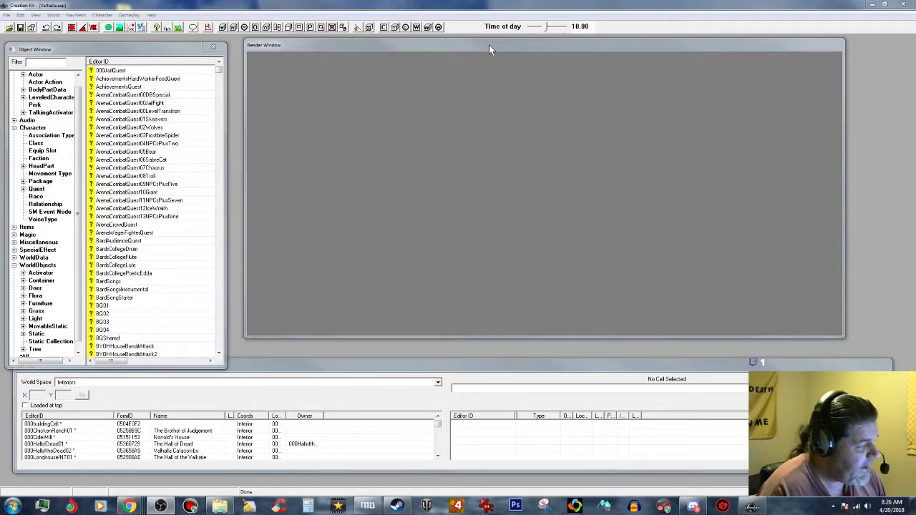
# Review the stage 10 dialogue view of the existing 000JarlQuest quest, including its lower responses, and close the quest.
pyautogui.click(504, 45)
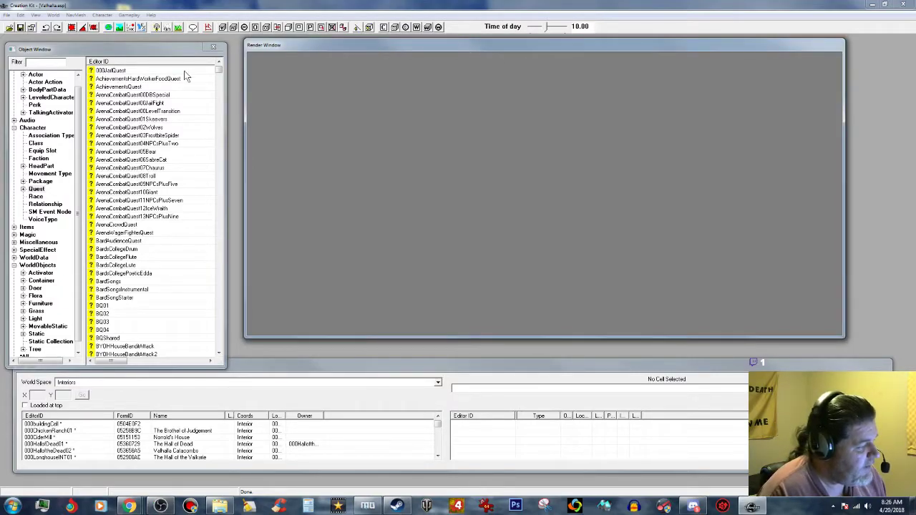
pyautogui.click(130, 71)
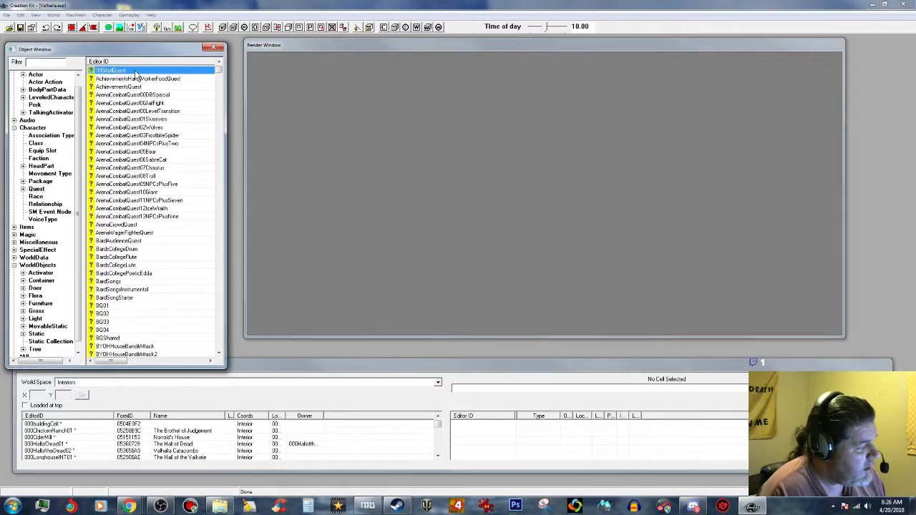
pyautogui.doubleClick(134, 72)
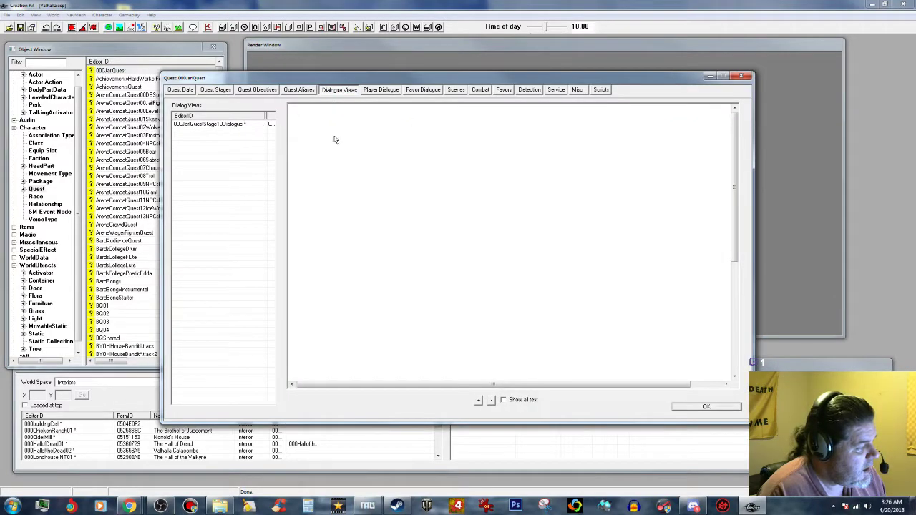
pyautogui.click(231, 126)
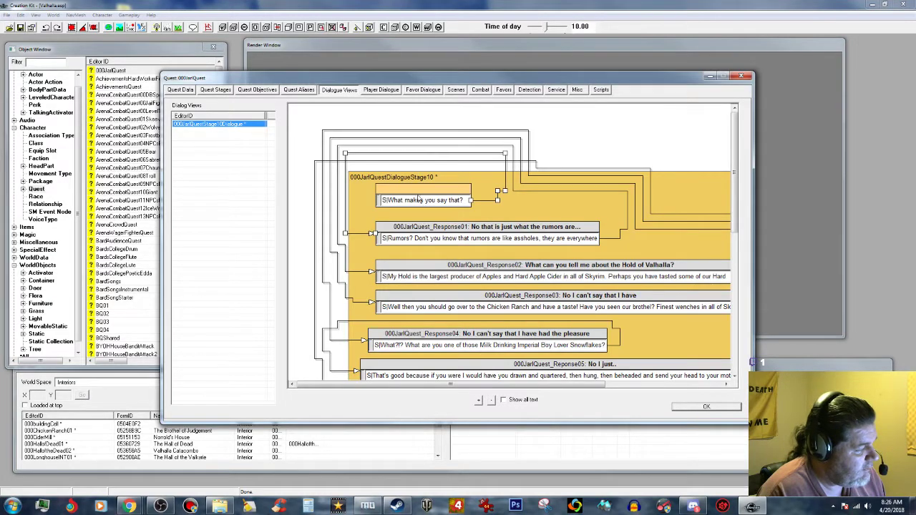
pyautogui.moveTo(737, 193); pyautogui.dragTo(737, 281)
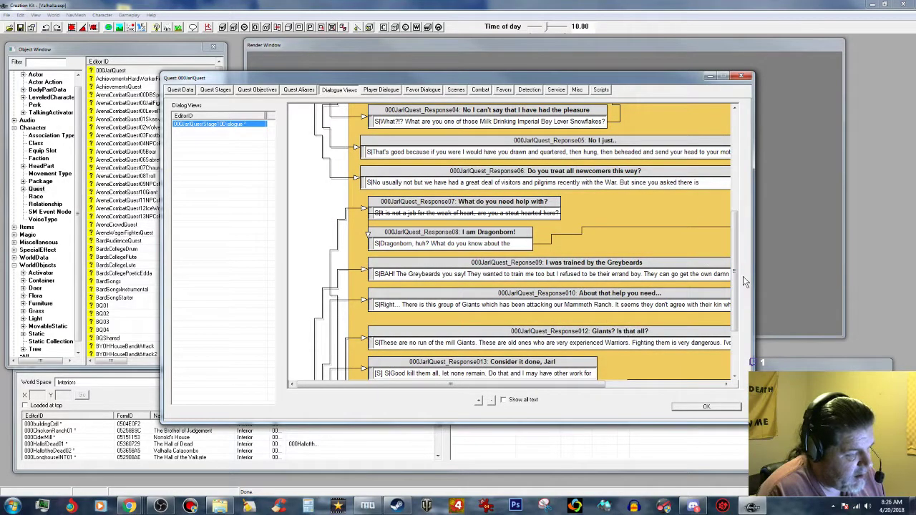
pyautogui.click(723, 408)
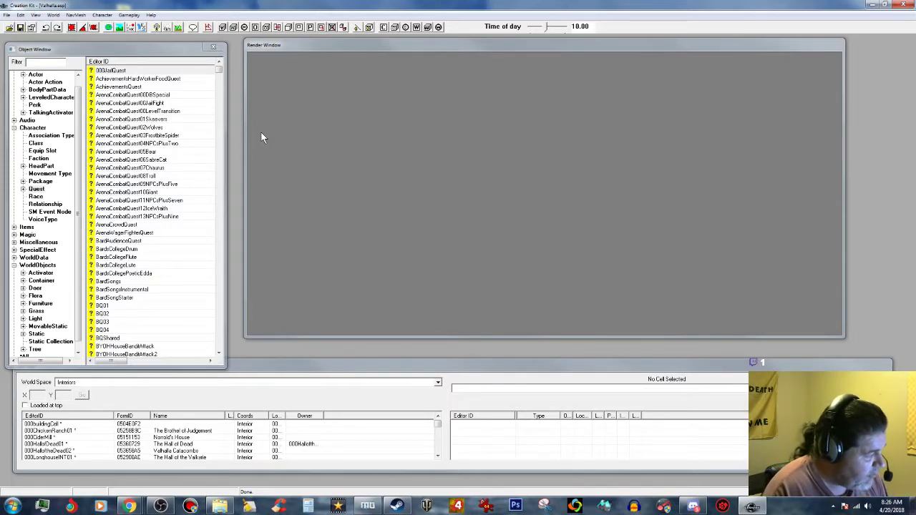
# Create a new quest with the ID 000ThorDialogue, disable Run Once and keep its type as None.
pyautogui.rightClick(194, 97)
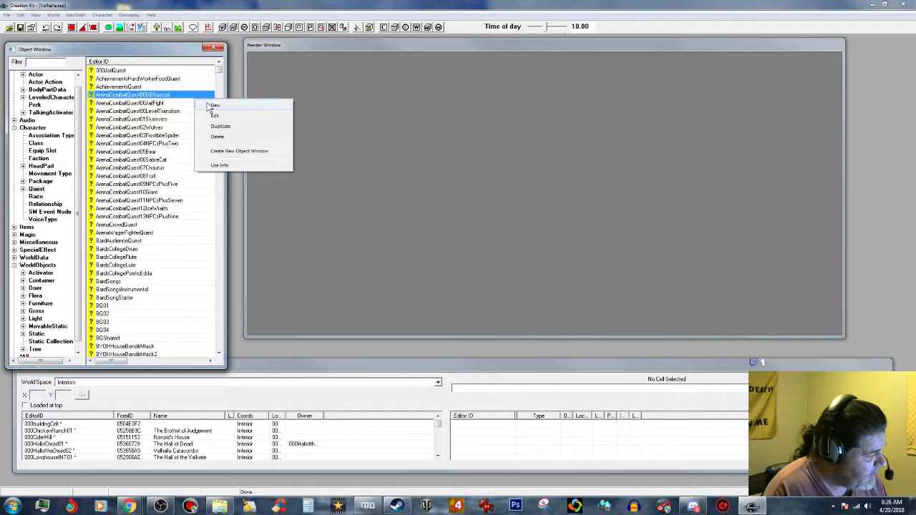
pyautogui.click(212, 106)
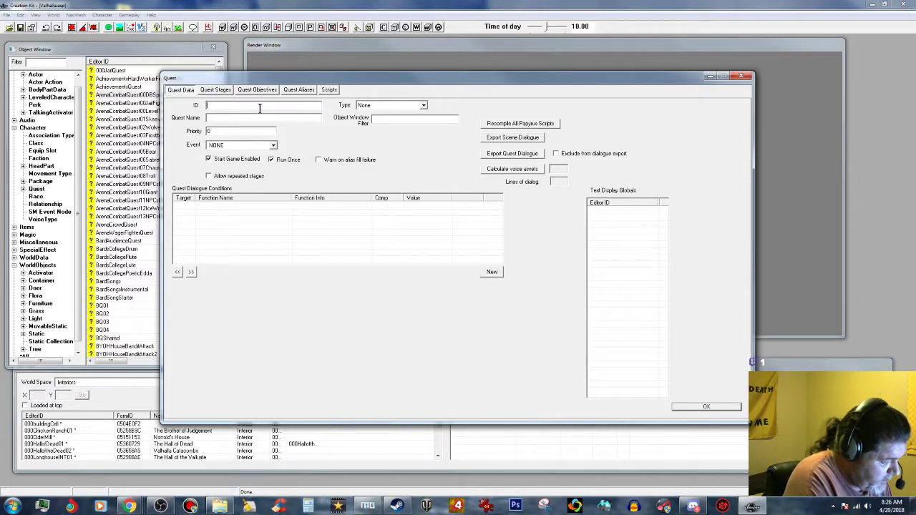
pyautogui.write('000ThorDialogue')
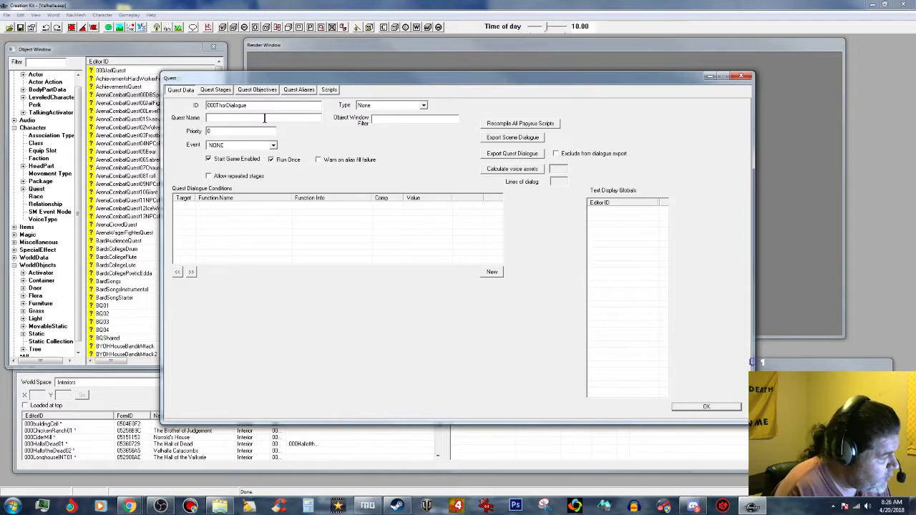
pyautogui.click(271, 160)
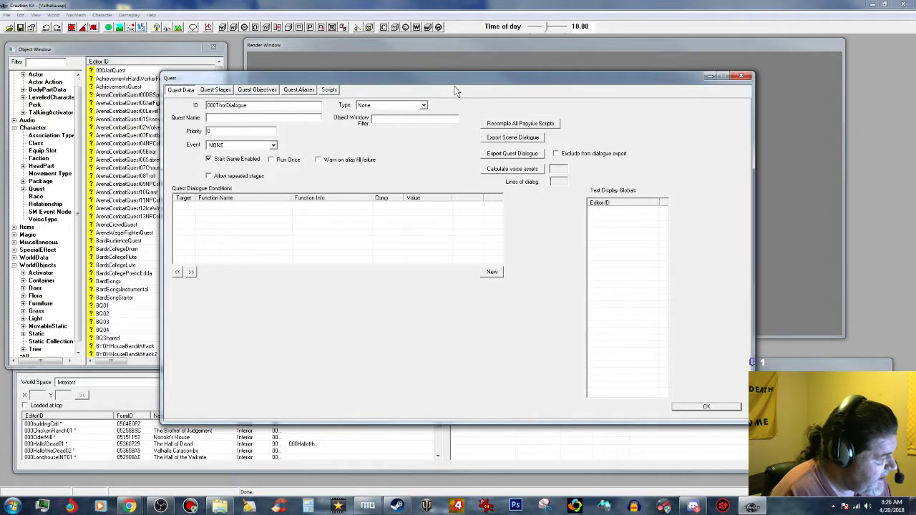
pyautogui.click(423, 106)
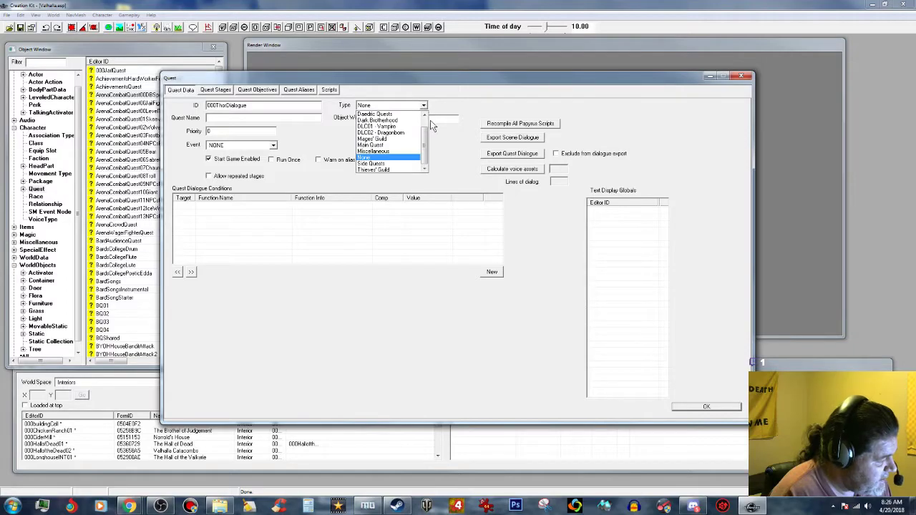
pyautogui.moveTo(425, 140); pyautogui.dragTo(427, 124)
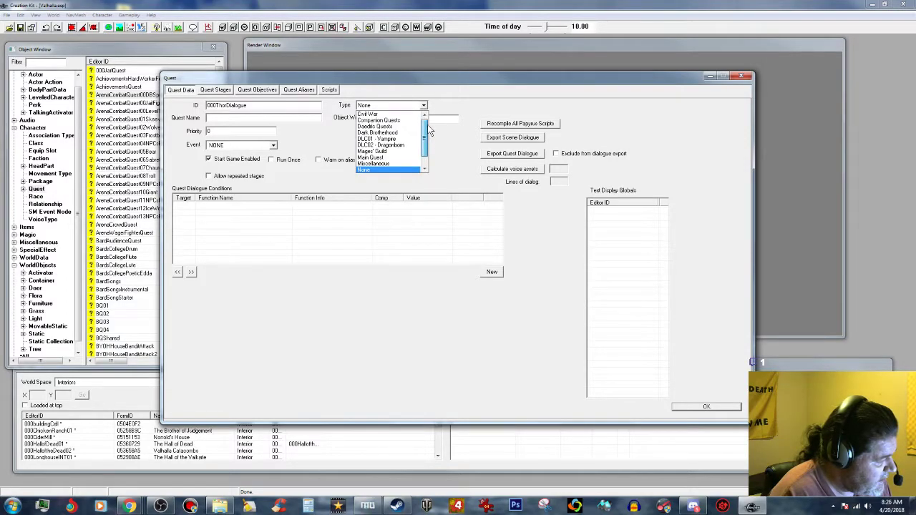
pyautogui.click(457, 106)
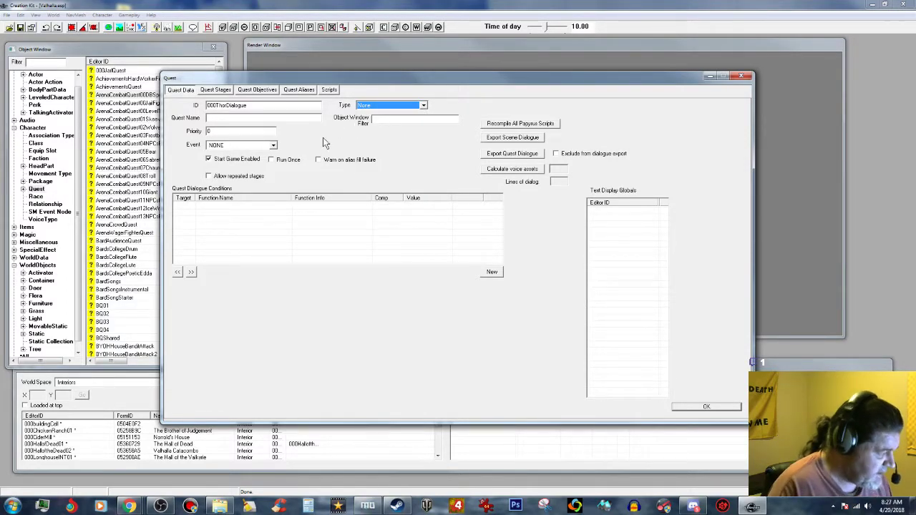
# Name the new quest "Thor Dialogue Quest".
pyautogui.click(250, 118)
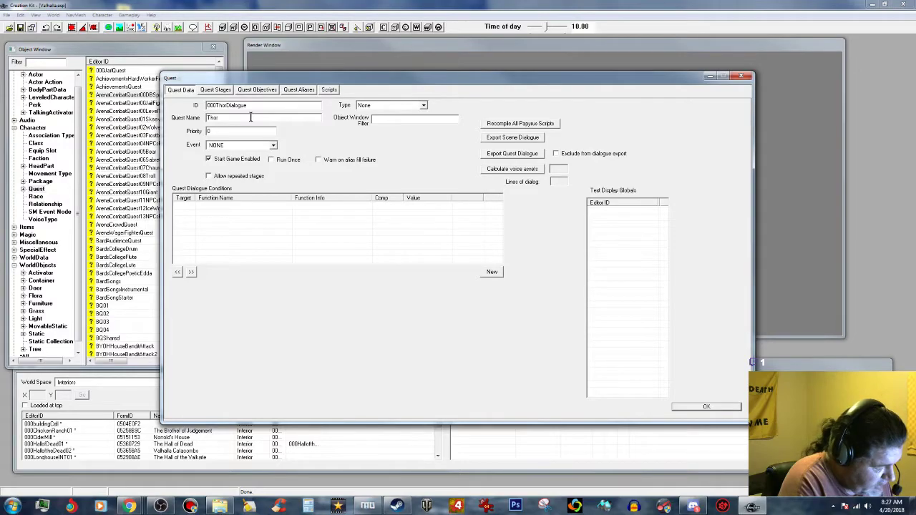
pyautogui.press('BackSpace')
pyautogui.press('BackSpace')
pyautogui.press('BackSpace')
pyautogui.press('BackSpace')
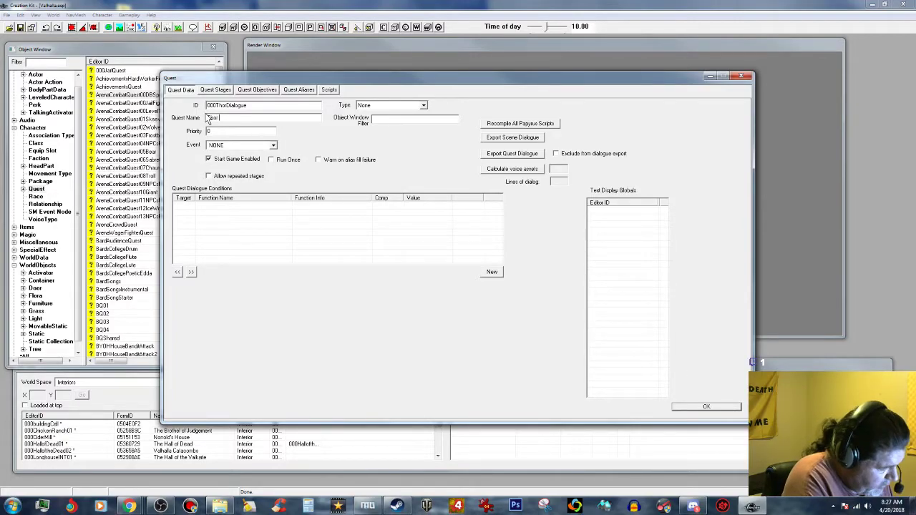
pyautogui.write('alo')
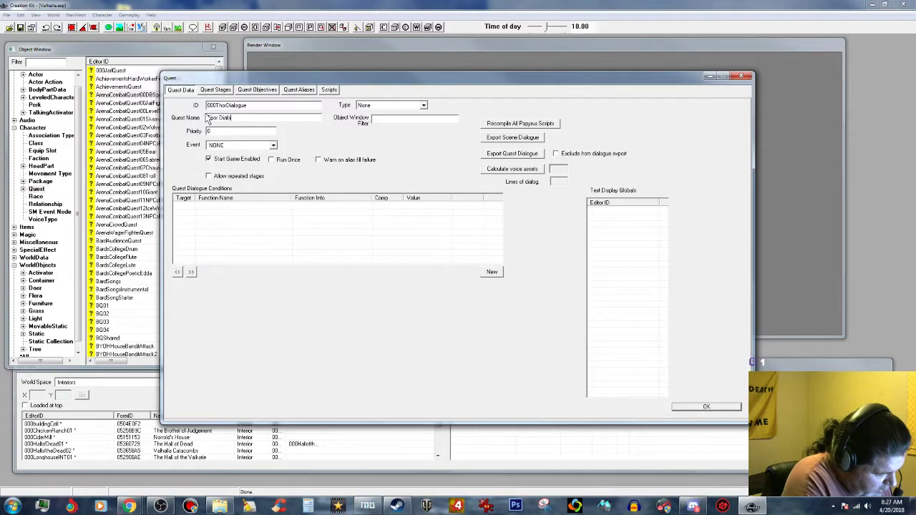
pyautogui.write('gue Quest')
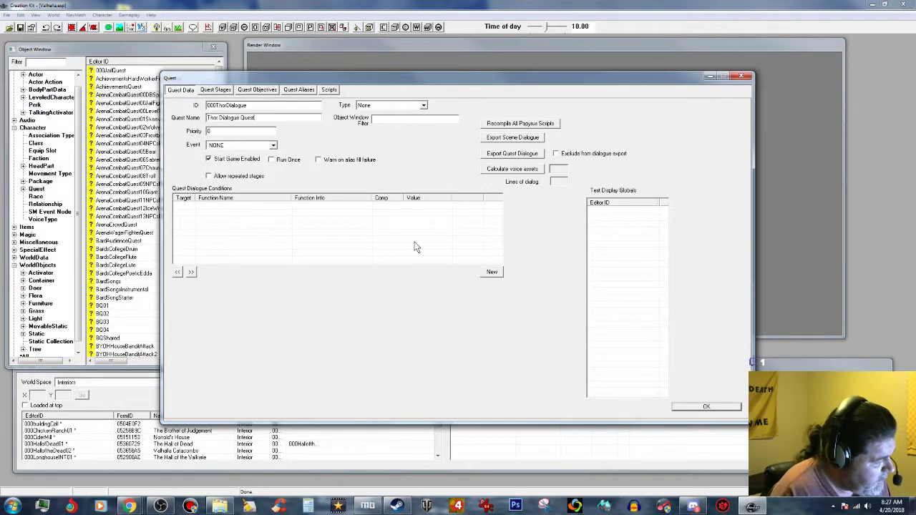
# Set the quest's priority to 60 and save the new quest.
pyautogui.press('Tab')
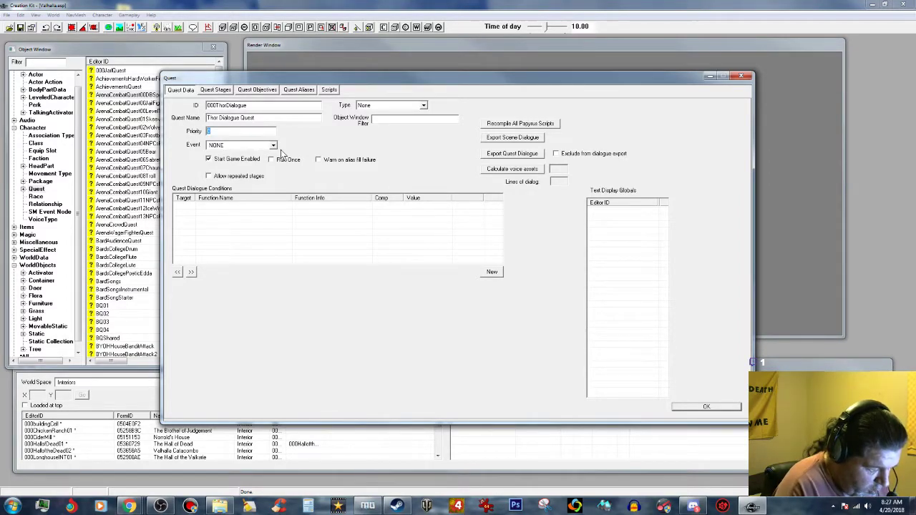
pyautogui.write('75')
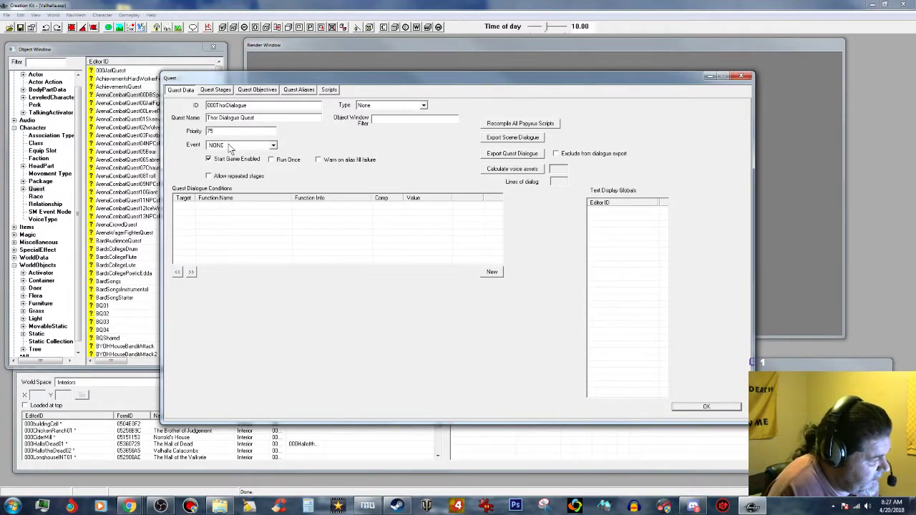
pyautogui.moveTo(216, 132); pyautogui.dragTo(196, 133)
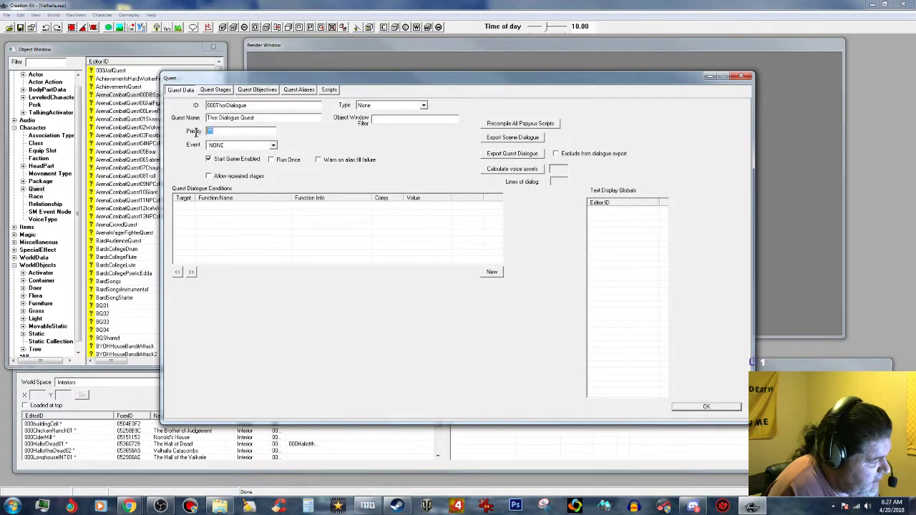
pyautogui.write('6')
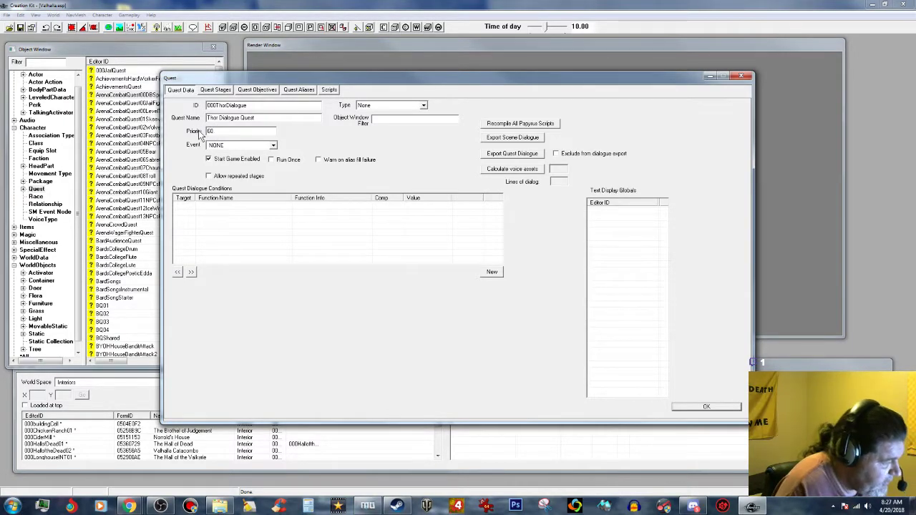
pyautogui.click(717, 407)
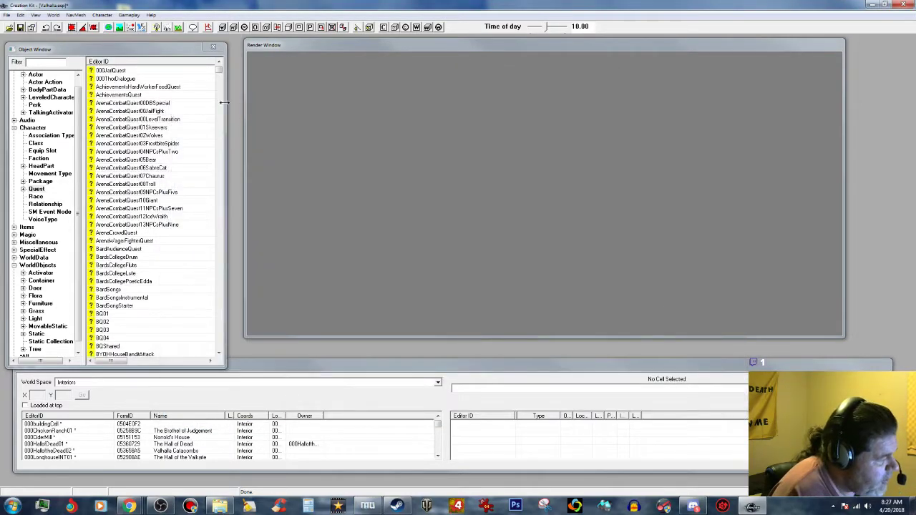
# Reopen the 000ThorDialogue quest and add a miscellaneous Hello topic with the ID 000ThorDialogueHello.
pyautogui.doubleClick(129, 79)
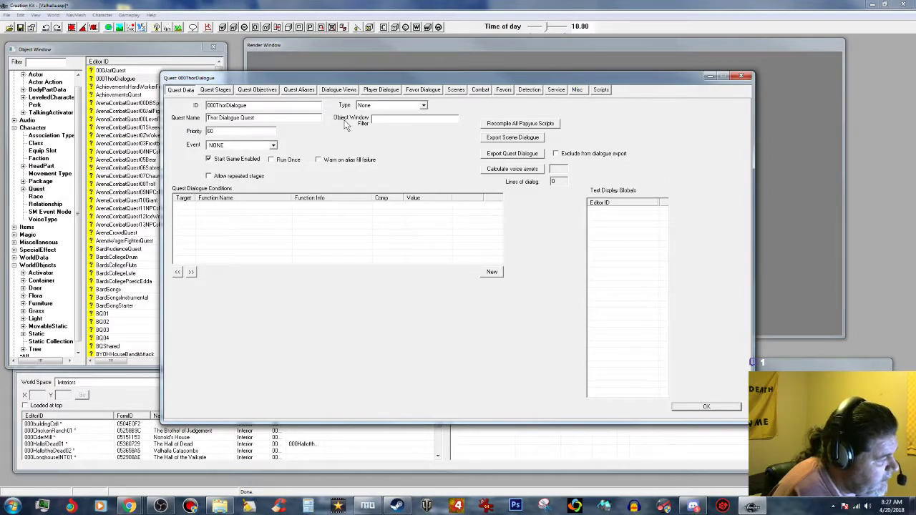
pyautogui.click(337, 90)
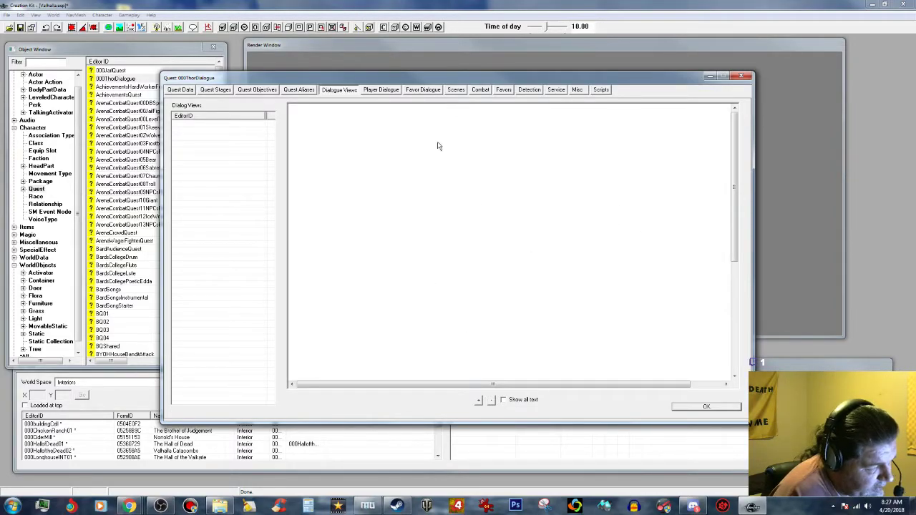
pyautogui.click(576, 89)
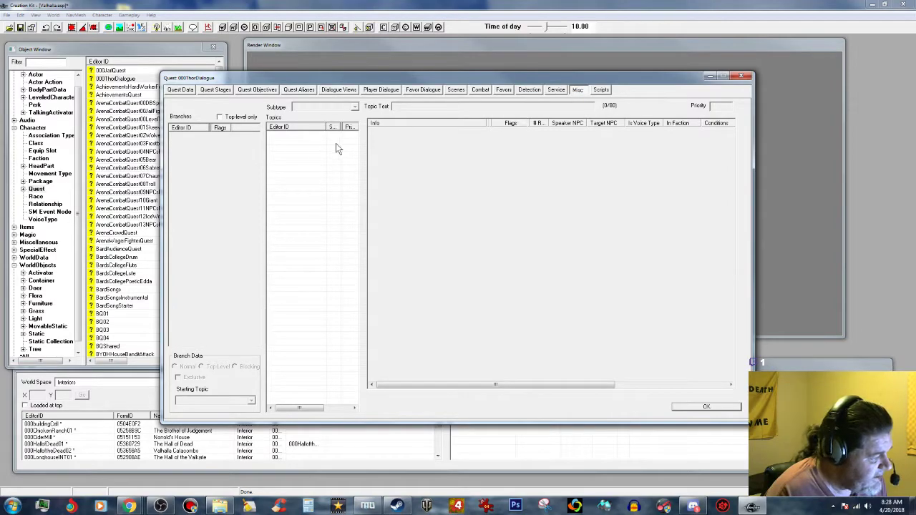
pyautogui.rightClick(306, 141)
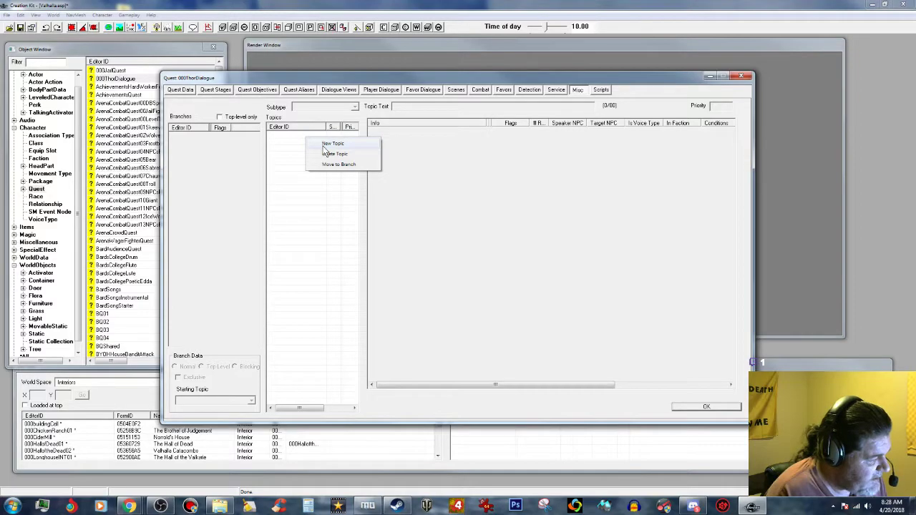
pyautogui.click(323, 145)
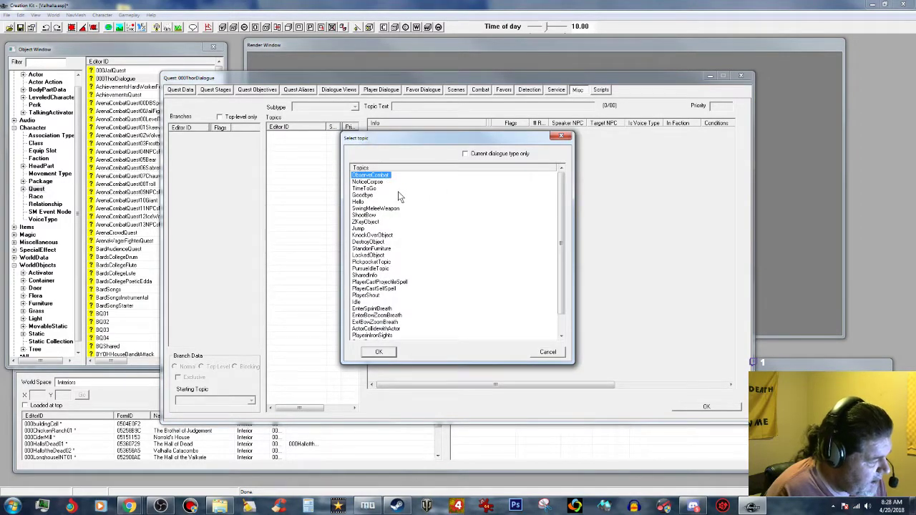
pyautogui.click(358, 202)
pyautogui.click(380, 352)
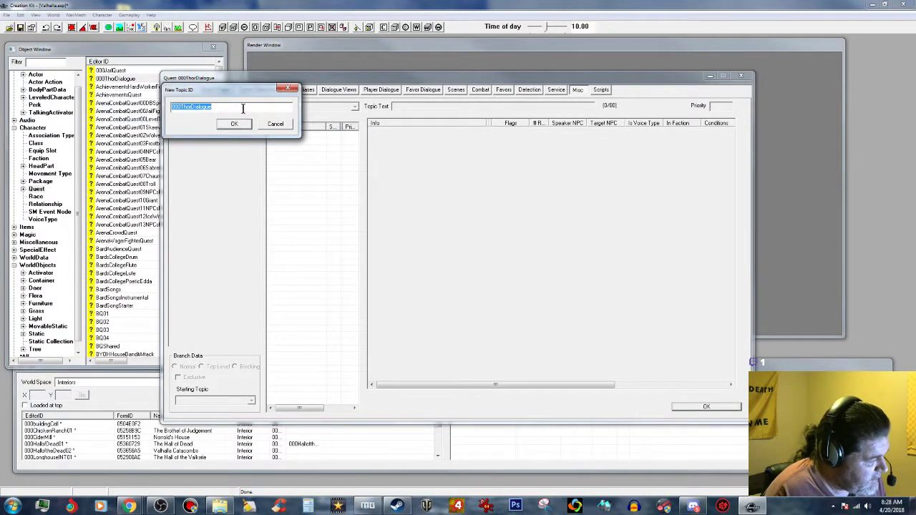
pyautogui.click(225, 106)
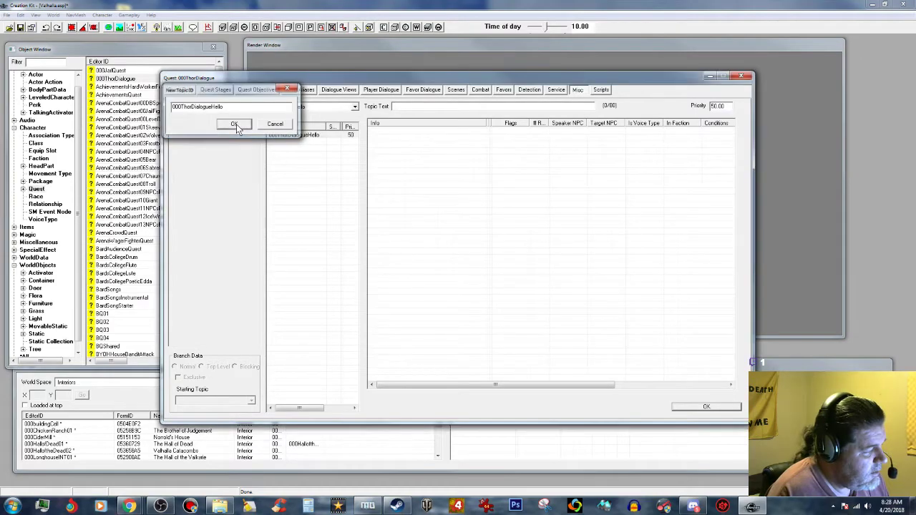
pyautogui.click(235, 123)
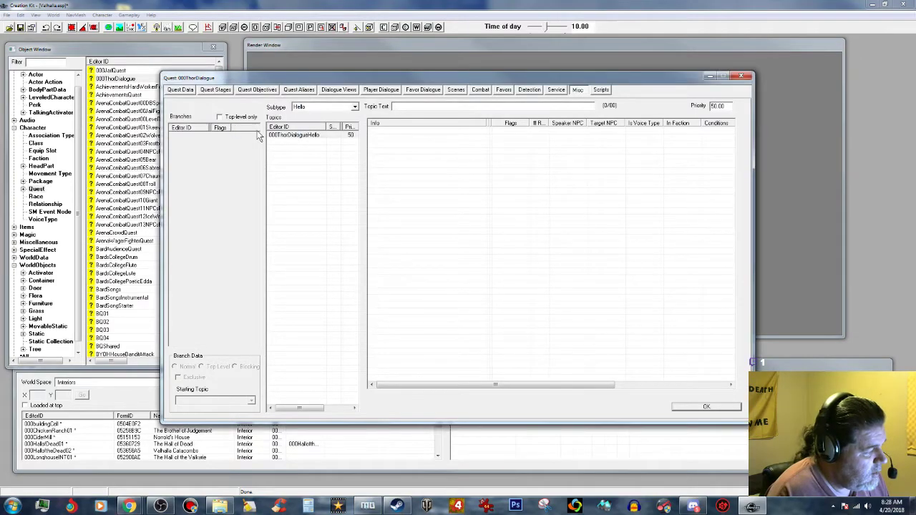
# Switch to Windows Media Player, play The Elder Scrolls Online full soundtrack at a very low volume, and minimize the player.
pyautogui.click(101, 507)
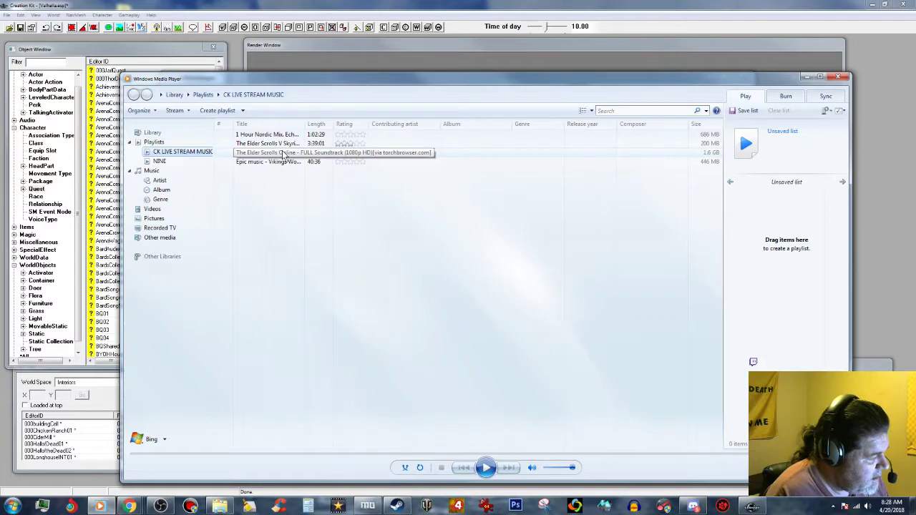
pyautogui.doubleClick(276, 153)
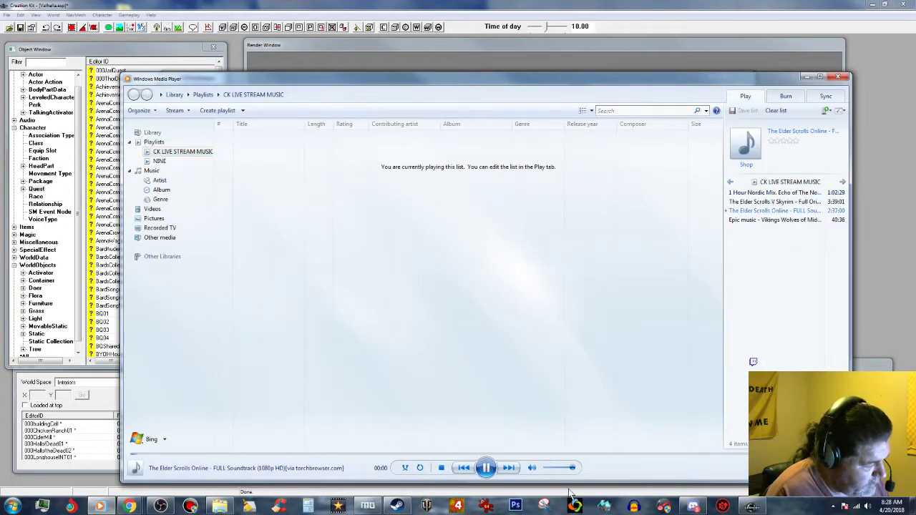
pyautogui.moveTo(573, 468); pyautogui.dragTo(546, 473)
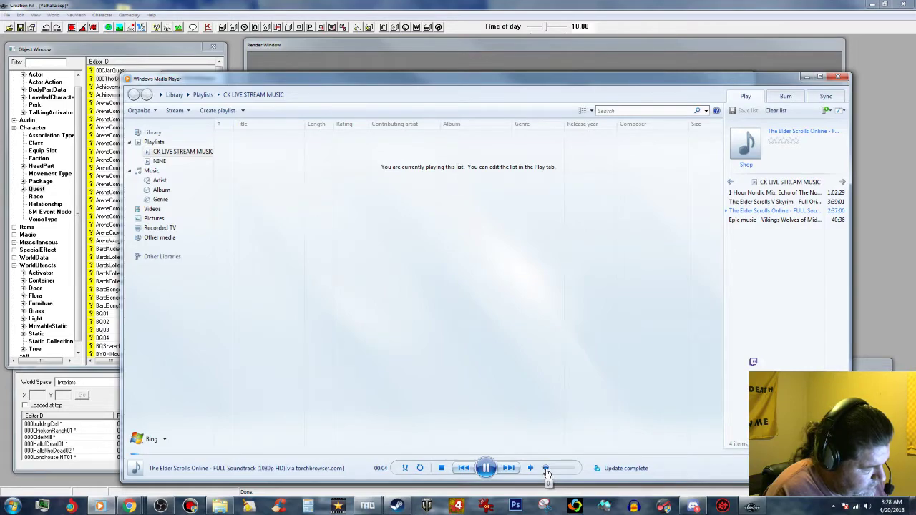
pyautogui.click(805, 76)
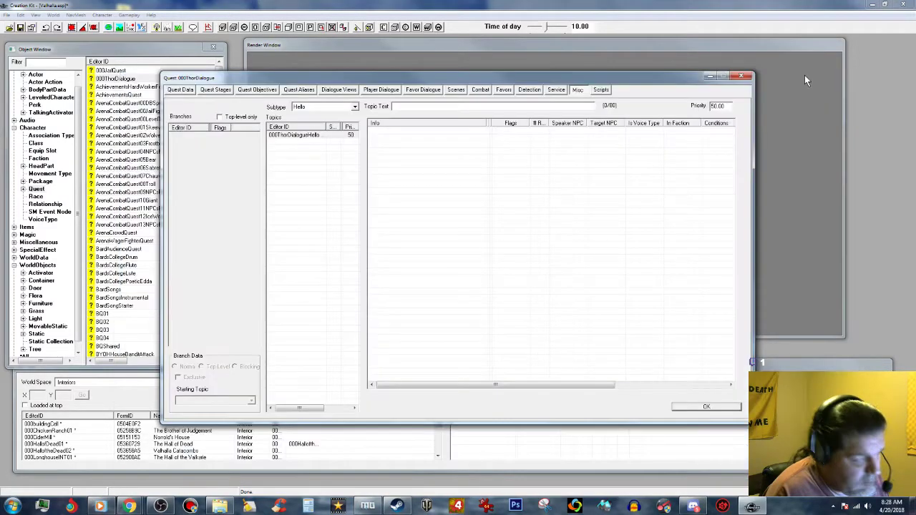
# Open Valhalla Script 01.rtf from the desktop's Thor Voice Files Script folder and go to the Hello lines under Thor Misc Dialogue ONLY.
pyautogui.click(301, 138)
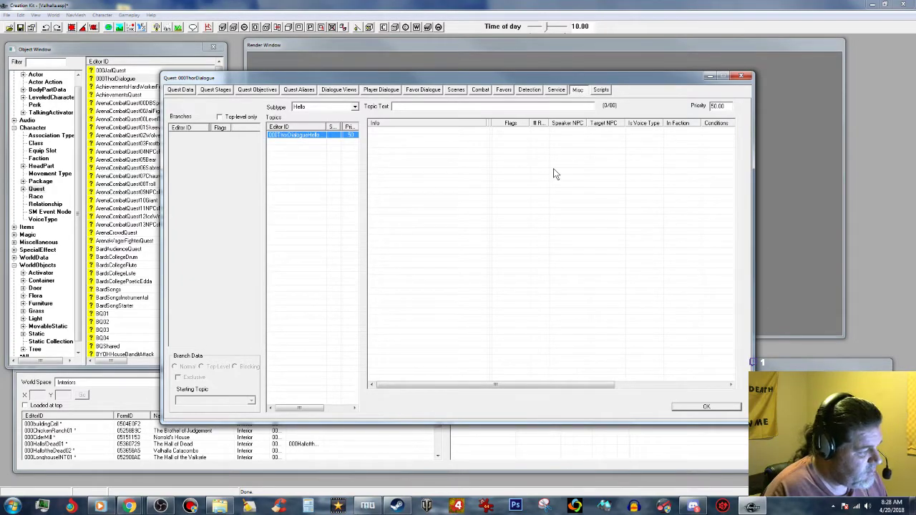
pyautogui.click(709, 76)
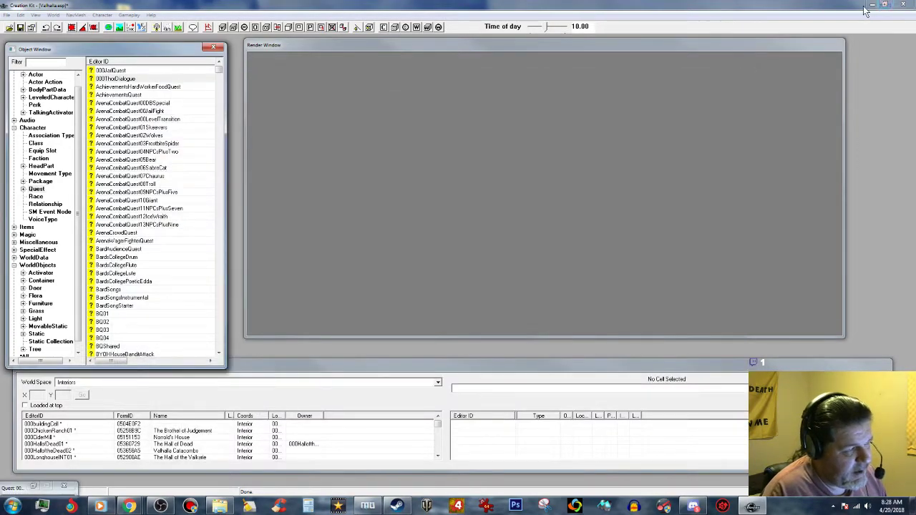
pyautogui.click(872, 4)
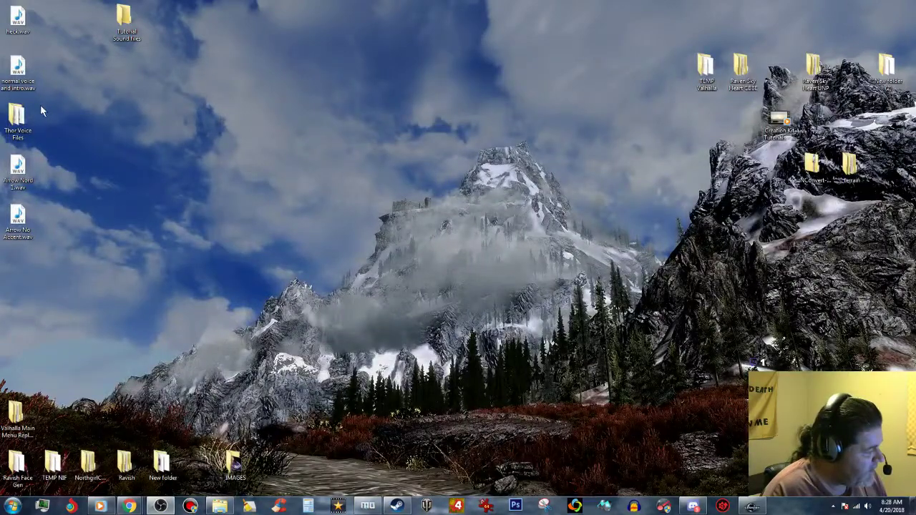
pyautogui.doubleClick(18, 118)
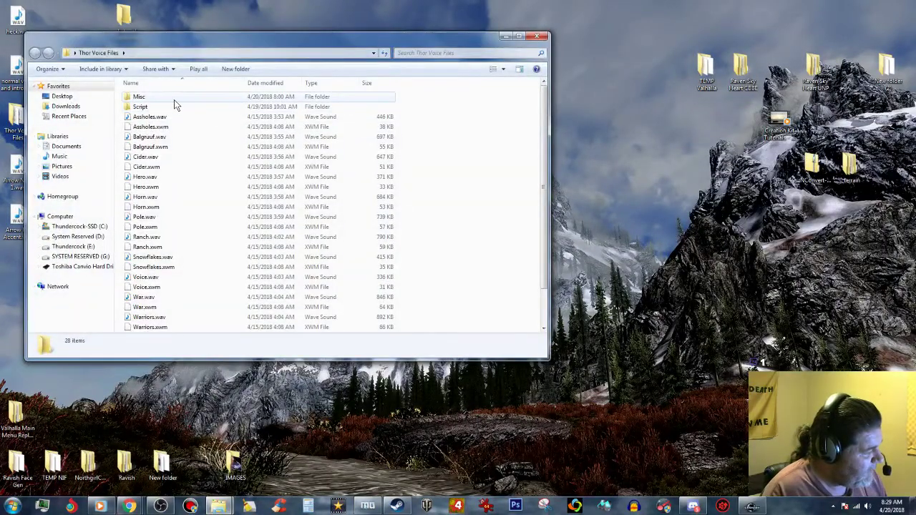
pyautogui.doubleClick(174, 109)
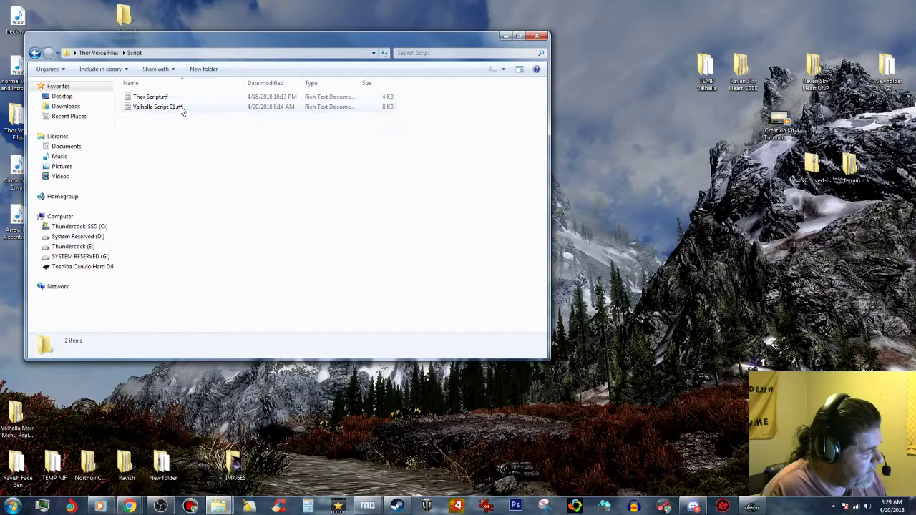
pyautogui.doubleClick(192, 107)
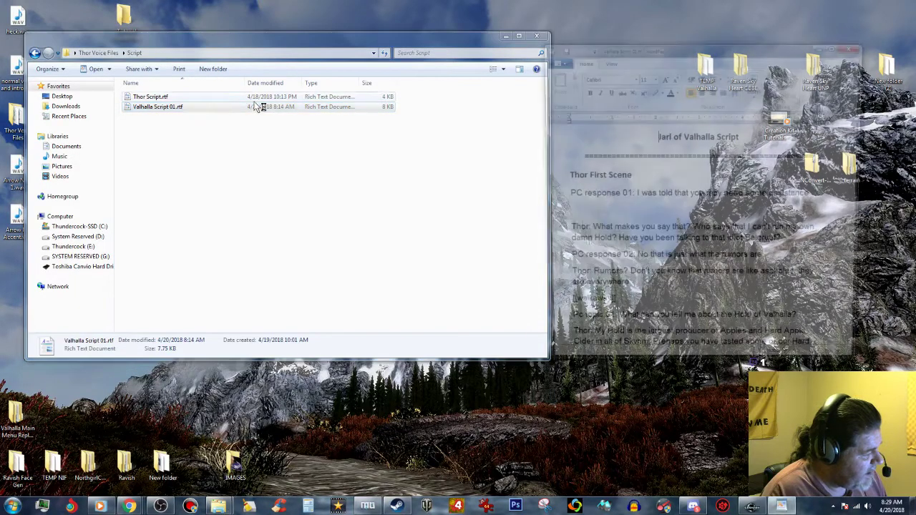
pyautogui.click(504, 37)
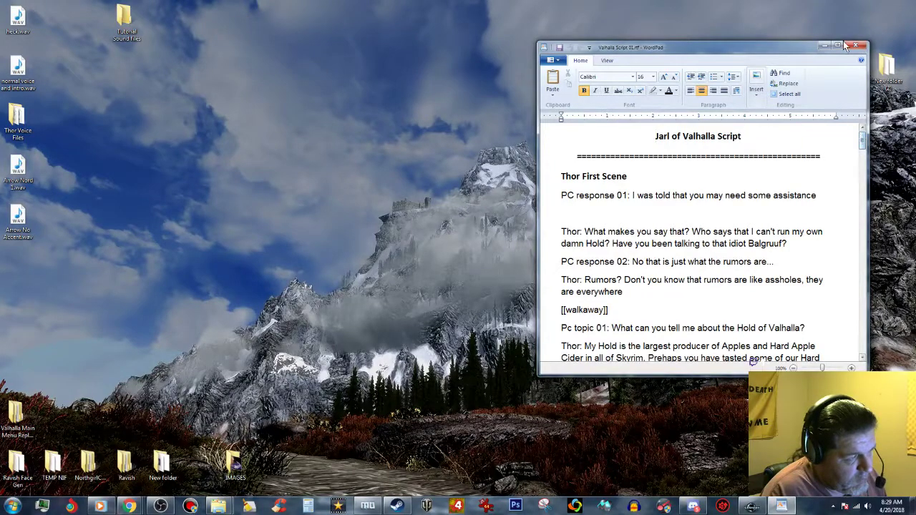
pyautogui.moveTo(863, 143); pyautogui.dragTo(862, 321)
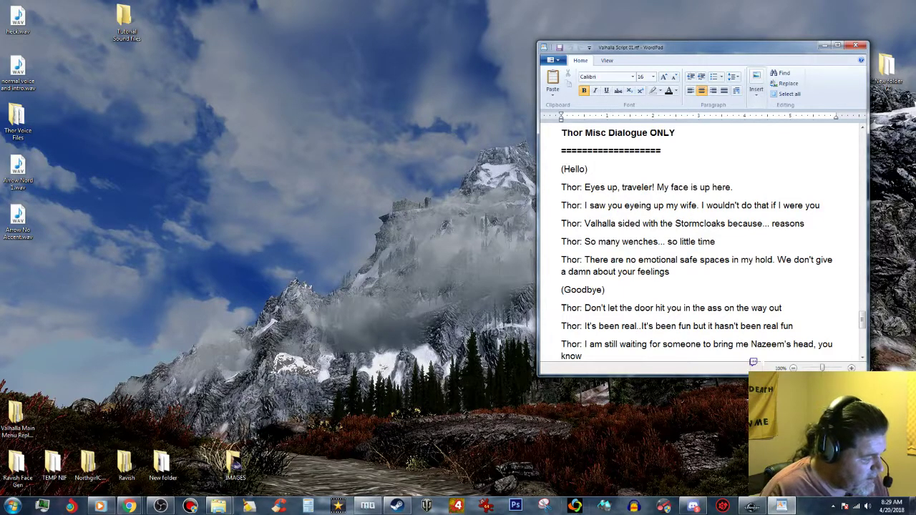
# Switch back to the Creation Kit and create a new info with a blank response for the 000ThorDialogueHello topic.
pyautogui.moveTo(751, 506)
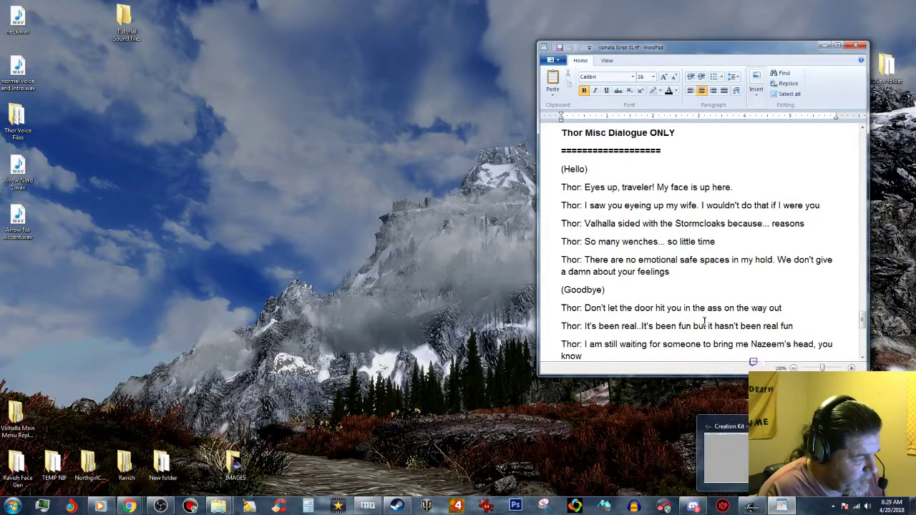
pyautogui.click(750, 506)
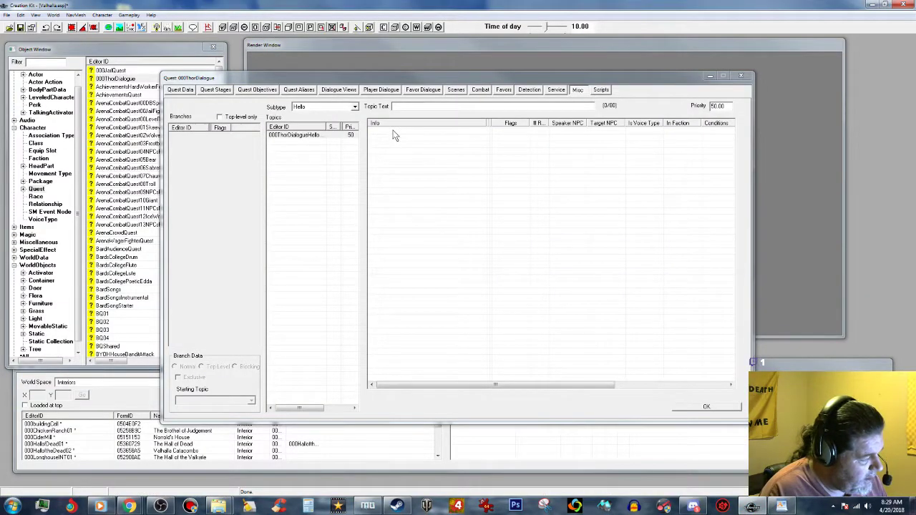
pyautogui.rightClick(393, 131)
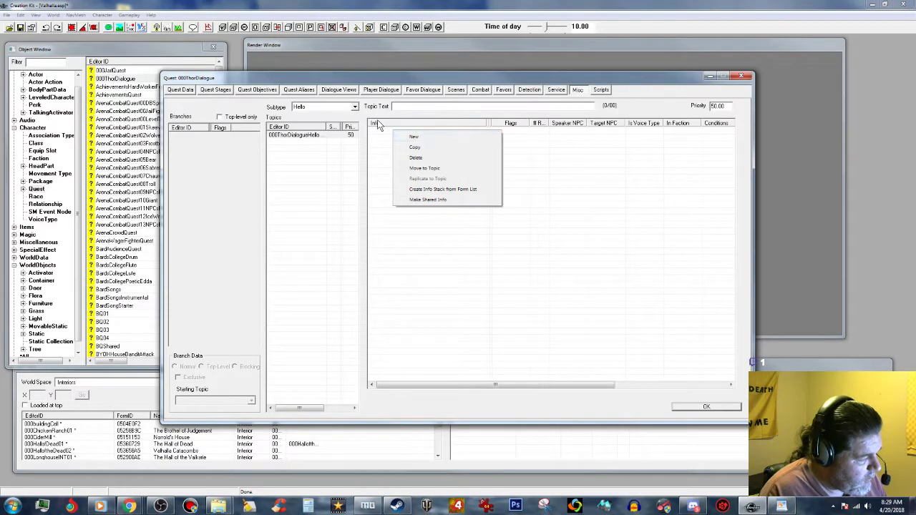
pyautogui.click(408, 137)
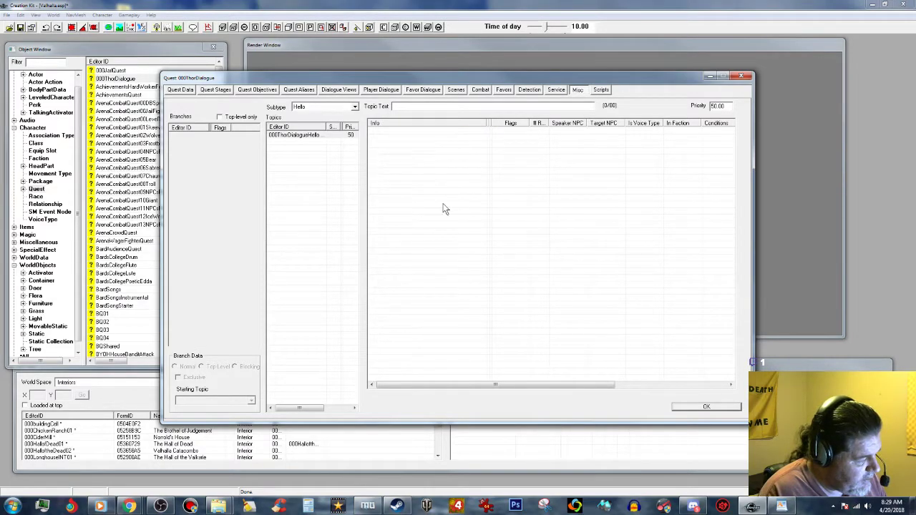
pyautogui.rightClick(417, 141)
pyautogui.click(444, 144)
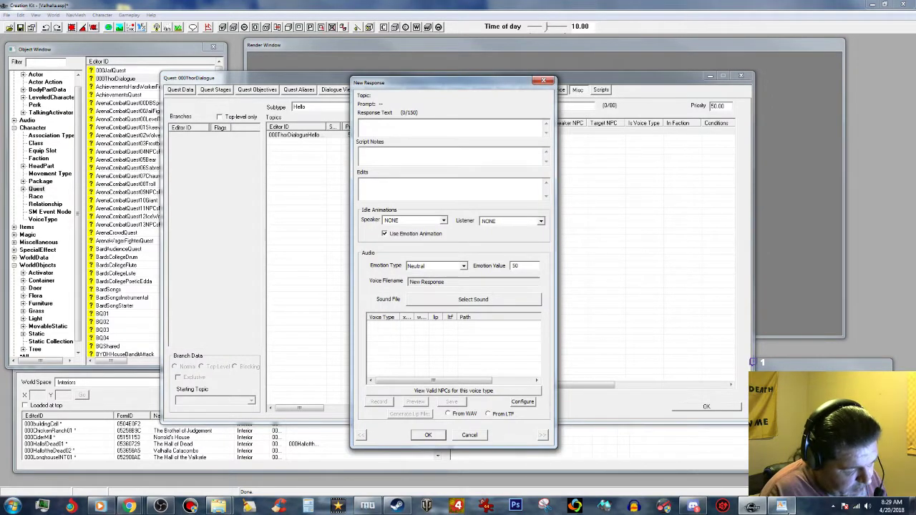
# Copy the line "Eyes up, traveler! My face is up here" from the WordPad script into the new response's text.
pyautogui.click(781, 507)
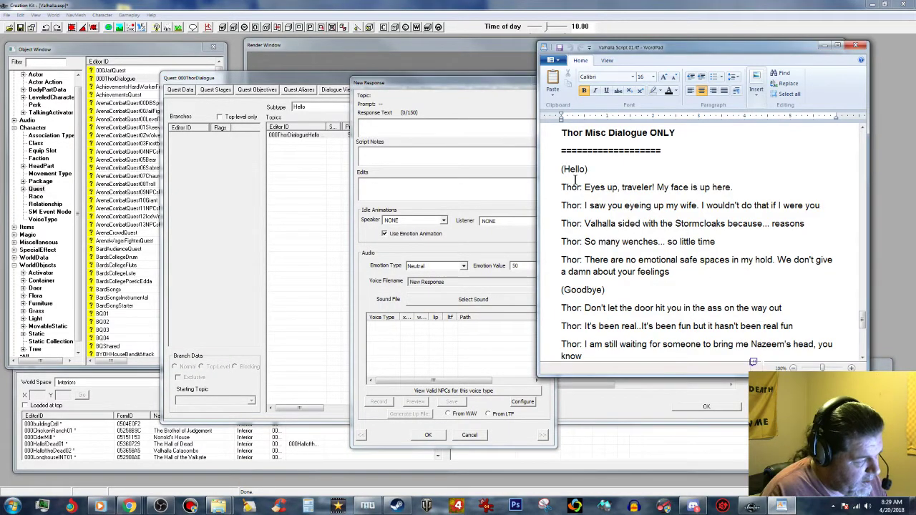
pyautogui.moveTo(585, 187); pyautogui.dragTo(722, 182)
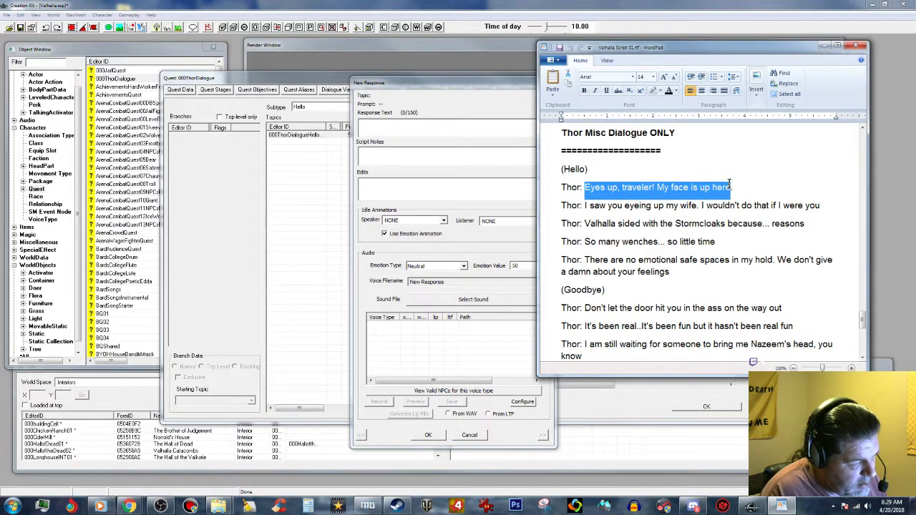
pyautogui.rightClick(691, 189)
pyautogui.click(714, 206)
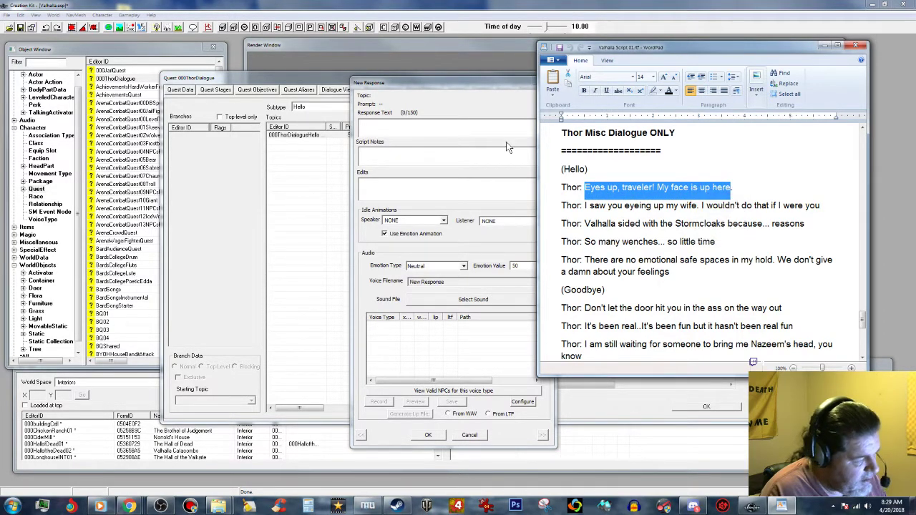
pyautogui.click(422, 127)
pyautogui.rightClick(423, 127)
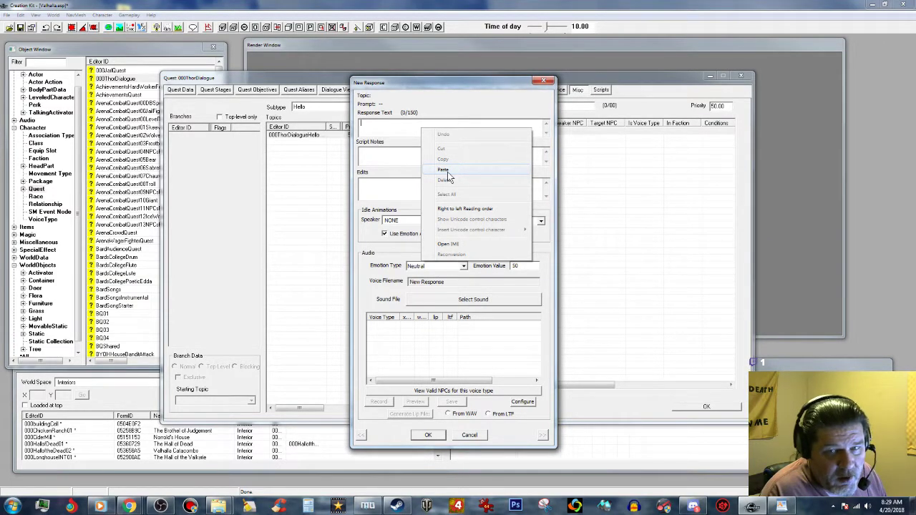
pyautogui.click(445, 171)
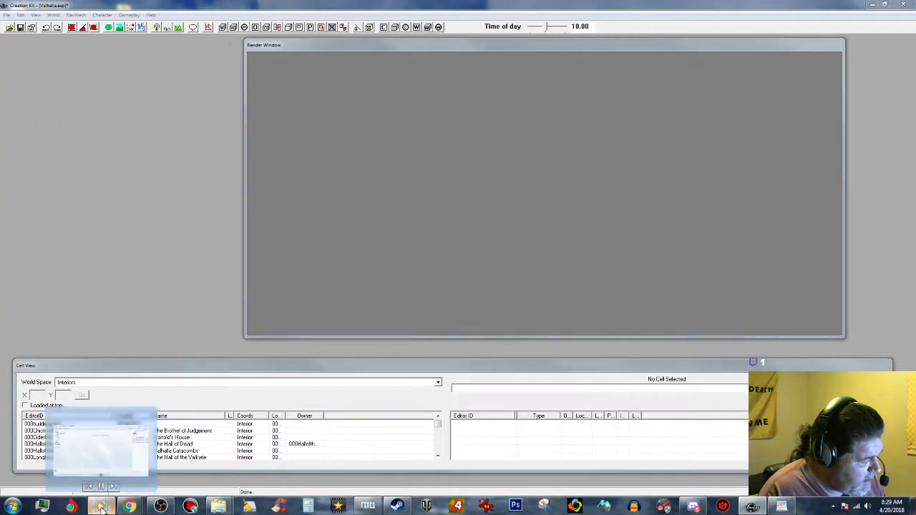
# Lower the music volume slightly in Windows Media Player, minimize it, and return to the Creation Kit's response window.
pyautogui.click(97, 469)
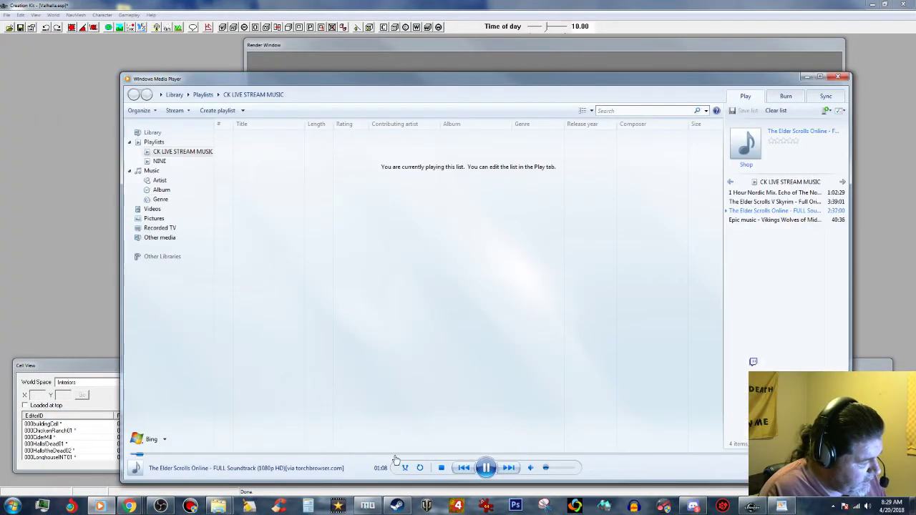
pyautogui.moveTo(546, 467); pyautogui.dragTo(546, 472)
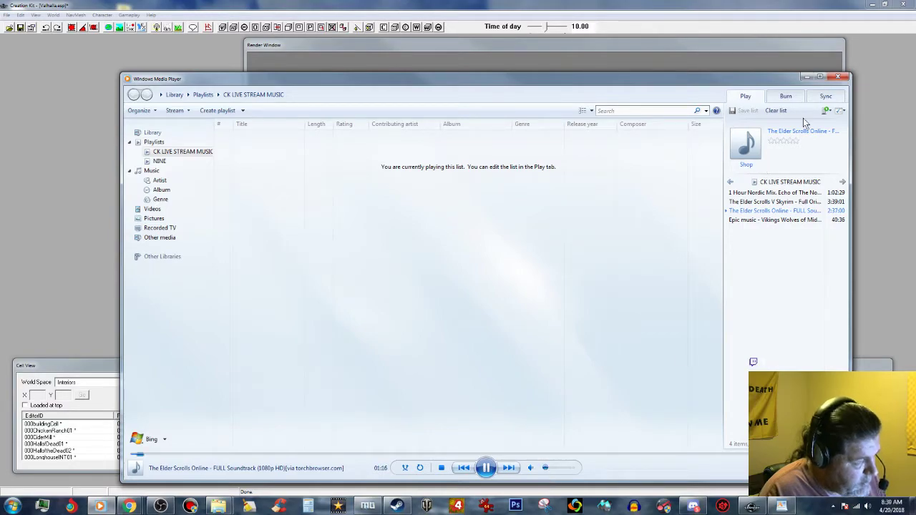
pyautogui.click(806, 77)
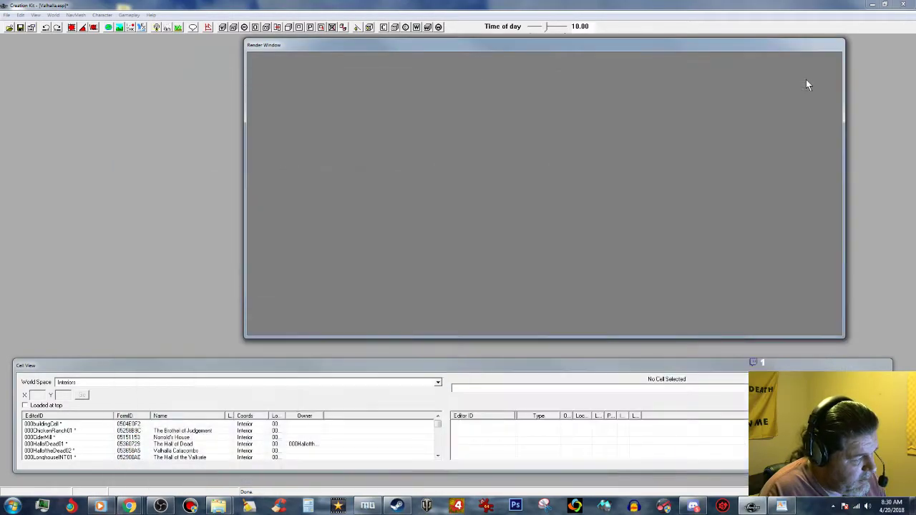
pyautogui.click(760, 508)
pyautogui.click(754, 507)
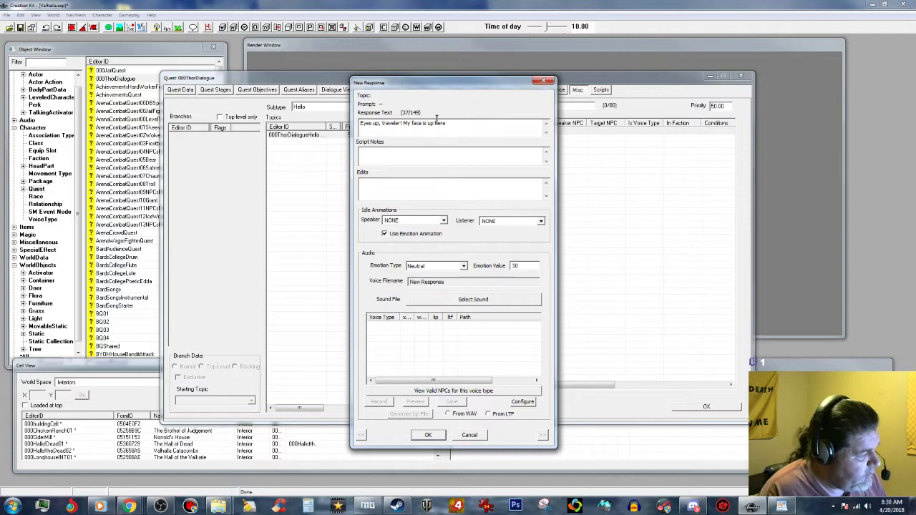
# Save the response and add a GetIsID condition to the topic info for the actor 000Jarl.
pyautogui.click(428, 435)
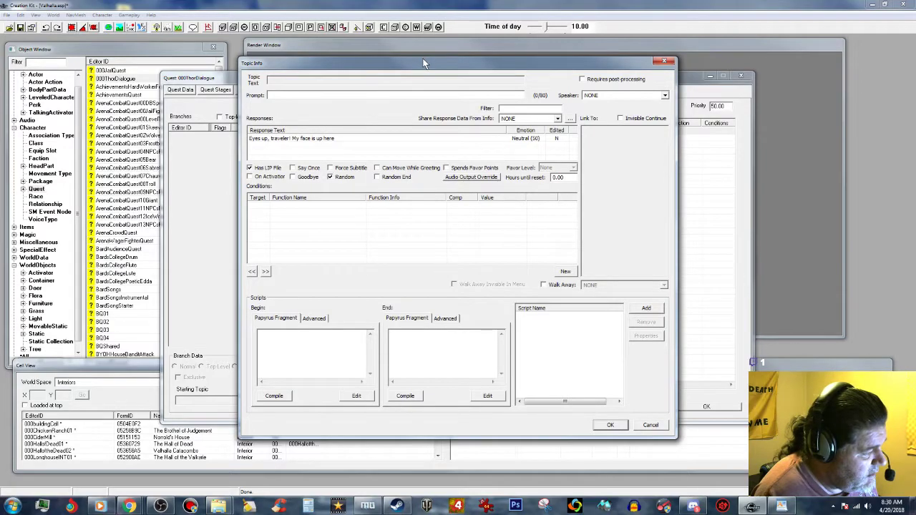
pyautogui.rightClick(378, 212)
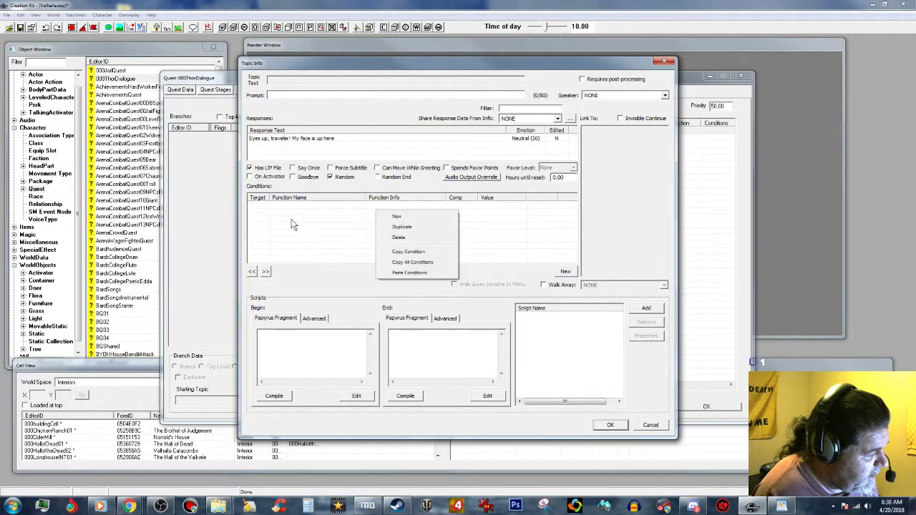
pyautogui.click(418, 216)
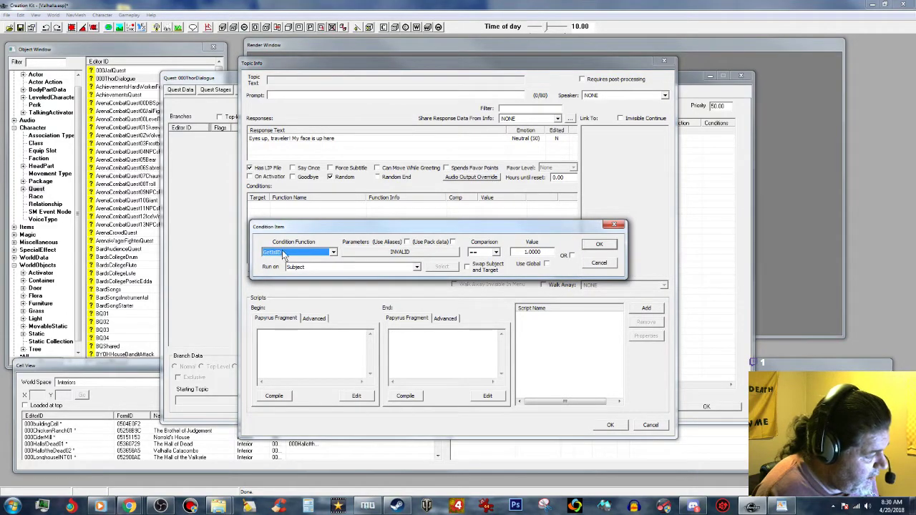
pyautogui.click(402, 256)
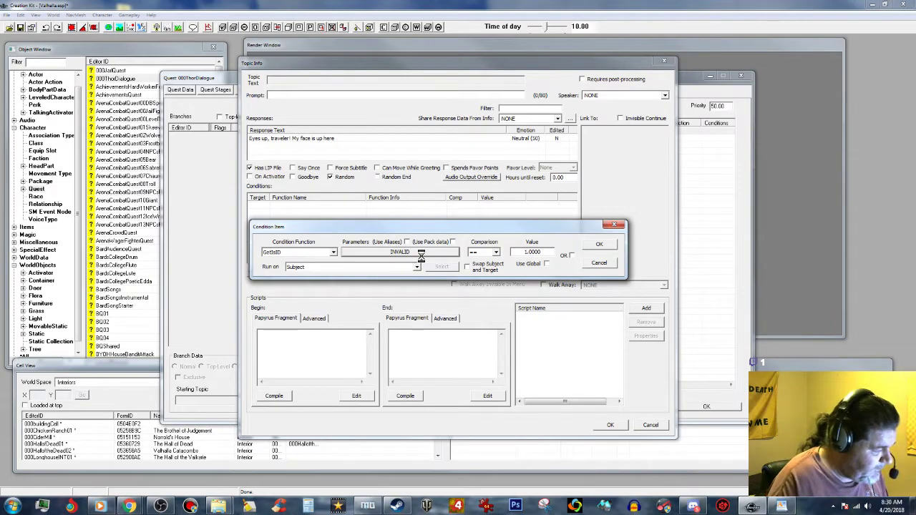
pyautogui.click(421, 255)
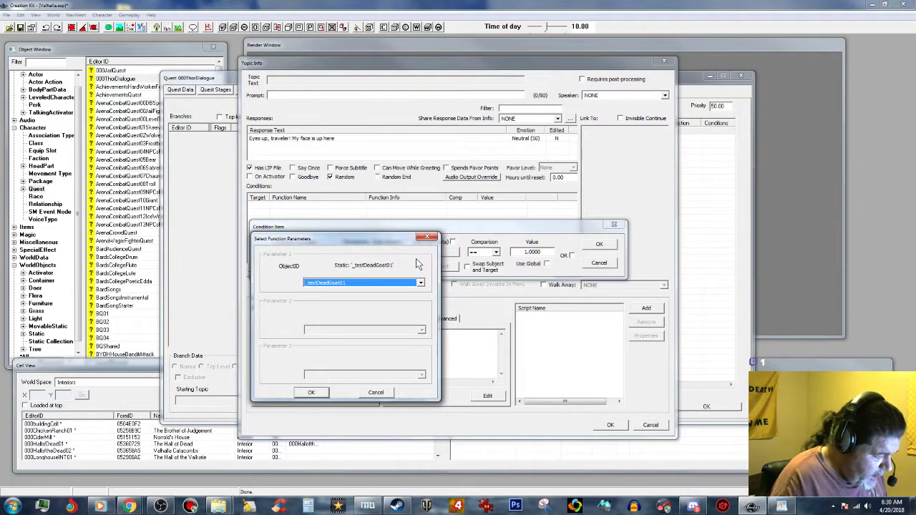
pyautogui.write('000j')
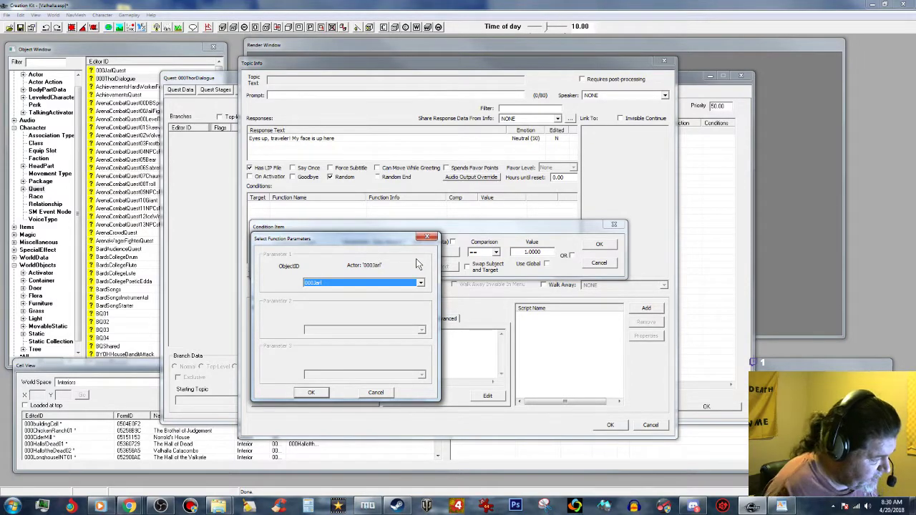
pyautogui.click(312, 392)
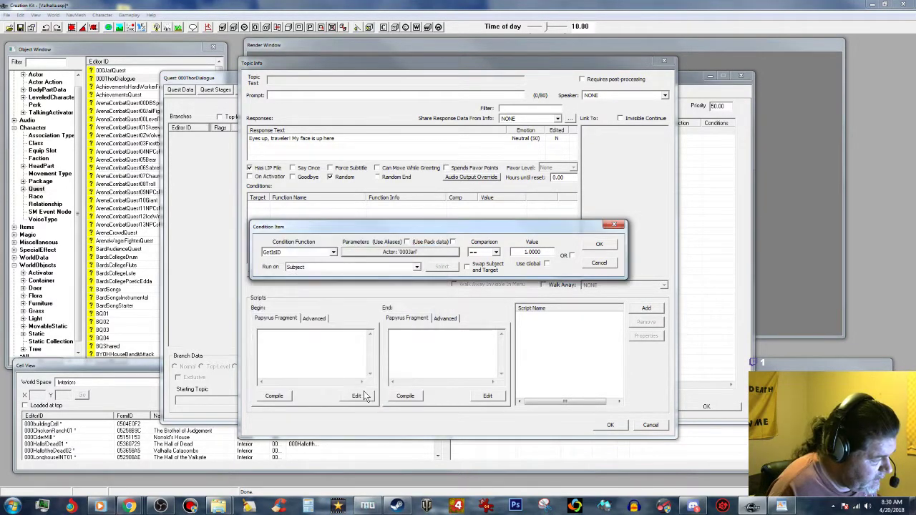
pyautogui.click(599, 244)
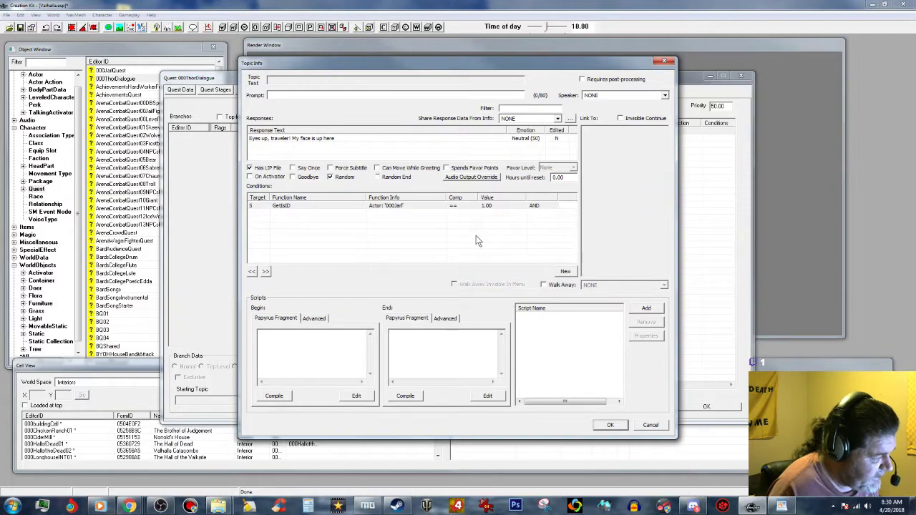
# Set the audio output override to SOMDialogue3D8000, enable Force Subtitle, and save and reopen the topic info.
pyautogui.click(466, 178)
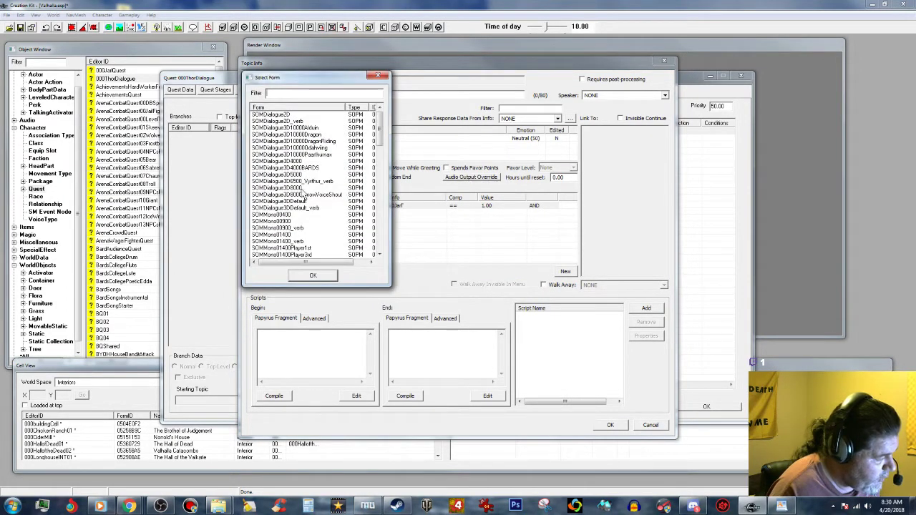
pyautogui.click(288, 187)
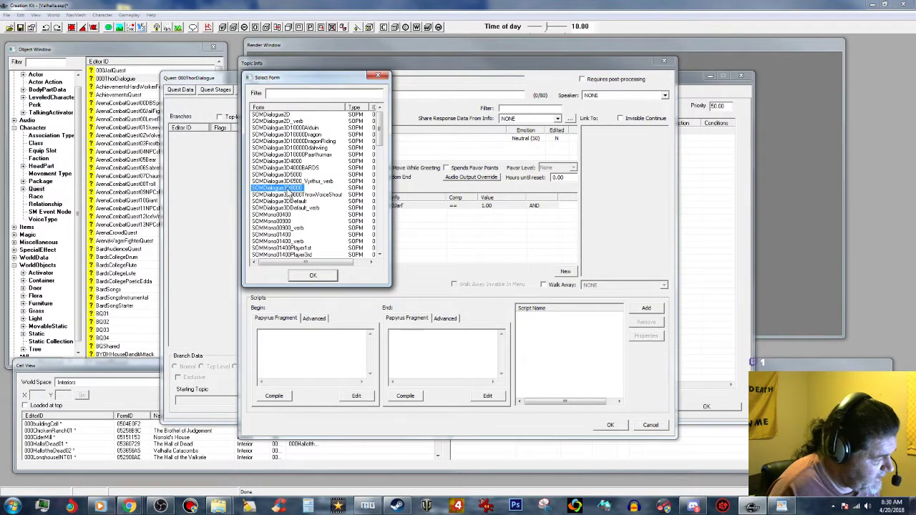
pyautogui.click(307, 278)
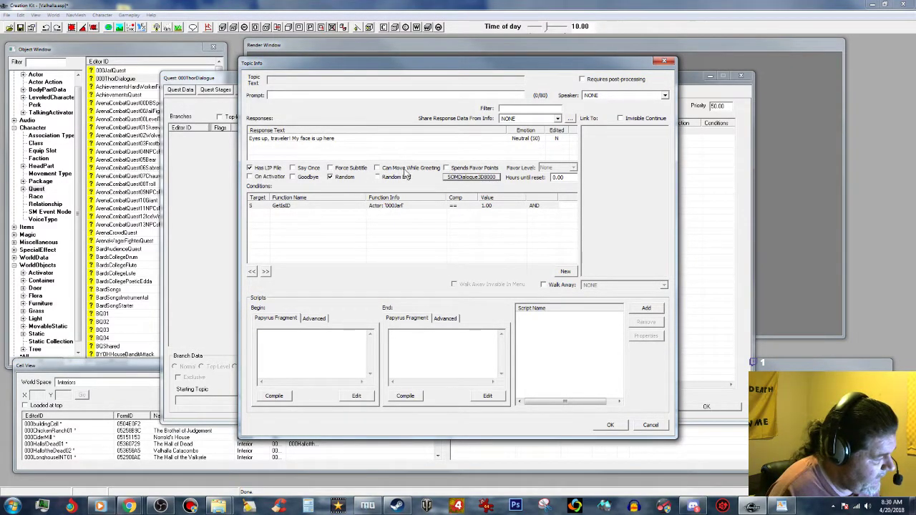
pyautogui.click(331, 169)
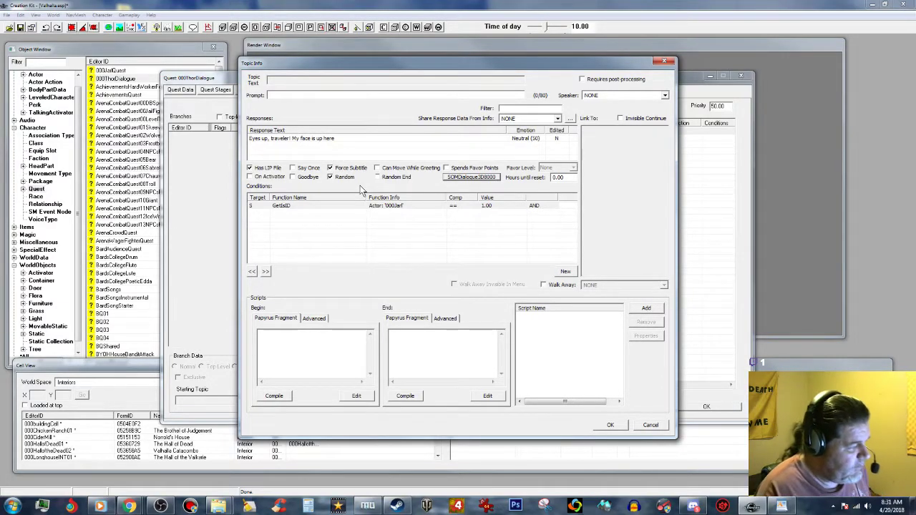
pyautogui.click(614, 426)
pyautogui.doubleClick(433, 133)
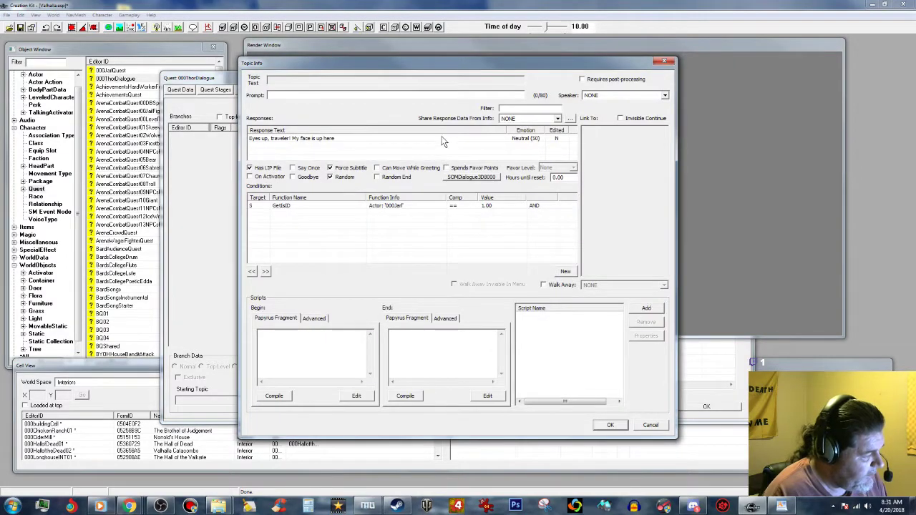
# Set the emotion type of the "Eyes up, traveler!" response to Disgust, and save the response, topic info and quest.
pyautogui.click(320, 140)
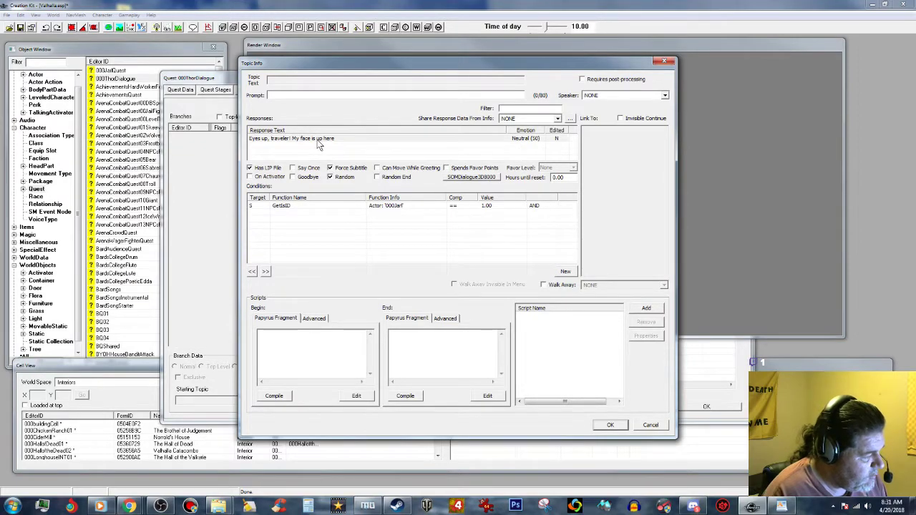
pyautogui.doubleClick(320, 140)
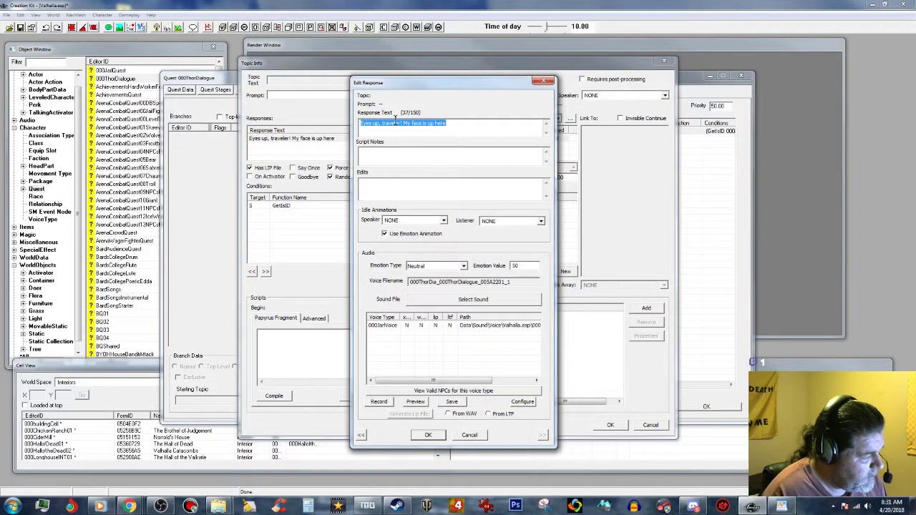
pyautogui.click(463, 266)
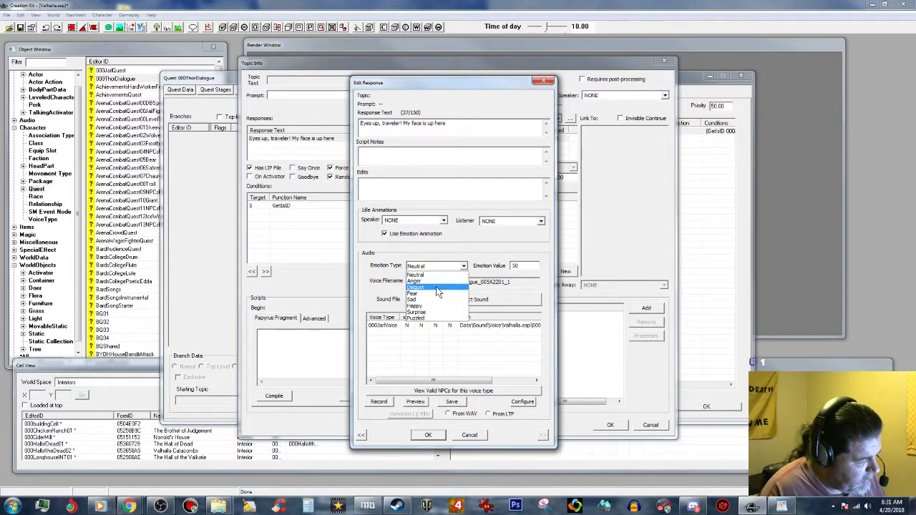
pyautogui.click(438, 289)
pyautogui.doubleClick(516, 266)
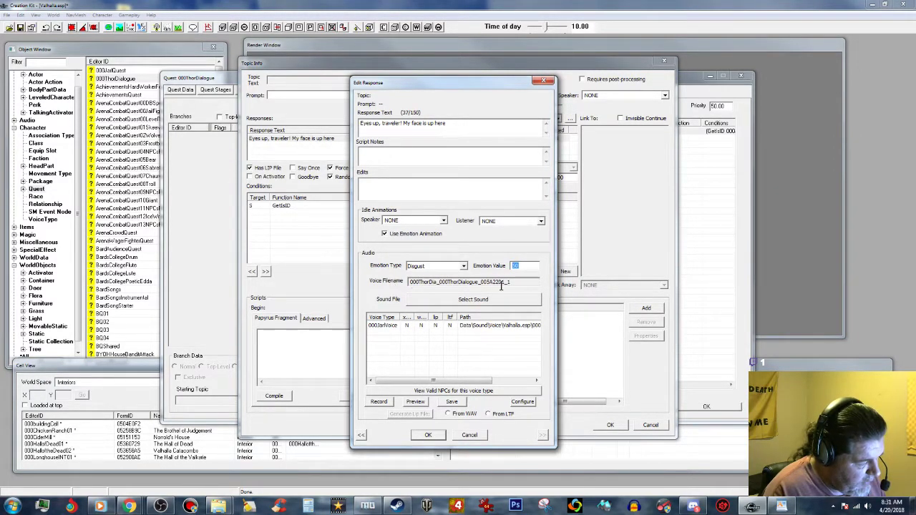
pyautogui.click(422, 435)
pyautogui.click(609, 425)
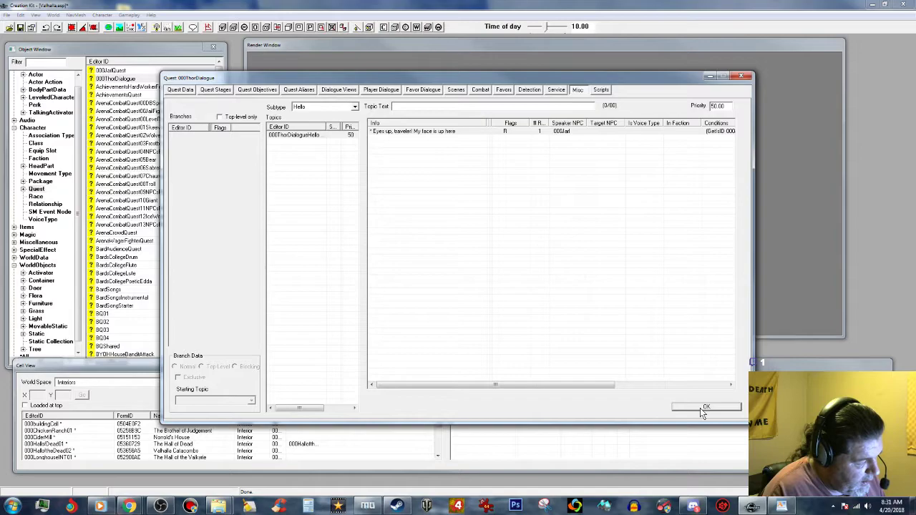
pyautogui.click(703, 408)
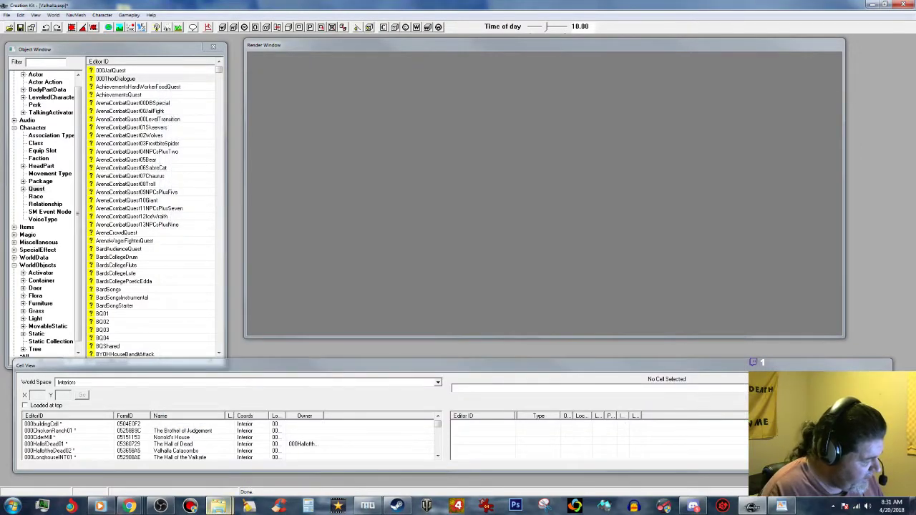
# Switch to the Skyrim Data folder in Windows Explorer and open Sound\Voice\Valhalla.esp\000JarlVoice.
pyautogui.moveTo(220, 507)
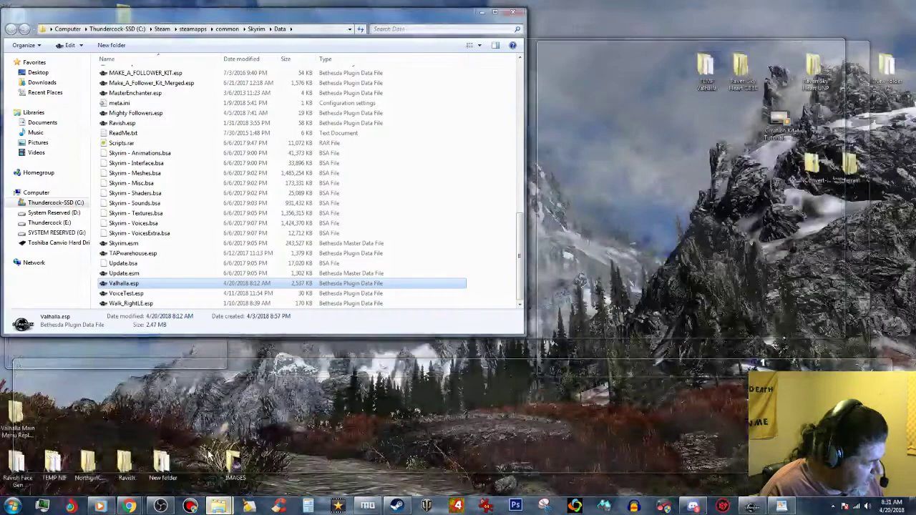
pyautogui.click(165, 450)
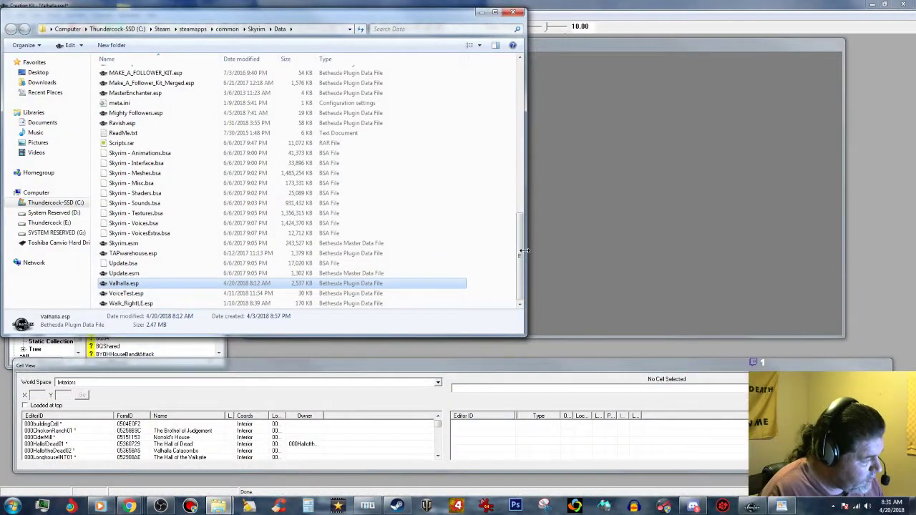
pyautogui.scroll(15, 418, 247)
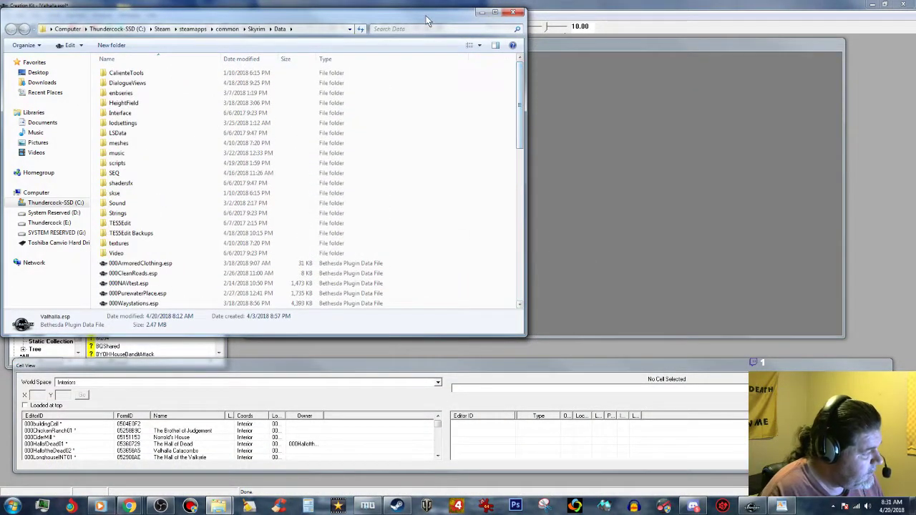
pyautogui.moveTo(427, 20); pyautogui.dragTo(524, 79)
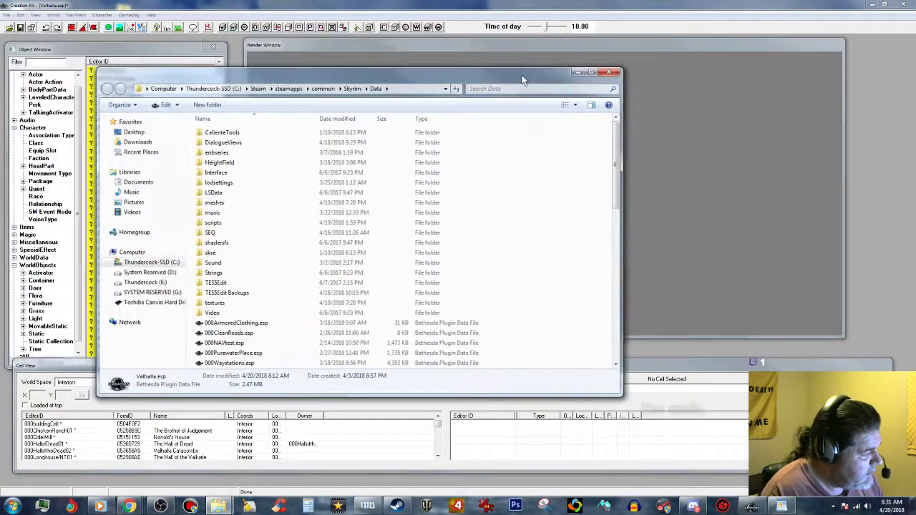
pyautogui.doubleClick(228, 265)
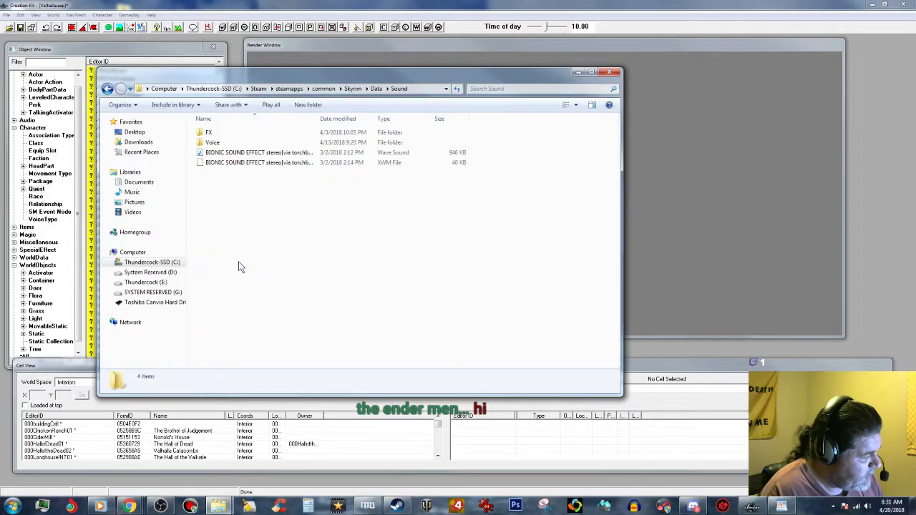
pyautogui.doubleClick(243, 143)
pyautogui.doubleClick(243, 143)
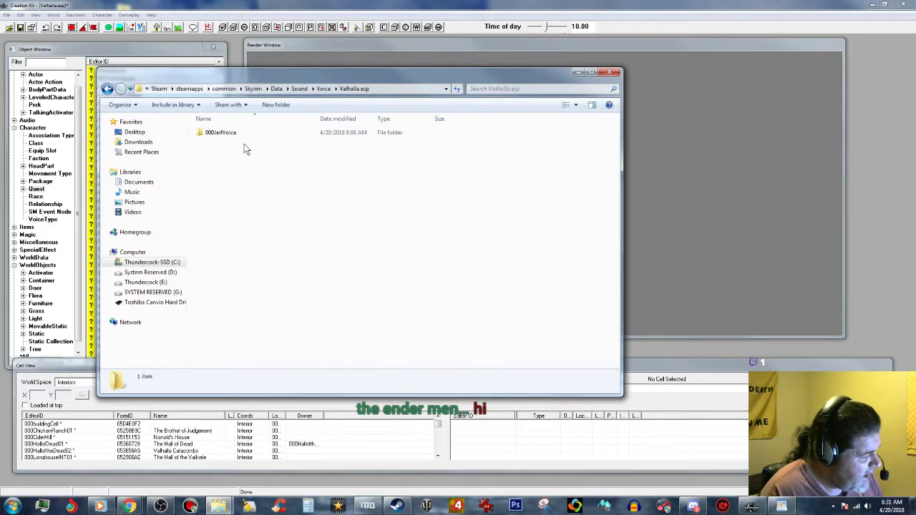
pyautogui.doubleClick(256, 133)
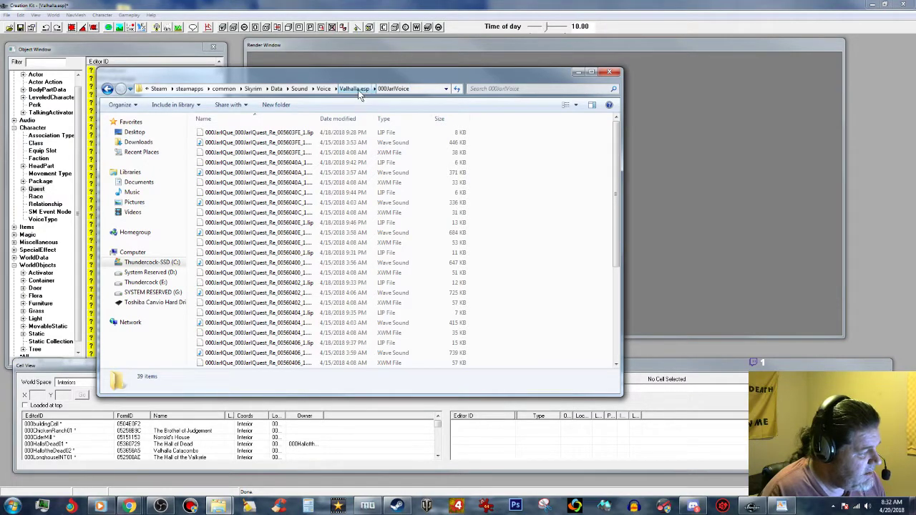
# Retrace the path from the Voice folder through Valhalla.esp into 000JarlVoice and look through its existing voice files.
pyautogui.click(329, 90)
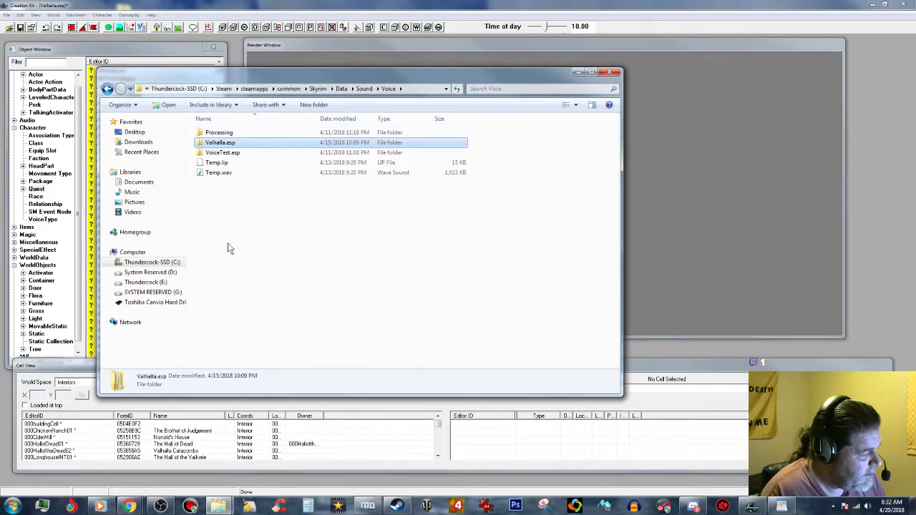
pyautogui.doubleClick(256, 143)
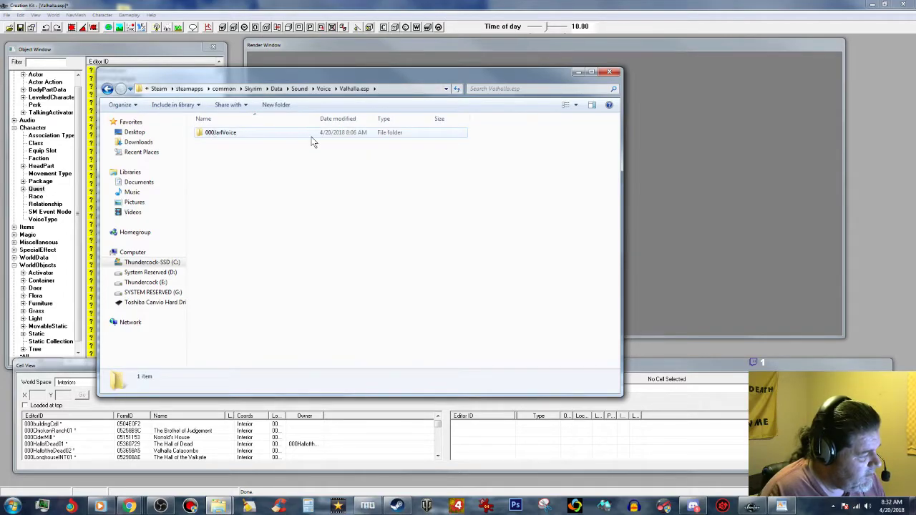
pyautogui.click(279, 135)
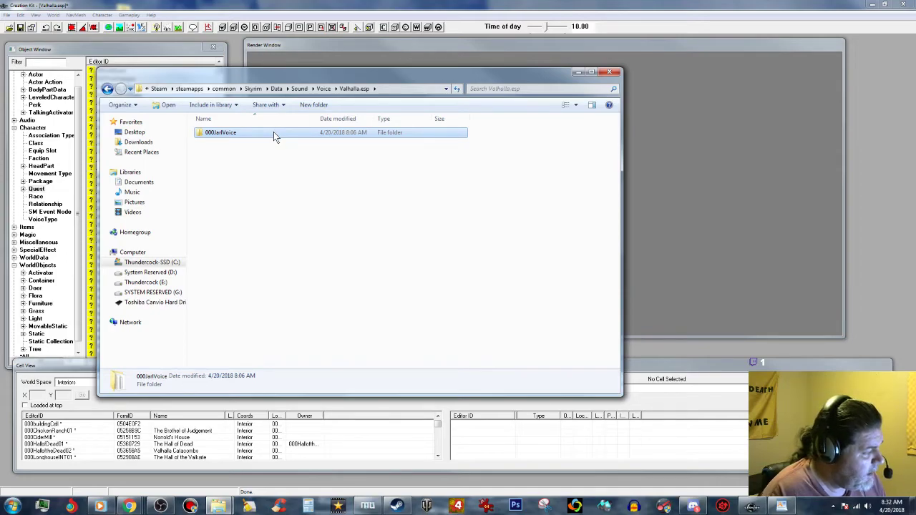
pyautogui.doubleClick(273, 134)
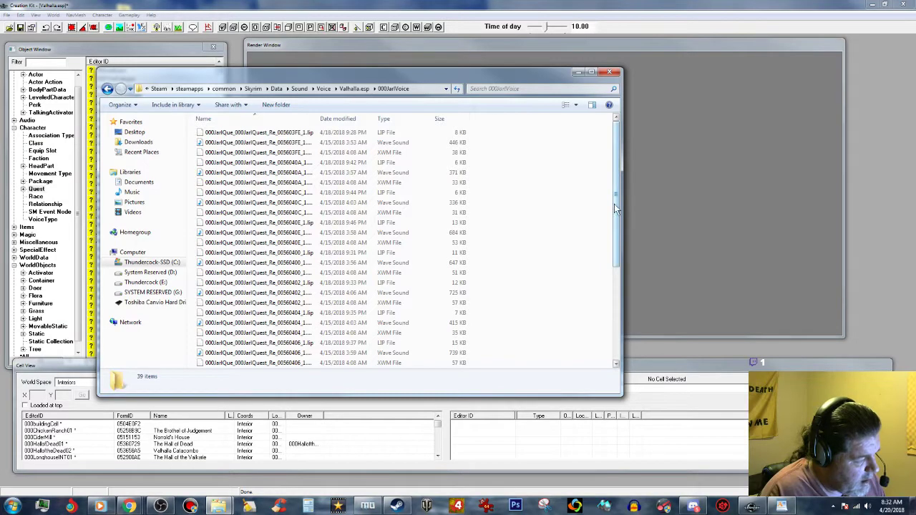
pyautogui.moveTo(617, 207); pyautogui.dragTo(619, 301)
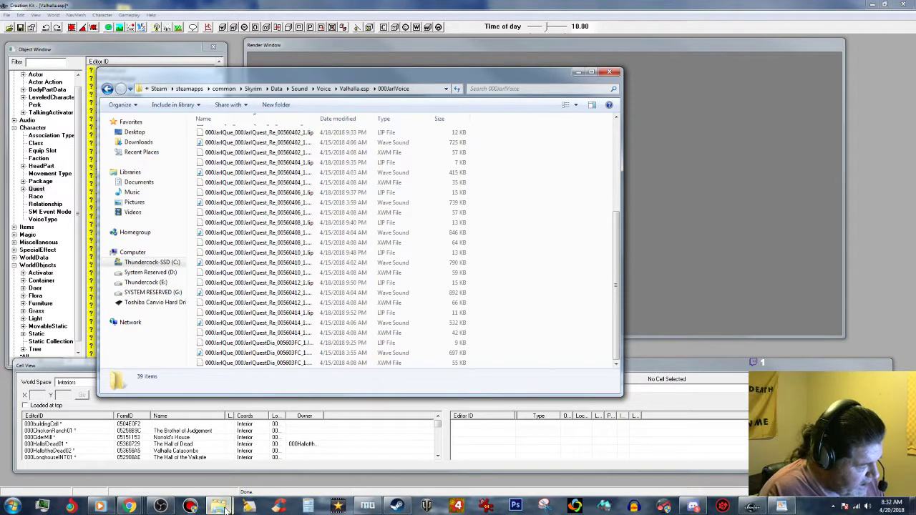
# Copy all the WAV and XWM files, from Arrow to Wife, in the Misc folder of Thor Voice Files.
pyautogui.moveTo(218, 507)
pyautogui.click(257, 455)
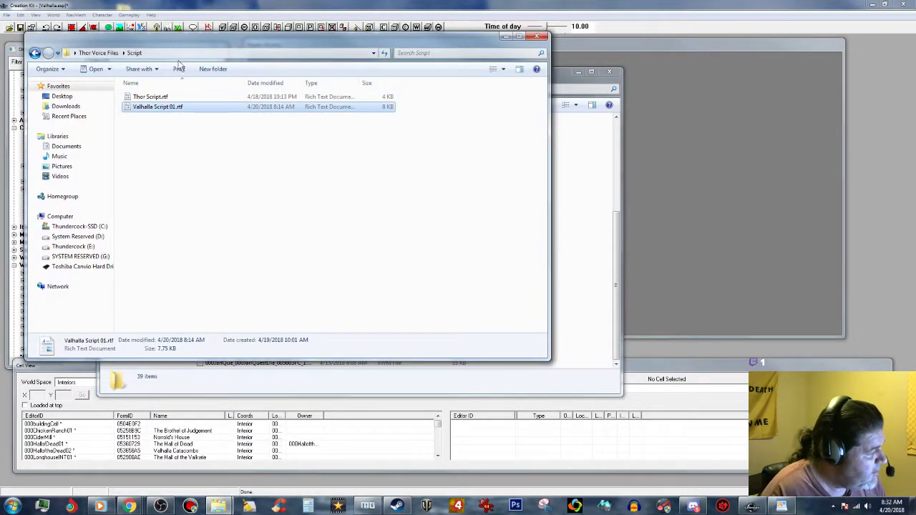
pyautogui.click(107, 53)
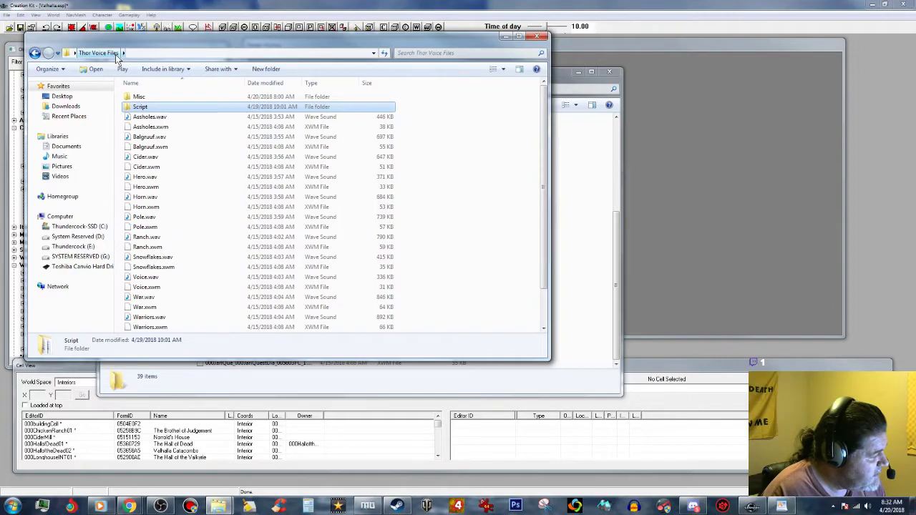
pyautogui.doubleClick(147, 99)
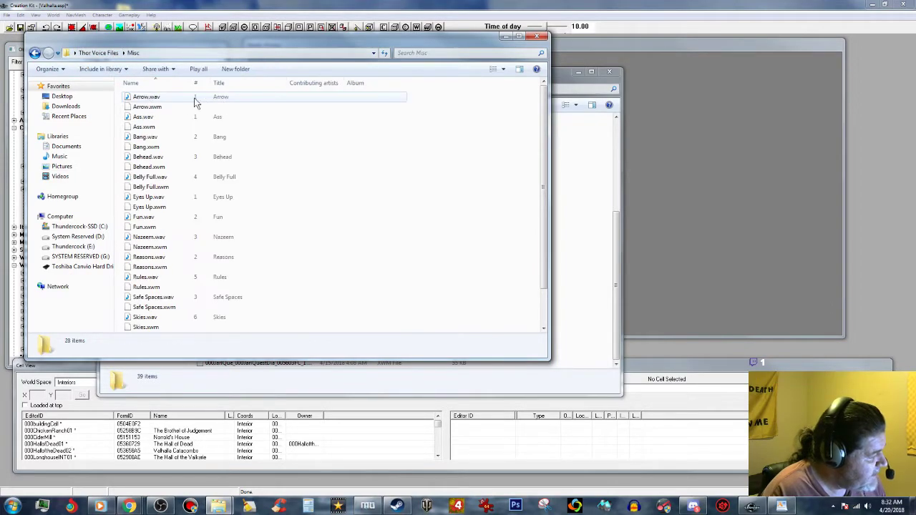
pyautogui.click(157, 98)
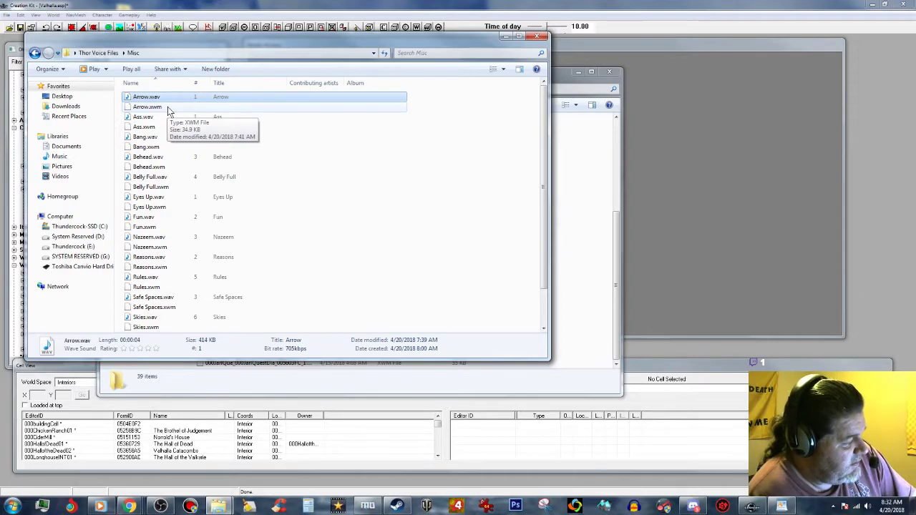
pyautogui.click(168, 108)
pyautogui.click(170, 99)
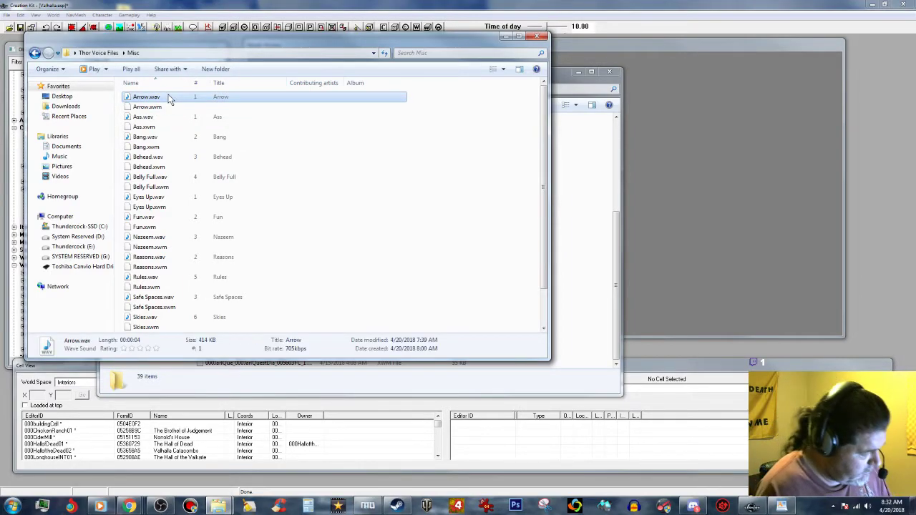
pyautogui.hotkey('shift', 'Down')
pyautogui.hotkey('shift', 'Down')
pyautogui.hotkey('shift', 'Down')
pyautogui.hotkey('shift', 'Down')
pyautogui.hotkey('shift', 'Down')
pyautogui.hotkey('shift', 'Down')
pyautogui.hotkey('shift', 'Down')
pyautogui.hotkey('shift', 'Down')
pyautogui.hotkey('shift', 'Down')
pyautogui.hotkey('shift', 'Down')
pyautogui.hotkey('shift', 'Down')
pyautogui.hotkey('shift', 'Down')
pyautogui.hotkey('shift', 'Down')
pyautogui.hotkey('shift', 'Down')
pyautogui.hotkey('shift', 'Down')
pyautogui.hotkey('shift', 'Down')
pyautogui.hotkey('shift', 'Down')
pyautogui.hotkey('shift', 'Down')
pyautogui.hotkey('shift', 'Down')
pyautogui.hotkey('shift', 'Down')
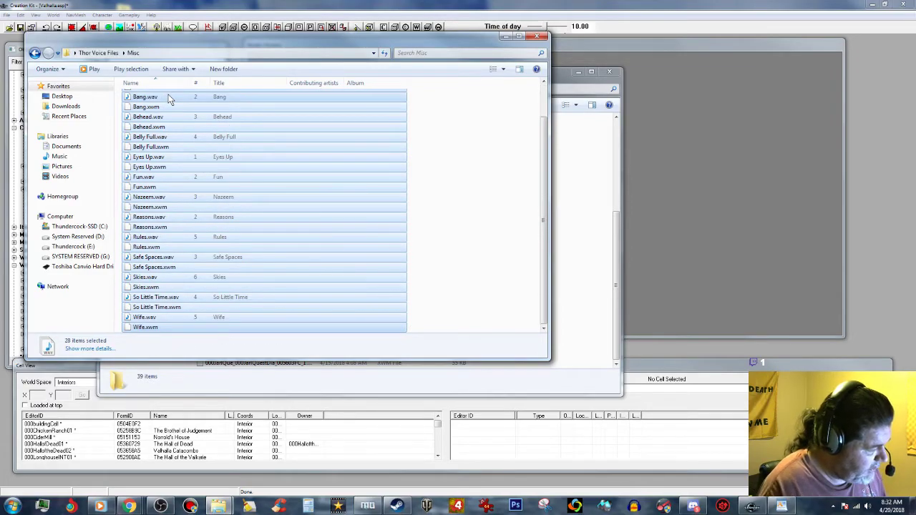
pyautogui.rightClick(199, 207)
pyautogui.click(228, 285)
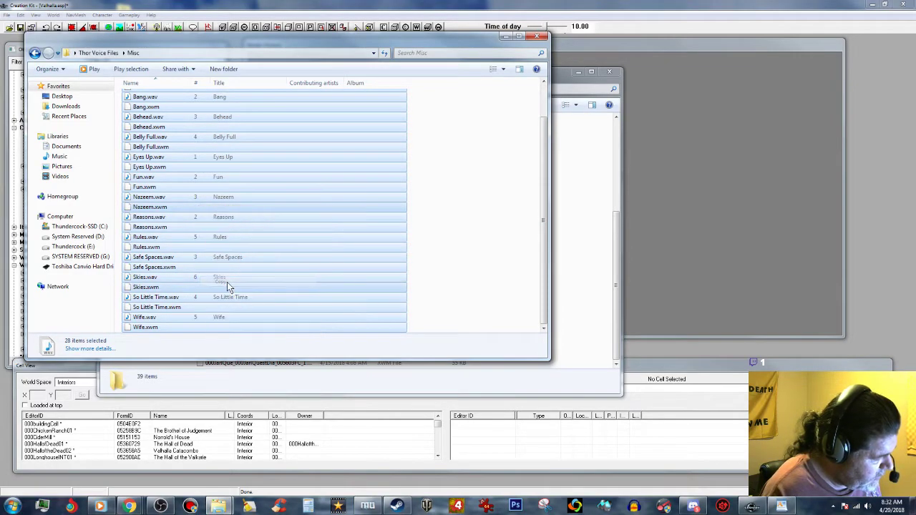
# Paste the copied voice files into the 000JarlVoice folder and minimize both Explorer windows.
pyautogui.click(502, 37)
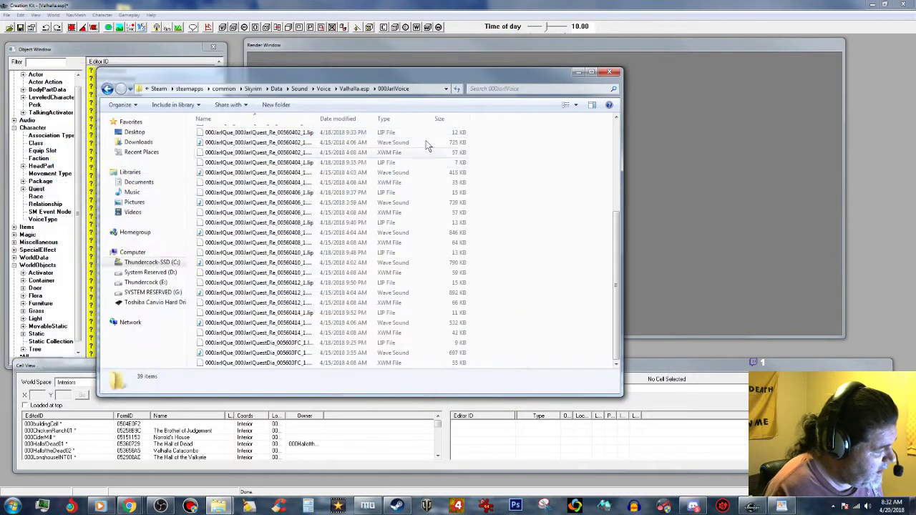
pyautogui.rightClick(570, 328)
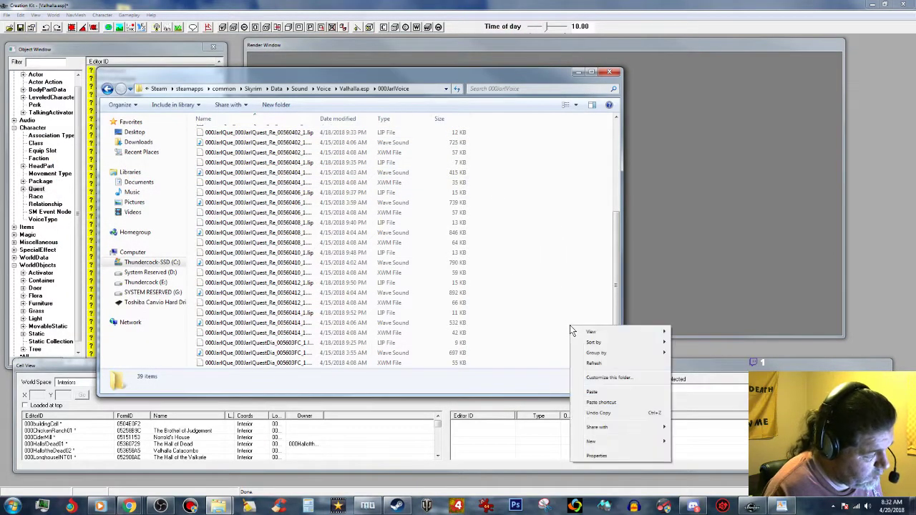
pyautogui.click(591, 387)
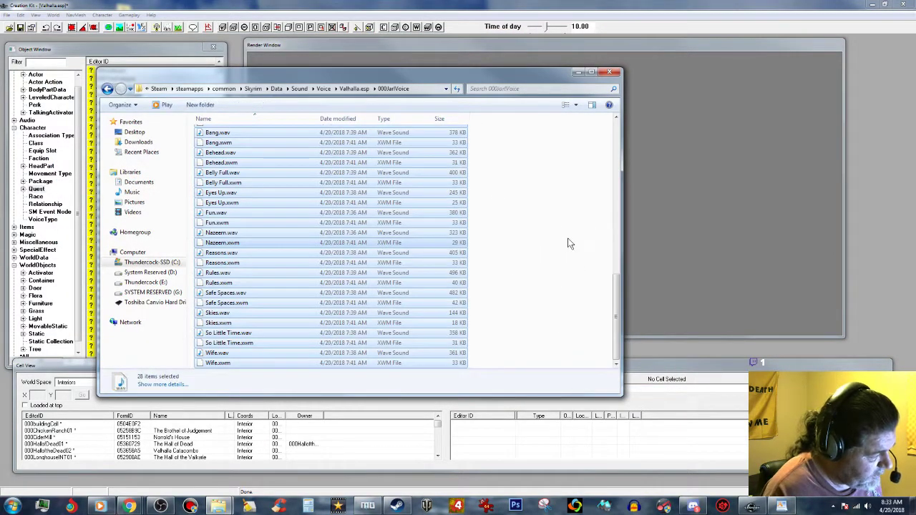
pyautogui.click(566, 230)
pyautogui.scroll(2, 555, 223)
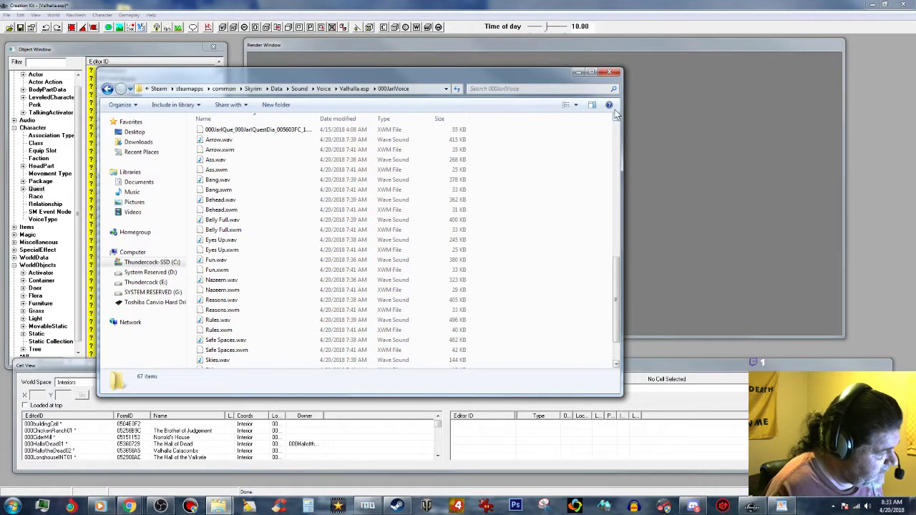
pyautogui.click(577, 73)
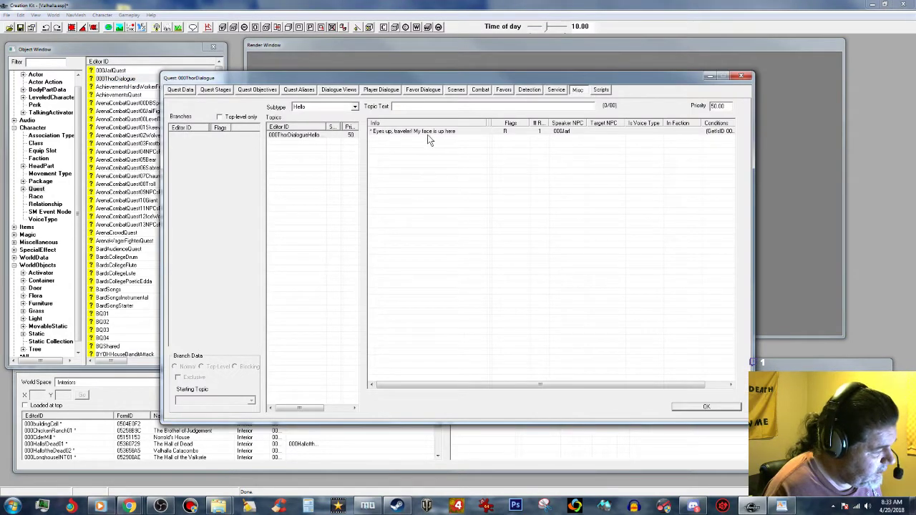
# Reopen the "Eyes up, traveler!" response in the Creation Kit, copy its voice filename, and close the response.
pyautogui.doubleClick(428, 131)
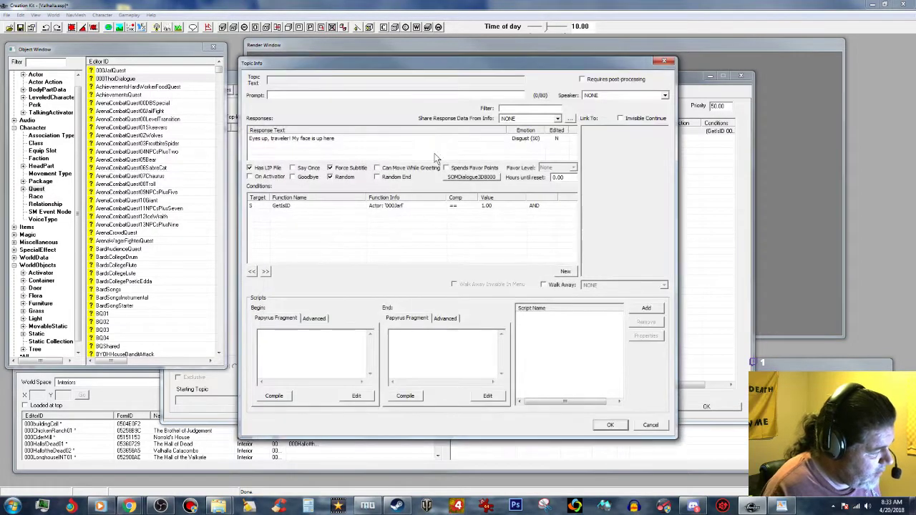
pyautogui.doubleClick(312, 139)
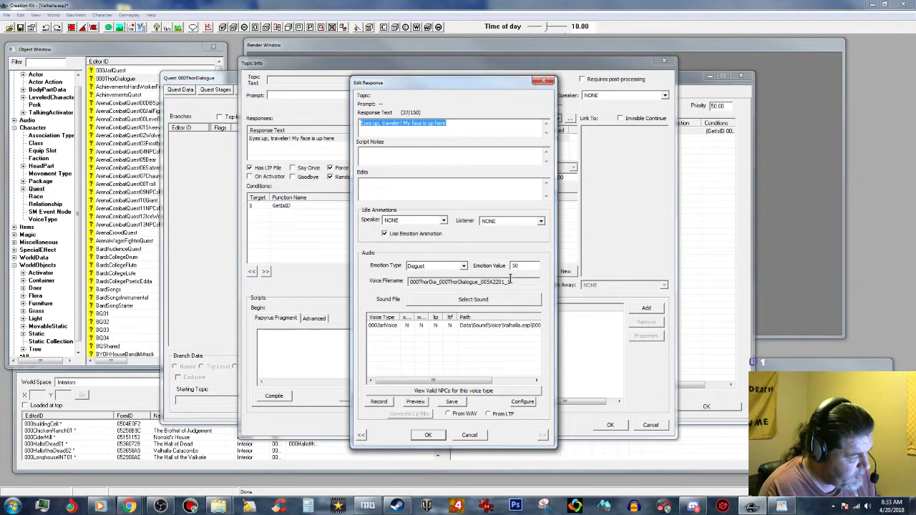
pyautogui.moveTo(510, 281); pyautogui.dragTo(393, 286)
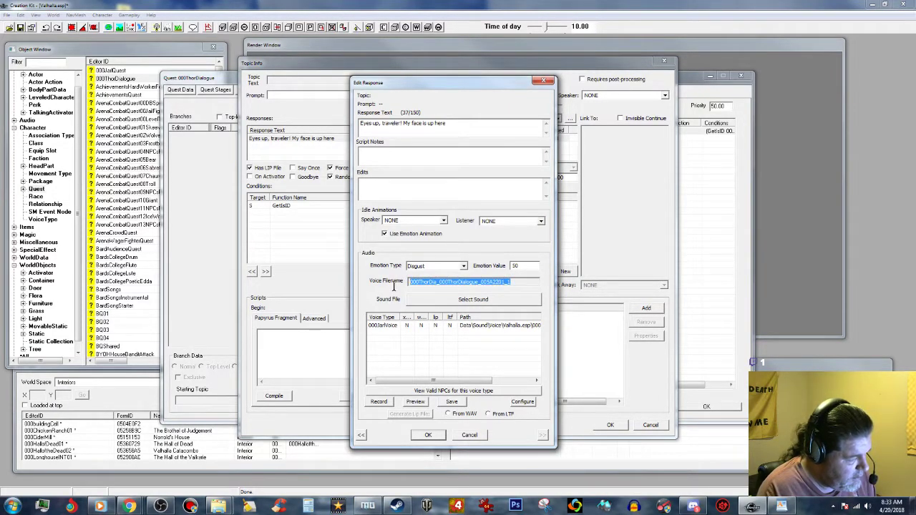
pyautogui.rightClick(448, 281)
pyautogui.click(471, 313)
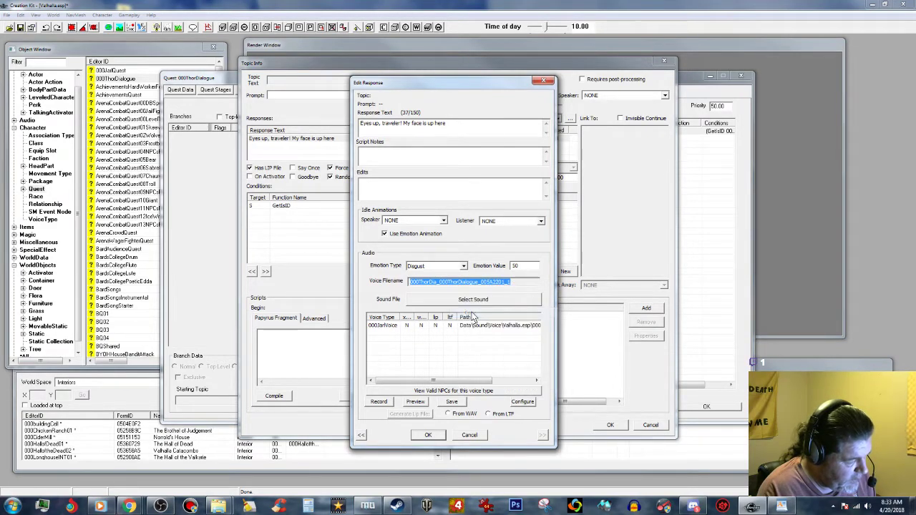
pyautogui.click(429, 436)
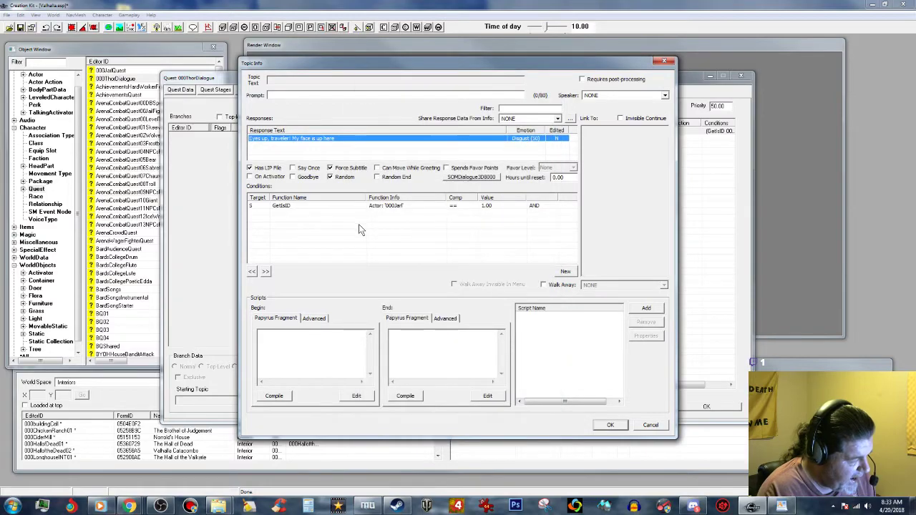
# Try to copy the GetIsID condition of the "Eyes up, traveler!" topic info.
pyautogui.rightClick(381, 223)
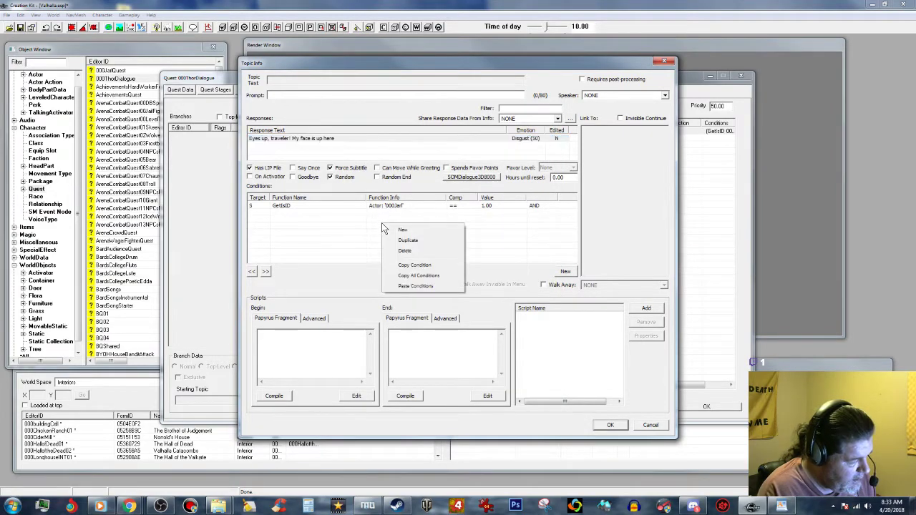
pyautogui.click(415, 265)
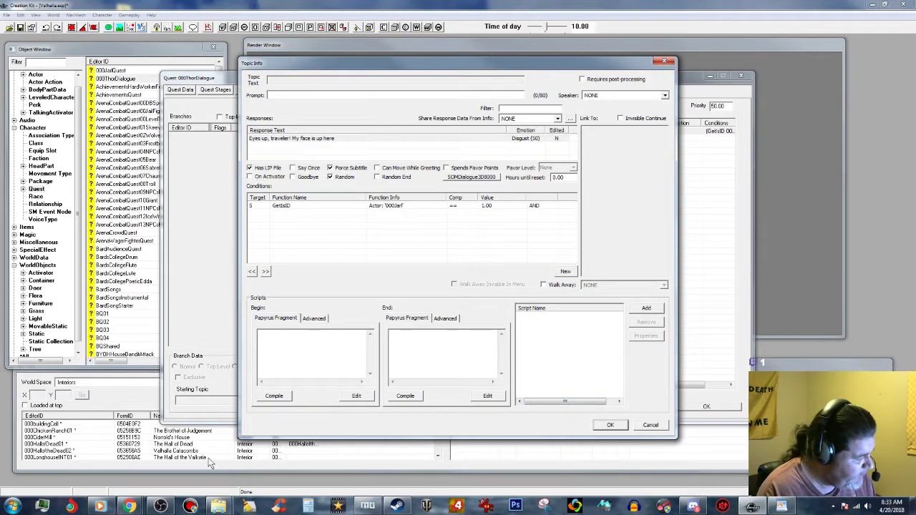
# In the 000JarlVoice folder, rename Eyes Up.wav to the copied voice filename, 000ThorDia_000ThorDialogue_005A2201_1.
pyautogui.moveTo(218, 507)
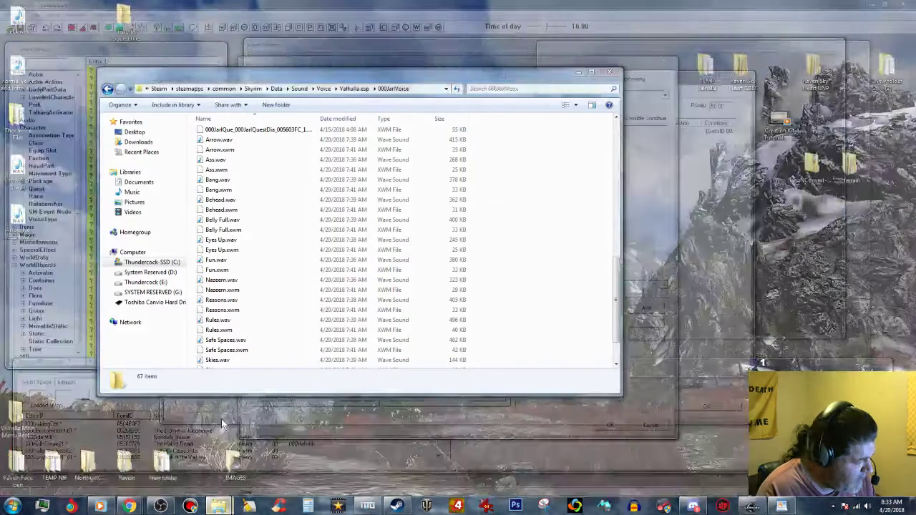
pyautogui.click(222, 419)
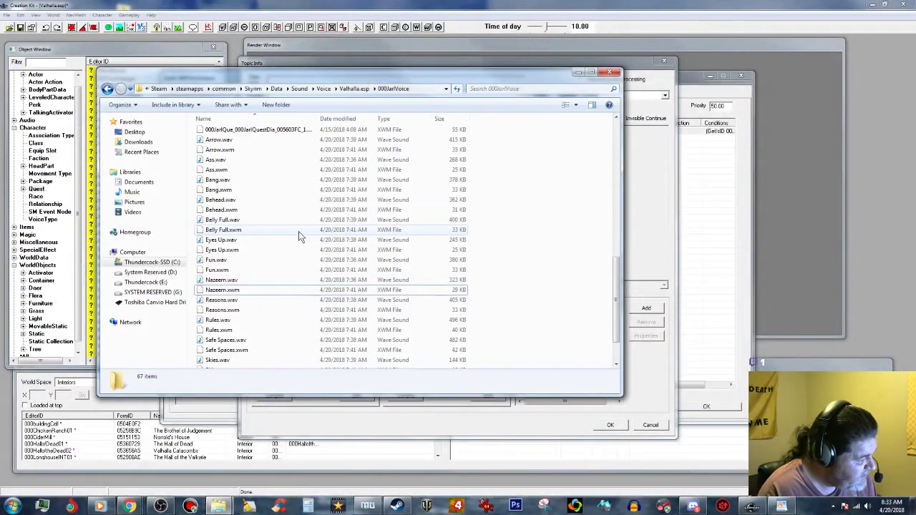
pyautogui.click(214, 242)
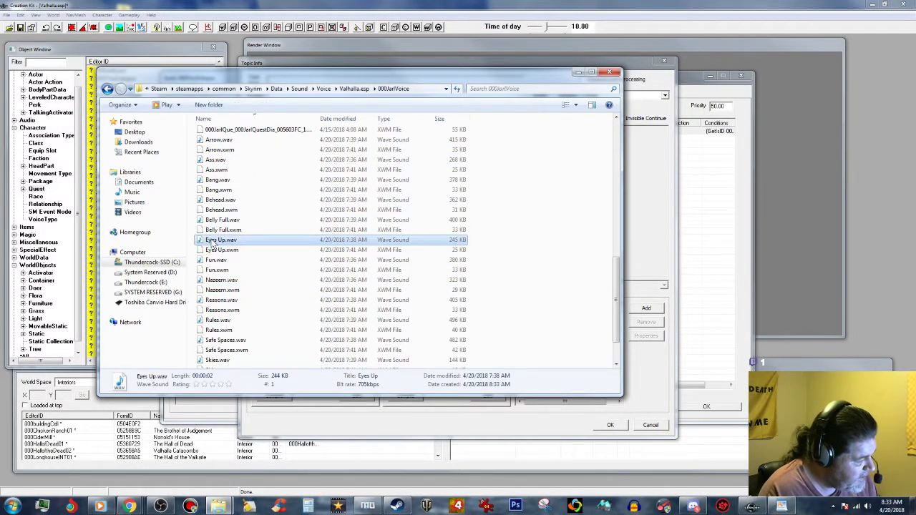
pyautogui.click(213, 242)
pyautogui.rightClick(222, 243)
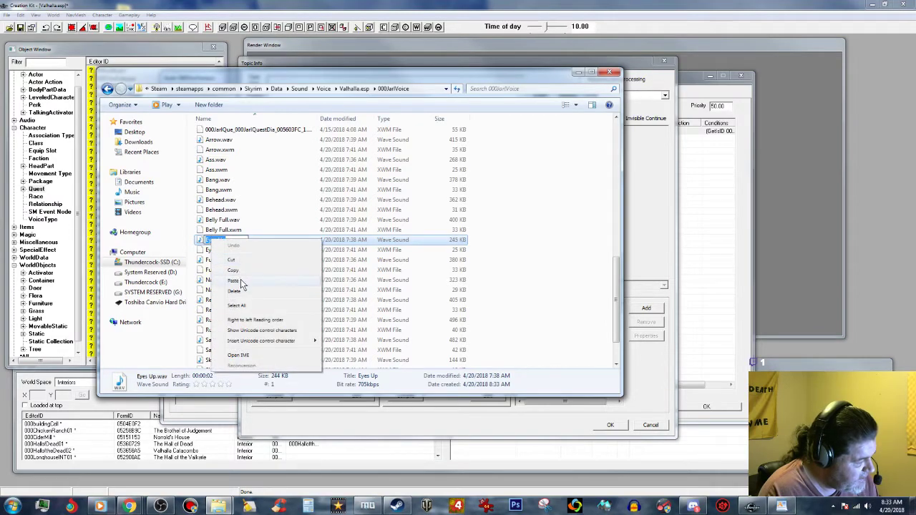
pyautogui.click(241, 279)
# Rename Eyes Up.xwm to 000ThorDia_000ThorDialogue_005A2201_1 as well and minimize the Explorer window.
pyautogui.click(219, 251)
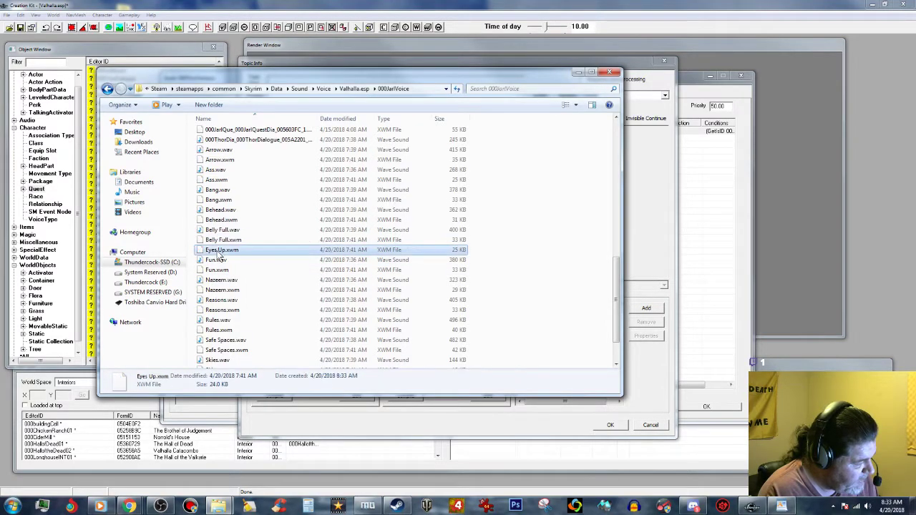
pyautogui.click(217, 252)
pyautogui.rightClick(230, 255)
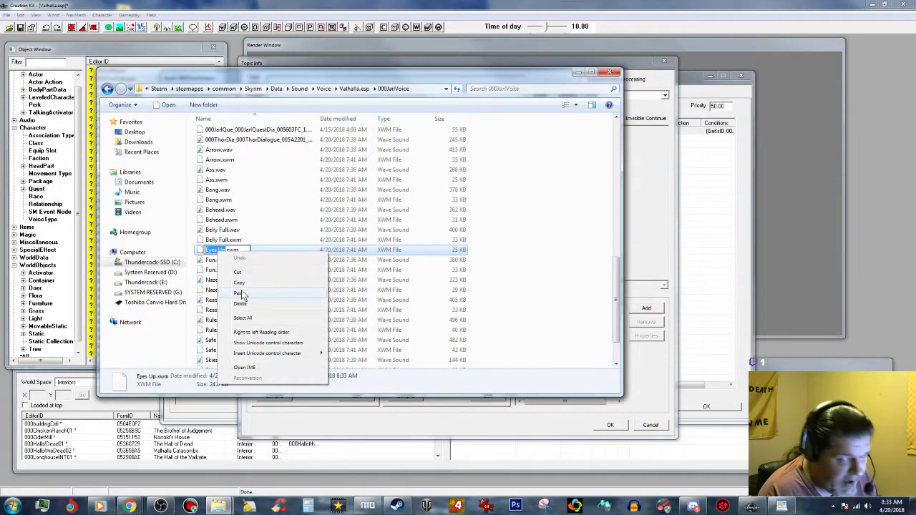
pyautogui.click(240, 294)
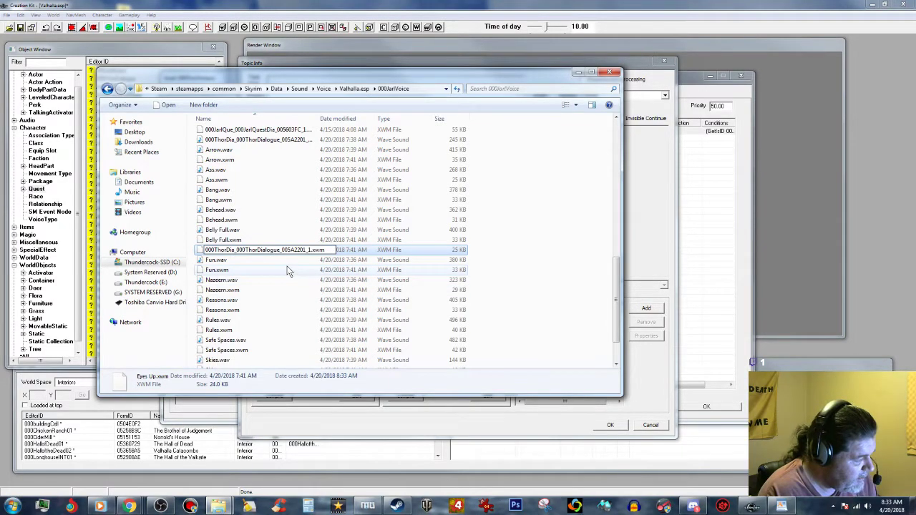
pyautogui.click(287, 270)
pyautogui.click(580, 73)
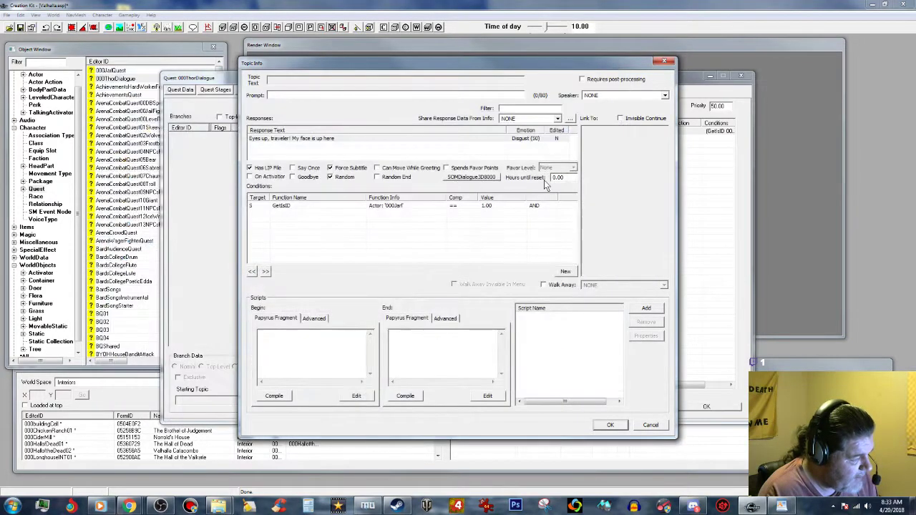
# Generate a lip file from the WAV for the 000JarlVoice entry of the "Eyes up, traveler!" response.
pyautogui.doubleClick(326, 139)
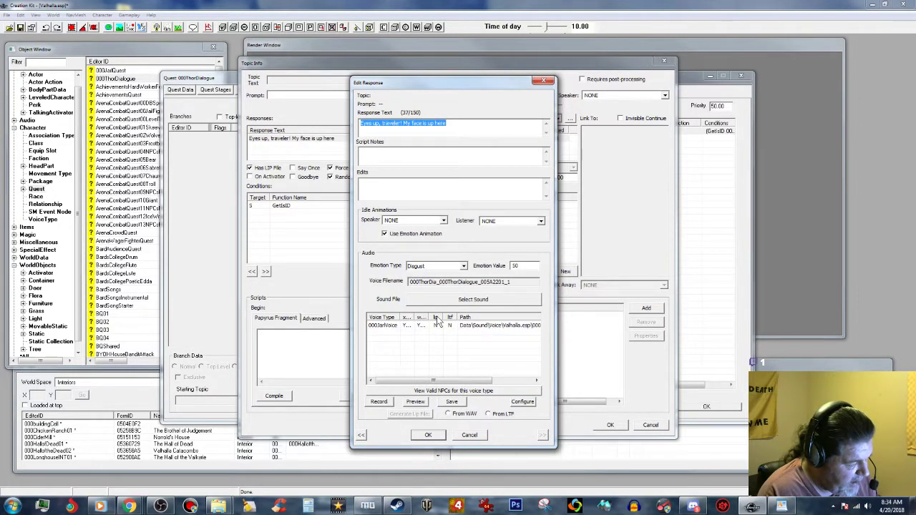
pyautogui.click(510, 326)
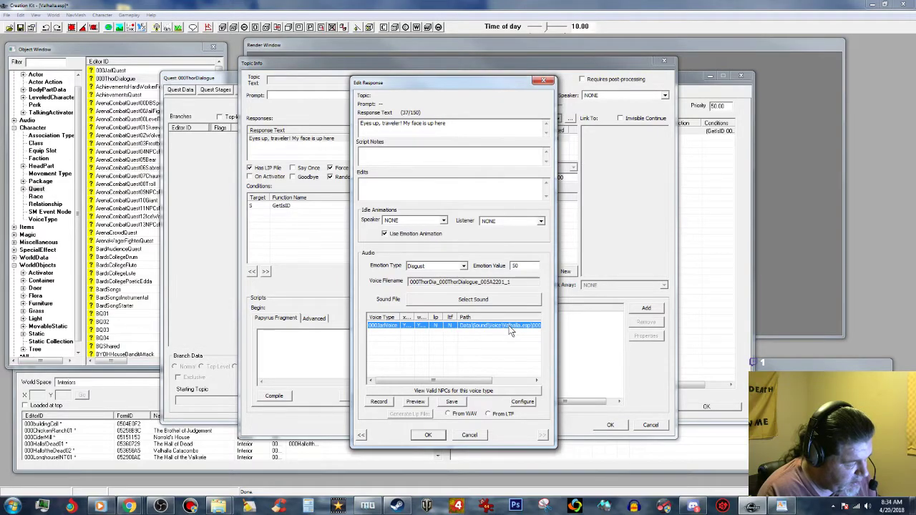
pyautogui.click(450, 414)
pyautogui.click(409, 415)
pyautogui.click(429, 435)
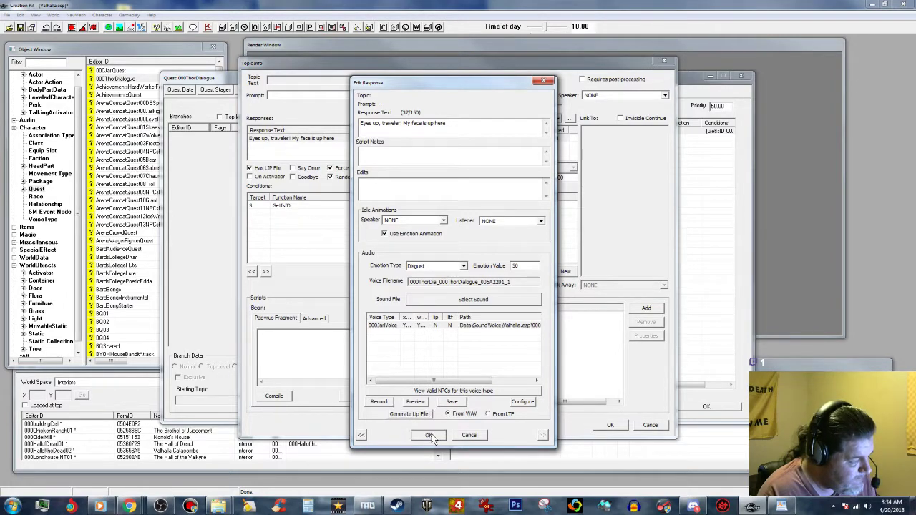
# Reopen the "Eyes up, traveler!" response to check its voice files, and confirm the response and its topic info.
pyautogui.doubleClick(332, 140)
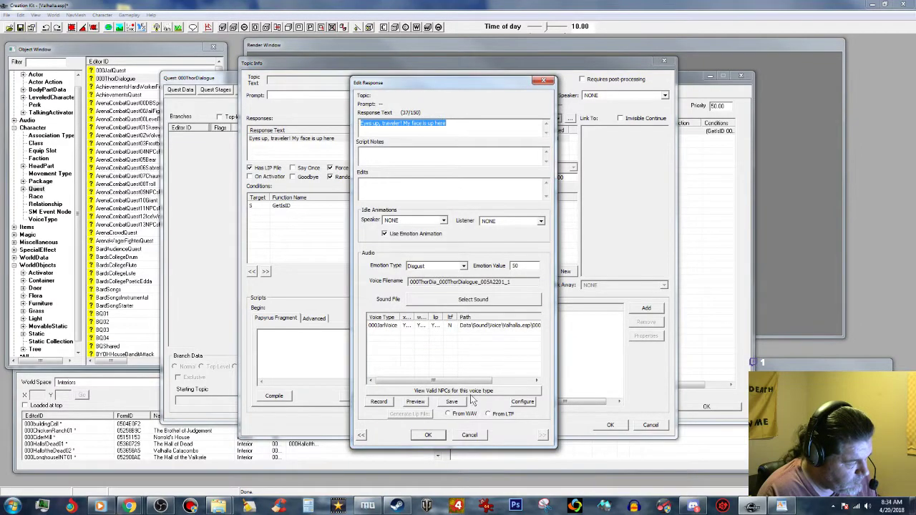
pyautogui.click(428, 435)
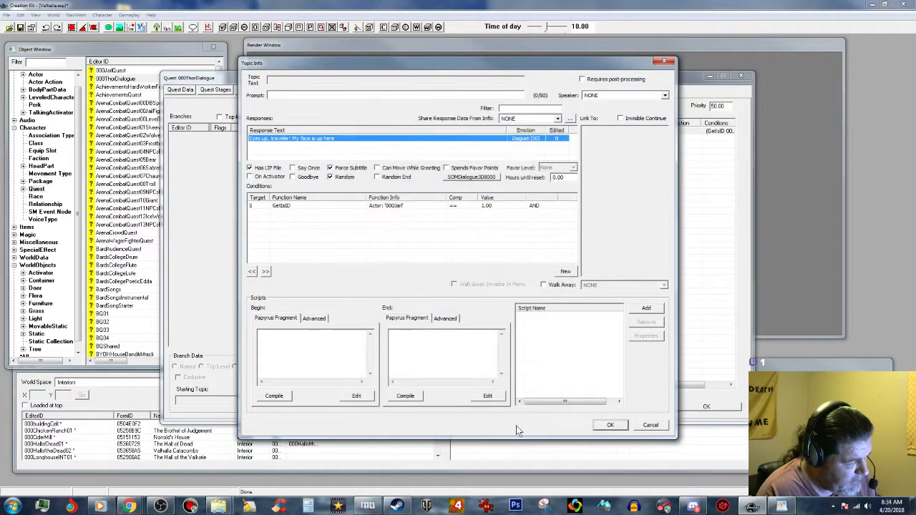
pyautogui.click(610, 426)
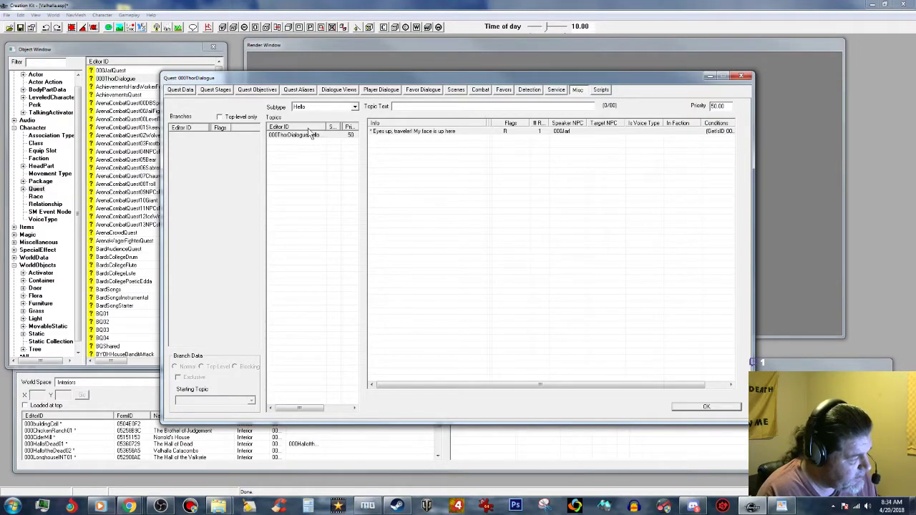
# Add a new Hello response with the script line "I saw you eyeing up my wife. I wouldn't do that if I were you", copied from WordPad.
pyautogui.rightClick(403, 143)
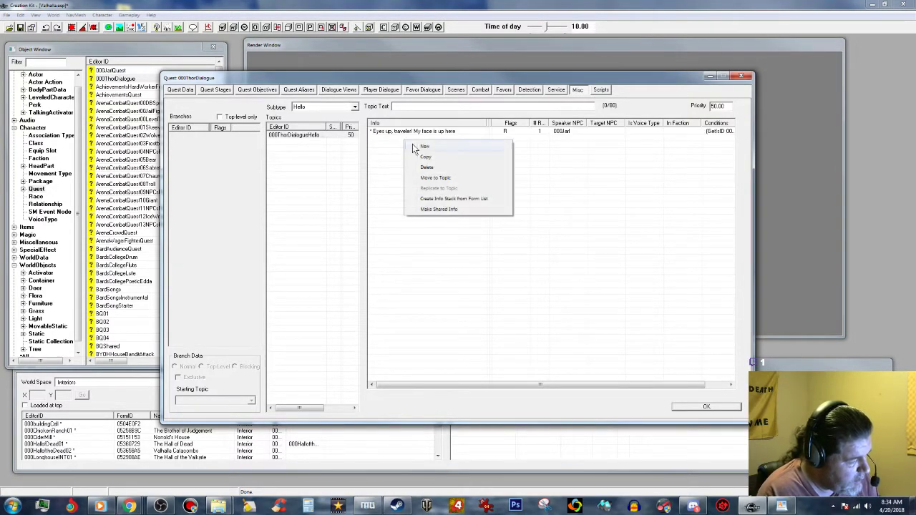
pyautogui.click(433, 147)
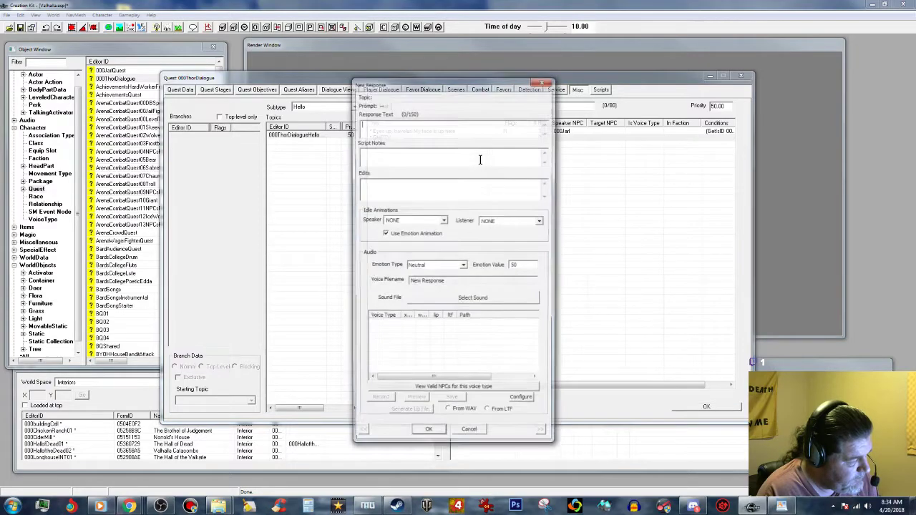
pyautogui.hotkey('alt', 'Tab')
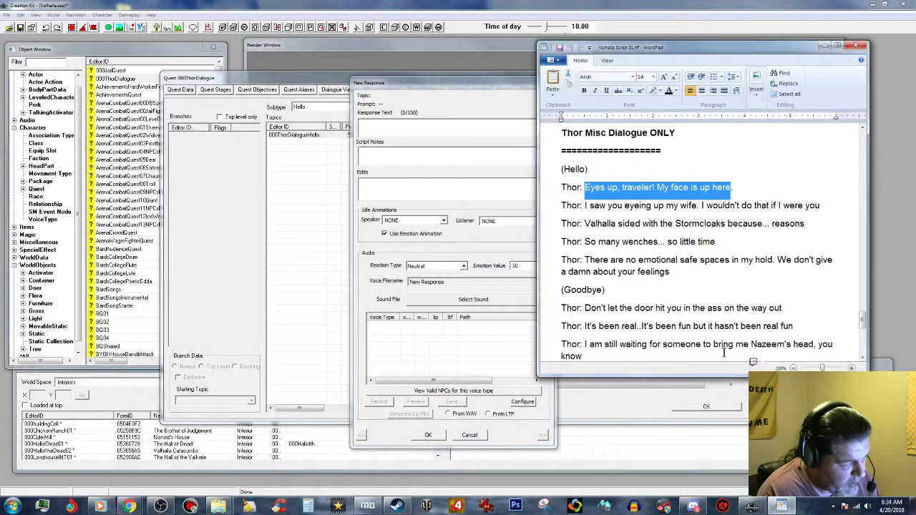
pyautogui.moveTo(585, 206); pyautogui.dragTo(813, 199)
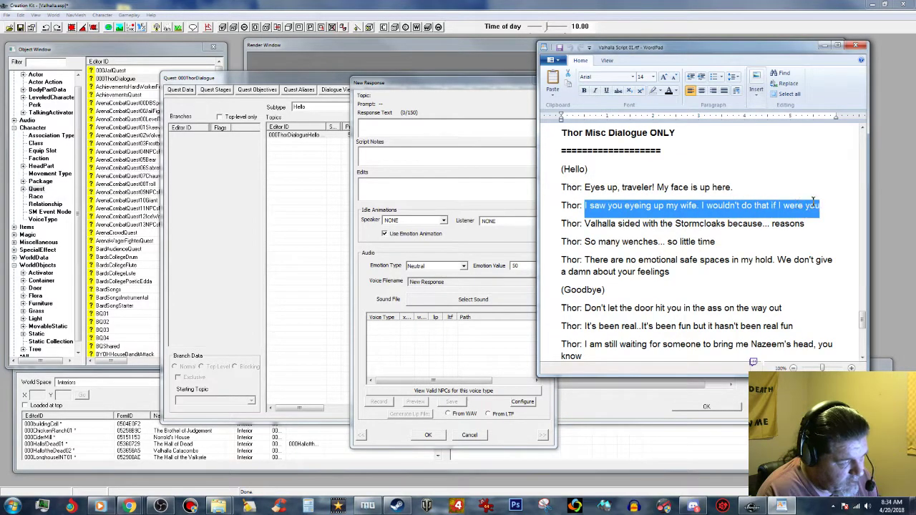
pyautogui.rightClick(730, 209)
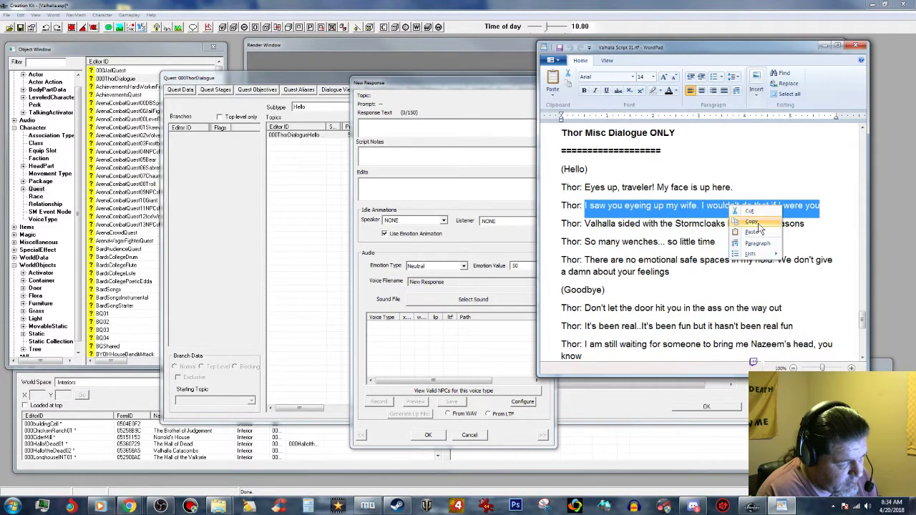
pyautogui.click(757, 222)
pyautogui.click(429, 123)
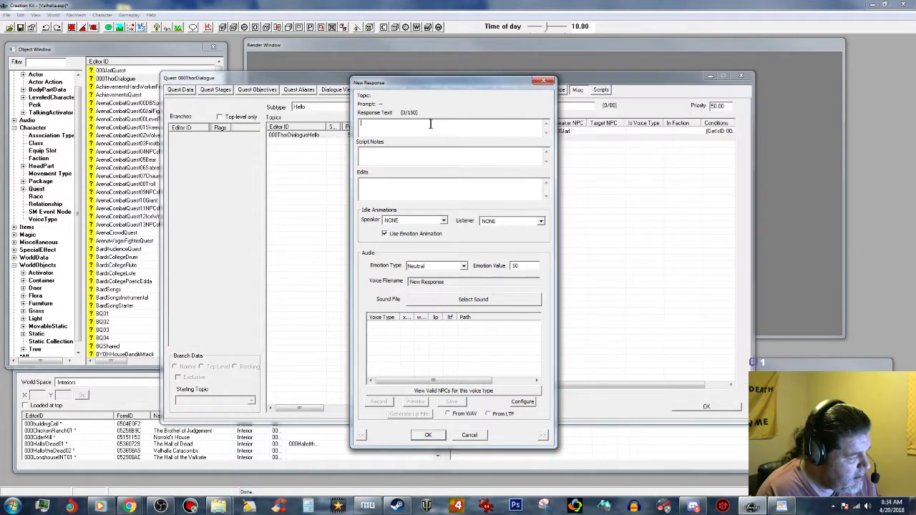
pyautogui.rightClick(431, 123)
pyautogui.click(470, 165)
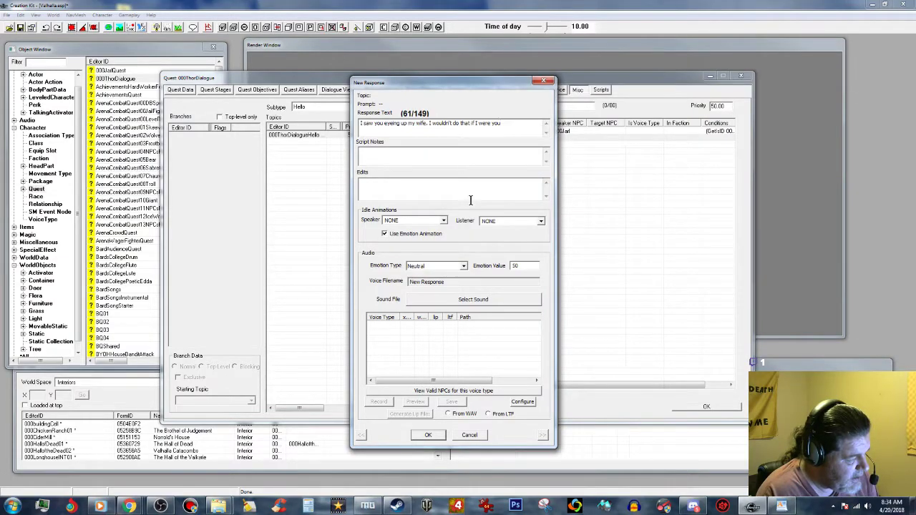
# Set the new response's emotion type to Anger with an emotion value of 75 and confirm the response.
pyautogui.click(464, 266)
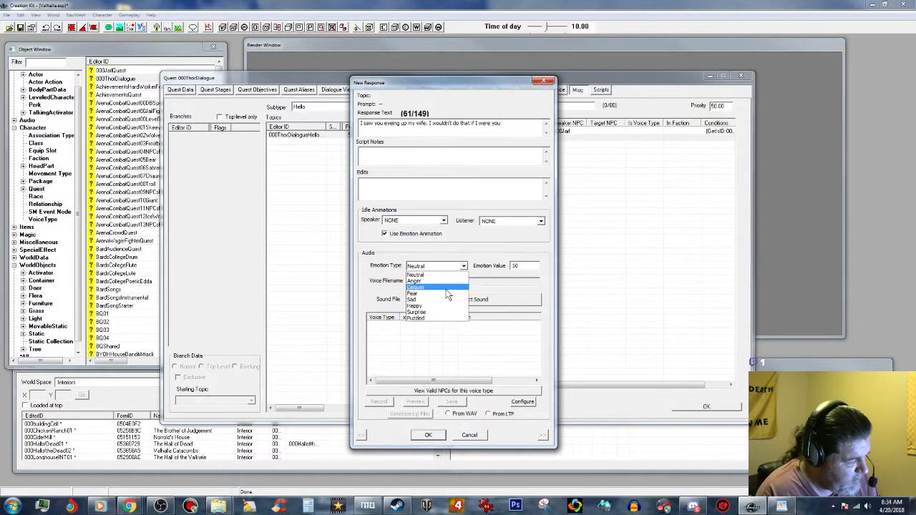
pyautogui.click(445, 280)
pyautogui.doubleClick(521, 266)
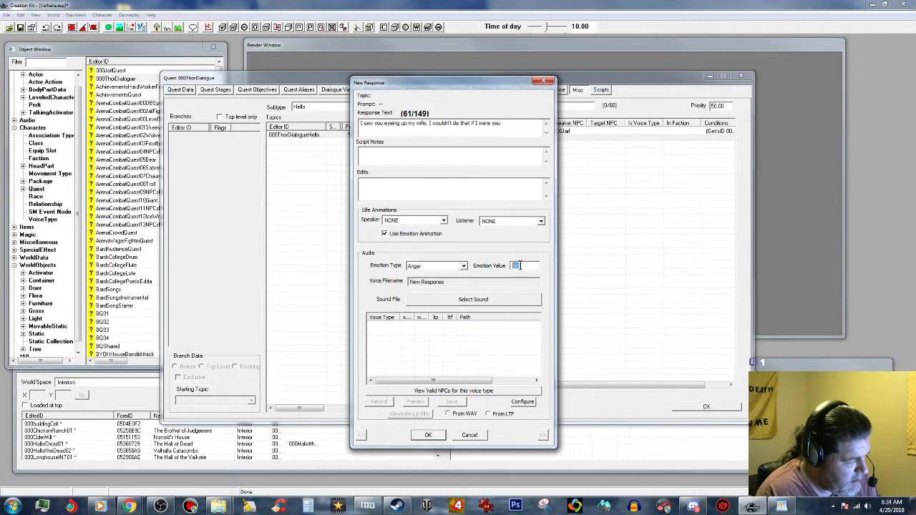
pyautogui.write('75')
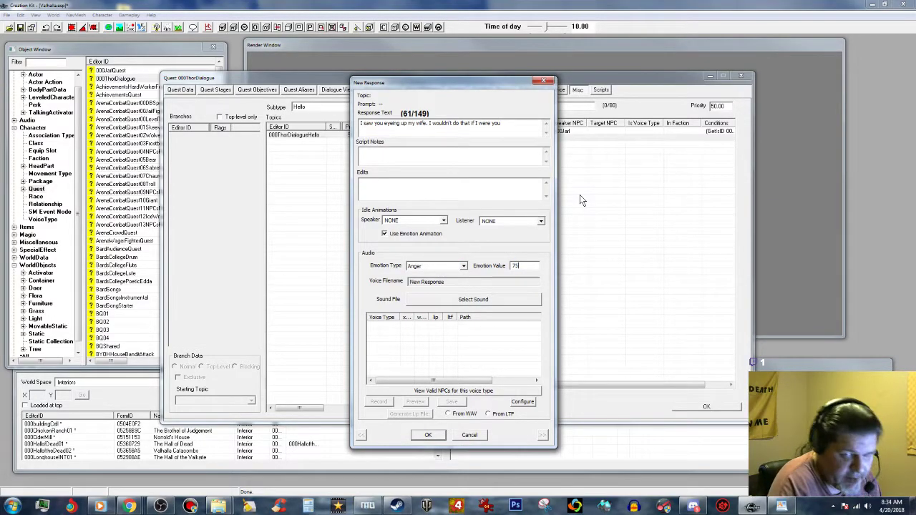
pyautogui.click(428, 435)
# Add a GetIsID condition for actor 000Jarl, run on Subject and equal to 1, to the "I saw you eyeing up my wife" info.
pyautogui.rightClick(383, 229)
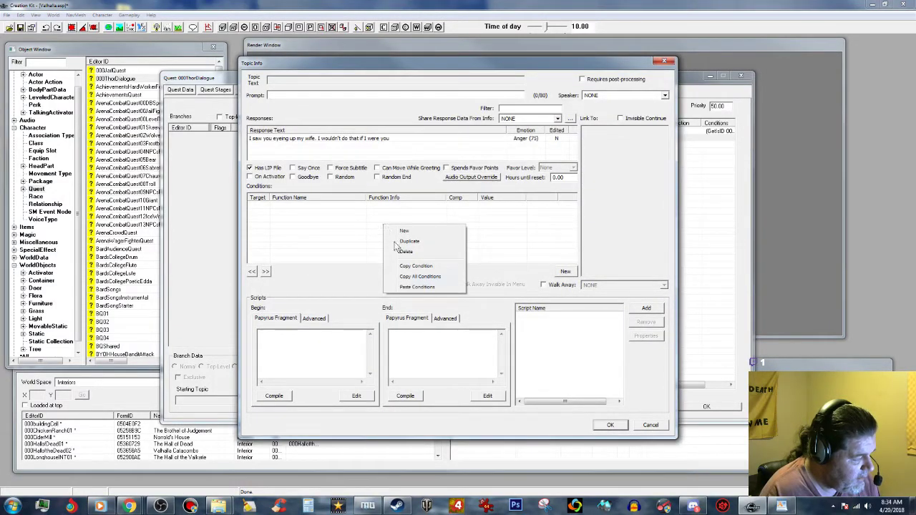
pyautogui.click(414, 287)
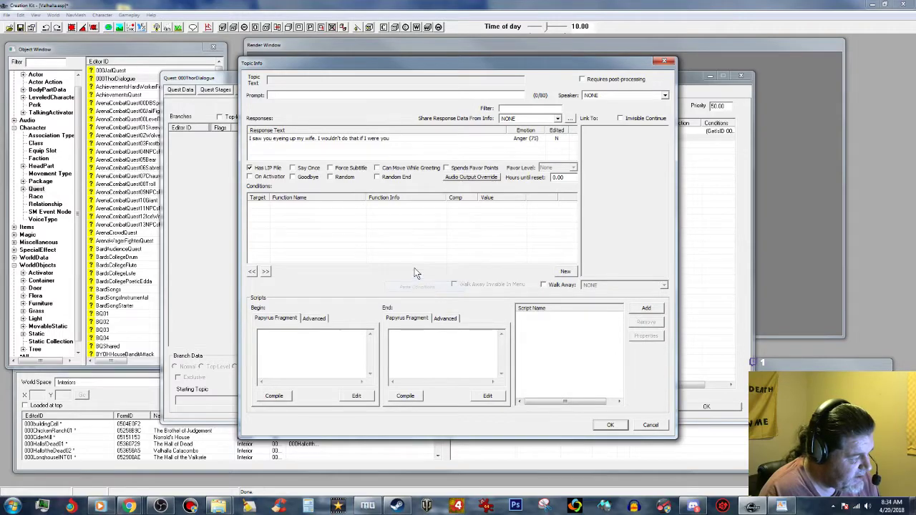
pyautogui.rightClick(379, 215)
pyautogui.click(399, 223)
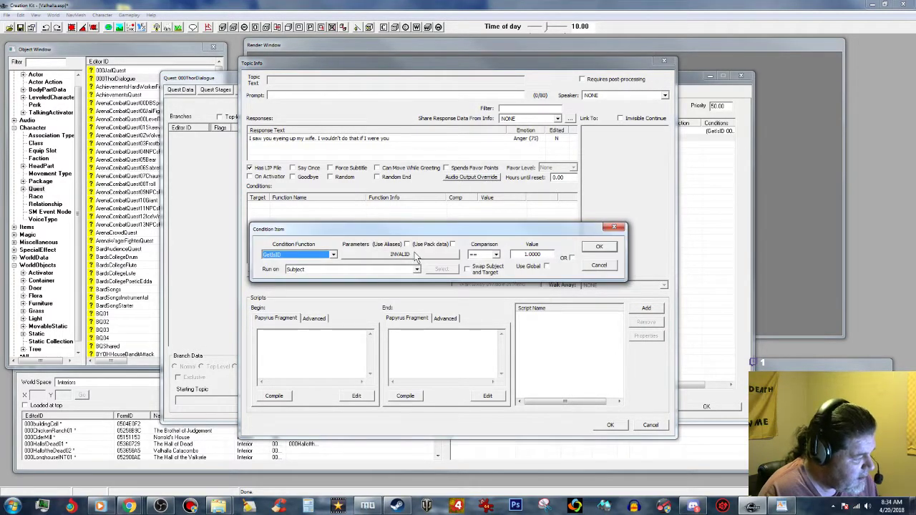
pyautogui.click(416, 255)
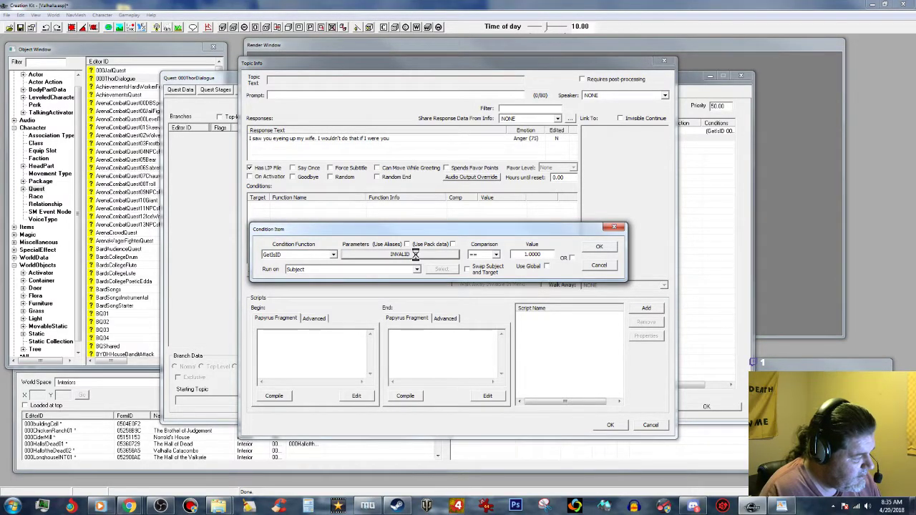
pyautogui.write('000j')
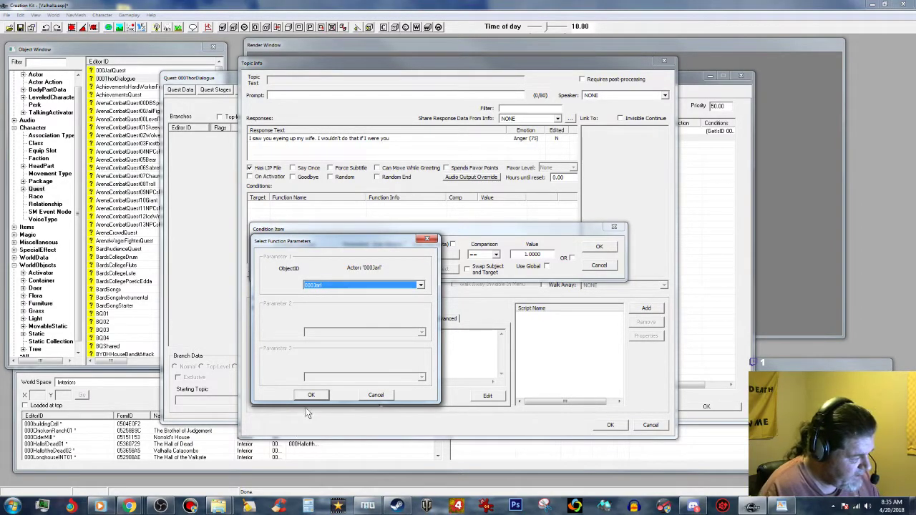
pyautogui.click(311, 396)
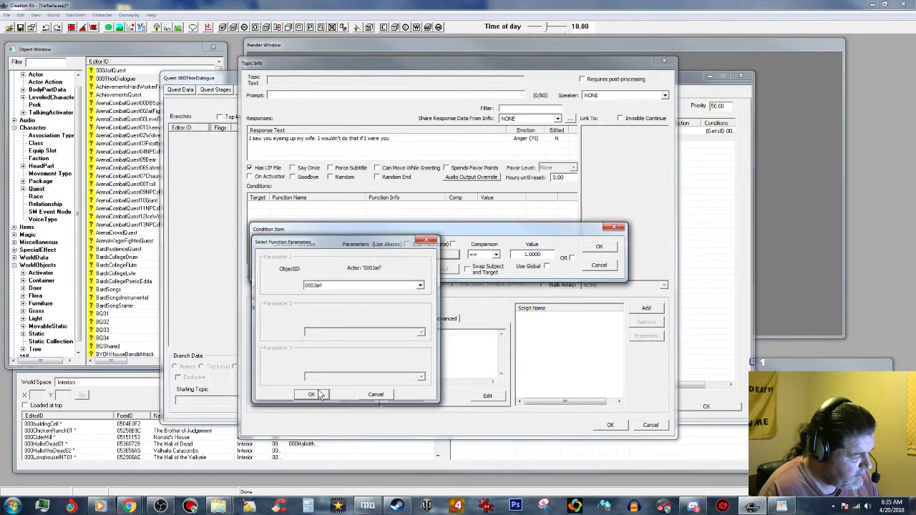
pyautogui.click(599, 246)
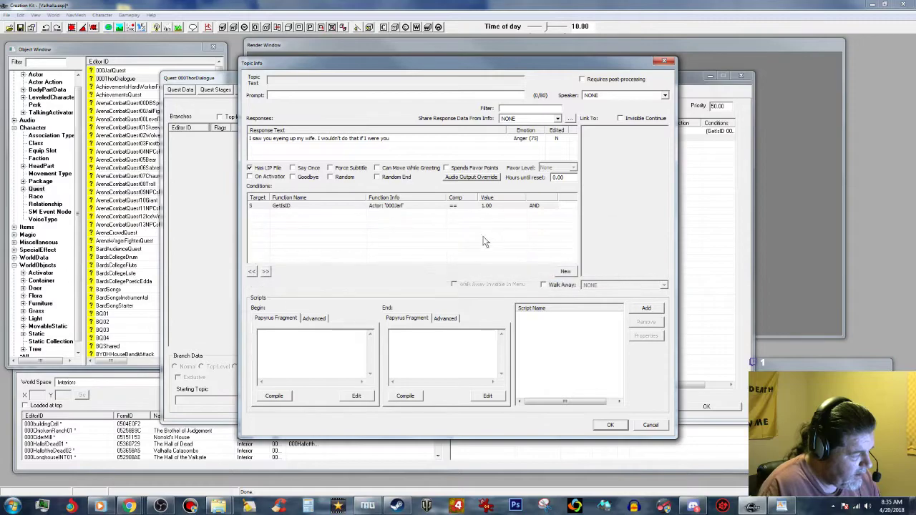
# Copy the 000Jarl GetIsID condition from the "I saw you eyeing up my wife" info.
pyautogui.click(407, 206)
pyautogui.rightClick(407, 205)
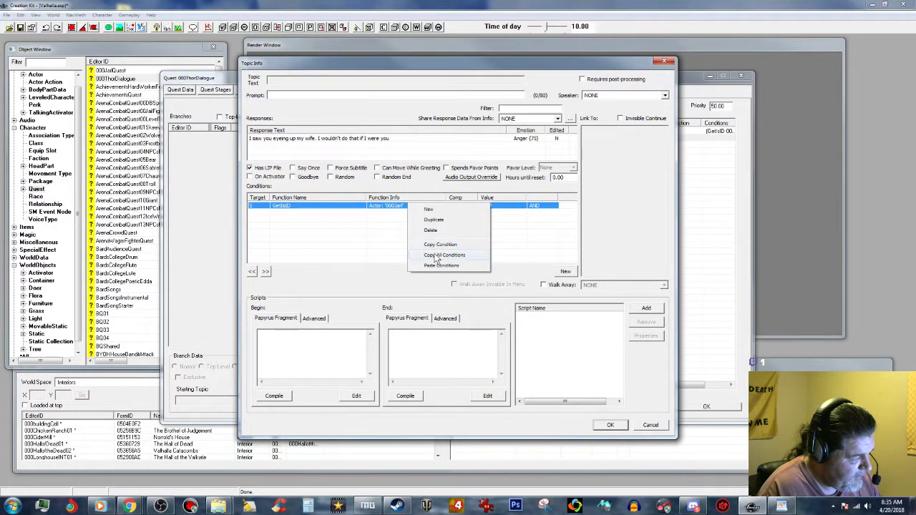
pyautogui.click(441, 246)
pyautogui.click(363, 238)
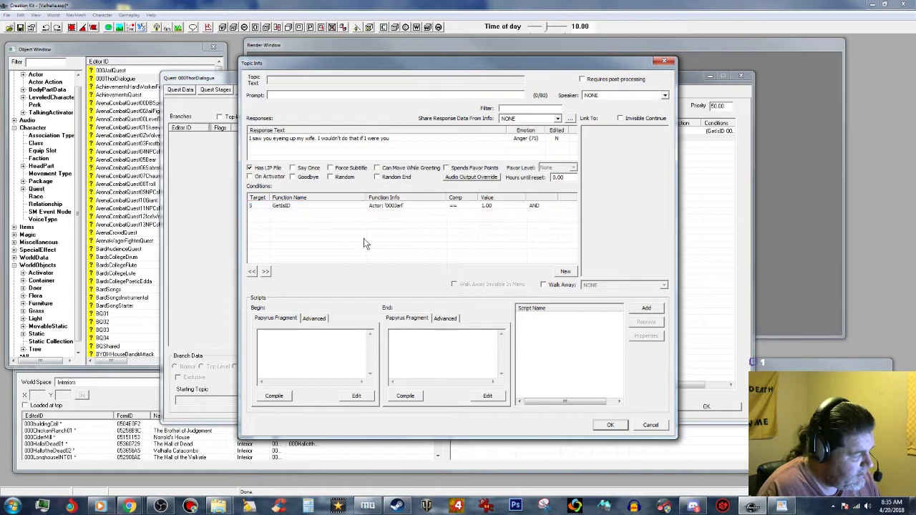
# Flag the "I saw you eyeing up my wife" info as Random and set its audio output override to SOMDialogue3D8000.
pyautogui.click(331, 177)
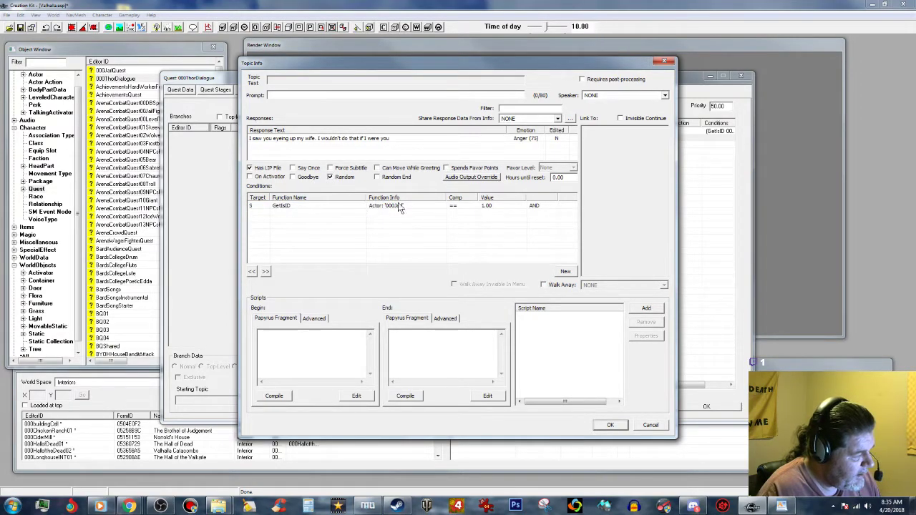
pyautogui.doubleClick(422, 204)
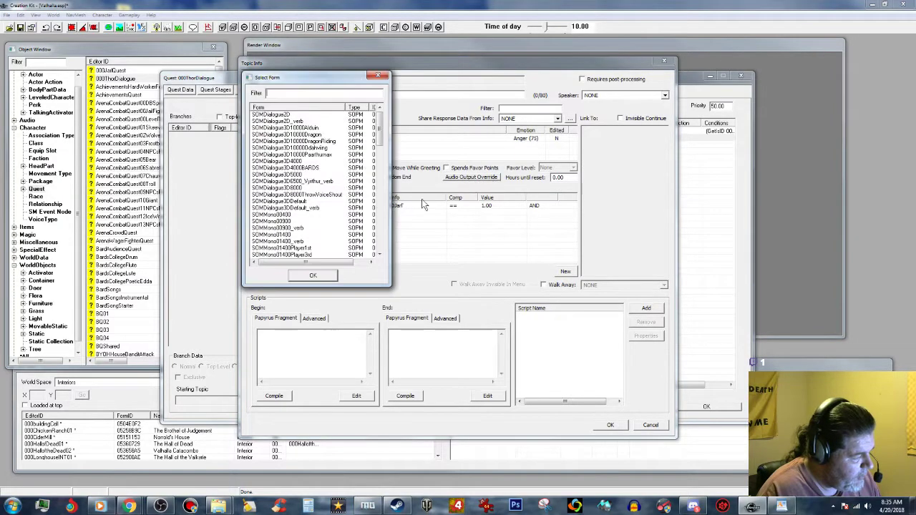
pyautogui.click(294, 188)
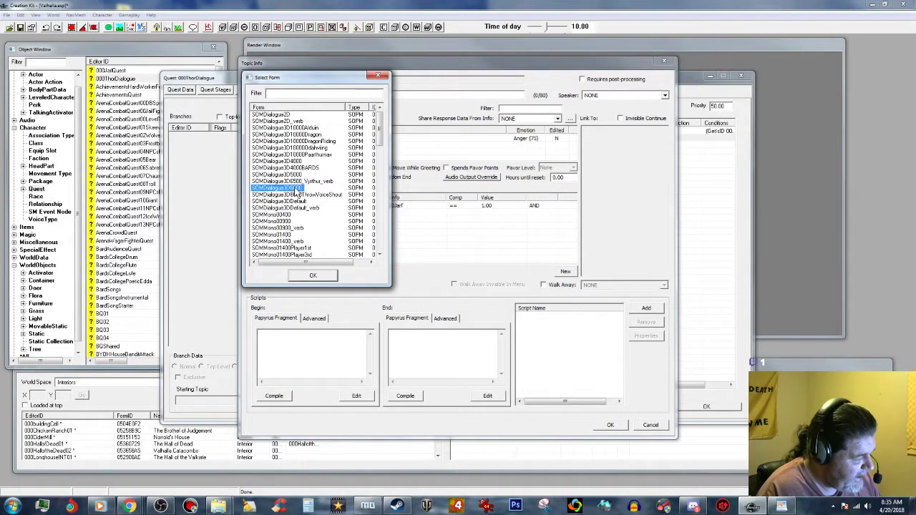
pyautogui.click(309, 276)
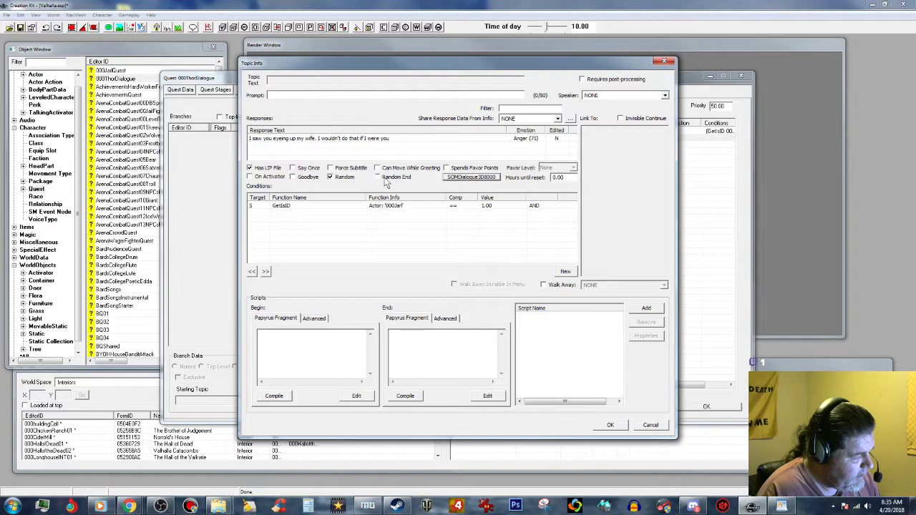
# Copy the voice filename of the "I saw you eyeing up my wife" response and close the response.
pyautogui.doubleClick(361, 140)
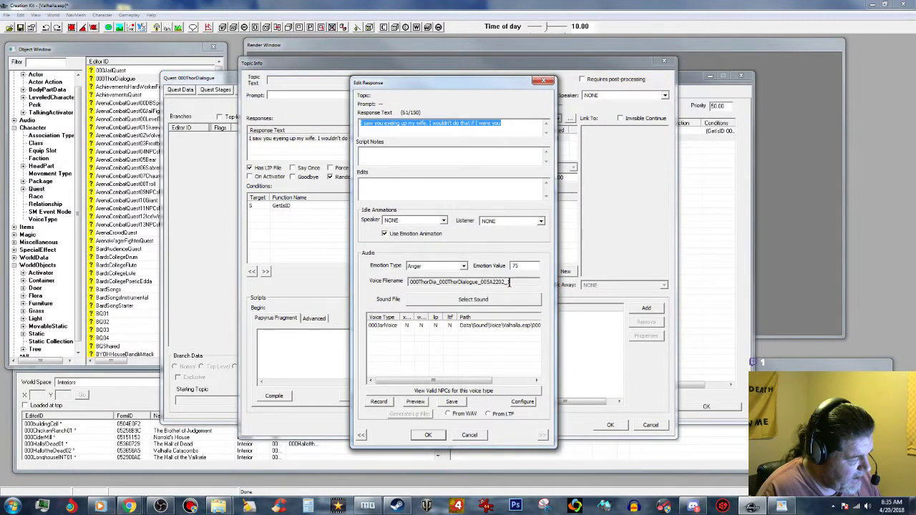
pyautogui.moveTo(511, 282); pyautogui.dragTo(385, 284)
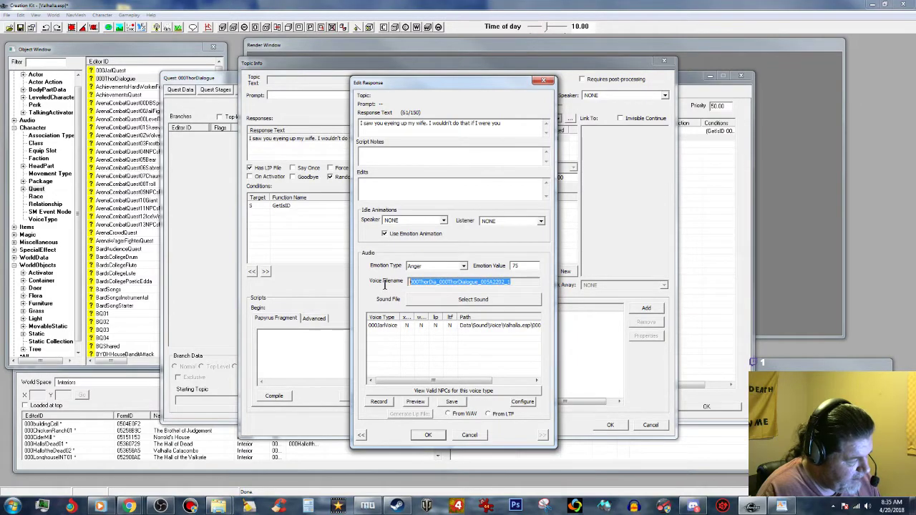
pyautogui.rightClick(474, 281)
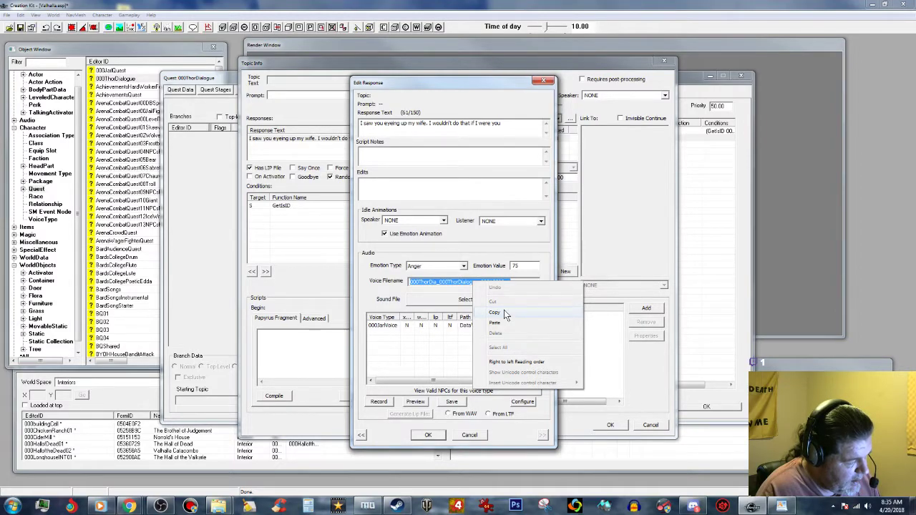
pyautogui.click(504, 310)
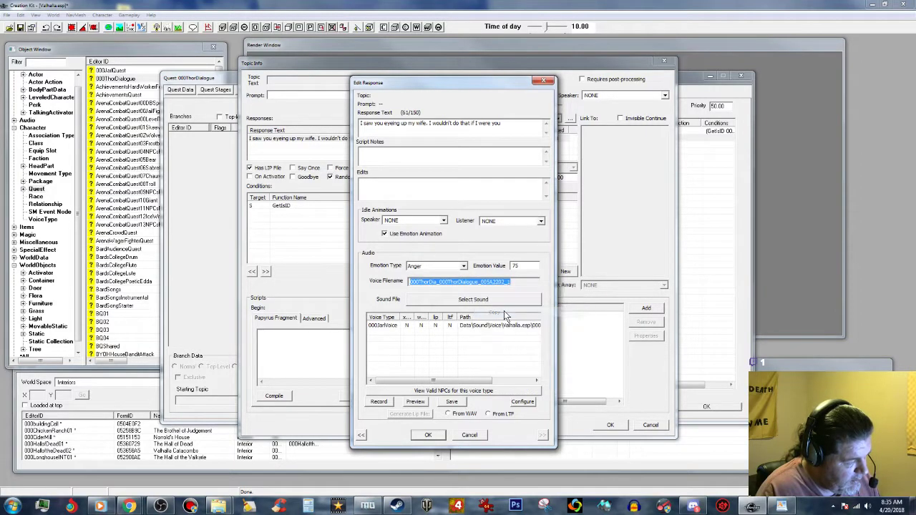
pyautogui.click(429, 435)
# In the 000JarlVoice folder in Windows Explorer, rename Wife.wav to the copied voice filename, 000ThorDia_000ThorDialogue_005A2202_1.wav.
pyautogui.moveTo(222, 507)
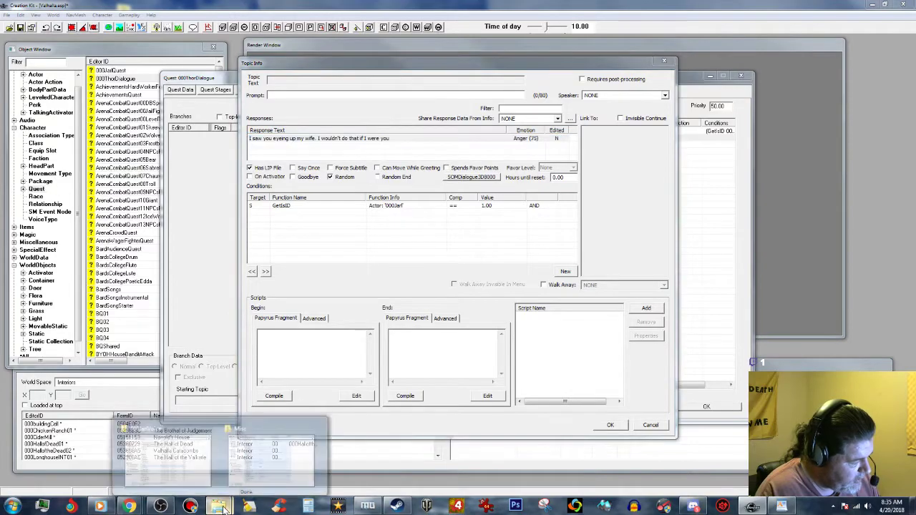
pyautogui.click(195, 453)
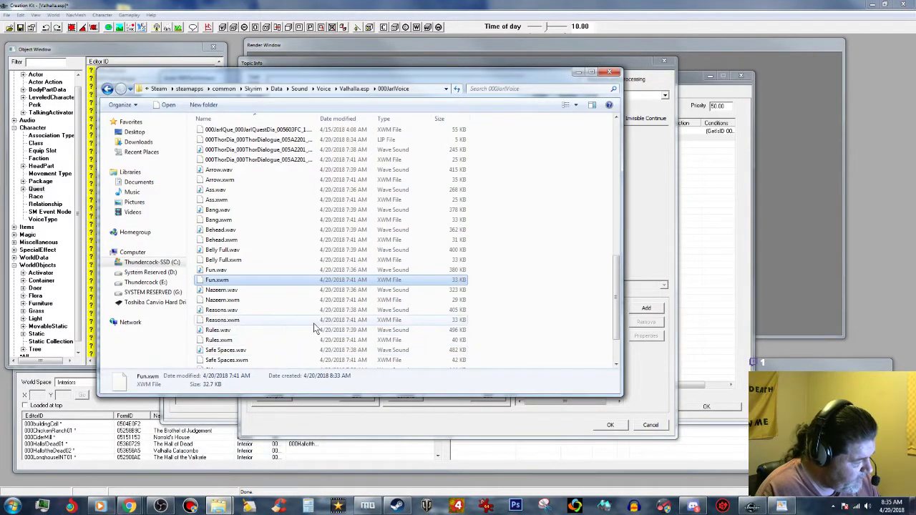
pyautogui.scroll(-2, 248, 347)
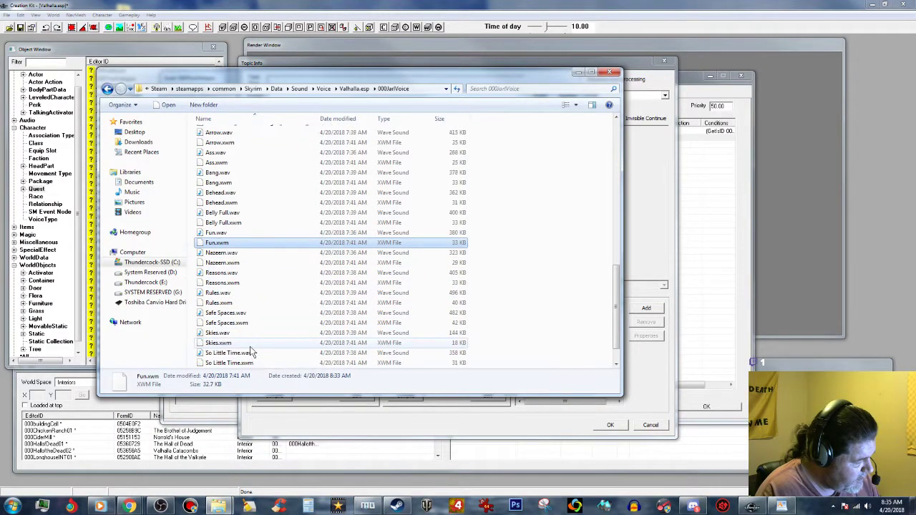
pyautogui.scroll(-1, 250, 346)
pyautogui.click(215, 354)
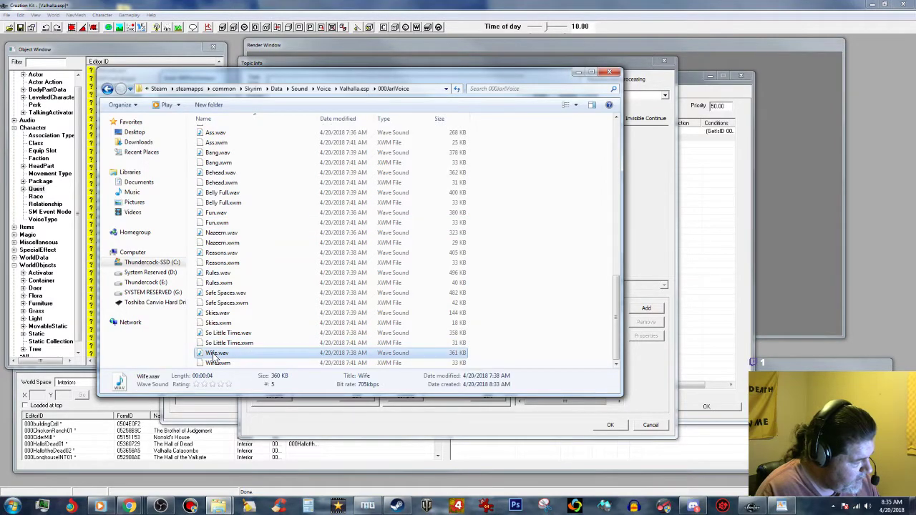
pyautogui.click(215, 354)
pyautogui.rightClick(223, 354)
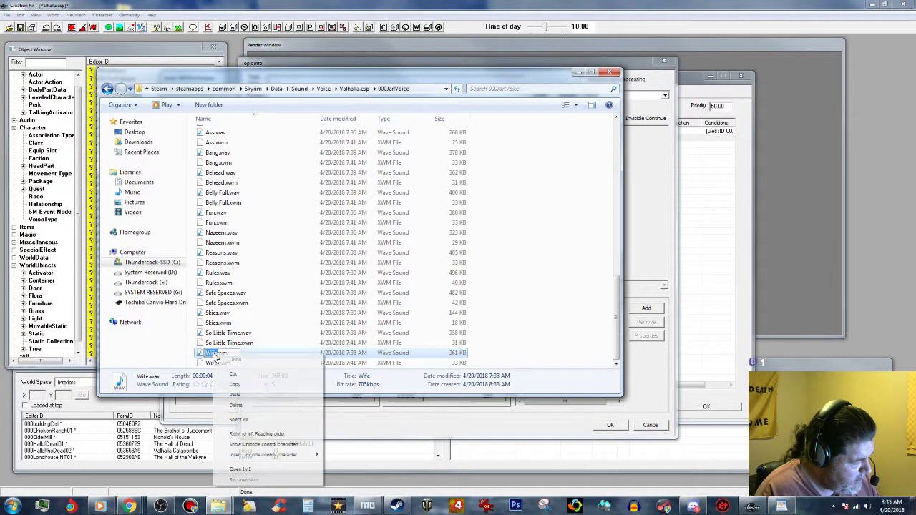
pyautogui.click(237, 396)
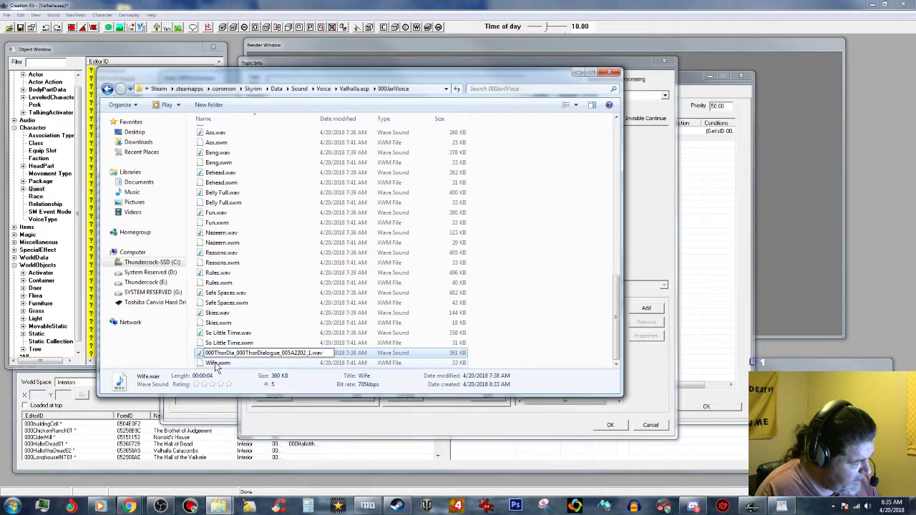
# Rename Wife.xwm to 000ThorDia_000ThorDialogue_005A2202_1.xwm and return to the Creation Kit.
pyautogui.click(212, 365)
pyautogui.click(214, 364)
pyautogui.rightClick(221, 364)
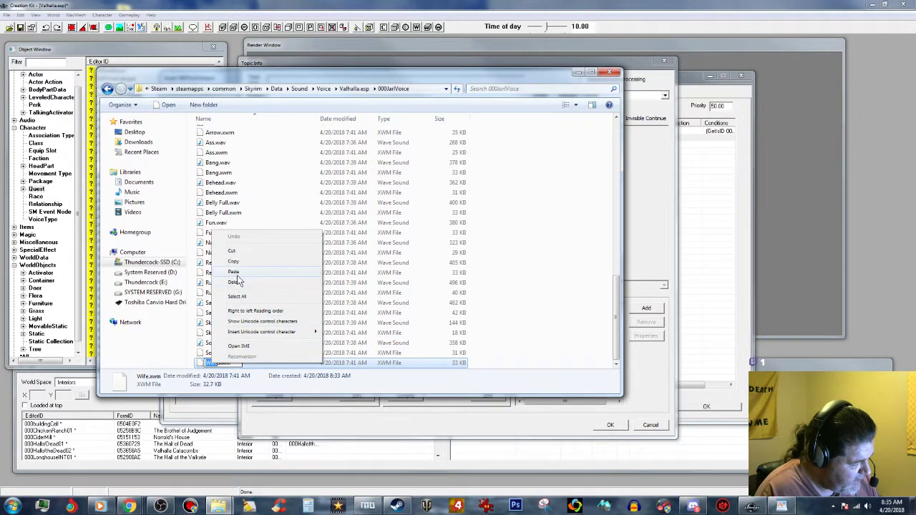
pyautogui.click(233, 273)
pyautogui.press('Return')
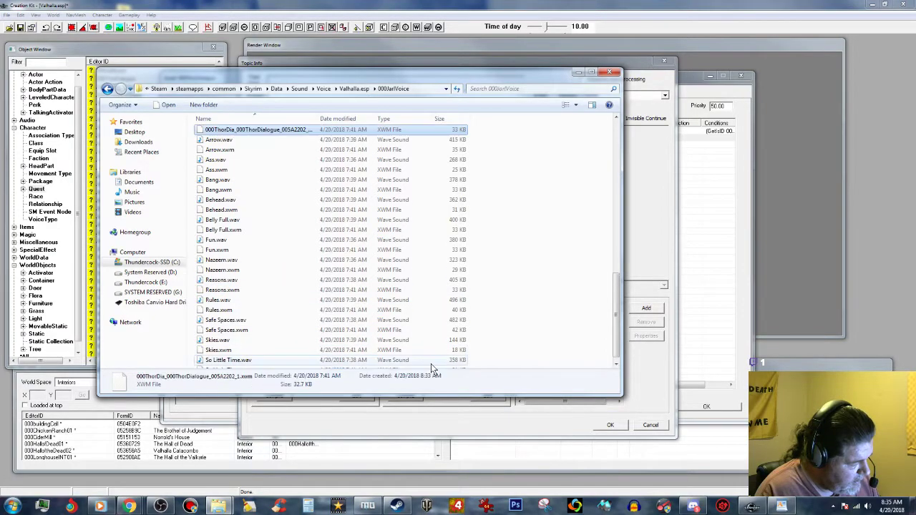
pyautogui.click(578, 73)
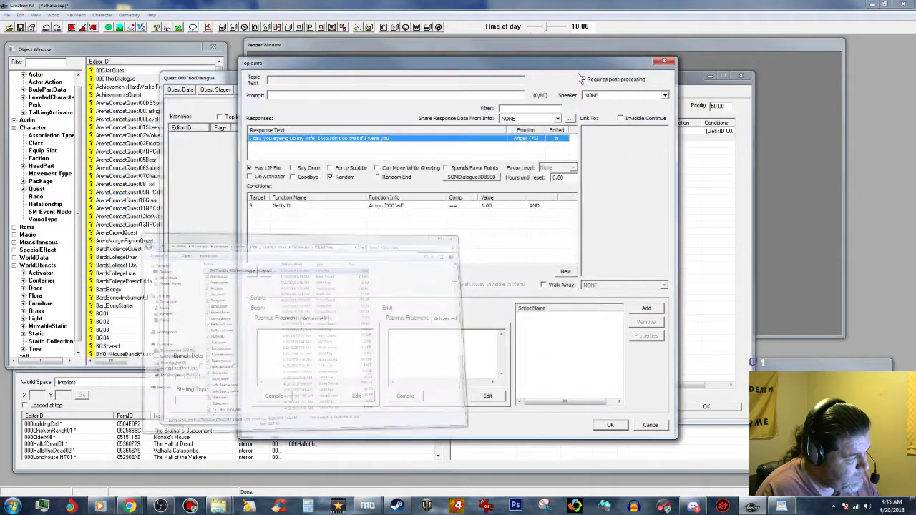
# Generate the lip file from WAV for the "I saw you eyeing up my wife" response and confirm the topic info.
pyautogui.doubleClick(343, 139)
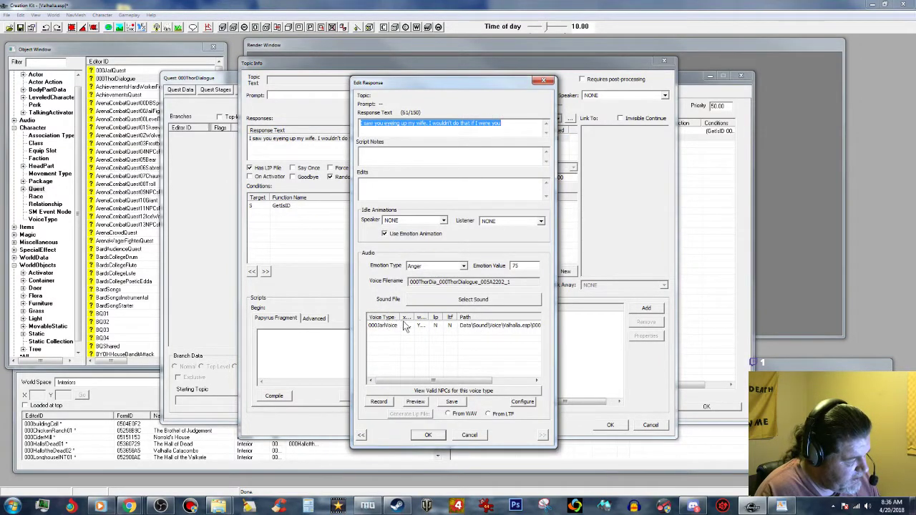
pyautogui.click(485, 329)
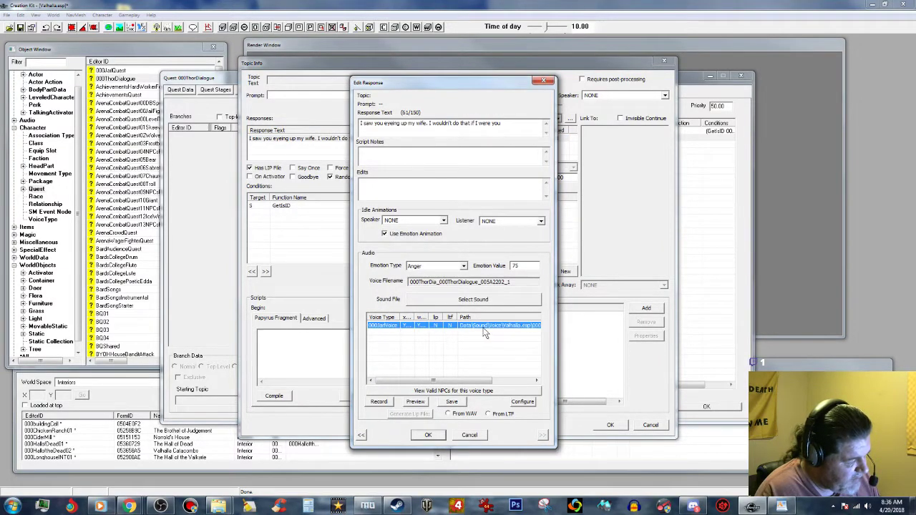
pyautogui.click(449, 415)
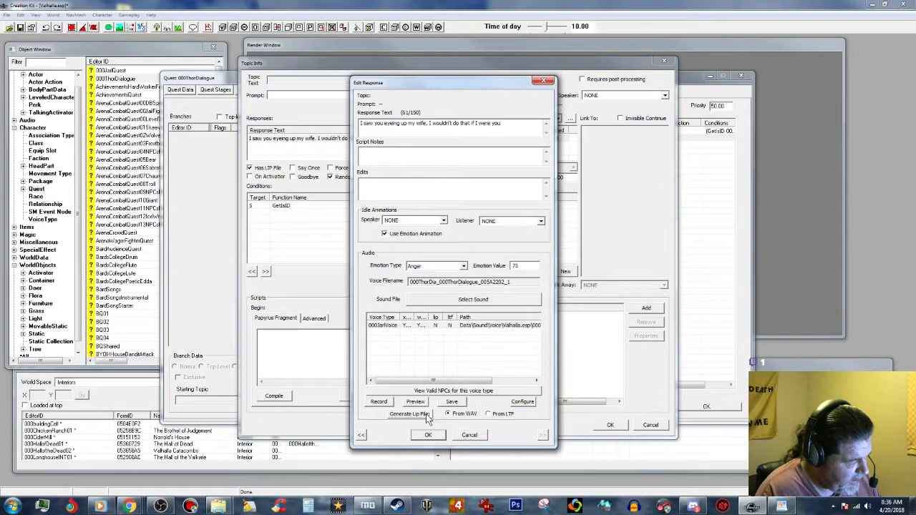
pyautogui.click(427, 435)
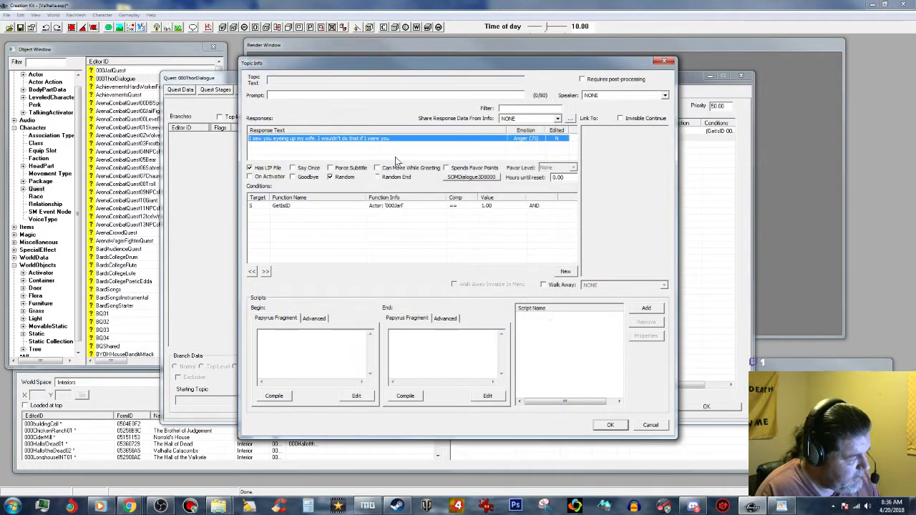
pyautogui.click(610, 425)
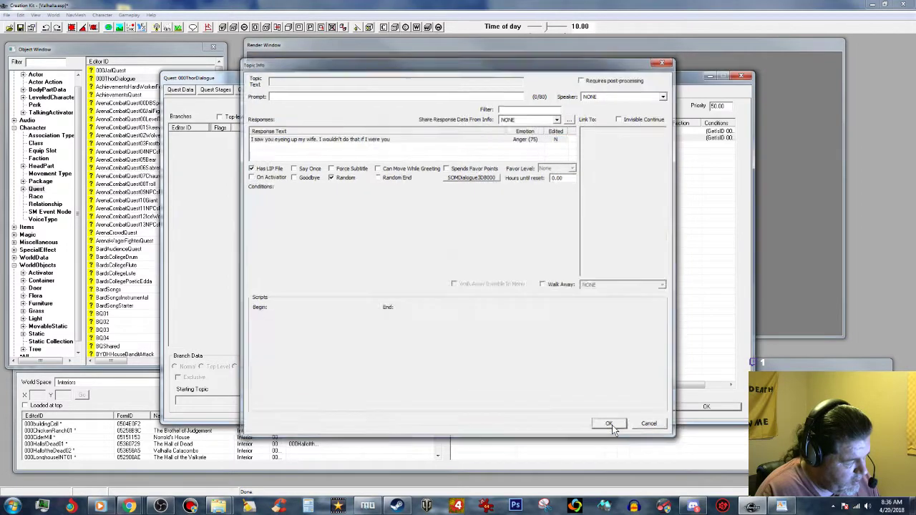
# Add a new Hello response with the line "Valhalla sided with the Stormcloaks because... reasons", copied from the WordPad script.
pyautogui.rightClick(412, 163)
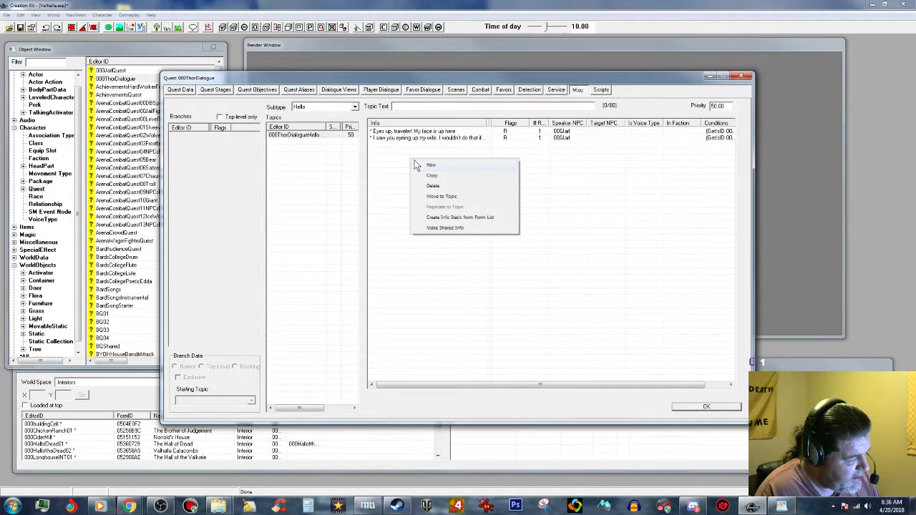
pyautogui.click(431, 166)
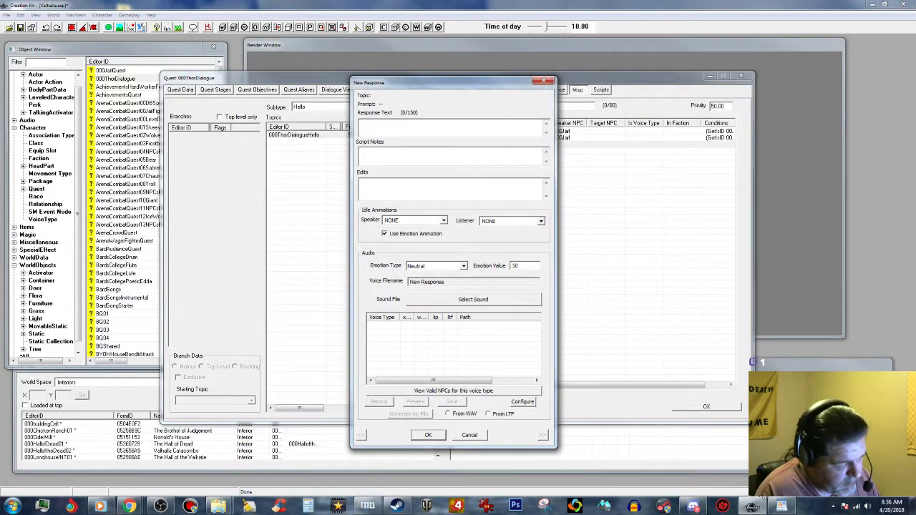
pyautogui.click(779, 506)
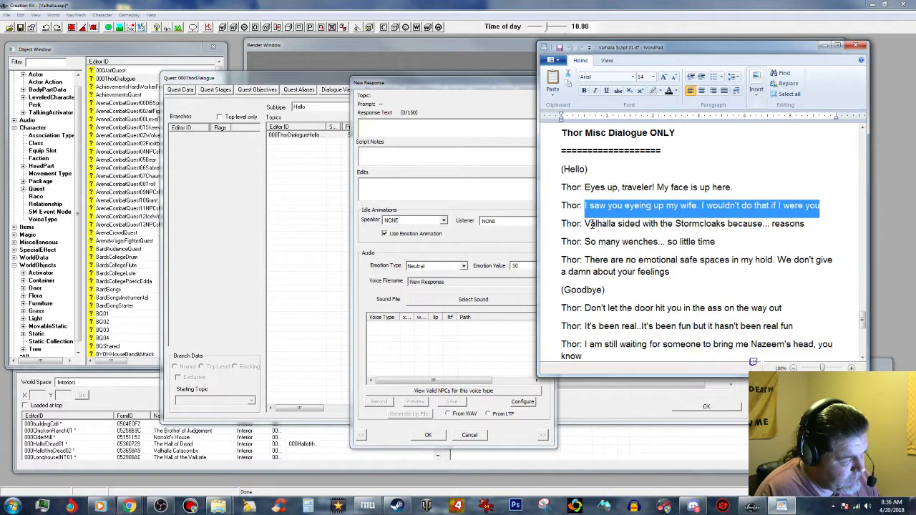
pyautogui.moveTo(586, 223); pyautogui.dragTo(802, 224)
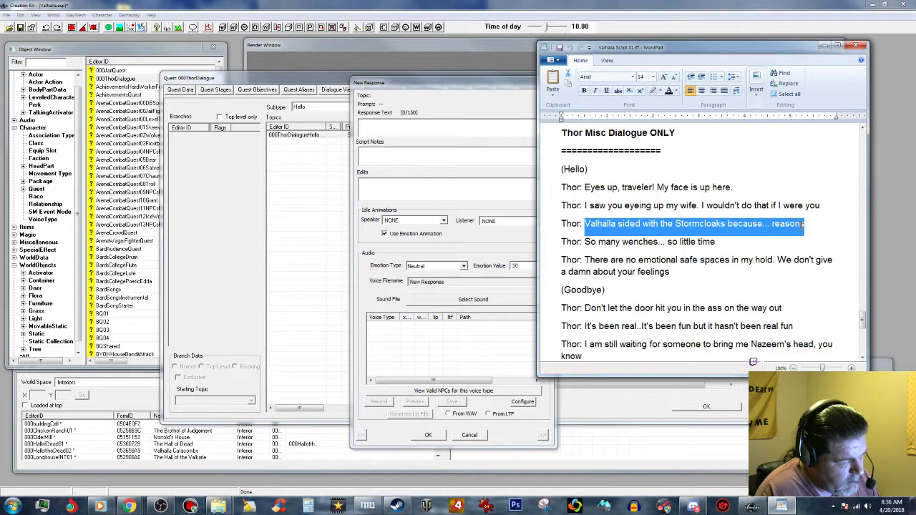
pyautogui.rightClick(751, 226)
pyautogui.click(770, 243)
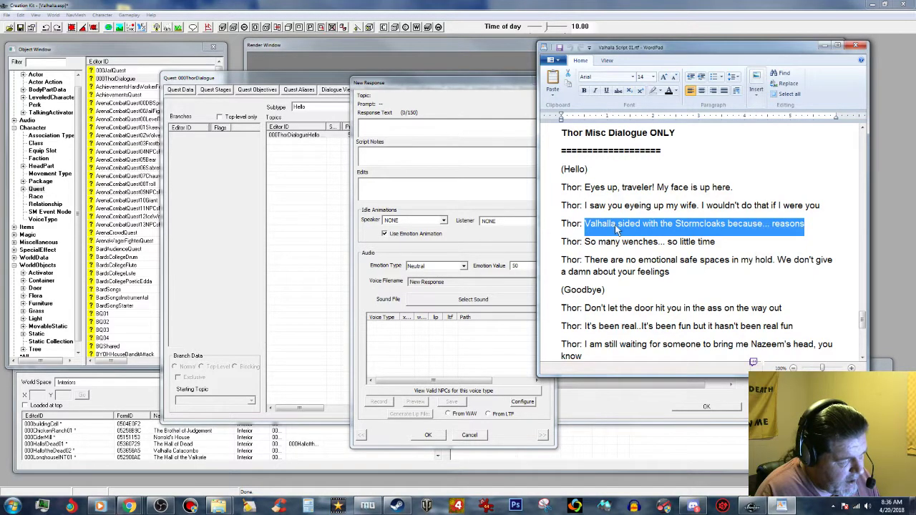
pyautogui.click(412, 124)
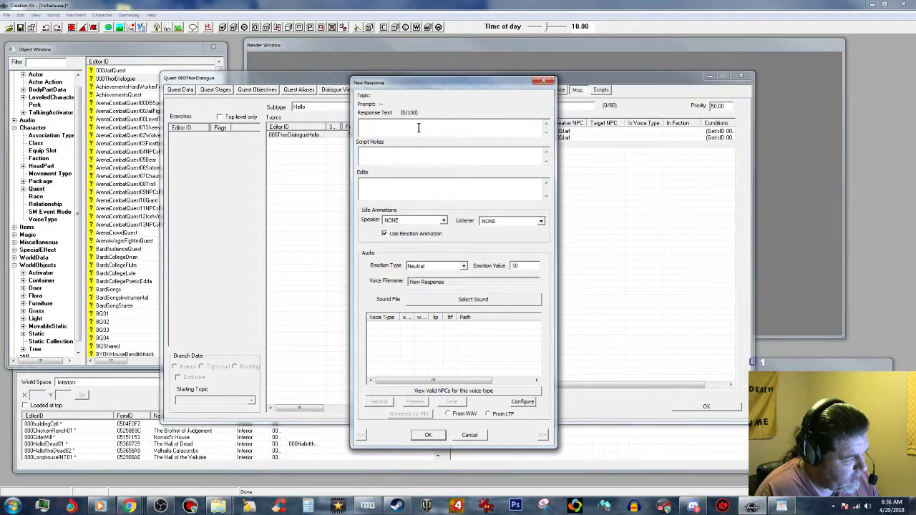
pyautogui.rightClick(418, 127)
pyautogui.click(442, 170)
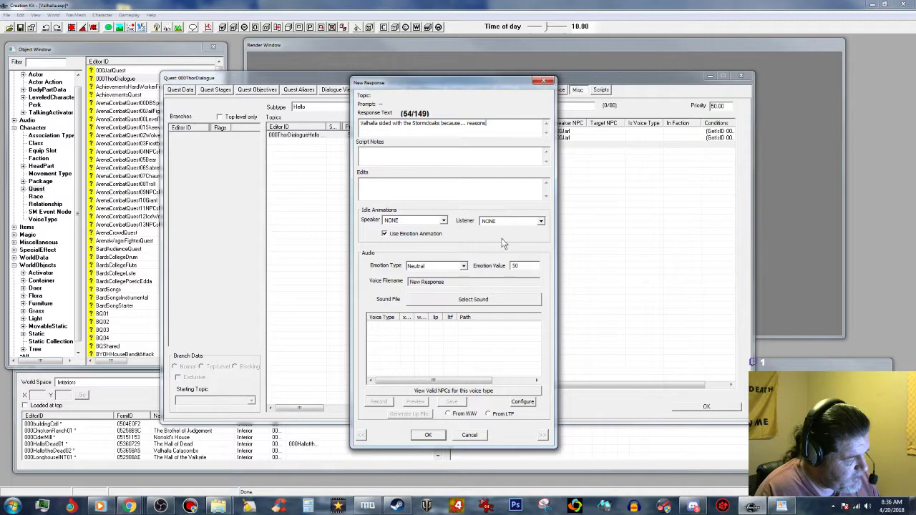
pyautogui.click(428, 435)
# Paste the 000Jarl GetIsID condition into the new info and make it Random with the SOMDialogue3D8000 audio output override.
pyautogui.rightClick(388, 242)
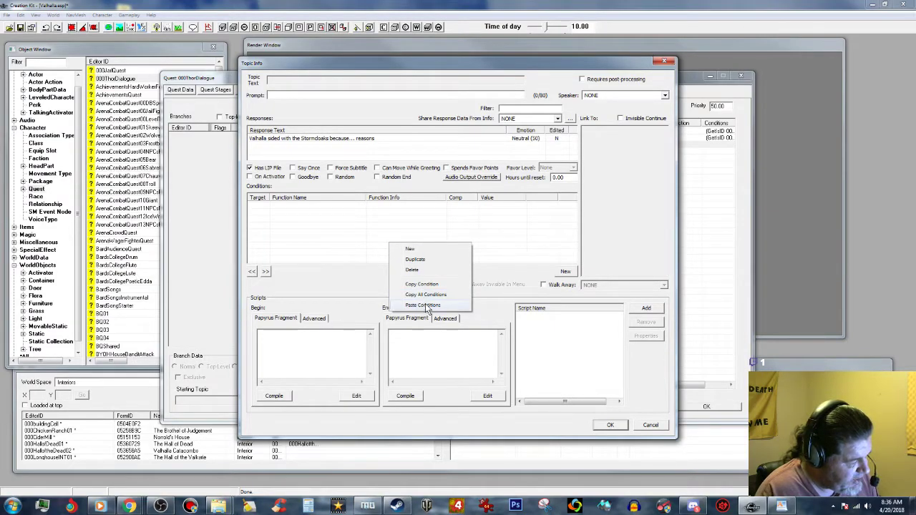
pyautogui.click(428, 305)
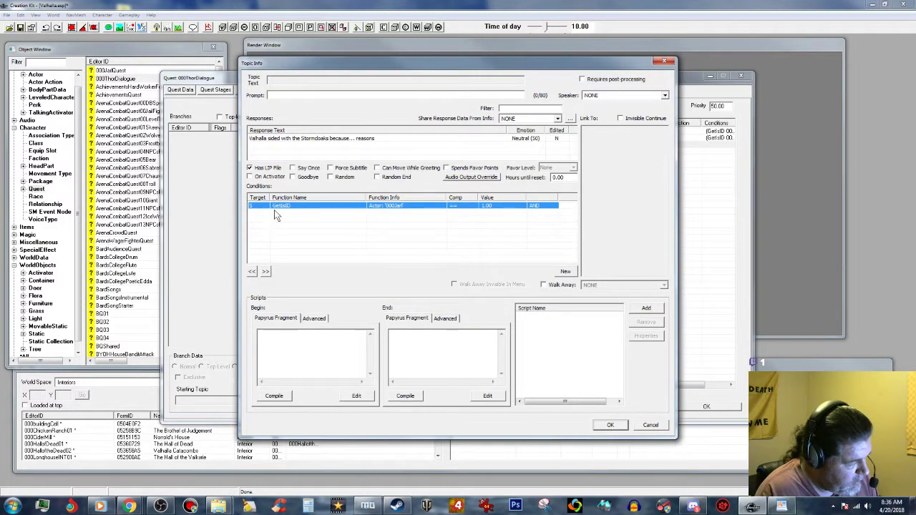
pyautogui.click(330, 177)
pyautogui.click(478, 178)
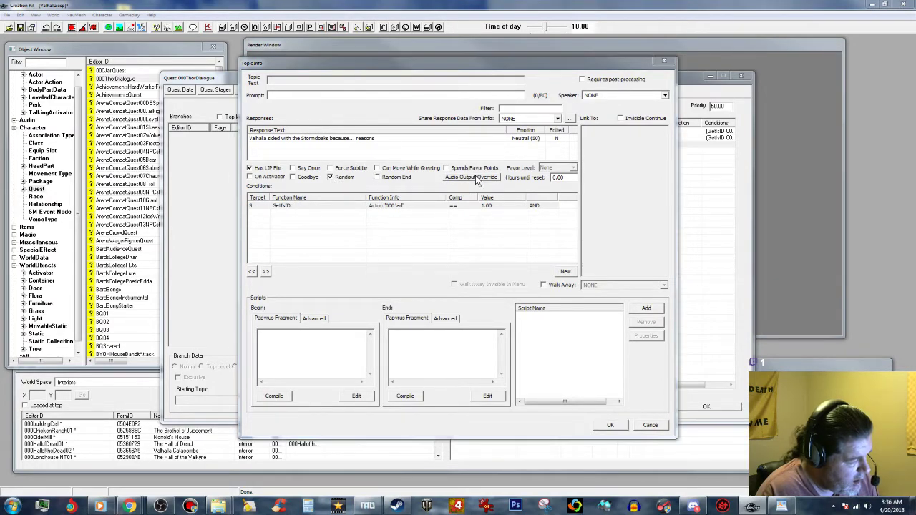
pyautogui.click(303, 187)
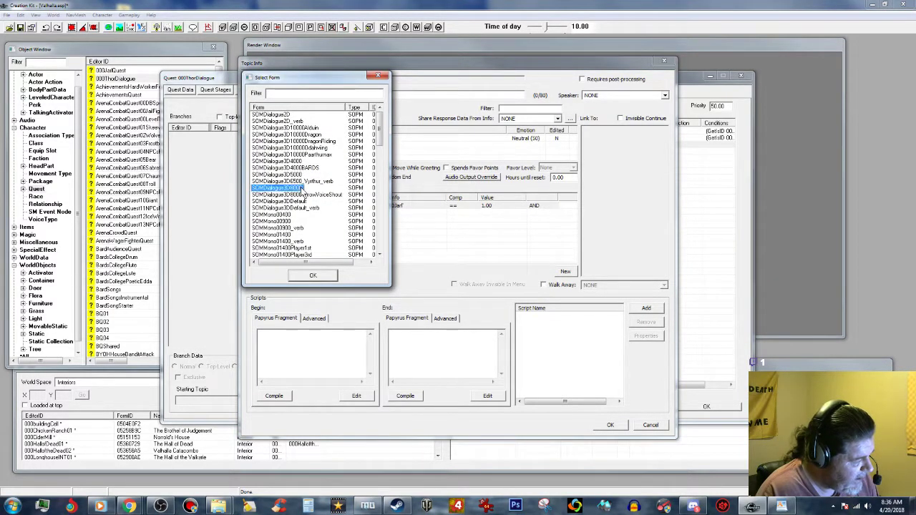
pyautogui.click(312, 278)
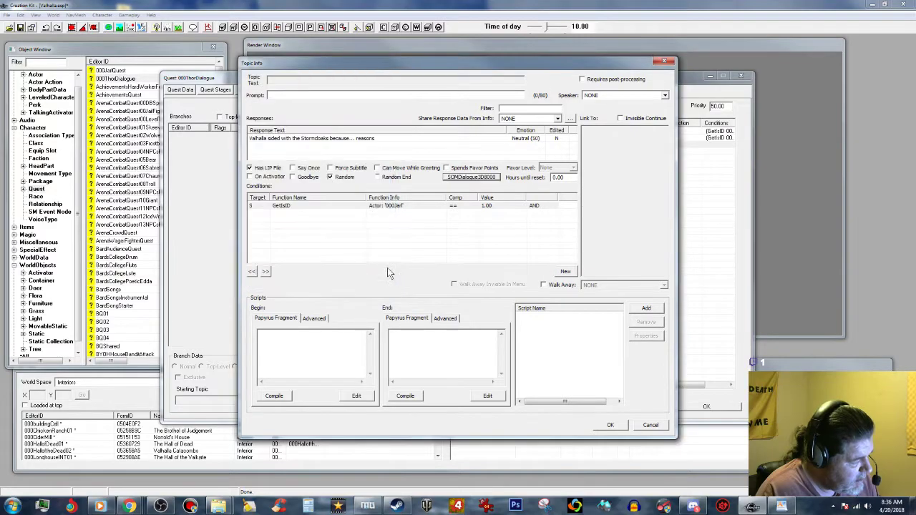
# Copy the voice filename of the "Valhalla sided with the Stormcloaks because... reasons" response and confirm the response.
pyautogui.doubleClick(361, 139)
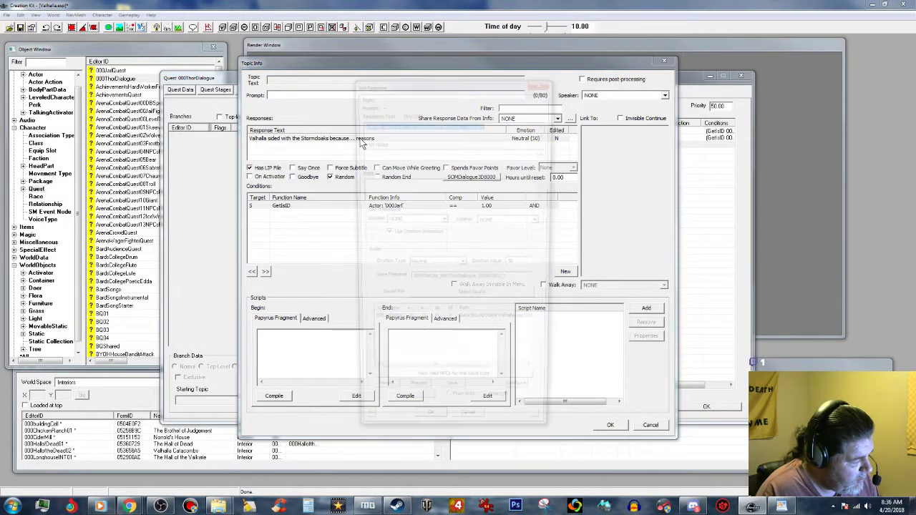
pyautogui.moveTo(511, 281); pyautogui.dragTo(409, 281)
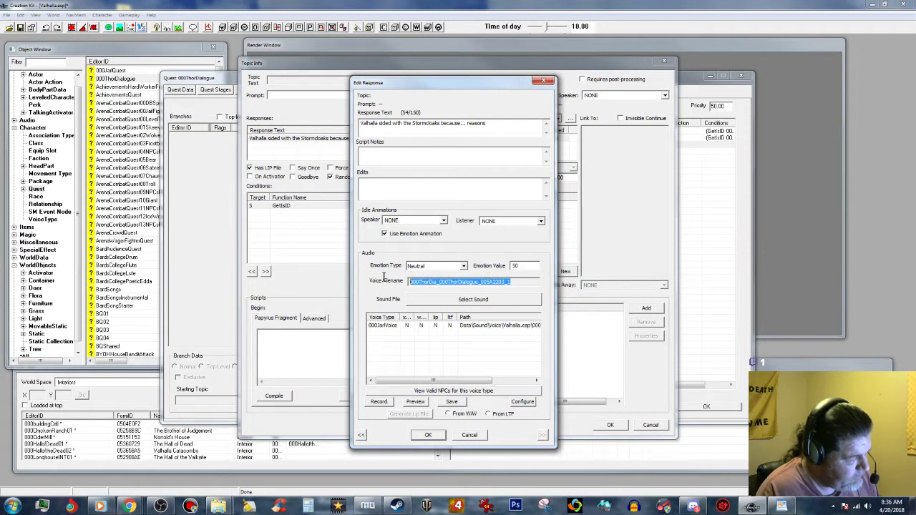
pyautogui.rightClick(502, 283)
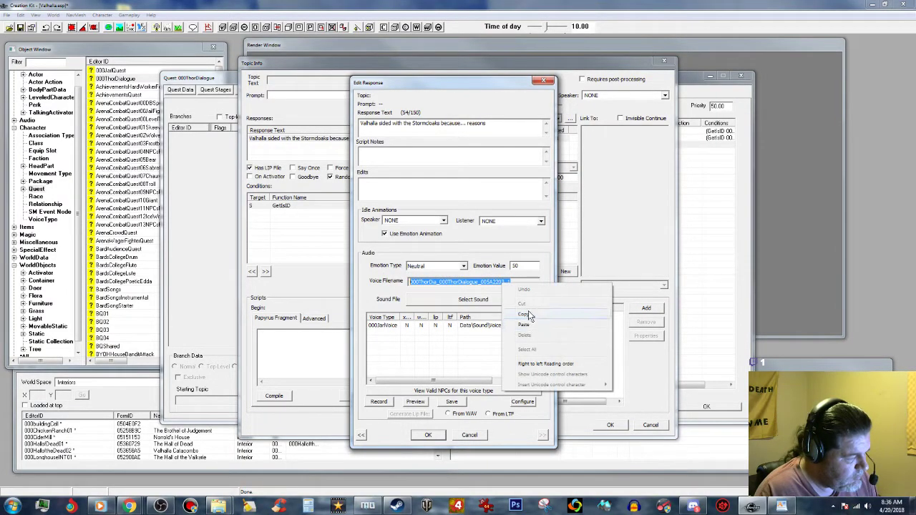
pyautogui.click(529, 314)
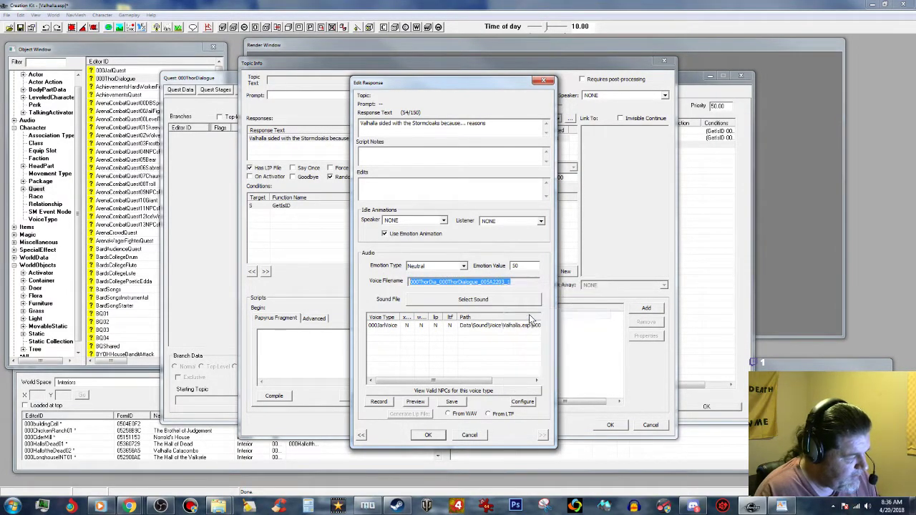
pyautogui.click(434, 435)
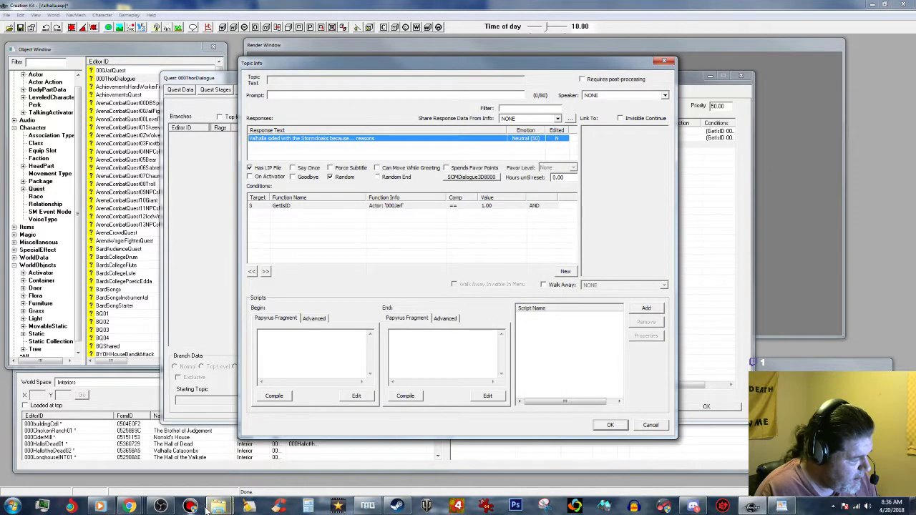
# Switch to the 000JarlVoice folder and rename Reasons.wav to 000ThorDia_000ThorDialogue_005A2203_1.wav using the copied voice filename.
pyautogui.moveTo(219, 507)
pyautogui.click(167, 441)
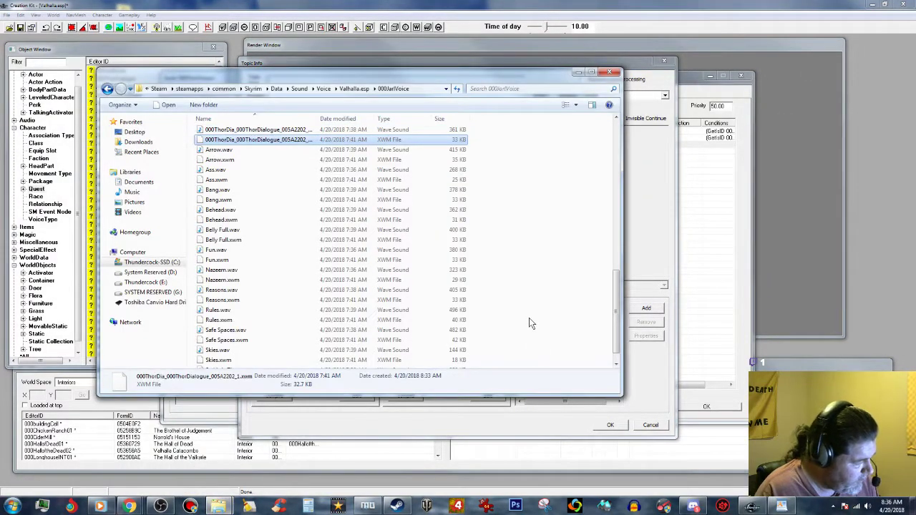
pyautogui.click(220, 290)
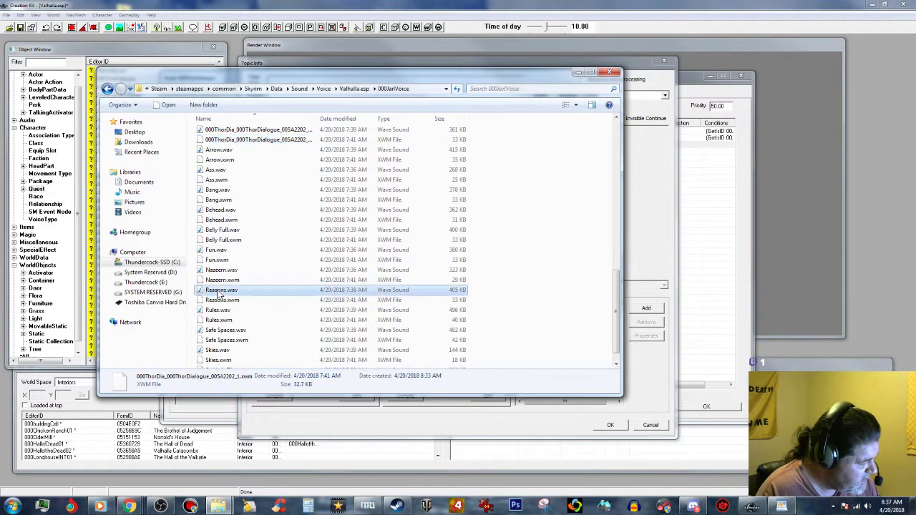
pyautogui.click(220, 290)
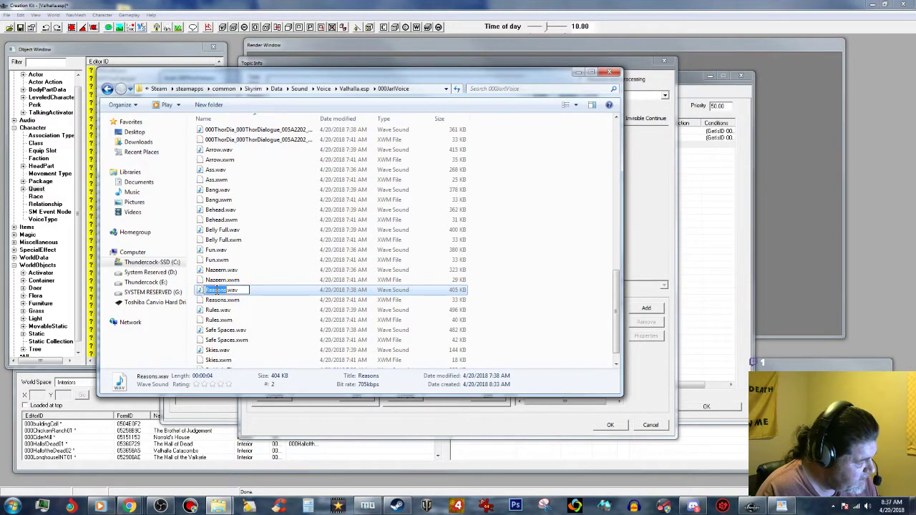
pyautogui.rightClick(219, 291)
pyautogui.click(239, 332)
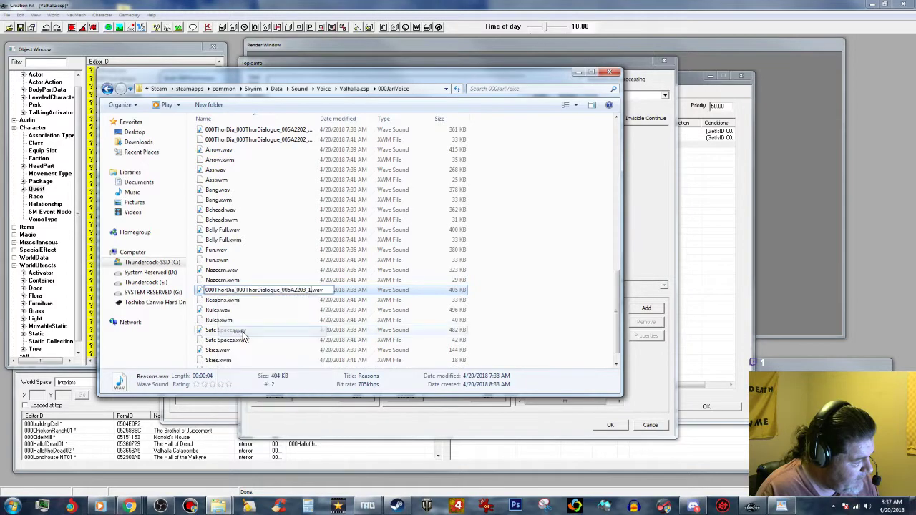
# Rename Reasons.xwm to 000ThorDia_000ThorDialogue_005A2203_1.xwm and return to the Creation Kit.
pyautogui.click(214, 301)
pyautogui.click(215, 301)
pyautogui.rightClick(214, 300)
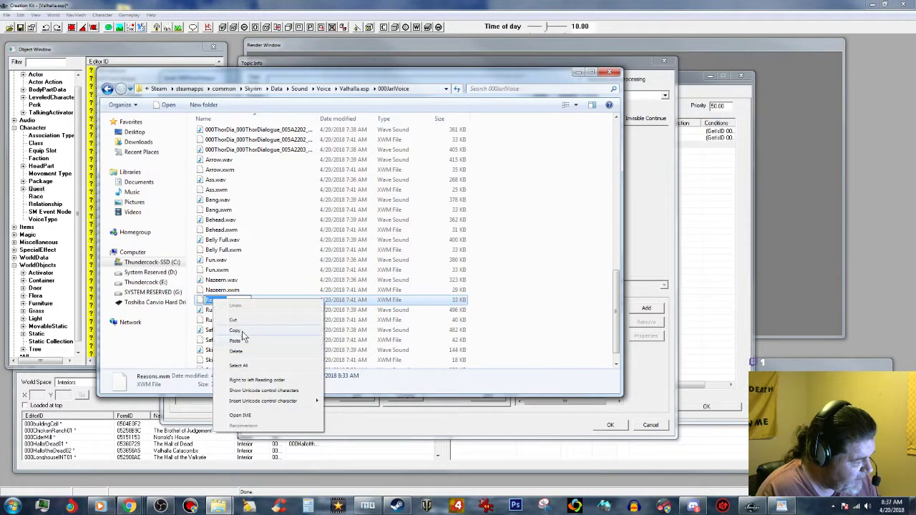
pyautogui.click(239, 341)
pyautogui.press('Return')
pyautogui.click(435, 323)
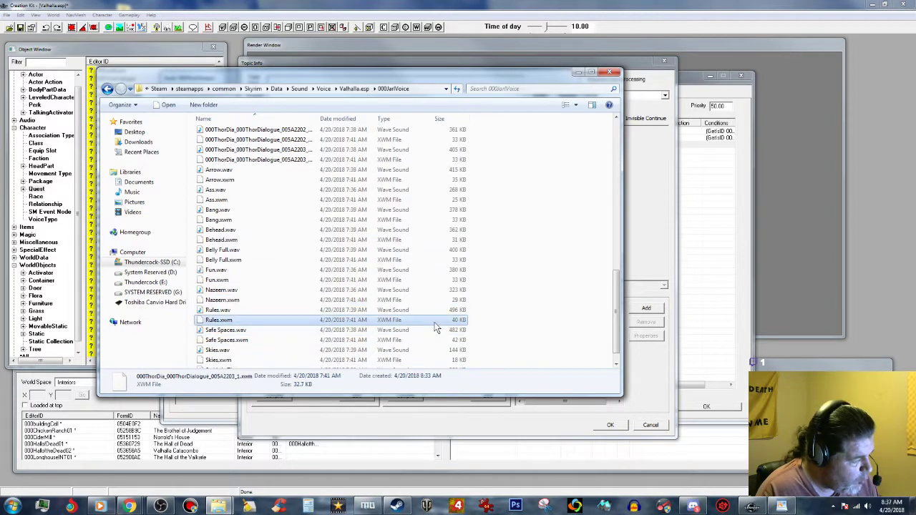
pyautogui.click(580, 72)
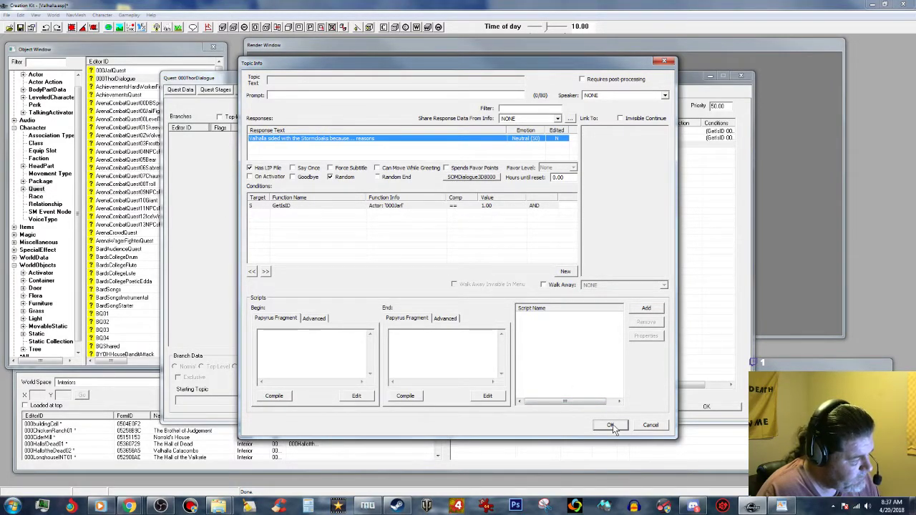
# Generate the lip file from WAV for the Stormcloaks response and confirm the topic info.
pyautogui.doubleClick(346, 140)
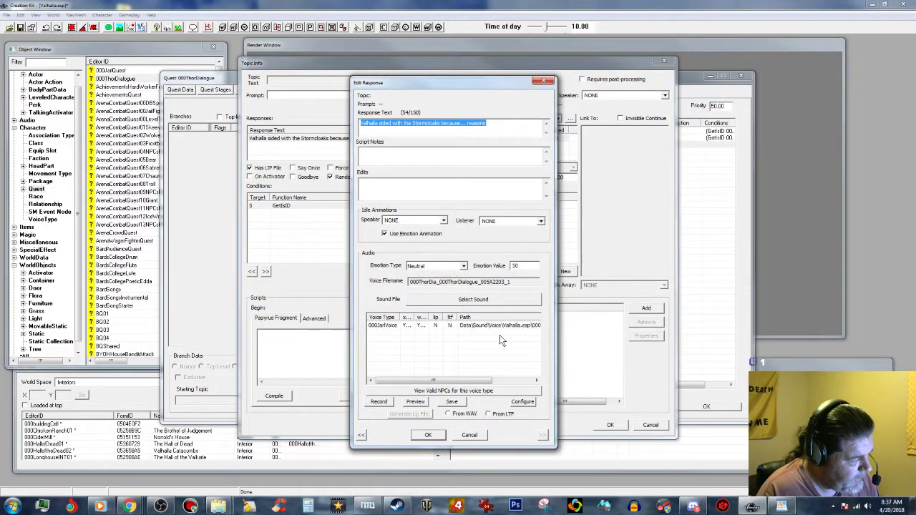
pyautogui.click(449, 414)
pyautogui.click(417, 415)
pyautogui.click(428, 434)
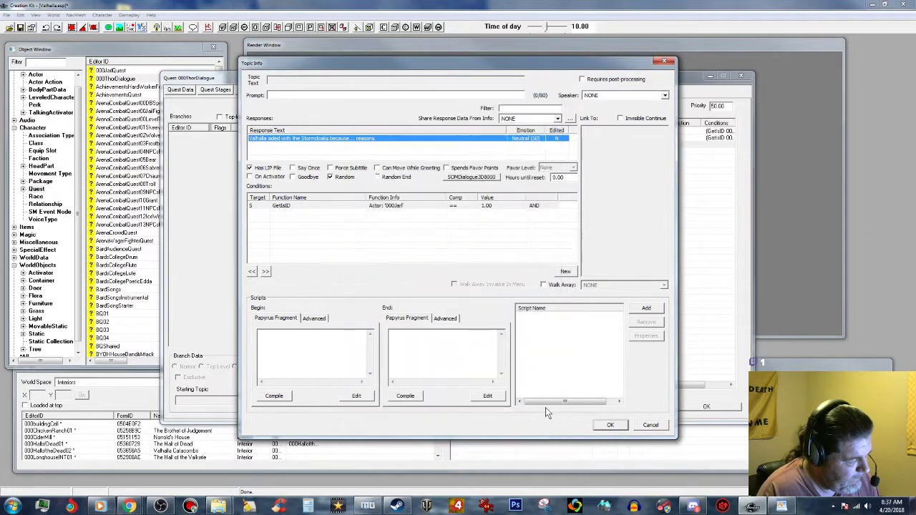
pyautogui.click(610, 425)
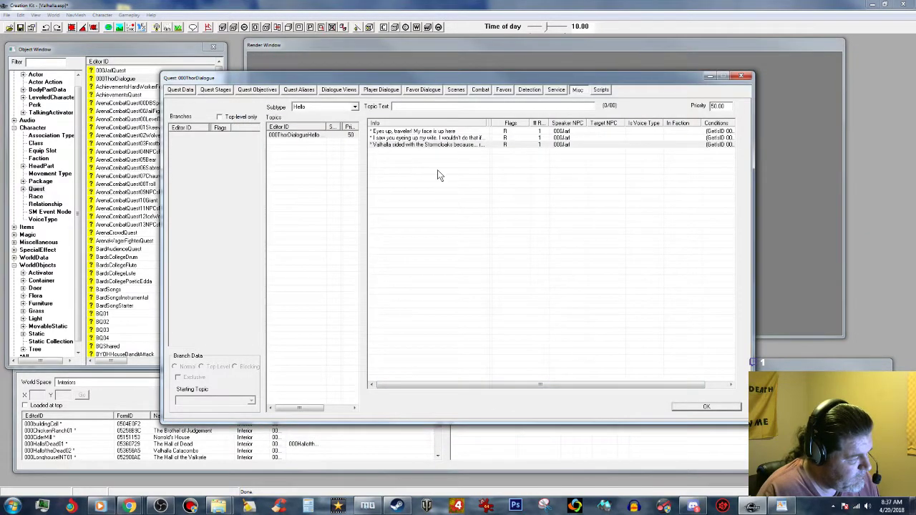
# Add a new Hello response with the line "So many wenches... so little time", copied from the WordPad script.
pyautogui.click(782, 506)
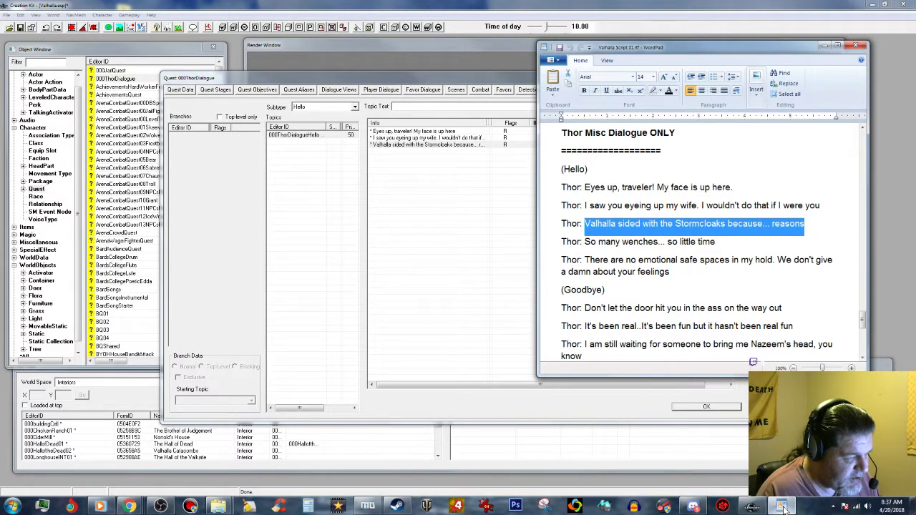
pyautogui.click(783, 508)
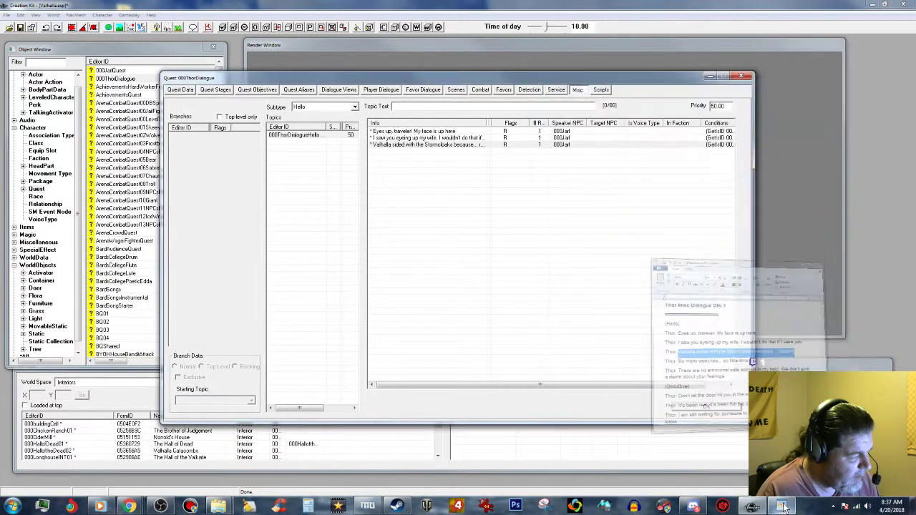
pyautogui.rightClick(421, 160)
pyautogui.rightClick(412, 176)
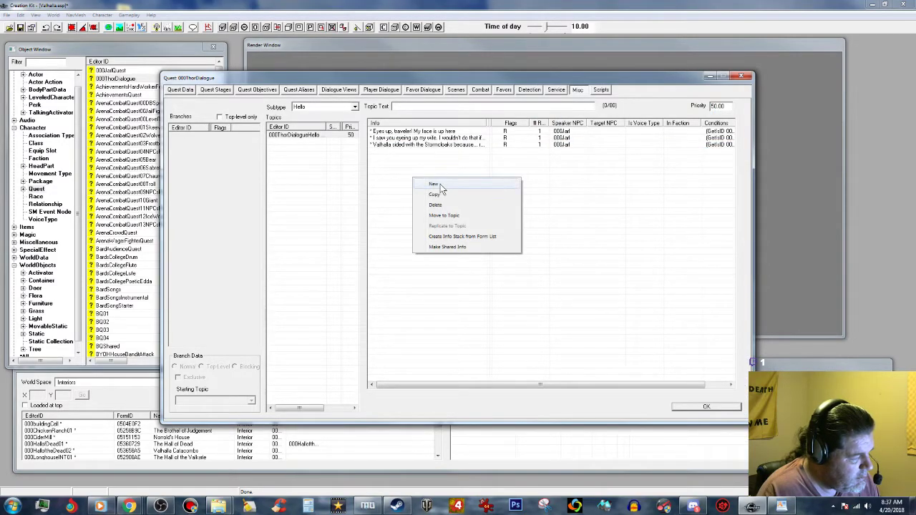
pyautogui.click(438, 184)
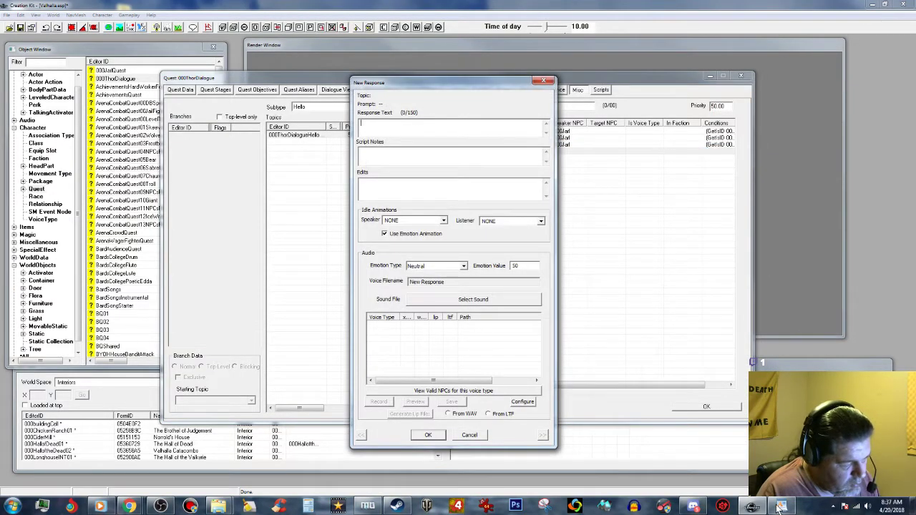
pyautogui.click(783, 506)
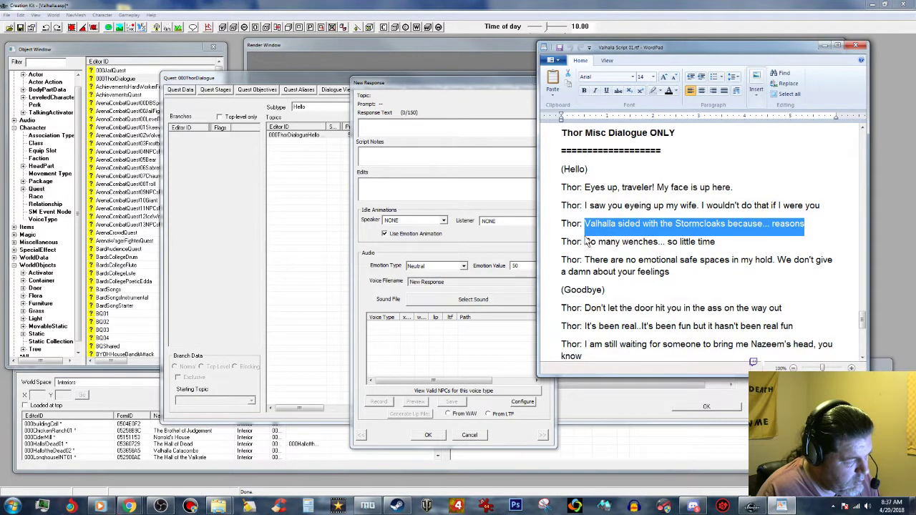
pyautogui.moveTo(585, 244); pyautogui.dragTo(716, 244)
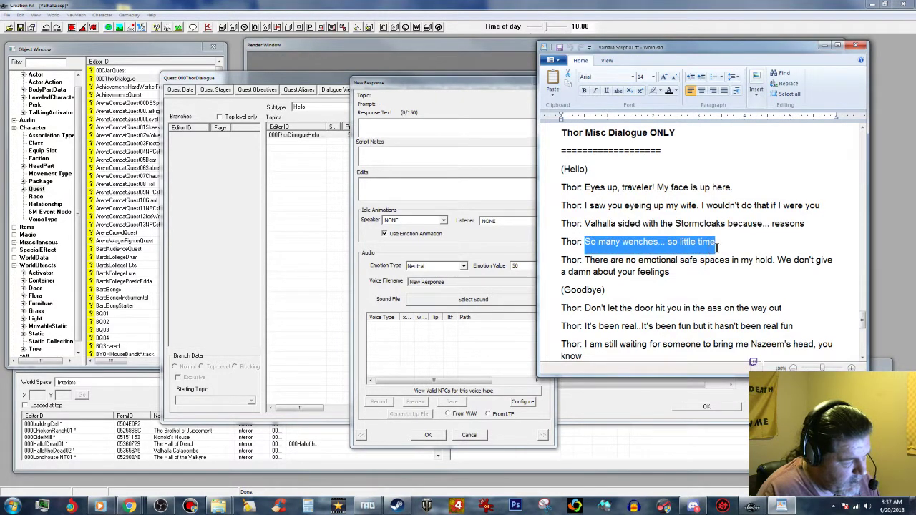
pyautogui.rightClick(690, 248)
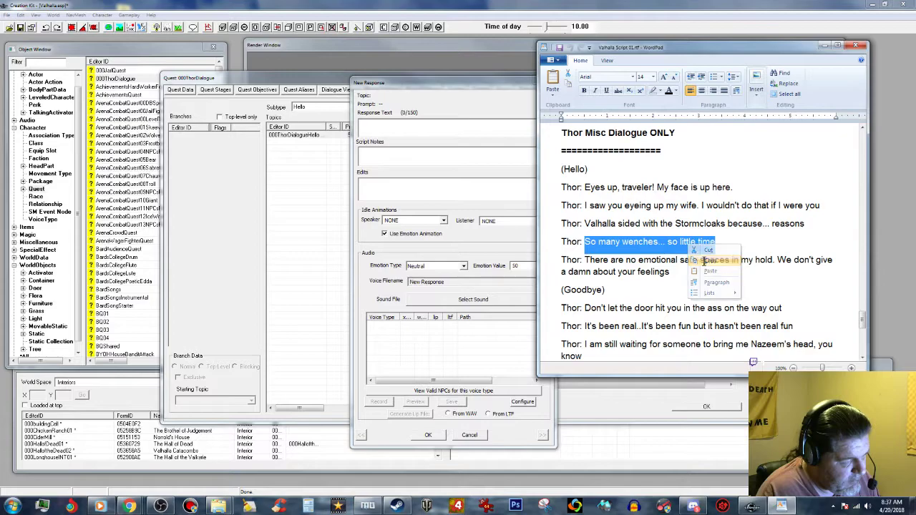
pyautogui.click(709, 261)
pyautogui.click(451, 129)
pyautogui.rightClick(451, 128)
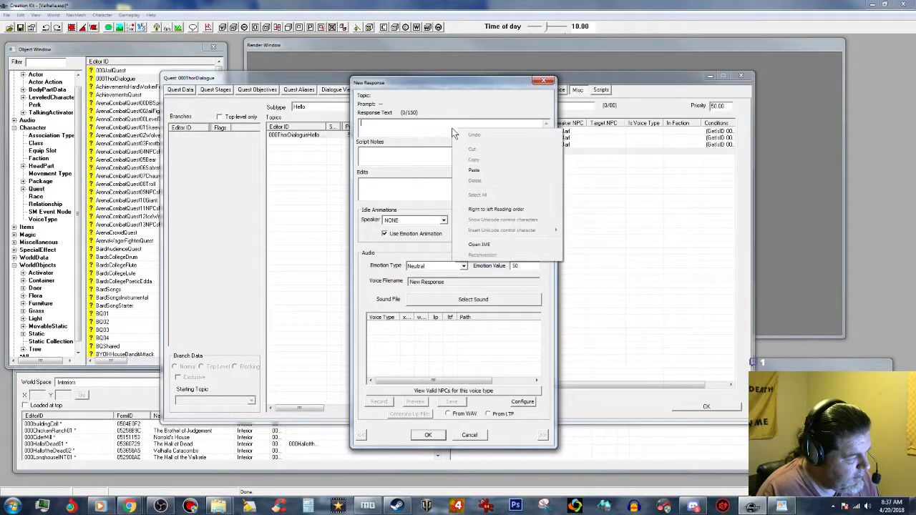
pyautogui.click(474, 178)
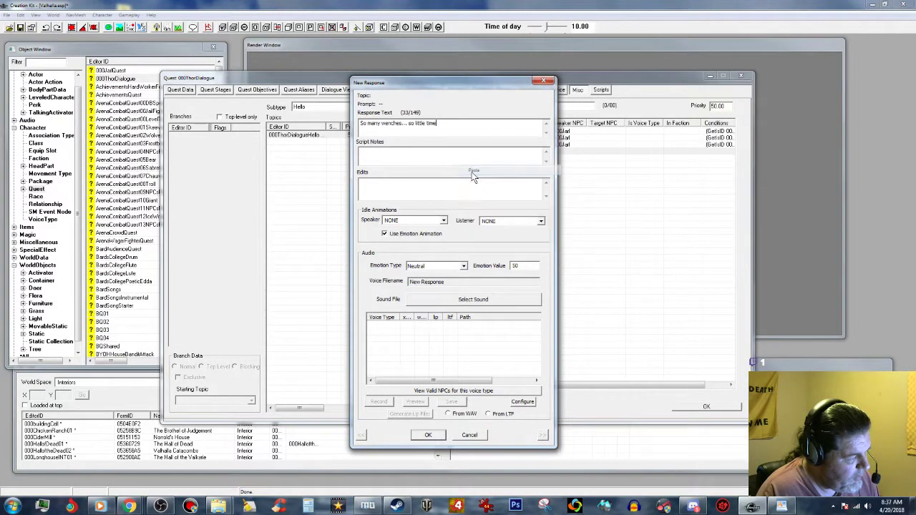
# Set the new response's emotion type to Sad with an emotion value of 65 and confirm the response.
pyautogui.click(464, 267)
pyautogui.click(435, 307)
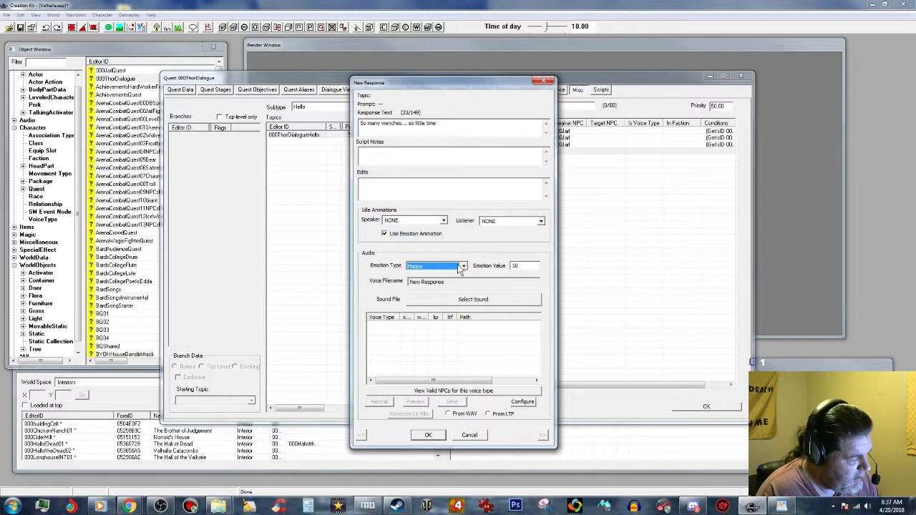
pyautogui.click(463, 266)
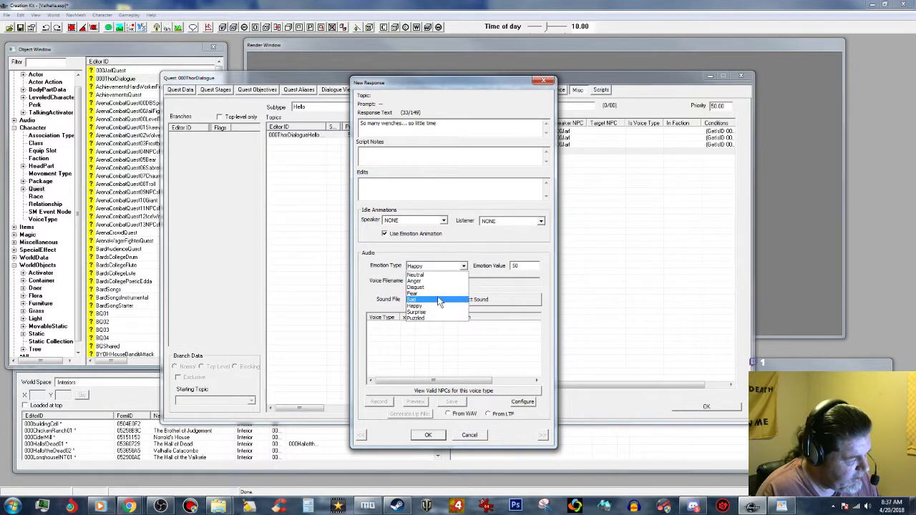
pyautogui.click(451, 300)
pyautogui.doubleClick(520, 266)
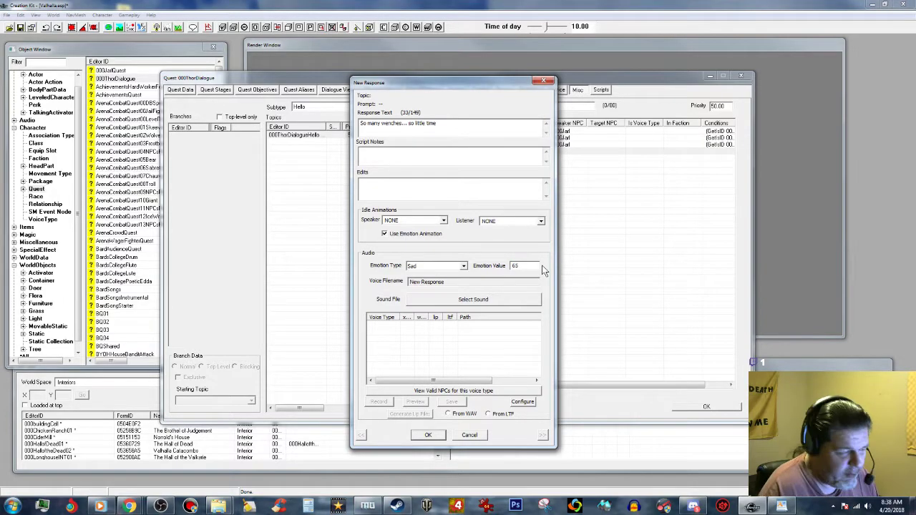
pyautogui.click(437, 434)
# Paste the 000Jarl GetIsID condition into the new info, enable Force Subtitle and Random, and confirm it.
pyautogui.rightClick(380, 230)
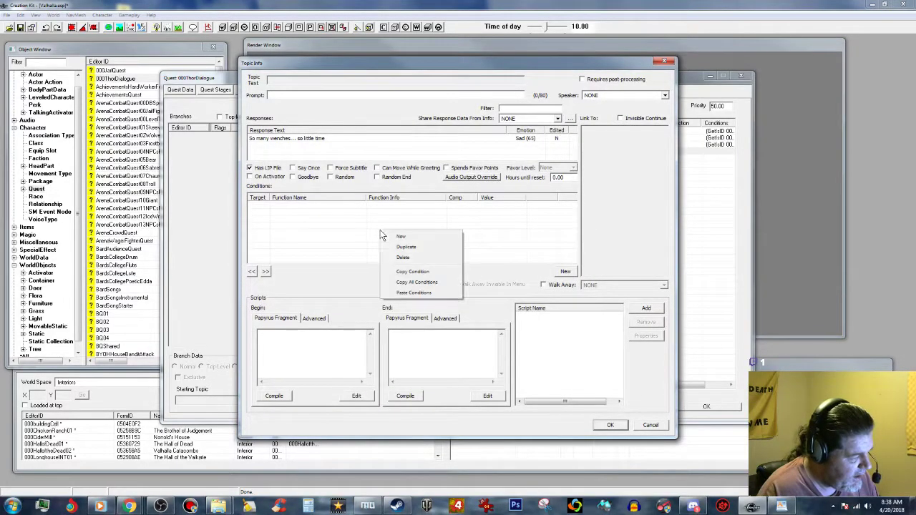
pyautogui.click(413, 293)
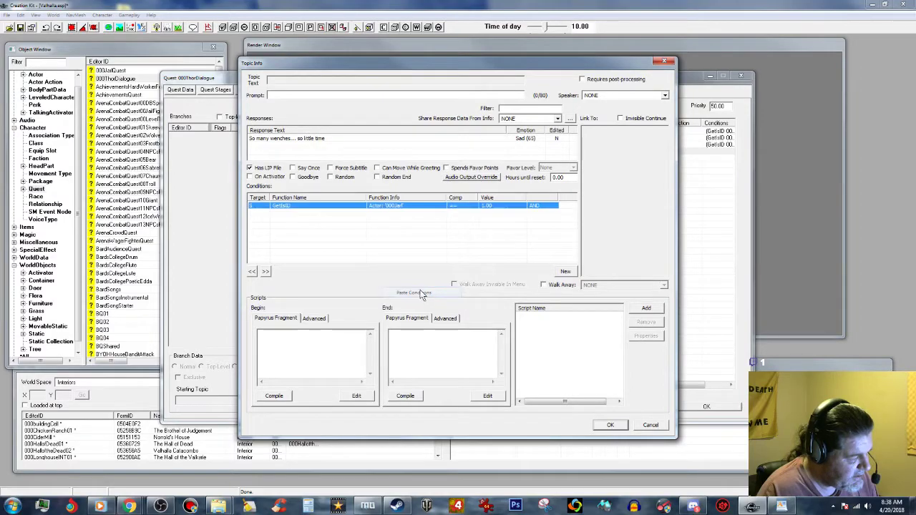
pyautogui.click(331, 168)
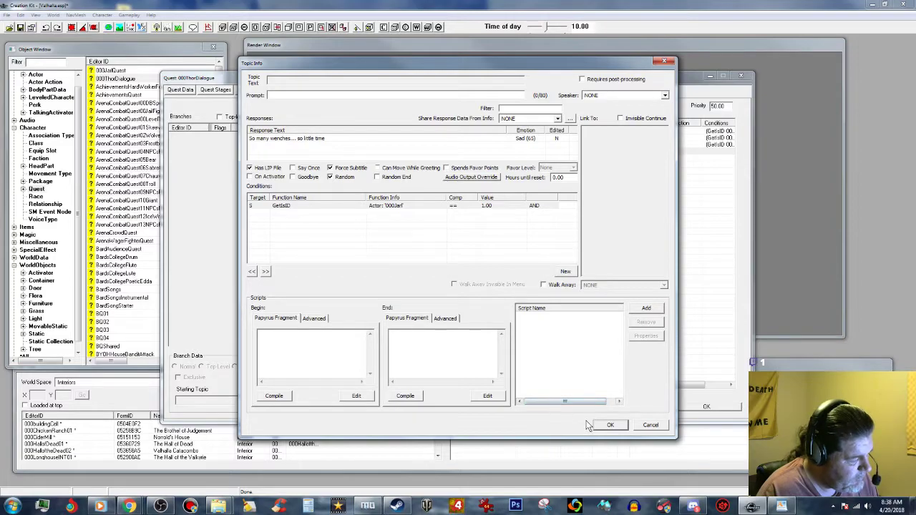
pyautogui.click(611, 425)
# Check the flags and audio override of the Stormcloaks and "eyeing up my wife" infos in the Hello topic.
pyautogui.doubleClick(439, 145)
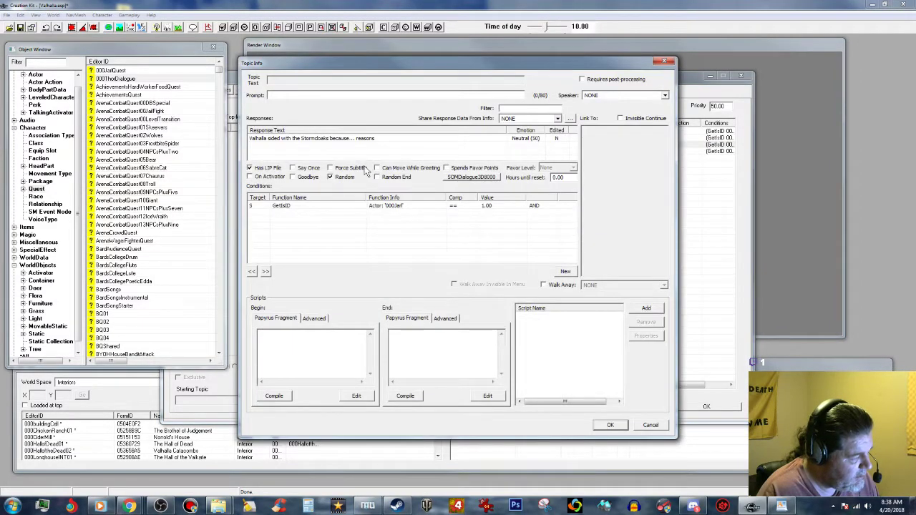
pyautogui.click(610, 424)
pyautogui.click(401, 139)
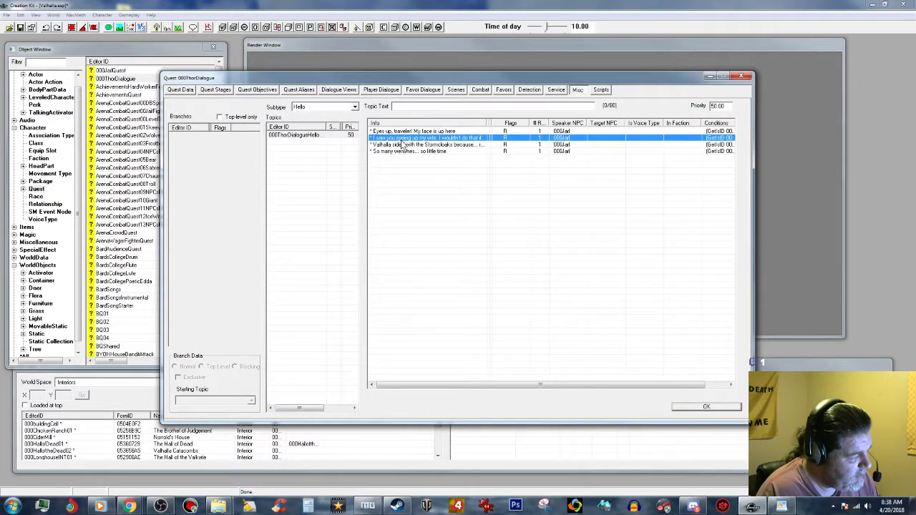
pyautogui.doubleClick(458, 138)
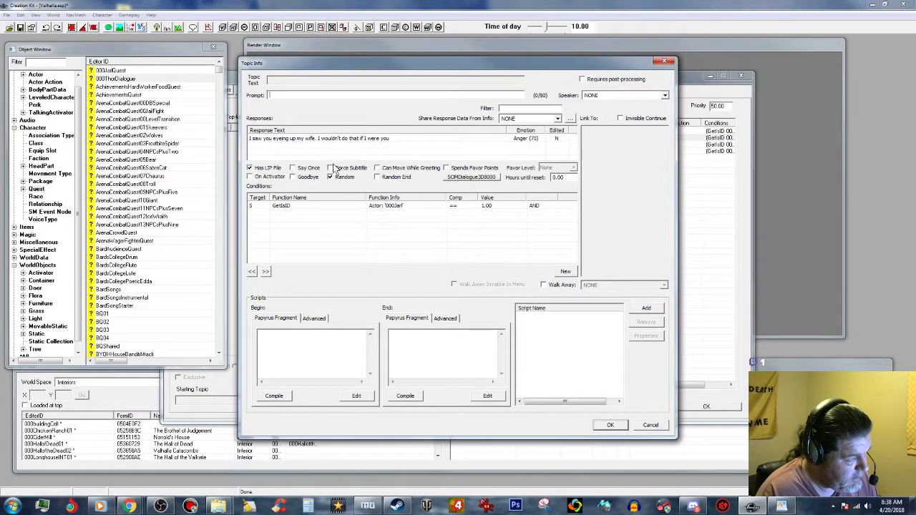
pyautogui.click(610, 425)
# Copy the voice filename from the "So many wenches... so little time" response in the Hello topic and confirm the response.
pyautogui.doubleClick(414, 151)
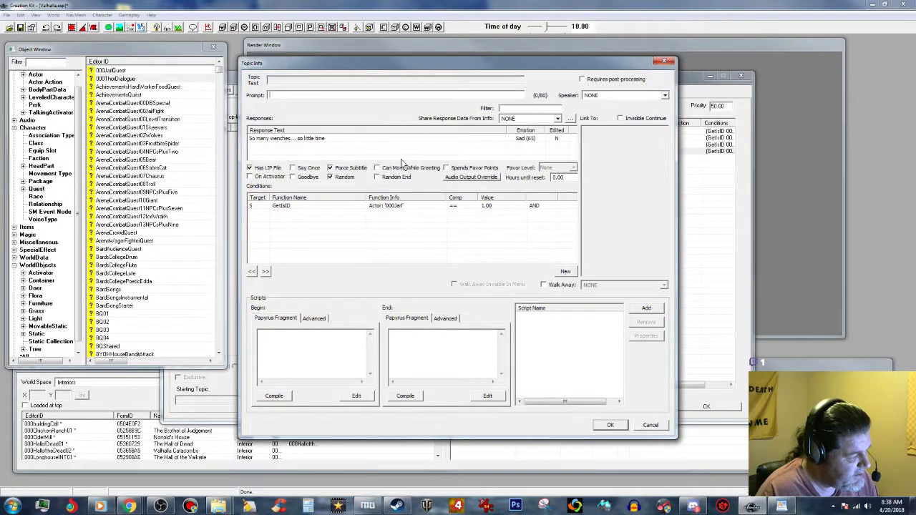
pyautogui.doubleClick(315, 138)
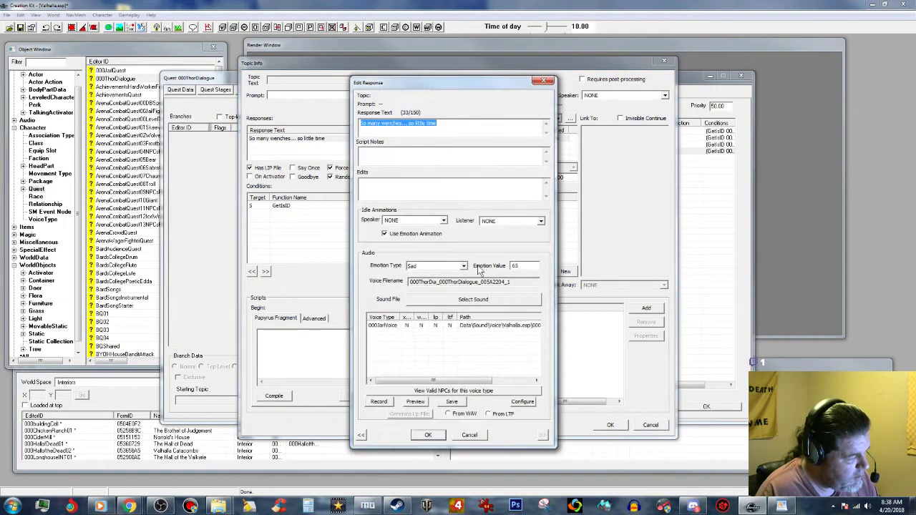
pyautogui.moveTo(513, 283); pyautogui.dragTo(383, 283)
pyautogui.rightClick(457, 282)
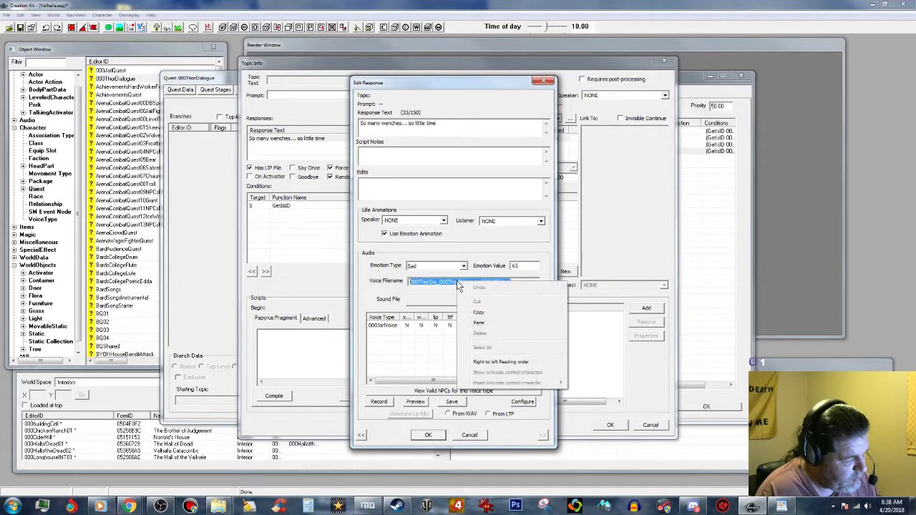
pyautogui.click(479, 312)
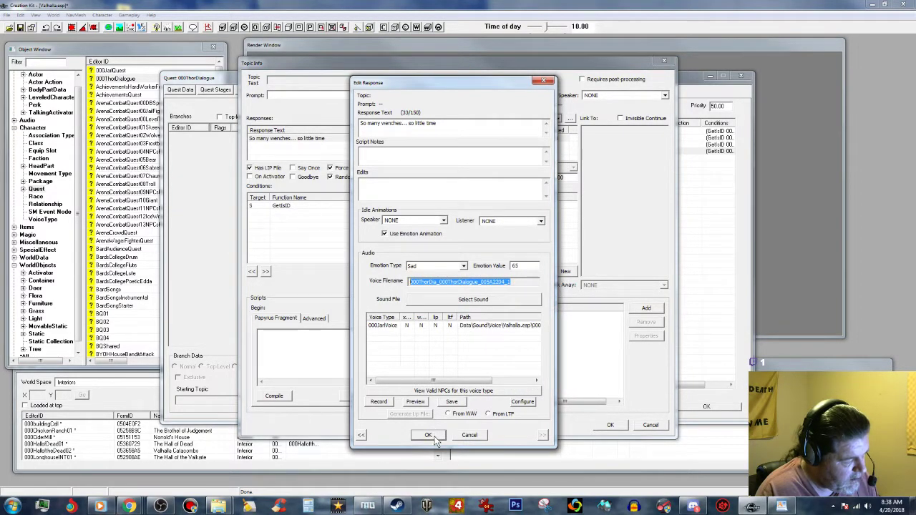
pyautogui.click(431, 437)
# Rename So Little Time.wav in the 000JarlVoice folder with the copied voice filename, 000ThorDia_000ThorDialogue_005A2204_1.
pyautogui.moveTo(219, 506)
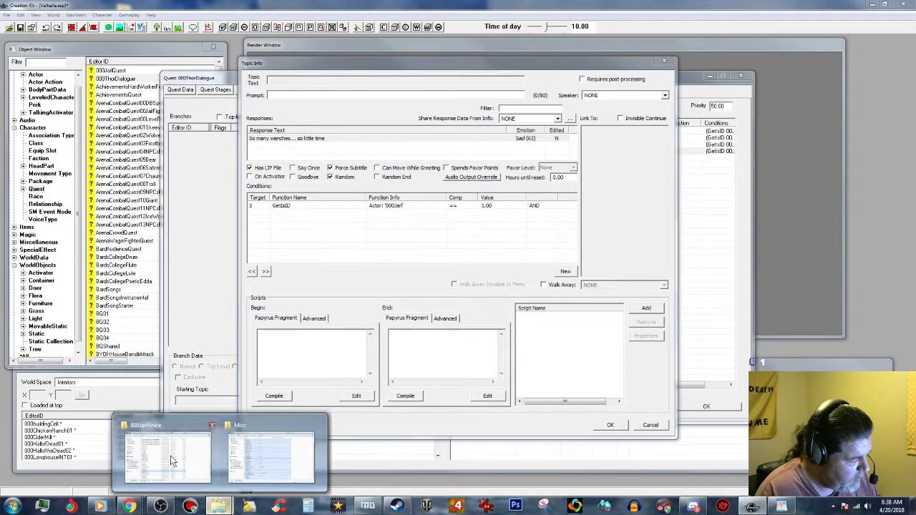
pyautogui.click(171, 460)
pyautogui.scroll(-1, 369, 338)
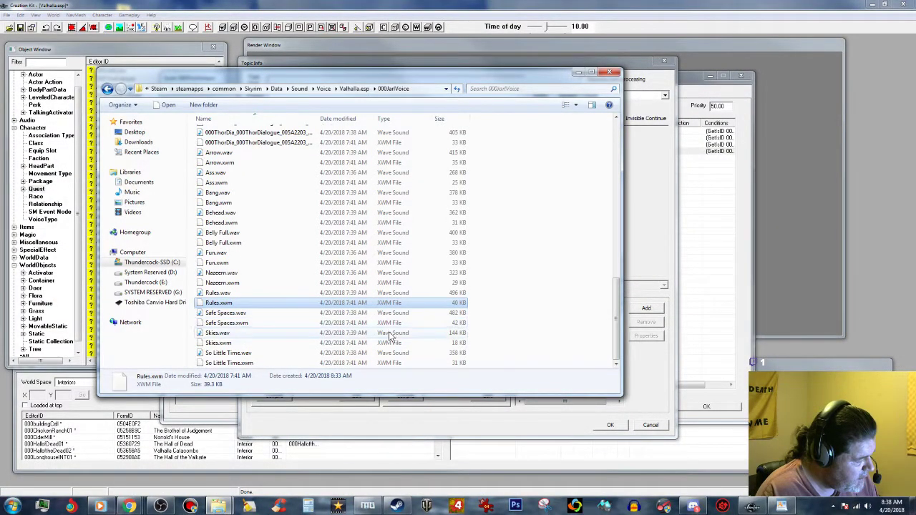
pyautogui.click(229, 354)
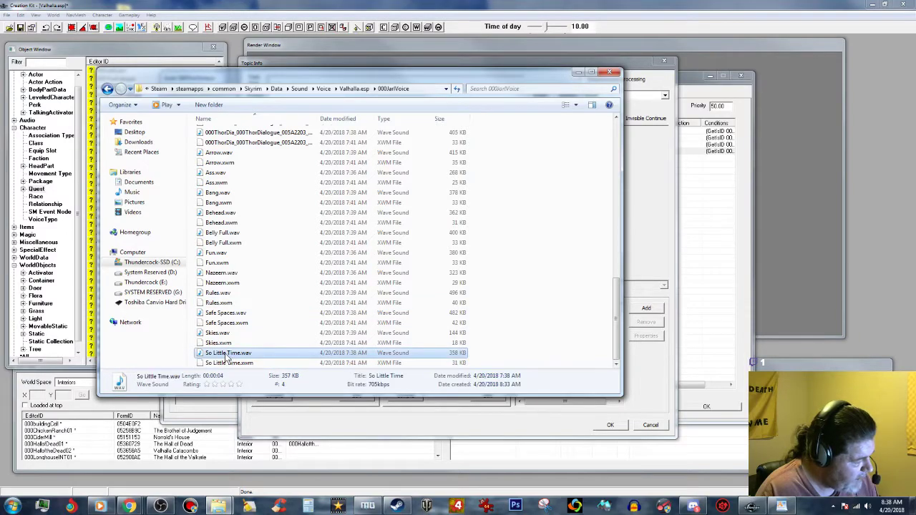
pyautogui.click(229, 354)
pyautogui.rightClick(227, 354)
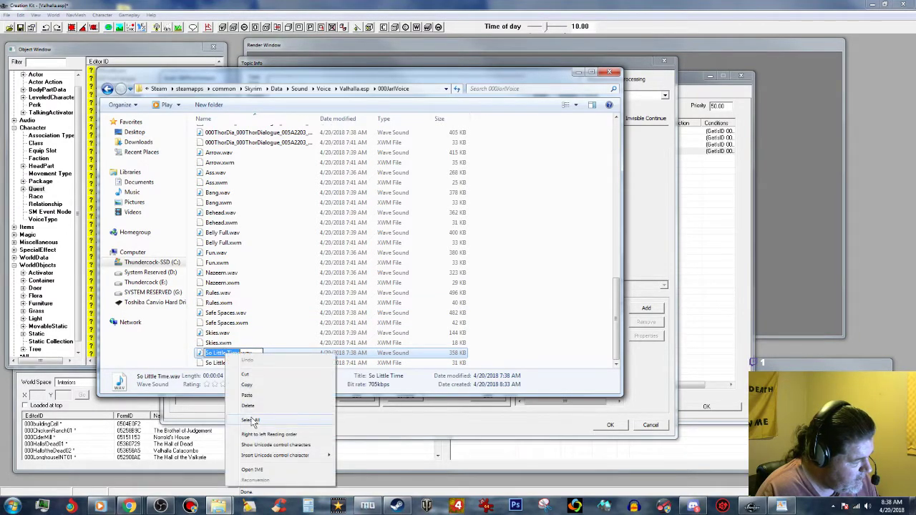
pyautogui.click(247, 396)
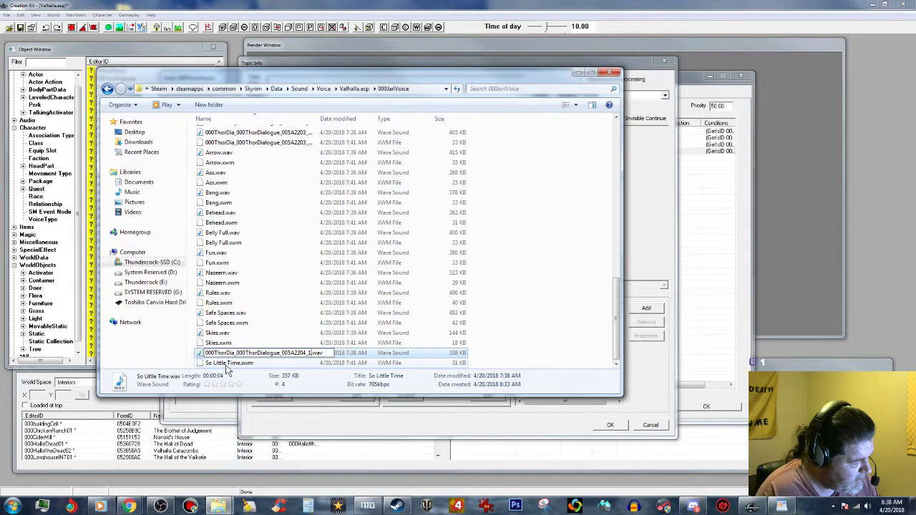
# Rename So Little Time.xwm as 000ThorDia_000ThorDialogue_005A2204_1, then return to the Creation Kit and confirm the wenches topic info.
pyautogui.click(227, 363)
pyautogui.click(227, 364)
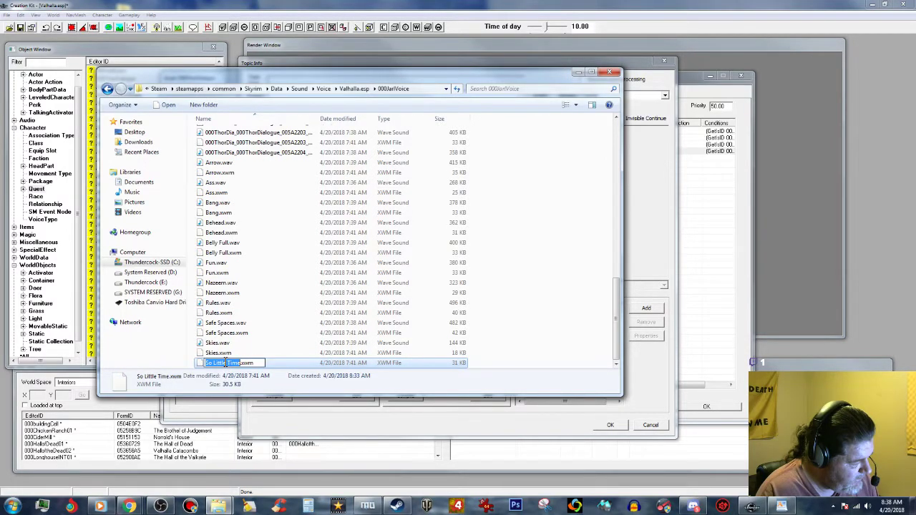
pyautogui.rightClick(226, 364)
pyautogui.click(246, 405)
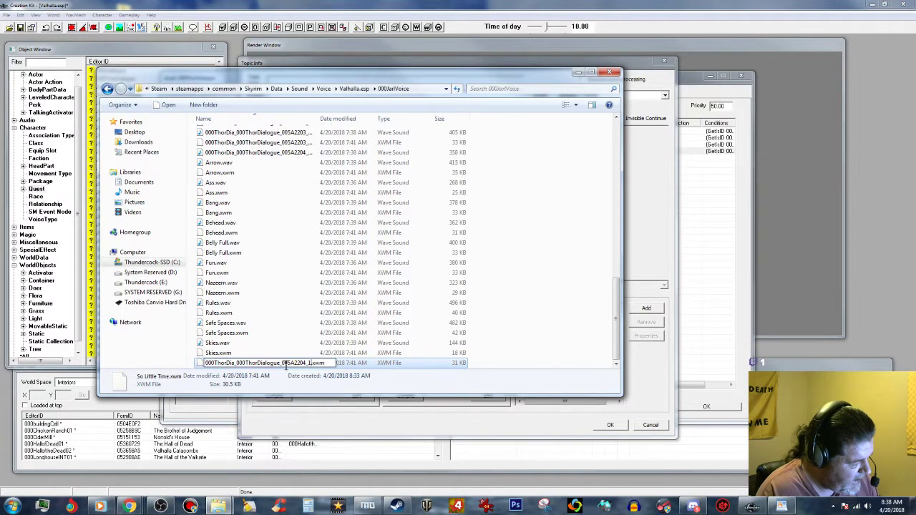
pyautogui.click(384, 361)
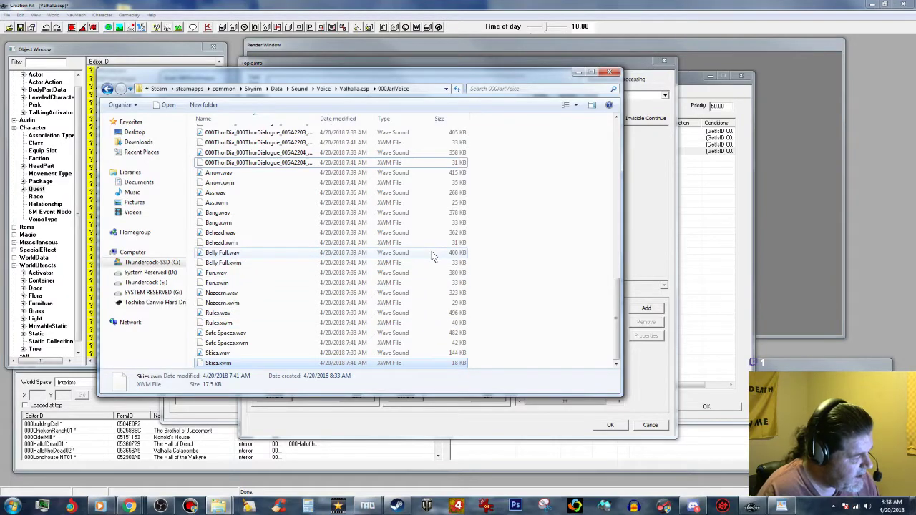
pyautogui.click(579, 71)
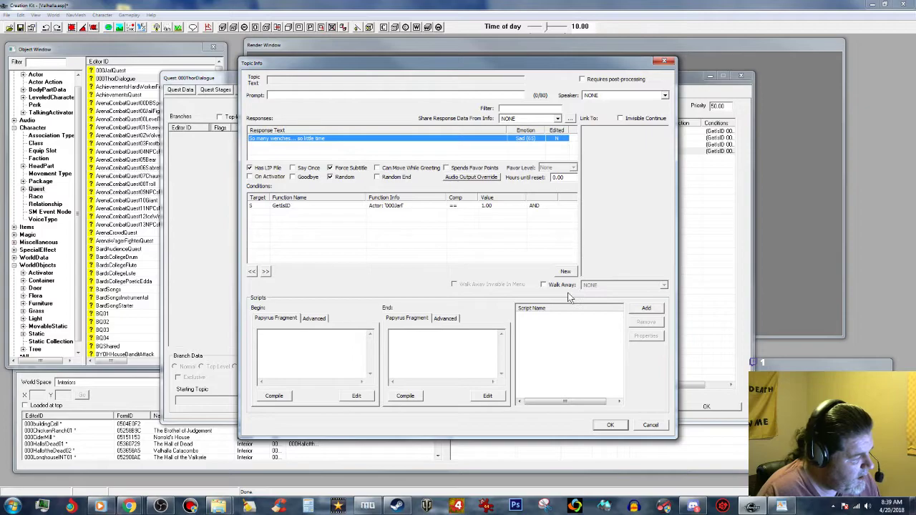
pyautogui.click(611, 425)
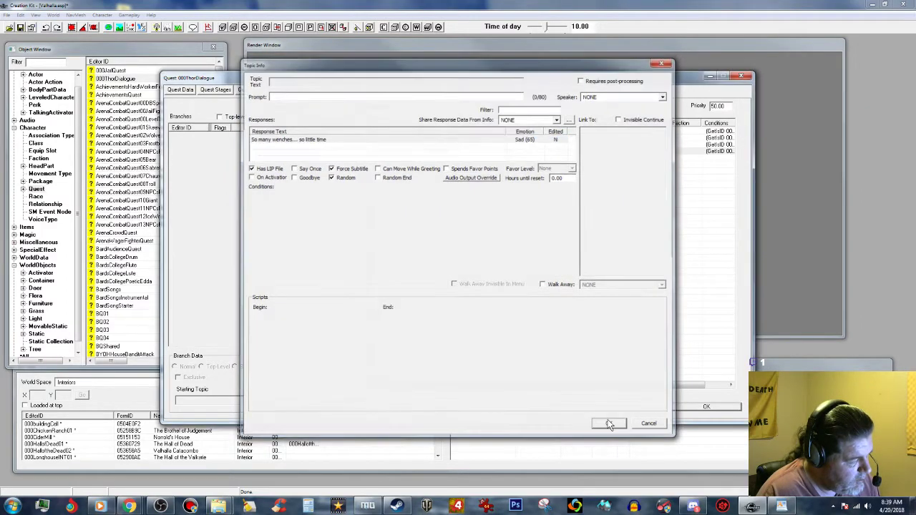
# Add a Hello response reading "There are no emotional safe spaces in my hold. We don't give a damn about your feelings", copied from the WordPad script.
pyautogui.rightClick(454, 195)
pyautogui.click(469, 199)
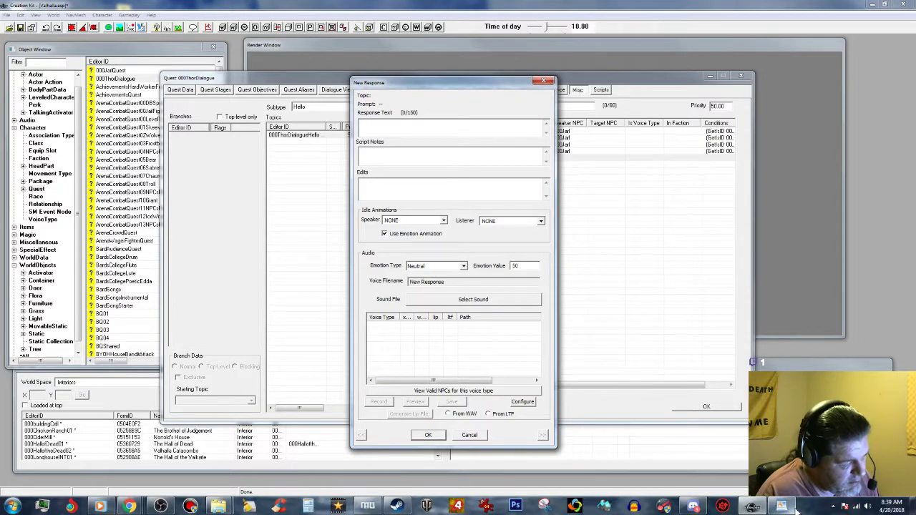
pyautogui.click(790, 507)
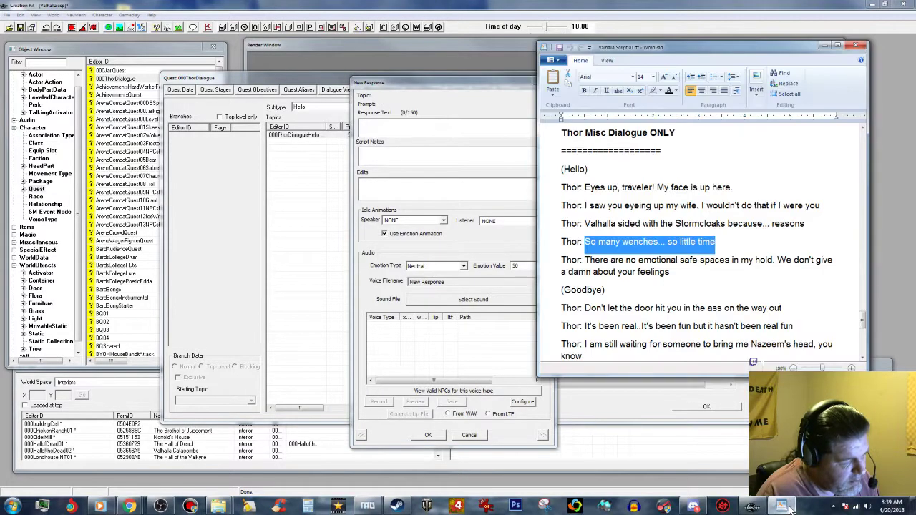
pyautogui.click(586, 258)
pyautogui.moveTo(587, 260); pyautogui.dragTo(649, 270)
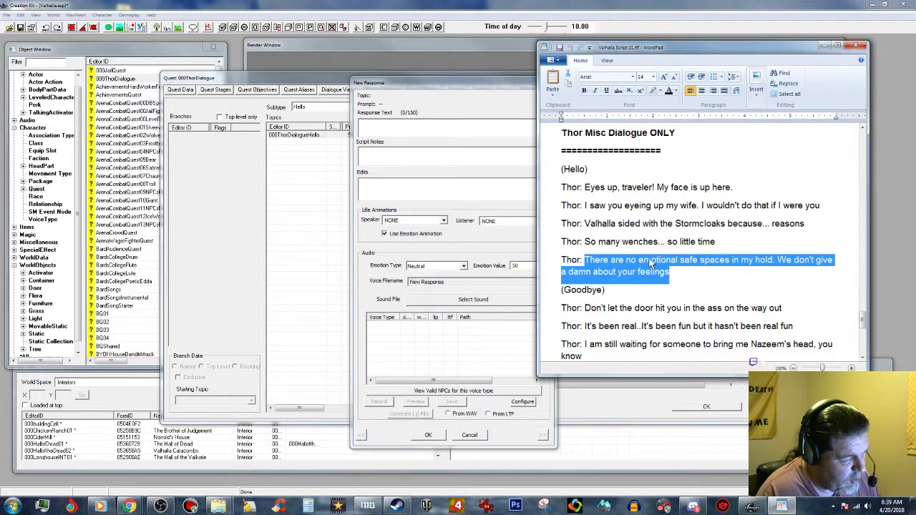
pyautogui.rightClick(650, 263)
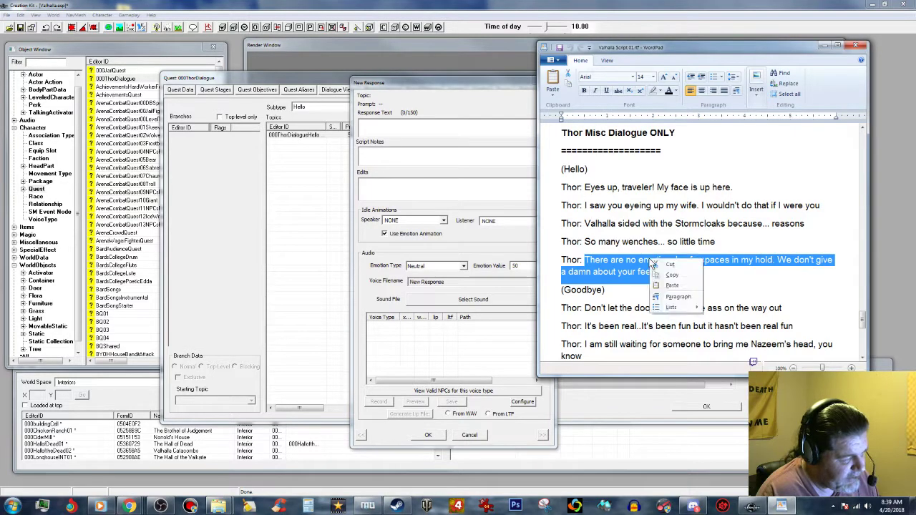
pyautogui.click(665, 276)
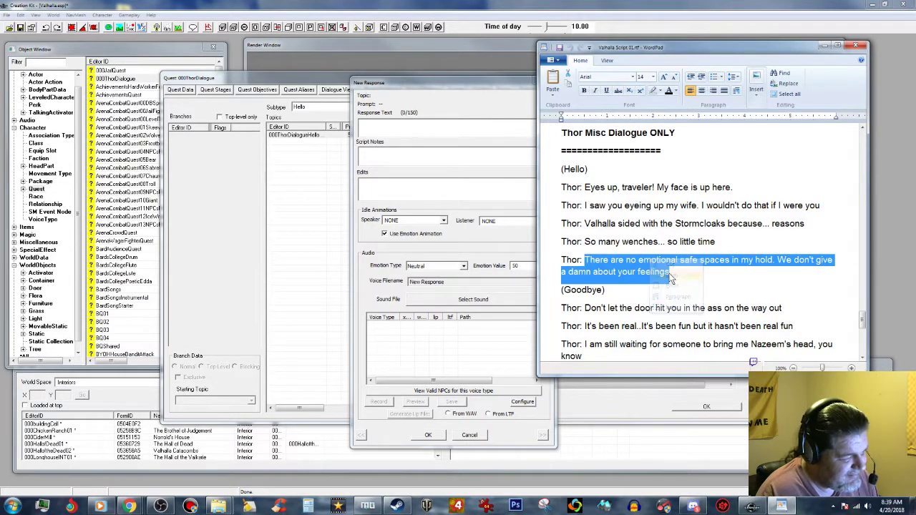
pyautogui.click(416, 132)
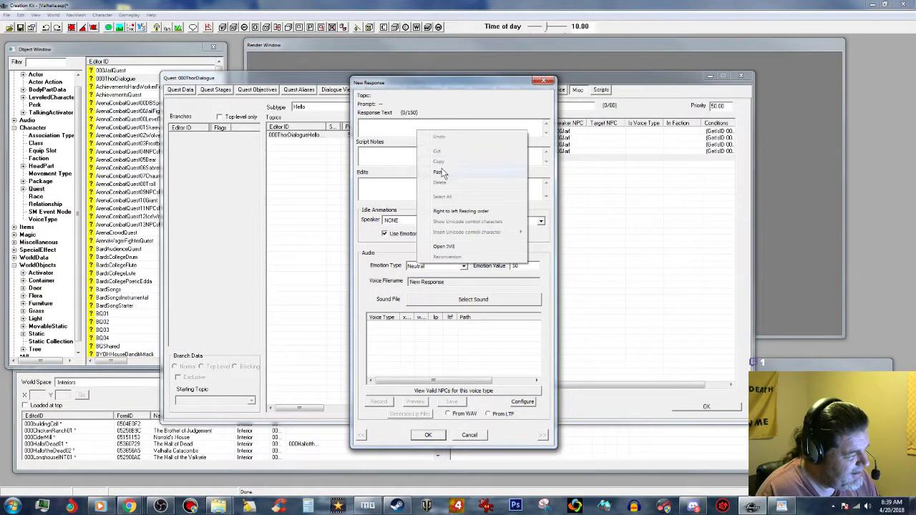
pyautogui.click(438, 172)
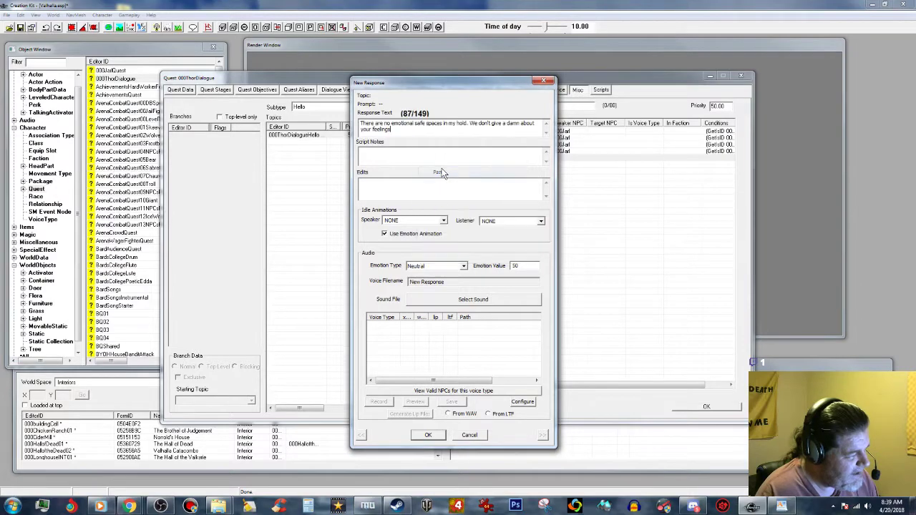
pyautogui.click(438, 436)
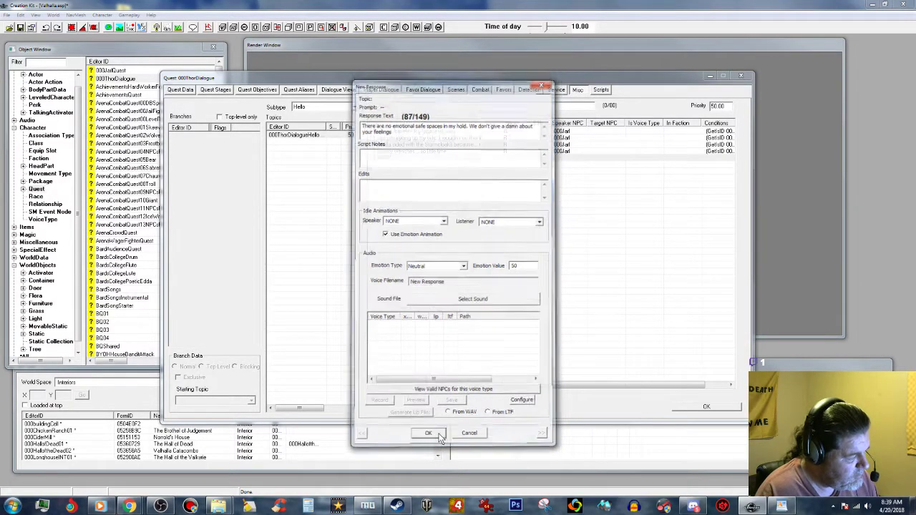
# Enable Force Subtitle and Random for the safe spaces info, paste the 000Jarl GetIsID condition into it, and confirm it.
pyautogui.click(330, 169)
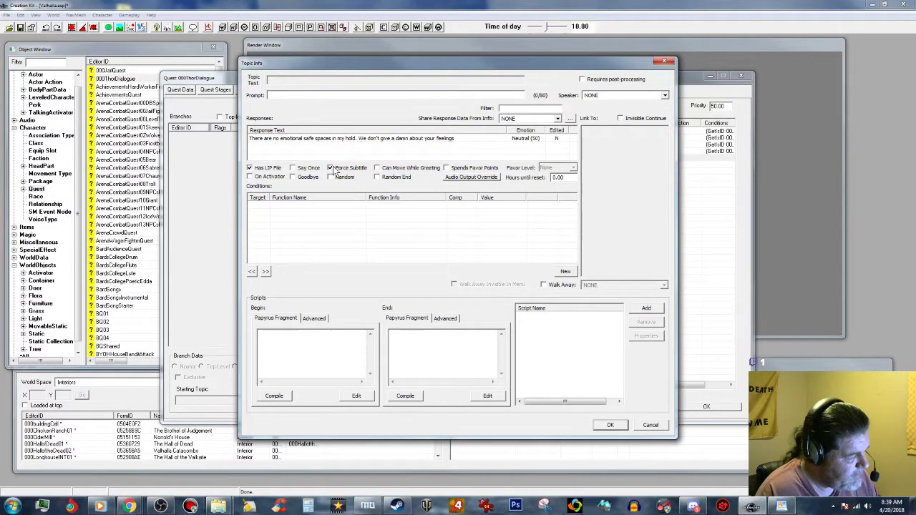
pyautogui.click(331, 177)
pyautogui.rightClick(358, 214)
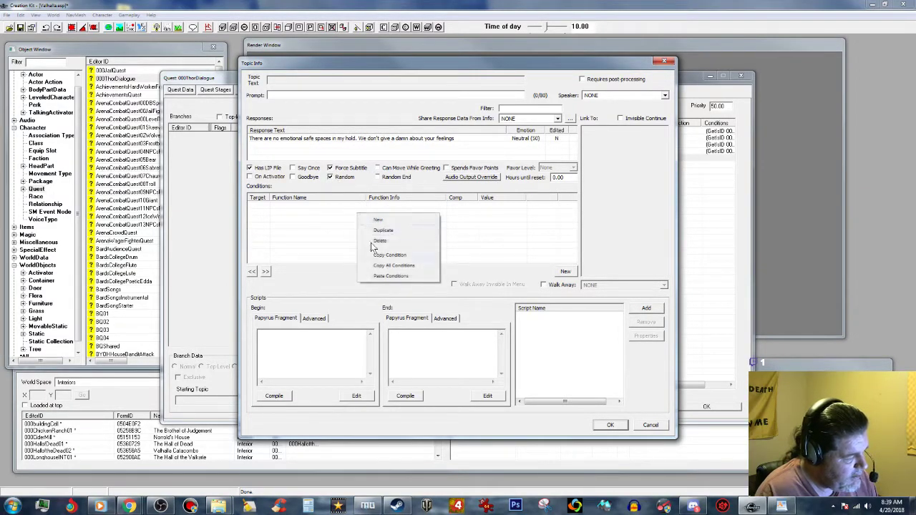
pyautogui.click(406, 275)
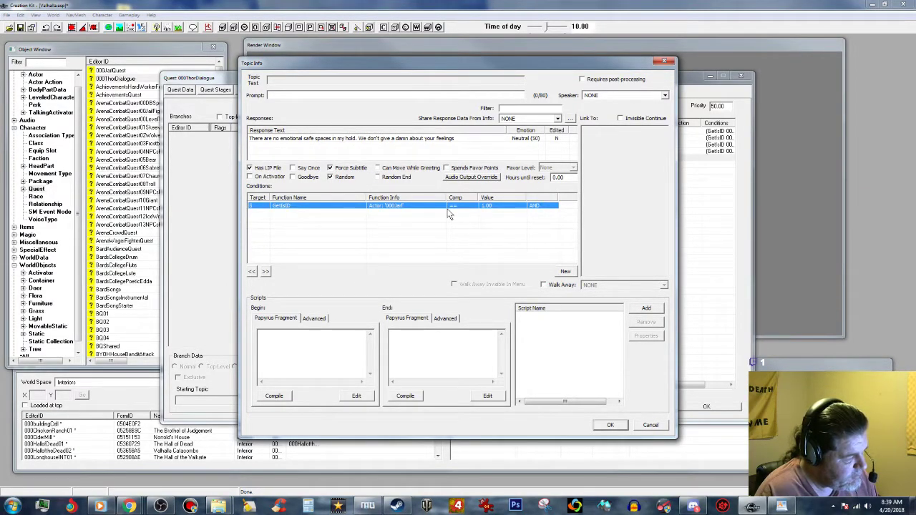
pyautogui.click(610, 424)
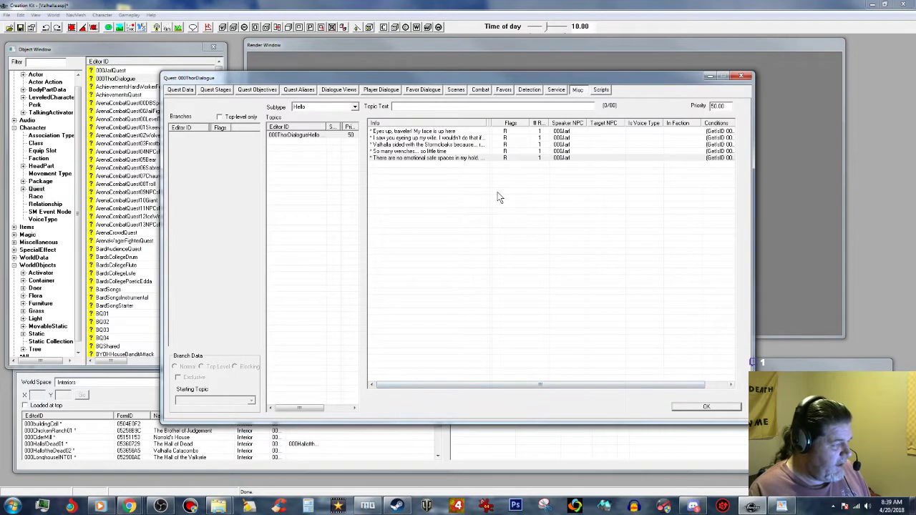
# Copy the voice filename from the "no emotional safe spaces" response in the Hello topic and confirm the response.
pyautogui.click(474, 159)
pyautogui.doubleClick(474, 159)
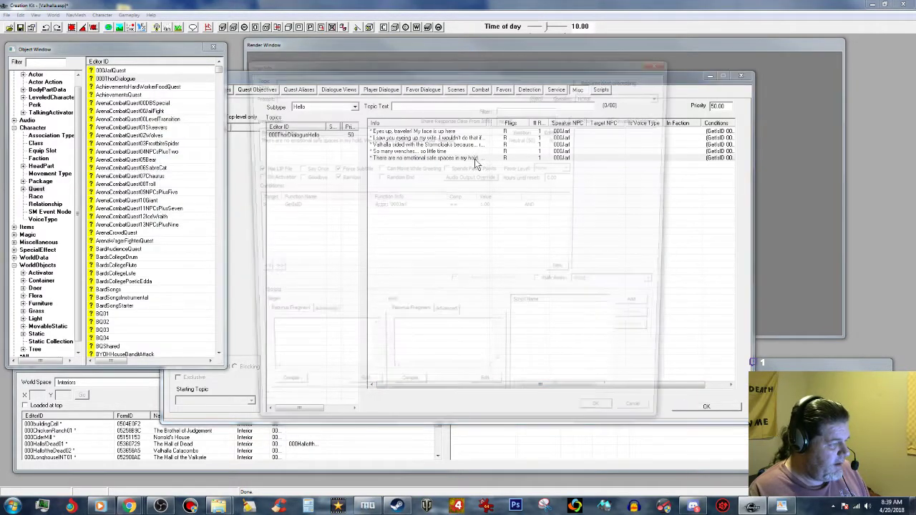
pyautogui.click(392, 139)
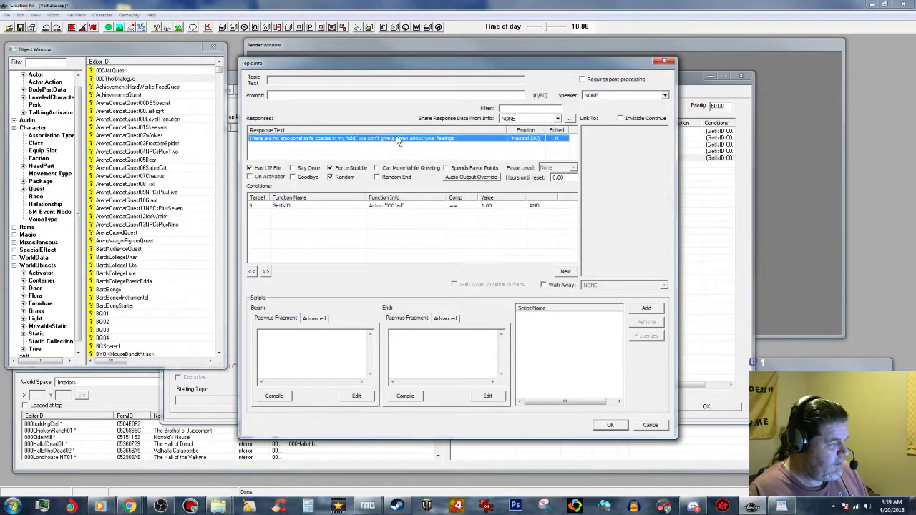
pyautogui.doubleClick(404, 138)
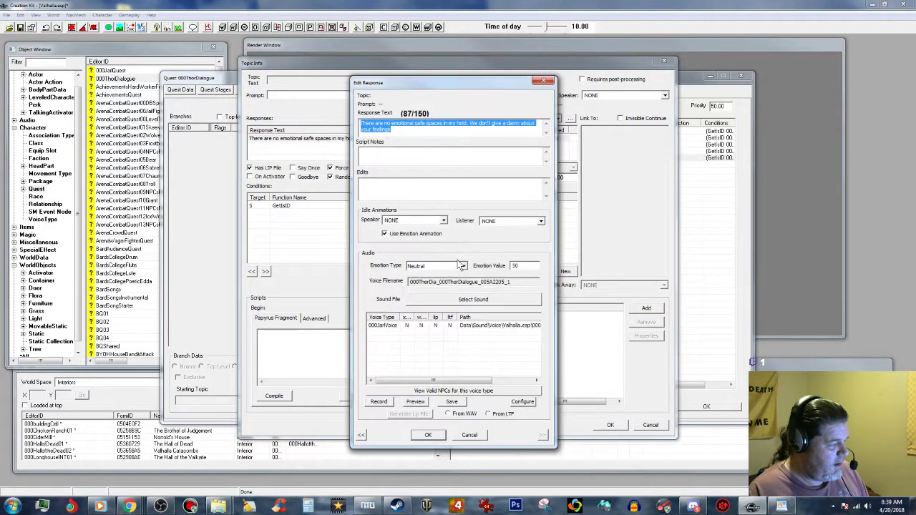
pyautogui.moveTo(510, 282); pyautogui.dragTo(411, 282)
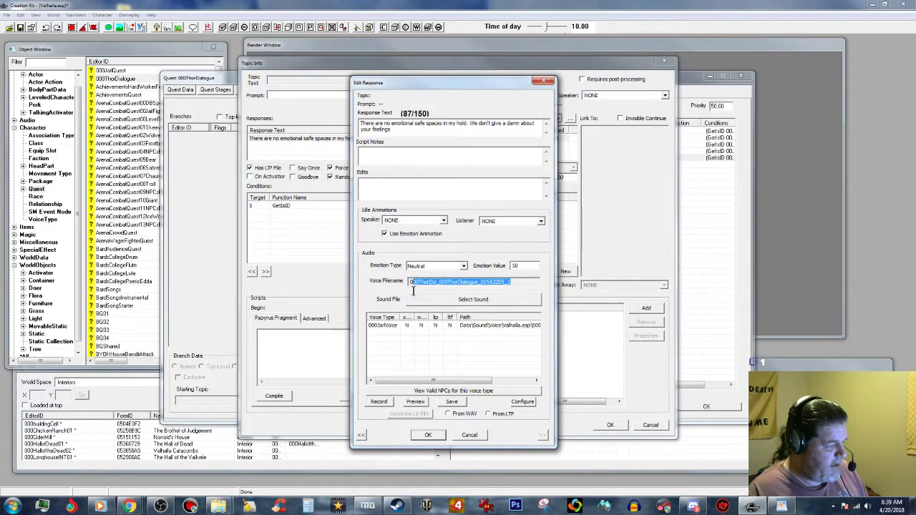
pyautogui.rightClick(480, 279)
pyautogui.click(502, 312)
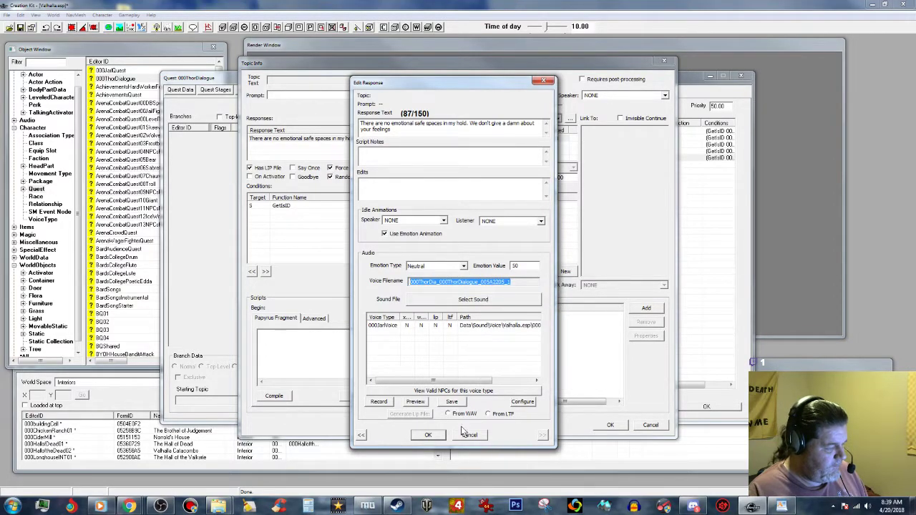
pyautogui.click(429, 436)
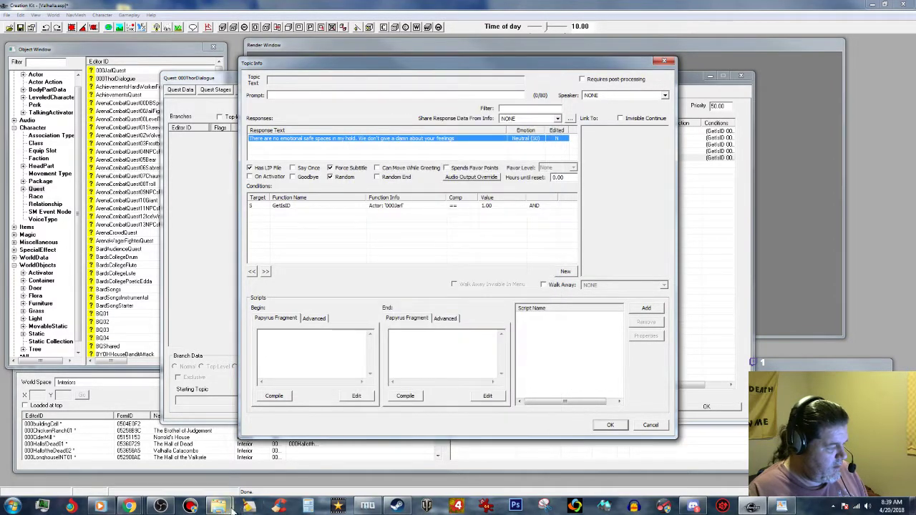
# Switch to the 000JarlVoice folder in Windows Explorer and rename Safe Spaces.wav as 000ThorDia_000ThorDialogue_005A2205_1.
pyautogui.moveTo(220, 506)
pyautogui.click(168, 448)
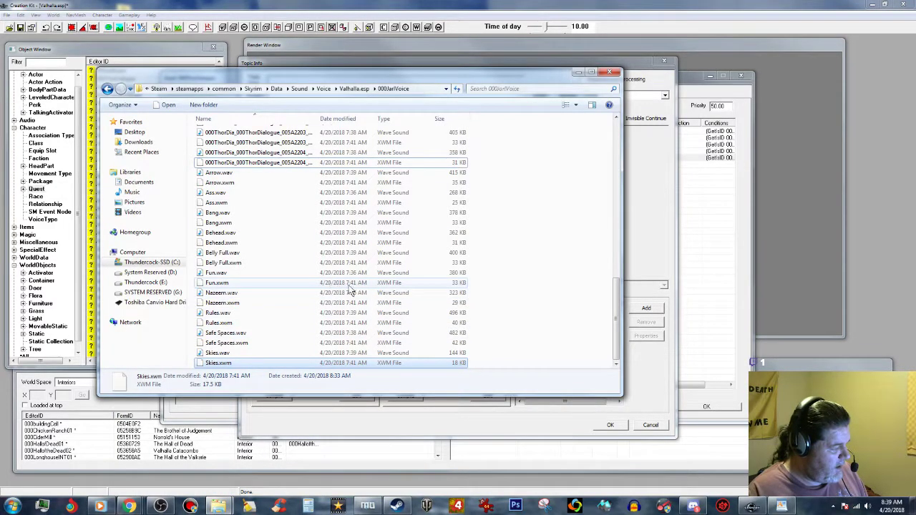
pyautogui.click(219, 333)
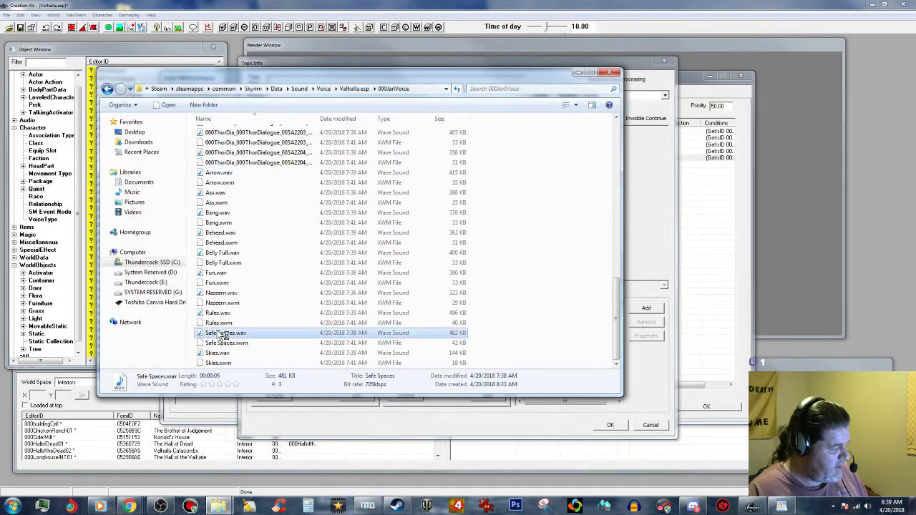
pyautogui.click(219, 333)
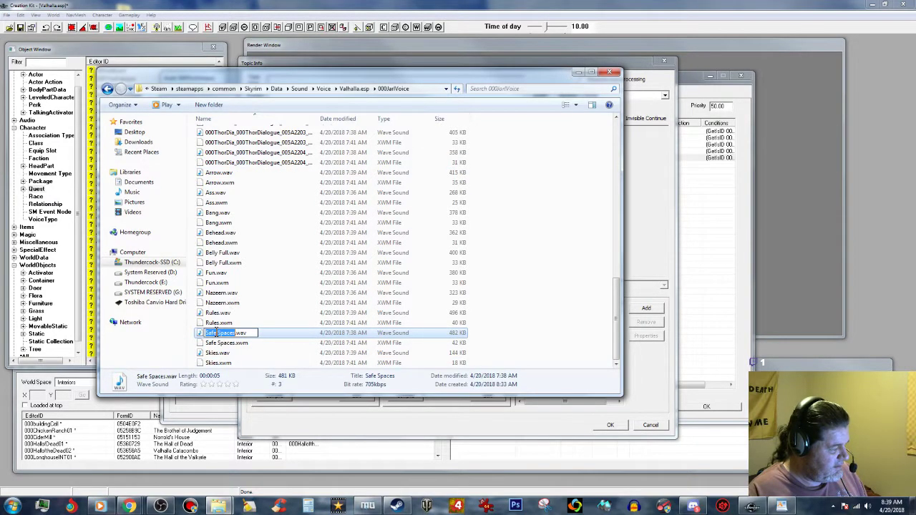
pyautogui.rightClick(219, 335)
pyautogui.click(244, 374)
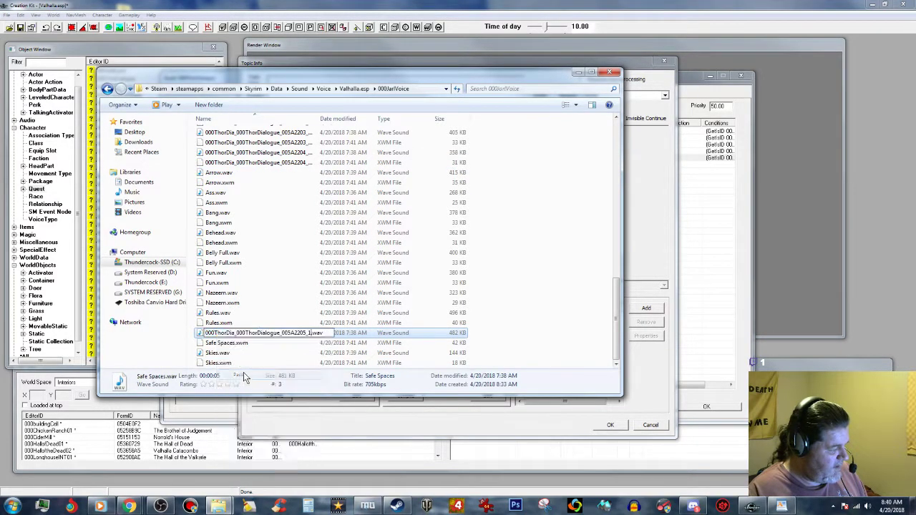
# Rename Safe Spaces.xwm as 000ThorDia_000ThorDialogue_005A2205_1, then return to the Creation Kit and confirm the safe spaces topic info.
pyautogui.click(221, 343)
pyautogui.click(221, 344)
pyautogui.rightClick(219, 345)
pyautogui.click(240, 384)
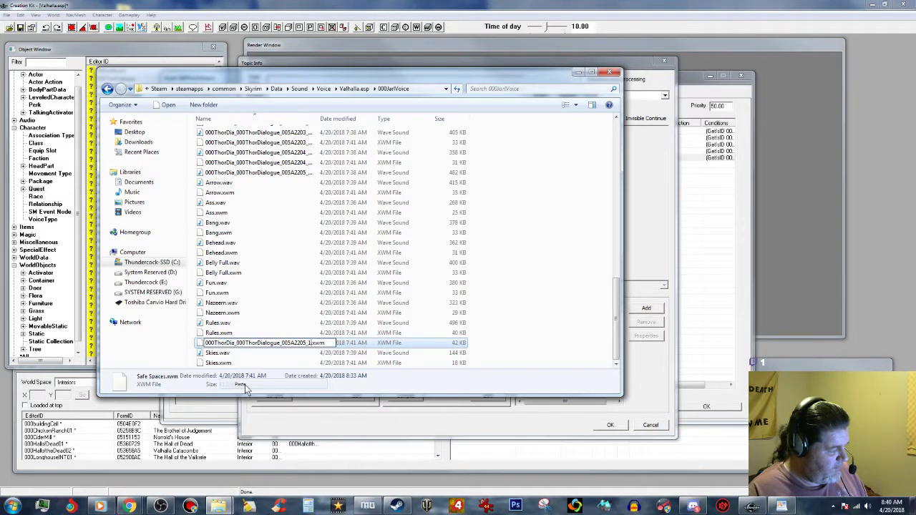
pyautogui.click(218, 363)
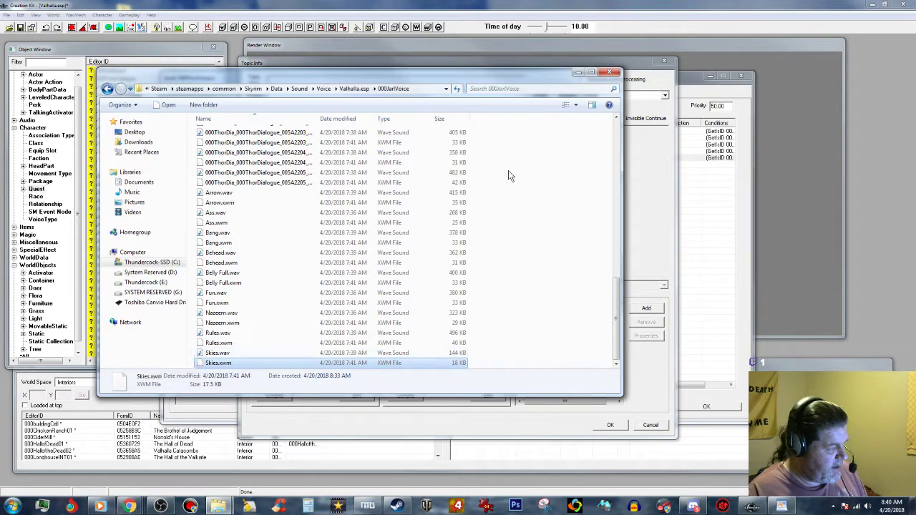
pyautogui.click(581, 75)
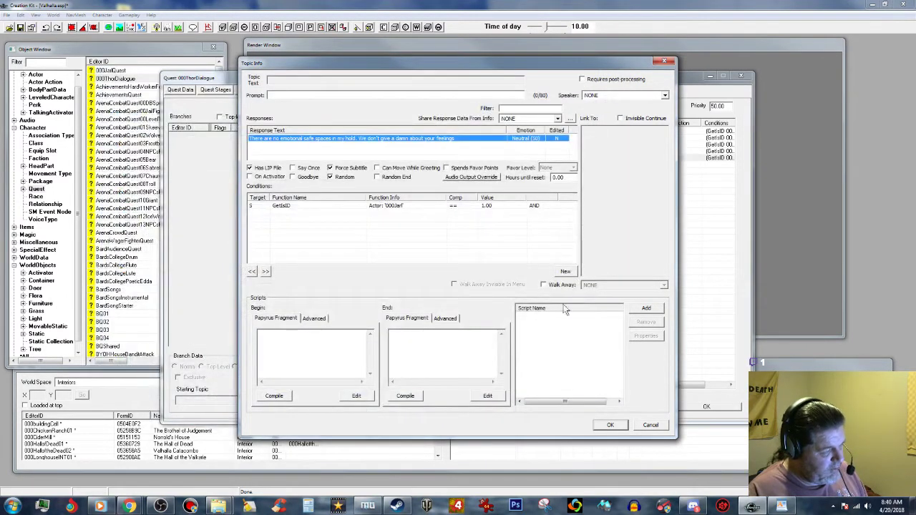
pyautogui.click(610, 425)
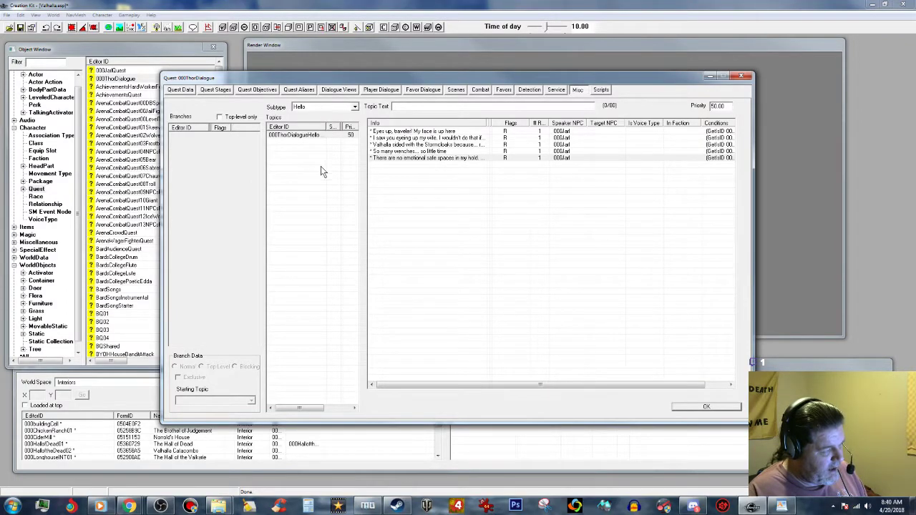
# Create a new topic of the Goodbye type in the 000ThorDialogue quest with the ID 000ThorDialogueGoodBye.
pyautogui.rightClick(297, 162)
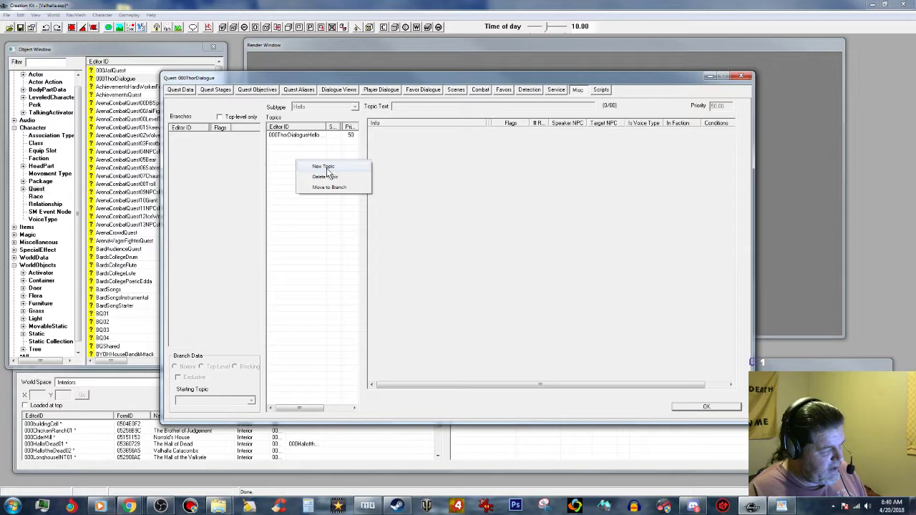
pyautogui.click(326, 169)
pyautogui.click(366, 195)
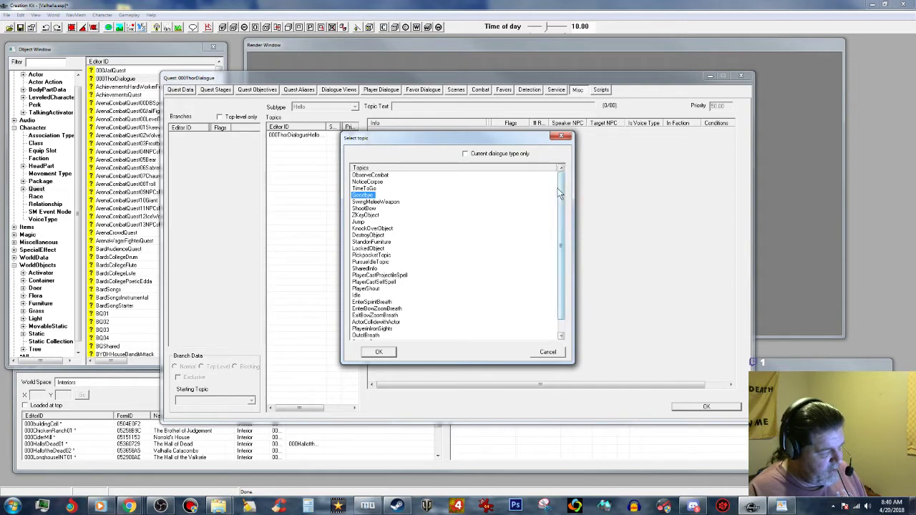
pyautogui.moveTo(557, 189); pyautogui.dragTo(570, 271)
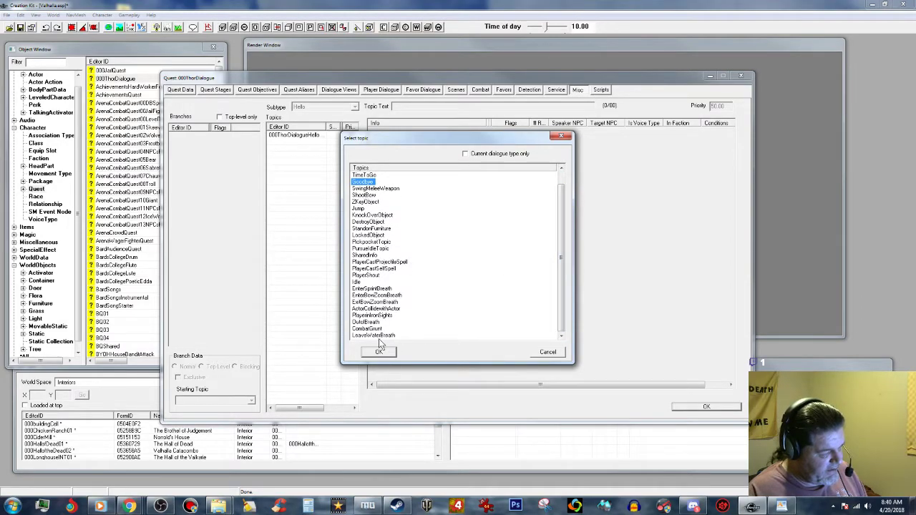
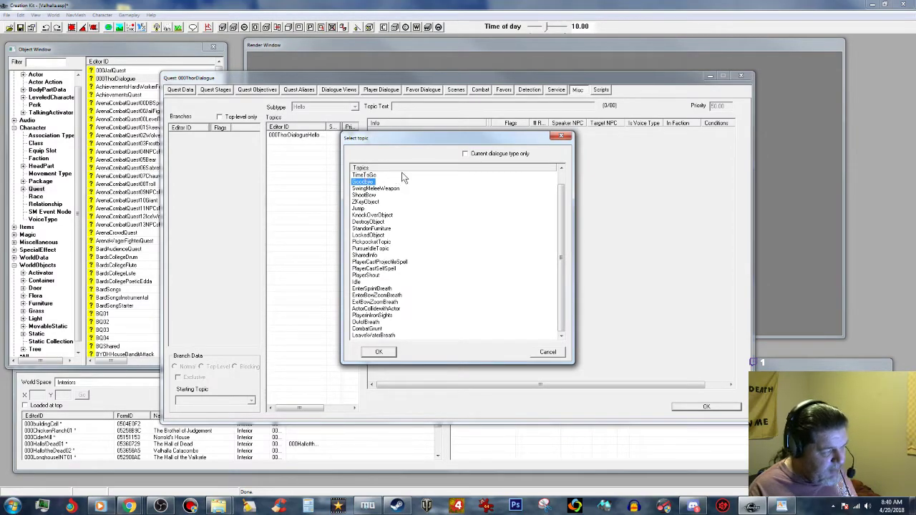
pyautogui.click(379, 352)
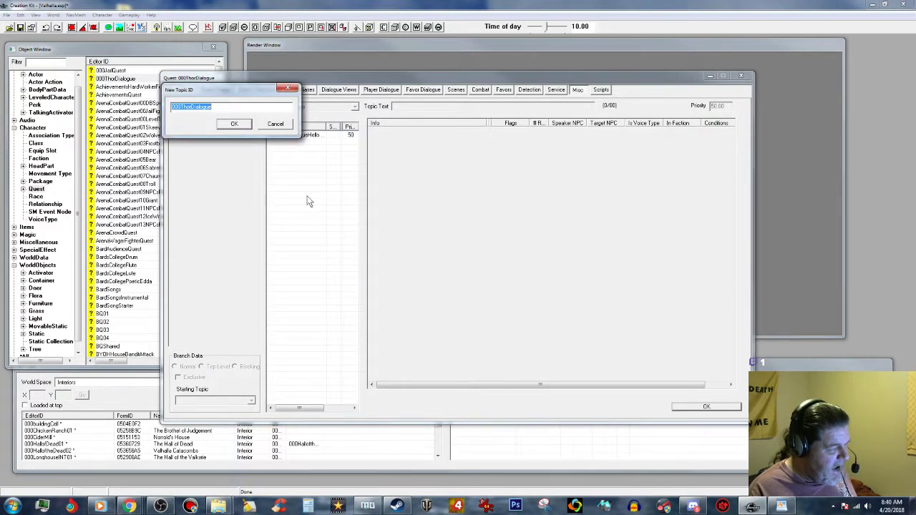
pyautogui.click(226, 108)
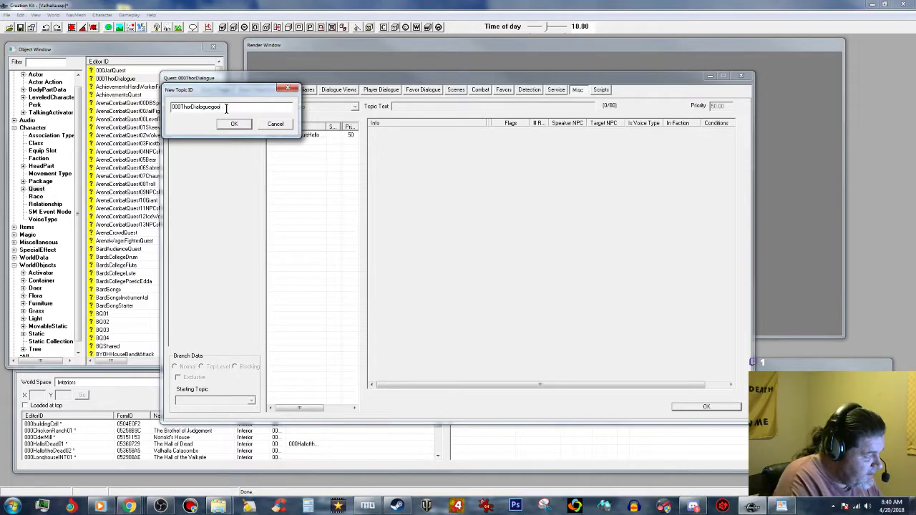
pyautogui.write('GoodBye')
pyautogui.click(232, 123)
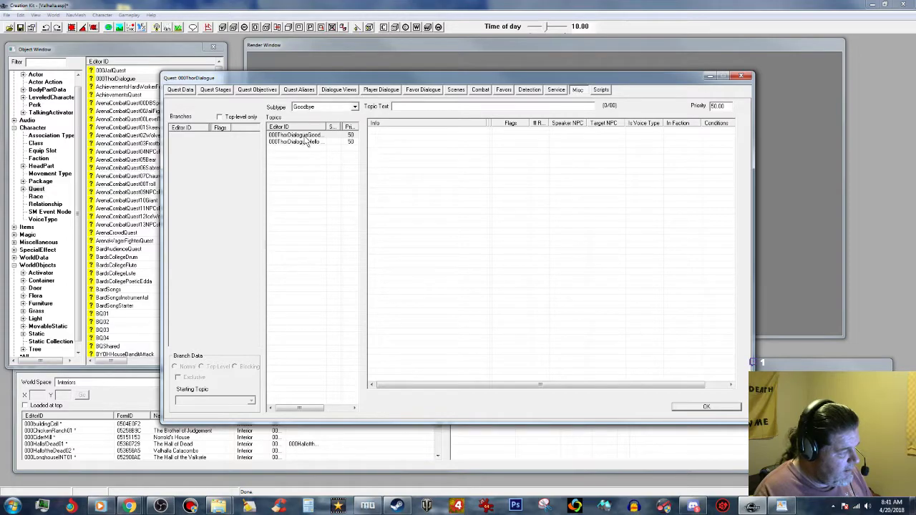
# Add a Goodbye response reading "Don't let the door hit you in the ass on the way out", copied from the WordPad script.
pyautogui.click(311, 135)
pyautogui.rightClick(395, 141)
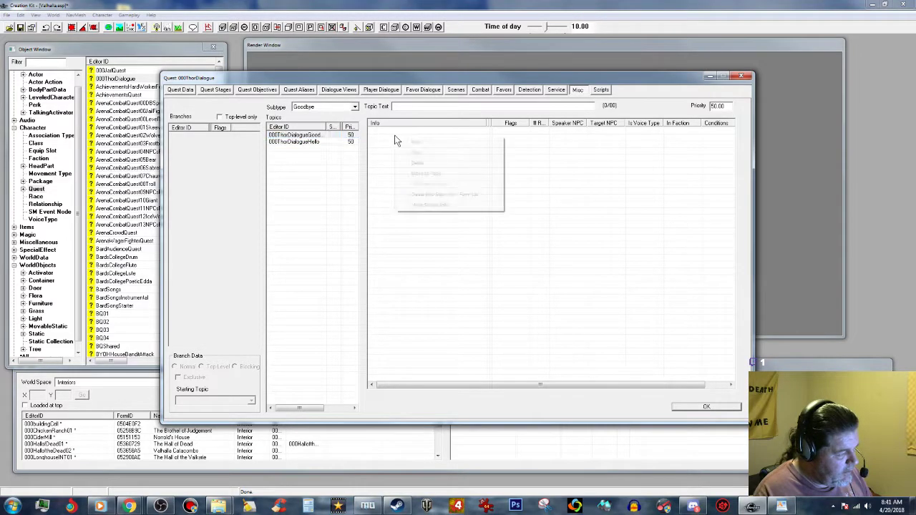
pyautogui.click(419, 141)
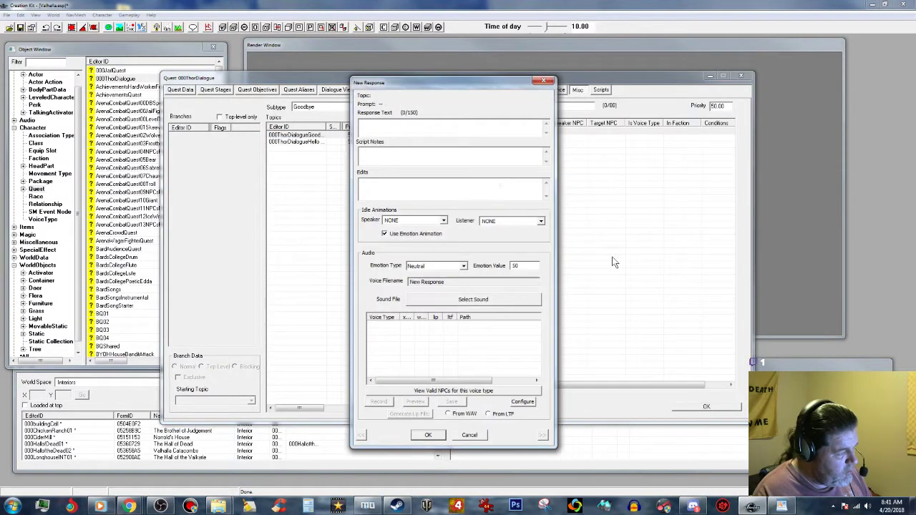
pyautogui.click(783, 507)
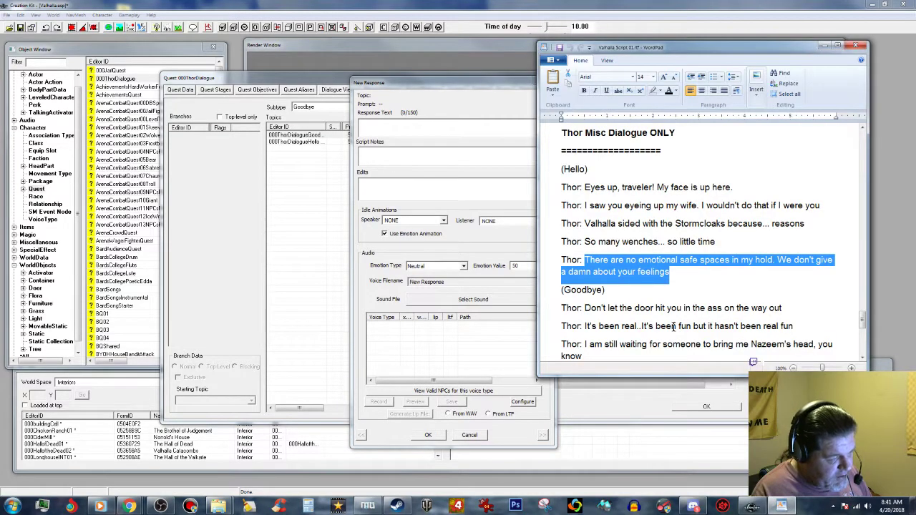
pyautogui.scroll(-3, 673, 326)
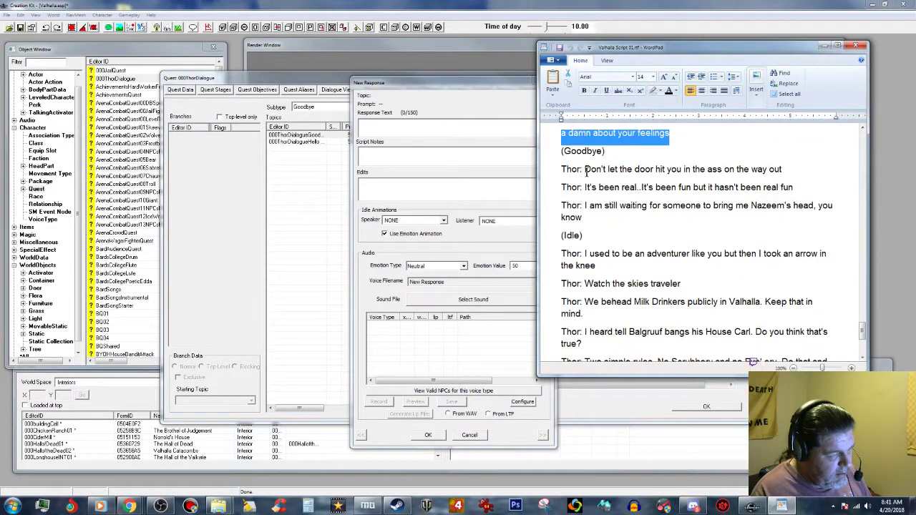
pyautogui.moveTo(585, 169); pyautogui.dragTo(784, 170)
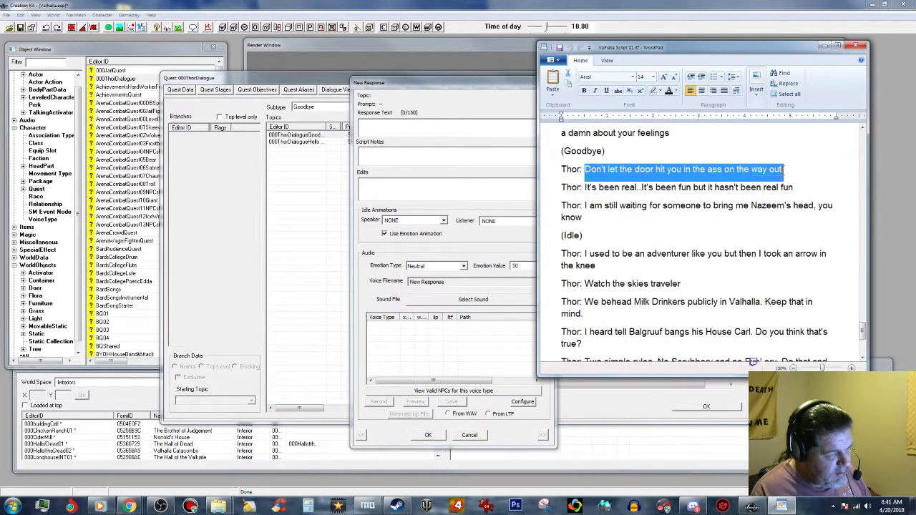
pyautogui.rightClick(760, 177)
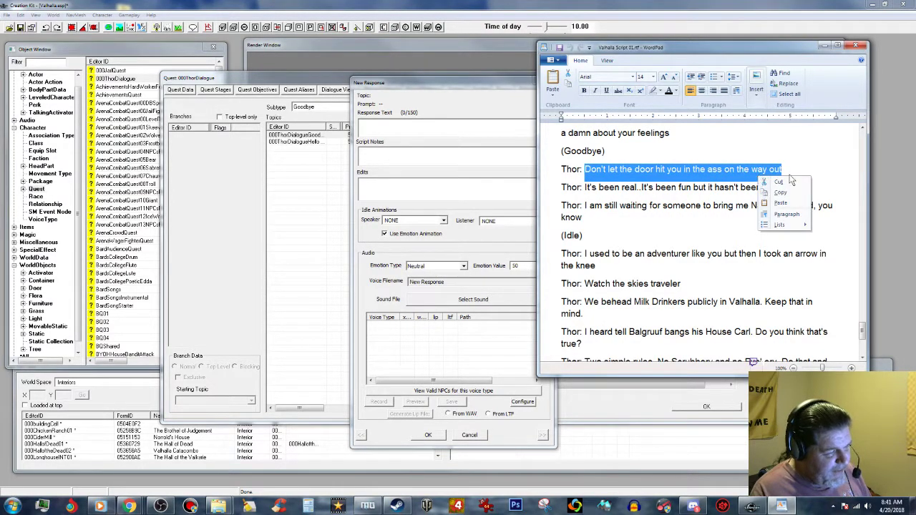
pyautogui.click(780, 192)
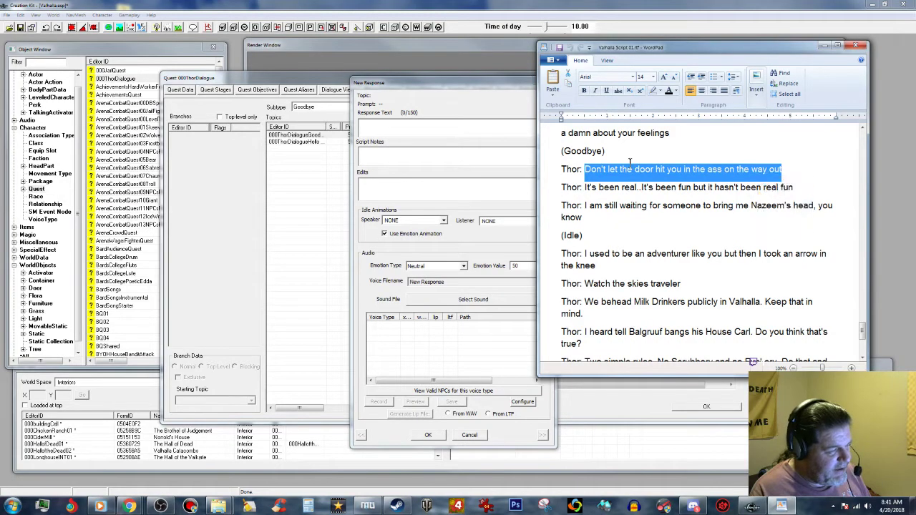
pyautogui.click(447, 133)
pyautogui.rightClick(446, 130)
pyautogui.click(487, 165)
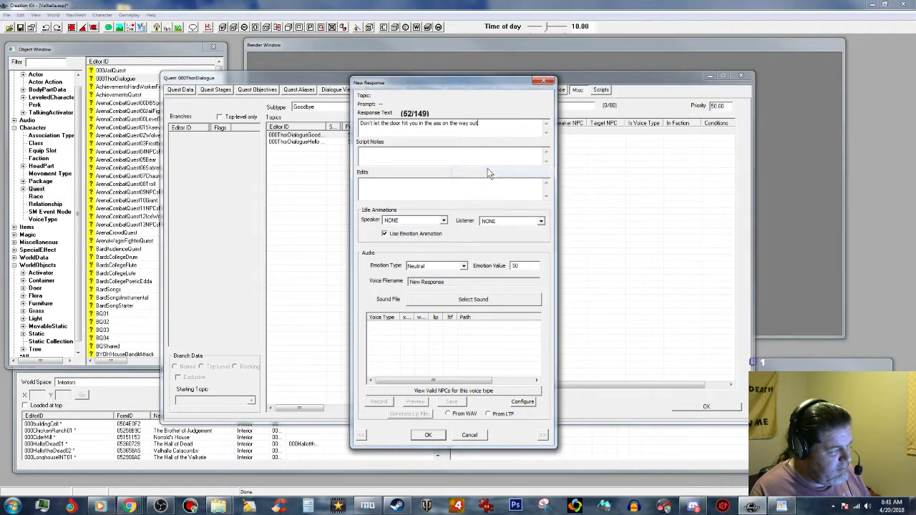
# Set the new Goodbye response's emotion type to Happy with a value of 100 and confirm the response.
pyautogui.click(464, 269)
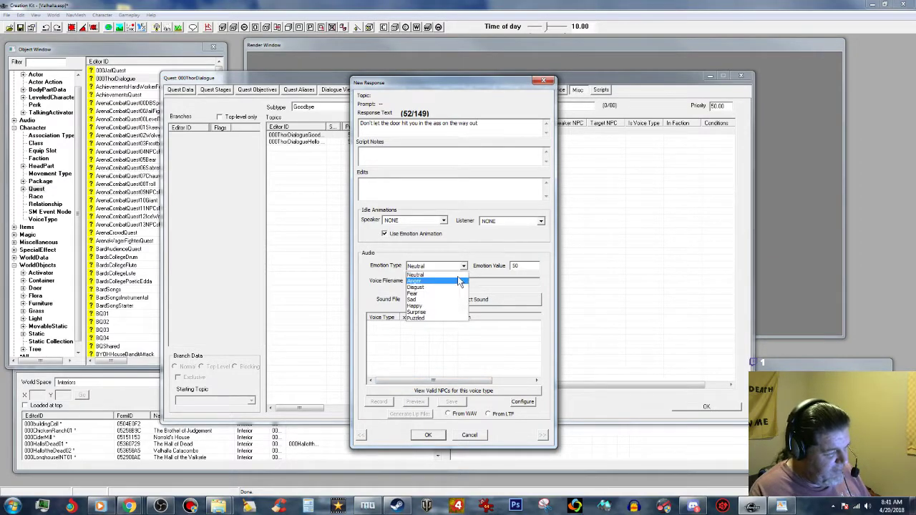
pyautogui.click(438, 307)
pyautogui.press('Tab')
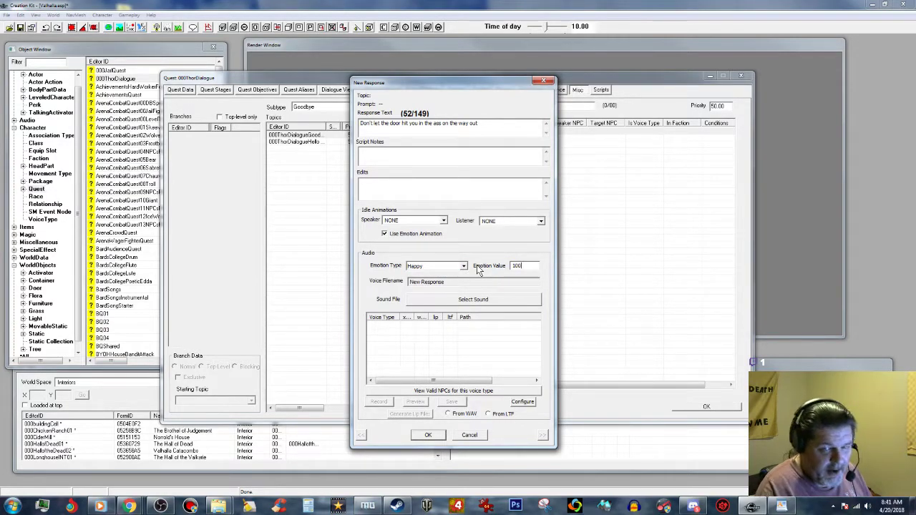
pyautogui.click(437, 435)
# Paste the 000Jarl GetIsID condition into the Goodbye info, enable Force Subtitle and Random, and confirm it.
pyautogui.rightClick(392, 227)
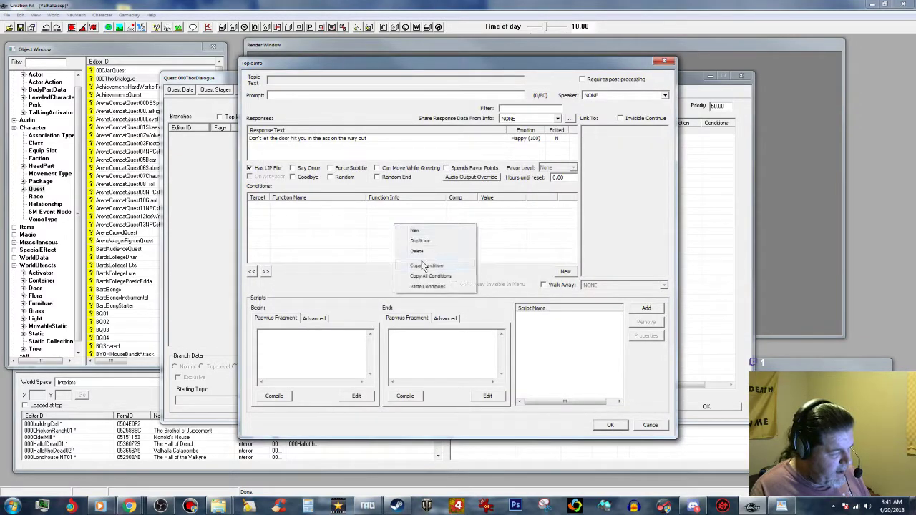
pyautogui.click(423, 287)
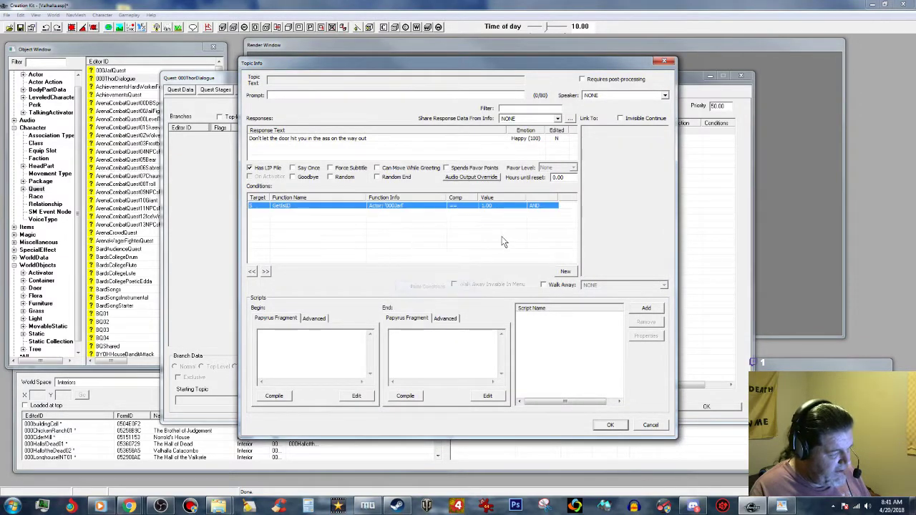
pyautogui.click(331, 168)
pyautogui.click(329, 178)
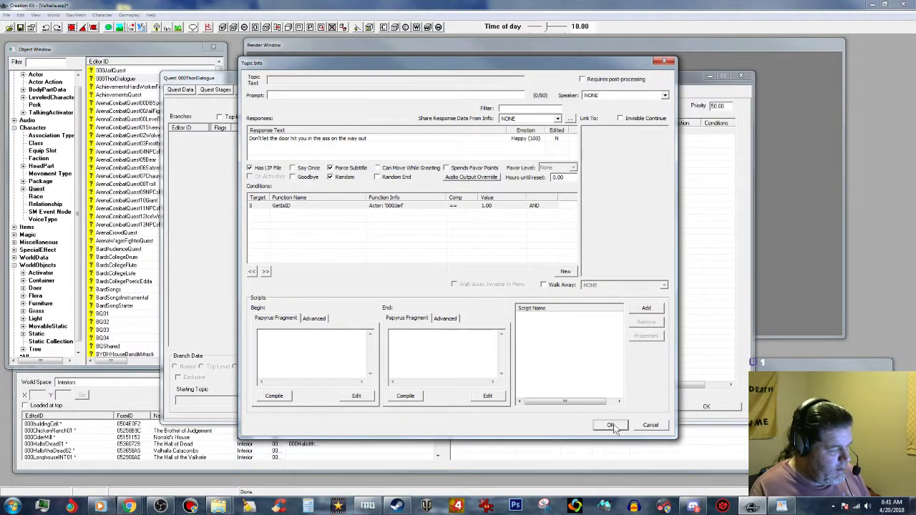
# Copy the voice filename from the "Don't let the door hit you" response in the Goodbye topic and confirm the response.
pyautogui.doubleClick(343, 139)
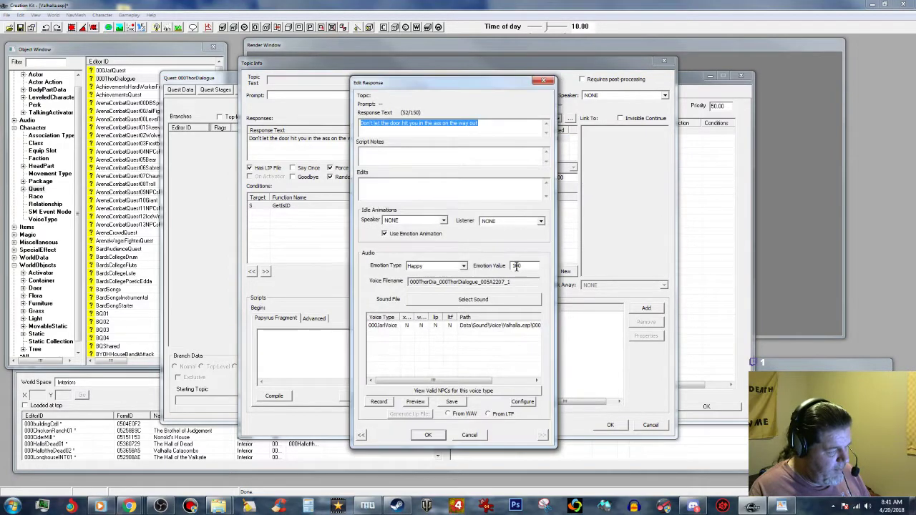
pyautogui.moveTo(511, 282); pyautogui.dragTo(375, 274)
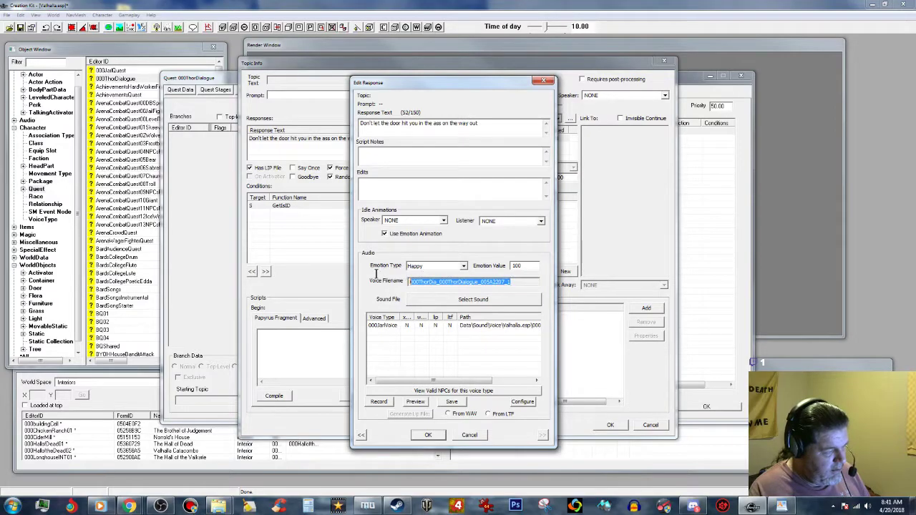
pyautogui.rightClick(444, 282)
pyautogui.click(468, 308)
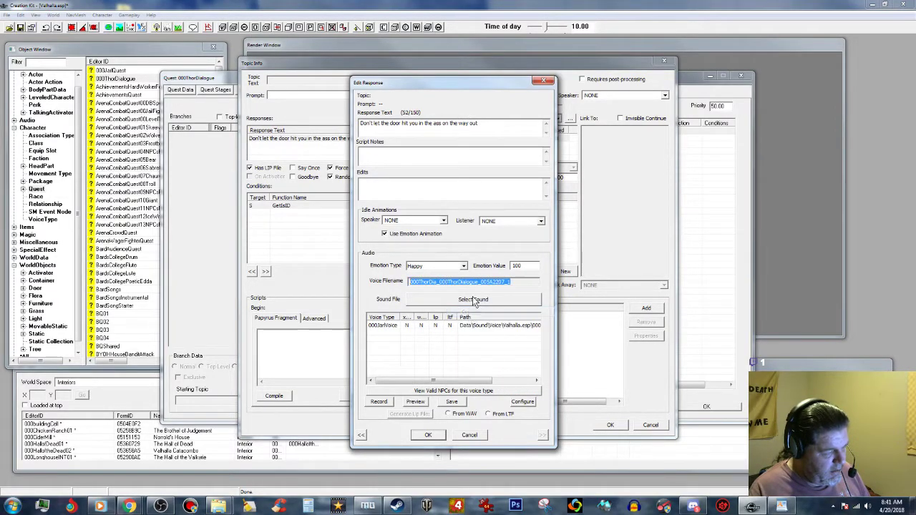
pyautogui.click(433, 436)
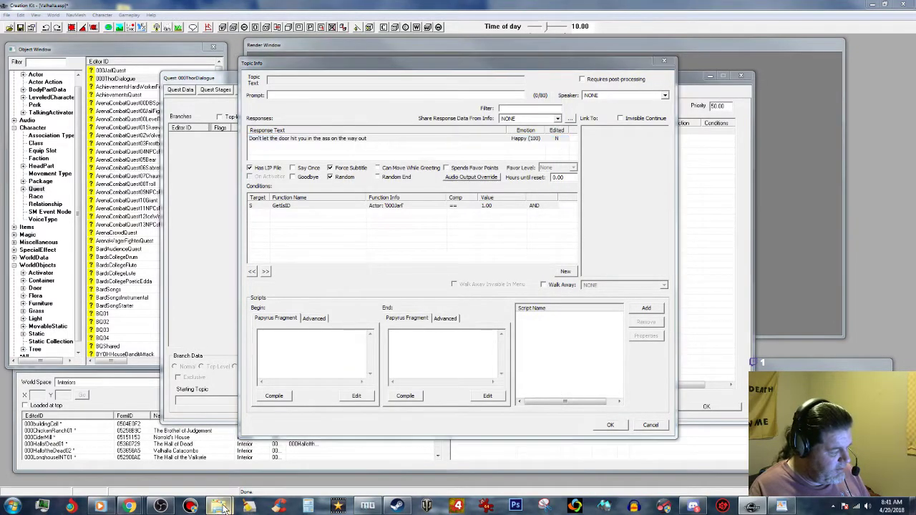
# In the 000JarlVoice folder, rename Ass.wav with the copied voice filename 000ThorDia_000ThorDialogue_005A2207_1.
pyautogui.moveTo(222, 507)
pyautogui.click(182, 466)
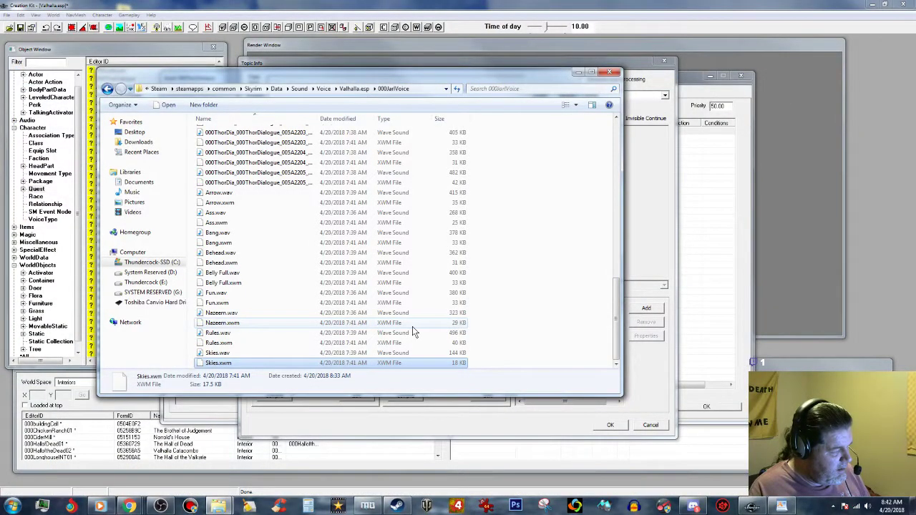
pyautogui.scroll(3, 412, 326)
pyautogui.scroll(1, 413, 329)
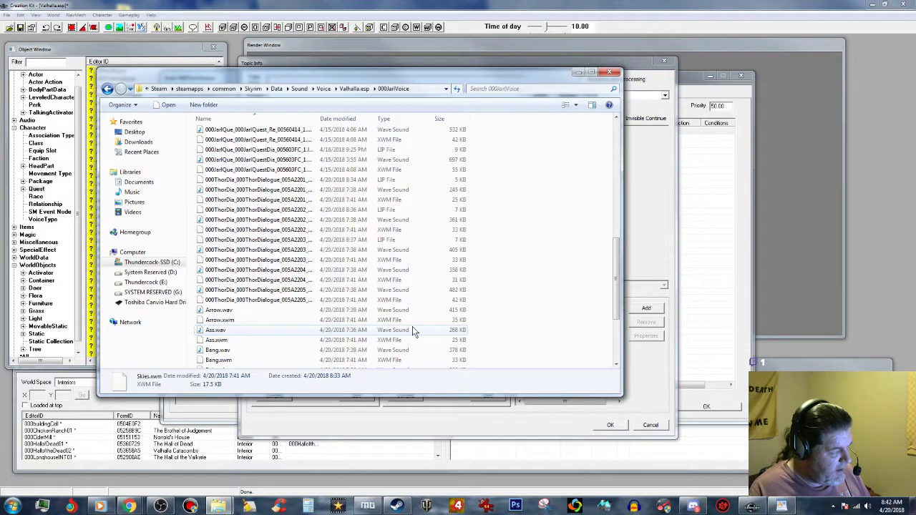
pyautogui.scroll(-2, 412, 329)
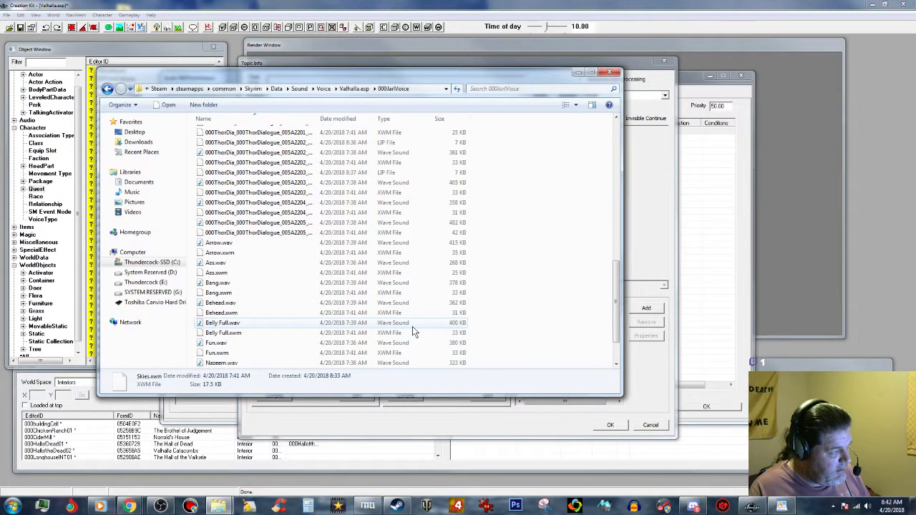
pyautogui.scroll(2, 412, 329)
pyautogui.scroll(-2, 412, 330)
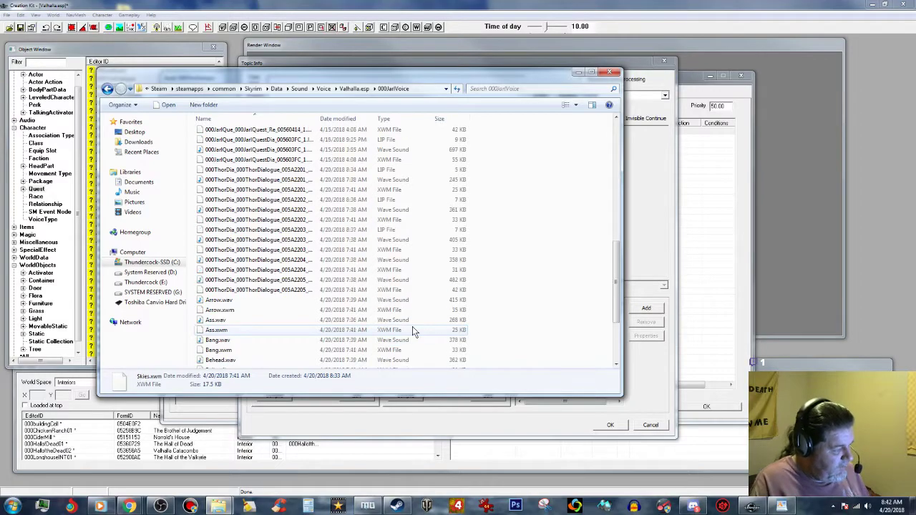
pyautogui.scroll(-3, 412, 329)
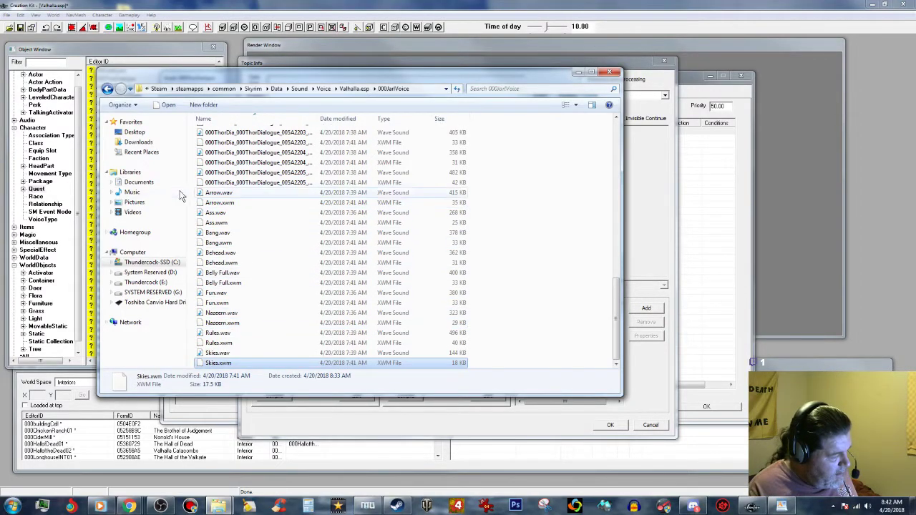
pyautogui.click(212, 213)
pyautogui.click(212, 213)
pyautogui.rightClick(211, 213)
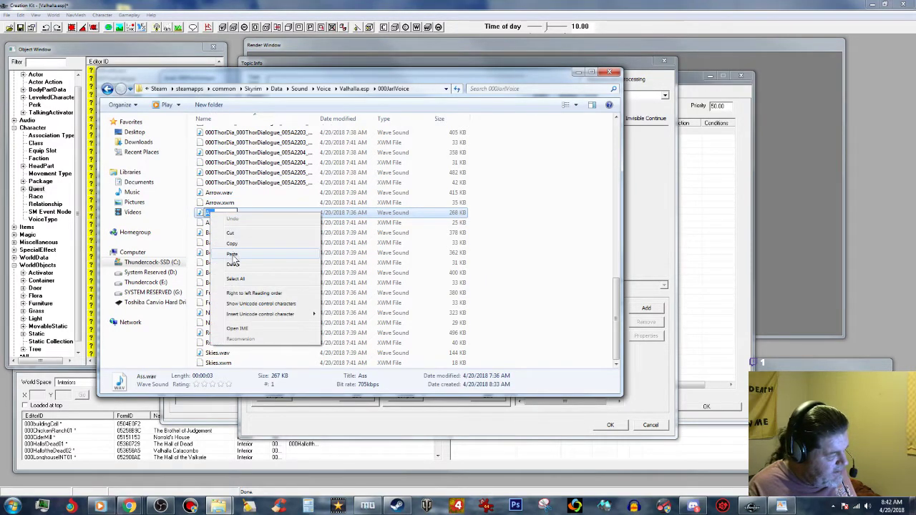
pyautogui.click(232, 255)
# Rename Ass.xwm with the same copied voice filename, 000ThorDia_000ThorDialogue_005A2207_1, and minimize the folder window.
pyautogui.click(212, 224)
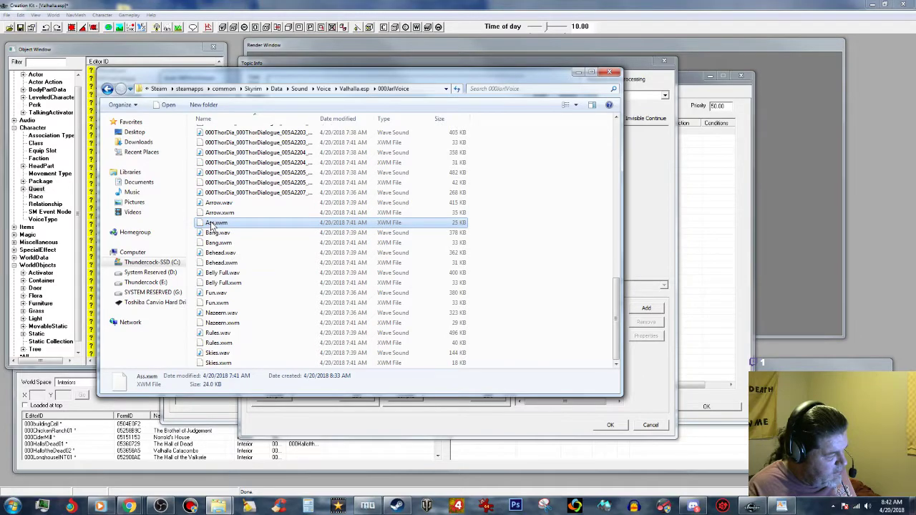
pyautogui.click(212, 224)
pyautogui.rightClick(223, 223)
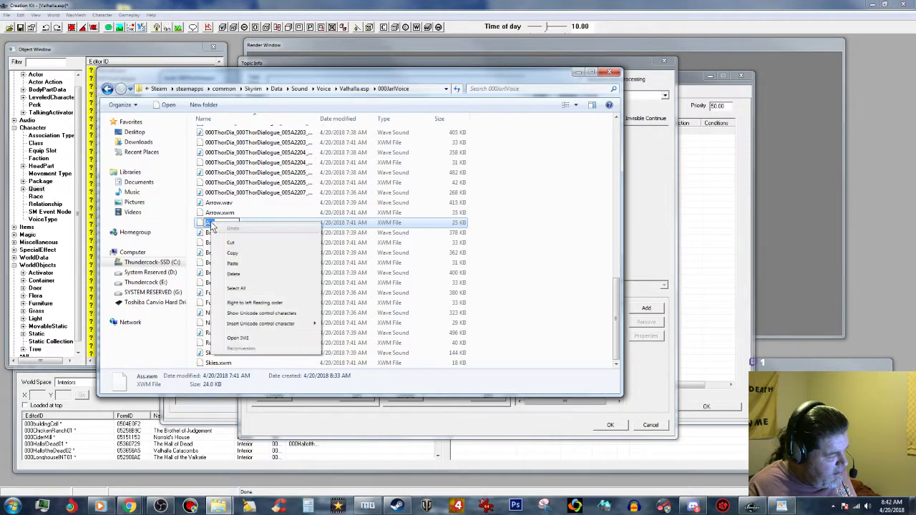
pyautogui.click(232, 265)
pyautogui.click(496, 311)
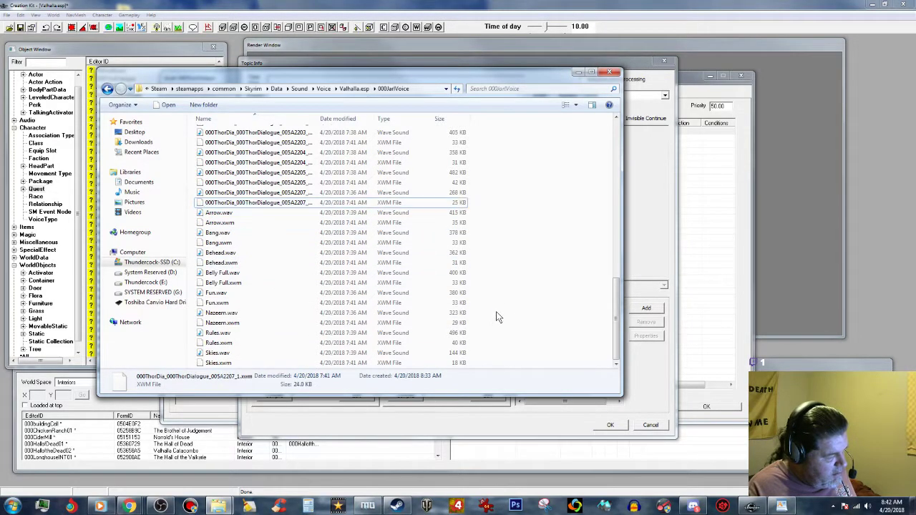
pyautogui.click(580, 72)
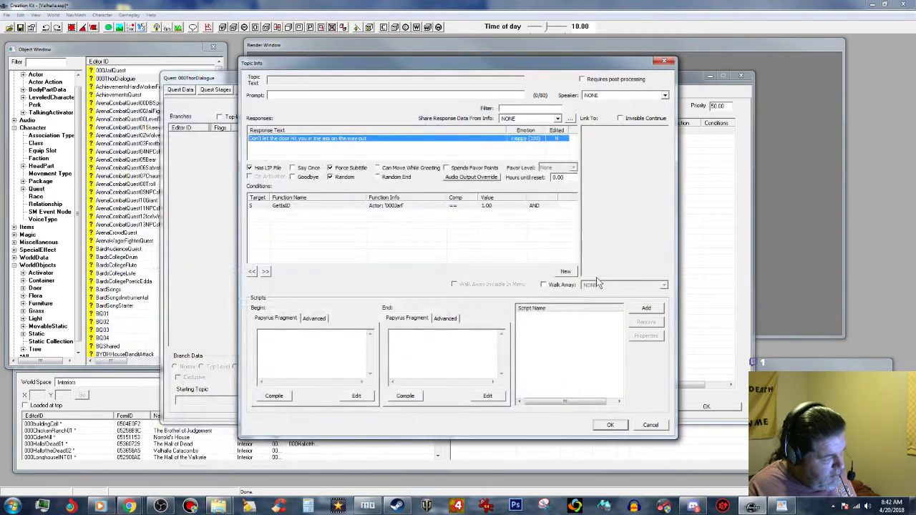
# Generate the lip file from WAV for the "Don't let the door hit you" response, and confirm the response and its info.
pyautogui.doubleClick(362, 139)
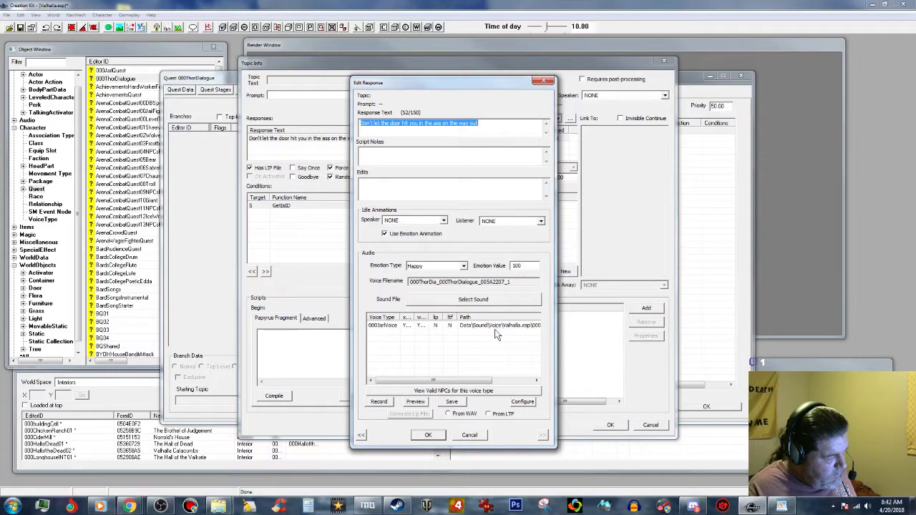
pyautogui.moveTo(486, 380); pyautogui.dragTo(521, 383)
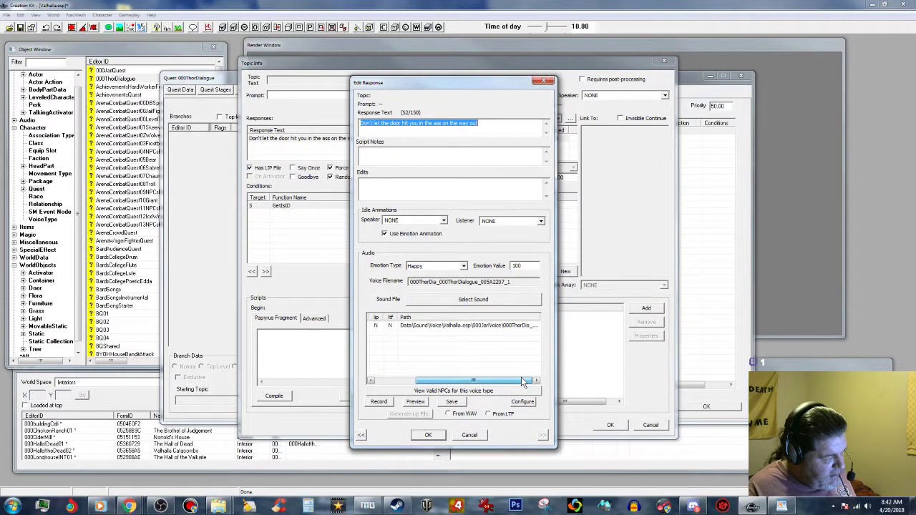
pyautogui.moveTo(521, 377); pyautogui.dragTo(462, 381)
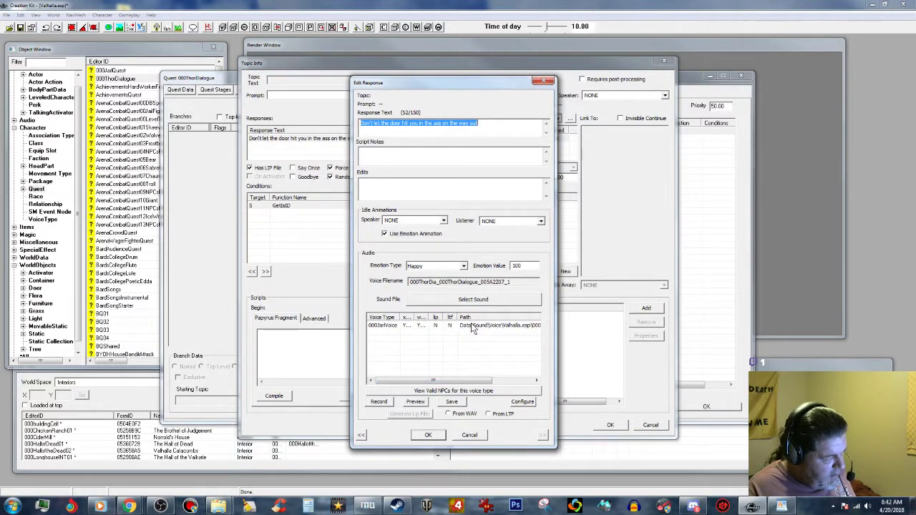
pyautogui.click(471, 326)
pyautogui.click(448, 414)
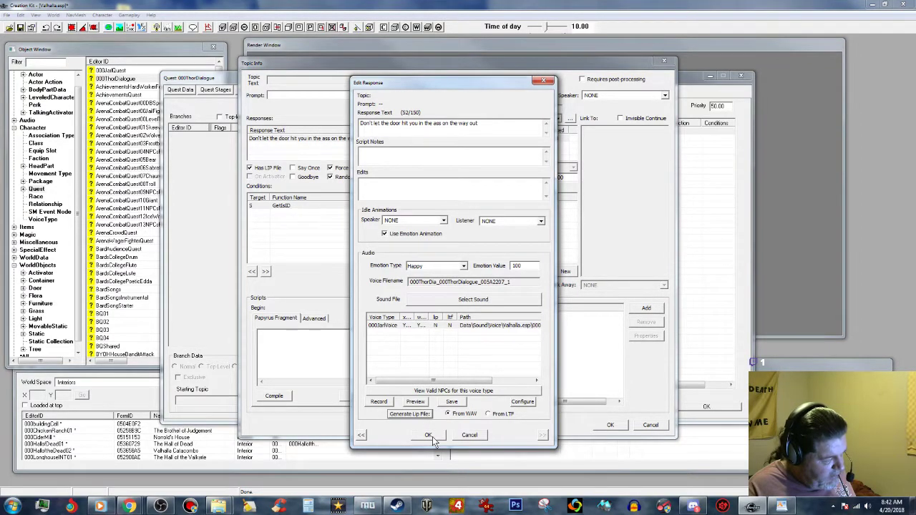
pyautogui.click(428, 435)
pyautogui.click(610, 426)
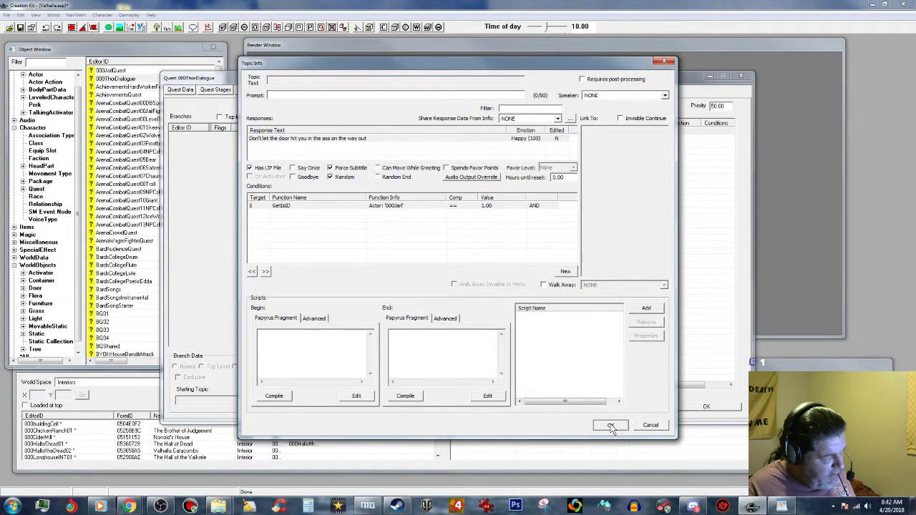
# In the Hello topic, generate the lip file from WAV for the "There are no emotional safe spaces in my hold" response and confirm it.
pyautogui.click(315, 142)
pyautogui.doubleClick(415, 157)
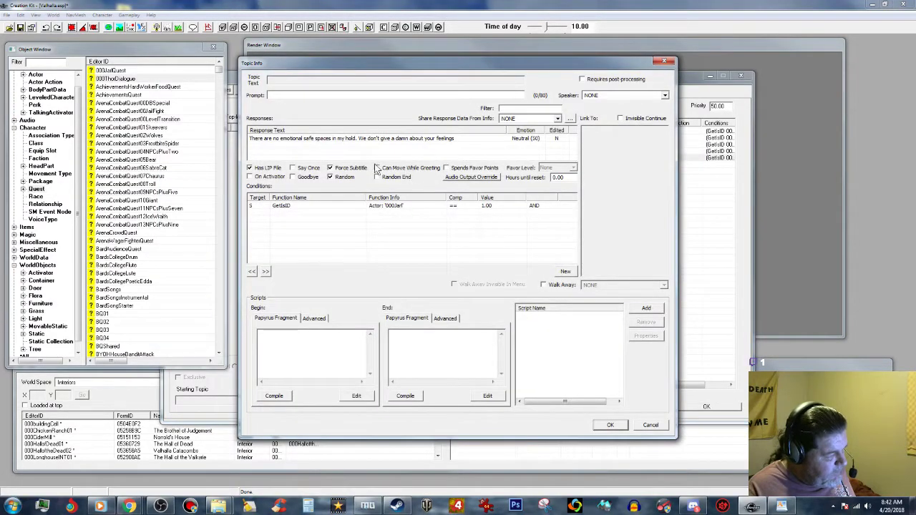
pyautogui.doubleClick(379, 138)
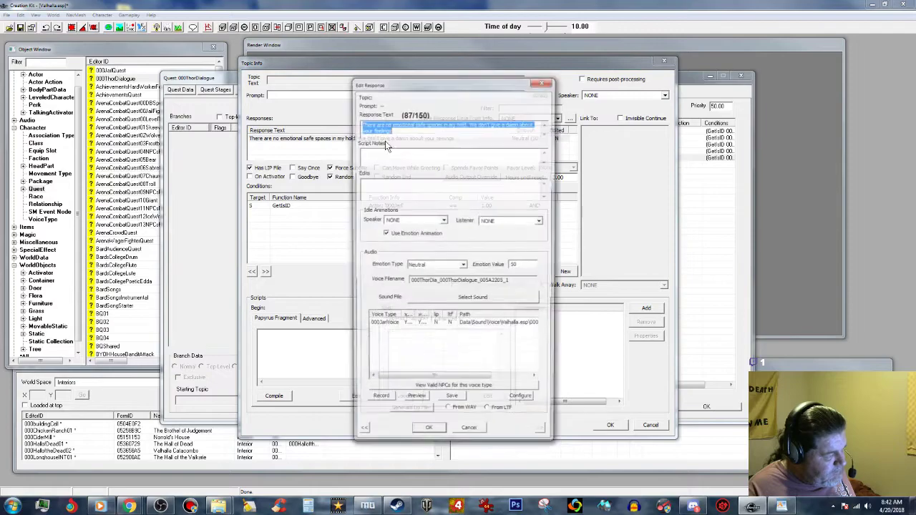
pyautogui.click(481, 326)
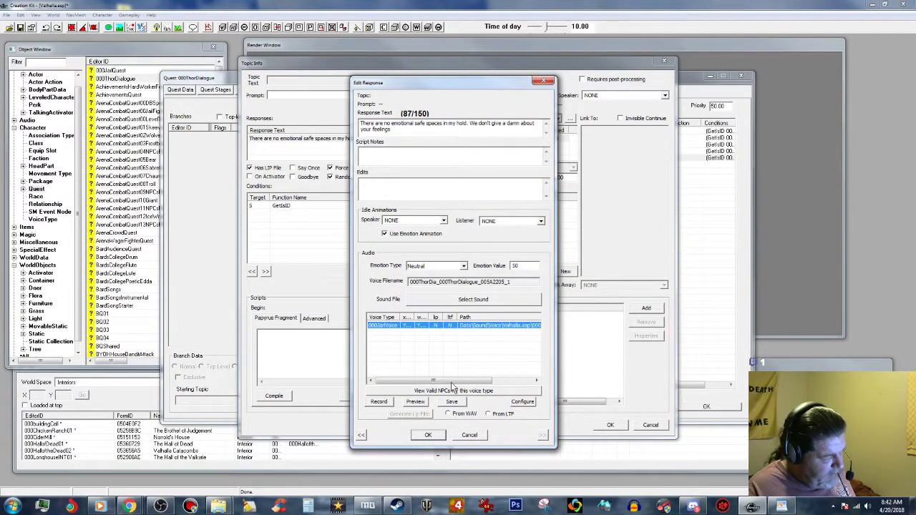
pyautogui.click(448, 415)
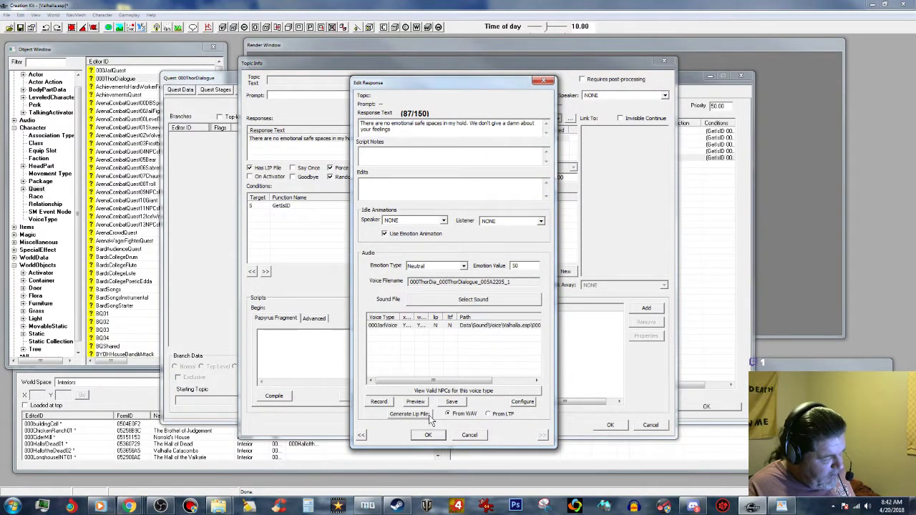
pyautogui.click(438, 435)
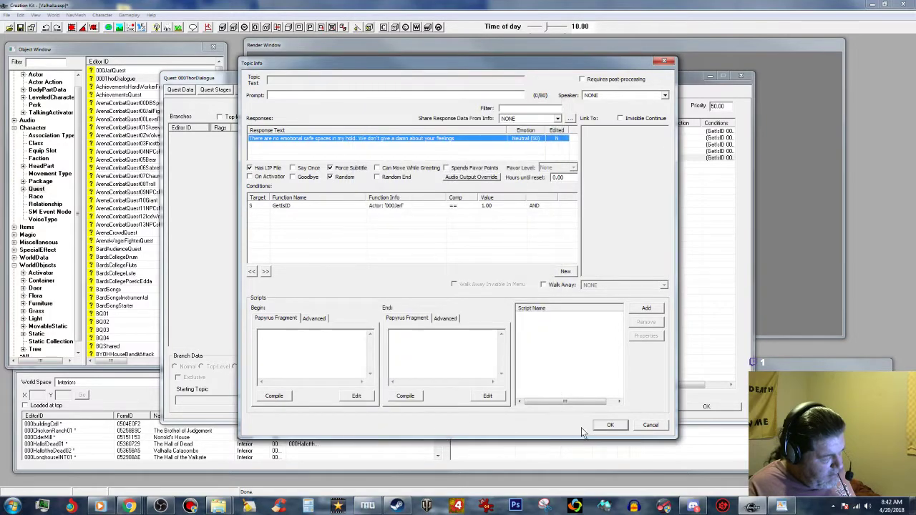
pyautogui.click(606, 426)
# Generate the lip file from WAV for the Hello response "So many wenches... so little time" and confirm it.
pyautogui.doubleClick(438, 152)
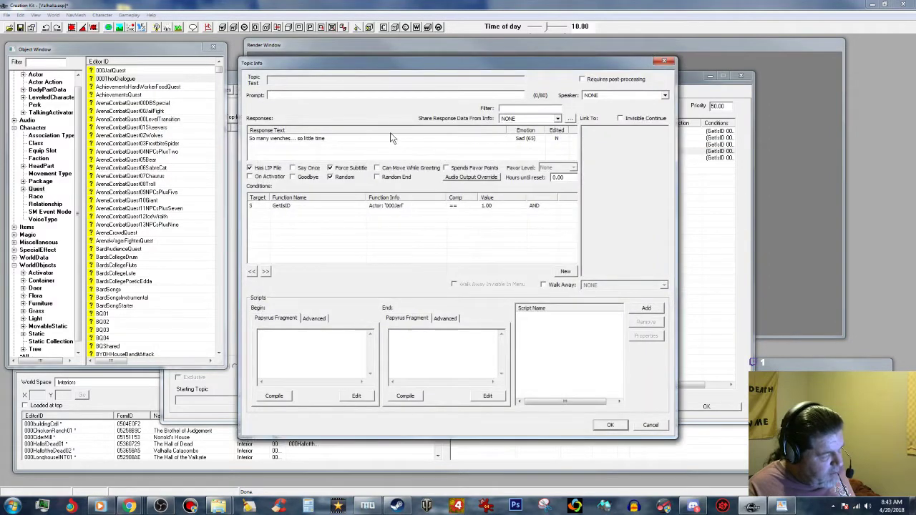
pyautogui.doubleClick(292, 138)
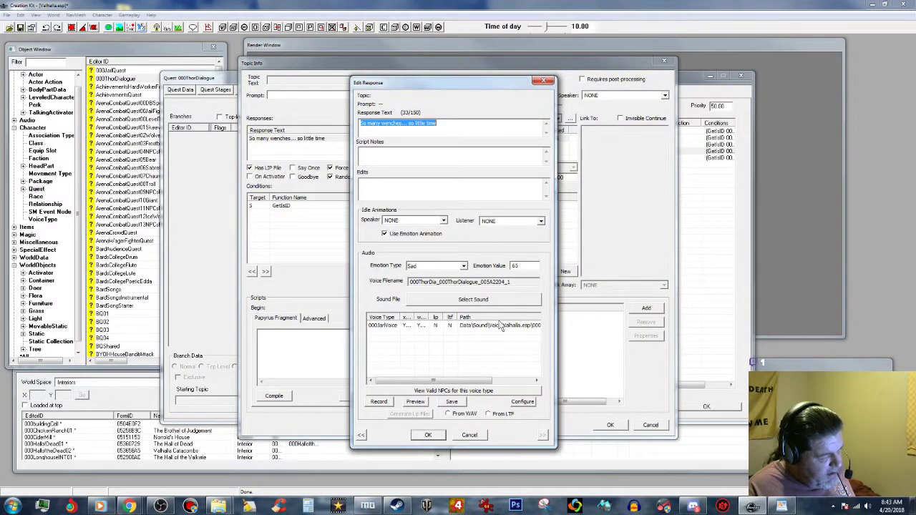
pyautogui.click(499, 324)
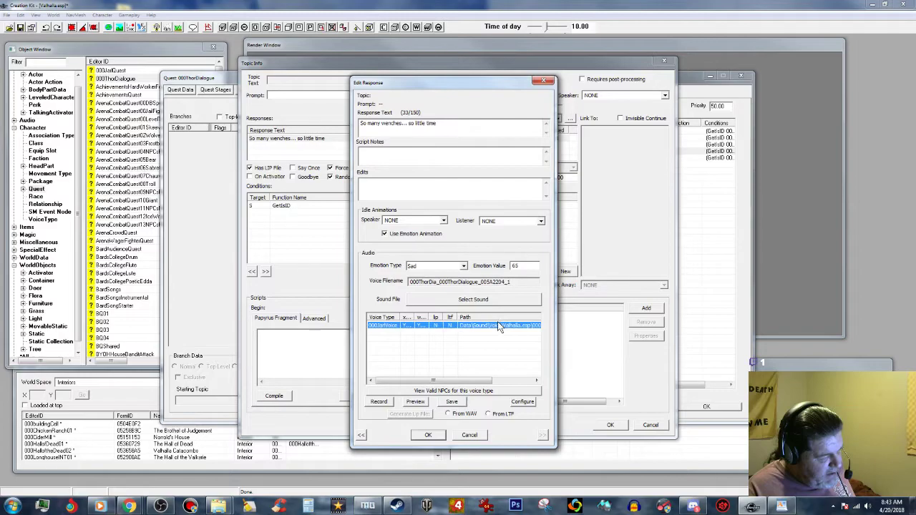
pyautogui.click(448, 415)
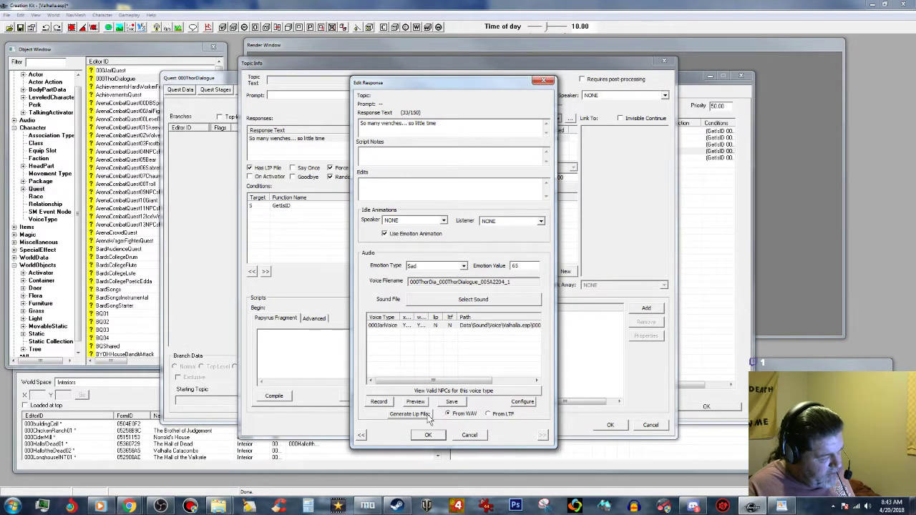
pyautogui.click(428, 435)
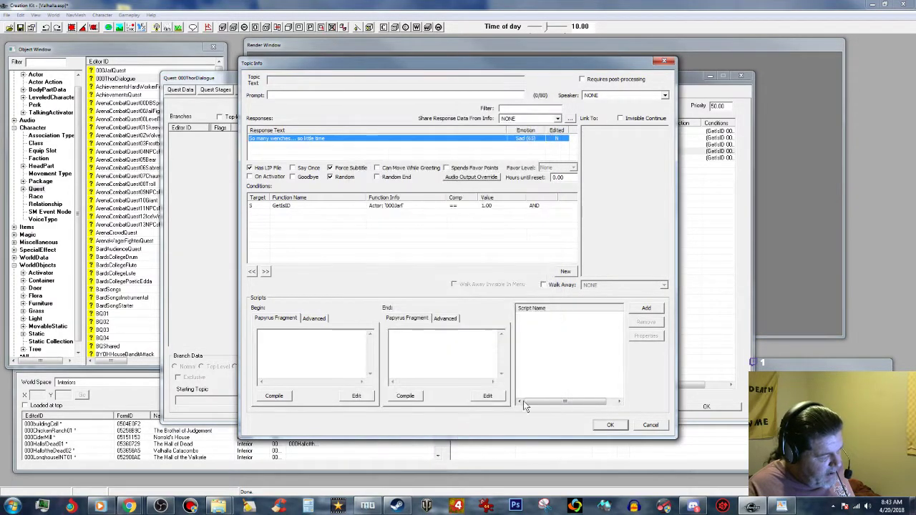
pyautogui.click(607, 423)
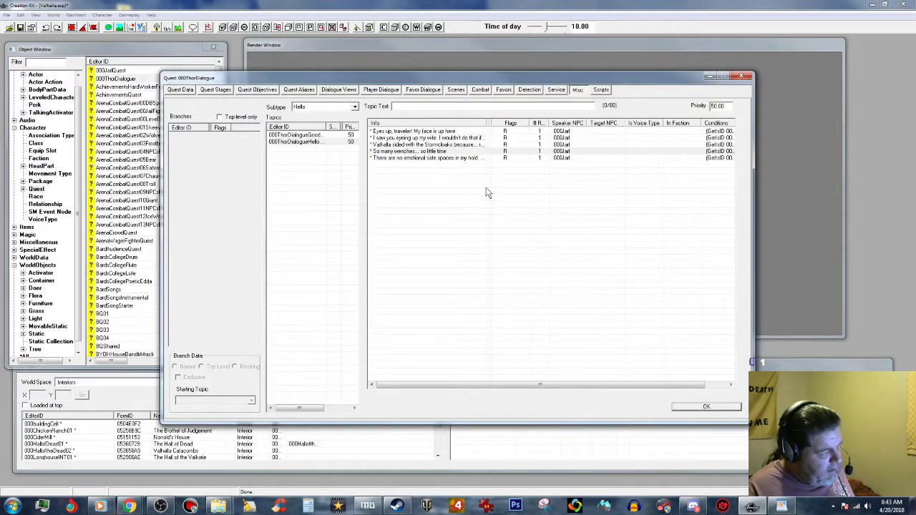
# Check whether the Hello response "Valhalla sided with the Stormcloaks because... reasons" already has a lip file.
pyautogui.doubleClick(441, 143)
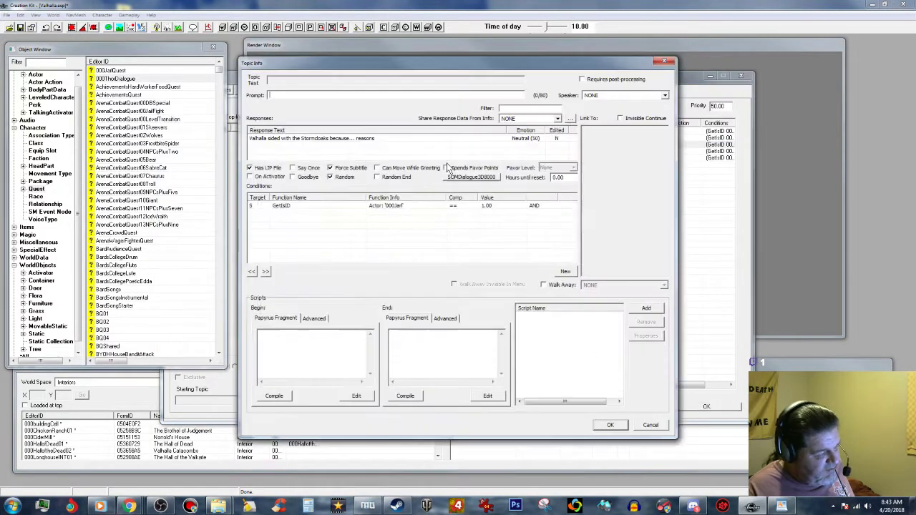
pyautogui.doubleClick(356, 137)
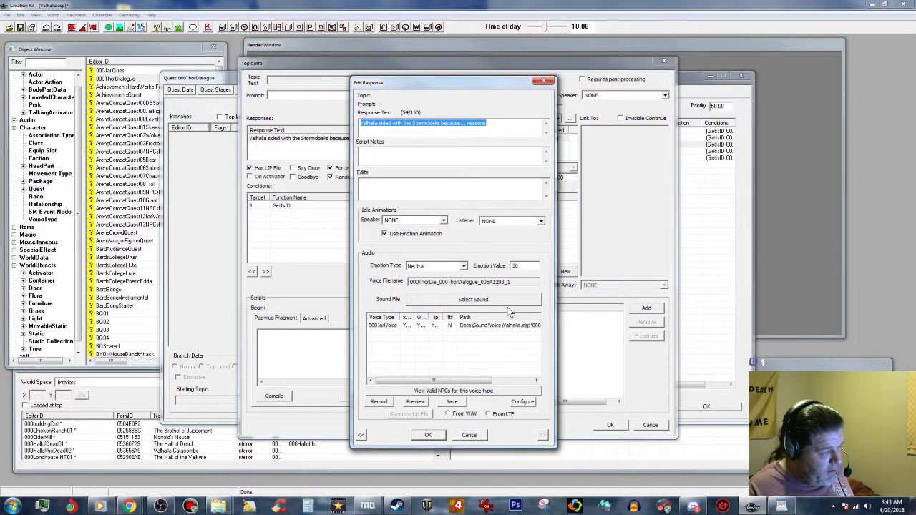
pyautogui.click(428, 435)
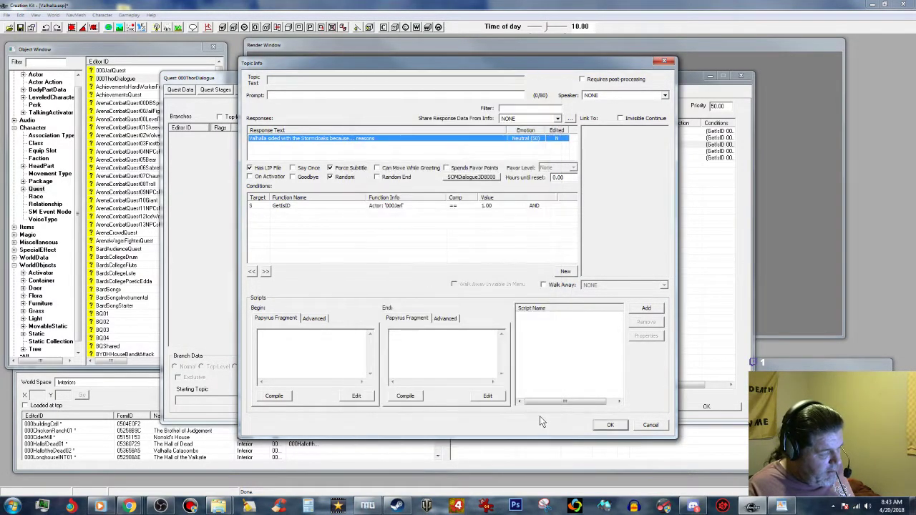
pyautogui.click(608, 425)
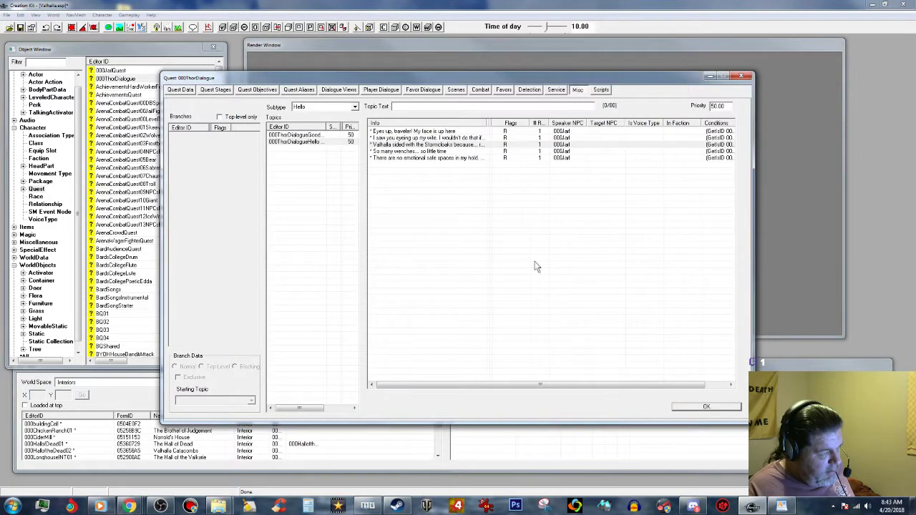
# Start a new info with a blank response in Thor's Goodbye topic.
pyautogui.click(306, 135)
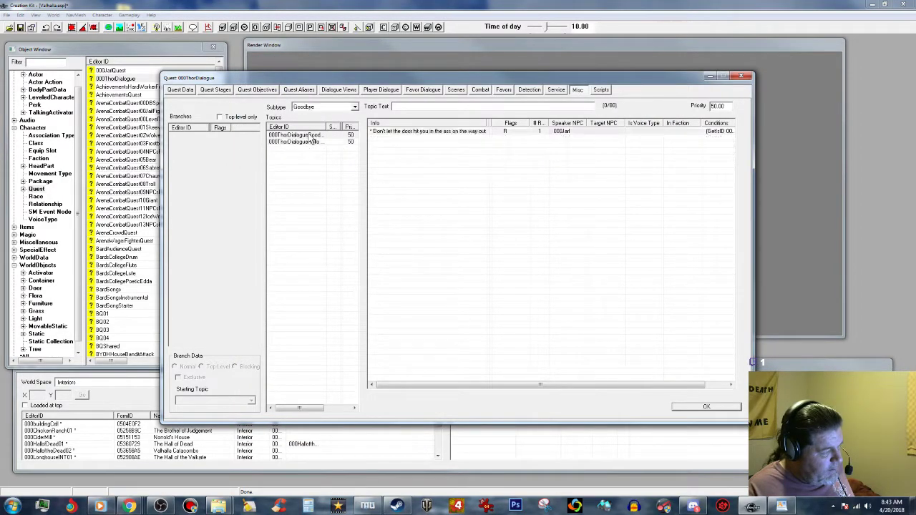
pyautogui.rightClick(412, 150)
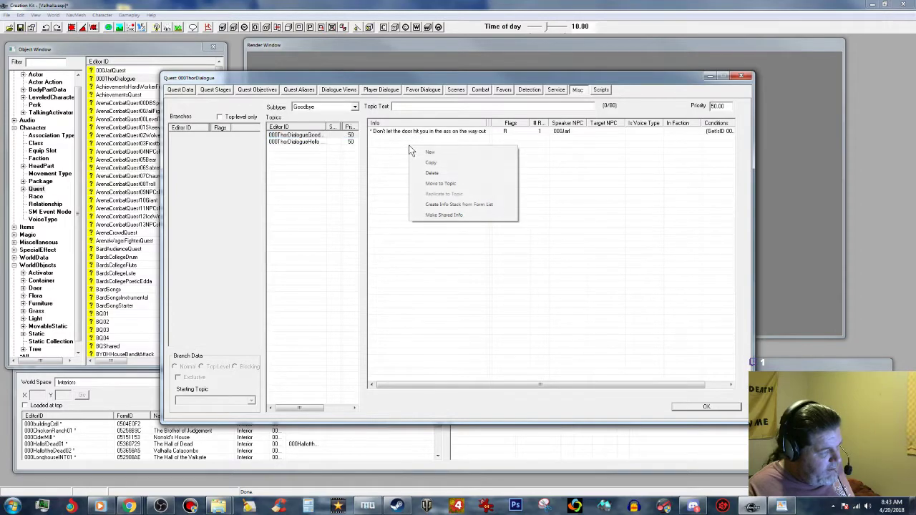
pyautogui.click(400, 147)
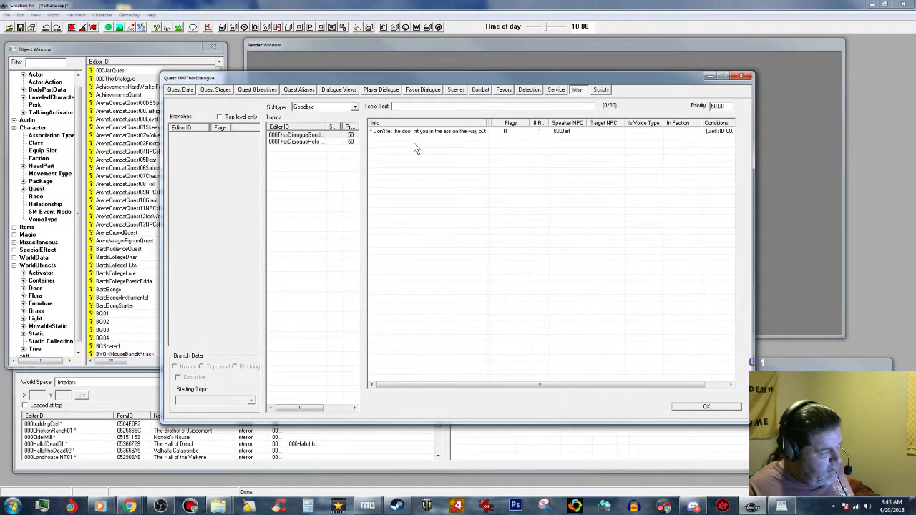
pyautogui.rightClick(414, 143)
pyautogui.click(443, 149)
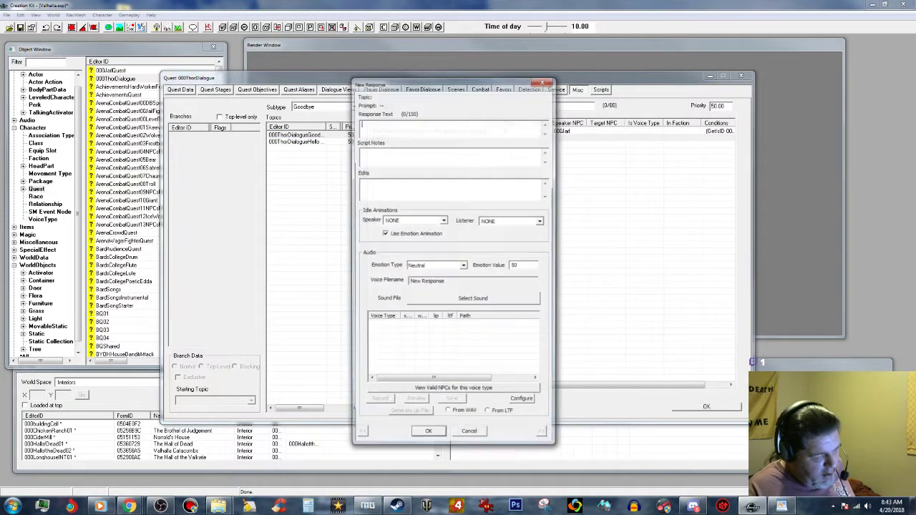
# Copy "It's been real..It's been fun but it hasn't been real fun" from the WordPad script and paste it as the response text.
pyautogui.click(787, 506)
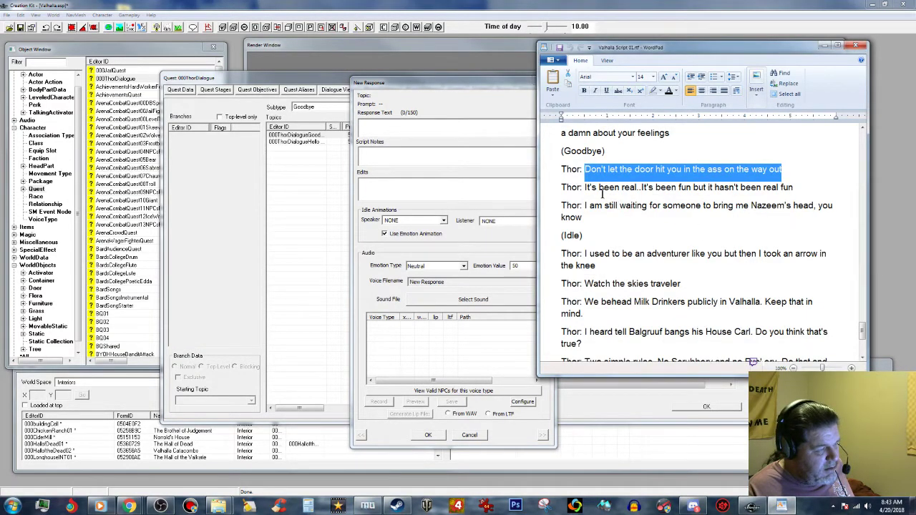
pyautogui.moveTo(586, 187); pyautogui.dragTo(793, 188)
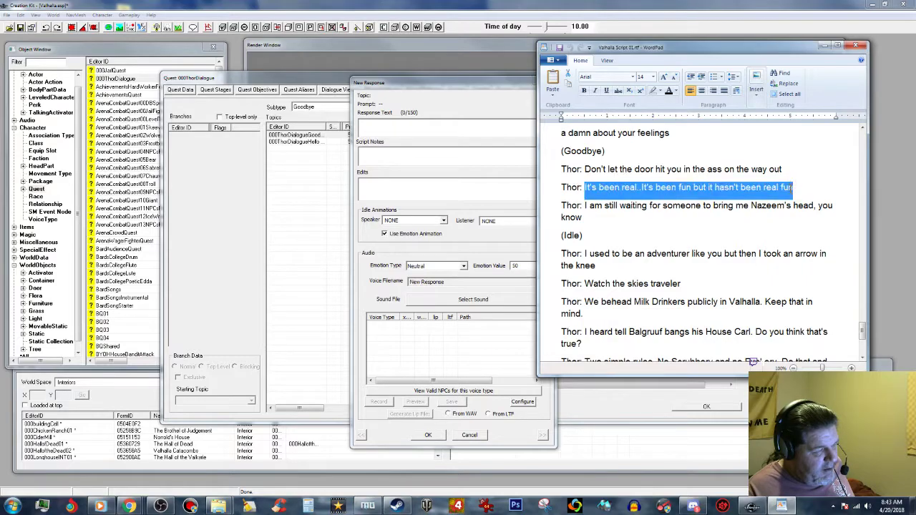
pyautogui.rightClick(791, 191)
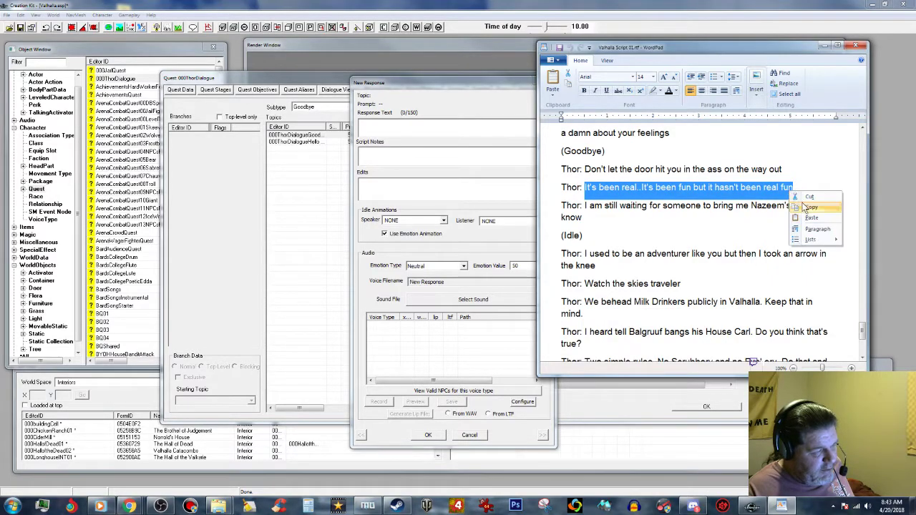
pyautogui.click(810, 208)
pyautogui.click(433, 125)
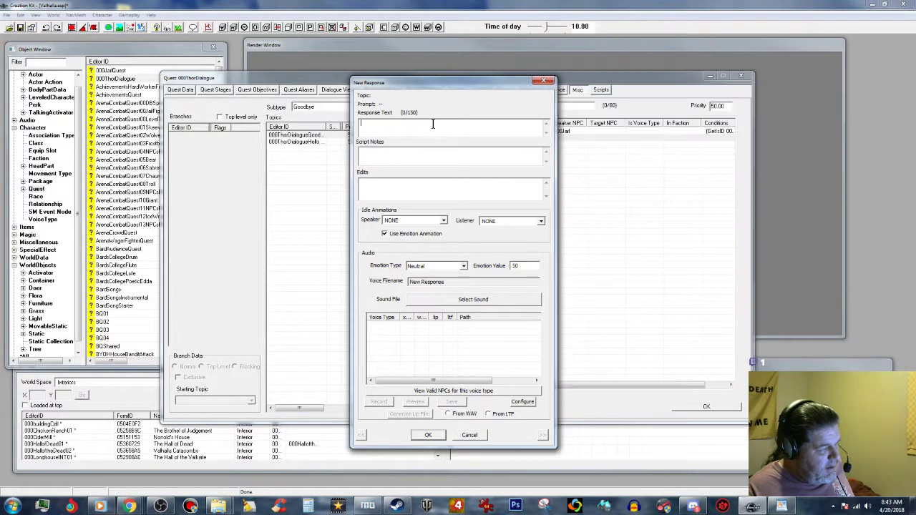
pyautogui.rightClick(431, 122)
pyautogui.click(457, 166)
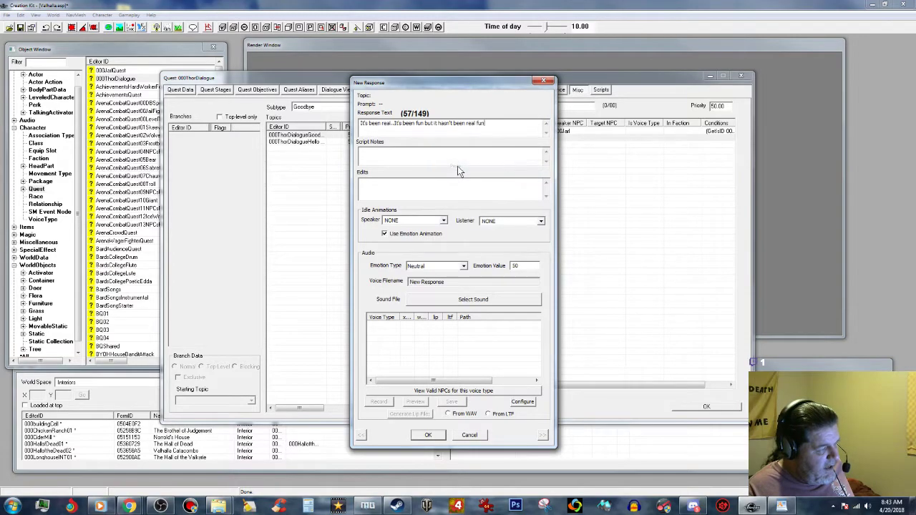
# Set the new response's emotion type to Happy with an emotion value of 100 and confirm the response.
pyautogui.click(463, 266)
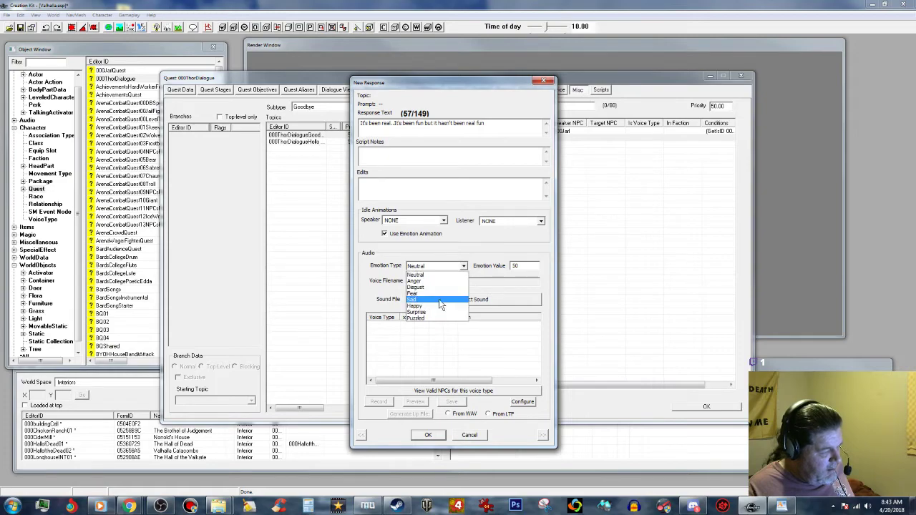
pyautogui.click(441, 311)
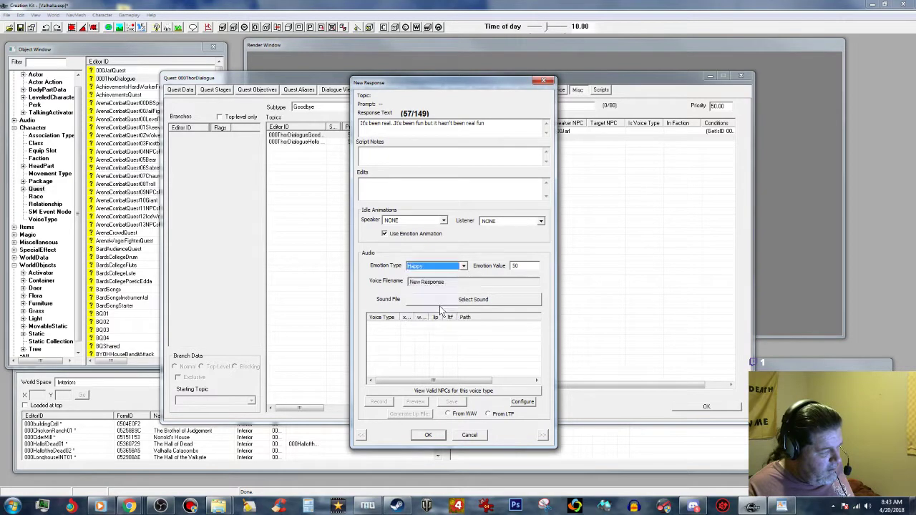
pyautogui.doubleClick(522, 265)
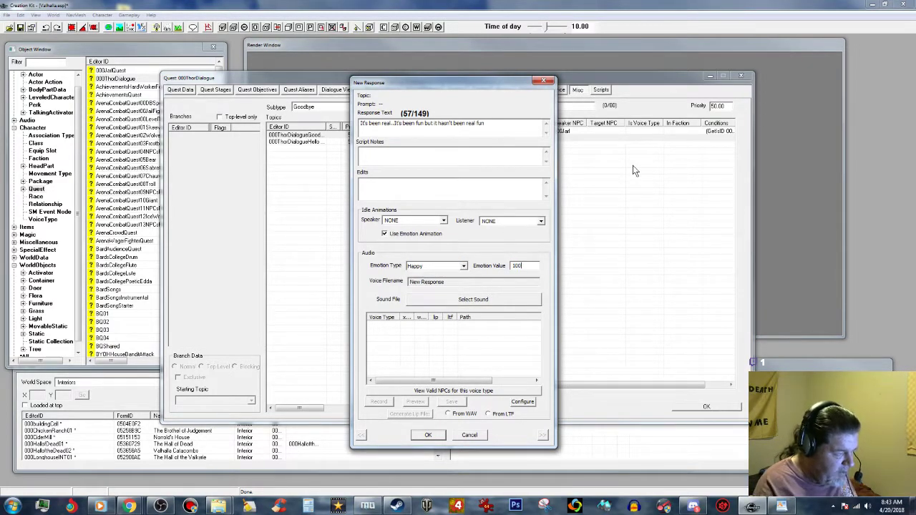
pyautogui.click(435, 434)
# Paste the copied GetIsID 000Jarl condition into the info and enable Force Subtitle and Random.
pyautogui.rightClick(460, 221)
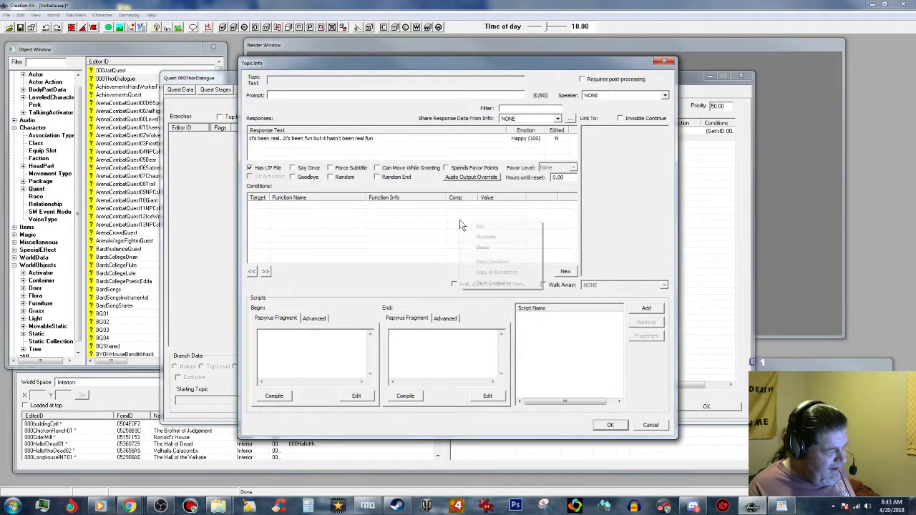
pyautogui.click(488, 283)
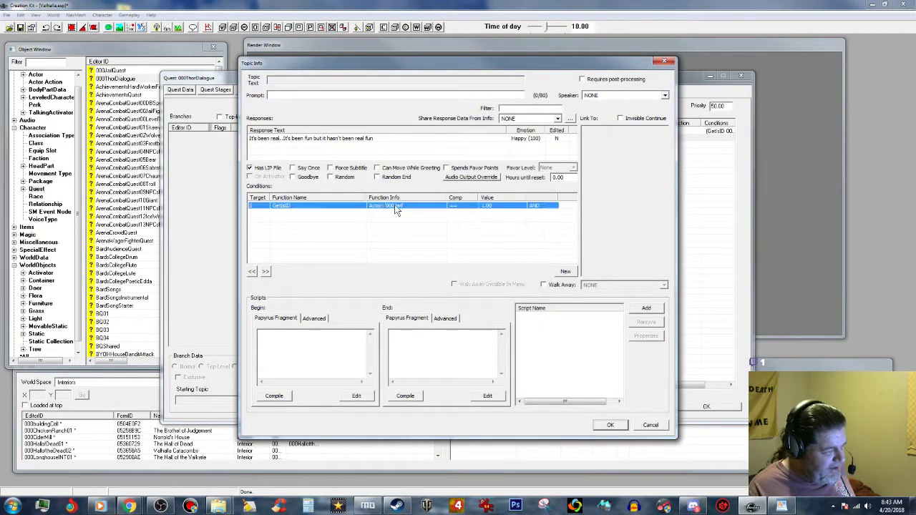
pyautogui.click(330, 168)
pyautogui.click(330, 177)
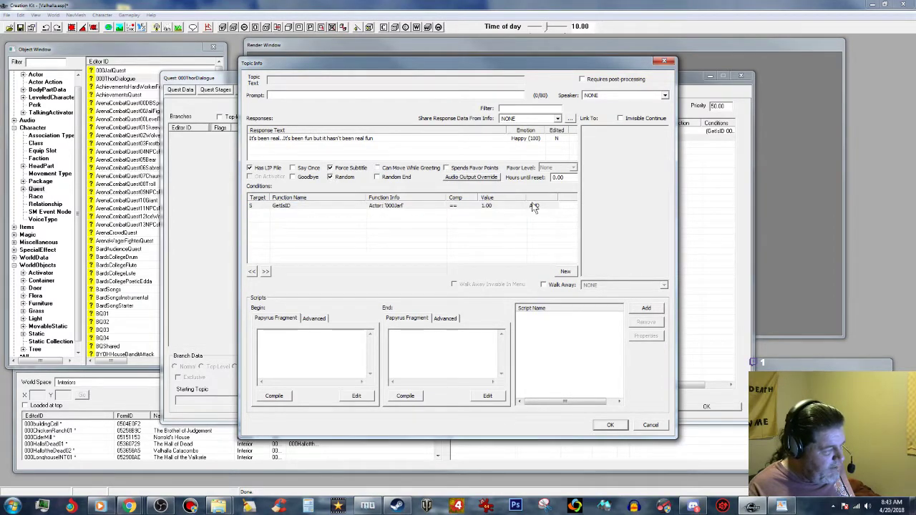
# Set the info's audio output override to SOMDialogue3D8000 and confirm the info.
pyautogui.click(488, 177)
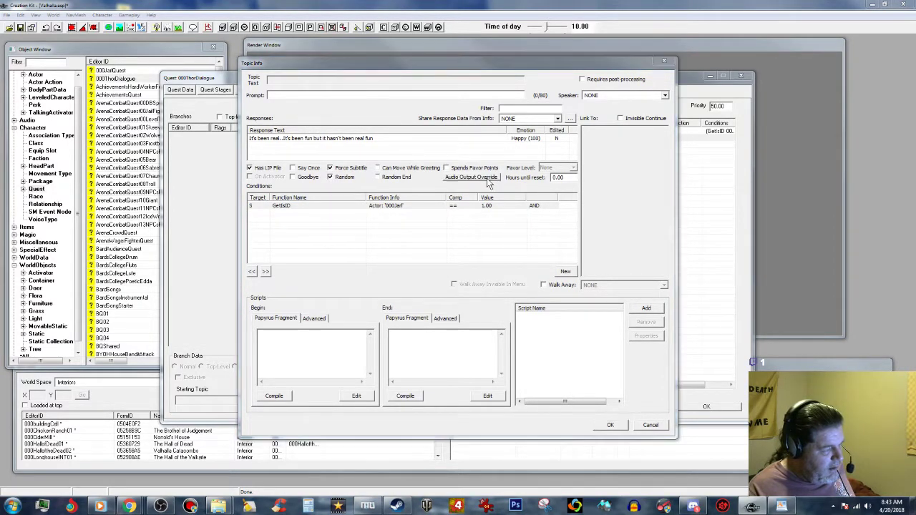
pyautogui.click(293, 188)
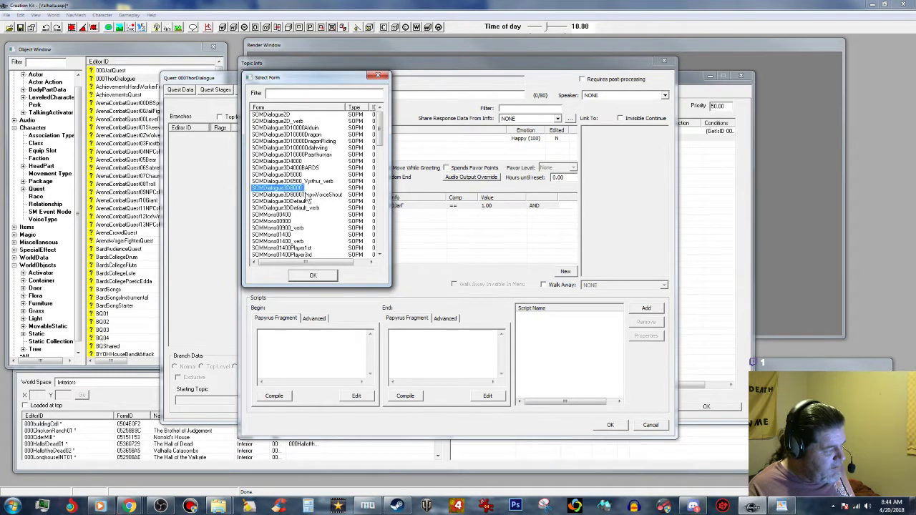
pyautogui.click(313, 275)
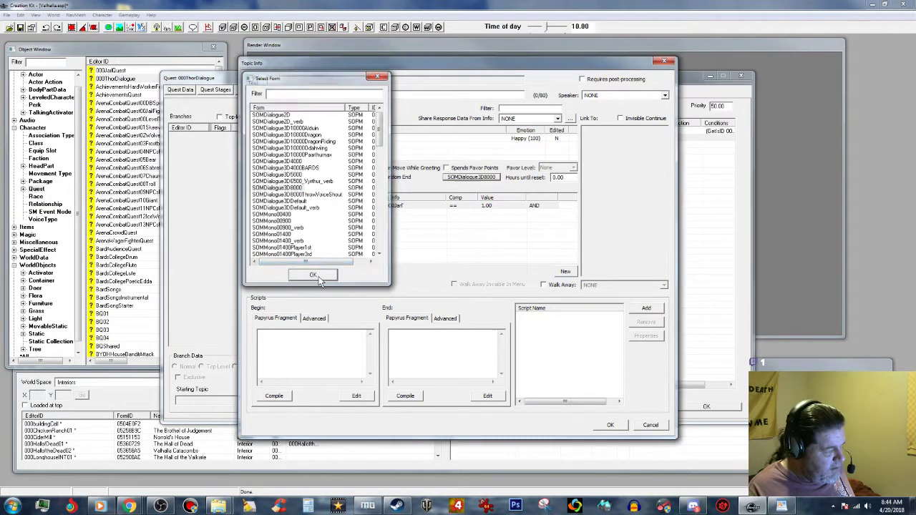
pyautogui.click(612, 426)
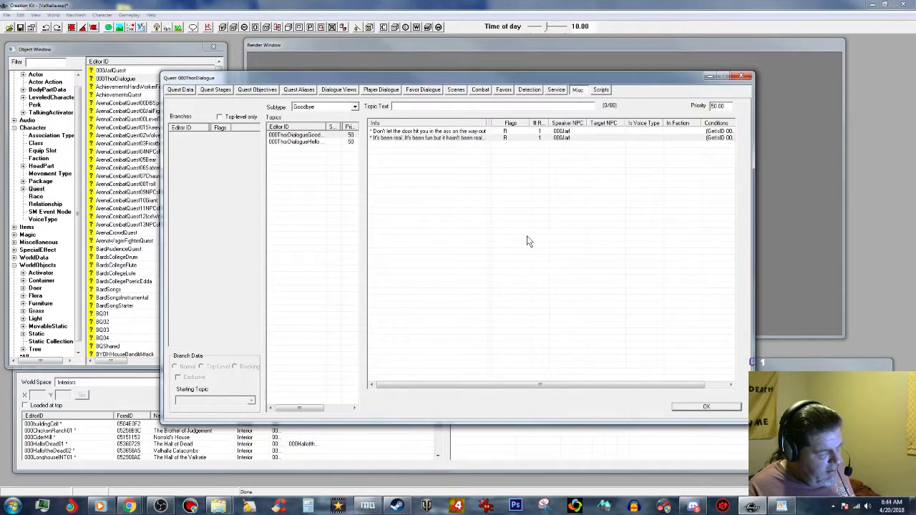
# Reopen the "It's been real" response, copy its voice filename, and close the response.
pyautogui.doubleClick(427, 138)
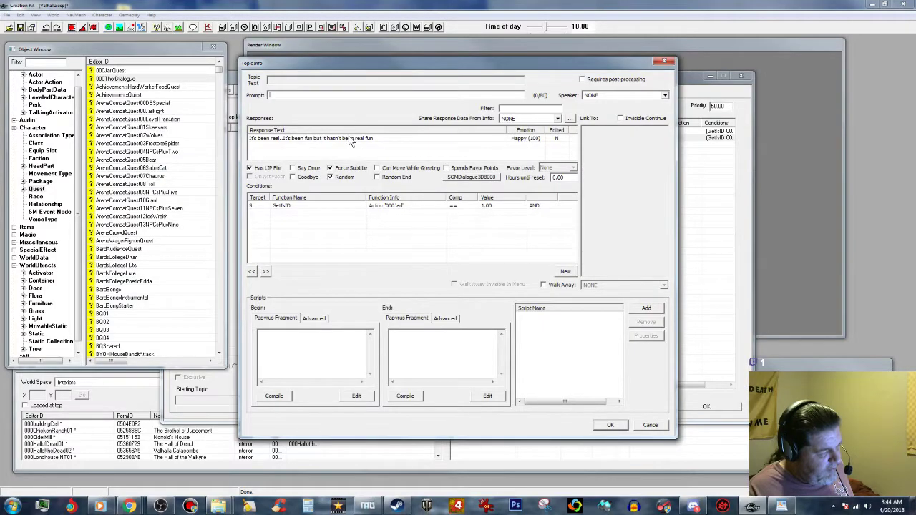
pyautogui.doubleClick(349, 138)
pyautogui.click(502, 325)
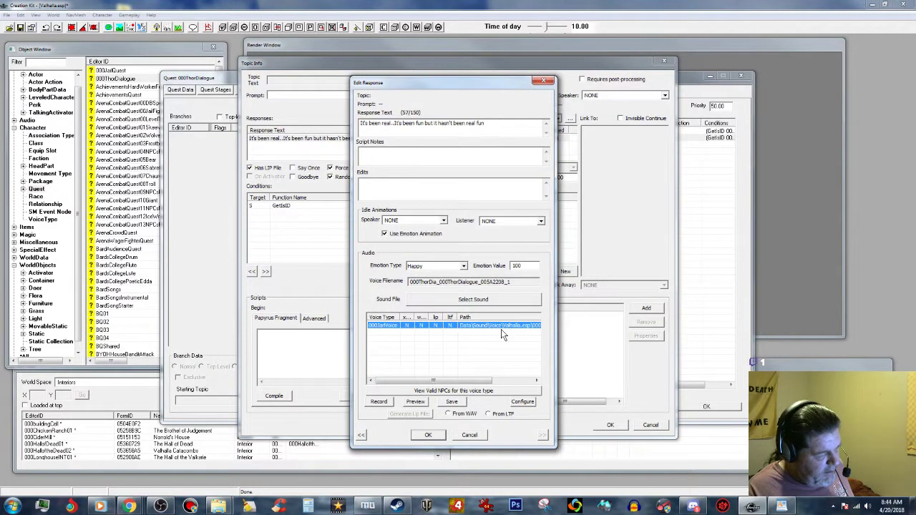
pyautogui.moveTo(513, 282); pyautogui.dragTo(391, 286)
pyautogui.rightClick(466, 281)
pyautogui.click(488, 313)
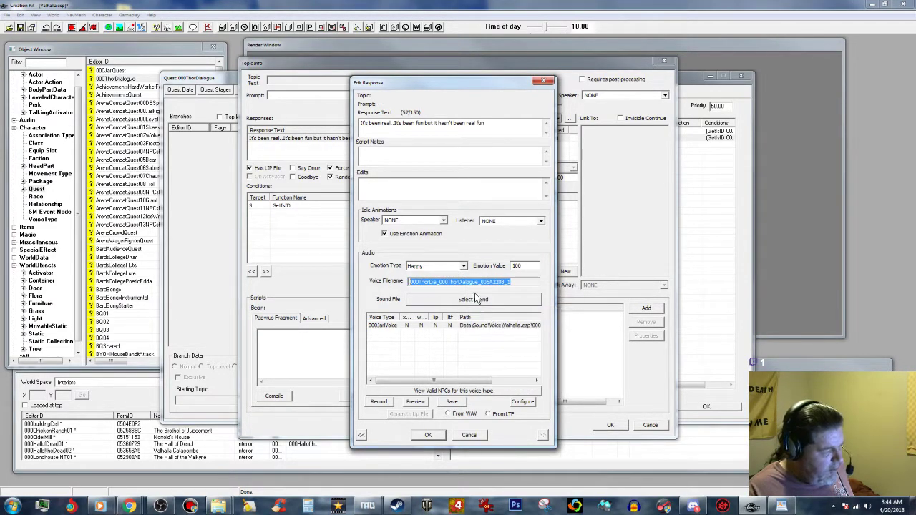
pyautogui.click(428, 435)
# In Explorer's 000JarlVoice folder, rename Fun.wav to the copied voice filename 000ThorDia_000ThorDialogue_005A2208_1.
pyautogui.click(218, 506)
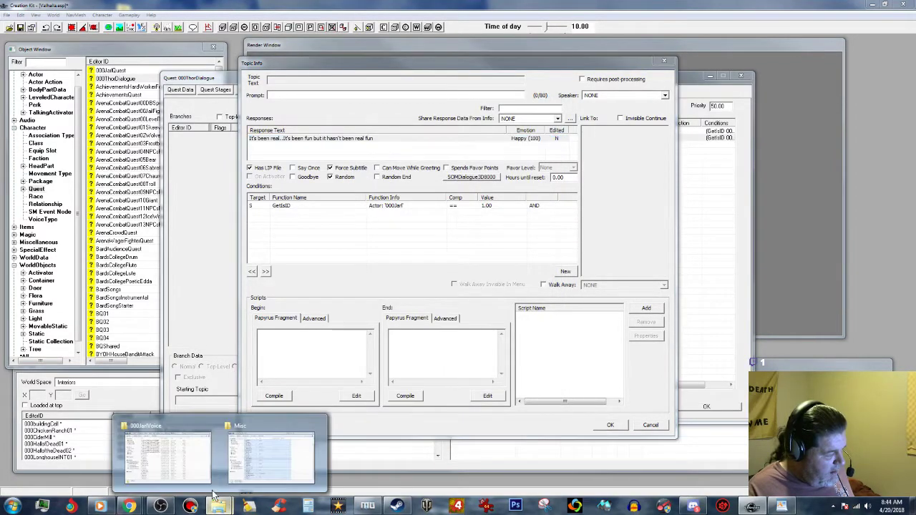
pyautogui.click(178, 469)
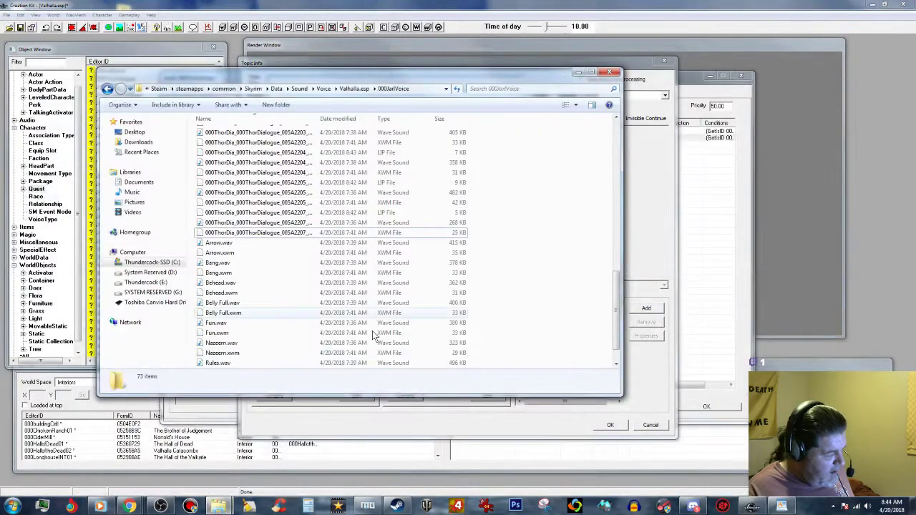
pyautogui.click(209, 325)
pyautogui.click(210, 325)
pyautogui.rightClick(209, 326)
pyautogui.click(231, 366)
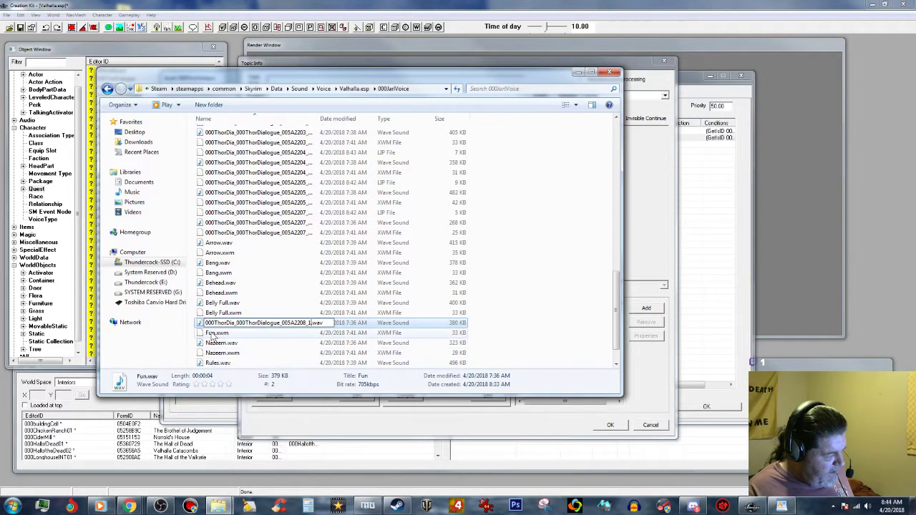
# Rename Fun.xwm to 000ThorDia_000ThorDialogue_005A2208_1.xwm and minimize the folder window.
pyautogui.click(214, 333)
pyautogui.click(214, 333)
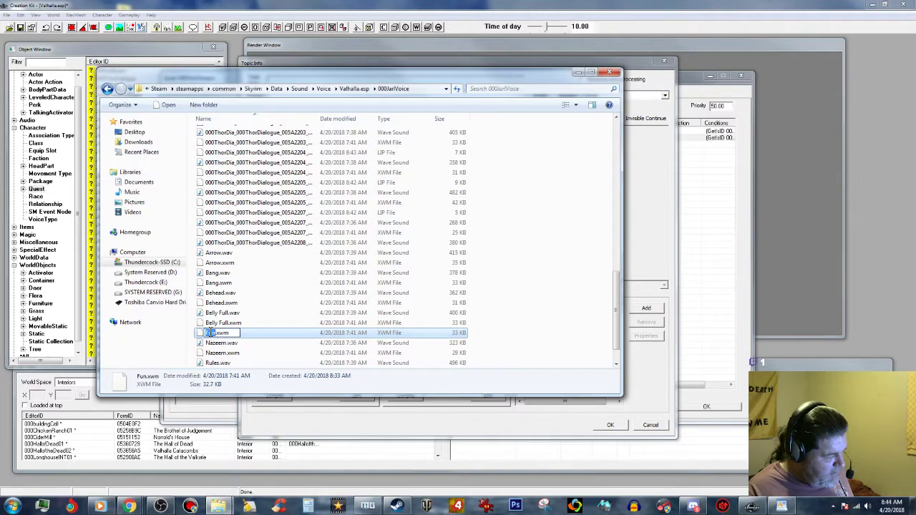
pyautogui.rightClick(215, 334)
pyautogui.click(239, 373)
pyautogui.click(266, 344)
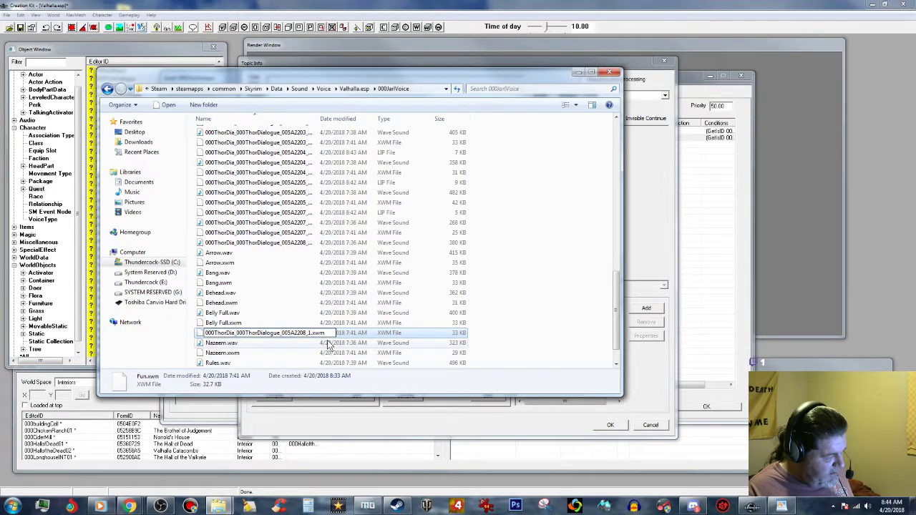
pyautogui.click(580, 73)
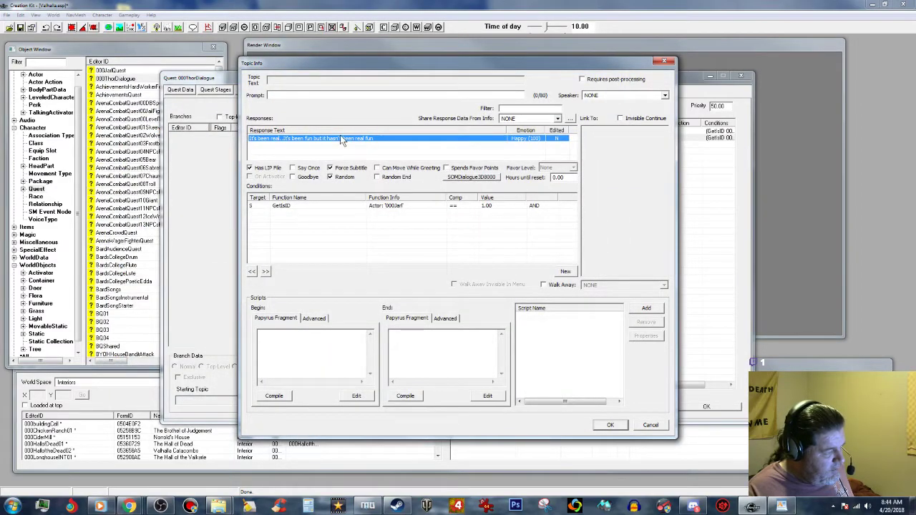
# Generate the lip file from WAV for the "It's been real" response, and confirm the response and its info.
pyautogui.doubleClick(339, 139)
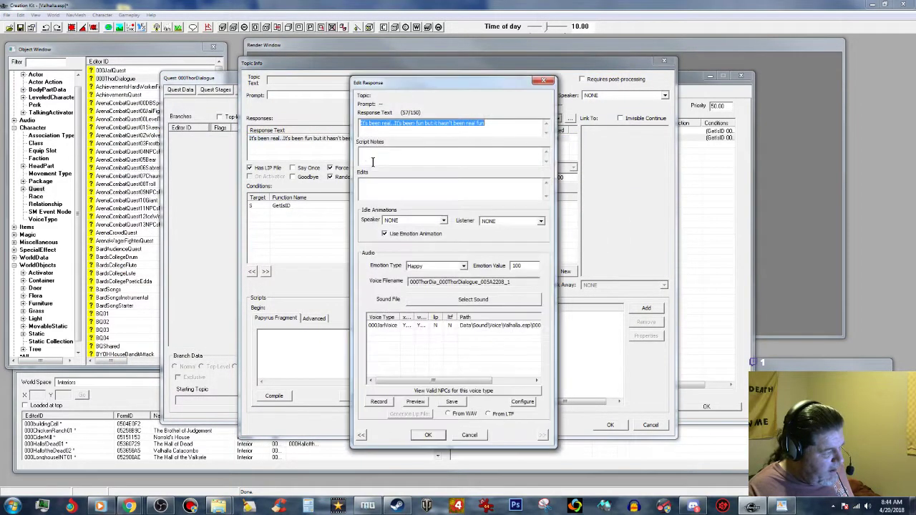
pyautogui.click(478, 326)
pyautogui.click(448, 403)
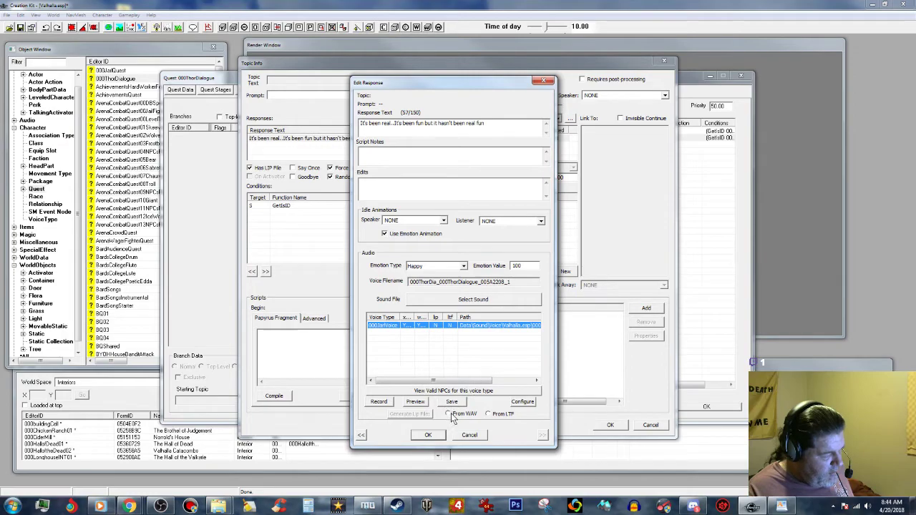
pyautogui.click(420, 417)
pyautogui.click(433, 438)
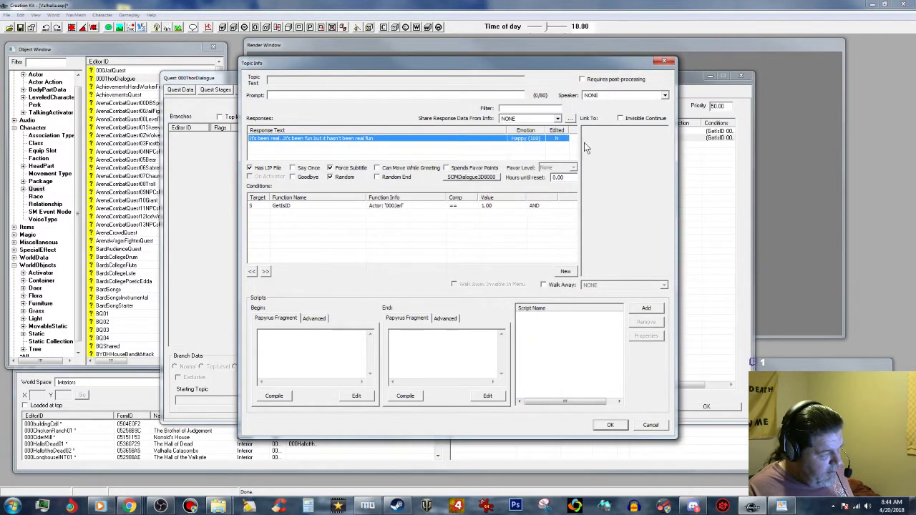
pyautogui.click(601, 426)
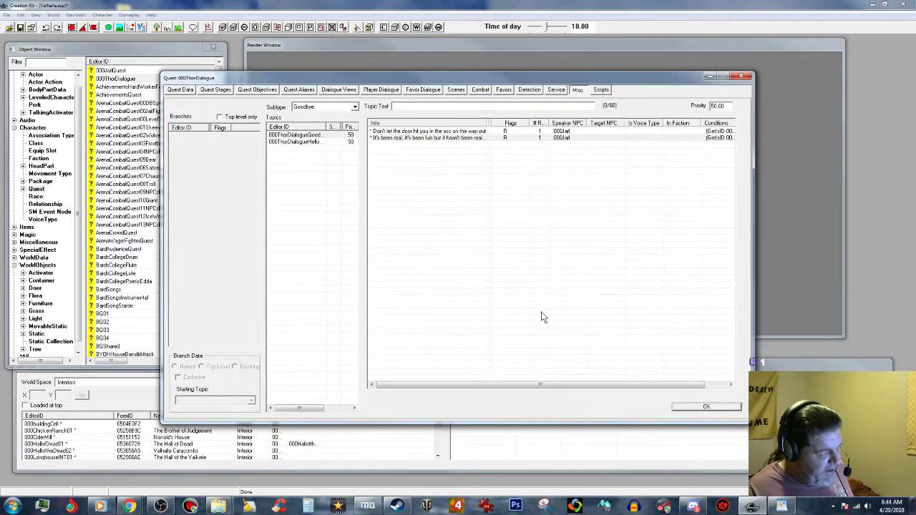
# Set the audio output override of the "Don't let the door hit you" info to SOMDialogue3D8000 and confirm it.
pyautogui.doubleClick(453, 131)
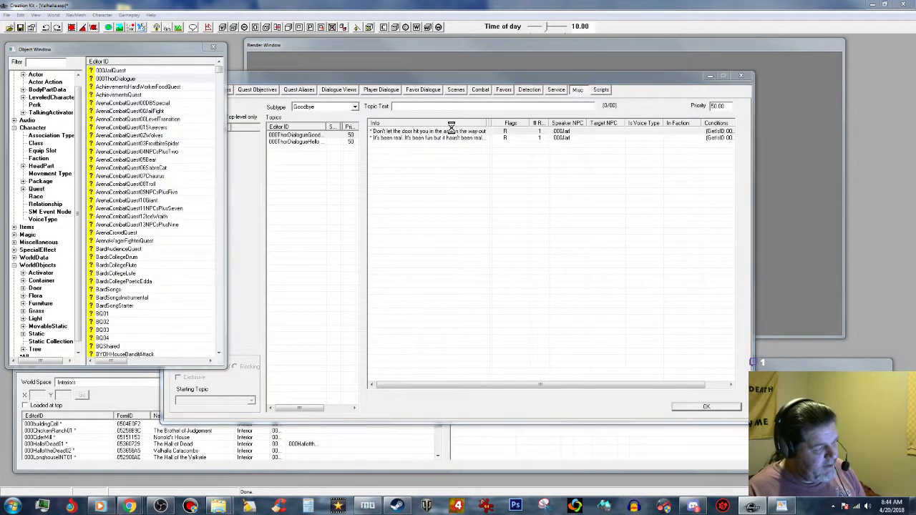
pyautogui.click(483, 178)
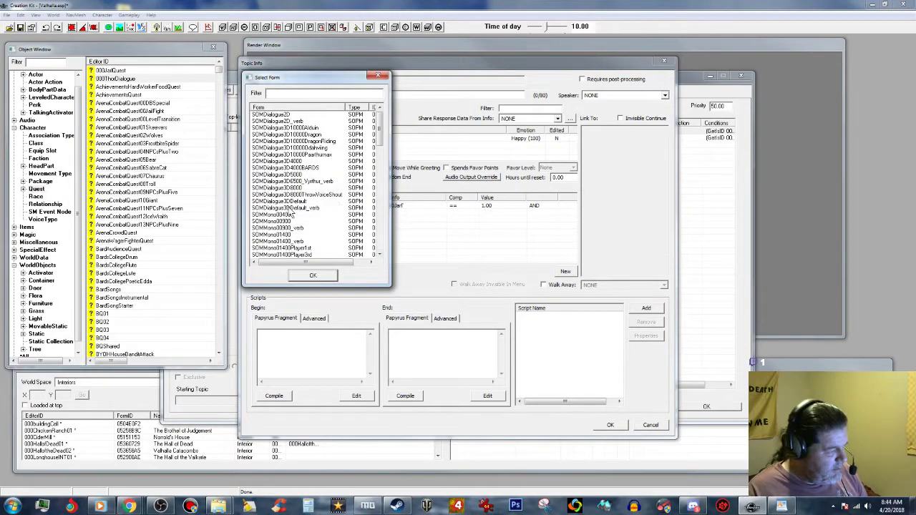
pyautogui.click(292, 188)
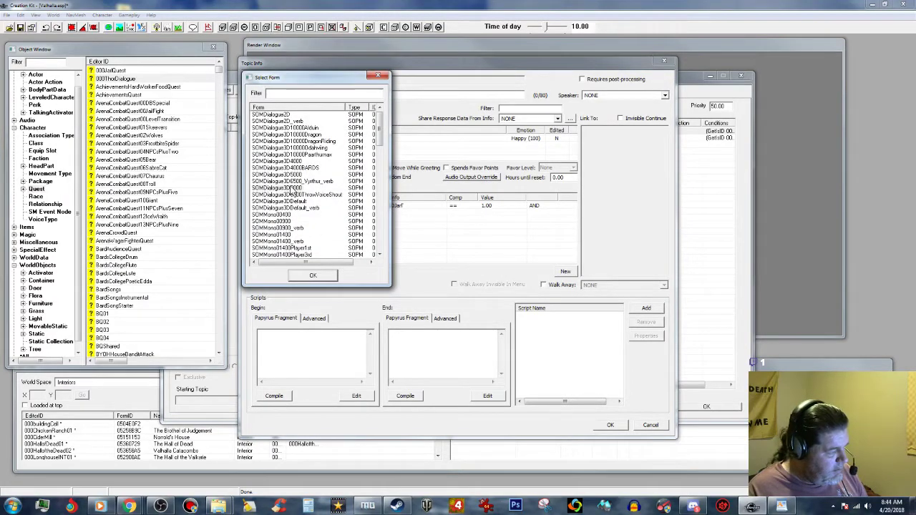
pyautogui.click(313, 275)
pyautogui.click(609, 424)
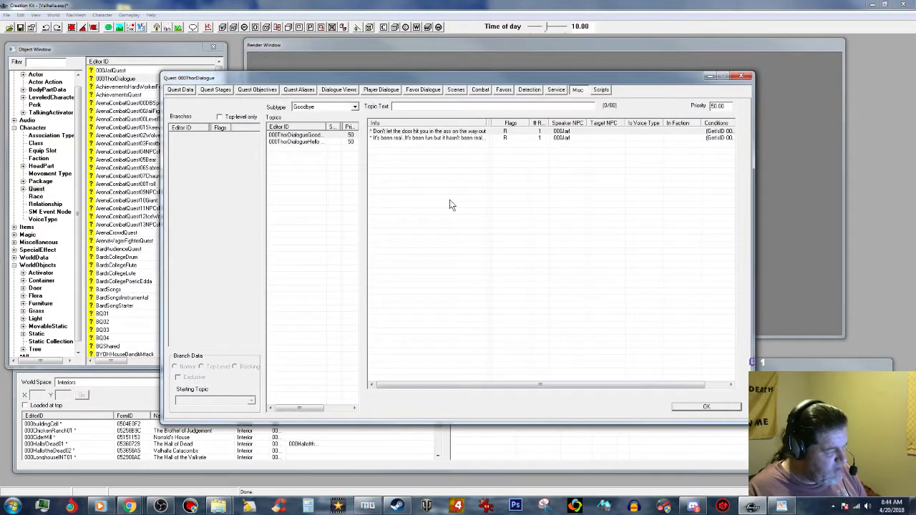
# Set the audio output override of the Hello topic's "There are no emotional safe spaces in my hold" response to SOMDialogue3D8000.
pyautogui.click(300, 141)
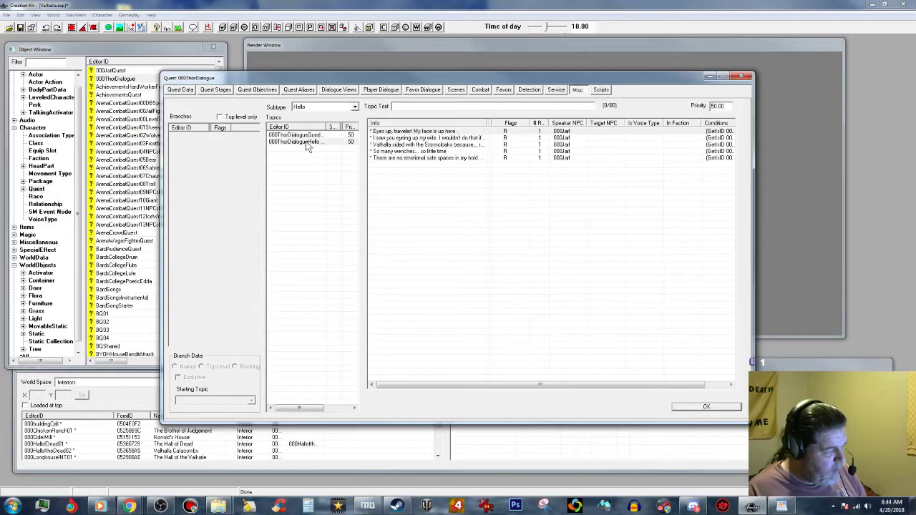
pyautogui.doubleClick(404, 158)
pyautogui.click(470, 177)
pyautogui.click(294, 188)
pyautogui.click(312, 276)
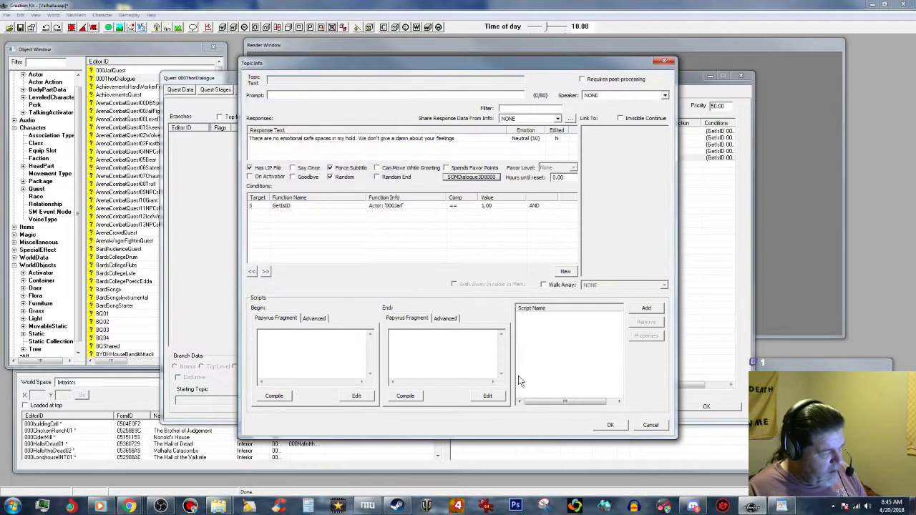
pyautogui.click(609, 426)
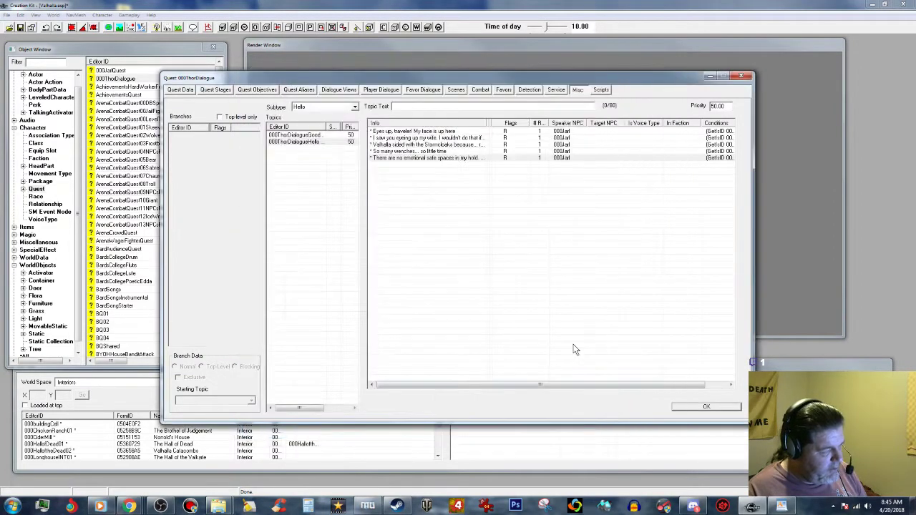
# Set the "So many wenches... so little time" response's audio output override to SOMDialogue3D8000 and check the "Valhalla sided with the Stormcloaks" response.
pyautogui.doubleClick(432, 151)
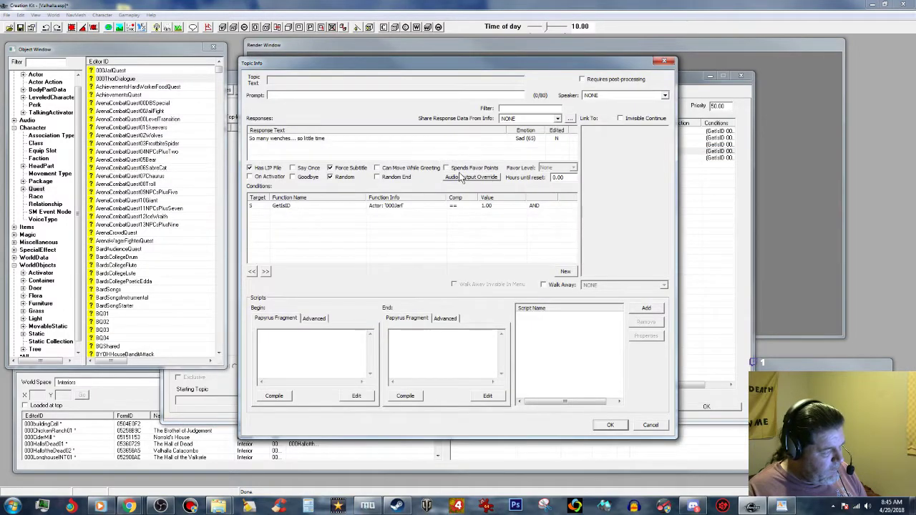
pyautogui.click(466, 177)
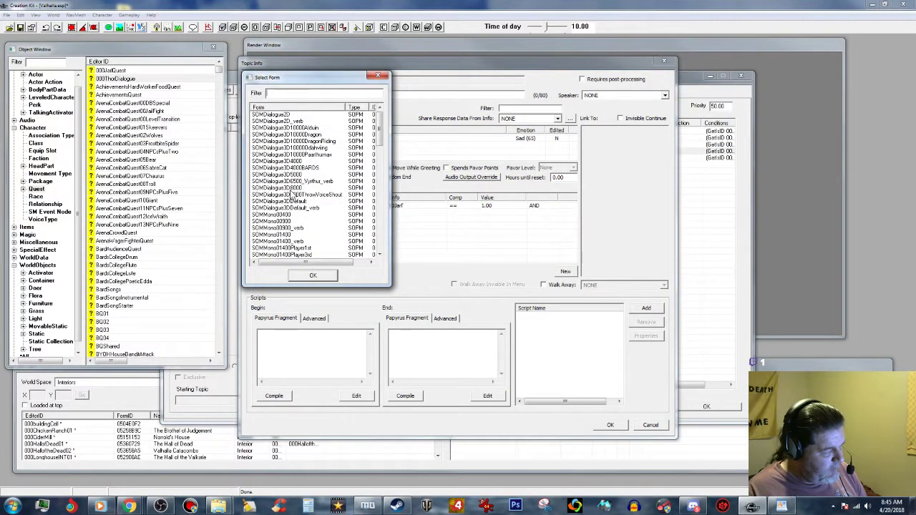
pyautogui.click(310, 276)
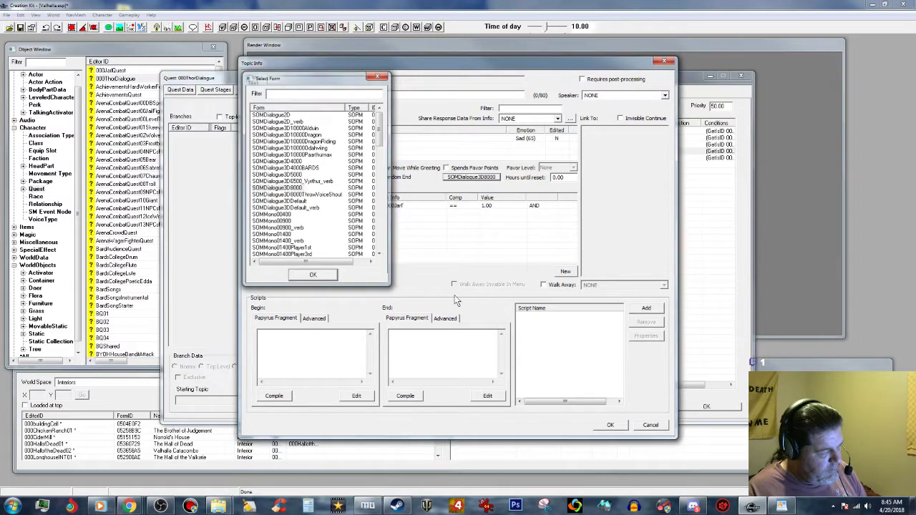
pyautogui.click(609, 424)
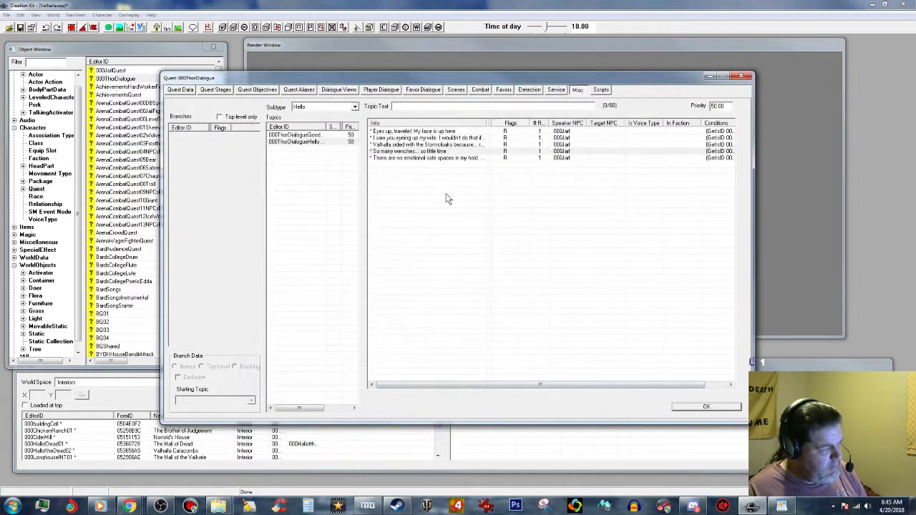
pyautogui.doubleClick(440, 144)
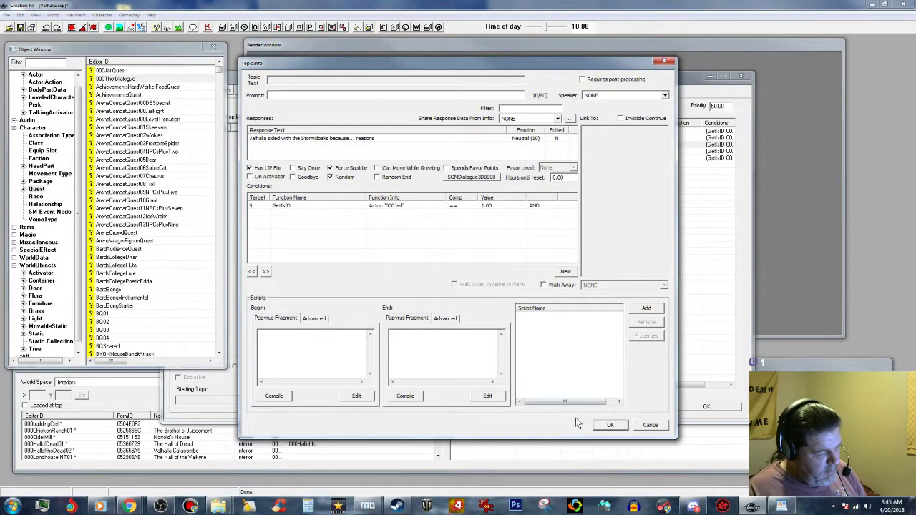
pyautogui.click(610, 425)
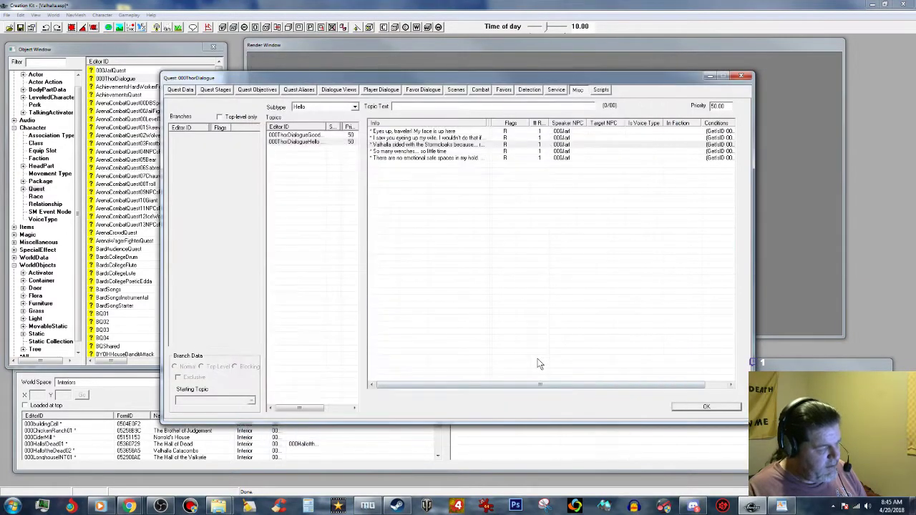
# Create a new info with a blank response in the 000ThorDialogue quest's Goodbye topic.
pyautogui.click(319, 135)
pyautogui.rightClick(424, 159)
pyautogui.click(395, 156)
pyautogui.rightClick(395, 155)
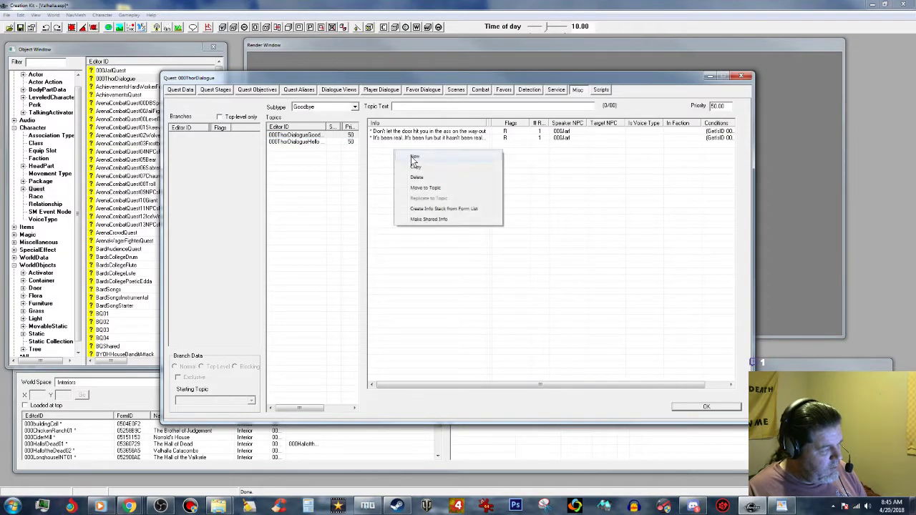
pyautogui.click(411, 156)
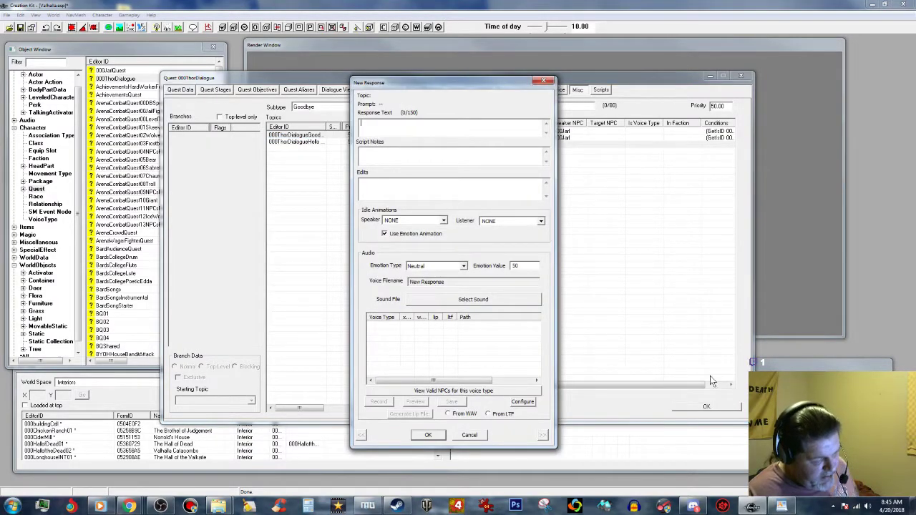
# Copy "I am still waiting for someone to bring me Nazeem's head, you know" from the WordPad script into the new response's text and accept it.
pyautogui.click(786, 507)
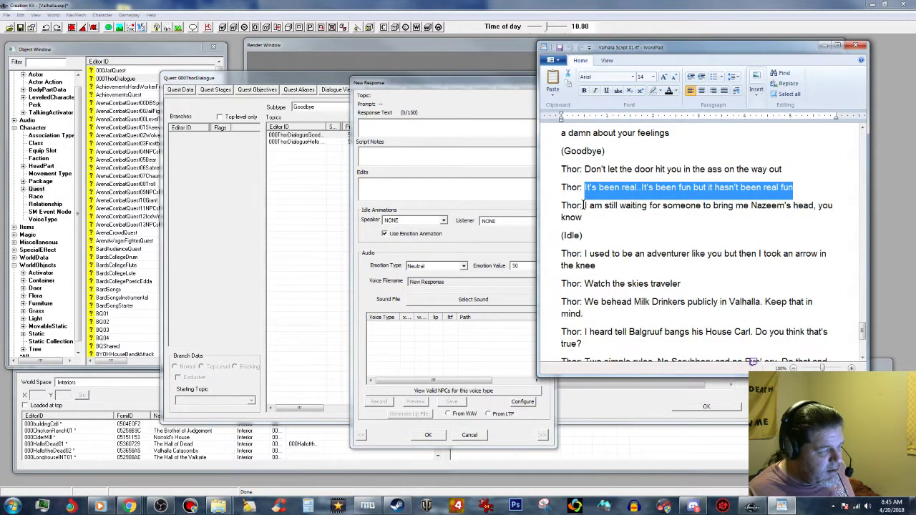
pyautogui.moveTo(586, 205); pyautogui.dragTo(592, 217)
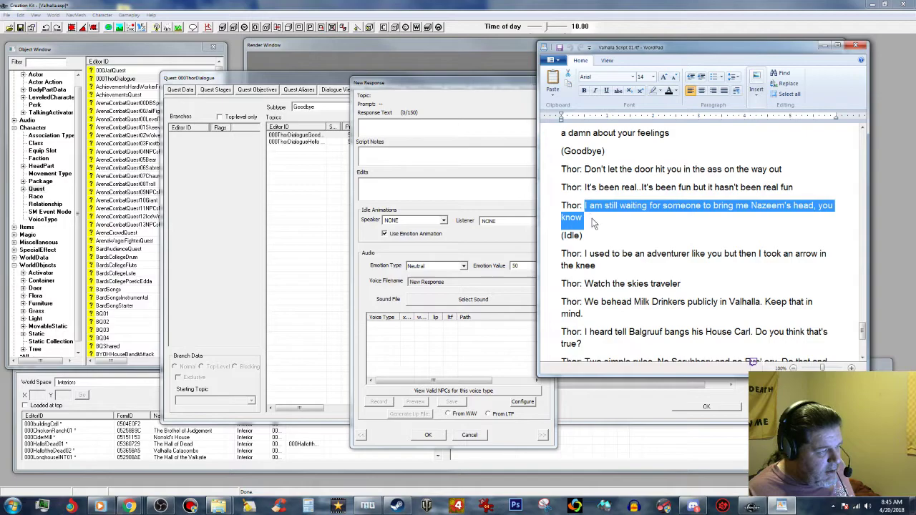
pyautogui.rightClick(659, 209)
pyautogui.click(681, 224)
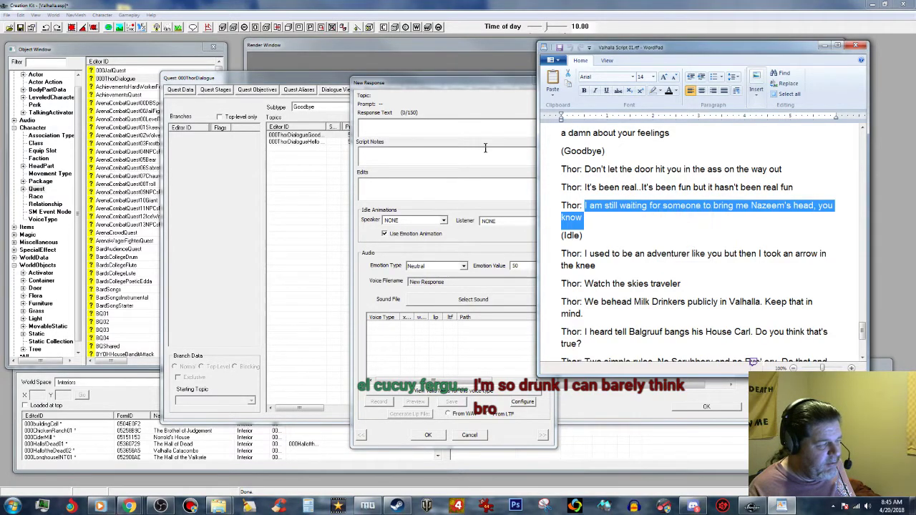
pyautogui.click(438, 123)
pyautogui.rightClick(427, 127)
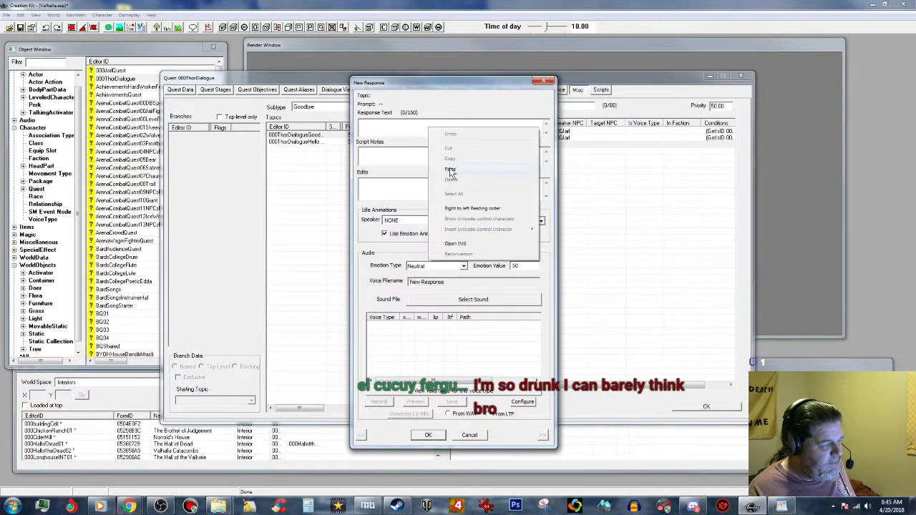
pyautogui.click(450, 170)
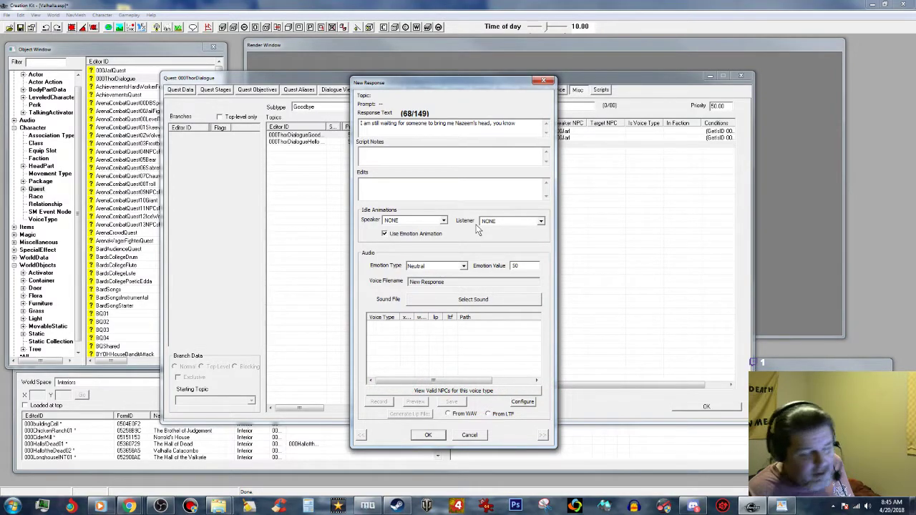
pyautogui.click(428, 436)
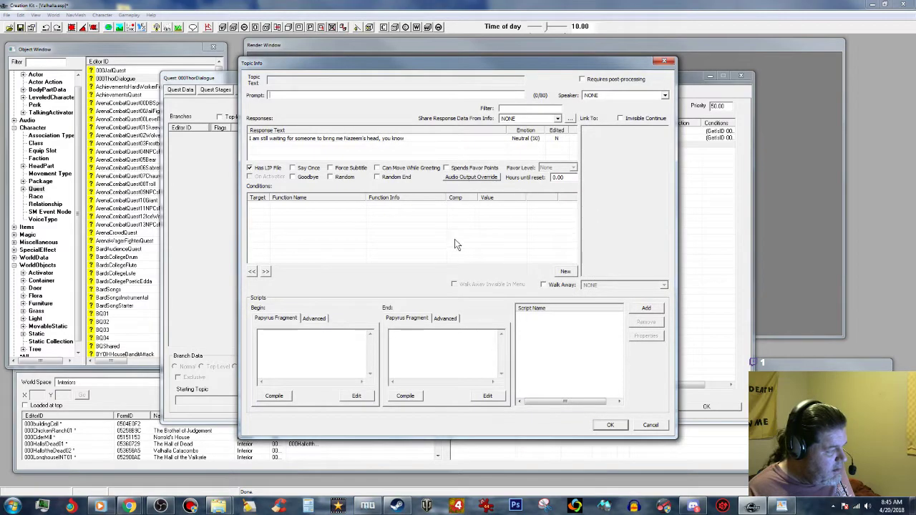
# Paste the copied GetIsID condition for actor 000Jarl into the topic info and enable Force Subtitle and Random.
pyautogui.rightClick(457, 236)
pyautogui.click(489, 294)
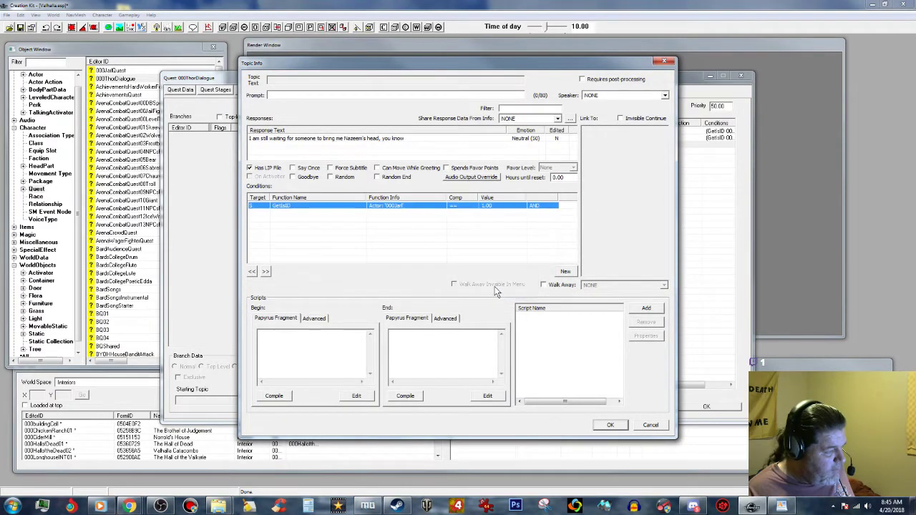
pyautogui.click(331, 168)
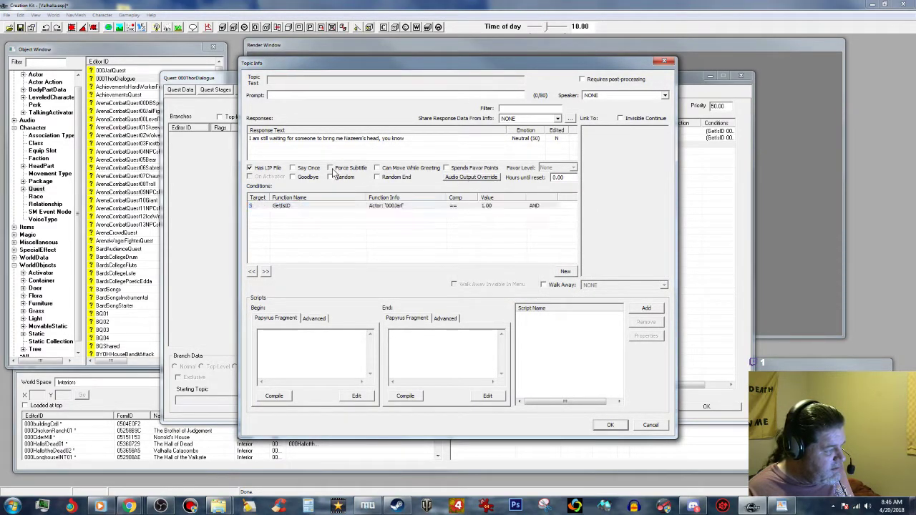
pyautogui.click(331, 176)
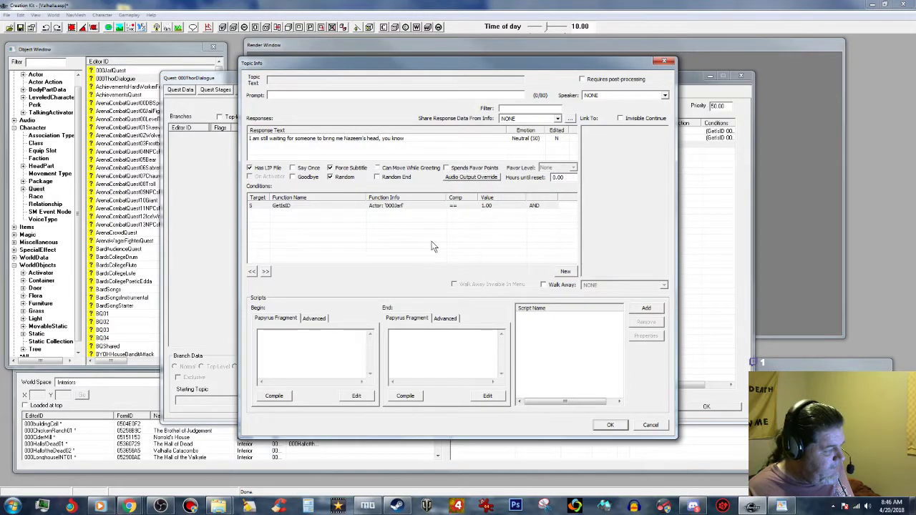
# Set the Nazeem line's audio output override to SOMDialogue3D8000 and accept the topic info.
pyautogui.click(445, 178)
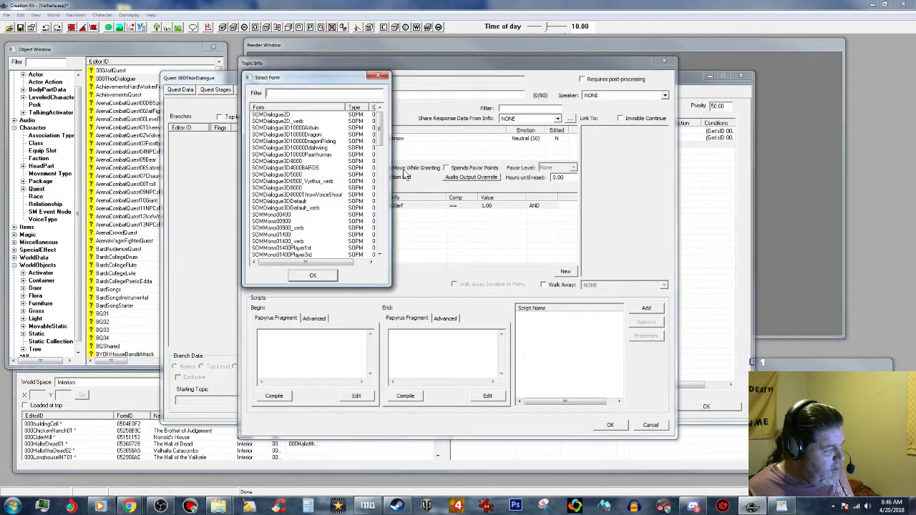
pyautogui.click(298, 187)
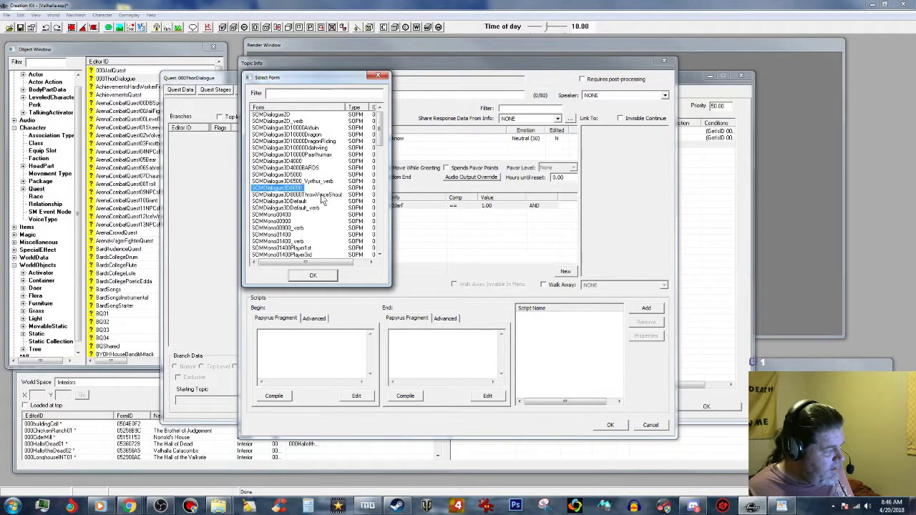
pyautogui.click(315, 276)
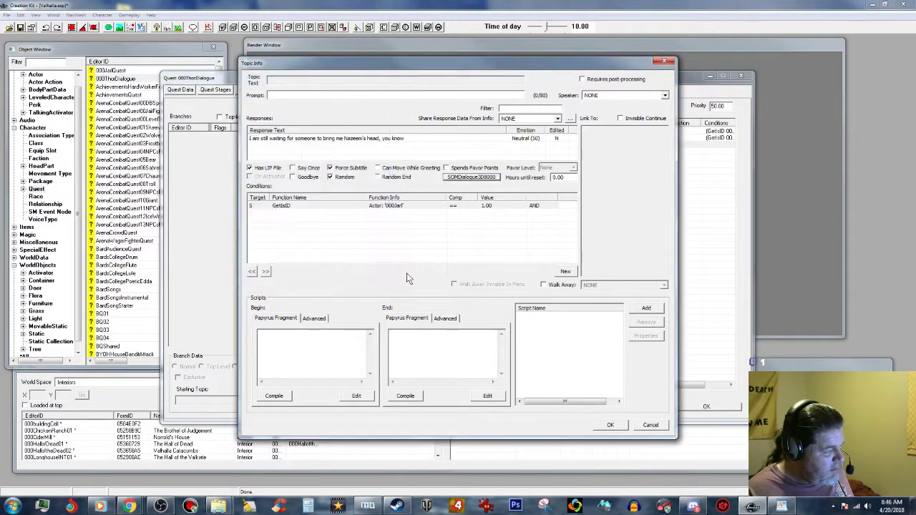
pyautogui.click(611, 427)
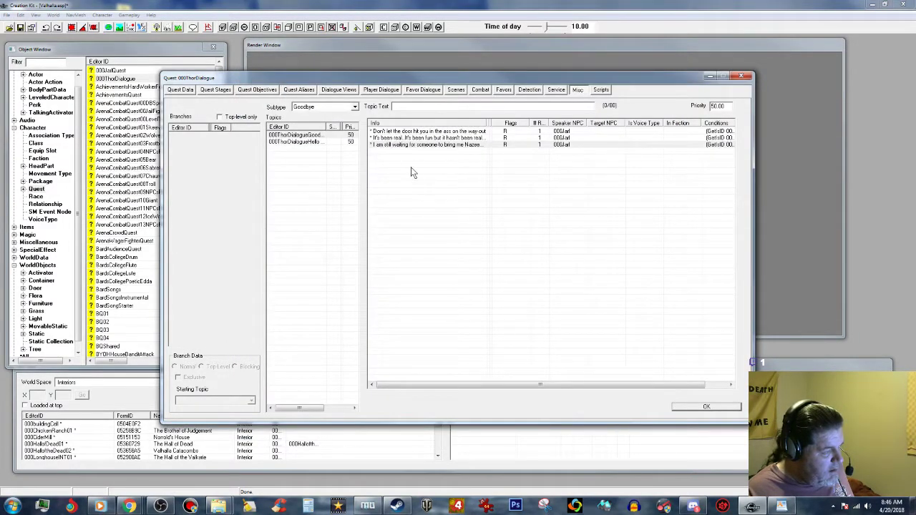
# Reopen the Nazeem goodbye response for editing and copy its full voice filename.
pyautogui.doubleClick(445, 145)
pyautogui.click(385, 140)
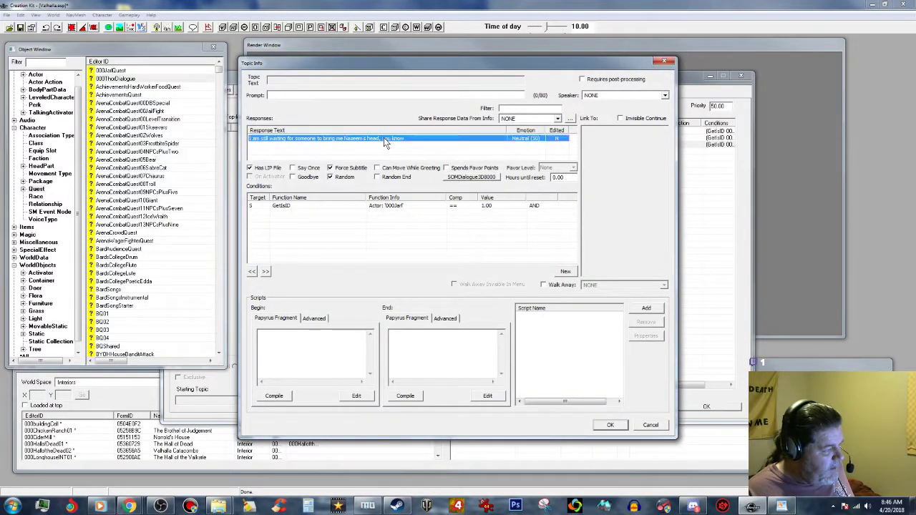
pyautogui.doubleClick(365, 140)
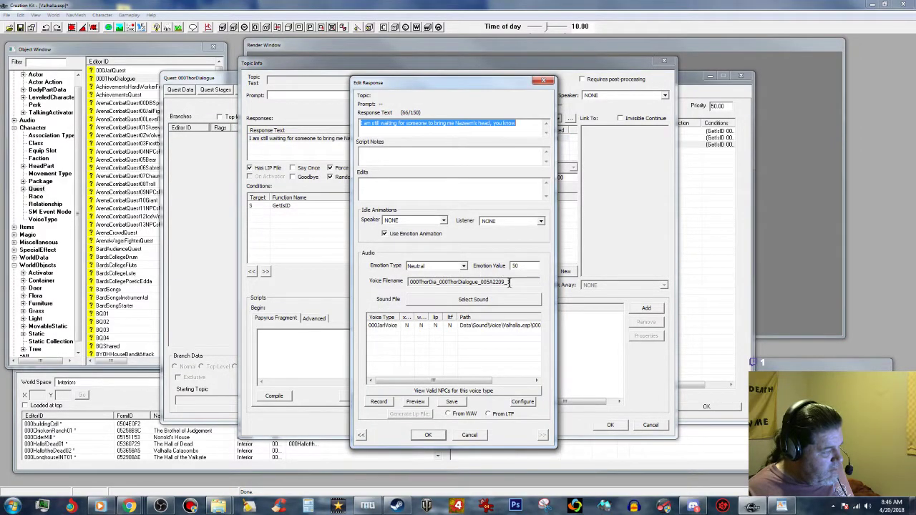
pyautogui.moveTo(510, 281); pyautogui.dragTo(383, 292)
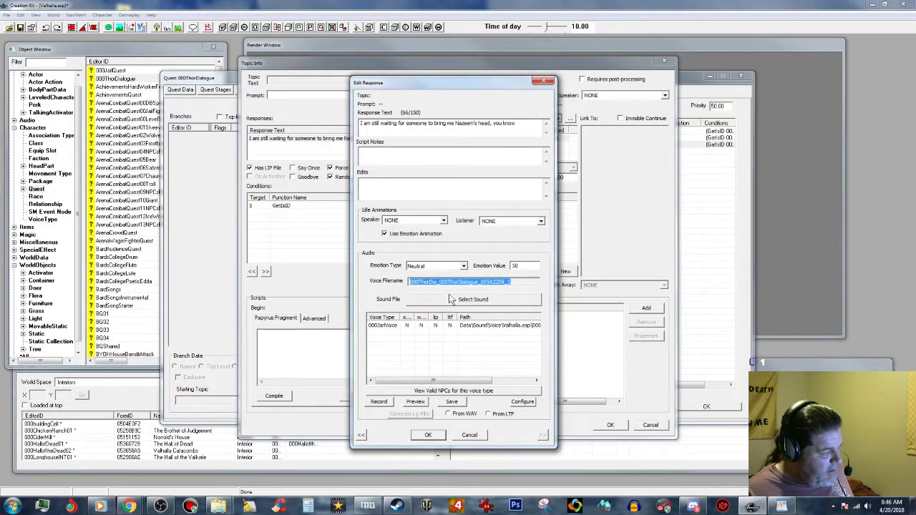
pyautogui.rightClick(477, 282)
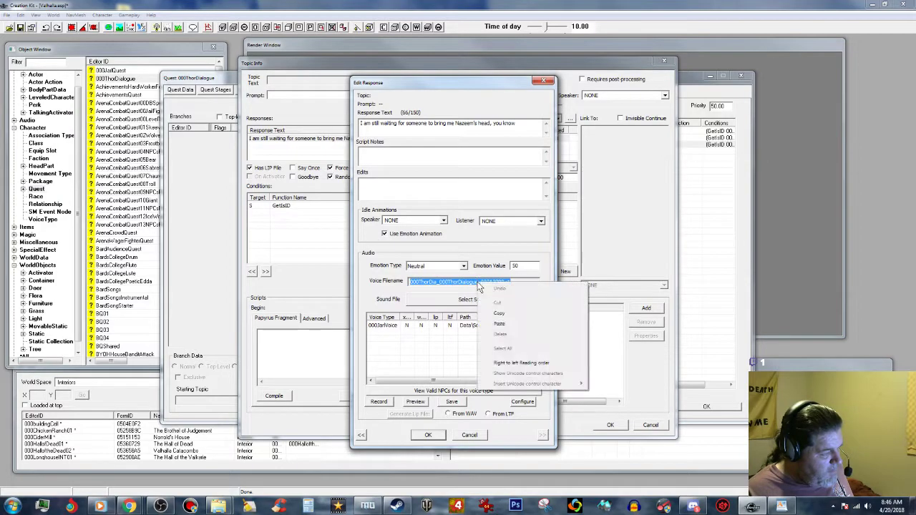
pyautogui.click(505, 313)
# Switch to the 000JarlVoice folder in Windows Explorer and rename Nazeem.wav to 000ThorDia_000ThorDialogue_005A2209_1.wav.
pyautogui.moveTo(219, 506)
pyautogui.click(265, 417)
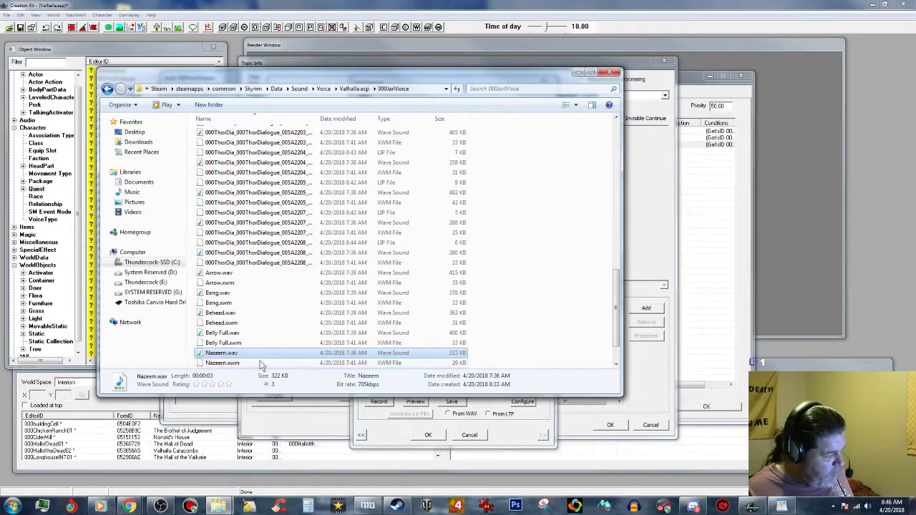
pyautogui.click(216, 354)
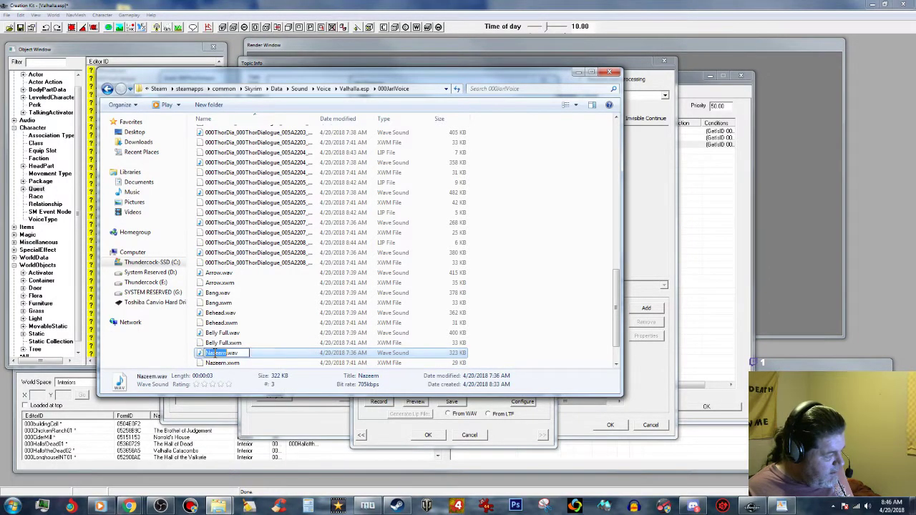
pyautogui.rightClick(215, 353)
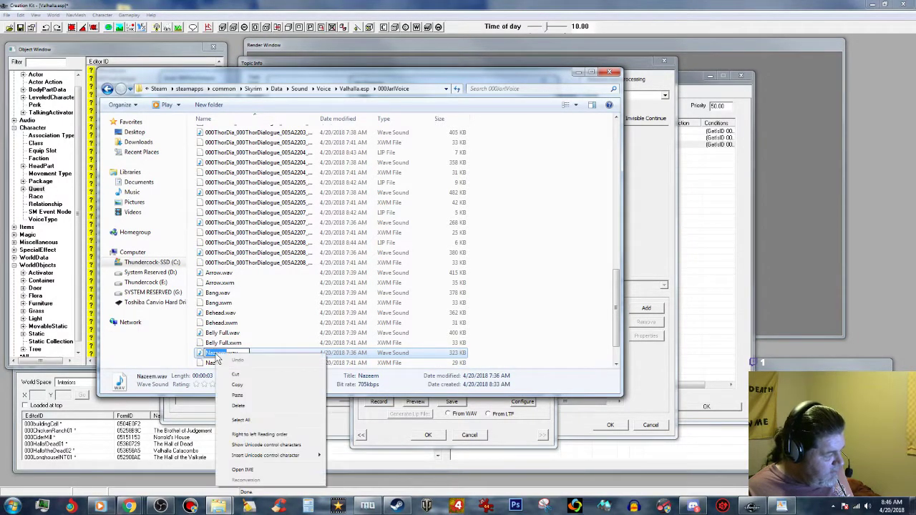
pyautogui.click(238, 396)
pyautogui.press('Return')
# Rename Nazeem.xwm to 000ThorDia_000ThorDialogue_005A2209_1.xwm and return to the response being edited in Creation Kit.
pyautogui.click(215, 365)
pyautogui.rightClick(216, 363)
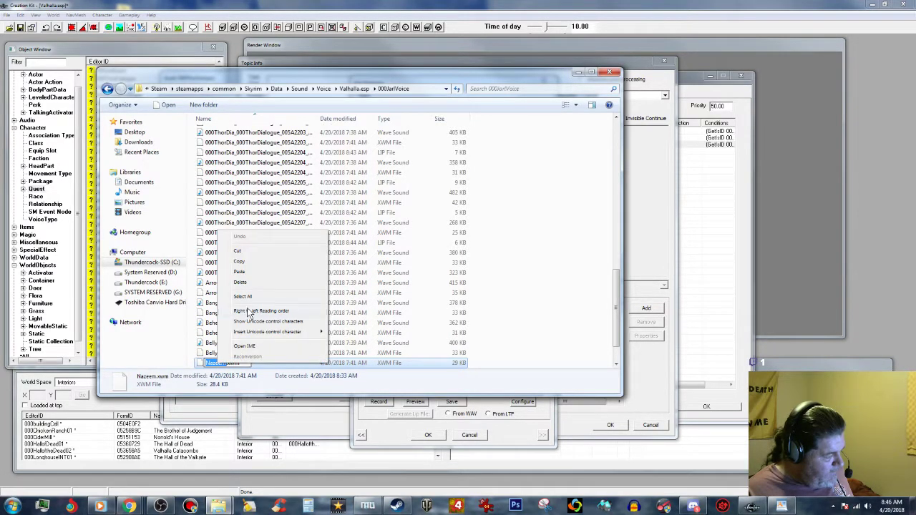
pyautogui.click(239, 272)
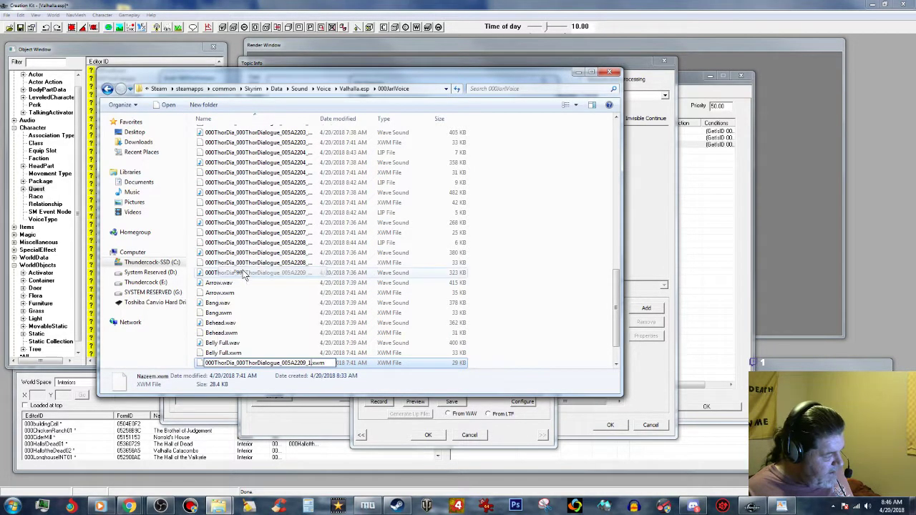
pyautogui.click(368, 366)
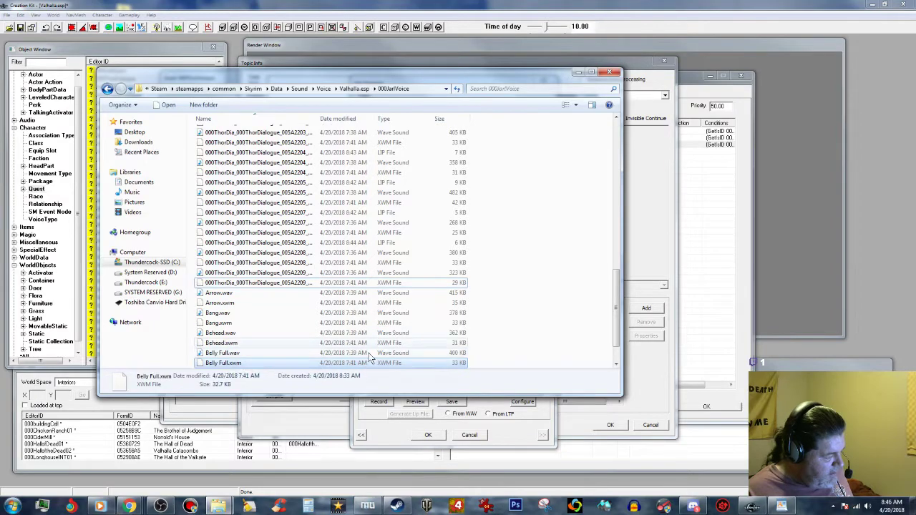
pyautogui.click(578, 75)
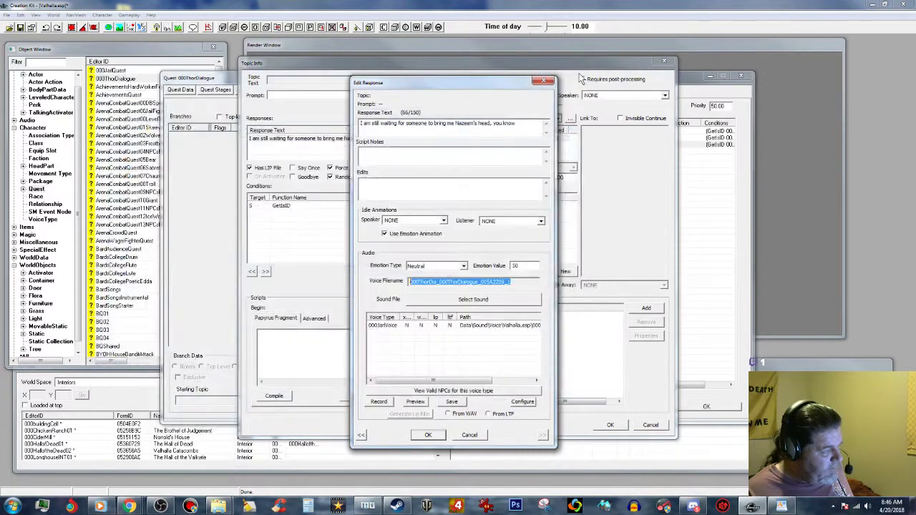
# Reopen the Nazeem goodbye response, generate its 000JarlVoice lip file from the WAV, and accept the response and topic info.
pyautogui.click(430, 436)
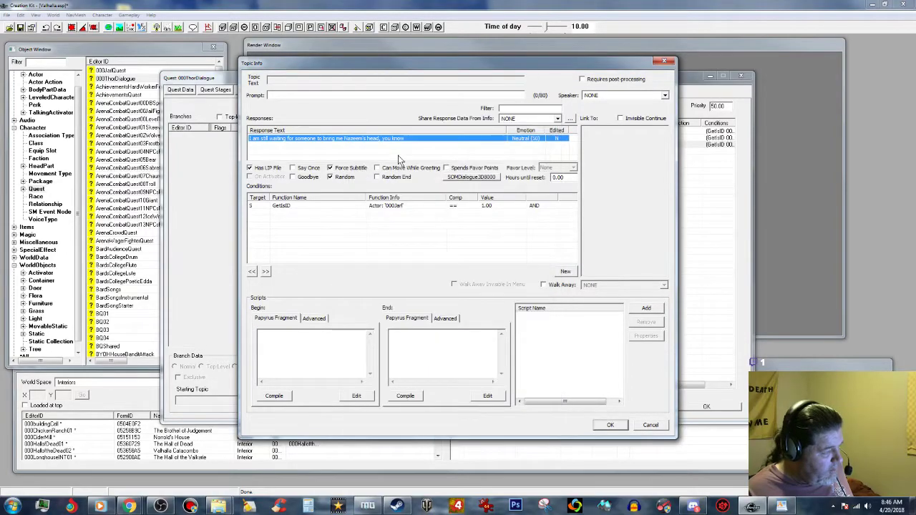
pyautogui.doubleClick(382, 141)
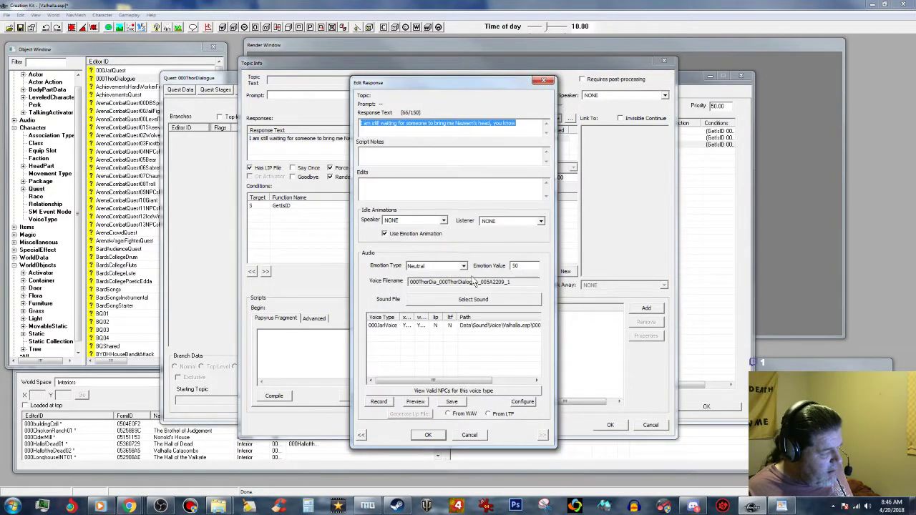
pyautogui.click(501, 328)
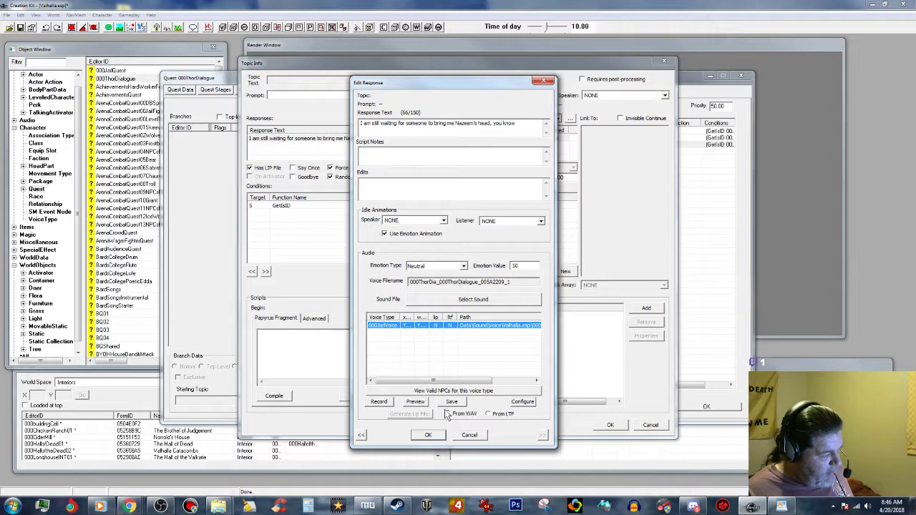
pyautogui.click(448, 415)
pyautogui.click(410, 415)
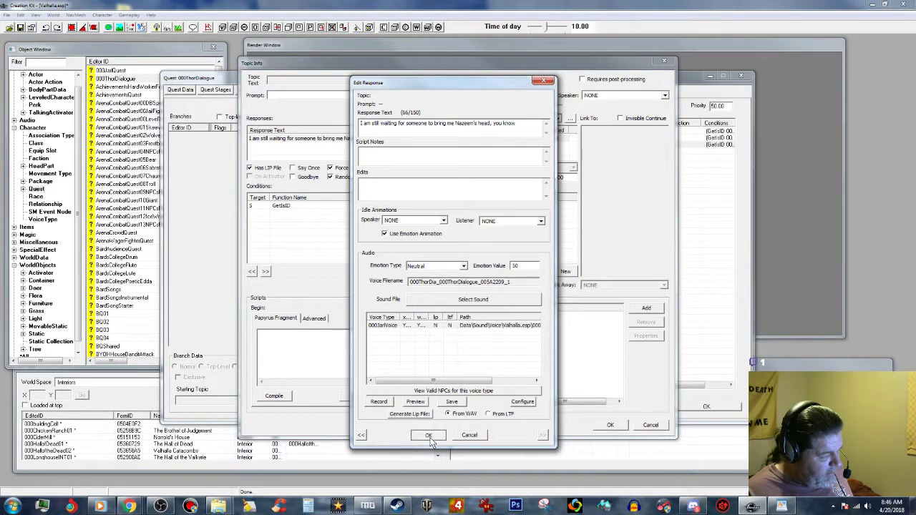
pyautogui.click(428, 435)
pyautogui.click(610, 426)
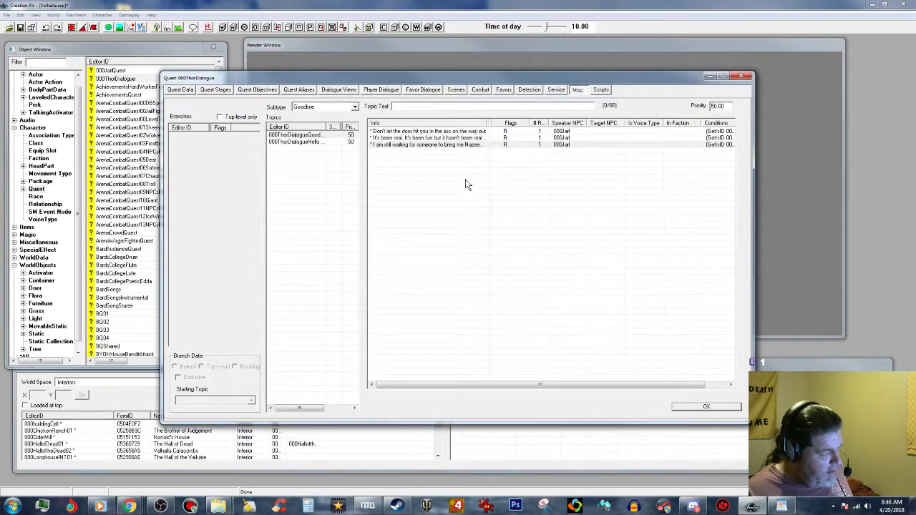
pyautogui.rightClick(453, 166)
pyautogui.click(404, 170)
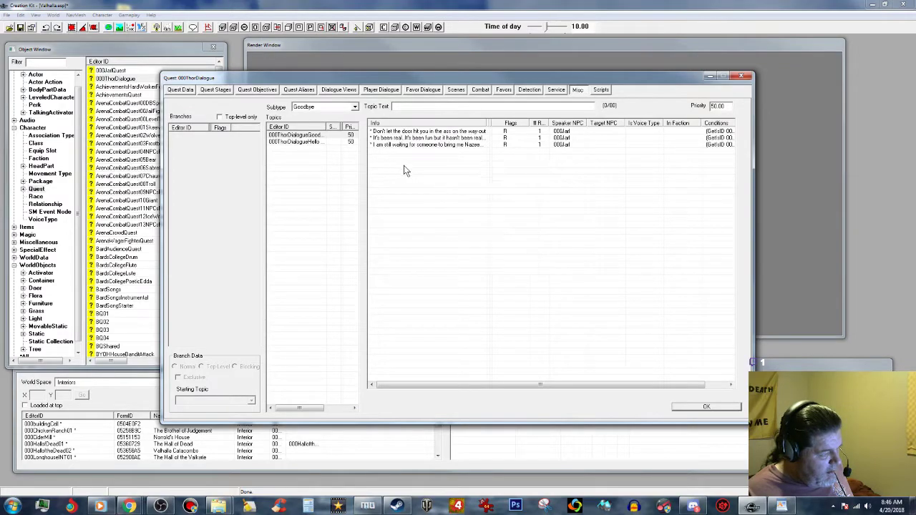
# Check the Idle lines in the WordPad script, then create an Idle topic named 000ThorDialogueIdle in the Creation Kit quest.
pyautogui.click(781, 506)
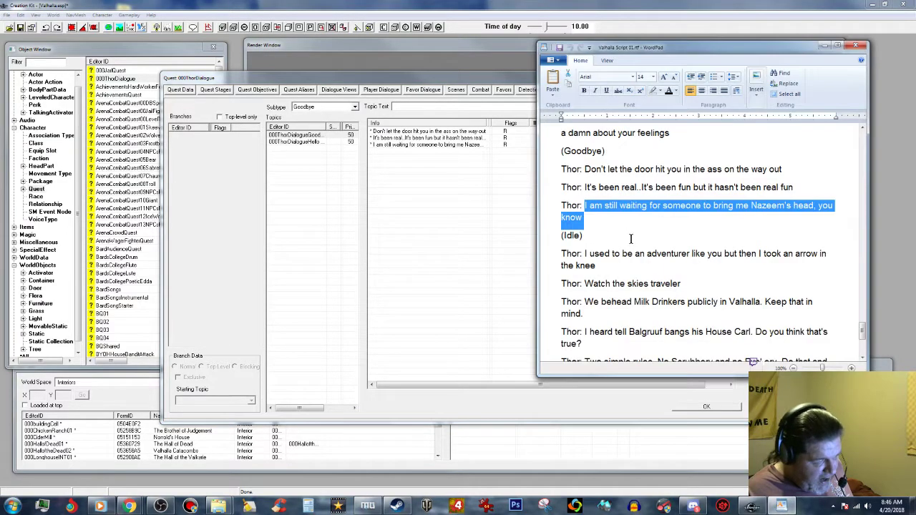
pyautogui.scroll(-3, 683, 259)
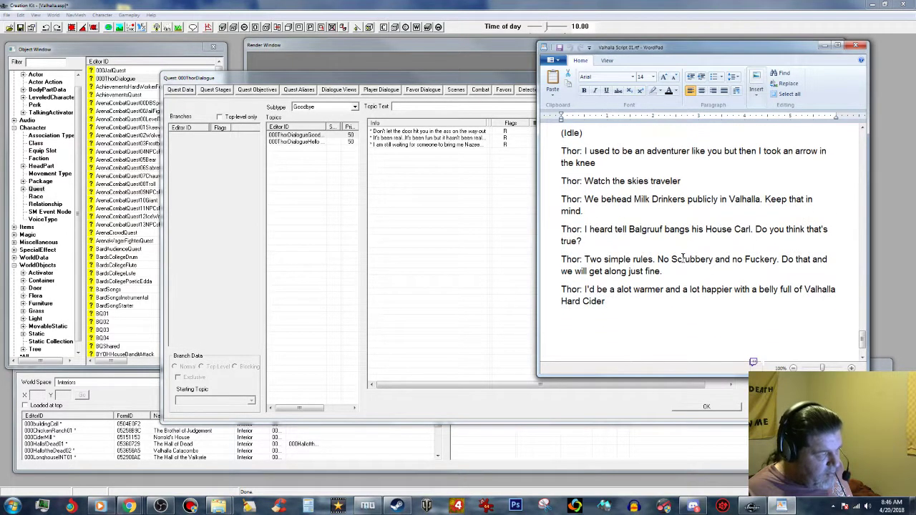
pyautogui.click(302, 156)
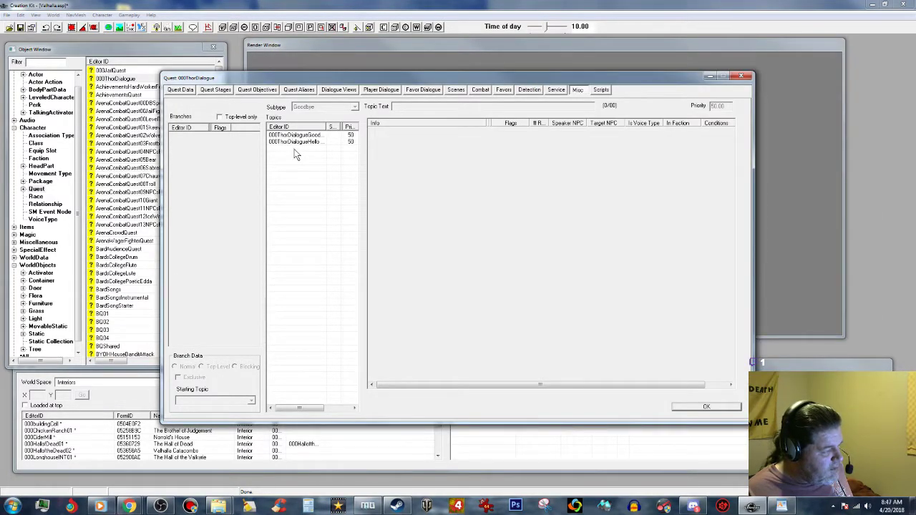
pyautogui.rightClick(295, 155)
pyautogui.click(313, 166)
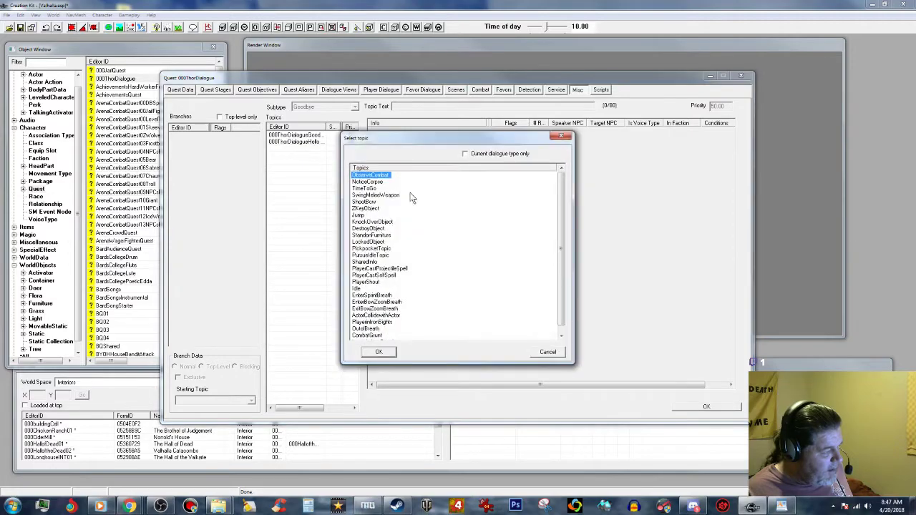
pyautogui.click(356, 289)
pyautogui.click(378, 351)
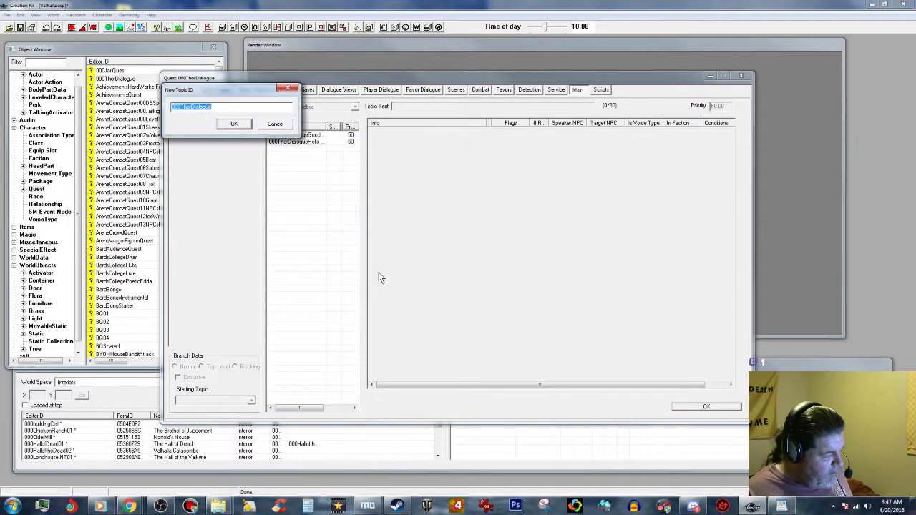
pyautogui.click(230, 106)
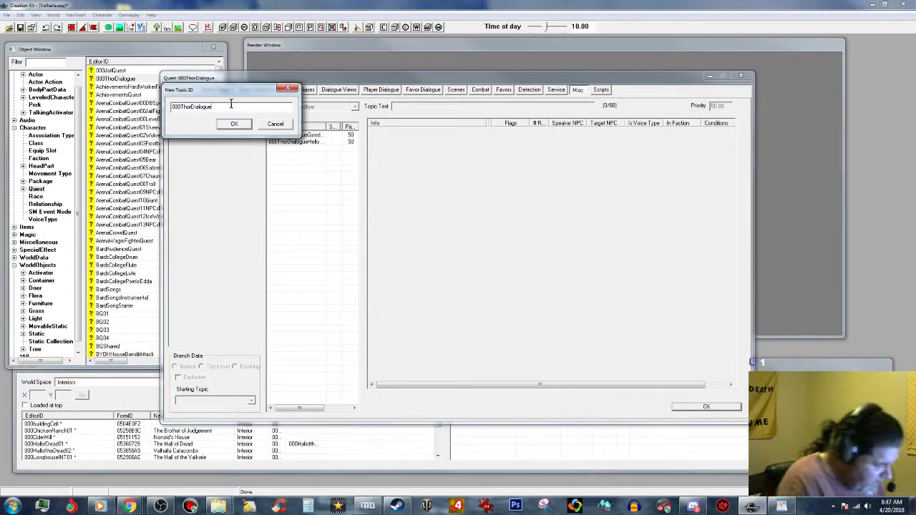
pyautogui.write('Idle')
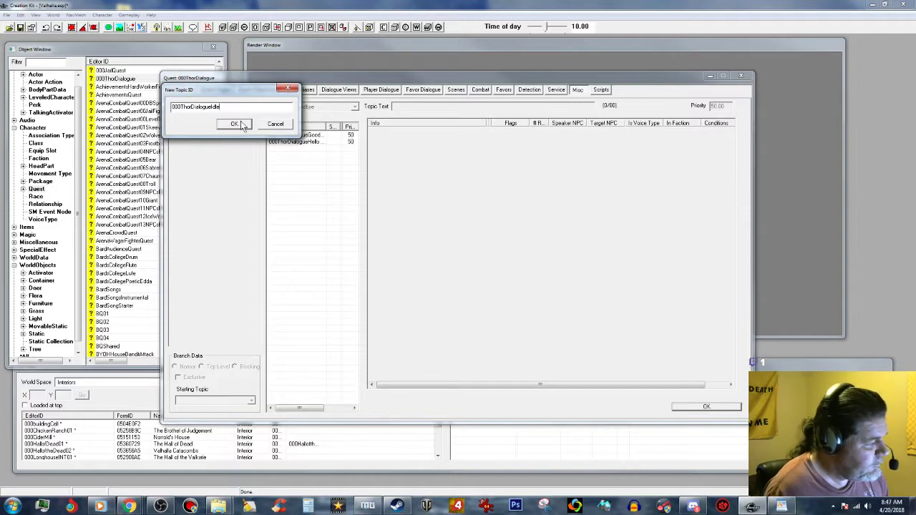
pyautogui.click(239, 124)
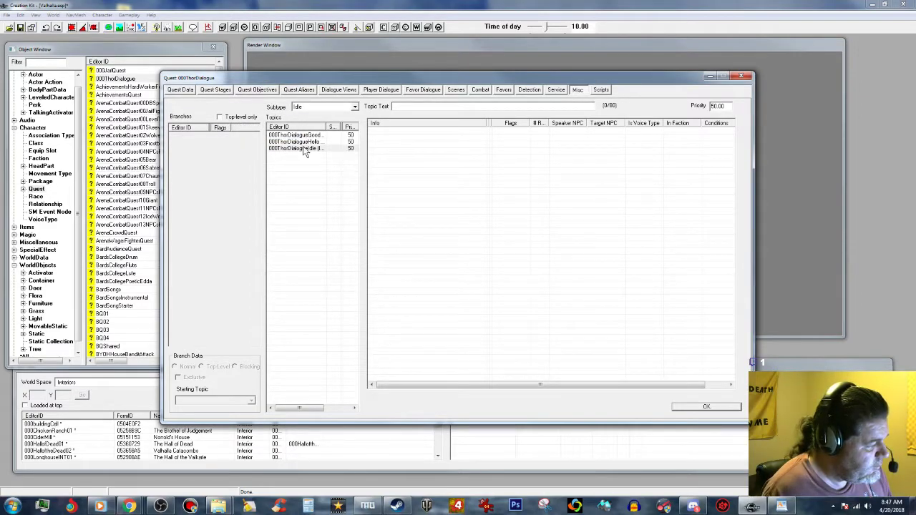
# Add an info to the Idle topic with the script line "I used to be an adventurer like you but then I took an arrow in the knee".
pyautogui.rightClick(385, 137)
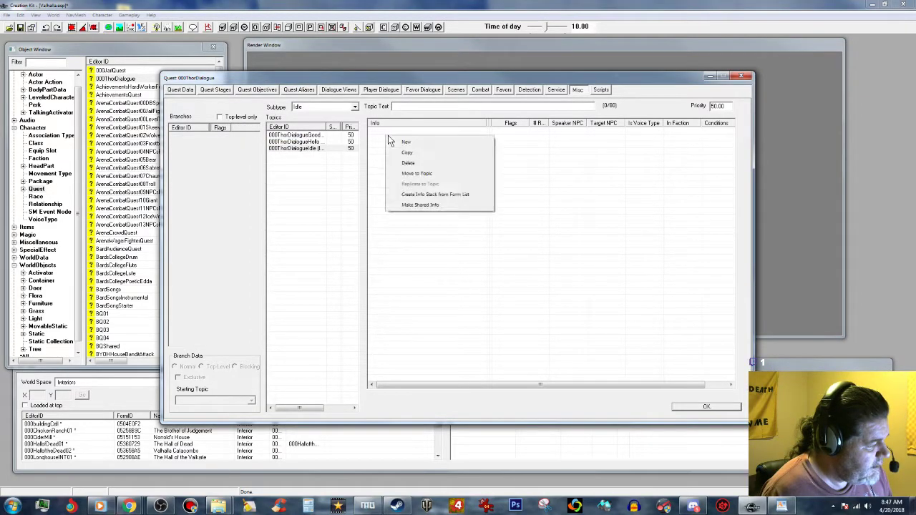
pyautogui.click(398, 143)
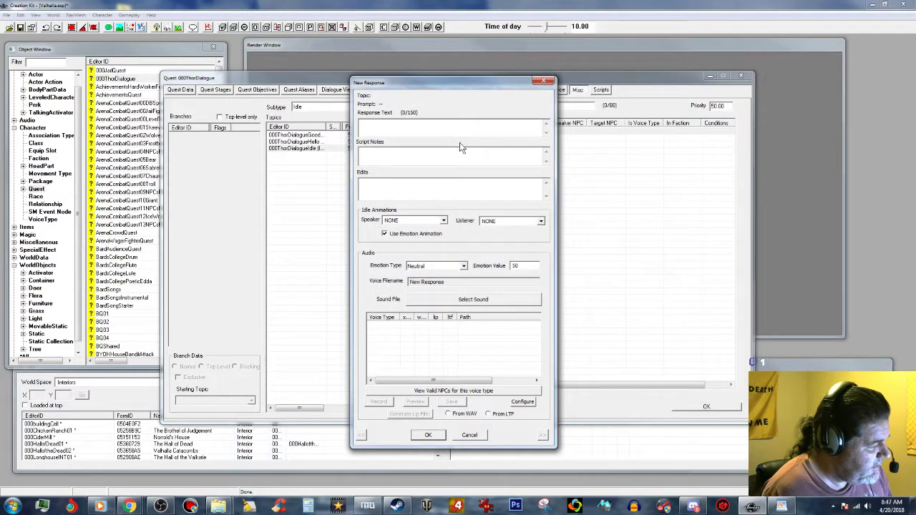
pyautogui.click(781, 506)
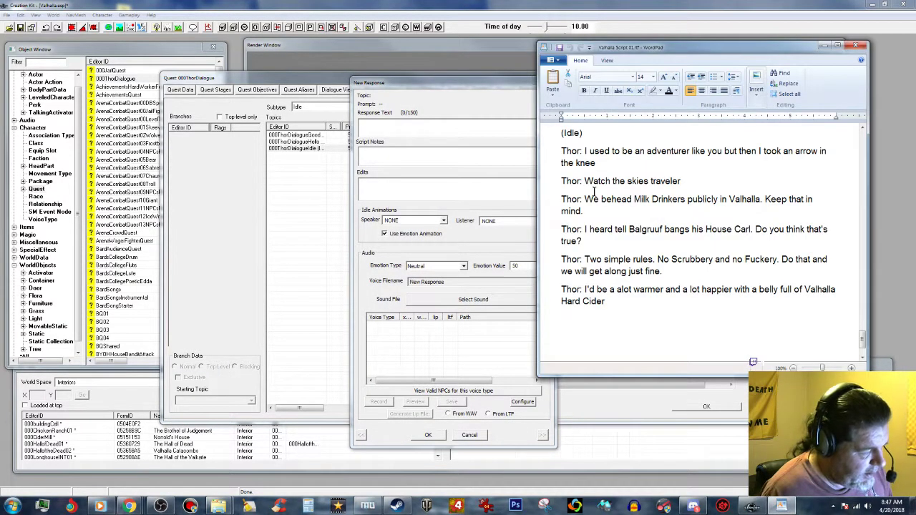
pyautogui.scroll(1, 608, 174)
pyautogui.moveTo(584, 181)
pyautogui.mouseDown()
pyautogui.moveTo(610, 182)
pyautogui.moveTo(597, 193)
pyautogui.mouseUp()
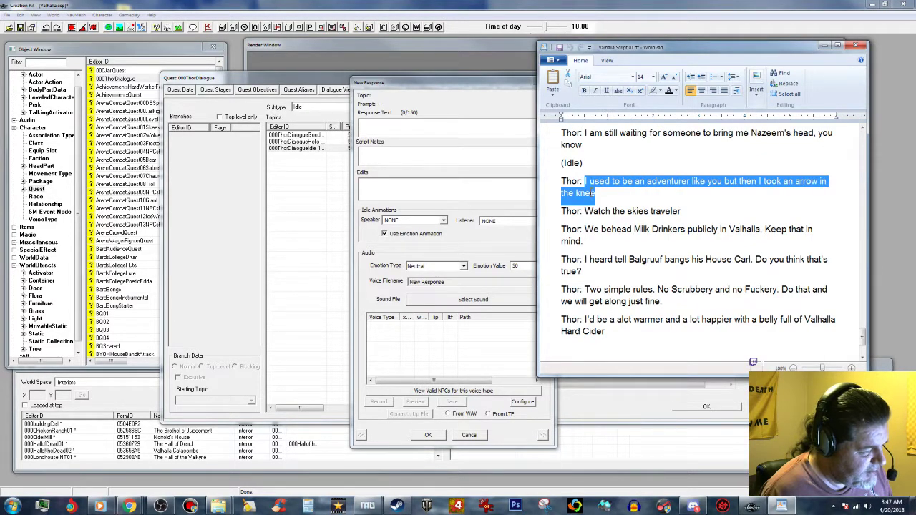
pyautogui.rightClick(593, 195)
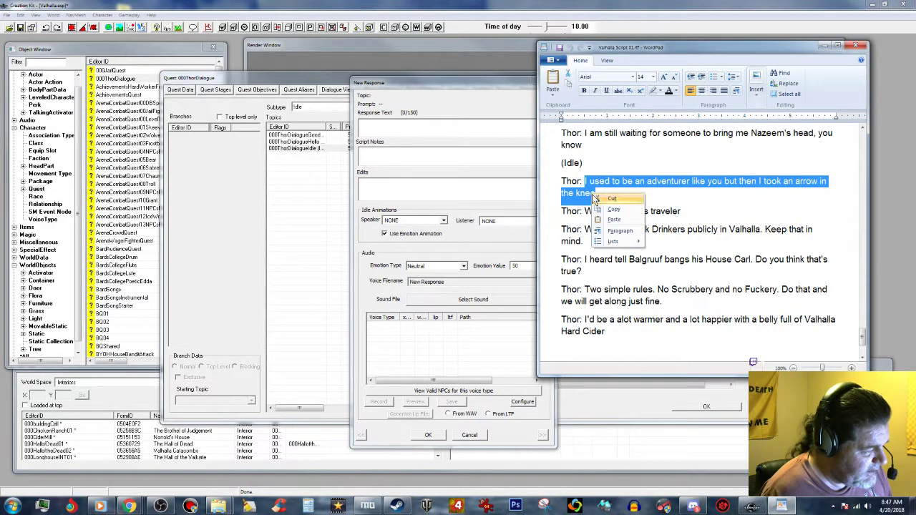
pyautogui.click(611, 210)
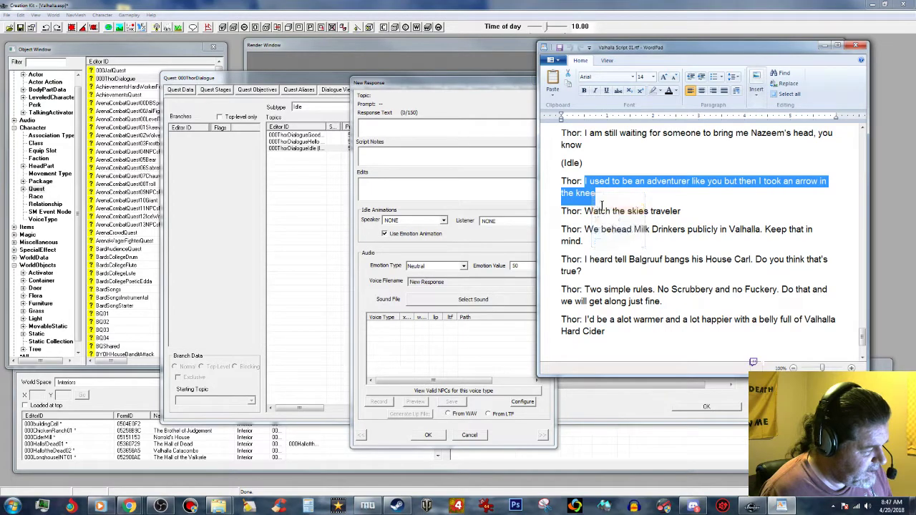
pyautogui.click(405, 127)
pyautogui.rightClick(405, 126)
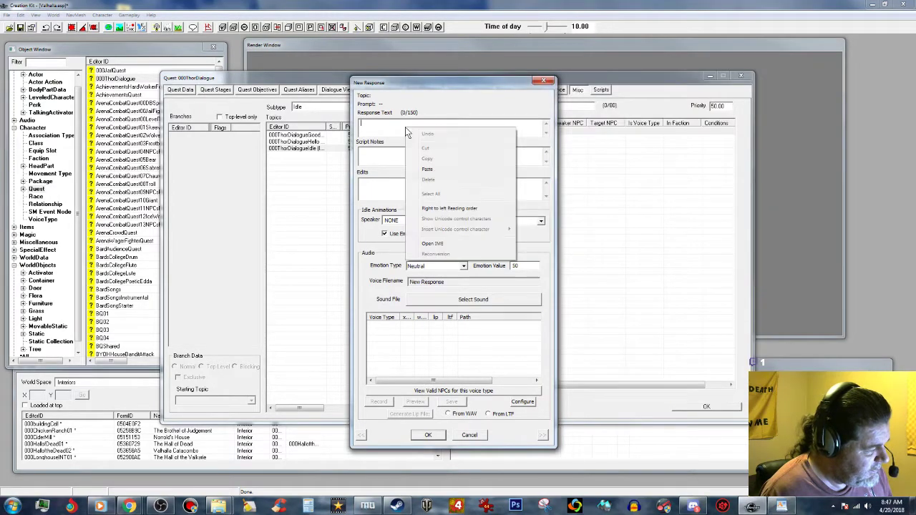
pyautogui.click(425, 168)
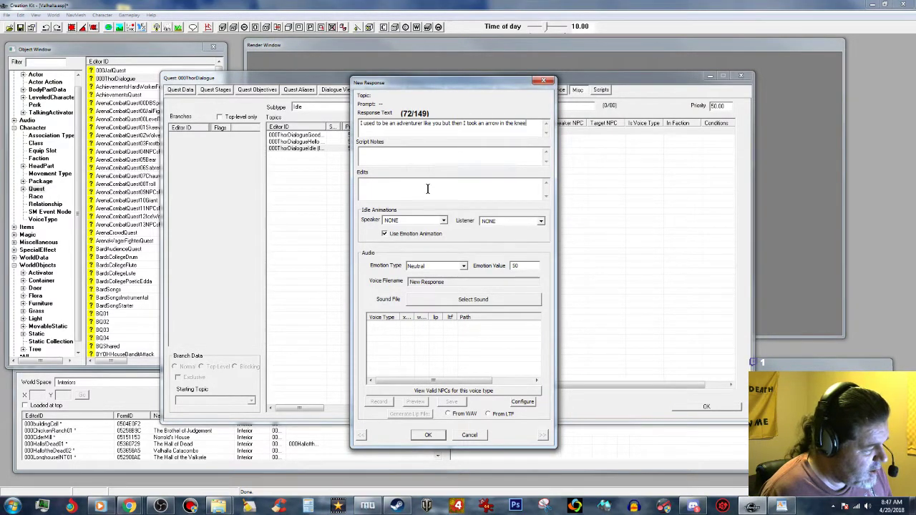
# Set the arrow-in-the-knee response's emotion type to Sad with a value of 85 and accept the response.
pyautogui.click(463, 267)
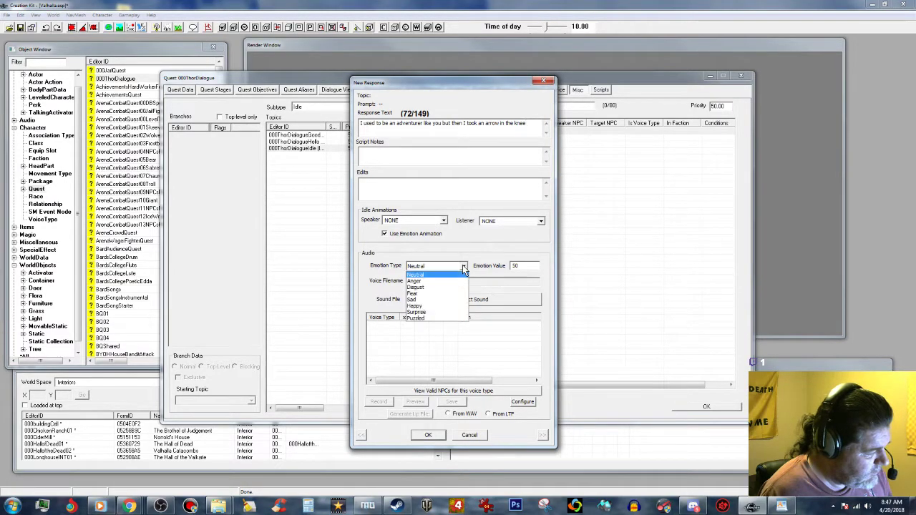
pyautogui.click(432, 300)
pyautogui.moveTo(521, 267); pyautogui.dragTo(487, 270)
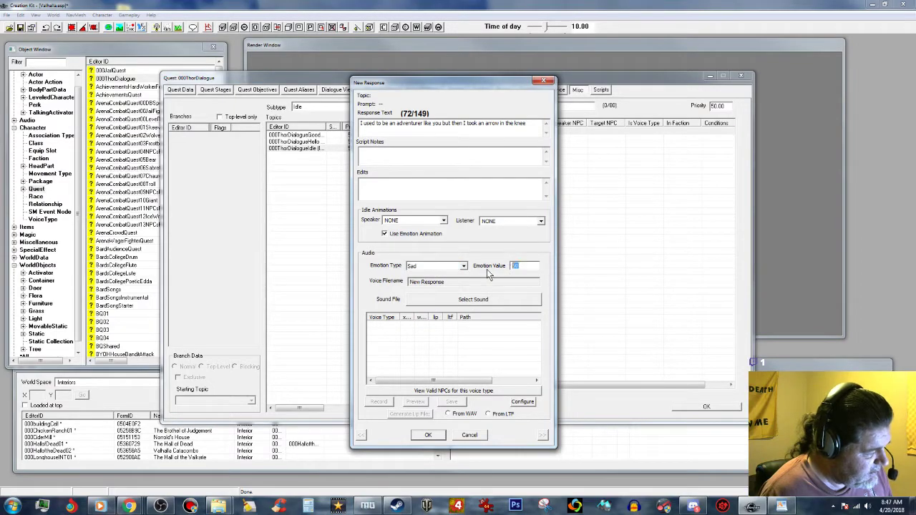
pyautogui.write('85')
pyautogui.click(428, 435)
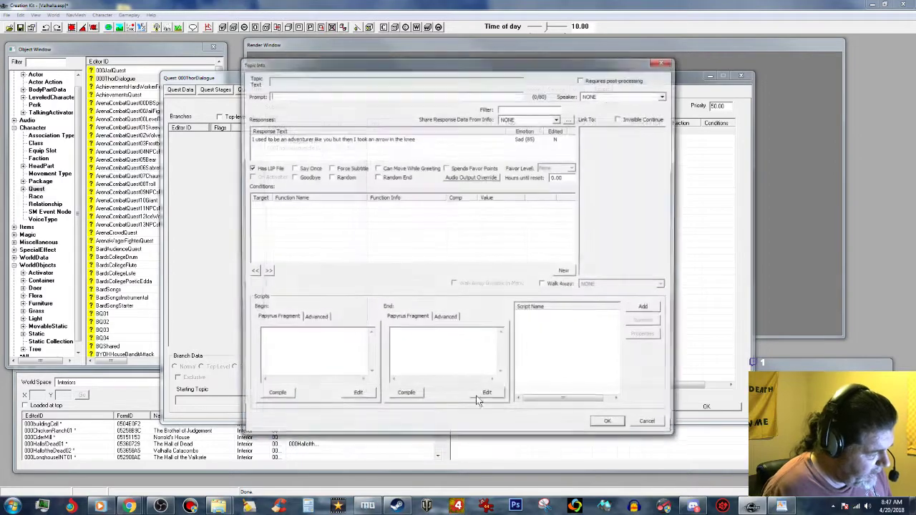
# Paste the copied GetIsID condition for 000Jarl into the topic info and enable Force Subtitle and Random.
pyautogui.rightClick(409, 222)
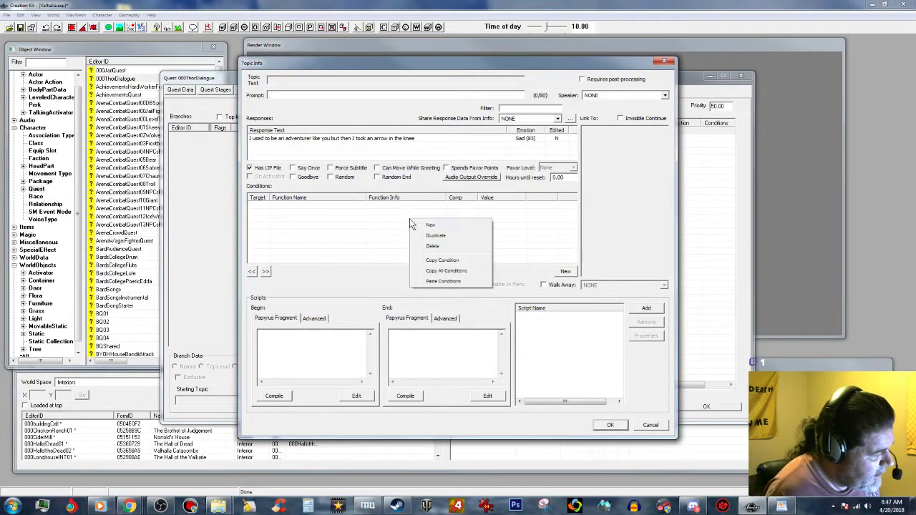
pyautogui.click(451, 281)
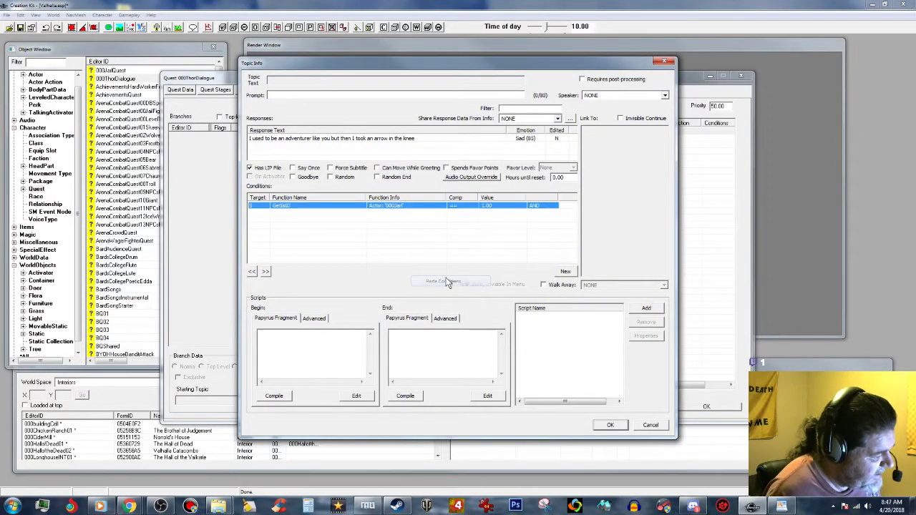
pyautogui.click(330, 167)
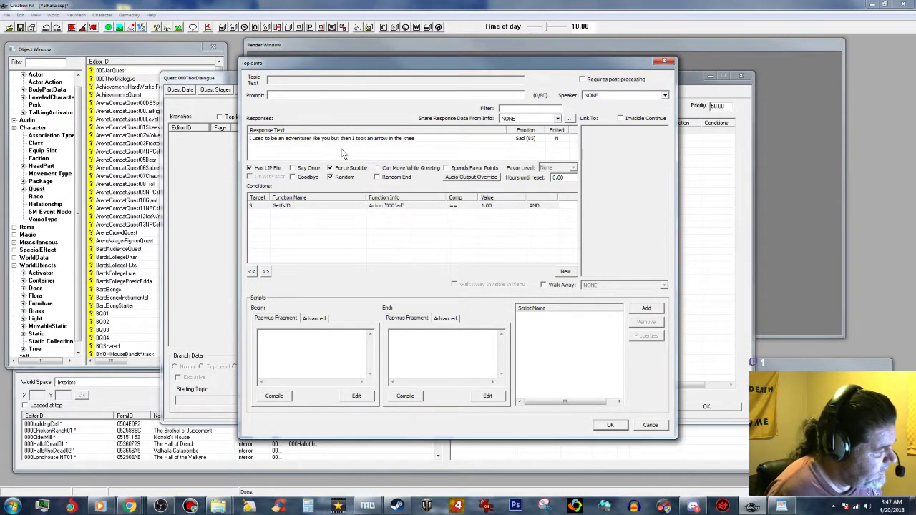
pyautogui.click(408, 140)
pyautogui.doubleClick(410, 140)
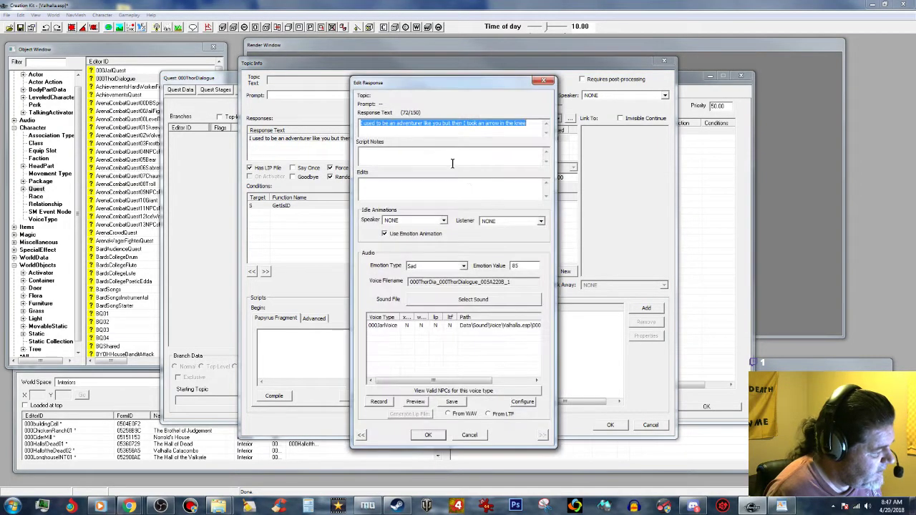
pyautogui.click(477, 435)
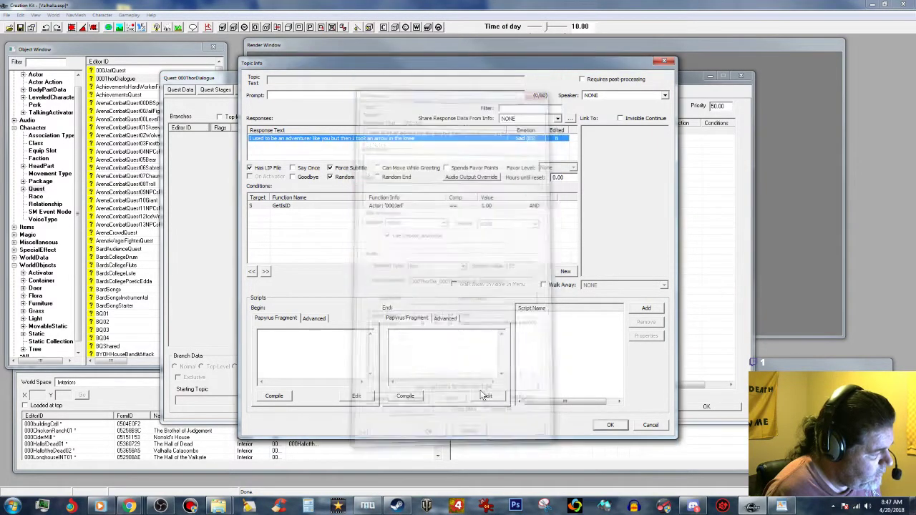
# Set the arrow-in-the-knee line's audio output override to SOMDialogue3D8000.
pyautogui.click(472, 177)
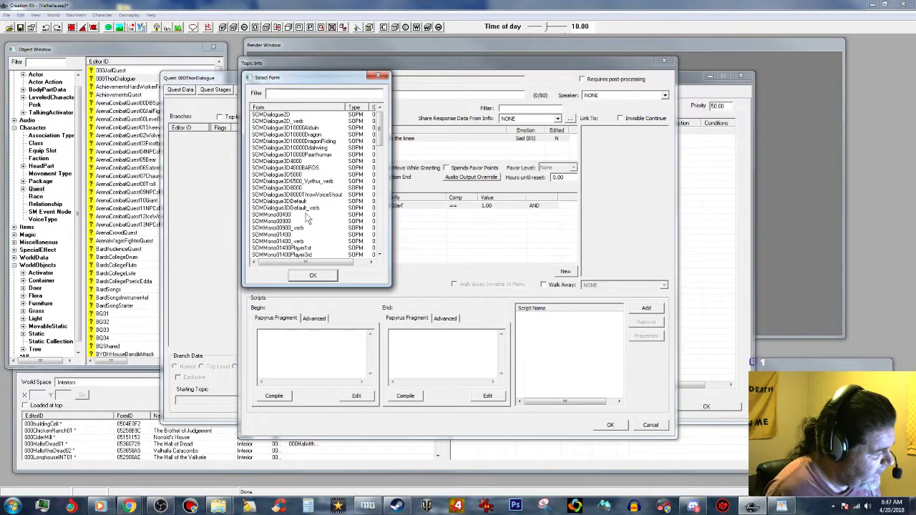
pyautogui.click(290, 188)
pyautogui.click(313, 276)
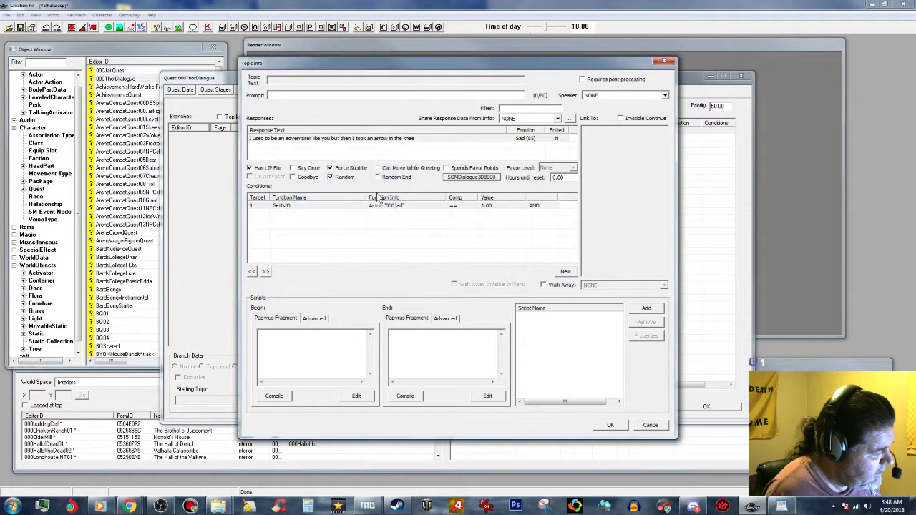
# Open the arrow-in-the-knee response for editing and copy its full voice filename.
pyautogui.doubleClick(371, 140)
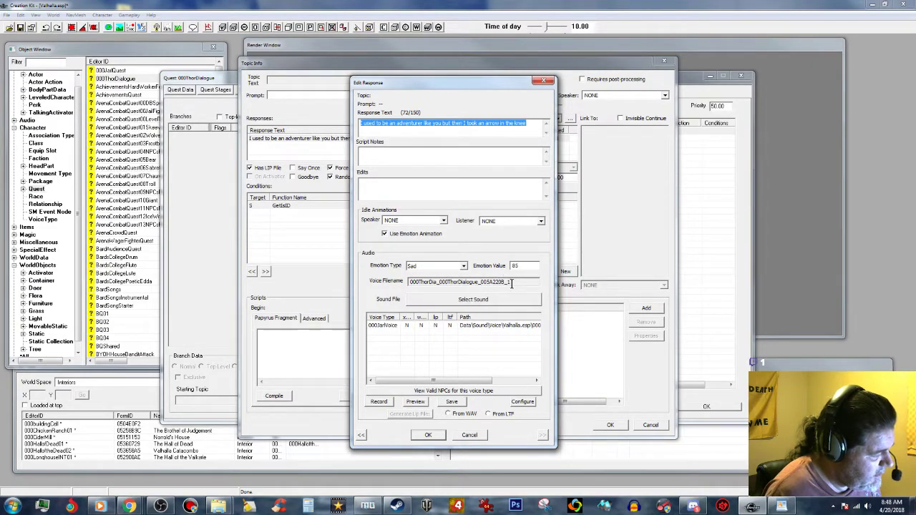
pyautogui.moveTo(511, 281); pyautogui.dragTo(373, 279)
pyautogui.rightClick(473, 282)
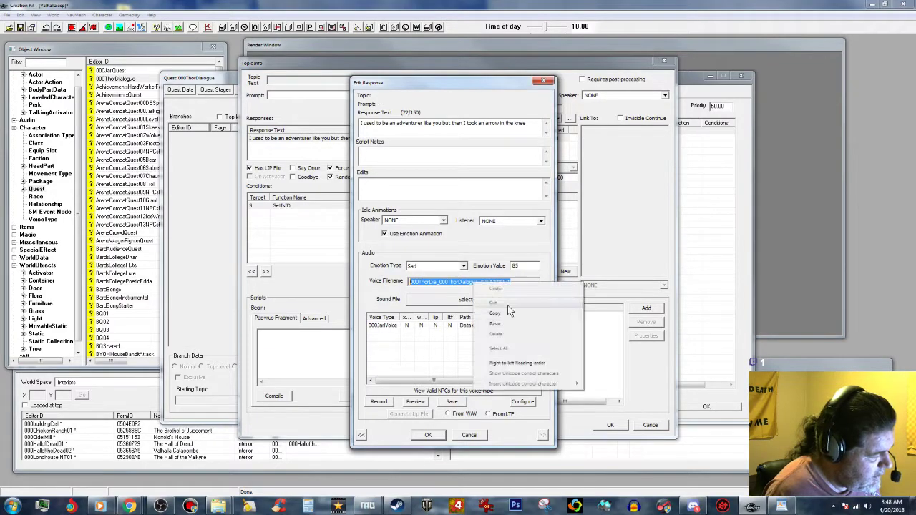
pyautogui.click(507, 315)
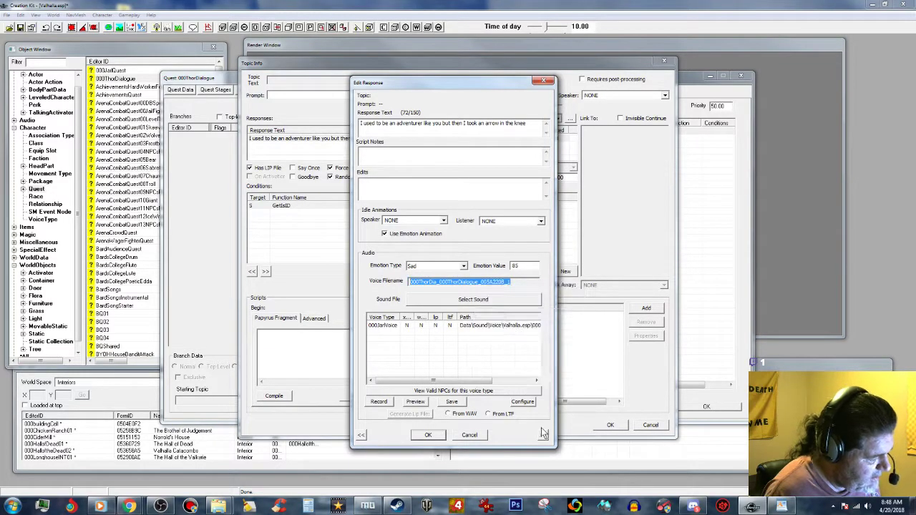
# Accept the arrow-in-the-knee response and rename Arrow.wav in File Explorer's 000JarlVoice folder to the copied voice filename, 000ThorDia_000ThorDialogue_005A220B_1.
pyautogui.click(441, 436)
pyautogui.moveTo(218, 507)
pyautogui.click(174, 467)
pyautogui.click(430, 323)
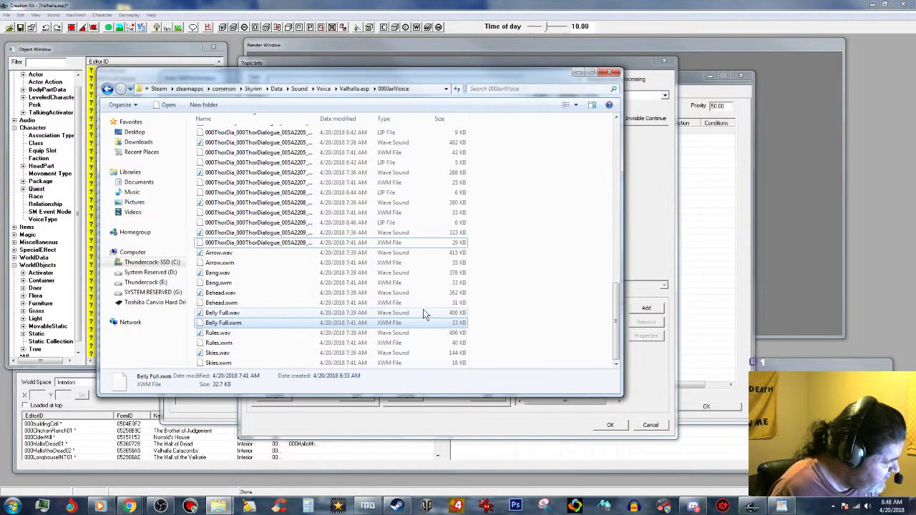
pyautogui.click(217, 254)
pyautogui.click(217, 254)
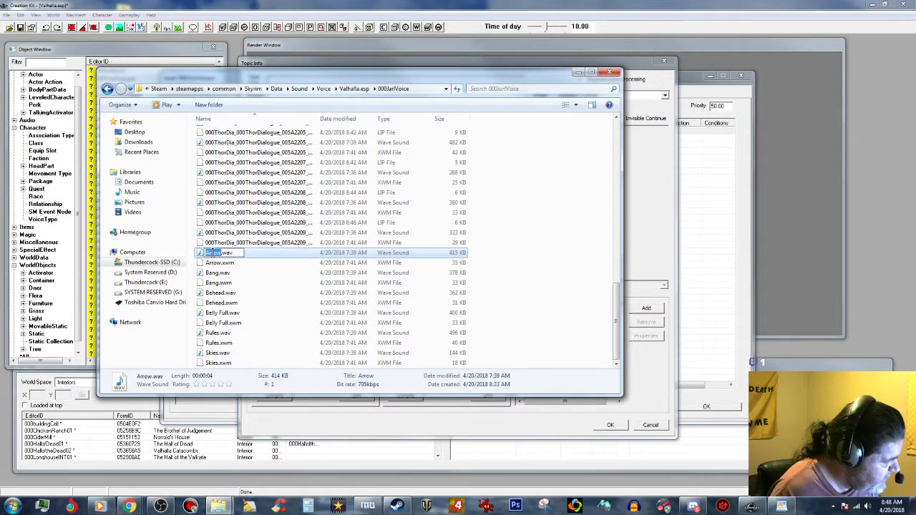
pyautogui.rightClick(215, 255)
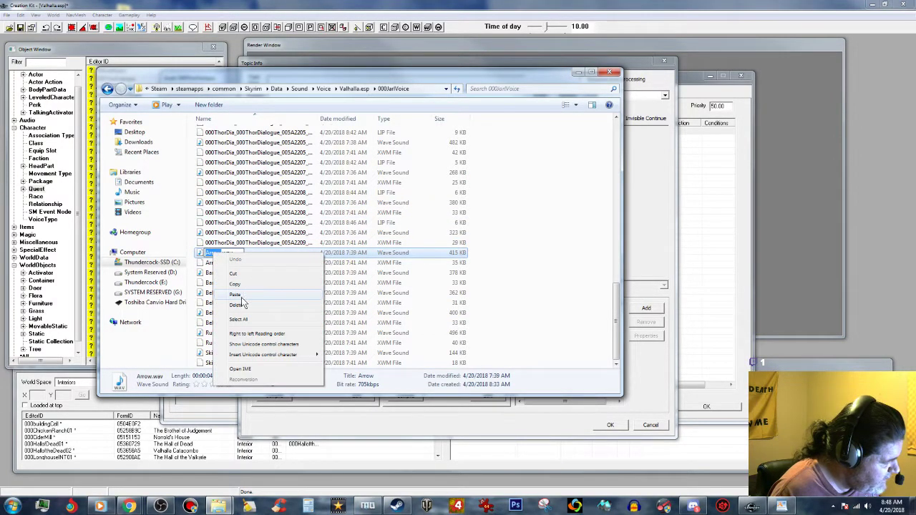
pyautogui.click(242, 295)
# Rename Arrow.xwm to 000ThorDia_000ThorDialogue_005A220B_1 and return to the Creation Kit.
pyautogui.click(213, 264)
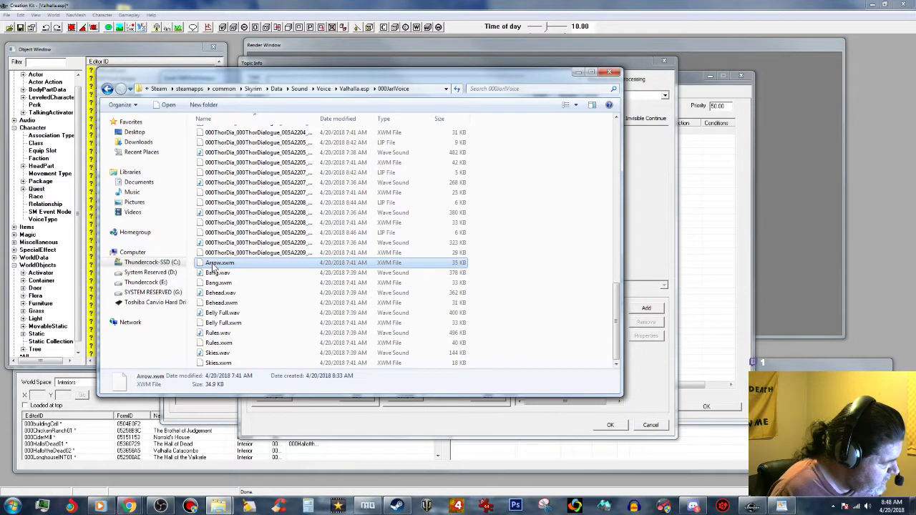
pyautogui.click(214, 265)
pyautogui.rightClick(214, 264)
pyautogui.click(242, 304)
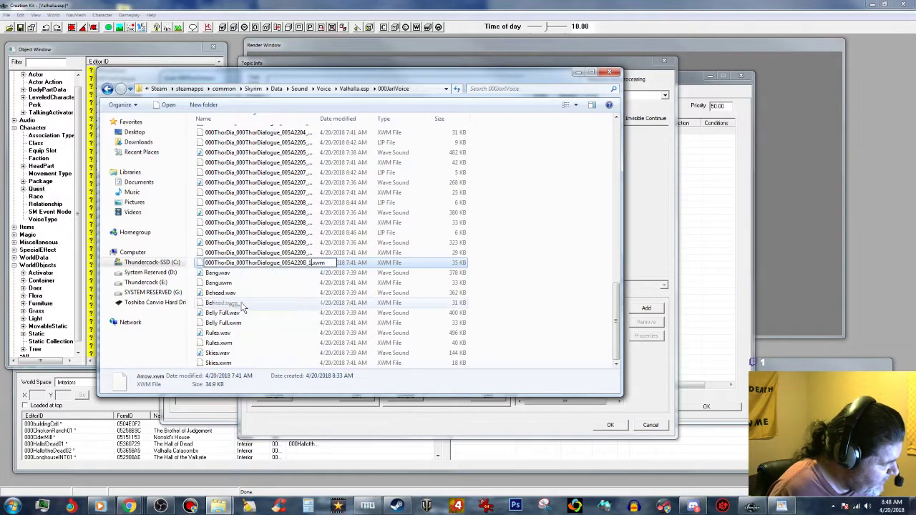
pyautogui.click(318, 312)
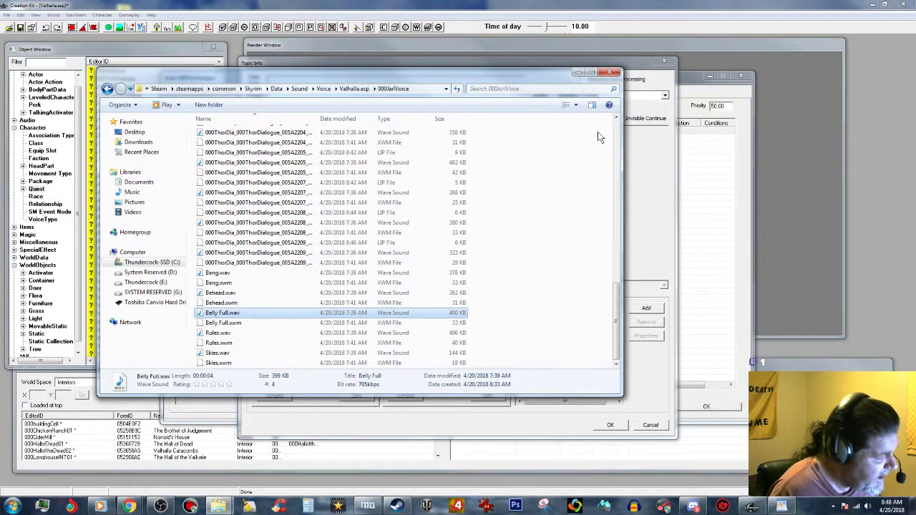
pyautogui.click(577, 73)
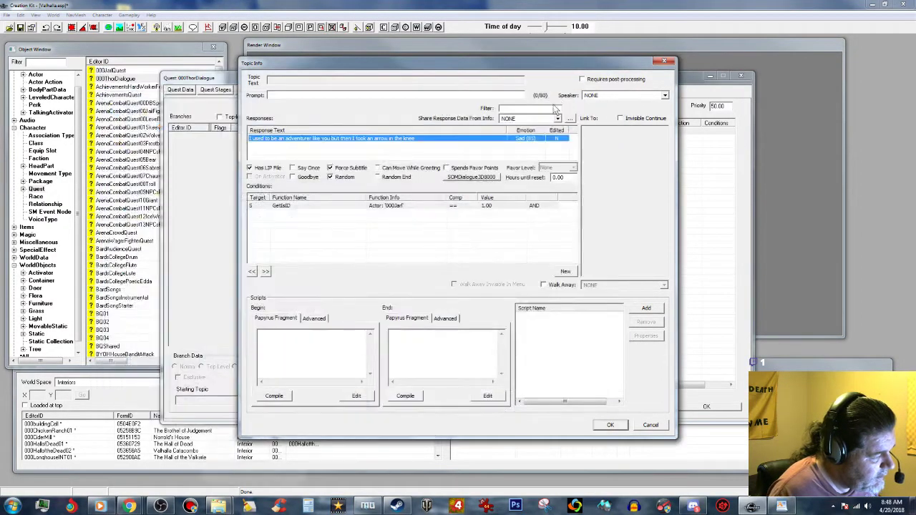
# Generate the arrow-in-the-knee response's lip file from WAV for the 000JarlVoice voice type, and accept the response and its topic info.
pyautogui.doubleClick(462, 140)
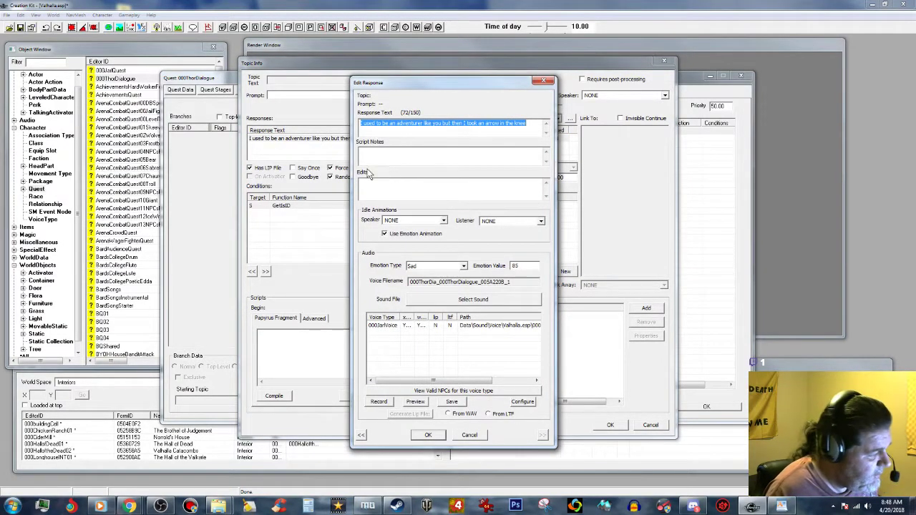
pyautogui.click(479, 330)
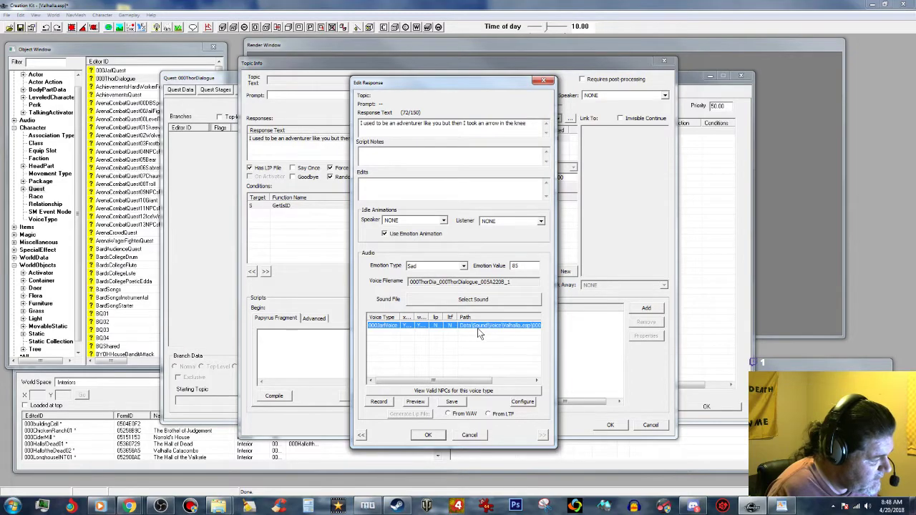
pyautogui.click(452, 415)
pyautogui.click(408, 414)
pyautogui.click(428, 434)
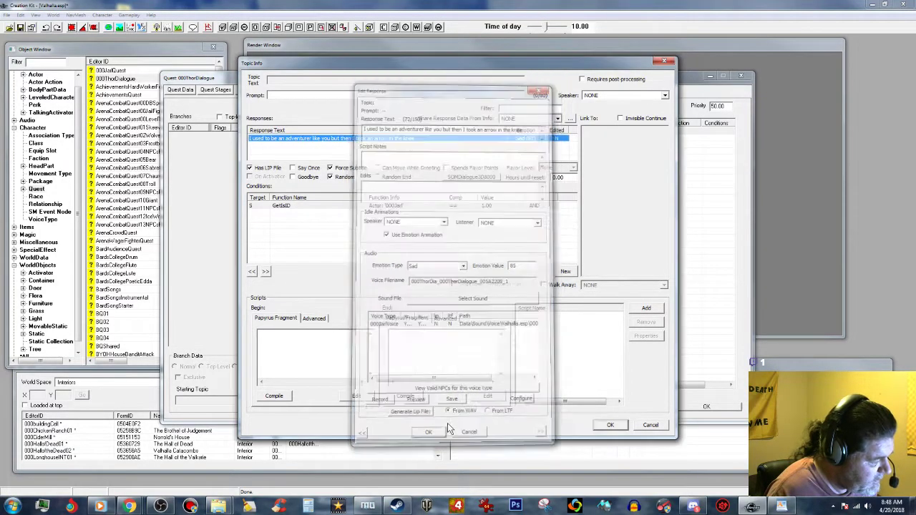
pyautogui.click(608, 425)
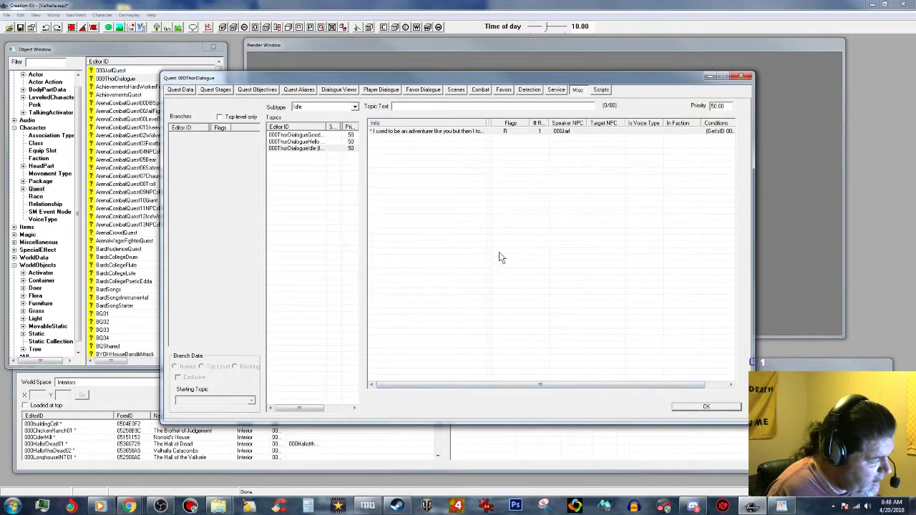
# Add a new info to the Idle topic with the response text "Watch the skies traveler" copied from the WordPad script.
pyautogui.rightClick(425, 163)
pyautogui.click(439, 165)
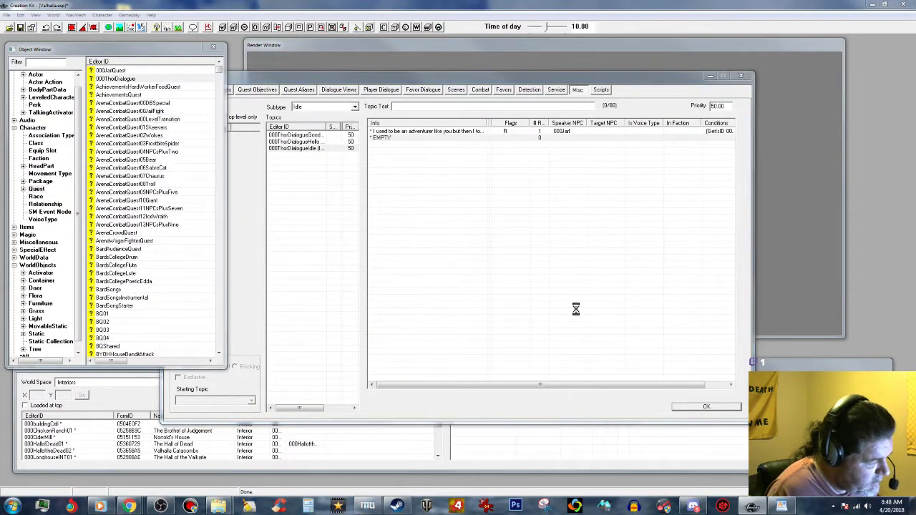
pyautogui.click(782, 506)
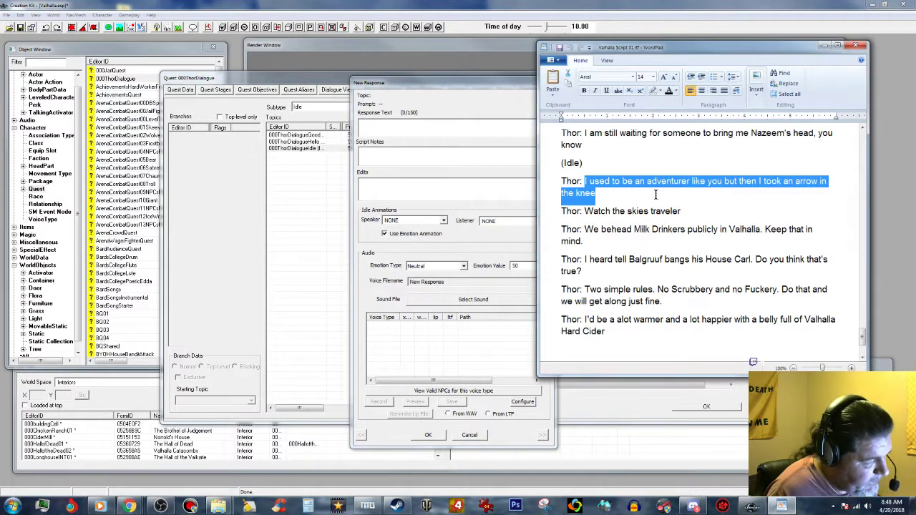
pyautogui.moveTo(585, 211); pyautogui.dragTo(682, 211)
pyautogui.rightClick(667, 216)
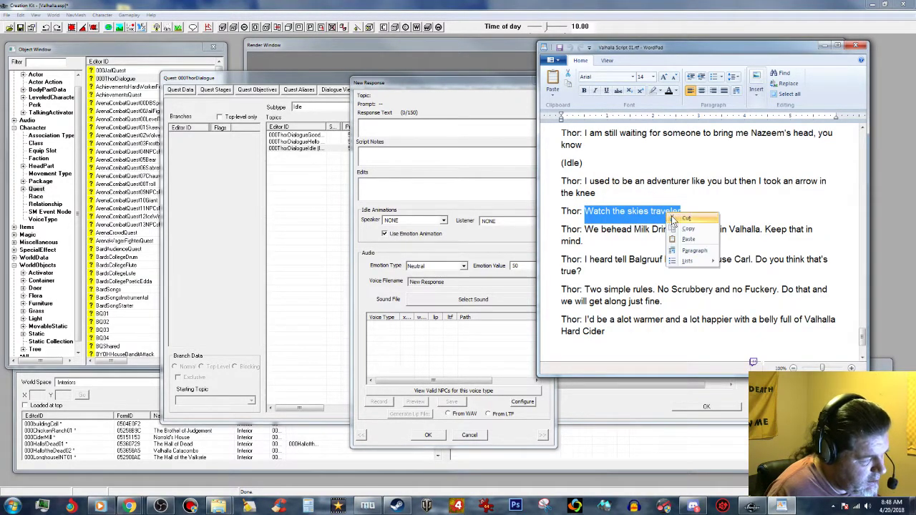
pyautogui.click(688, 230)
pyautogui.click(440, 126)
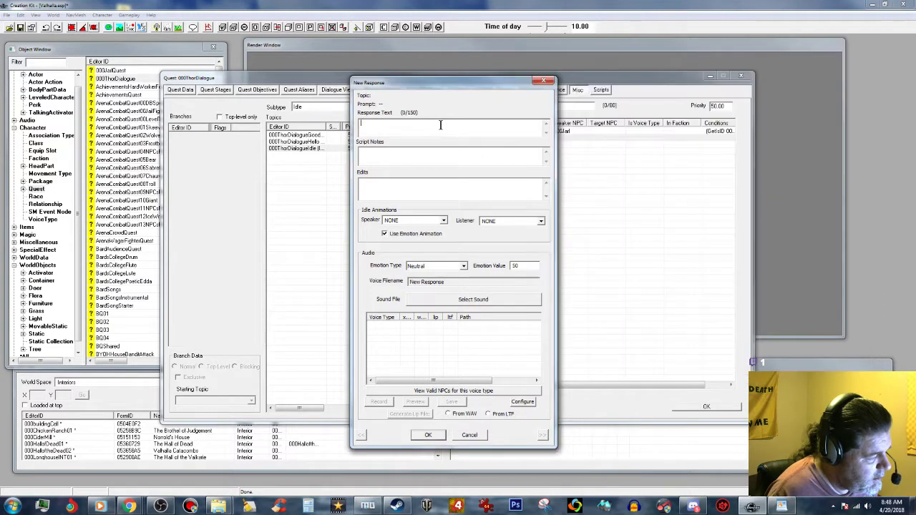
pyautogui.rightClick(440, 125)
pyautogui.click(474, 163)
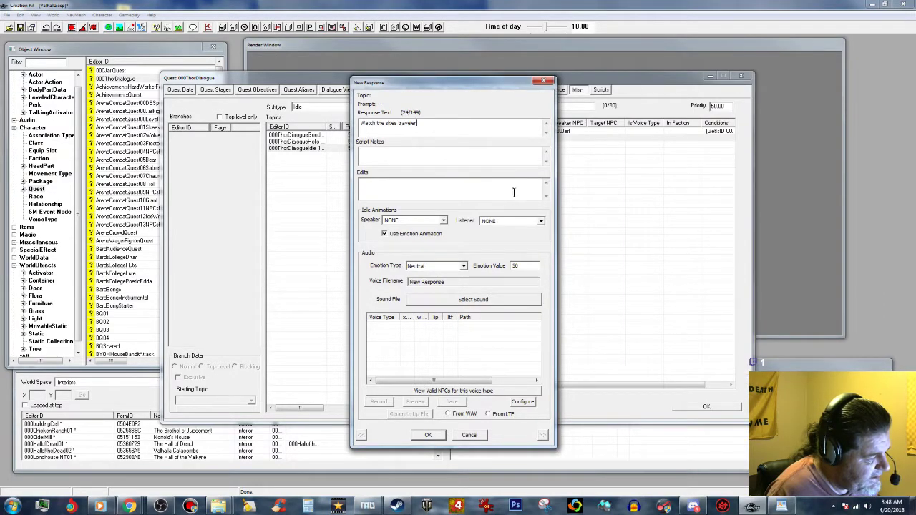
# Set the skies response's emotion type to Fear with a value of 60 and accept the response.
pyautogui.click(464, 267)
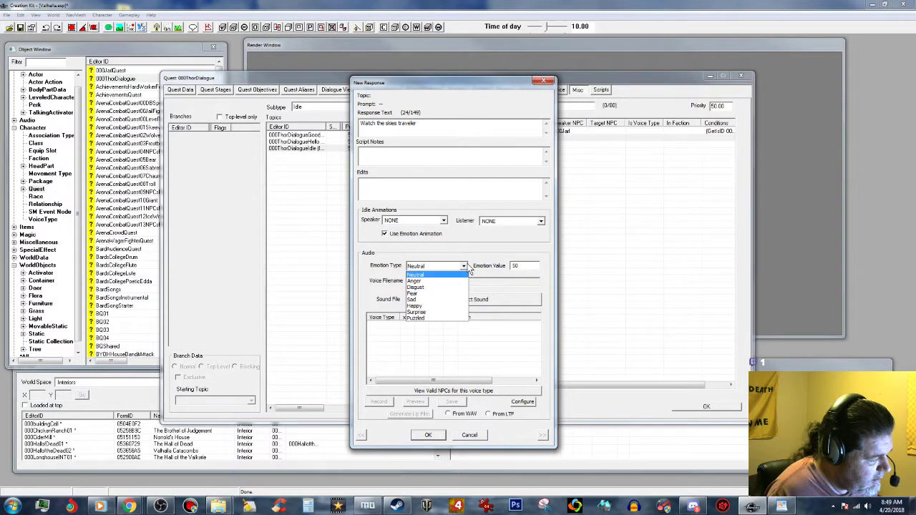
pyautogui.click(440, 294)
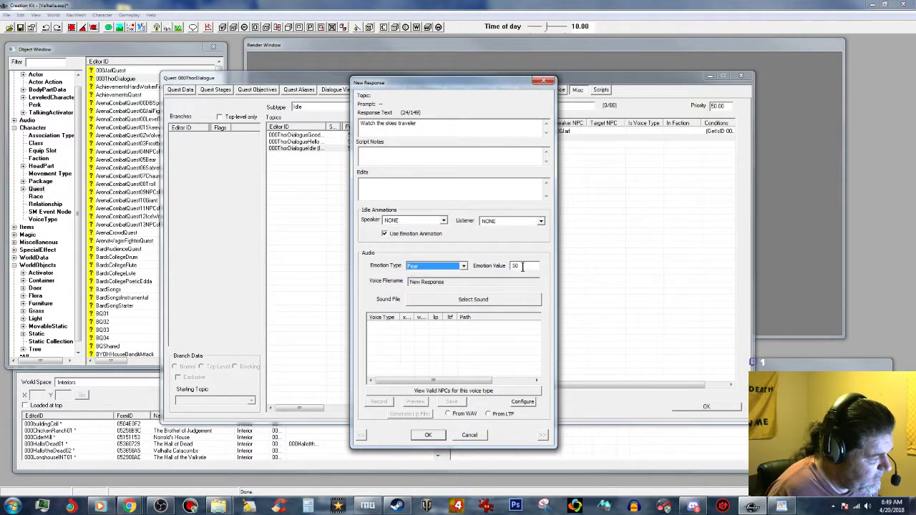
pyautogui.moveTo(523, 266); pyautogui.dragTo(501, 263)
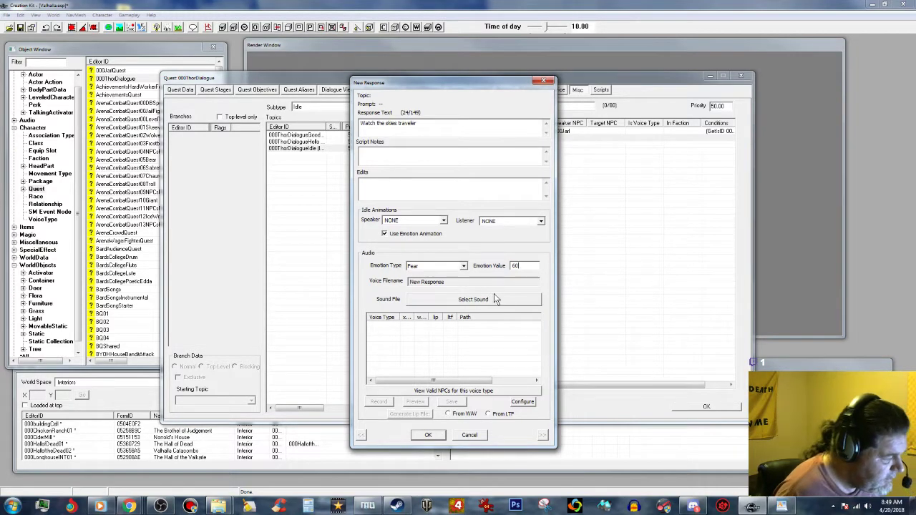
pyautogui.click(432, 434)
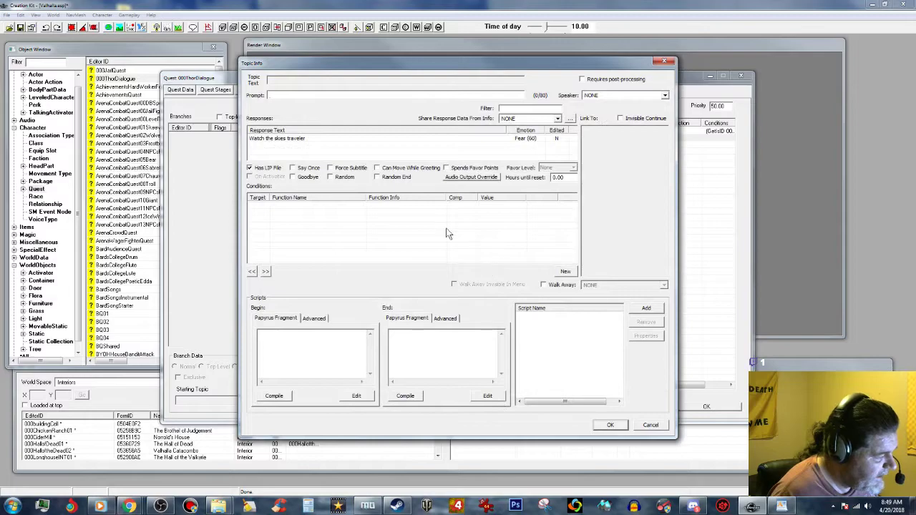
# Paste the copied GetIsID condition for 000Jarl into the skies topic info and enable Force Subtitle and Random.
pyautogui.rightClick(420, 225)
pyautogui.click(452, 288)
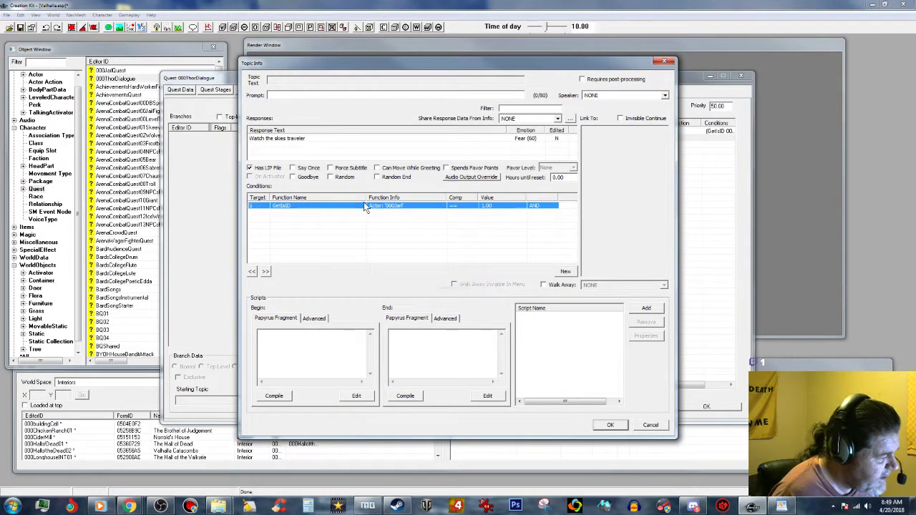
pyautogui.click(332, 168)
pyautogui.click(331, 176)
# Set the skies line's audio output override to SOMDialogue3D8000.
pyautogui.click(471, 177)
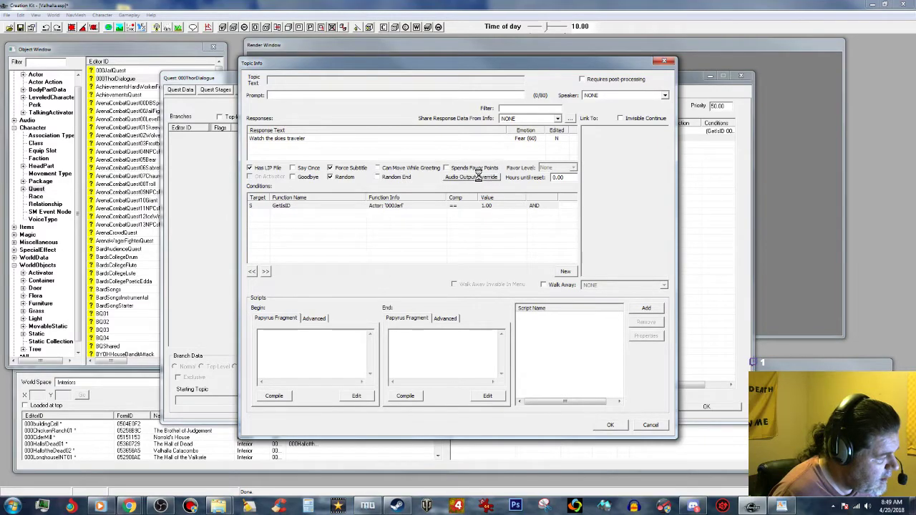
pyautogui.click(295, 187)
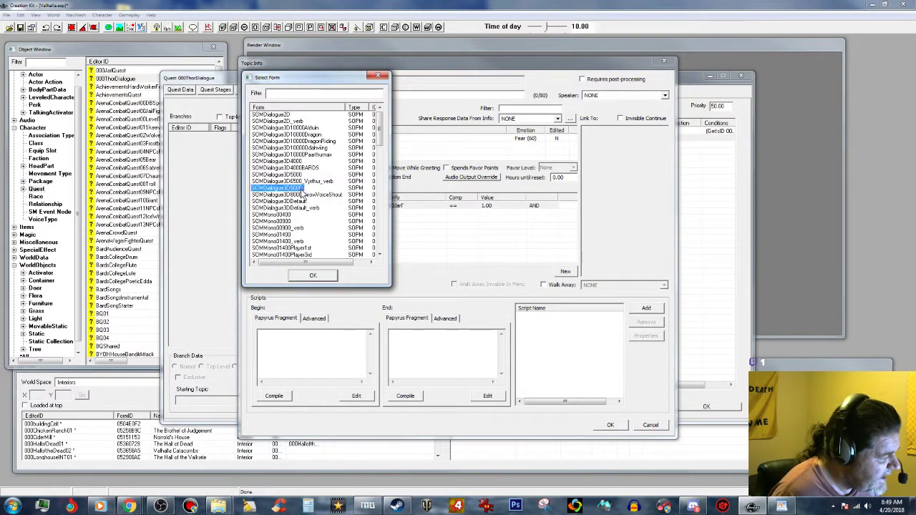
pyautogui.click(313, 275)
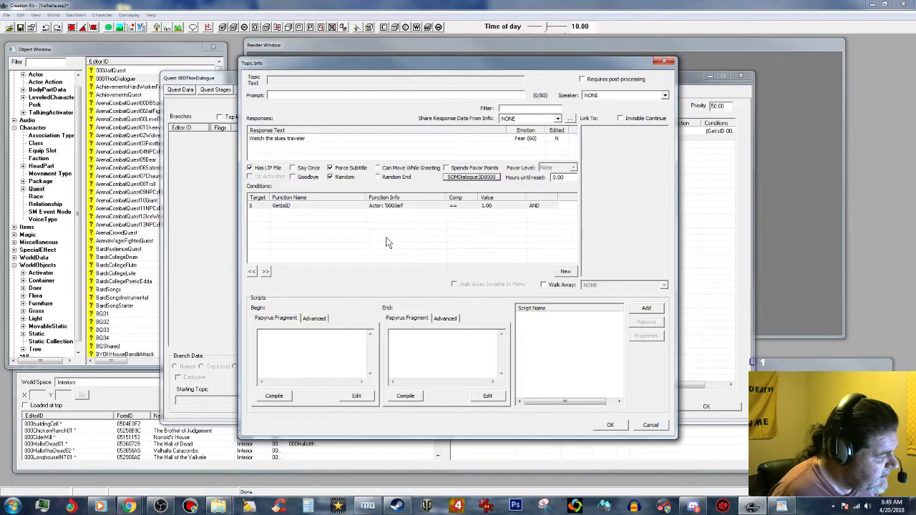
# Open the "Watch the skies traveler" response for editing and copy its full voice filename.
pyautogui.doubleClick(287, 138)
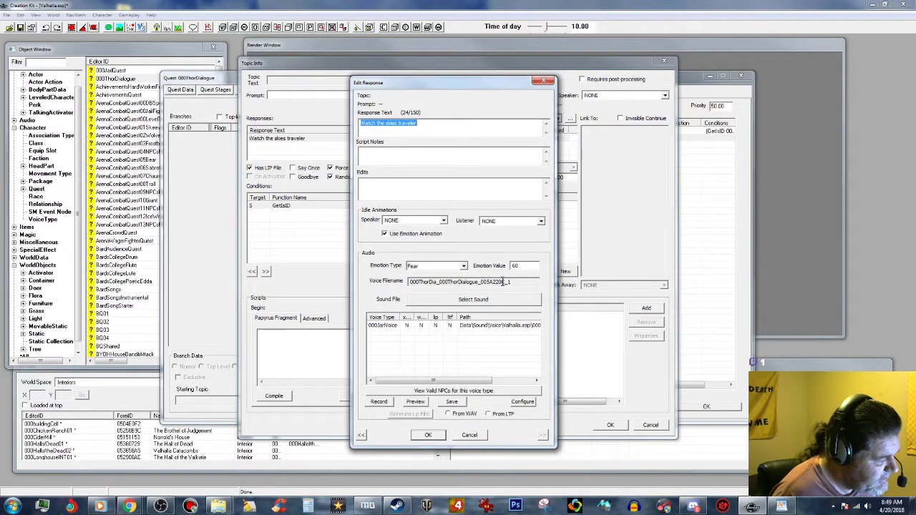
pyautogui.moveTo(511, 282); pyautogui.dragTo(371, 285)
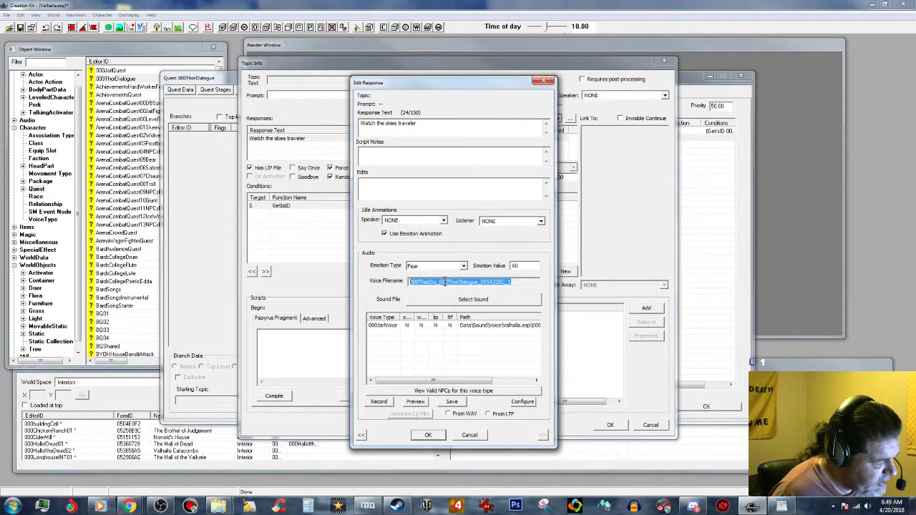
pyautogui.rightClick(446, 282)
pyautogui.click(460, 317)
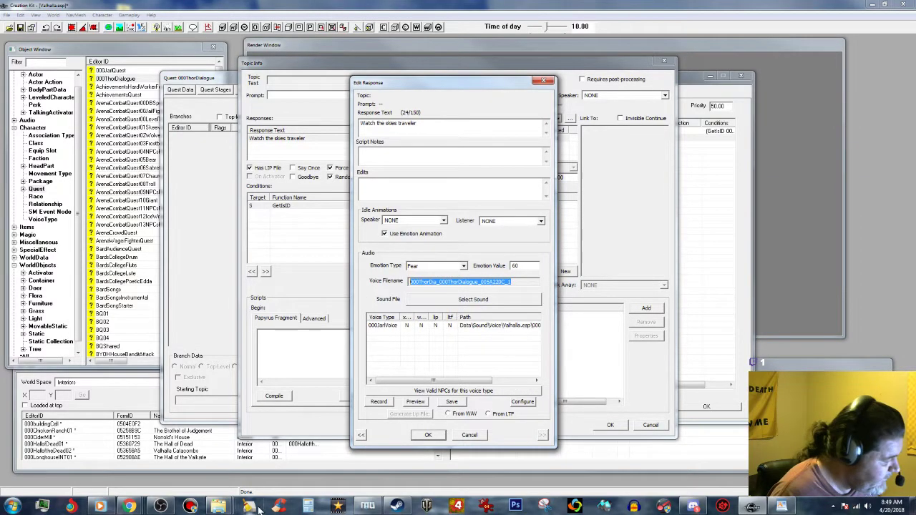
# Switch to the 000JarlVoice folder in File Explorer and rename Skies.wav to 000ThorDia_000ThorDialogue_005A220C_1.
pyautogui.click(220, 507)
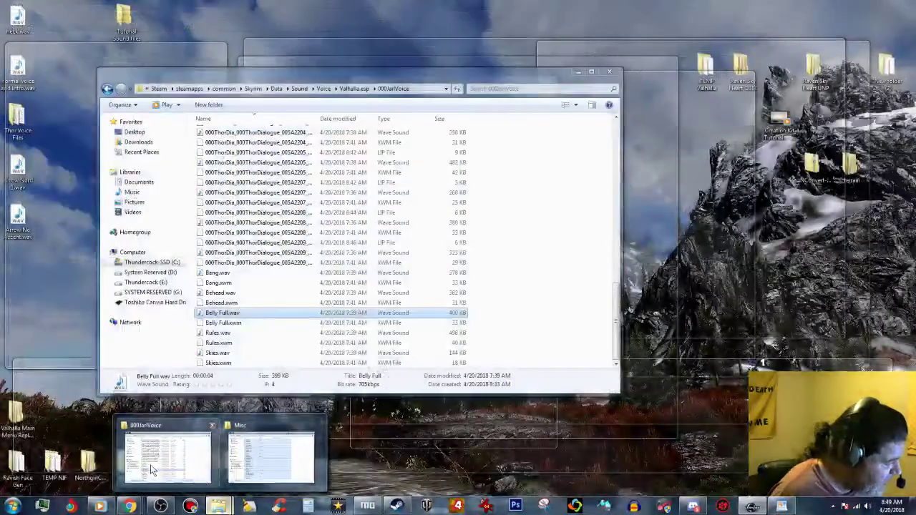
pyautogui.click(151, 463)
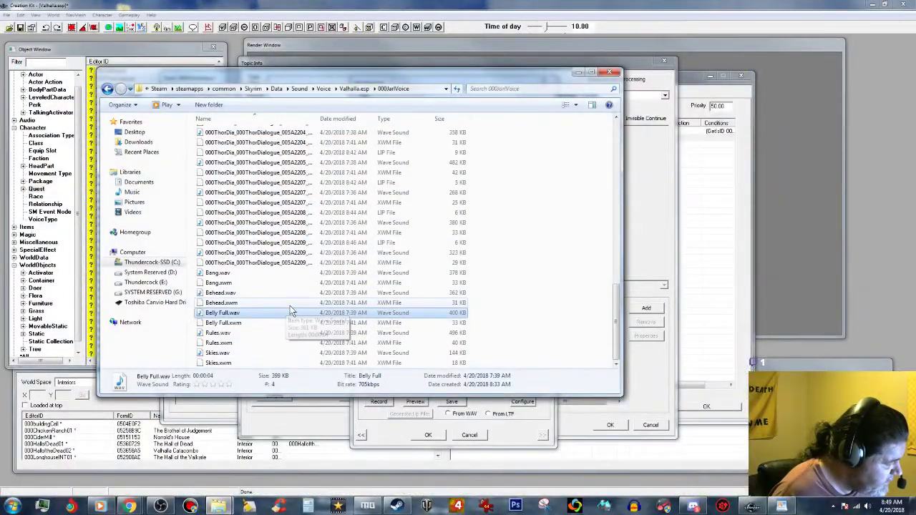
pyautogui.click(215, 354)
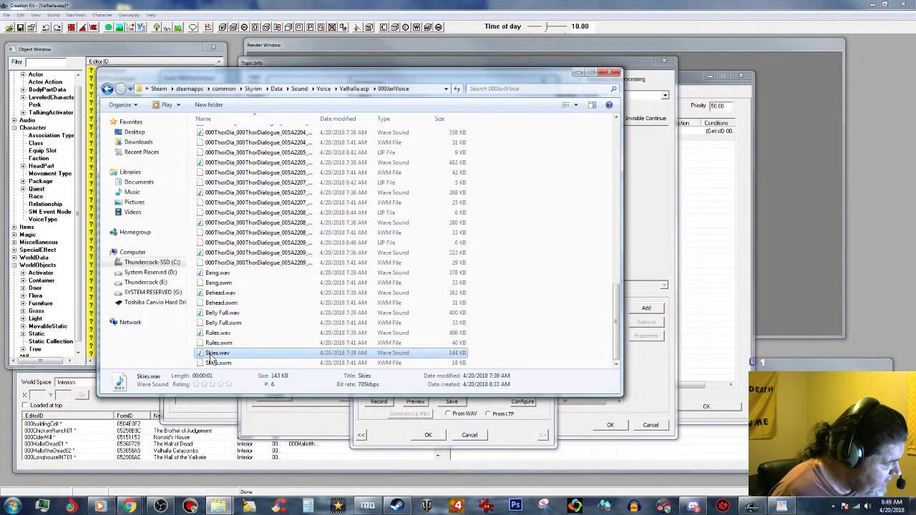
pyautogui.click(212, 354)
pyautogui.rightClick(212, 354)
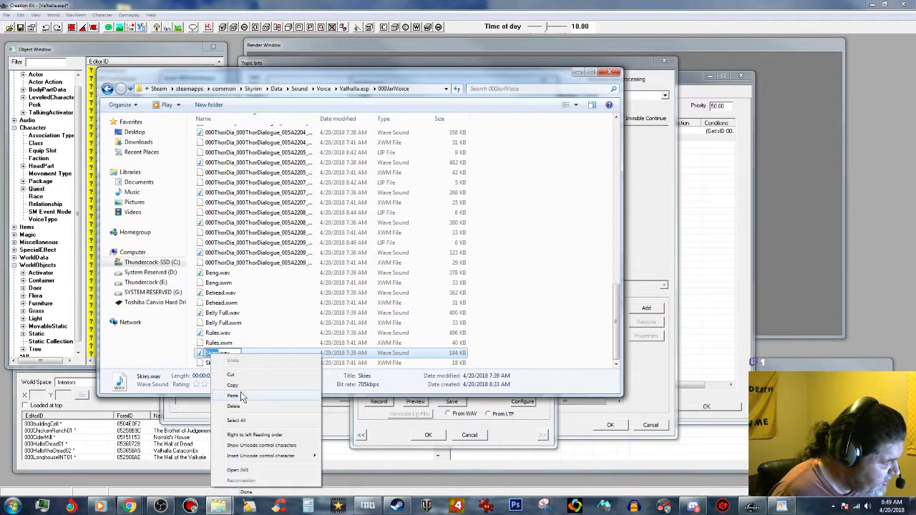
pyautogui.click(240, 395)
# Rename Skies.xwm to 000ThorDia_000ThorDialogue_005A220C_1, return to the Creation Kit and accept the skies response.
pyautogui.click(212, 364)
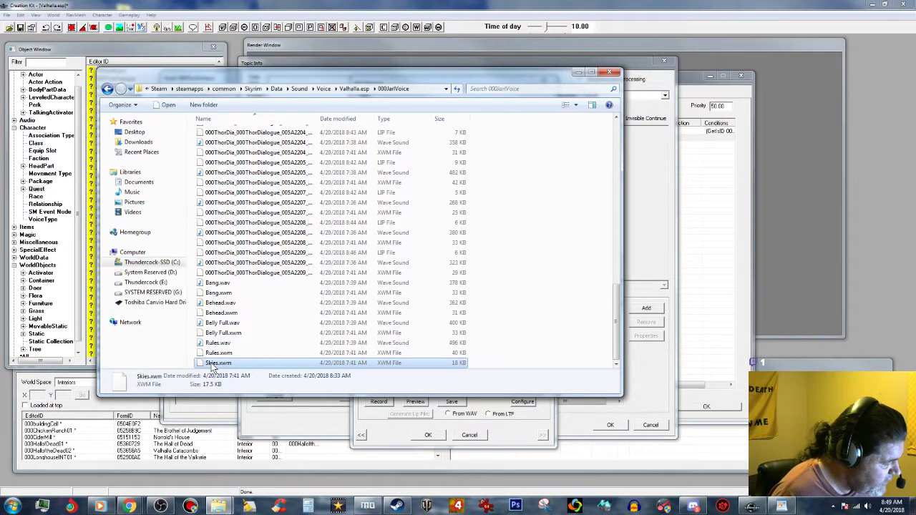
pyautogui.click(212, 364)
pyautogui.rightClick(212, 365)
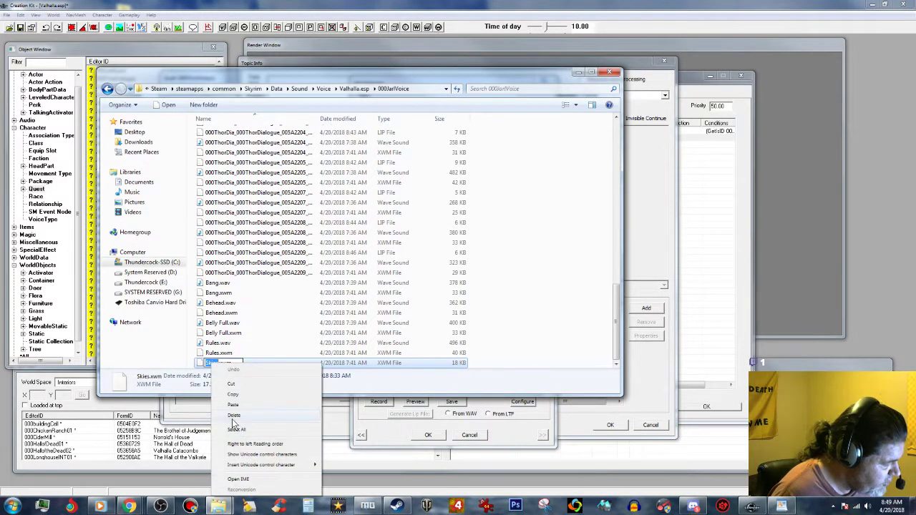
pyautogui.click(238, 406)
pyautogui.click(400, 358)
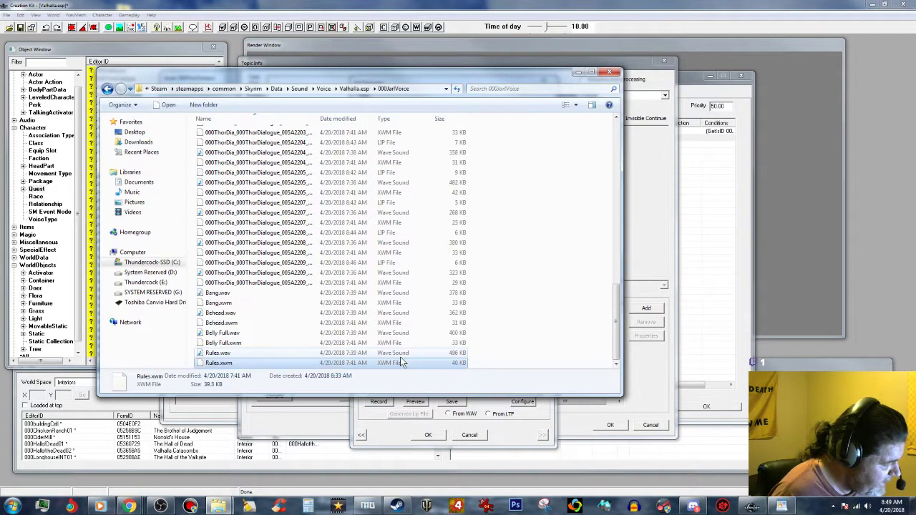
pyautogui.click(579, 72)
pyautogui.click(429, 436)
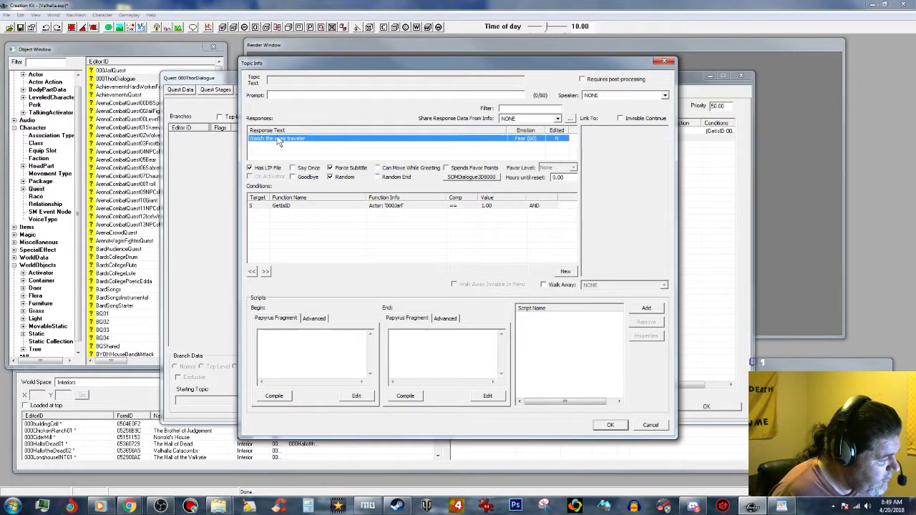
# Generate the skies line's lip file from WAV for the 000JarlVoice entry, and accept the response and its topic info.
pyautogui.doubleClick(274, 136)
pyautogui.click(499, 326)
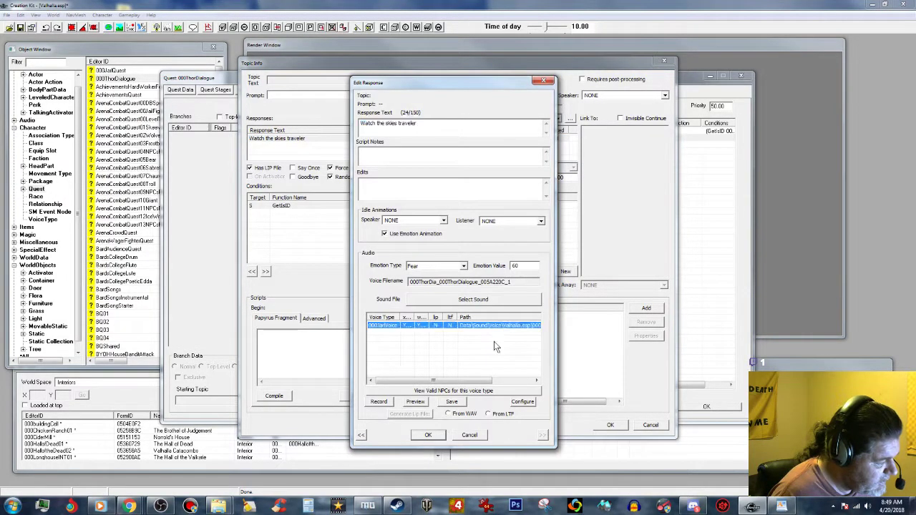
pyautogui.click(449, 415)
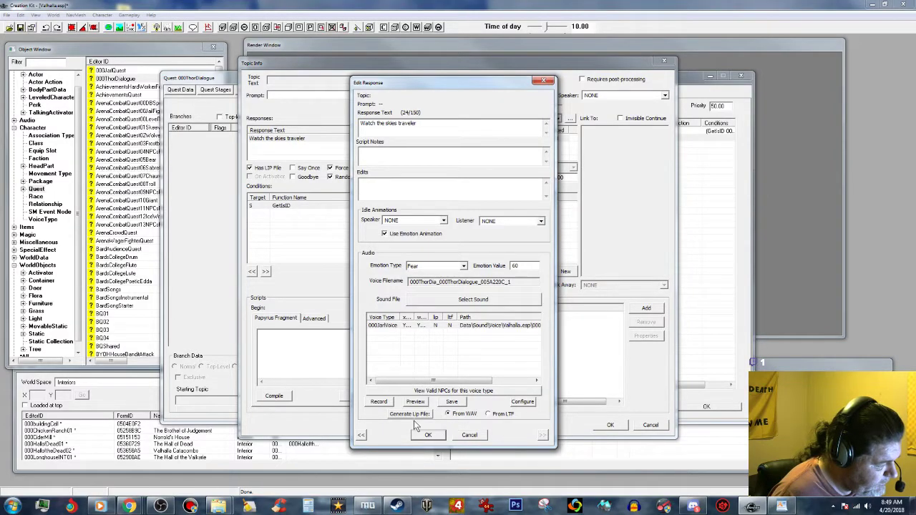
pyautogui.click(428, 435)
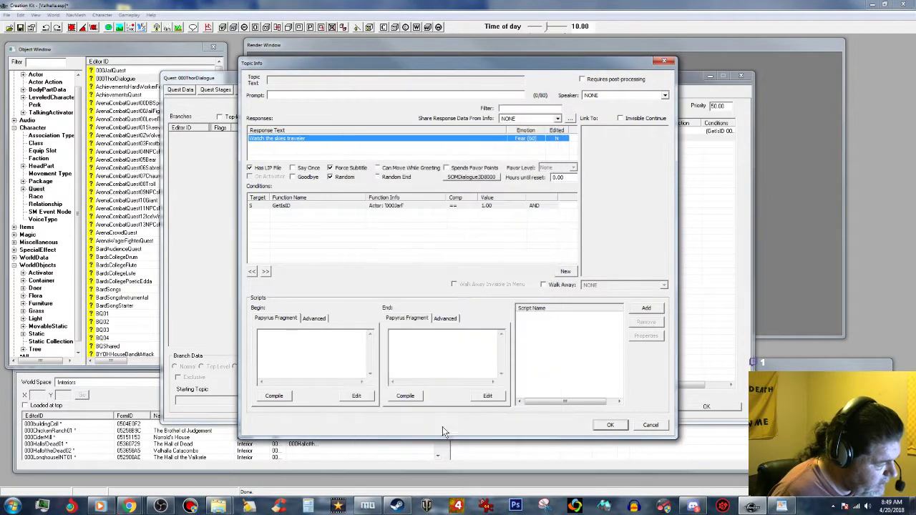
pyautogui.click(610, 427)
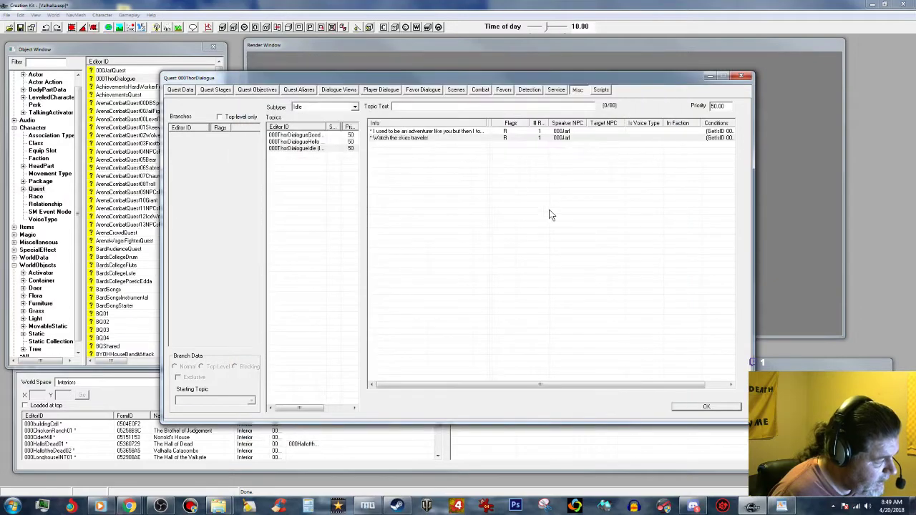
# Add a new info to the Idle topic and copy Thor's "We behead Milk Drinkers publicly in Valhalla" line from the WordPad script.
pyautogui.rightClick(464, 169)
pyautogui.click(481, 176)
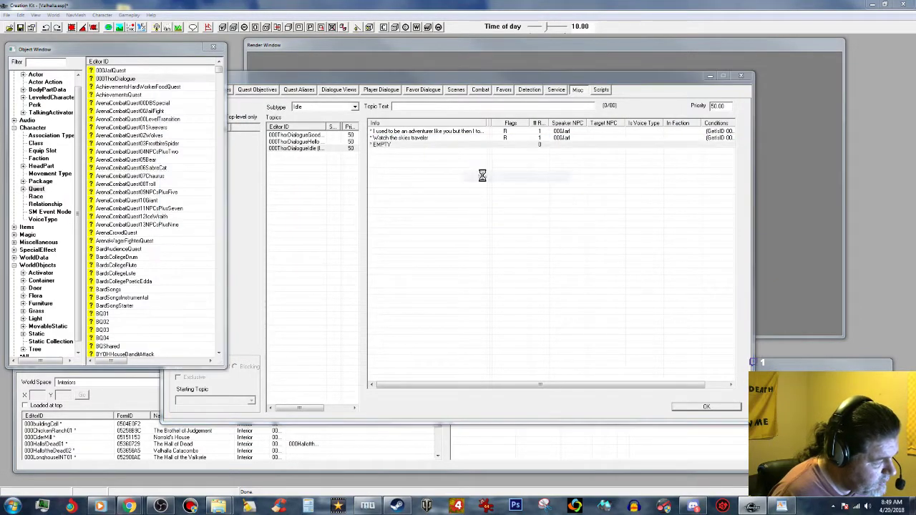
pyautogui.click(782, 506)
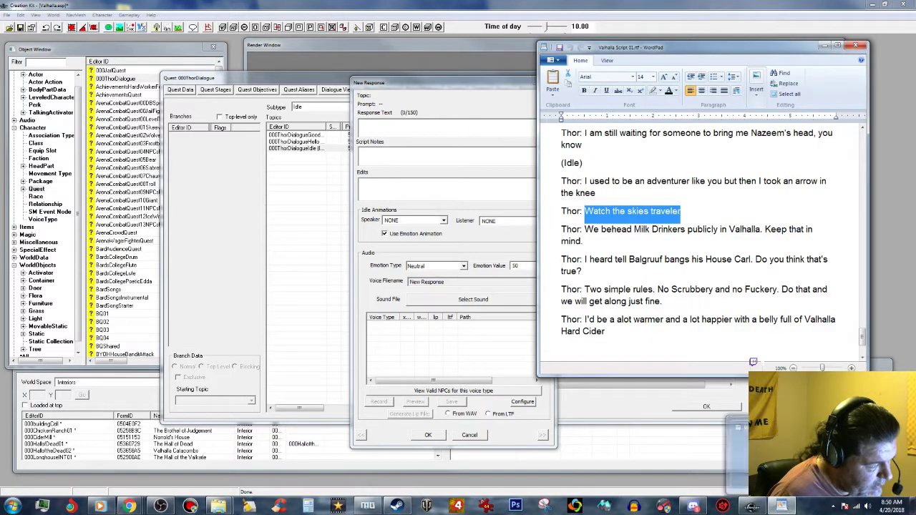
pyautogui.moveTo(585, 229); pyautogui.dragTo(581, 243)
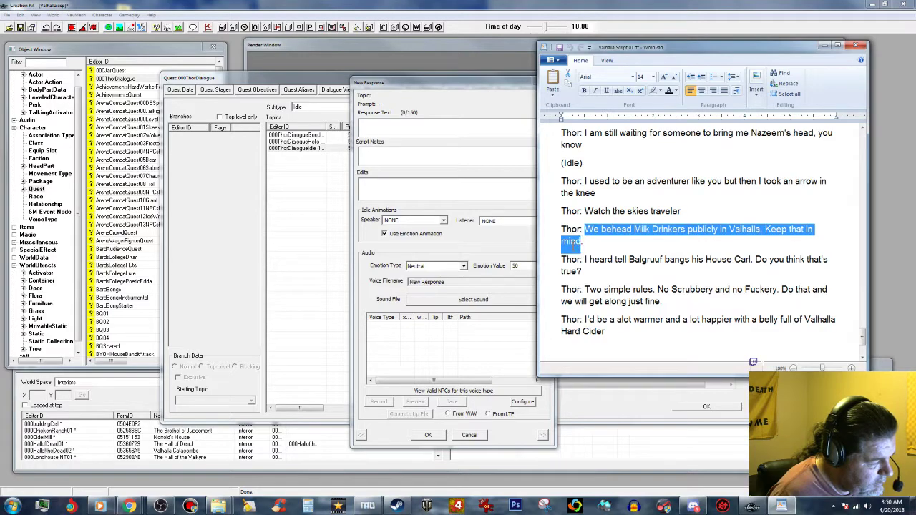
pyautogui.rightClick(609, 230)
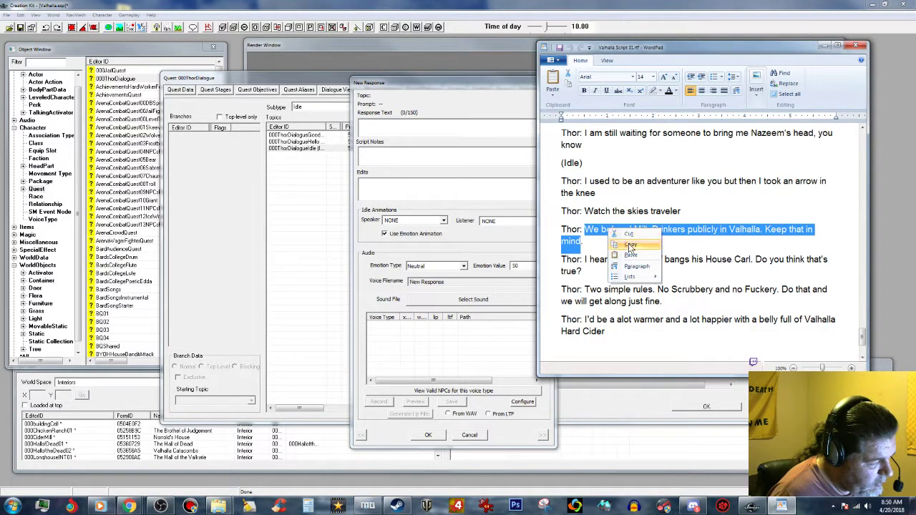
pyautogui.click(630, 245)
# Paste the copied Milk Drinkers line as the Creation Kit response text with emotion Anger at 85, and accept the response.
pyautogui.click(426, 126)
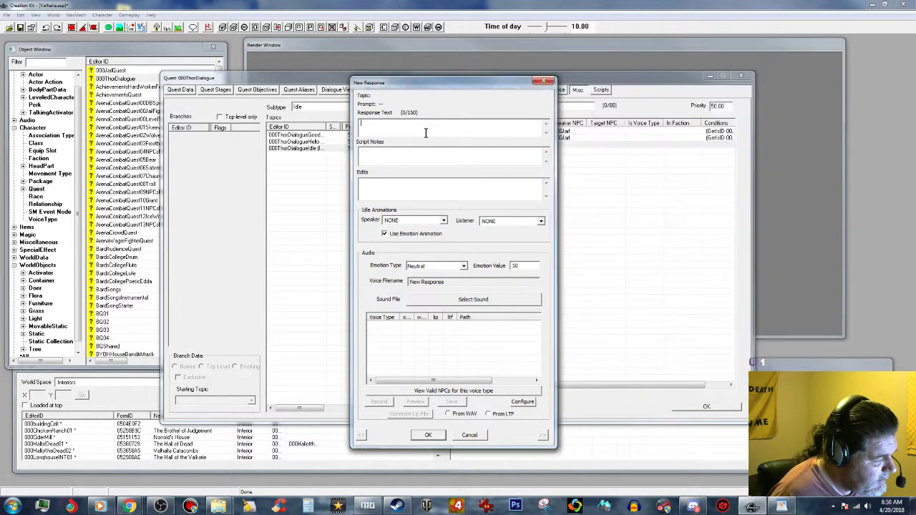
pyautogui.rightClick(429, 128)
pyautogui.click(459, 170)
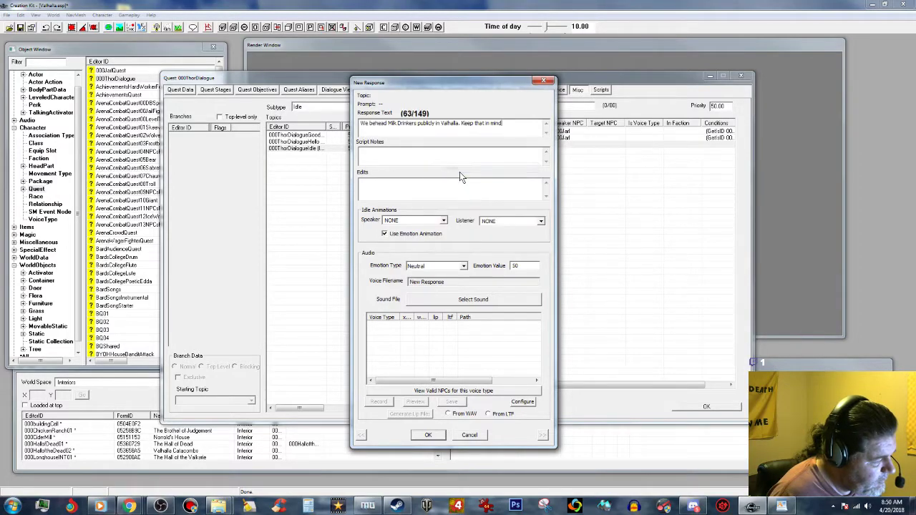
pyautogui.click(464, 267)
pyautogui.click(442, 283)
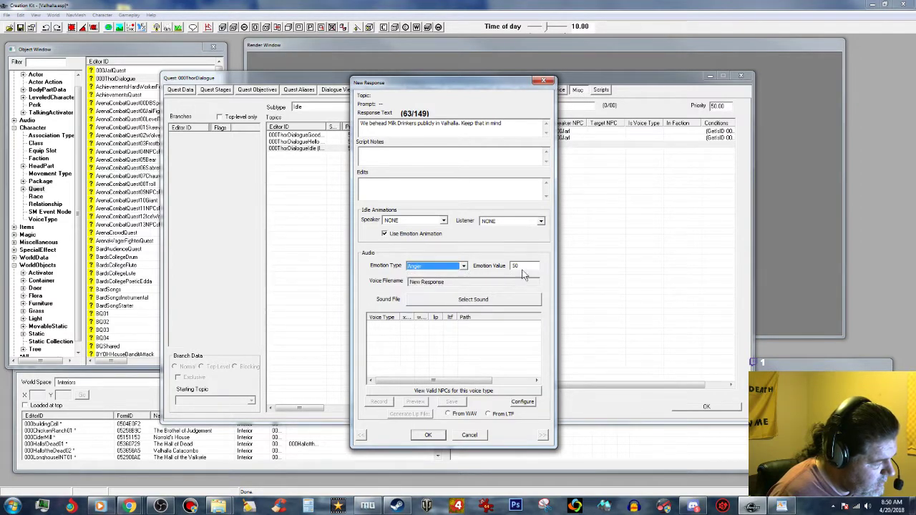
pyautogui.press('Tab')
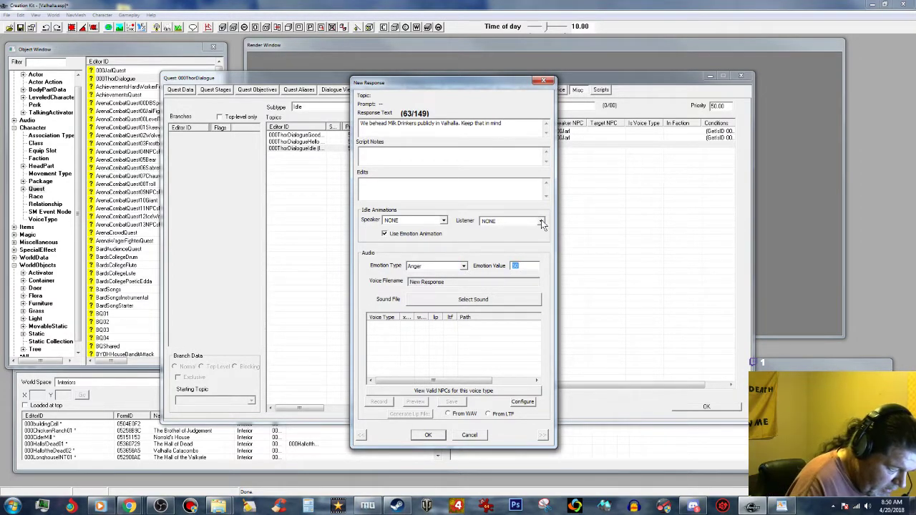
pyautogui.write('85')
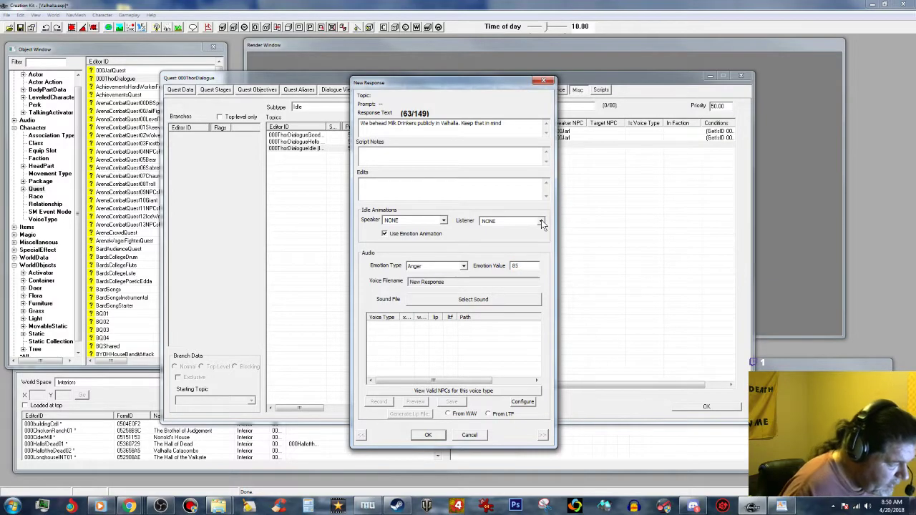
pyautogui.click(429, 435)
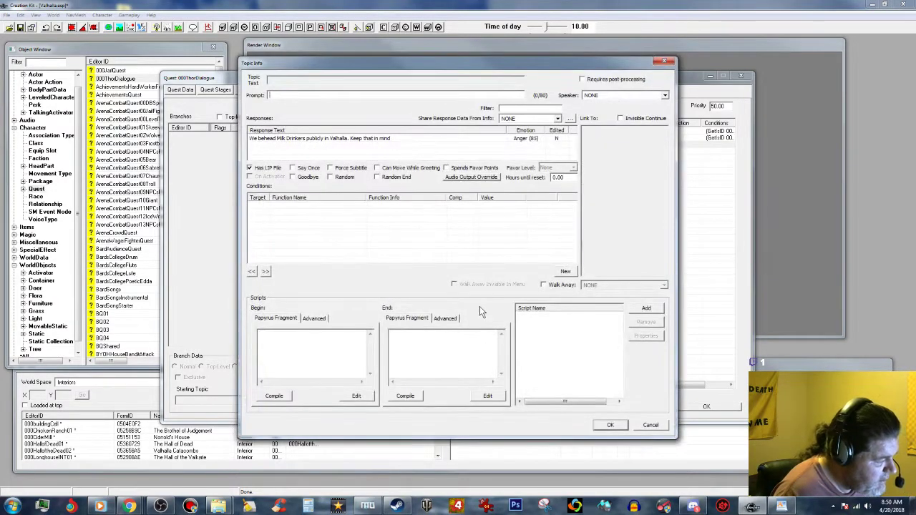
# Paste the copied GetIsID 000Jarl condition into the Milk Drinkers info and enable Force Subtitle and Random.
pyautogui.rightClick(410, 212)
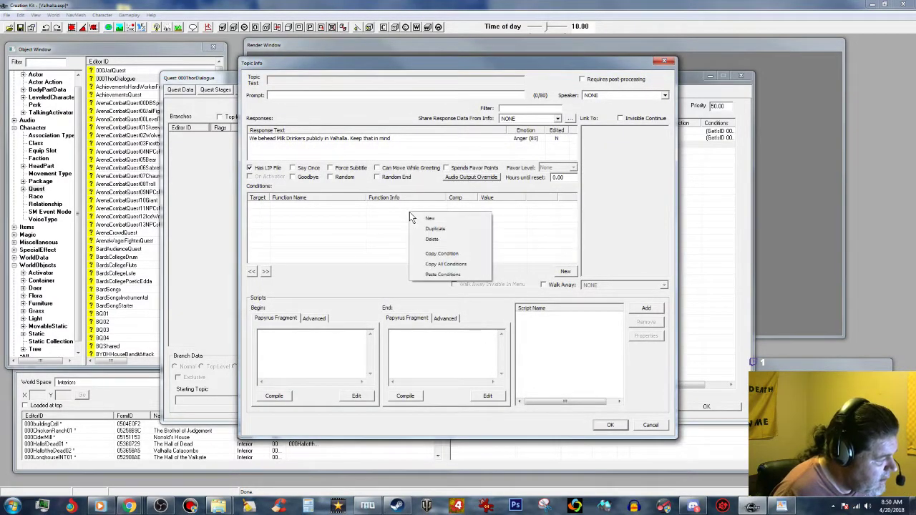
pyautogui.click(444, 275)
pyautogui.click(330, 167)
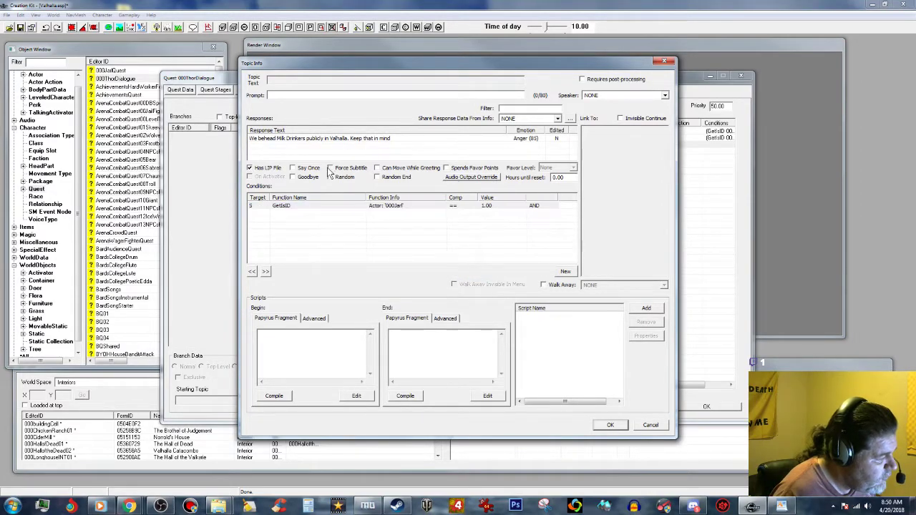
pyautogui.click(330, 177)
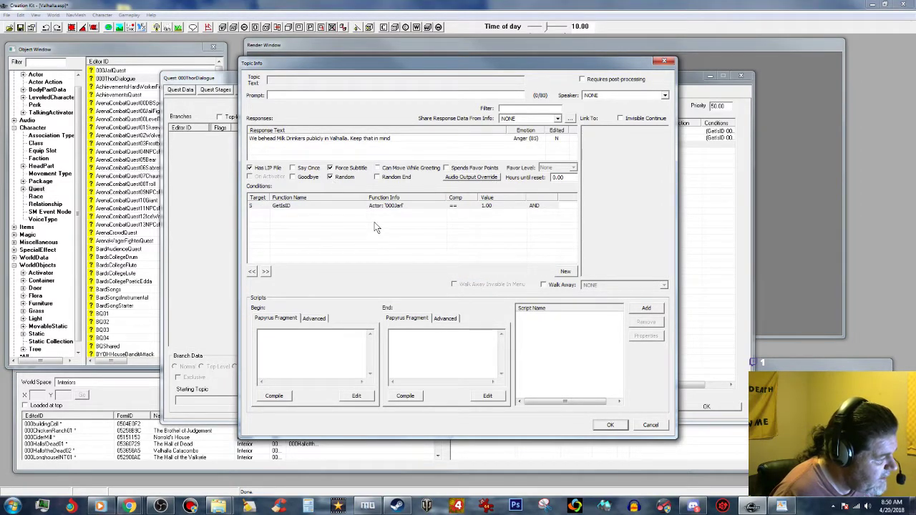
# Set the Milk Drinkers line's audio output override to SOMDialogue3D8000.
pyautogui.click(338, 139)
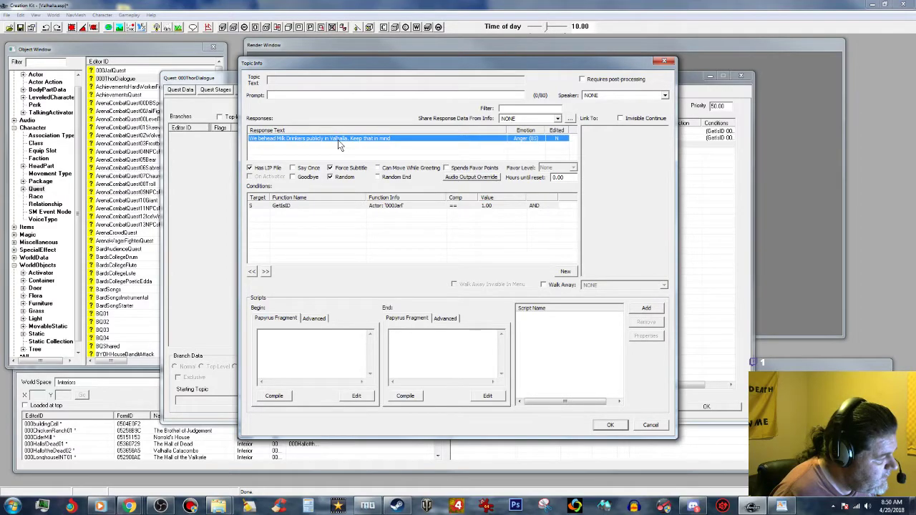
pyautogui.click(462, 179)
pyautogui.click(300, 188)
pyautogui.click(332, 277)
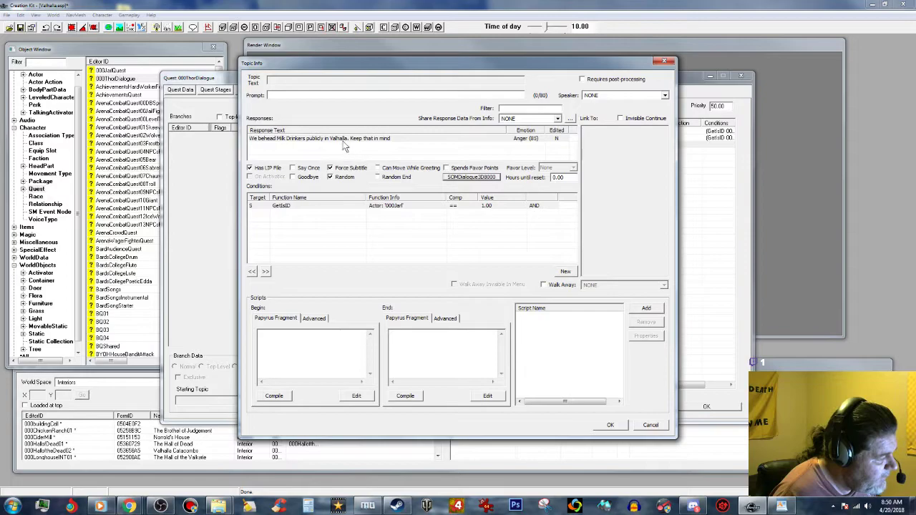
# Open the Milk Drinkers response for editing and copy its full voice filename.
pyautogui.doubleClick(344, 139)
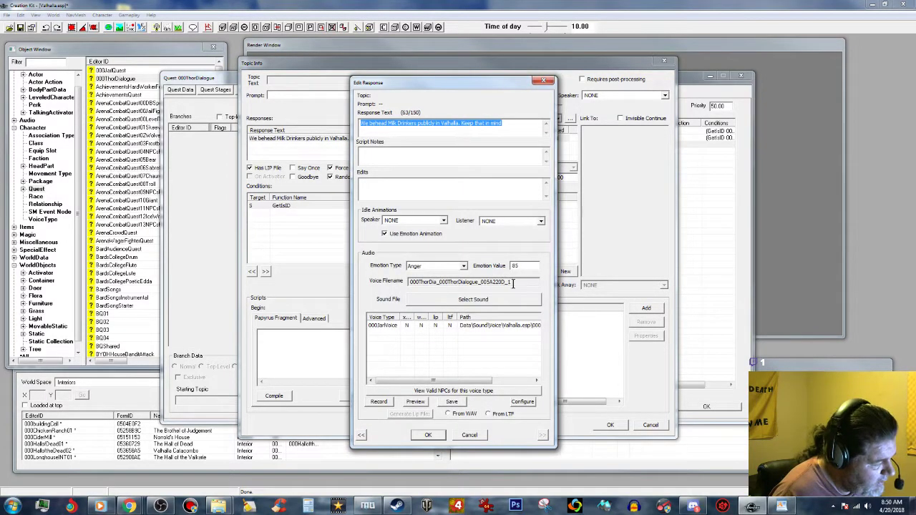
pyautogui.moveTo(509, 283); pyautogui.dragTo(384, 283)
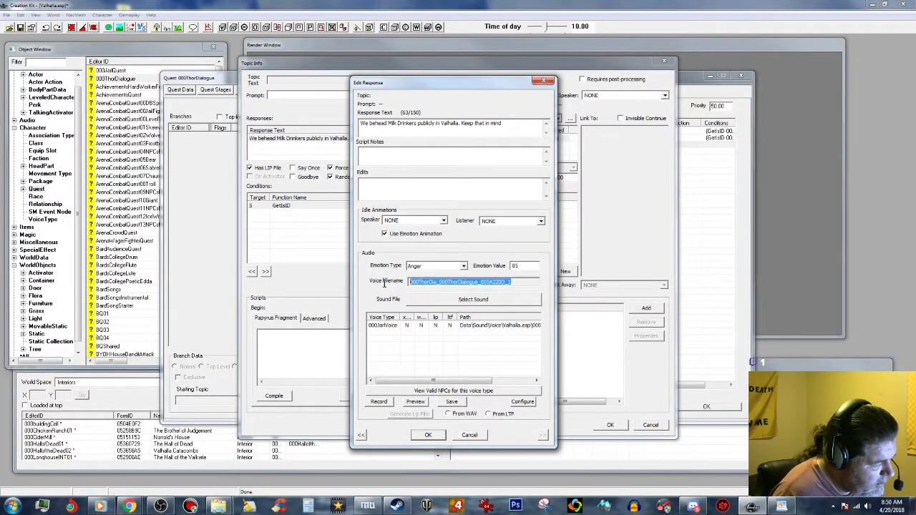
pyautogui.rightClick(443, 282)
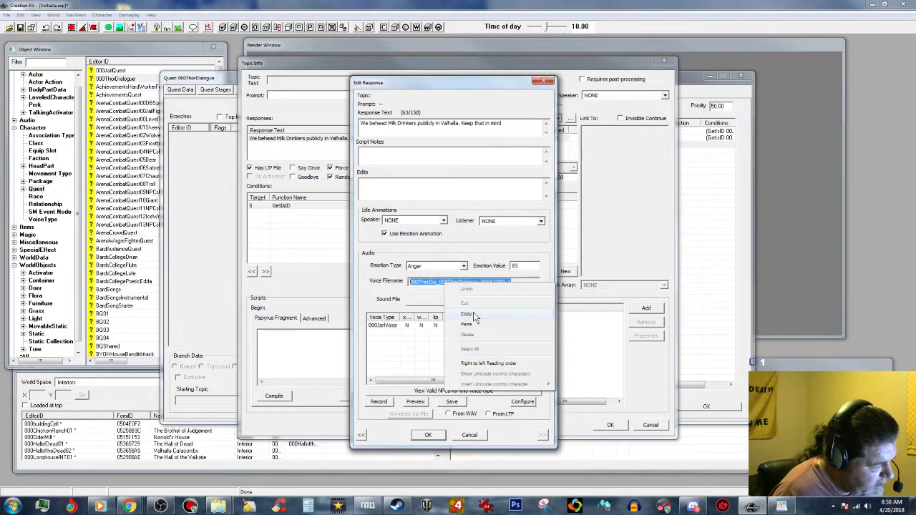
pyautogui.click(473, 313)
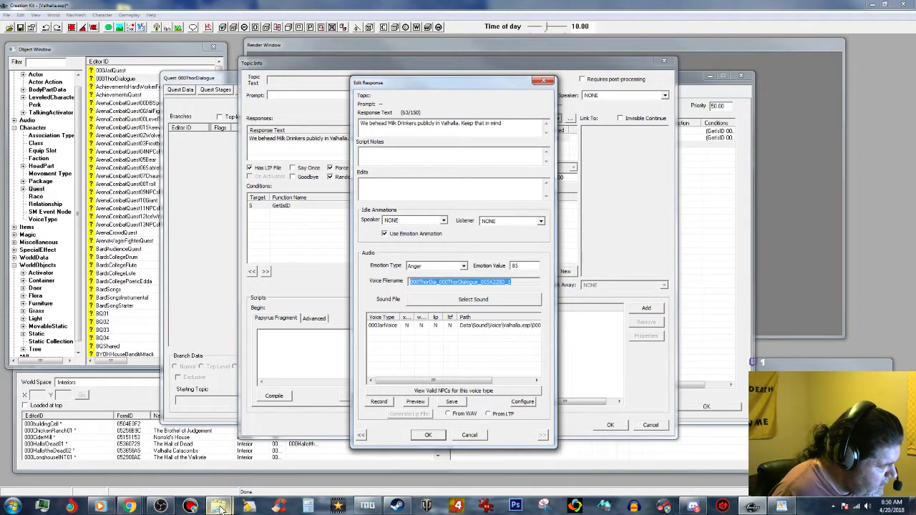
# Switch to the 000JarlVoice folder in File Explorer and rename Behead.wav to 000ThorDia_000ThorDialogue_005A220D_1.
pyautogui.moveTo(219, 507)
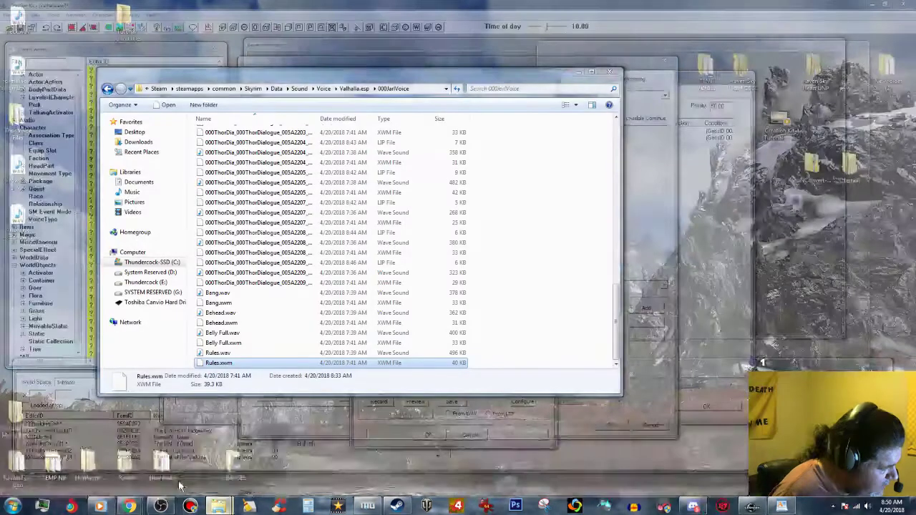
pyautogui.click(167, 455)
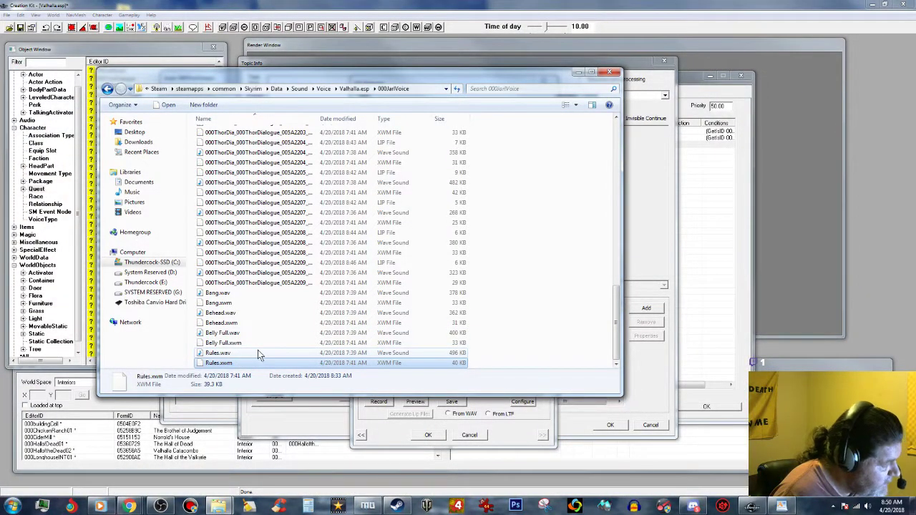
pyautogui.click(218, 312)
pyautogui.click(214, 313)
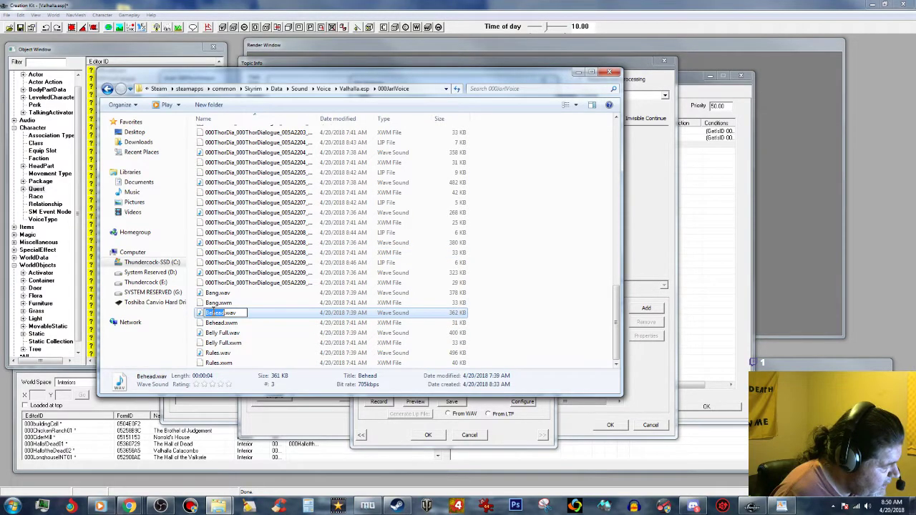
pyautogui.rightClick(216, 312)
pyautogui.click(239, 354)
pyautogui.press('Return')
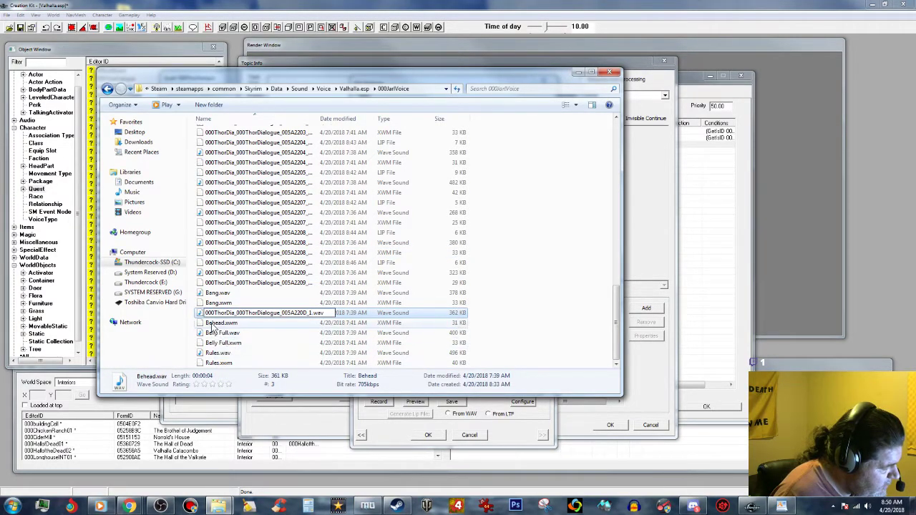
# Rename Behead.xwm to 000ThorDia_000ThorDialogue_005A220D_1, return to the Creation Kit and accept the Milk Drinkers response.
pyautogui.click(215, 323)
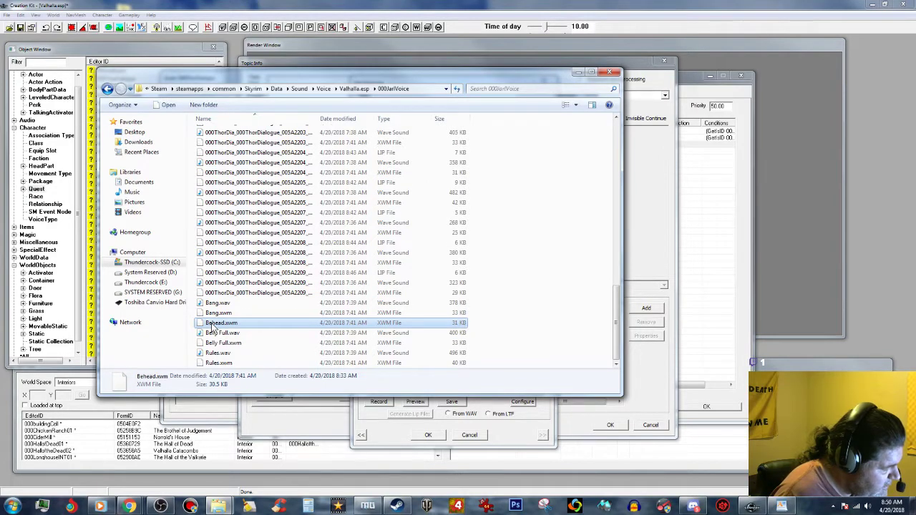
pyautogui.click(212, 327)
pyautogui.rightClick(212, 326)
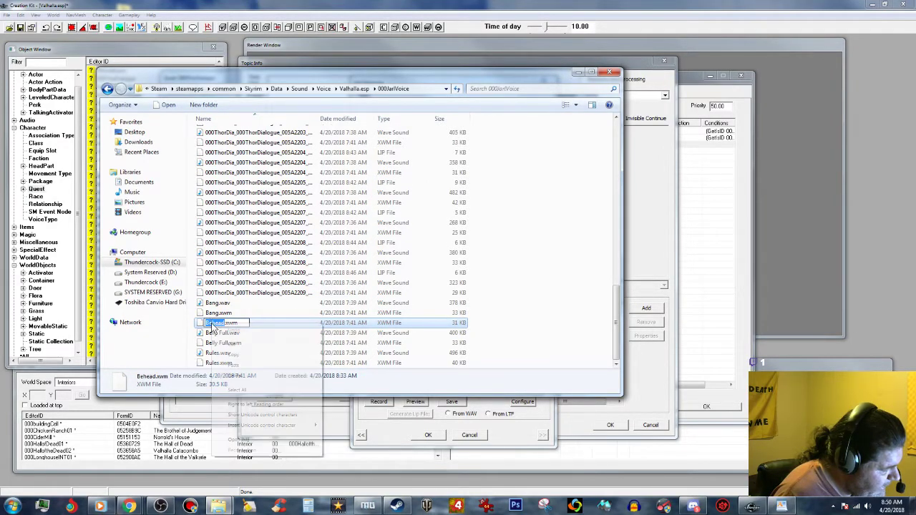
pyautogui.click(233, 365)
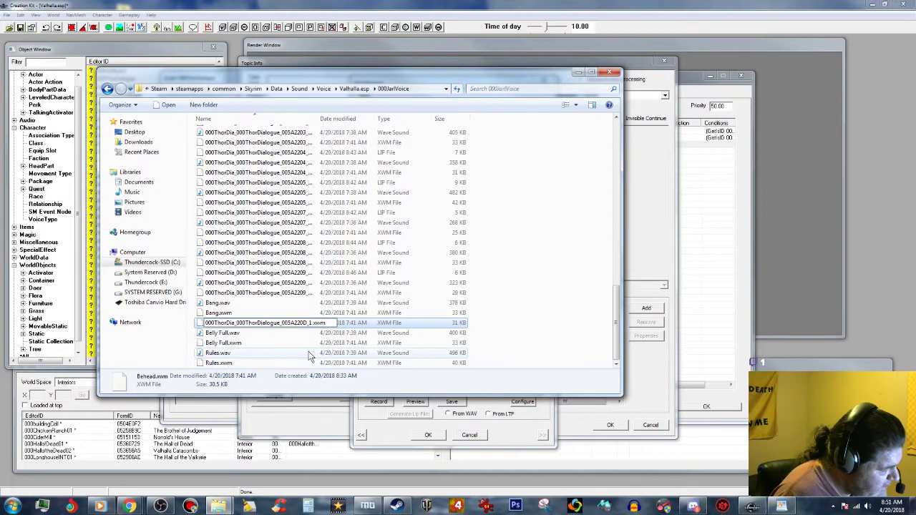
pyautogui.click(309, 353)
pyautogui.click(576, 75)
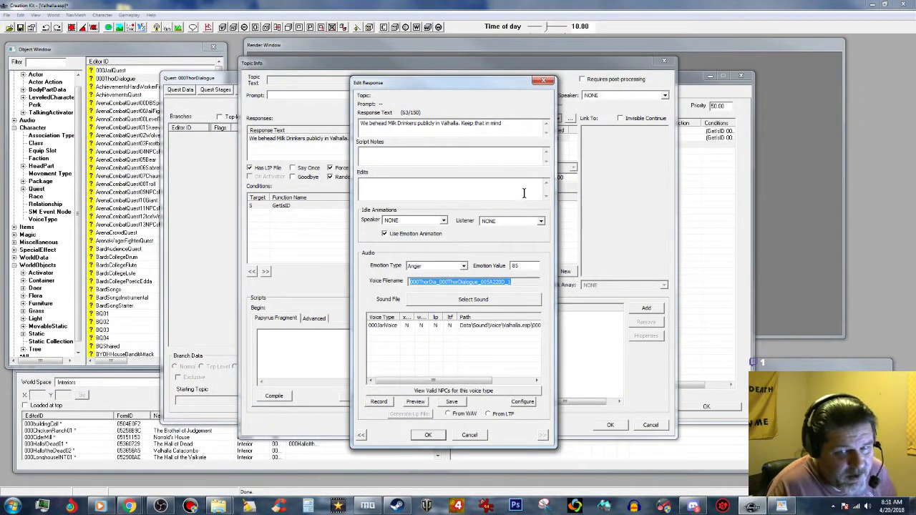
pyautogui.click(428, 435)
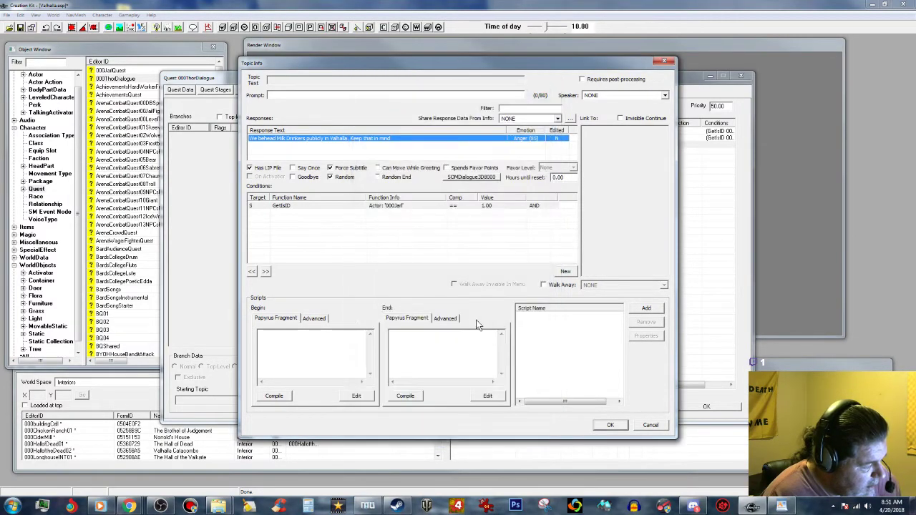
# Generate the Milk Drinkers response's lip file from WAV for the 000JarlVoice voice type, and accept the response and its topic info.
pyautogui.click(387, 145)
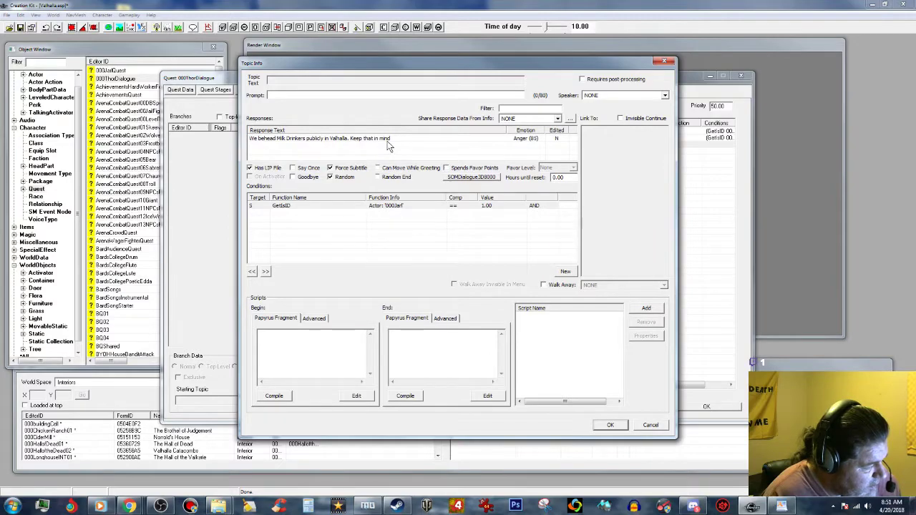
pyautogui.doubleClick(387, 139)
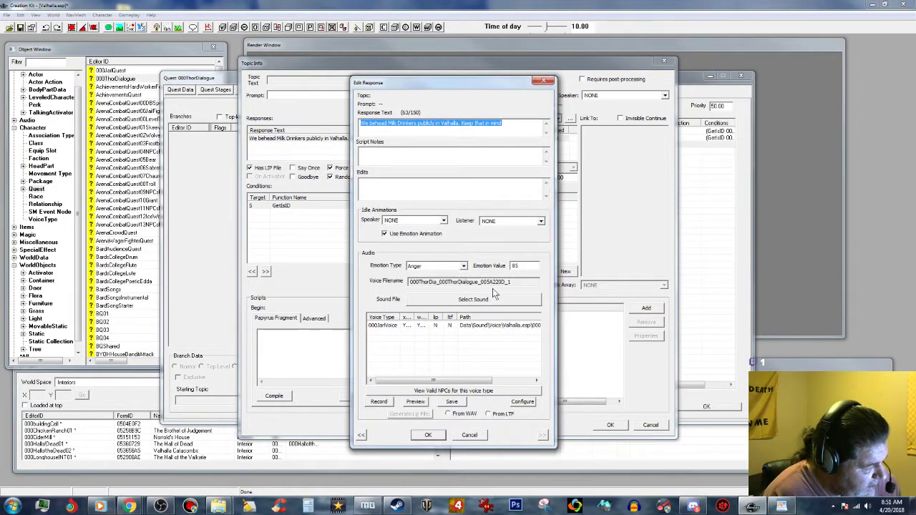
pyautogui.click(473, 325)
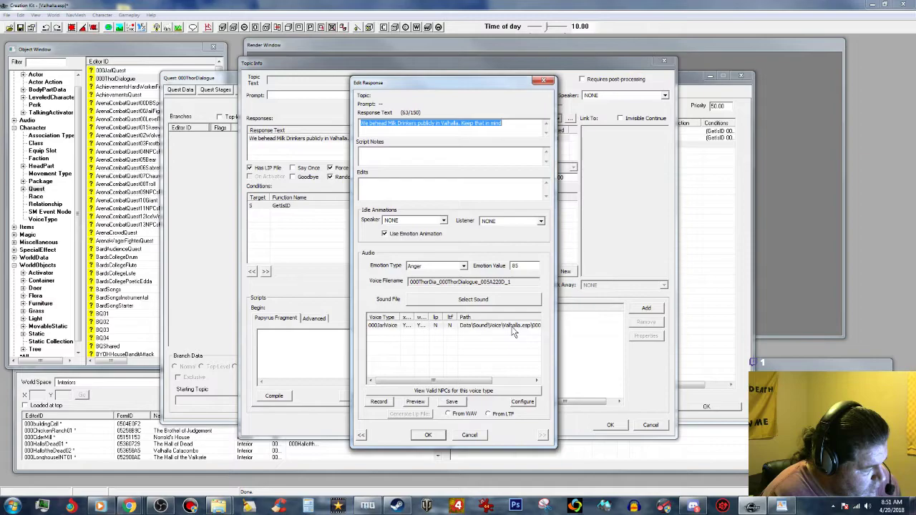
pyautogui.click(449, 414)
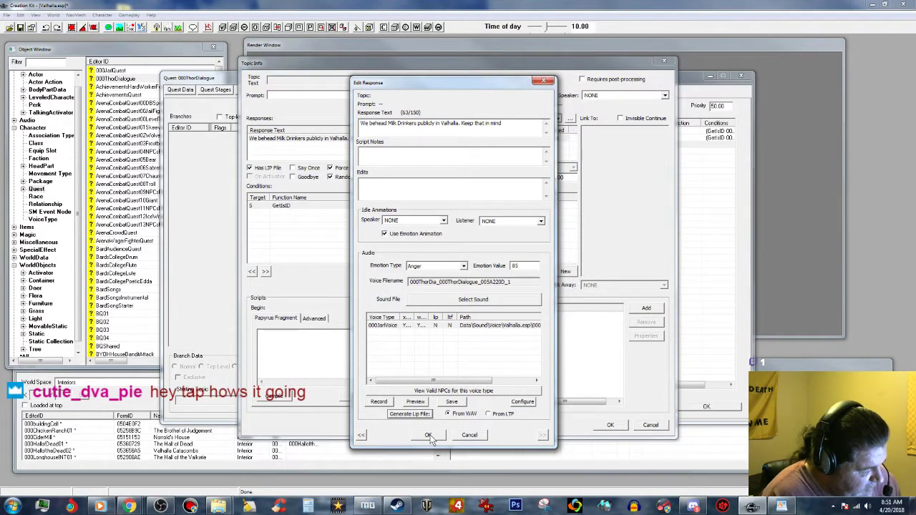
pyautogui.click(428, 435)
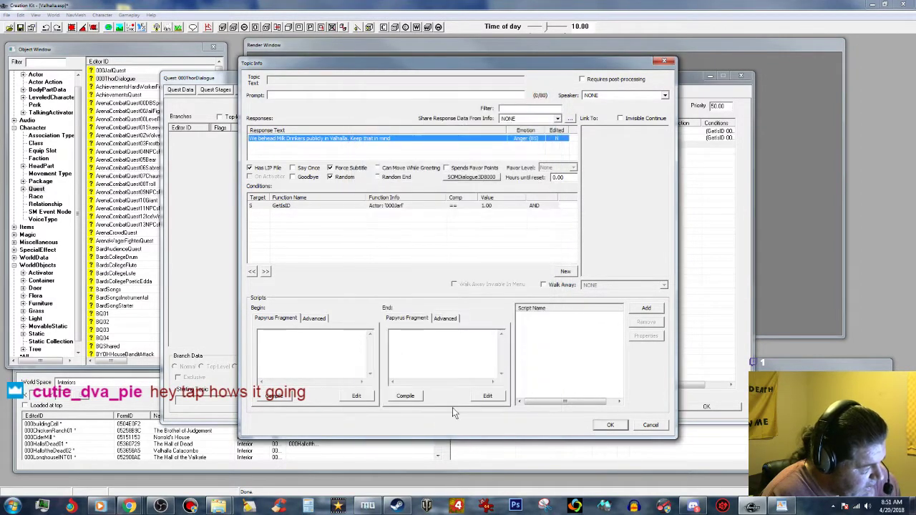
pyautogui.click(605, 425)
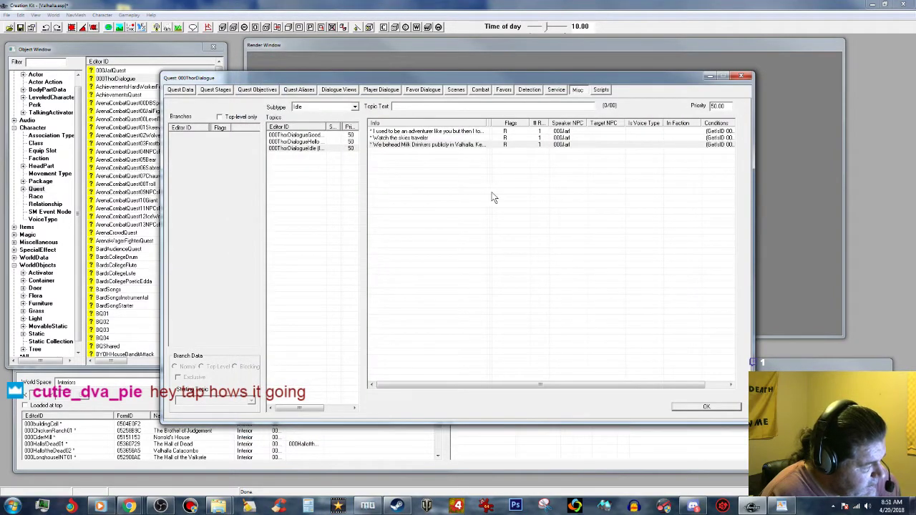
# Start a new Idle info and copy Thor's line about Balgruuf and his House Carl from Valhalla Script 01.rtf in WordPad.
pyautogui.rightClick(471, 171)
pyautogui.click(493, 177)
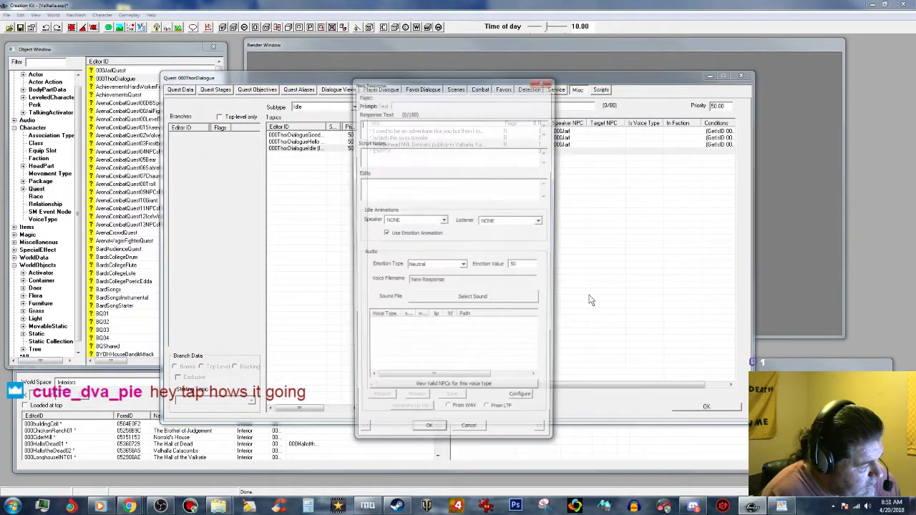
pyautogui.click(782, 506)
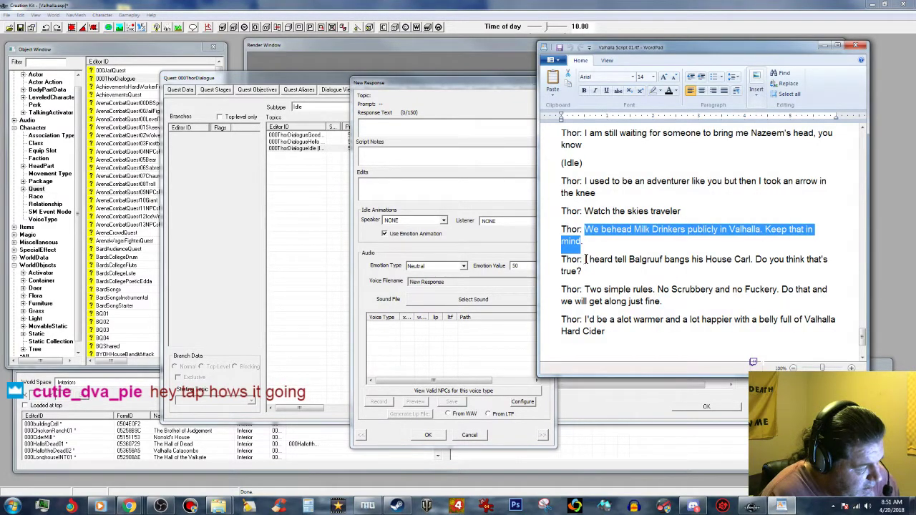
pyautogui.moveTo(586, 259); pyautogui.dragTo(586, 273)
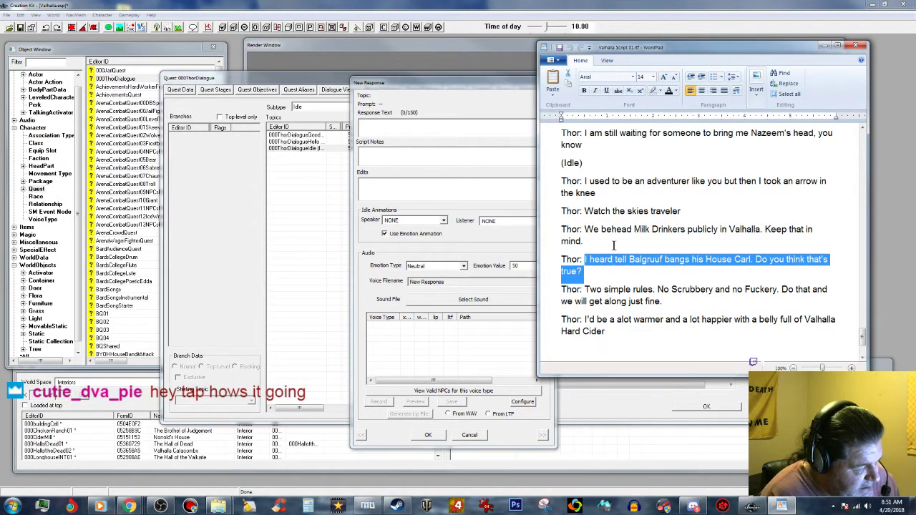
pyautogui.rightClick(684, 259)
pyautogui.click(705, 279)
# Enter "I heard tell Balgruuf bangs his House Carl. Do you think that's true?" as the new response text and accept it.
pyautogui.click(384, 134)
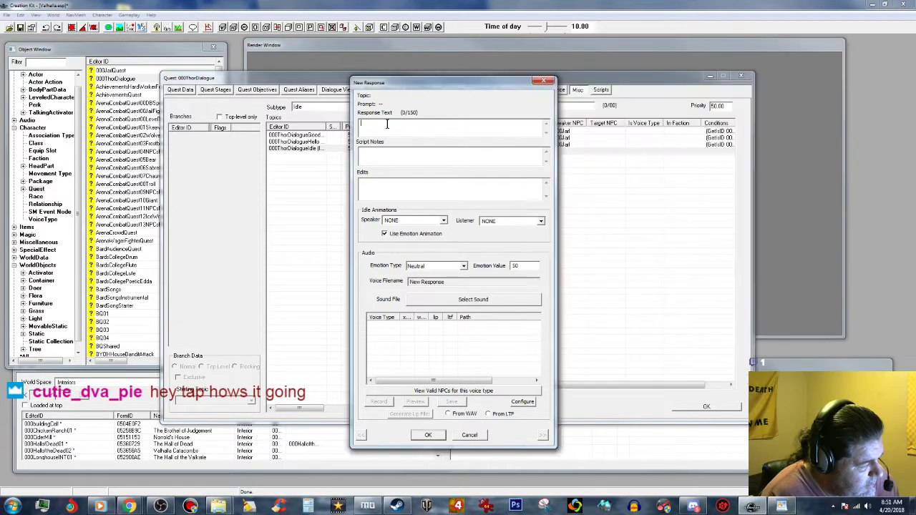
pyautogui.rightClick(388, 123)
pyautogui.click(409, 166)
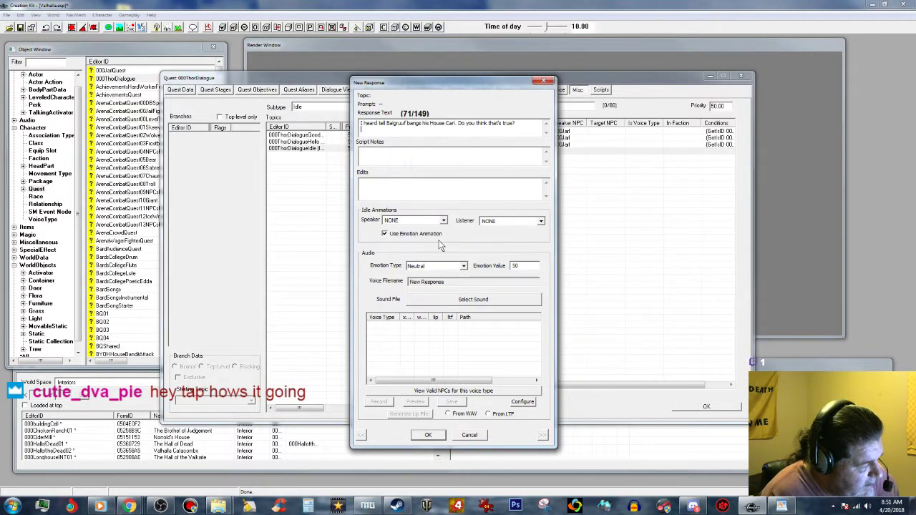
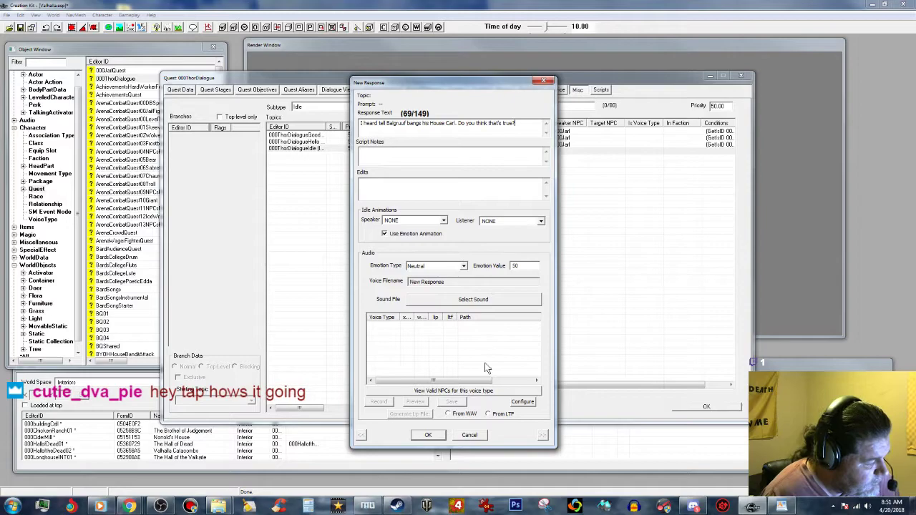
pyautogui.click(431, 436)
# Paste the copied GetIsID 000Jarl condition into the Balgruuf line and enable Force Subtitle and Random.
pyautogui.rightClick(421, 208)
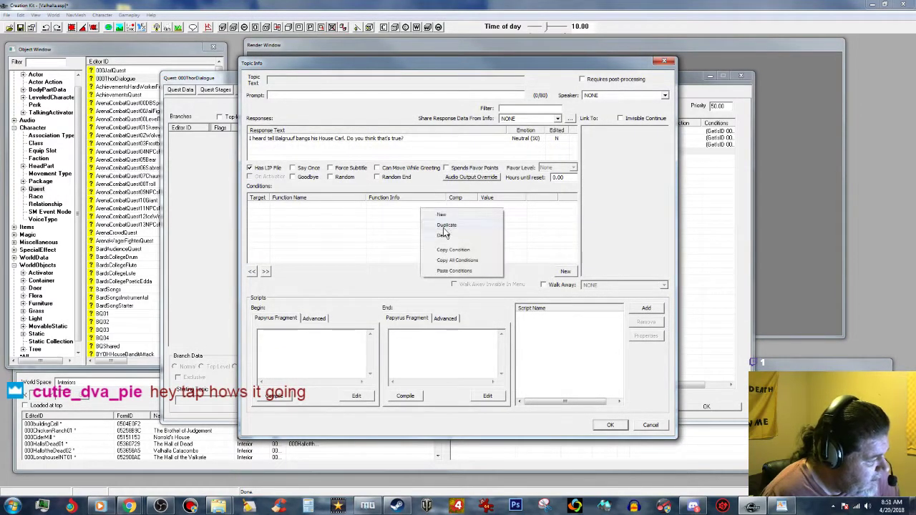
pyautogui.click(451, 271)
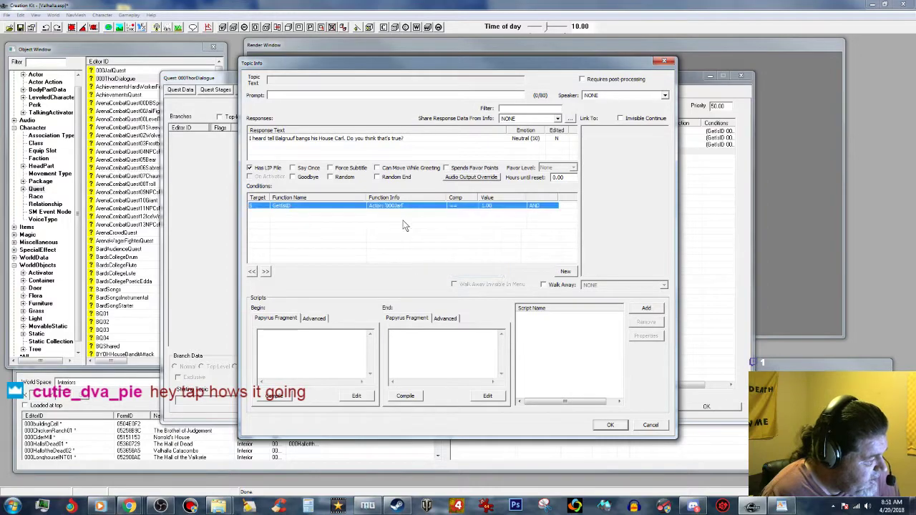
pyautogui.click(331, 168)
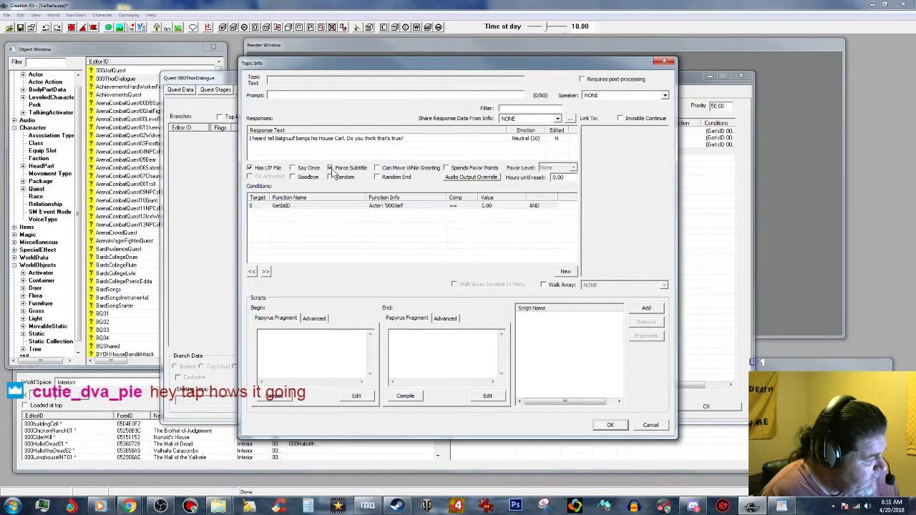
# Set the Balgruuf line's audio output override to SOMDialogue3D8000.
pyautogui.click(470, 177)
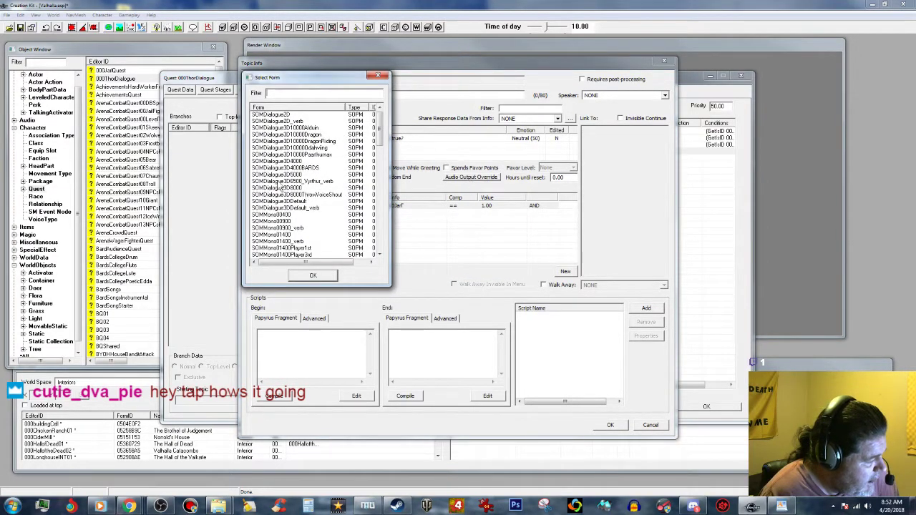
pyautogui.click(291, 187)
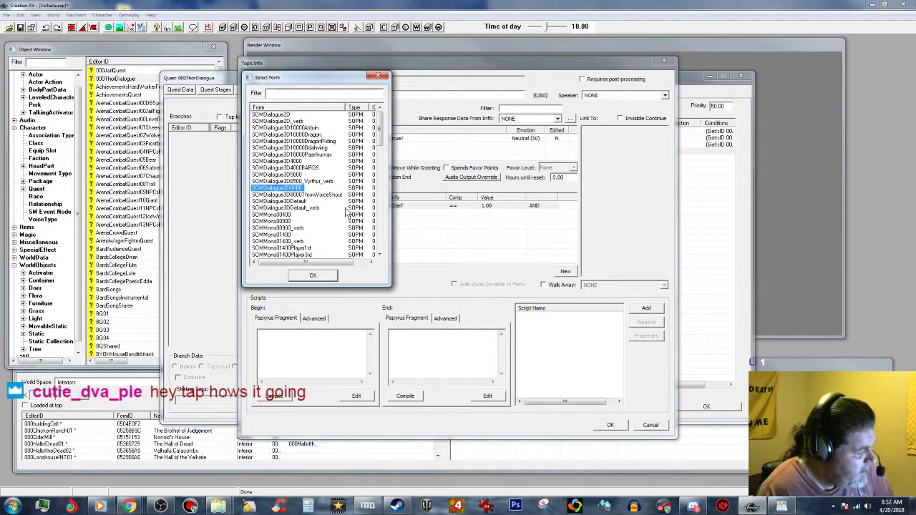
pyautogui.click(313, 276)
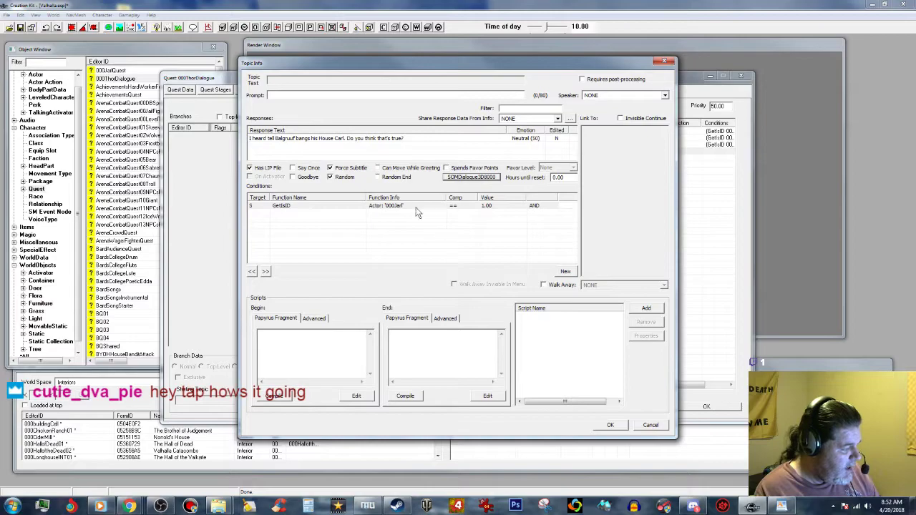
# Open the Balgruuf response for editing and copy its full voice filename.
pyautogui.doubleClick(379, 137)
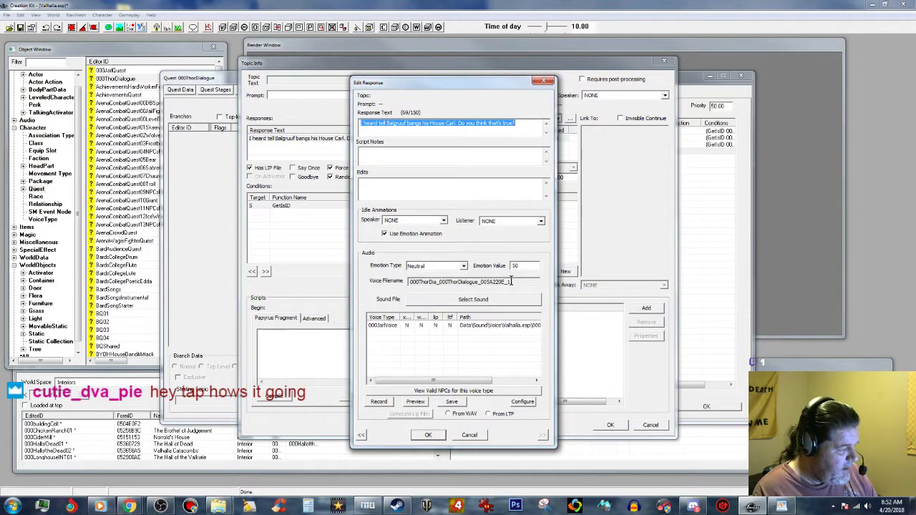
pyautogui.moveTo(511, 282); pyautogui.dragTo(356, 278)
pyautogui.rightClick(474, 281)
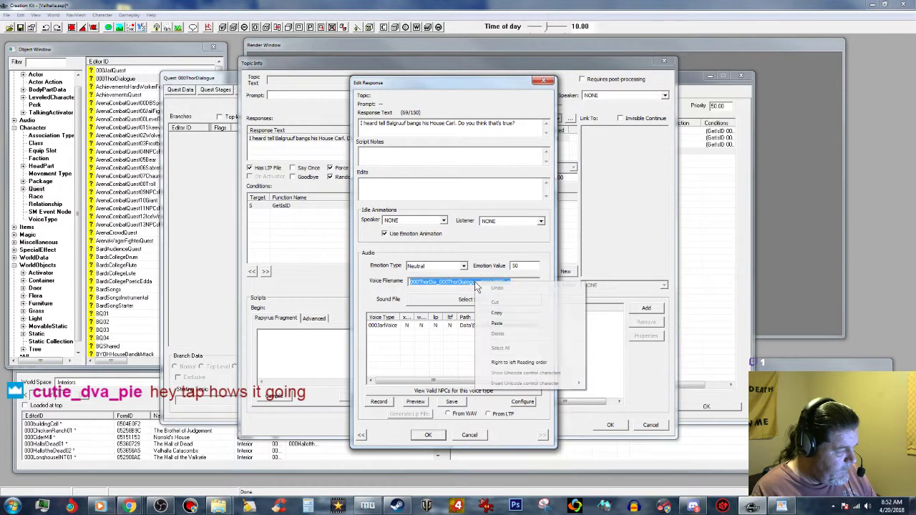
pyautogui.click(497, 313)
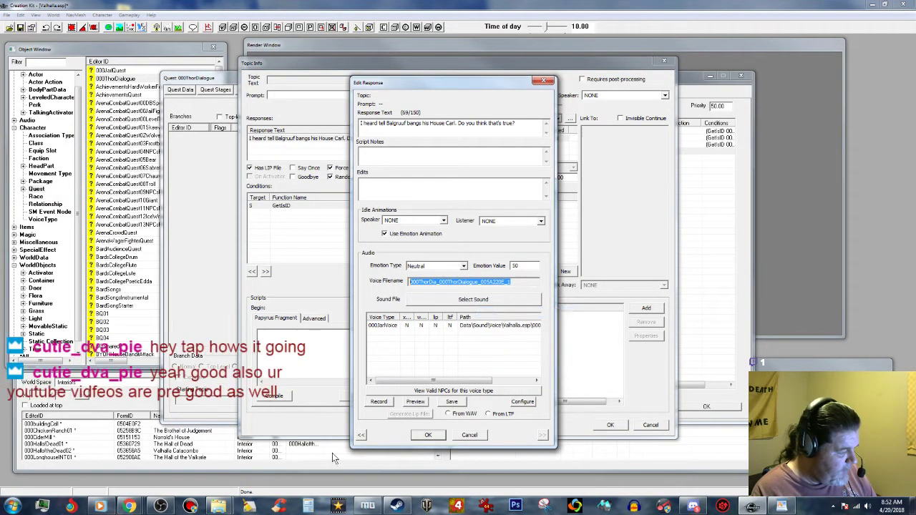
# Switch to the 000JarlVoice folder in File Explorer and rename Bang.wav to 000ThorDia_000ThorDialogue_005A220E_1.
pyautogui.click(218, 506)
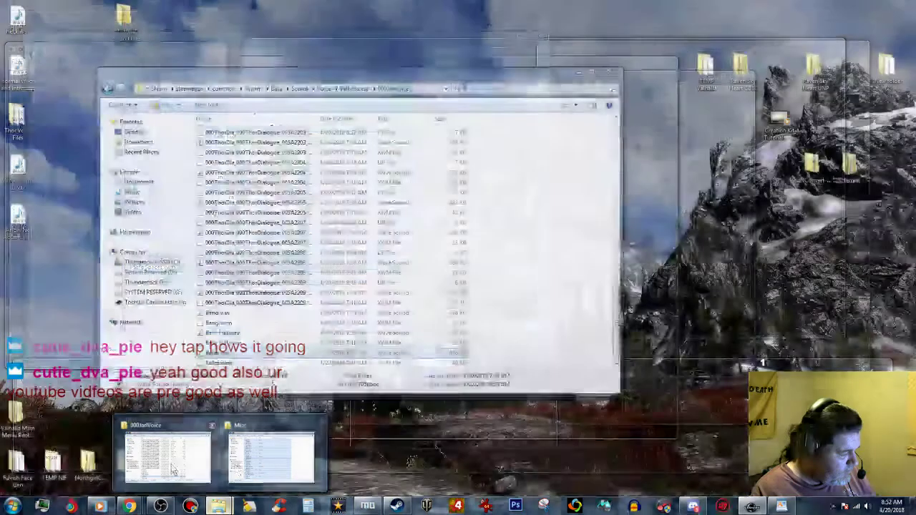
pyautogui.click(179, 458)
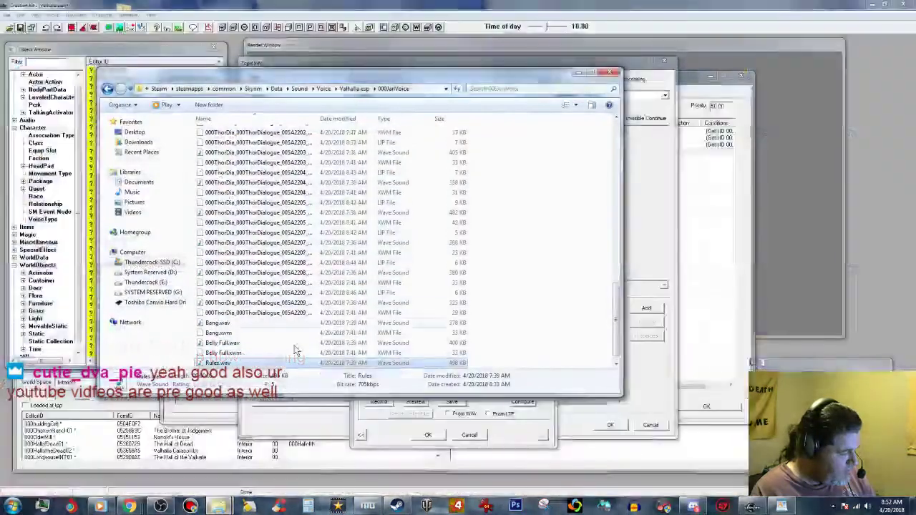
pyautogui.scroll(-1, 297, 341)
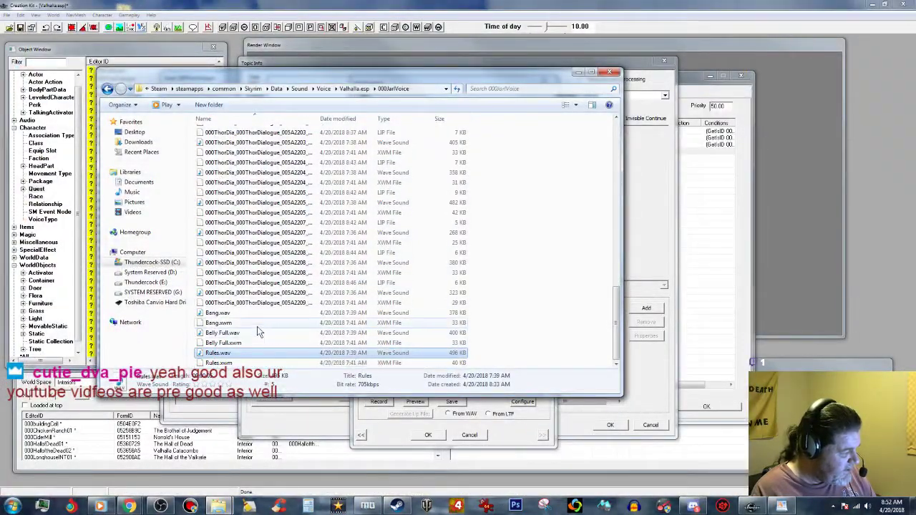
pyautogui.click(214, 313)
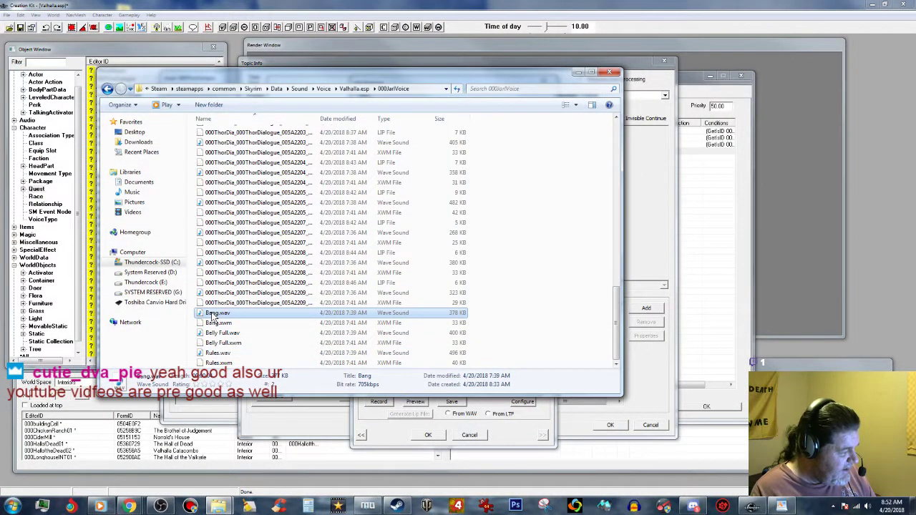
pyautogui.click(212, 313)
pyautogui.rightClick(221, 314)
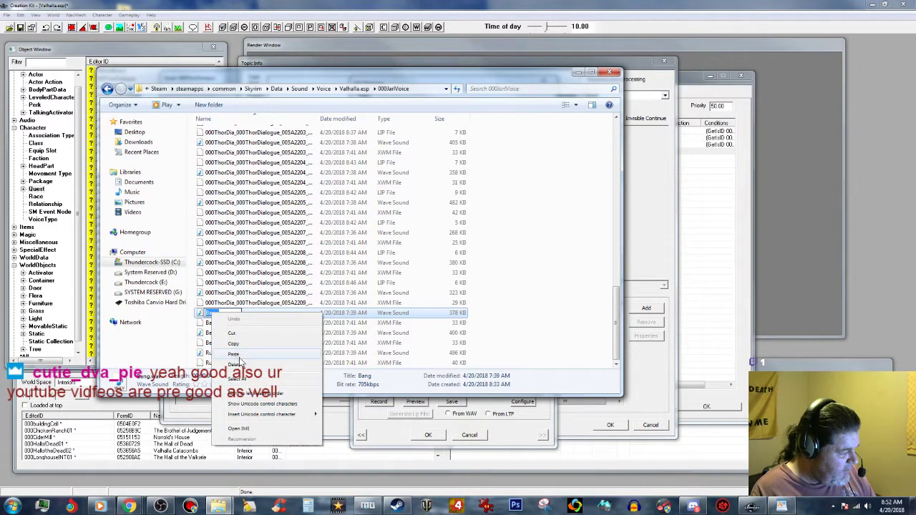
pyautogui.click(239, 357)
# Rename Bang.xwm to 000ThorDia_000ThorDialogue_005A220E_1, return to the Creation Kit and accept the Balgruuf response.
pyautogui.click(214, 323)
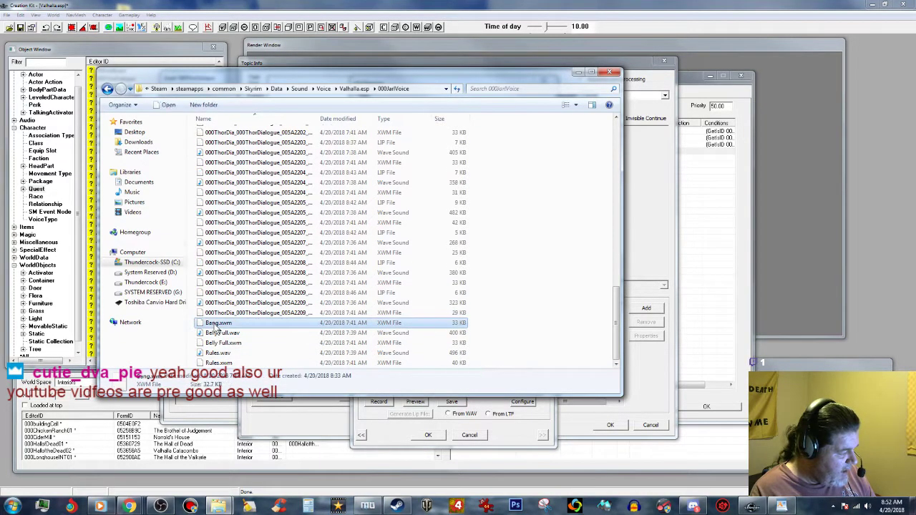
pyautogui.click(216, 323)
pyautogui.rightClick(218, 324)
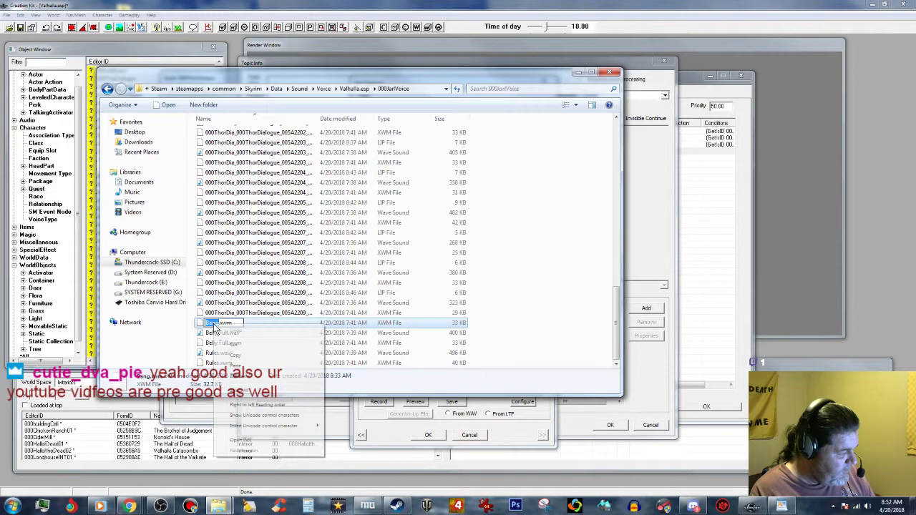
pyautogui.click(237, 366)
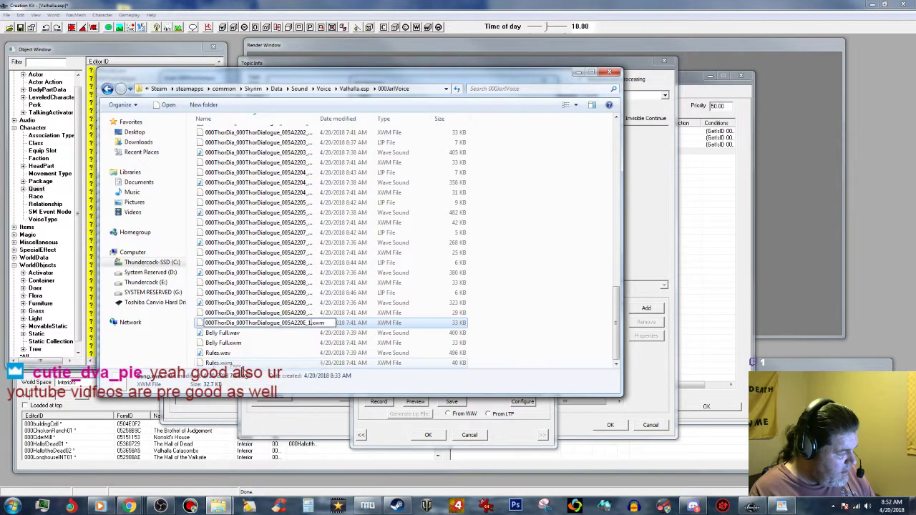
pyautogui.click(280, 334)
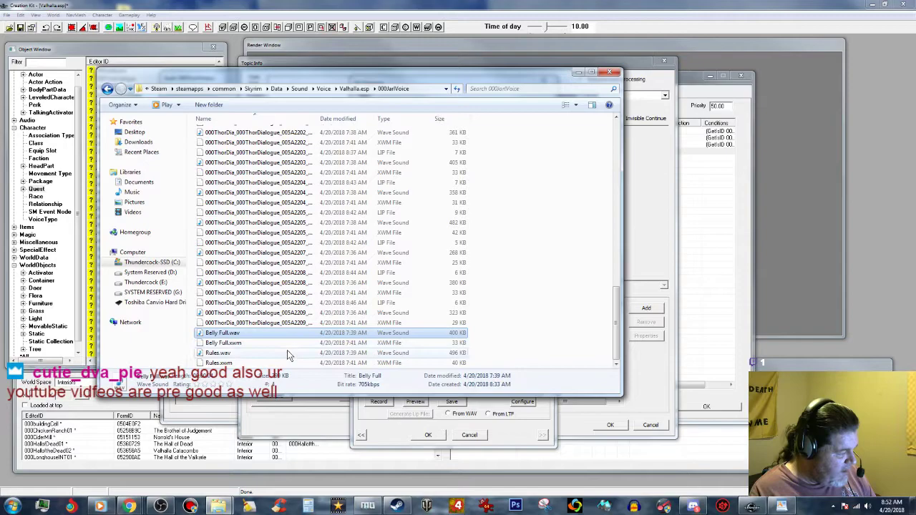
pyautogui.click(576, 75)
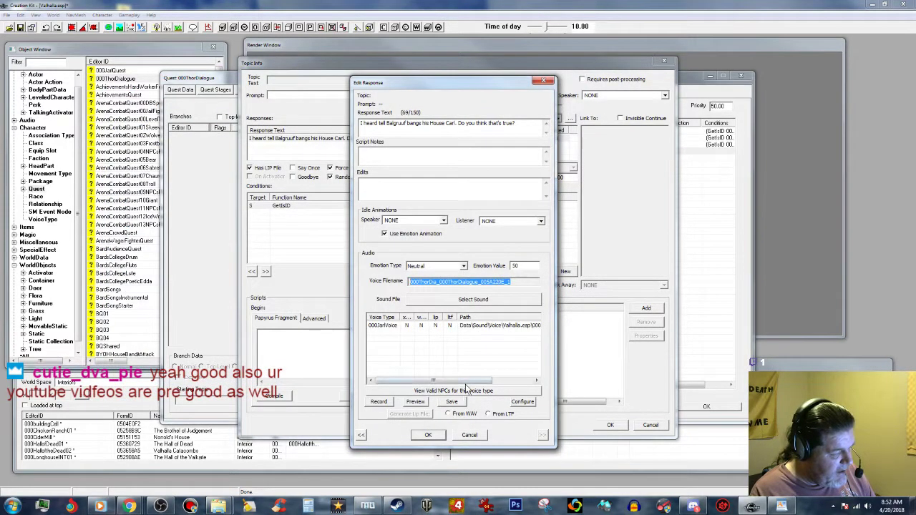
pyautogui.click(427, 435)
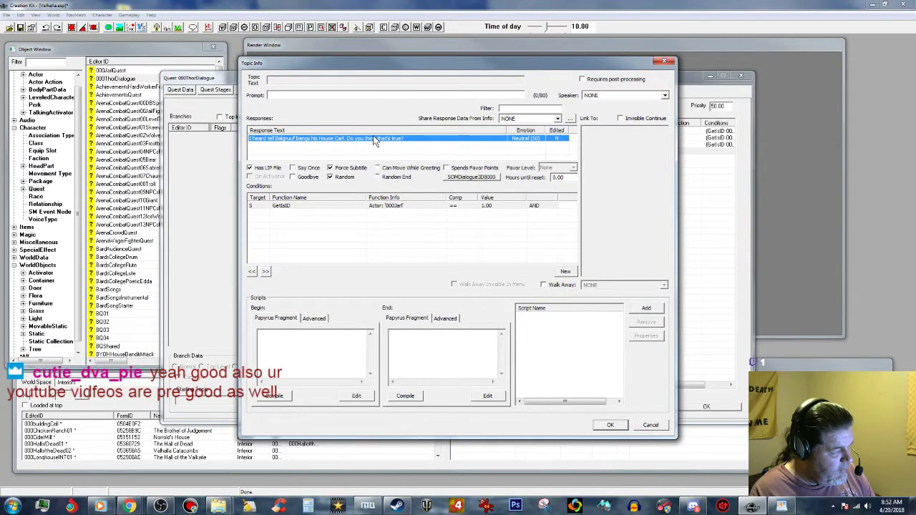
# Reopen the Balgruuf response, generate its 000JarlVoice lip file from WAV, and accept the response and its topic info.
pyautogui.doubleClick(379, 143)
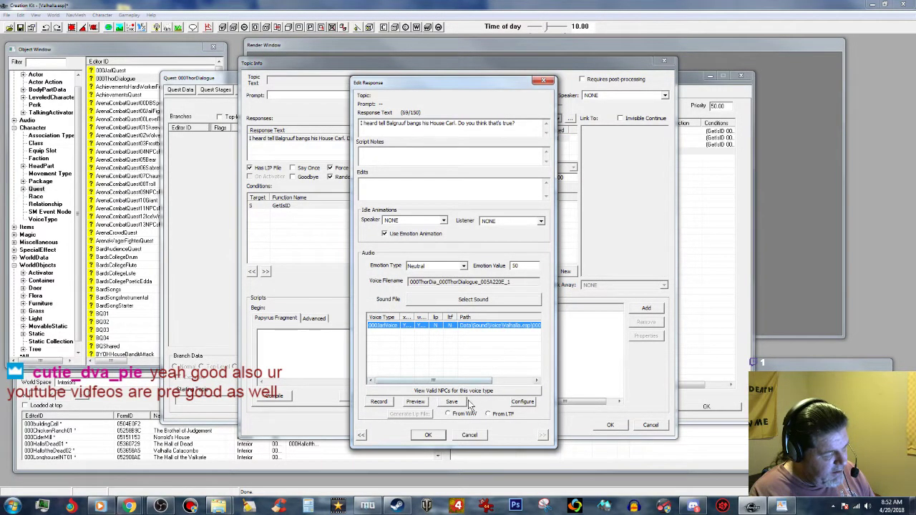
pyautogui.click(448, 414)
pyautogui.click(426, 416)
pyautogui.click(428, 435)
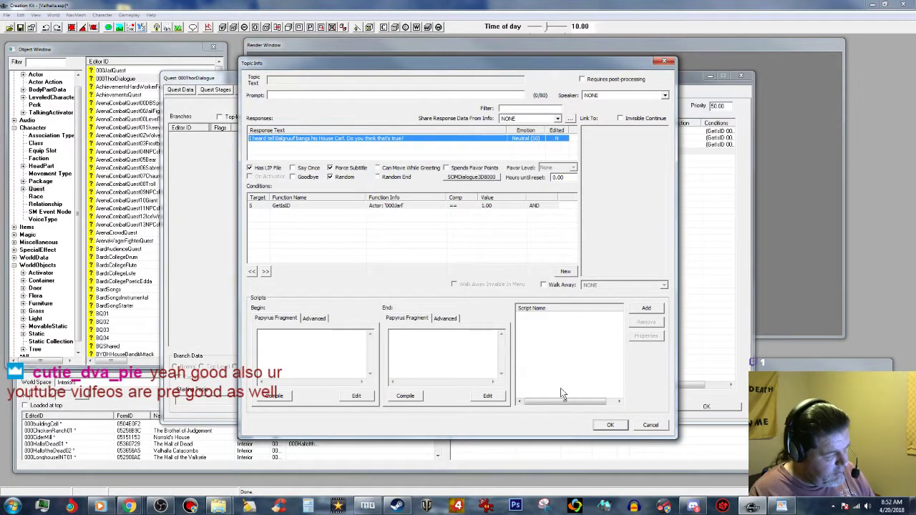
pyautogui.click(613, 427)
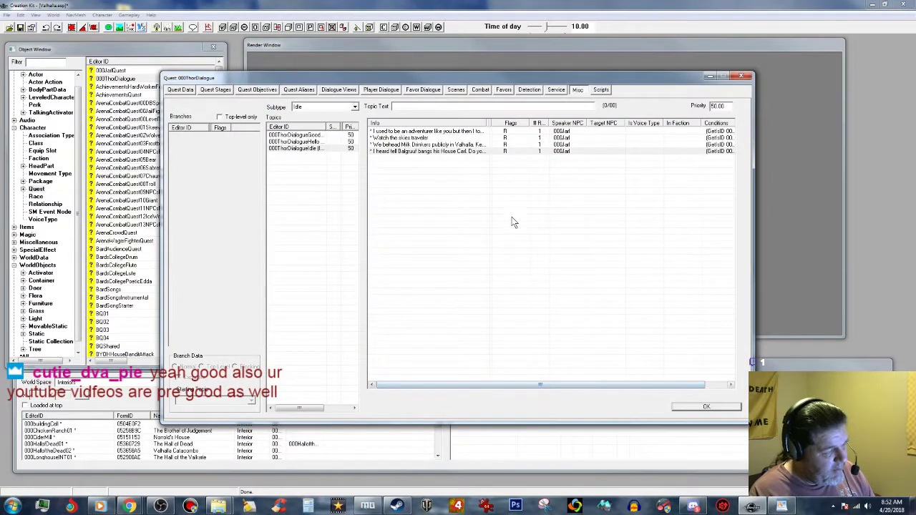
# Check the voice file status of the Milk Drinkers response, and close the response and its topic info.
pyautogui.click(449, 146)
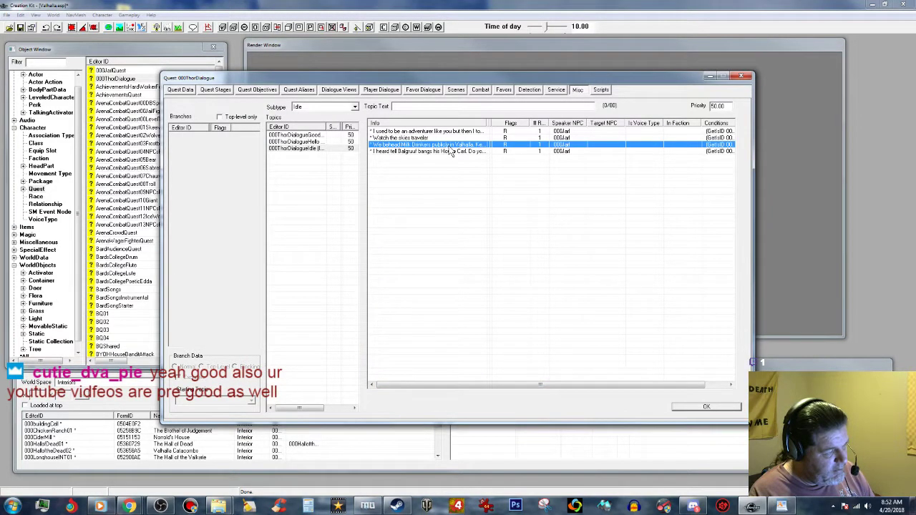
pyautogui.doubleClick(451, 147)
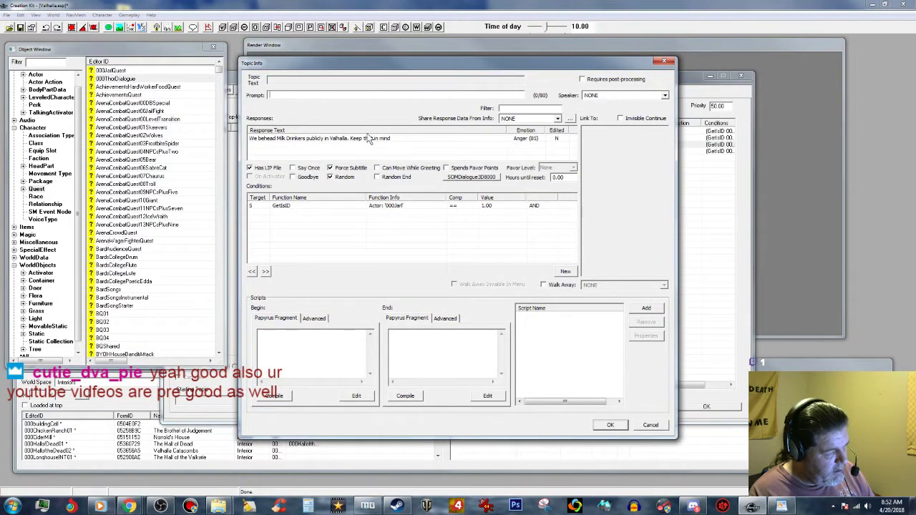
pyautogui.doubleClick(367, 138)
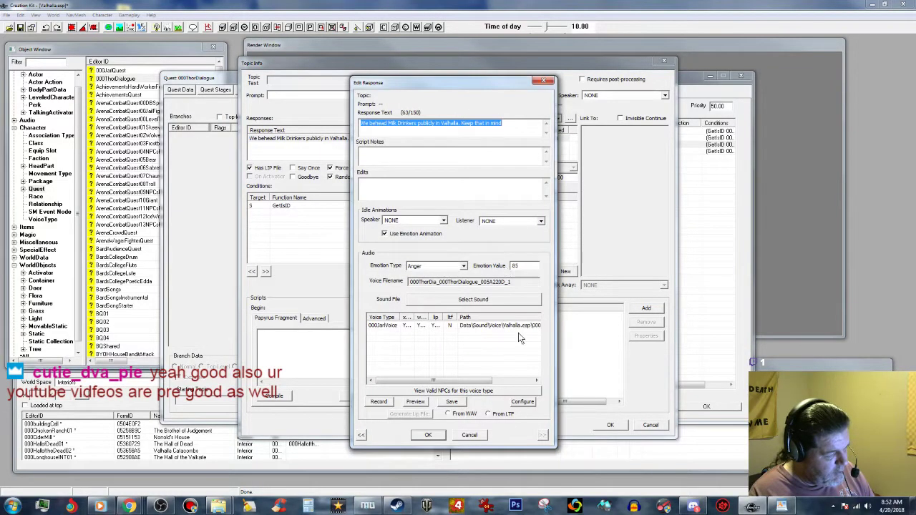
pyautogui.click(427, 434)
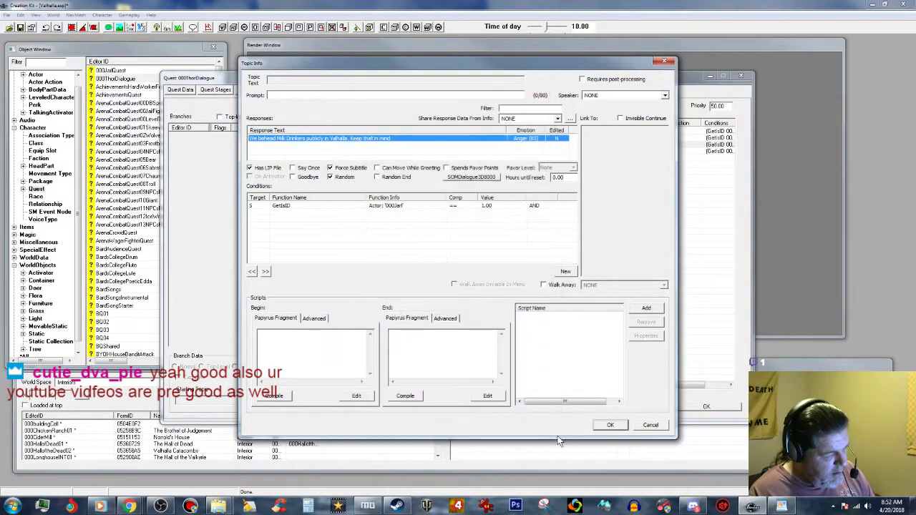
pyautogui.click(610, 425)
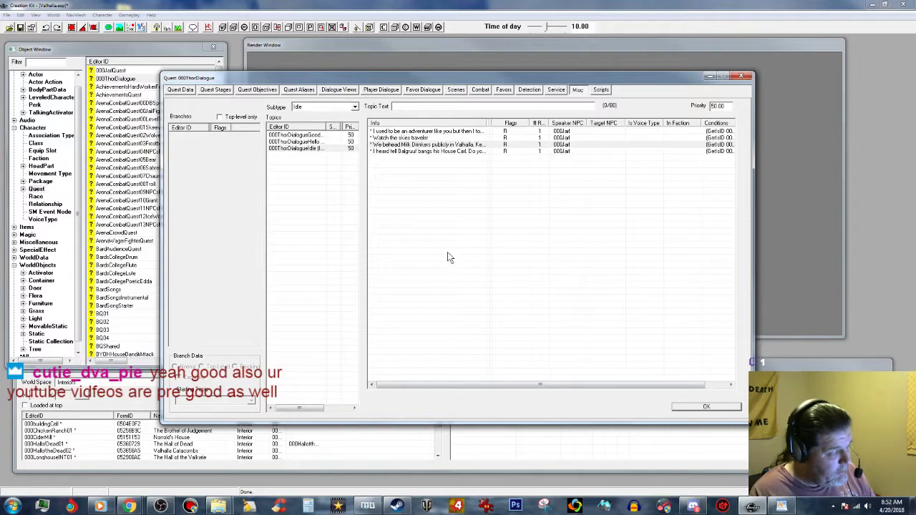
# Add a new Idle response from the WordPad script: "Two simple rules. No Scrubbery and no Fuckery. Do that and we will get along just fine".
pyautogui.rightClick(392, 167)
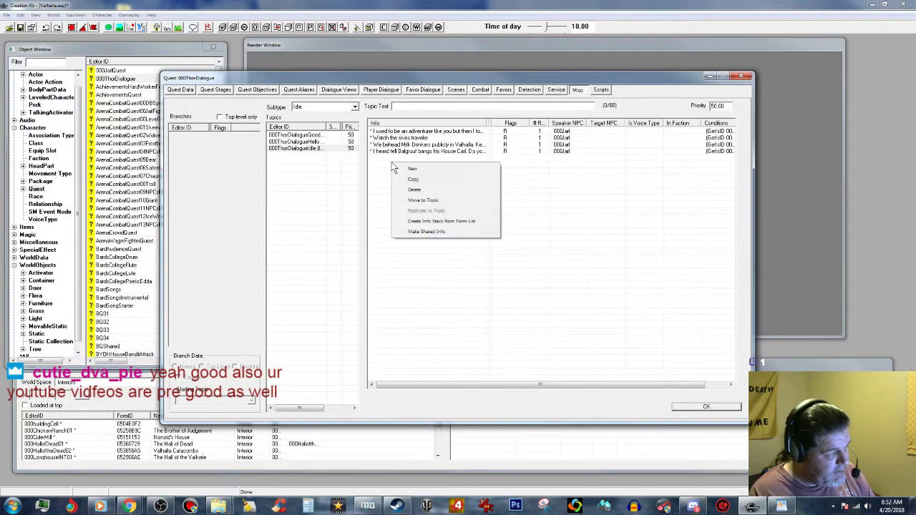
pyautogui.click(412, 170)
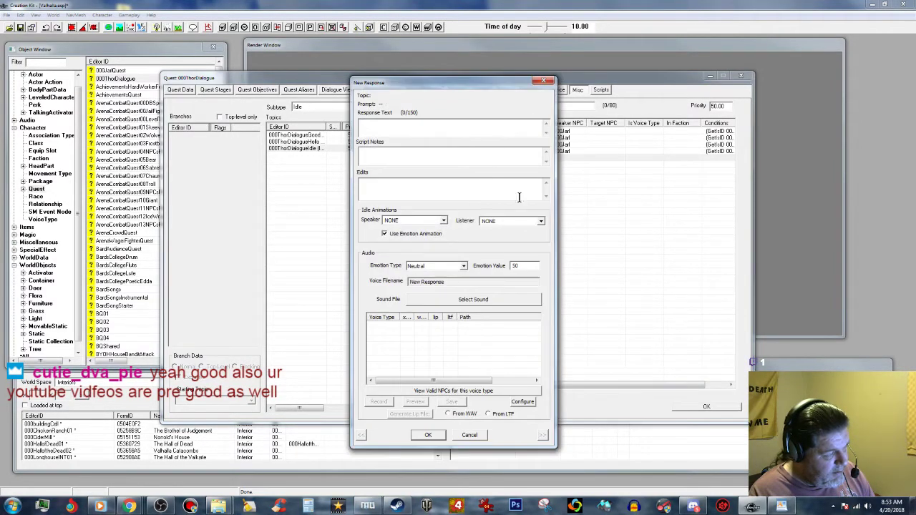
pyautogui.click(791, 508)
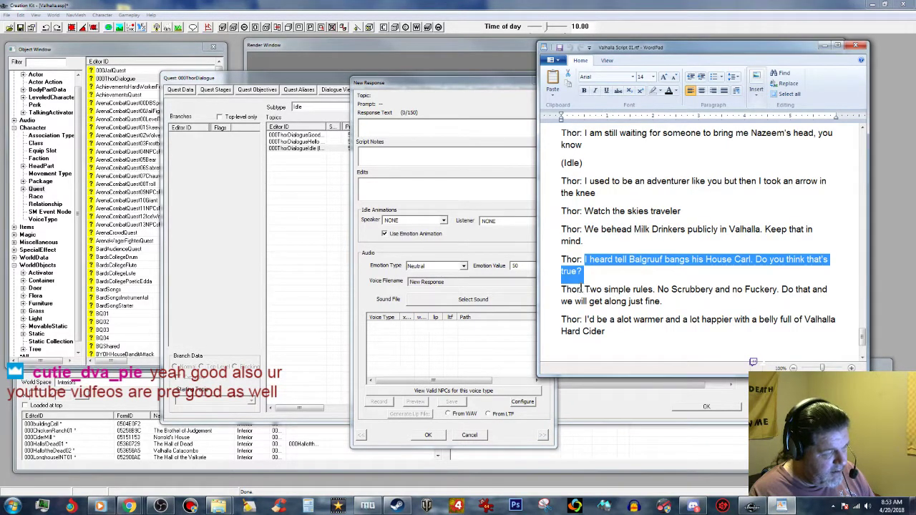
pyautogui.moveTo(586, 289); pyautogui.dragTo(665, 301)
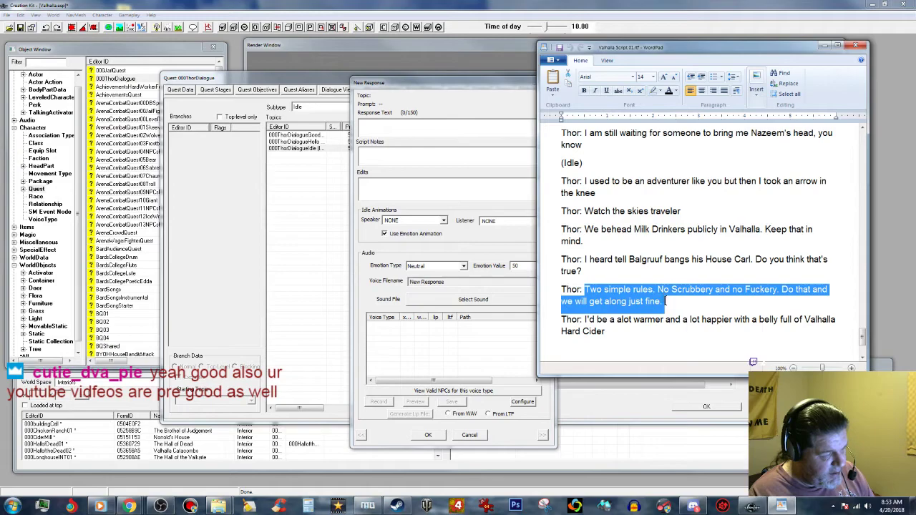
pyautogui.rightClick(649, 297)
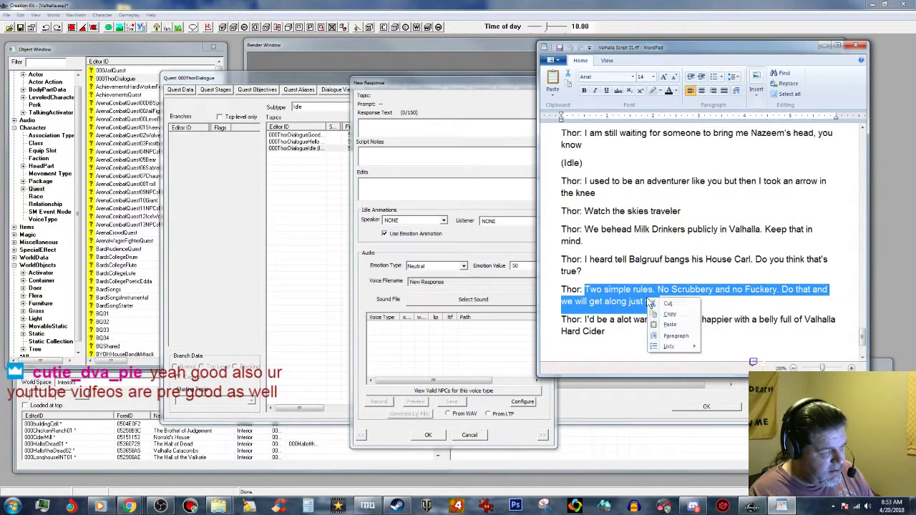
pyautogui.click(673, 313)
pyautogui.click(416, 126)
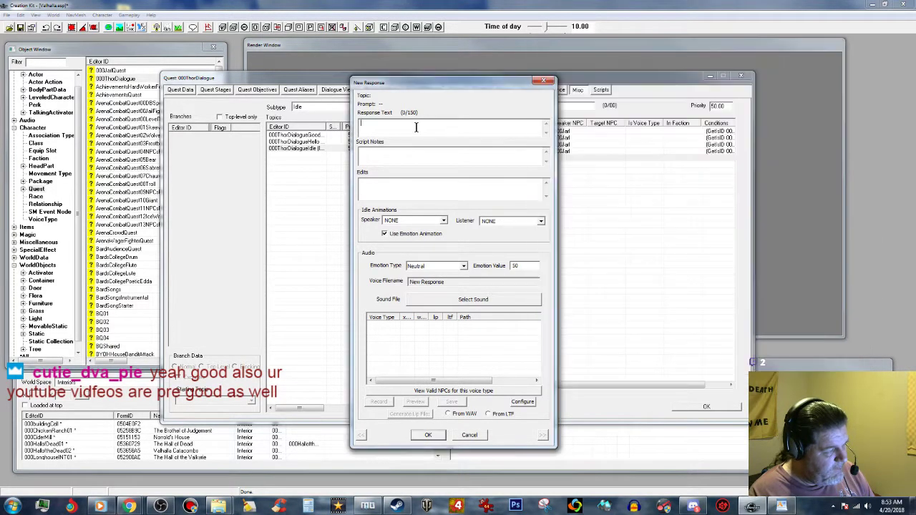
pyautogui.rightClick(416, 127)
pyautogui.click(443, 166)
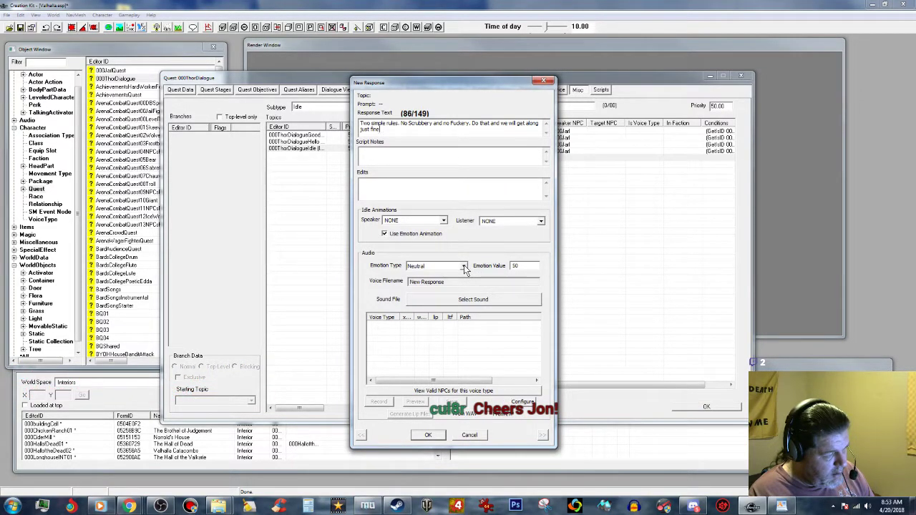
pyautogui.click(435, 436)
# Paste the GetIsID 000Jarl condition into the Two simple rules info, enable Force Subtitle and Random, and accept it.
pyautogui.rightClick(412, 240)
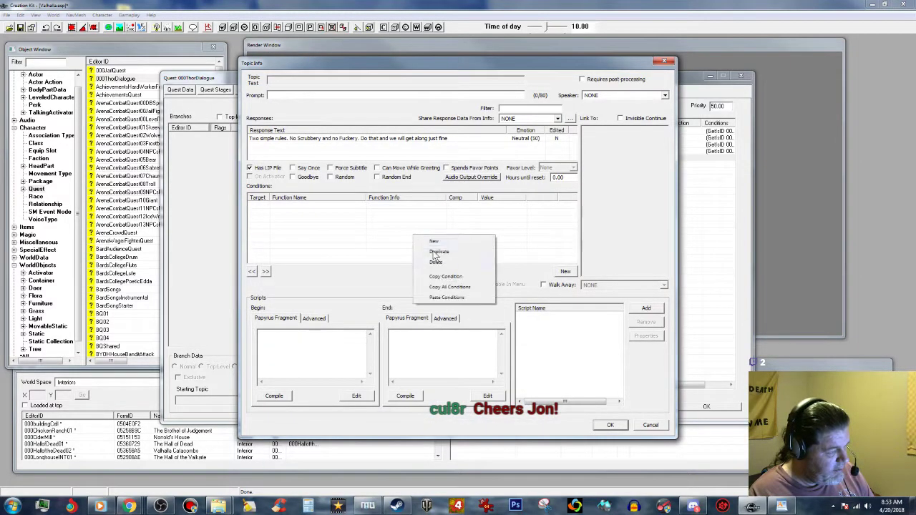
pyautogui.click(451, 300)
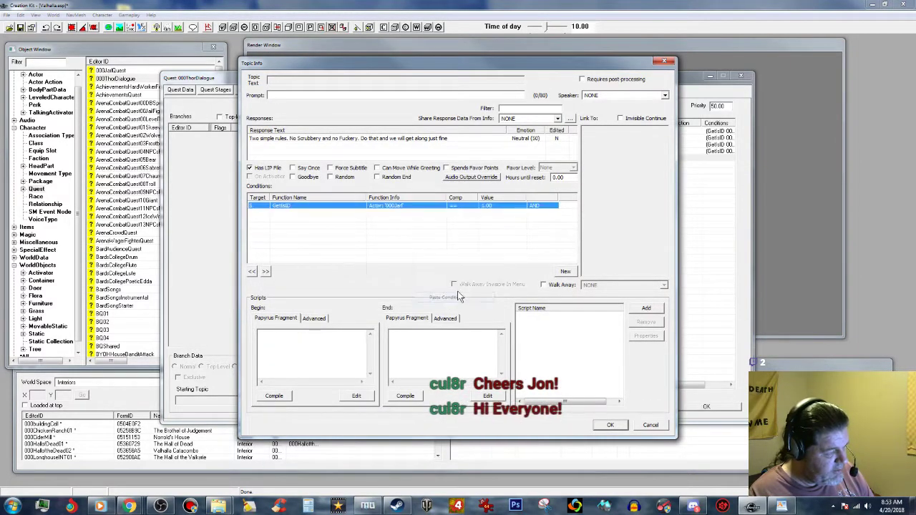
pyautogui.click(332, 171)
pyautogui.click(331, 177)
pyautogui.click(610, 426)
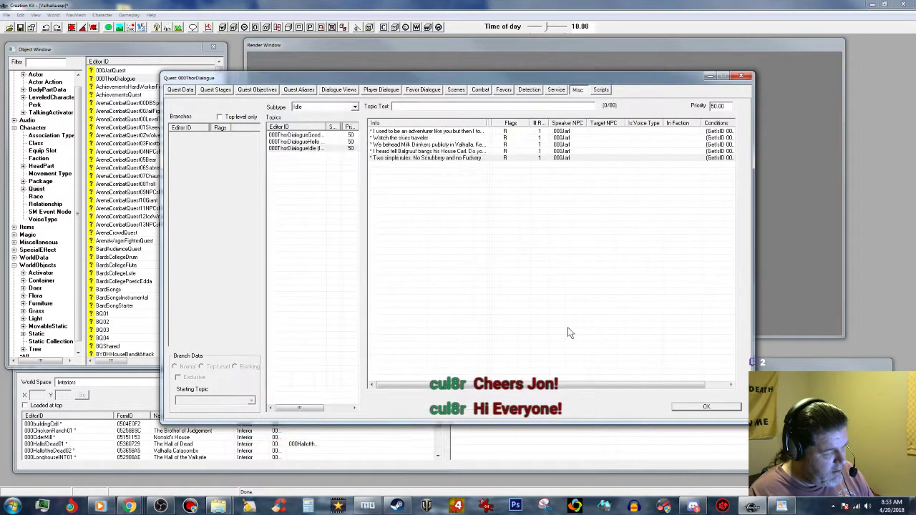
# Reopen the Two simple rules response, copy its full voice filename, and accept the response.
pyautogui.doubleClick(446, 159)
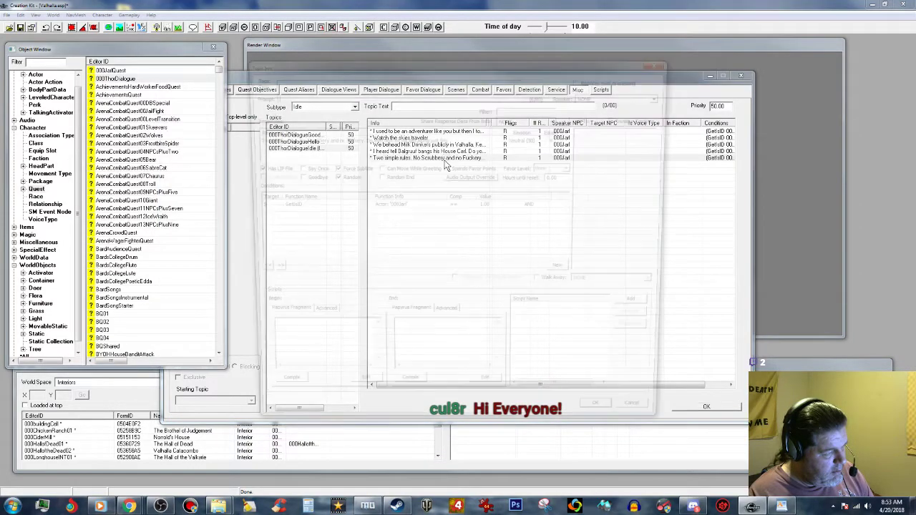
pyautogui.doubleClick(371, 141)
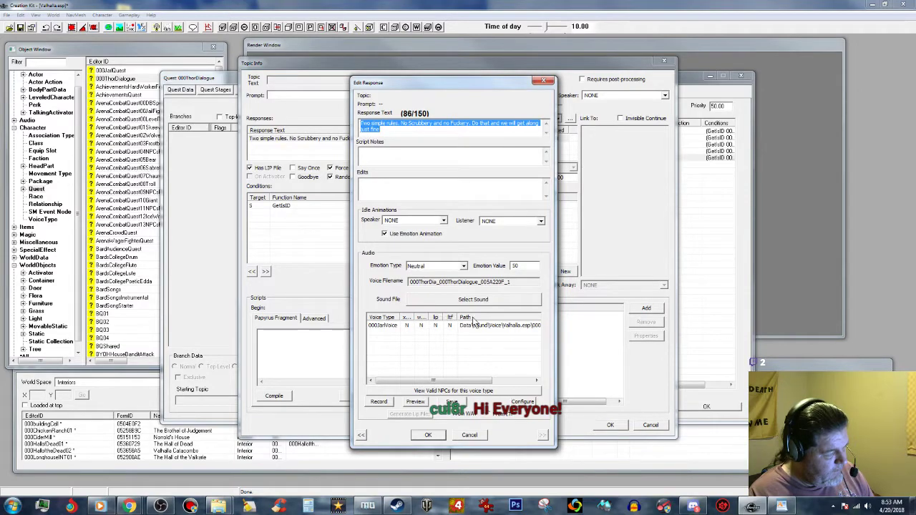
pyautogui.moveTo(512, 282); pyautogui.dragTo(387, 283)
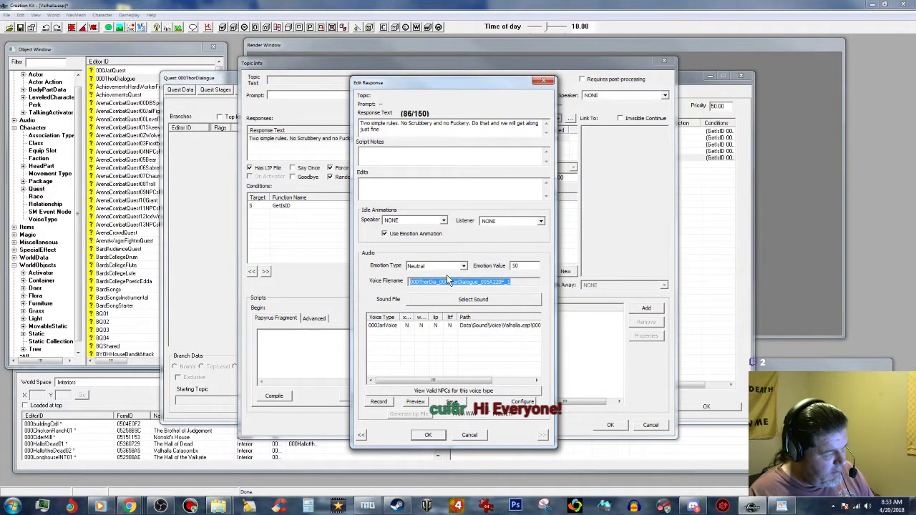
pyautogui.rightClick(449, 282)
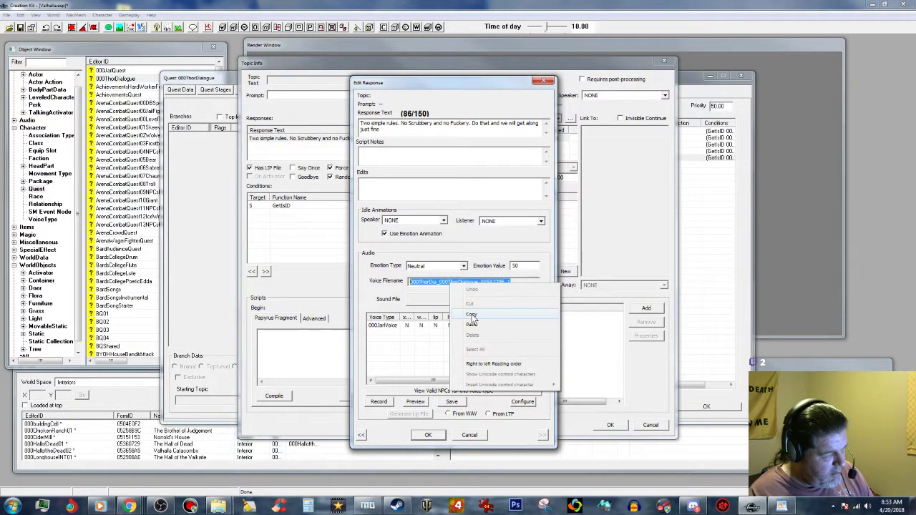
pyautogui.click(472, 316)
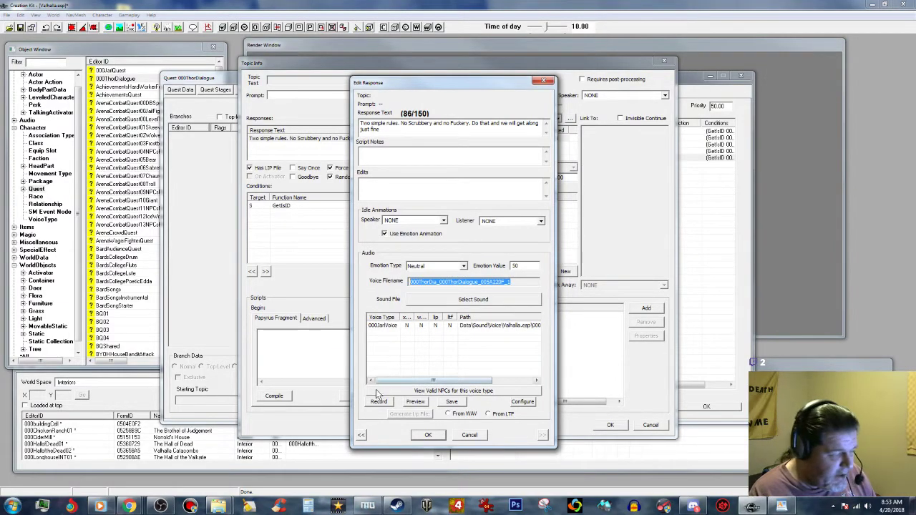
pyautogui.click(430, 435)
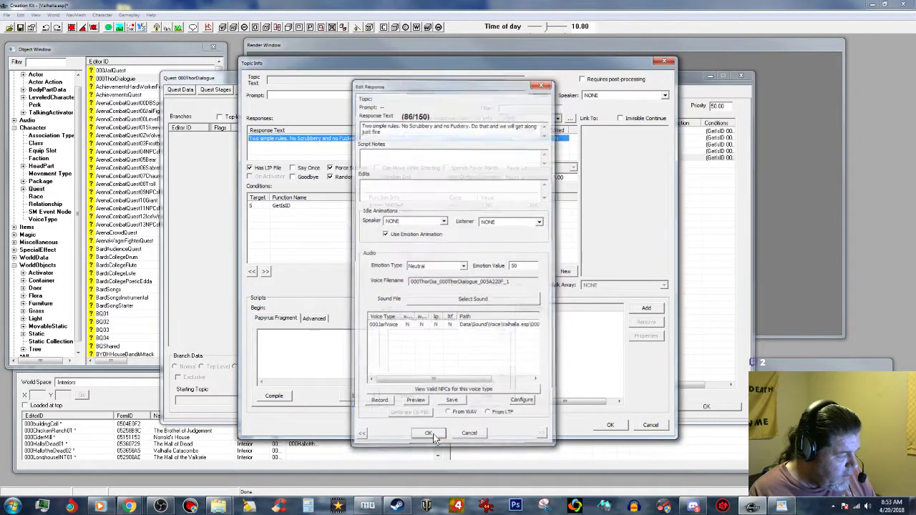
# Switch to the 000JarlVoice folder in File Explorer and rename Rules.wav to 000ThorDia_000ThorDialogue_005A220F_1.
pyautogui.moveTo(218, 507)
pyautogui.click(186, 469)
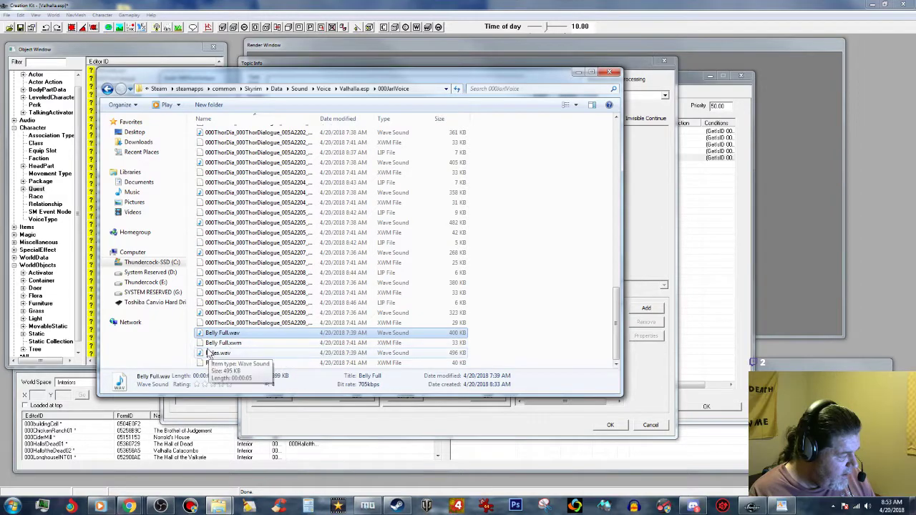
pyautogui.click(212, 353)
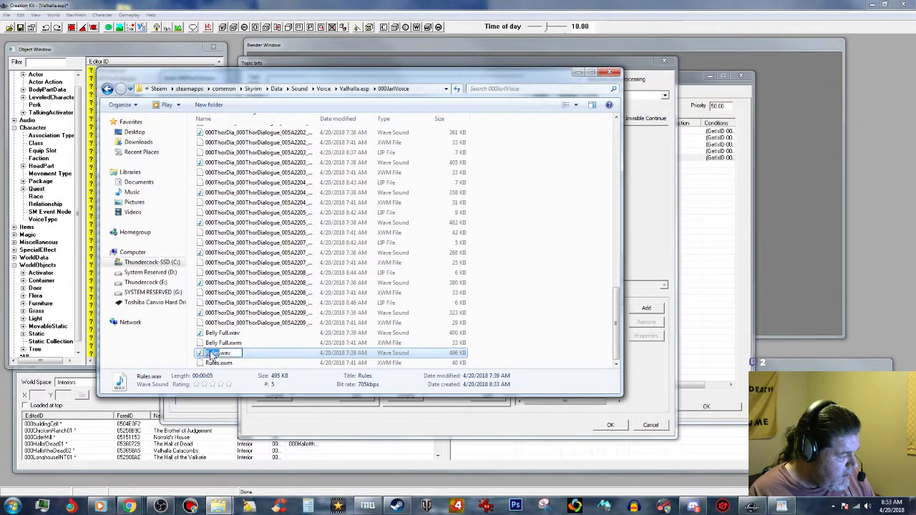
pyautogui.rightClick(211, 353)
pyautogui.press('m')
pyautogui.hotkey('ctrl', 'v')
# Rename Rules.xwm to 000ThorDia_000ThorDialogue_005A220F_1 and return to the Creation Kit.
pyautogui.click(214, 364)
pyautogui.click(213, 363)
pyautogui.rightClick(218, 364)
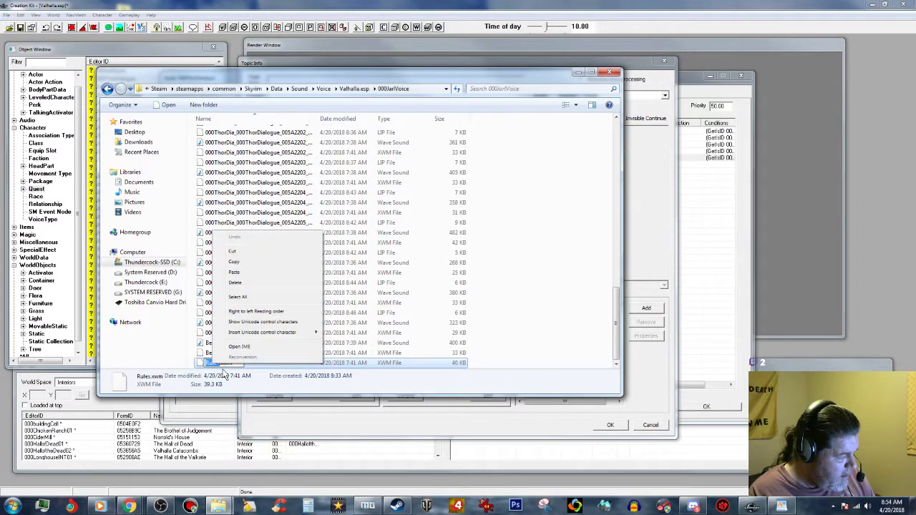
pyautogui.click(234, 274)
pyautogui.click(492, 363)
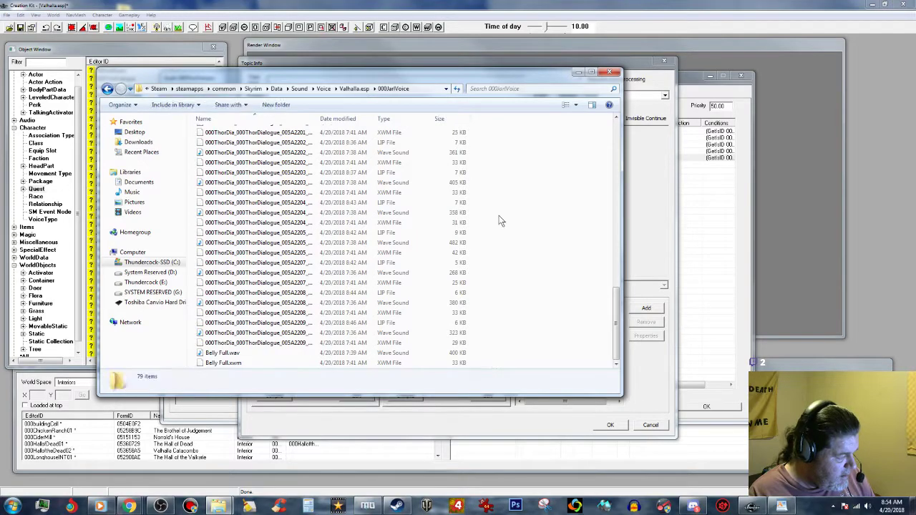
pyautogui.click(577, 73)
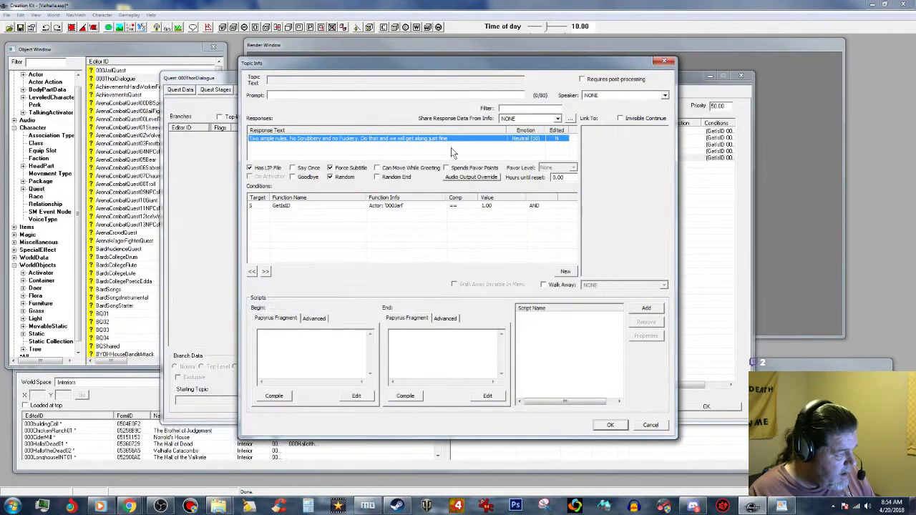
# Reopen the Two simple rules response, generate its lip file from WAV, and accept the response and its topic info.
pyautogui.doubleClick(384, 140)
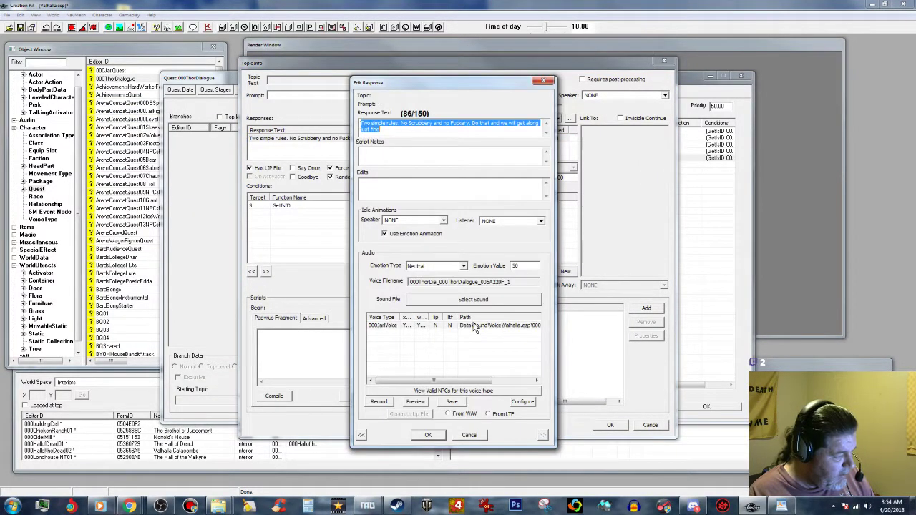
pyautogui.click(449, 415)
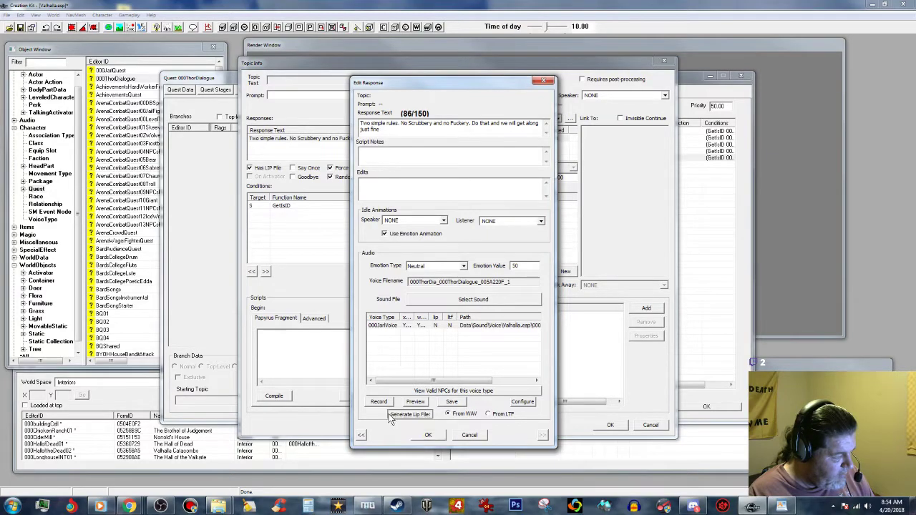
pyautogui.click(430, 435)
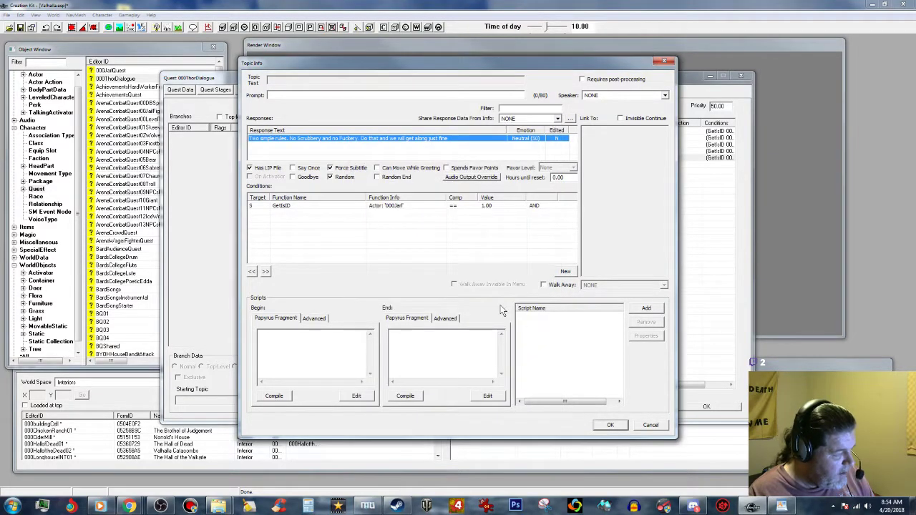
pyautogui.click(612, 426)
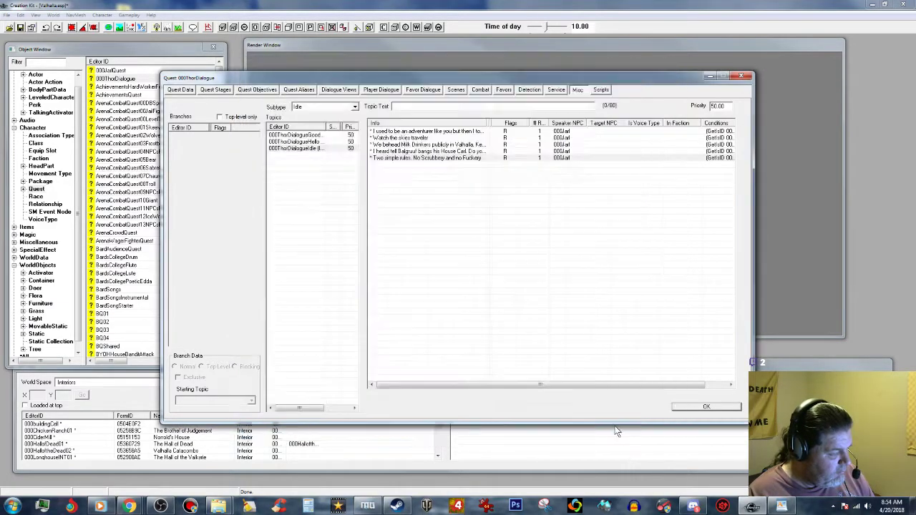
# Check the script in WordPad for the next Idle line and start a new info in the Idle topic.
pyautogui.rightClick(443, 184)
pyautogui.click(781, 505)
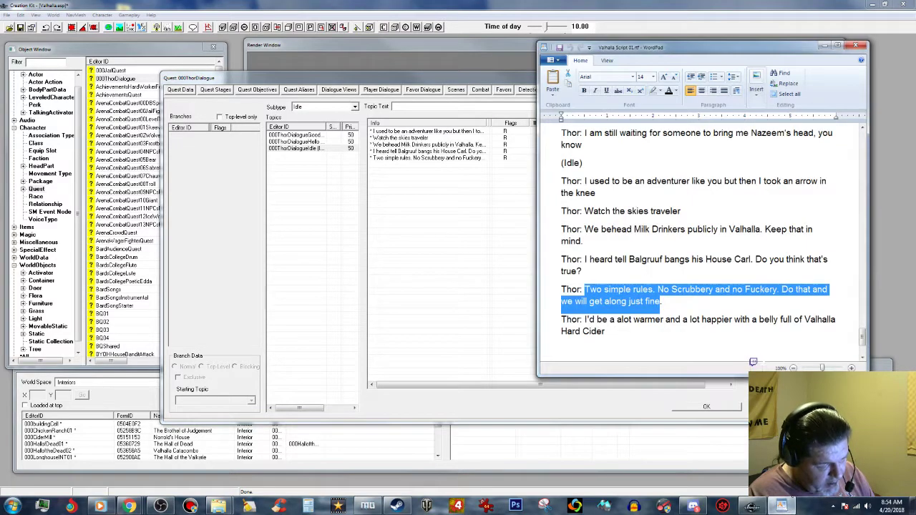
pyautogui.scroll(-2, 729, 352)
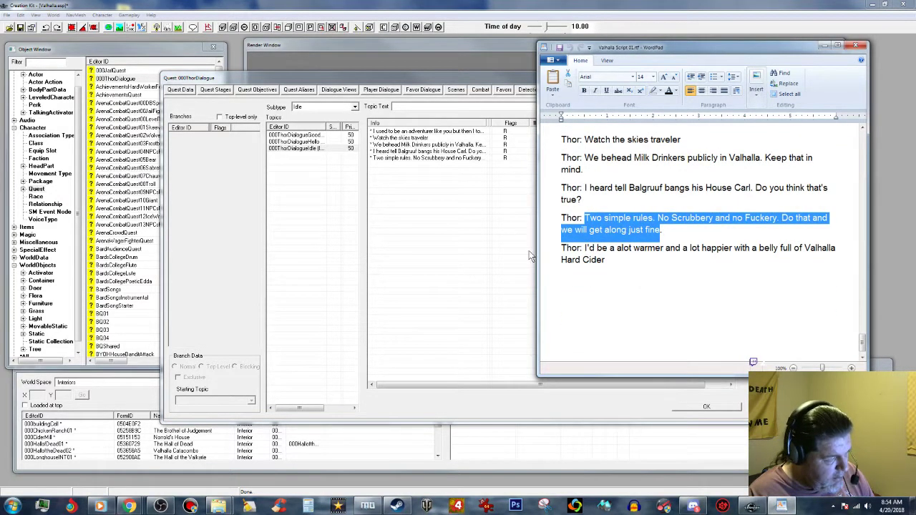
pyautogui.click(446, 177)
pyautogui.rightClick(444, 180)
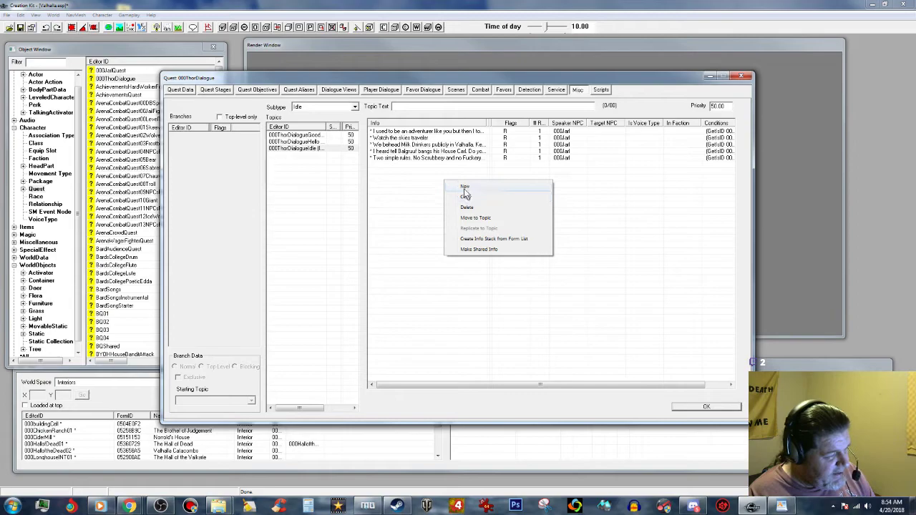
pyautogui.click(465, 187)
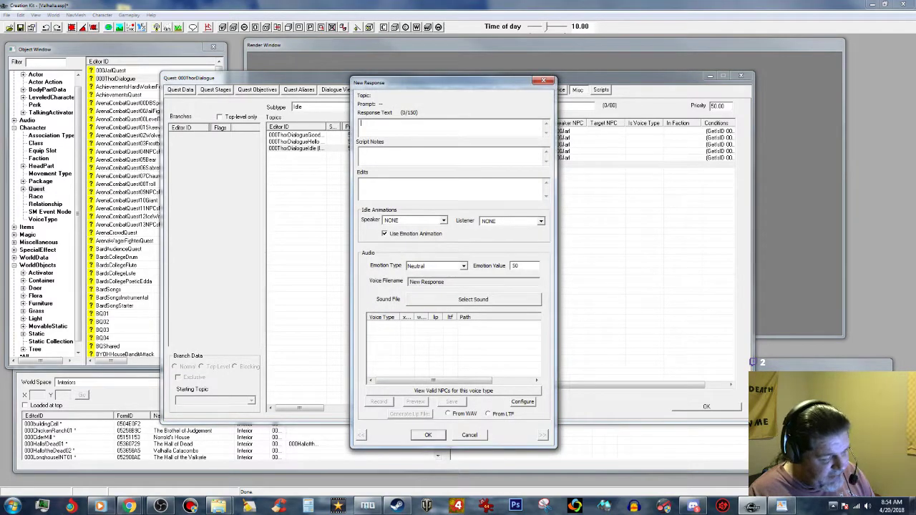
# Copy Thor's "belly full of Valhalla Hard Cider" line from the WordPad script and paste it as the new response text.
pyautogui.click(783, 506)
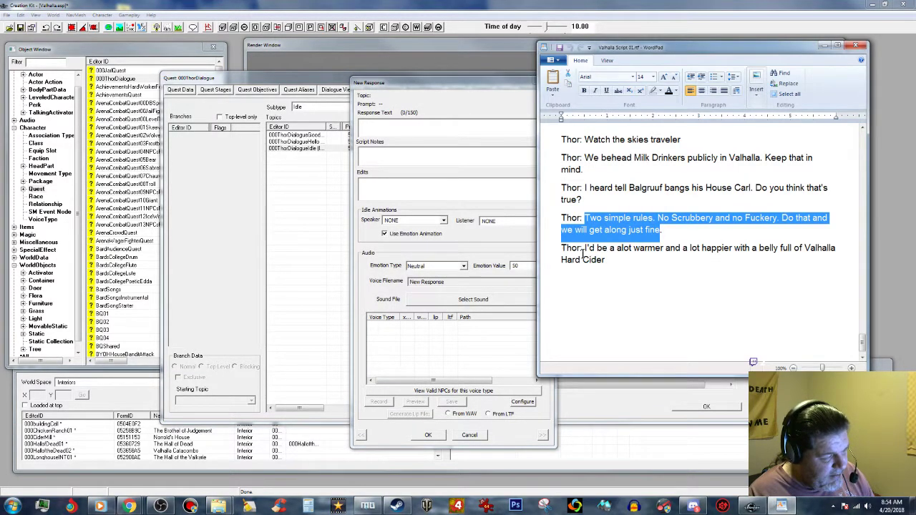
pyautogui.moveTo(584, 248); pyautogui.dragTo(604, 260)
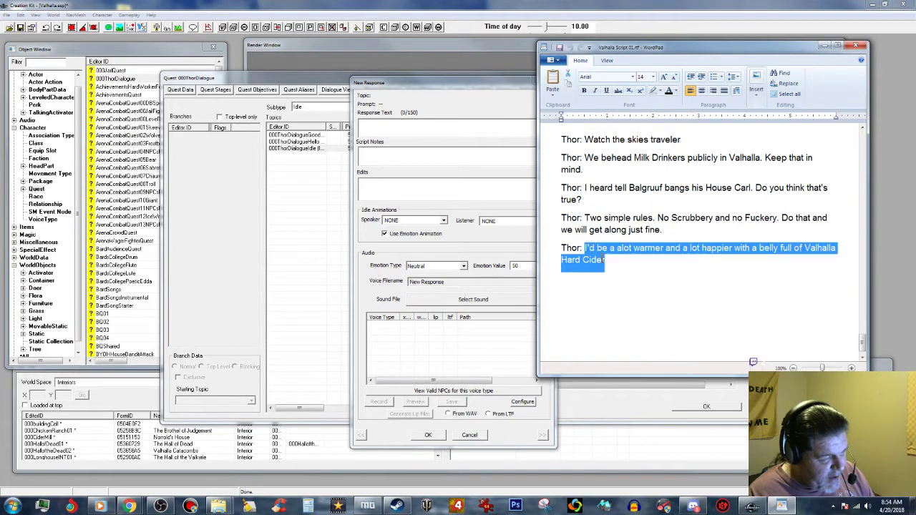
pyautogui.rightClick(584, 262)
pyautogui.click(605, 275)
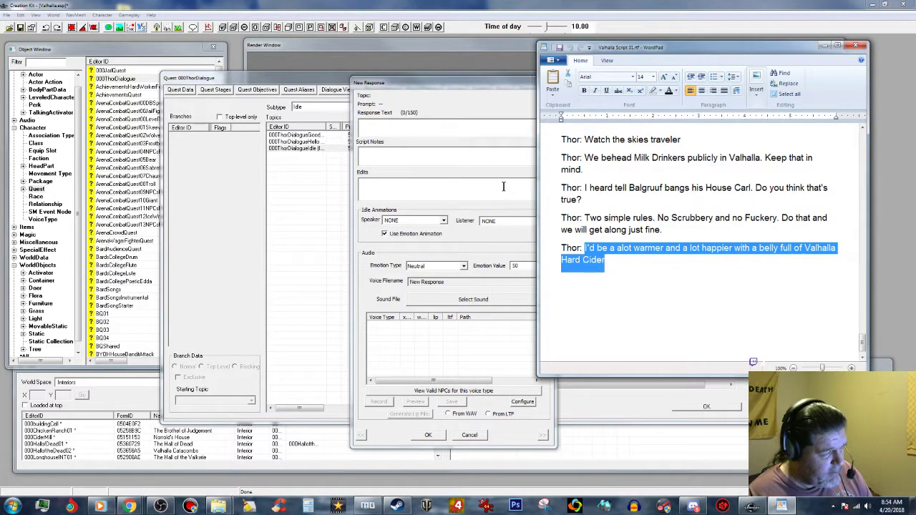
pyautogui.click(444, 129)
pyautogui.rightClick(441, 127)
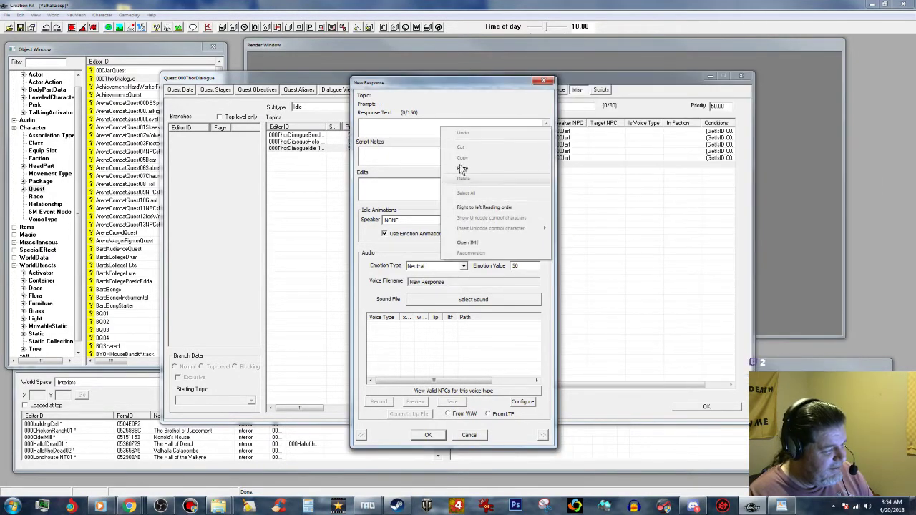
pyautogui.click(466, 168)
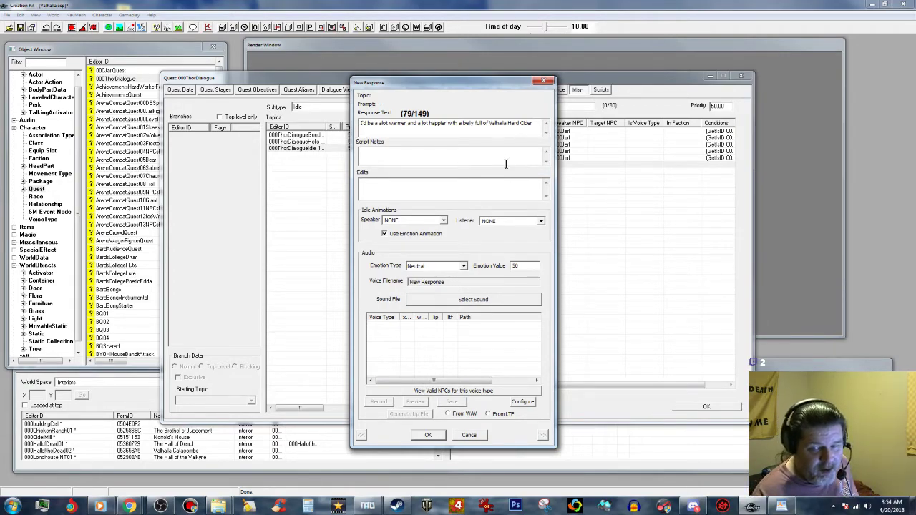
# Set the response's emotion type to Puzzled with an emotion value of 65 and accept the response.
pyautogui.click(464, 266)
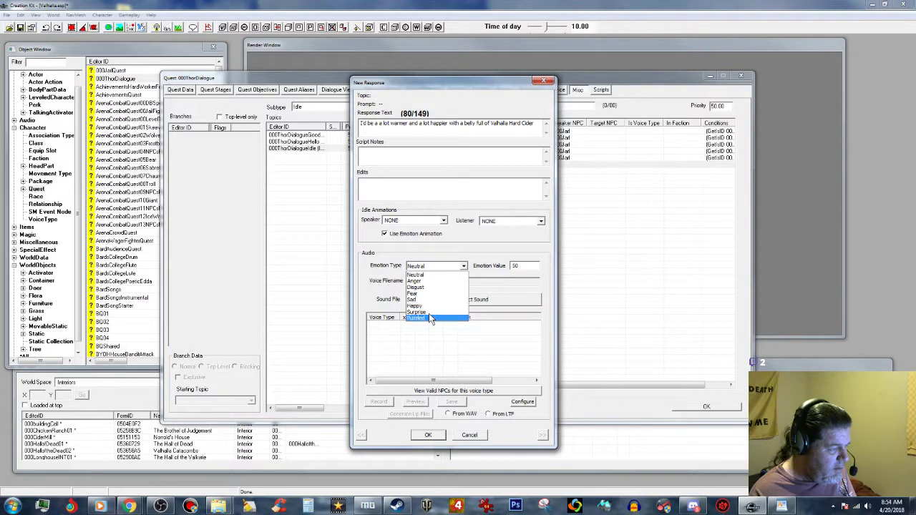
pyautogui.click(430, 318)
pyautogui.doubleClick(516, 266)
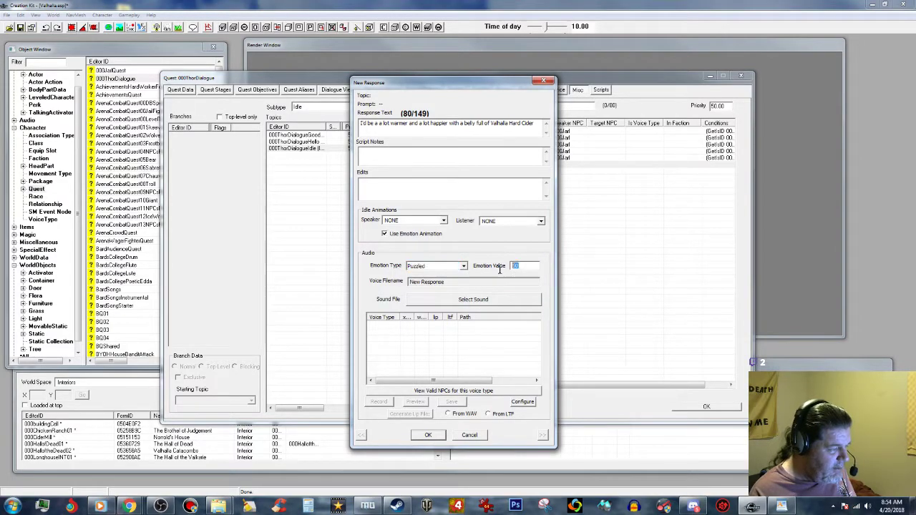
pyautogui.write('65')
pyautogui.click(428, 435)
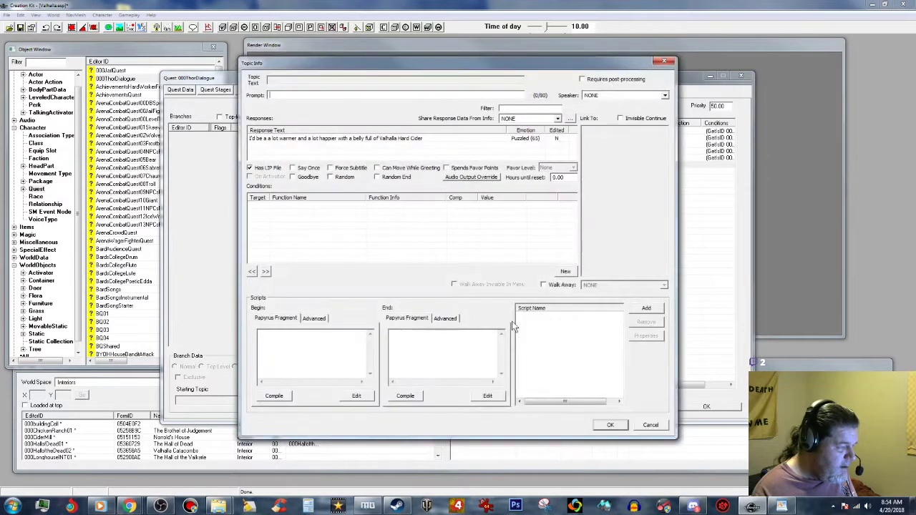
# Paste the copied GetIsID condition, enable Force Subtitle and Random, set the audio output override to SOMDialogue3D8000, and accept the topic info.
pyautogui.rightClick(450, 233)
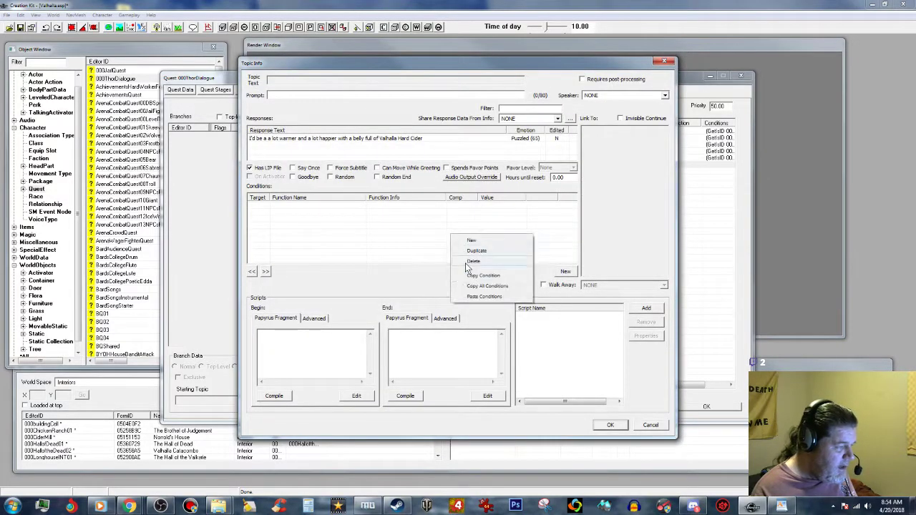
pyautogui.click(482, 296)
pyautogui.click(330, 168)
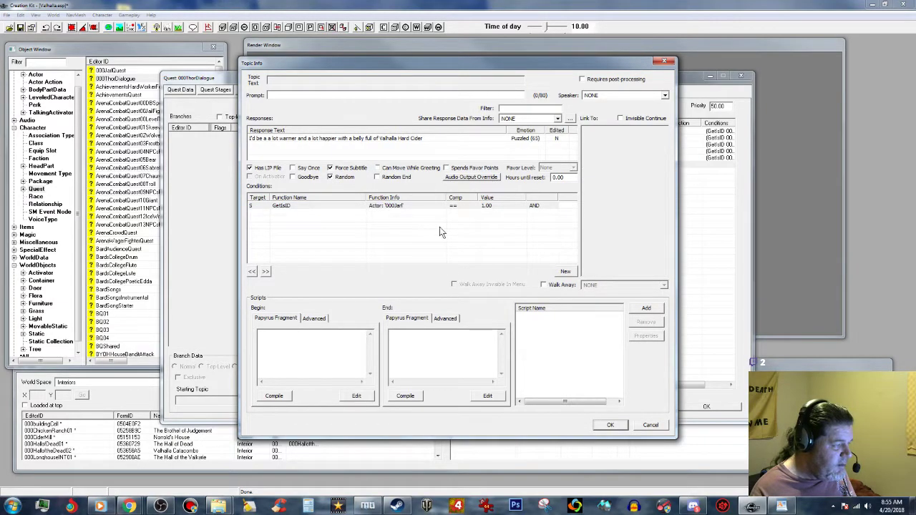
pyautogui.click(471, 178)
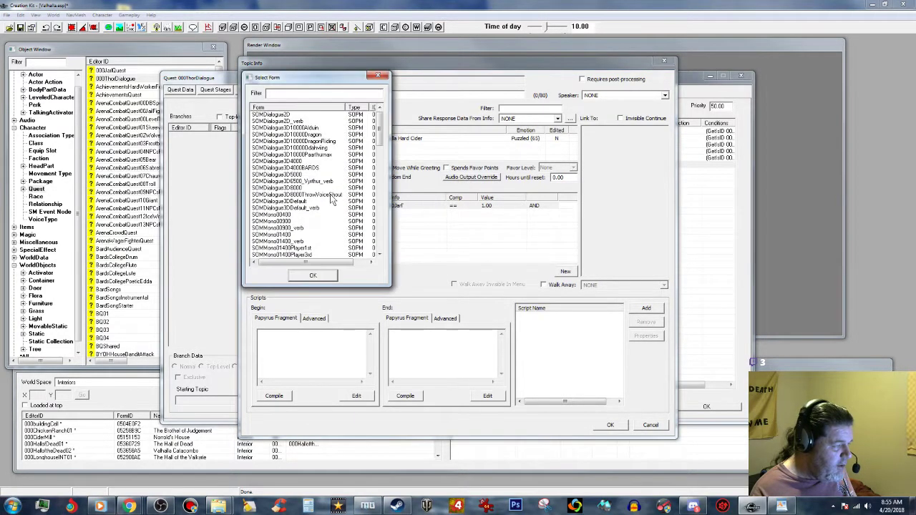
pyautogui.click(301, 188)
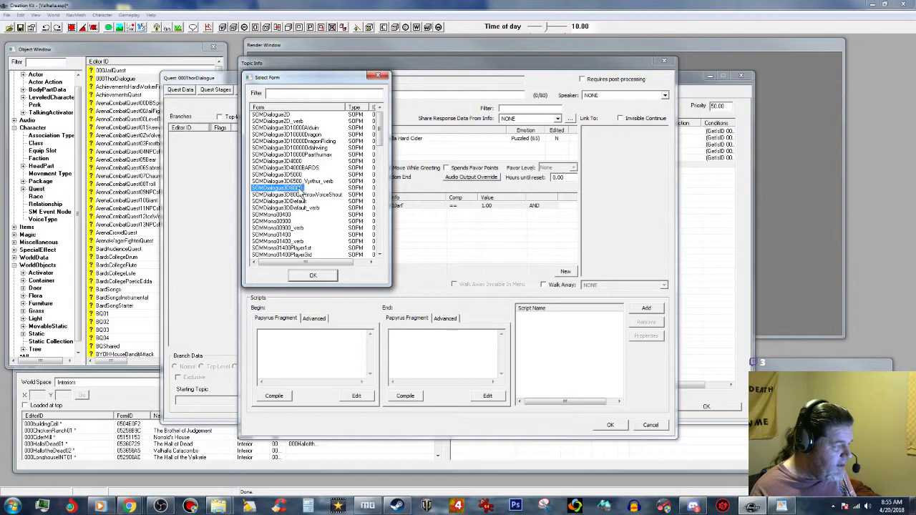
pyautogui.click(327, 276)
pyautogui.click(610, 425)
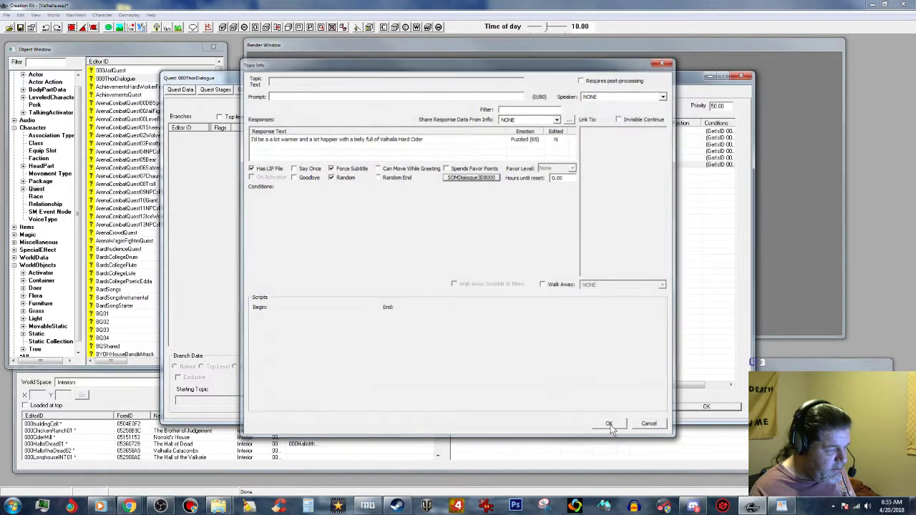
# Set the Two simple rules info's audio output override to SOMDialogue3D8000, and check the override on the Balgruuf info.
pyautogui.doubleClick(452, 158)
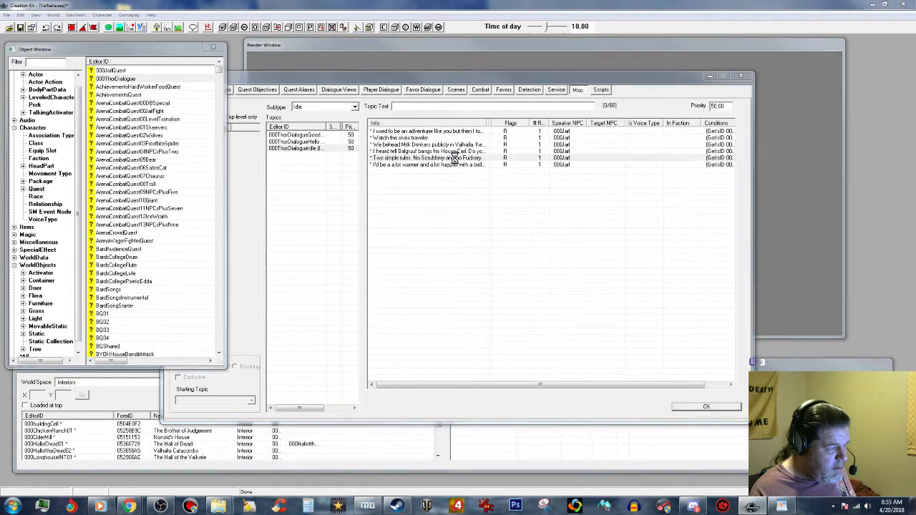
pyautogui.click(486, 178)
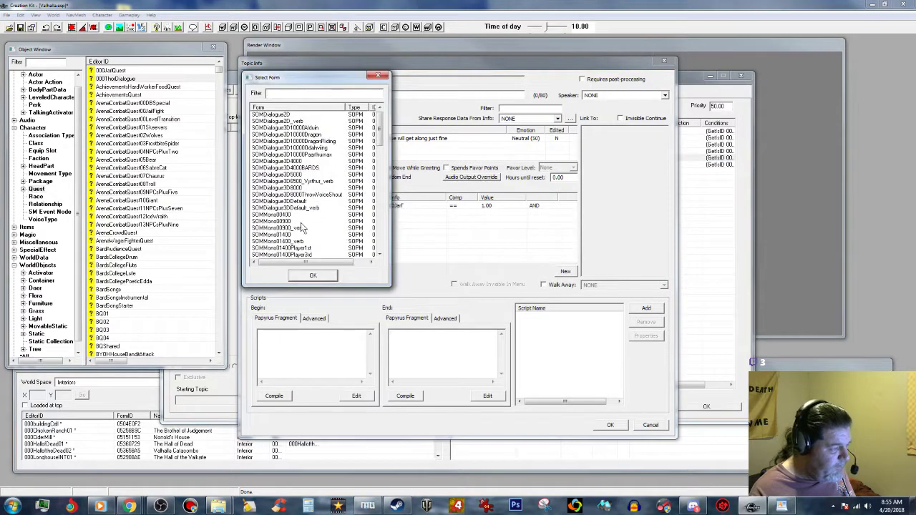
pyautogui.click(287, 187)
pyautogui.click(319, 275)
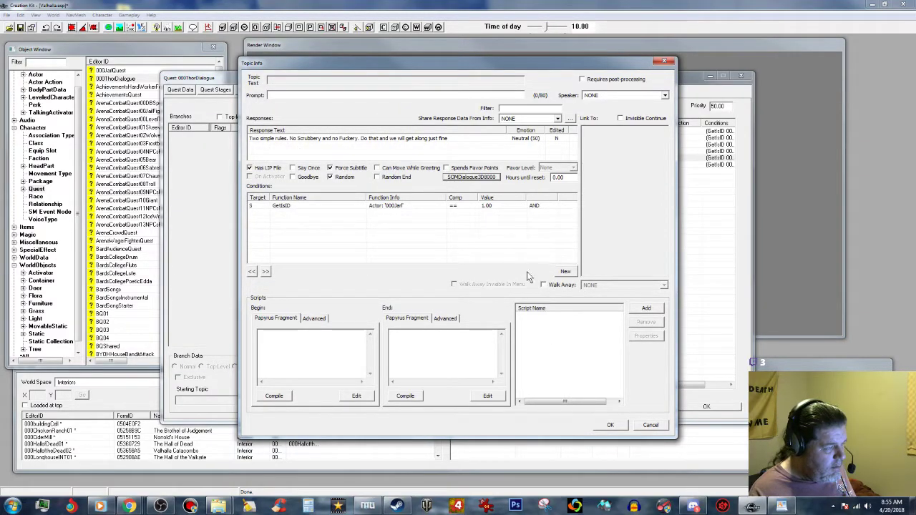
pyautogui.click(610, 427)
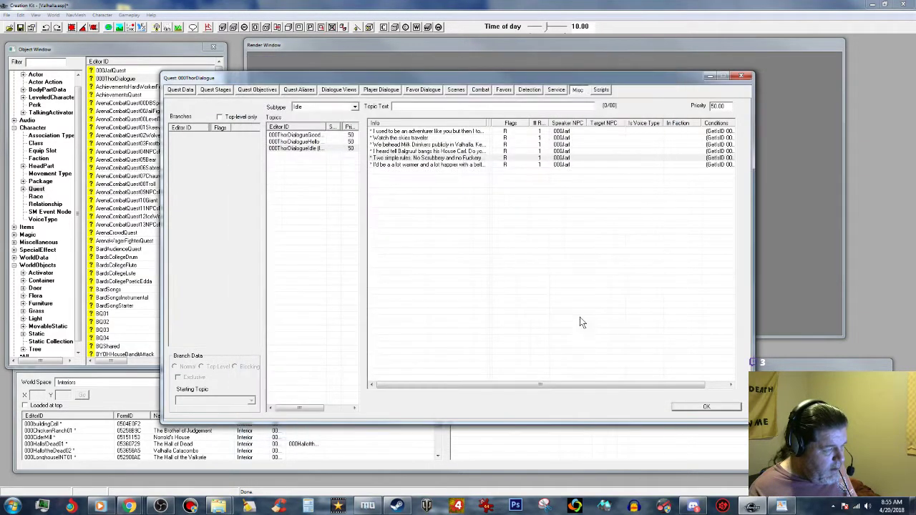
pyautogui.doubleClick(456, 150)
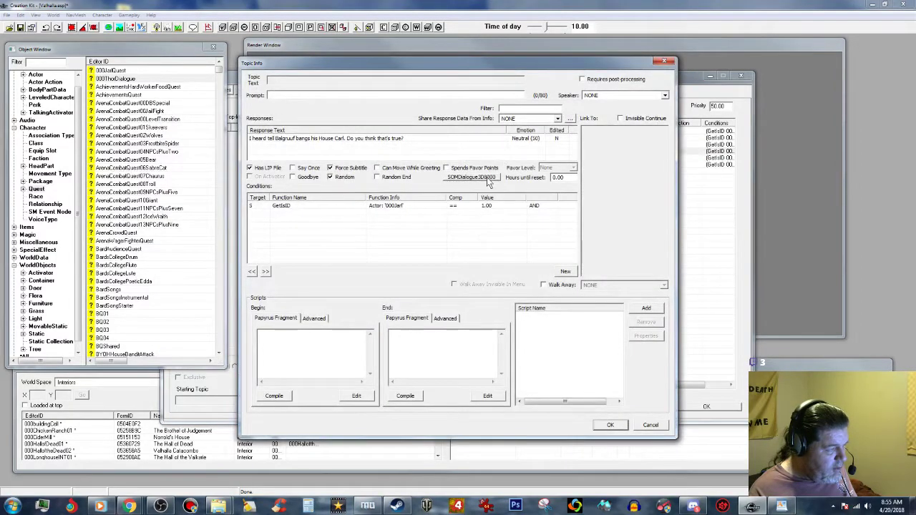
pyautogui.click(611, 425)
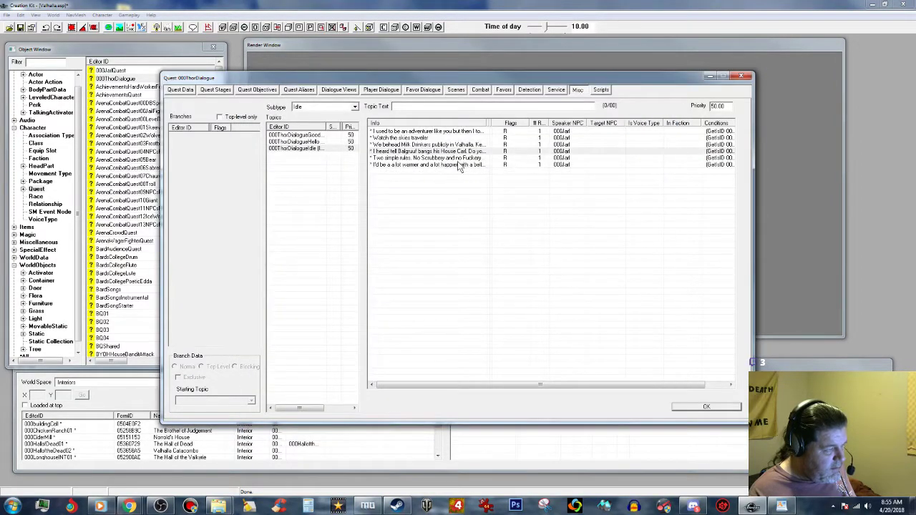
# Reopen the Valhalla Hard Cider response and copy its full voice filename.
pyautogui.doubleClick(457, 166)
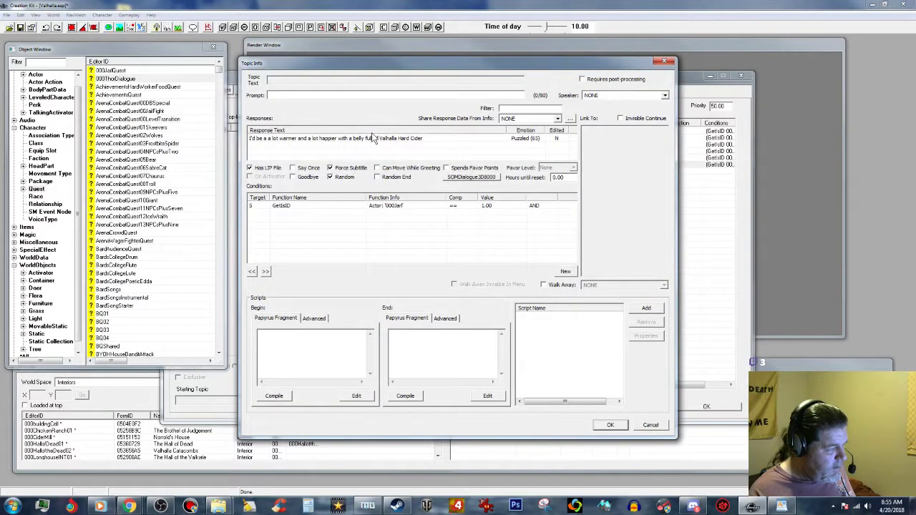
pyautogui.doubleClick(375, 138)
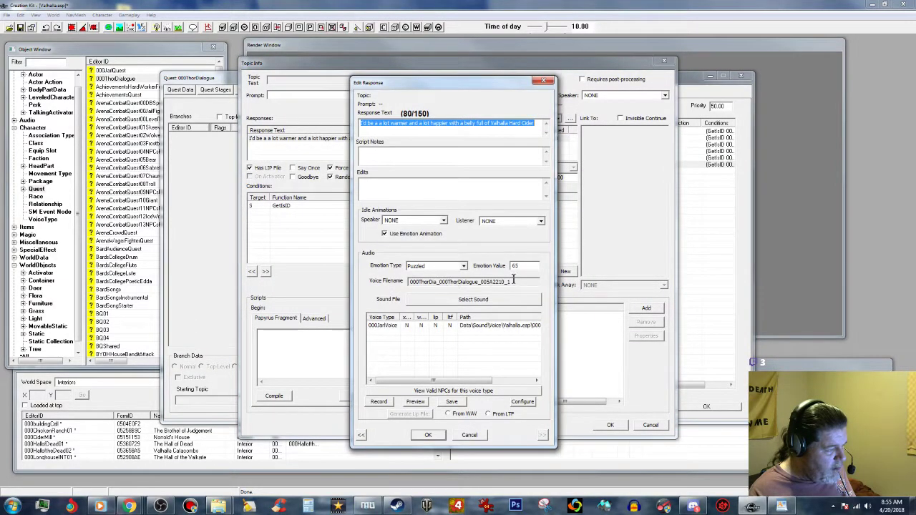
pyautogui.moveTo(508, 282); pyautogui.dragTo(366, 281)
pyautogui.hotkey('ctrl', 'c')
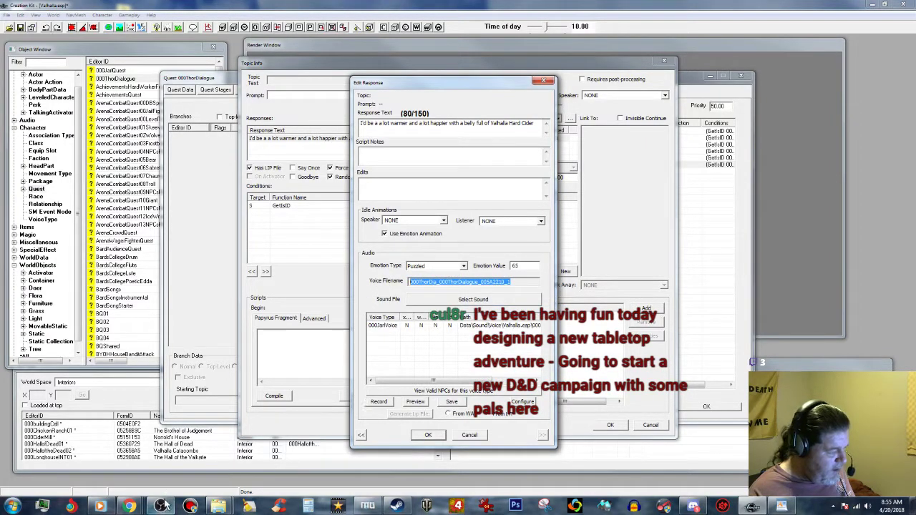
# Switch to the 000JarlVoice folder in File Explorer and rename Belly Full.wav to 000ThorDia_000ThorDialogue_005A2210_1.
pyautogui.click(220, 507)
pyautogui.click(187, 455)
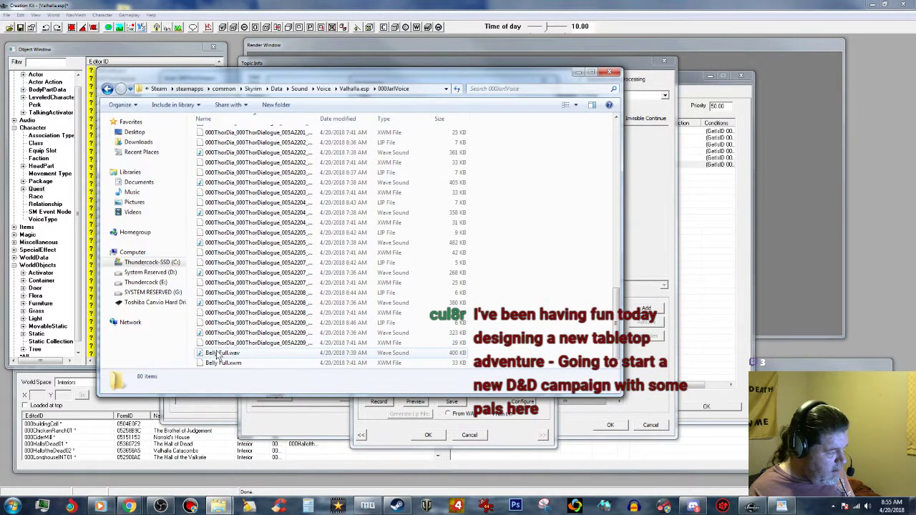
pyautogui.click(222, 354)
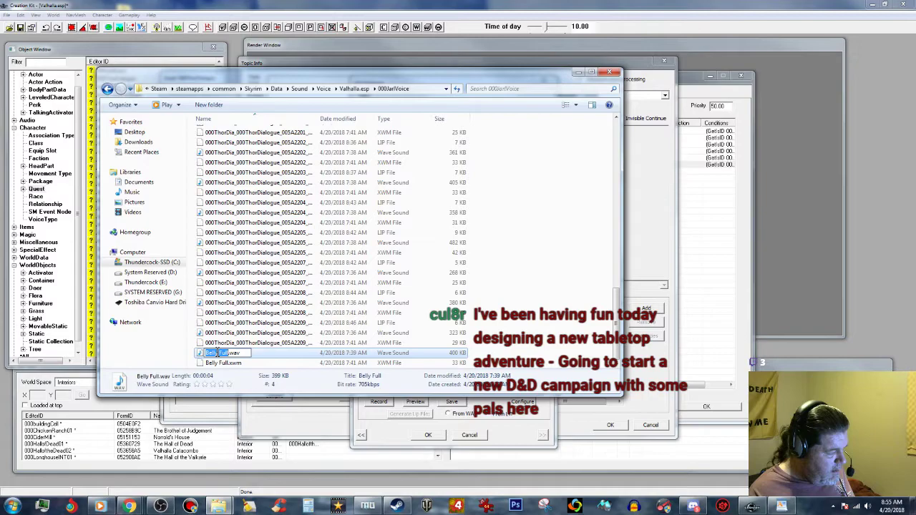
pyautogui.rightClick(222, 358)
pyautogui.click(249, 395)
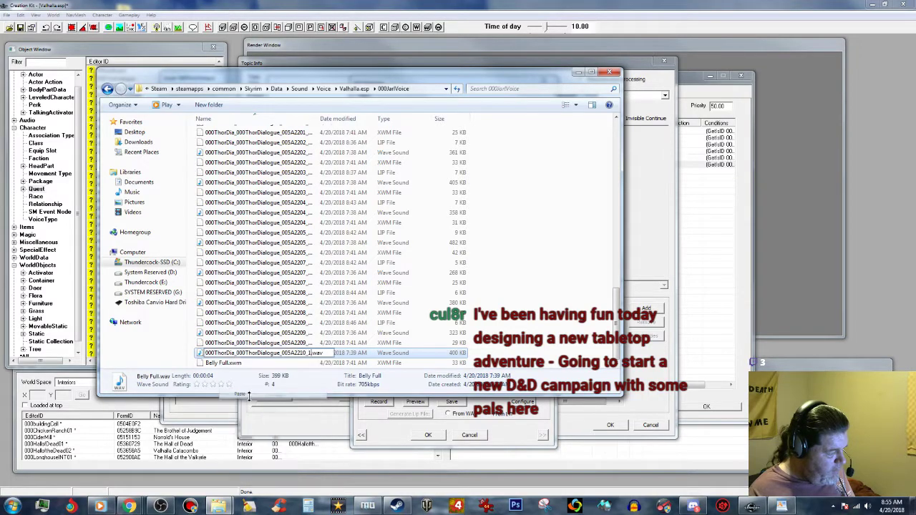
# Rename Belly Full.xwm to 000ThorDia_000ThorDialogue_005A2210_1 and return to the Creation Kit.
pyautogui.click(223, 364)
pyautogui.click(222, 364)
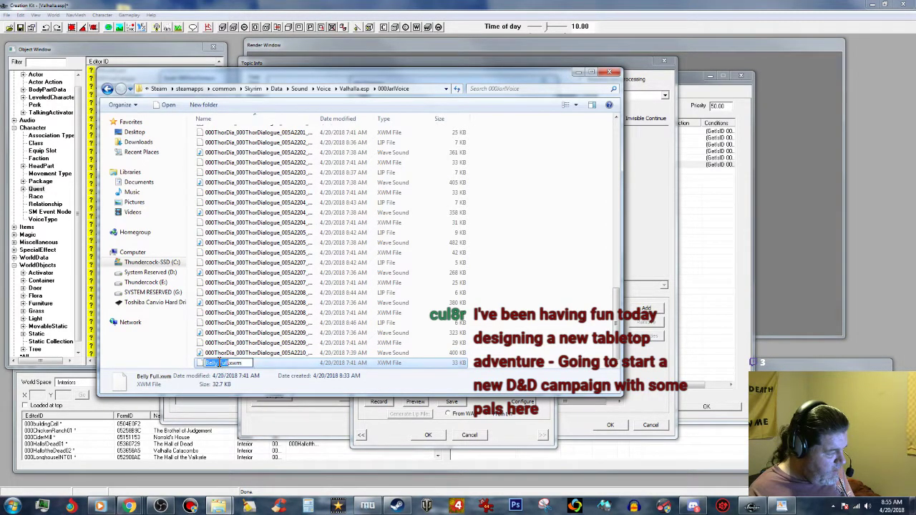
pyautogui.rightClick(224, 363)
pyautogui.click(245, 405)
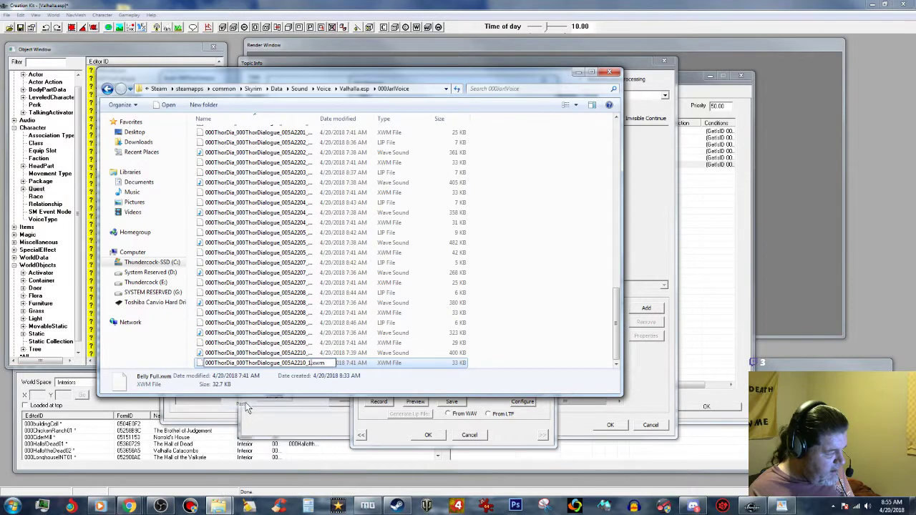
pyautogui.click(499, 338)
pyautogui.click(577, 73)
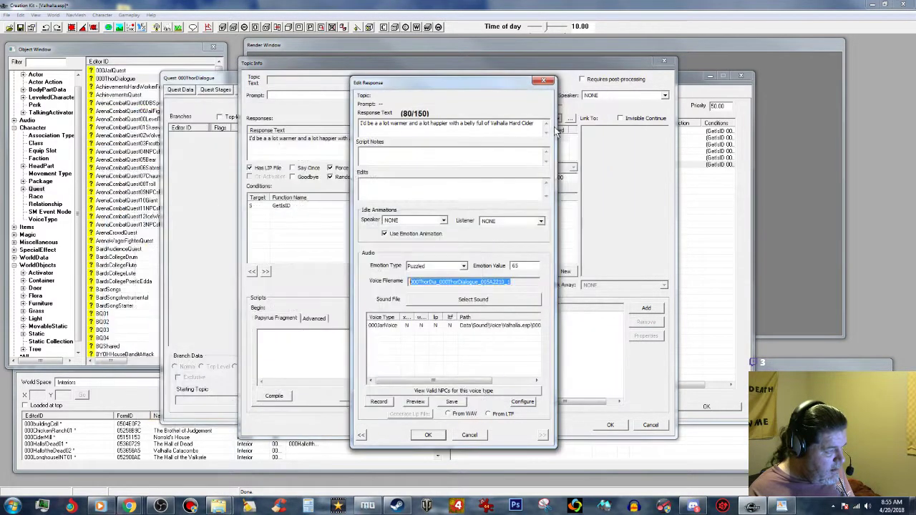
# Reopen the Valhalla Hard Cider response and generate the 000JarlVoice lip file from its WAV.
pyautogui.click(430, 432)
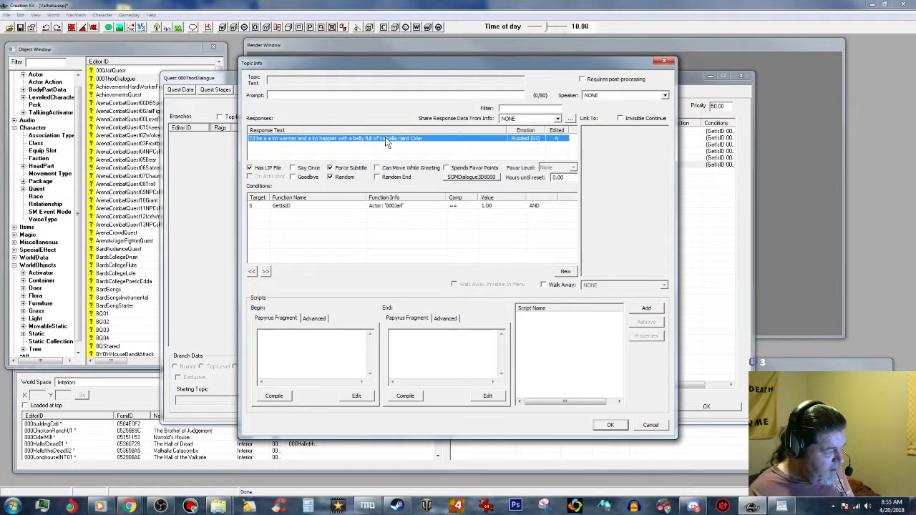
pyautogui.click(385, 139)
pyautogui.click(438, 143)
pyautogui.doubleClick(423, 138)
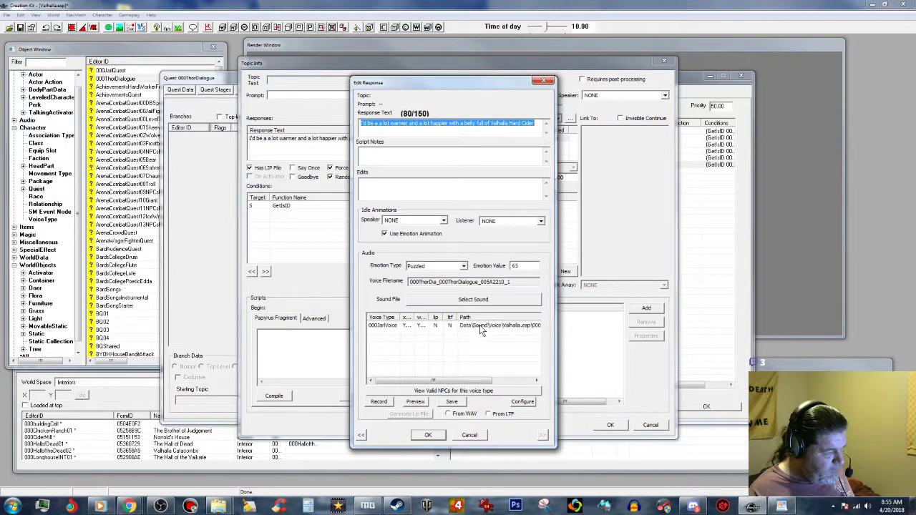
pyautogui.click(480, 326)
pyautogui.click(449, 415)
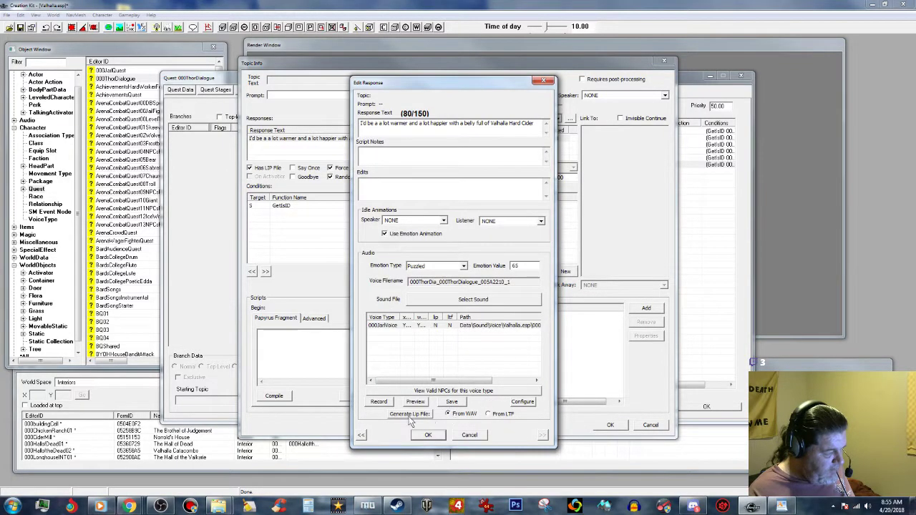
pyautogui.click(429, 435)
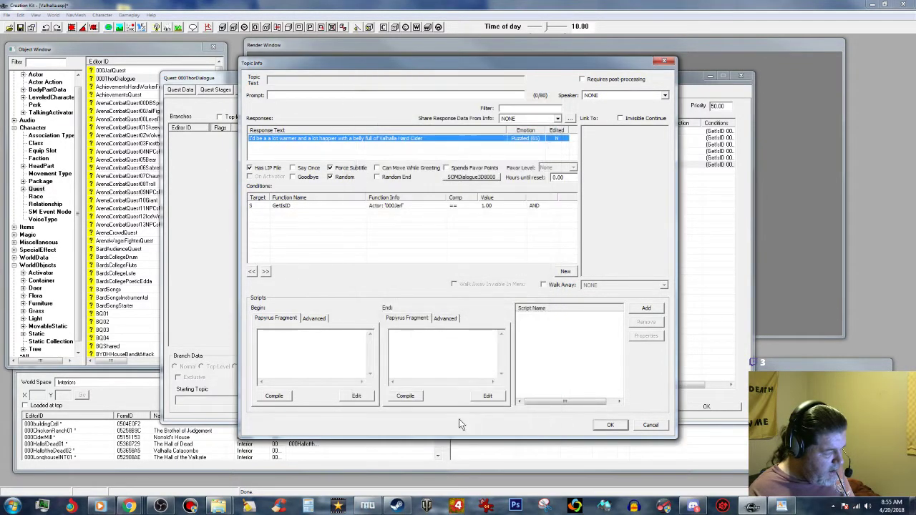
# Check the response's lip file status, accept the topic info and close the 000ThorDialogue quest.
pyautogui.doubleClick(413, 140)
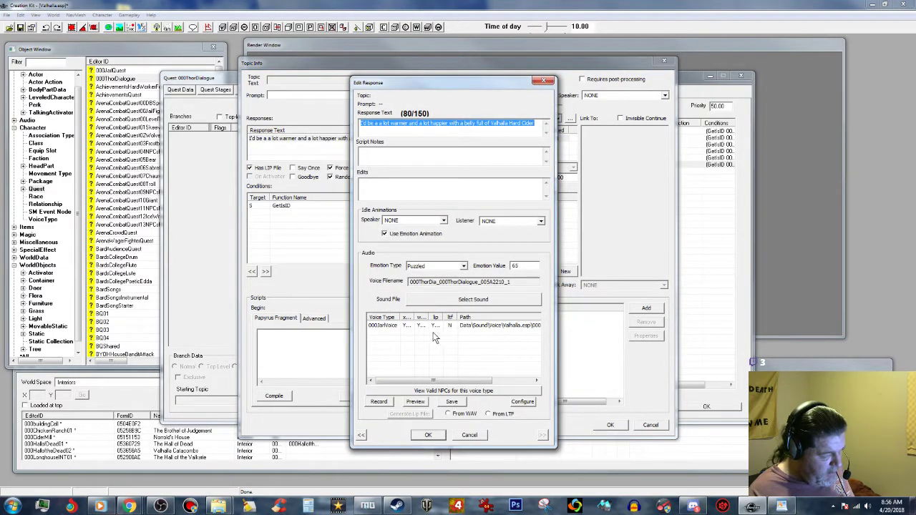
pyautogui.click(428, 435)
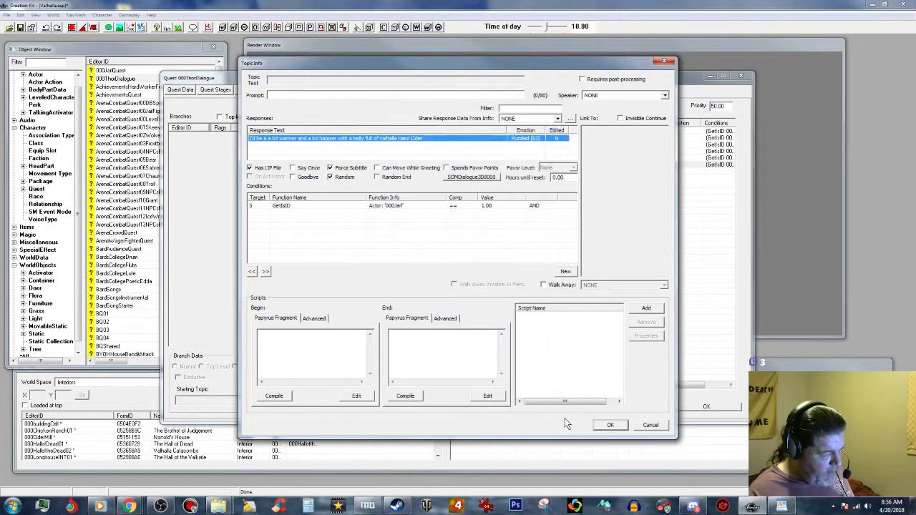
pyautogui.click(610, 425)
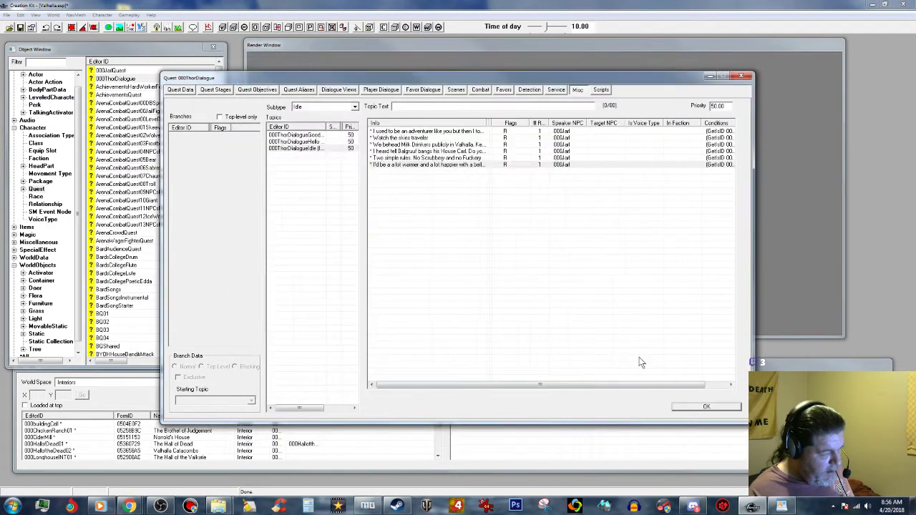
pyautogui.click(706, 407)
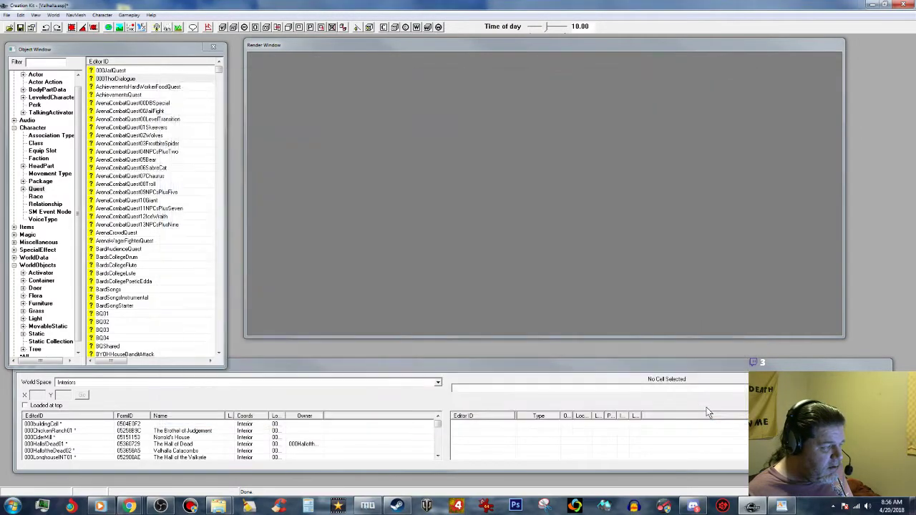
# Switch to the Valhalla Script document in WordPad and review Thor's misc dialogue lines against the script.
pyautogui.click(781, 506)
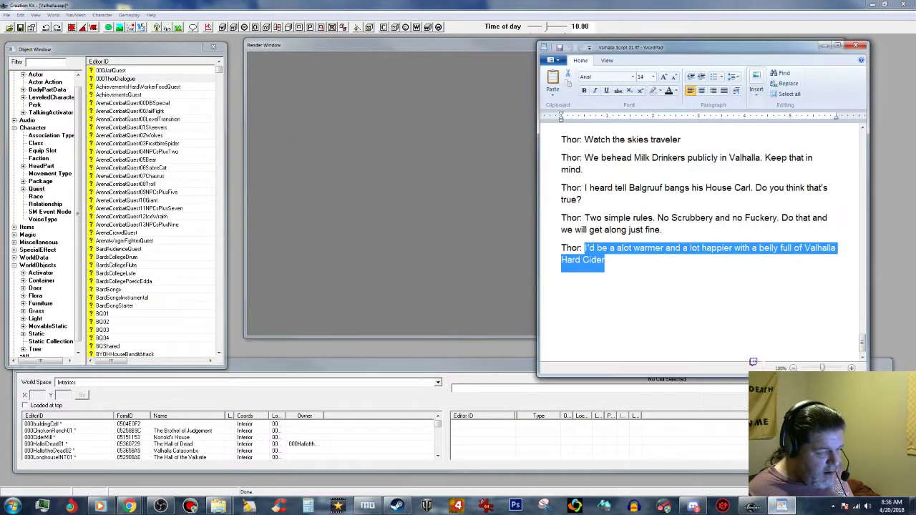
pyautogui.scroll(1, 705, 220)
pyautogui.scroll(8, 705, 221)
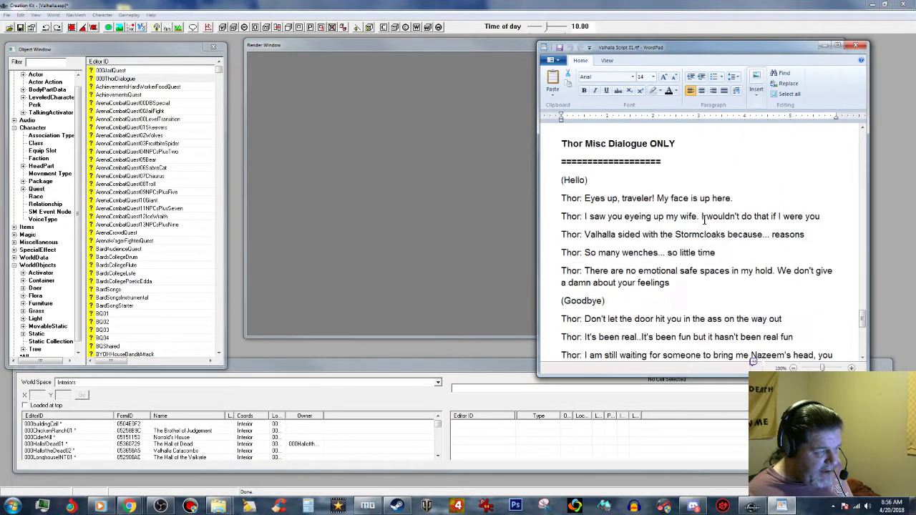
pyautogui.click(821, 47)
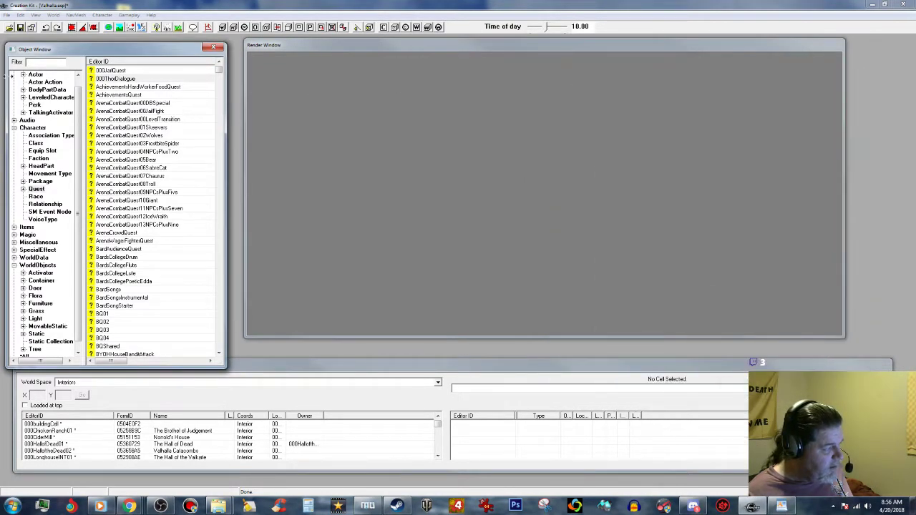
# Save the Valhalla.esp plugin, exit the Creation Kit and dismiss the error dialog.
pyautogui.click(19, 27)
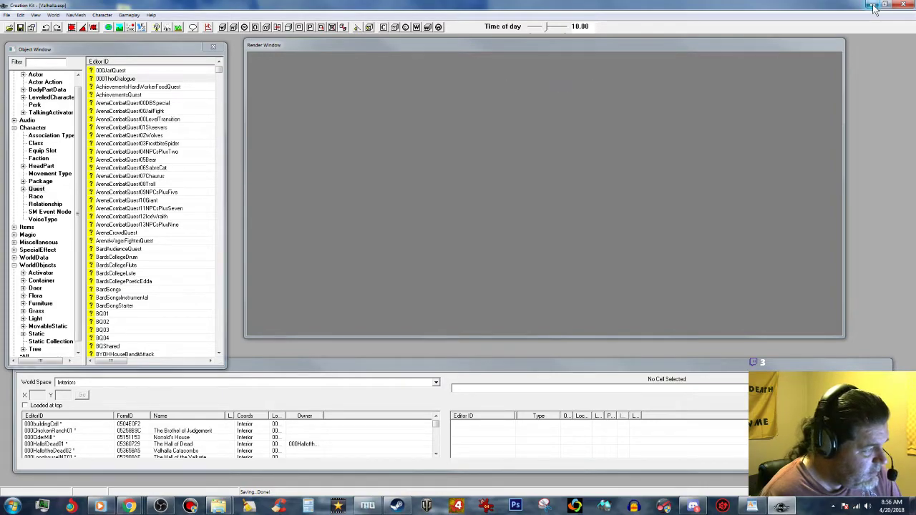
pyautogui.click(901, 5)
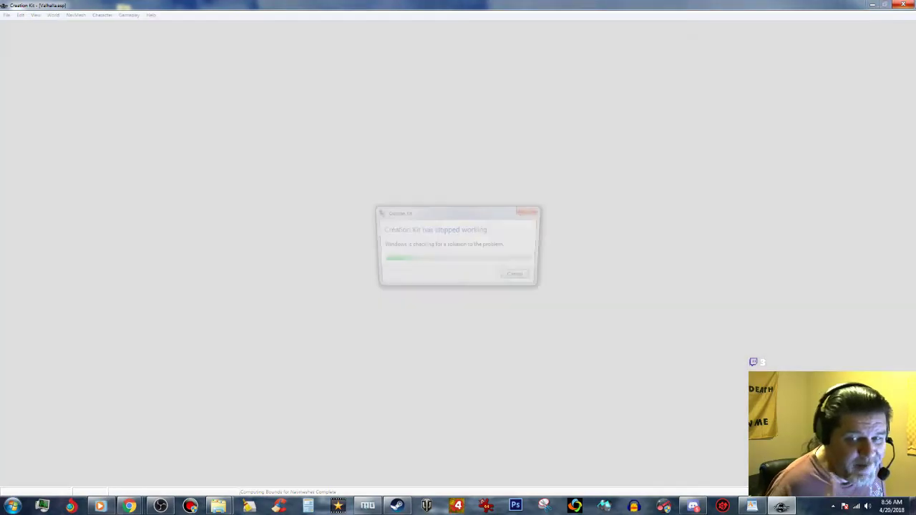
pyautogui.click(522, 279)
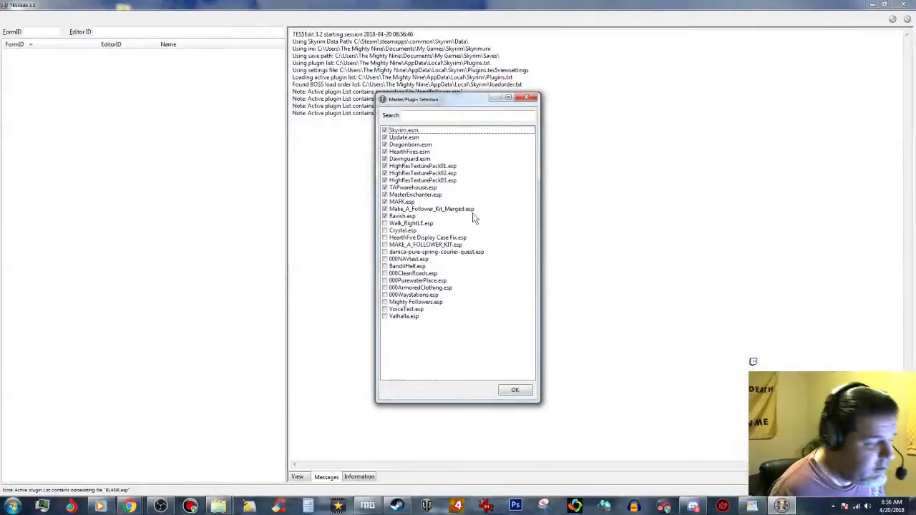
# In TES5Edit, deselect all plugins and load only Valhalla.esp.
pyautogui.rightClick(503, 193)
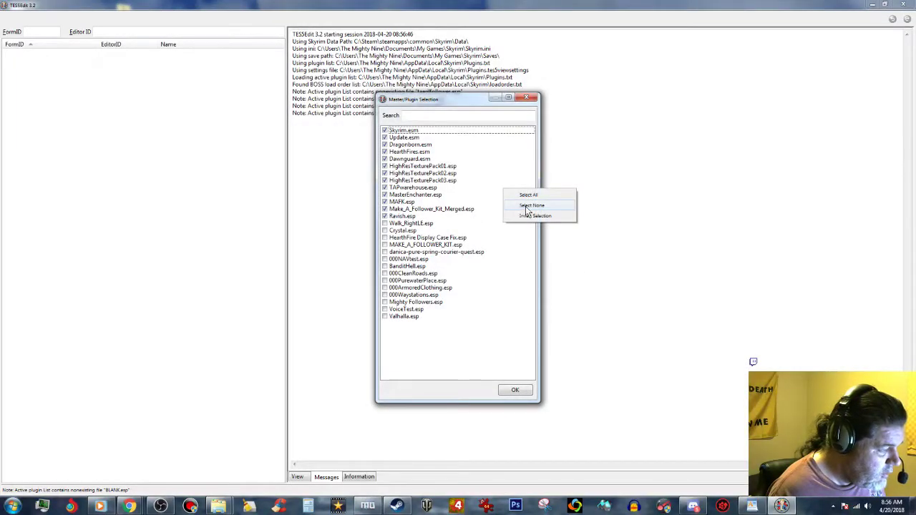
pyautogui.click(517, 206)
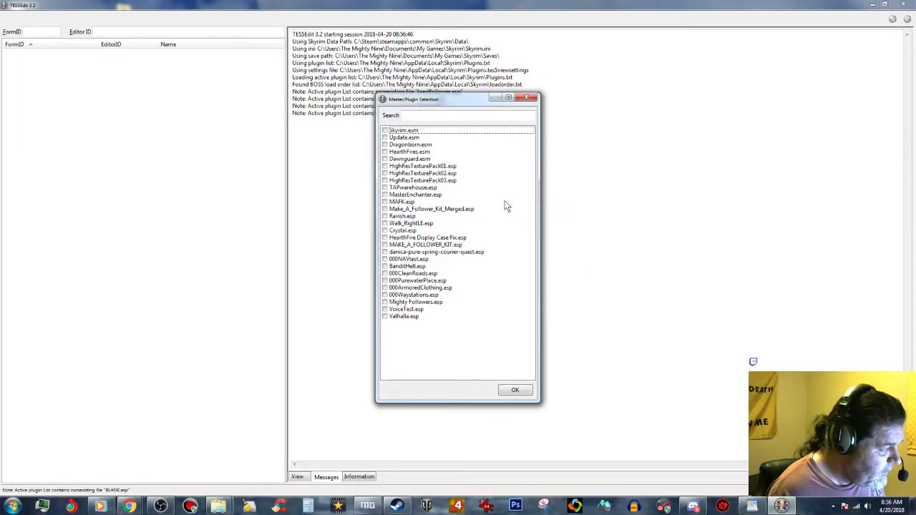
pyautogui.click(385, 317)
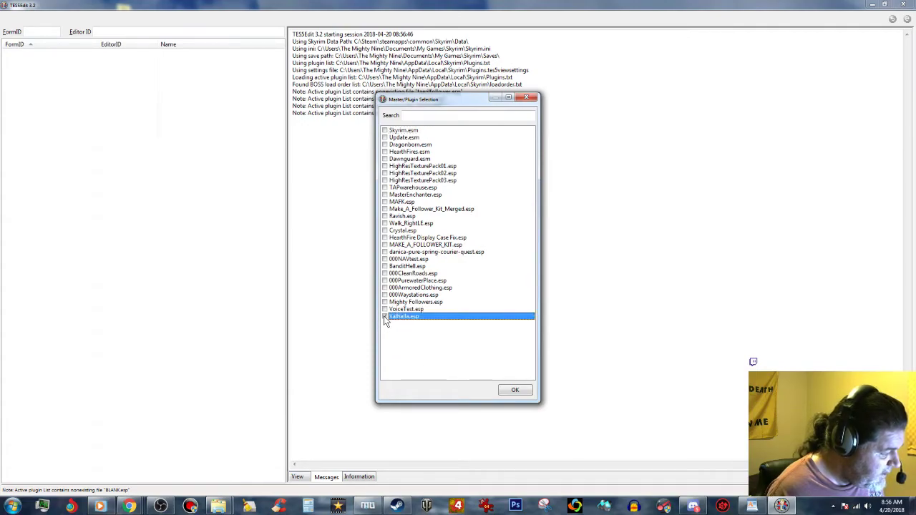
pyautogui.click(516, 390)
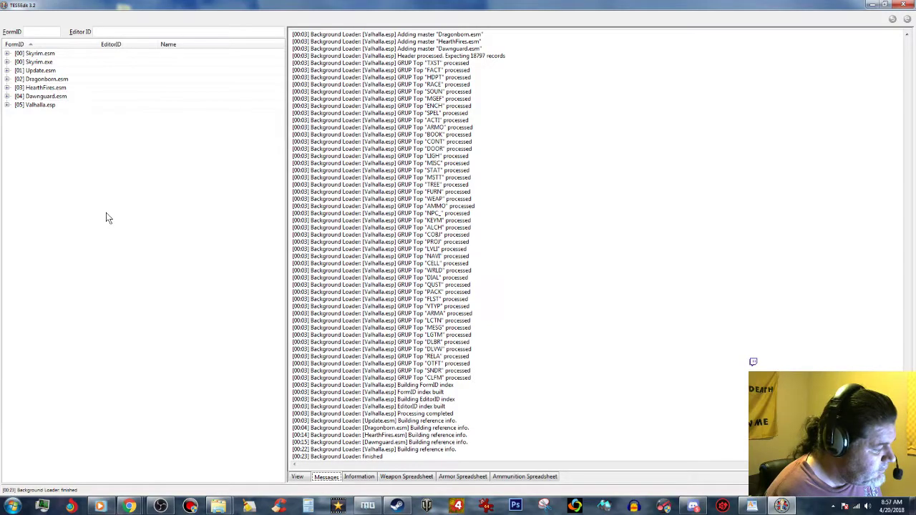
# Create a SEQ file for Valhalla.esp and close TES5Edit.
pyautogui.click(43, 106)
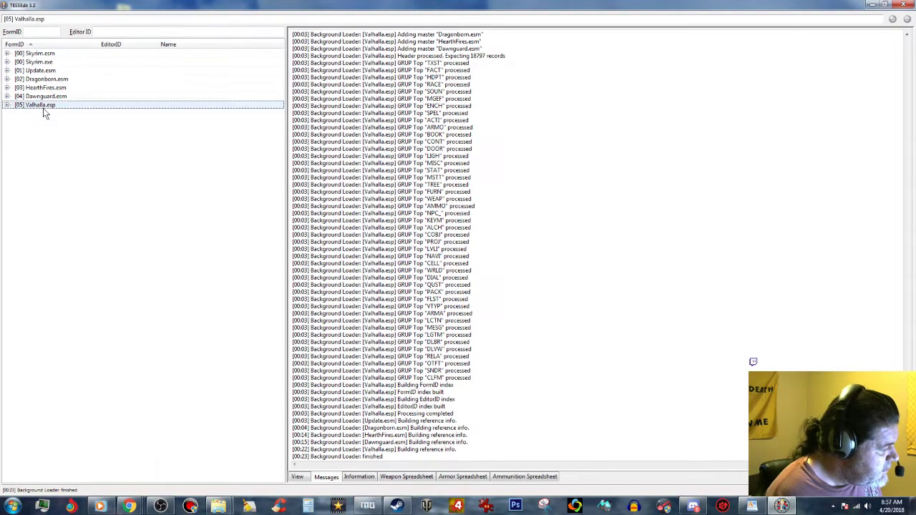
pyautogui.rightClick(60, 107)
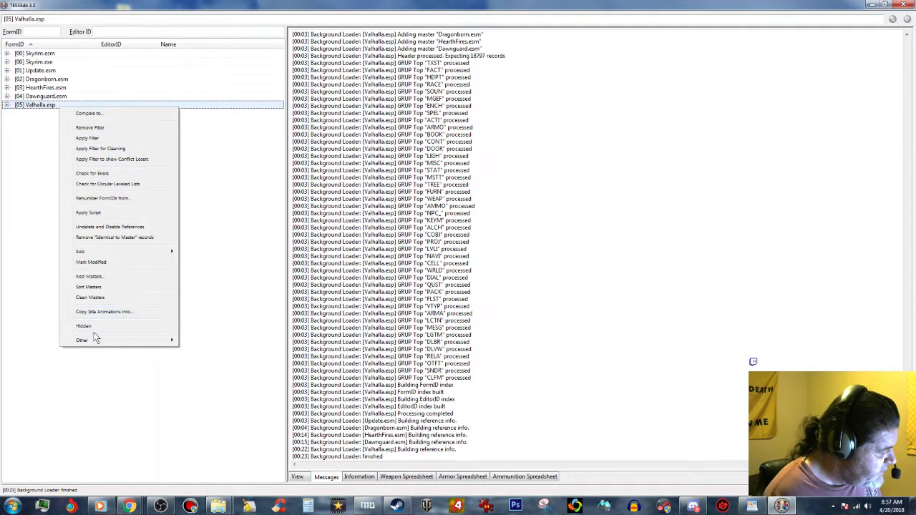
pyautogui.moveTo(159, 345)
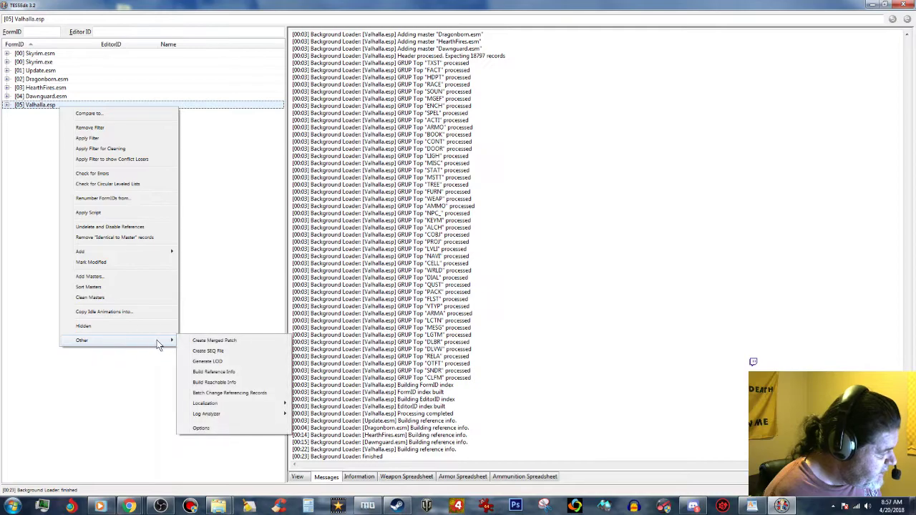
pyautogui.click(221, 352)
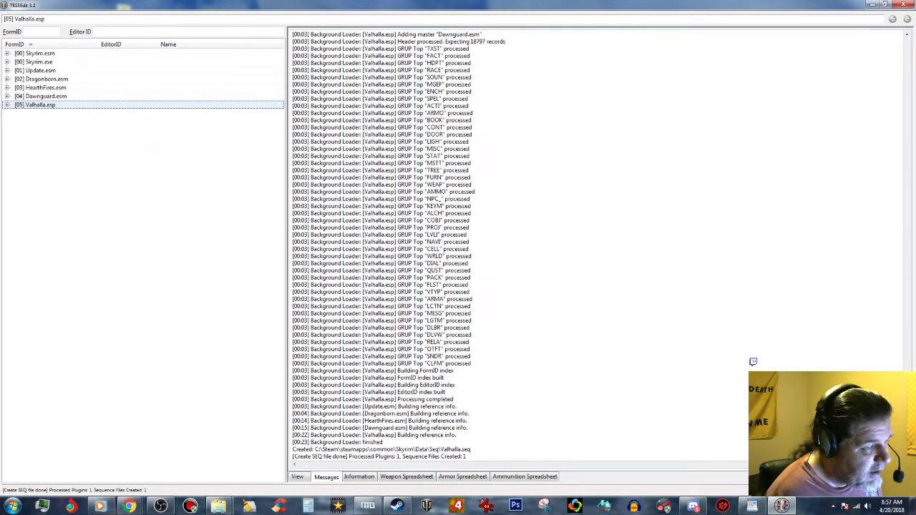
pyautogui.click(904, 5)
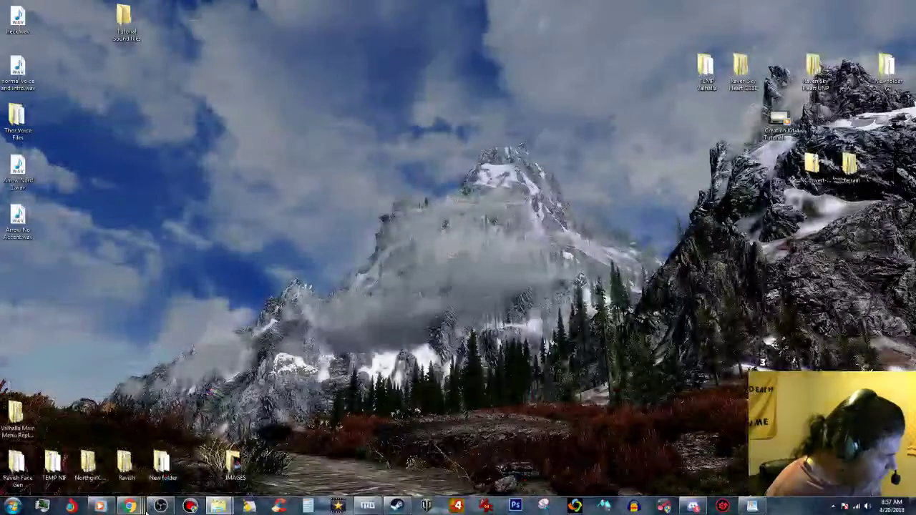
# Pause the music in Windows Media Player and minimize the player.
pyautogui.click(99, 506)
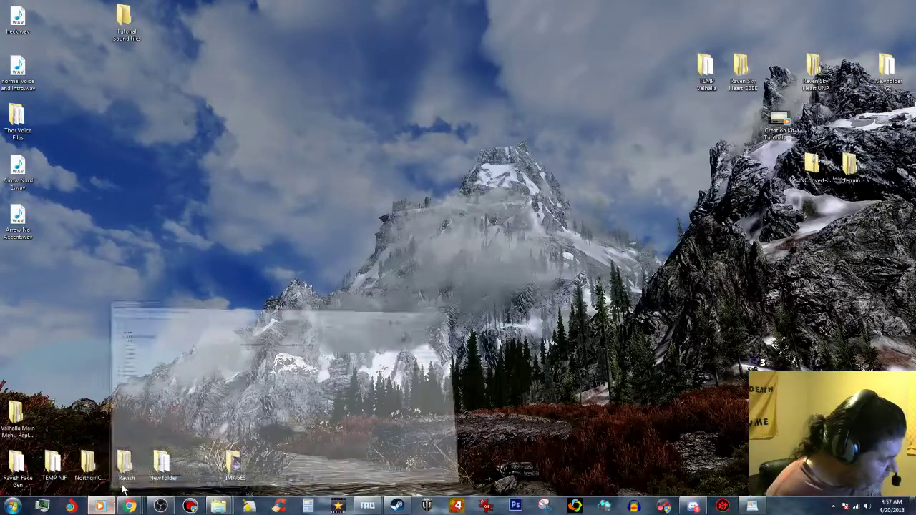
pyautogui.click(486, 467)
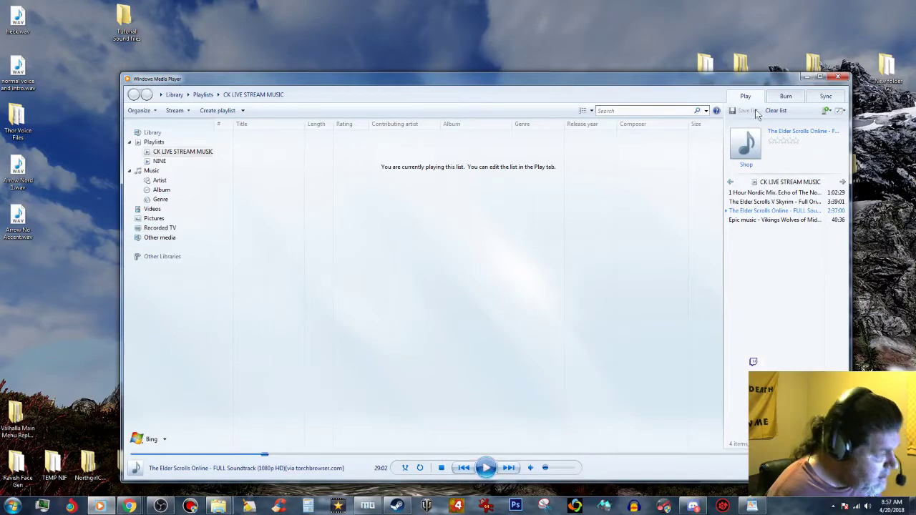
pyautogui.click(807, 76)
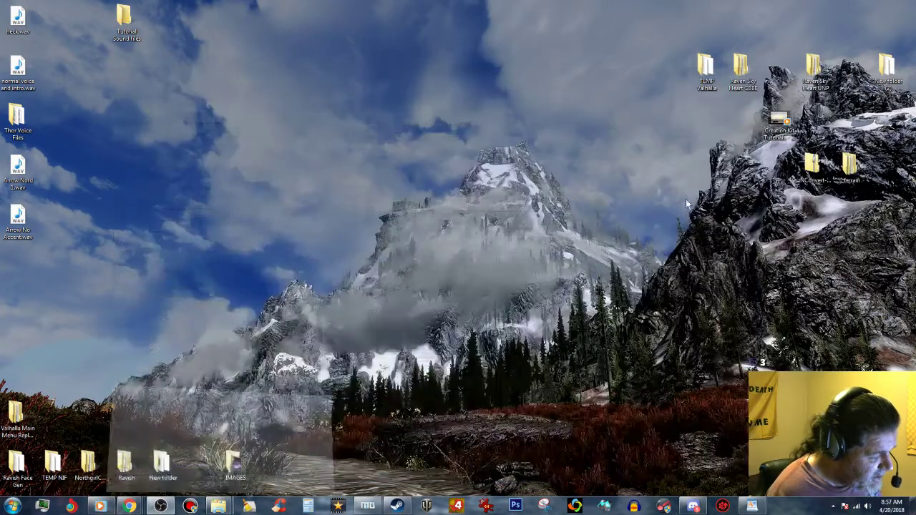
# Launch Skyrim through SKSE in Mod Organizer and run the console command coc 0000LonghouseExt01 at the main menu.
pyautogui.click(369, 505)
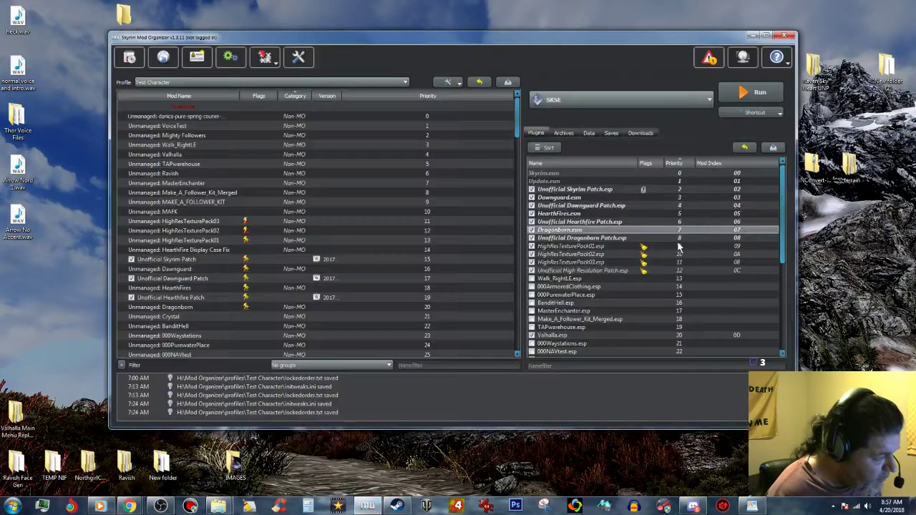
pyautogui.click(776, 100)
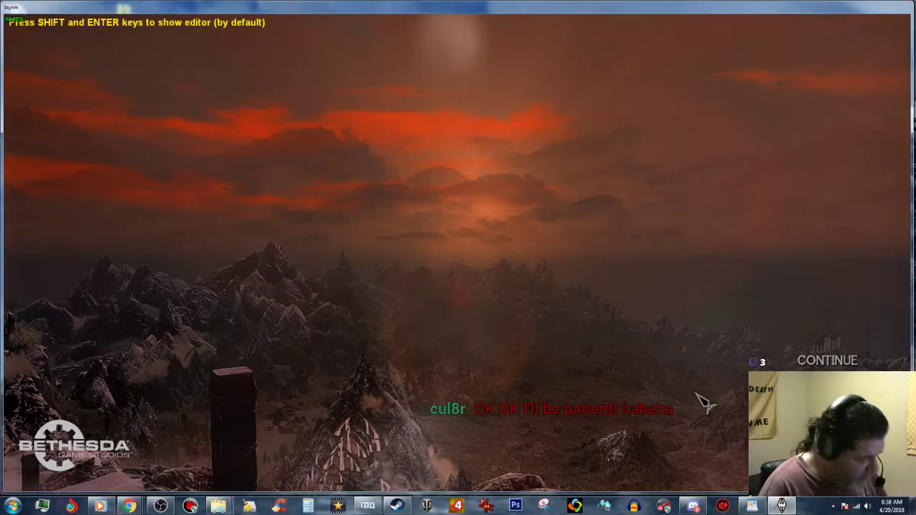
pyautogui.write('co')
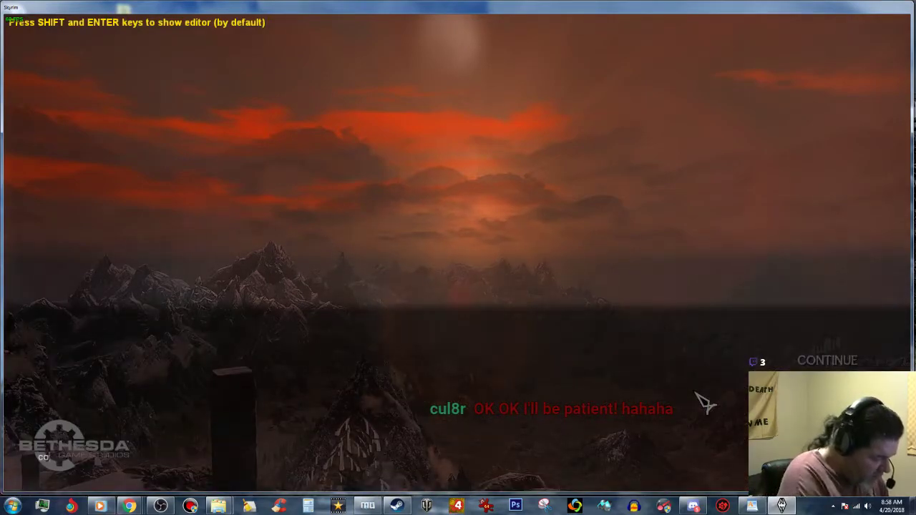
pyautogui.write('c 0')
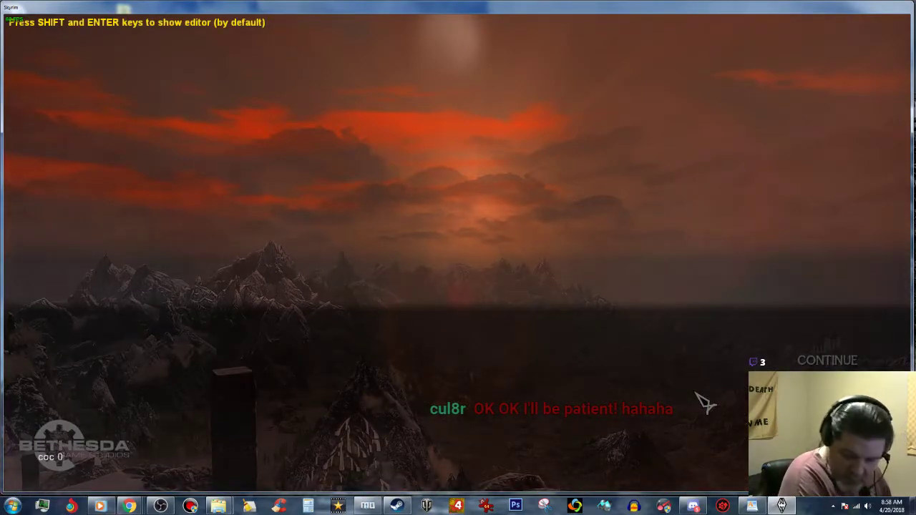
pyautogui.write('000Lo')
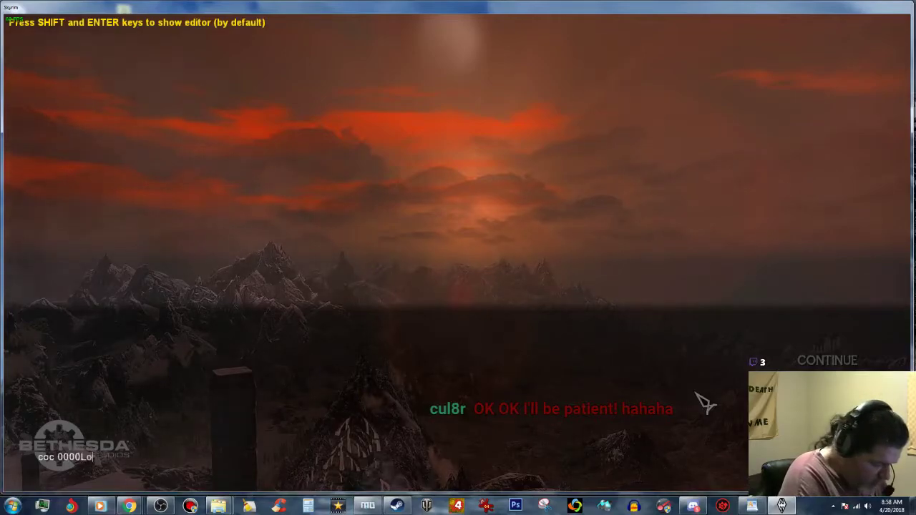
pyautogui.write('nghouseExt01')
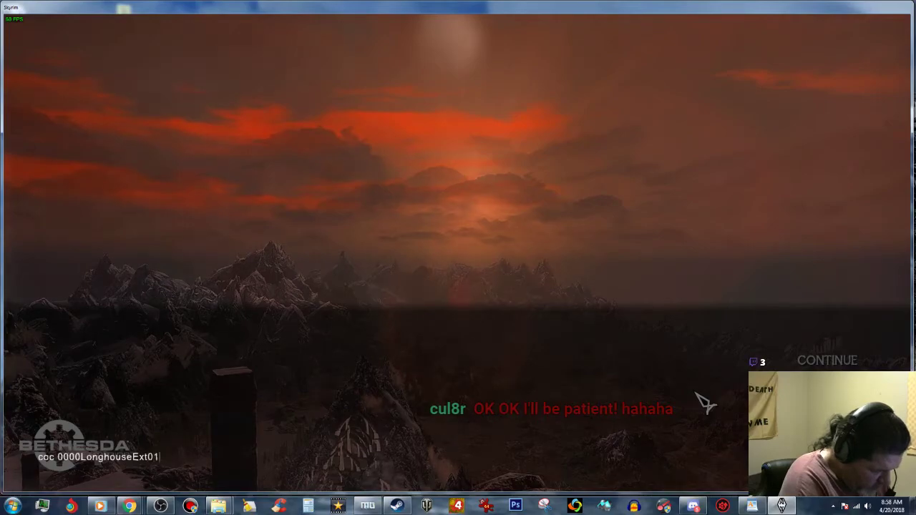
pyautogui.press('Return')
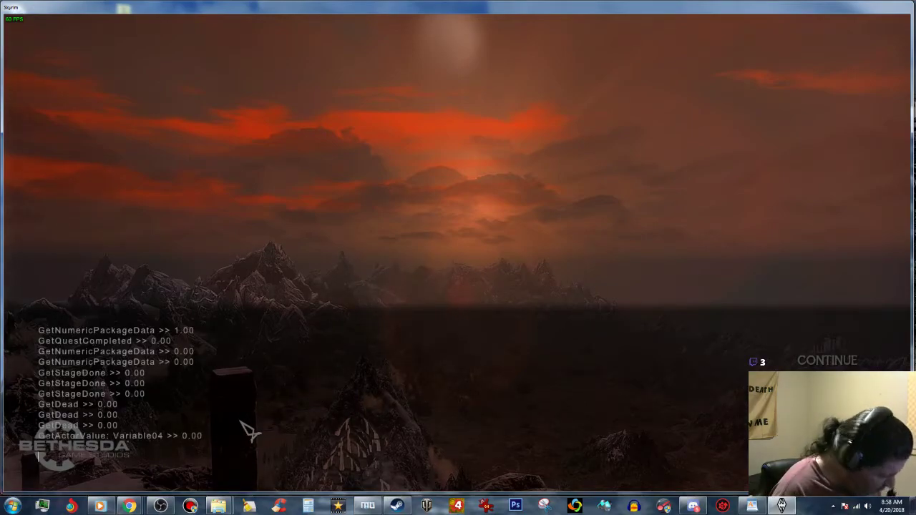
# Recall the previous console command, correct the cell name by removing one zero, and run coc 000LonghouseExt01.
pyautogui.press('Up')
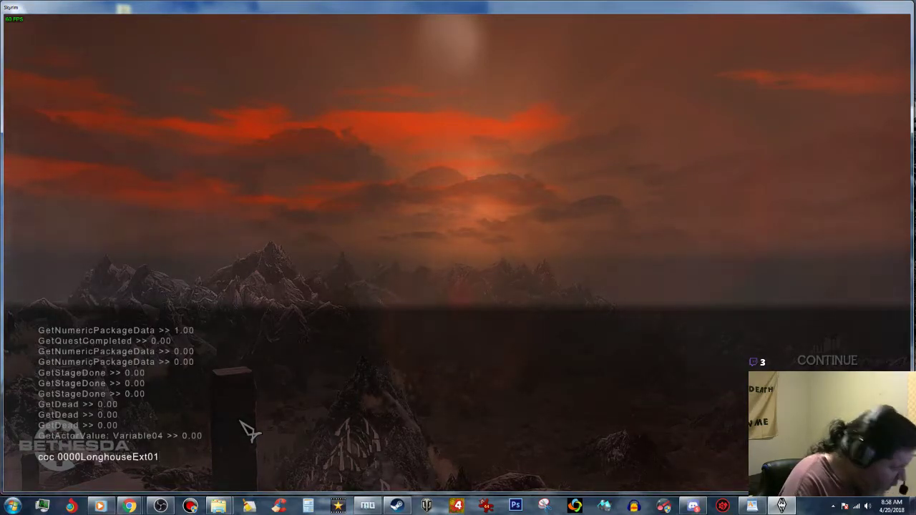
pyautogui.press('Left')
pyautogui.press('Left')
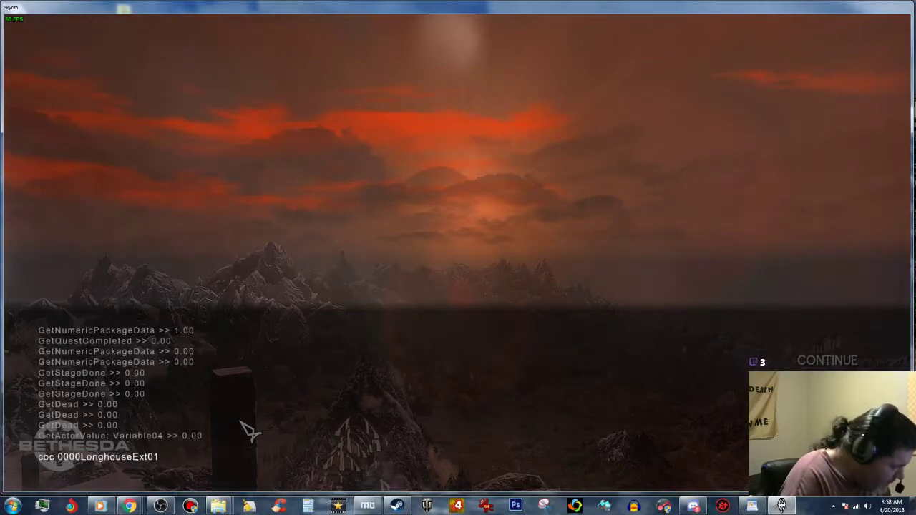
pyautogui.press('Left')
pyautogui.press('Left')
pyautogui.press('Left')
pyautogui.press('Left')
pyautogui.press('Left')
pyautogui.press('Left')
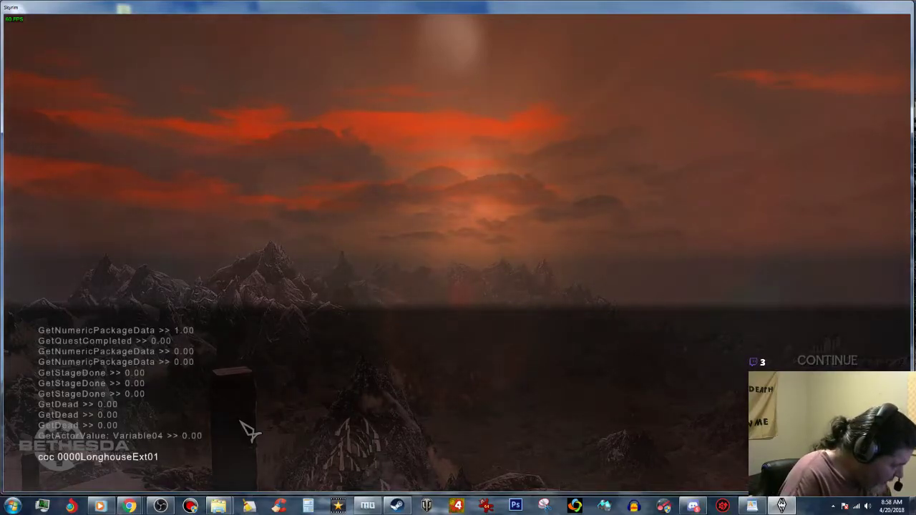
pyautogui.press('BackSpace')
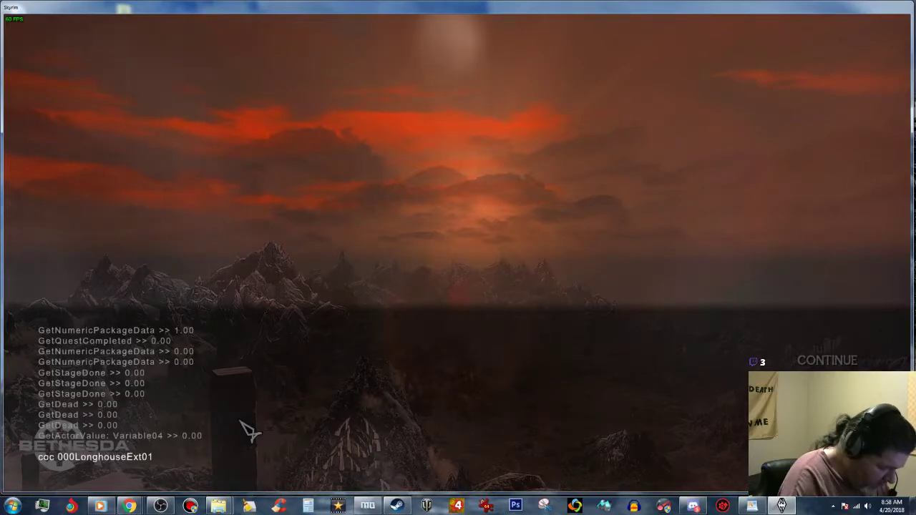
pyautogui.press('Return')
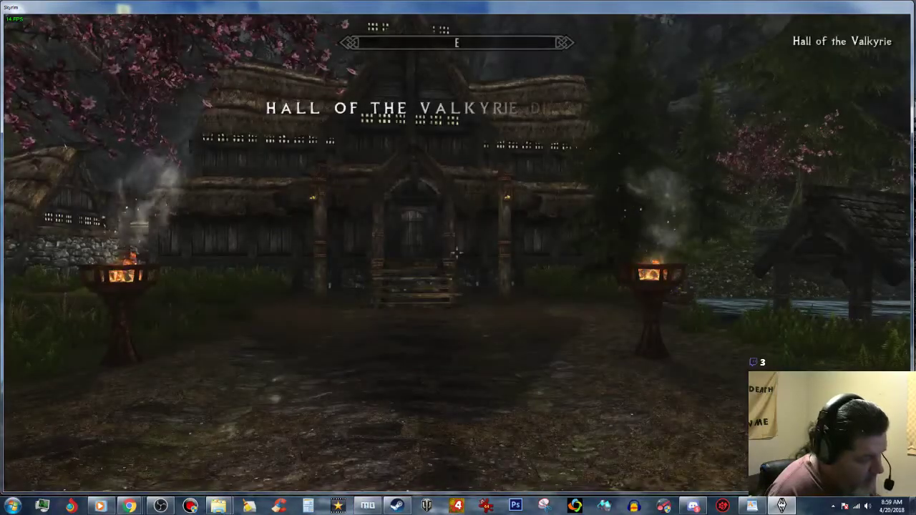
# Check the player character in third person, return to first person, and enter the Hall of the Valkyrie.
pyautogui.scroll(-3, 456, 253)
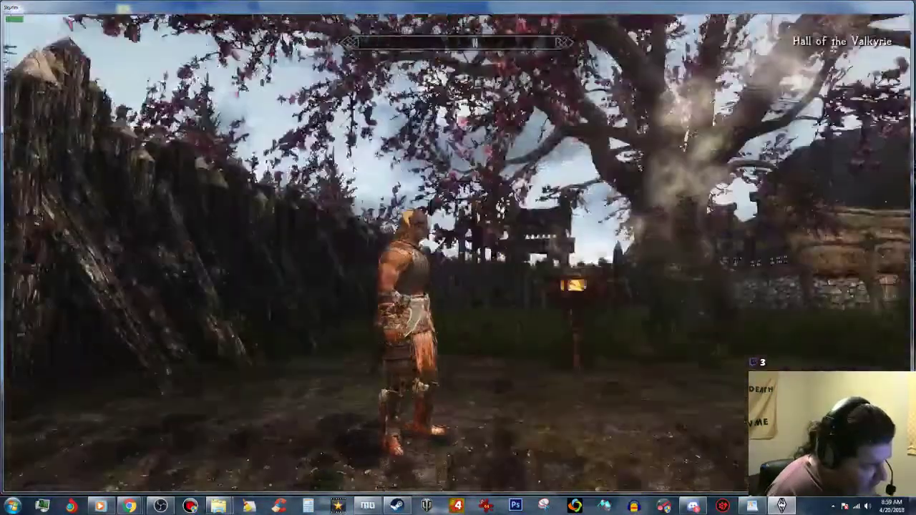
pyautogui.scroll(3, 457, 252)
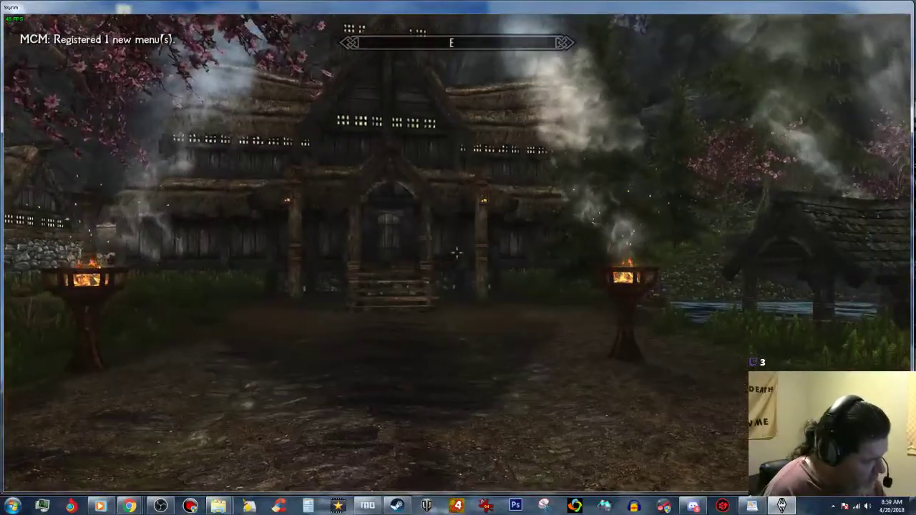
pyautogui.press('w')
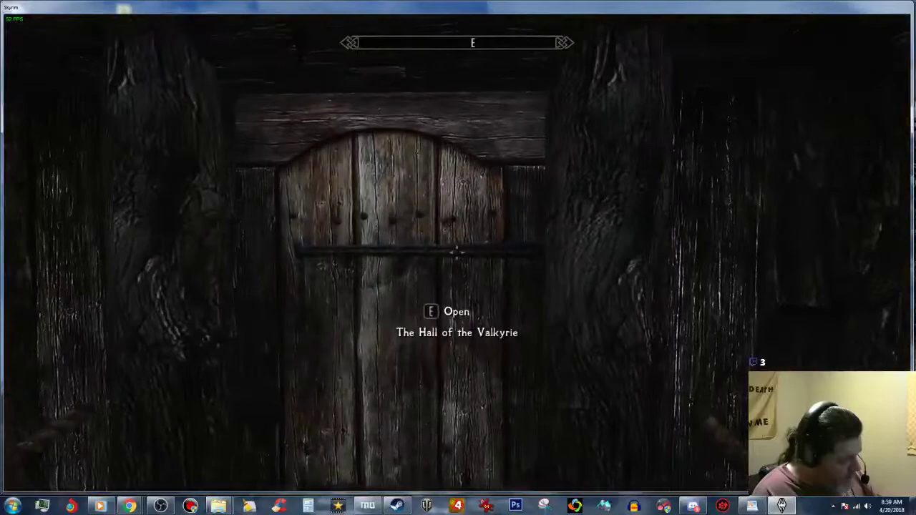
pyautogui.press('e')
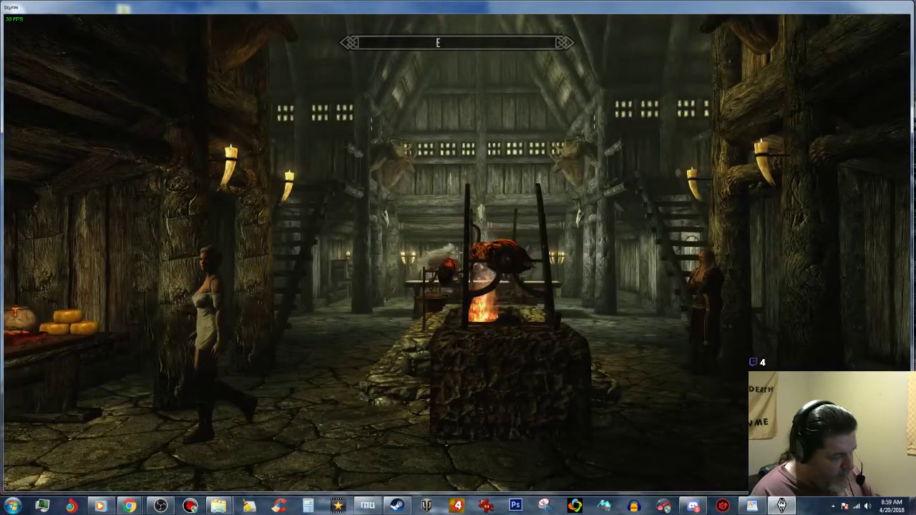
# Walk around the fire pit to Thor beside the pillar and wait near him to test his voiced lines.
pyautogui.press('w')
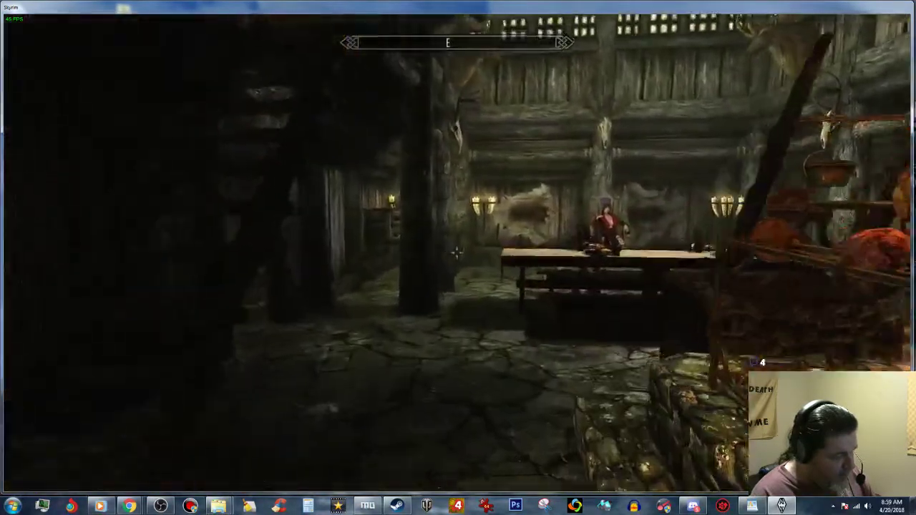
pyautogui.press('d')
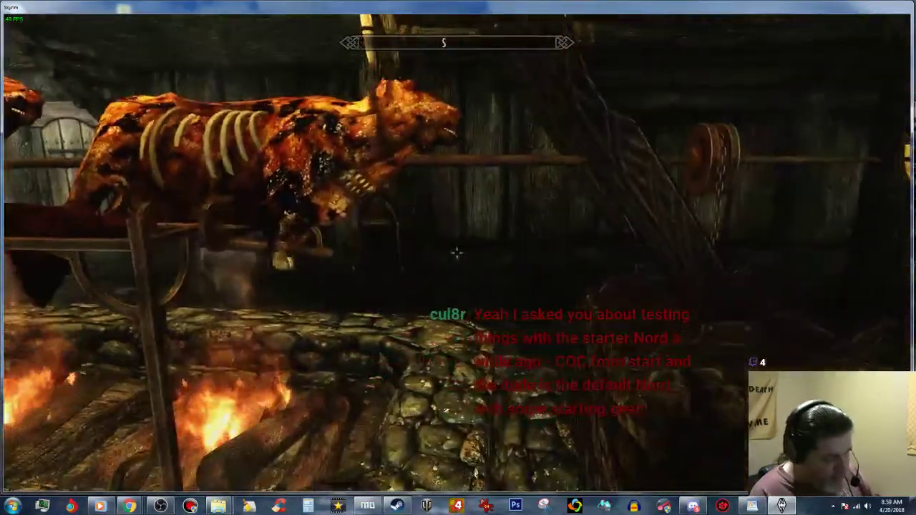
pyautogui.press('d')
pyautogui.press('w')
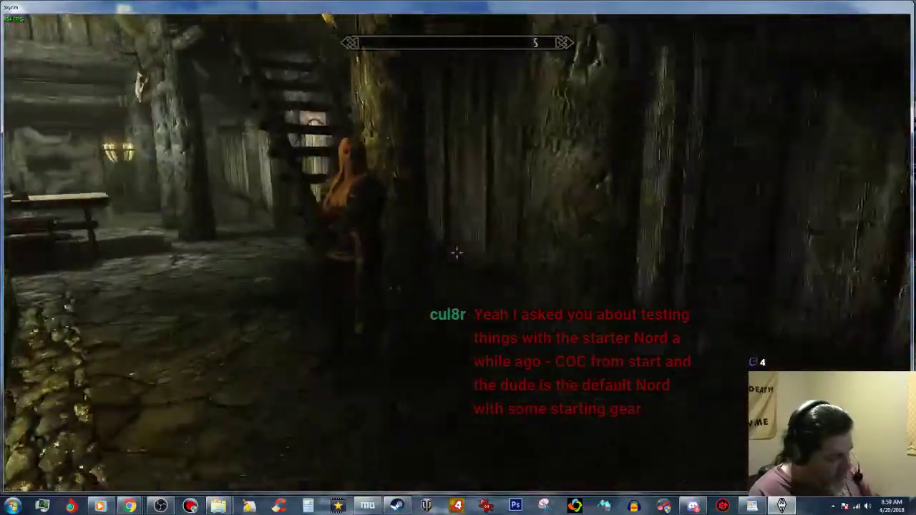
pyautogui.press('w')
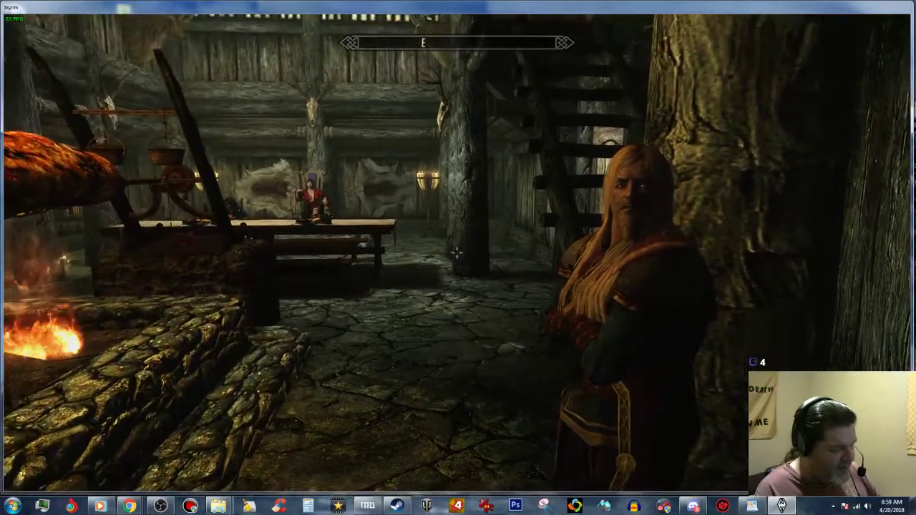
# Walk past the dining table at the far end of the hall and return past Thor to check his greeting.
pyautogui.press('w')
pyautogui.press('w')
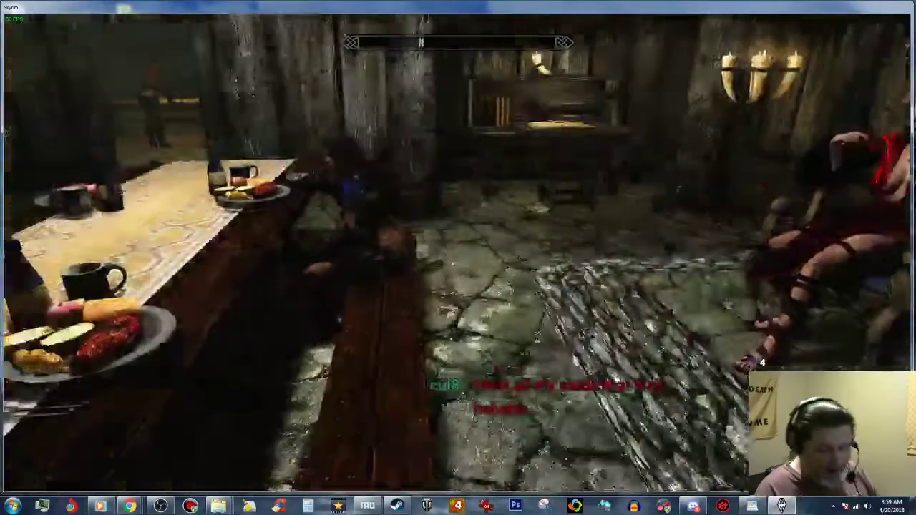
pyautogui.press('w')
pyautogui.press('w')
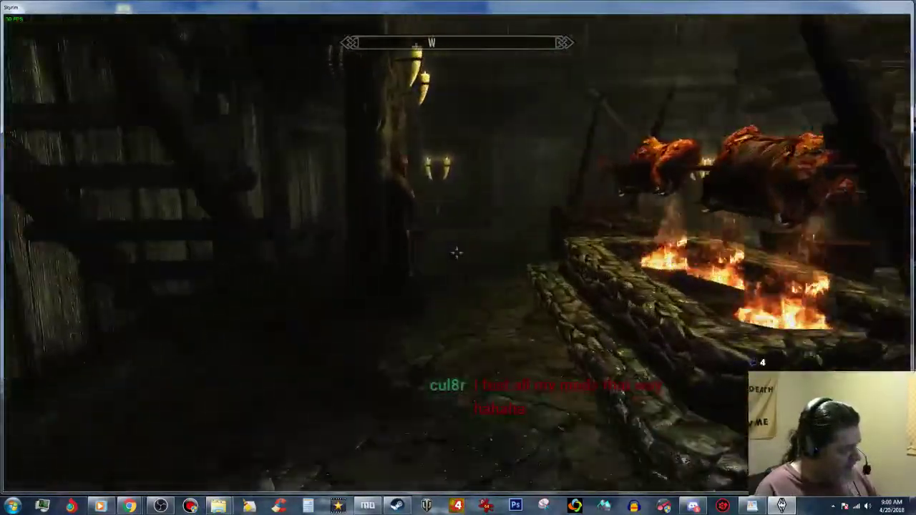
pyautogui.press('w')
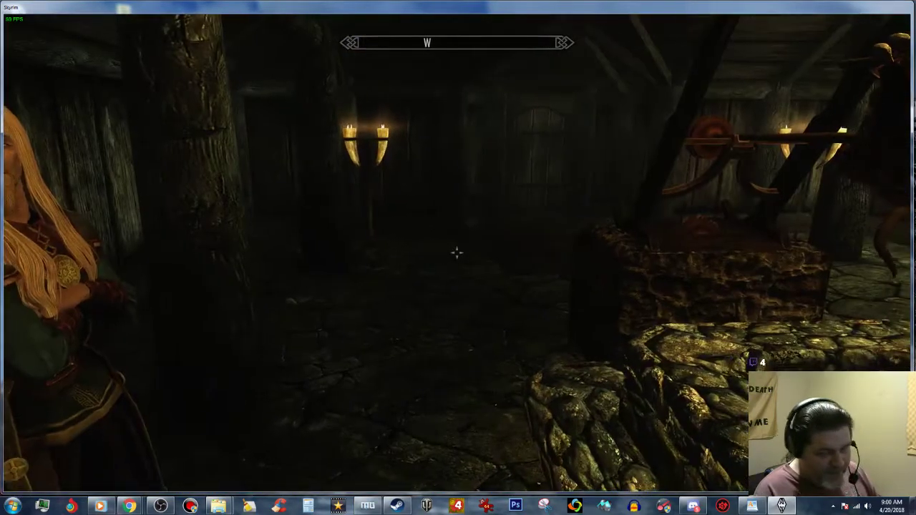
# Move away towards the hall's entrance and approach Thor again until he can be talked to, testing his Hello line.
pyautogui.press('w')
pyautogui.press('w')
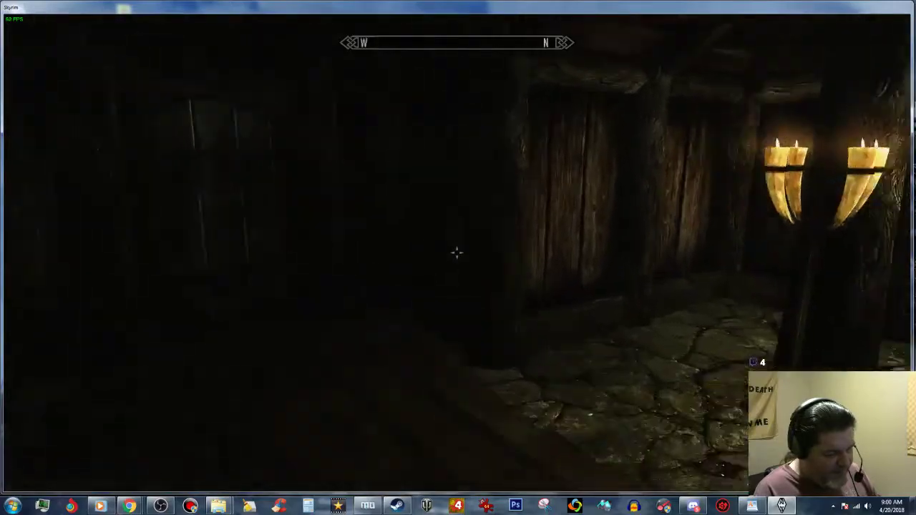
pyautogui.press('w')
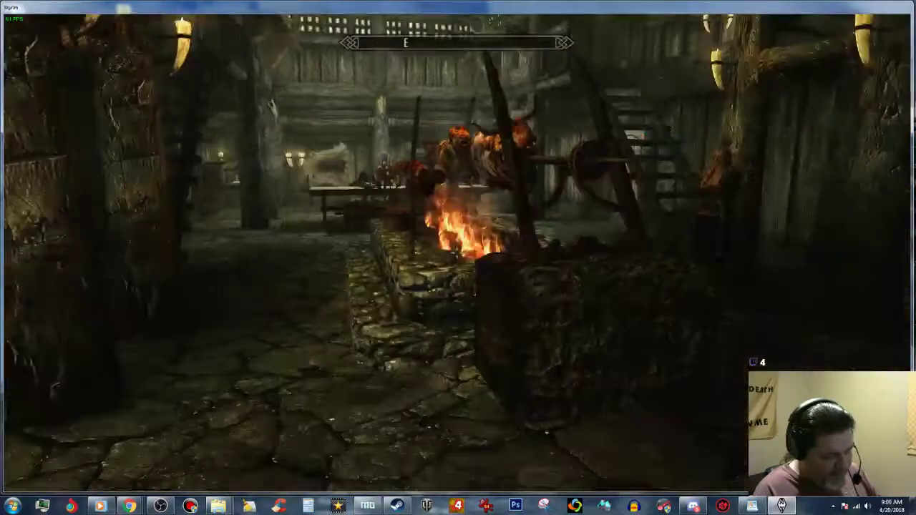
pyautogui.press('w')
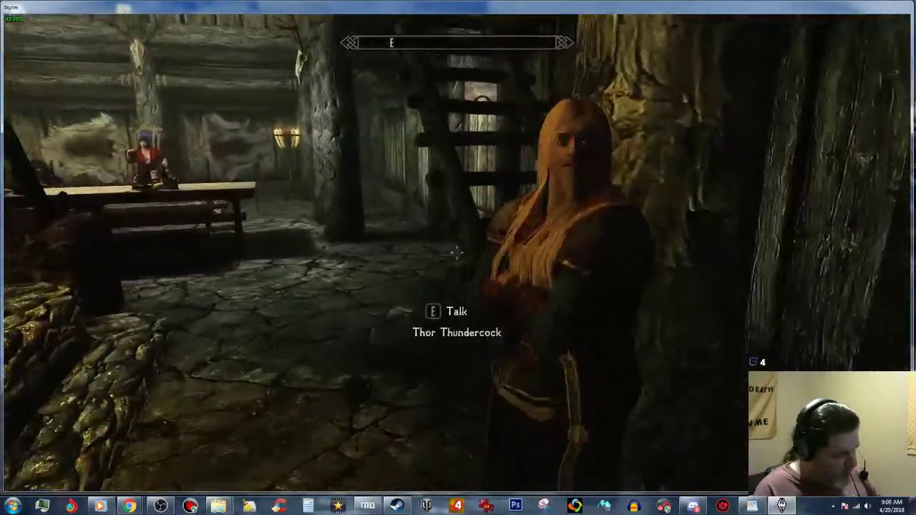
pyautogui.press('s')
pyautogui.press('w')
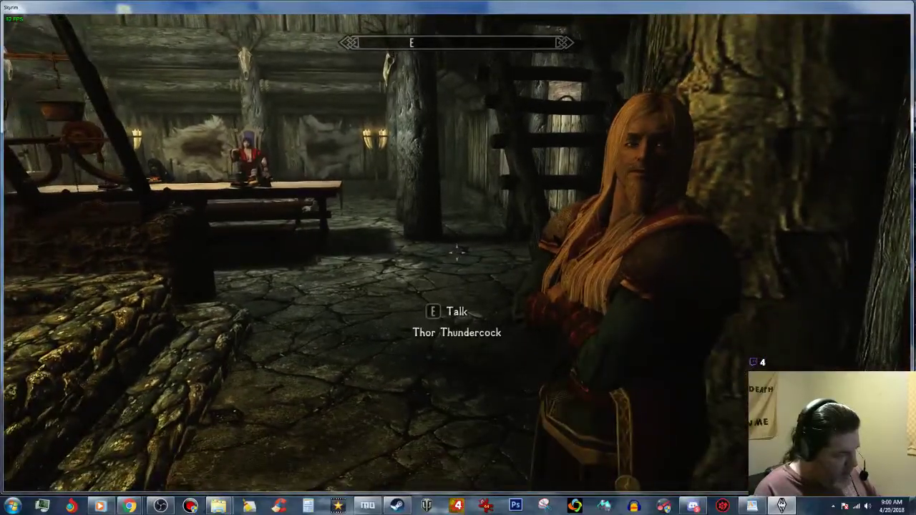
# Pass back and forth beside Thor from both ends of the hall to listen for his Hello and Idle lines.
pyautogui.press('w')
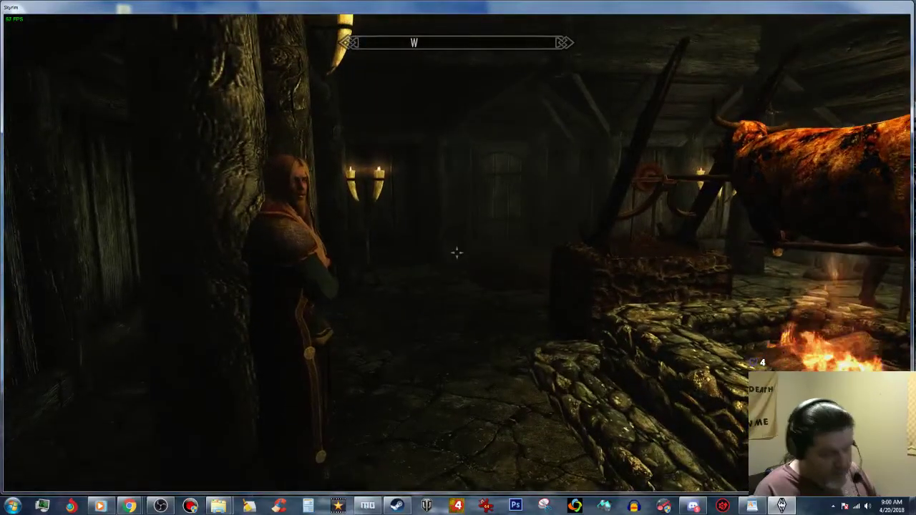
pyautogui.press('s')
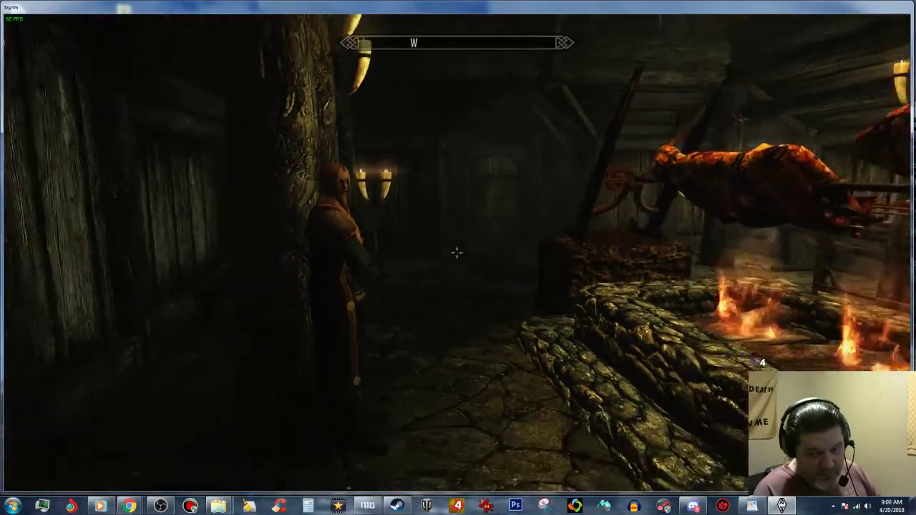
pyautogui.press('w')
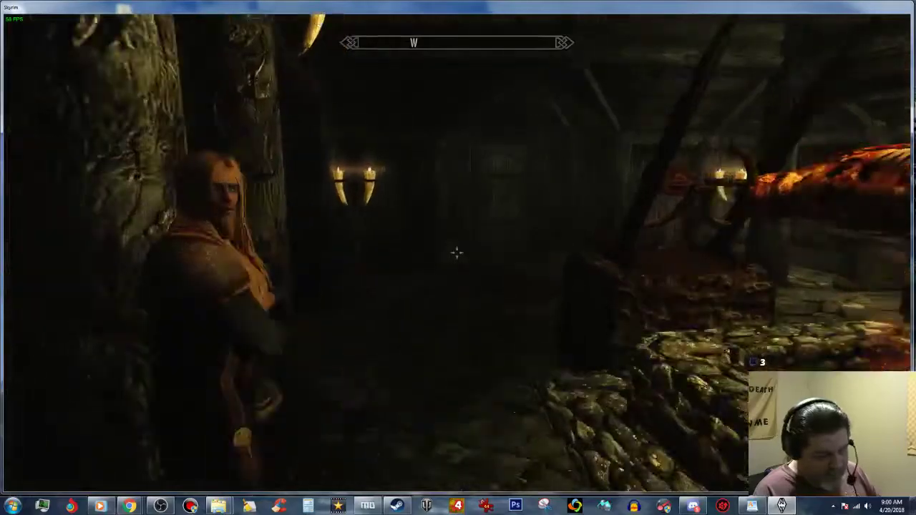
pyautogui.press('w')
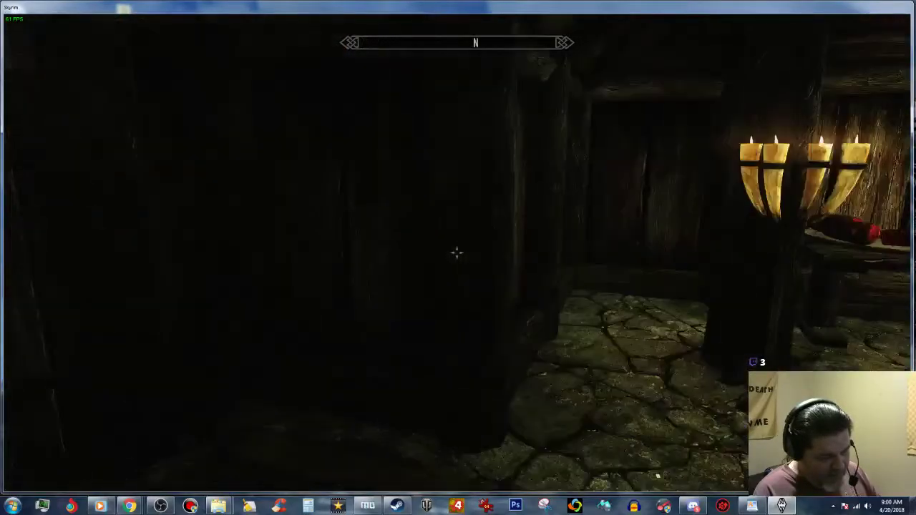
pyautogui.press('w')
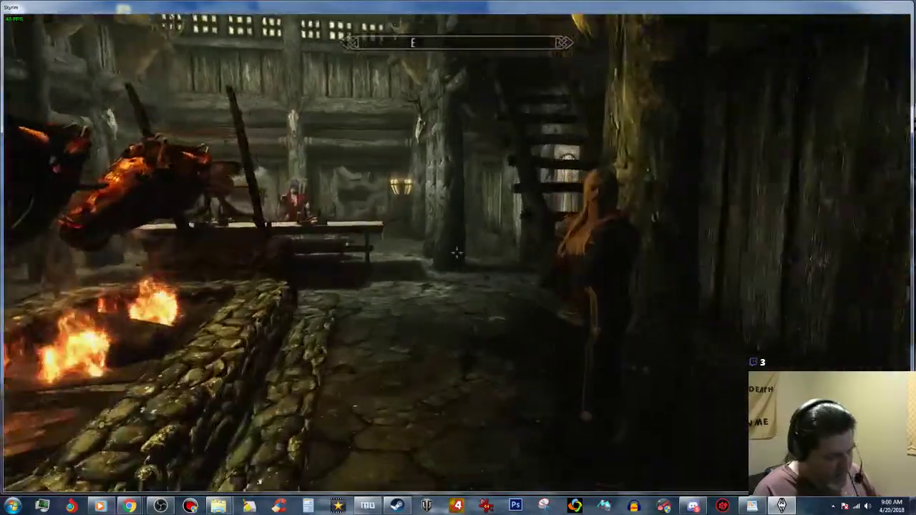
pyautogui.press('w')
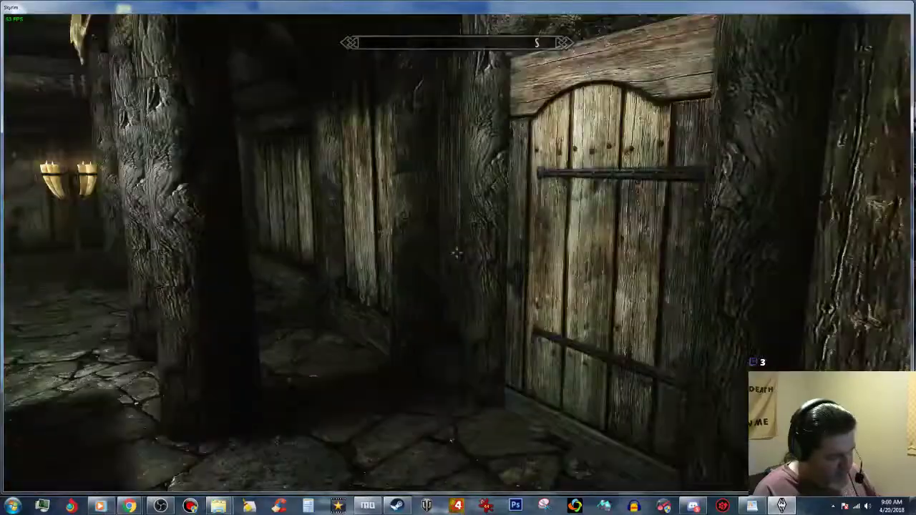
pyautogui.press('w')
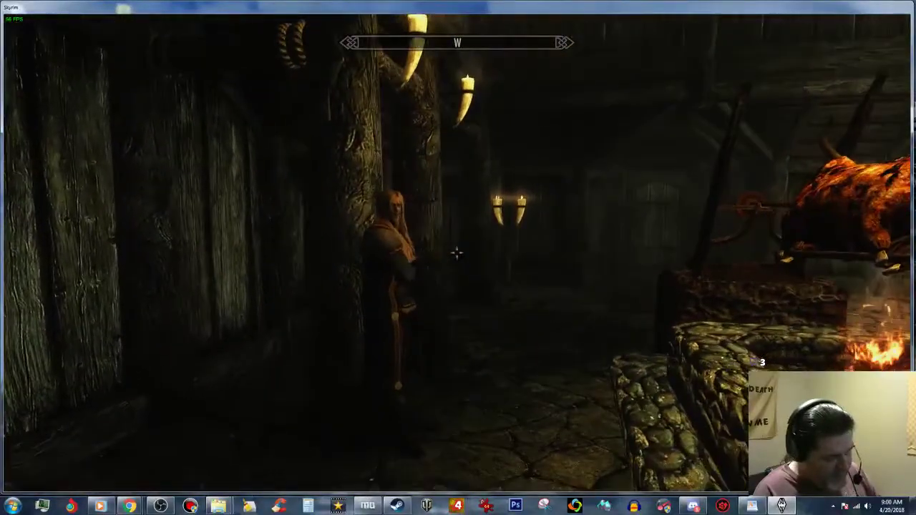
pyautogui.press('w')
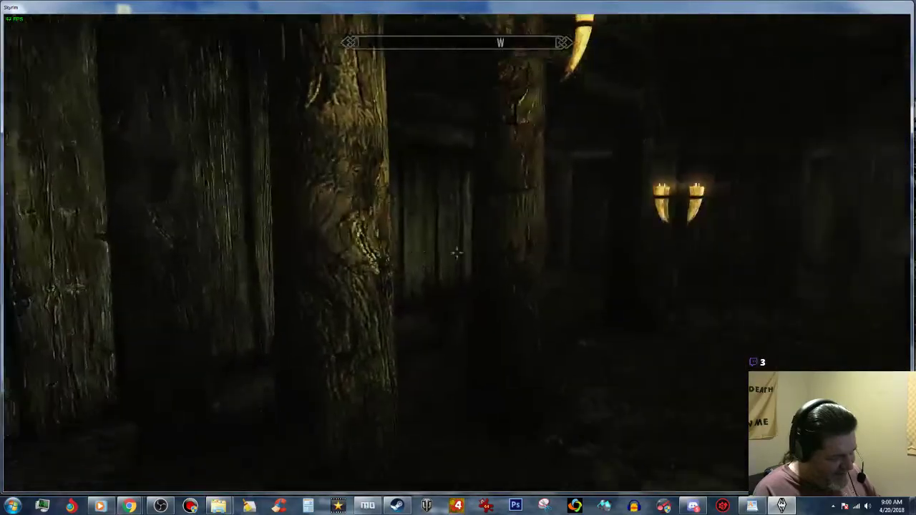
# Quit the current game to the main menu instead of the desktop, without saving.
pyautogui.press('Escape')
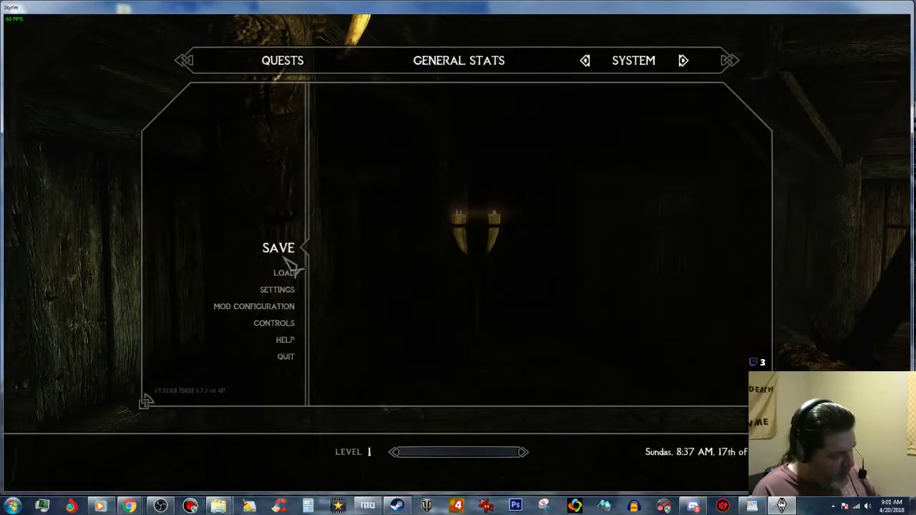
pyautogui.click(293, 360)
pyautogui.click(350, 262)
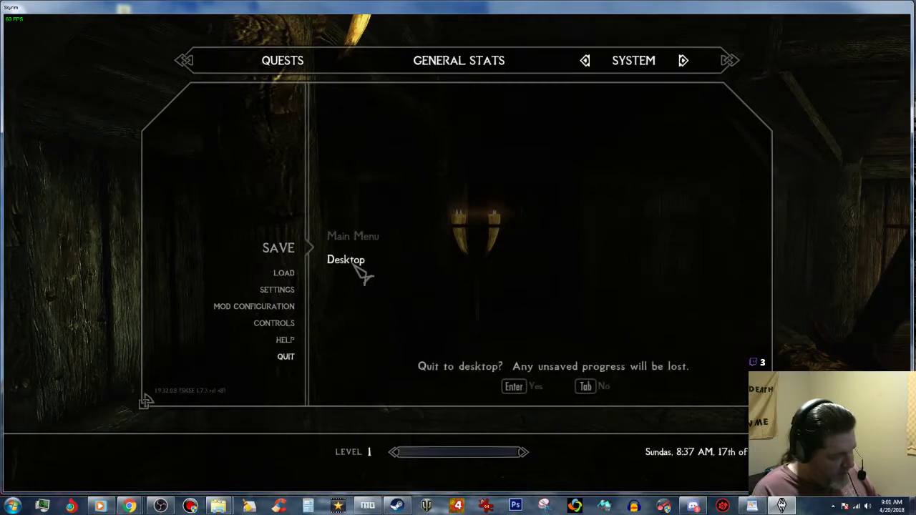
pyautogui.click(570, 389)
pyautogui.click(373, 242)
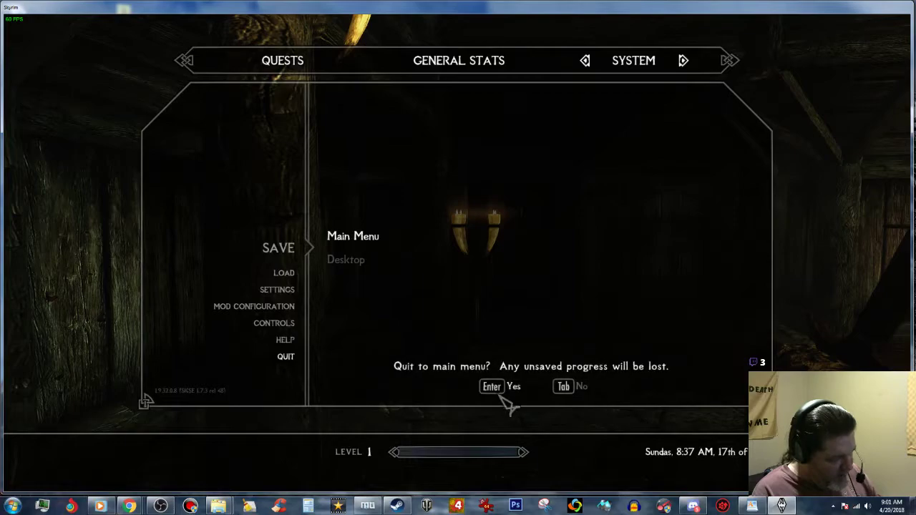
pyautogui.press('Return')
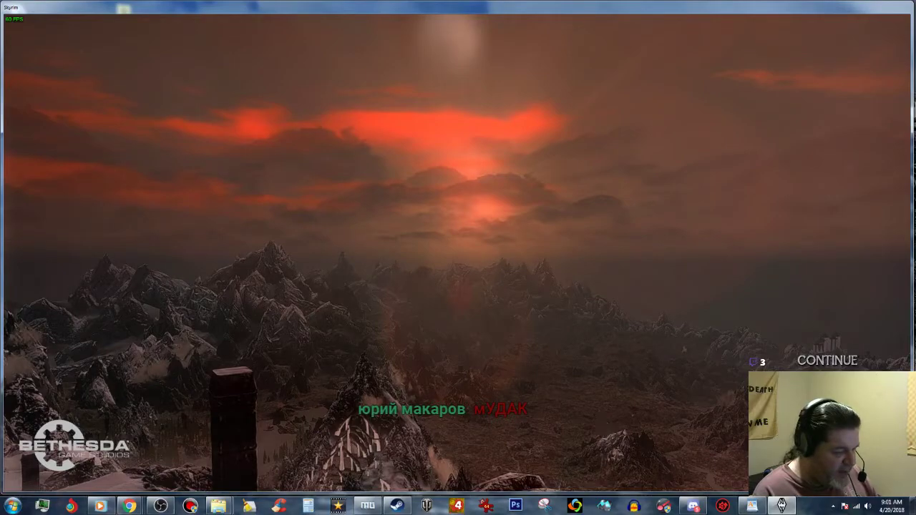
# Load the saved game TEST GIRL 001 from the main menu.
pyautogui.click(827, 412)
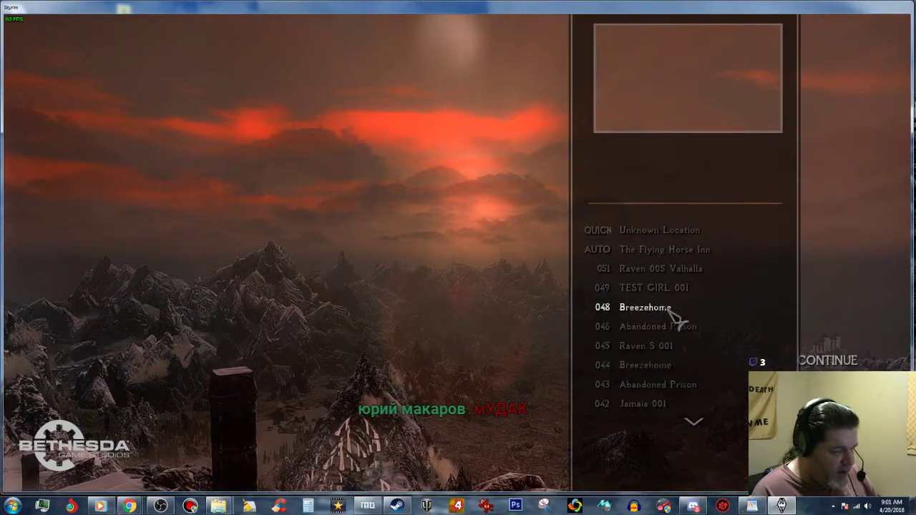
pyautogui.click(680, 288)
pyautogui.press('Return')
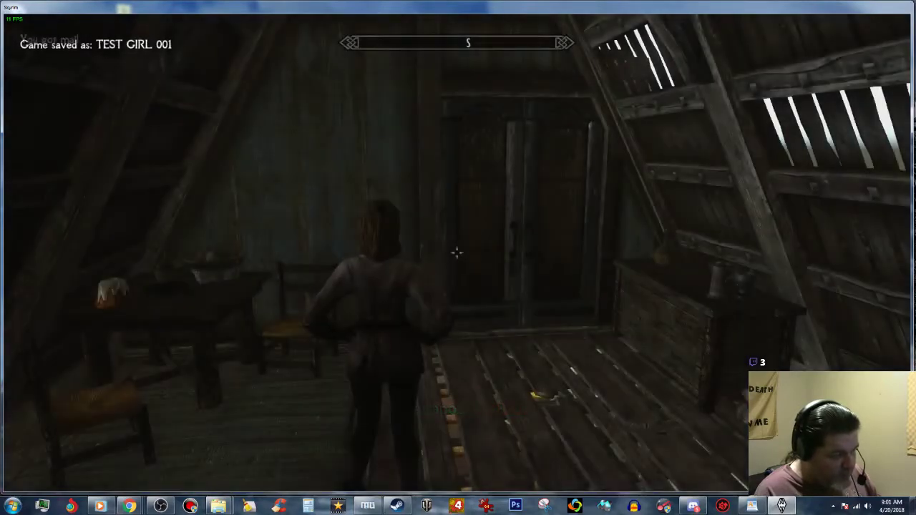
# Switch to first-person view, leave the house through its downstairs door and walk into the street to meet the courier.
pyautogui.press('f')
pyautogui.press('w')
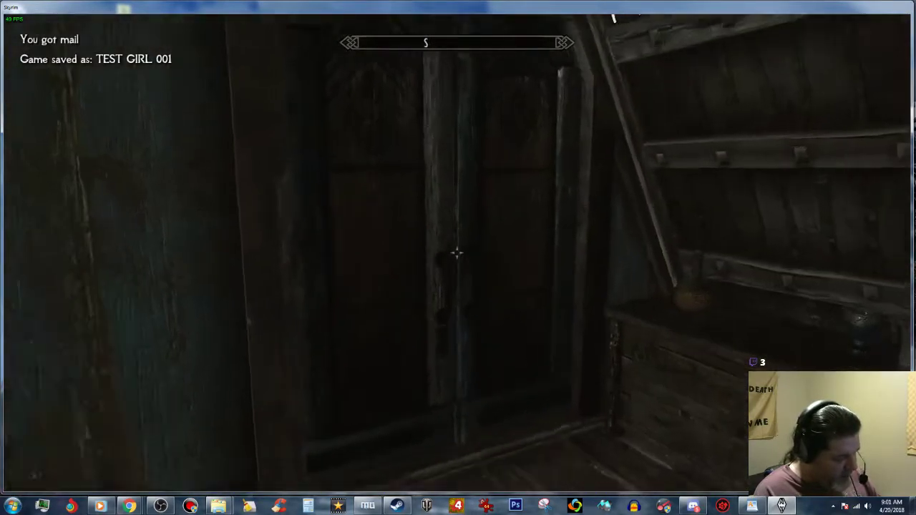
pyautogui.press('e')
pyautogui.press('w')
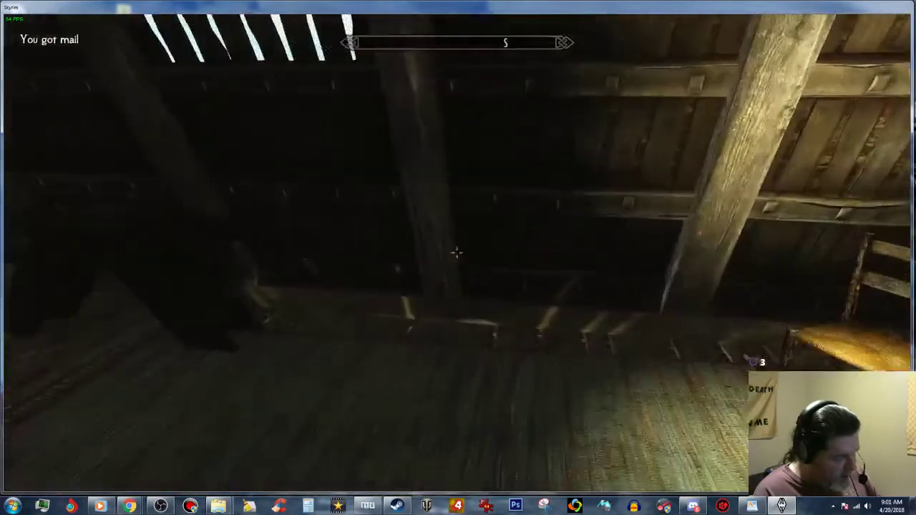
pyautogui.press('w')
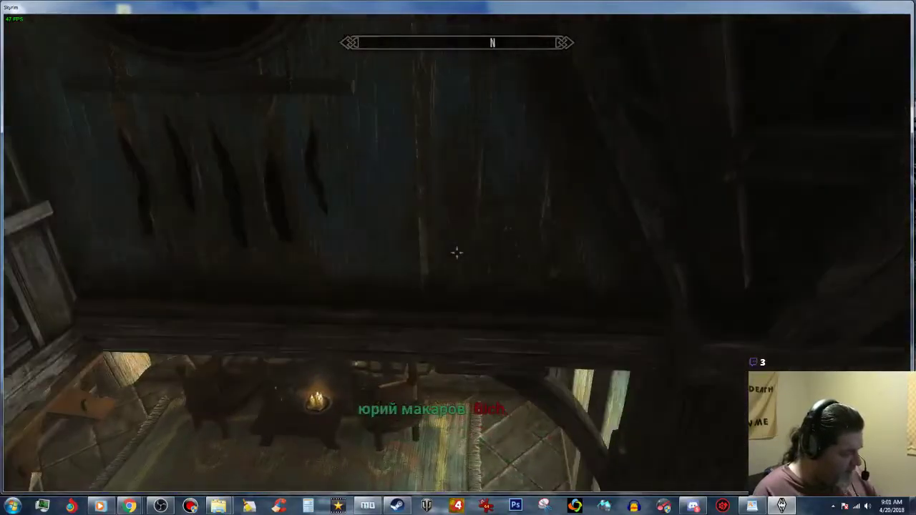
pyautogui.press('w')
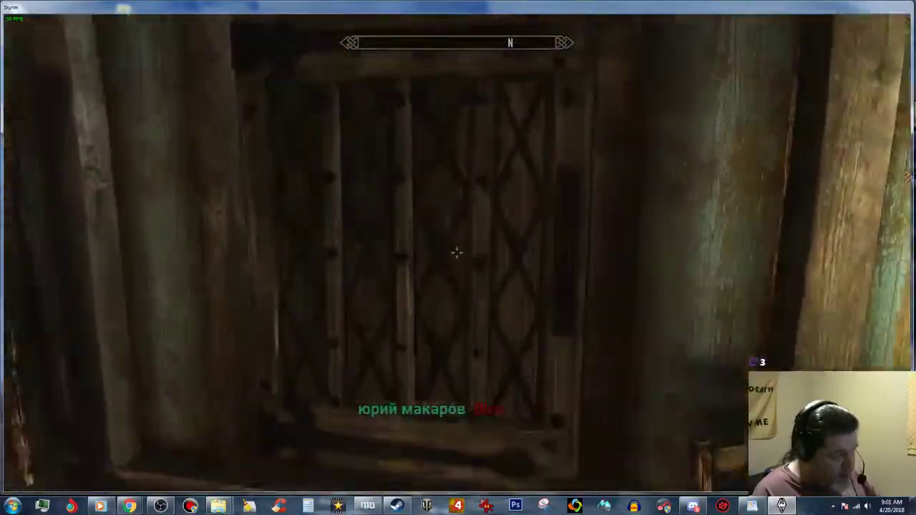
pyautogui.press('e')
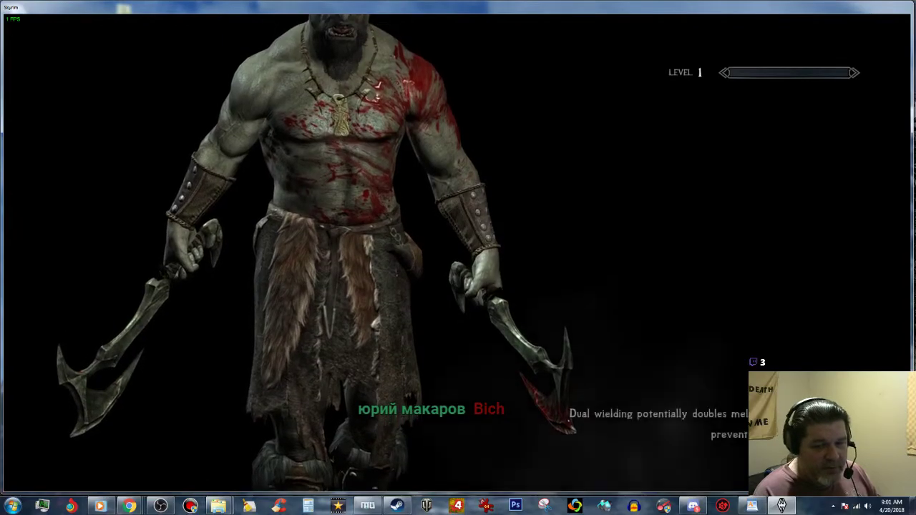
pyautogui.press('w')
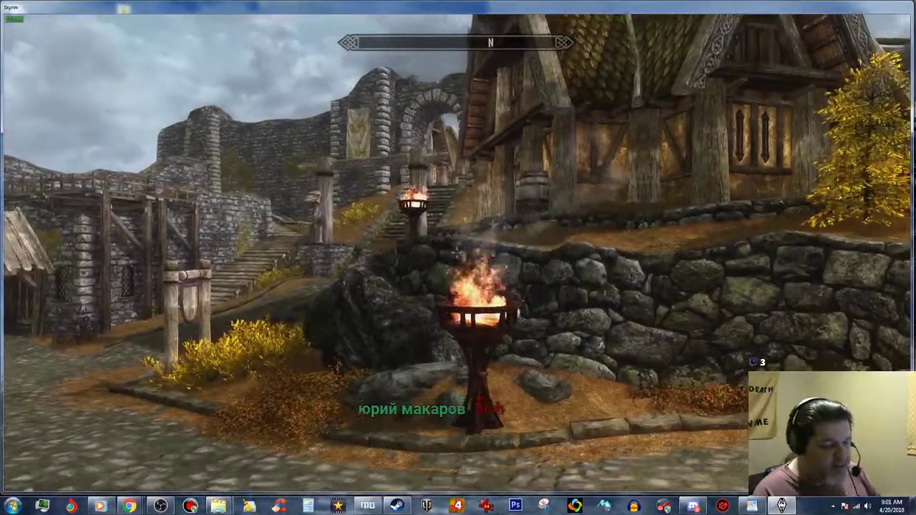
pyautogui.press('w')
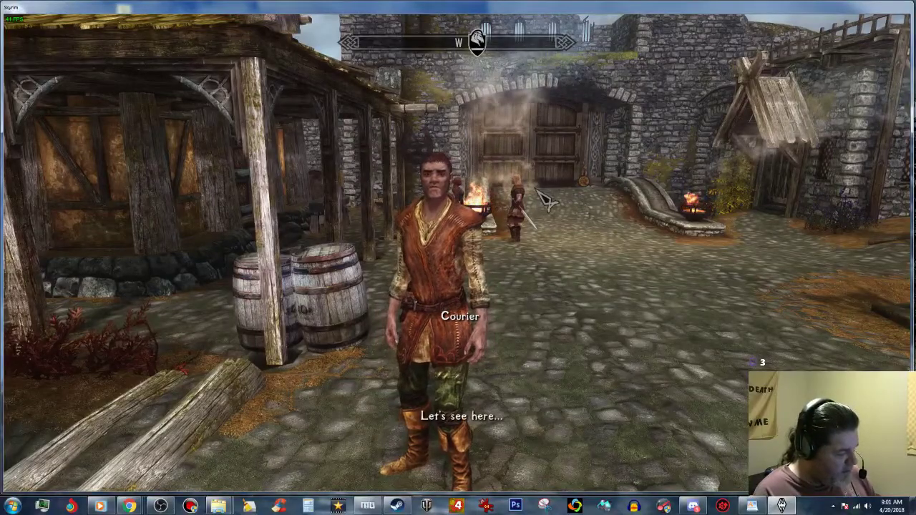
pyautogui.press('`')
pyautogui.hotkey('alt', 'Tab')
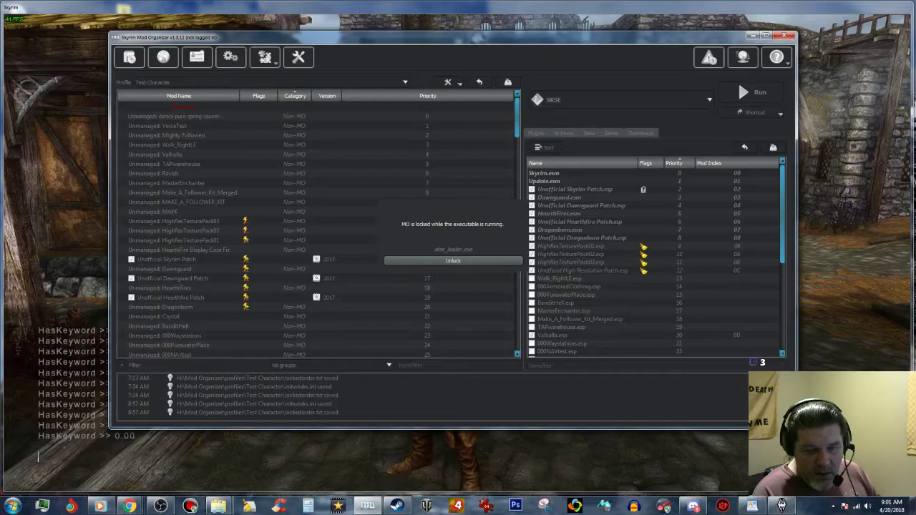
pyautogui.hotkey('alt', 'Tab')
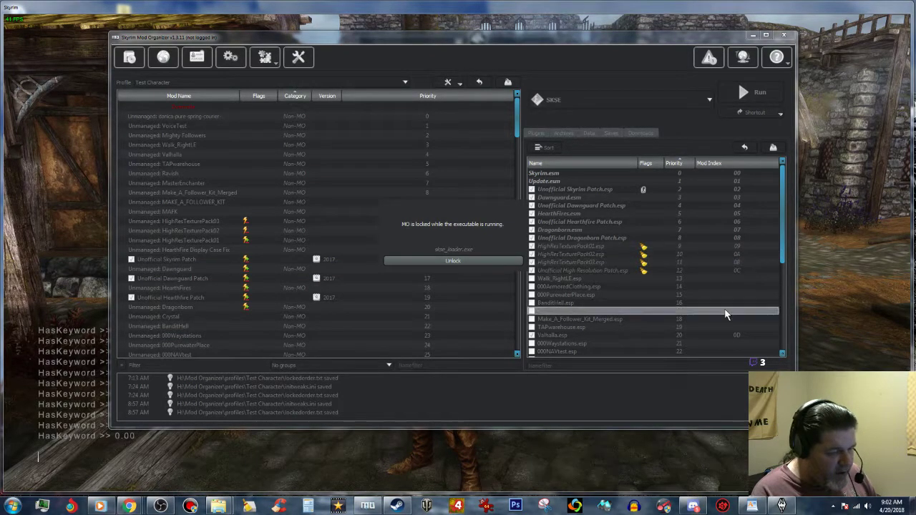
pyautogui.click(830, 310)
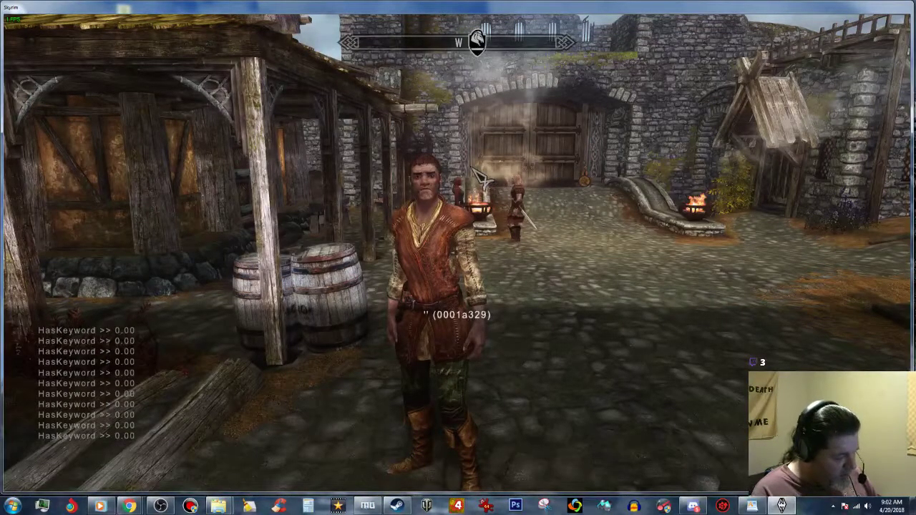
pyautogui.press('`')
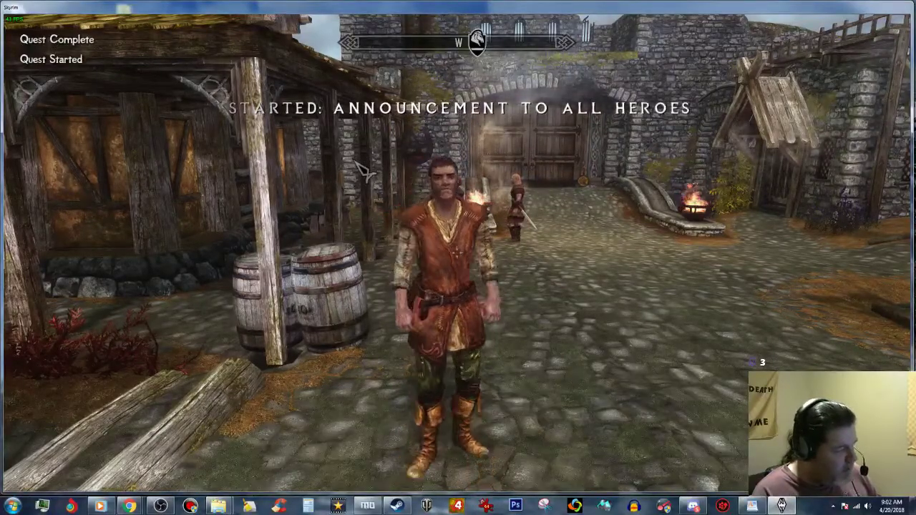
# Move away from the courier and teleport to Valhalla with the console command coc 000LonghouseExt01.
pyautogui.press('w')
pyautogui.press('w')
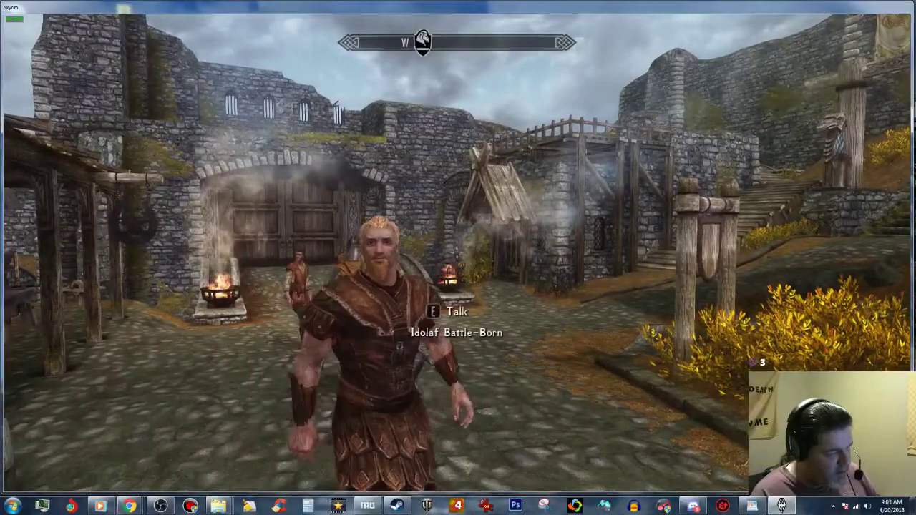
pyautogui.press('a')
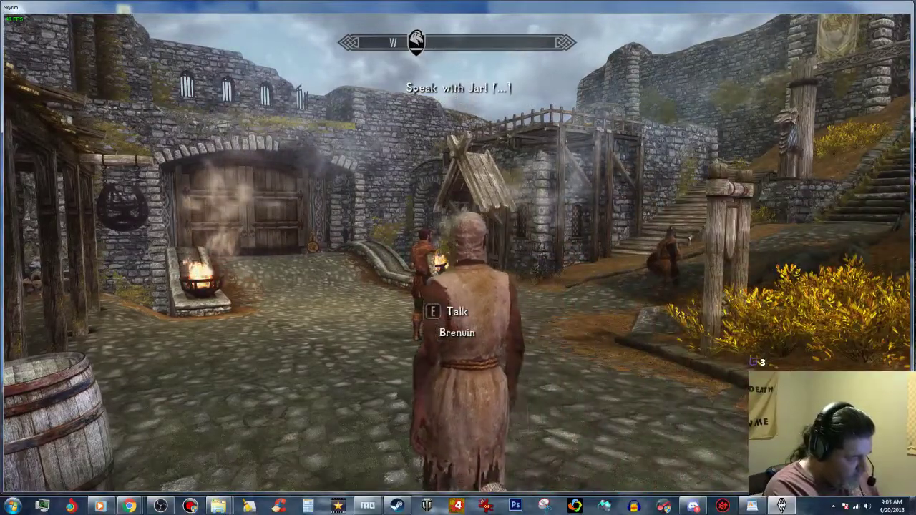
pyautogui.press('`')
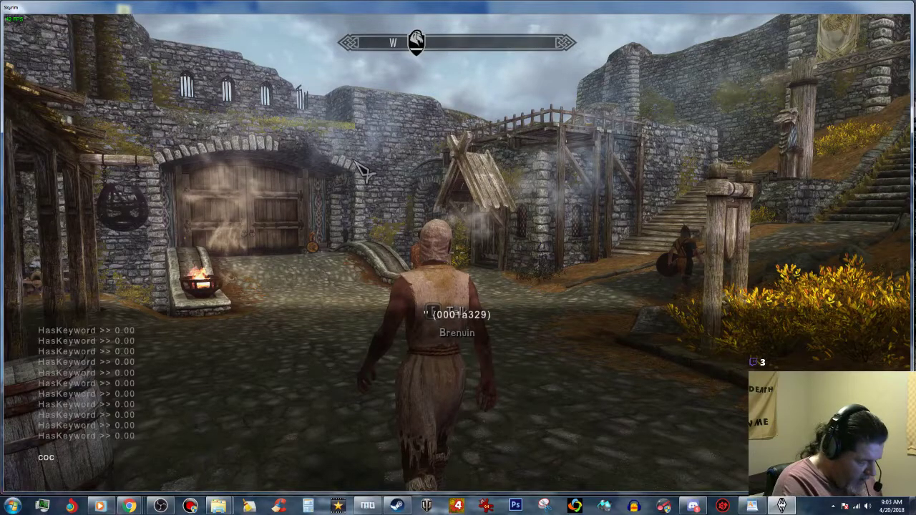
pyautogui.press('Up')
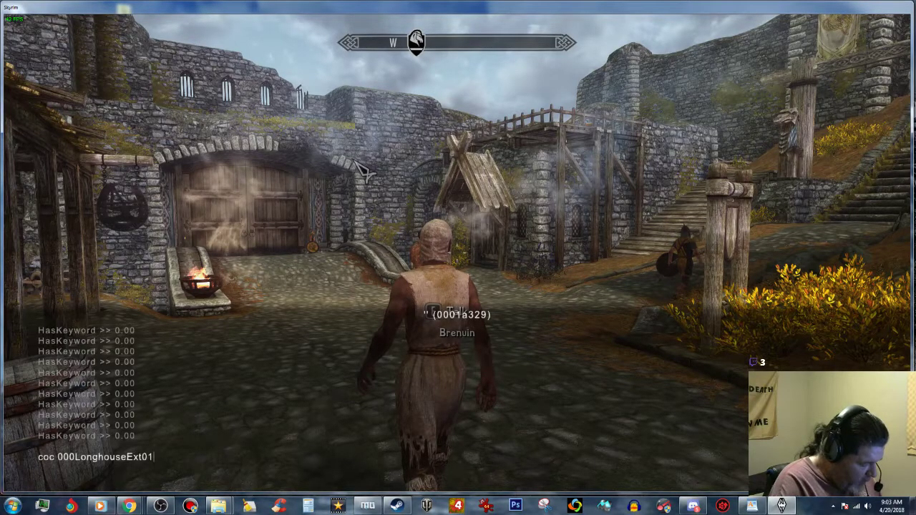
pyautogui.press('Return')
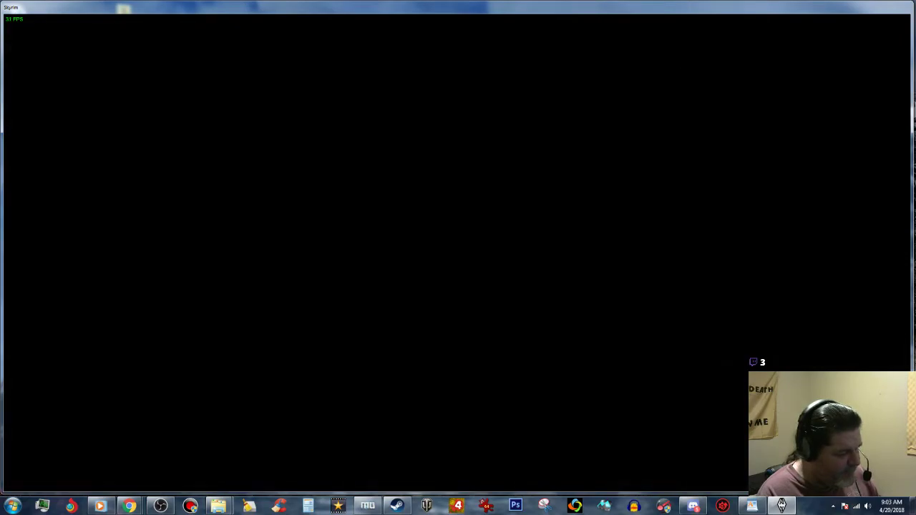
# Enter the Hall of the Valkyrie and walk up beside Thor, seated at the long table, until he can be talked to.
pyautogui.press('w')
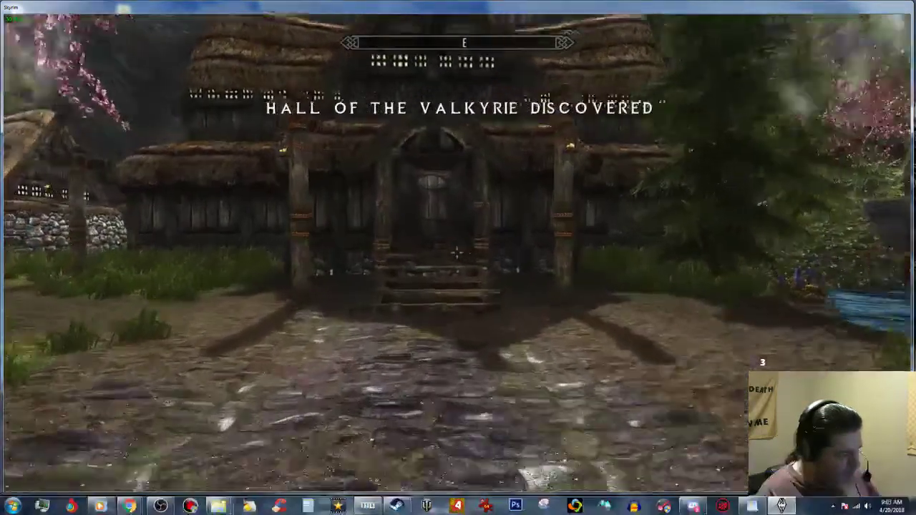
pyautogui.press('w')
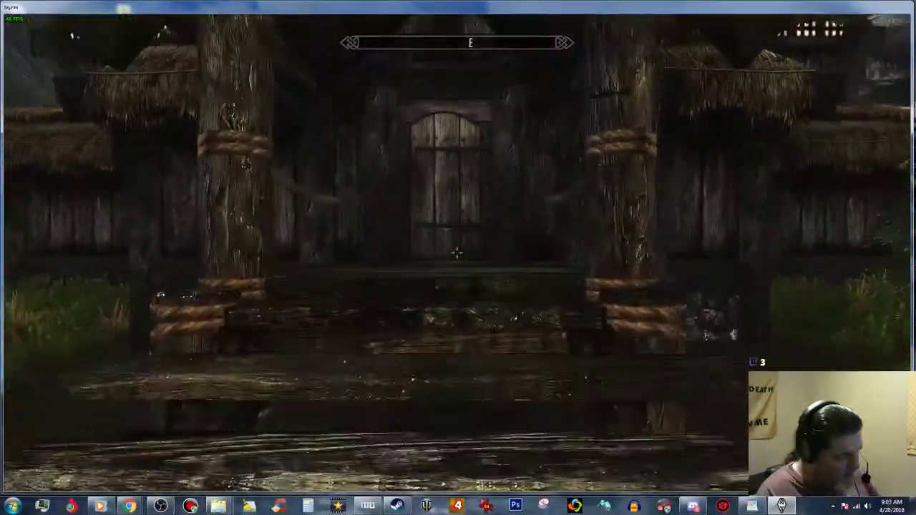
pyautogui.press('e')
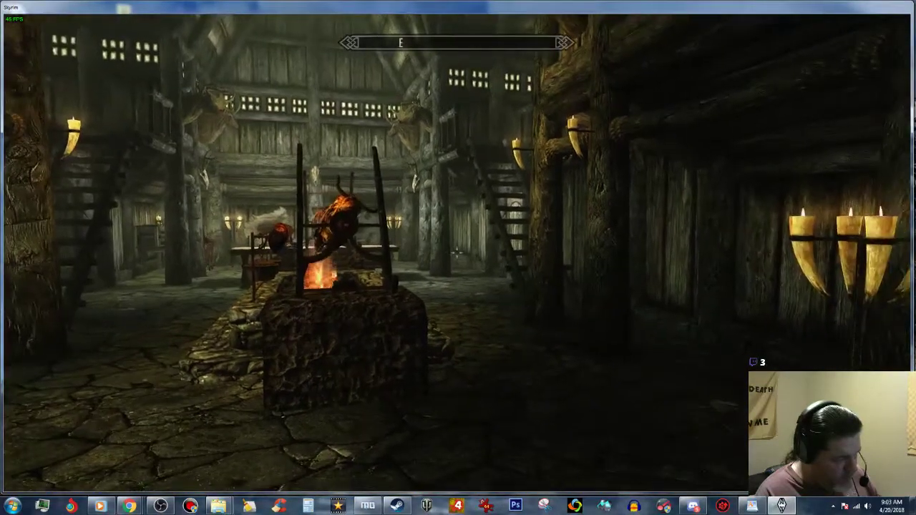
pyautogui.moveTo(457, 252)
pyautogui.press('w')
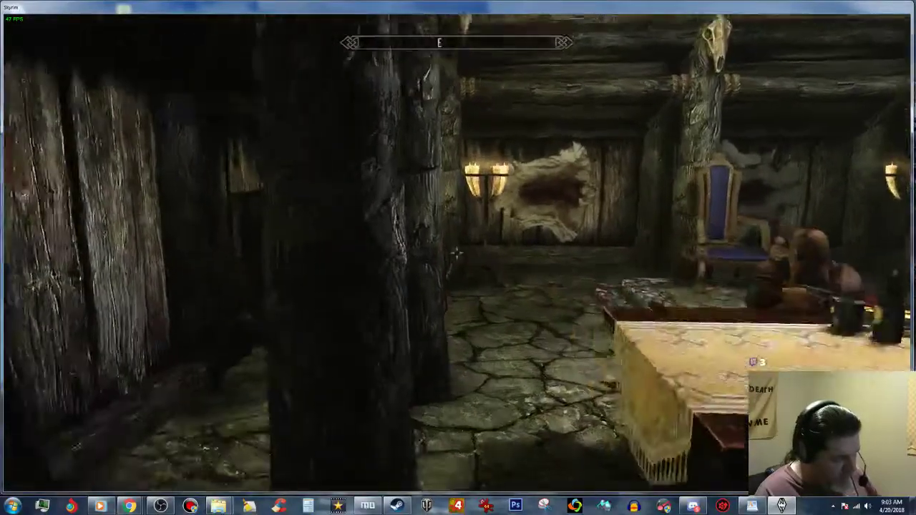
pyautogui.press('w')
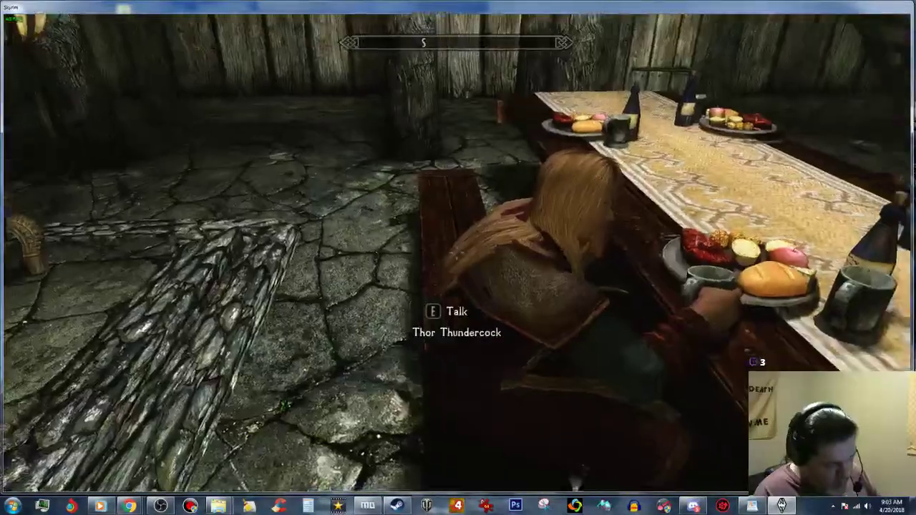
pyautogui.press('d')
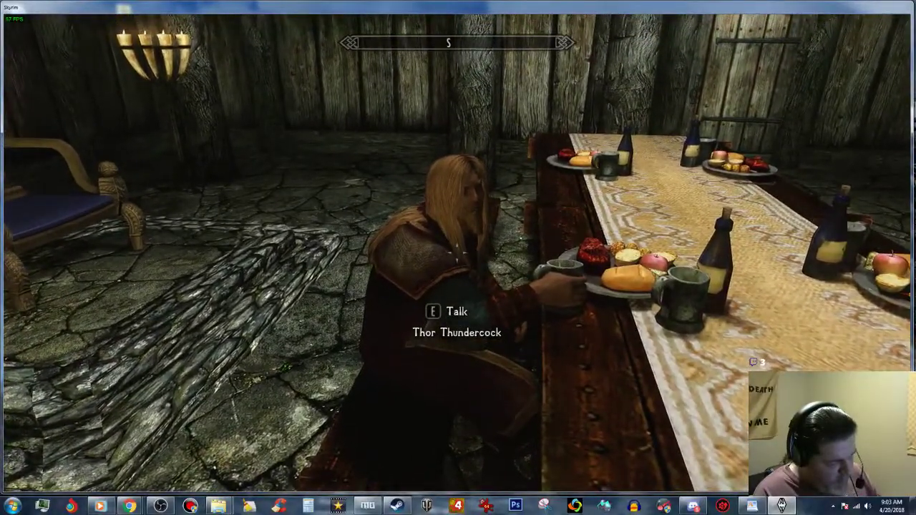
# Start and leave the conversation with Thor four times to test his random Hello and Goodbye lines.
pyautogui.press('e')
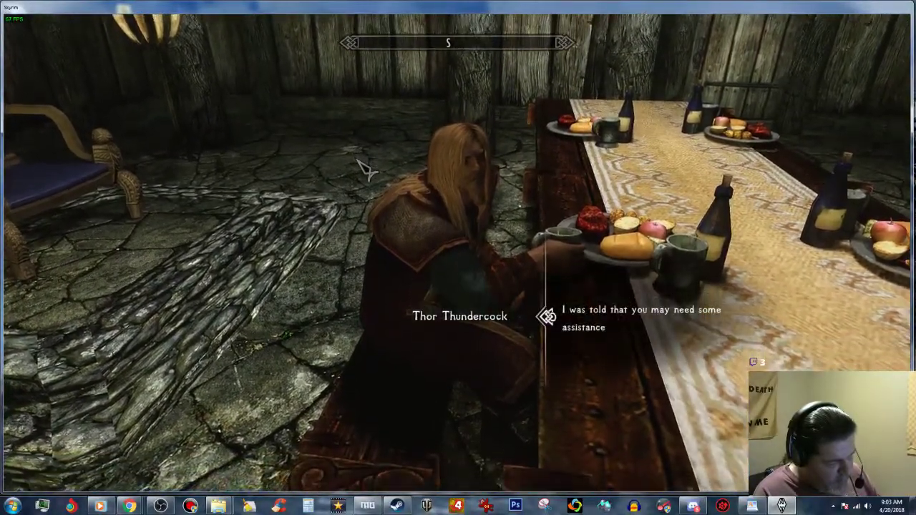
pyautogui.press('Tab')
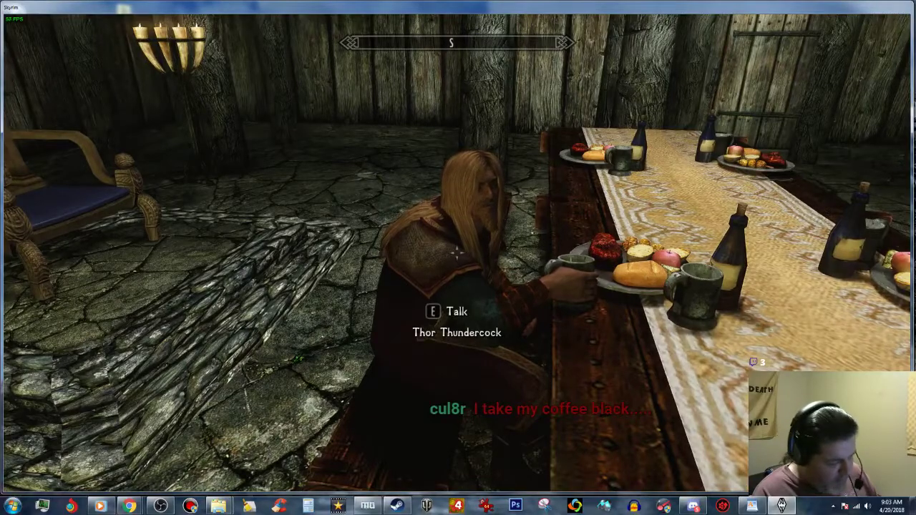
pyautogui.press('e')
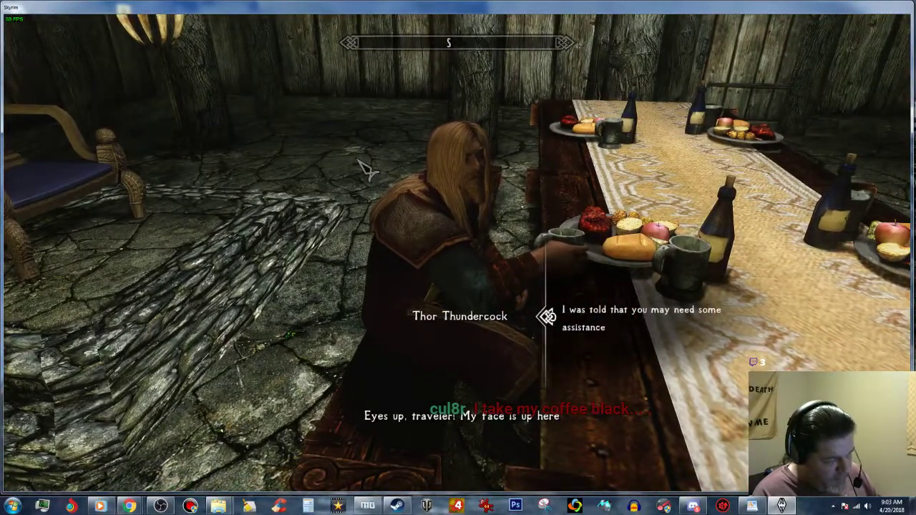
pyautogui.press('Tab')
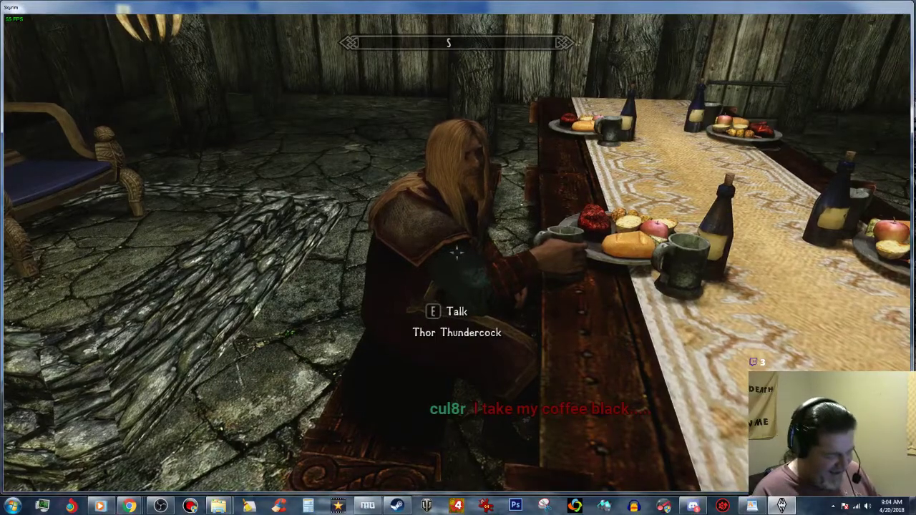
pyautogui.press('e')
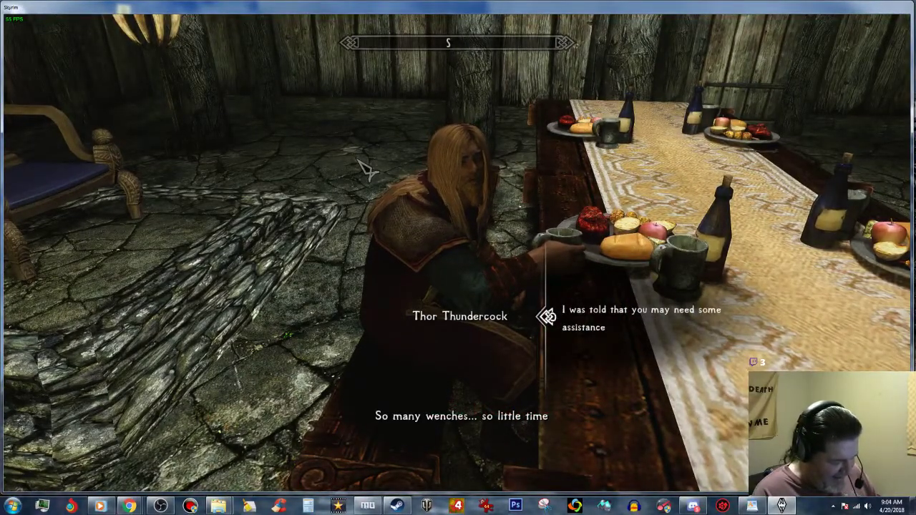
pyautogui.press('Tab')
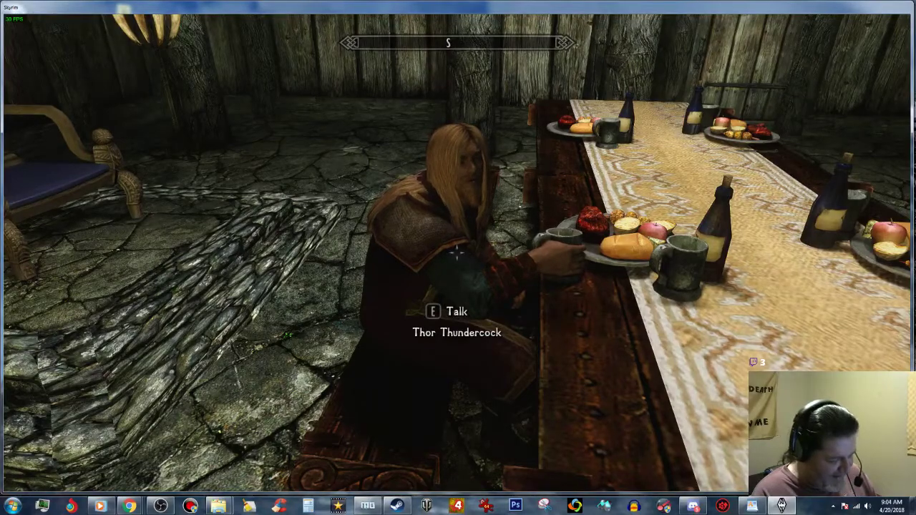
pyautogui.press('e')
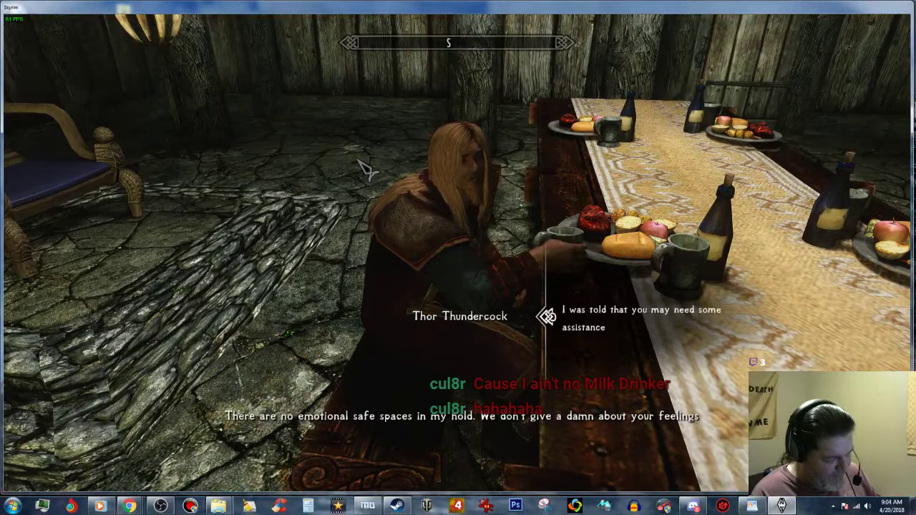
pyautogui.press('Tab')
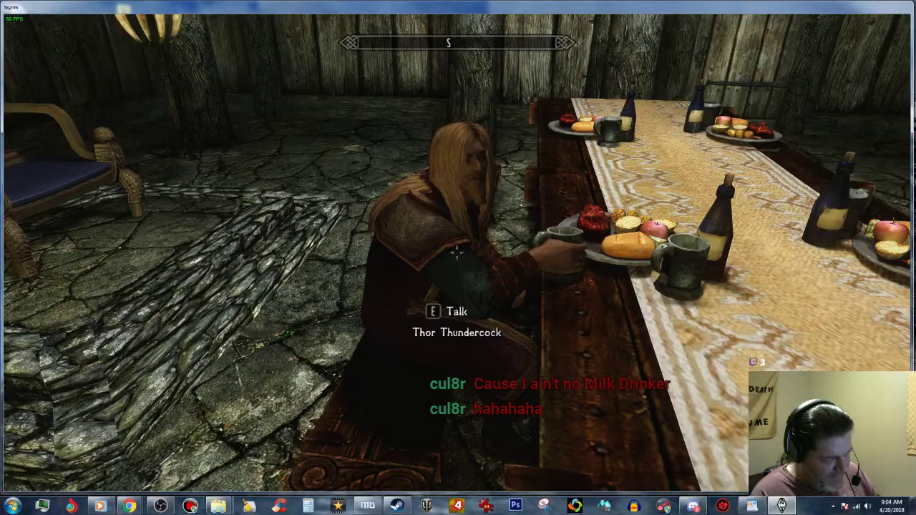
# Talk to Thor again and choose "I was told that you may need some assistance" and "What can you tell me about the Hold of Valhalla?".
pyautogui.press('e')
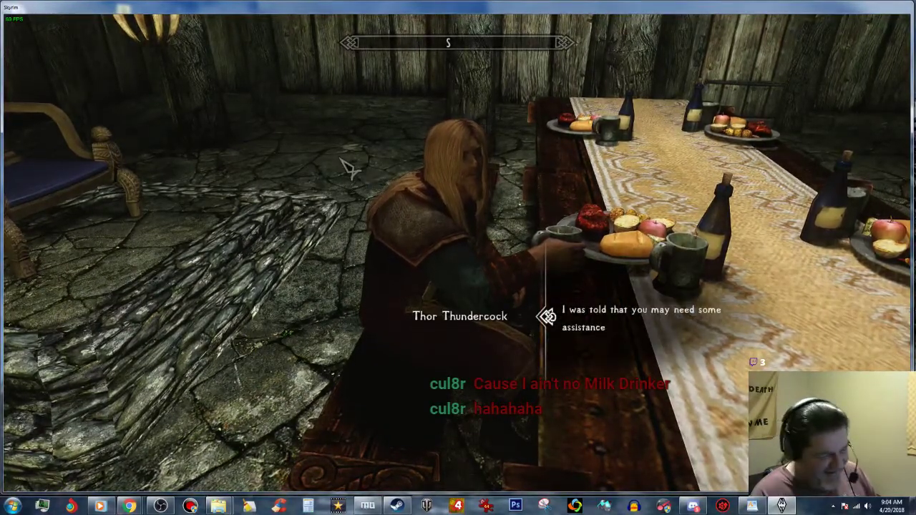
pyautogui.click(643, 304)
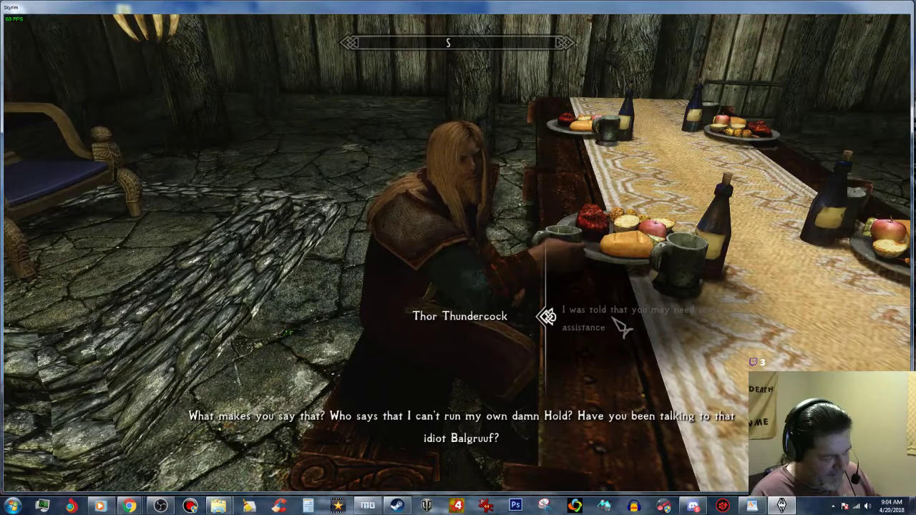
pyautogui.click(669, 326)
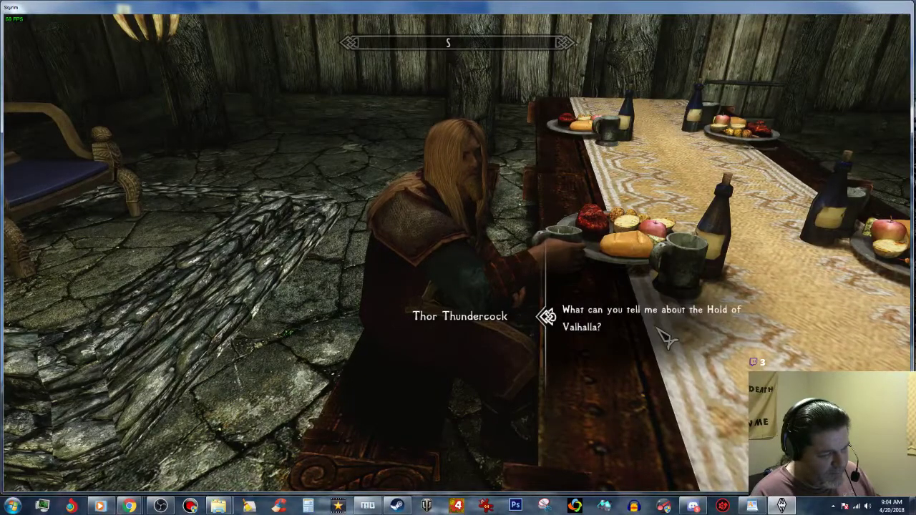
pyautogui.click(635, 326)
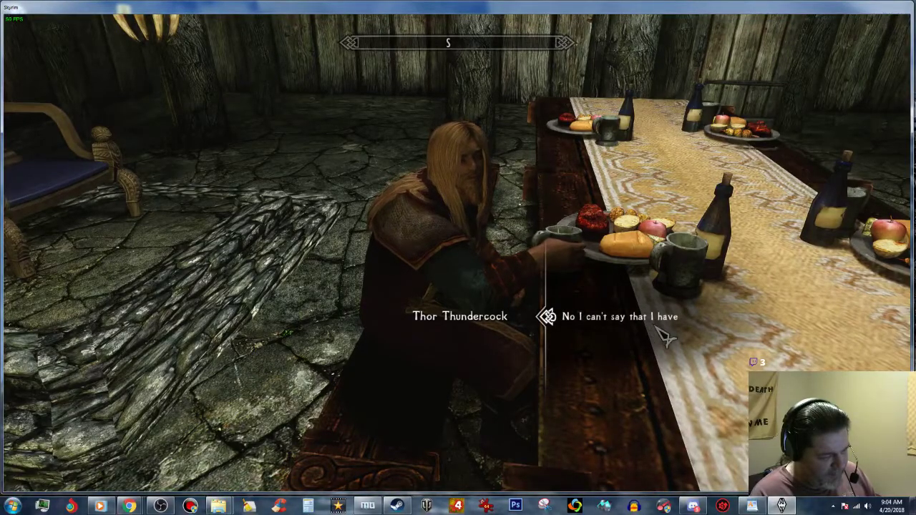
# Answer the Jarl's brothel questions in the negative, ask about his treatment of newcomers, and ask what he needs help with.
pyautogui.click(660, 318)
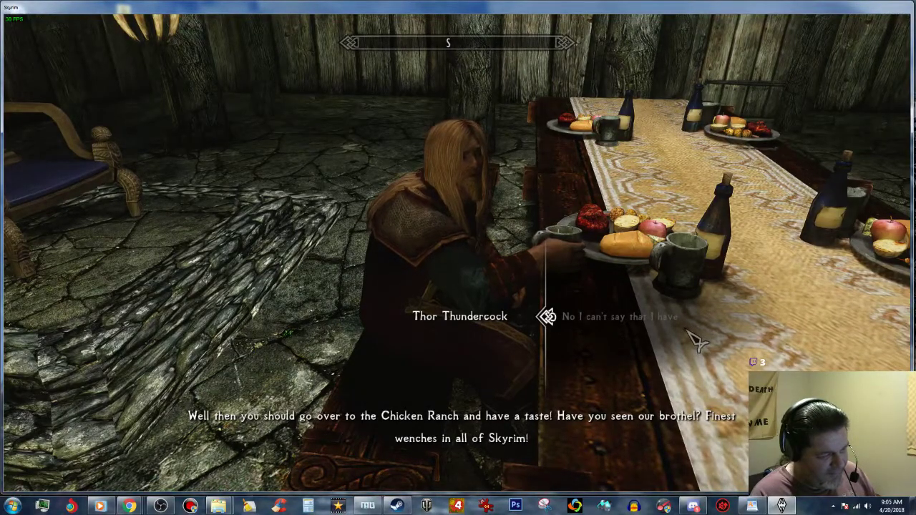
pyautogui.click(637, 322)
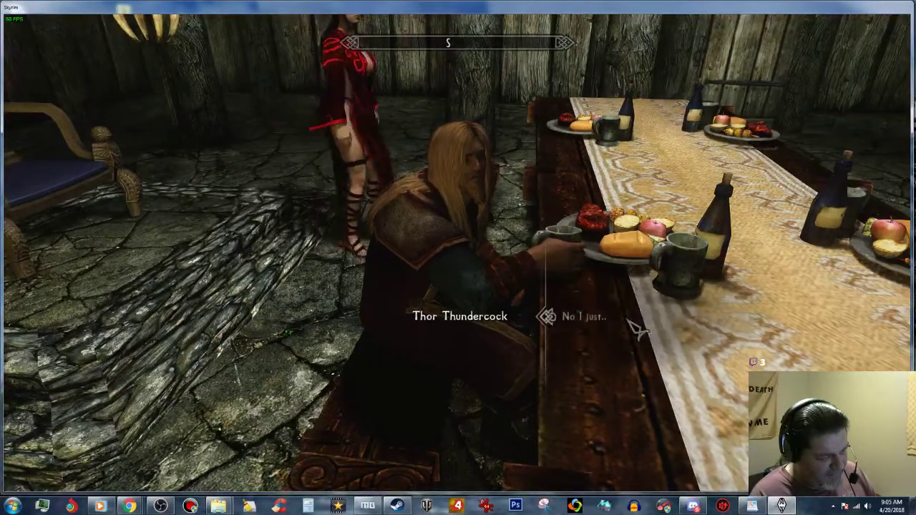
pyautogui.click(599, 328)
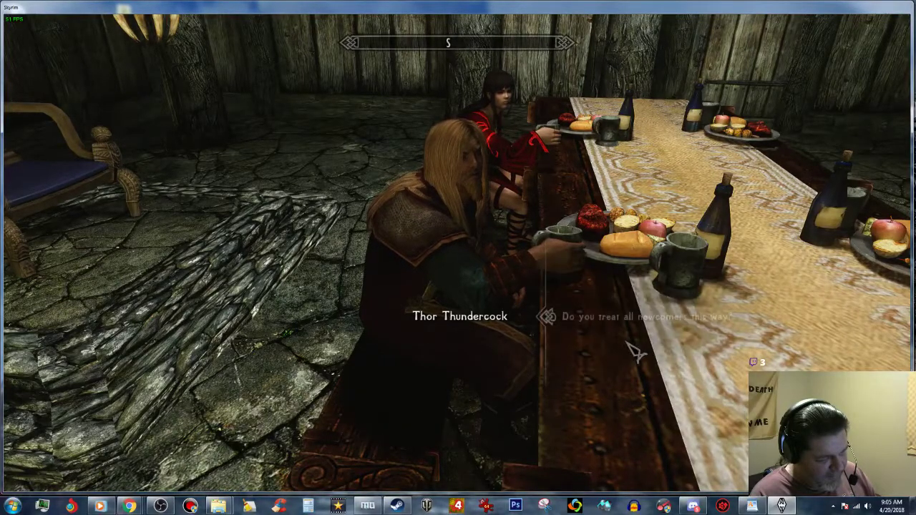
pyautogui.click(597, 320)
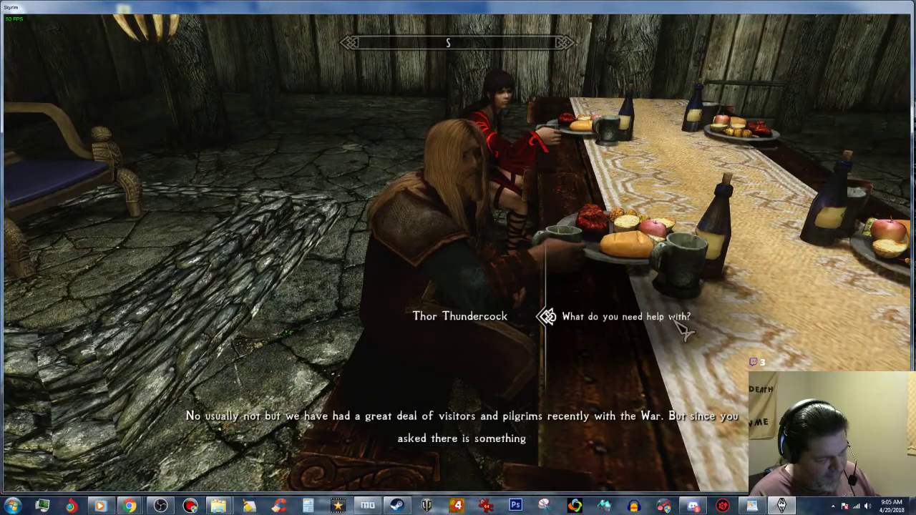
pyautogui.click(633, 320)
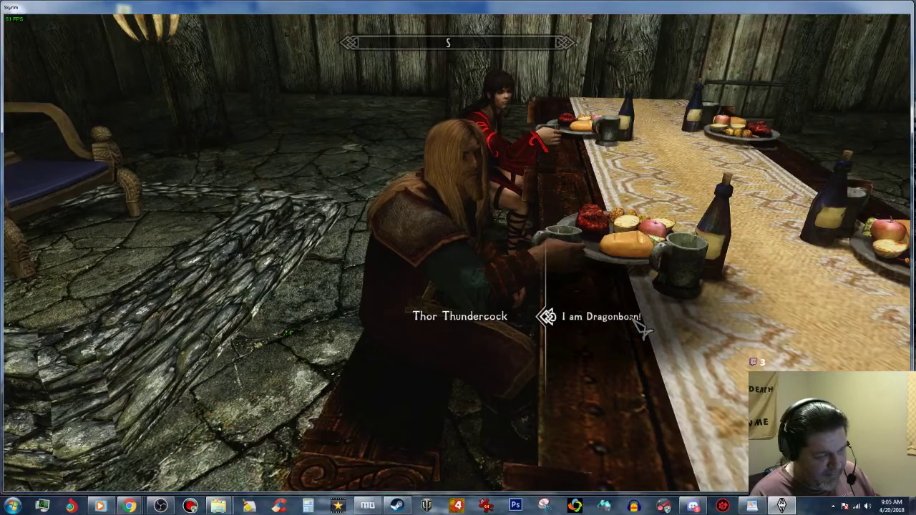
# Tell the Jarl you are Dragonborn and trained by the Greybeards, and accept his giants quest with "Consider it done, Jarl".
pyautogui.click(634, 319)
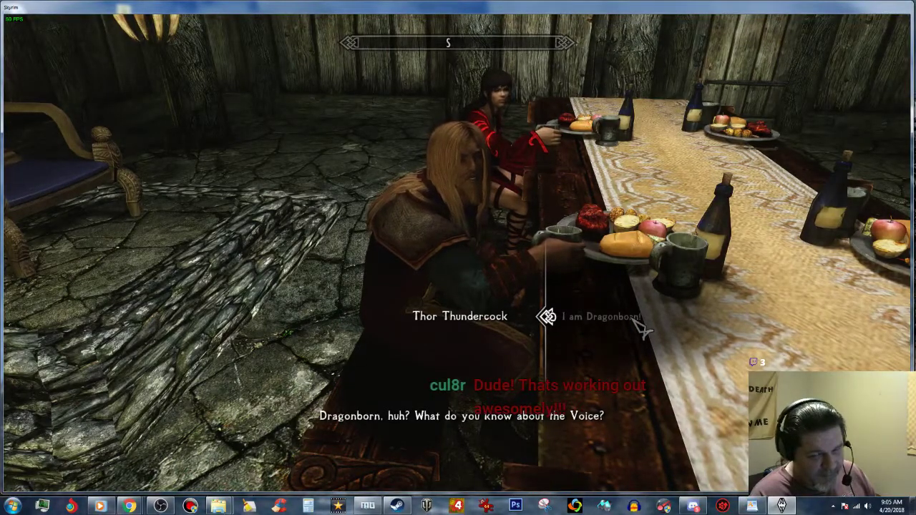
pyautogui.click(639, 323)
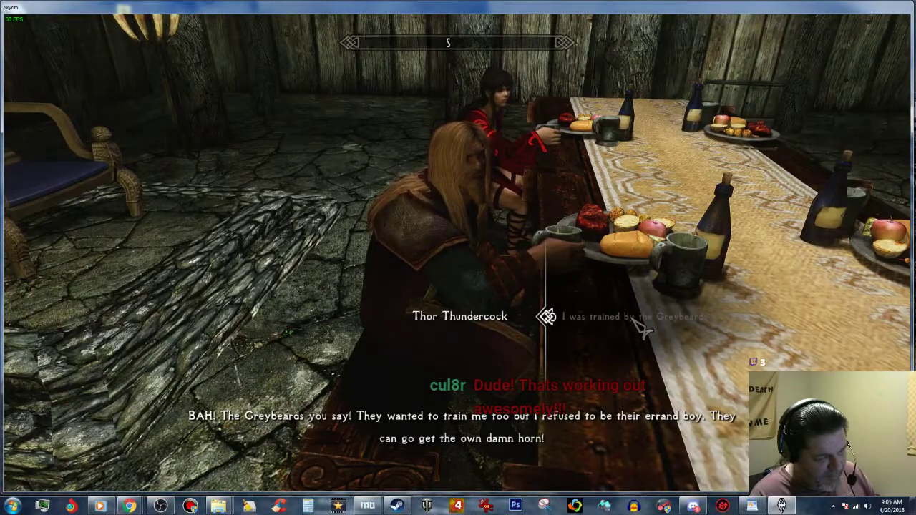
pyautogui.click(643, 328)
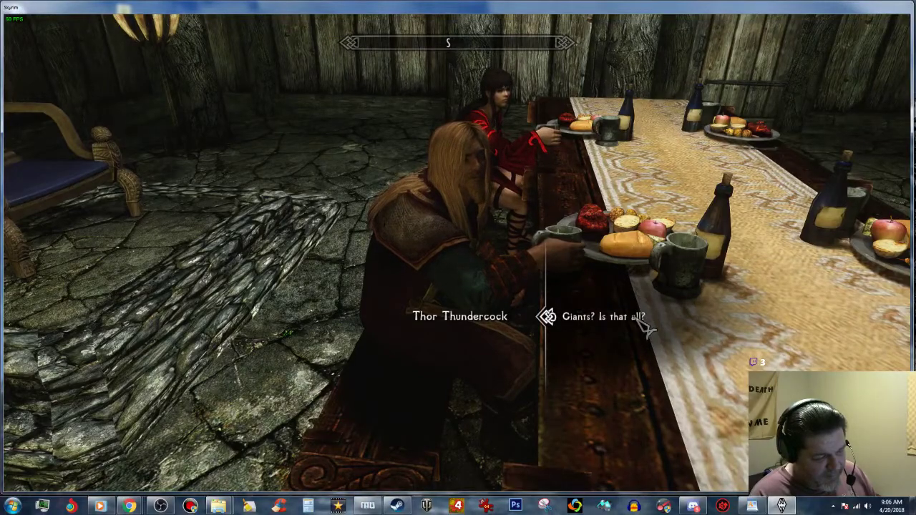
pyautogui.click(643, 324)
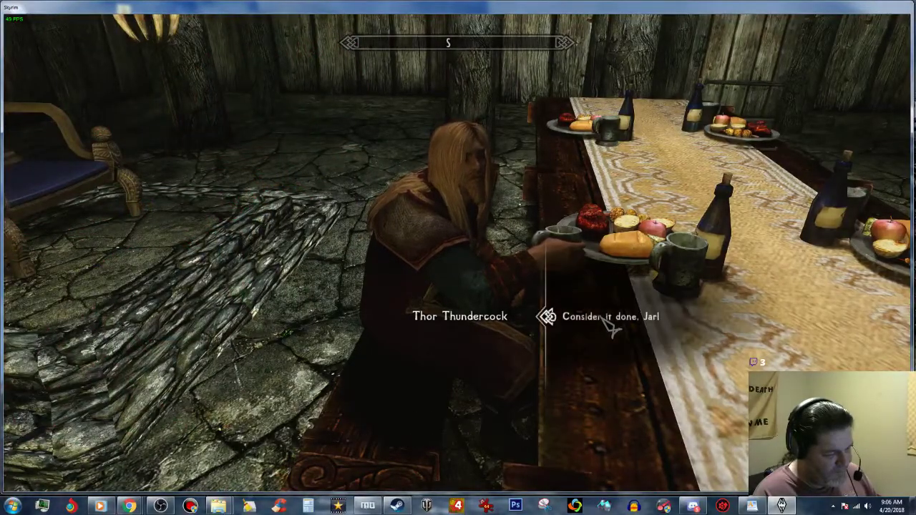
pyautogui.click(623, 328)
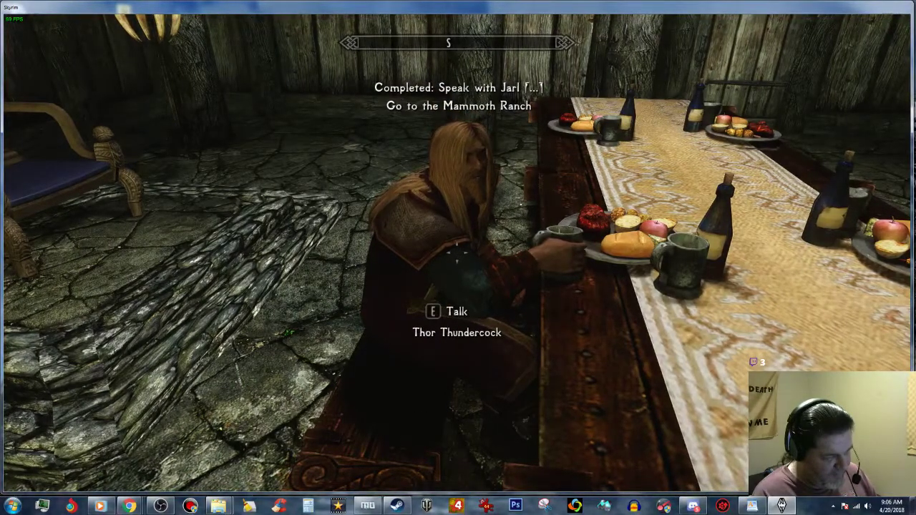
# Walk around the hall past the dining table and roasting fire to observe the Jarl moving about.
pyautogui.press('d')
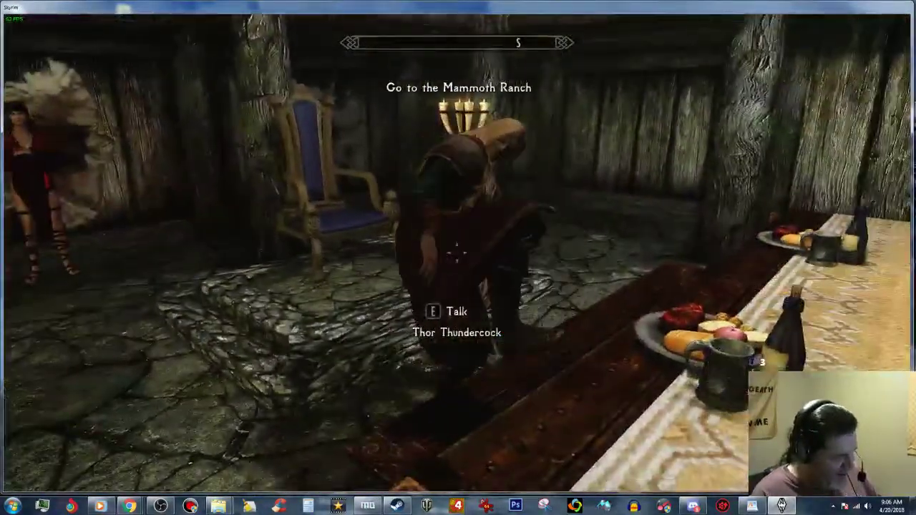
pyautogui.press('w')
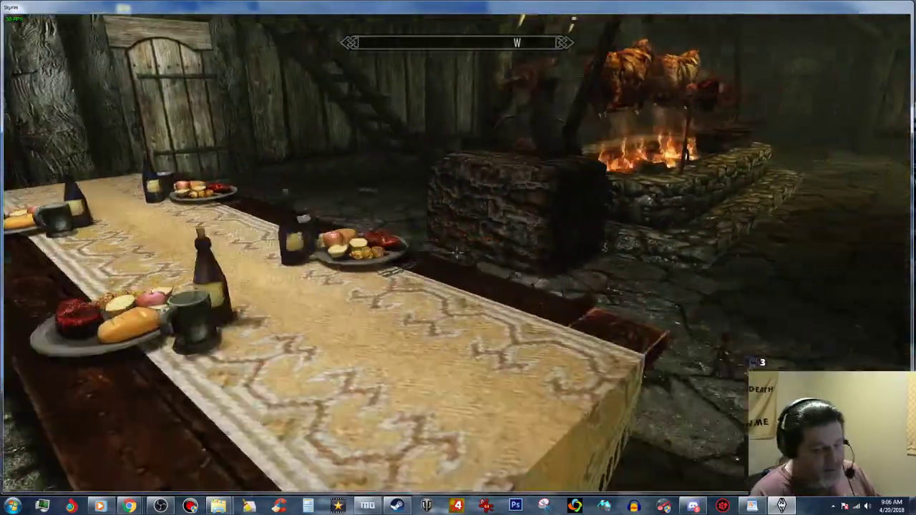
pyautogui.press('w')
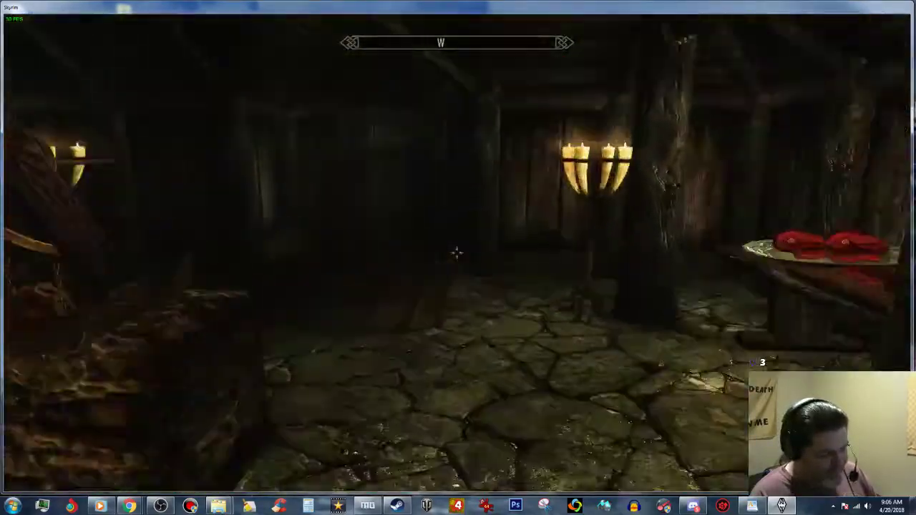
pyautogui.press('w')
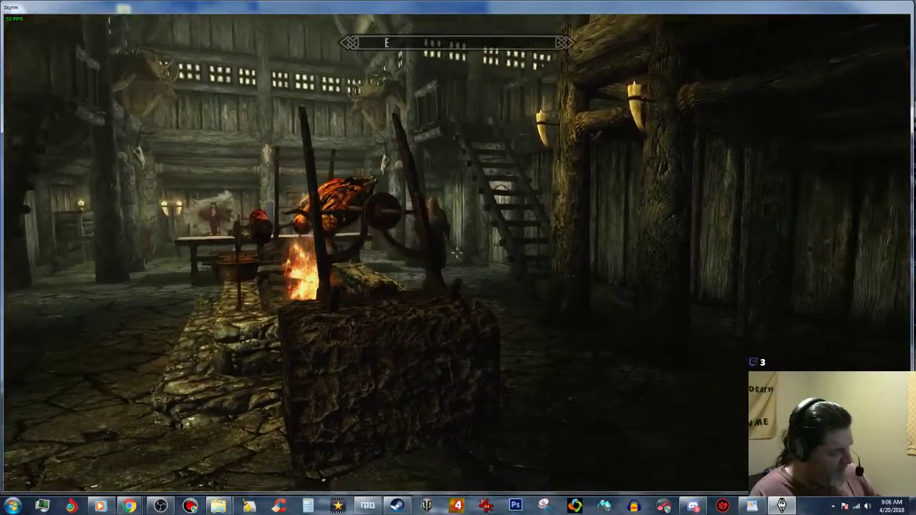
pyautogui.press('w')
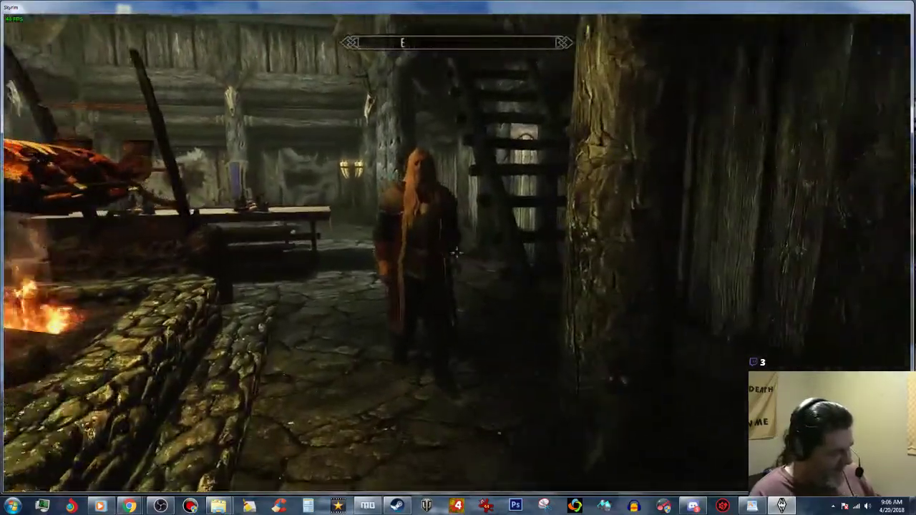
pyautogui.press('w')
pyautogui.press('s')
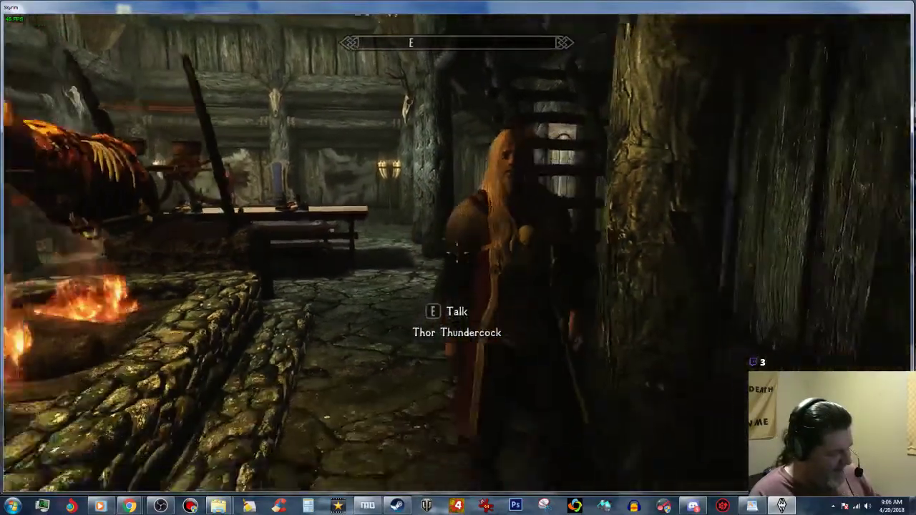
pyautogui.press('s')
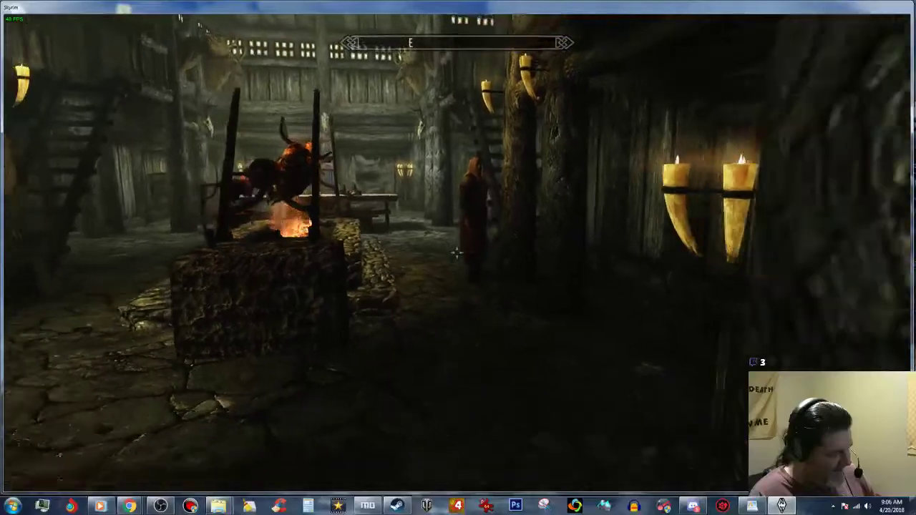
pyautogui.press('w')
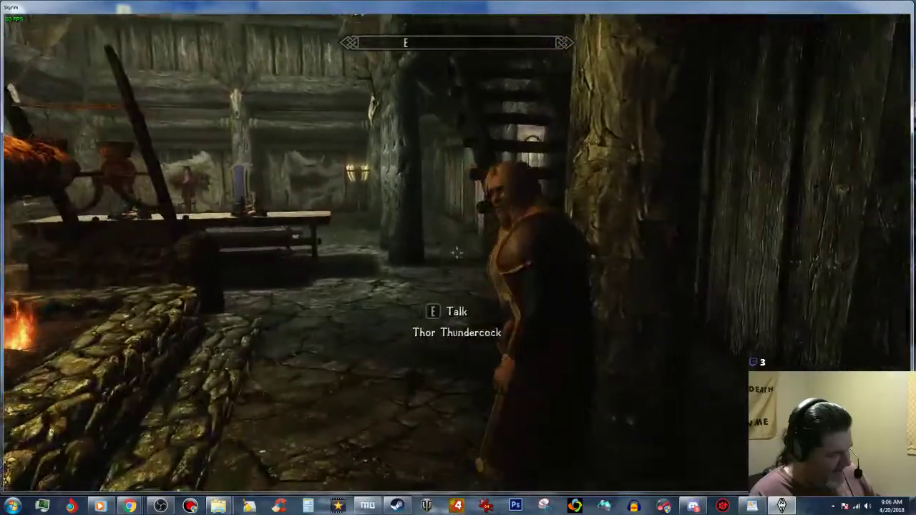
# Leave the Jarl's hall through the door to Valhalla.
pyautogui.press('w')
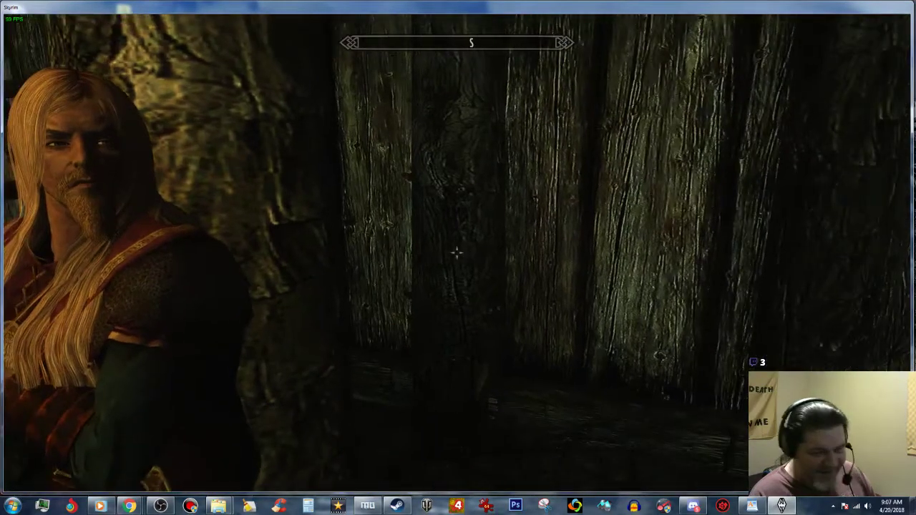
pyautogui.press('w')
pyautogui.press('w')
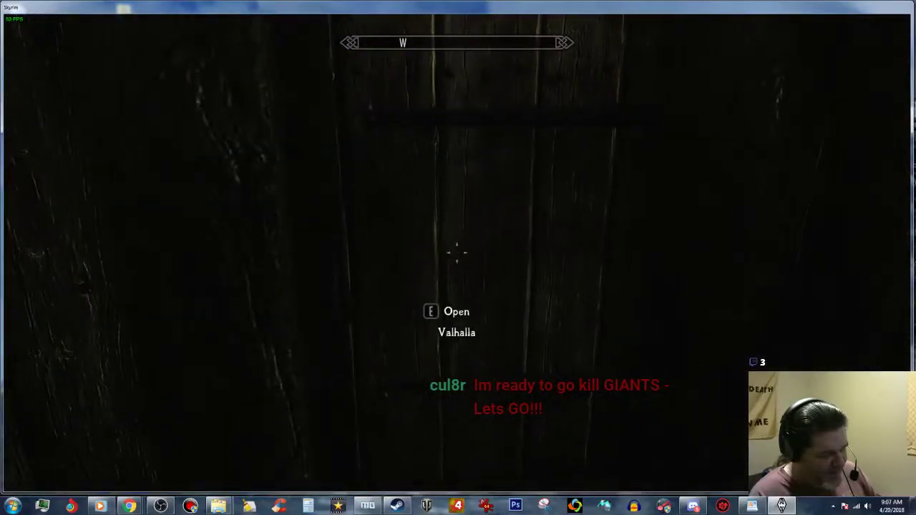
pyautogui.press('e')
pyautogui.press('w')
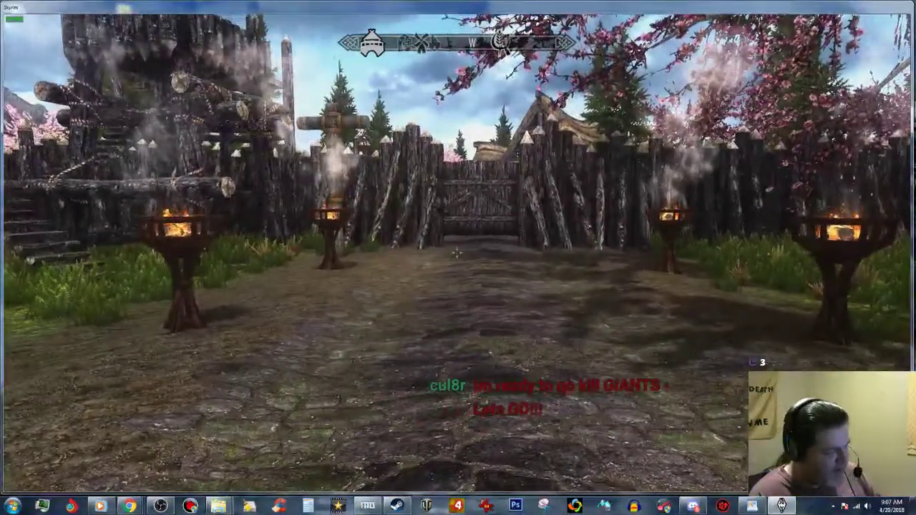
# Quit the game to the desktop without saving.
pyautogui.press('Escape')
pyautogui.click(286, 358)
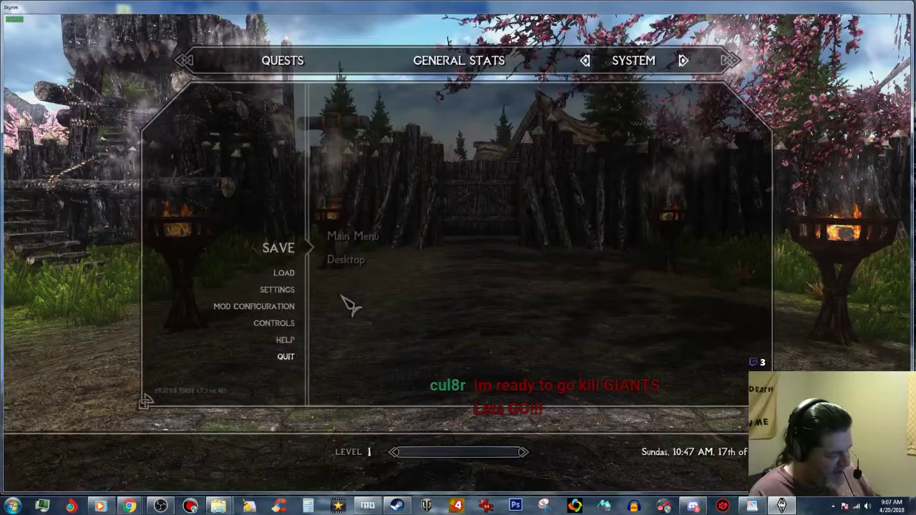
pyautogui.click(364, 263)
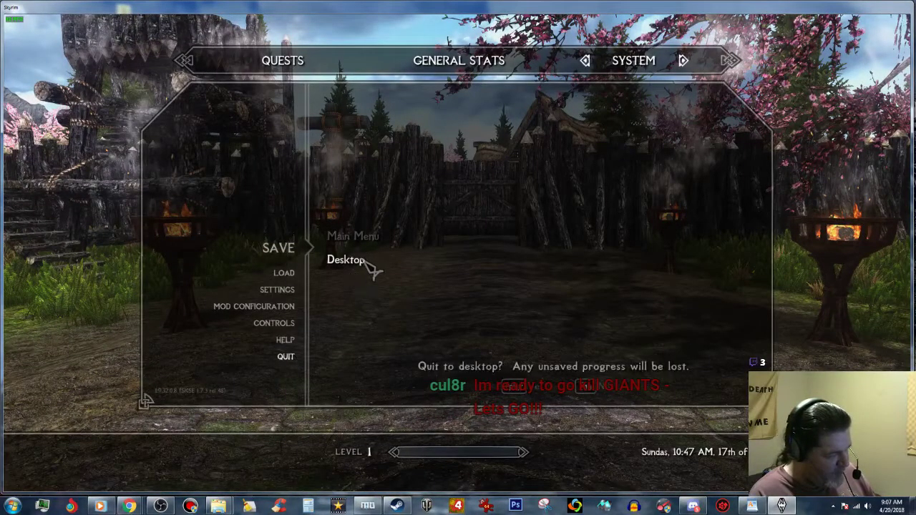
pyautogui.click(513, 387)
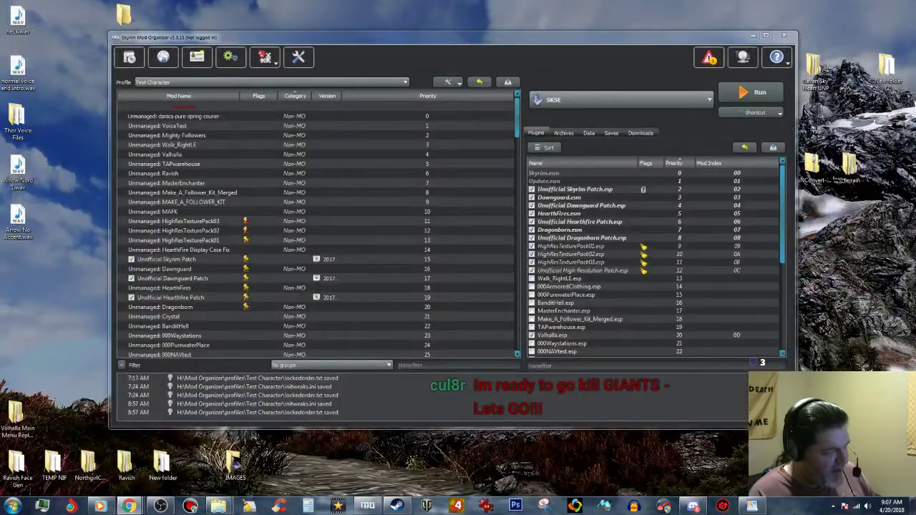
# Minimise Mod Organizer, switch to Windows Explorer and copy Valhalla.esp from the Skyrim Data folder.
pyautogui.click(750, 34)
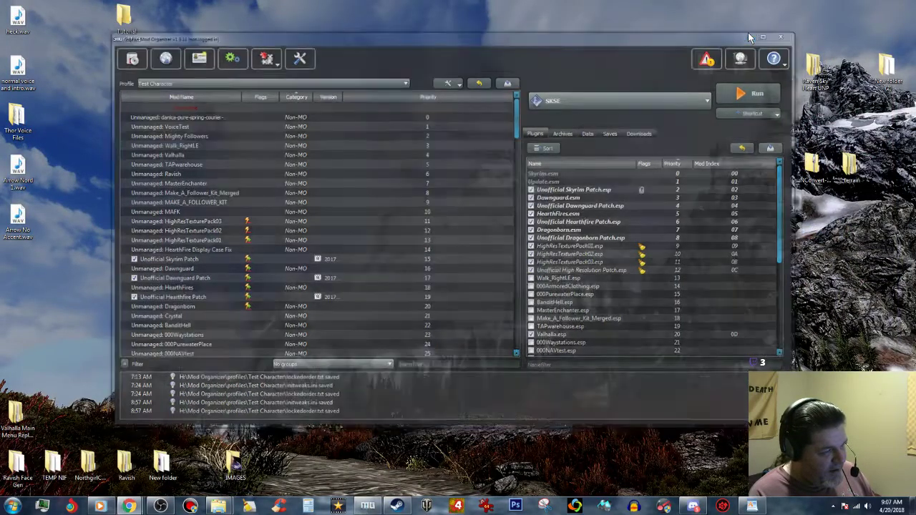
pyautogui.moveTo(219, 507)
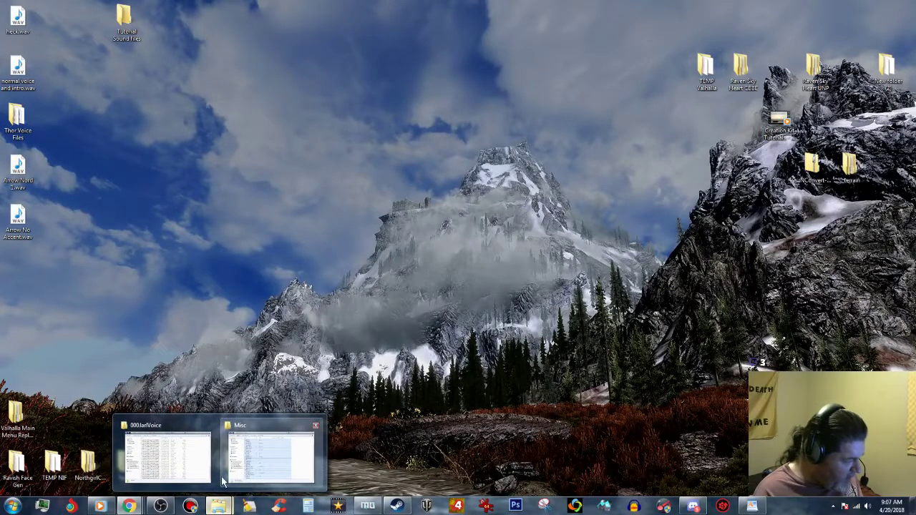
pyautogui.click(174, 467)
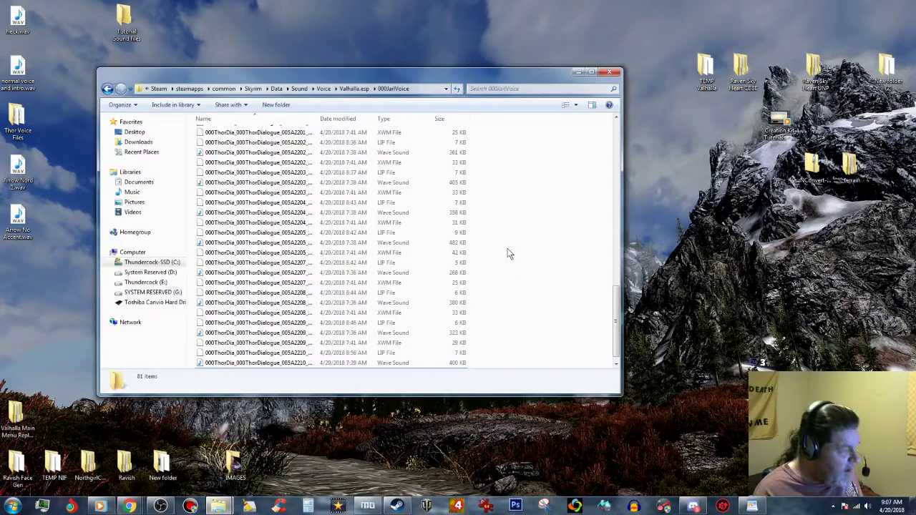
pyautogui.click(277, 88)
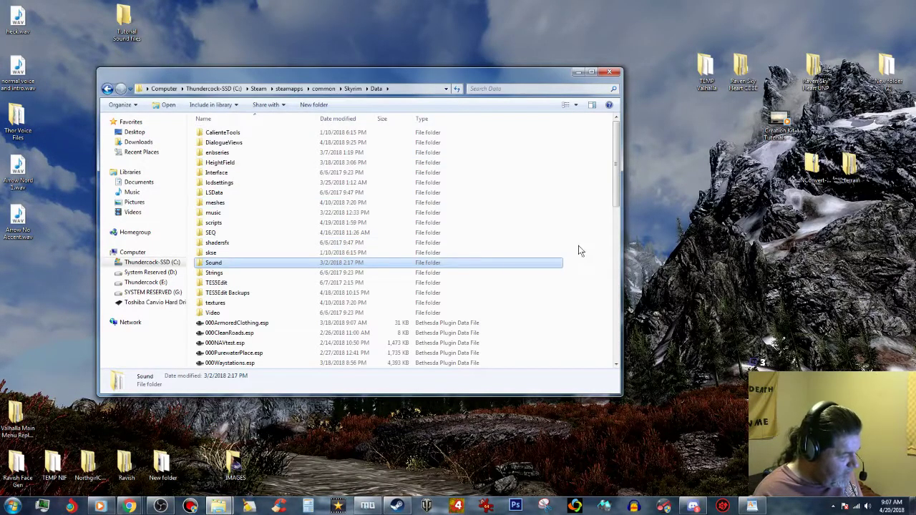
pyautogui.moveTo(617, 156); pyautogui.dragTo(635, 307)
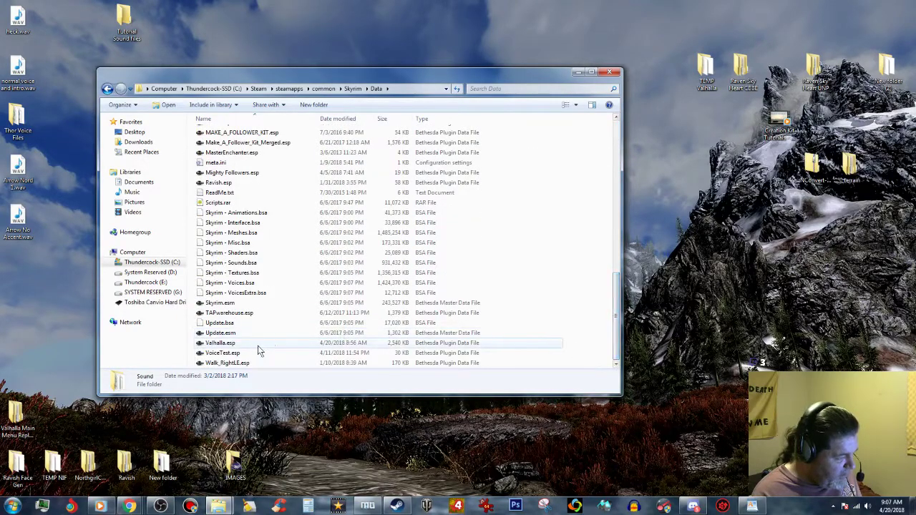
pyautogui.click(444, 342)
pyautogui.rightClick(453, 344)
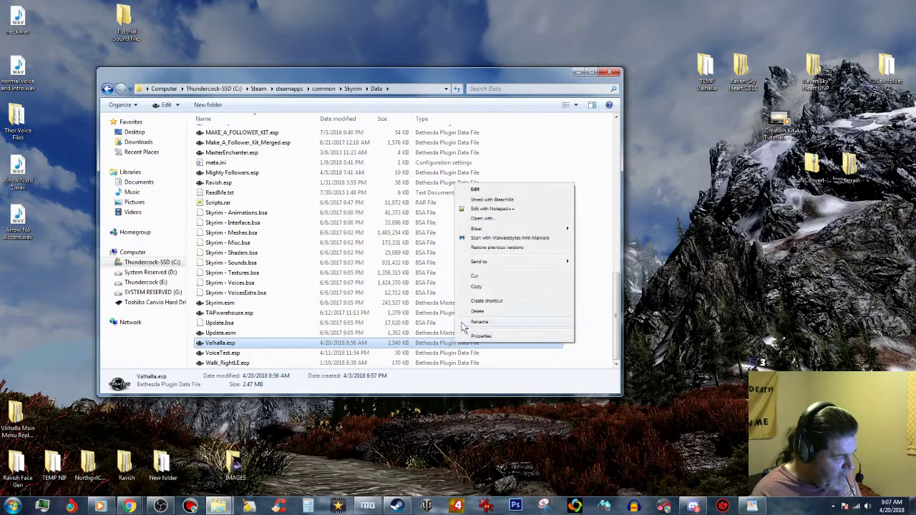
pyautogui.click(477, 287)
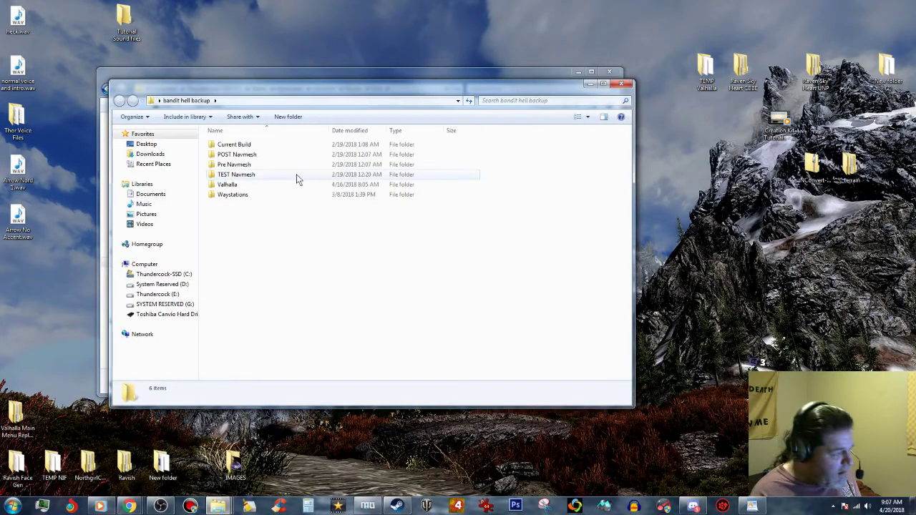
# Paste Valhalla.esp into the 3rd subfolder of Valhalla in bandit hell backup, replacing the existing file.
pyautogui.doubleClick(280, 184)
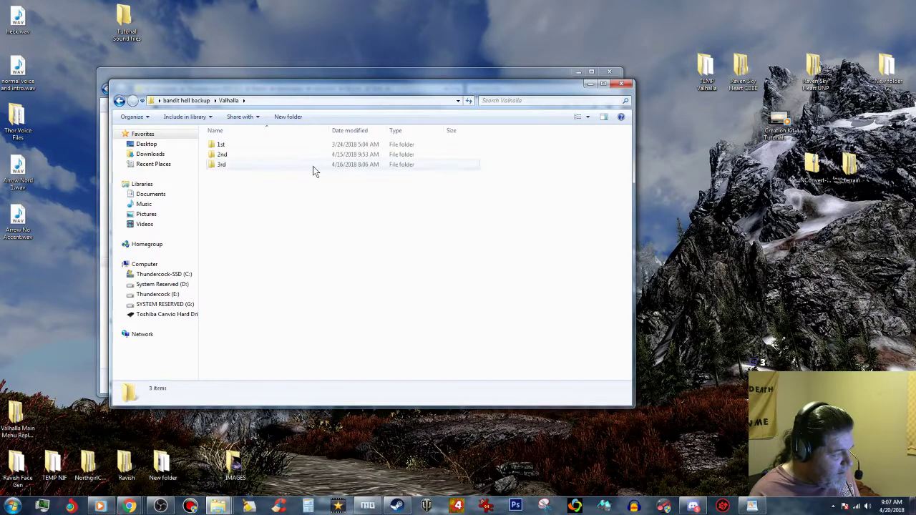
pyautogui.doubleClick(310, 165)
pyautogui.rightClick(387, 217)
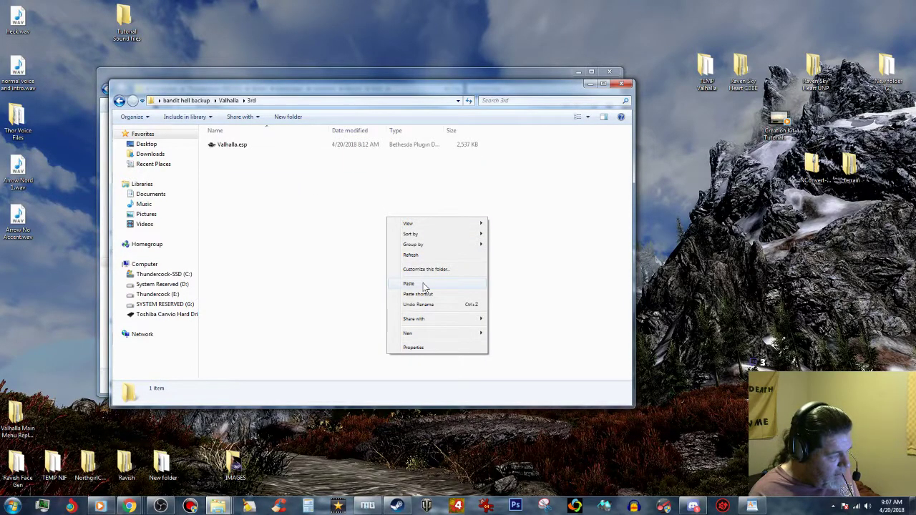
pyautogui.click(418, 280)
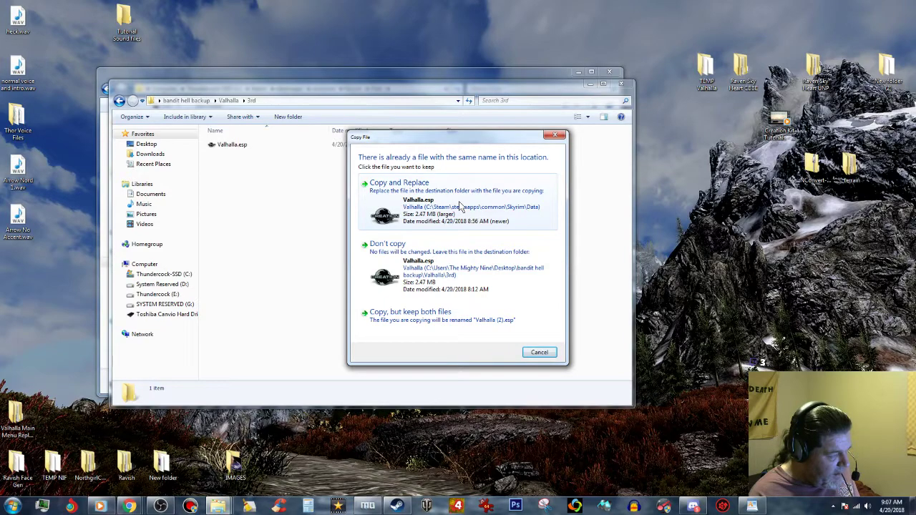
pyautogui.click(503, 200)
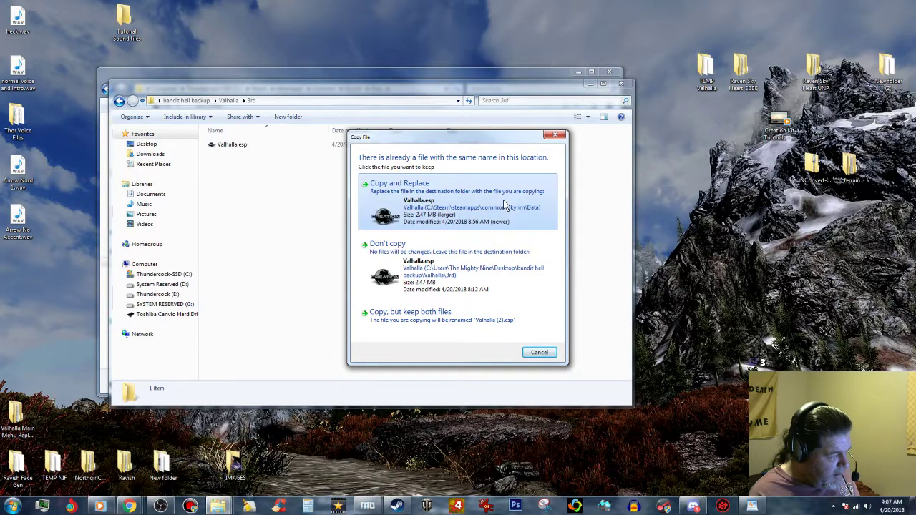
# Minimise both Windows Explorer windows, switch to the Creation Kit and load Valhalla.esp as the active file.
pyautogui.click(590, 83)
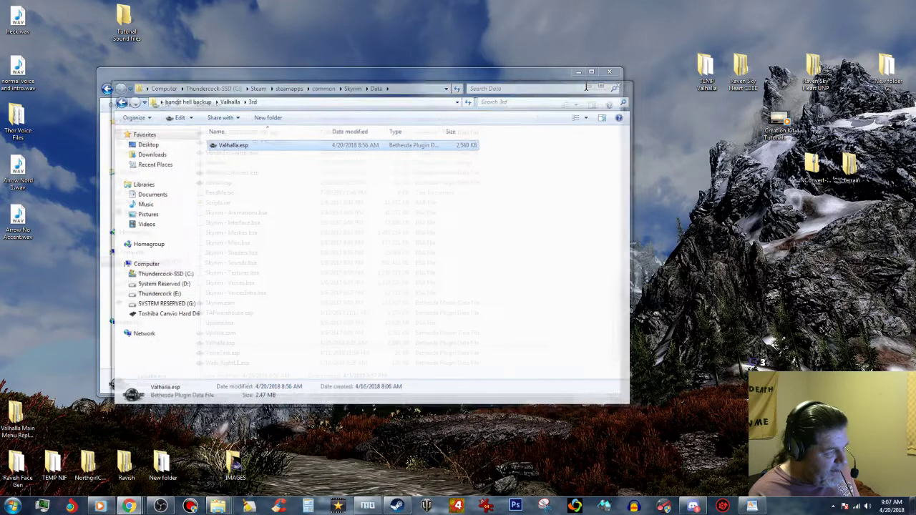
pyautogui.click(579, 71)
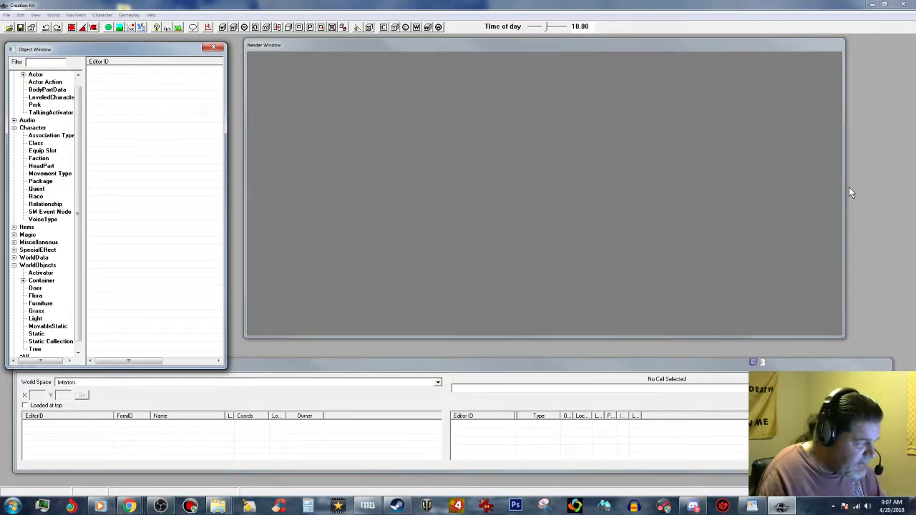
pyautogui.click(9, 28)
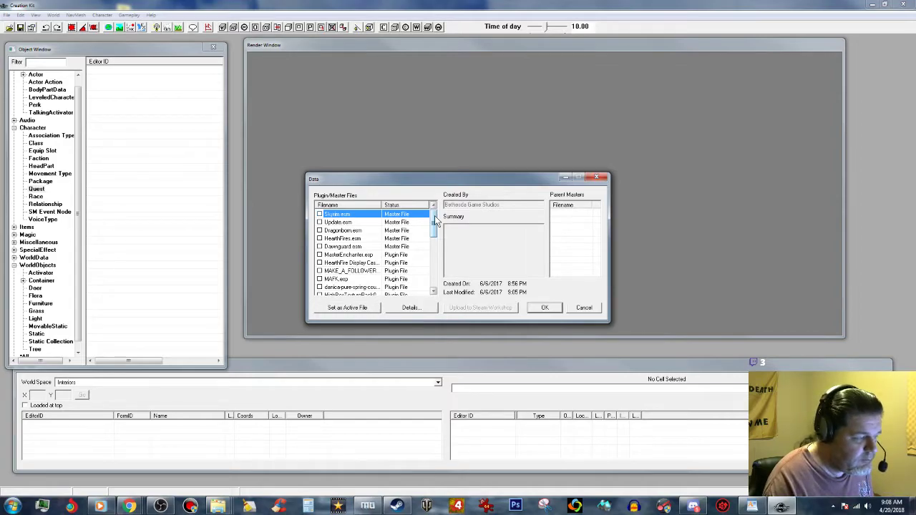
pyautogui.moveTo(434, 218); pyautogui.dragTo(436, 280)
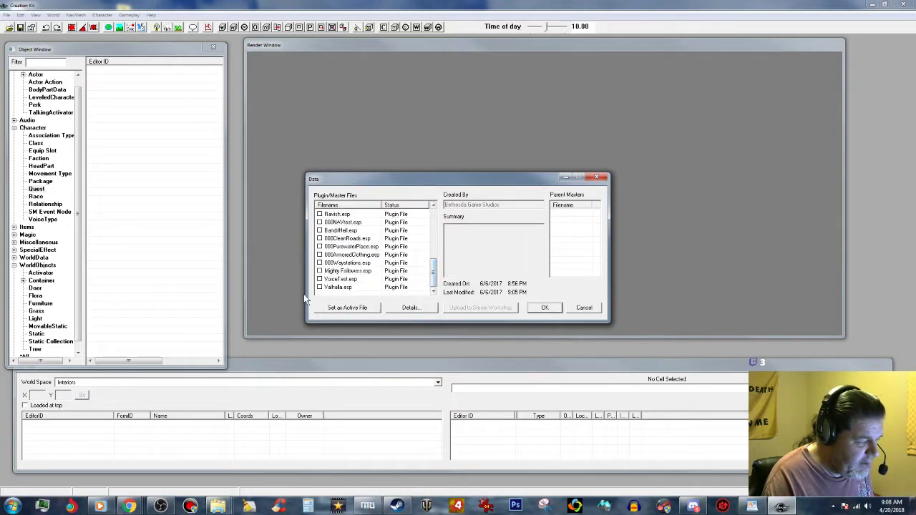
pyautogui.click(321, 287)
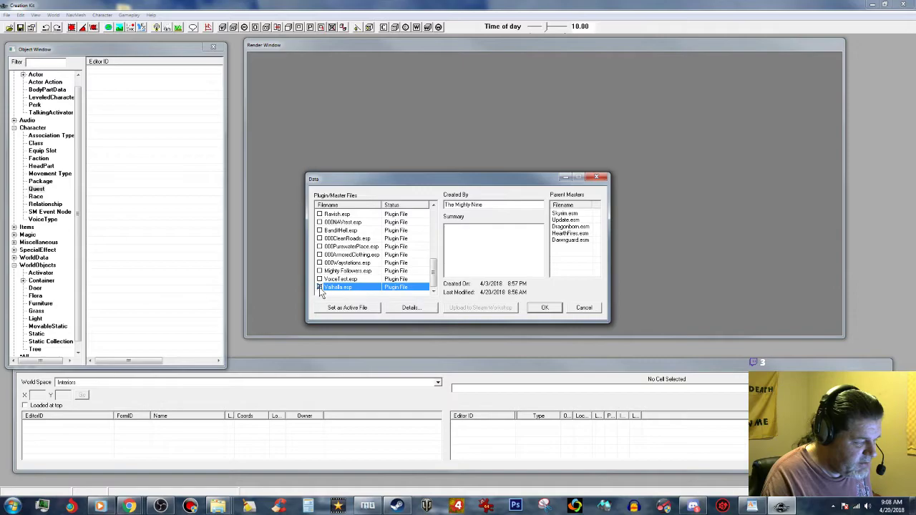
pyautogui.click(348, 308)
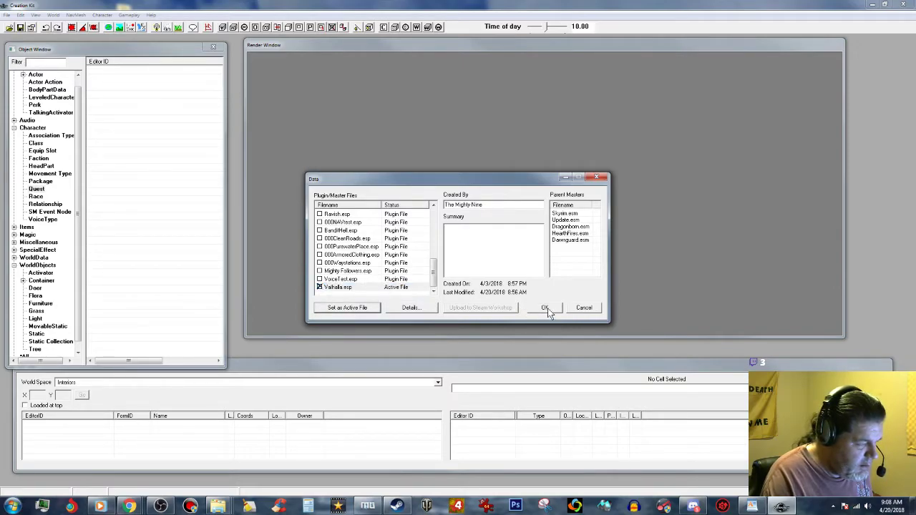
pyautogui.click(546, 308)
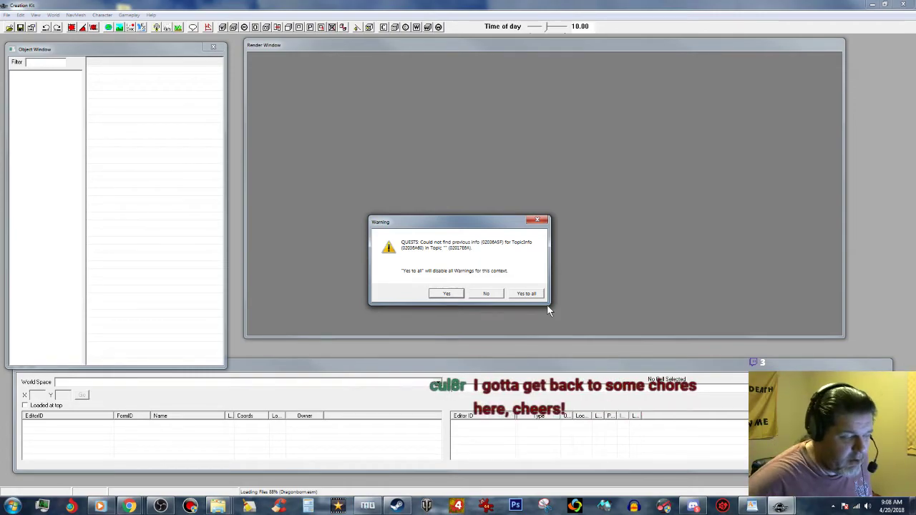
# Accept all quest, editor ID and master file warnings while the plugin loads.
pyautogui.click(537, 295)
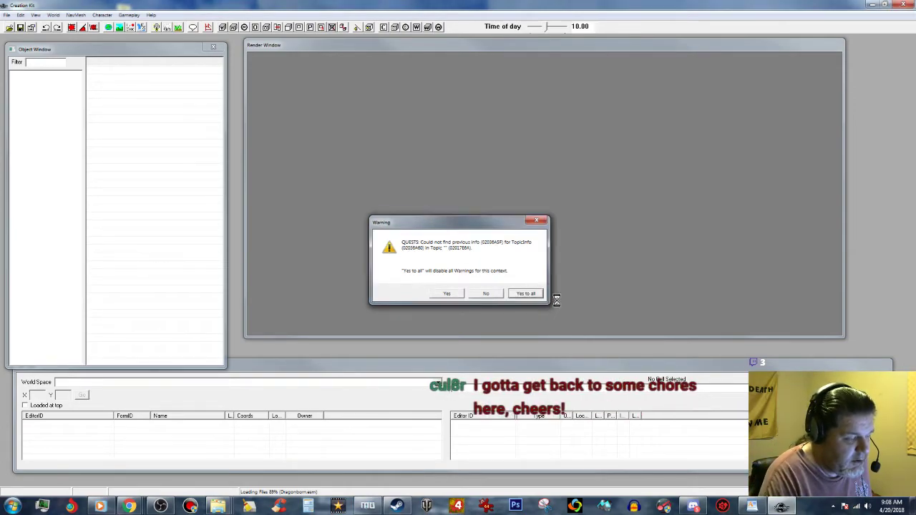
pyautogui.click(536, 294)
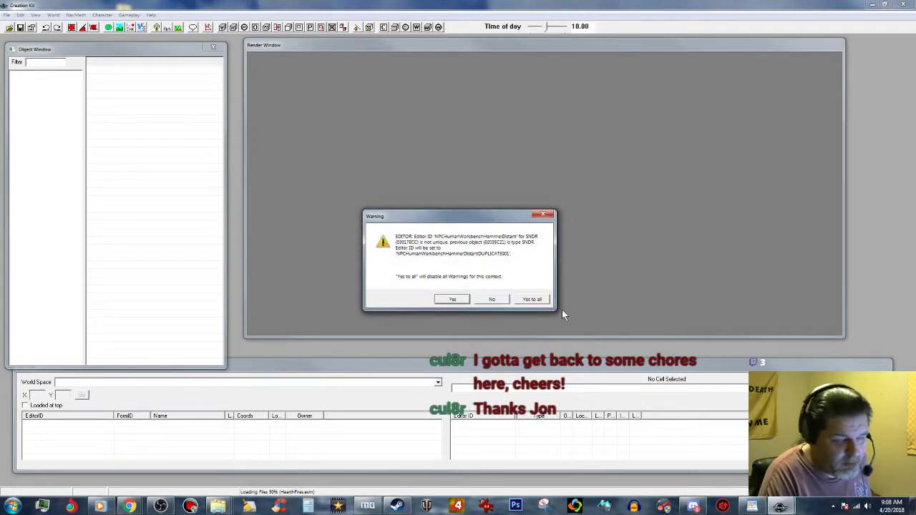
pyautogui.click(531, 299)
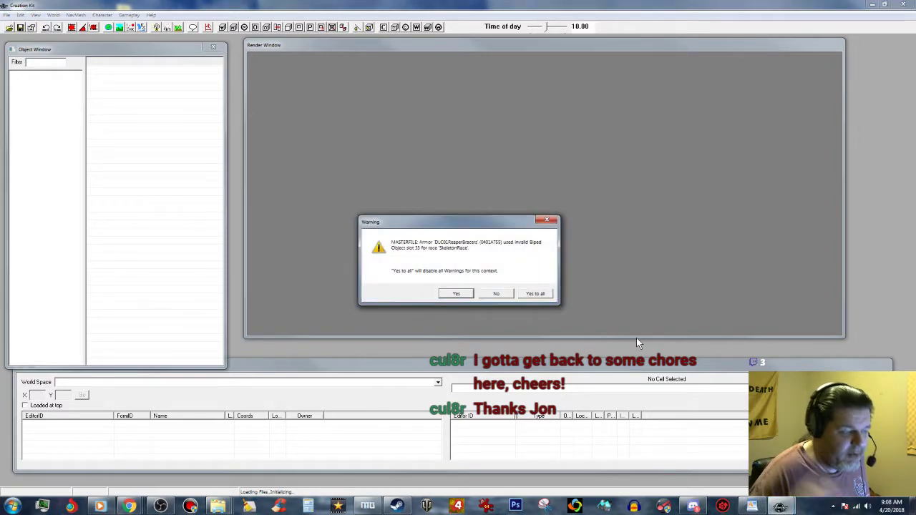
pyautogui.click(547, 294)
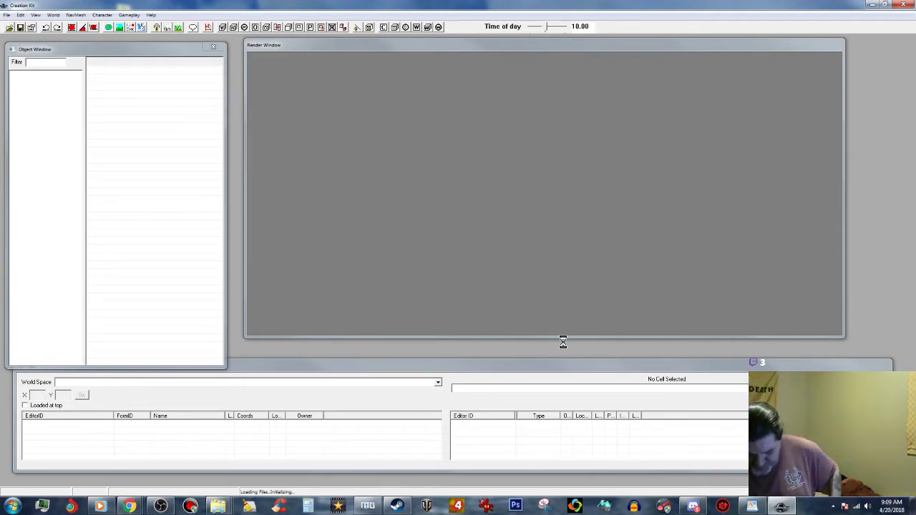
# Resume the CK LIVE STREAM MUSIC playlist in Windows Media Player, minimise the player, and accept all remaining Creation Kit loading warnings.
pyautogui.click(100, 506)
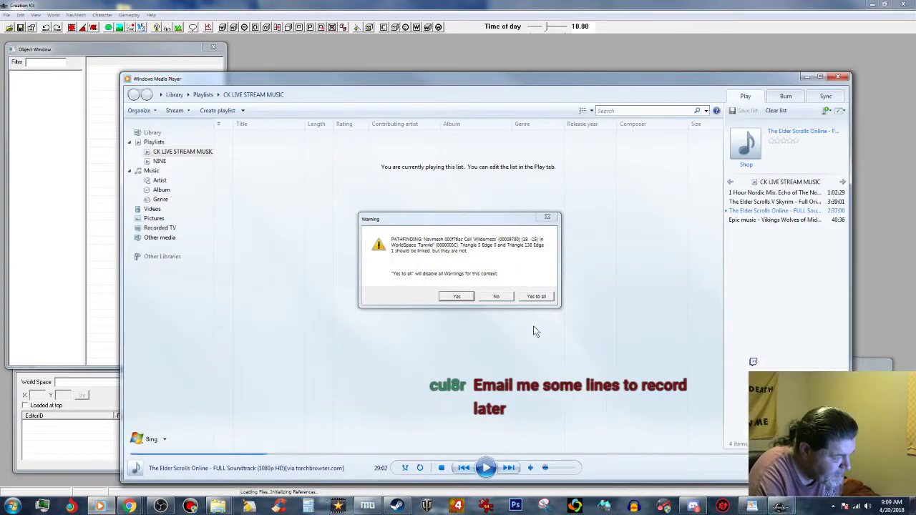
pyautogui.click(549, 297)
pyautogui.click(486, 468)
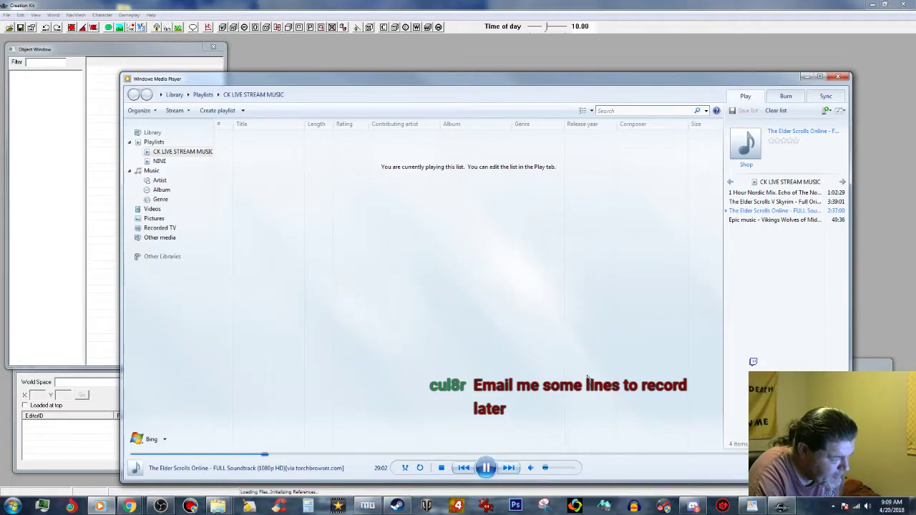
pyautogui.click(805, 77)
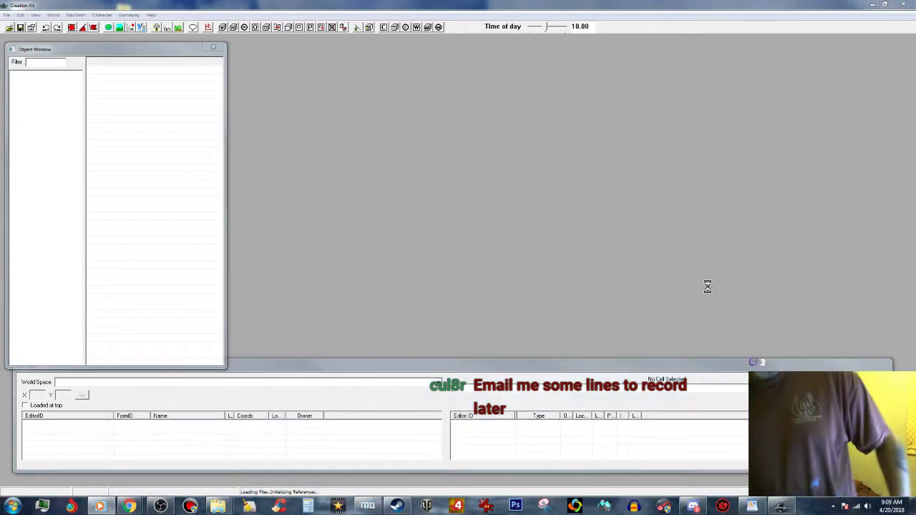
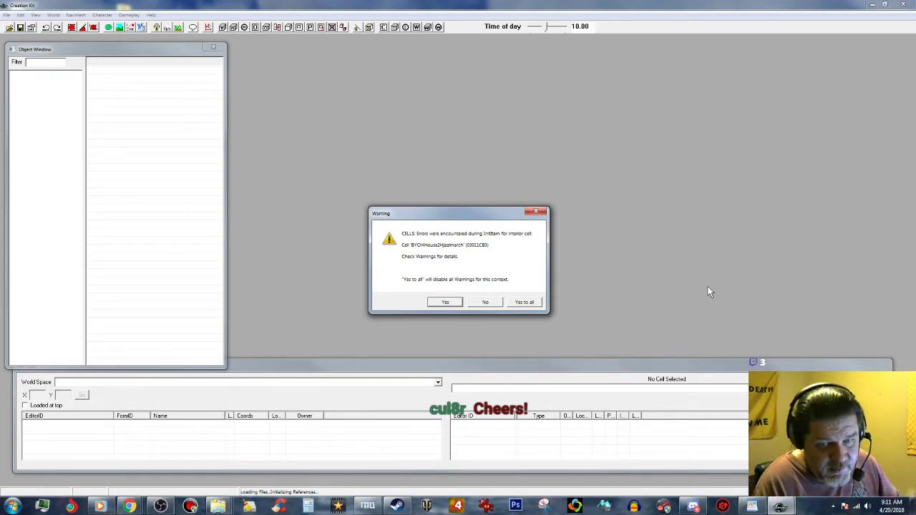
pyautogui.click(535, 302)
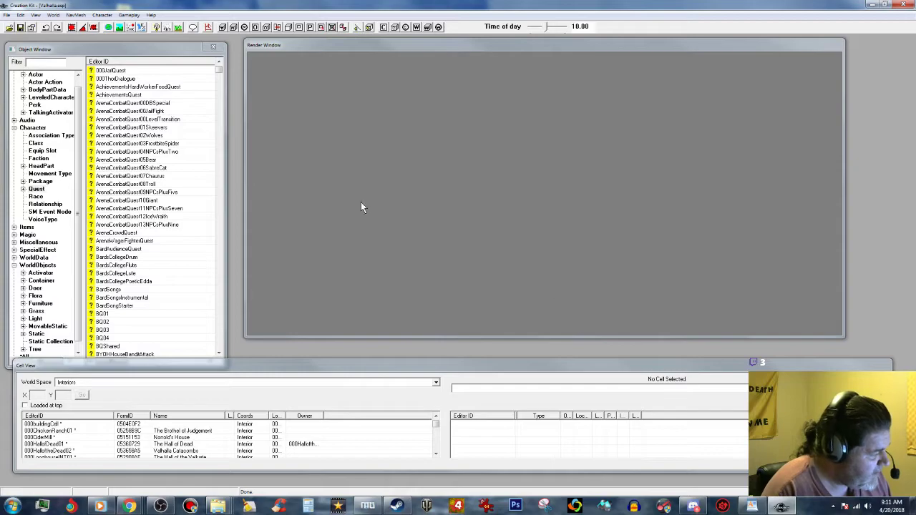
pyautogui.click(436, 382)
pyautogui.moveTo(440, 408); pyautogui.dragTo(439, 456)
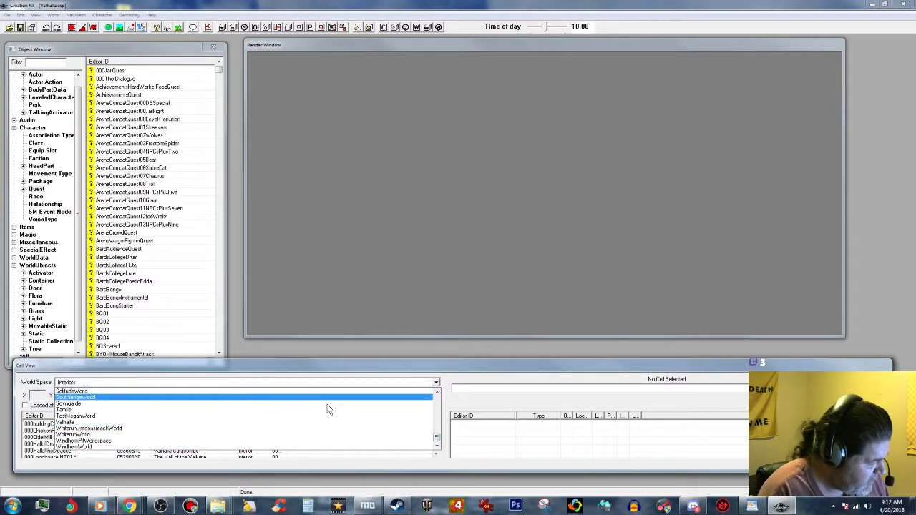
pyautogui.click(447, 384)
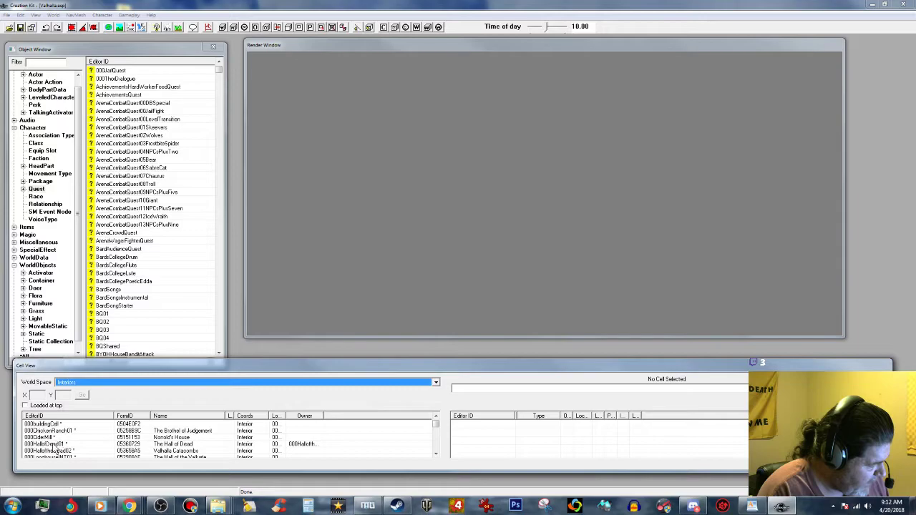
# Load the interior cell 000LonghouseINT01 (The Hall of the Valkyrie) into the Render Window, accepting all warnings.
pyautogui.click(147, 444)
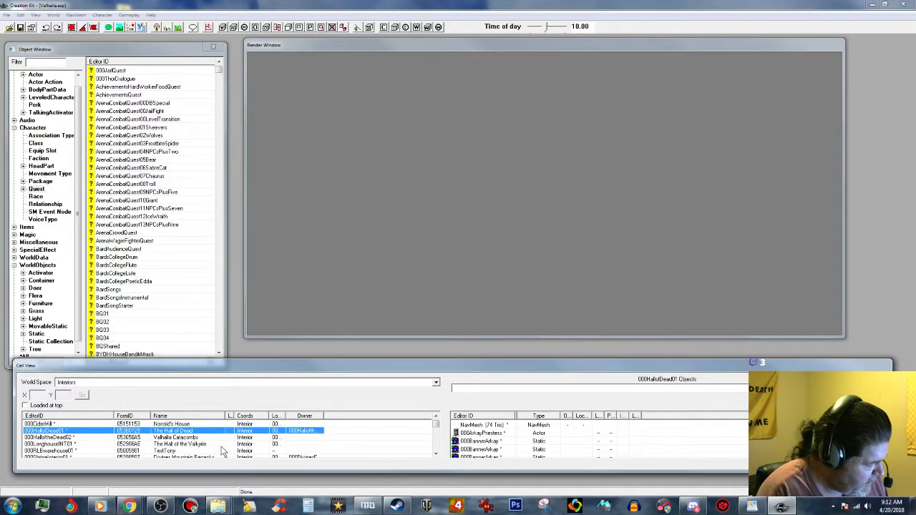
pyautogui.click(192, 445)
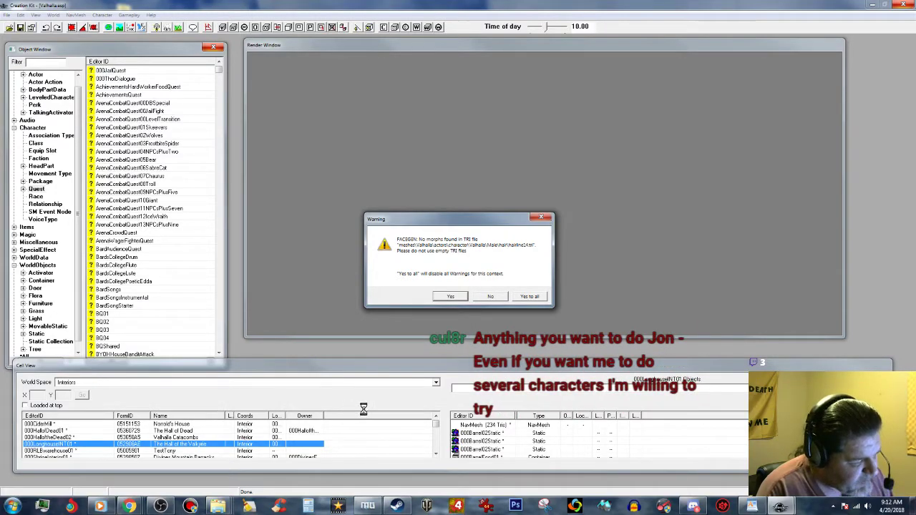
pyautogui.click(530, 297)
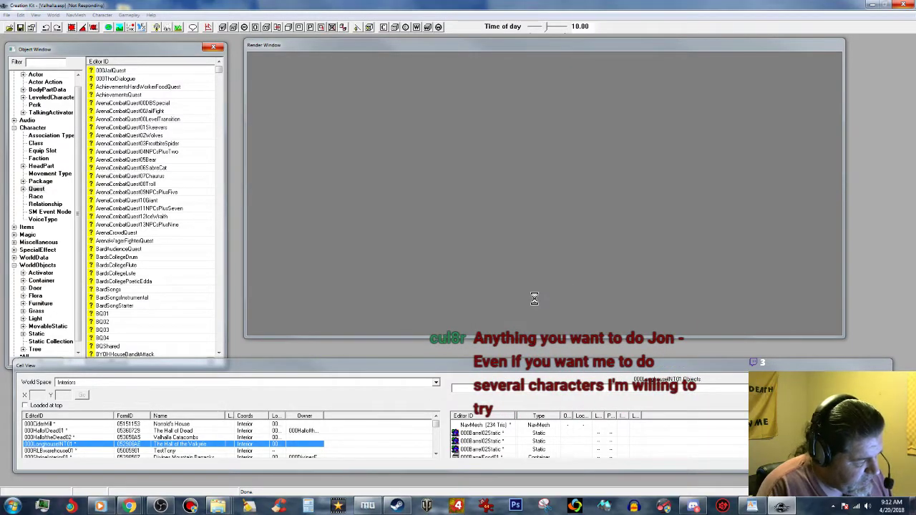
pyautogui.click(542, 296)
pyautogui.click(544, 296)
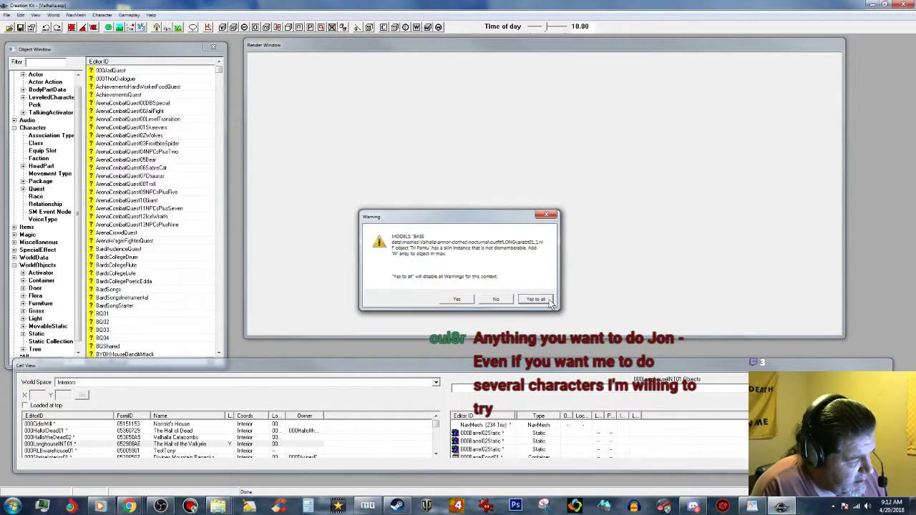
pyautogui.click(545, 296)
pyautogui.click(514, 290)
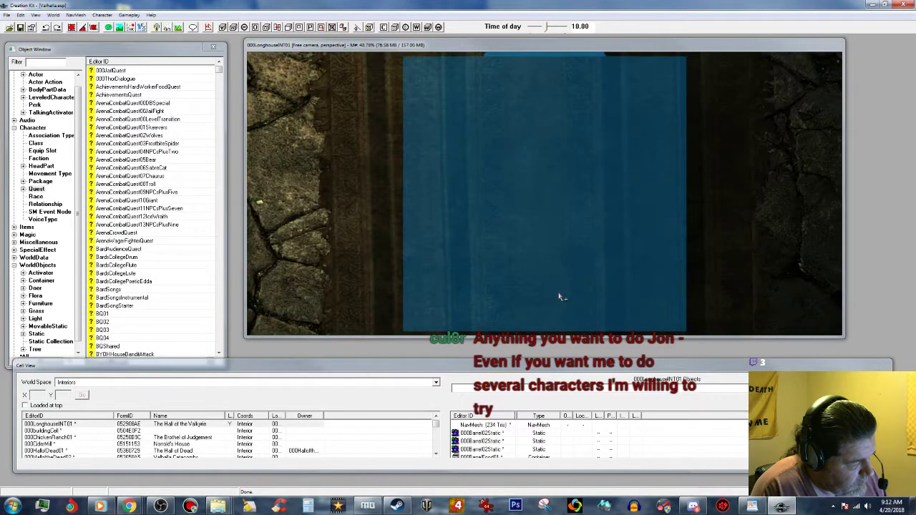
# Delete the steward's container table beside the fur rug together with the cheeses and carrots on it.
pyautogui.click(566, 285)
pyautogui.keyDown('shift'); pyautogui.moveTo(587, 276); pyautogui.dragTo(676, 314, button='middle'); pyautogui.keyUp('shift')
pyautogui.moveTo(698, 330)
pyautogui.keyDown('shift'); pyautogui.mouseDown(button='middle')
pyautogui.moveTo(707, 337)
pyautogui.moveTo(709, 323)
pyautogui.mouseUp(button='middle'); pyautogui.keyUp('shift')
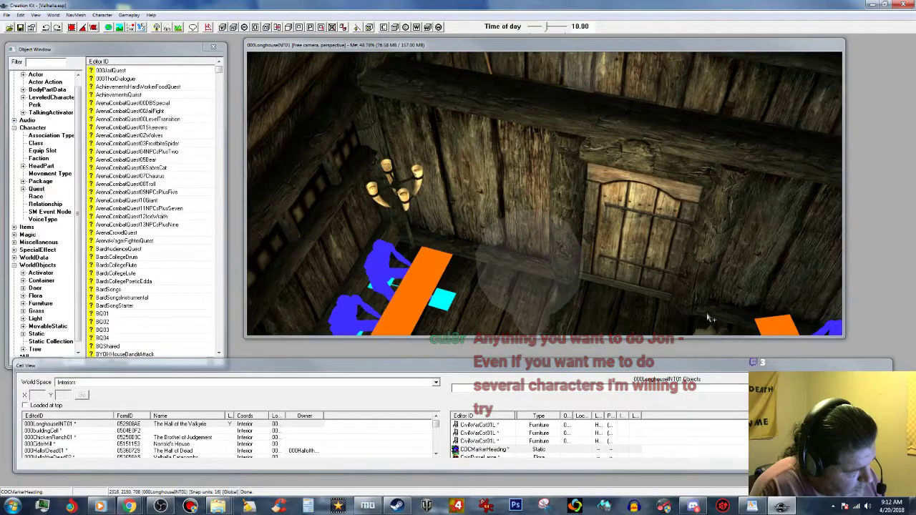
pyautogui.scroll(5, 707, 329)
pyautogui.scroll(3, 701, 333)
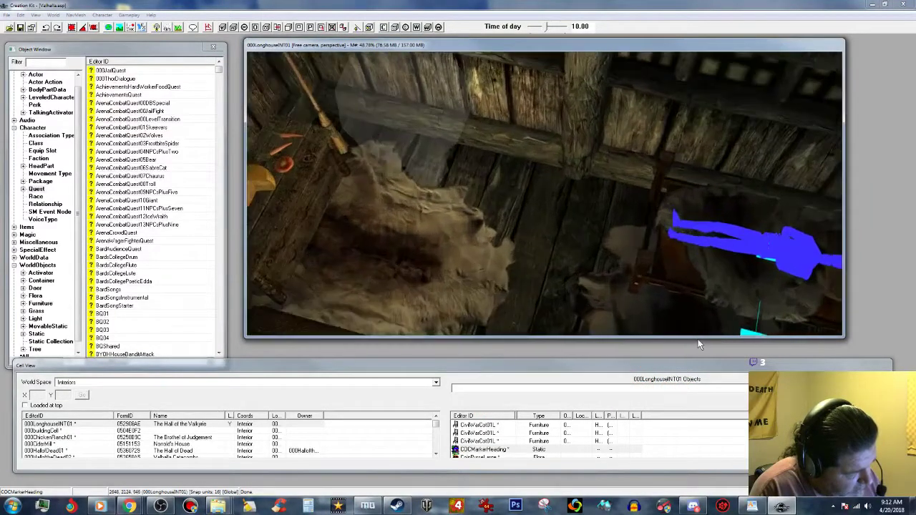
pyautogui.moveTo(423, 207); pyautogui.dragTo(293, 229, button='middle')
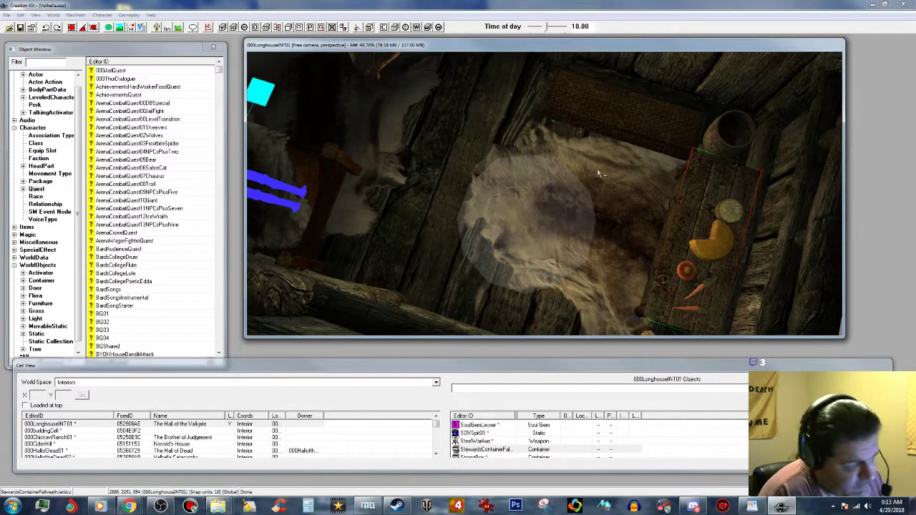
pyautogui.moveTo(656, 204); pyautogui.dragTo(648, 201, button='middle')
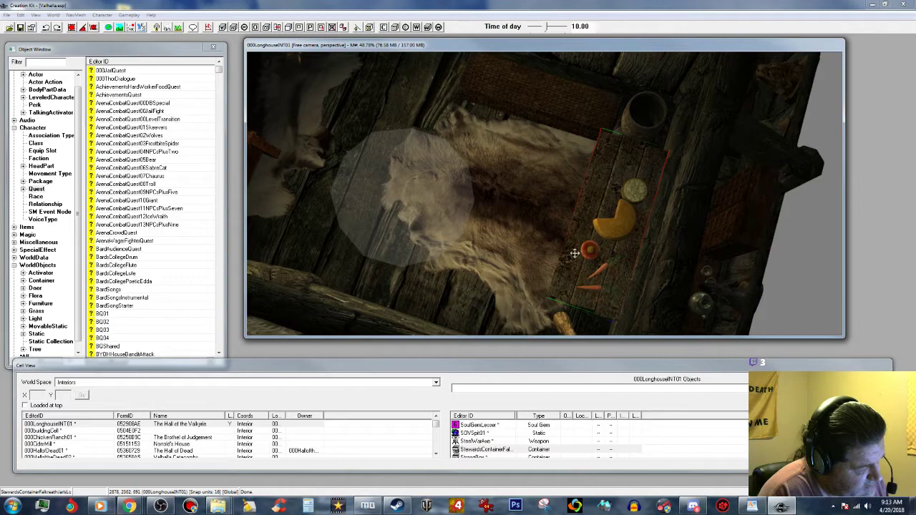
pyautogui.click(633, 192)
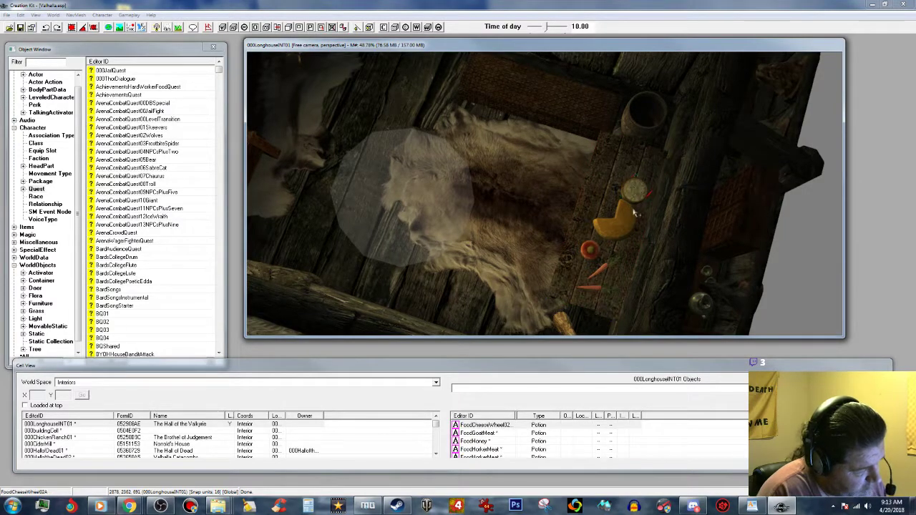
pyautogui.click(629, 226)
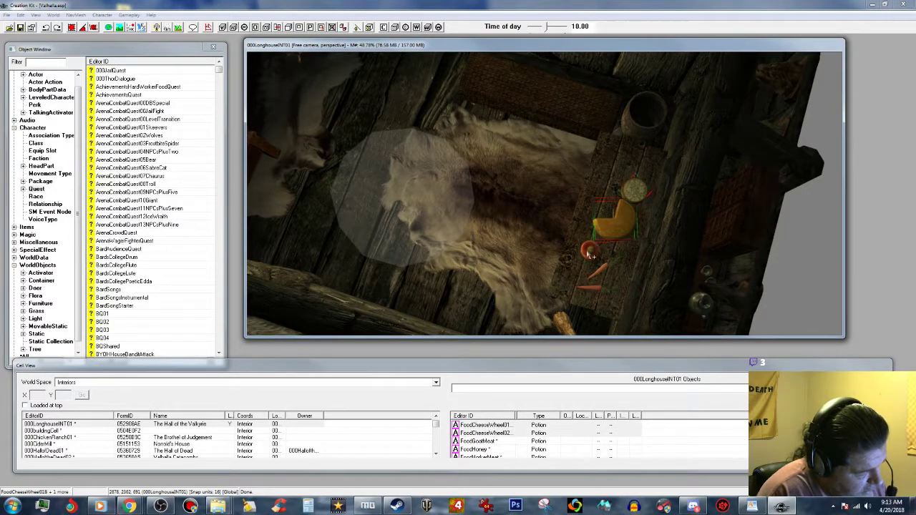
pyautogui.keyDown('ctrl'); pyautogui.click(604, 279); pyautogui.keyUp('ctrl')
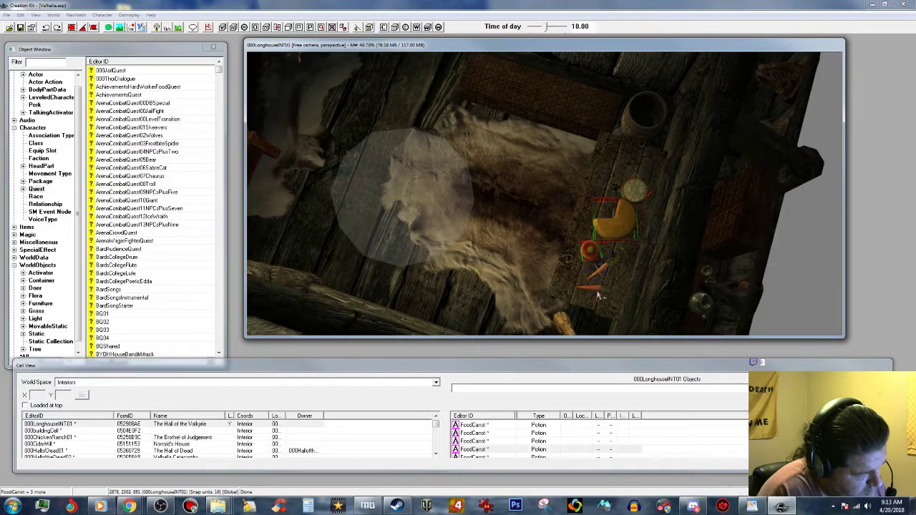
pyautogui.keyDown('ctrl'); pyautogui.click(606, 292); pyautogui.keyUp('ctrl')
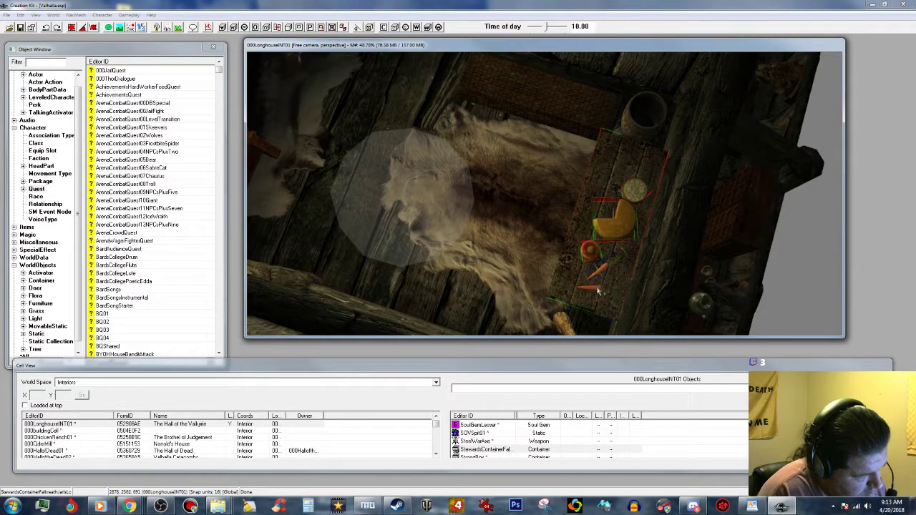
pyautogui.keyDown('ctrl'); pyautogui.click(600, 289); pyautogui.keyUp('ctrl')
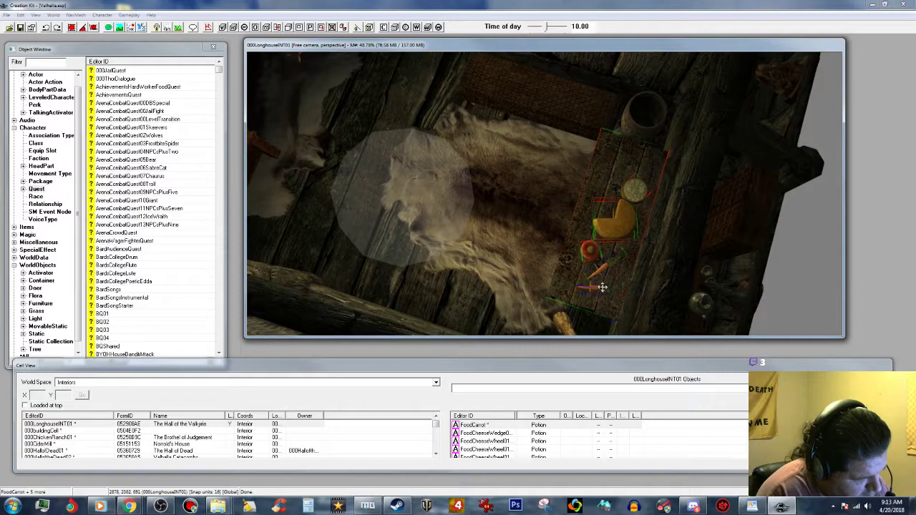
pyautogui.press('Delete')
# Select the single bed near the fur rug and turn on navmesh editing for the cell.
pyautogui.moveTo(560, 246); pyautogui.dragTo(561, 246, button='middle')
pyautogui.moveTo(452, 211)
pyautogui.mouseDown(button='middle')
pyautogui.moveTo(458, 205)
pyautogui.moveTo(471, 218)
pyautogui.mouseUp(button='middle')
pyautogui.click(471, 227)
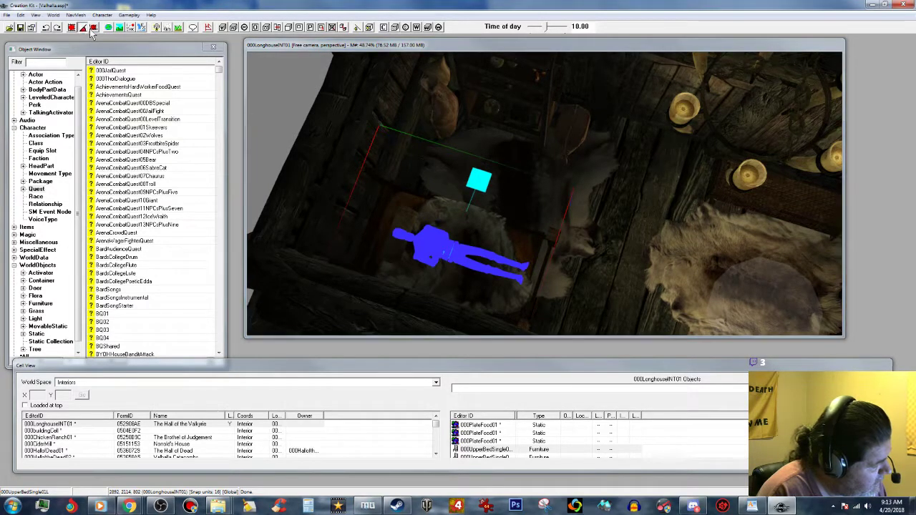
pyautogui.moveTo(431, 182); pyautogui.dragTo(425, 179, button='middle')
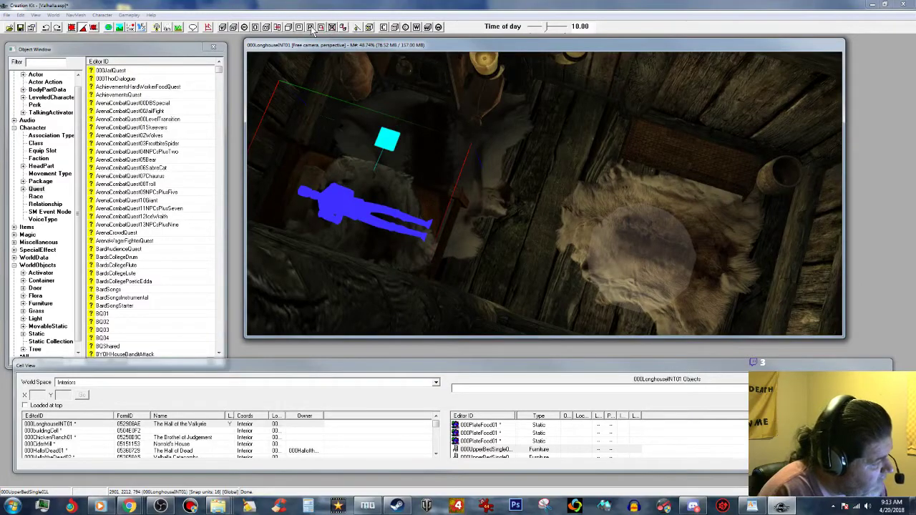
pyautogui.click(209, 27)
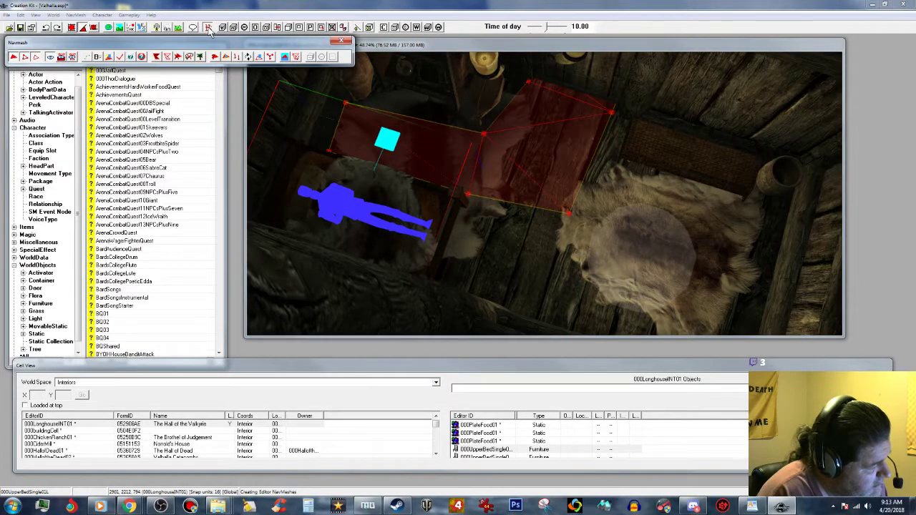
# Leave navmesh editing, then duplicate the single bed and place the copy over the lighter fur rug.
pyautogui.click(468, 194)
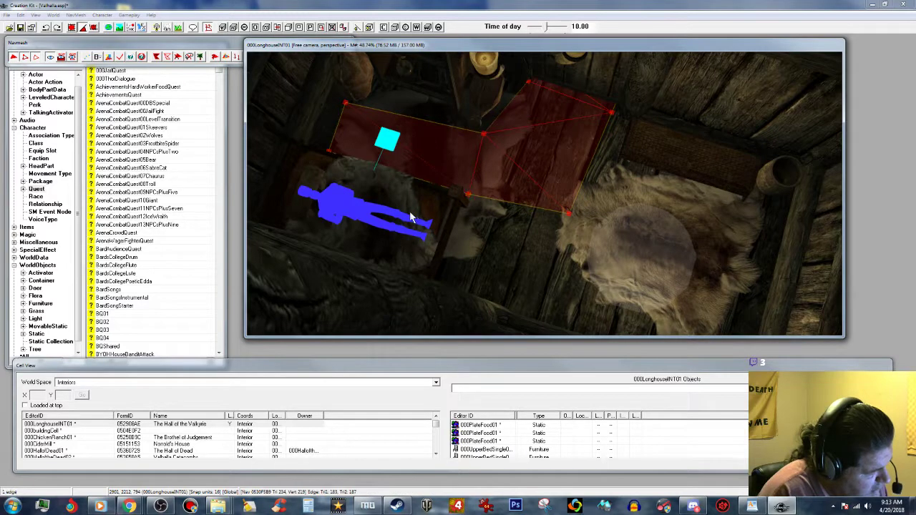
pyautogui.click(212, 45)
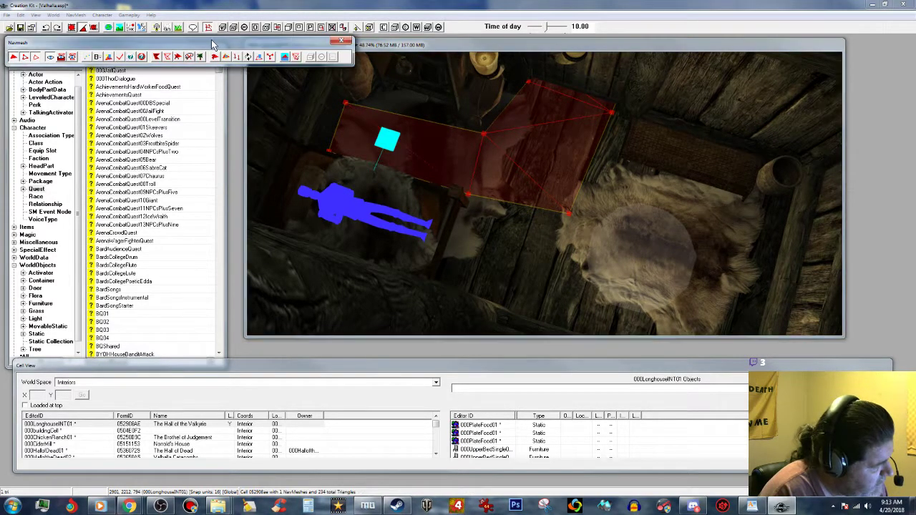
pyautogui.click(344, 41)
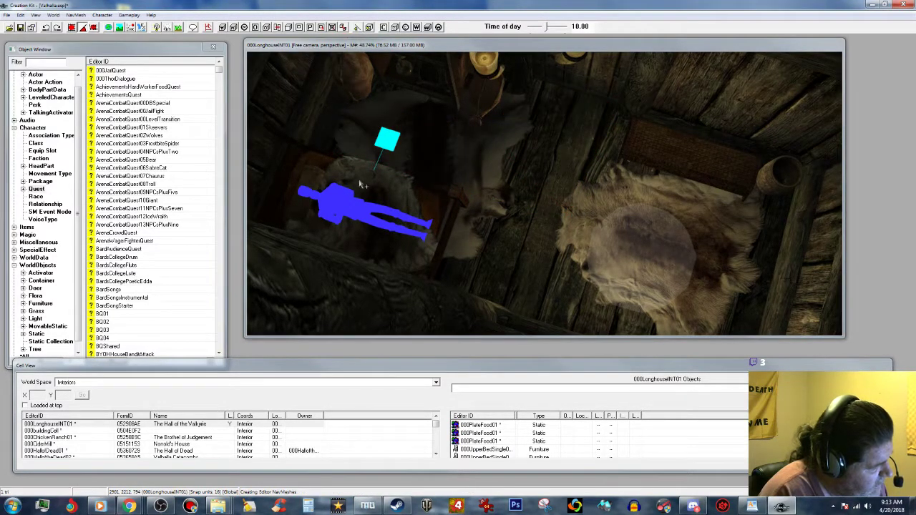
pyautogui.click(366, 225)
pyautogui.rightClick(368, 224)
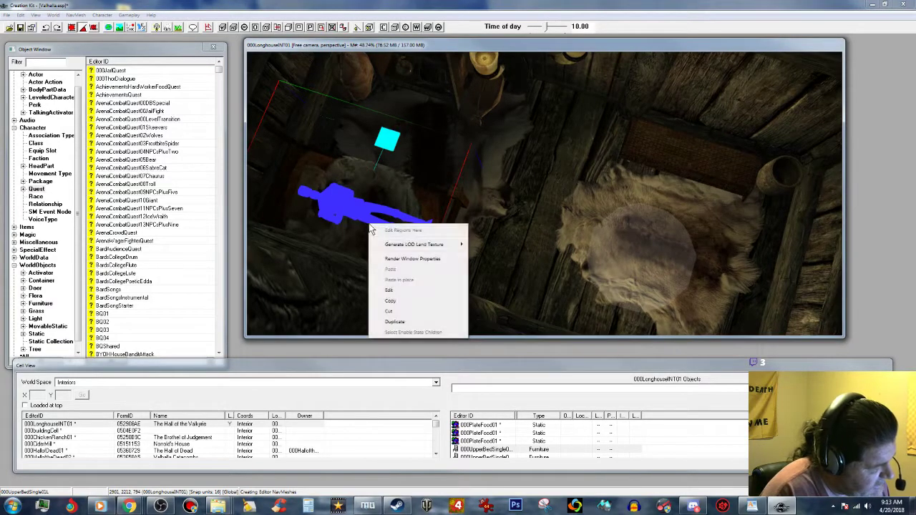
pyautogui.click(395, 322)
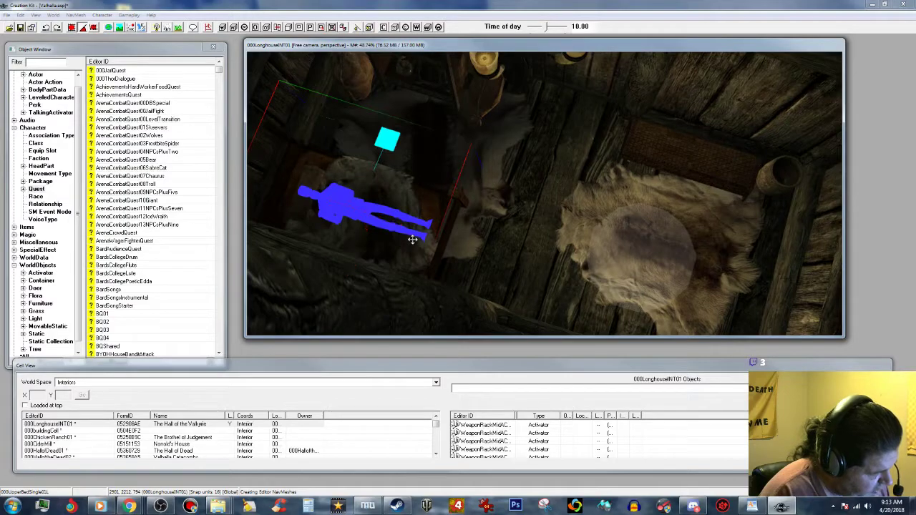
pyautogui.moveTo(413, 240); pyautogui.dragTo(665, 322)
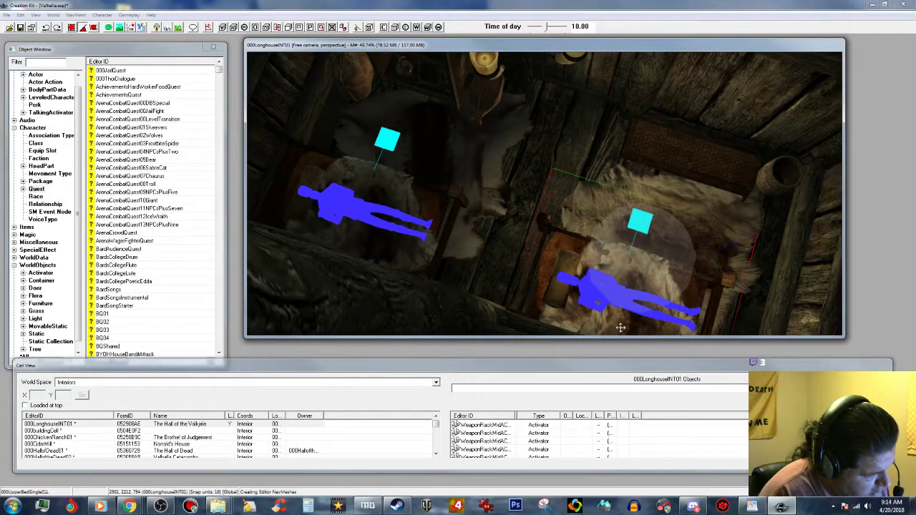
# Turn the duplicated bed around to face the opposite way and shift it along the Y axis toward the end wall.
pyautogui.moveTo(621, 332); pyautogui.dragTo(623, 329, button='right')
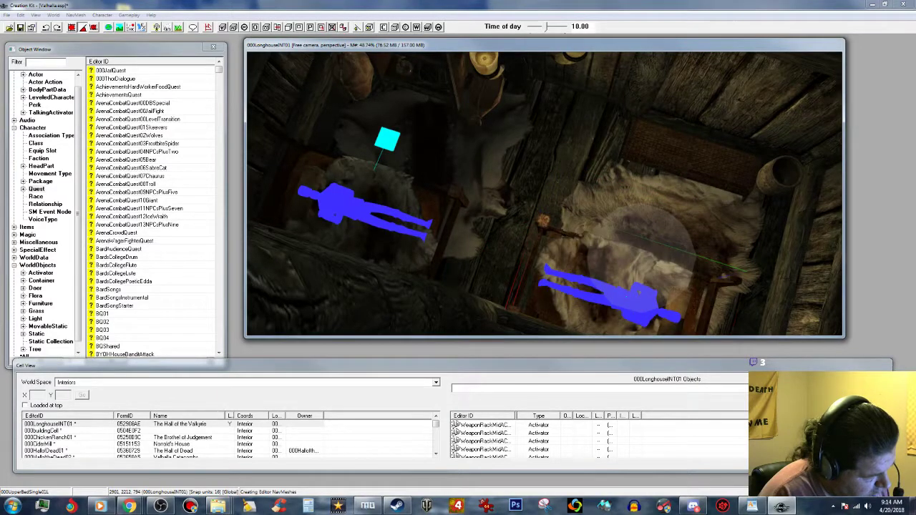
pyautogui.moveTo(692, 314); pyautogui.dragTo(660, 312, button='middle')
pyautogui.click(583, 316)
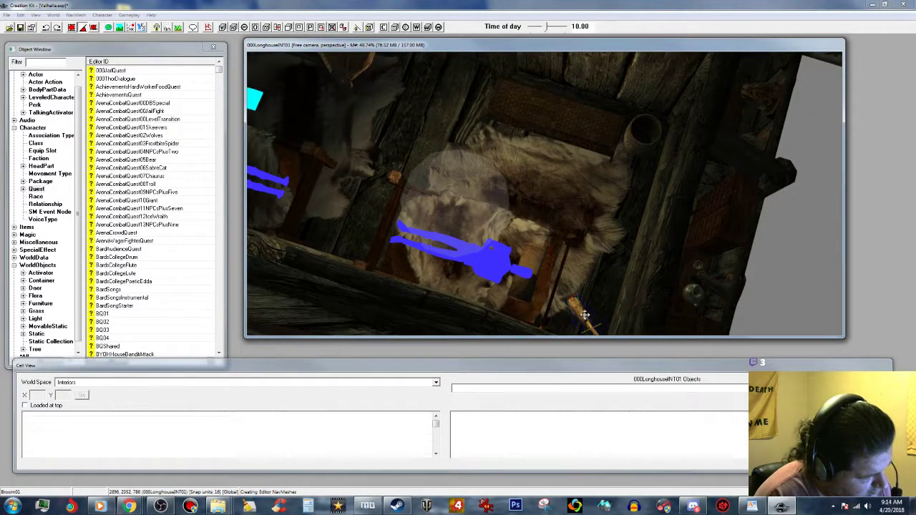
pyautogui.click(523, 283)
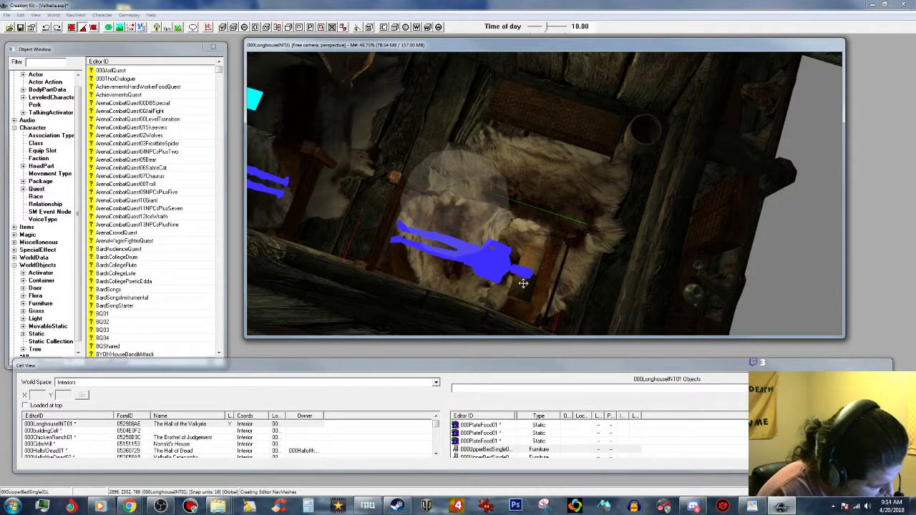
pyautogui.press('x')
pyautogui.press('y')
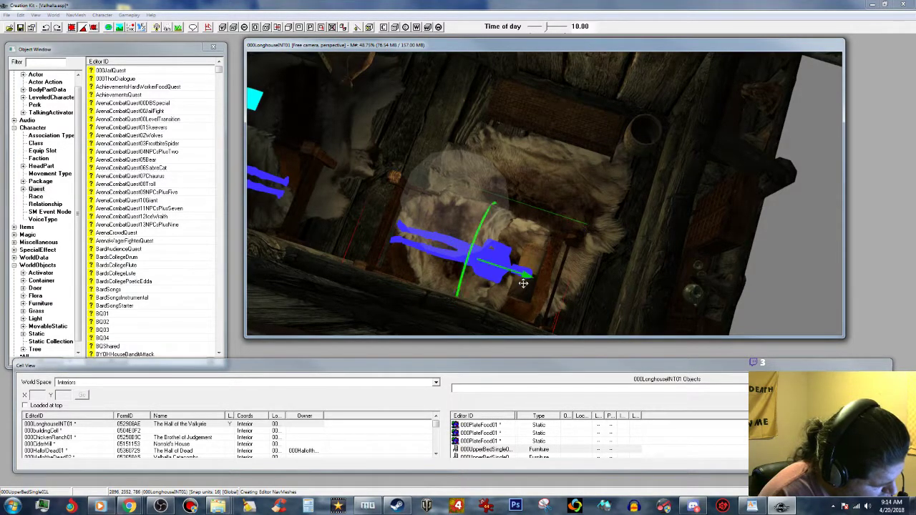
pyautogui.moveTo(523, 283); pyautogui.dragTo(574, 297)
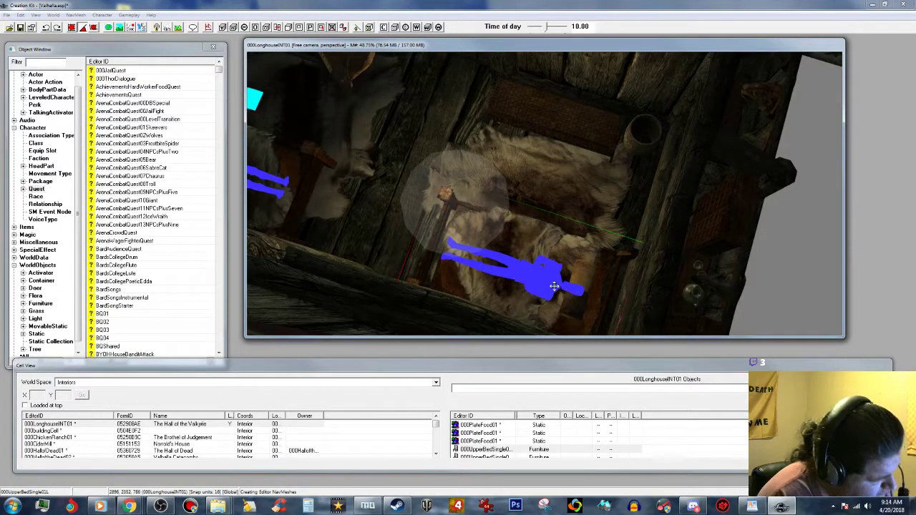
# Replace the selected 000UpperBedSingle01L with 000UpperBedSingle01R using Search & Replace on the selection only.
pyautogui.click(21, 15)
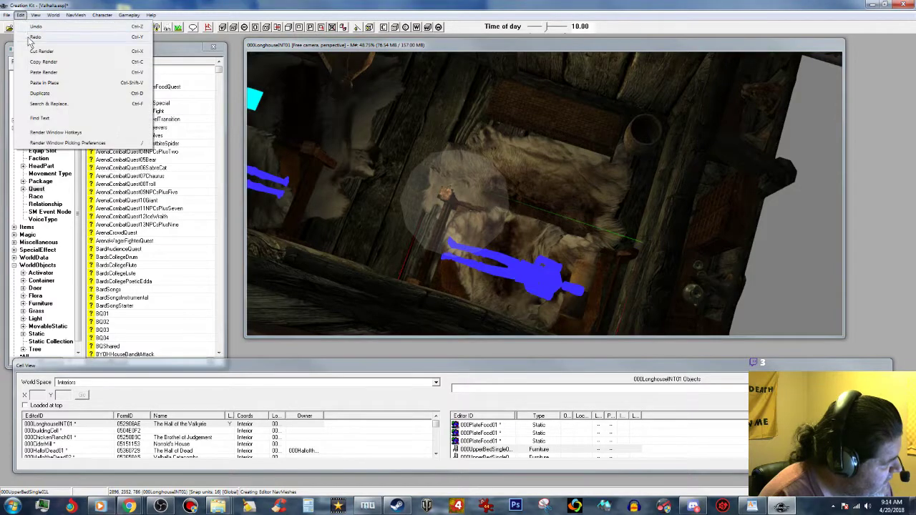
pyautogui.click(48, 103)
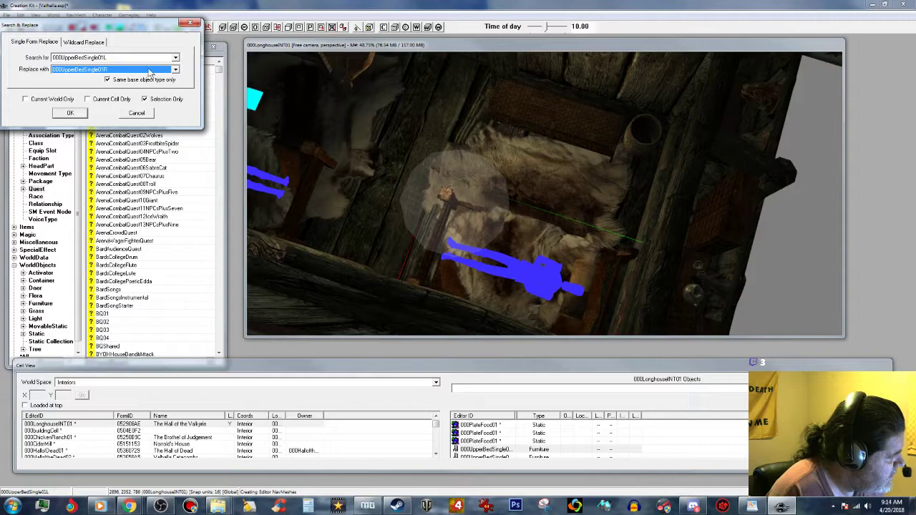
pyautogui.click(71, 113)
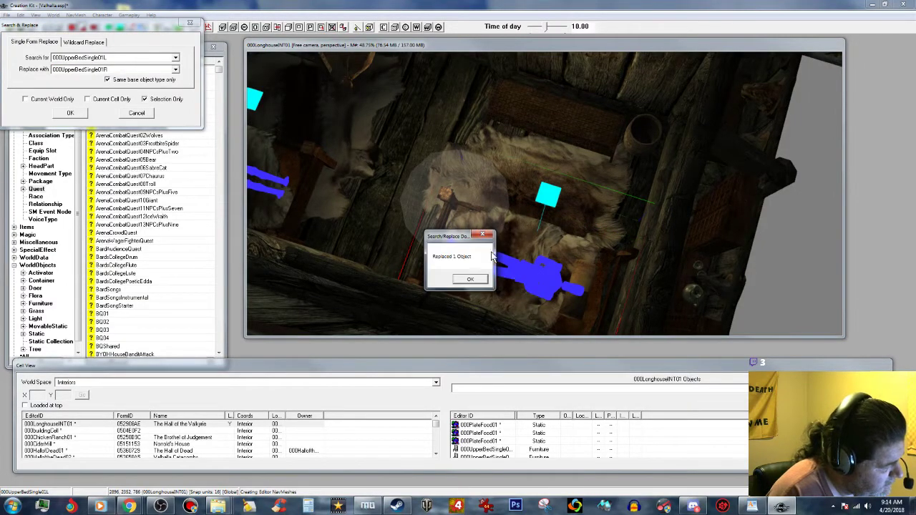
pyautogui.click(472, 278)
# Turn on navmesh editing and reposition the two navmesh vertices along the edge bordering the lighter fur rug.
pyautogui.moveTo(460, 172); pyautogui.dragTo(478, 179, button='middle')
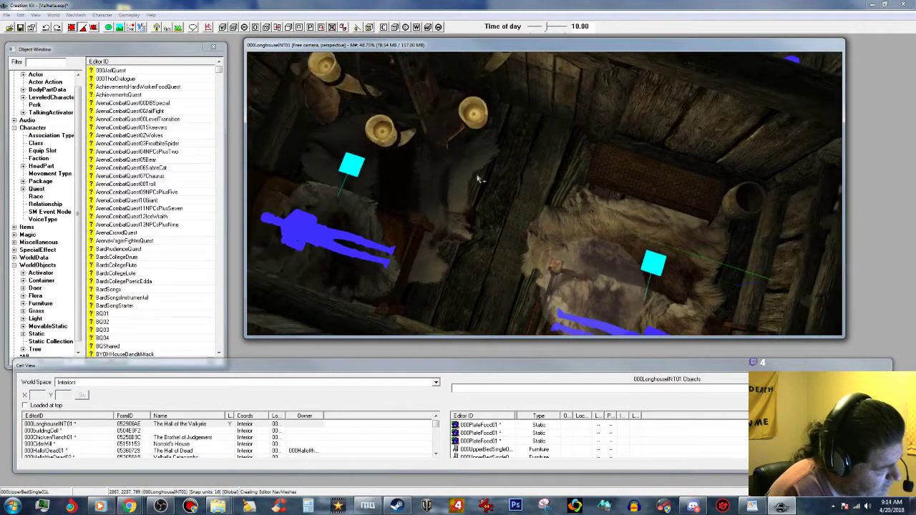
pyautogui.click(208, 27)
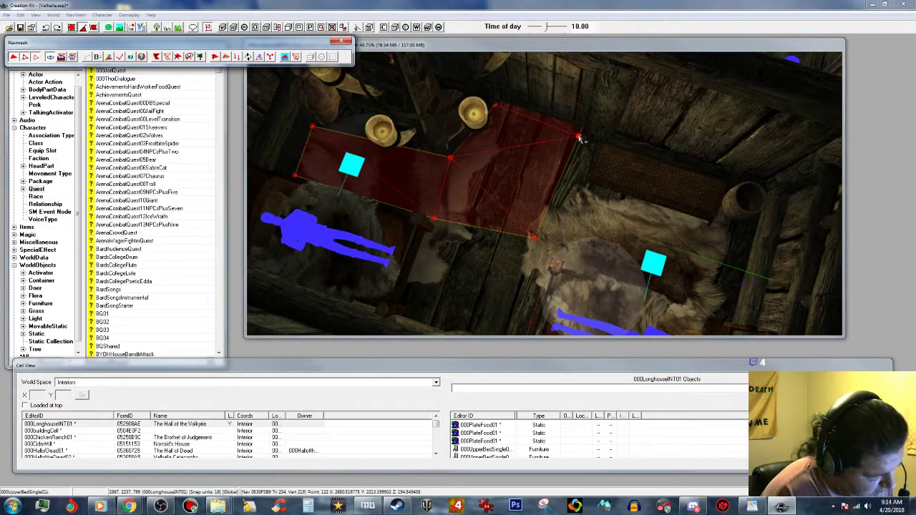
pyautogui.click(533, 237)
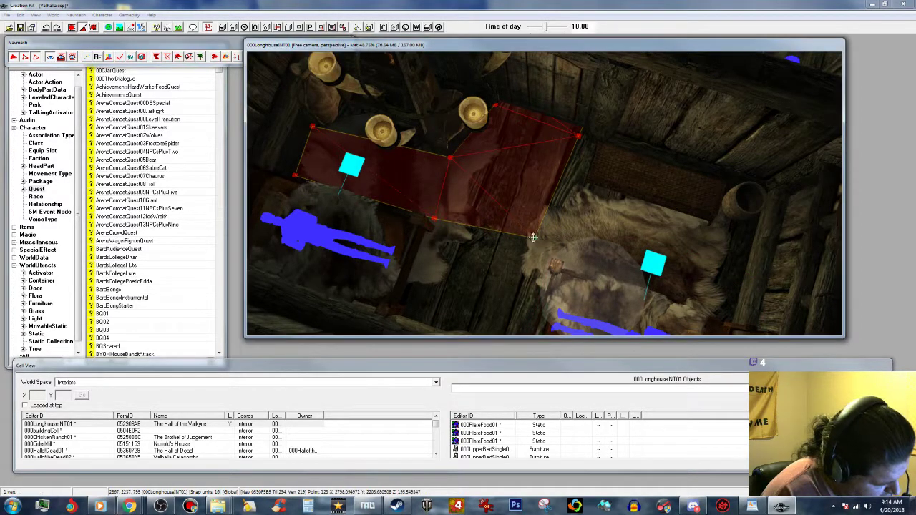
pyautogui.click(533, 244)
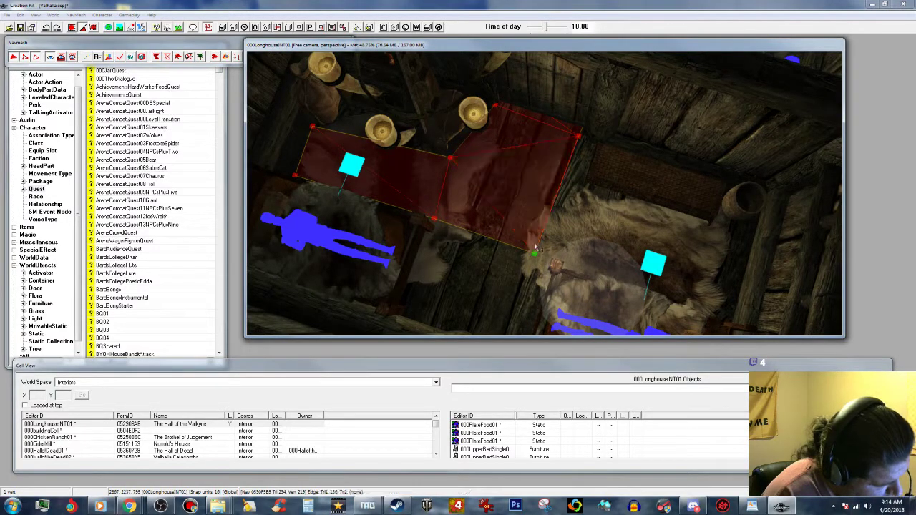
pyautogui.click(579, 137)
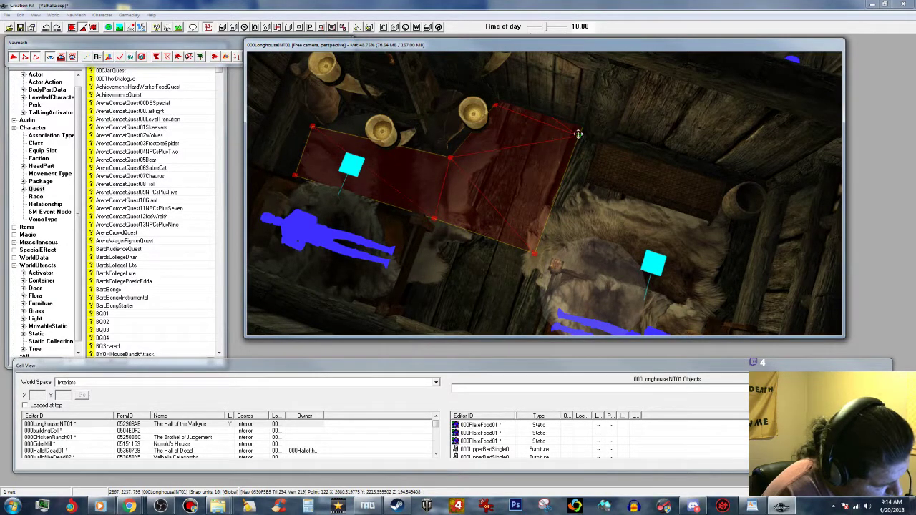
pyautogui.moveTo(577, 135); pyautogui.dragTo(573, 153)
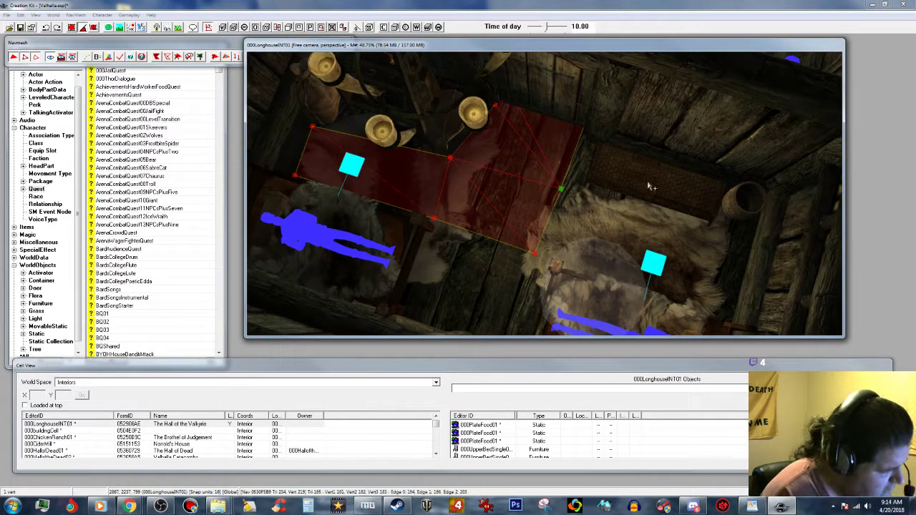
# Extend the navmesh from that edge with two new triangles covering the fur rug beside the new bed.
pyautogui.keyDown('shift'); pyautogui.moveTo(659, 185); pyautogui.dragTo(722, 154, button='middle'); pyautogui.keyUp('shift')
pyautogui.scroll(4, 731, 150)
pyautogui.click(721, 154)
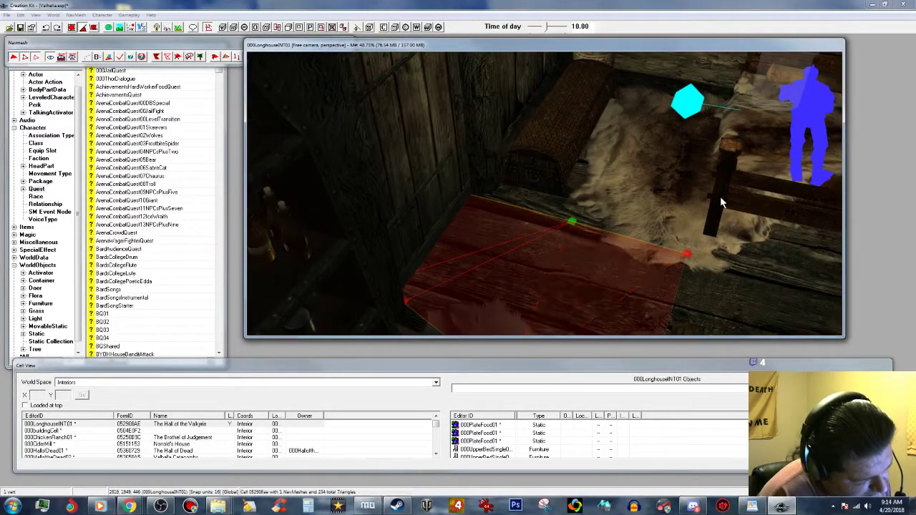
pyautogui.keyDown('ctrl'); pyautogui.click(687, 255); pyautogui.keyUp('ctrl')
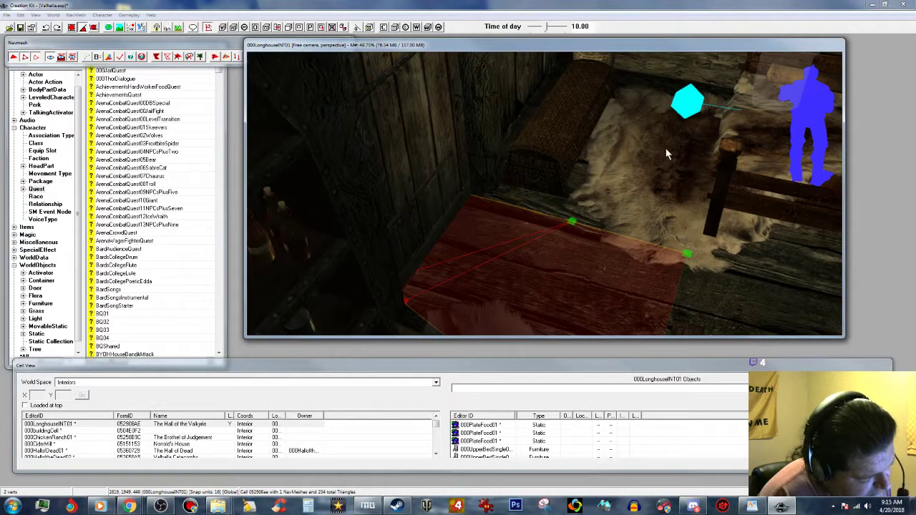
pyautogui.rightClick(636, 89)
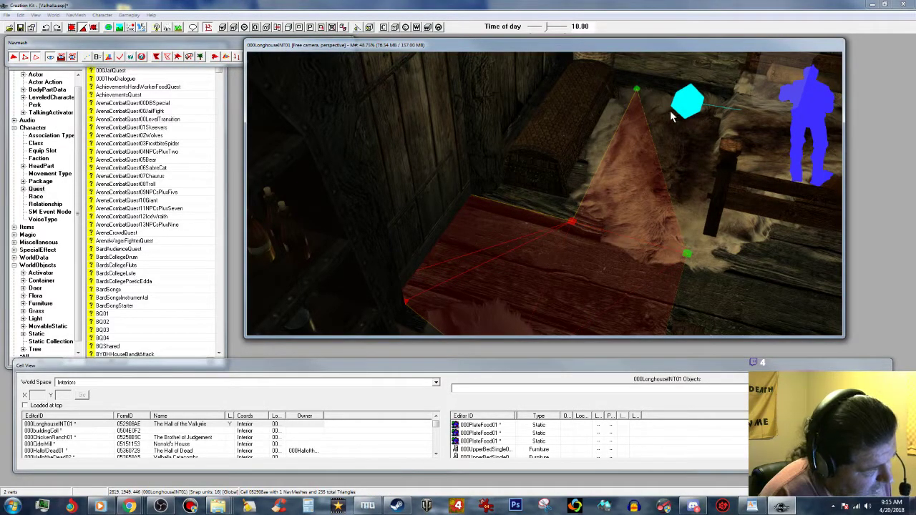
pyautogui.press('shift')
pyautogui.rightClick(726, 102)
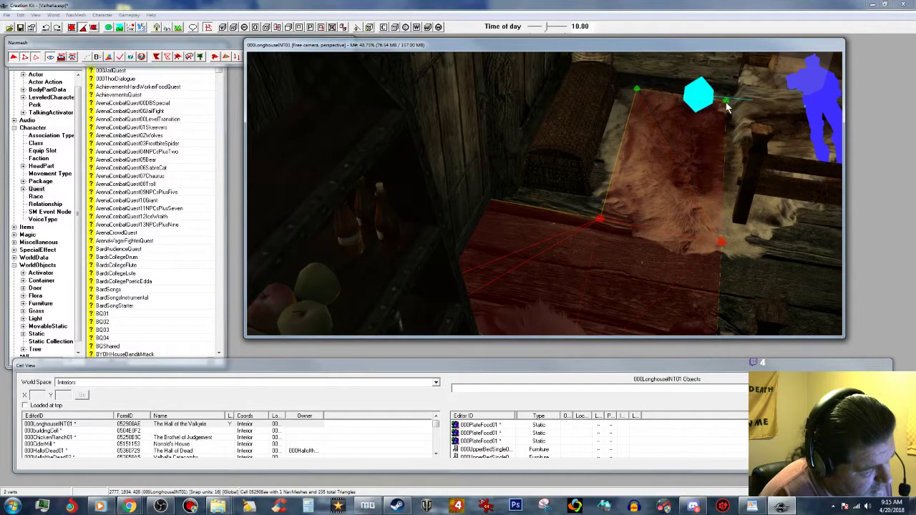
pyautogui.press('shift')
# Finalize the cell's navmesh and leave navmesh editing.
pyautogui.scroll(-5, 706, 119)
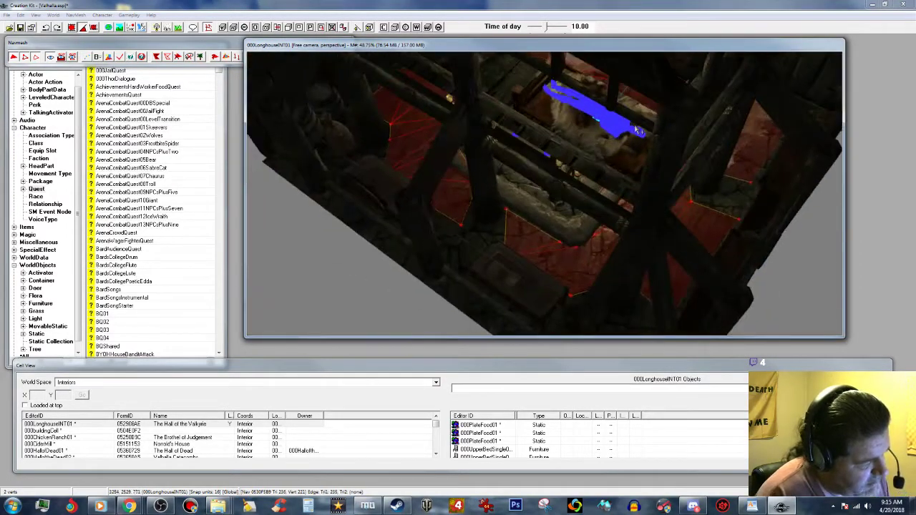
pyautogui.press('shift')
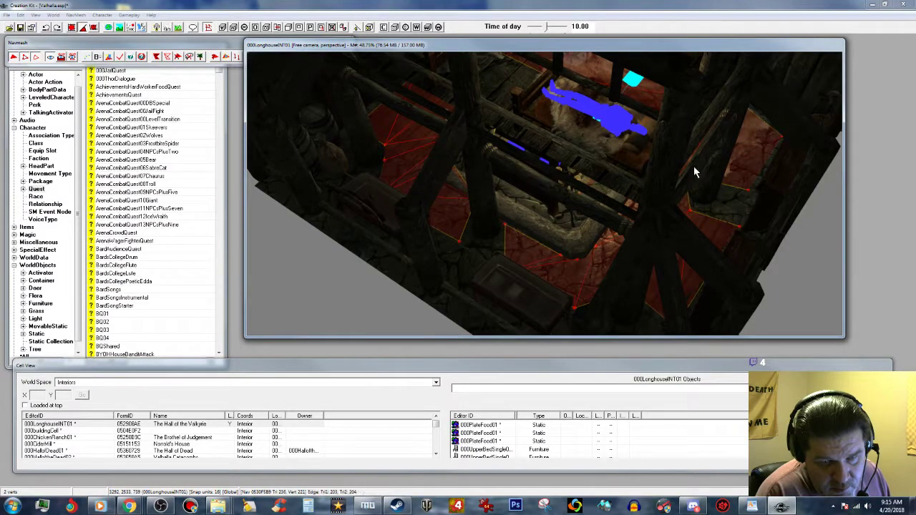
pyautogui.moveTo(627, 142); pyautogui.dragTo(651, 171, button='middle')
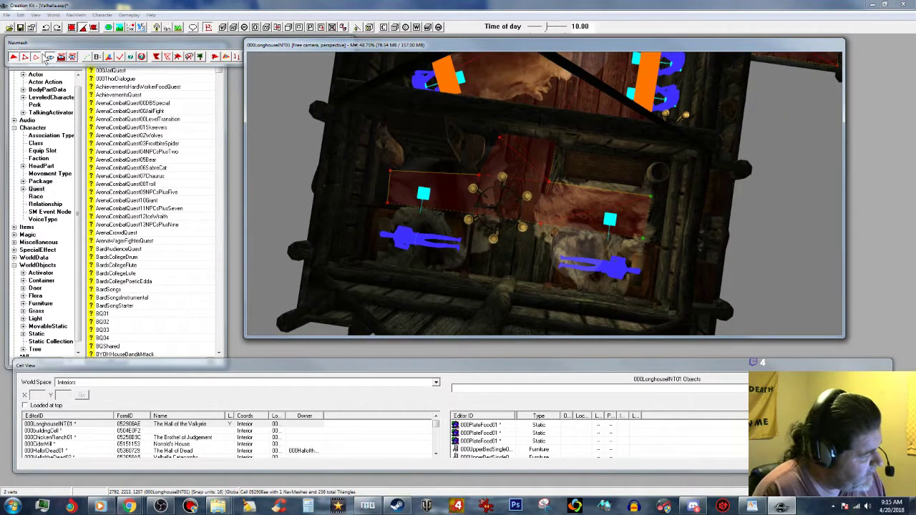
pyautogui.click(121, 59)
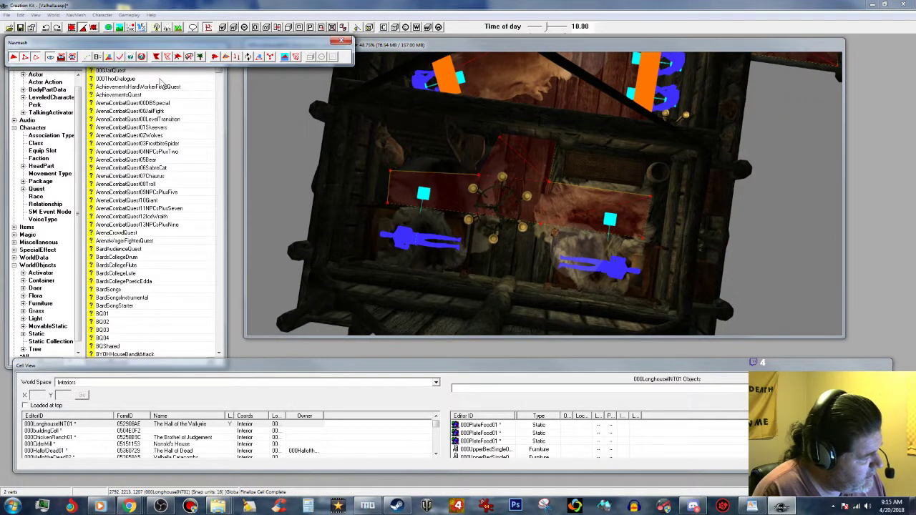
pyautogui.click(341, 42)
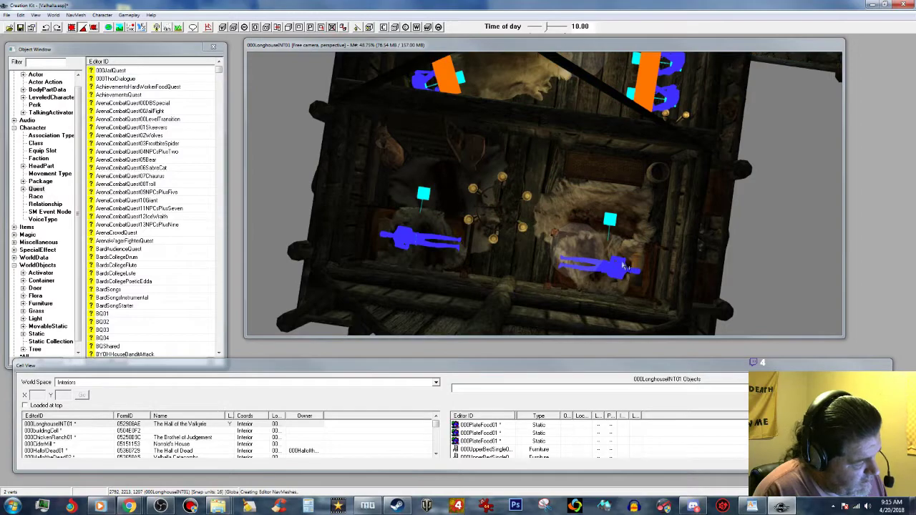
# Set the new 000UpperBedSingle01R bed's Location Reference Type to HouseBedRefType.
pyautogui.keyDown('shift'); pyautogui.moveTo(670, 278); pyautogui.dragTo(740, 229, button='middle'); pyautogui.keyUp('shift')
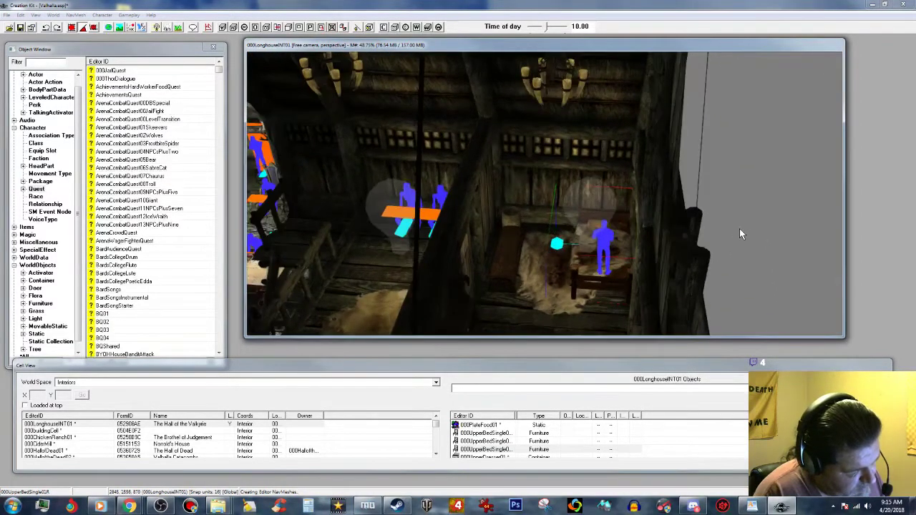
pyautogui.doubleClick(613, 267)
pyautogui.click(543, 197)
pyautogui.click(544, 197)
pyautogui.click(543, 197)
pyautogui.click(543, 197)
pyautogui.click(543, 197)
pyautogui.click(543, 197)
pyautogui.click(544, 197)
pyautogui.click(543, 197)
pyautogui.click(543, 196)
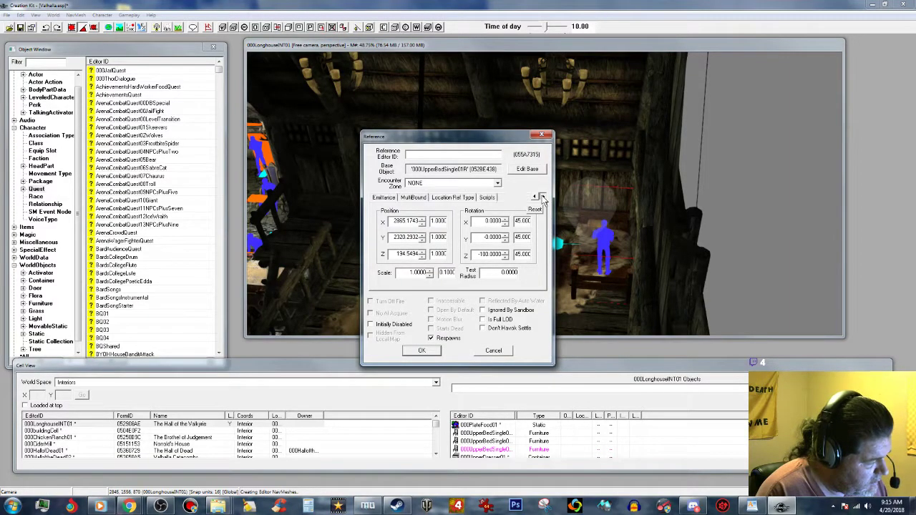
pyautogui.click(466, 198)
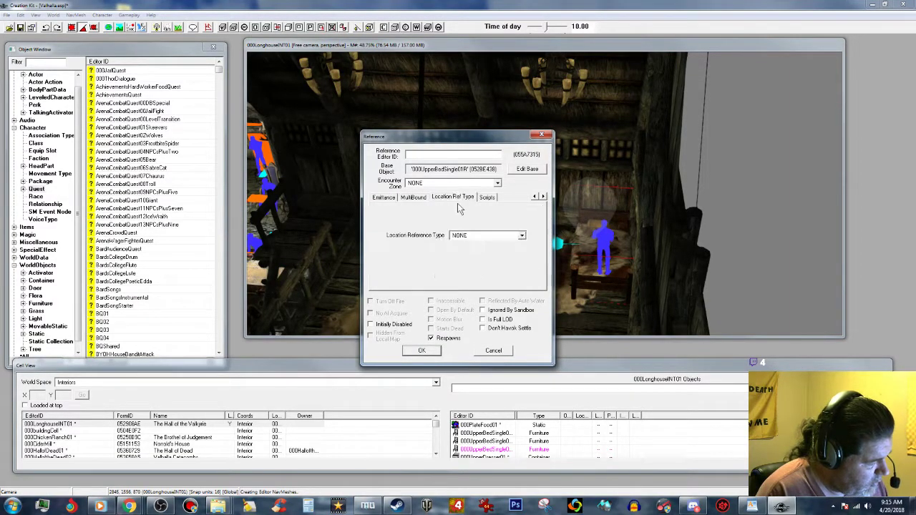
pyautogui.click(517, 235)
pyautogui.press('h')
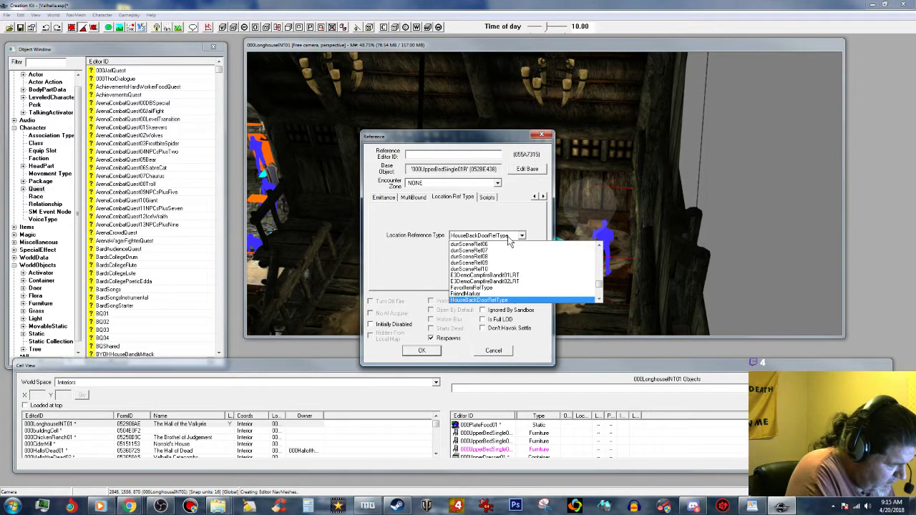
pyautogui.scroll(-4, 506, 275)
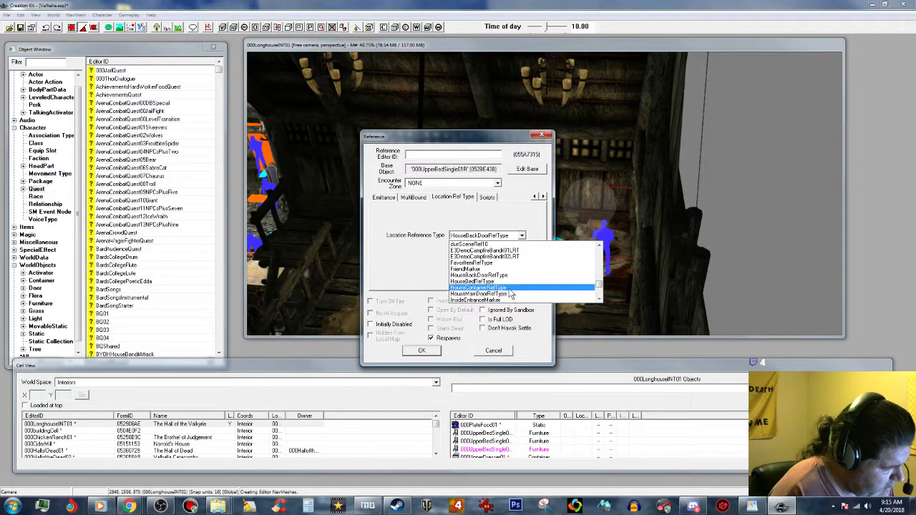
pyautogui.click(510, 283)
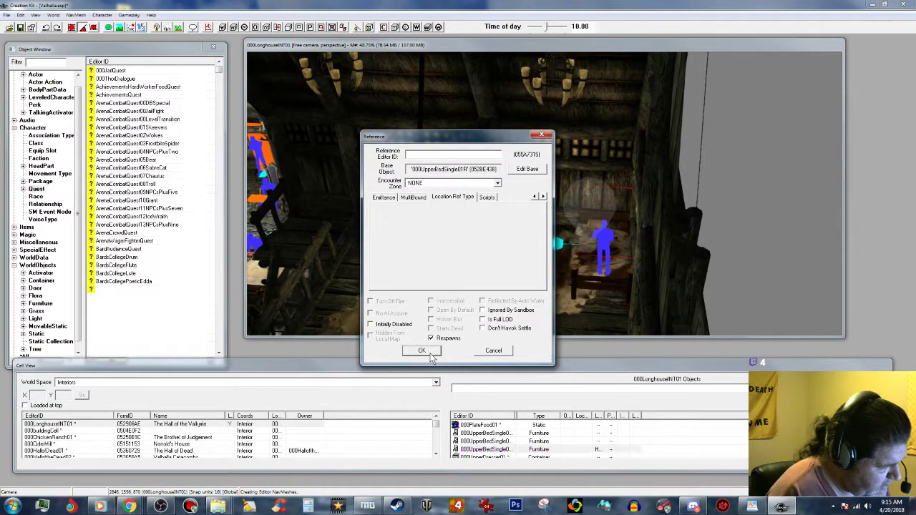
# Set the Location Reference Type of the 000UpperBedSingle01L bed opposite the new bed to HouseBedRefType.
pyautogui.click(421, 351)
pyautogui.keyDown('shift'); pyautogui.moveTo(664, 285); pyautogui.dragTo(593, 325, button='middle'); pyautogui.keyUp('shift')
pyautogui.moveTo(553, 277); pyautogui.dragTo(570, 281, button='middle')
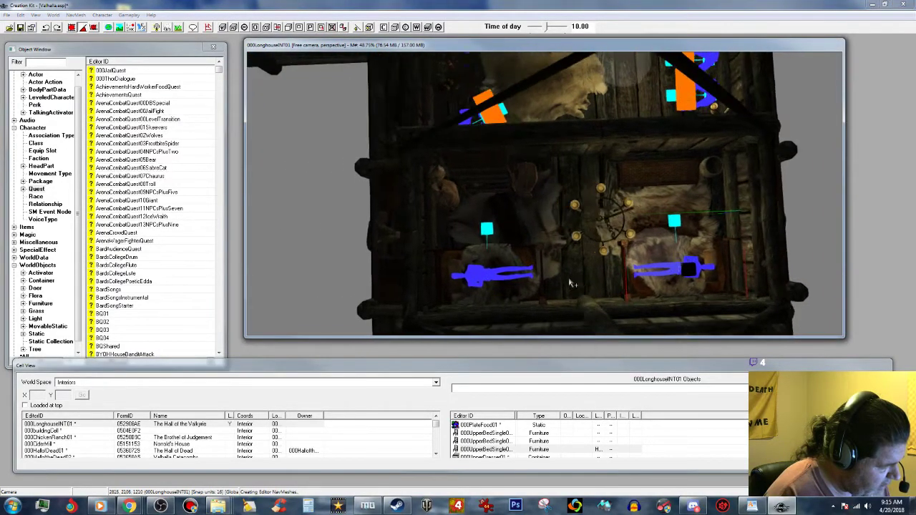
pyautogui.click(506, 277)
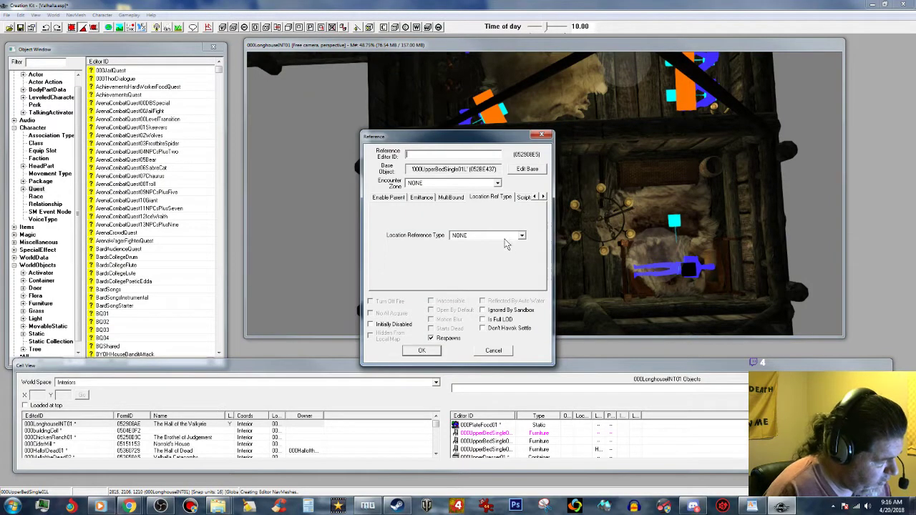
pyautogui.click(506, 237)
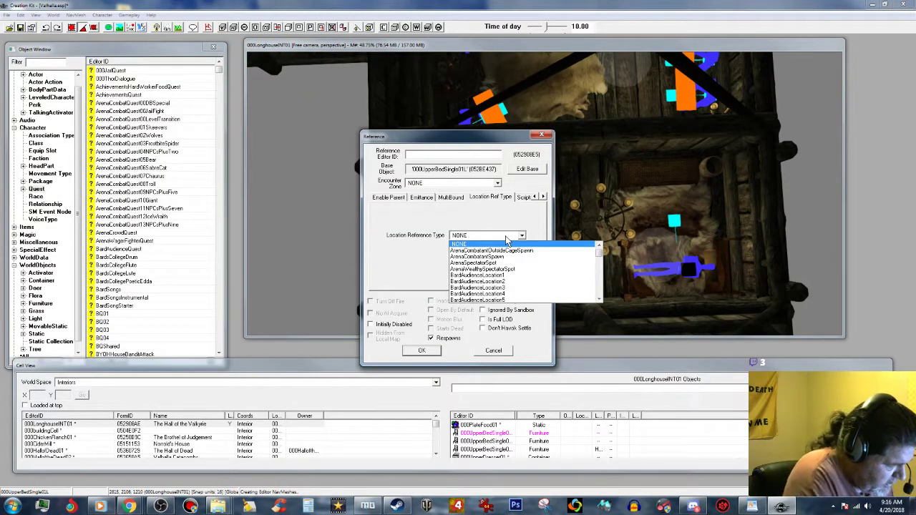
pyautogui.press('h')
pyautogui.scroll(-2, 497, 285)
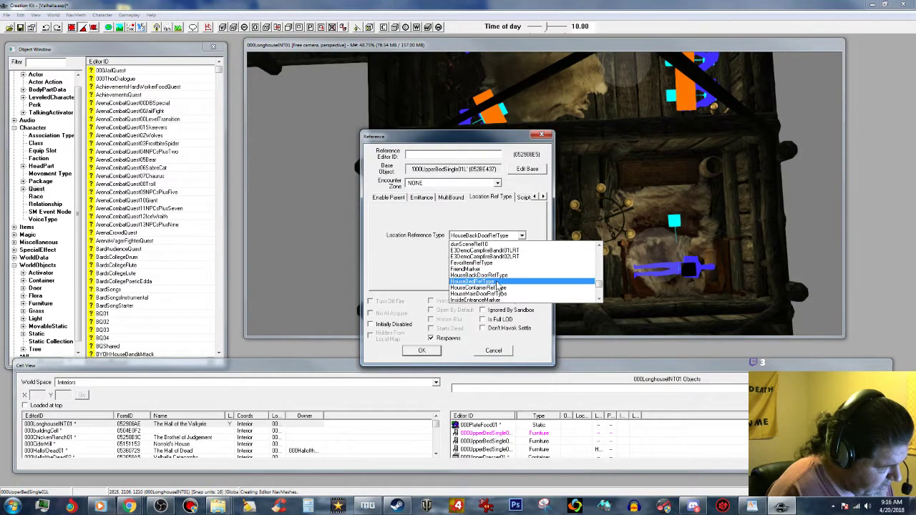
pyautogui.click(497, 284)
pyautogui.click(421, 350)
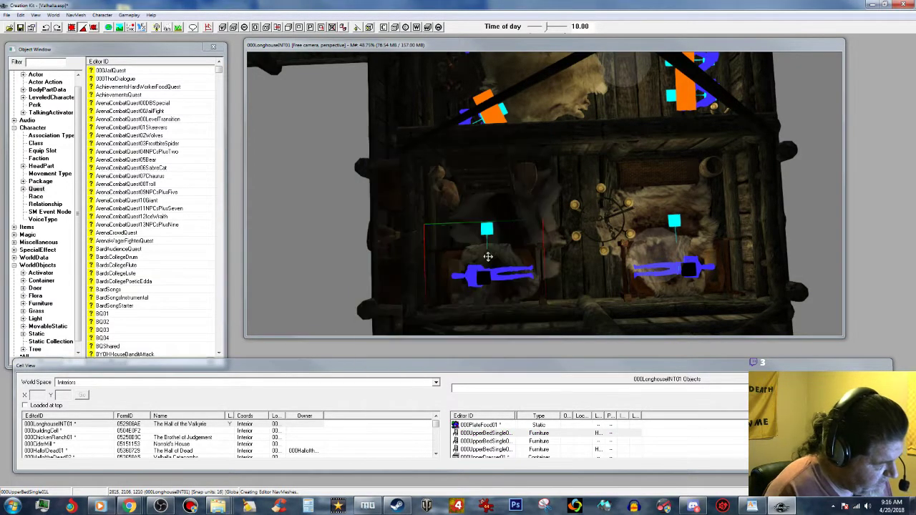
# Set the Location Reference Type of the 000UpperBedSingle01R bed at the far end of the hall to HouseBedRefType.
pyautogui.moveTo(558, 159); pyautogui.dragTo(568, 302, button='middle')
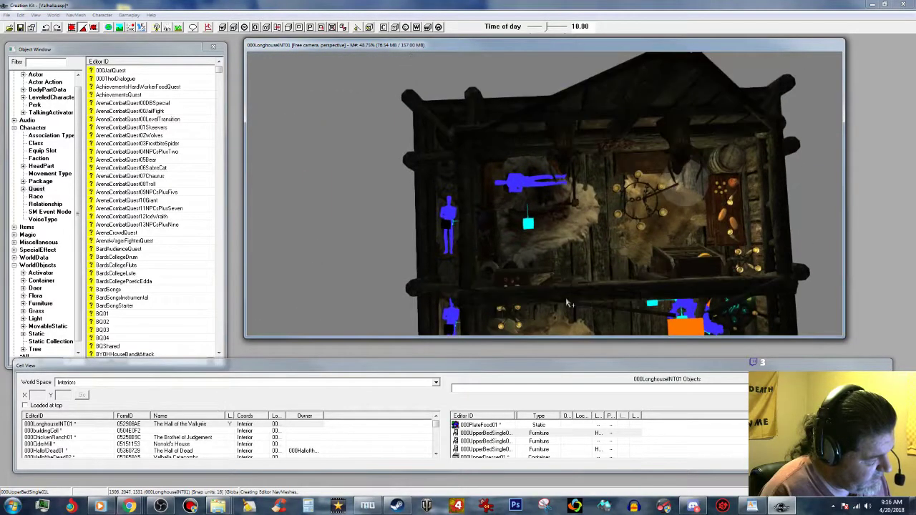
pyautogui.click(542, 181)
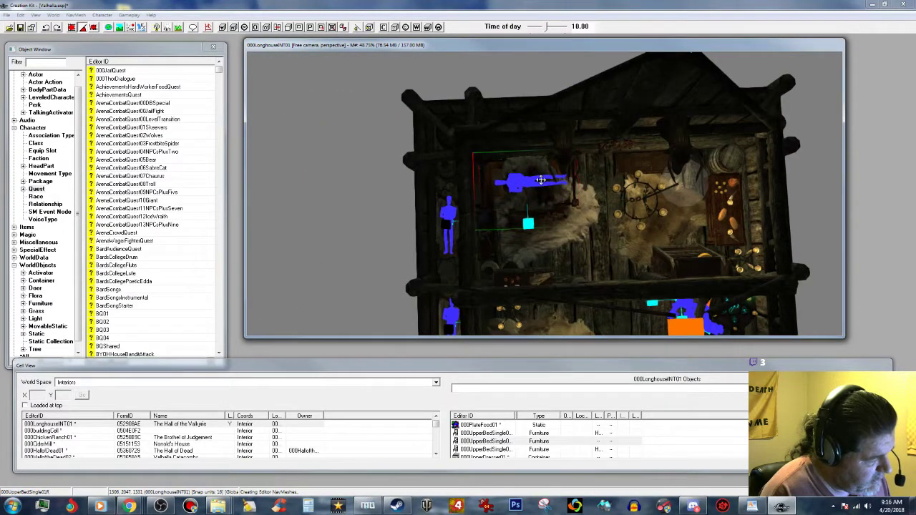
pyautogui.doubleClick(541, 180)
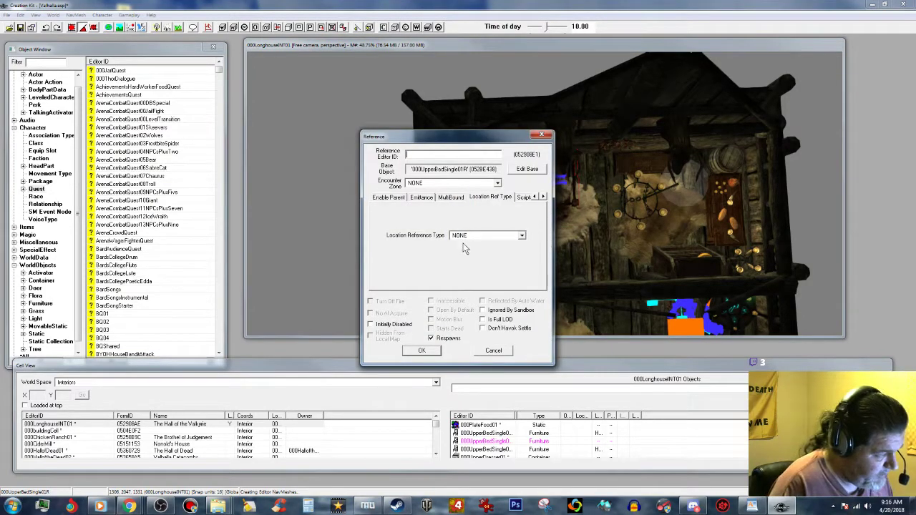
pyautogui.click(506, 238)
pyautogui.press('h')
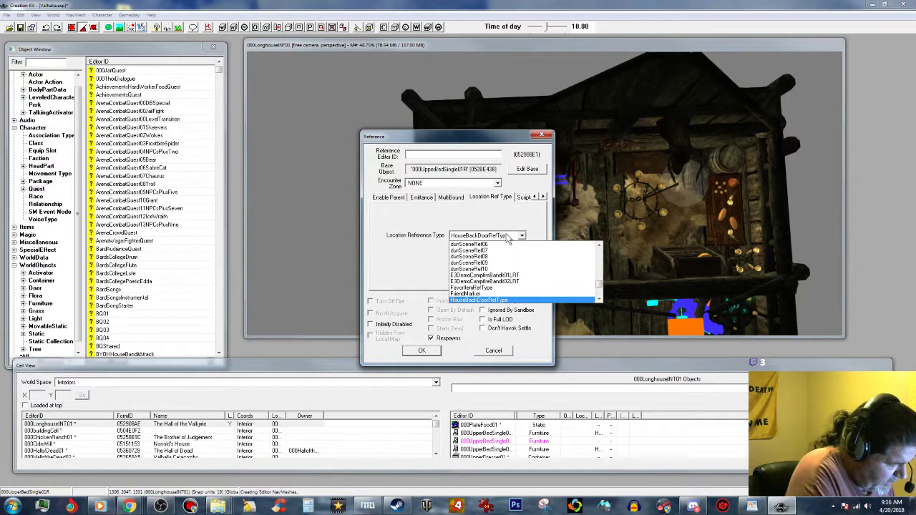
pyautogui.scroll(-2, 497, 279)
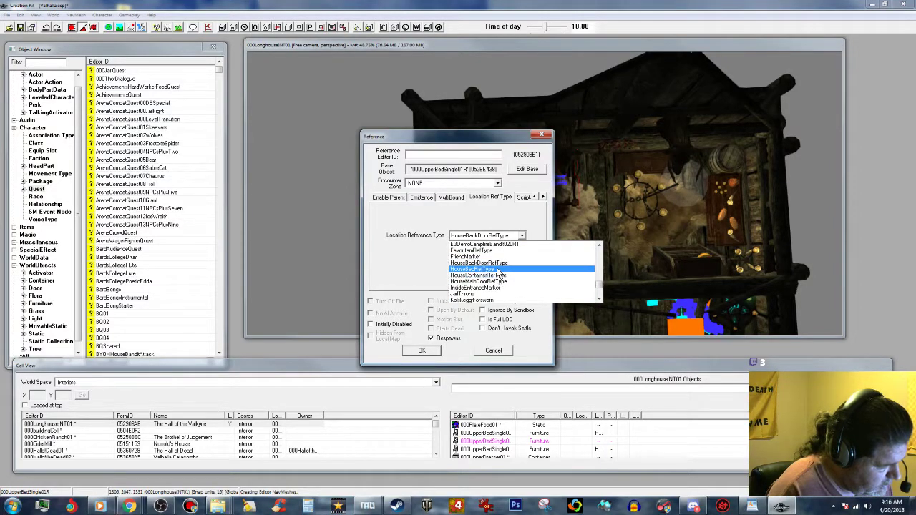
pyautogui.click(497, 269)
pyautogui.click(435, 351)
# Set the 000NobleBedDouble02 double bed's Location Reference Type to HouseBedRefType.
pyautogui.keyDown('shift'); pyautogui.moveTo(619, 281); pyautogui.dragTo(571, 241, button='middle'); pyautogui.keyUp('shift')
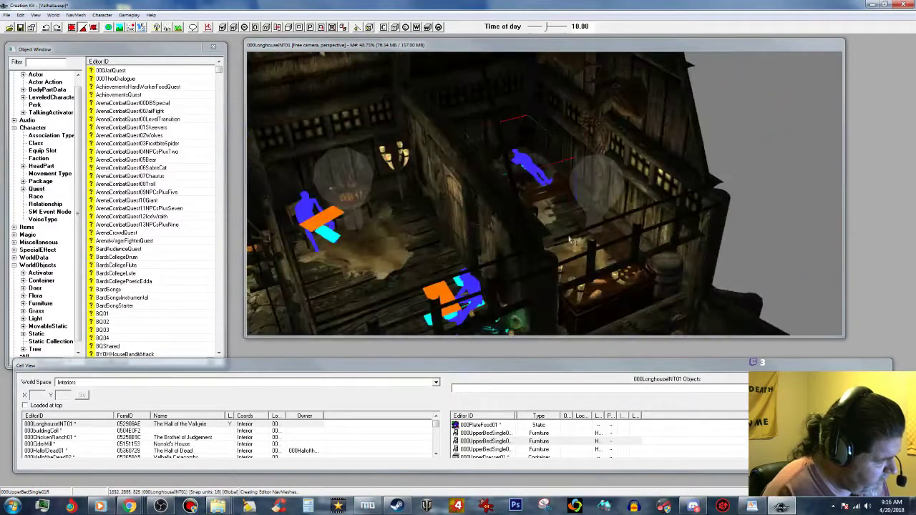
pyautogui.moveTo(559, 175); pyautogui.dragTo(751, 140, button='middle')
pyautogui.moveTo(458, 236); pyautogui.dragTo(536, 167, button='middle')
pyautogui.scroll(6, 535, 165)
pyautogui.click(552, 215)
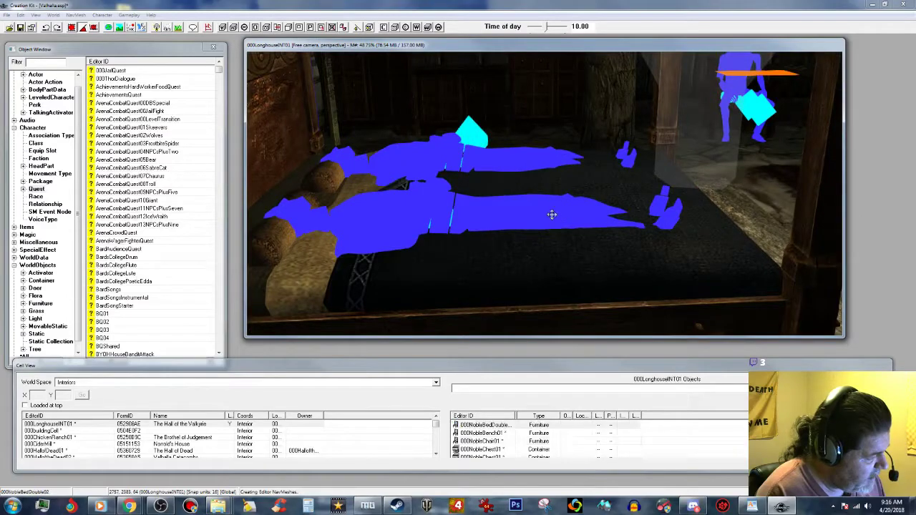
pyautogui.doubleClick(581, 232)
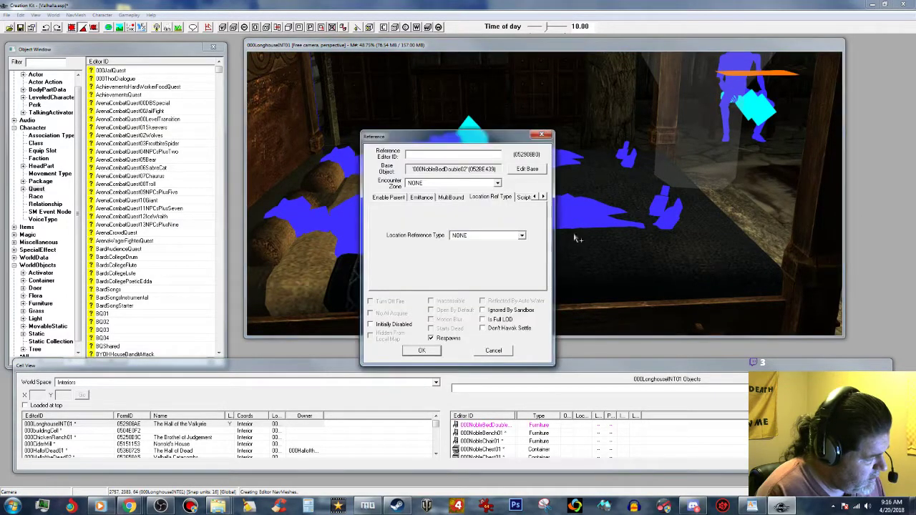
pyautogui.click(476, 235)
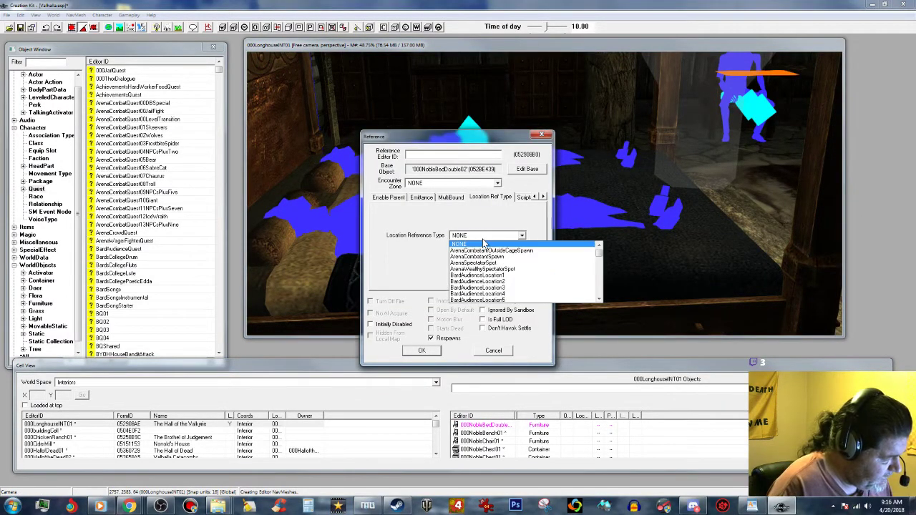
pyautogui.click(483, 244)
pyautogui.press('h')
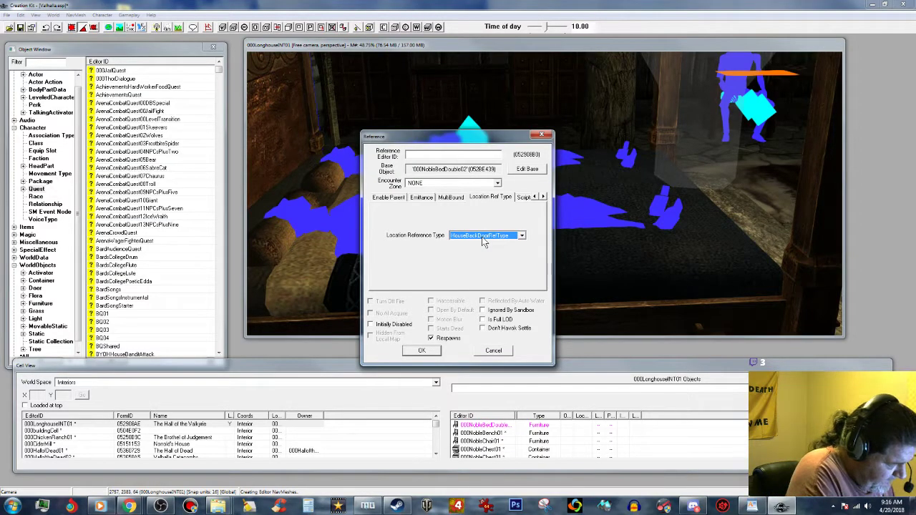
pyautogui.click(522, 235)
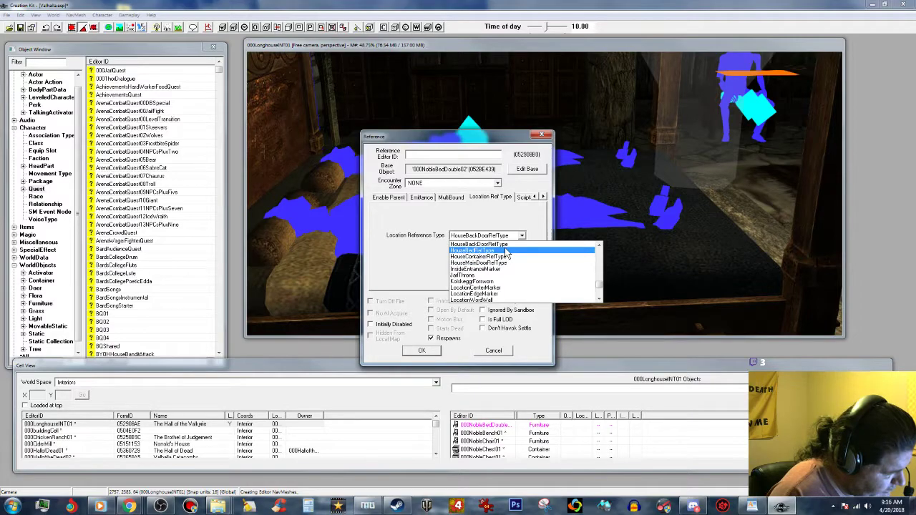
pyautogui.click(476, 250)
pyautogui.click(422, 351)
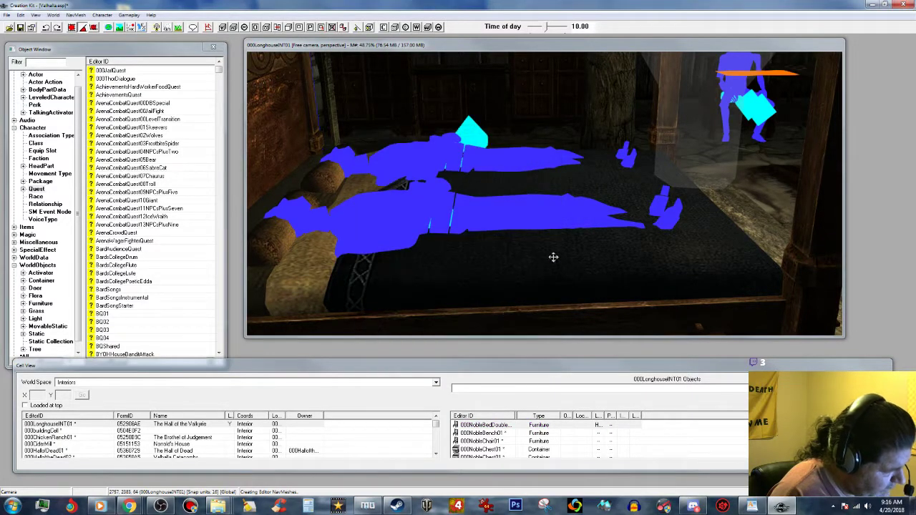
# Inspect the hall's upper sleeping areas, seating and the main floor around the fire pit.
pyautogui.click(635, 47)
pyautogui.scroll(-6, 644, 152)
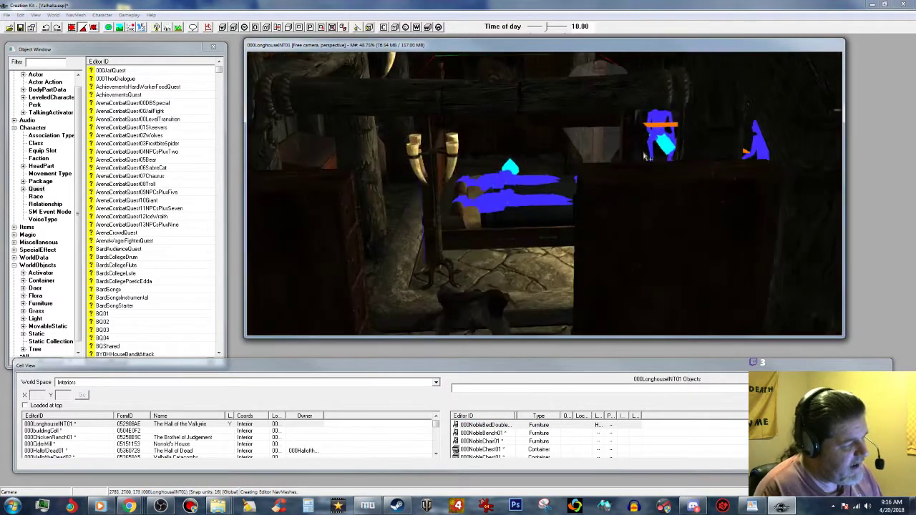
pyautogui.keyDown('shift'); pyautogui.moveTo(665, 215); pyautogui.dragTo(659, 234, button='middle'); pyautogui.keyUp('shift')
pyautogui.scroll(3, 685, 236)
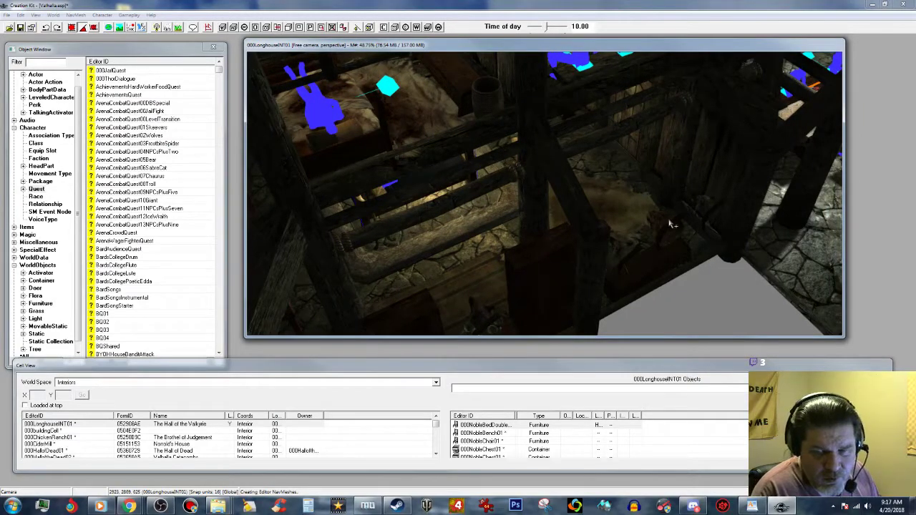
pyautogui.moveTo(660, 188)
pyautogui.keyDown('shift'); pyautogui.mouseDown(button='middle')
pyautogui.moveTo(644, 195)
pyautogui.moveTo(661, 188)
pyautogui.mouseUp(button='middle'); pyautogui.keyUp('shift')
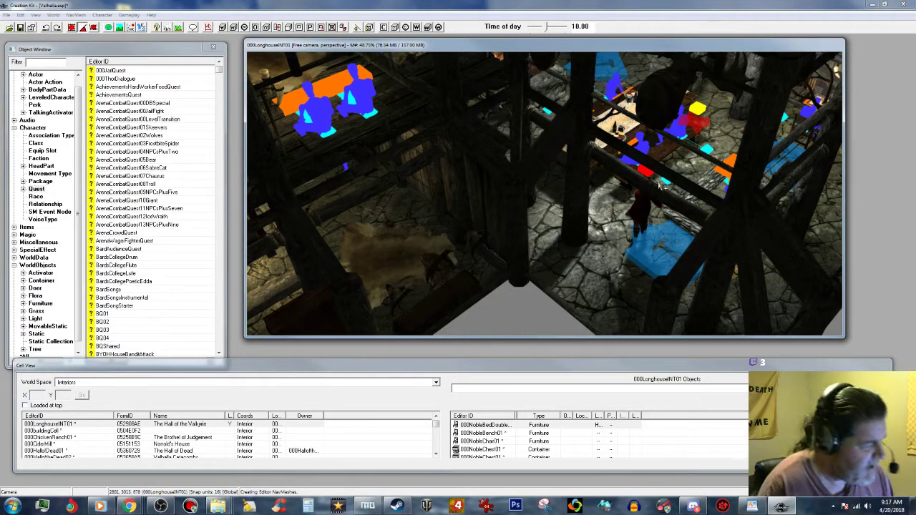
pyautogui.moveTo(511, 107); pyautogui.dragTo(554, 132, button='middle')
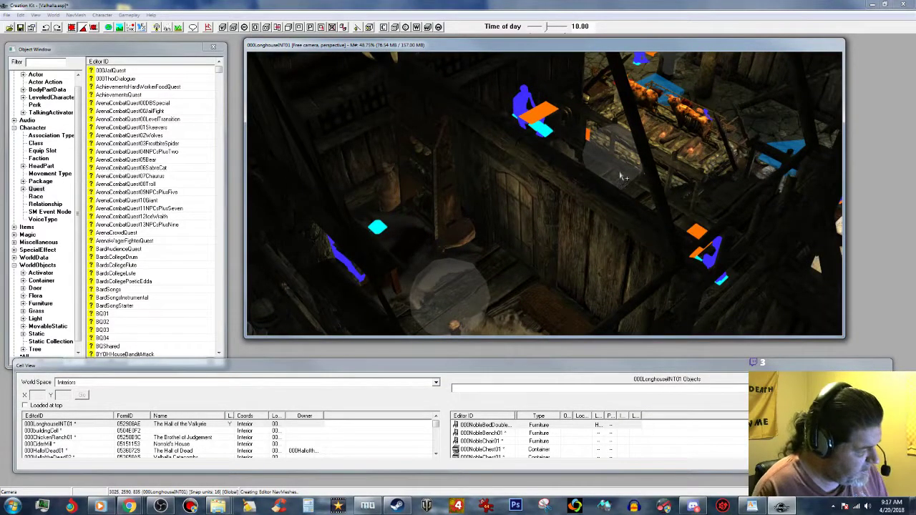
pyautogui.keyDown('shift'); pyautogui.moveTo(634, 203); pyautogui.dragTo(590, 203, button='middle'); pyautogui.keyUp('shift')
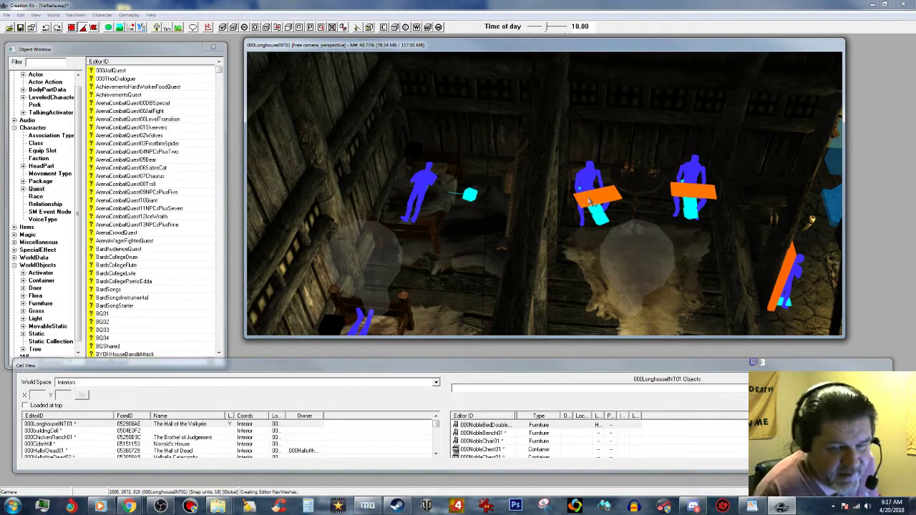
pyautogui.moveTo(707, 235); pyautogui.dragTo(684, 221, button='middle')
pyautogui.scroll(-3, 685, 222)
pyautogui.moveTo(757, 236); pyautogui.dragTo(700, 231, button='middle')
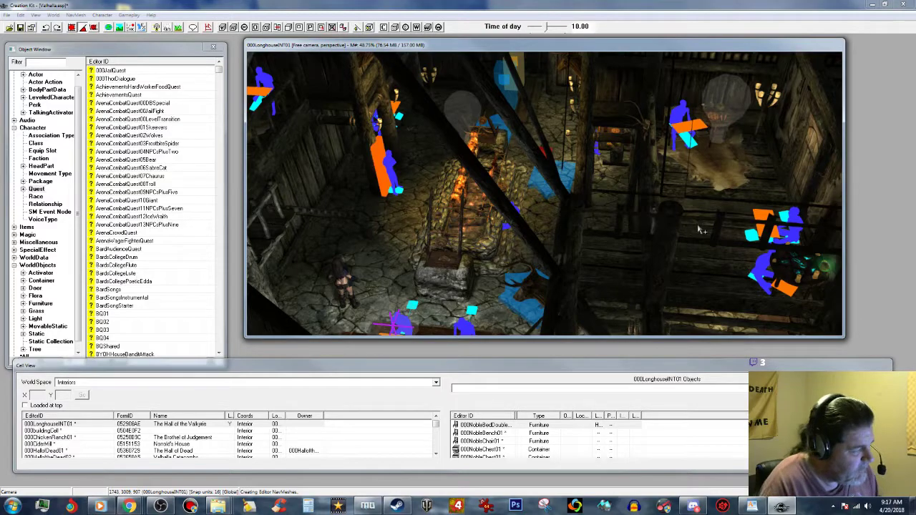
# Create a new actor with the ID 000JarlSon.
pyautogui.moveTo(77, 111); pyautogui.dragTo(81, 93)
pyautogui.click(41, 83)
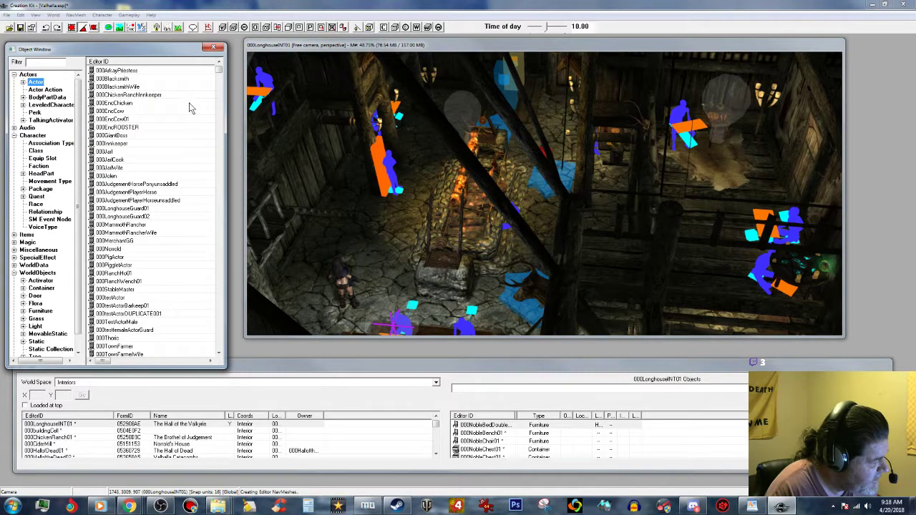
pyautogui.rightClick(190, 104)
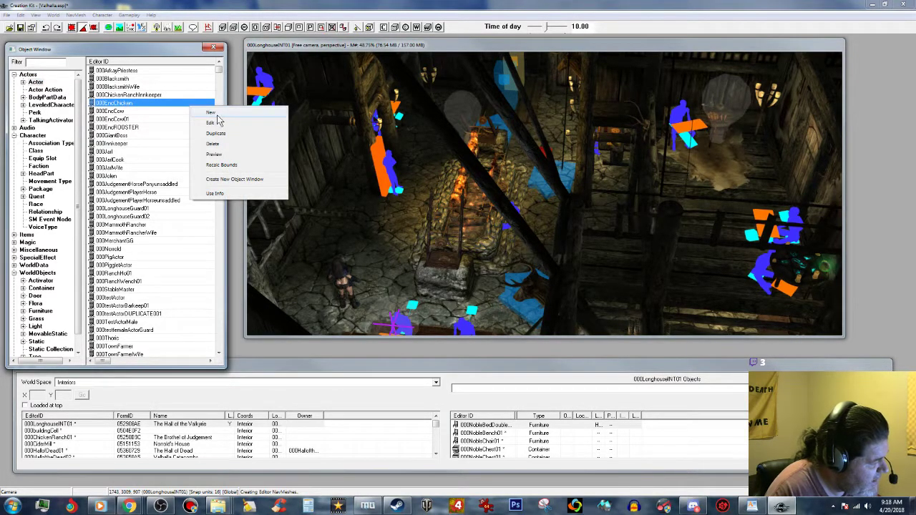
pyautogui.click(218, 116)
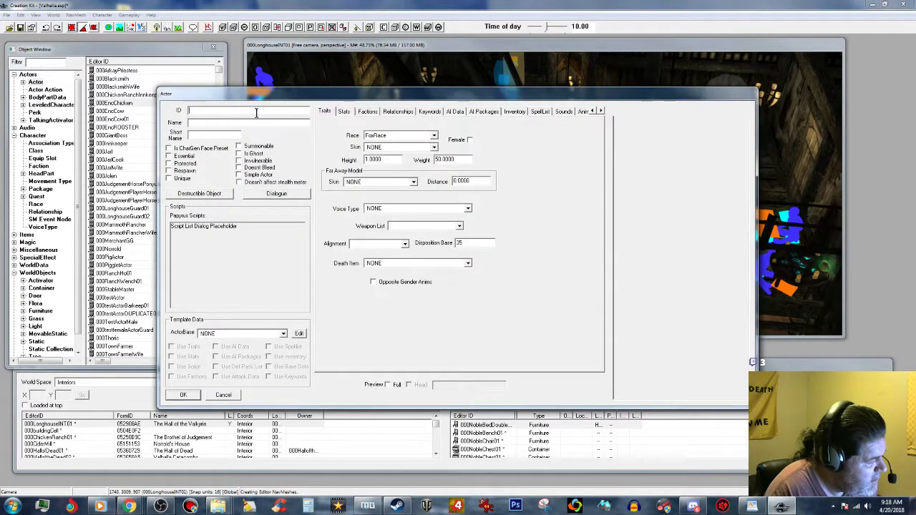
pyautogui.write('000Ja')
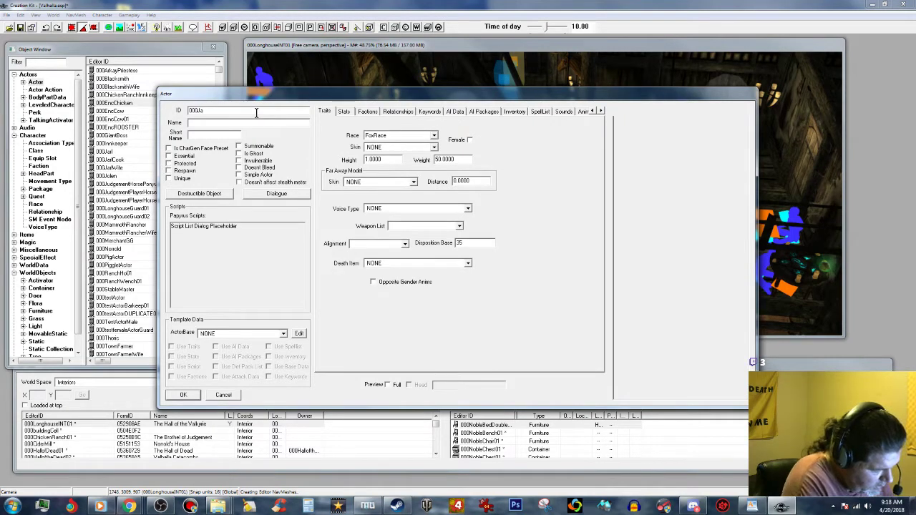
pyautogui.write('rl')
pyautogui.write('Sc')
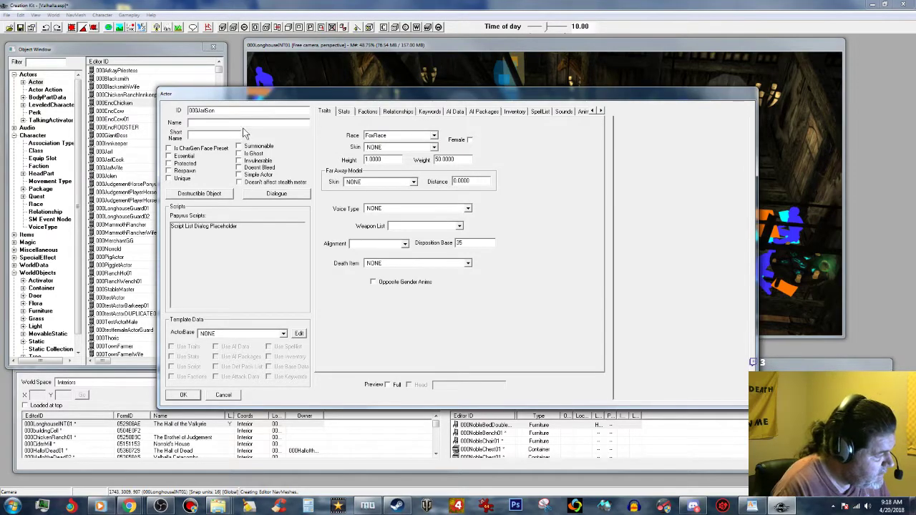
# Name the new actor Thor the Younger and flag it as Unique and Essential.
pyautogui.click(221, 124)
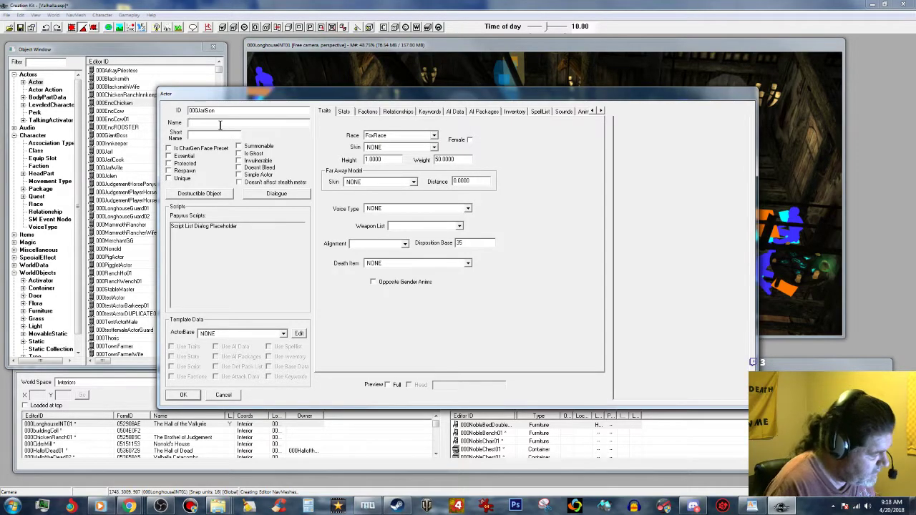
pyautogui.write('T')
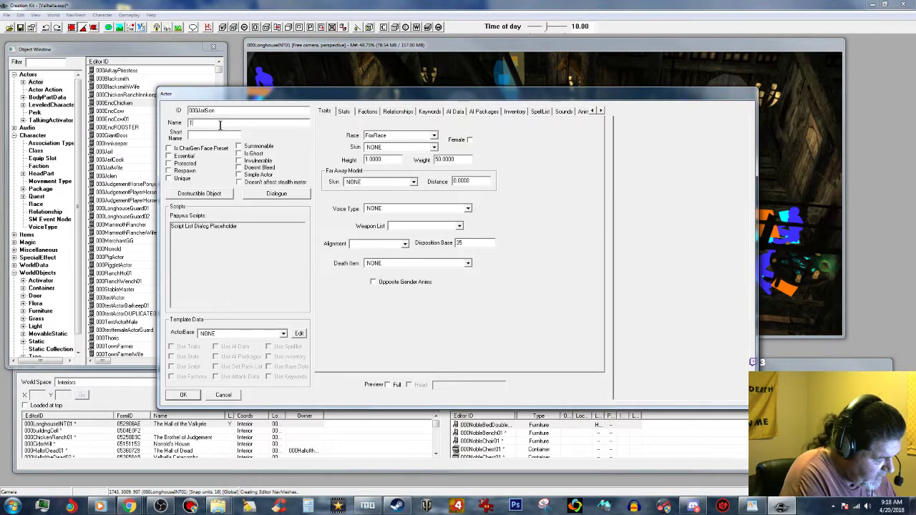
pyautogui.write('hor Thunderthe')
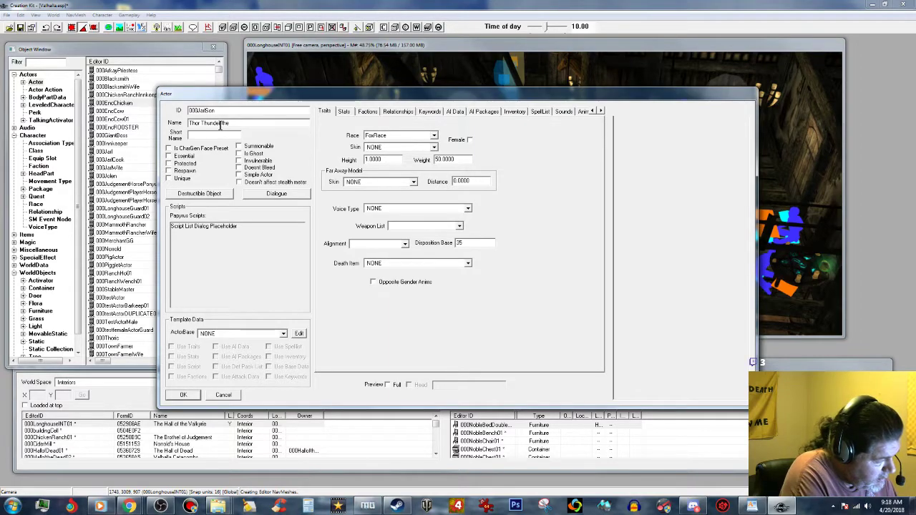
pyautogui.press('BackSpace')
pyautogui.press('BackSpace')
pyautogui.press('BackSpace')
pyautogui.press('BackSpace')
pyautogui.press('BackSpace')
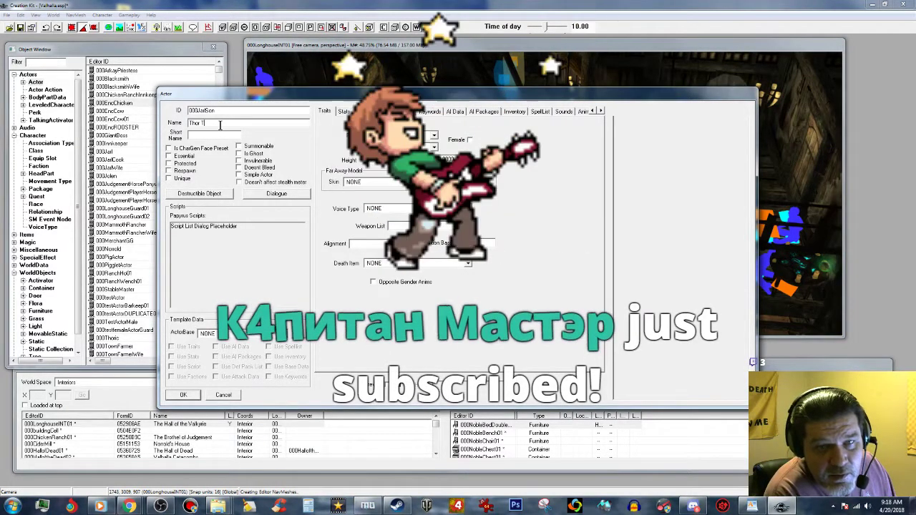
pyautogui.press('BackSpace')
pyautogui.write('the')
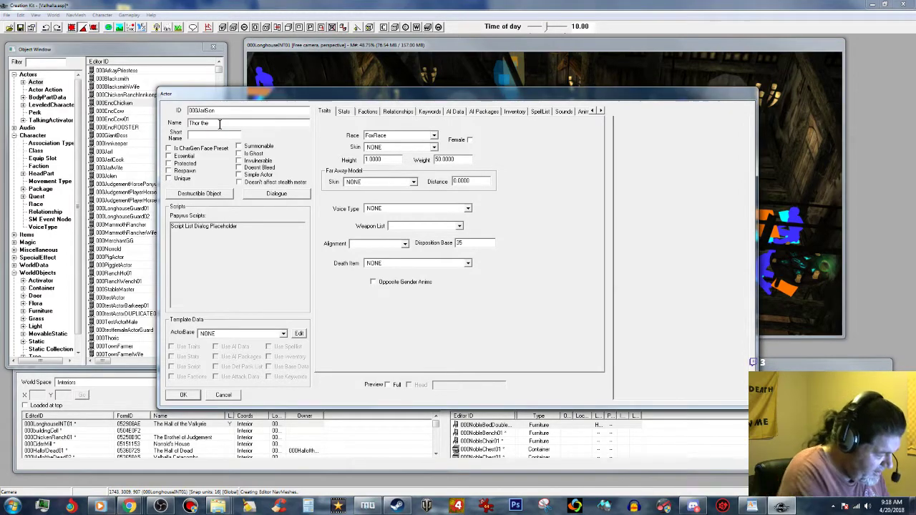
pyautogui.write('Younger')
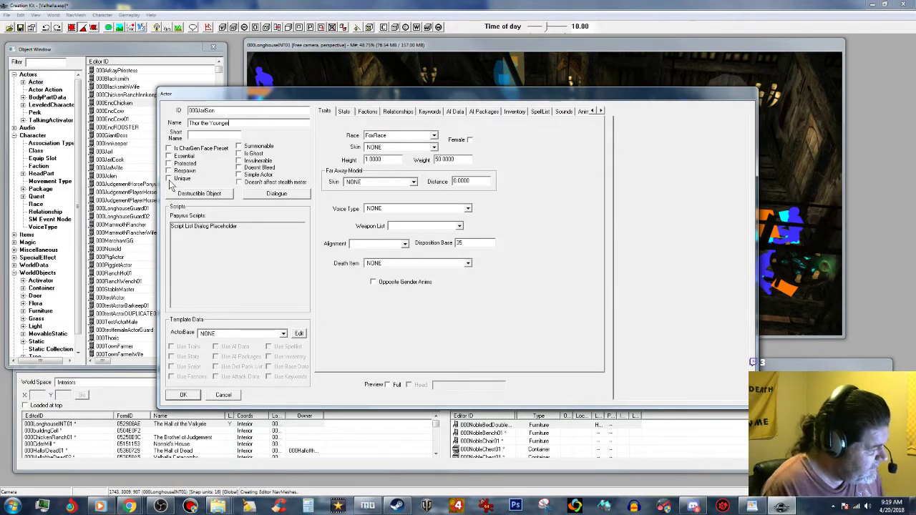
pyautogui.click(169, 156)
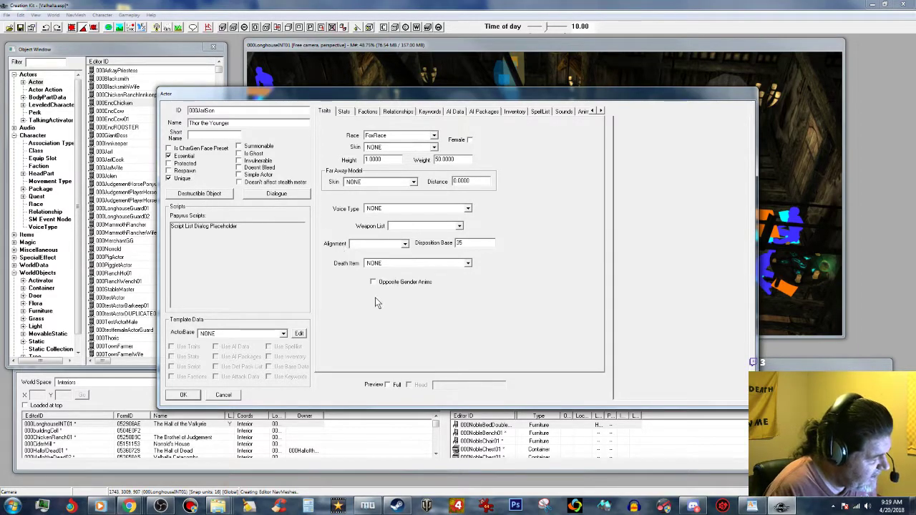
# Set the race of Thor the Younger to NordRaceChild.
pyautogui.click(434, 136)
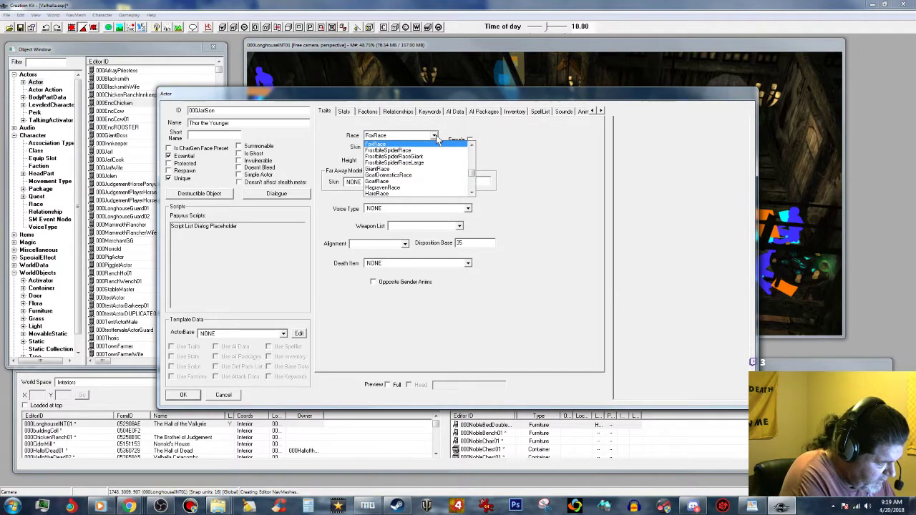
pyautogui.write('chi')
pyautogui.scroll(-3, 422, 189)
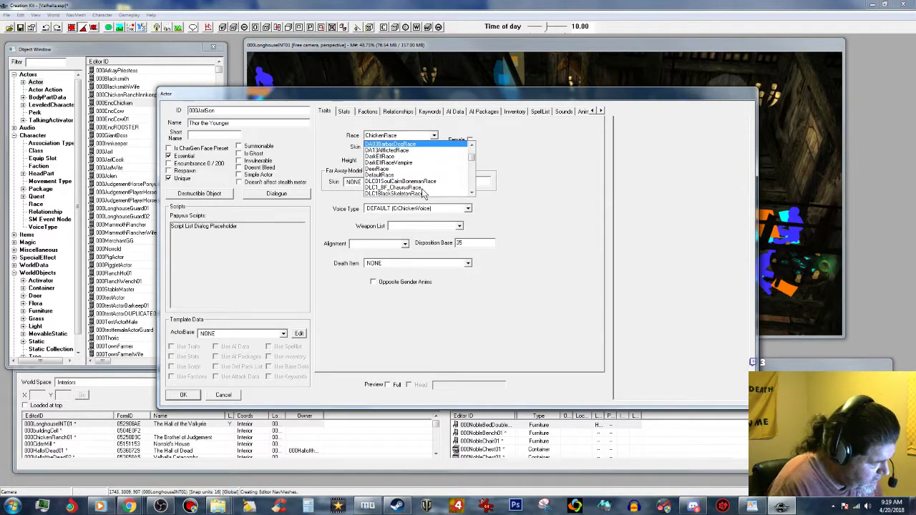
pyautogui.write('n')
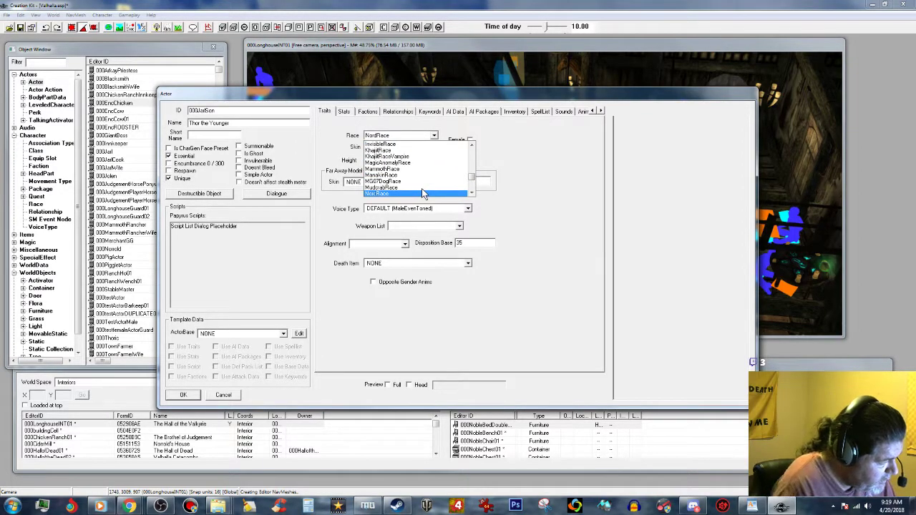
pyautogui.scroll(-1, 421, 188)
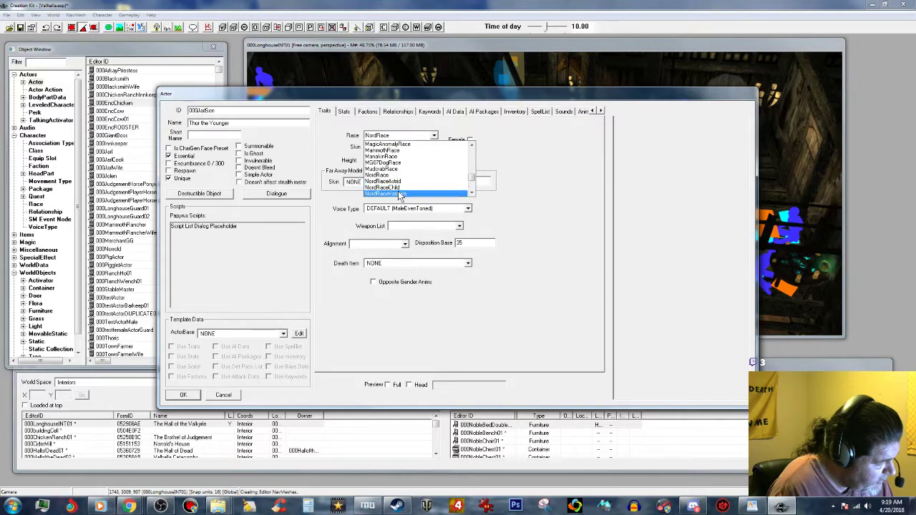
pyautogui.click(395, 188)
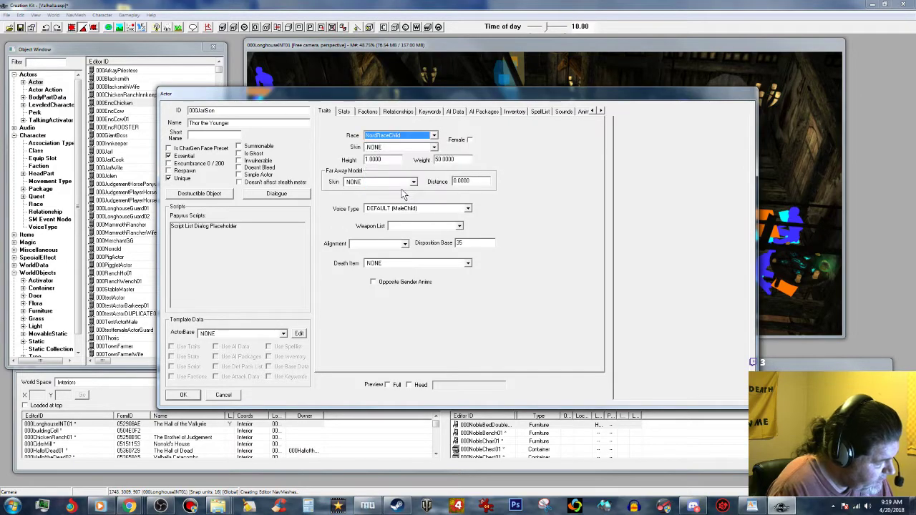
# Try 000SkinNaked as the actor's skin.
pyautogui.click(434, 148)
pyautogui.click(434, 147)
pyautogui.scroll(-5, 419, 179)
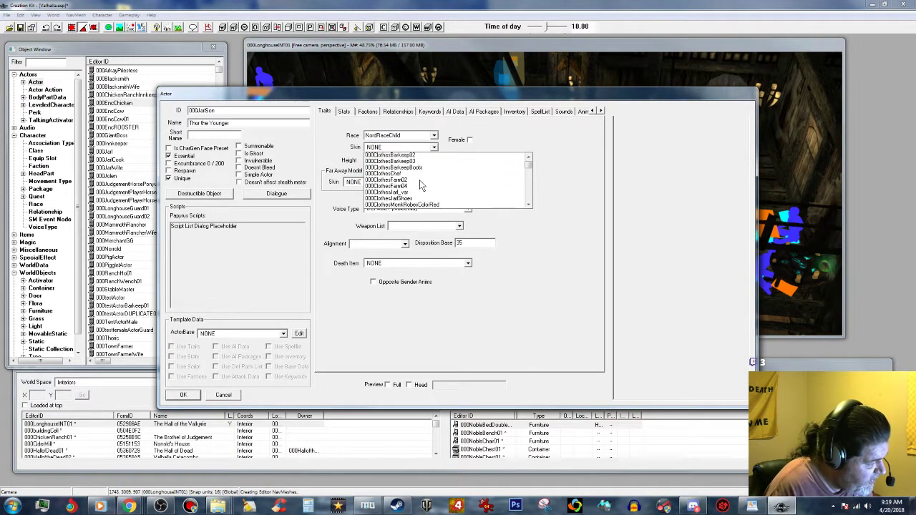
pyautogui.scroll(-10, 421, 184)
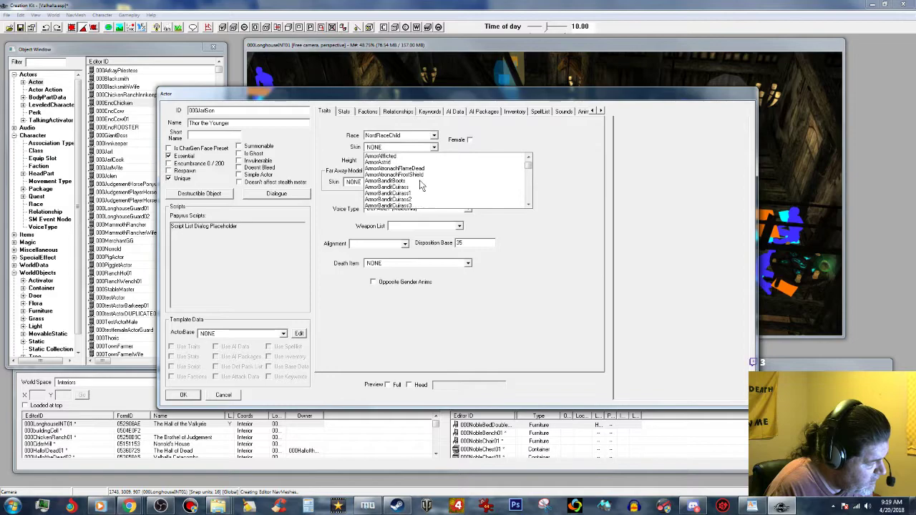
pyautogui.scroll(1, 420, 181)
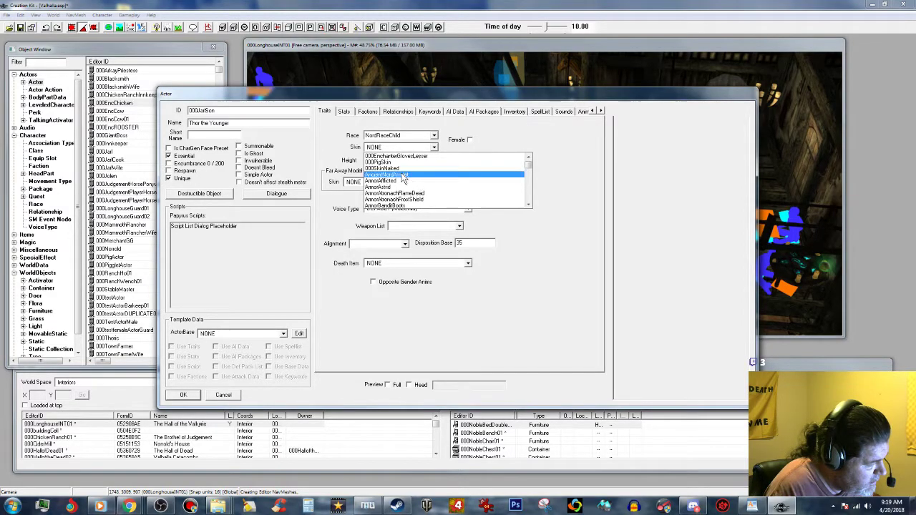
pyautogui.click(404, 169)
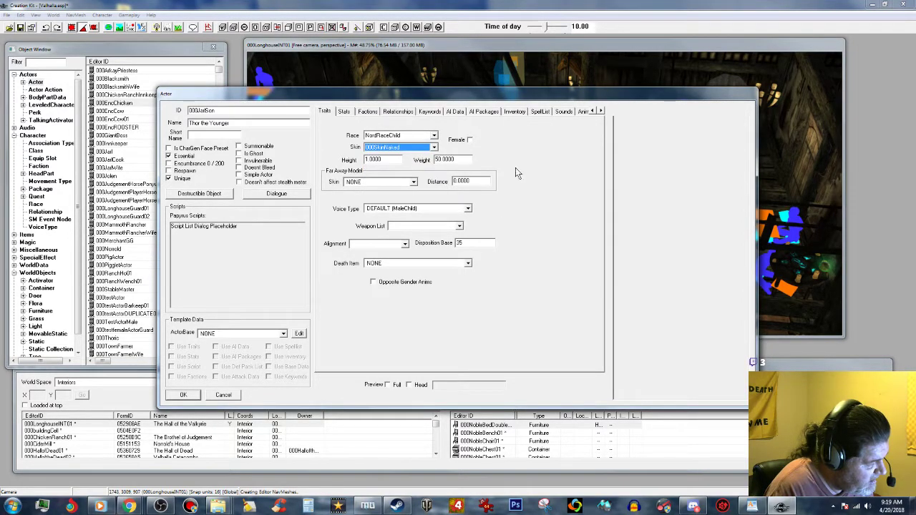
# Turn on the actor's full-body preview and set the skin back to NONE.
pyautogui.click(388, 385)
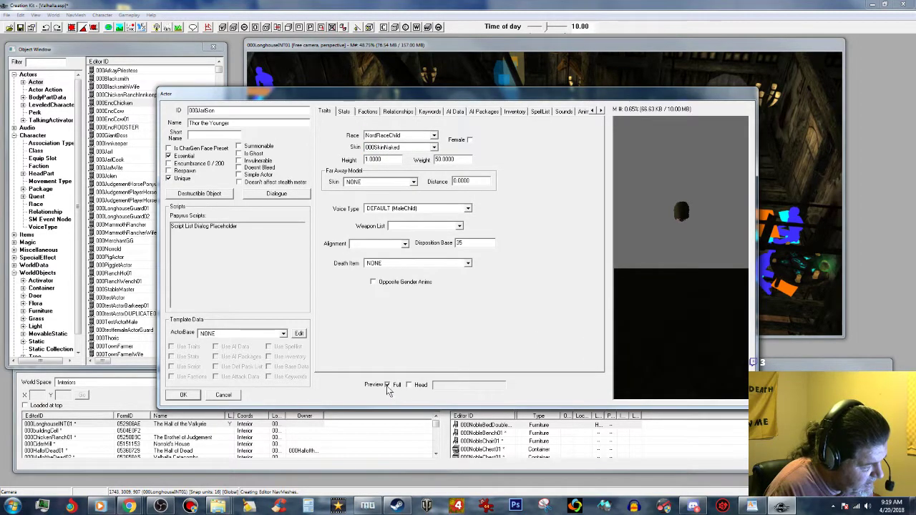
pyautogui.click(436, 147)
pyautogui.scroll(5, 465, 164)
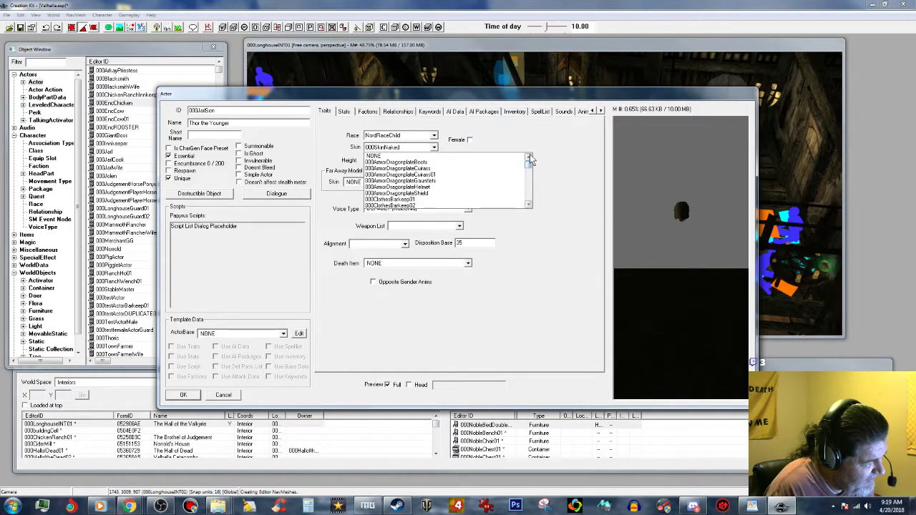
pyautogui.click(472, 157)
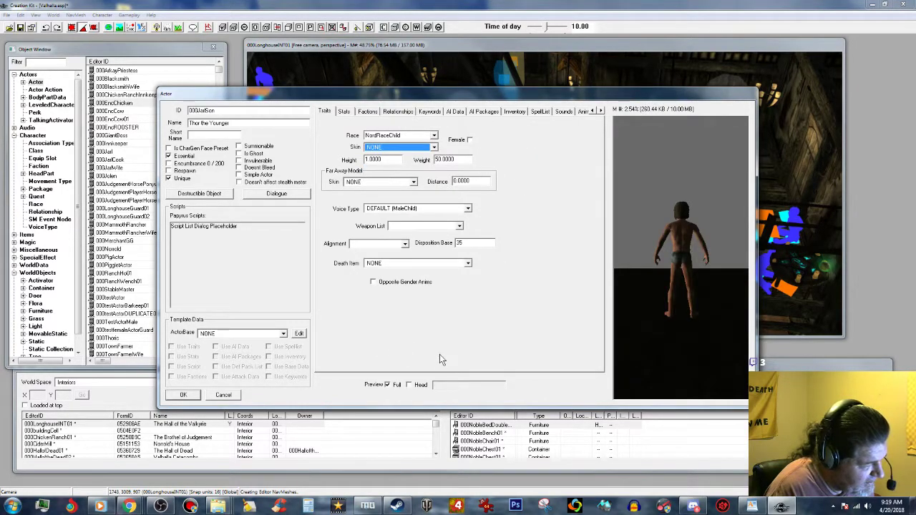
pyautogui.moveTo(625, 320); pyautogui.dragTo(720, 349)
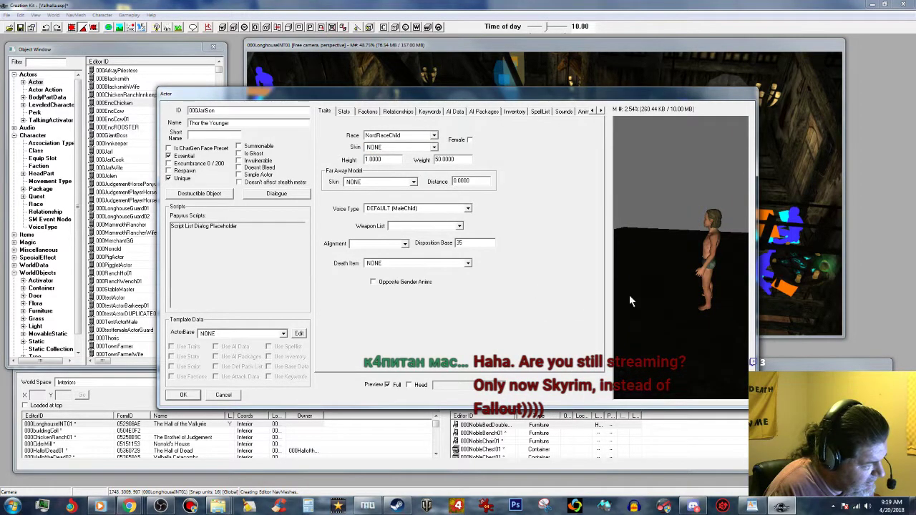
pyautogui.moveTo(691, 304)
pyautogui.mouseDown()
pyautogui.moveTo(725, 310)
pyautogui.moveTo(690, 310)
pyautogui.mouseUp()
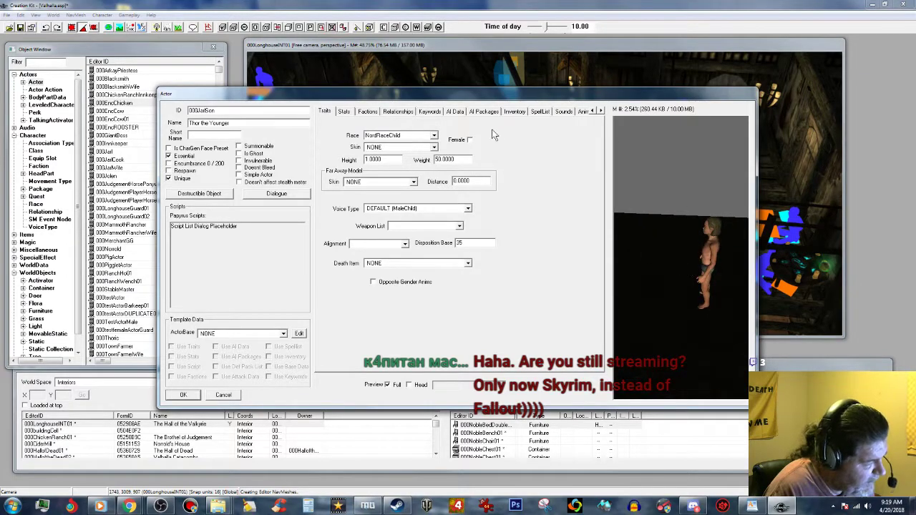
# Examine the hair options available for the actor in its character generation parts.
pyautogui.click(601, 112)
pyautogui.click(602, 112)
pyautogui.click(601, 112)
pyautogui.click(601, 112)
pyautogui.click(601, 111)
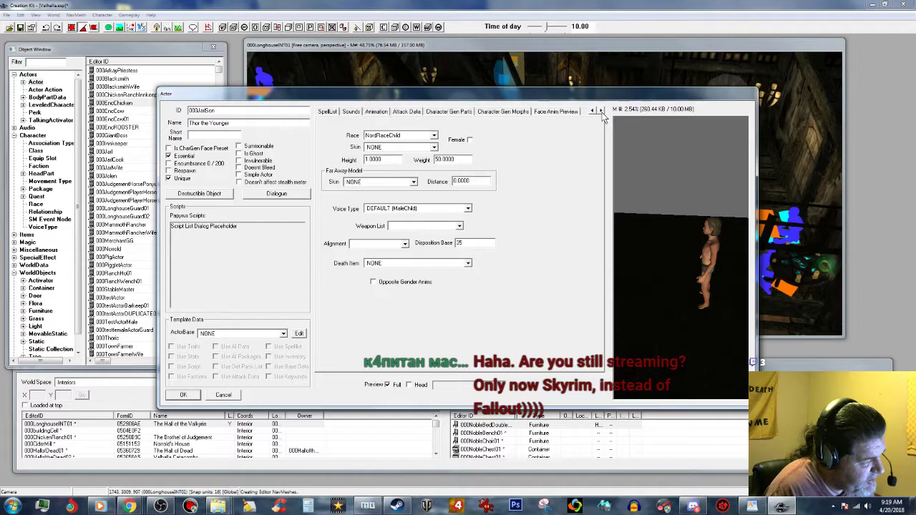
pyautogui.click(460, 112)
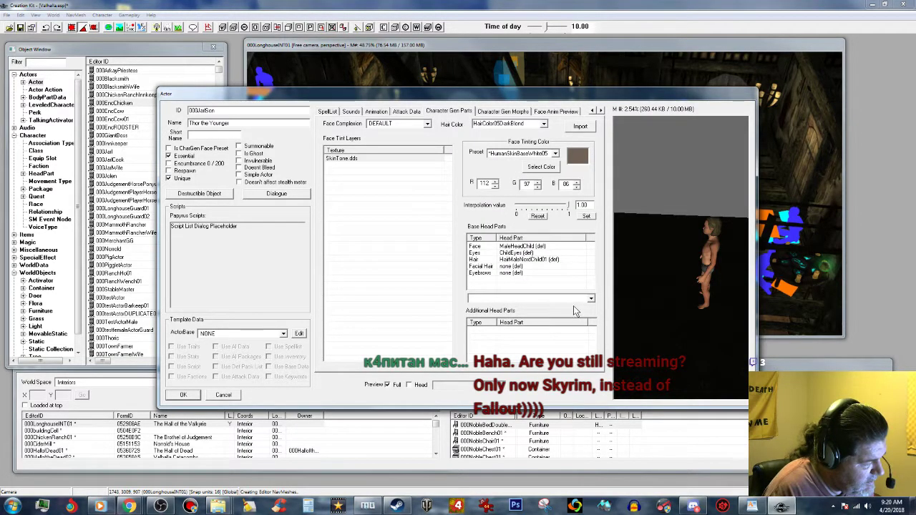
pyautogui.click(539, 261)
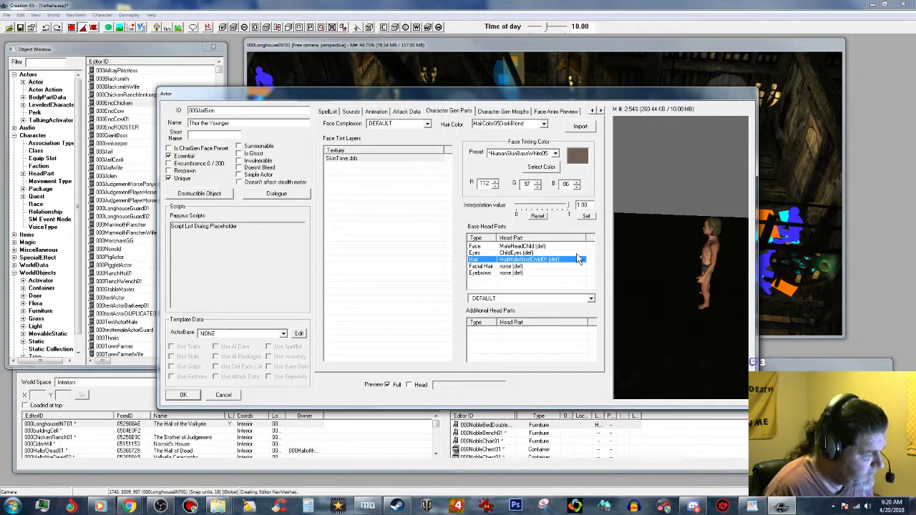
pyautogui.click(590, 299)
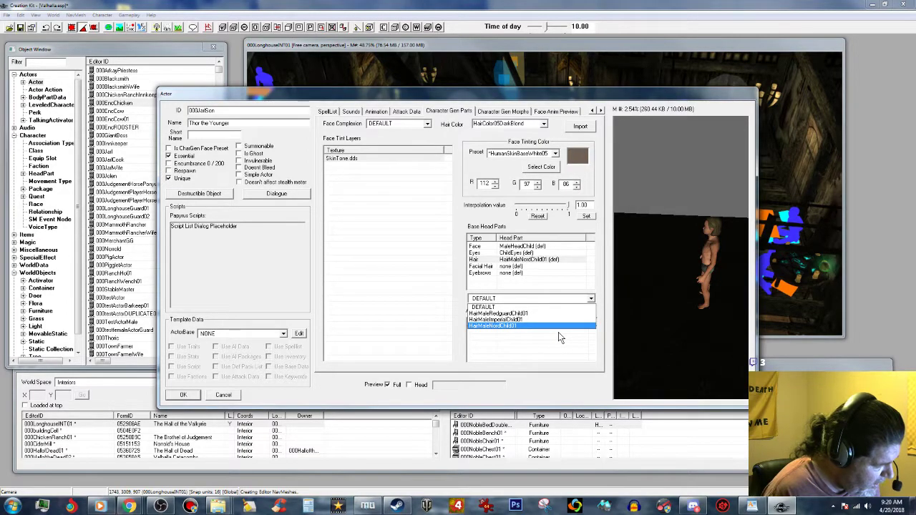
# Filter the HeadPart objects by HairMaleNordChild and inspect the settings of HairMaleNordChild01.
pyautogui.click(43, 173)
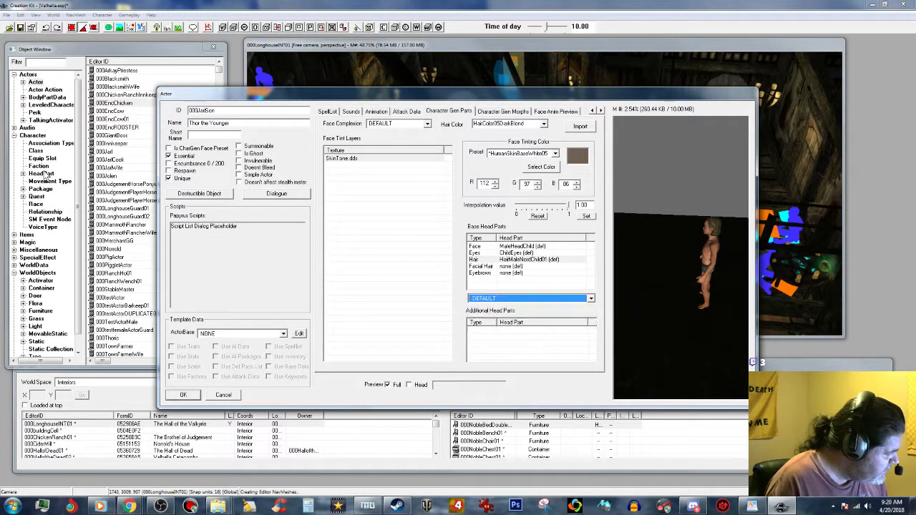
pyautogui.click(43, 174)
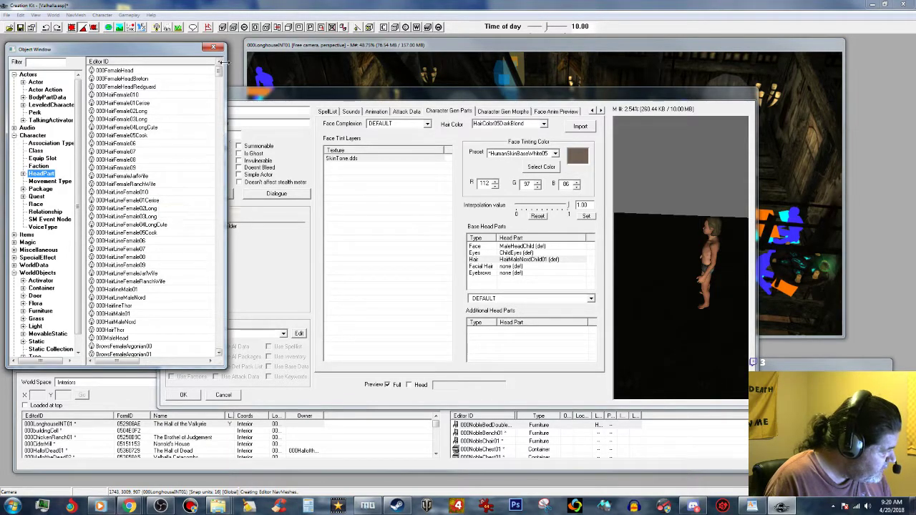
pyautogui.moveTo(222, 76); pyautogui.dragTo(221, 93)
pyautogui.click(40, 62)
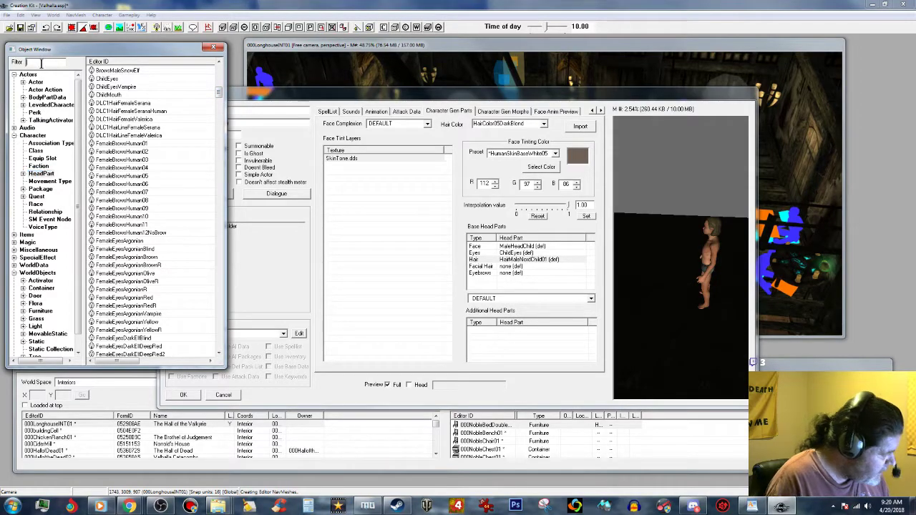
pyautogui.write('hi')
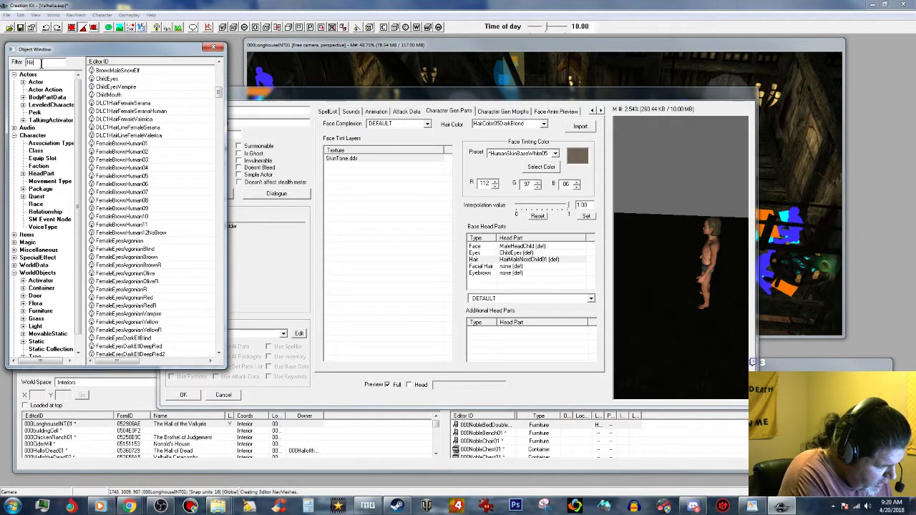
pyautogui.write('MaleNord')
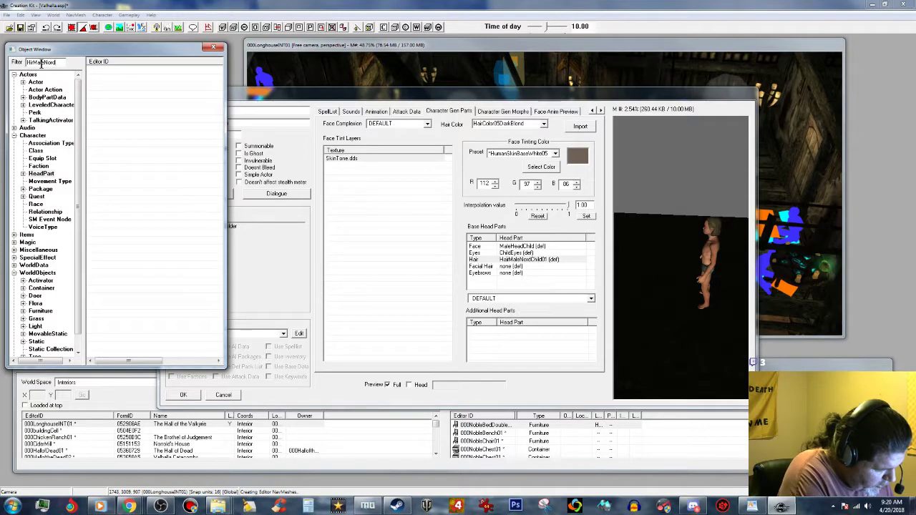
pyautogui.write('Child')
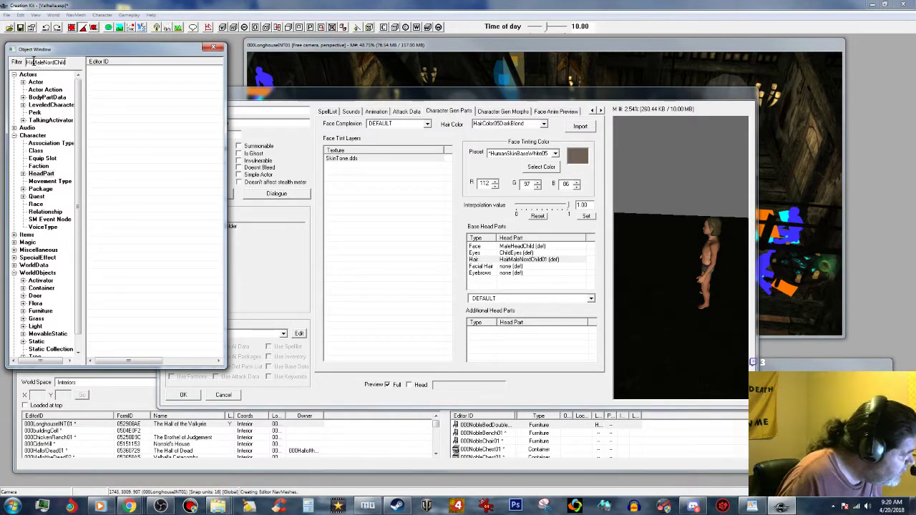
pyautogui.press('Home')
pyautogui.press('Right')
pyautogui.write('a')
pyautogui.press('Right')
pyautogui.write('r')
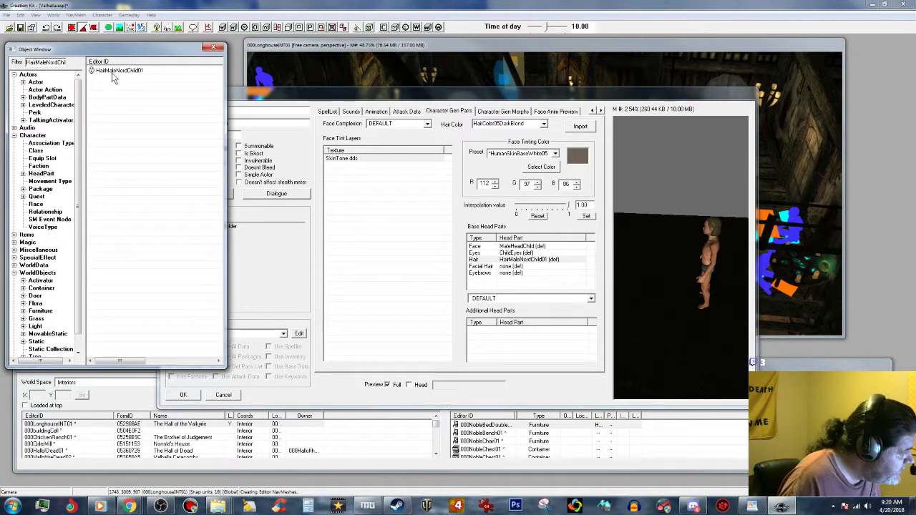
pyautogui.doubleClick(115, 70)
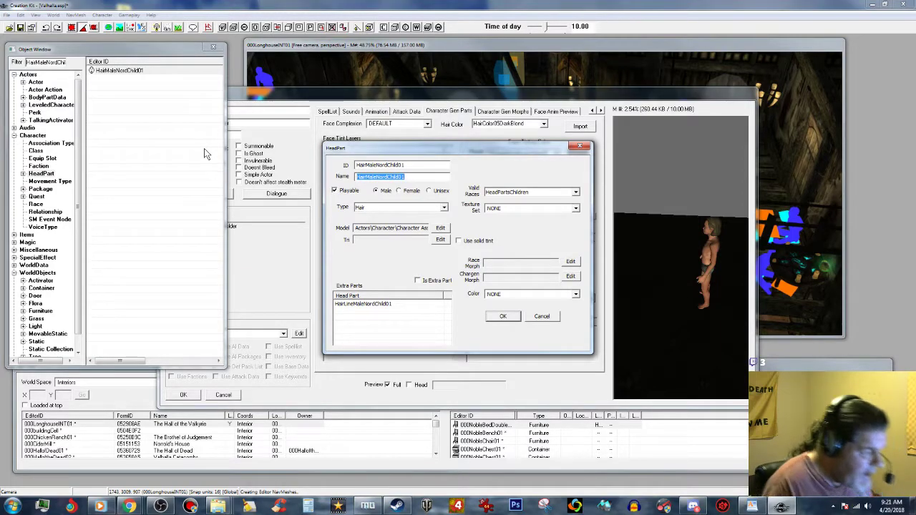
pyautogui.click(501, 317)
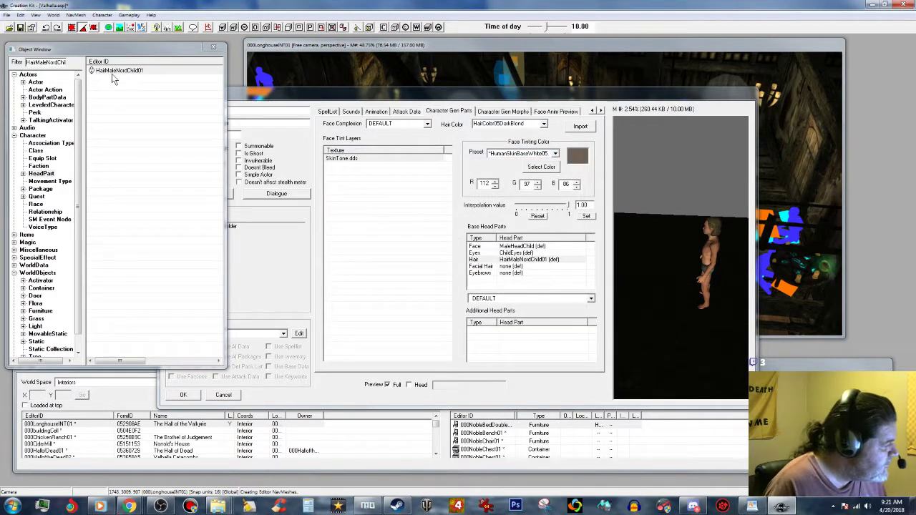
# Duplicate the HairMaleNordChild01 head part and rename the copy 000HairMaleNordChild01.
pyautogui.rightClick(123, 74)
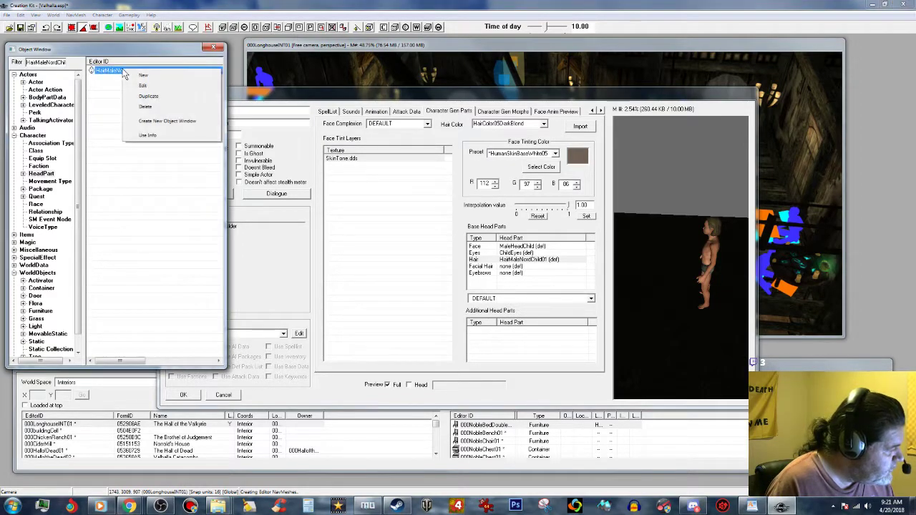
pyautogui.click(146, 98)
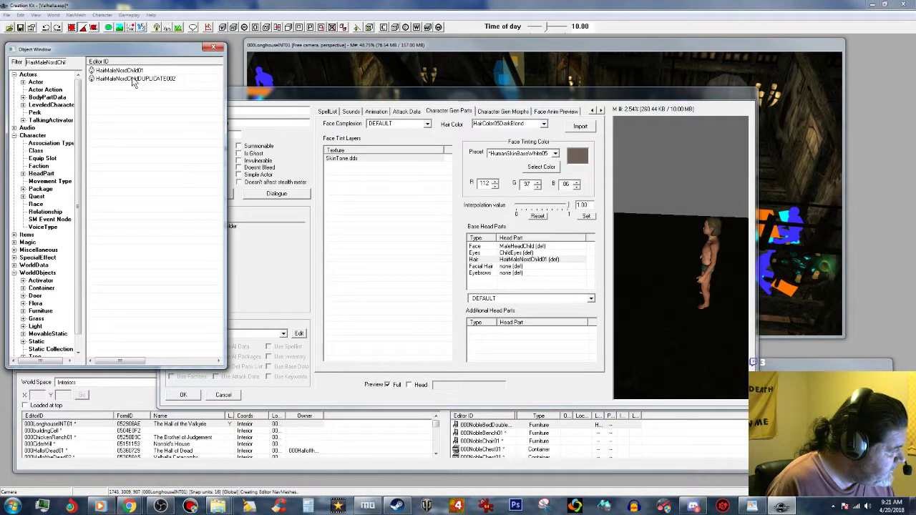
pyautogui.click(134, 78)
pyautogui.click(103, 80)
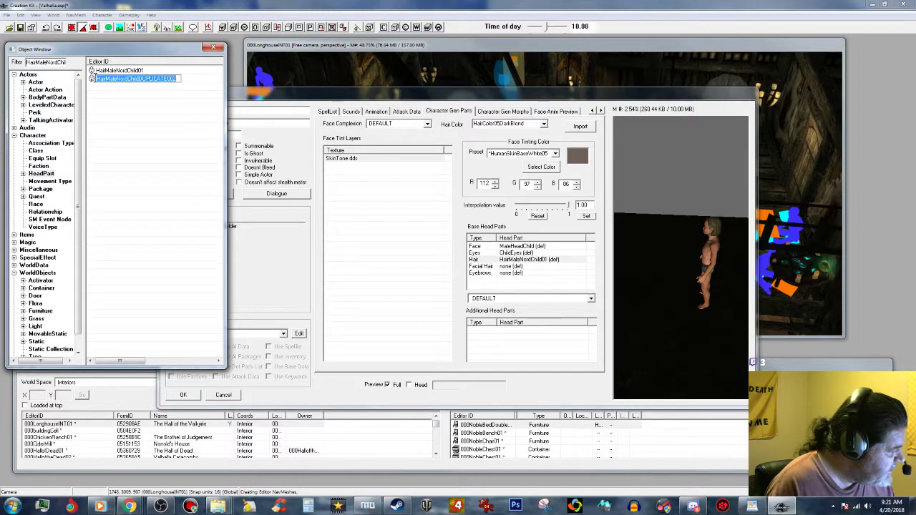
pyautogui.click(96, 78)
pyautogui.write('000')
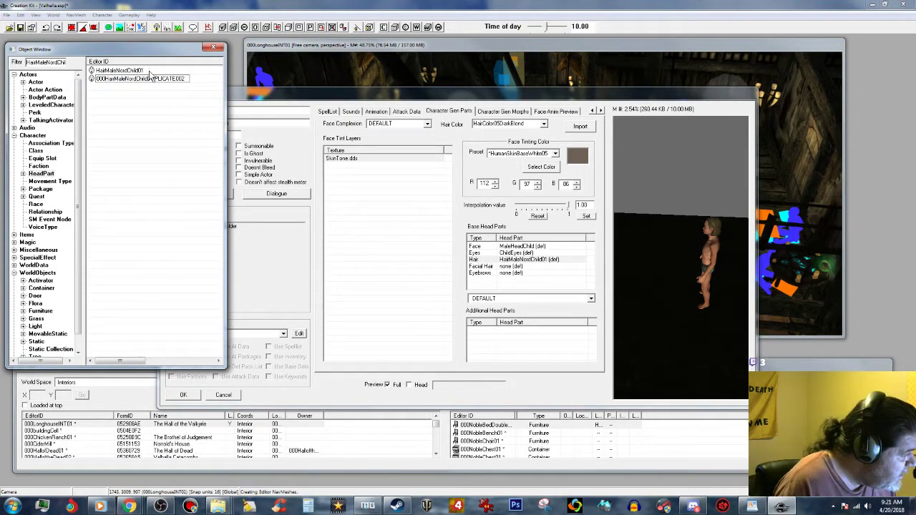
pyautogui.moveTo(147, 79); pyautogui.dragTo(186, 78)
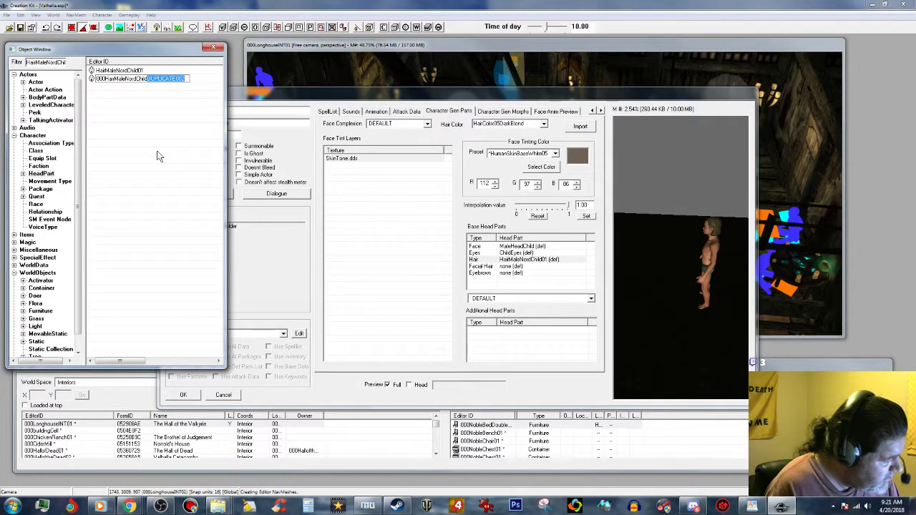
pyautogui.press('BackSpace')
pyautogui.write('01')
pyautogui.press('Return')
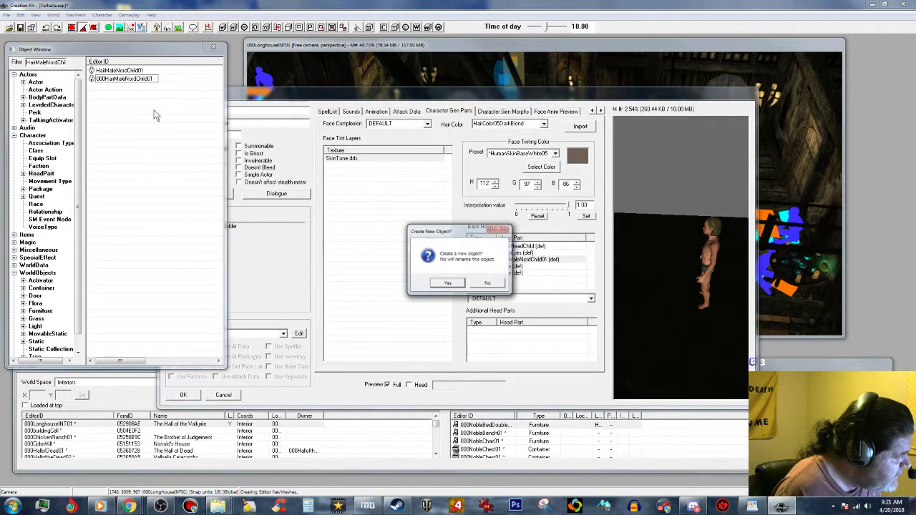
pyautogui.click(487, 284)
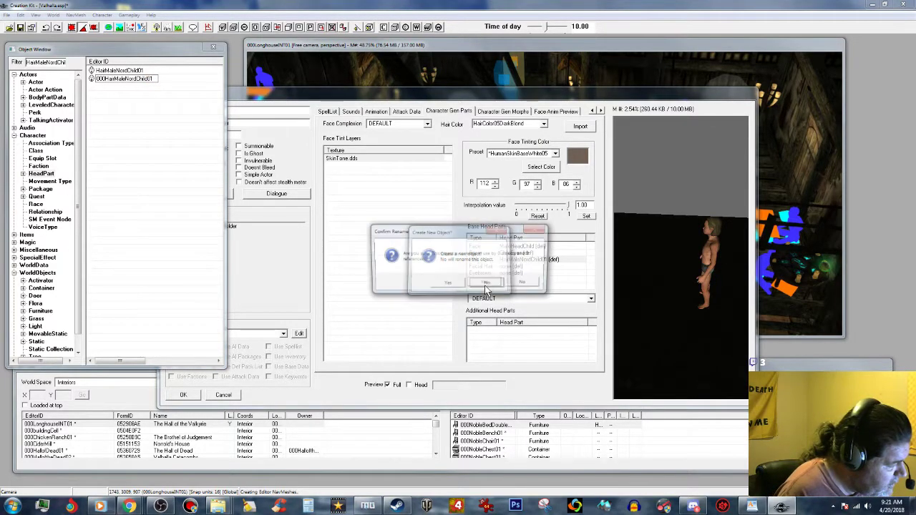
pyautogui.click(475, 283)
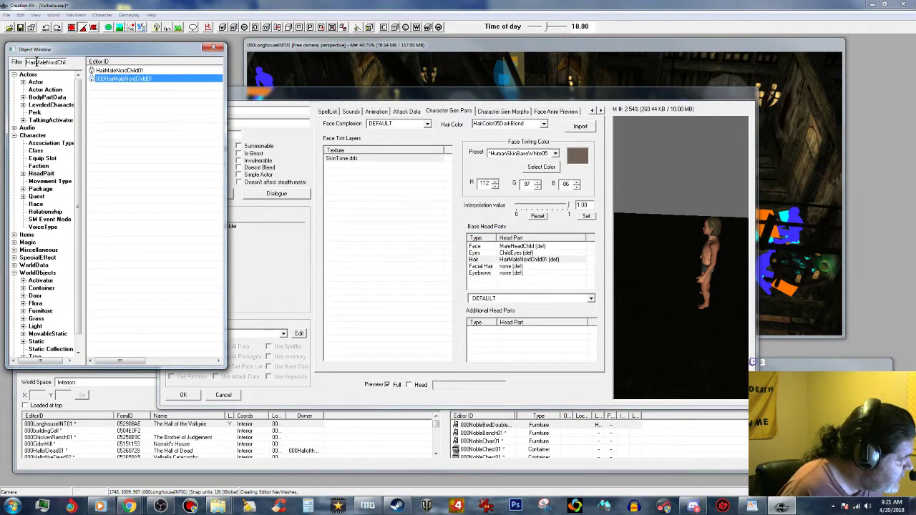
# Filter the HeadPart objects by HairlineMaleNordChild and duplicate the HairLineMaleNordChild01 head part.
pyautogui.click(35, 63)
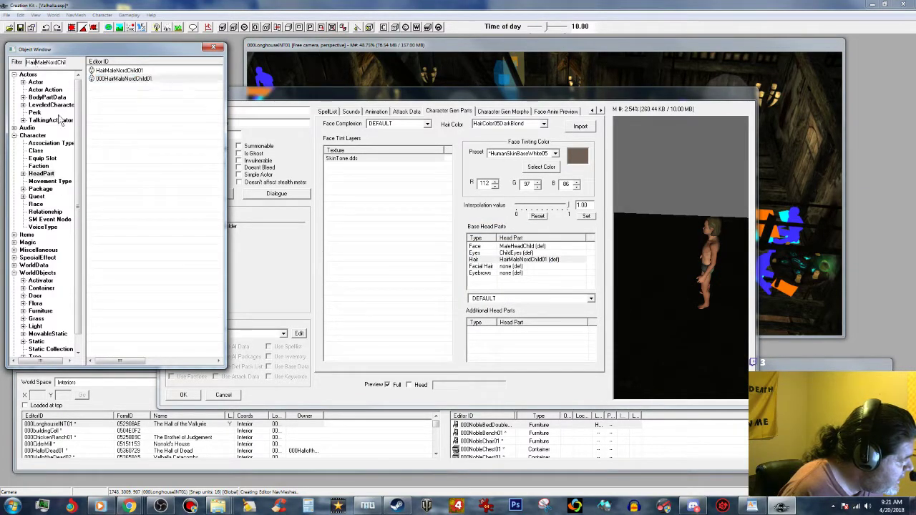
pyautogui.write('lin')
pyautogui.write('line')
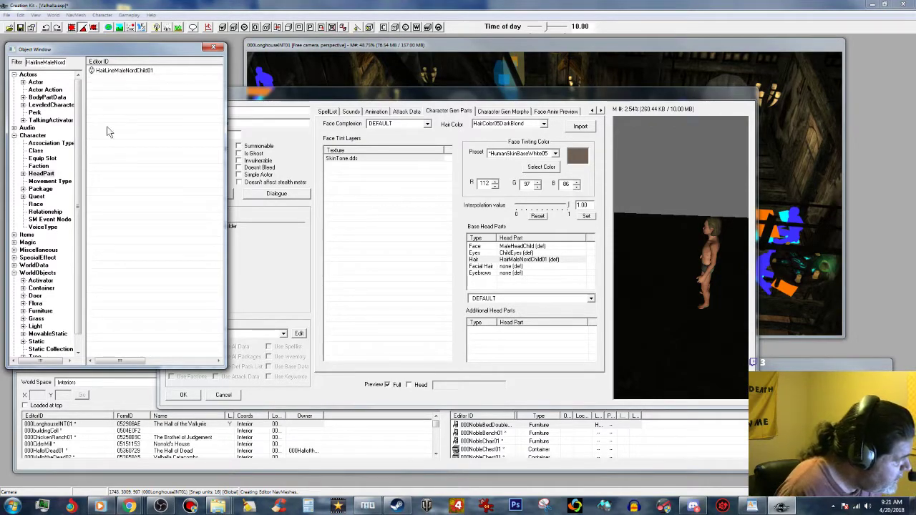
pyautogui.rightClick(142, 70)
pyautogui.click(165, 96)
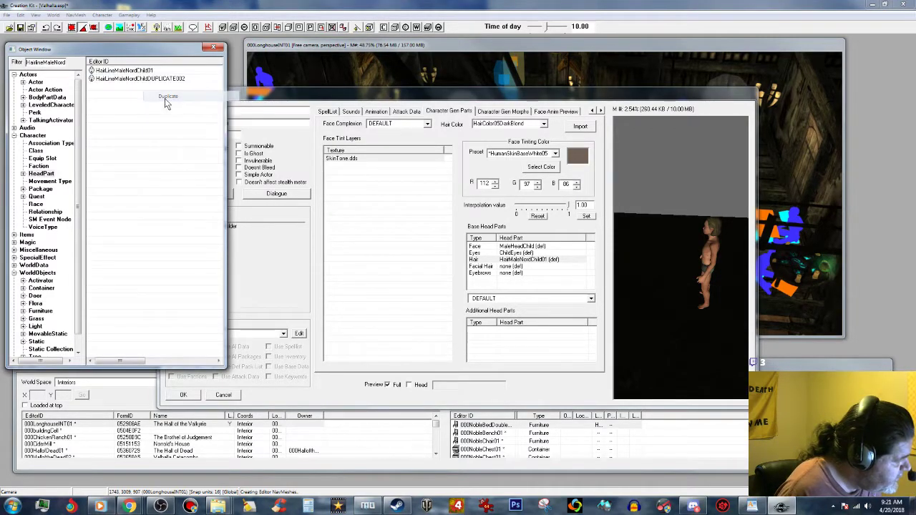
# Rename the duplicated hairline head part to 000HairLineMaleNordChild without creating a new object.
pyautogui.click(138, 79)
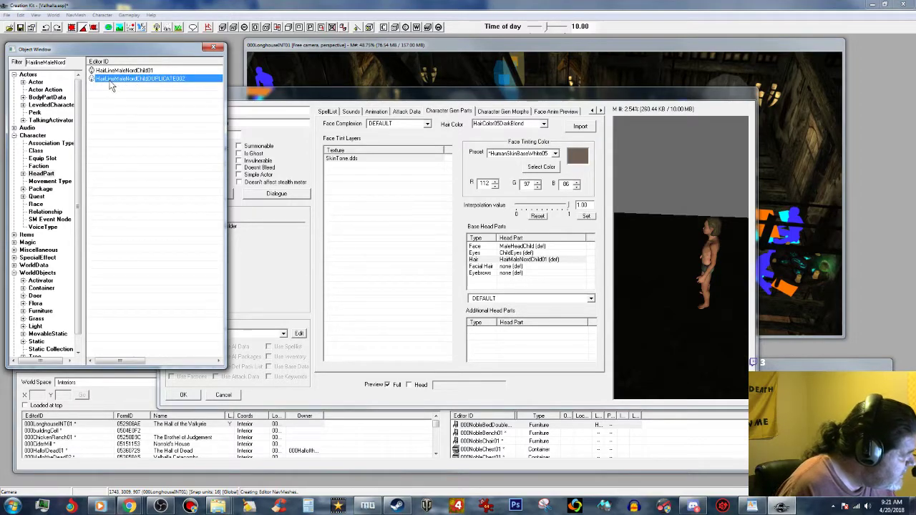
pyautogui.click(96, 79)
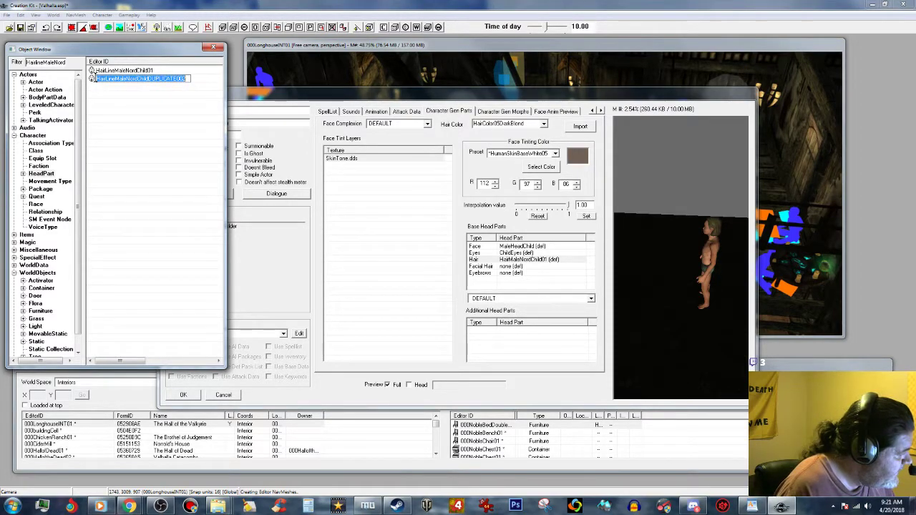
pyautogui.press('Home')
pyautogui.write('000')
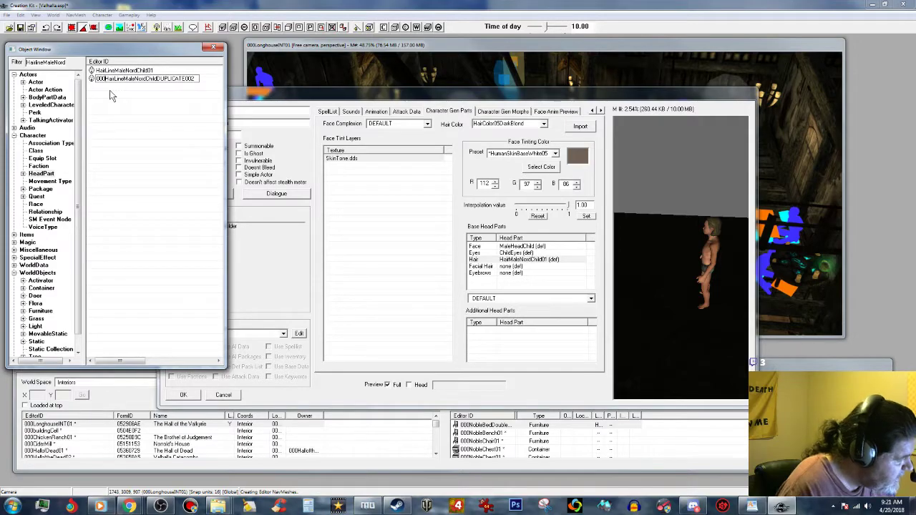
pyautogui.moveTo(157, 79); pyautogui.dragTo(200, 82)
pyautogui.press('Delete')
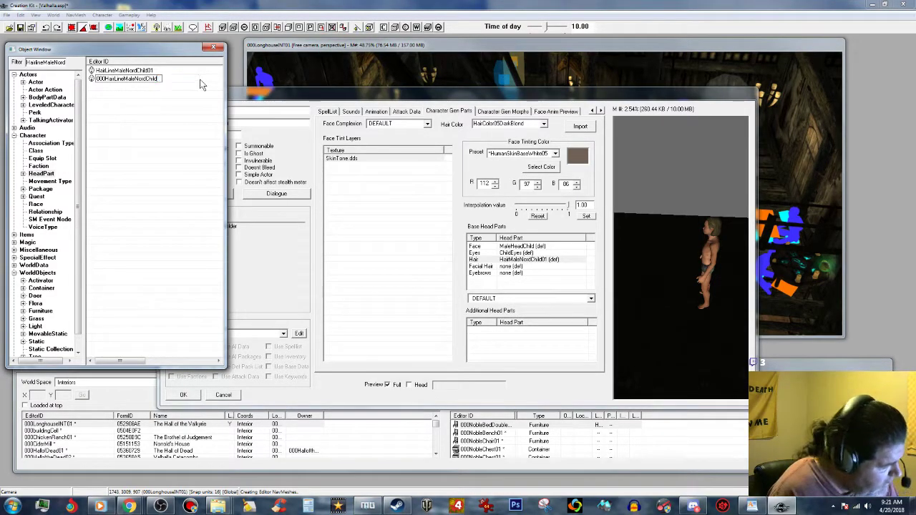
pyautogui.press('Return')
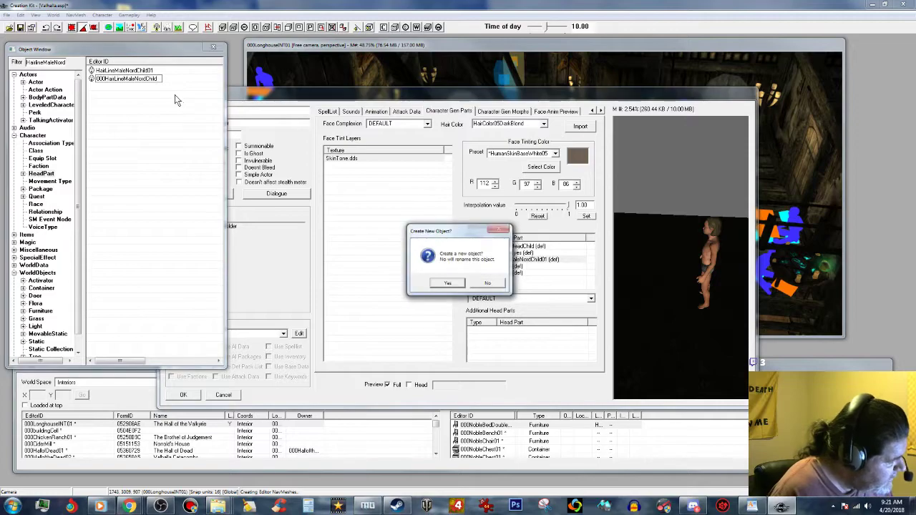
pyautogui.click(484, 282)
pyautogui.click(477, 285)
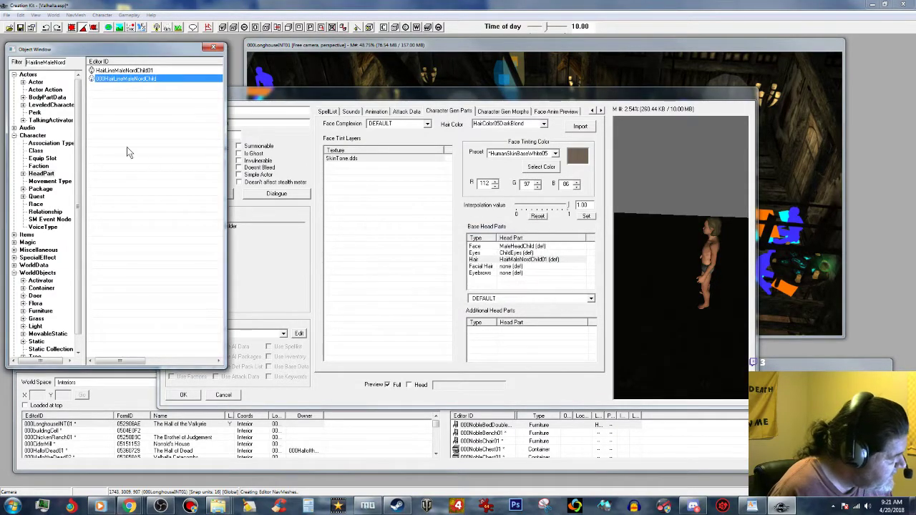
# Clear the object filter and select the 000HairMaleNordChild01 head part in the full list.
pyautogui.doubleClick(26, 61)
pyautogui.press('BackSpace')
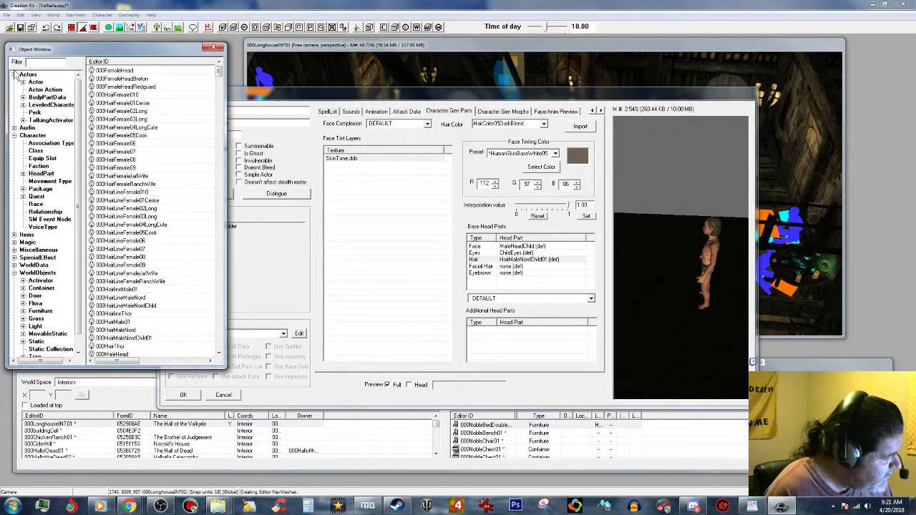
pyautogui.click(139, 242)
pyautogui.scroll(-1, 141, 249)
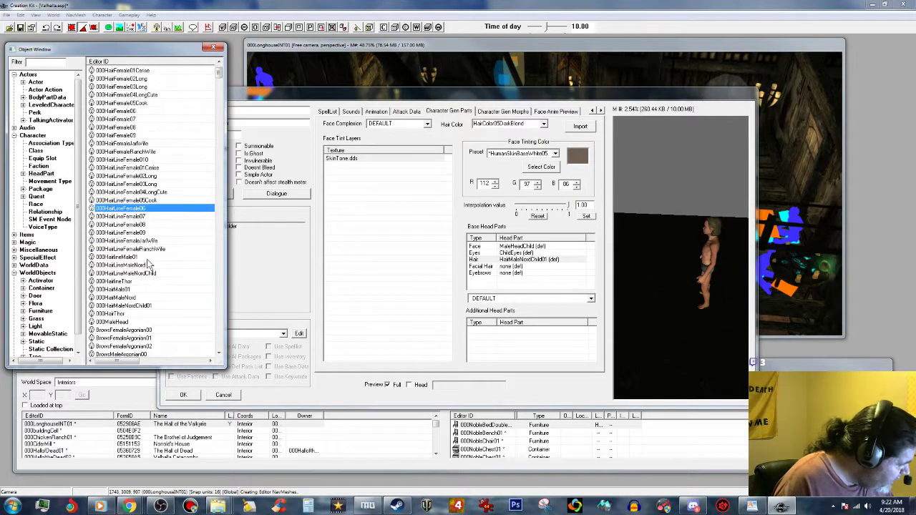
pyautogui.scroll(-1, 152, 307)
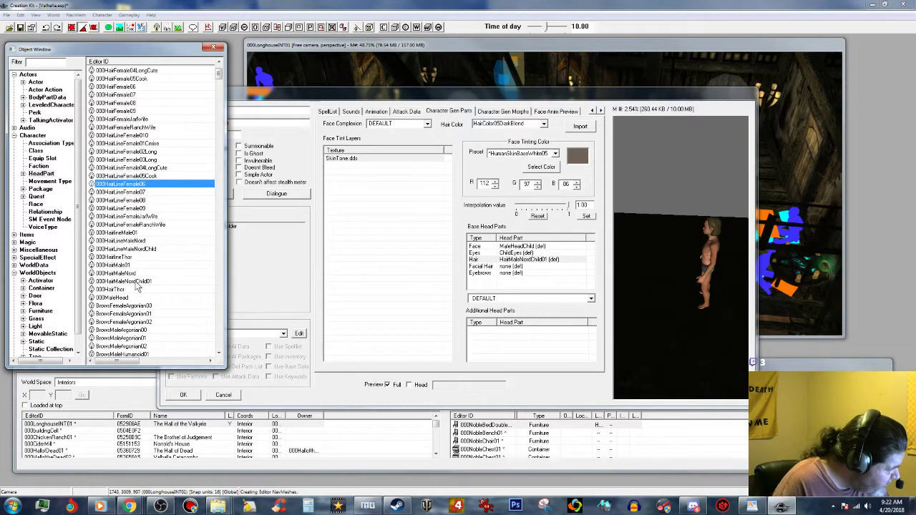
pyautogui.click(141, 281)
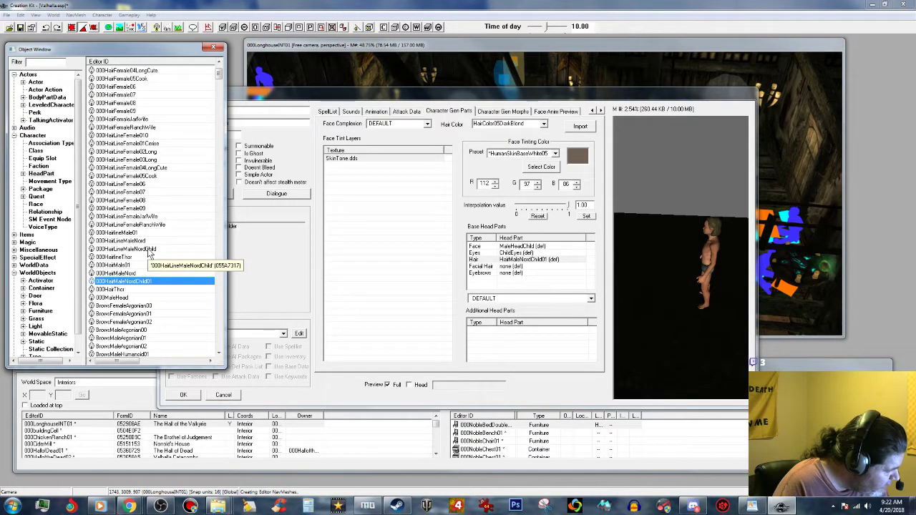
# Try to replace HairLineMaleNordChild01 with 000HairLineMaleNordChild in the extra parts of the 000HairMaleNordChild01 head part.
pyautogui.doubleClick(146, 282)
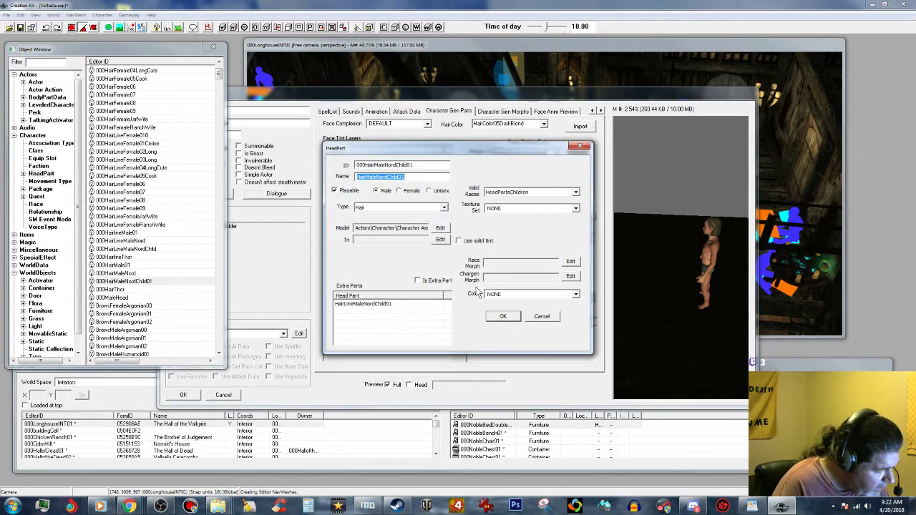
pyautogui.click(385, 306)
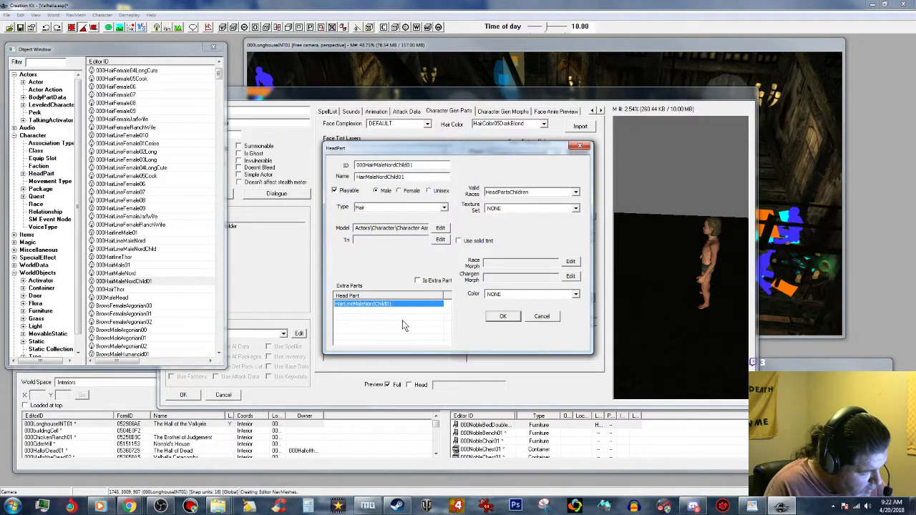
pyautogui.press('Delete')
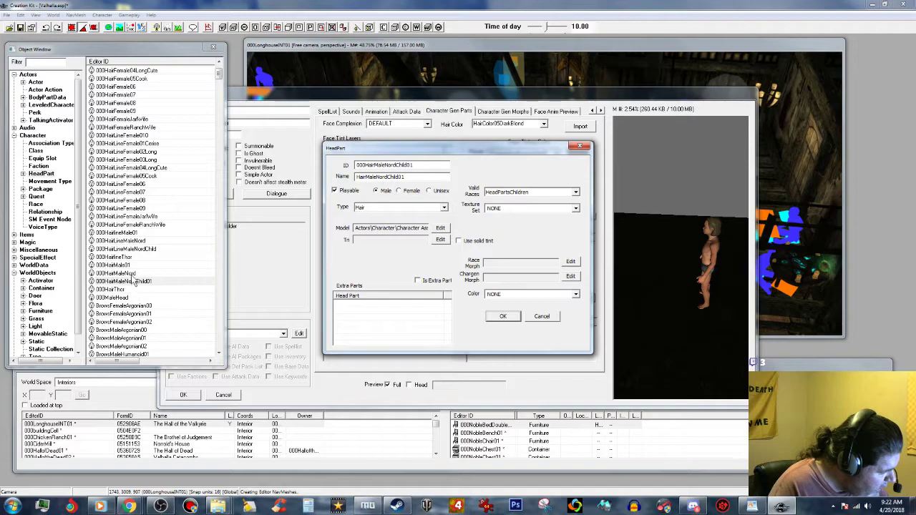
pyautogui.click(133, 250)
pyautogui.moveTo(133, 251); pyautogui.dragTo(377, 313)
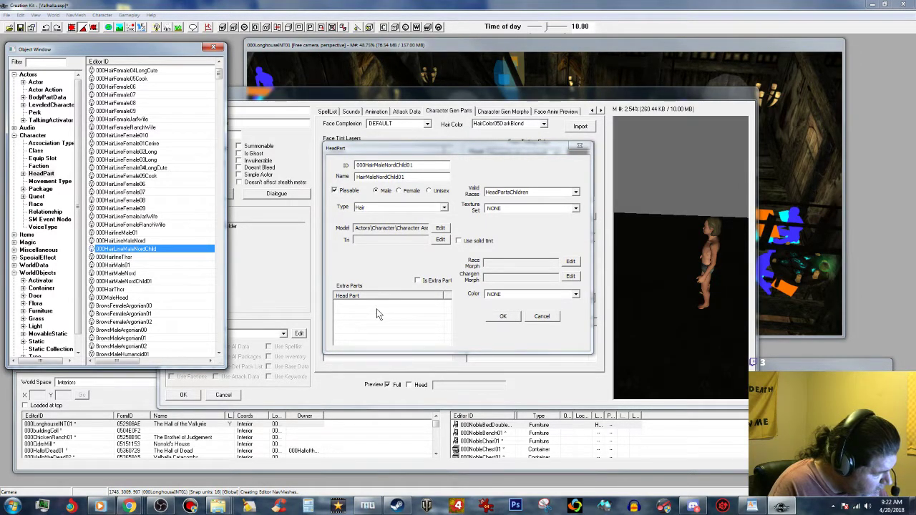
pyautogui.moveTo(132, 251); pyautogui.dragTo(405, 326)
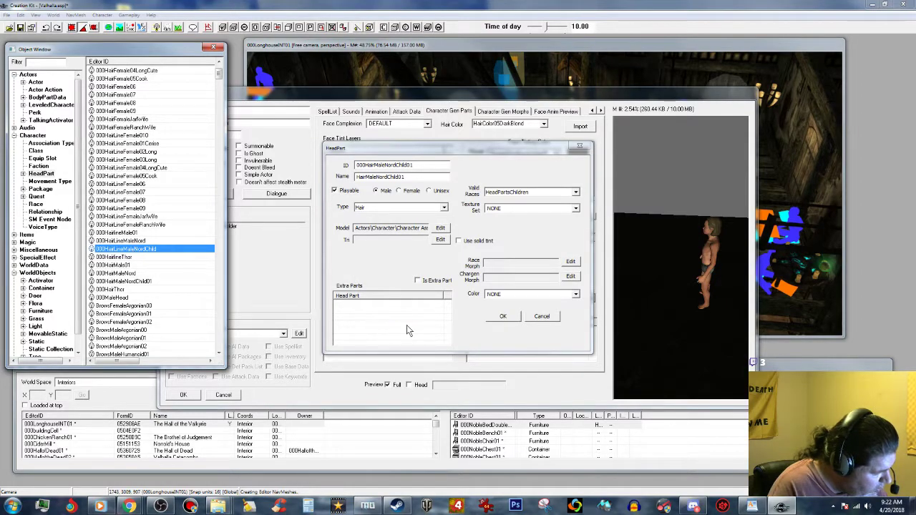
pyautogui.click(557, 316)
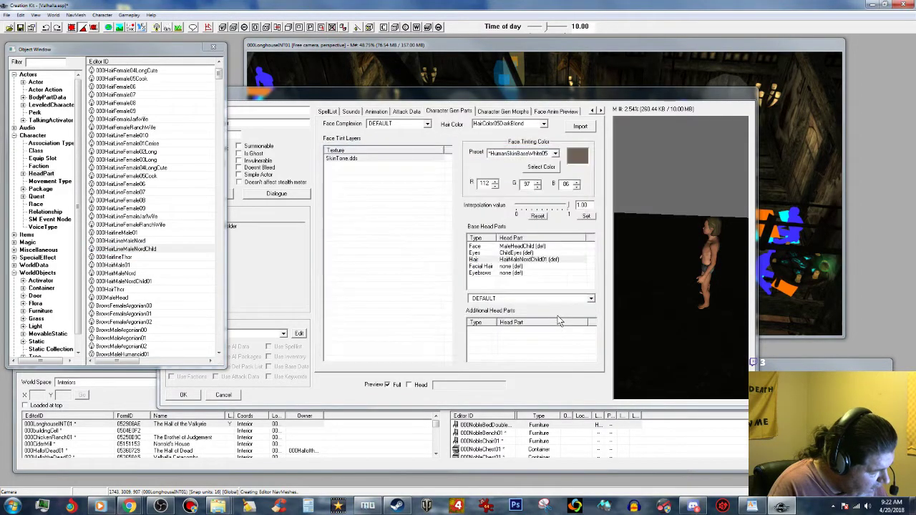
# Start replacing the model file of 000HairLineMaleNordChild, browsing from meshes to the Valhalla character's Male hair folder.
pyautogui.doubleClick(129, 249)
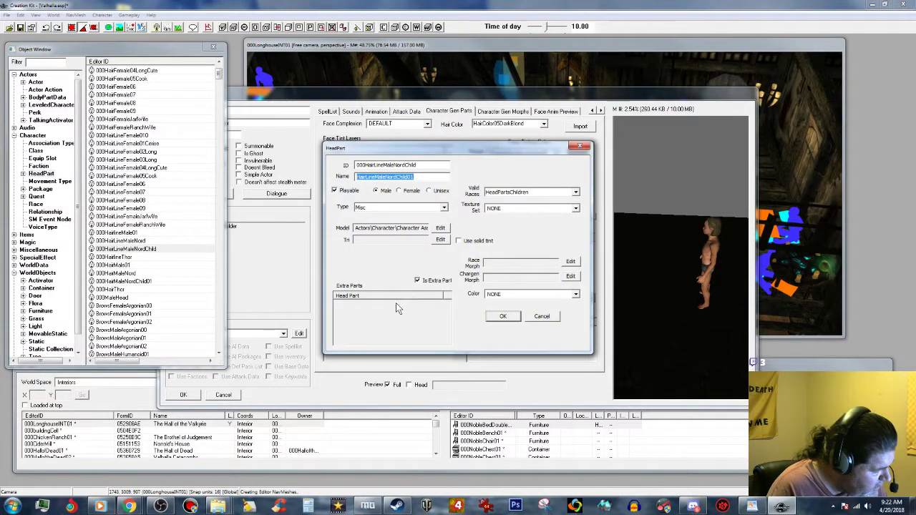
pyautogui.click(440, 228)
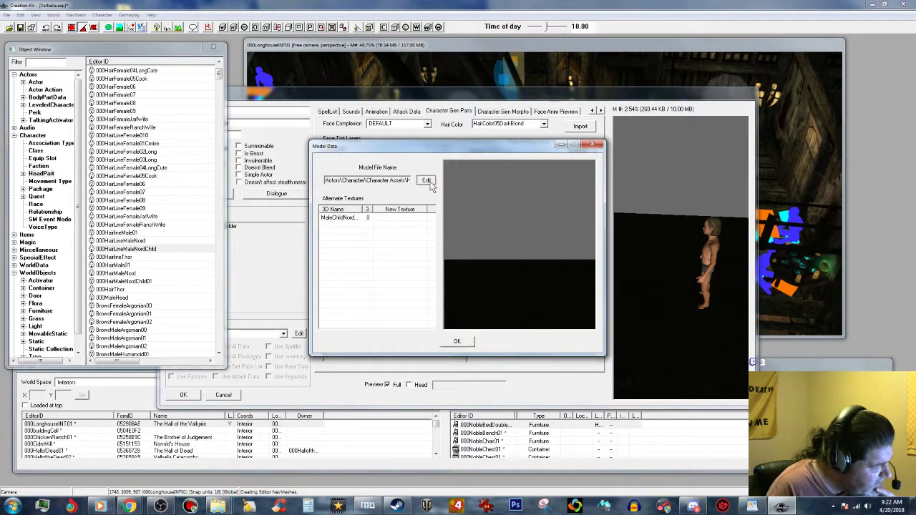
pyautogui.click(427, 180)
pyautogui.scroll(-1, 428, 244)
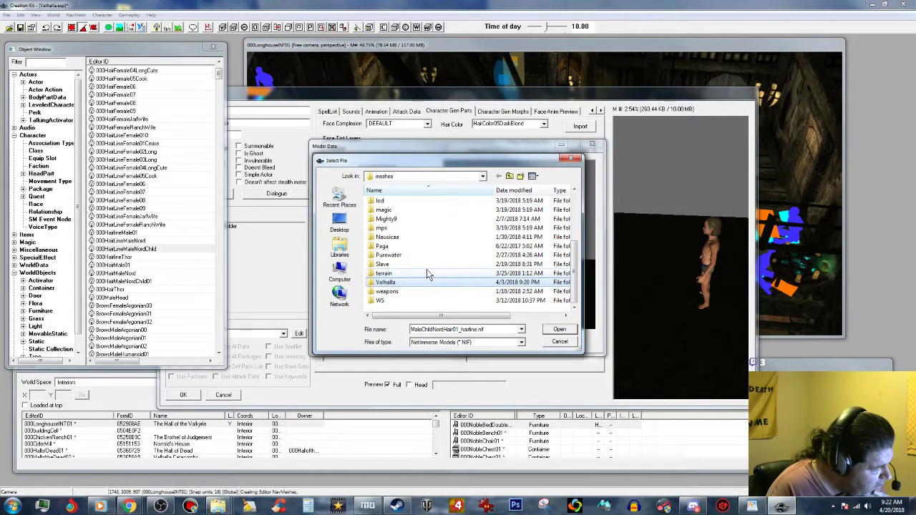
pyautogui.doubleClick(415, 282)
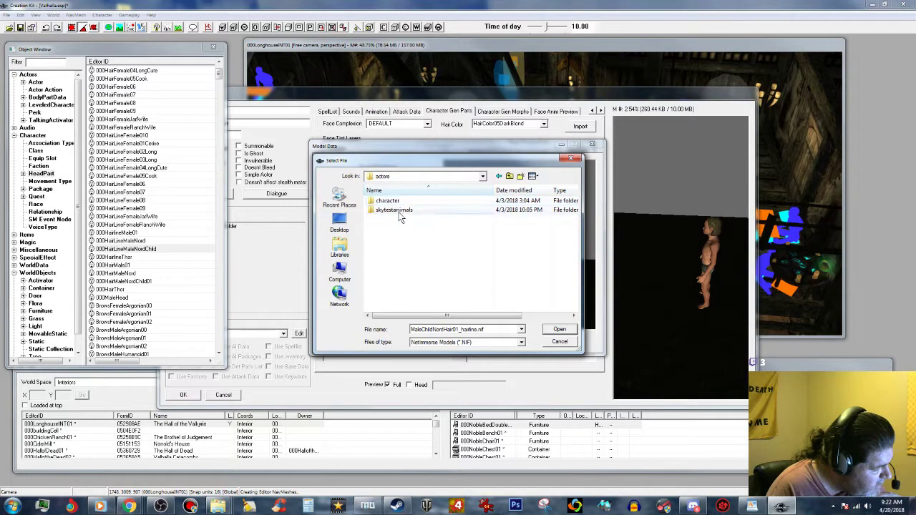
pyautogui.doubleClick(393, 203)
pyautogui.doubleClick(395, 209)
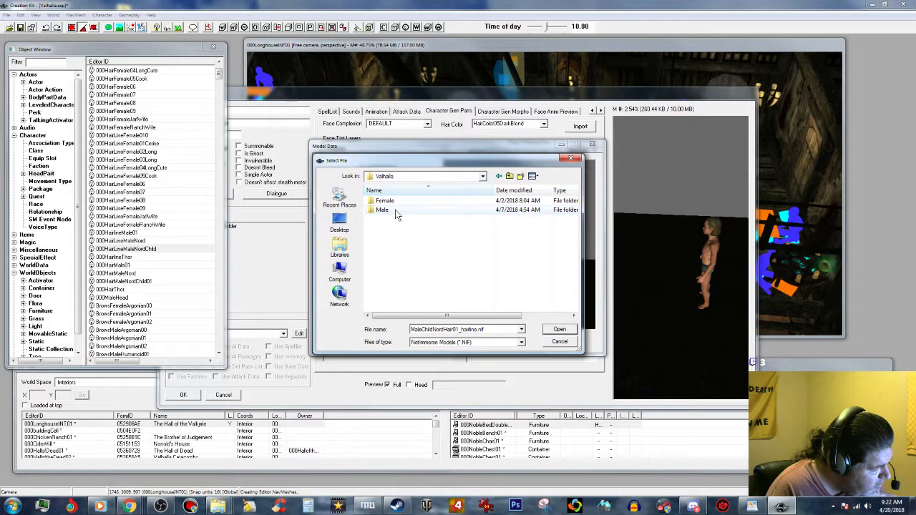
pyautogui.doubleClick(395, 210)
pyautogui.doubleClick(380, 201)
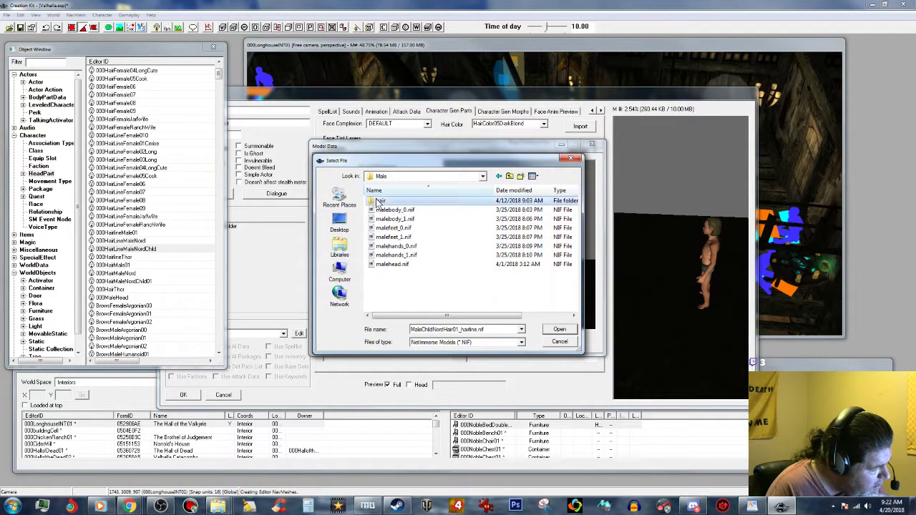
# Assign ThorHairline.nif as the model of 000HairLineMaleNordChild and save the head part.
pyautogui.click(399, 256)
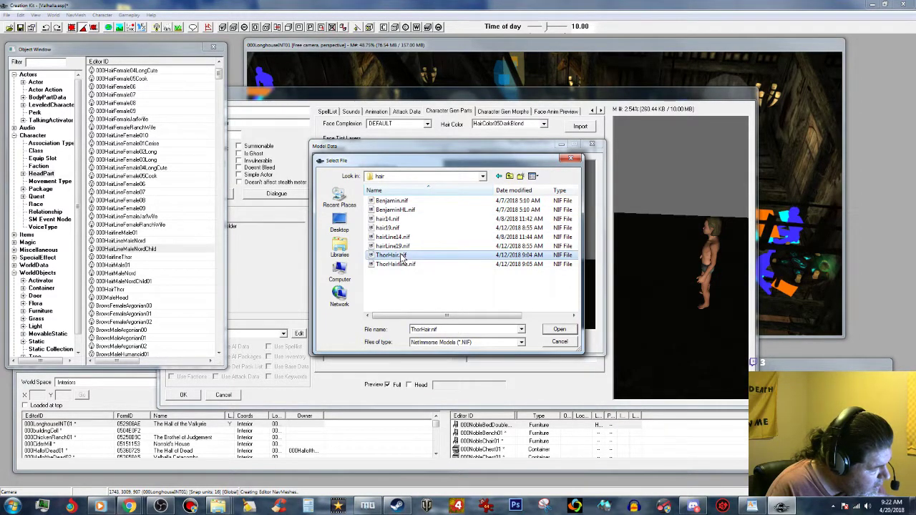
pyautogui.moveTo(441, 159); pyautogui.dragTo(590, 195)
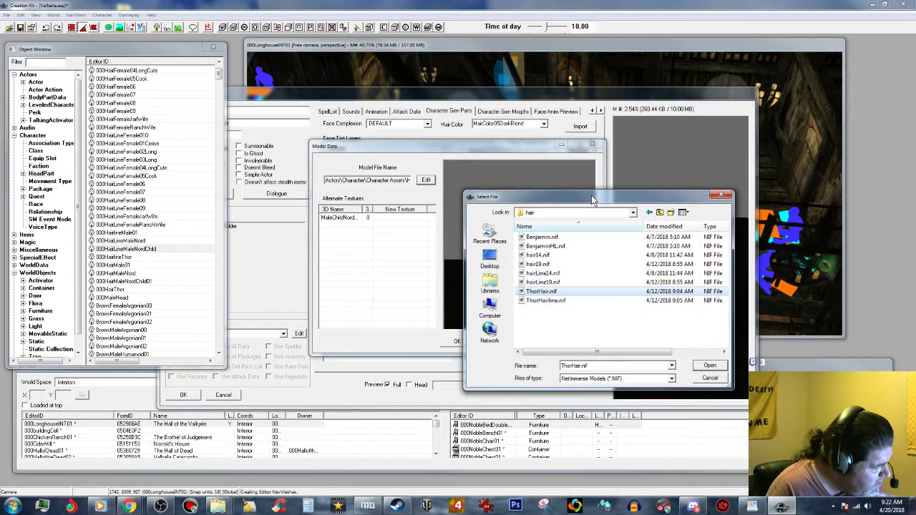
pyautogui.moveTo(591, 196); pyautogui.dragTo(489, 160)
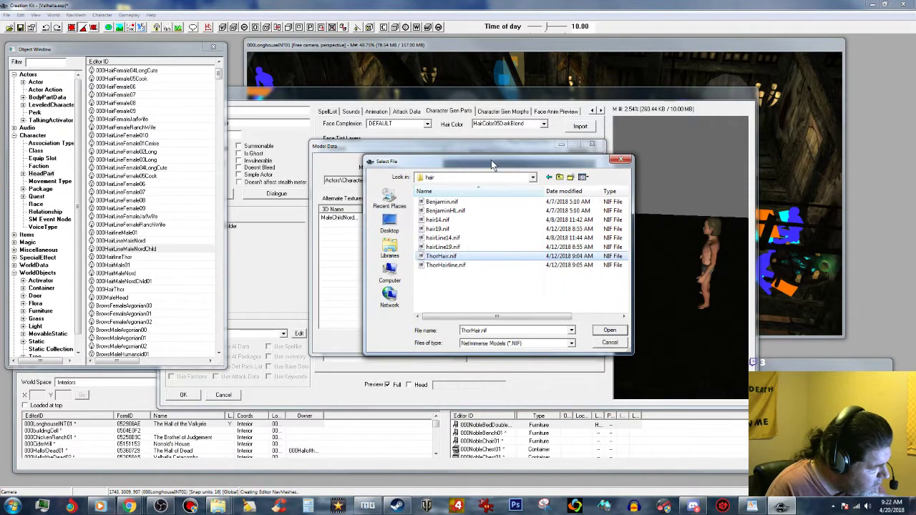
pyautogui.click(463, 266)
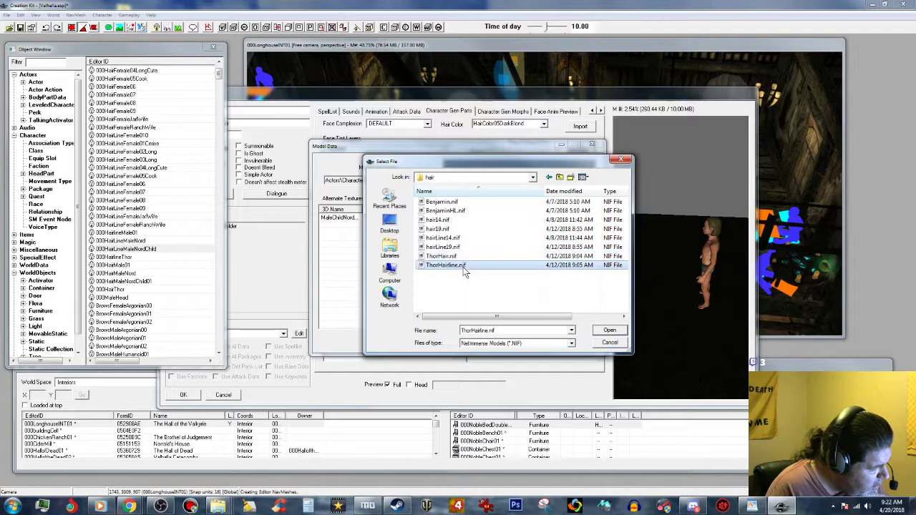
pyautogui.click(610, 331)
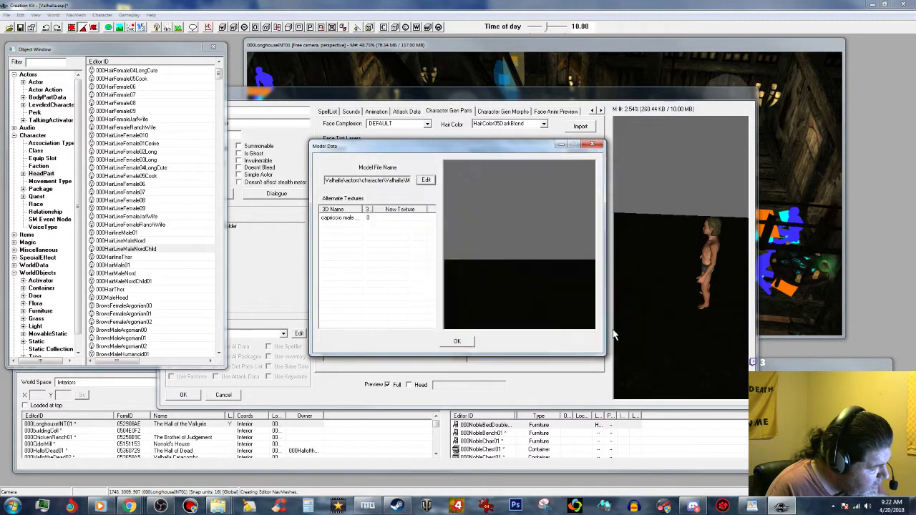
pyautogui.click(457, 342)
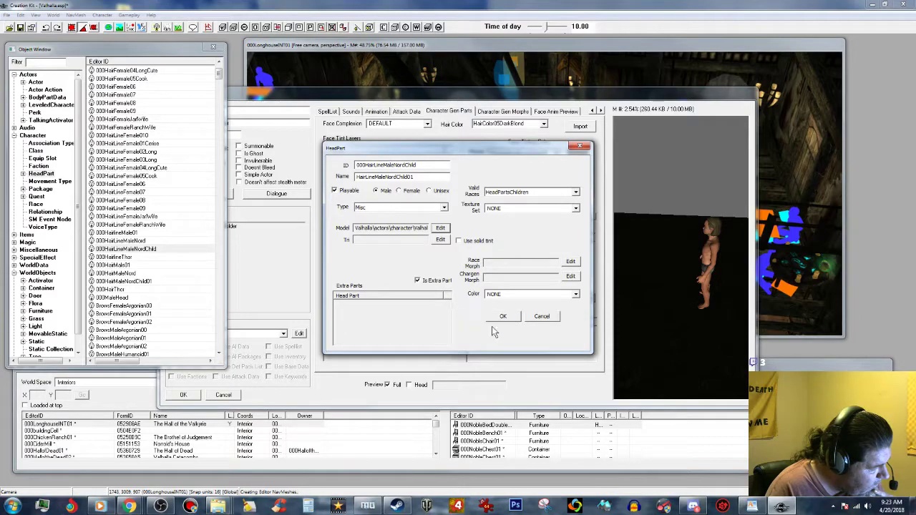
pyautogui.click(503, 317)
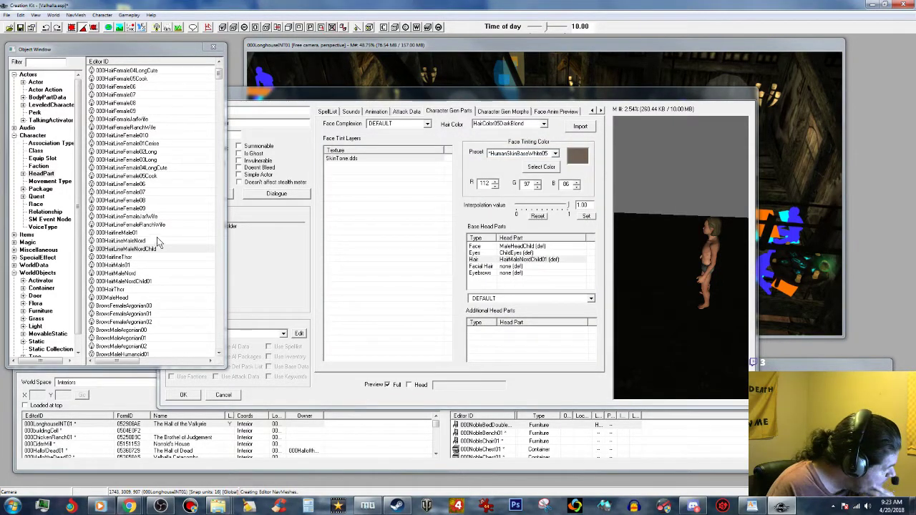
# Try to add 000HairLineMaleNordChild to the extra parts of the 000HairMaleNordChild01 head part.
pyautogui.doubleClick(140, 285)
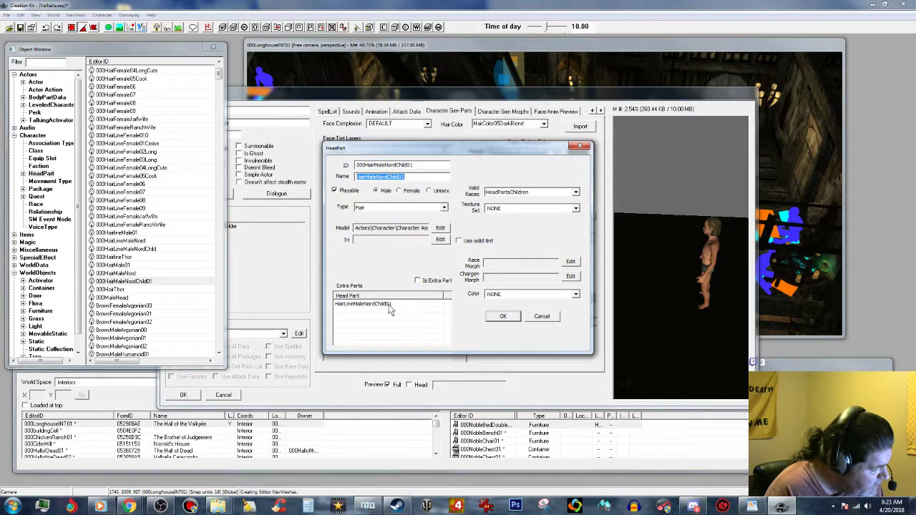
pyautogui.click(124, 251)
pyautogui.moveTo(131, 251); pyautogui.dragTo(382, 333)
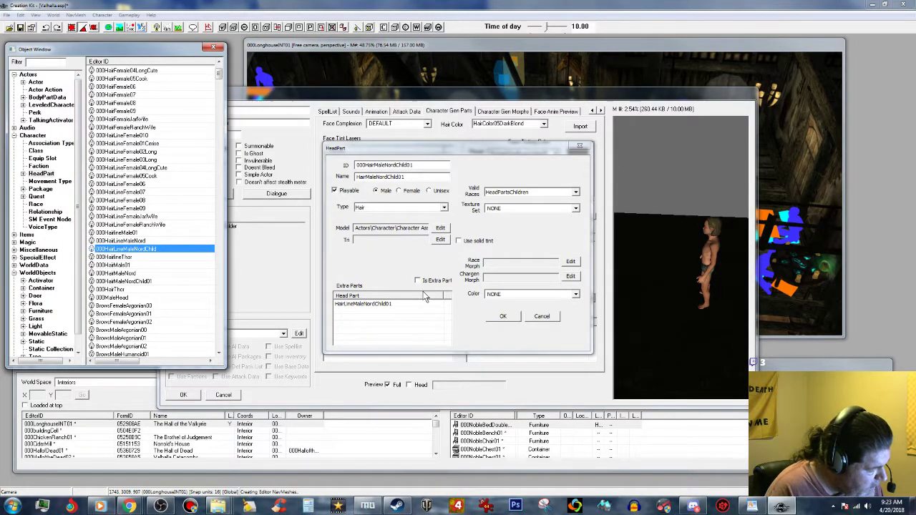
# Start replacing the model file of 000HairMaleNordChild01 and move the actor window clear of the file selection.
pyautogui.click(440, 229)
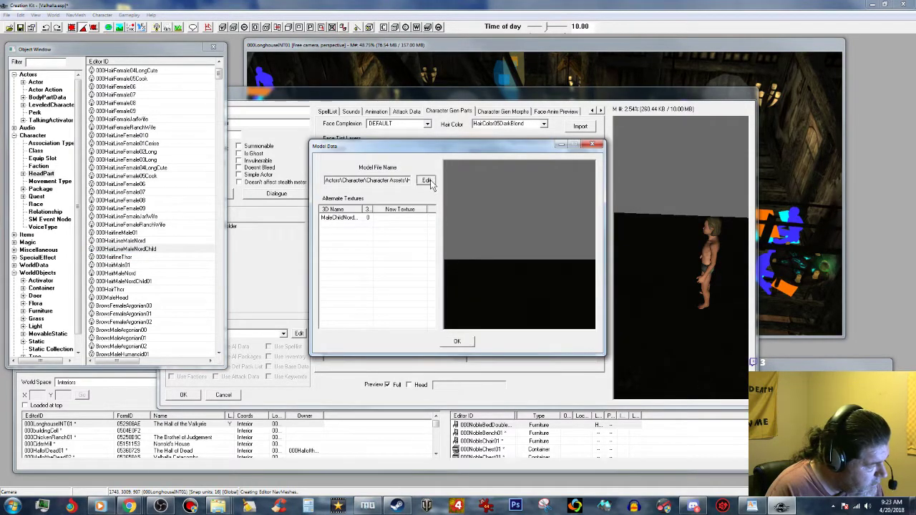
pyautogui.click(430, 180)
pyautogui.click(652, 228)
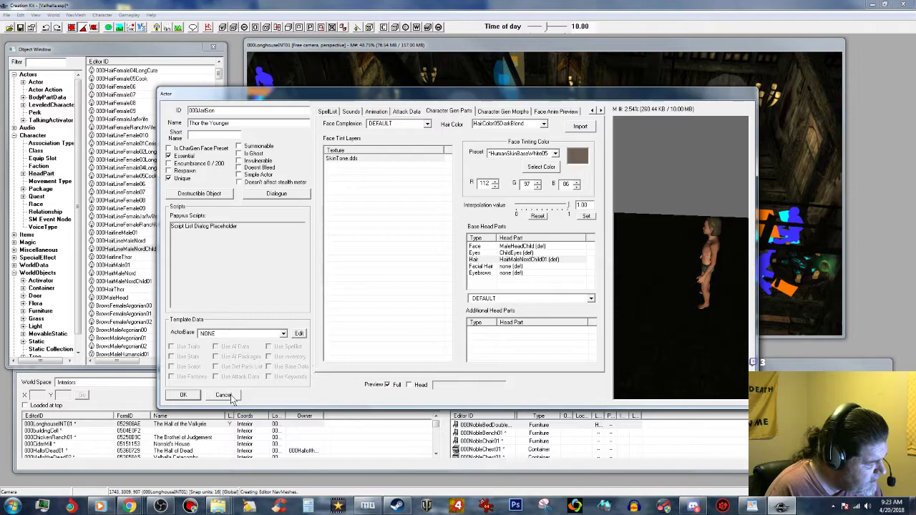
pyautogui.moveTo(449, 98); pyautogui.dragTo(459, 338)
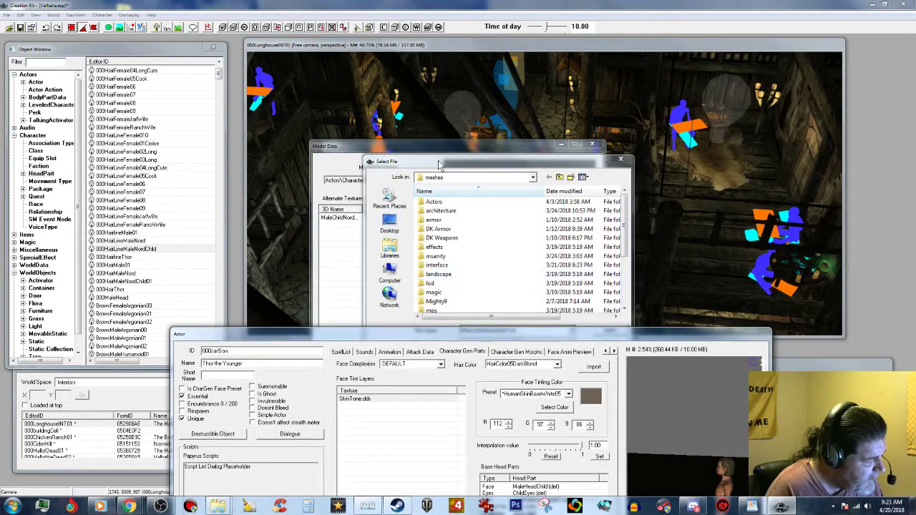
pyautogui.click(452, 161)
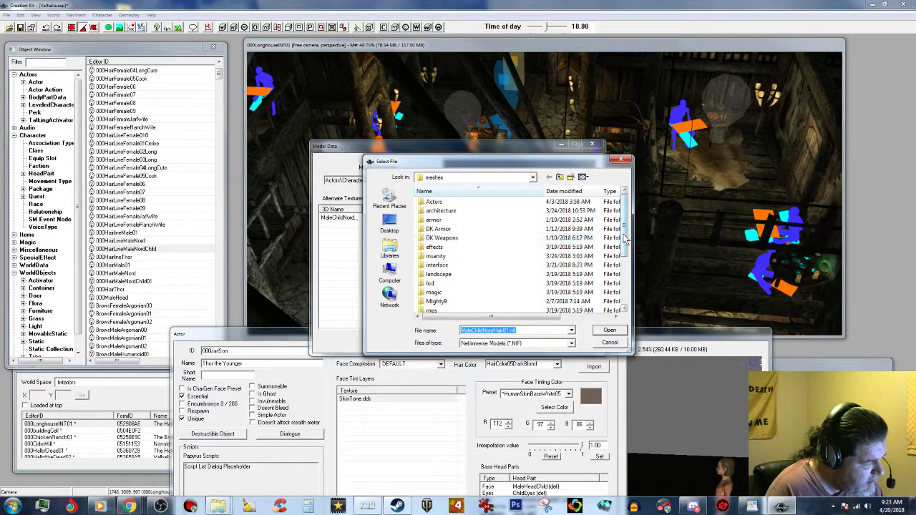
# Browse from the meshes folder through Valhalla's actor and character folders to the Male hair folder.
pyautogui.moveTo(623, 226); pyautogui.dragTo(632, 297)
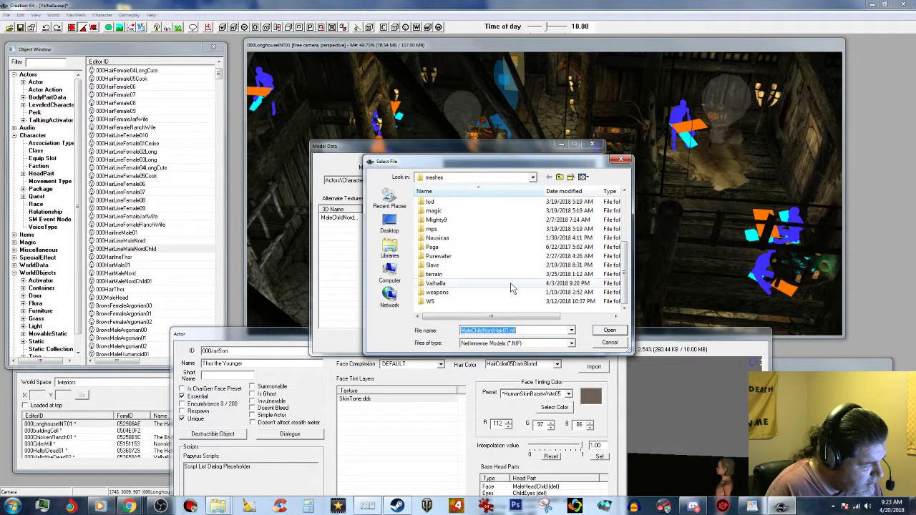
pyautogui.click(444, 284)
pyautogui.doubleClick(446, 285)
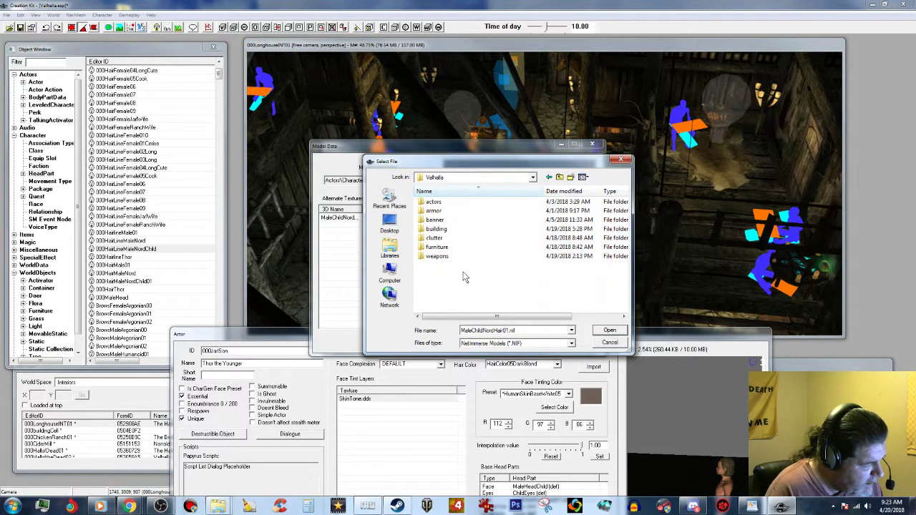
pyautogui.doubleClick(442, 202)
pyautogui.doubleClick(438, 203)
pyautogui.doubleClick(438, 203)
pyautogui.doubleClick(438, 202)
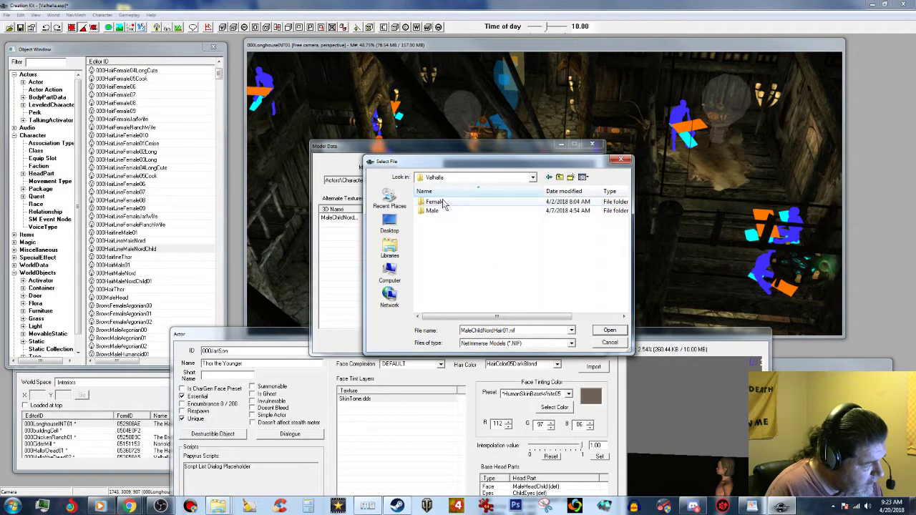
pyautogui.doubleClick(442, 211)
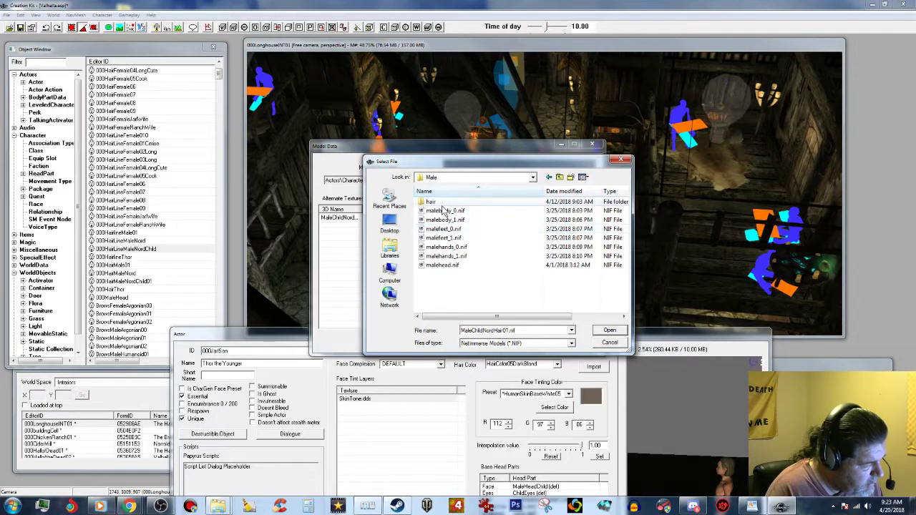
pyautogui.doubleClick(437, 203)
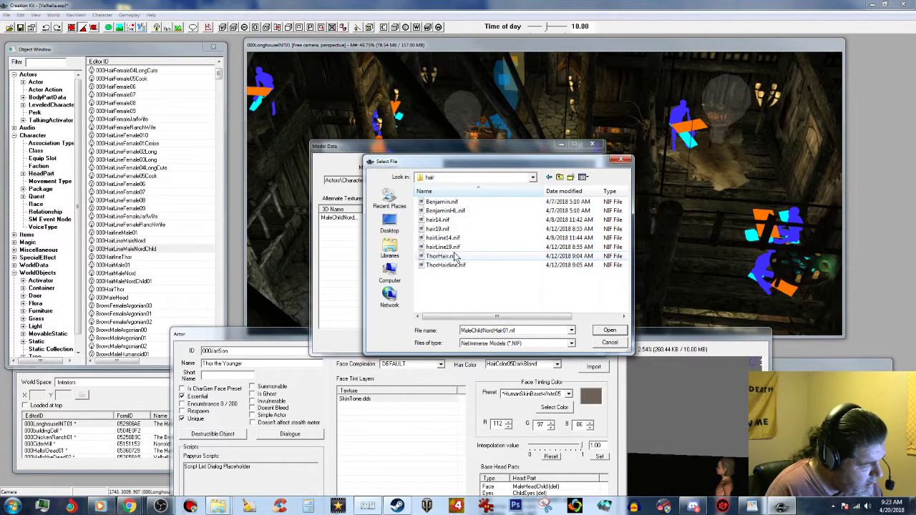
# Assign ThorHair.nif as the model of 000HairMaleNordChild01 and save the head part.
pyautogui.click(456, 256)
pyautogui.click(609, 330)
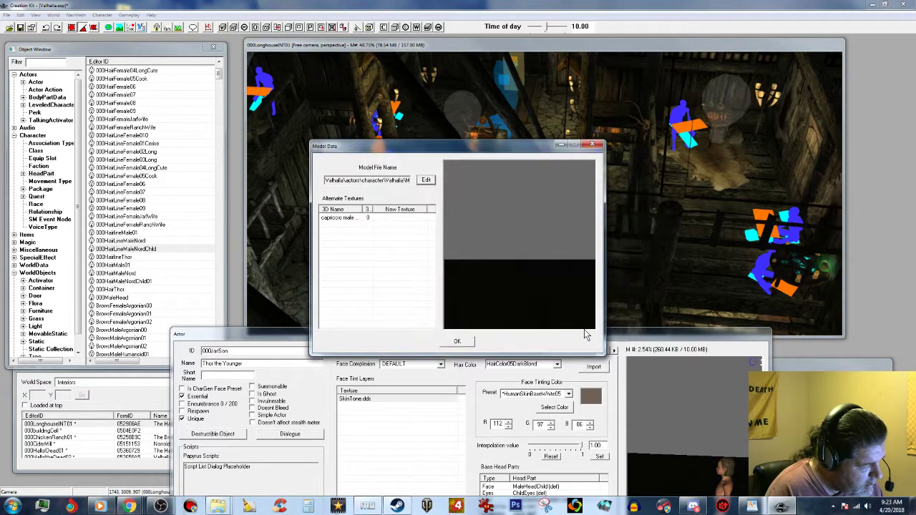
pyautogui.click(458, 342)
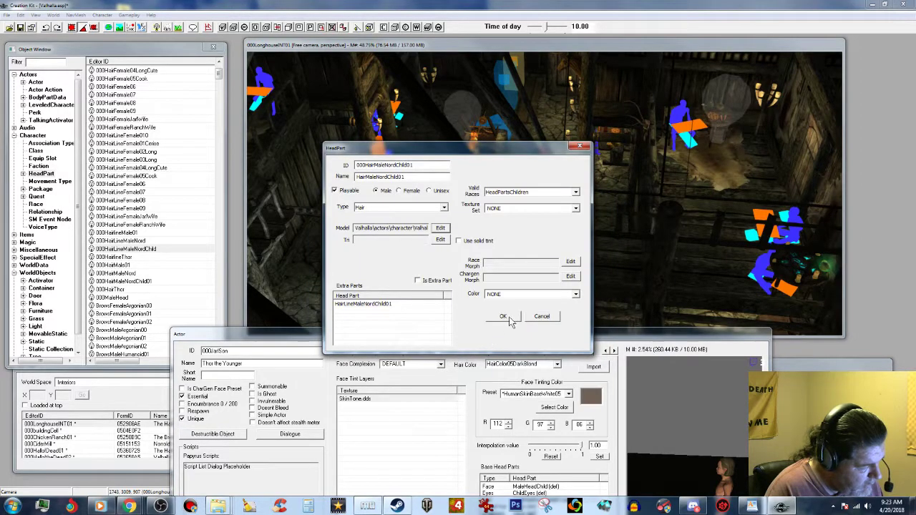
pyautogui.click(503, 317)
# Check the available Hair head parts for Thor the Younger, leave the choice at DEFAULT and save the actor.
pyautogui.moveTo(513, 335); pyautogui.dragTo(525, 209)
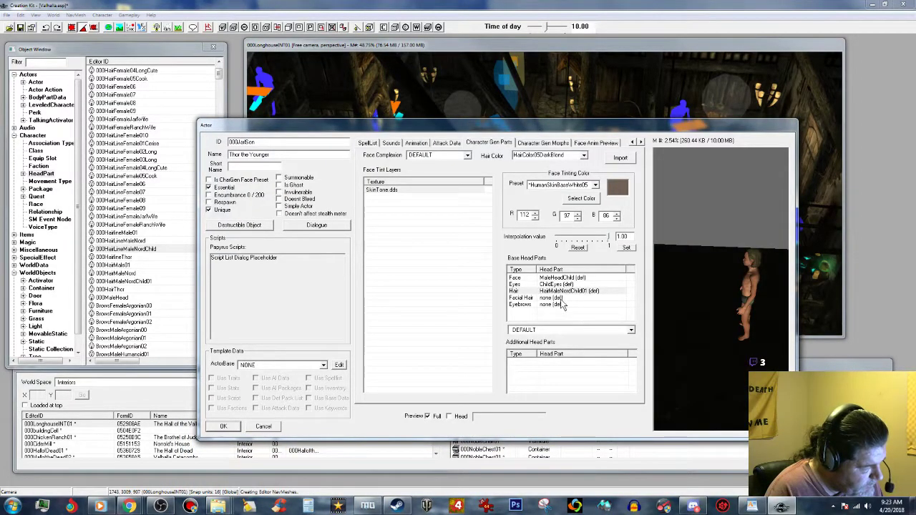
pyautogui.click(570, 292)
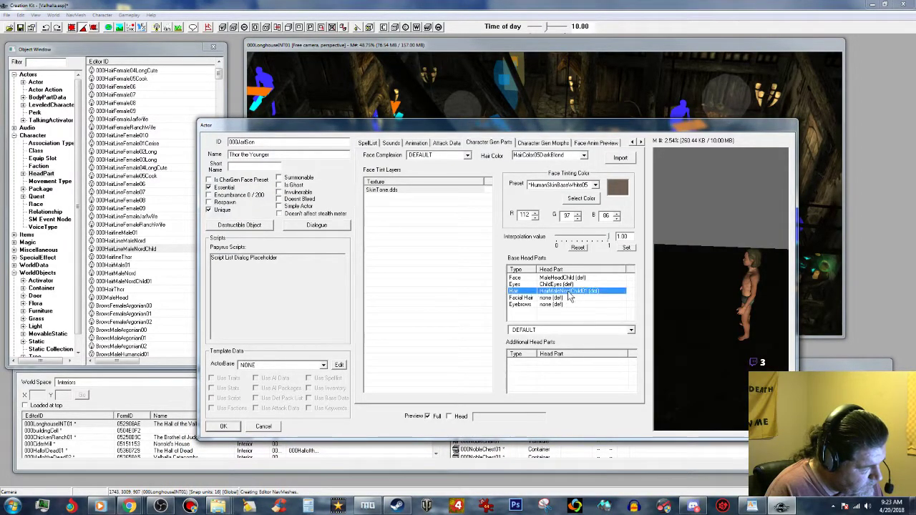
pyautogui.click(632, 330)
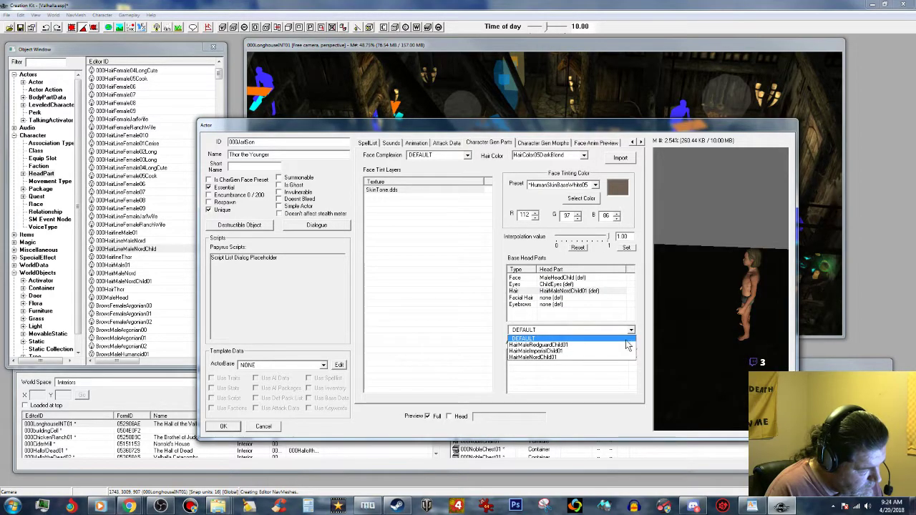
pyautogui.click(605, 422)
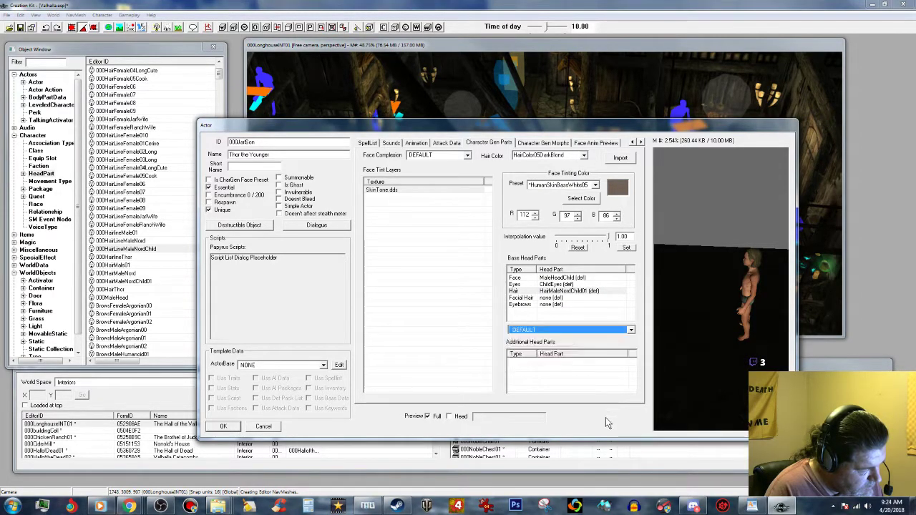
pyautogui.click(223, 426)
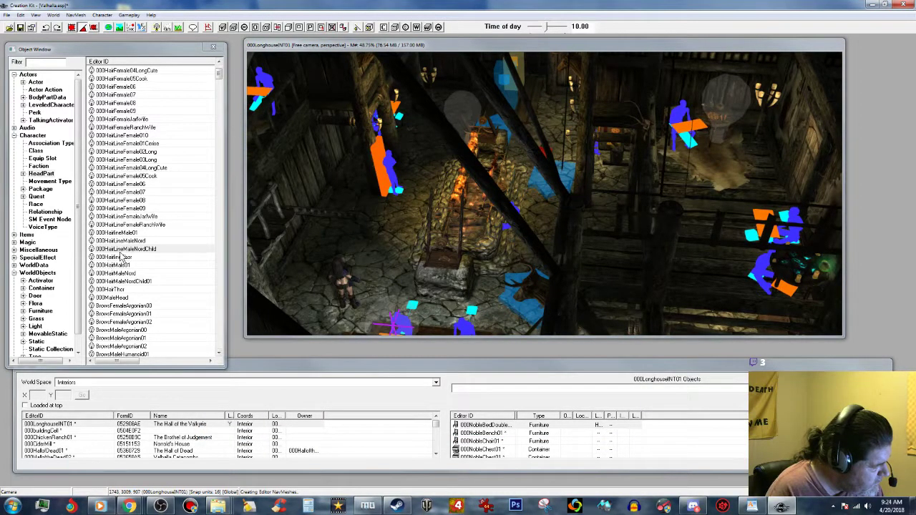
# Reopen the 000JarlSon actor and try 000HairMaleNordChild01 as its Hair base head part.
pyautogui.click(38, 90)
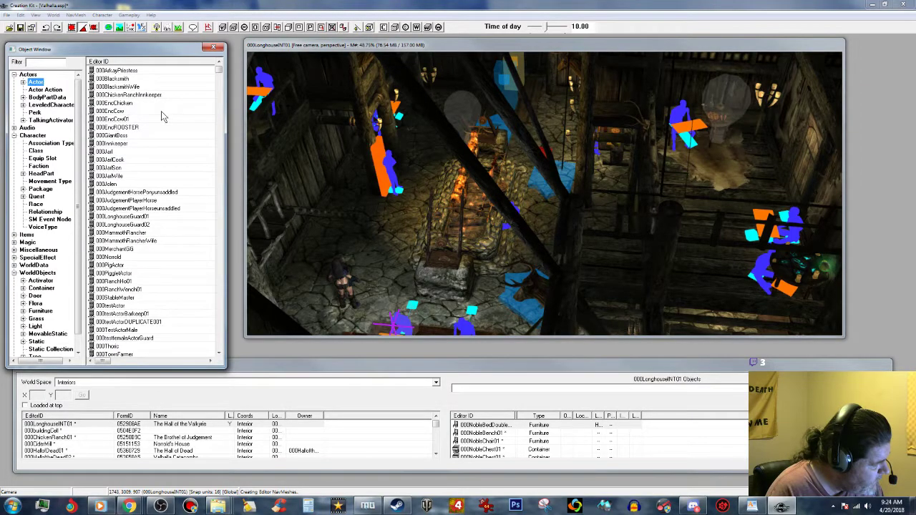
pyautogui.doubleClick(111, 168)
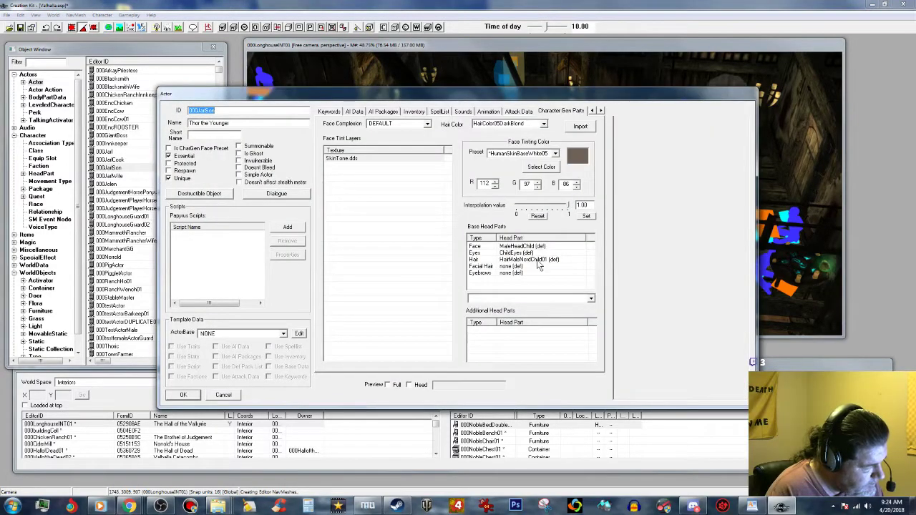
pyautogui.click(541, 259)
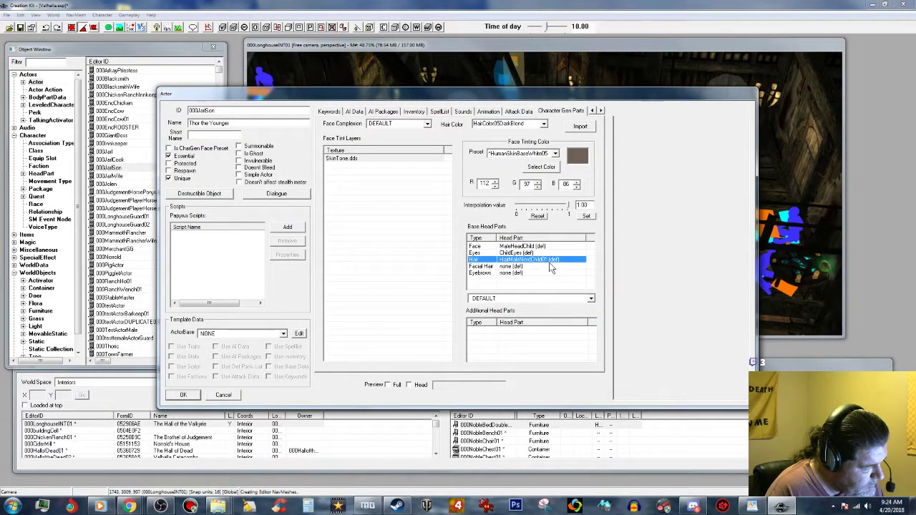
pyautogui.click(592, 299)
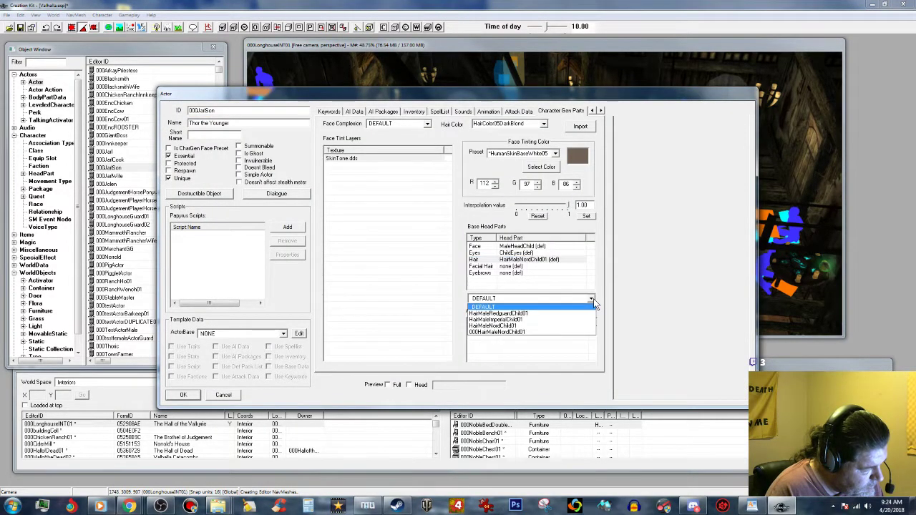
pyautogui.click(534, 333)
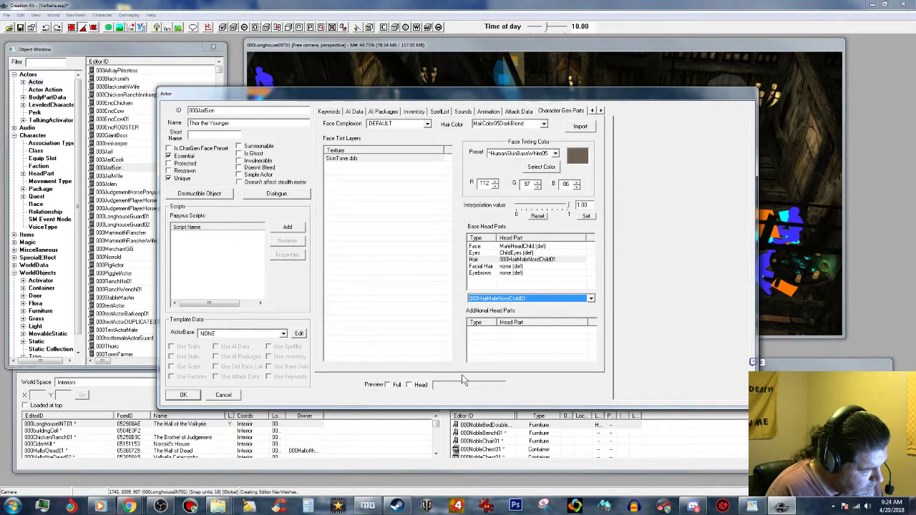
# Inspect the hair from several angles in the actor's full-body preview and close the actor without saving.
pyautogui.click(388, 385)
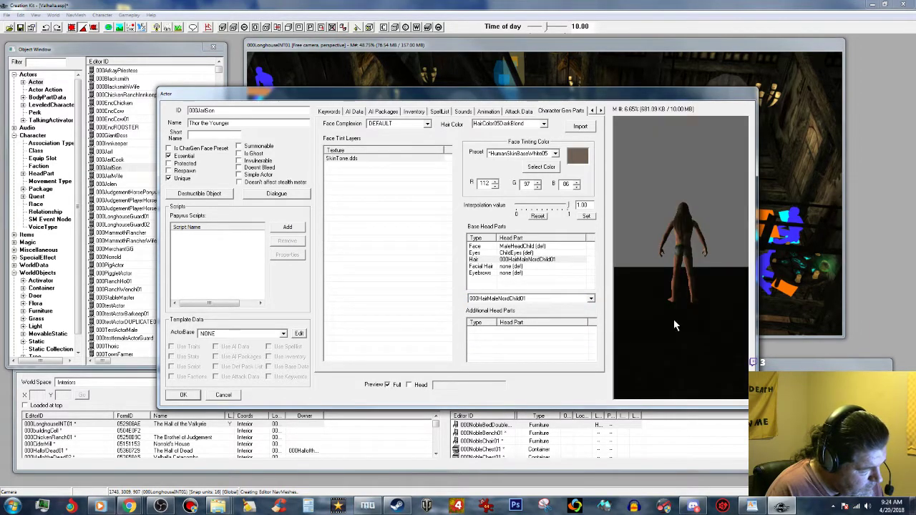
pyautogui.moveTo(677, 295)
pyautogui.mouseDown()
pyautogui.moveTo(733, 310)
pyautogui.moveTo(684, 292)
pyautogui.moveTo(706, 296)
pyautogui.moveTo(691, 286)
pyautogui.mouseUp()
pyautogui.scroll(2, 698, 283)
pyautogui.moveTo(691, 285); pyautogui.dragTo(678, 294, button='middle')
pyautogui.scroll(3, 677, 294)
pyautogui.scroll(-3, 677, 293)
pyautogui.moveTo(677, 294); pyautogui.dragTo(696, 281)
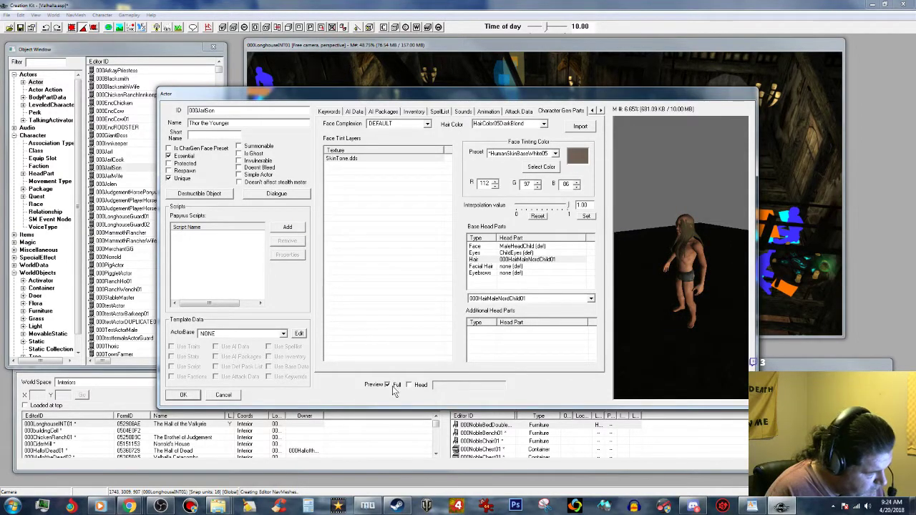
pyautogui.click(223, 395)
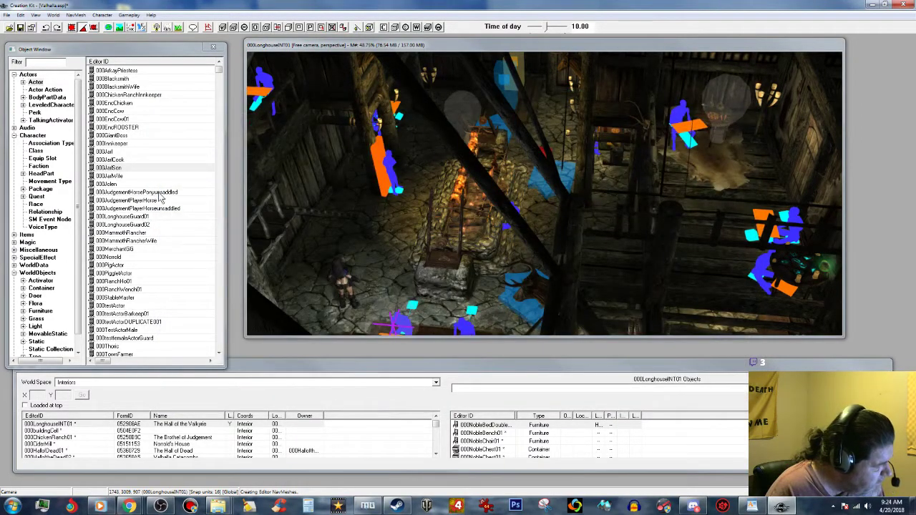
# Remove HairLineMaleNordChild01 from the extra parts of the 000HairMaleNordChild01 head part and save it.
pyautogui.doubleClick(43, 173)
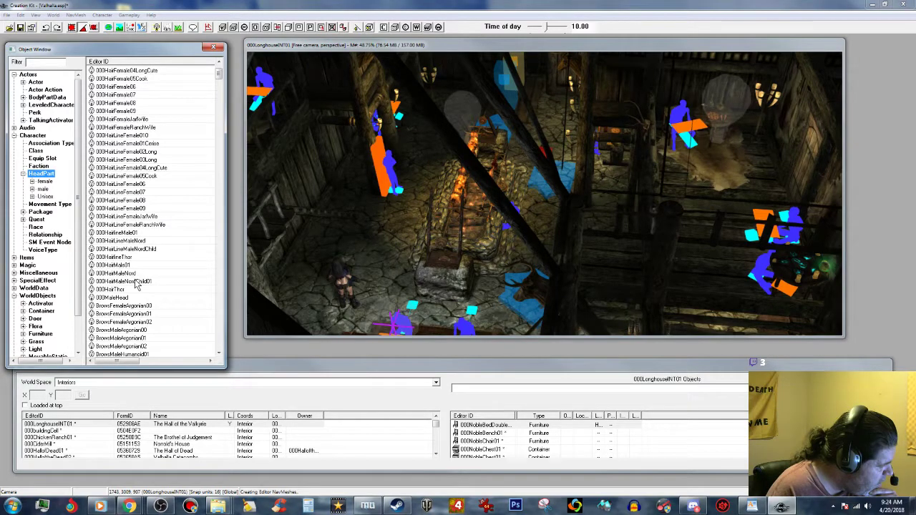
pyautogui.doubleClick(138, 282)
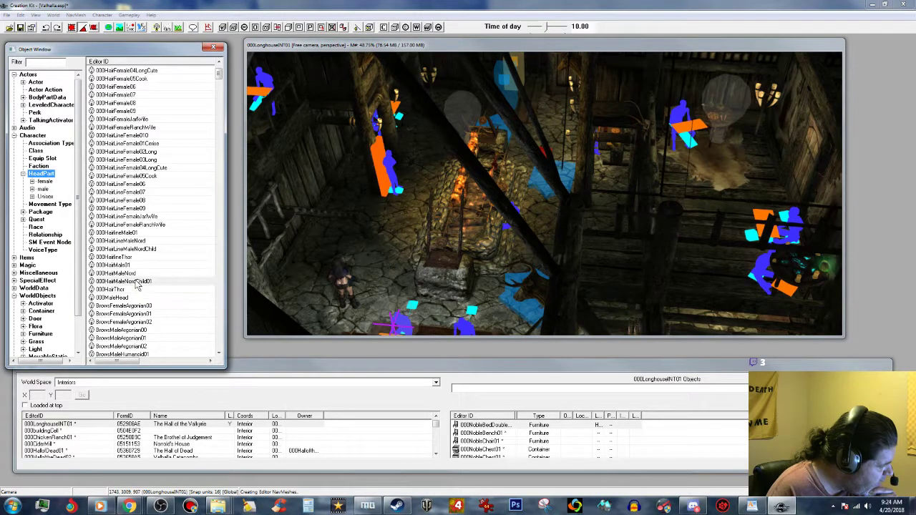
pyautogui.click(370, 305)
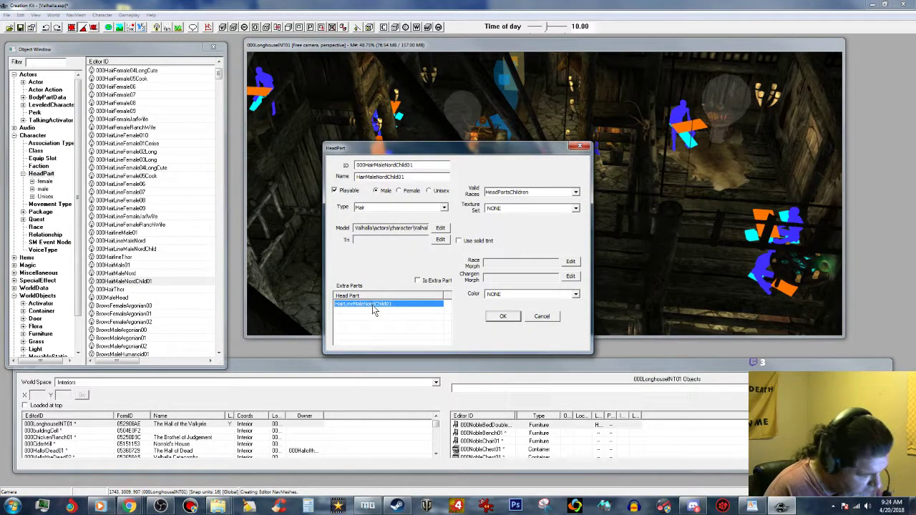
pyautogui.press('Delete')
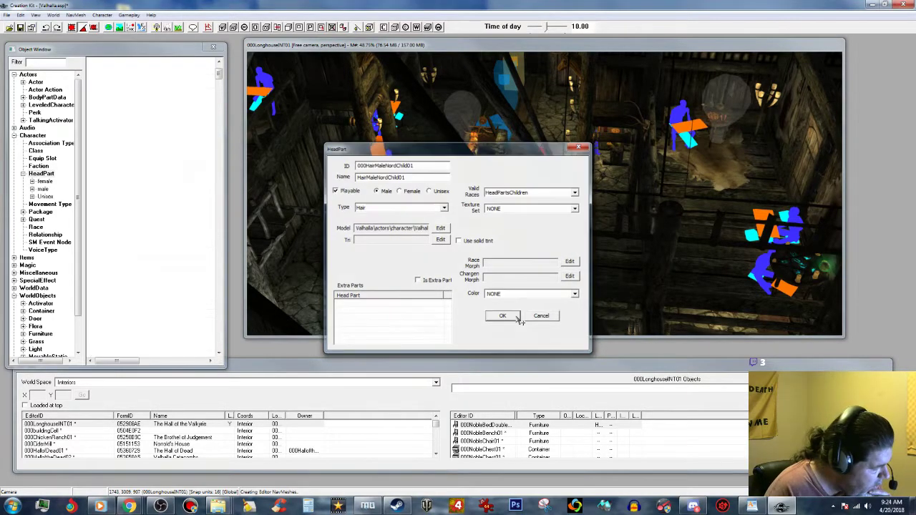
pyautogui.click(517, 317)
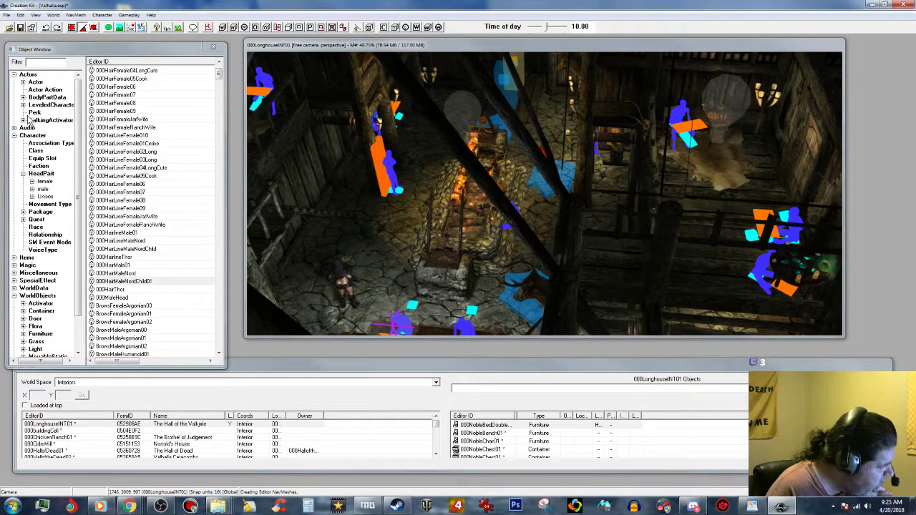
# Reopen the 000JarlSon actor and try adding 000HairLineMaleNordChild to its additional head parts.
pyautogui.doubleClick(33, 84)
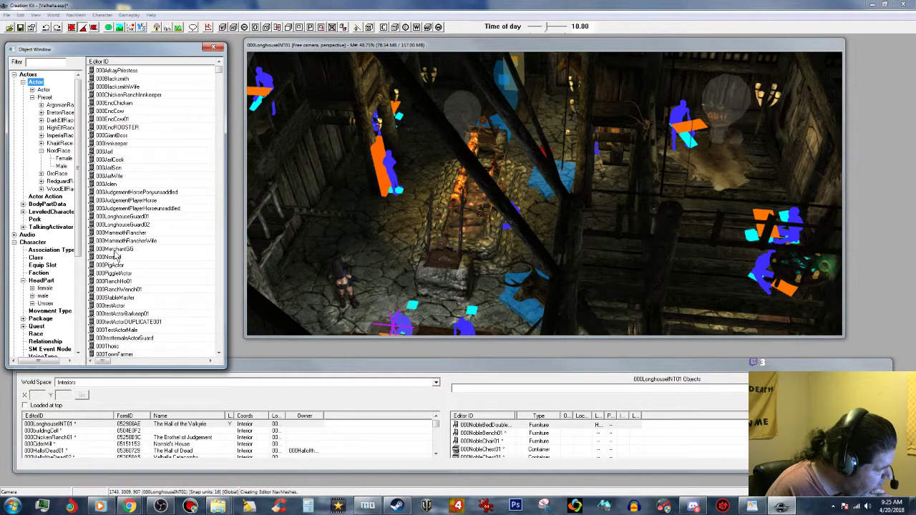
pyautogui.click(119, 168)
pyautogui.doubleClick(119, 168)
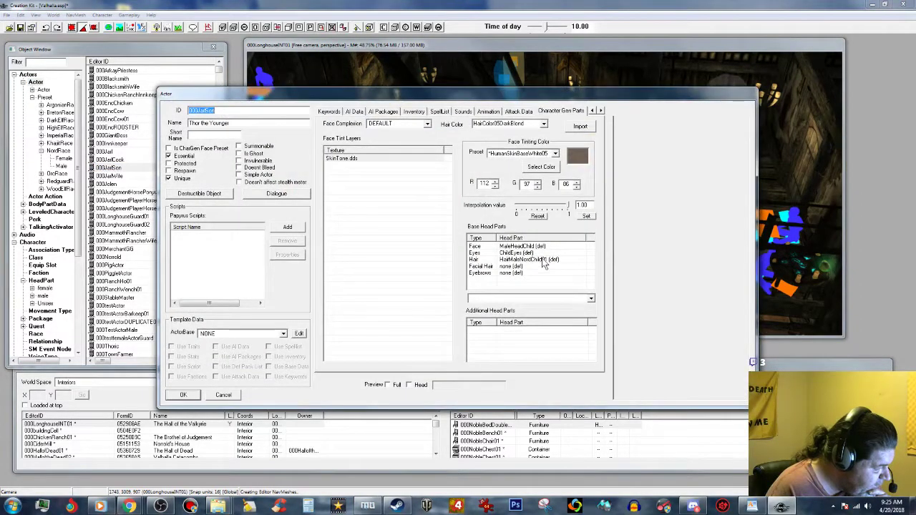
pyautogui.click(544, 260)
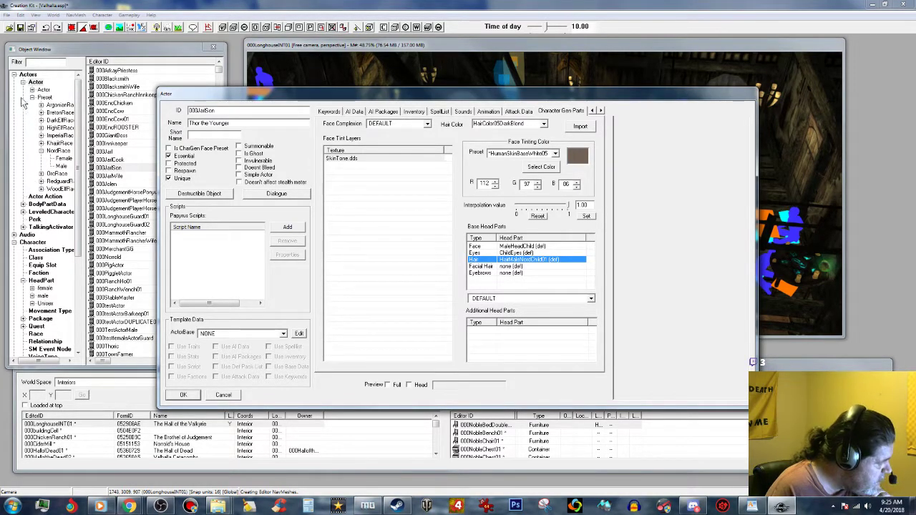
pyautogui.click(46, 282)
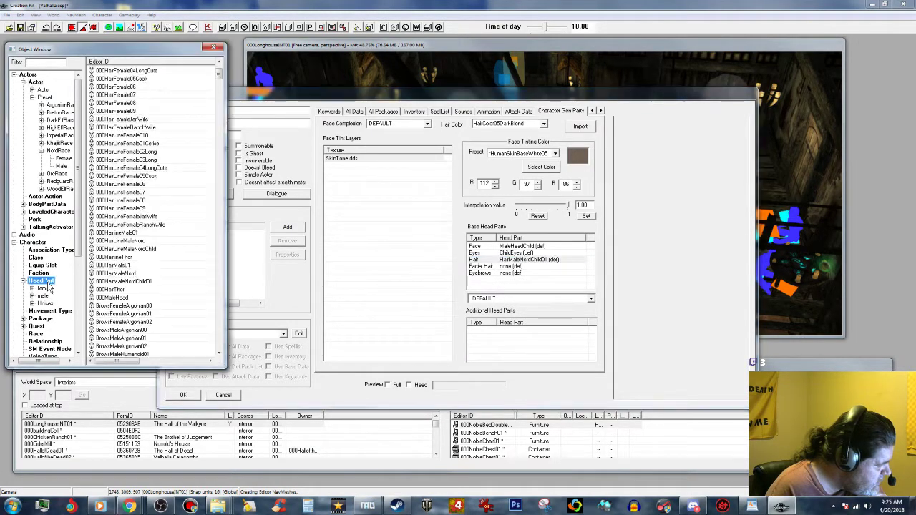
pyautogui.click(129, 249)
pyautogui.moveTo(131, 254); pyautogui.dragTo(553, 338)
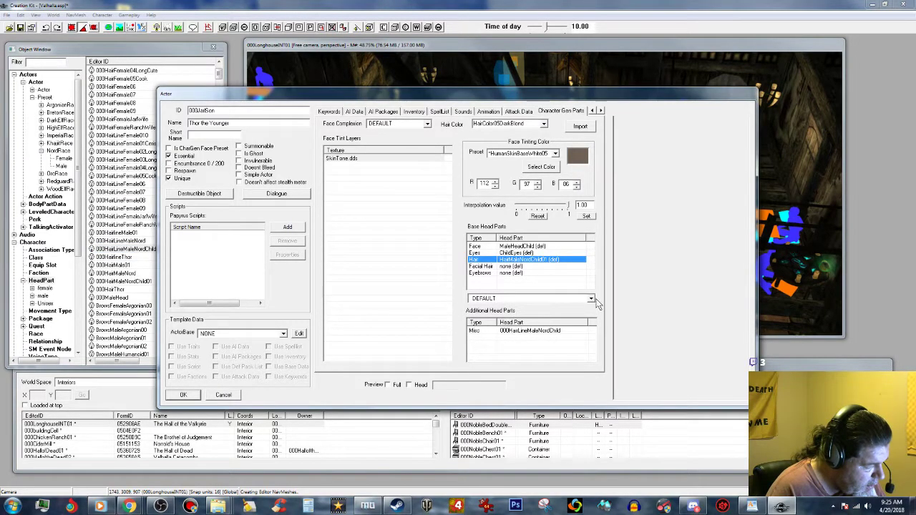
# Try 000HairMaleNordChild01 as the actor's Hair part, inspect it in the full-body preview, and close the actor without saving.
pyautogui.click(591, 299)
pyautogui.click(572, 332)
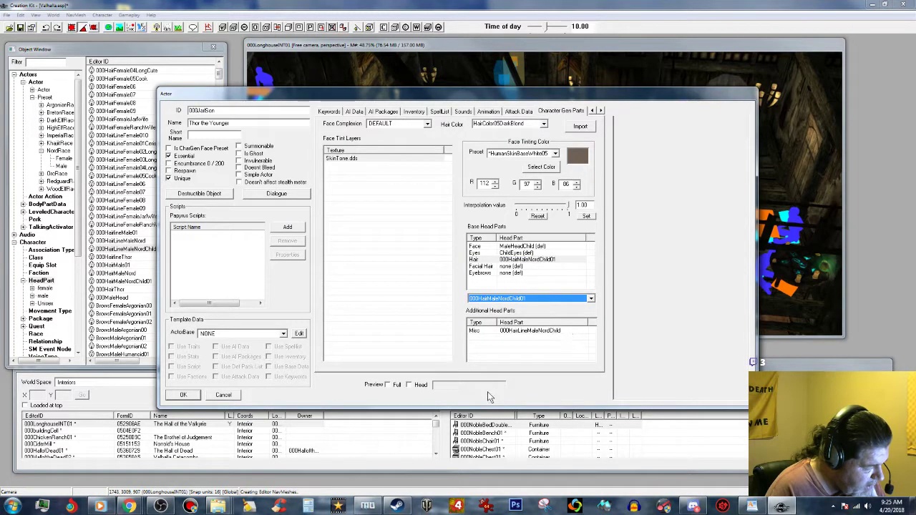
pyautogui.click(387, 385)
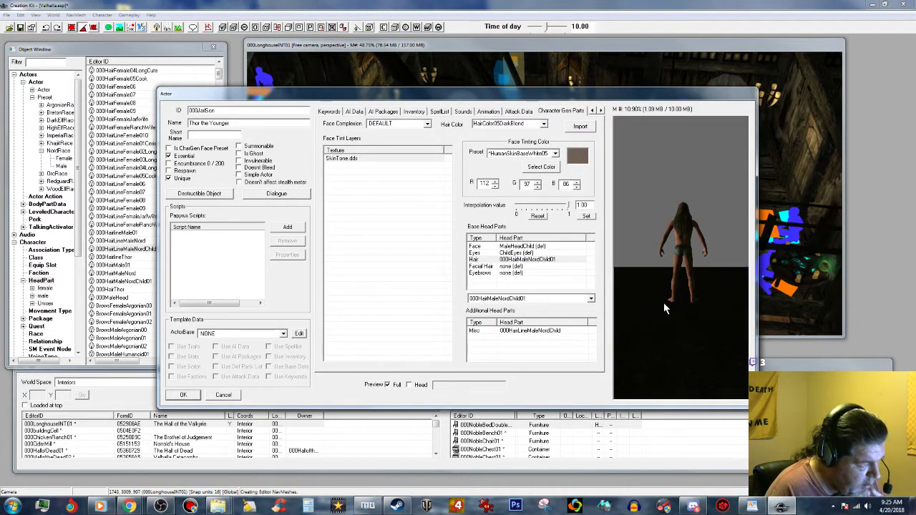
pyautogui.moveTo(679, 292); pyautogui.dragTo(705, 298)
pyautogui.scroll(-5, 706, 292)
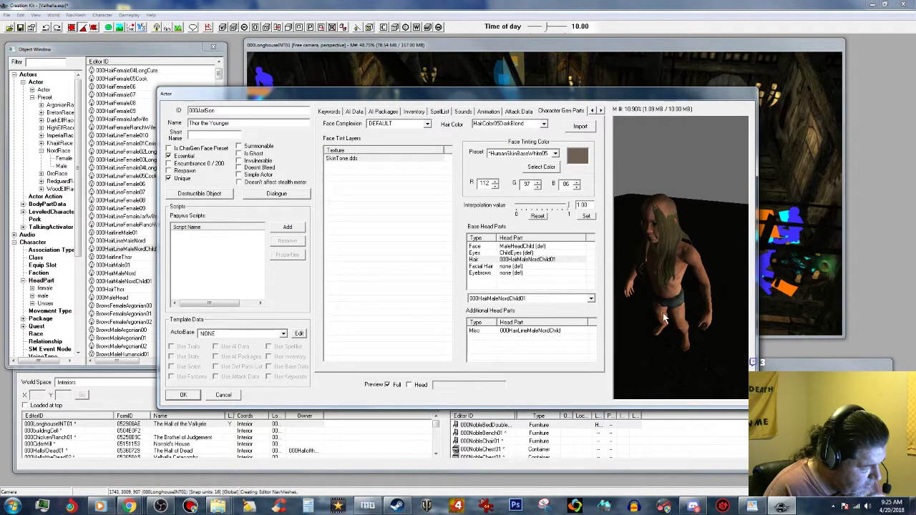
pyautogui.click(224, 395)
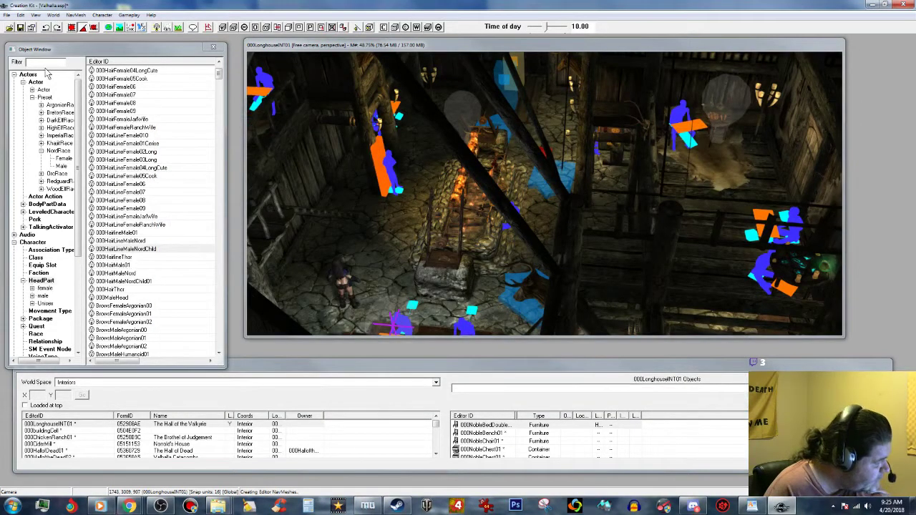
# Reopen the 000JarlSon actor and examine its default hair in the full-body preview.
pyautogui.click(37, 83)
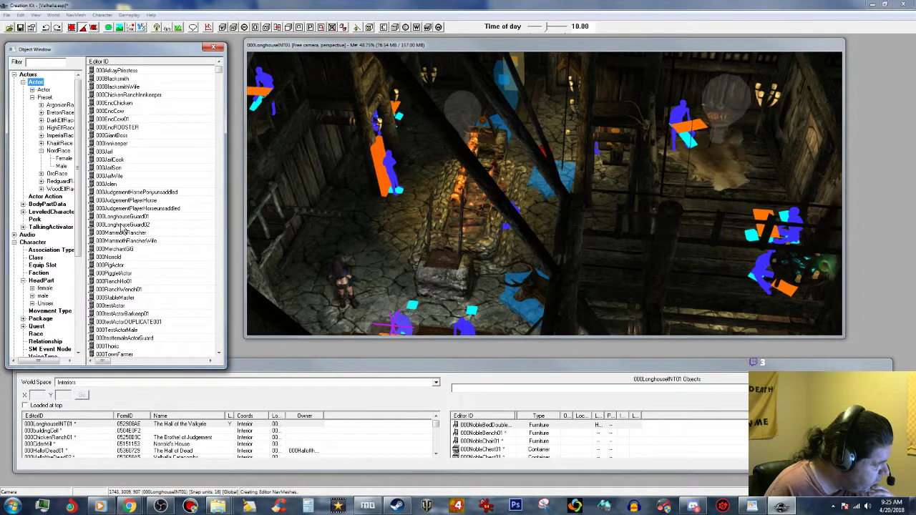
pyautogui.doubleClick(113, 169)
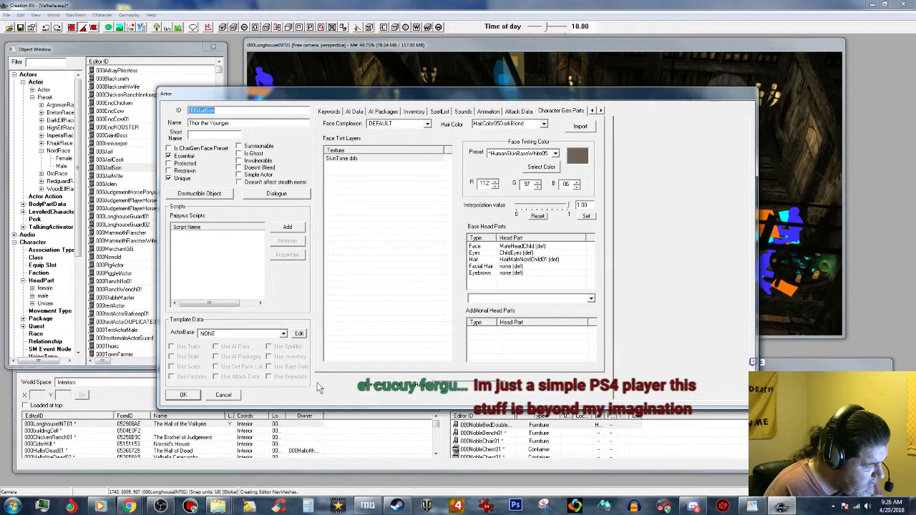
pyautogui.click(390, 388)
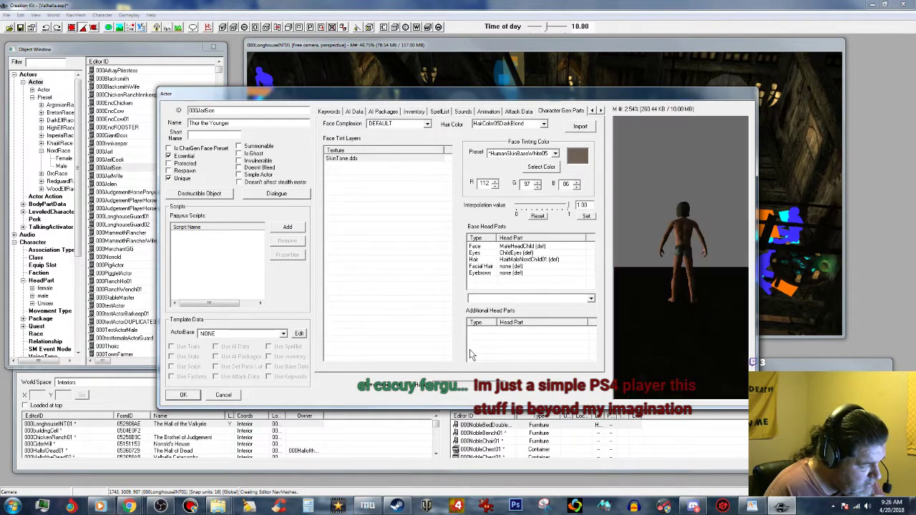
pyautogui.moveTo(648, 287); pyautogui.dragTo(750, 297)
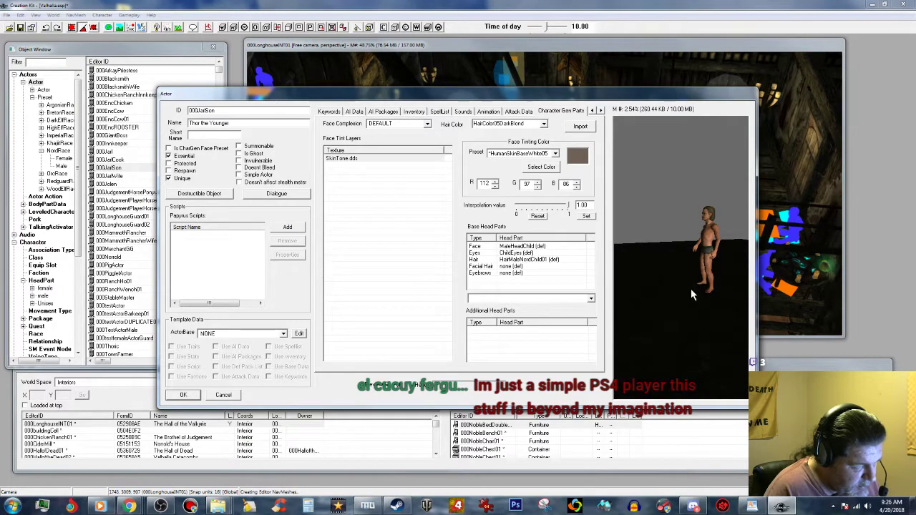
# Choose HairMaleNordChild01 as the actor's Hair base head part and save the actor.
pyautogui.click(527, 259)
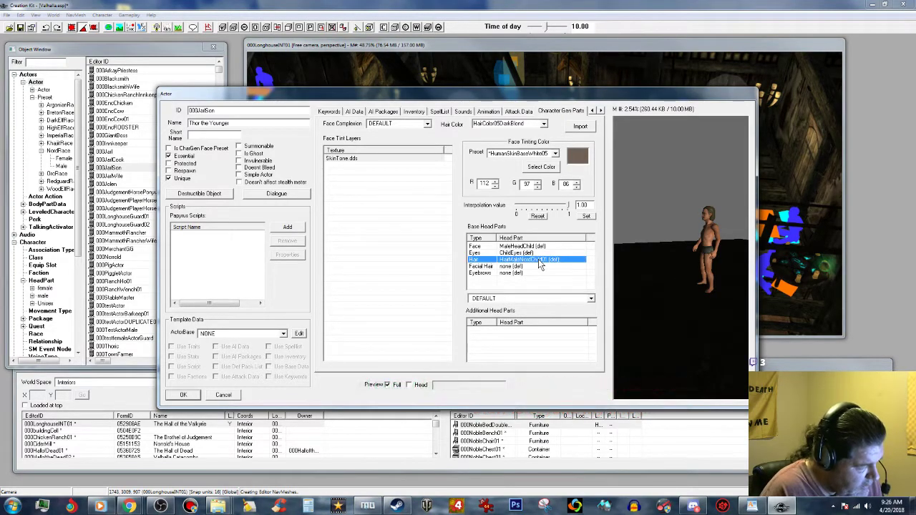
pyautogui.click(591, 299)
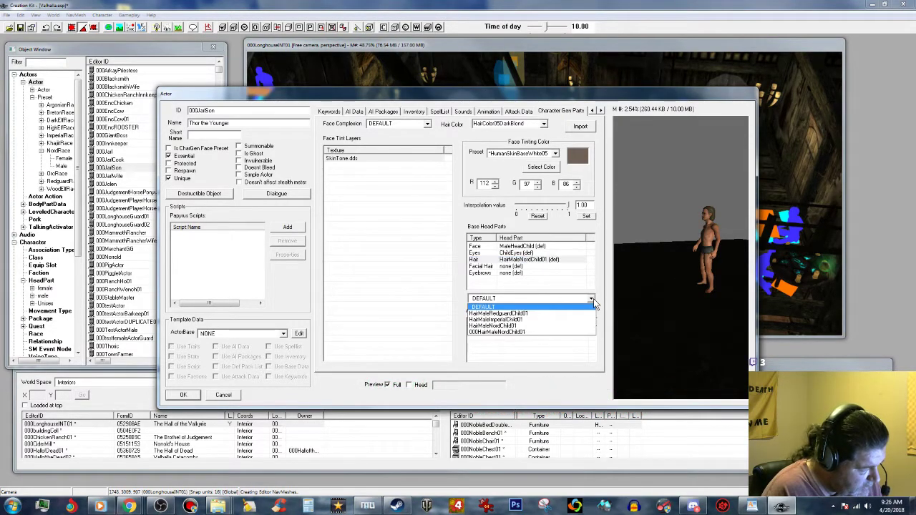
pyautogui.click(540, 327)
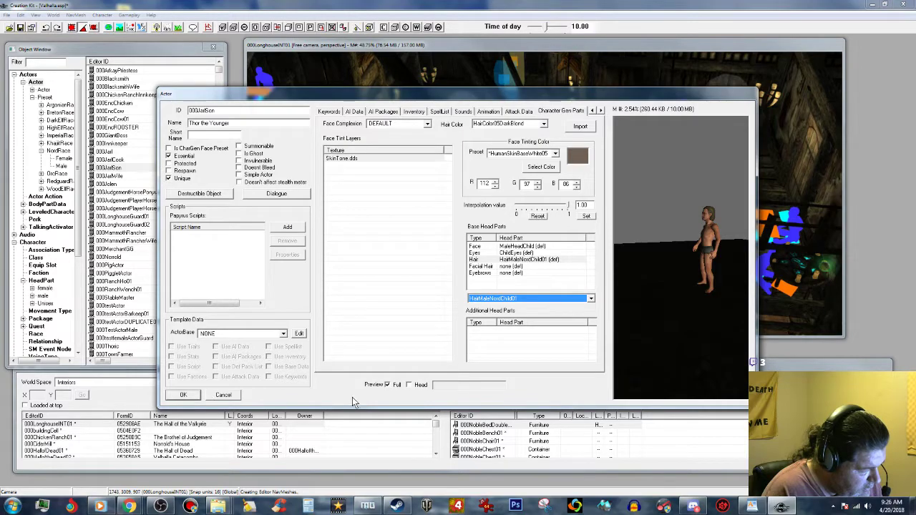
pyautogui.click(388, 385)
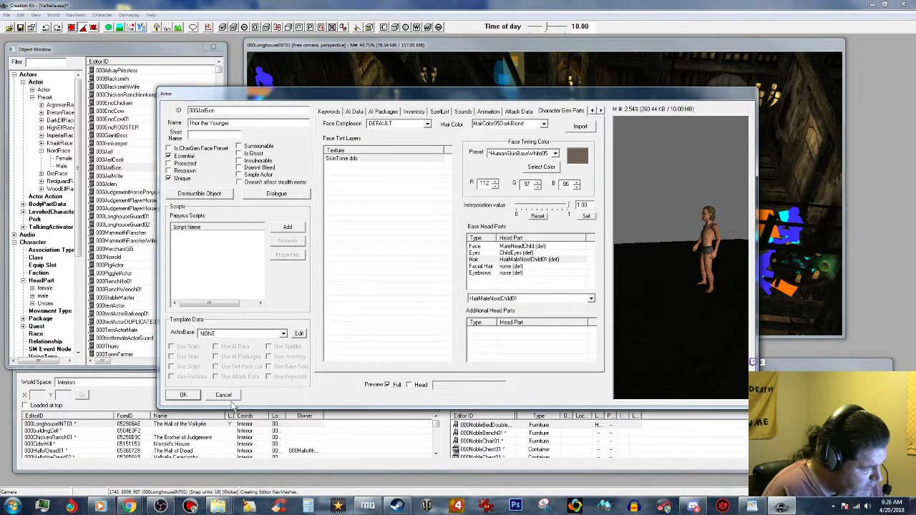
pyautogui.click(189, 396)
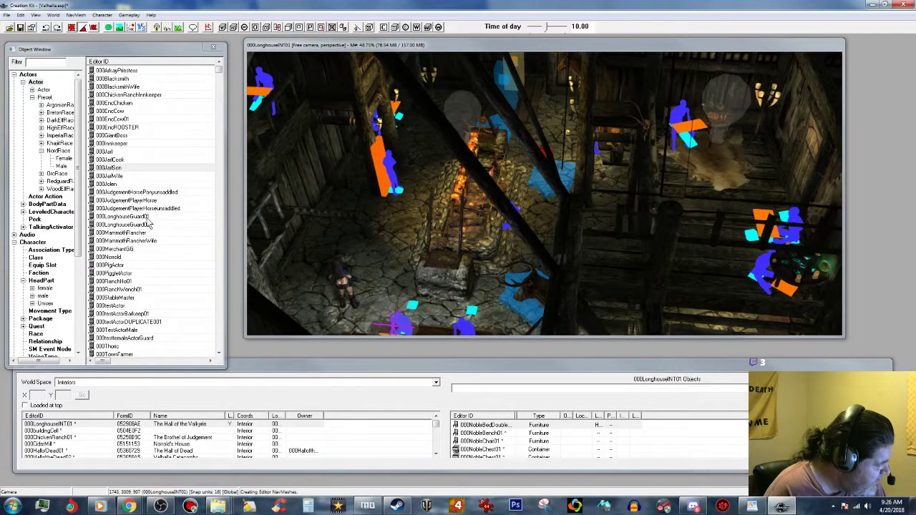
# Delete the 000HairLineMaleNordChild and 000HairMaleNordChild01 head parts and save the plugin.
pyautogui.click(45, 286)
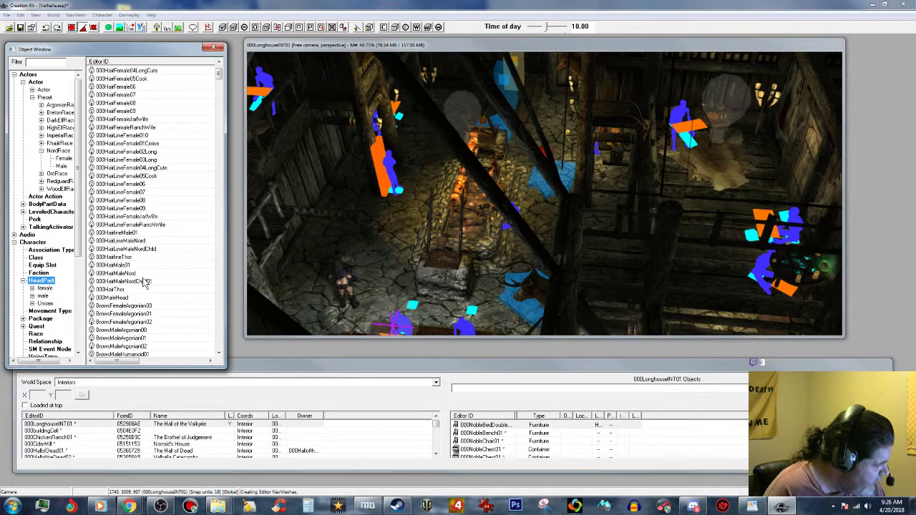
pyautogui.click(145, 282)
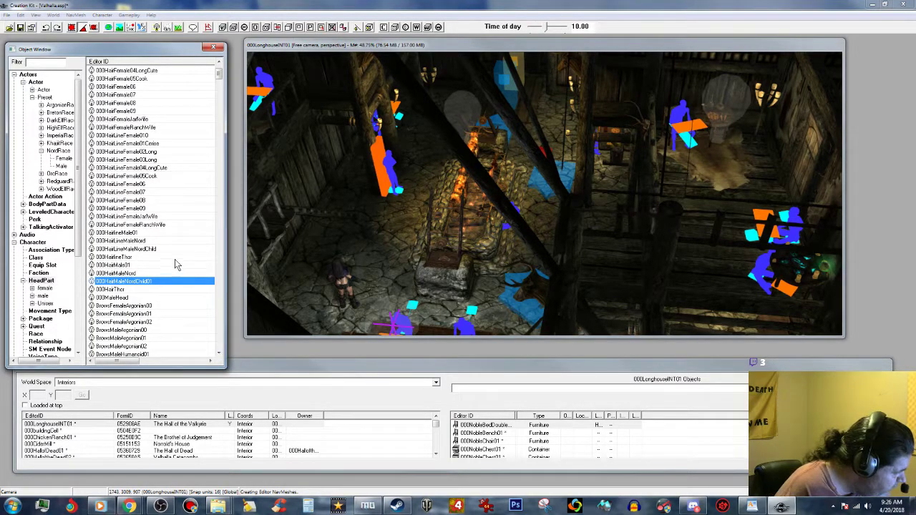
pyautogui.keyDown('ctrl'); pyautogui.click(156, 249); pyautogui.keyUp('ctrl')
pyautogui.rightClick(156, 249)
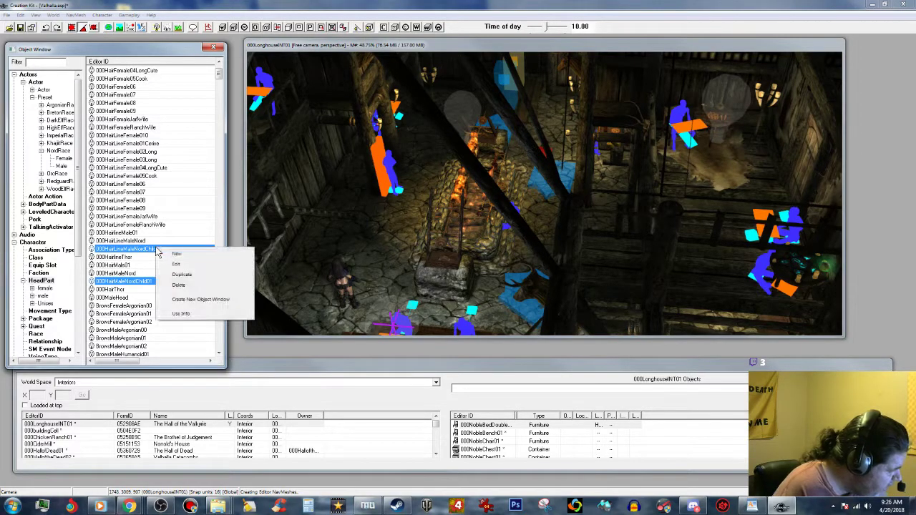
pyautogui.click(199, 287)
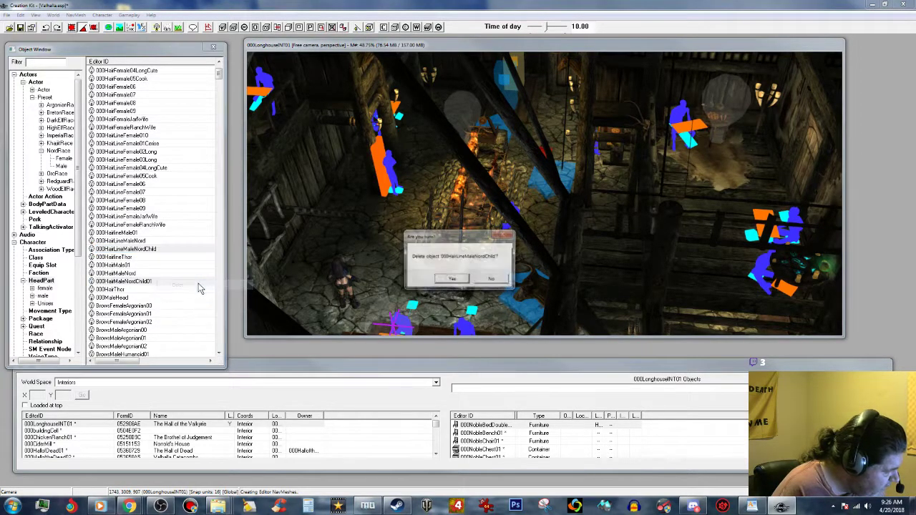
pyautogui.click(461, 283)
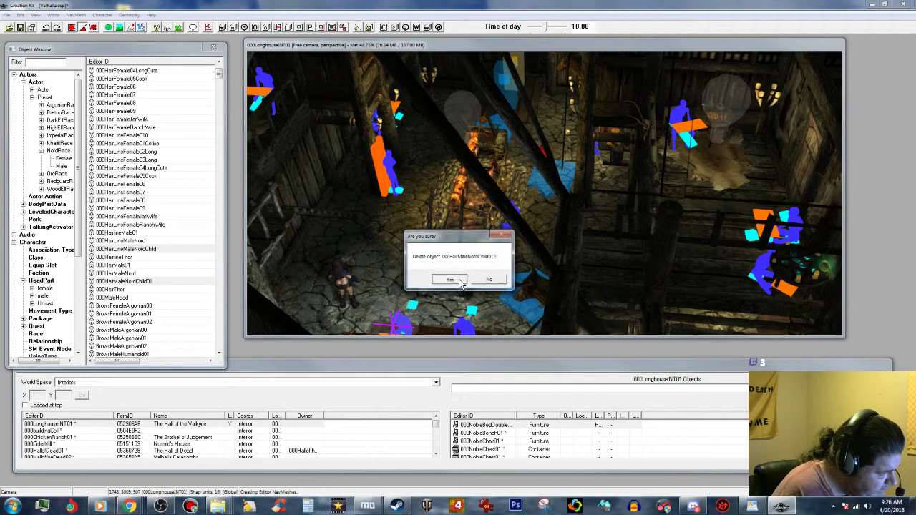
pyautogui.click(461, 283)
pyautogui.click(21, 28)
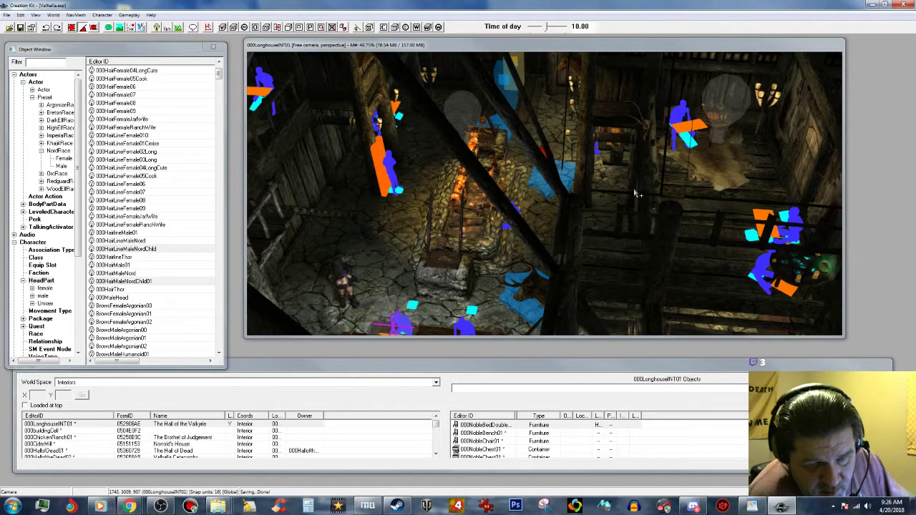
# Open the 000JarlSon actor again and view it from the side in the full-body preview.
pyautogui.click(613, 44)
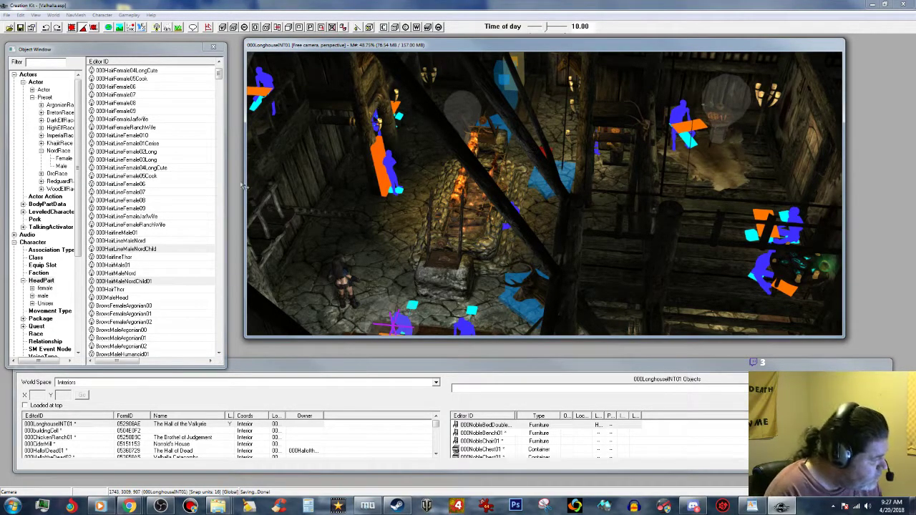
pyautogui.click(40, 86)
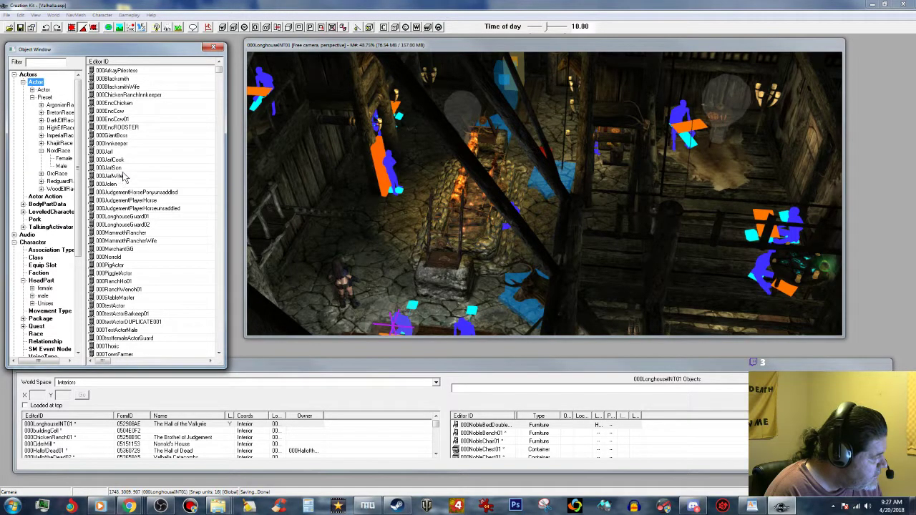
pyautogui.doubleClick(114, 168)
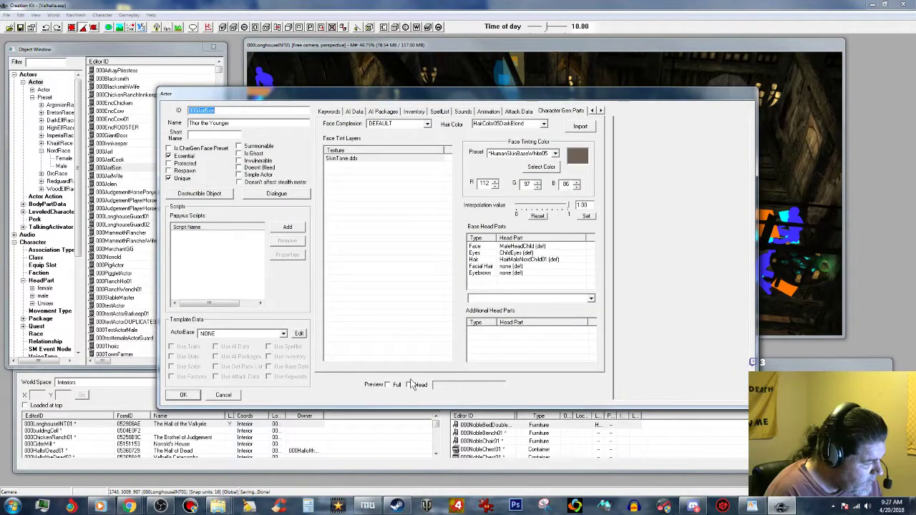
pyautogui.click(388, 384)
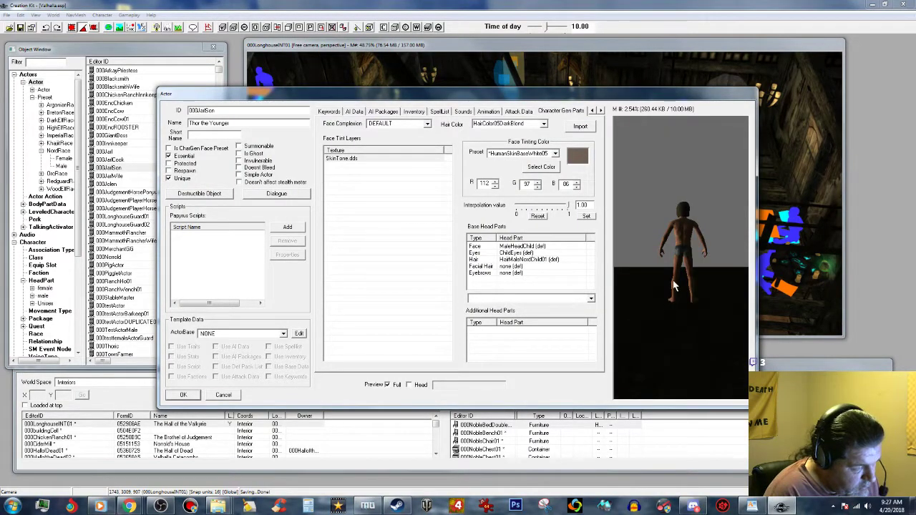
pyautogui.moveTo(654, 285); pyautogui.dragTo(729, 295)
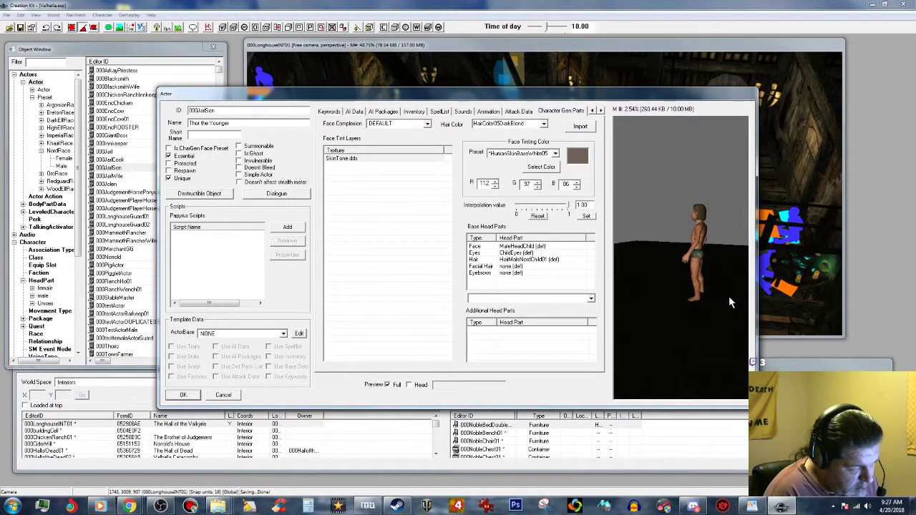
# Set Thor the Younger's default outfit to ChildOutfit01.
pyautogui.click(415, 112)
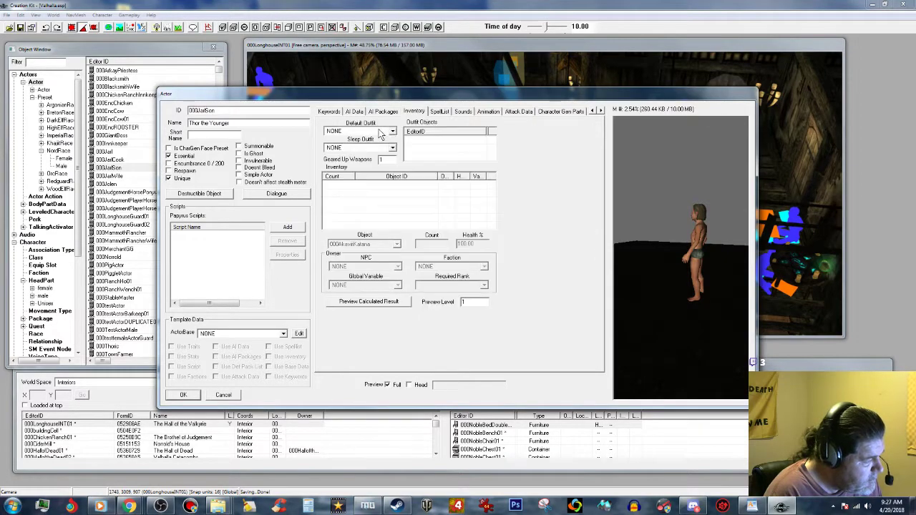
pyautogui.click(392, 131)
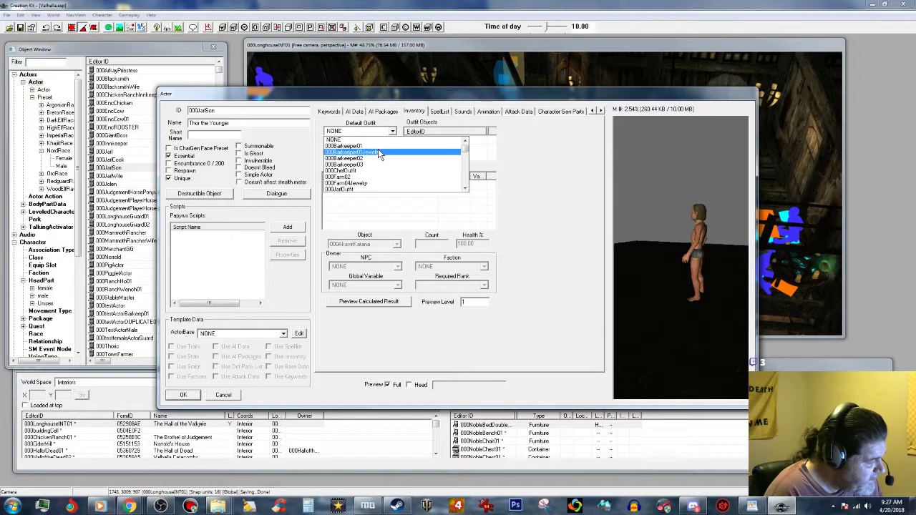
pyautogui.scroll(-10, 378, 149)
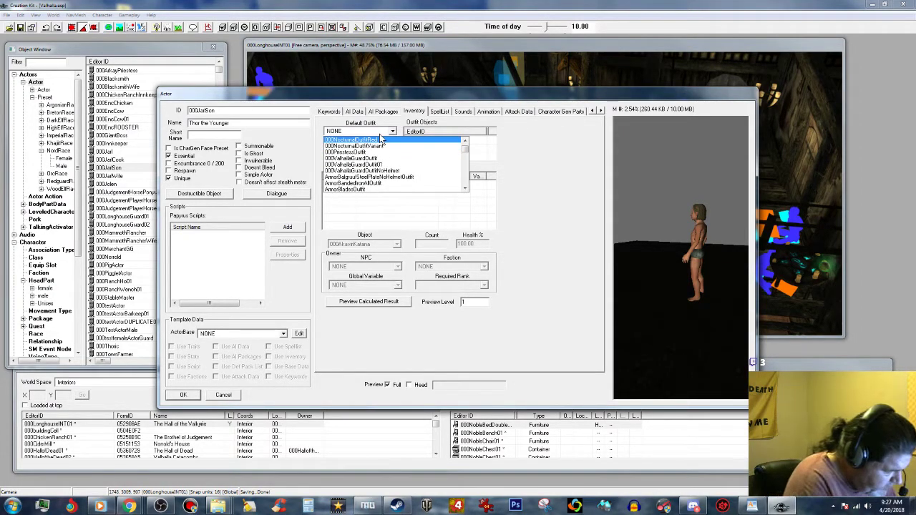
pyautogui.write('chi')
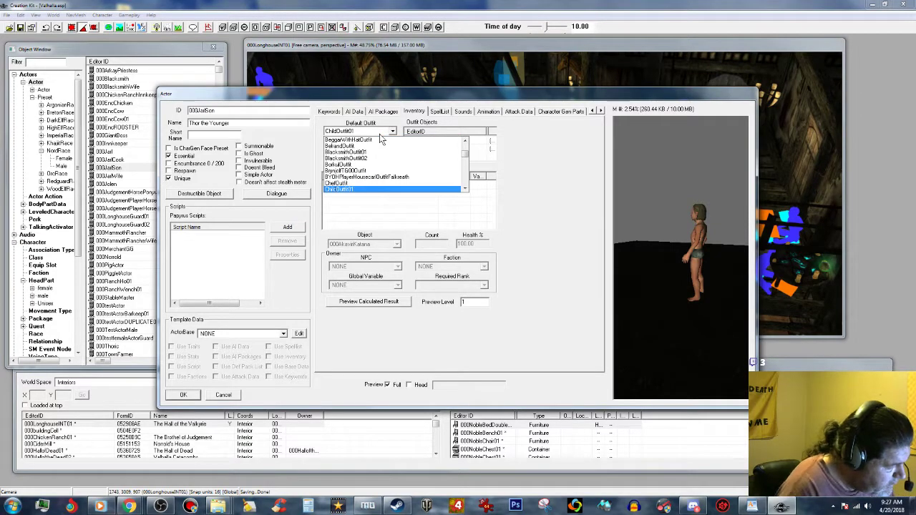
pyautogui.scroll(-2, 368, 165)
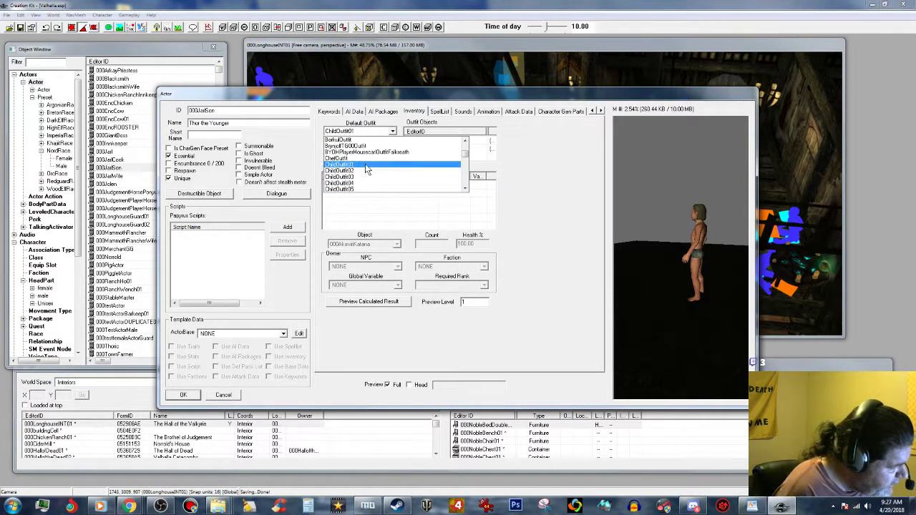
pyautogui.click(365, 166)
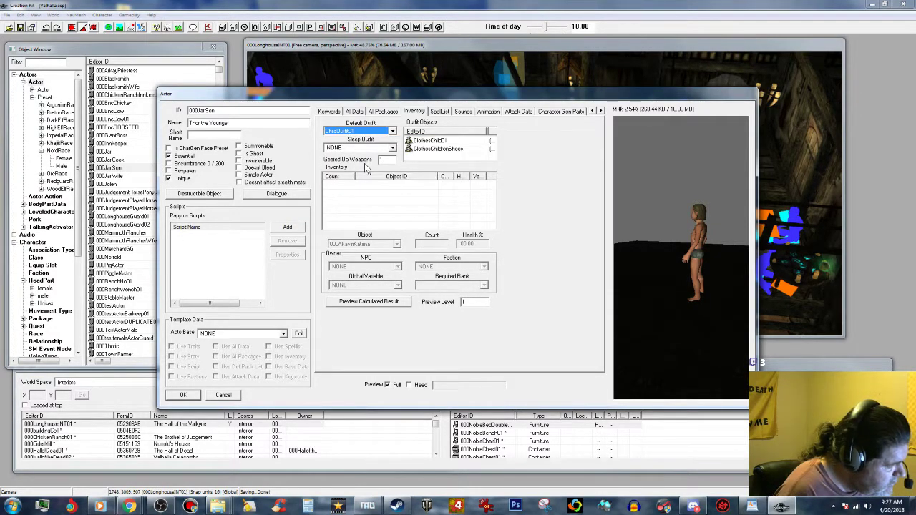
# Refresh the full-body preview of Thor the Younger and examine the ChildOutfit01 clothing up close from the front.
pyautogui.doubleClick(385, 386)
pyautogui.keyDown('shift'); pyautogui.moveTo(640, 312); pyautogui.dragTo(689, 323, button='middle'); pyautogui.keyUp('shift')
pyautogui.scroll(2, 704, 318)
pyautogui.scroll(2, 704, 318)
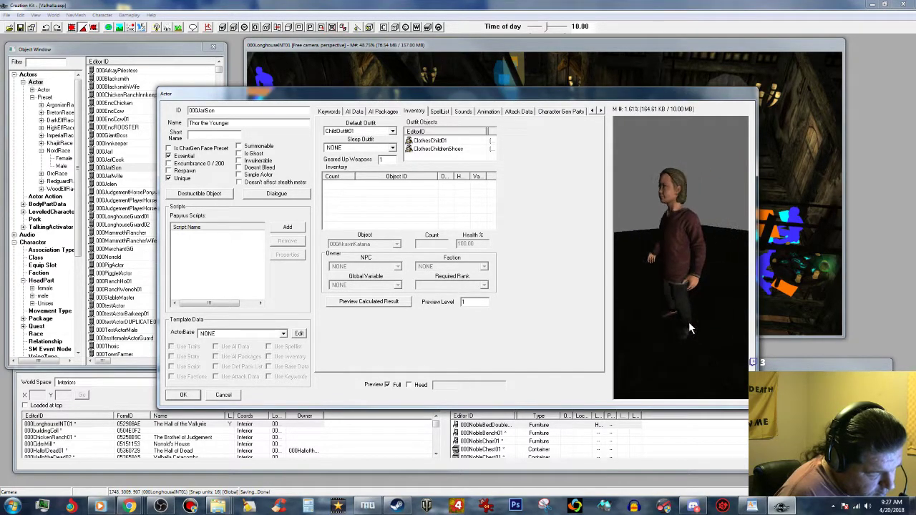
pyautogui.moveTo(689, 322); pyautogui.dragTo(714, 325)
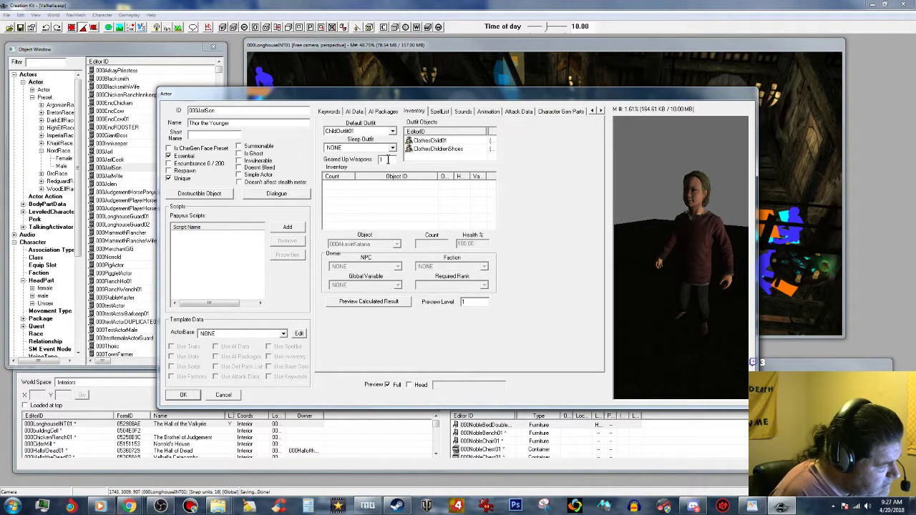
# Try ChildOutfit02 as the actor's default outfit and refresh the full-body preview.
pyautogui.click(393, 132)
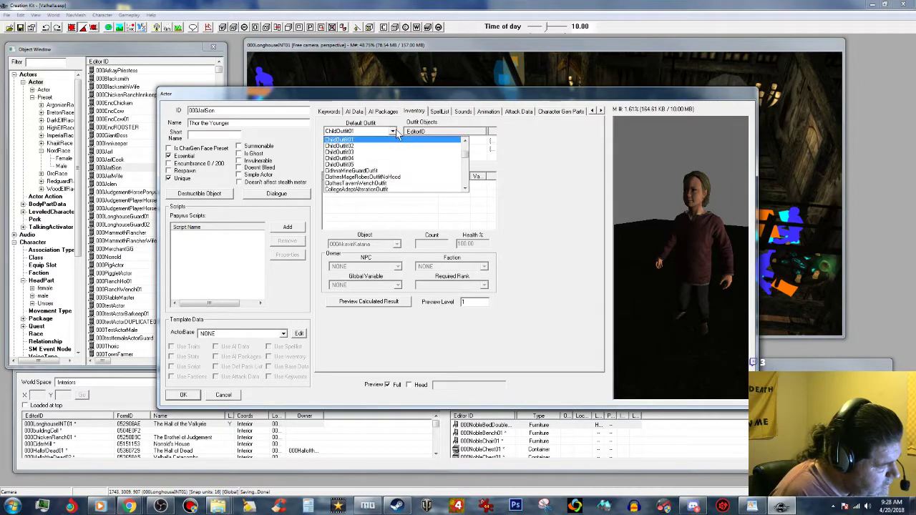
pyautogui.click(382, 146)
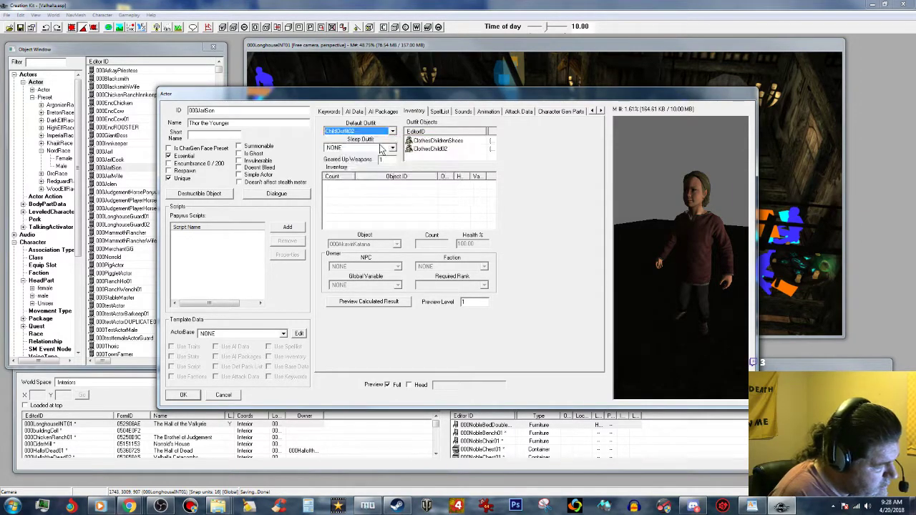
pyautogui.click(387, 386)
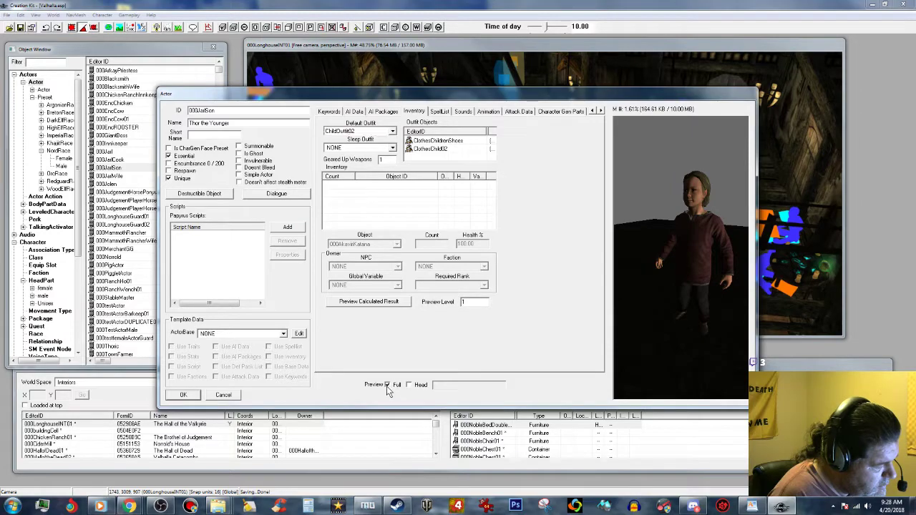
# Set the actor's default outfit to ChildOutfit03 and check it from the front in the refreshed full-body preview.
pyautogui.click(392, 133)
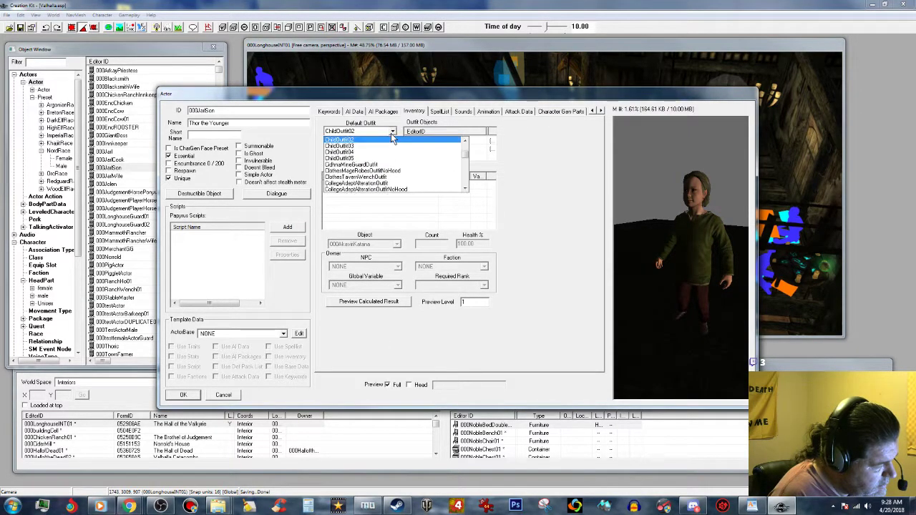
pyautogui.click(377, 146)
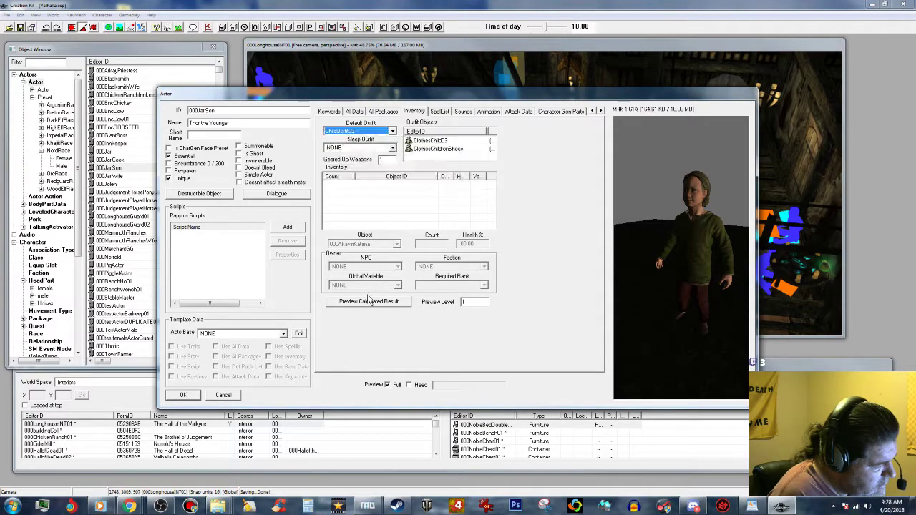
pyautogui.click(386, 386)
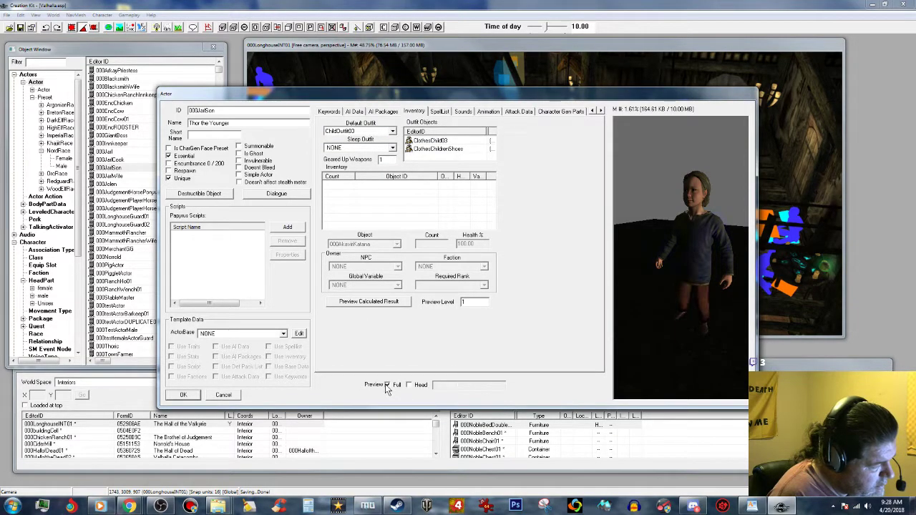
pyautogui.moveTo(678, 278); pyautogui.dragTo(696, 271)
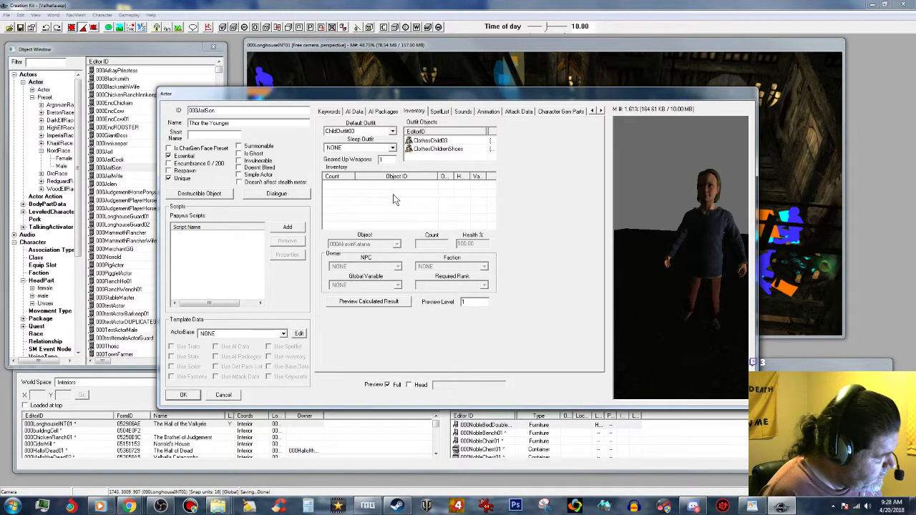
# Enter Junior as the actor's short name and save the actor.
pyautogui.click(211, 135)
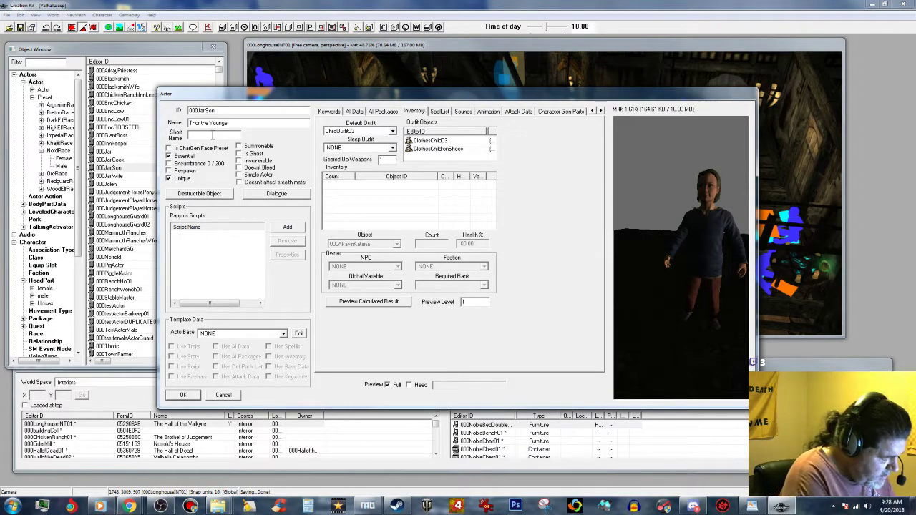
pyautogui.write('Junior')
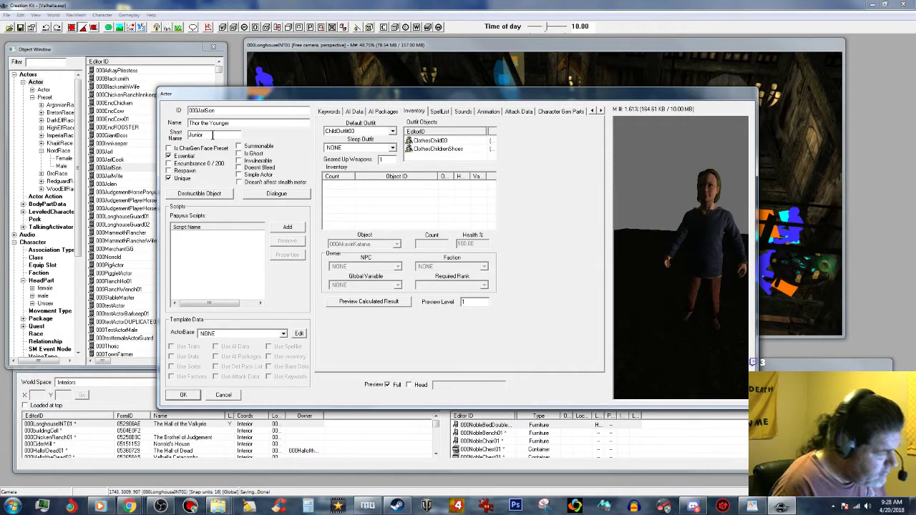
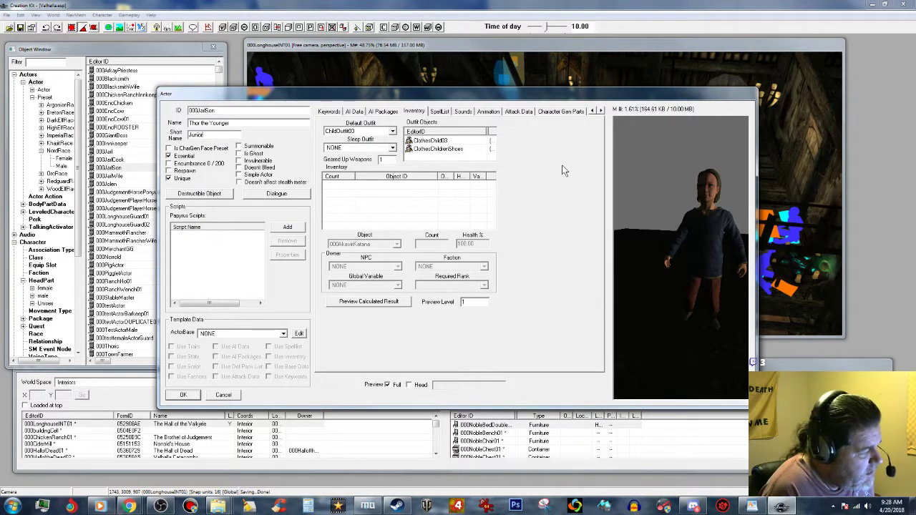
pyautogui.click(190, 395)
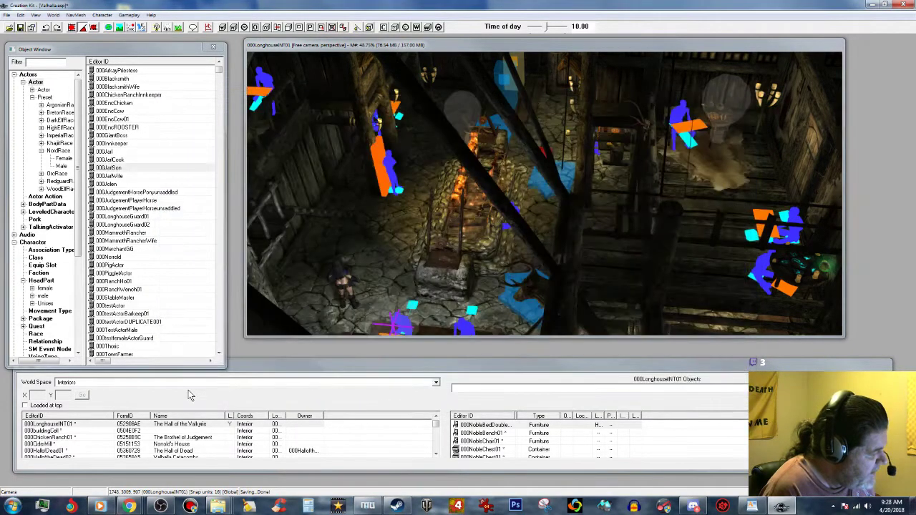
pyautogui.click(322, 368)
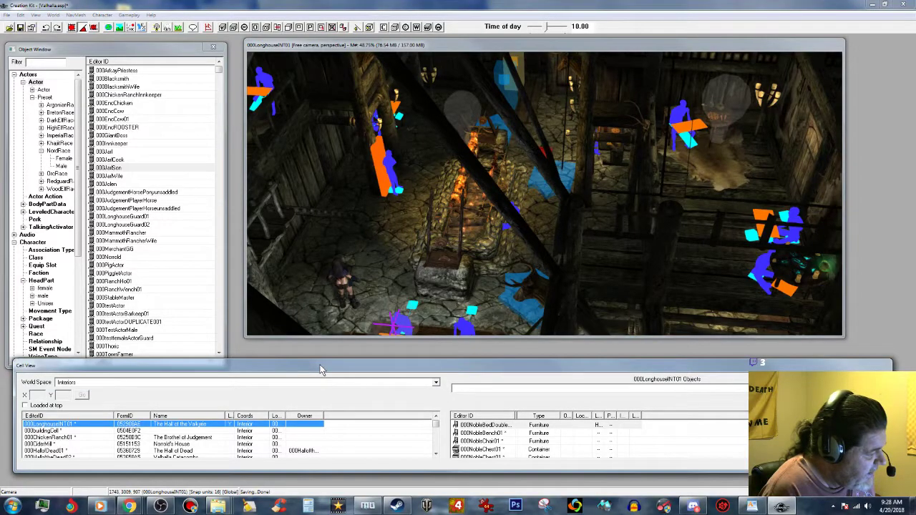
# Reopen the 000JarlSon actor and set its Disposition Base to 50.
pyautogui.click(111, 168)
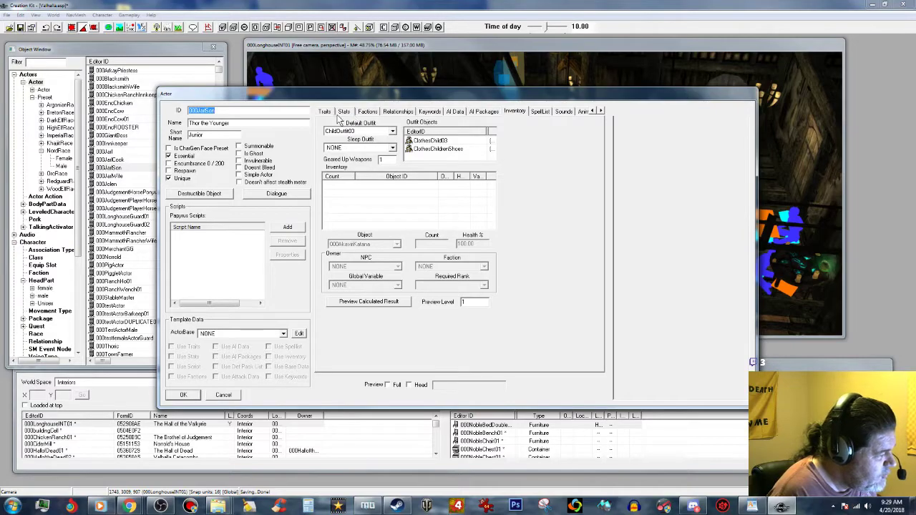
pyautogui.click(332, 114)
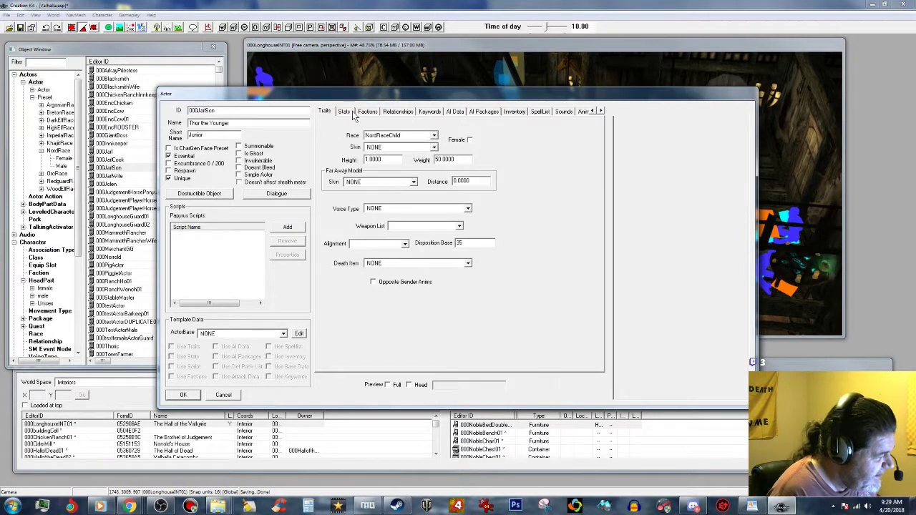
pyautogui.moveTo(465, 244); pyautogui.dragTo(434, 245)
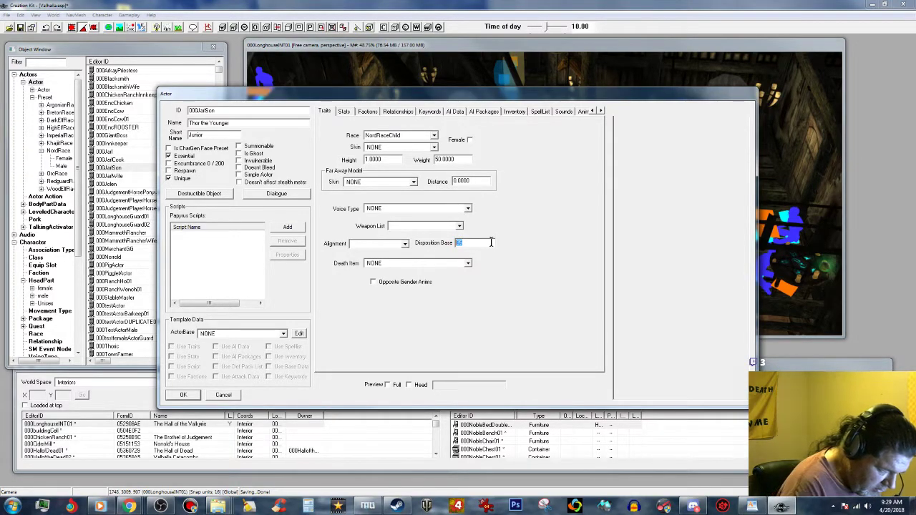
pyautogui.write('50')
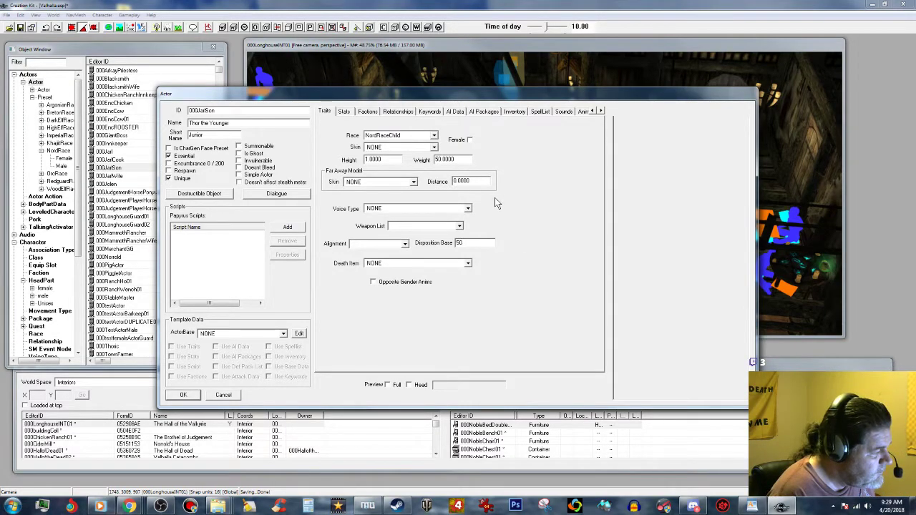
# Set the actor's class to Child and enable automatic calculation of its stats.
pyautogui.click(345, 112)
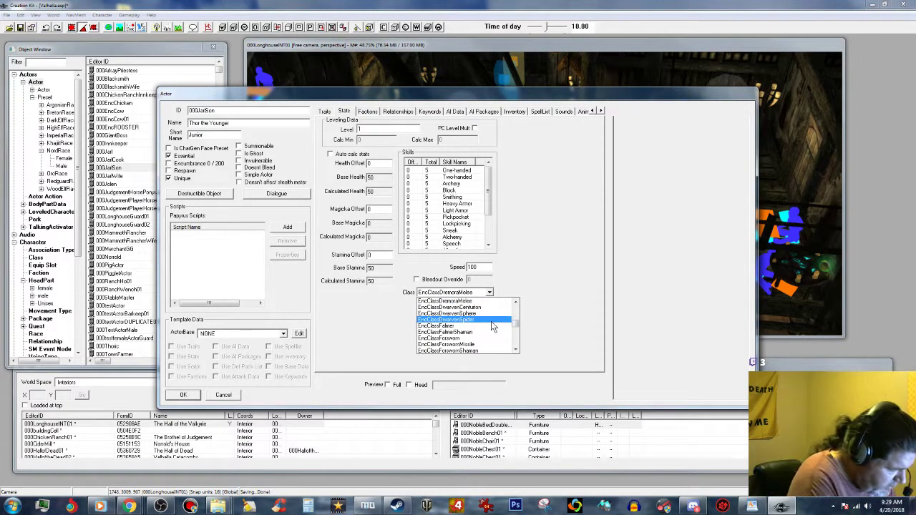
pyautogui.press('c')
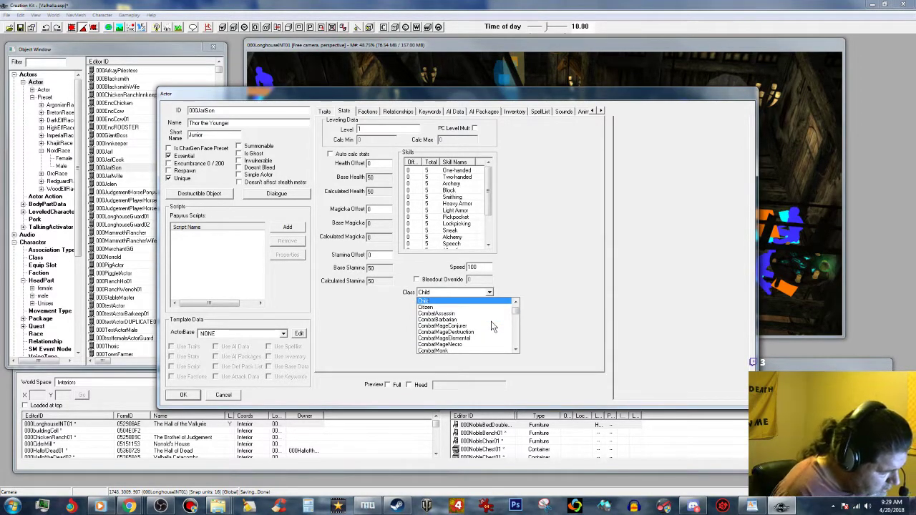
pyautogui.click(466, 299)
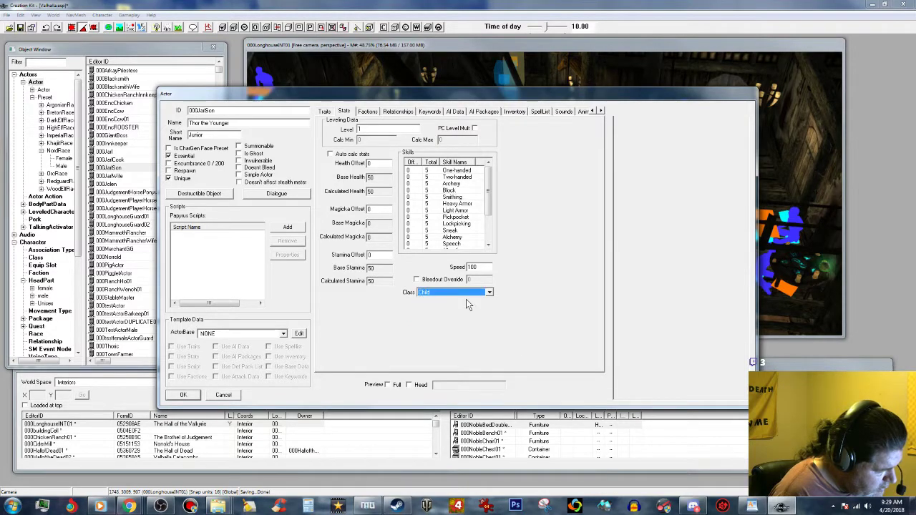
pyautogui.click(331, 156)
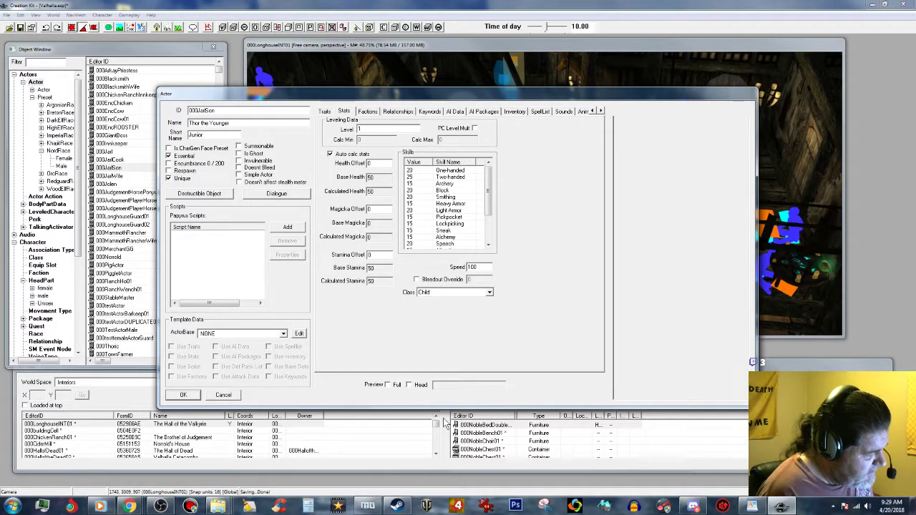
# Add 000ValkyrieLonghouseFaction to the actor's factions.
pyautogui.click(367, 112)
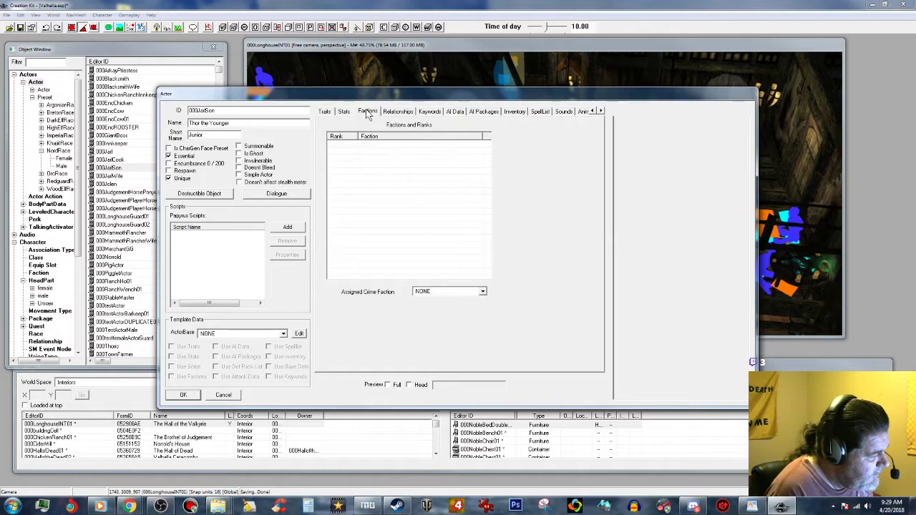
pyautogui.rightClick(418, 159)
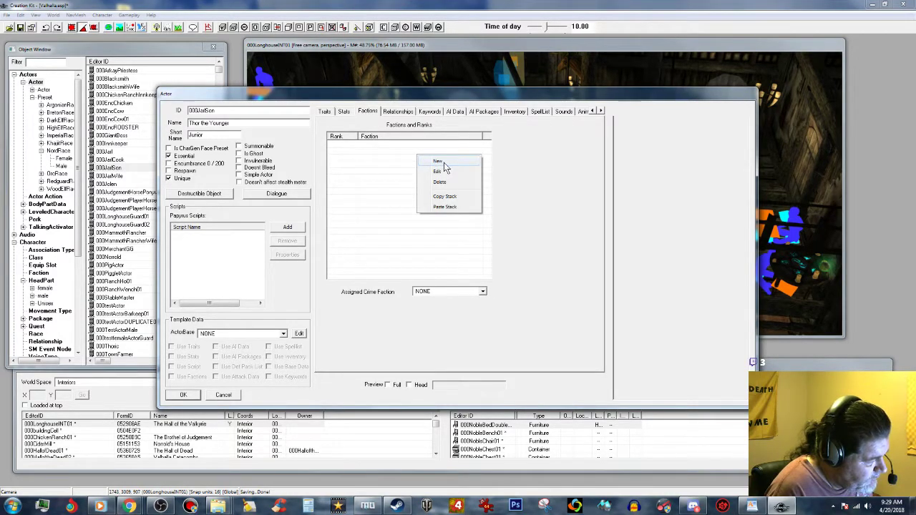
pyautogui.click(443, 163)
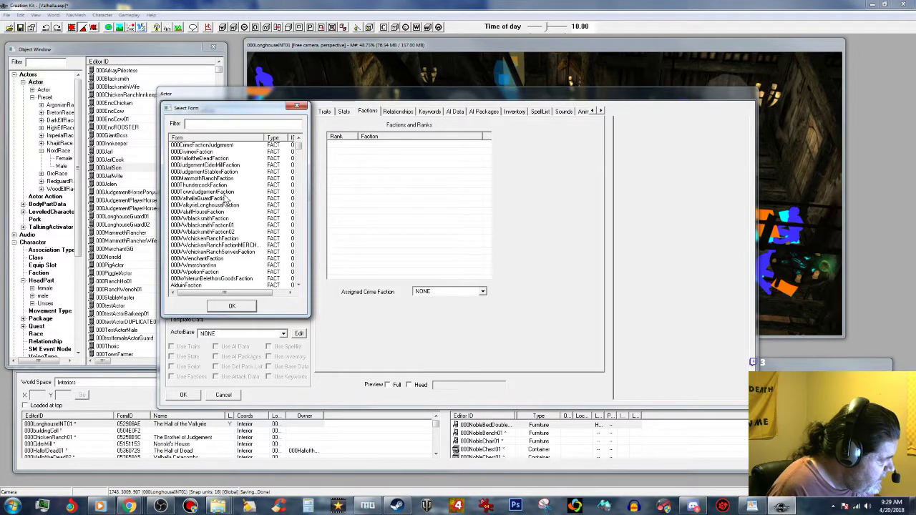
pyautogui.click(228, 206)
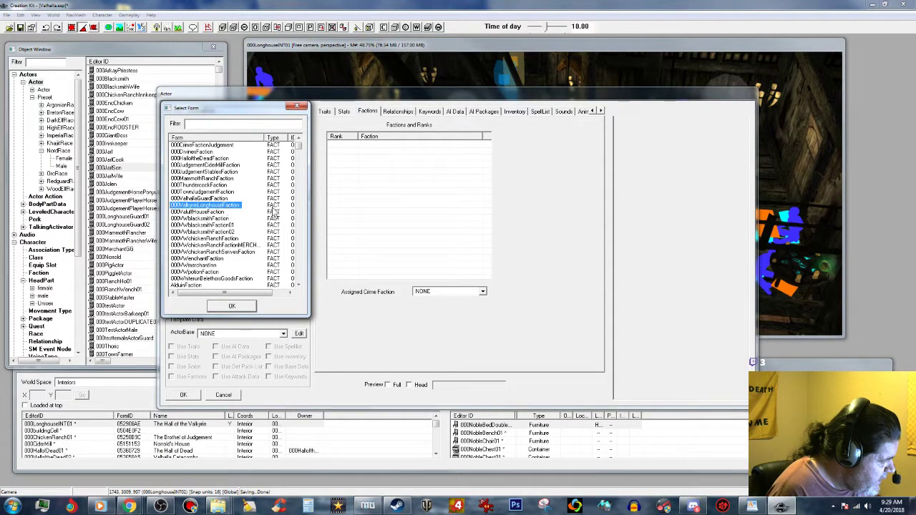
pyautogui.click(252, 306)
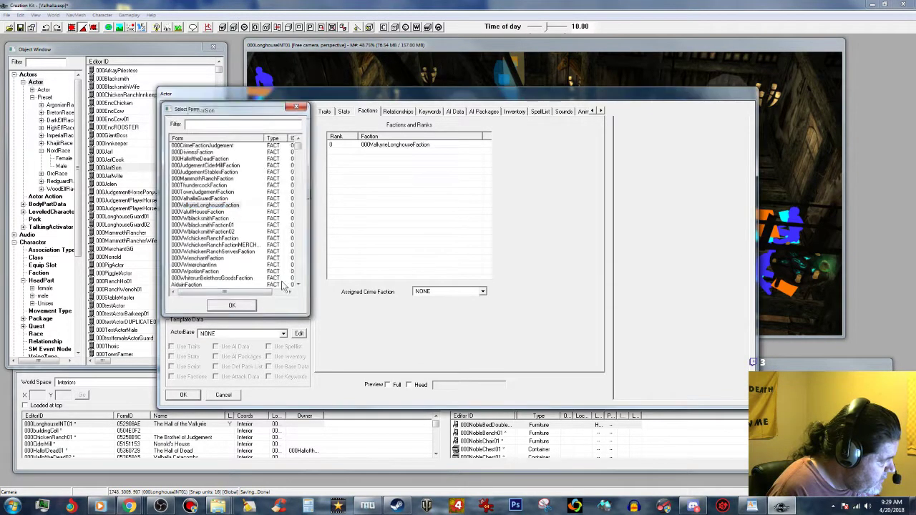
# Add 000CrimeFactionJudgement to the actor's factions and assign it as the crime faction.
pyautogui.rightClick(370, 154)
pyautogui.click(387, 162)
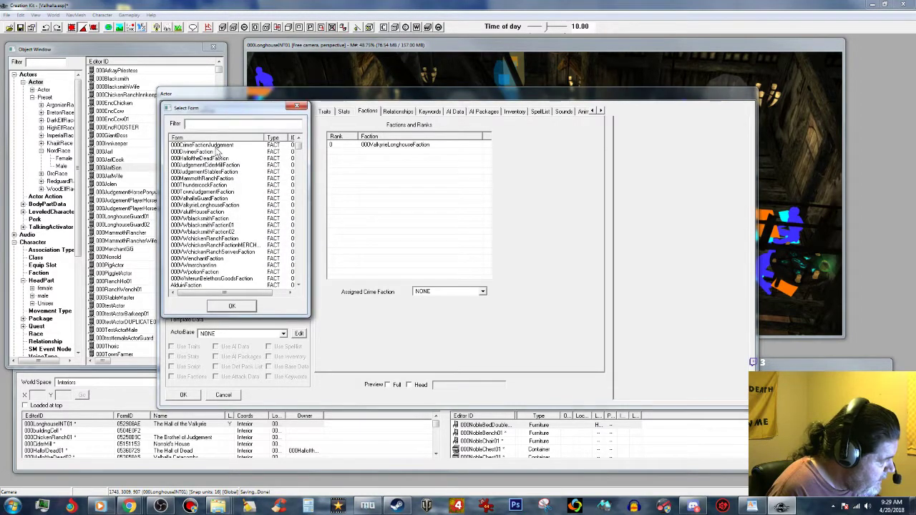
pyautogui.click(242, 307)
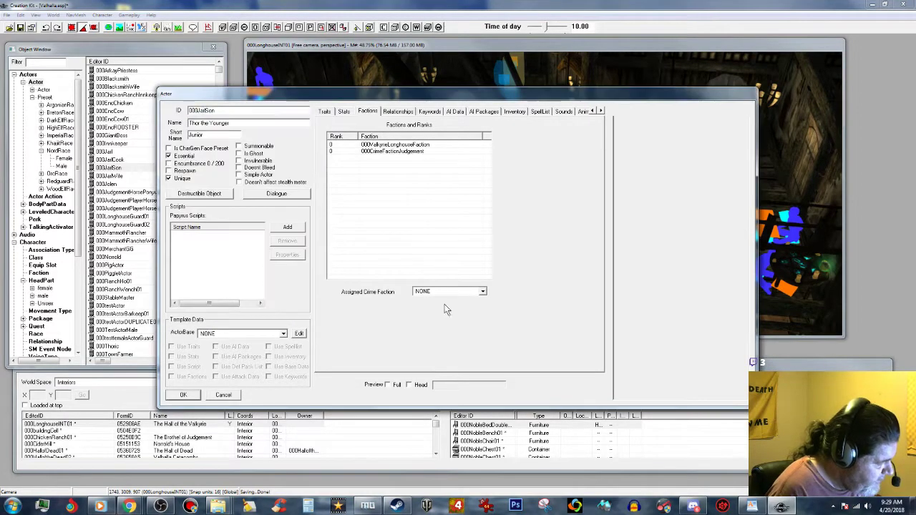
pyautogui.click(483, 291)
pyautogui.click(482, 307)
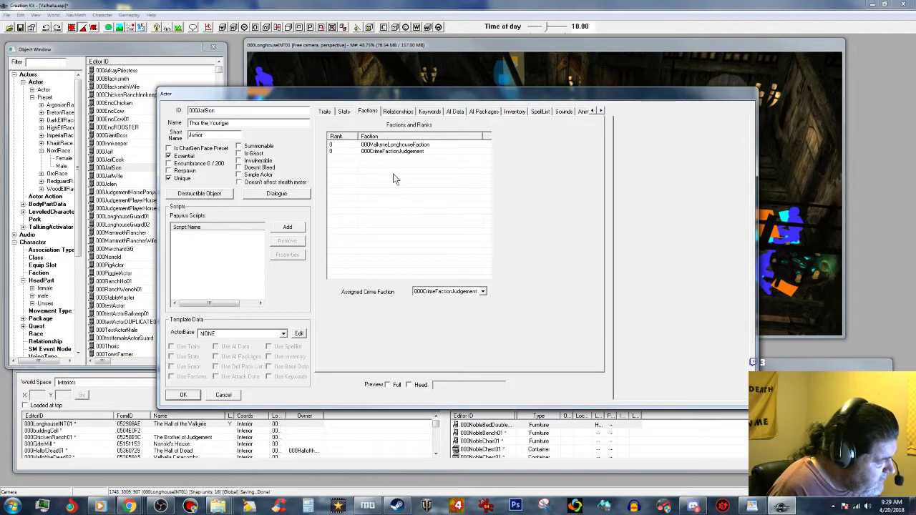
# Start a new relationship for the actor with 000Jarl as the child NPC and the relationship level Ally.
pyautogui.click(392, 113)
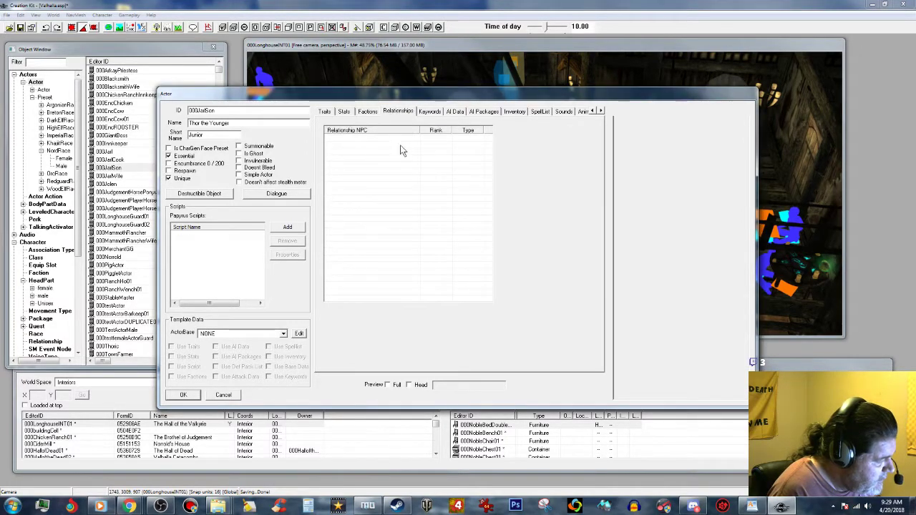
pyautogui.rightClick(381, 143)
pyautogui.click(405, 148)
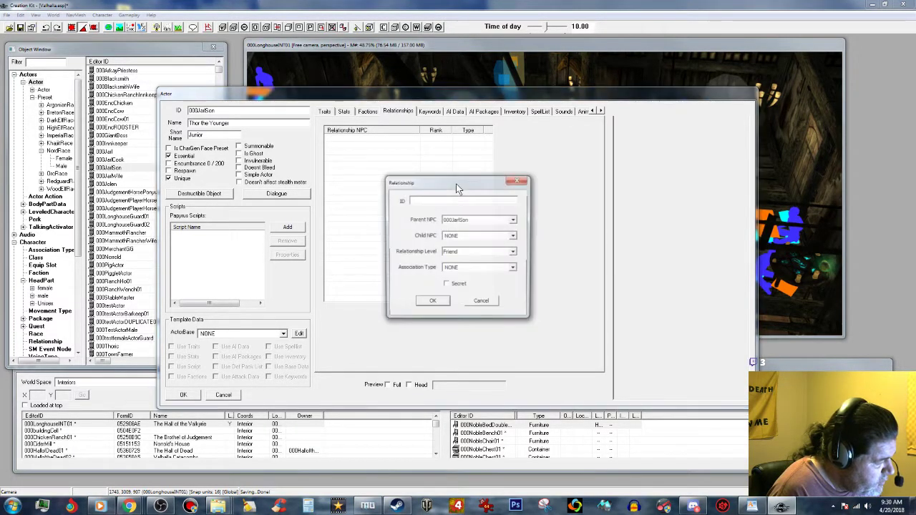
pyautogui.click(514, 237)
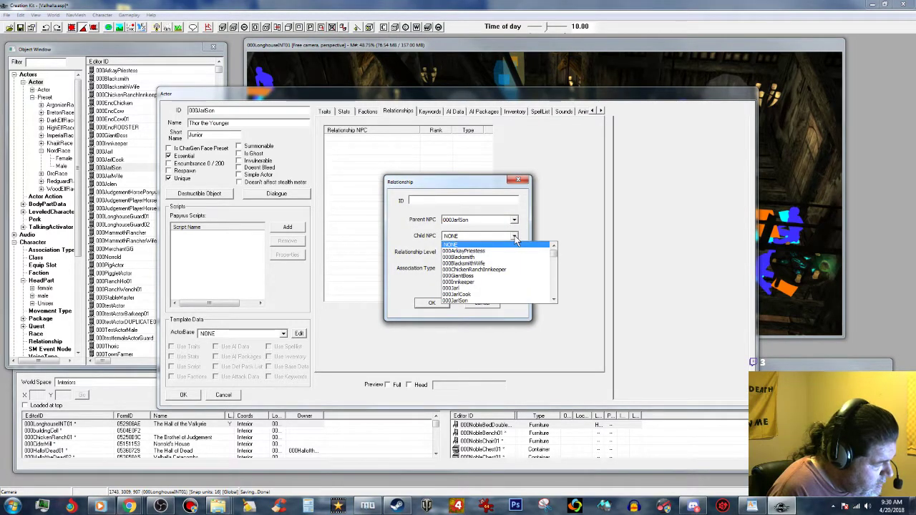
pyautogui.click(490, 288)
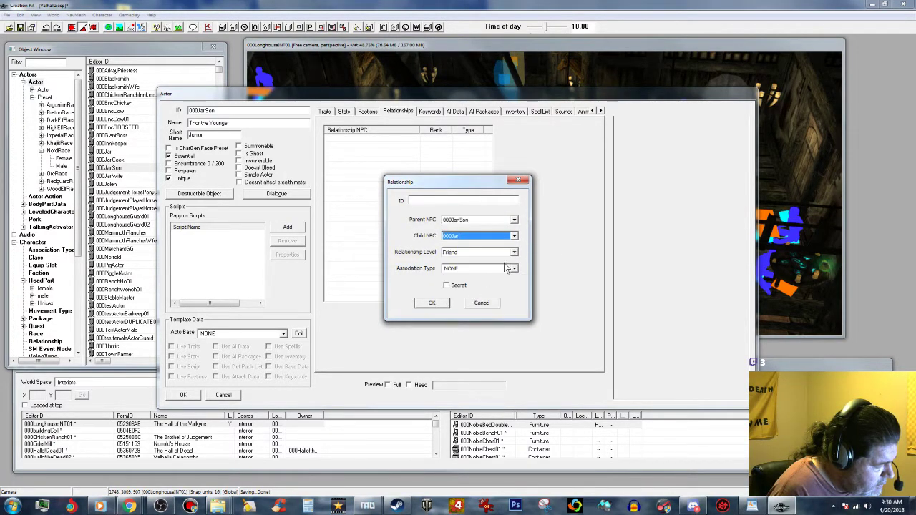
pyautogui.click(514, 252)
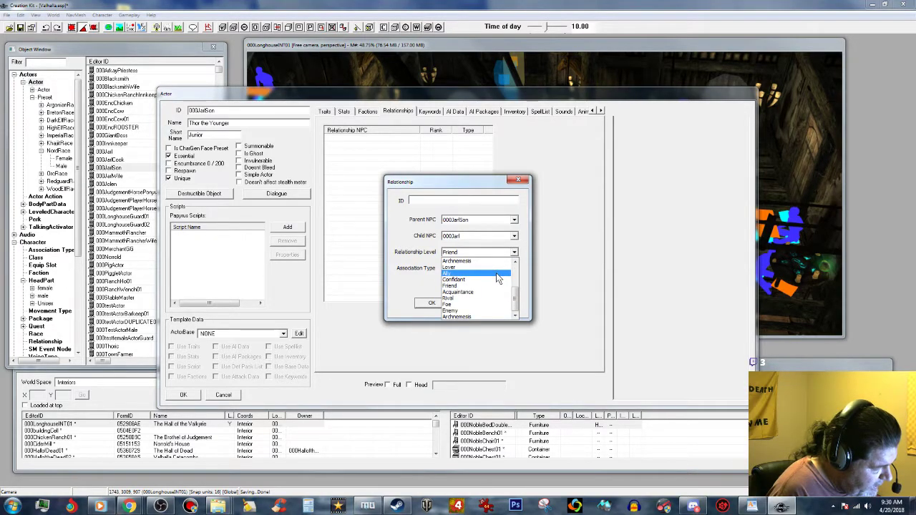
pyautogui.click(496, 272)
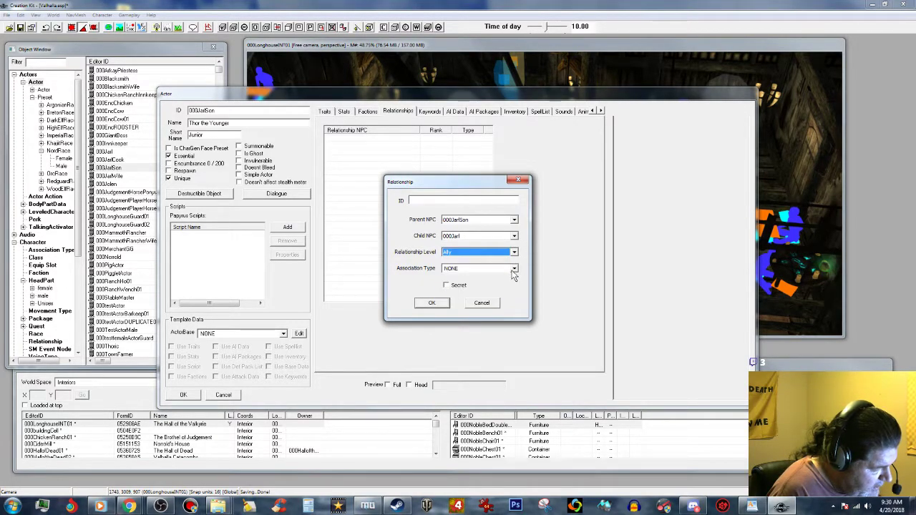
# Set the relationship's association type to ParentChild and save the relationship.
pyautogui.click(512, 270)
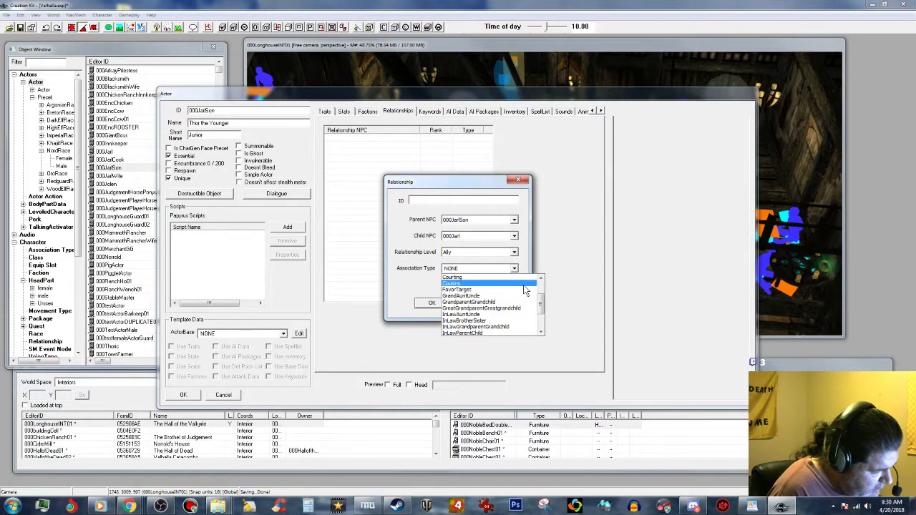
pyautogui.scroll(2, 523, 284)
pyautogui.scroll(1, 523, 285)
pyautogui.scroll(-2, 523, 284)
pyautogui.scroll(-2, 523, 289)
pyautogui.scroll(-1, 523, 289)
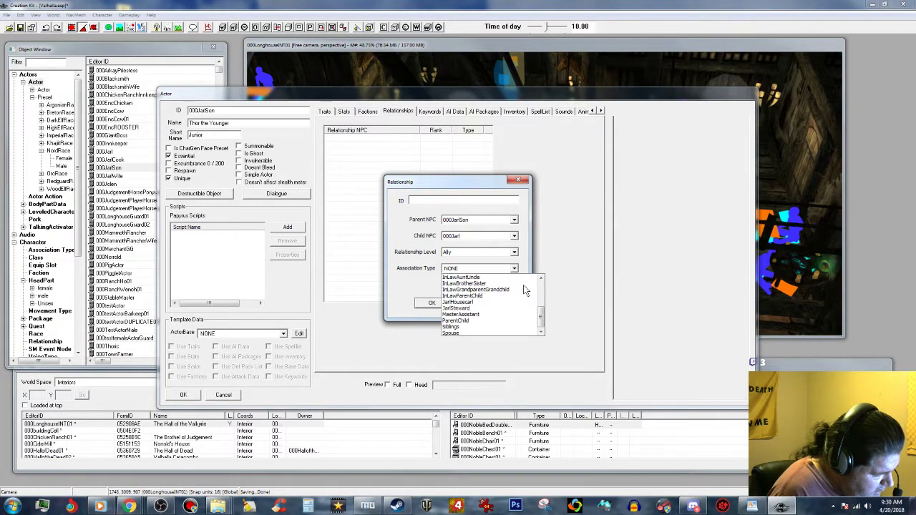
pyautogui.click(468, 320)
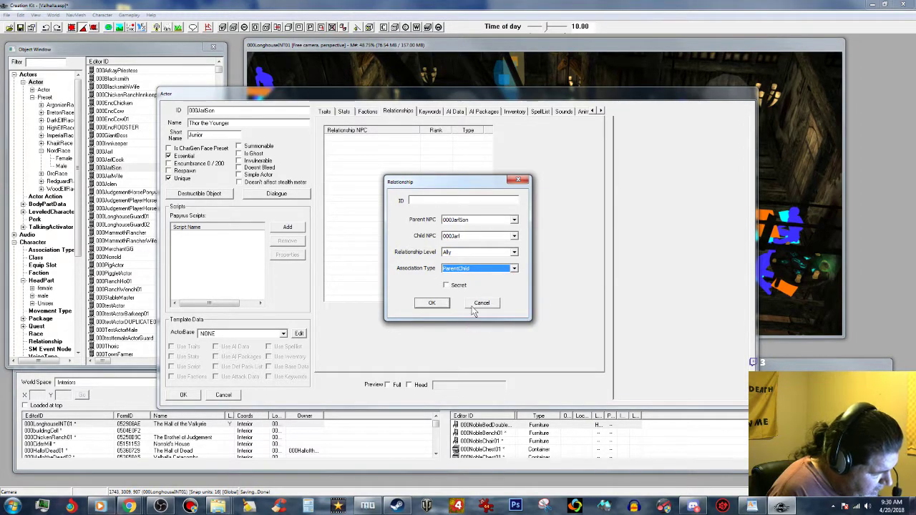
pyautogui.click(432, 303)
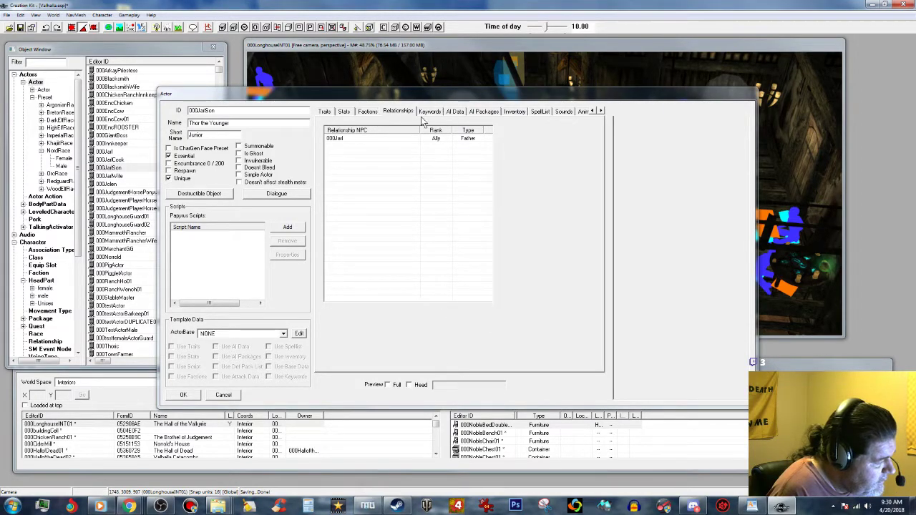
# In the actor's AI attributes, set Assistance to Helps Friends and Allies and Mood to Happy.
pyautogui.click(455, 113)
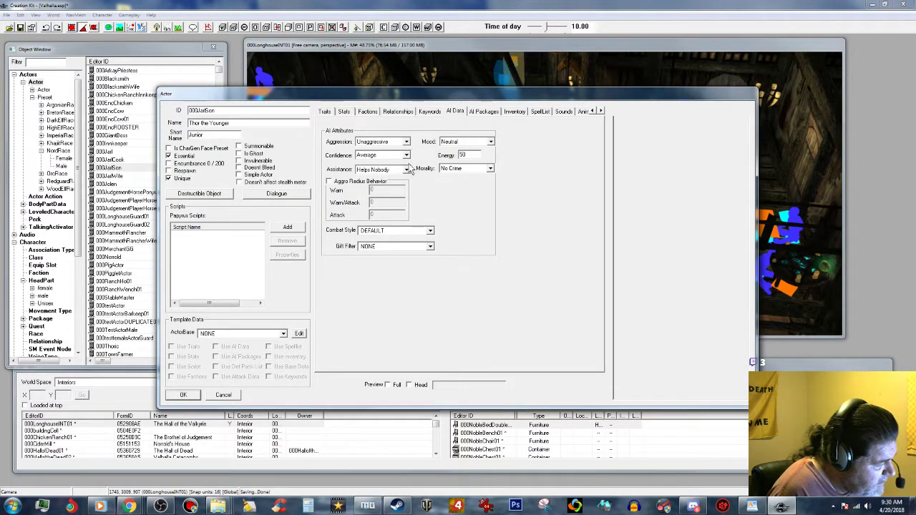
pyautogui.click(407, 170)
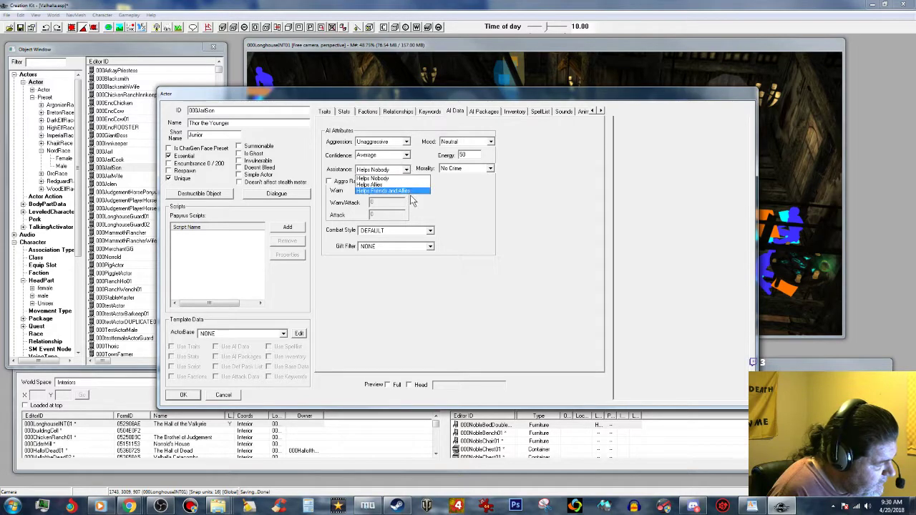
pyautogui.click(417, 191)
pyautogui.click(490, 168)
pyautogui.click(490, 168)
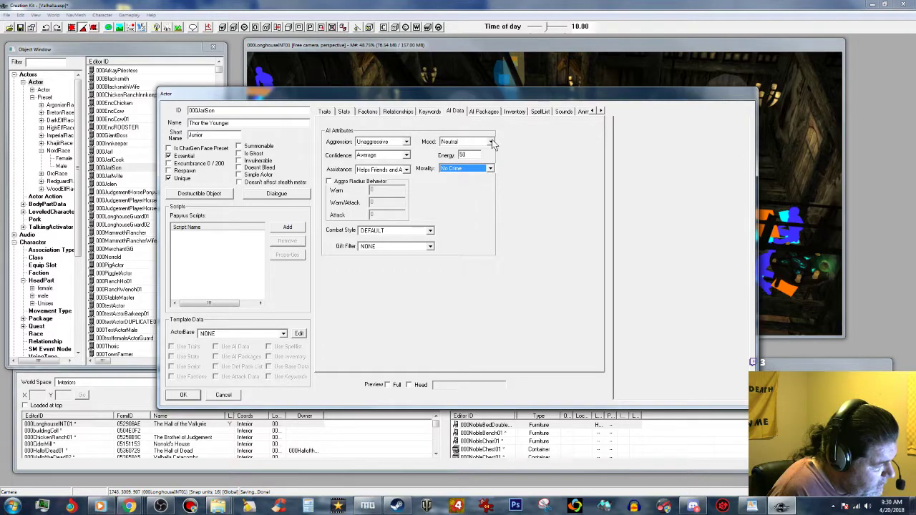
pyautogui.click(491, 141)
pyautogui.click(460, 177)
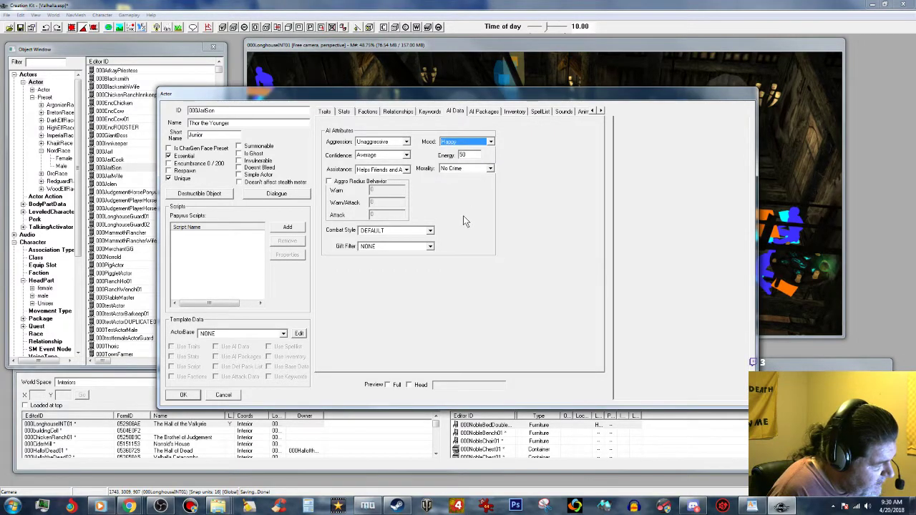
# Set the actor's combat style to csAdoptedChildren.
pyautogui.click(430, 230)
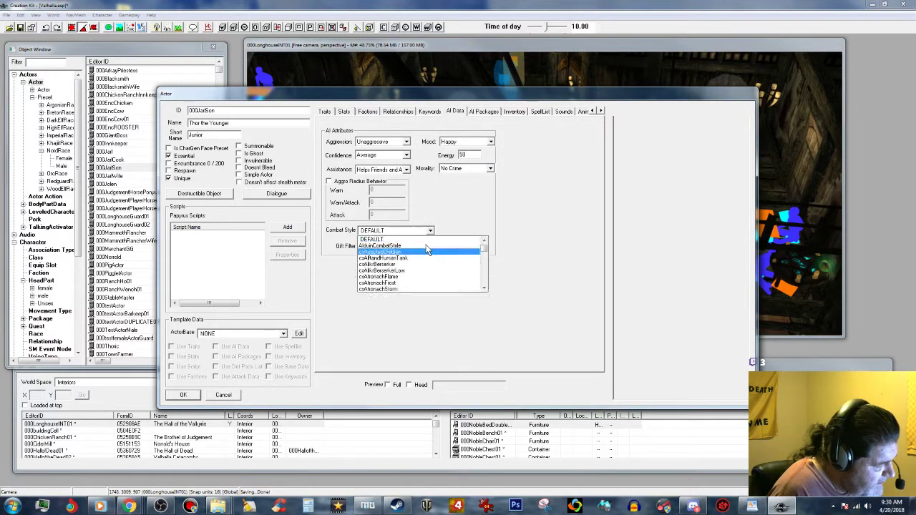
pyautogui.press('Down')
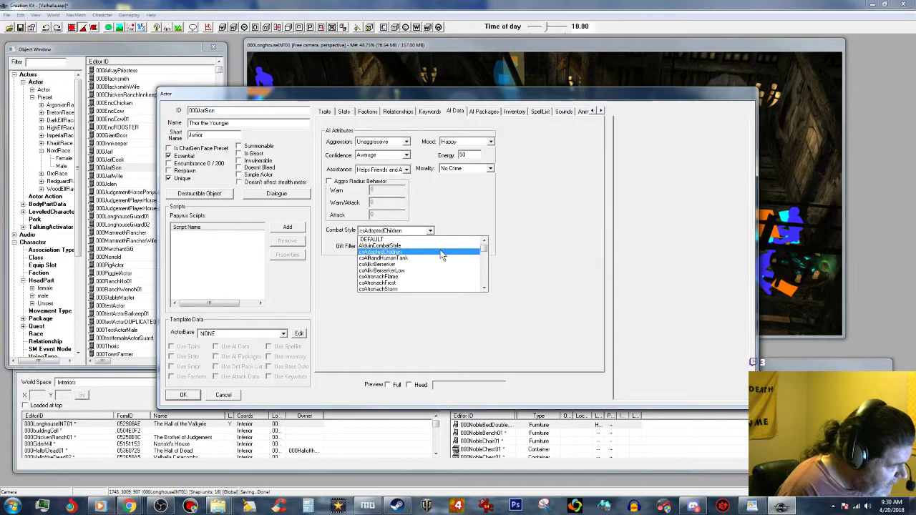
pyautogui.click(441, 254)
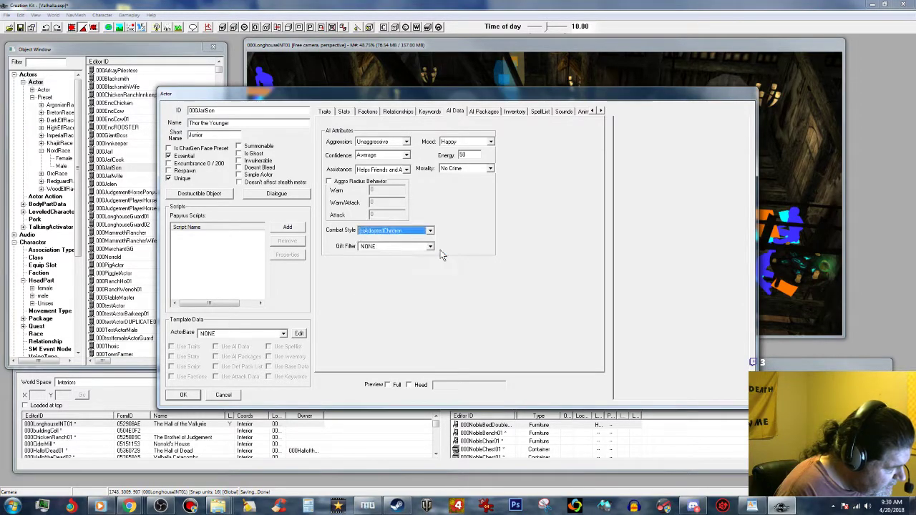
pyautogui.click(430, 231)
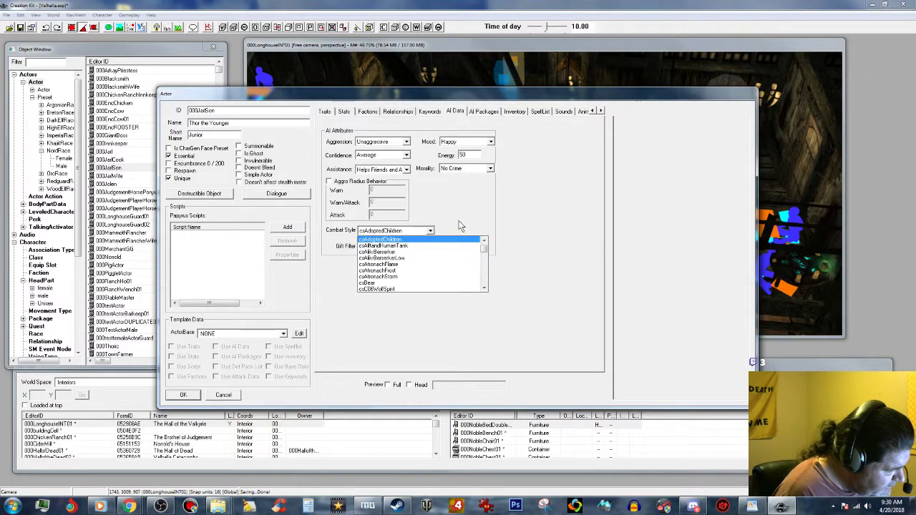
pyautogui.click(481, 223)
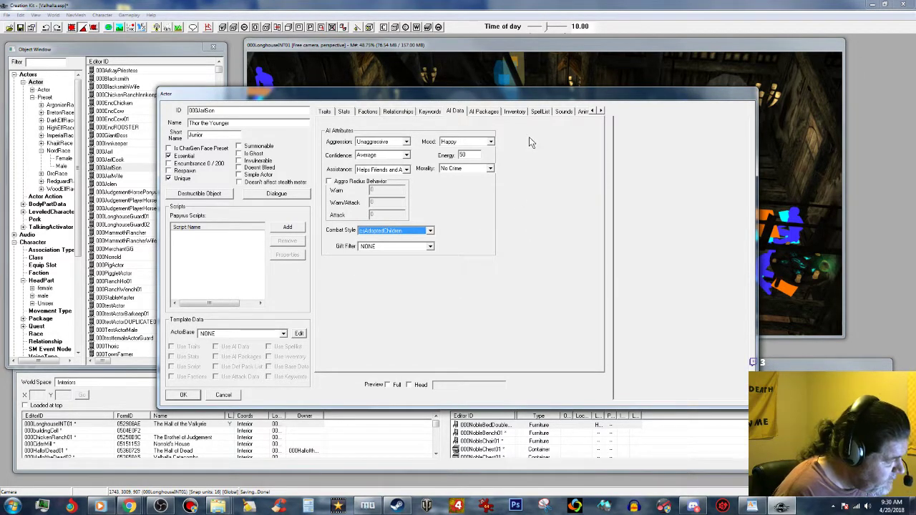
# Add DefaultSleepPackageAnyTime to the actor's AI package list.
pyautogui.click(482, 113)
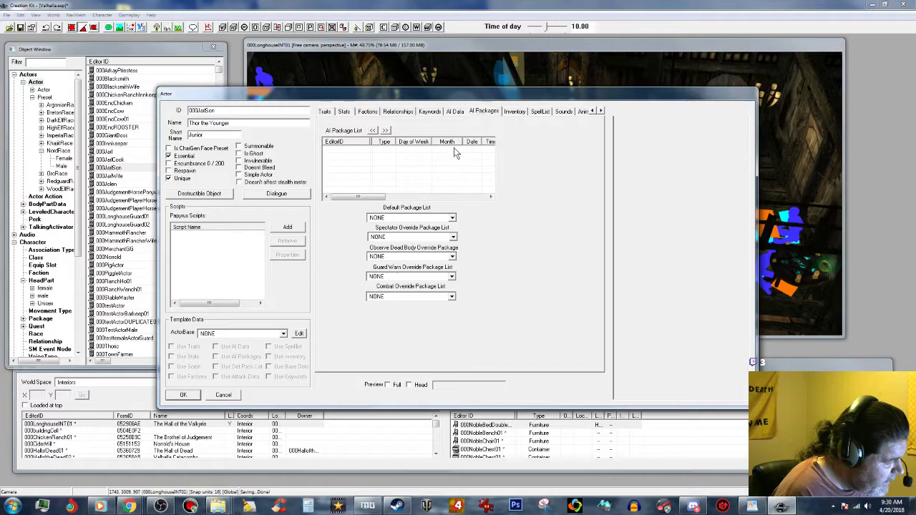
pyautogui.rightClick(398, 151)
pyautogui.click(417, 166)
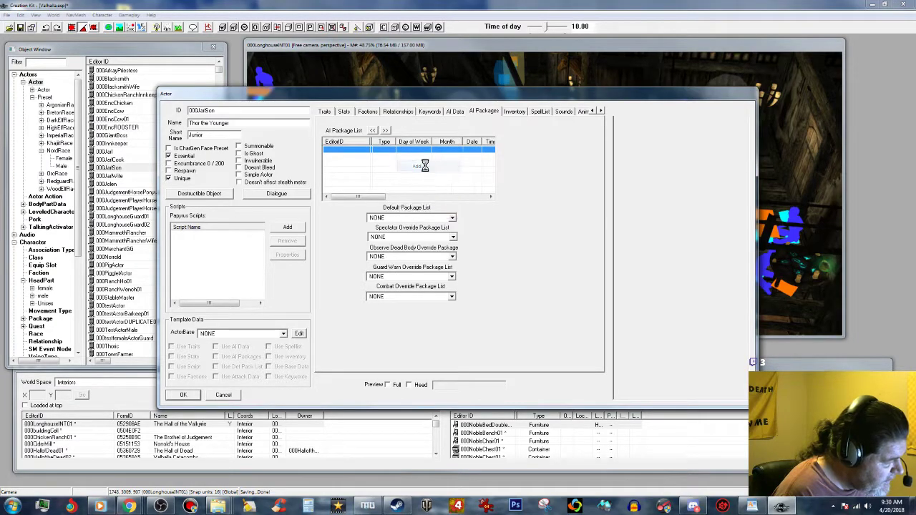
pyautogui.write('default')
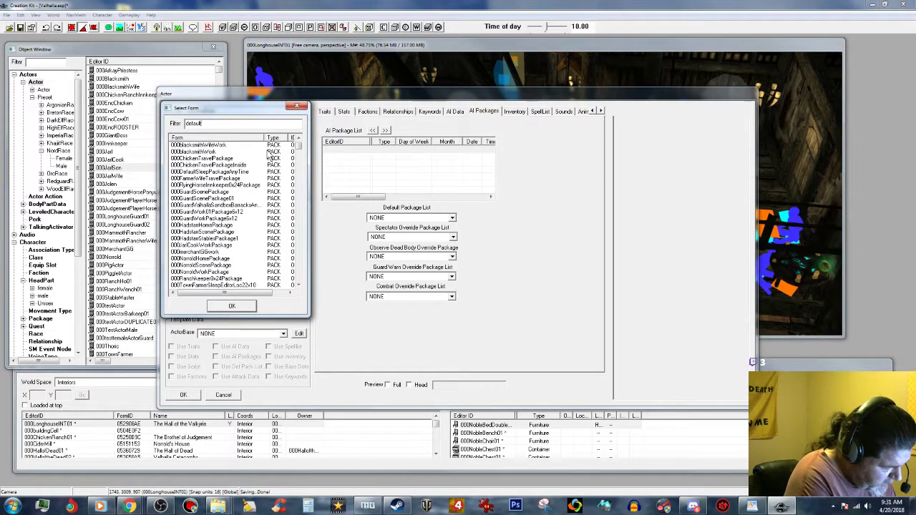
pyautogui.write('sleep')
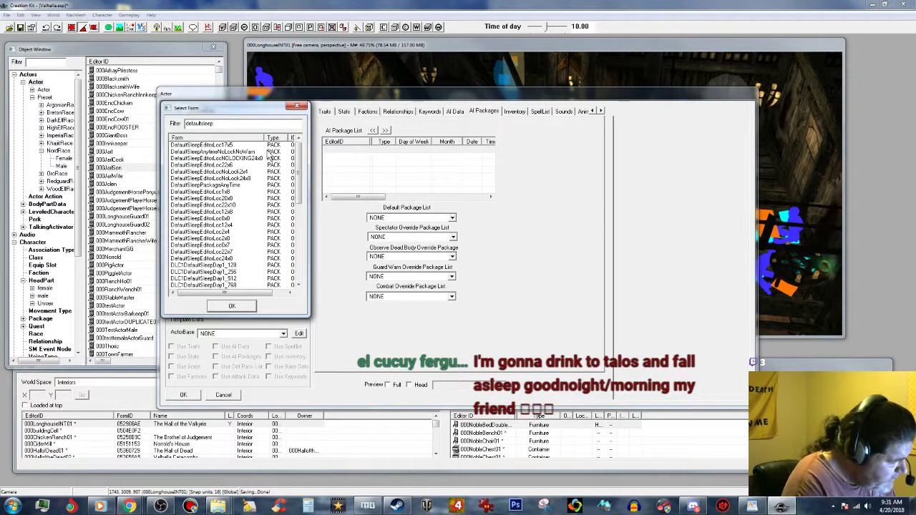
pyautogui.click(238, 186)
pyautogui.click(232, 306)
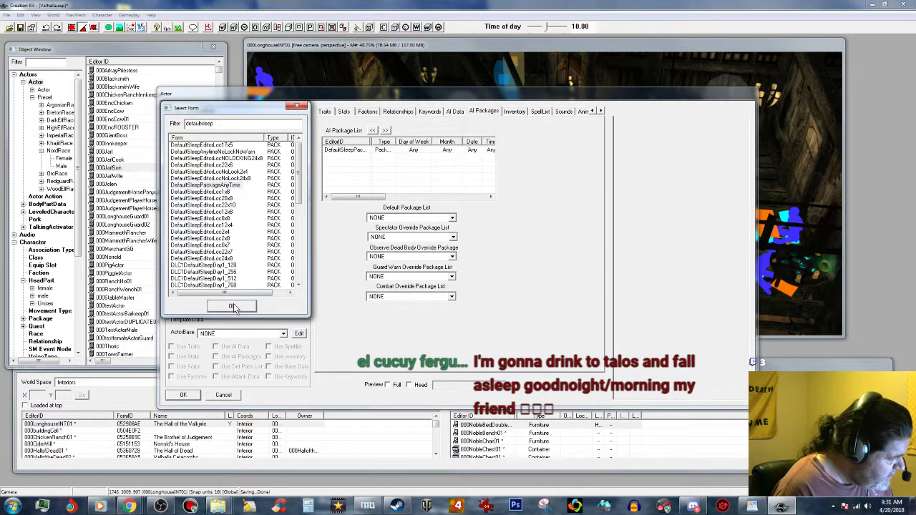
# Add the DefaultEatEditorLoc8x1 package to the actor's AI package list.
pyautogui.rightClick(354, 181)
pyautogui.click(371, 191)
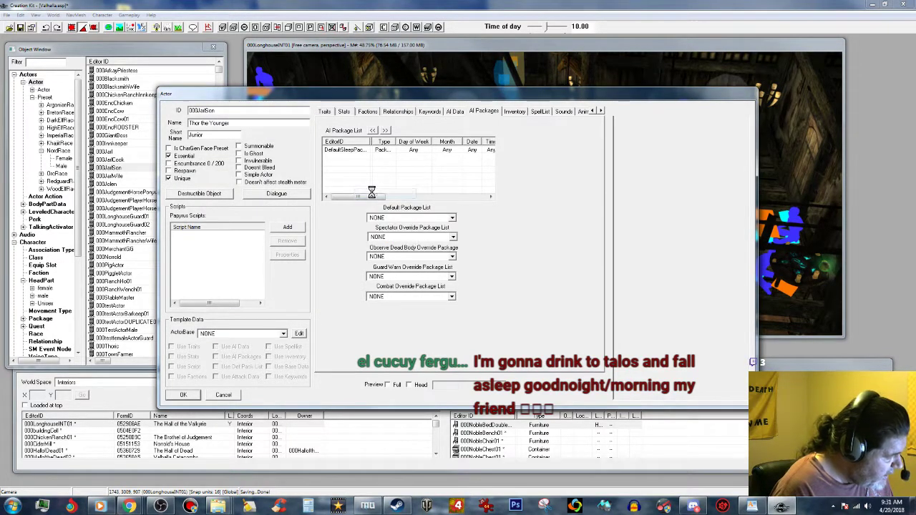
pyautogui.write('Do')
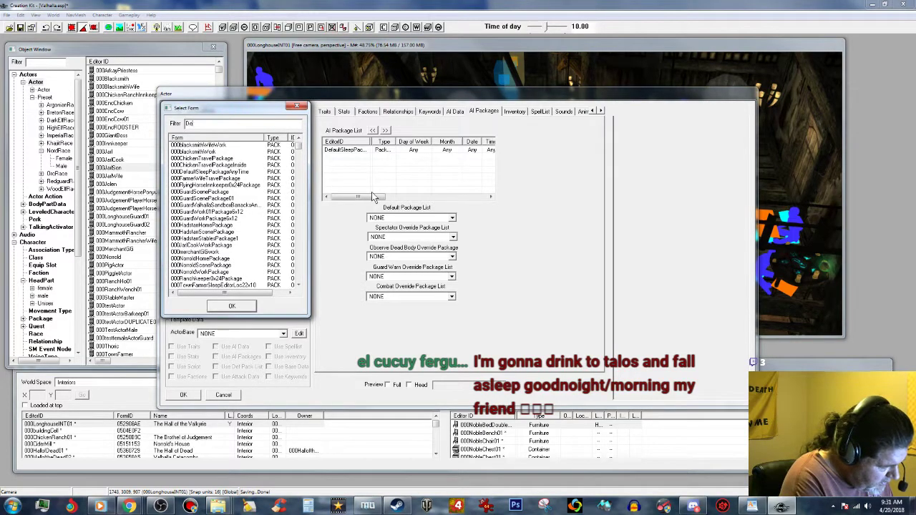
pyautogui.write('faultea')
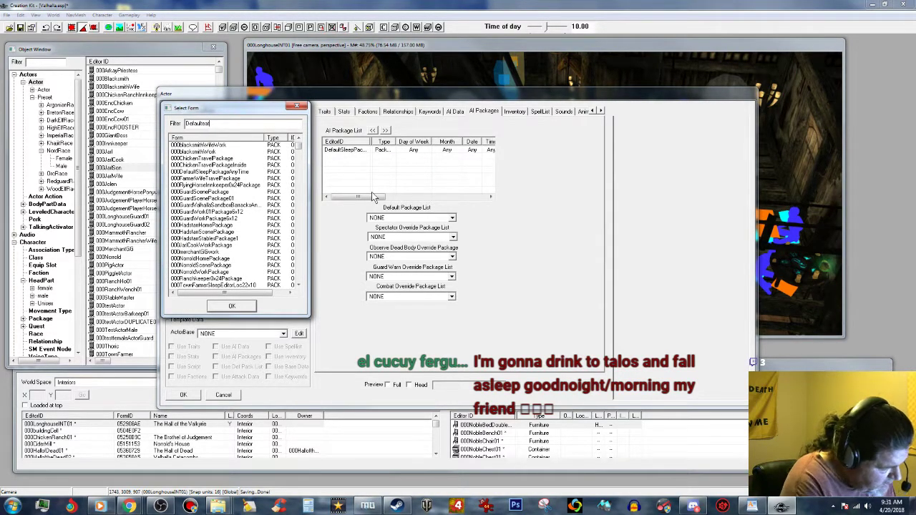
pyautogui.write('t')
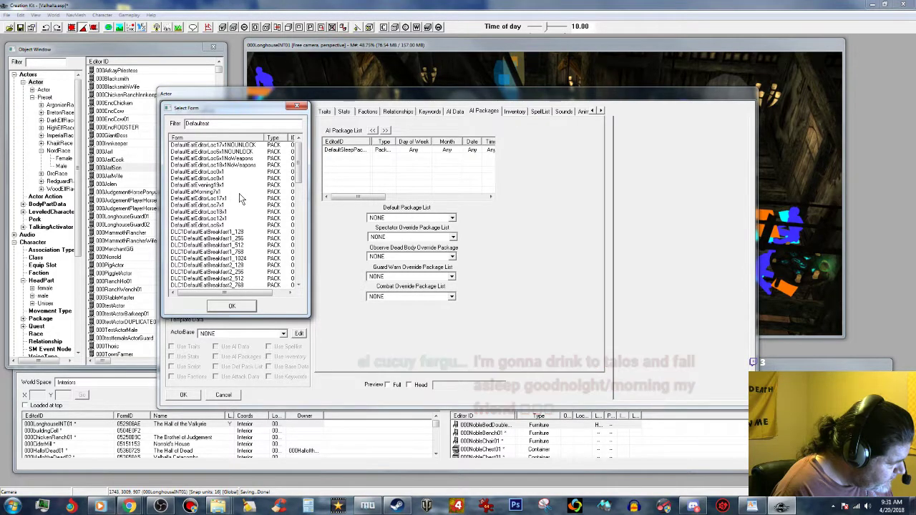
pyautogui.click(208, 178)
pyautogui.click(231, 306)
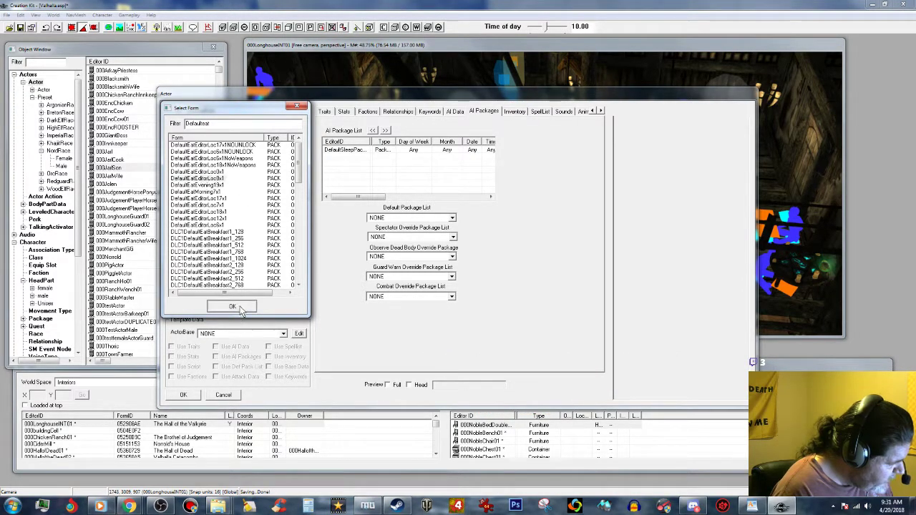
# Look up a default sandbox package to add to the actor's AI package list.
pyautogui.rightClick(379, 175)
pyautogui.click(402, 193)
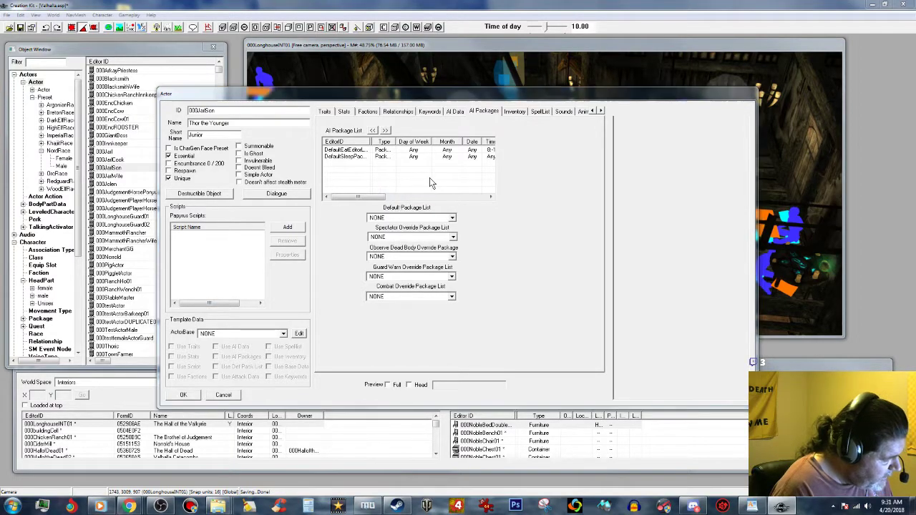
pyautogui.write('de')
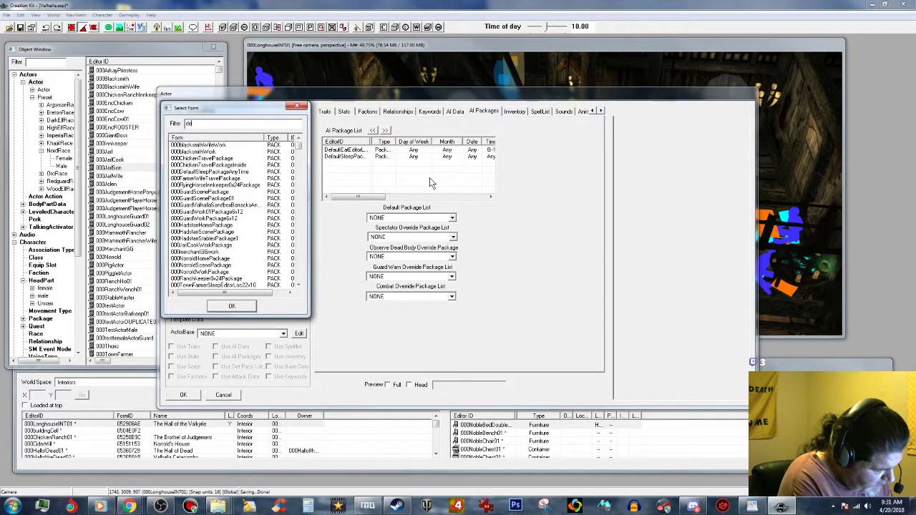
pyautogui.write('faultsan')
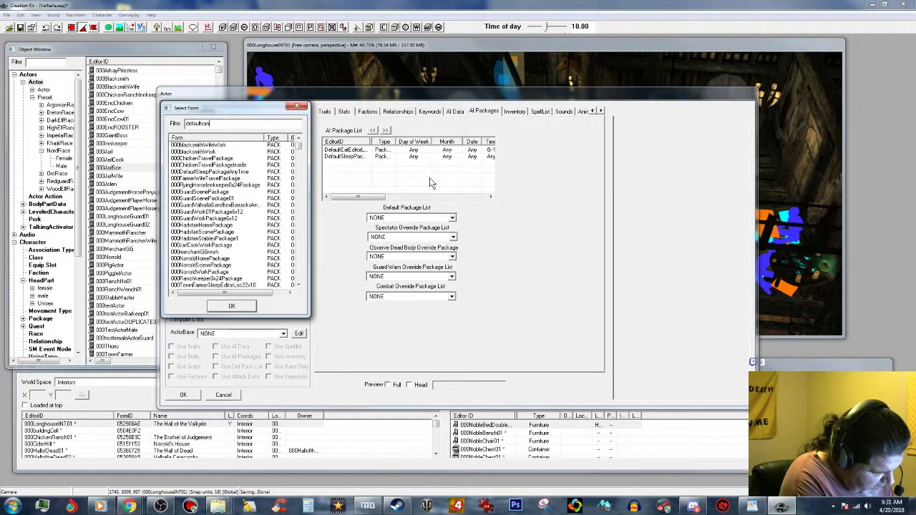
pyautogui.write('d')
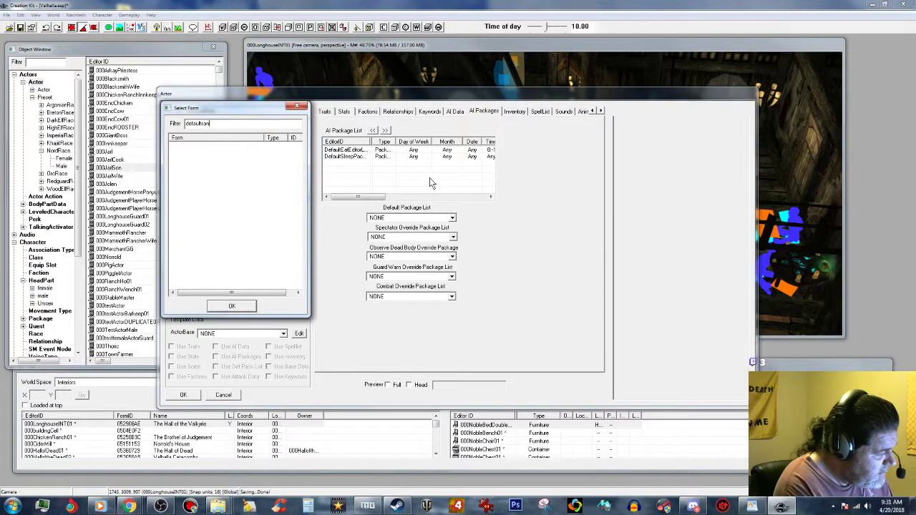
# Filter the selectable packages by "defaultsandbox" and look through the matching forms.
pyautogui.press('BackSpace')
pyautogui.write('box')
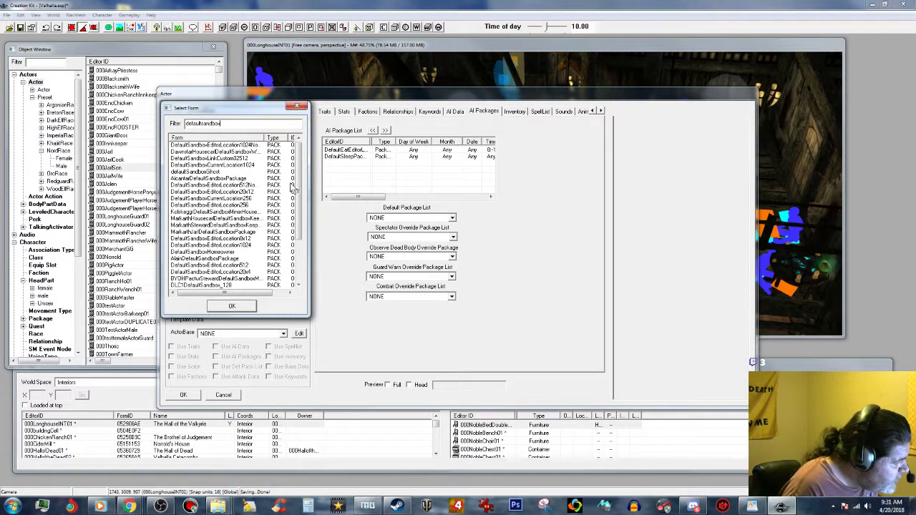
pyautogui.scroll(-3, 302, 187)
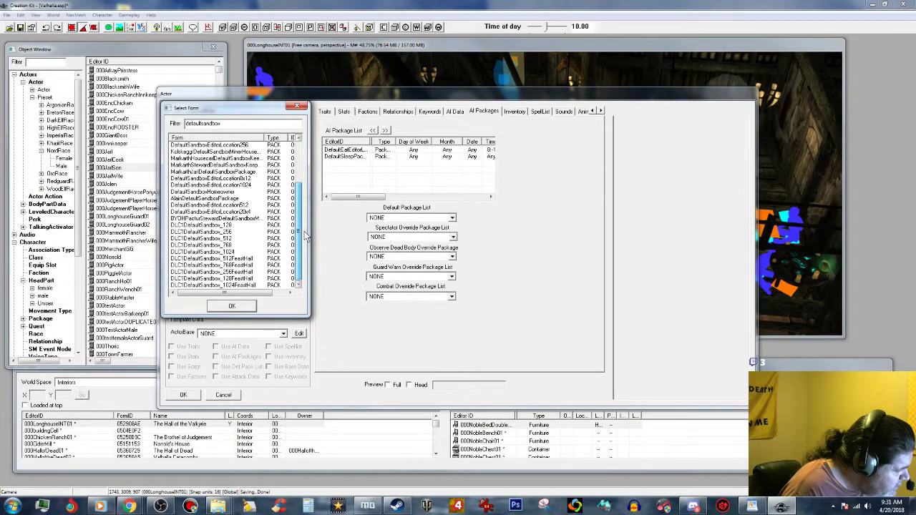
pyautogui.scroll(1, 304, 234)
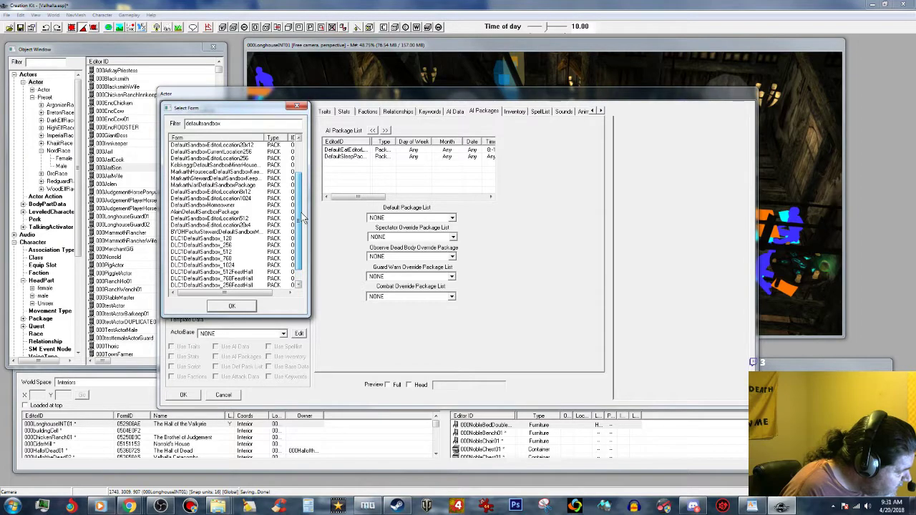
pyautogui.moveTo(301, 213); pyautogui.dragTo(299, 188)
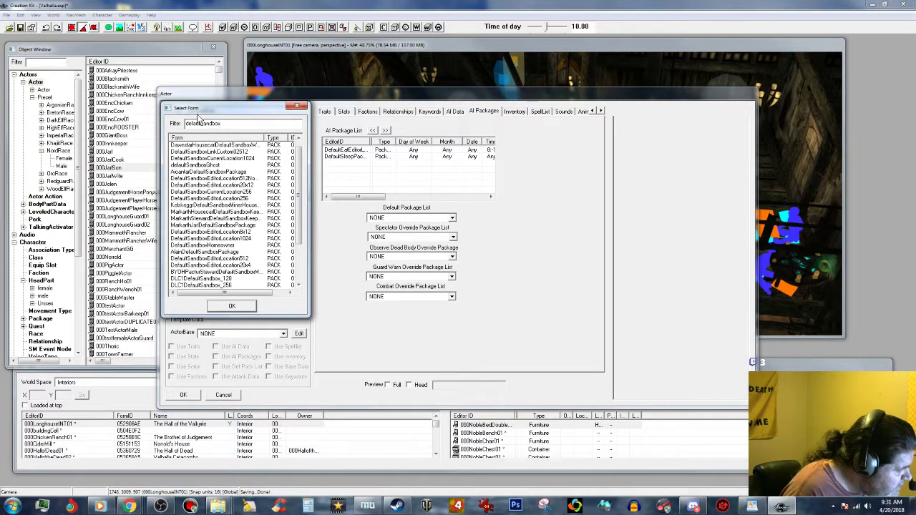
# Filter the selectable packages by "sandboxchild" and, in a second search, by only "child".
pyautogui.moveTo(203, 123); pyautogui.dragTo(160, 131)
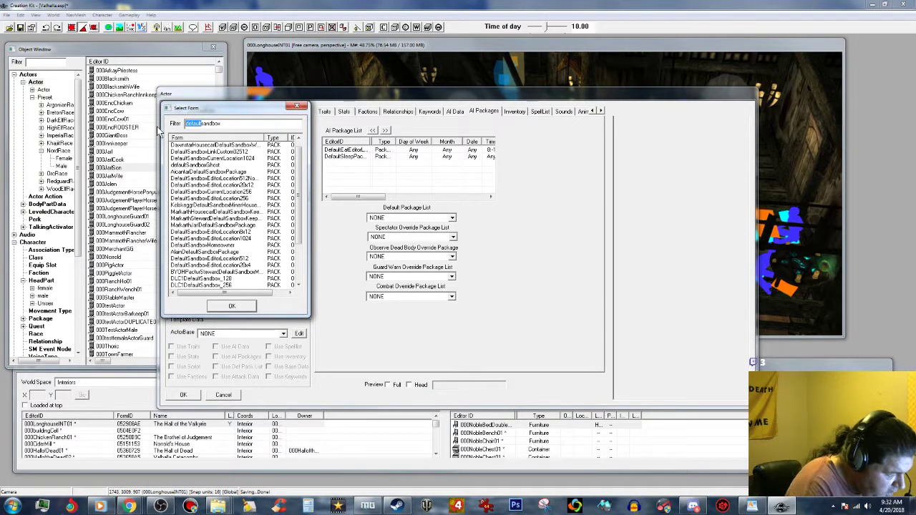
pyautogui.press('BackSpace')
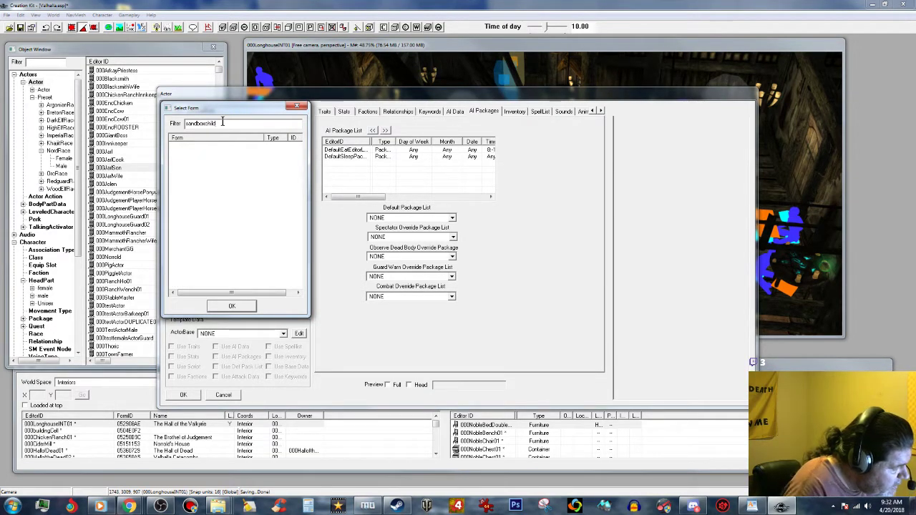
pyautogui.moveTo(207, 124); pyautogui.dragTo(179, 124)
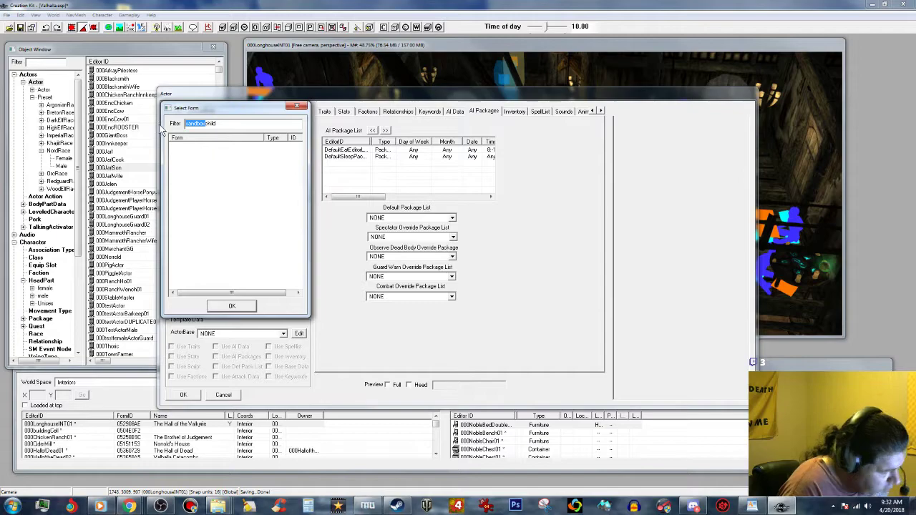
pyautogui.press('BackSpace')
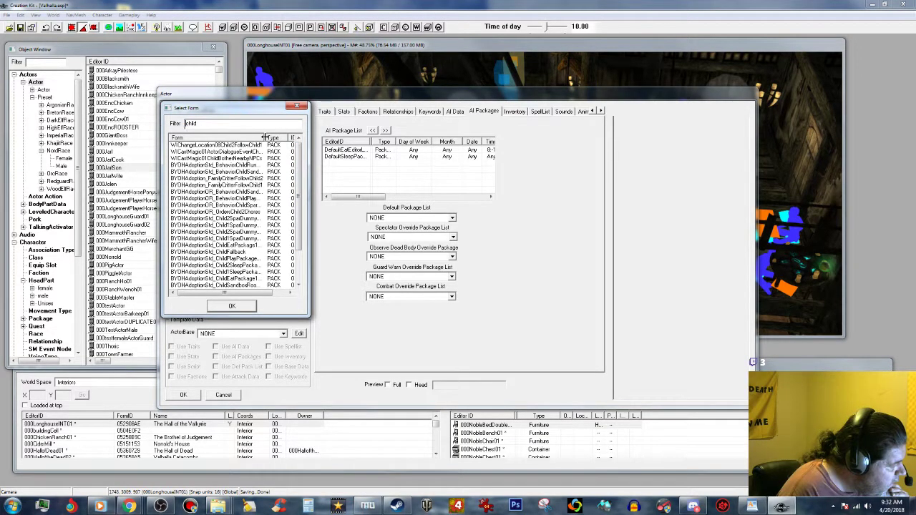
# Widen the Form column enough to read the full names of the child packages.
pyautogui.moveTo(265, 137); pyautogui.dragTo(286, 137)
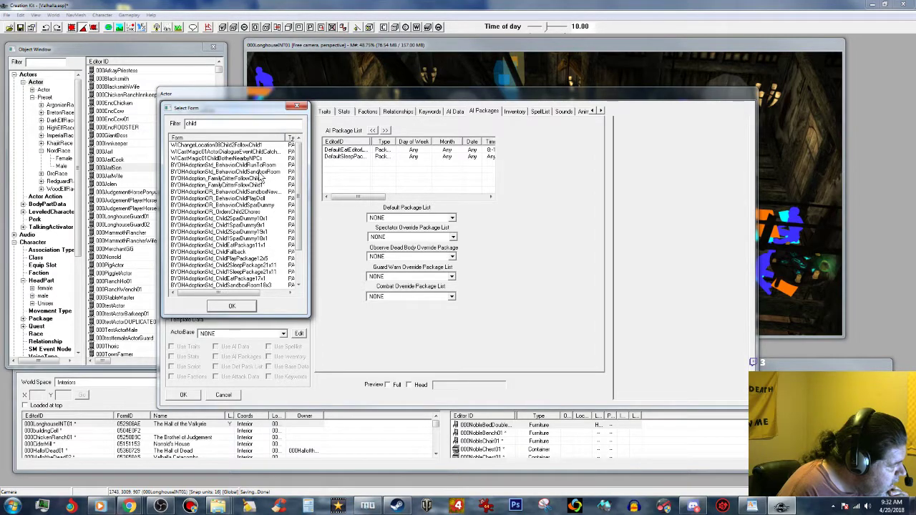
pyautogui.click(260, 174)
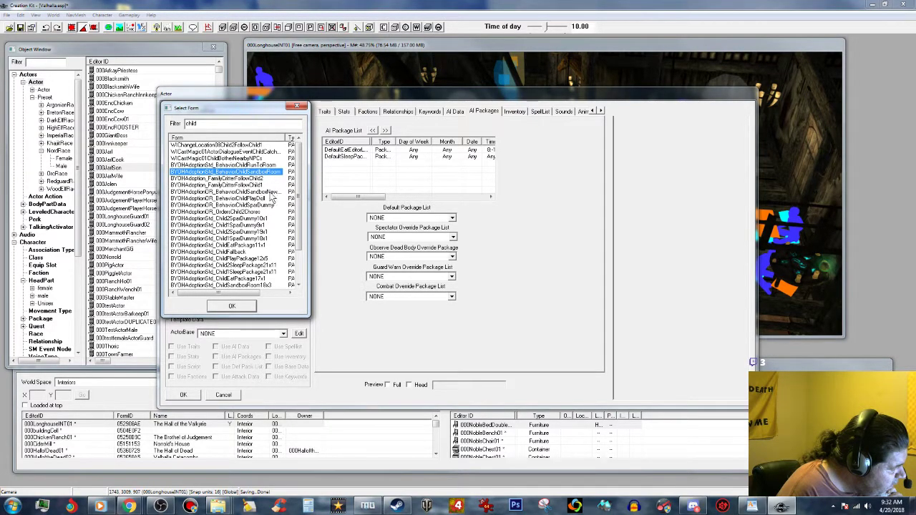
pyautogui.doubleClick(302, 137)
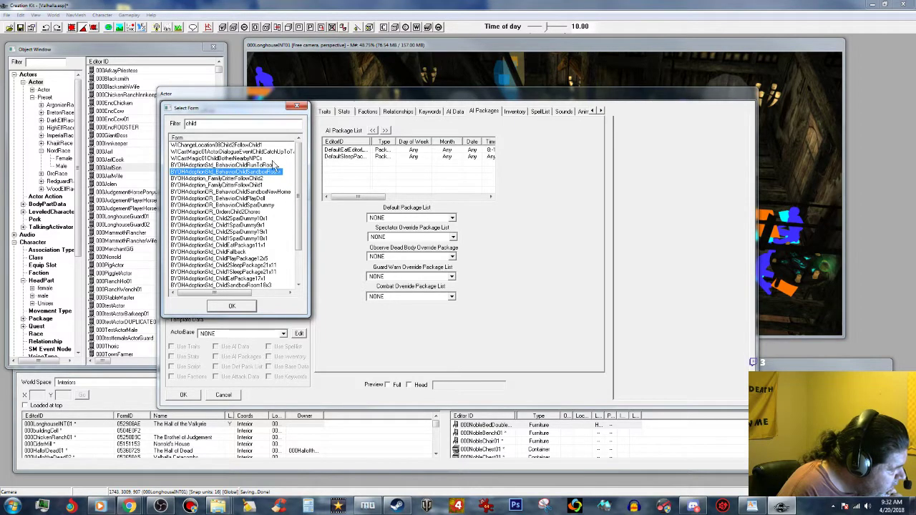
pyautogui.moveTo(234, 294); pyautogui.dragTo(249, 293)
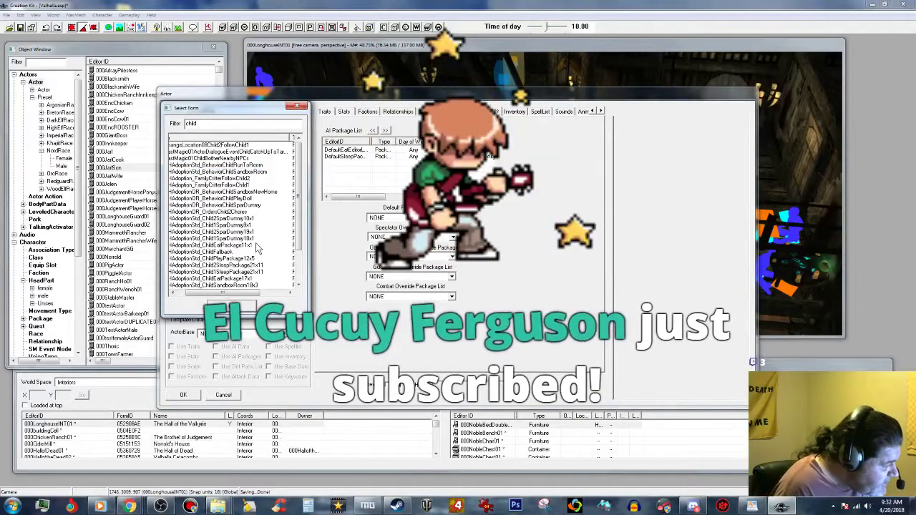
# Try to add the BYOHAdoptionStd_ChildSandboxHomeMorning8x4 package from the filtered forms to the actor's AI packages.
pyautogui.click(244, 238)
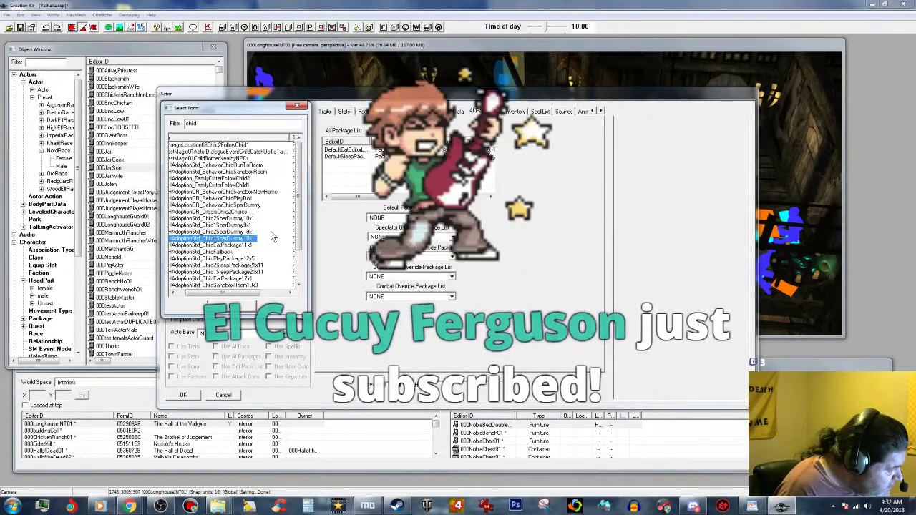
pyautogui.scroll(-1, 271, 236)
pyautogui.scroll(-1, 272, 236)
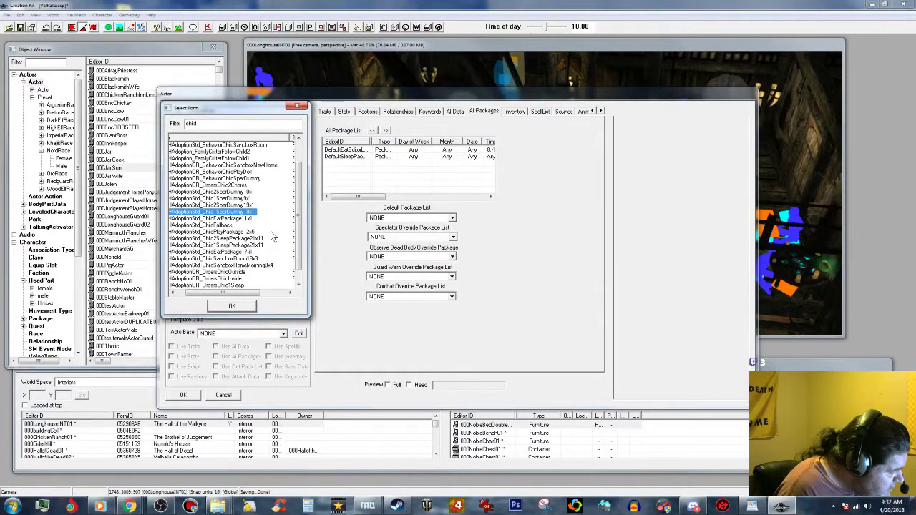
pyautogui.scroll(-1, 271, 236)
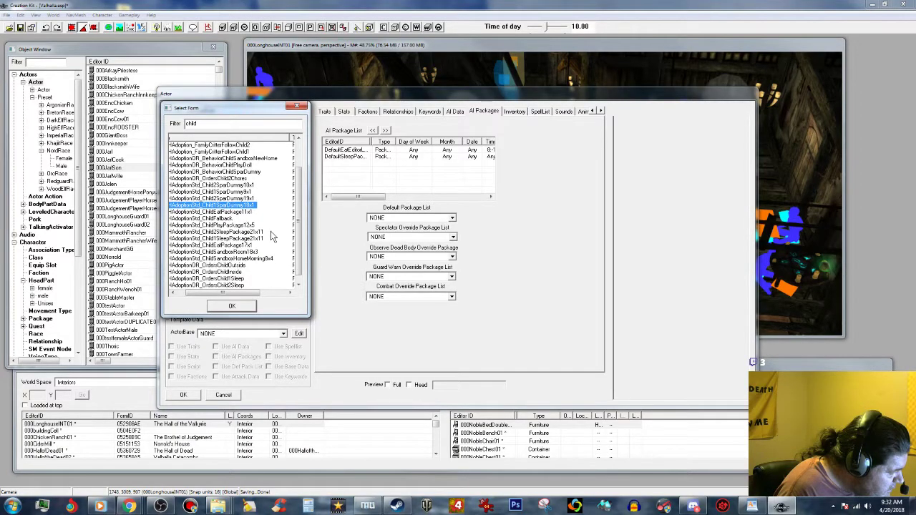
pyautogui.scroll(-1, 271, 236)
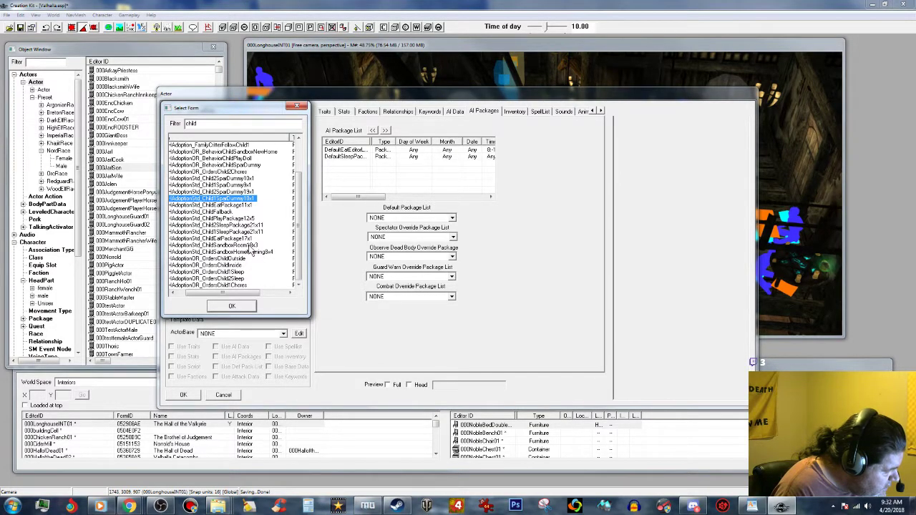
pyautogui.click(252, 245)
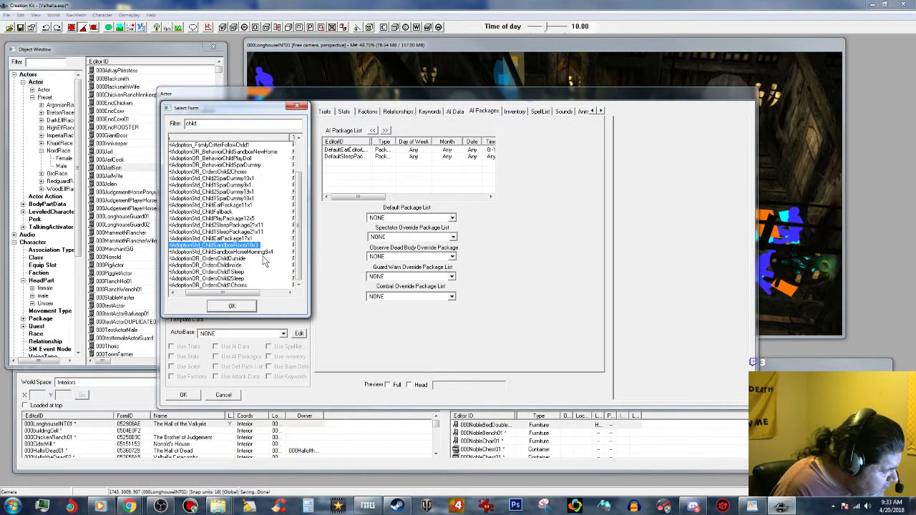
pyautogui.click(262, 252)
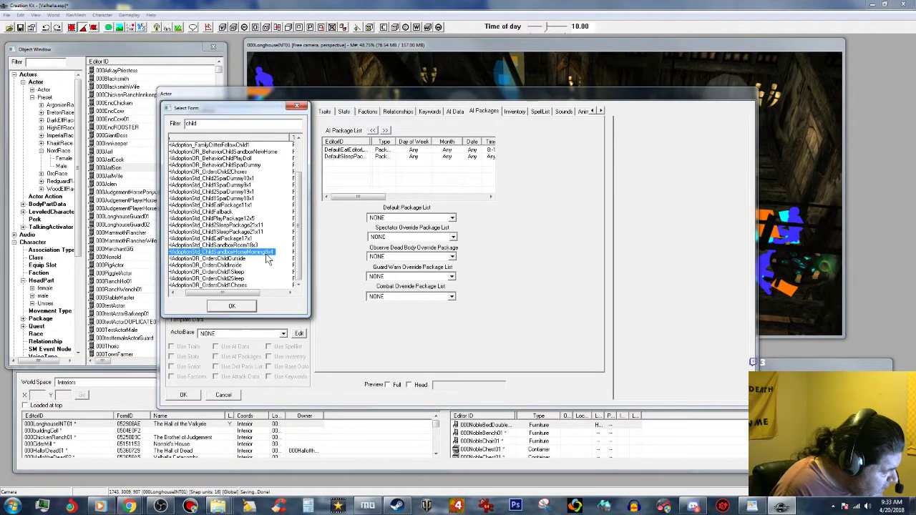
pyautogui.click(242, 308)
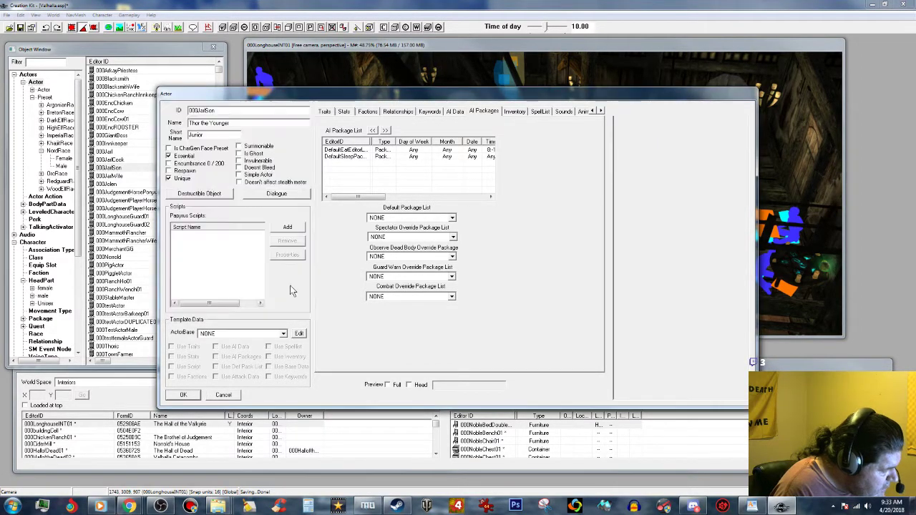
# Filter the packages by "child", retry adding the ChildSandboxHomeMorning8x4 package to the AI package list, and accept the actor's settings.
pyautogui.rightClick(386, 180)
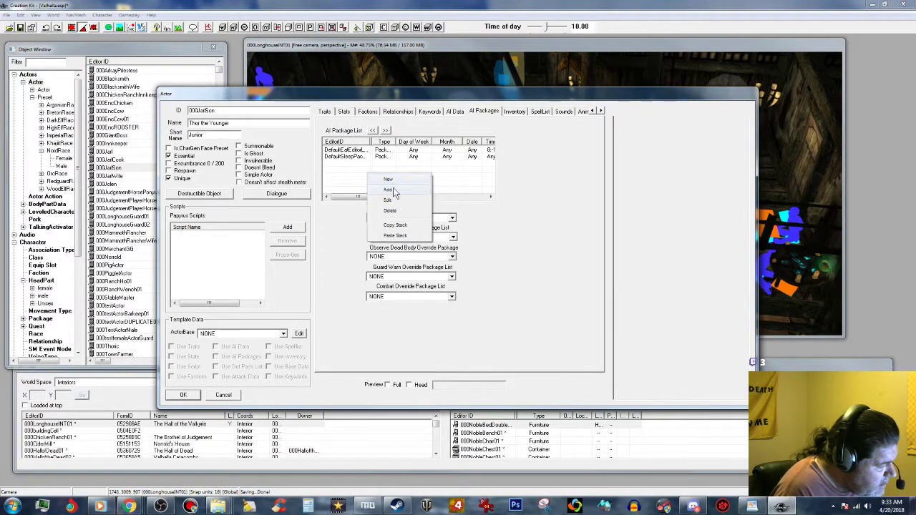
pyautogui.click(389, 189)
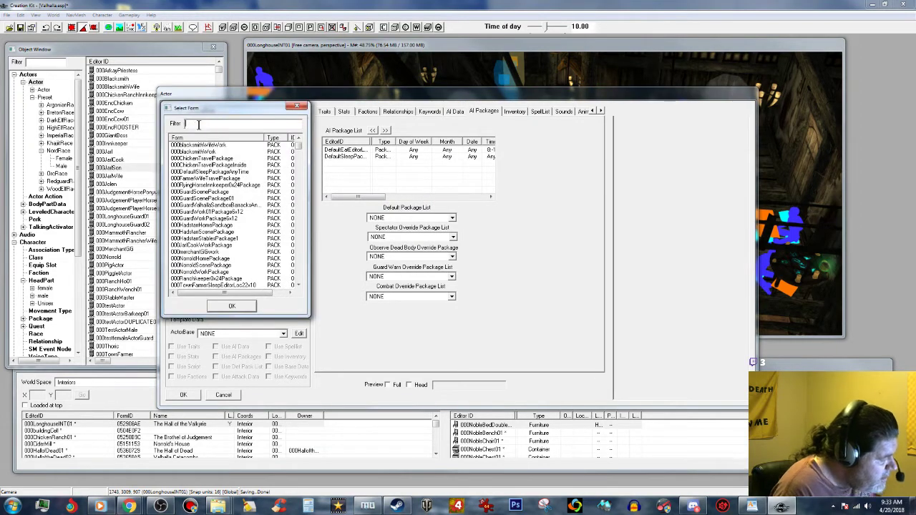
pyautogui.write('chi')
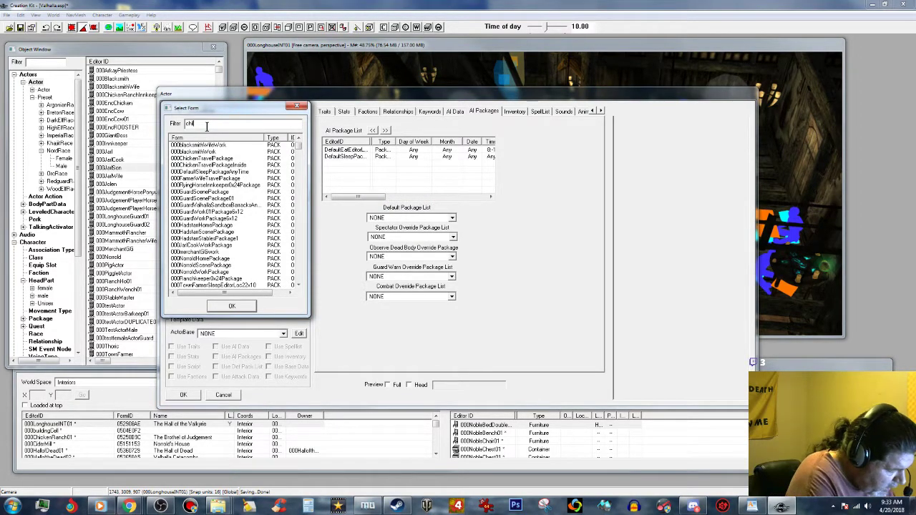
pyautogui.write('ld')
pyautogui.scroll(-2, 299, 184)
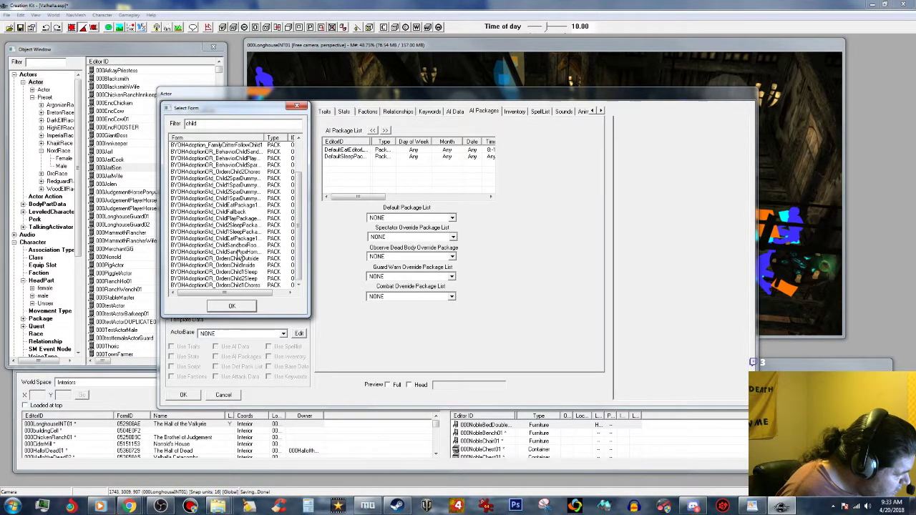
pyautogui.click(240, 254)
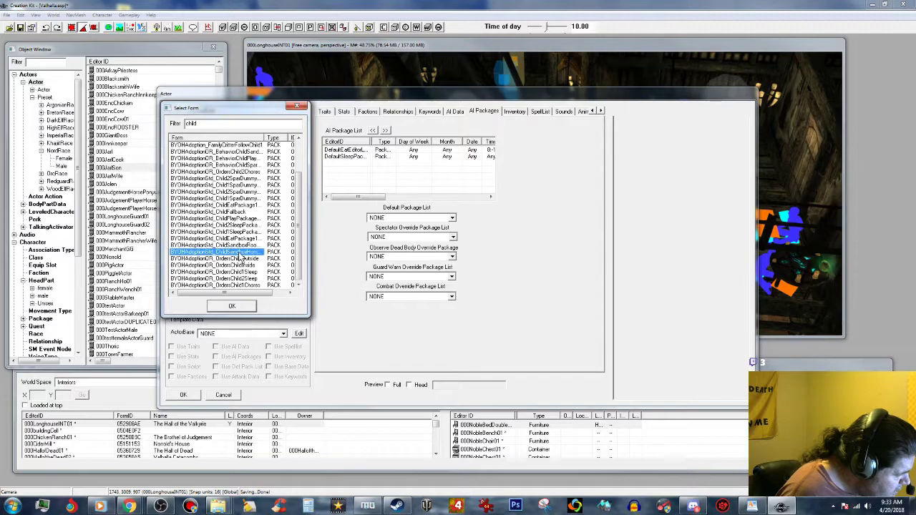
pyautogui.click(233, 305)
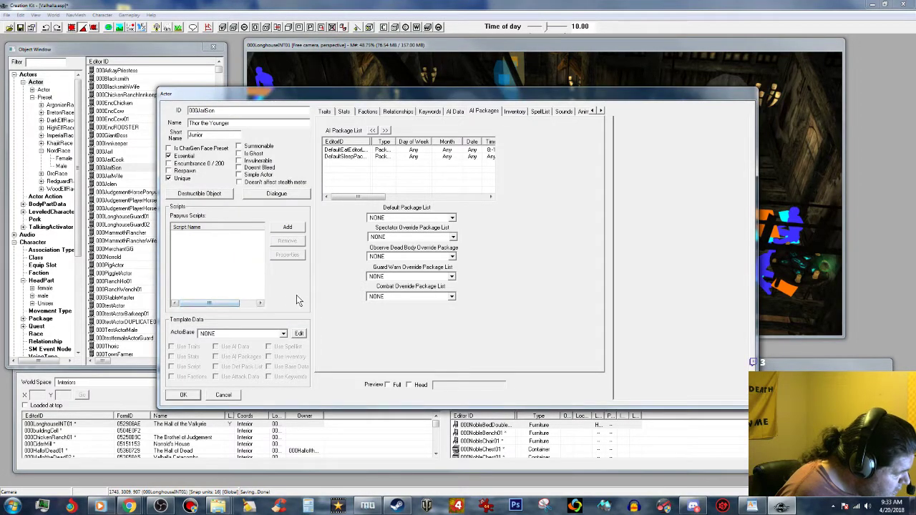
pyautogui.click(183, 395)
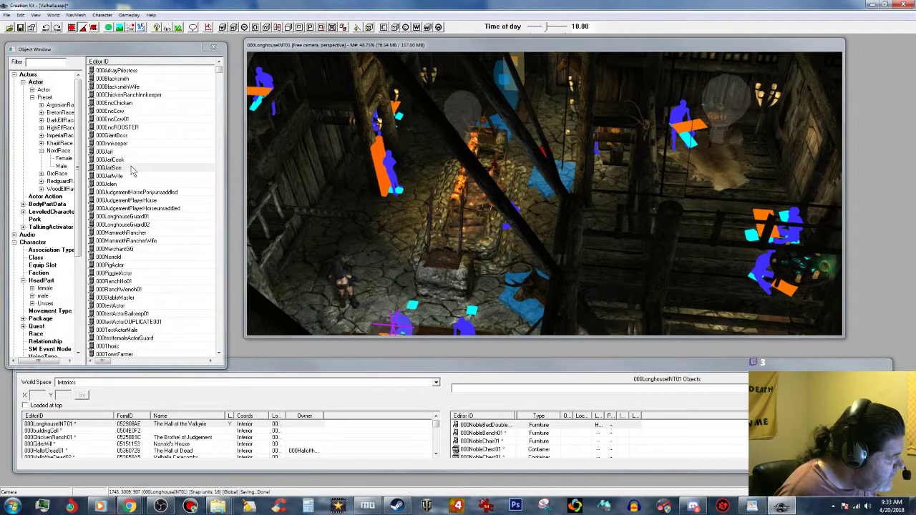
# Reopen the 000JarlSon actor and add the DefaultSandboxEditorLocation1024 package to its AI package list, filtering by "defaultsandbox".
pyautogui.press('Return')
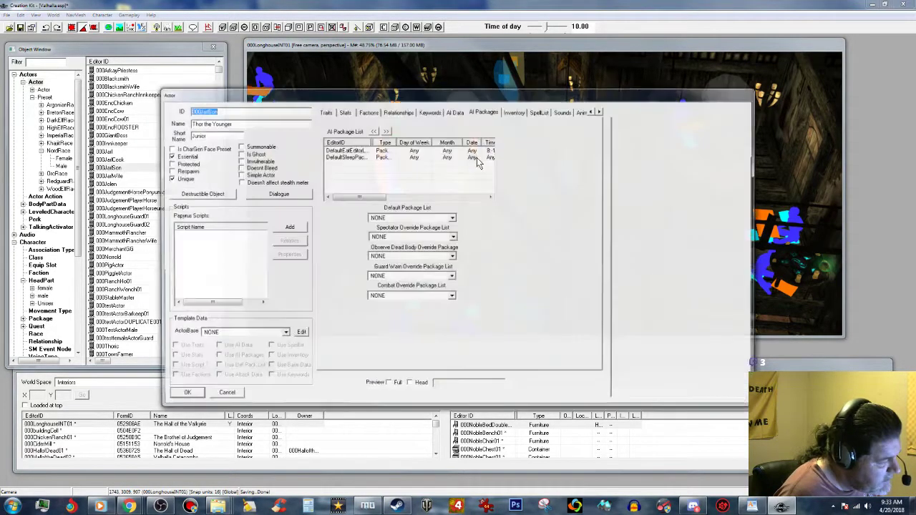
pyautogui.rightClick(369, 174)
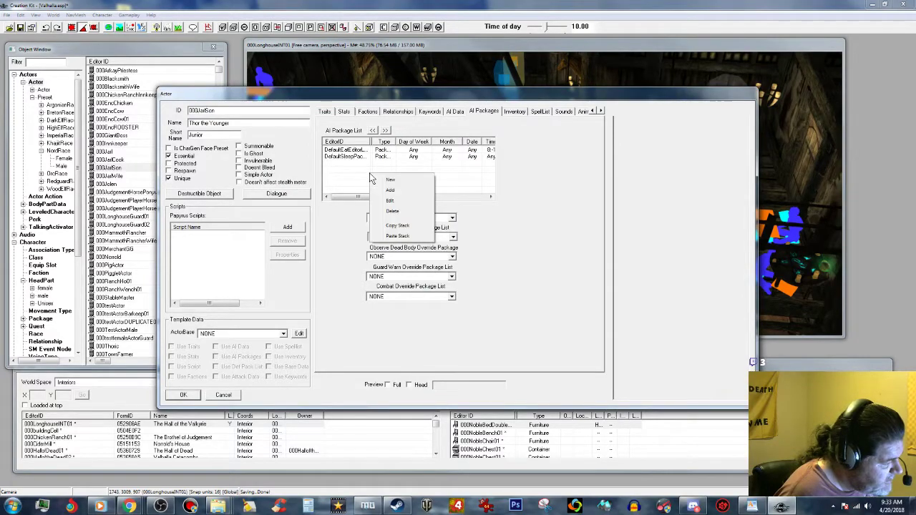
pyautogui.click(390, 191)
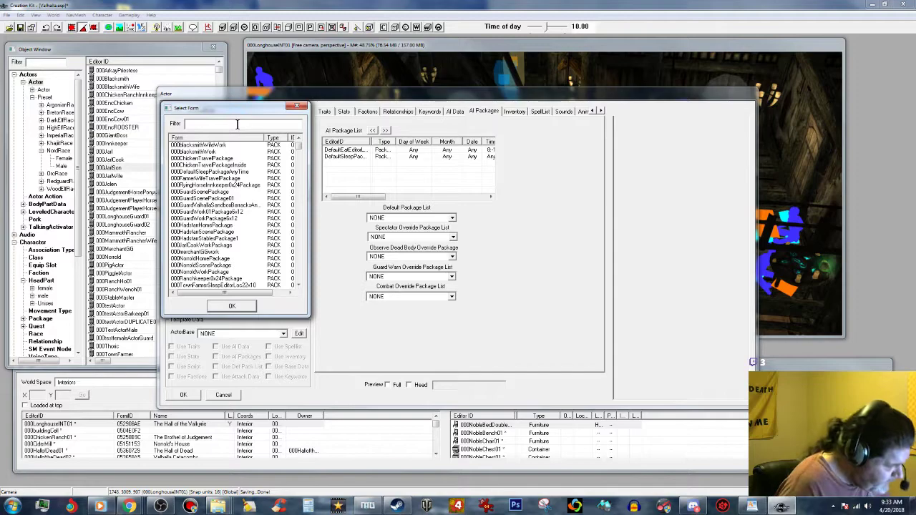
pyautogui.write('defau')
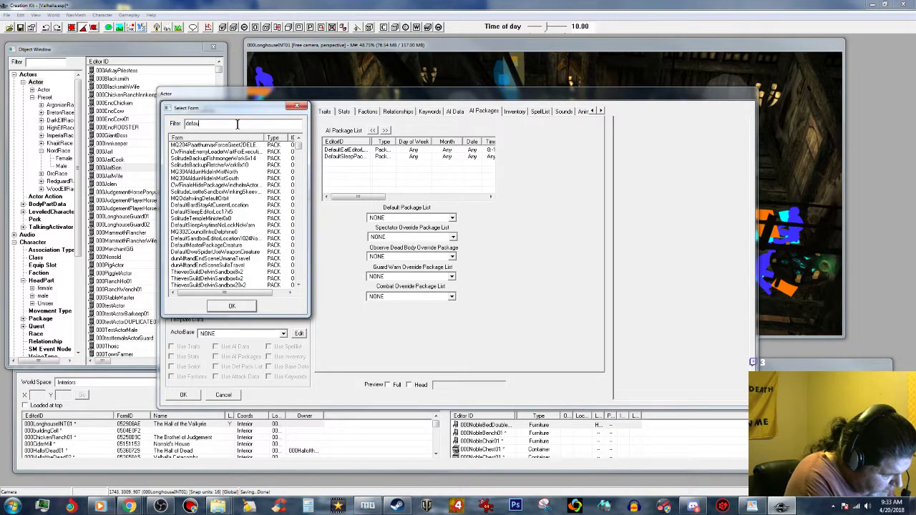
pyautogui.write('ltsandbox')
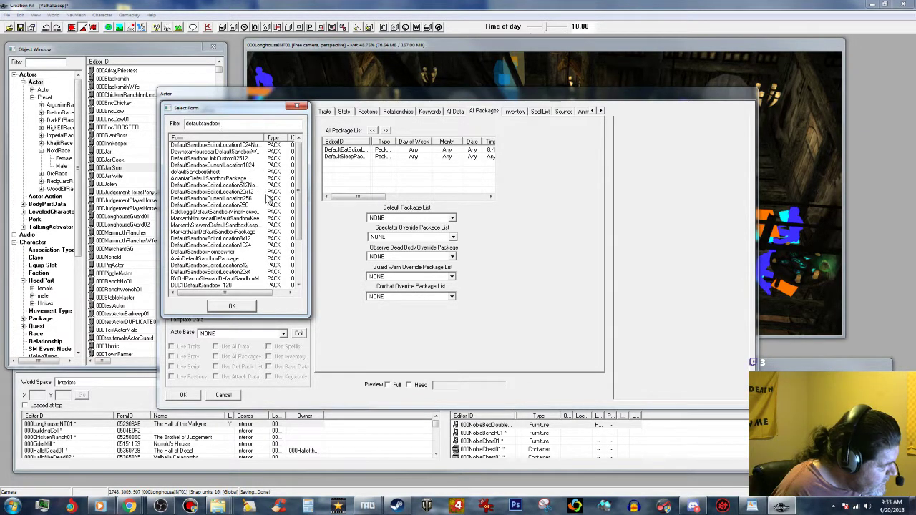
pyautogui.click(243, 246)
pyautogui.click(231, 306)
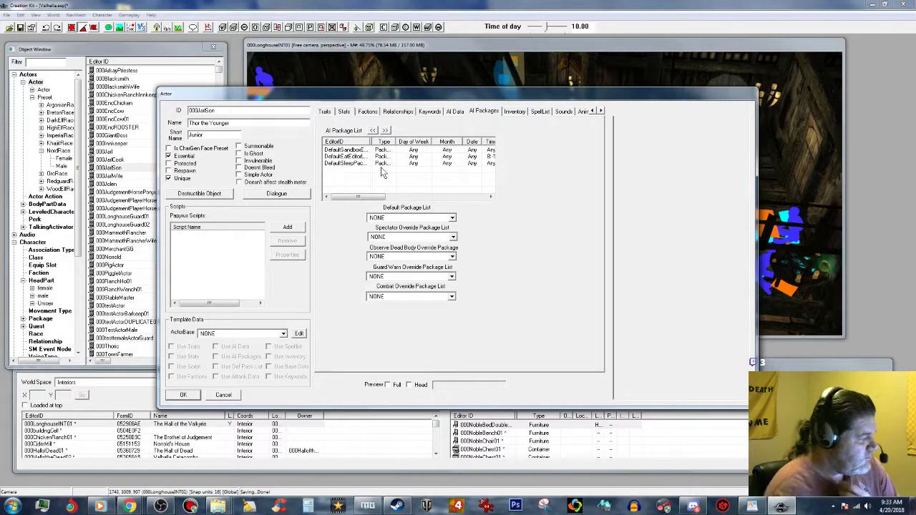
# Move the DefaultEat package to the start of the actor's AI package list, ahead of sandbox and sleep, and accept the actor's settings.
pyautogui.click(354, 156)
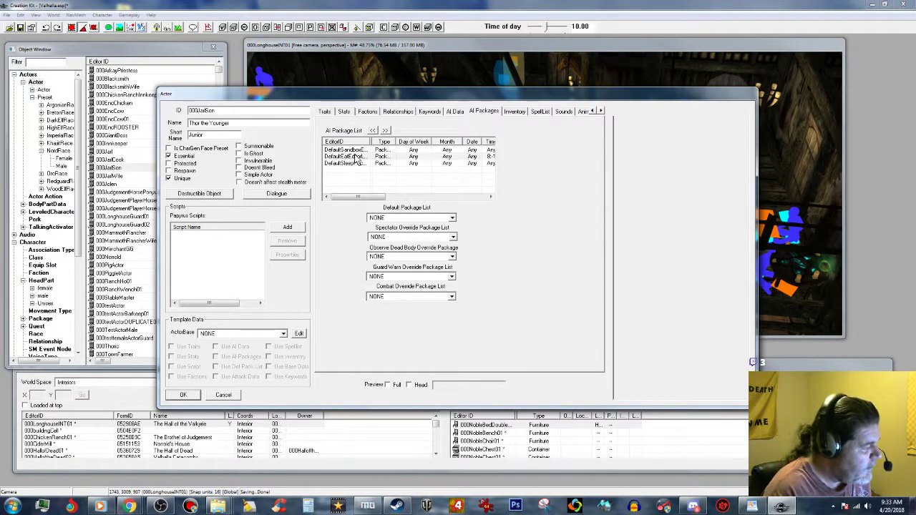
pyautogui.click(385, 131)
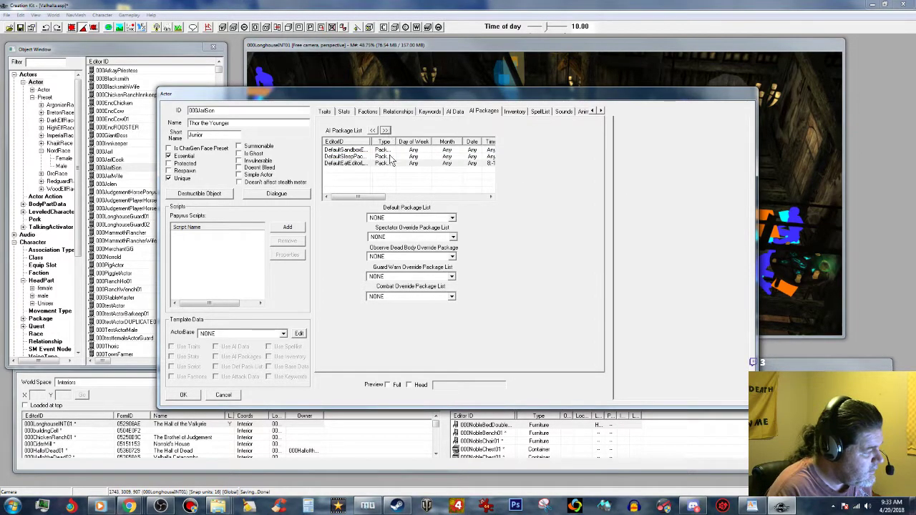
pyautogui.click(351, 163)
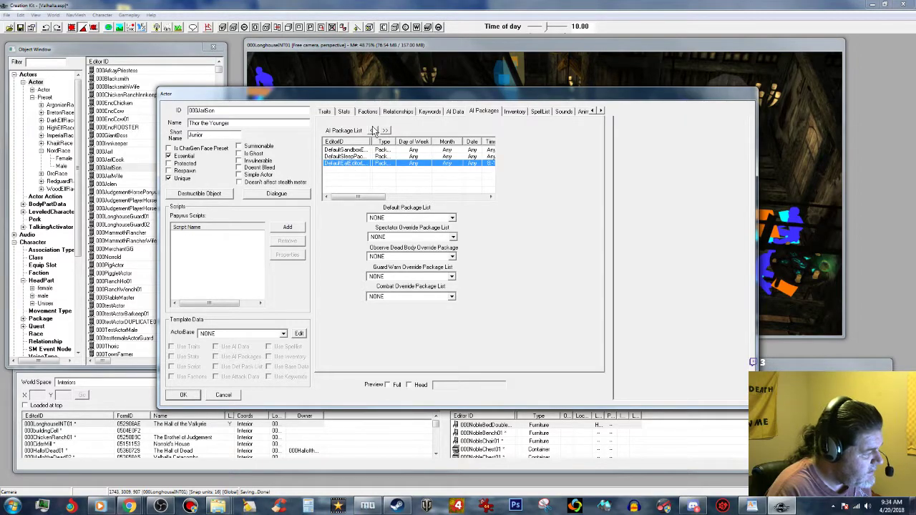
pyautogui.click(372, 131)
pyautogui.click(372, 131)
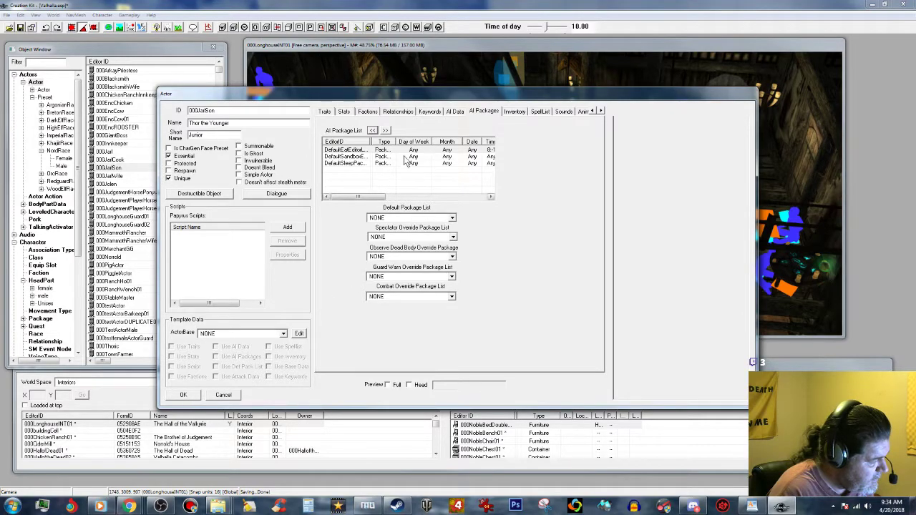
pyautogui.click(356, 164)
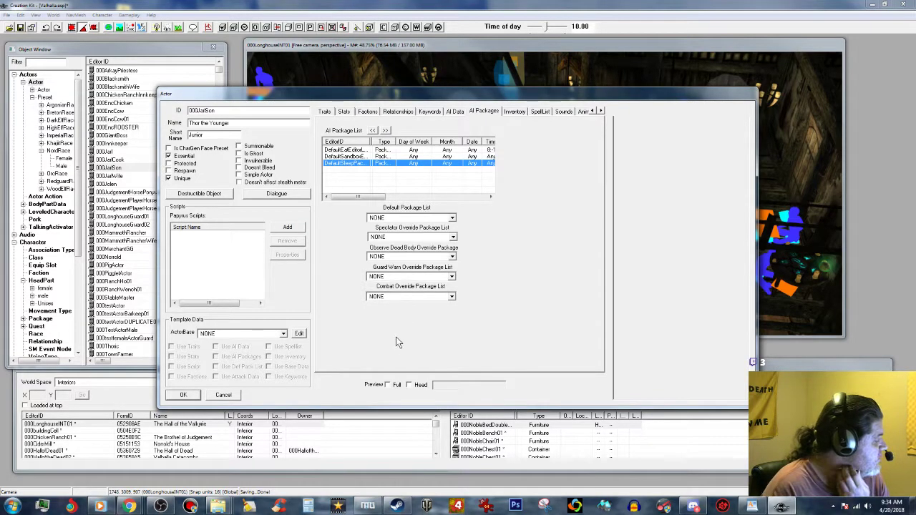
pyautogui.click(184, 395)
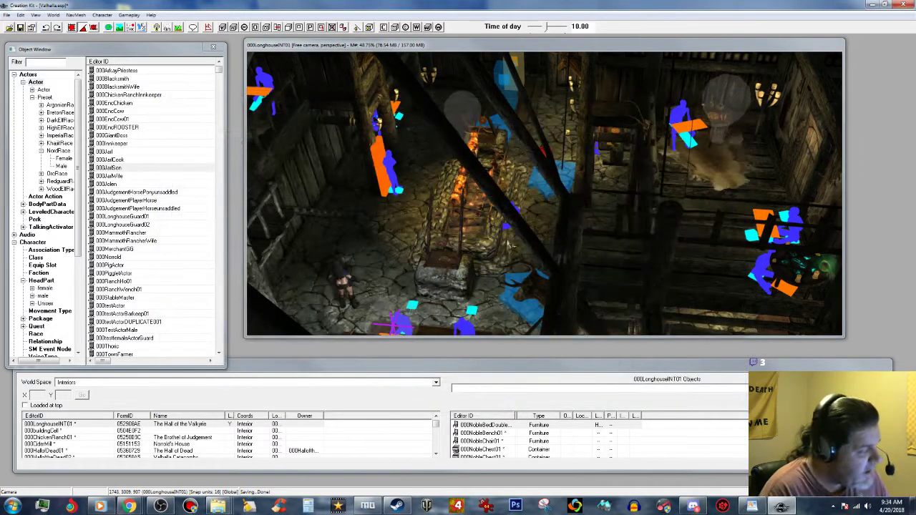
# Open the son's single bed in the longhouse and examine the base furniture settings of 000UpperBedSingle01R.
pyautogui.scroll(2, 582, 191)
pyautogui.moveTo(580, 190); pyautogui.dragTo(669, 199, button='middle')
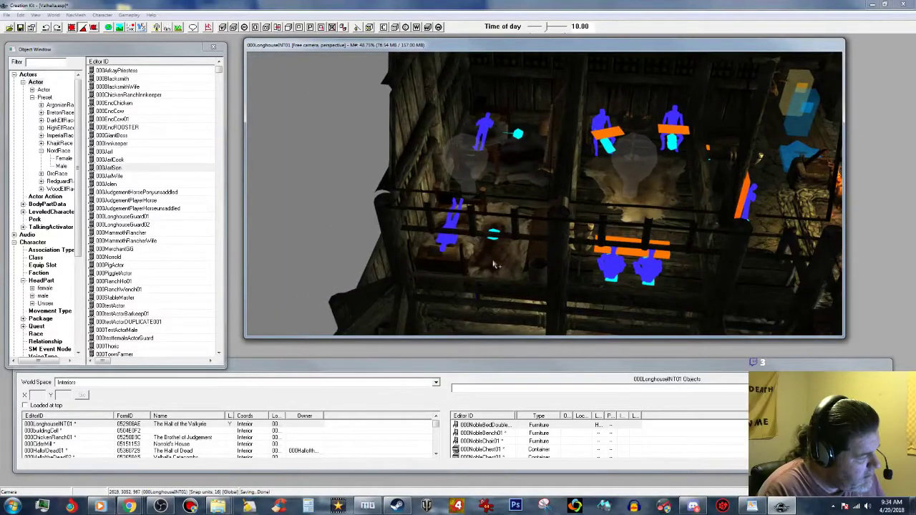
pyautogui.click(453, 259)
pyautogui.doubleClick(453, 259)
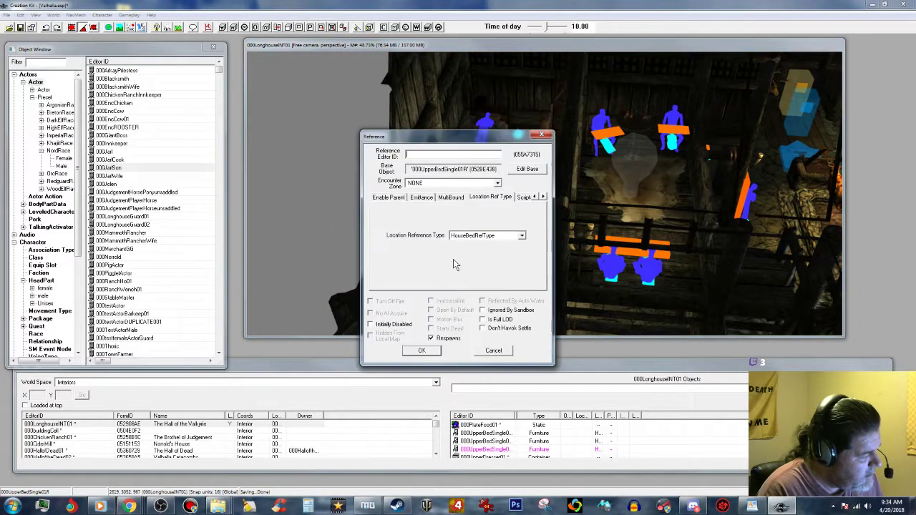
pyautogui.click(530, 170)
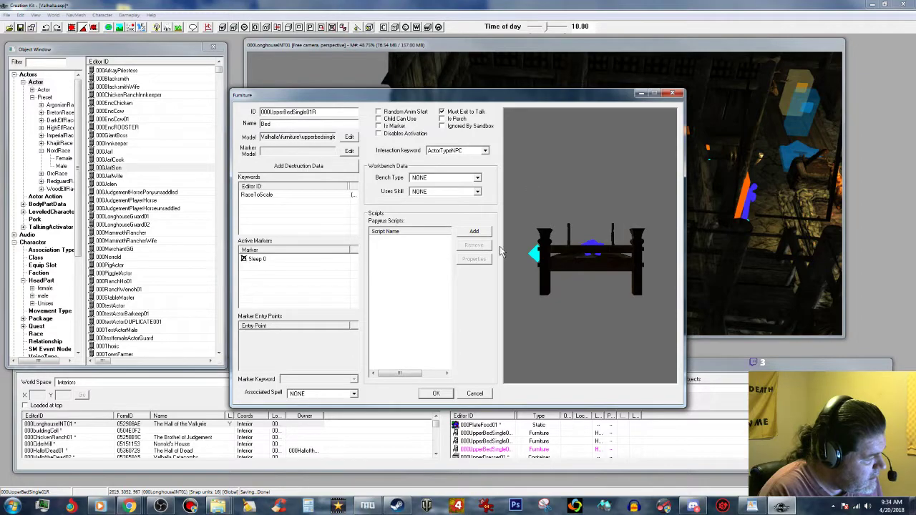
pyautogui.click(438, 393)
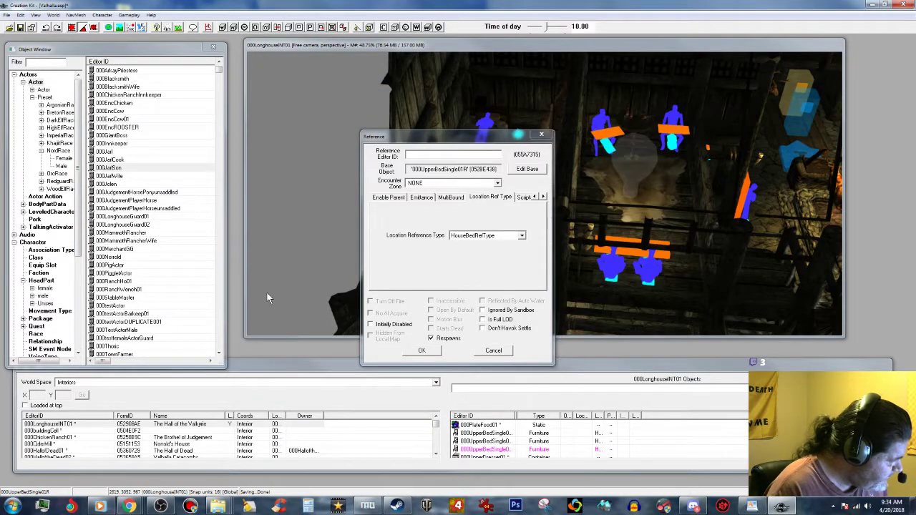
pyautogui.click(421, 350)
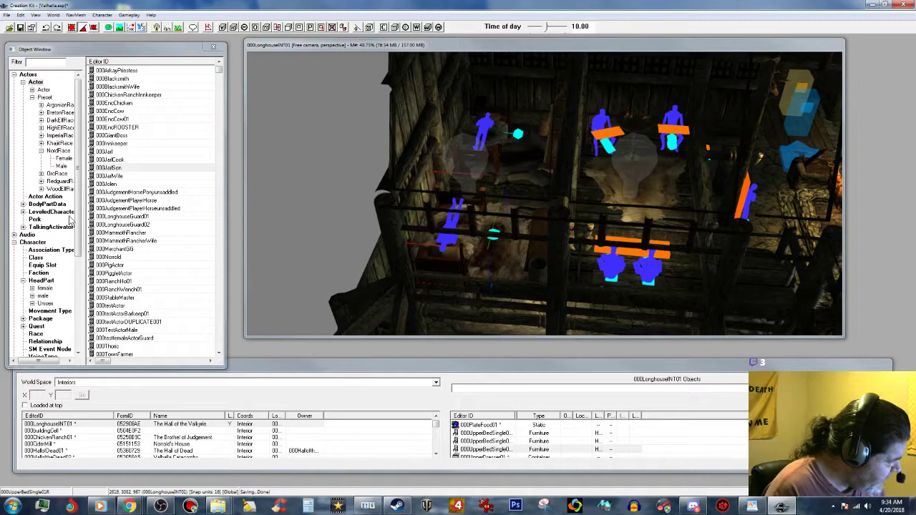
# Duplicate the 000UpperBedSingle01R furniture object and rename the copy 000UpperBedSingle01Rchild.
pyautogui.scroll(-6, 75, 215)
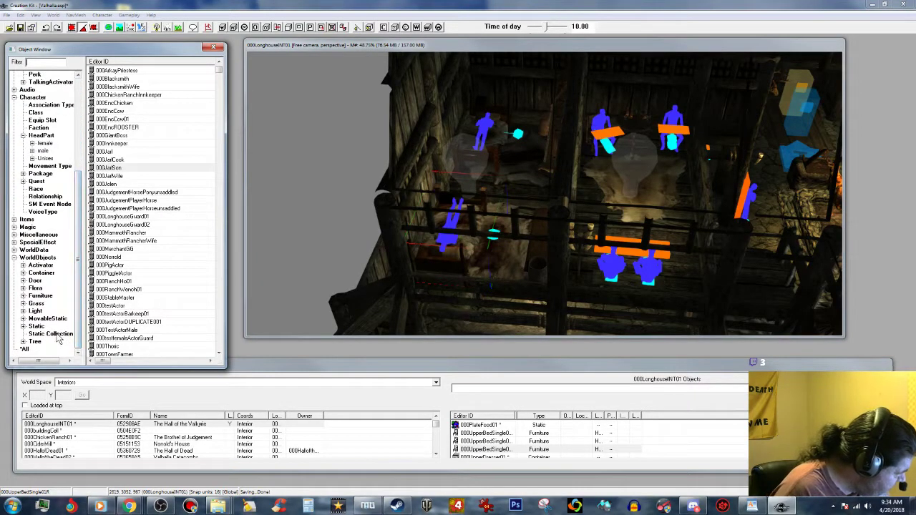
pyautogui.click(41, 297)
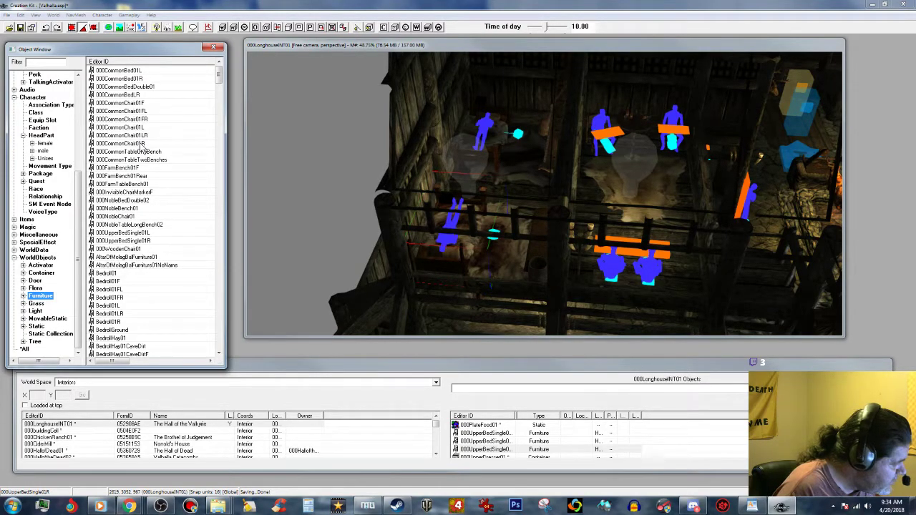
pyautogui.doubleClick(442, 249)
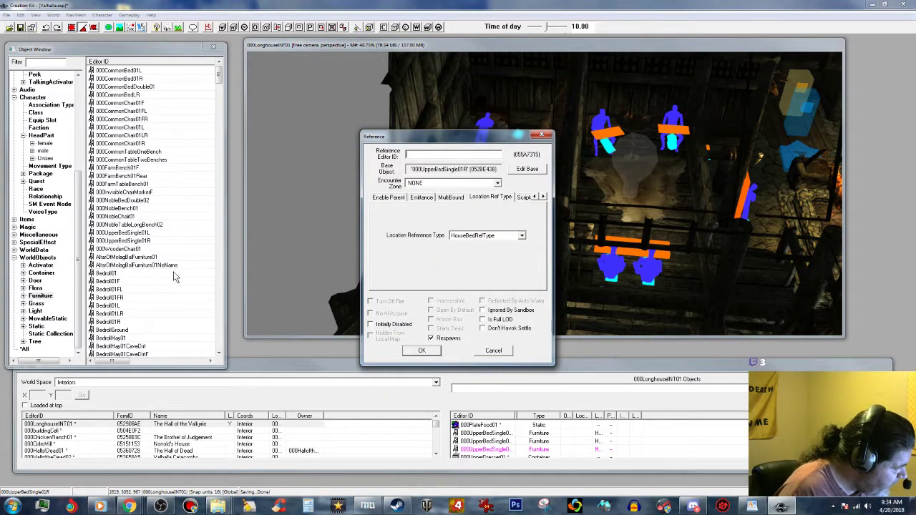
pyautogui.rightClick(126, 244)
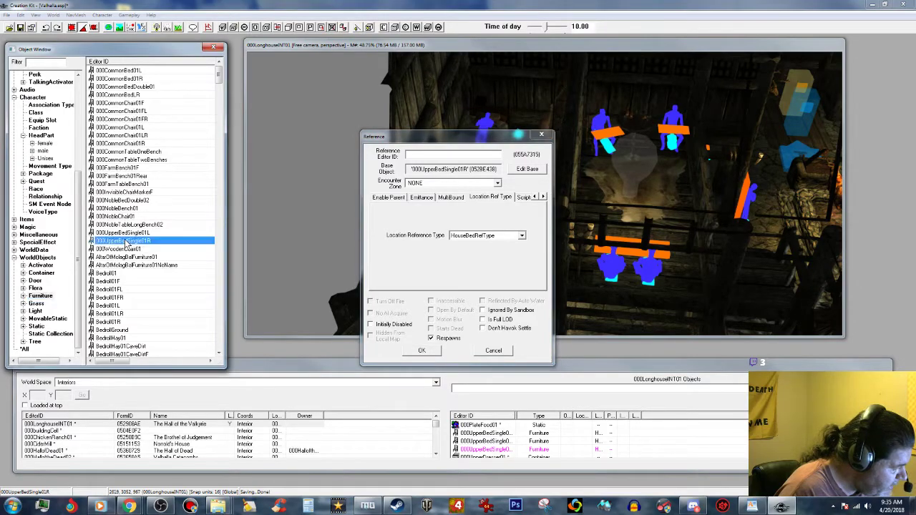
pyautogui.click(147, 268)
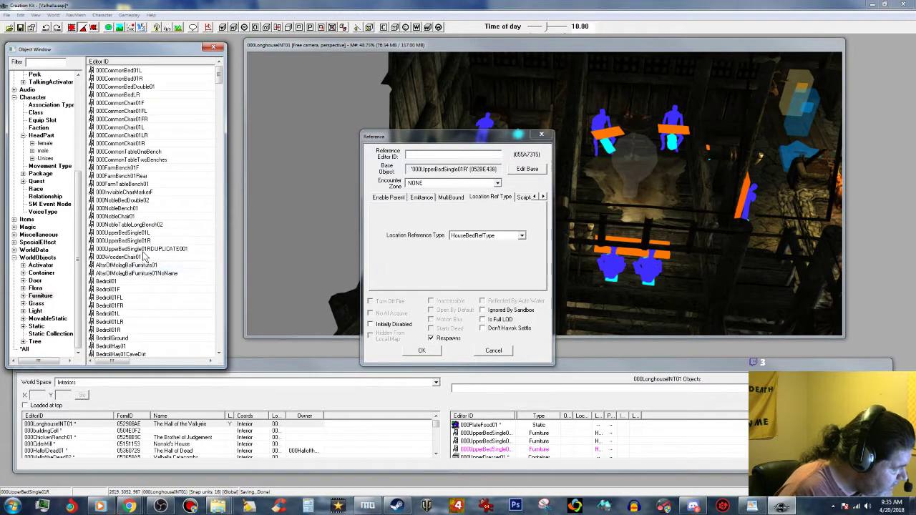
pyautogui.click(153, 252)
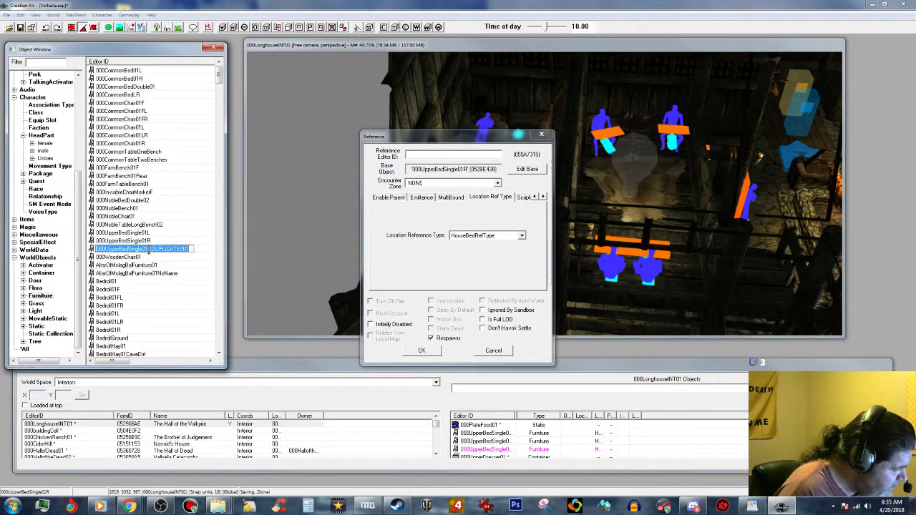
pyautogui.click(152, 251)
pyautogui.moveTo(151, 249); pyautogui.dragTo(239, 253)
pyautogui.write('child')
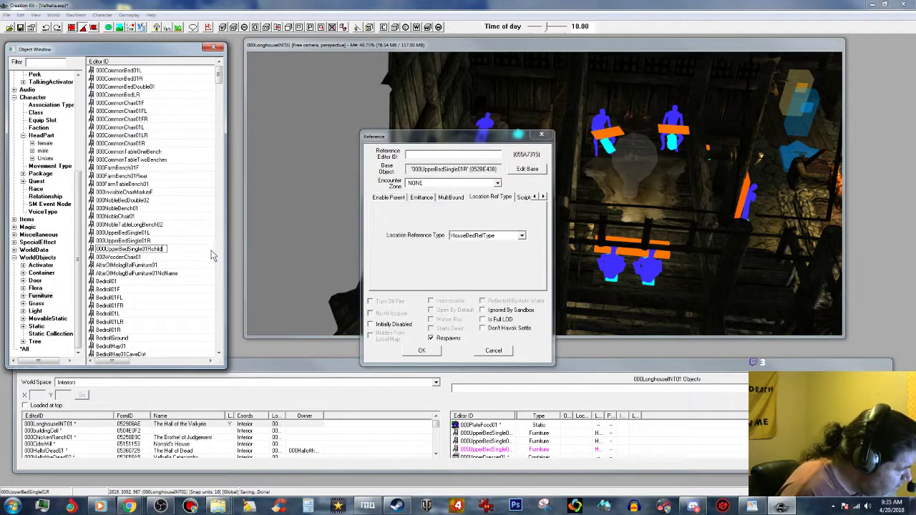
pyautogui.press('Return')
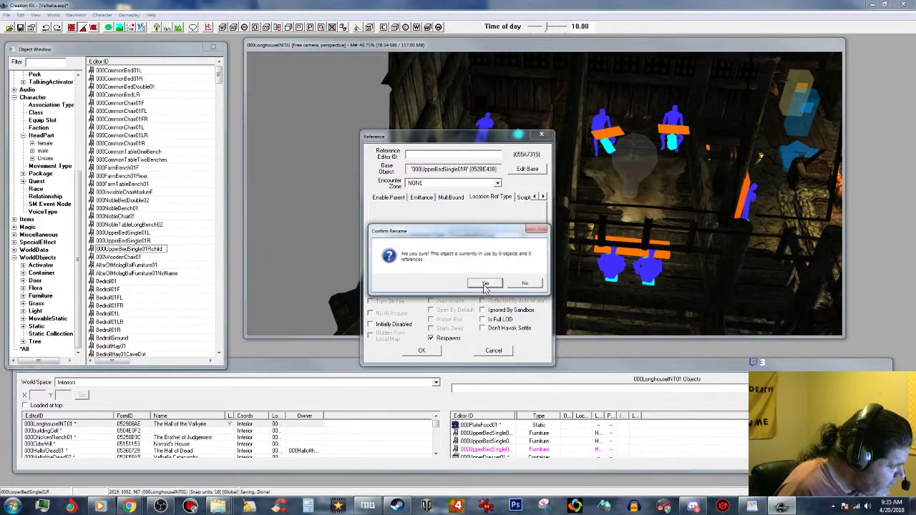
pyautogui.click(484, 285)
# Enable Child Can Use on the 000UpperBedSingle01Rchild furniture.
pyautogui.doubleClick(164, 251)
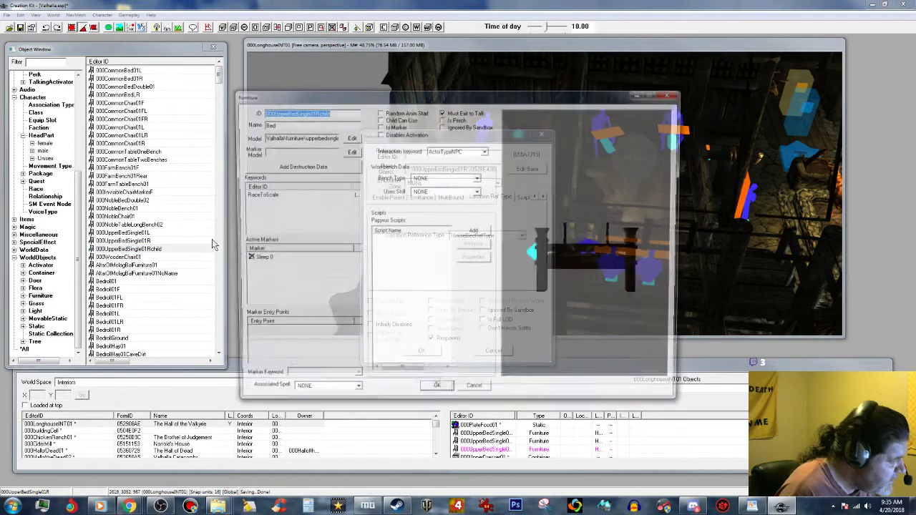
pyautogui.click(379, 119)
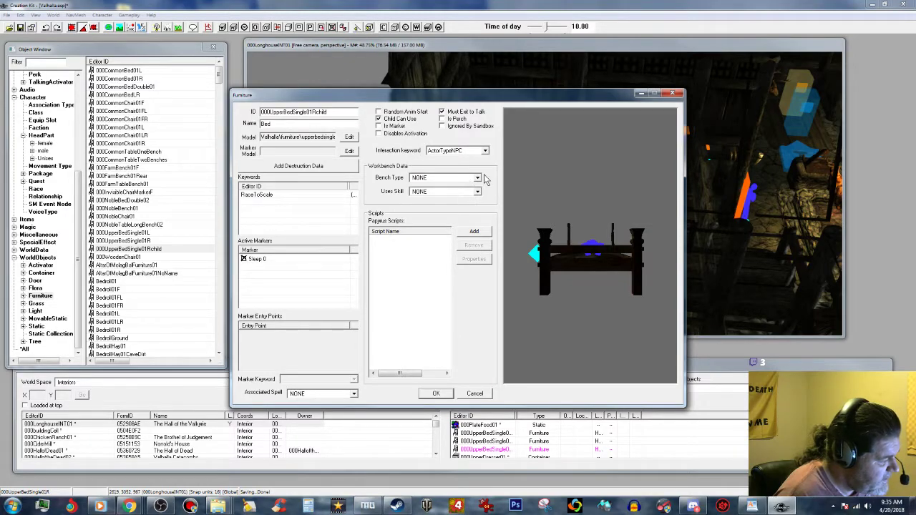
pyautogui.click(262, 195)
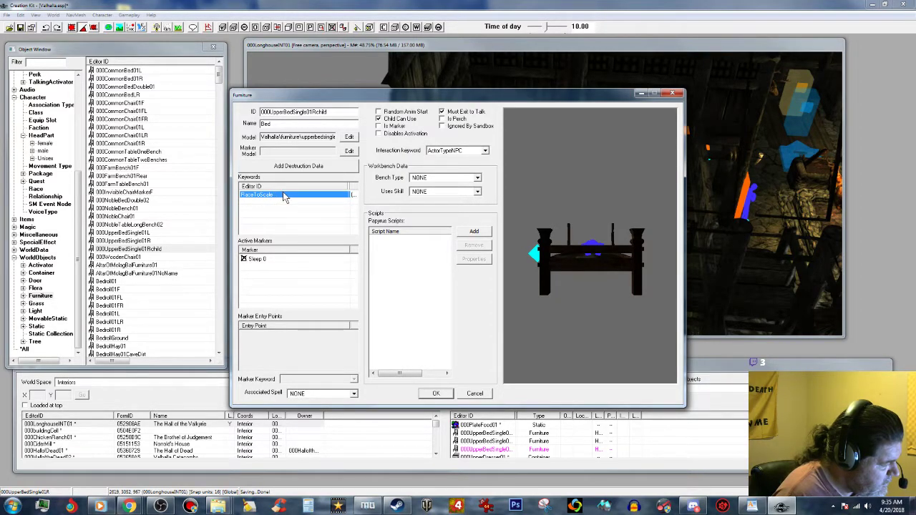
pyautogui.rightClick(277, 206)
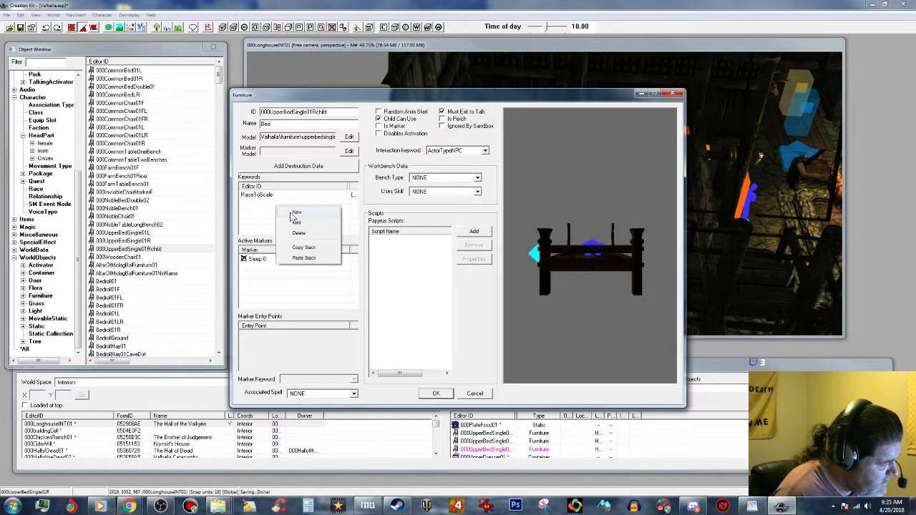
pyautogui.click(299, 223)
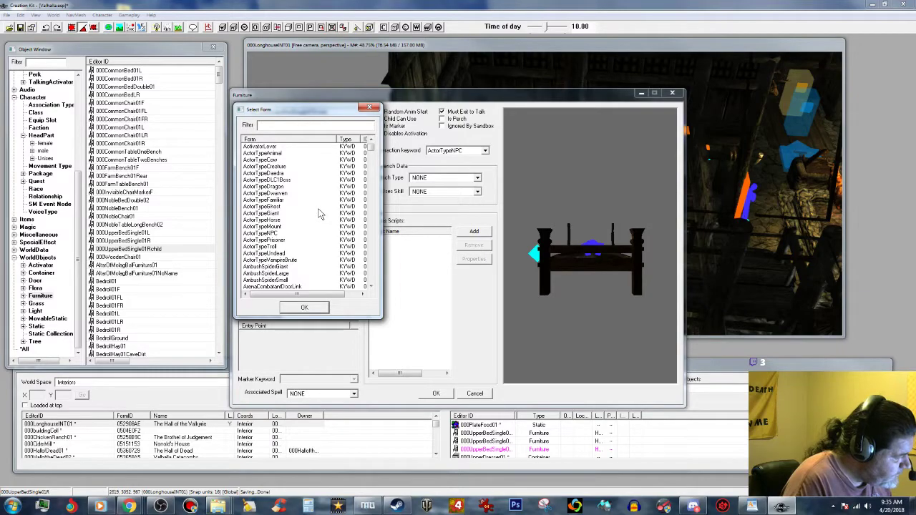
pyautogui.write('child')
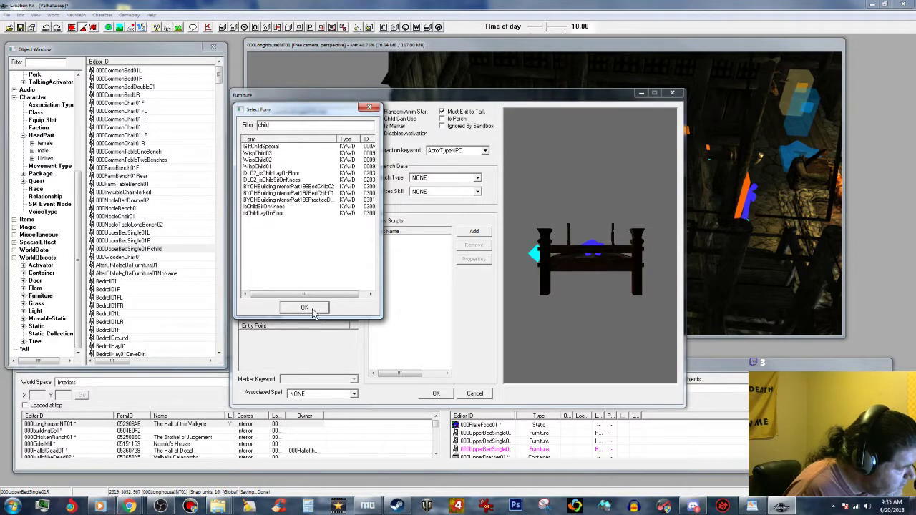
pyautogui.click(375, 109)
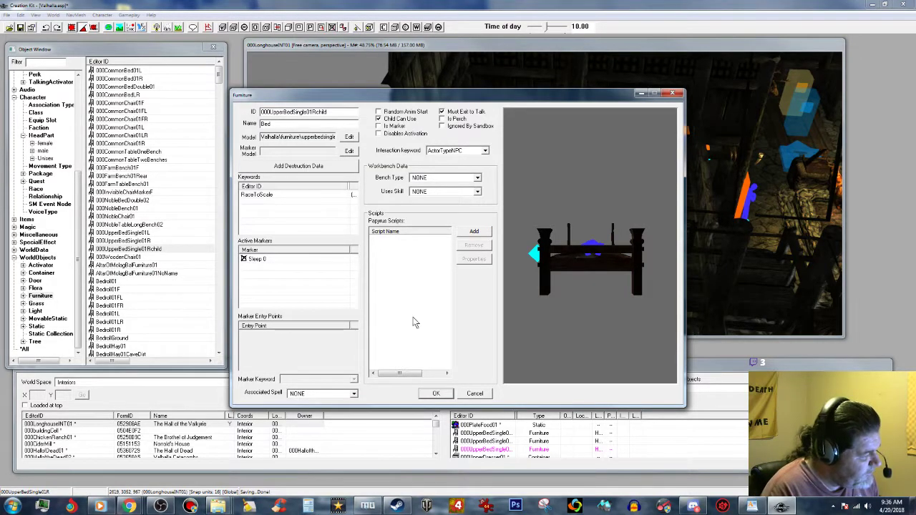
# Accept the furniture settings and replace the selected 000UpperBedSingle01R bed with 000UpperBedSingle01Rchild using Search & Replace, limited to the selection.
pyautogui.click(436, 394)
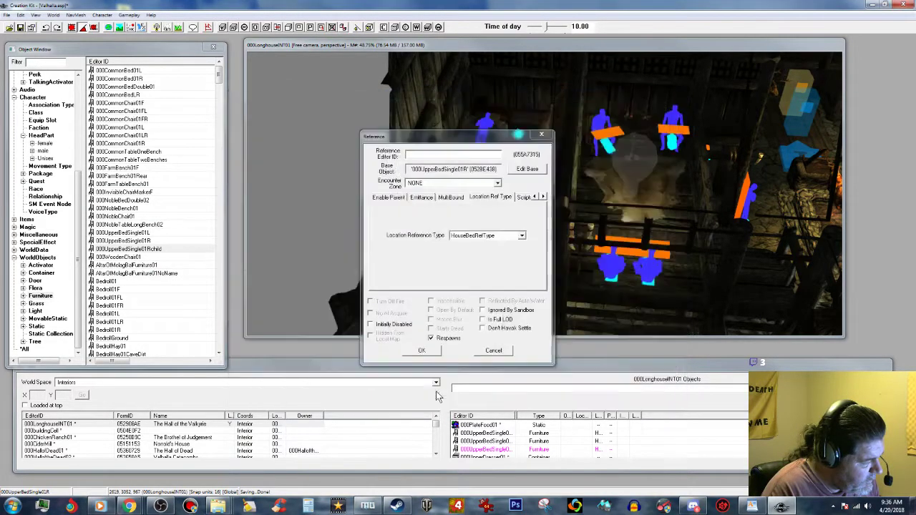
pyautogui.click(430, 350)
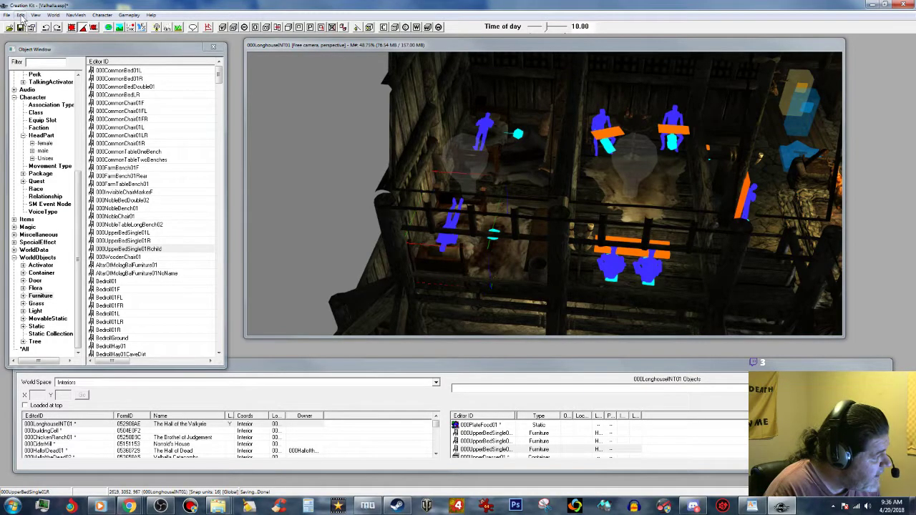
pyautogui.click(22, 15)
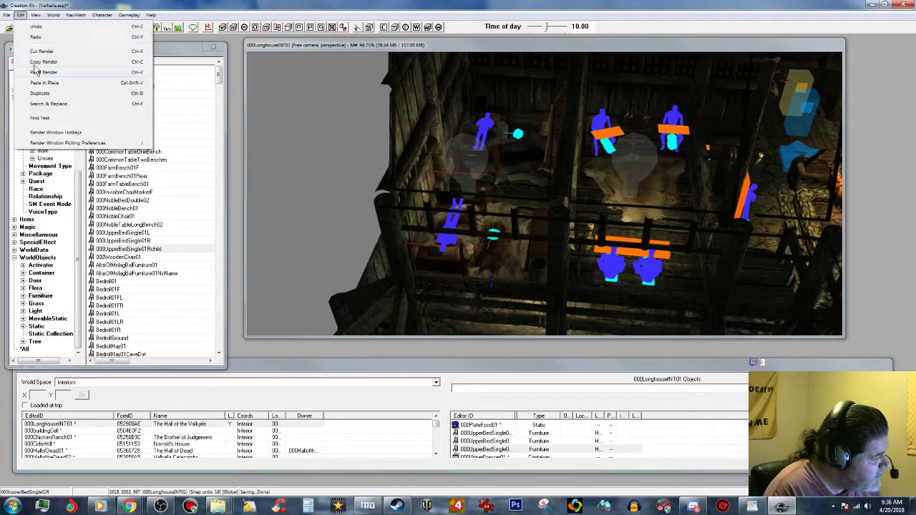
pyautogui.click(63, 106)
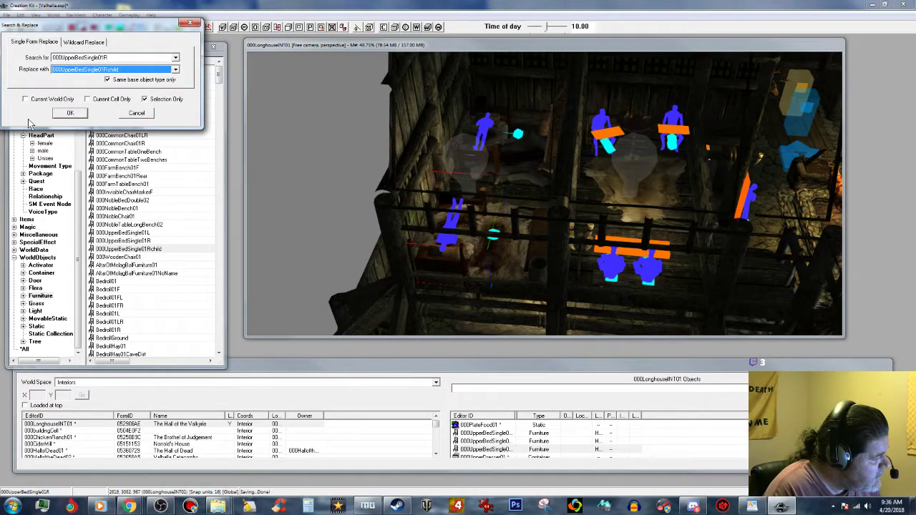
pyautogui.click(69, 117)
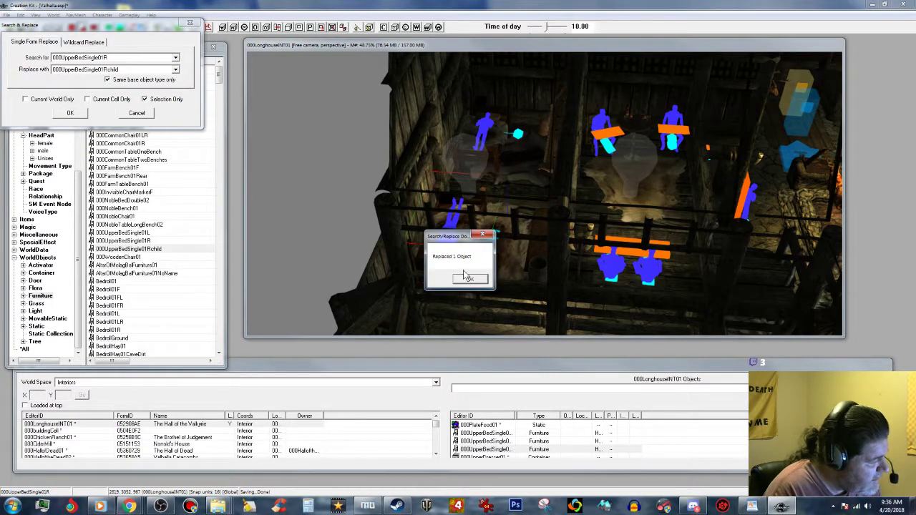
pyautogui.click(468, 283)
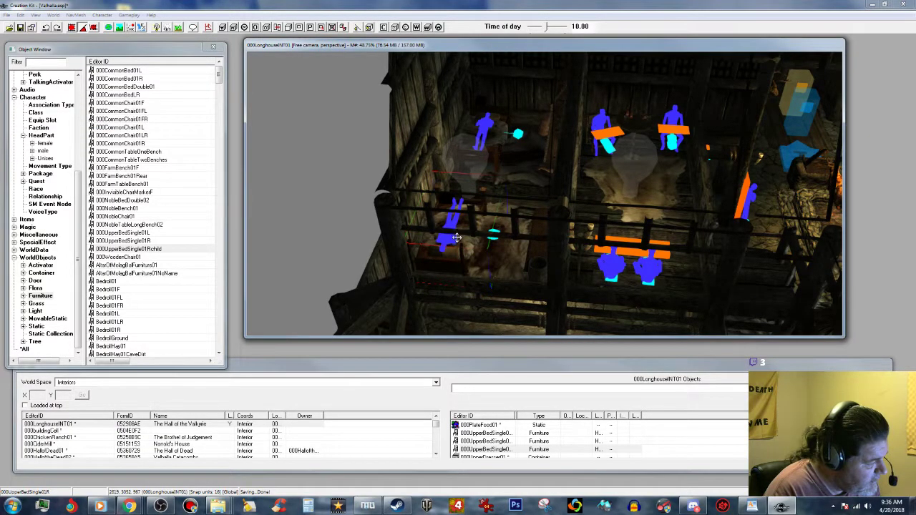
# Set the NPC ownership of the replaced child bed to 000JarlSon.
pyautogui.doubleClick(456, 238)
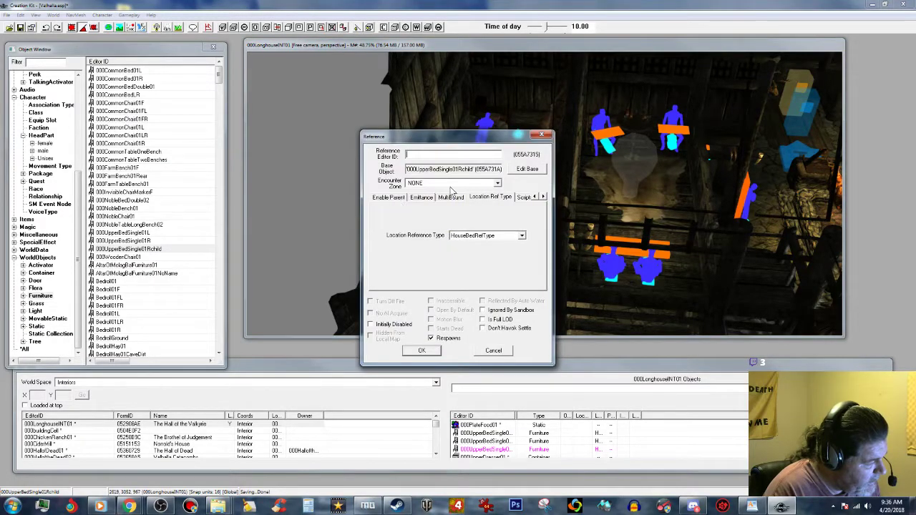
pyautogui.click(535, 196)
pyautogui.click(535, 197)
pyautogui.click(535, 197)
pyautogui.click(535, 196)
pyautogui.click(434, 197)
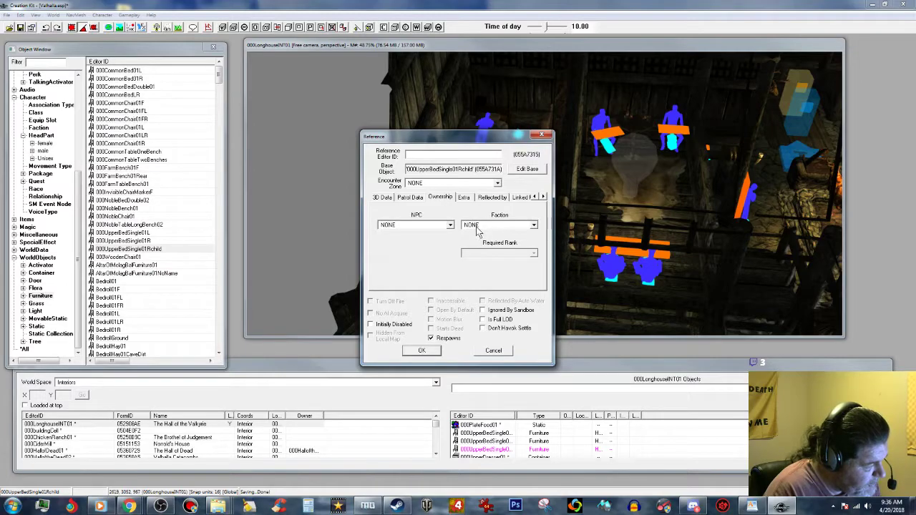
pyautogui.click(450, 225)
pyautogui.scroll(-3, 425, 267)
pyautogui.click(415, 271)
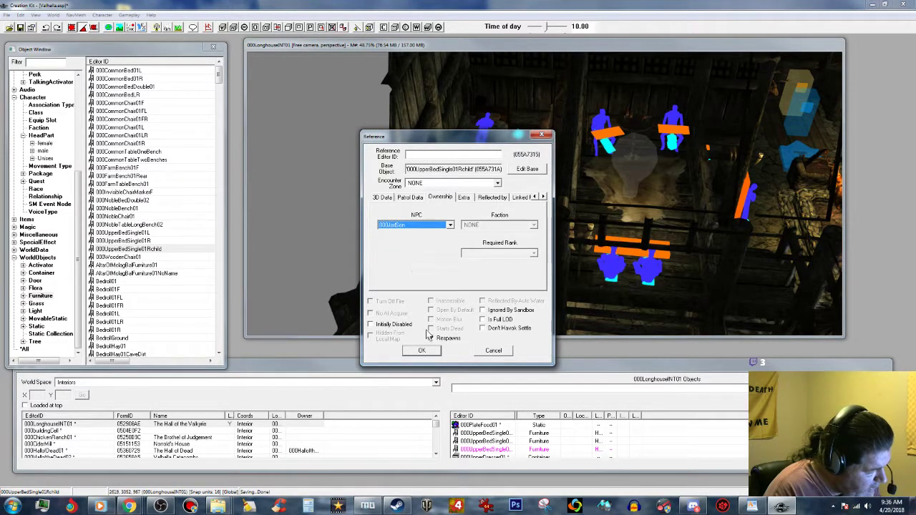
# Accept the bed's ownership setting and place the 000JarlSon actor on the fur rug between the seats in the longhouse.
pyautogui.click(422, 351)
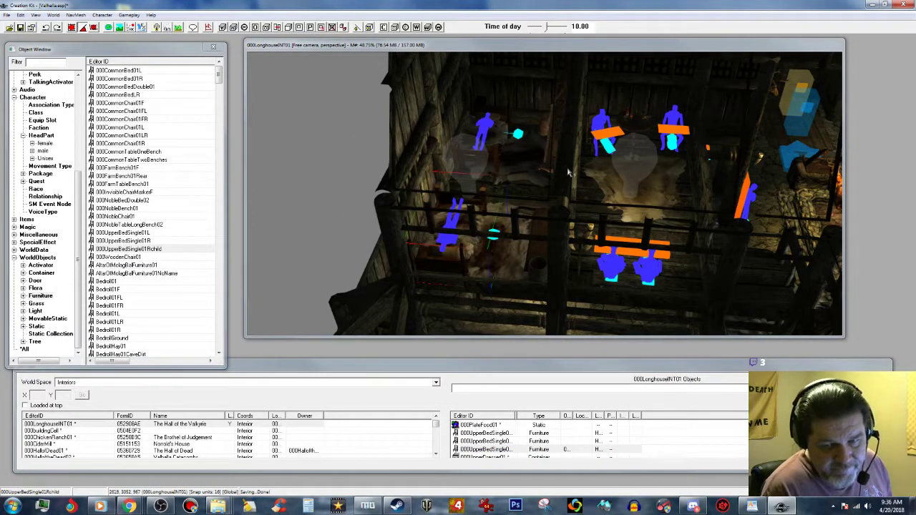
pyautogui.moveTo(81, 170); pyautogui.dragTo(80, 74)
pyautogui.click(37, 82)
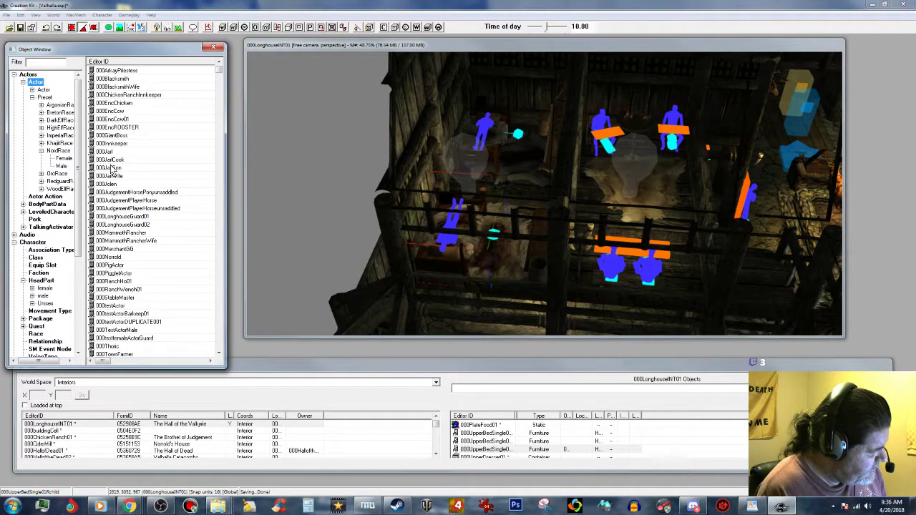
pyautogui.click(133, 168)
pyautogui.moveTo(607, 216); pyautogui.dragTo(597, 243, button='middle')
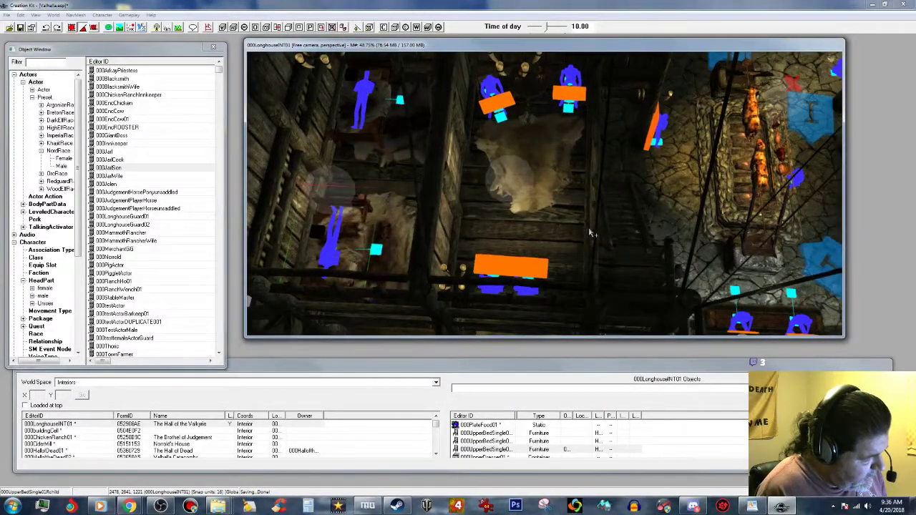
pyautogui.moveTo(104, 167); pyautogui.dragTo(186, 174)
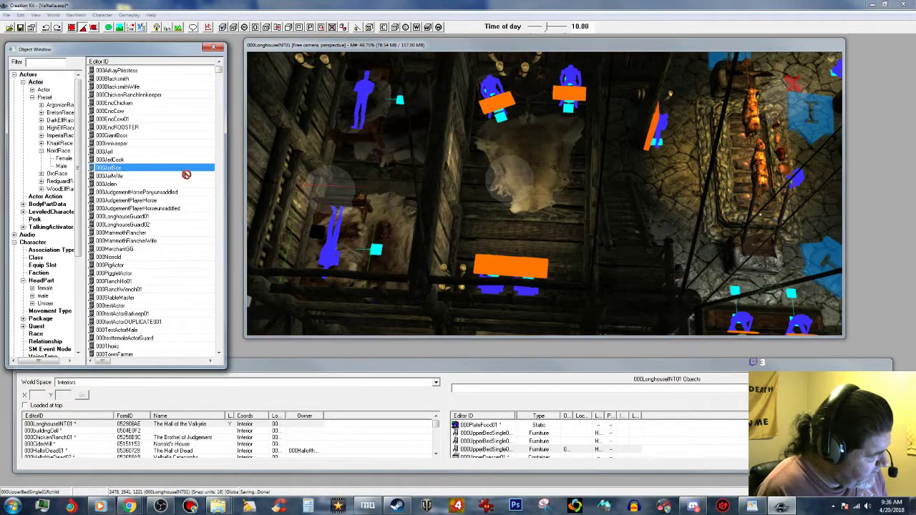
pyautogui.moveTo(552, 153); pyautogui.dragTo(543, 124)
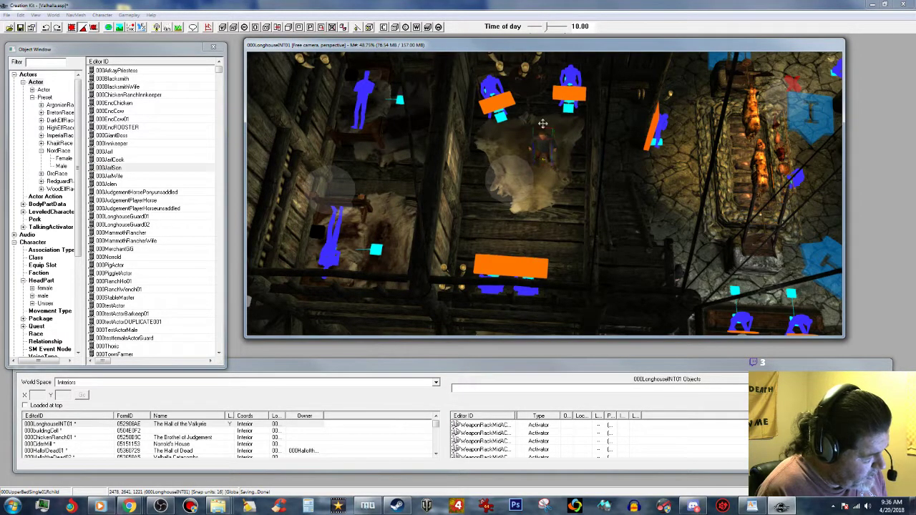
# Inspect the navmesh around the placed 000JarlSon actor and leave navmesh editing.
pyautogui.click(208, 27)
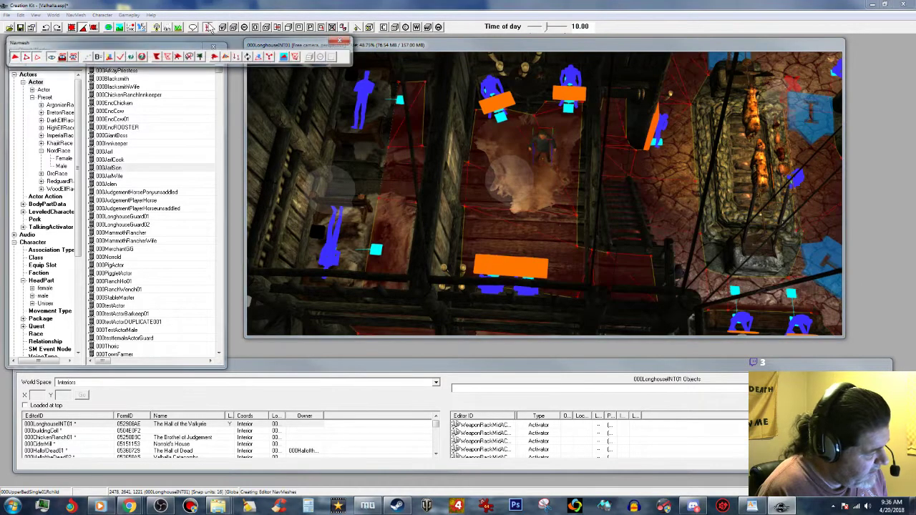
pyautogui.click(344, 40)
pyautogui.moveTo(568, 124); pyautogui.dragTo(513, 121, button='middle')
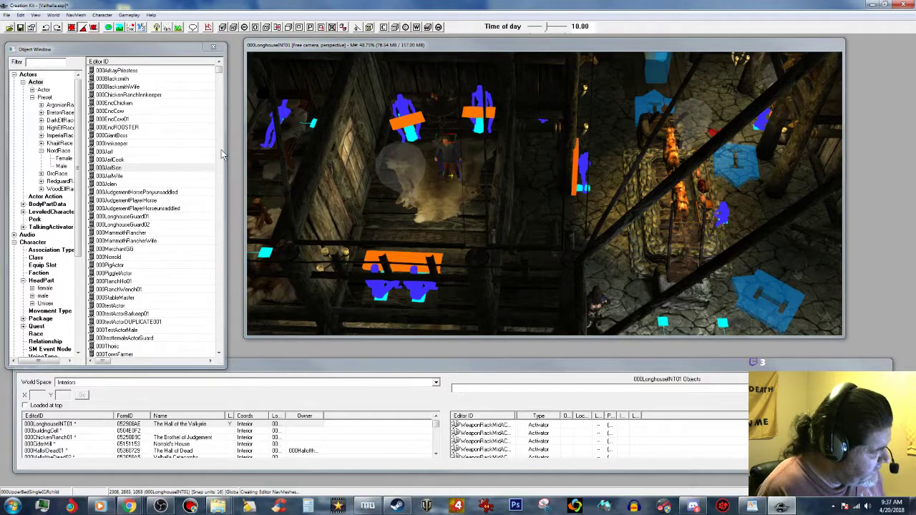
# Set the voice type of the 000JarlSon actor to MaleChild and accept the actor settings.
pyautogui.press('Return')
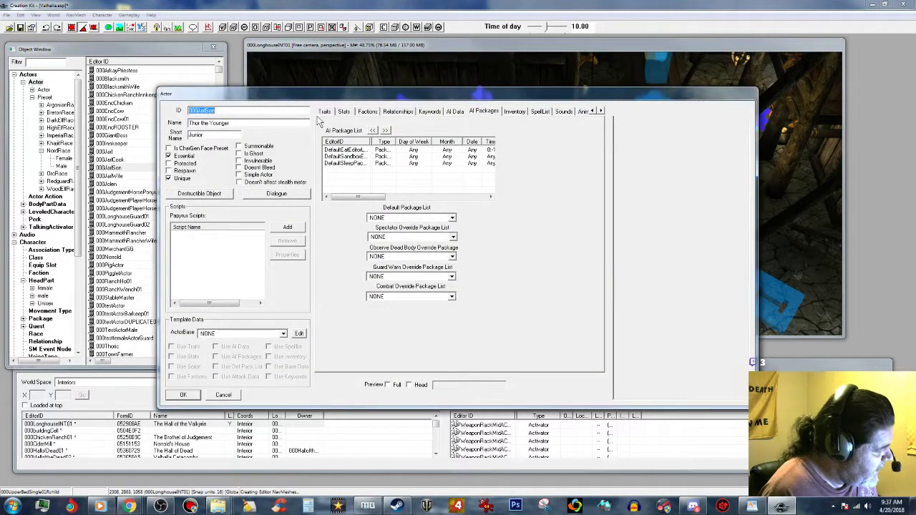
pyautogui.click(326, 114)
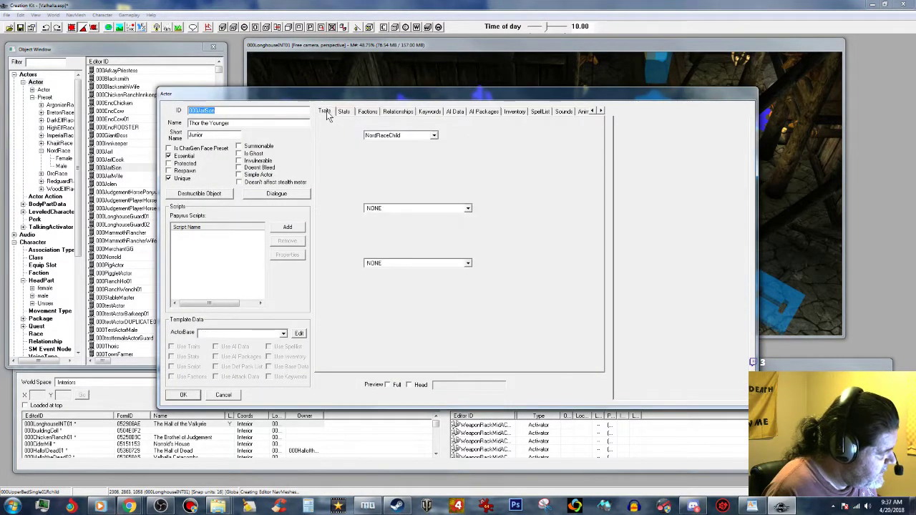
pyautogui.click(468, 209)
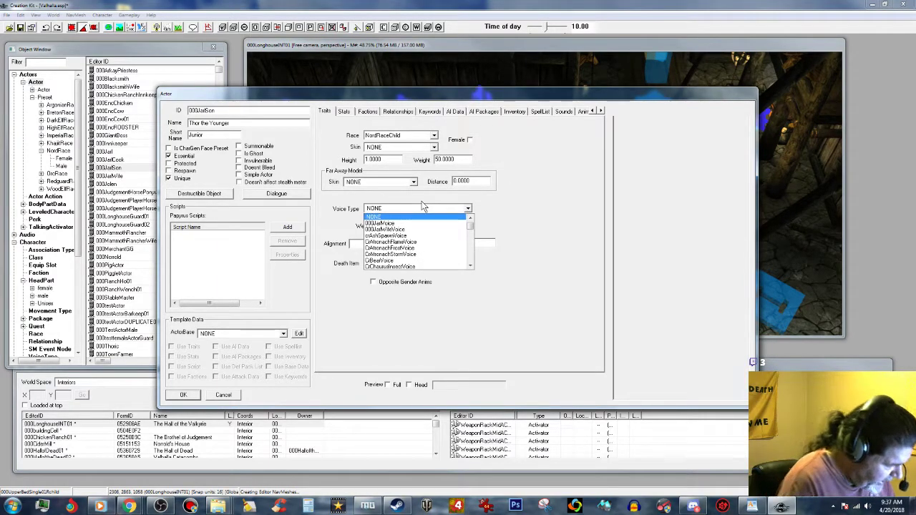
pyautogui.press('c')
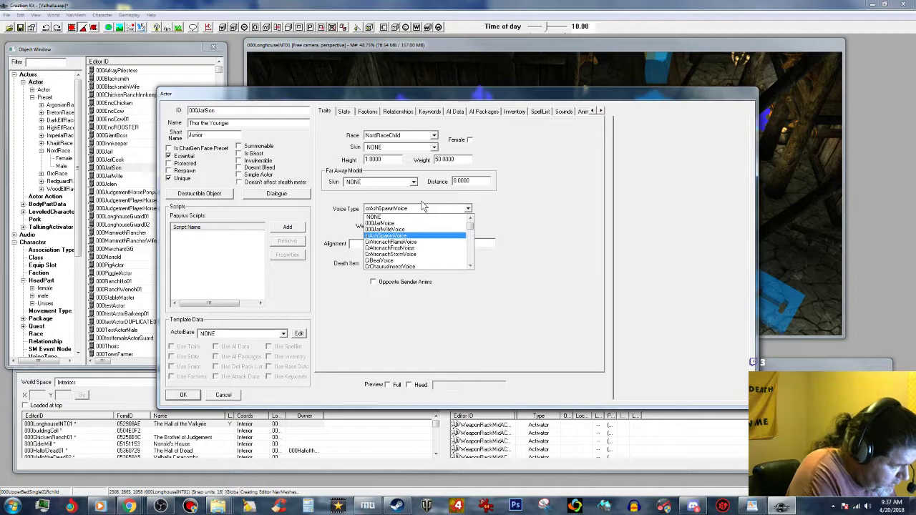
pyautogui.scroll(-9, 466, 229)
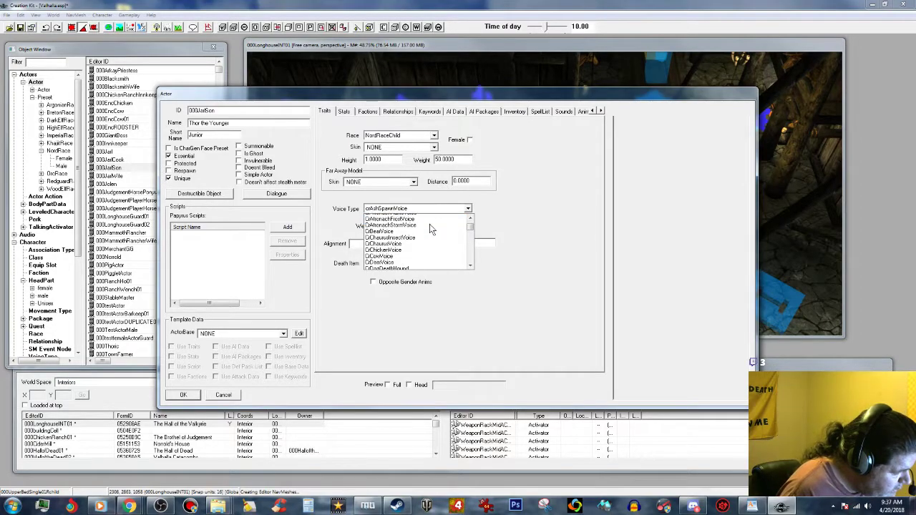
pyautogui.moveTo(471, 234); pyautogui.dragTo(472, 254)
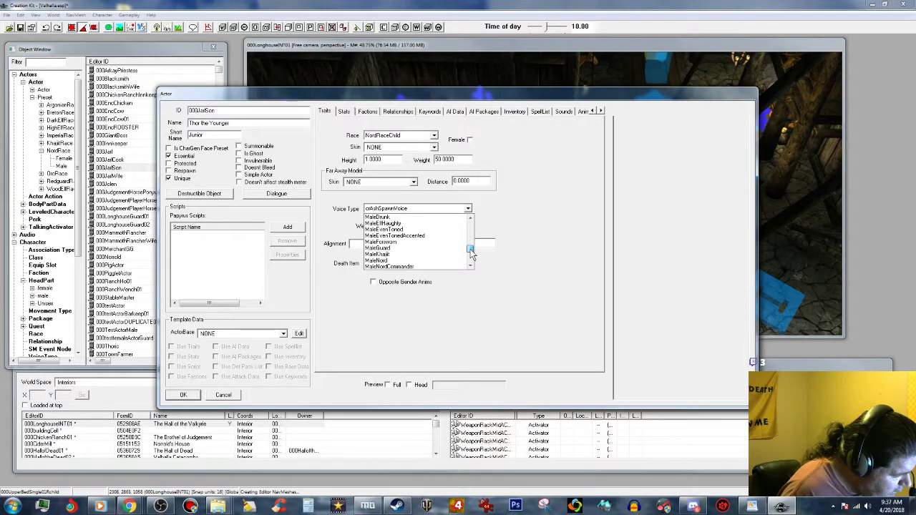
pyautogui.scroll(3, 452, 248)
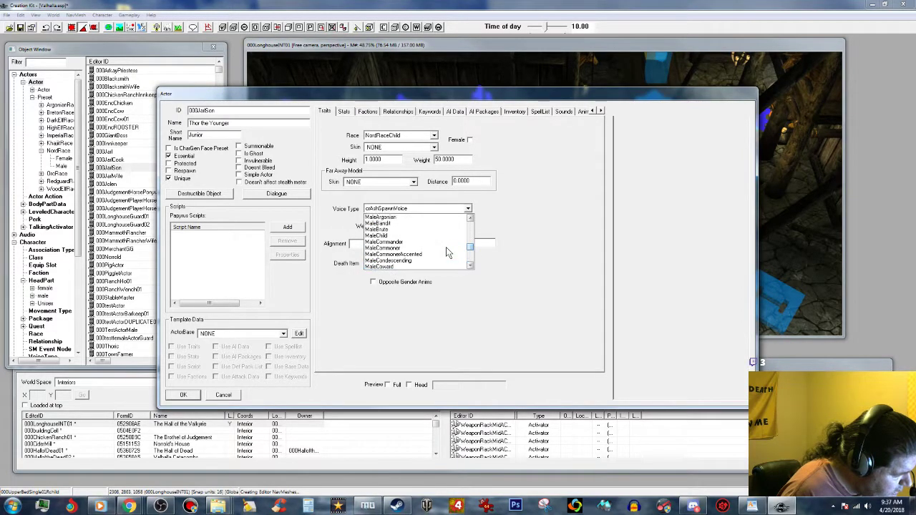
pyautogui.click(404, 236)
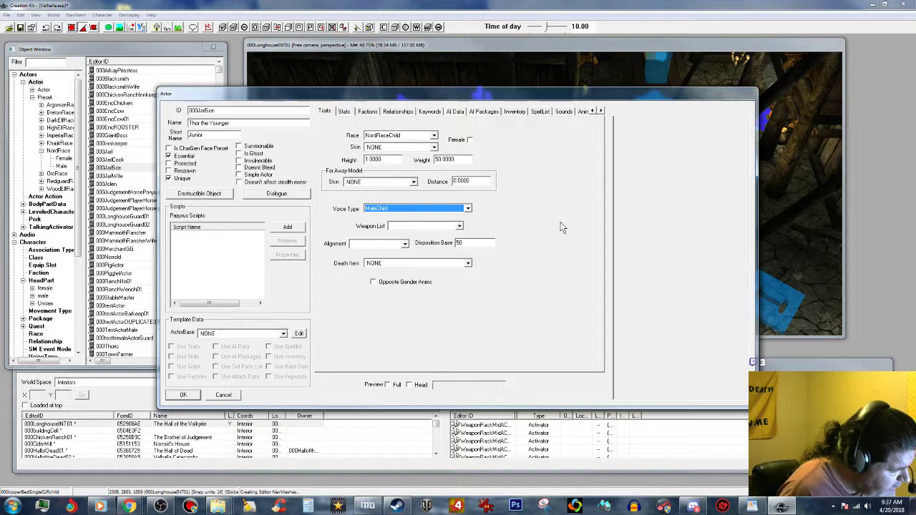
pyautogui.click(192, 398)
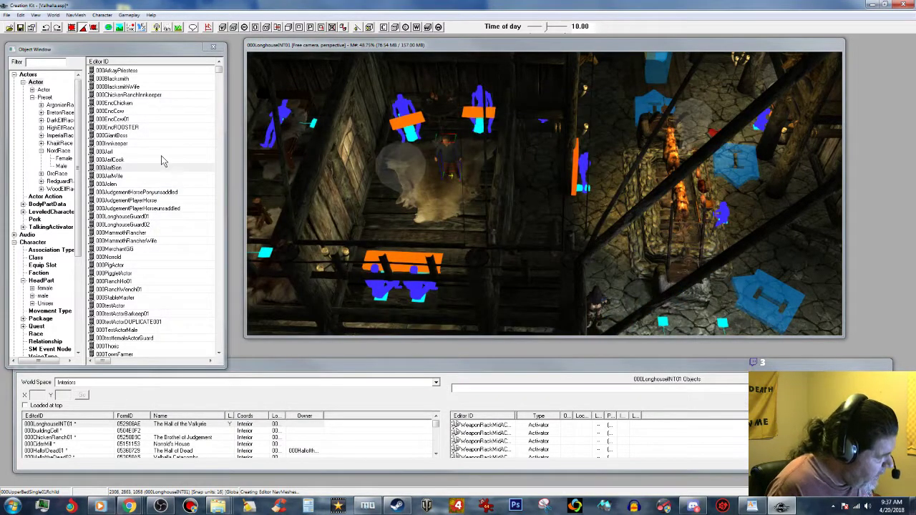
# Export the face gen data for the 000JarlSon actor.
pyautogui.click(169, 168)
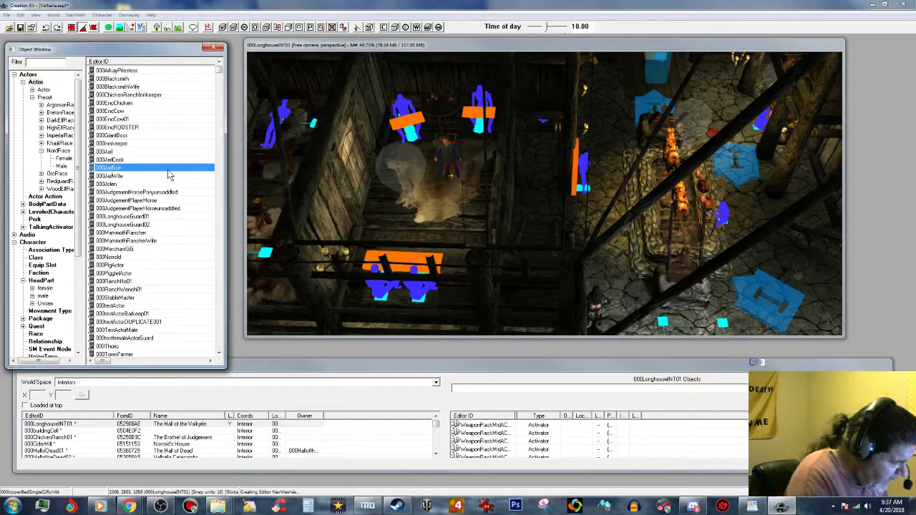
pyautogui.hotkey('ctrl', 'F4')
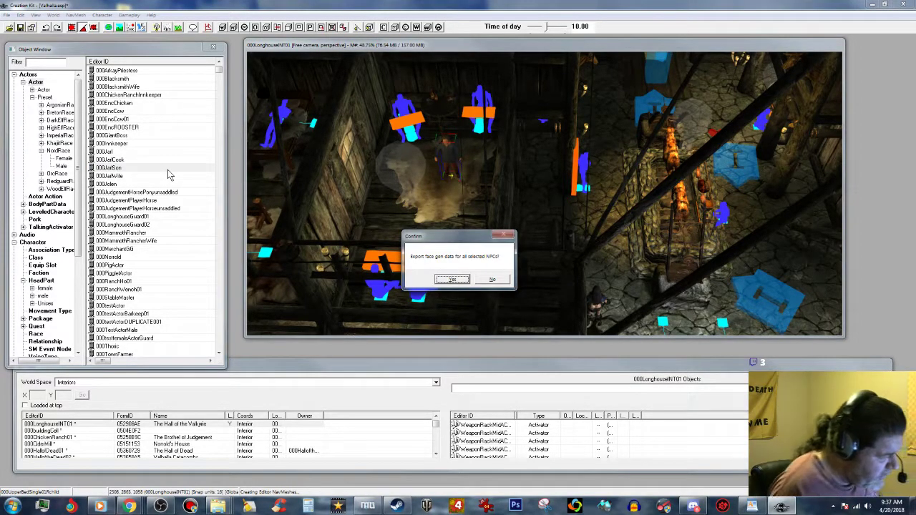
pyautogui.click(460, 281)
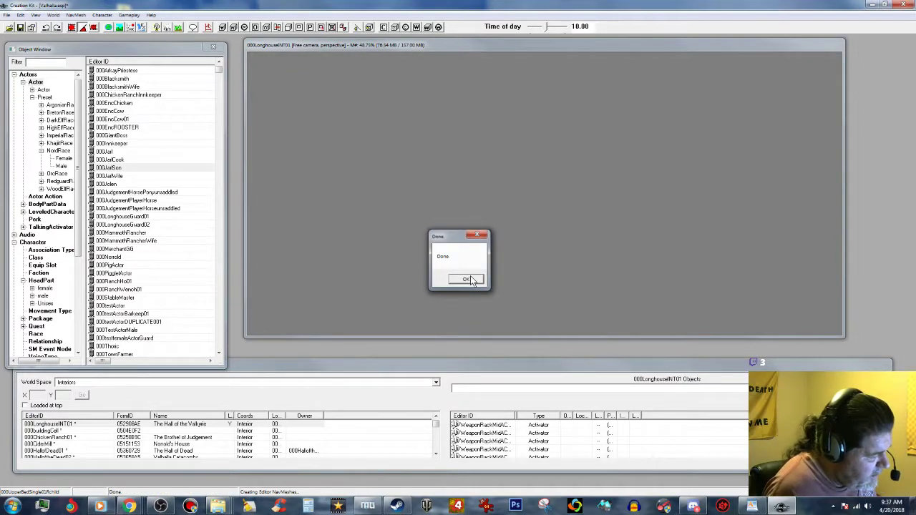
pyautogui.click(468, 280)
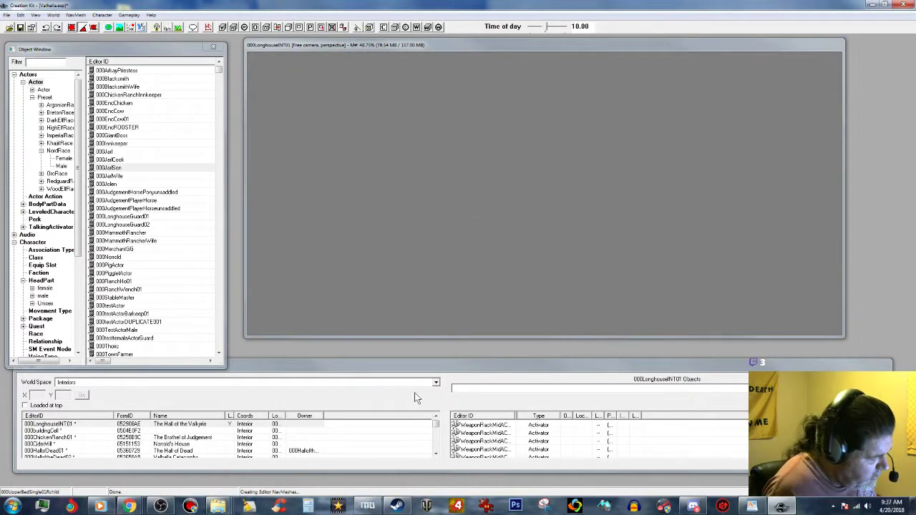
# Save the Valhalla.esp plugin and close the Creation Kit.
pyautogui.click(20, 28)
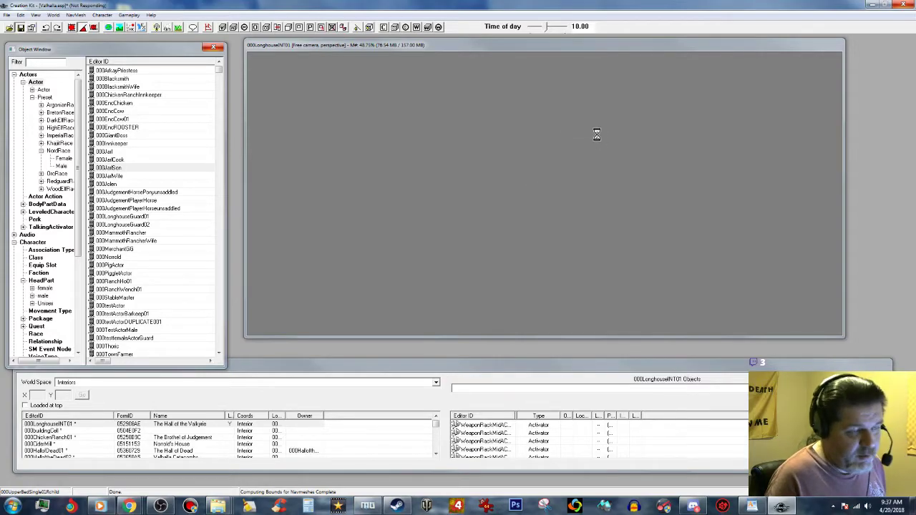
pyautogui.click(905, 5)
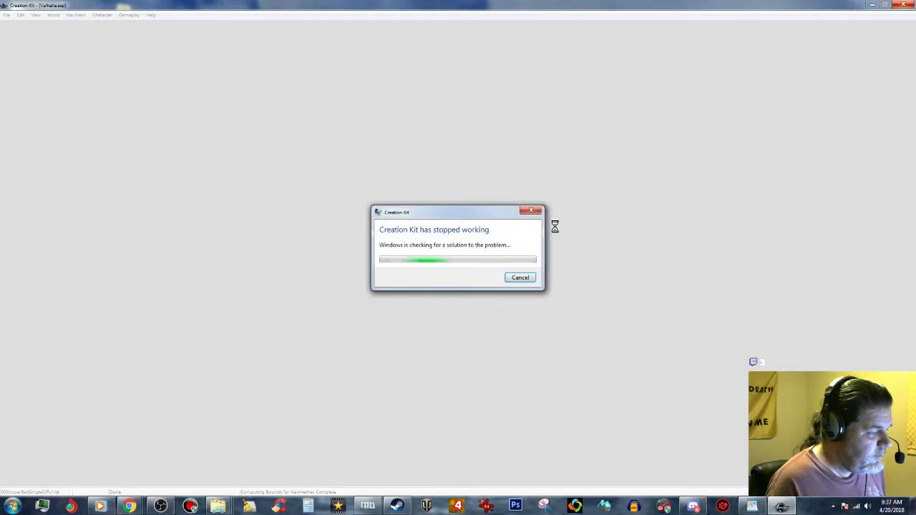
pyautogui.click(529, 284)
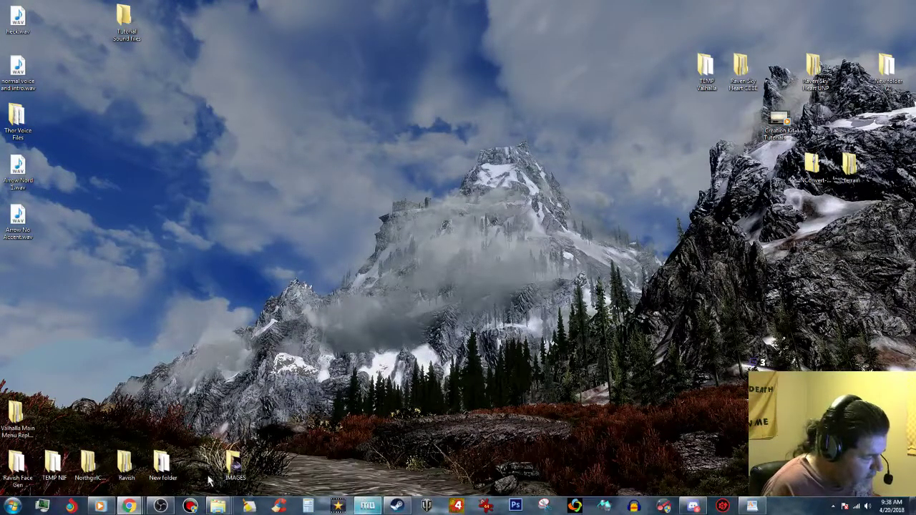
pyautogui.click(99, 507)
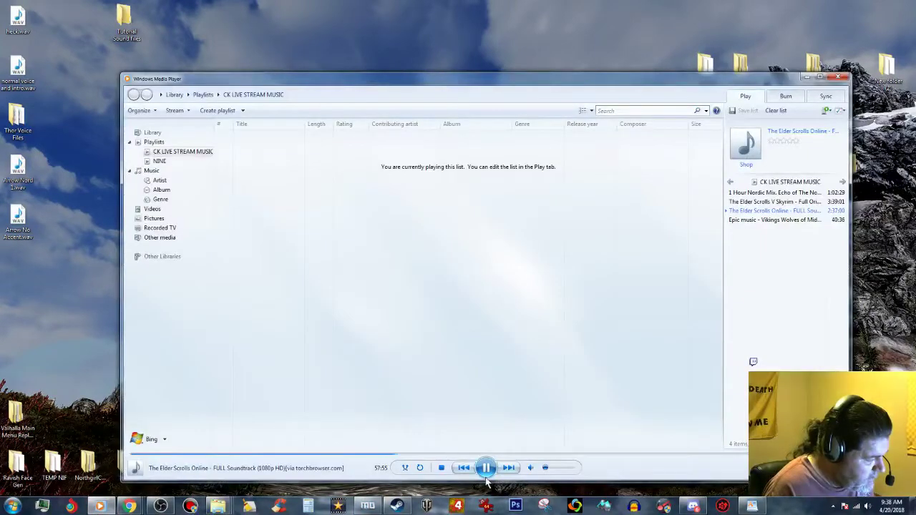
pyautogui.click(806, 77)
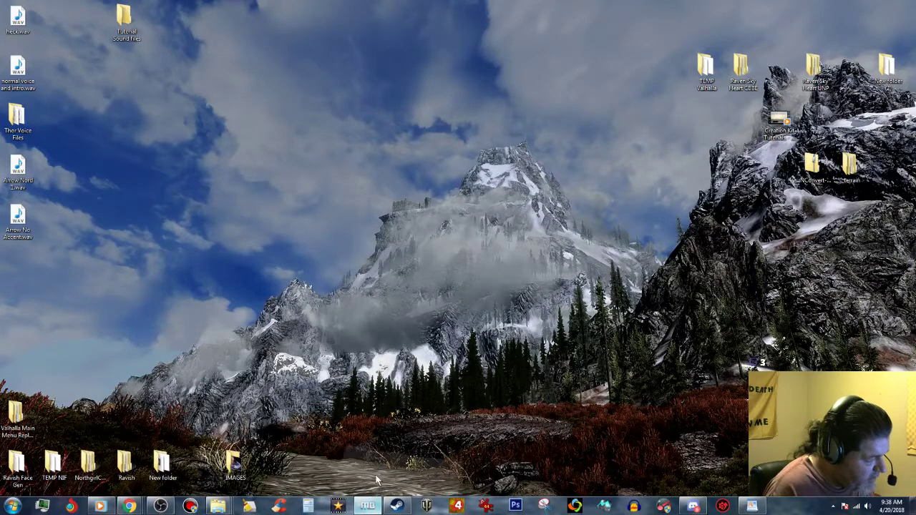
# Launch Skyrim with SKSE from Skyrim Mod Organizer and travel to the longhouse exterior with the console command coc 000longhouseExt01.
pyautogui.click(367, 506)
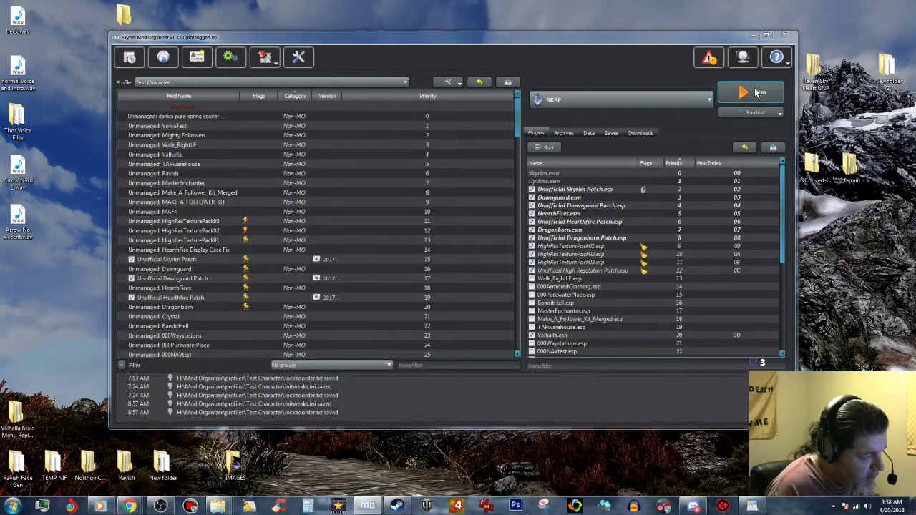
pyautogui.click(759, 93)
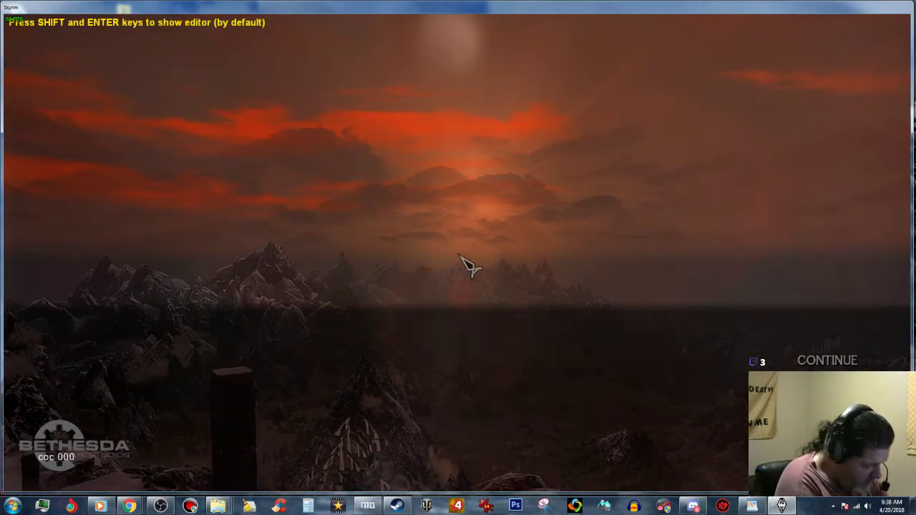
pyautogui.write('nghouseExt01')
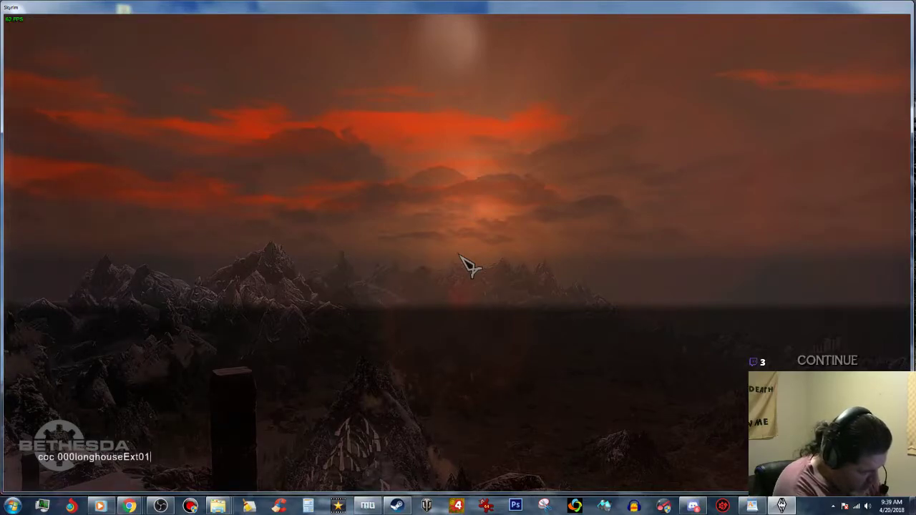
pyautogui.press('Return')
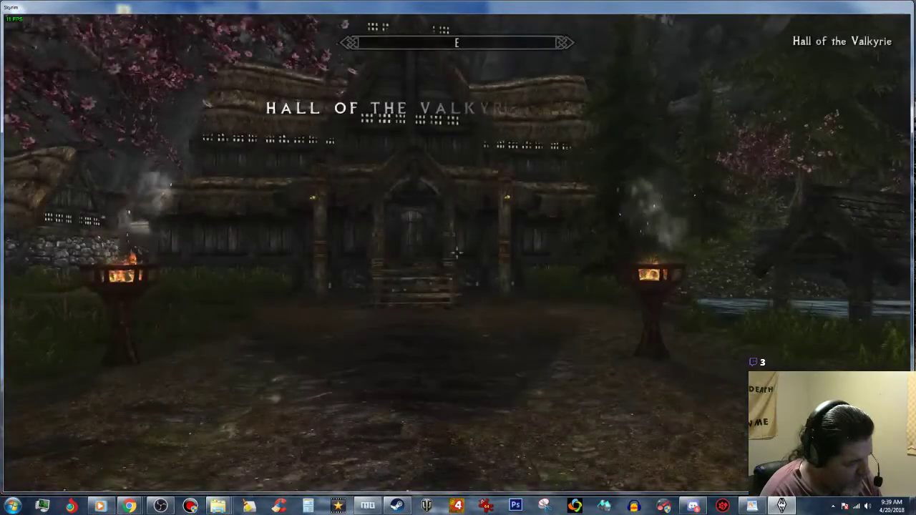
# Walk up the steps of the Hall of the Valkyrie and enter through its front door.
pyautogui.press('w')
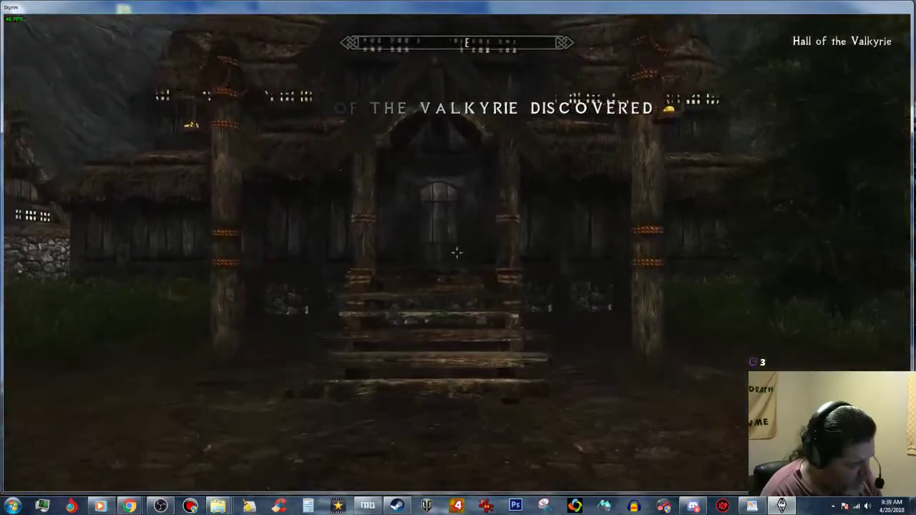
pyautogui.press('w')
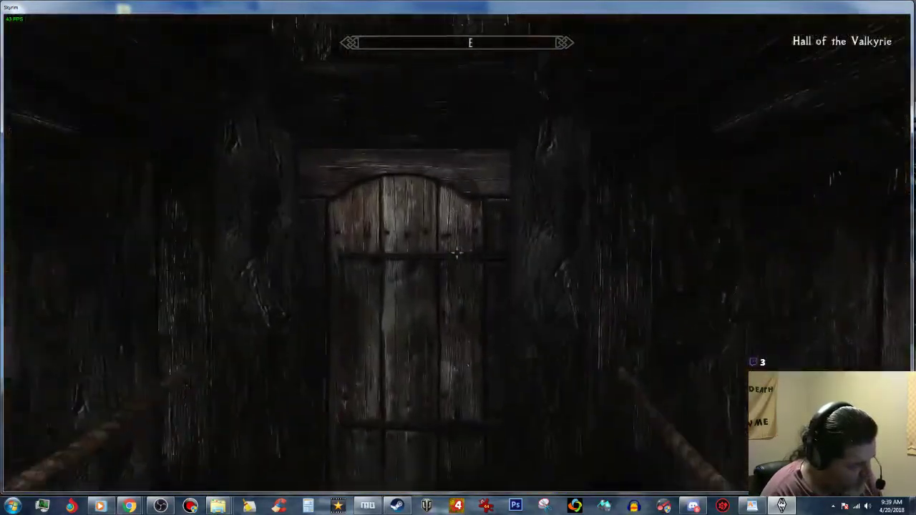
pyautogui.press('e')
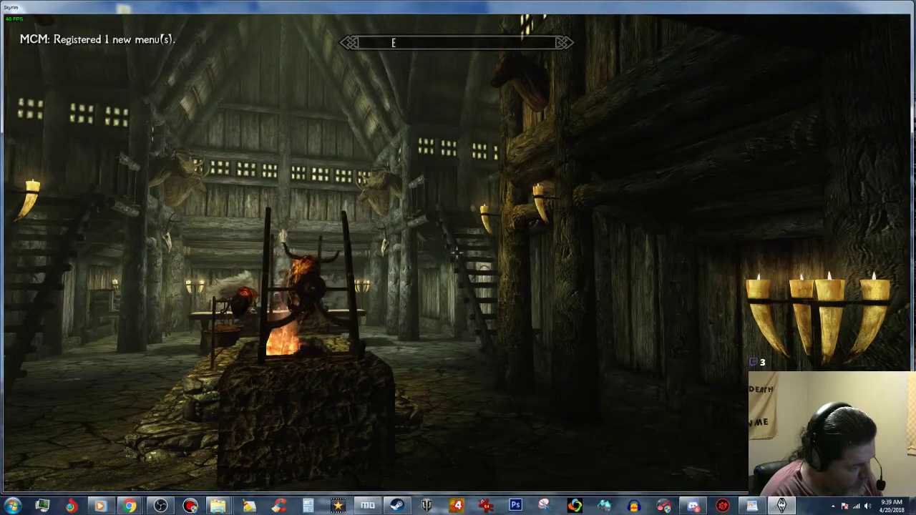
# Walk through the Hall of the Valkyrie past the fire pit to the feast table and check the seated characters.
pyautogui.press('a')
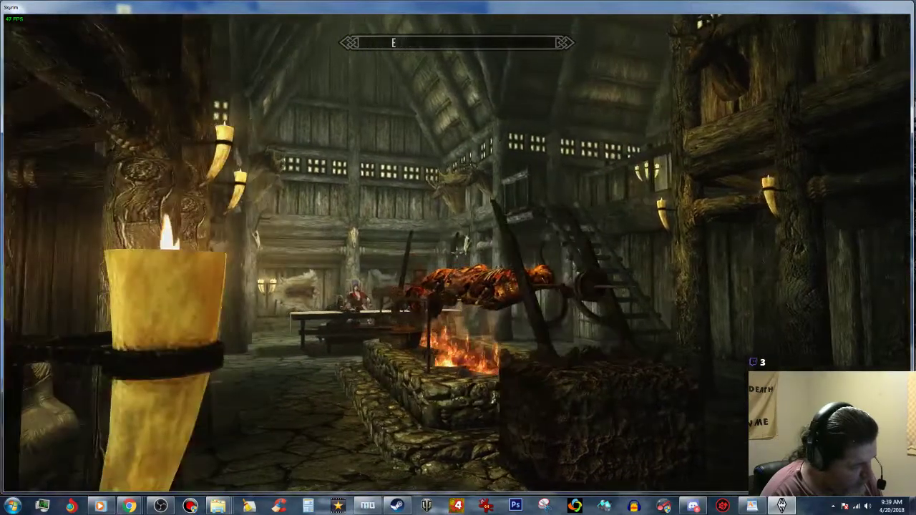
pyautogui.press('d')
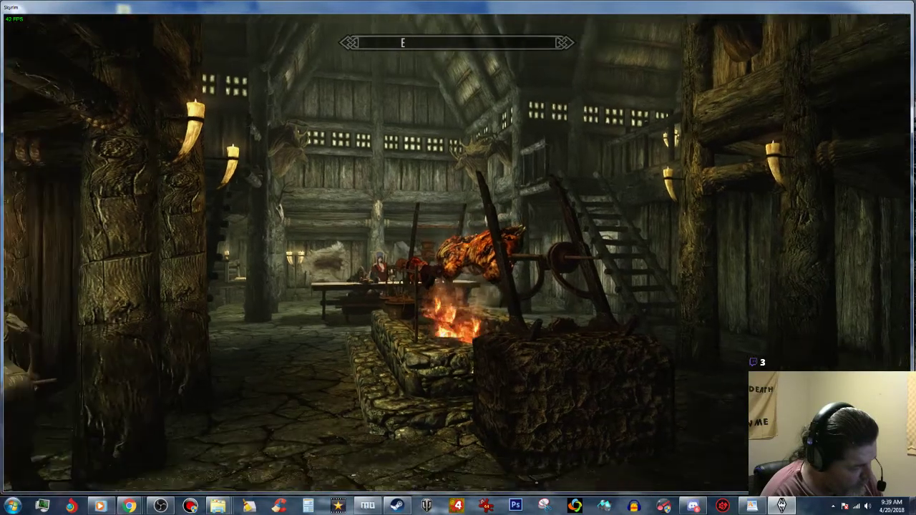
pyautogui.press('w')
pyautogui.press('a')
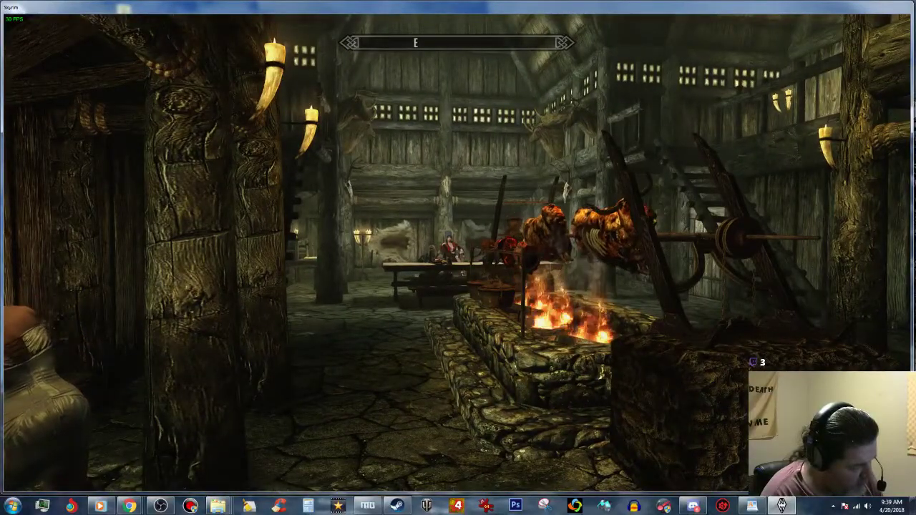
pyautogui.press('w')
pyautogui.press('w')
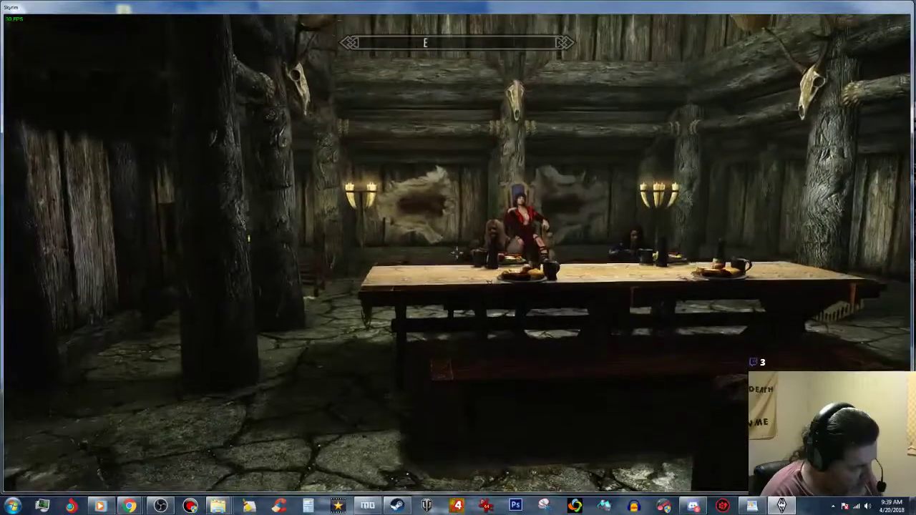
pyautogui.press('w')
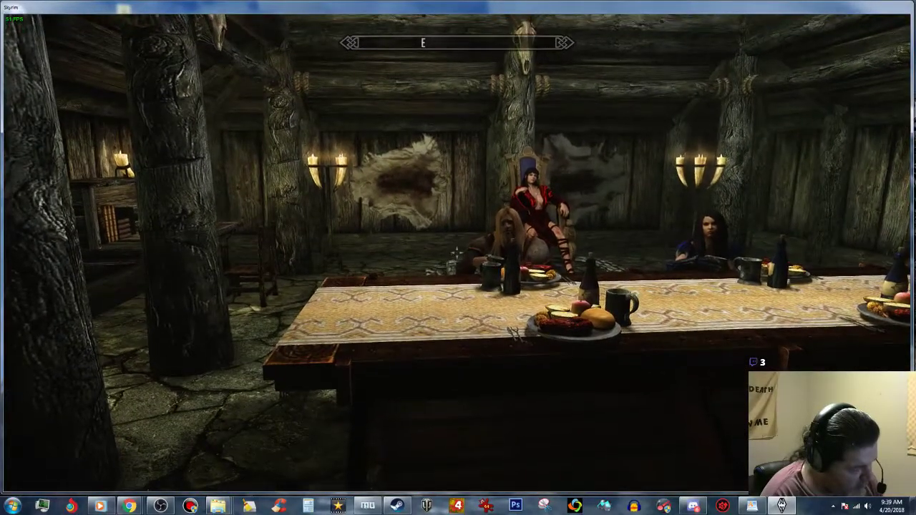
# Climb the stairs to the hall's upper floor, find the jarl's son in his chair and inspect him up close.
pyautogui.press('a')
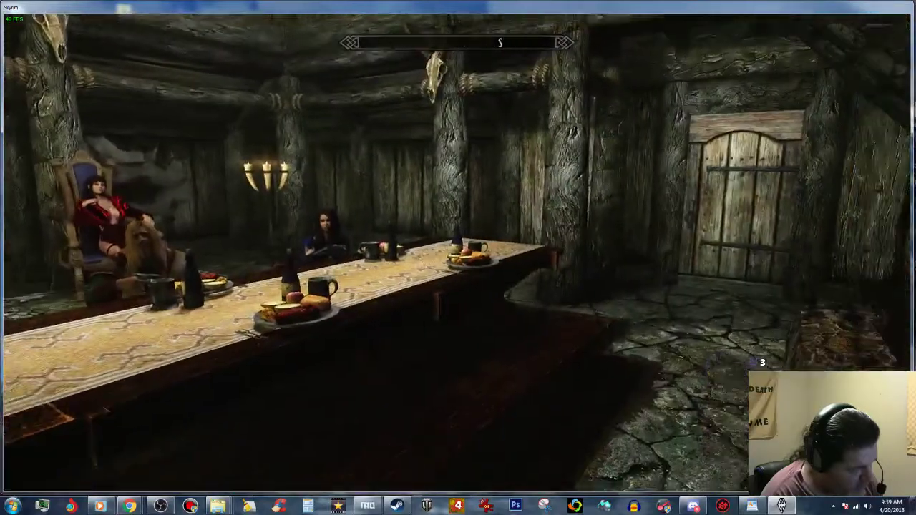
pyautogui.press('w')
pyautogui.moveTo(456, 251)
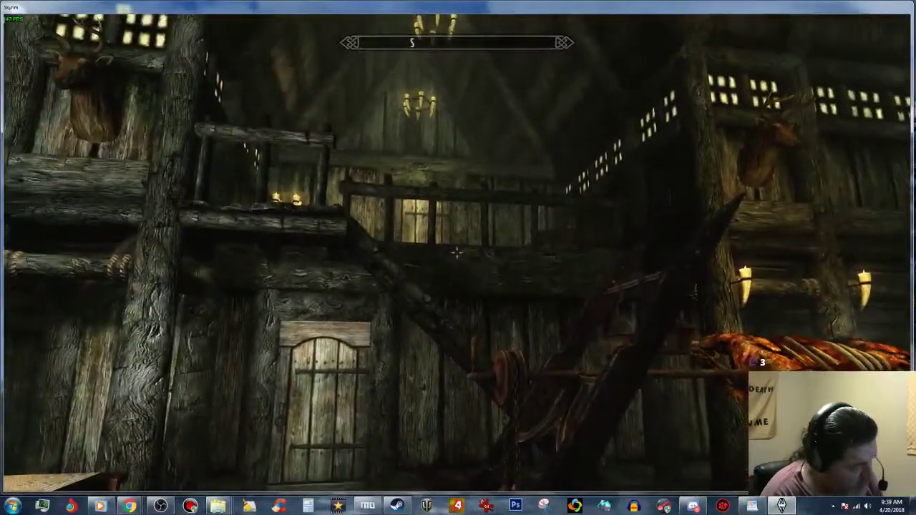
pyautogui.press('w')
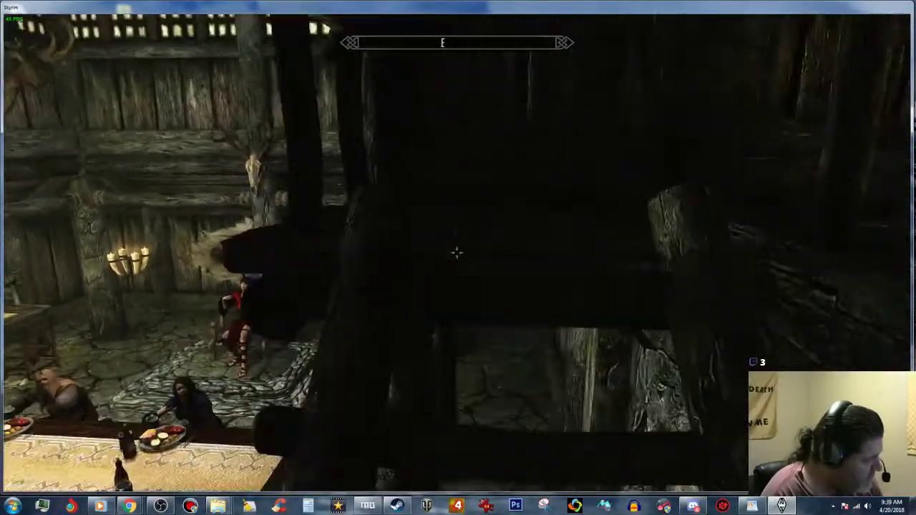
pyautogui.press('w')
pyautogui.press('w')
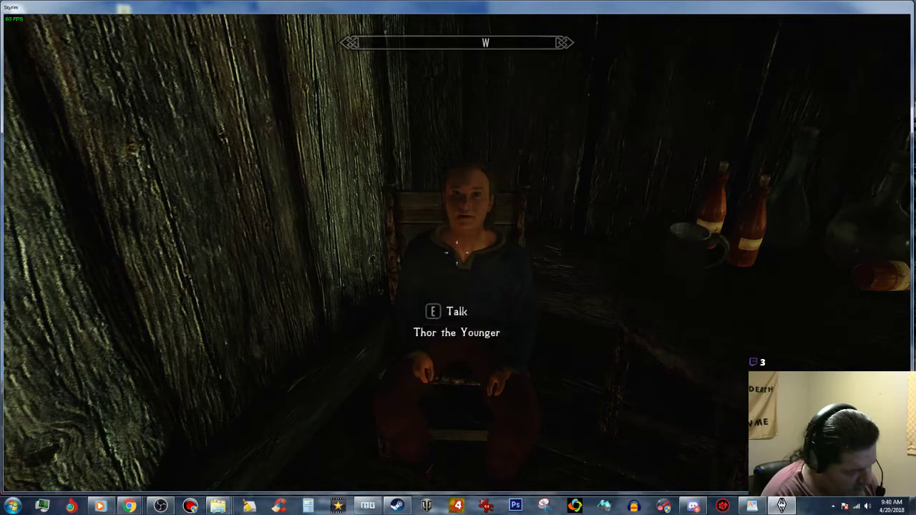
pyautogui.press('s')
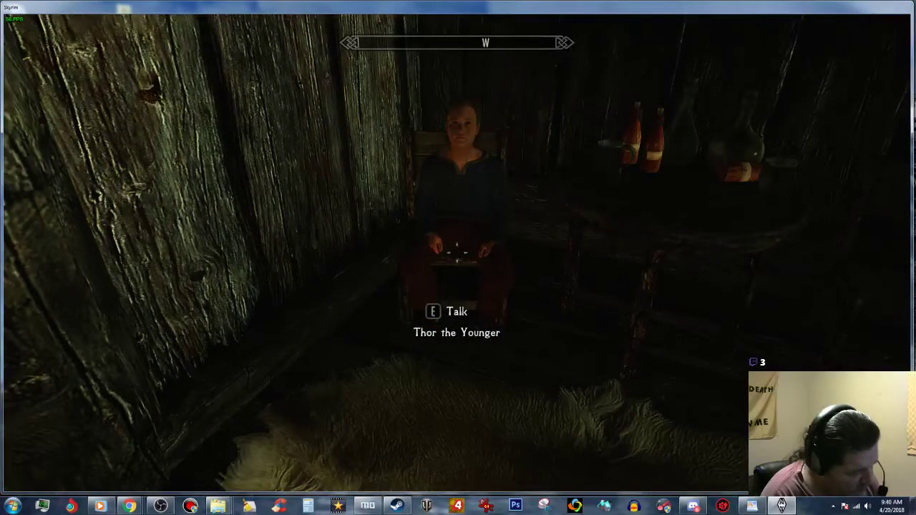
pyautogui.press('w')
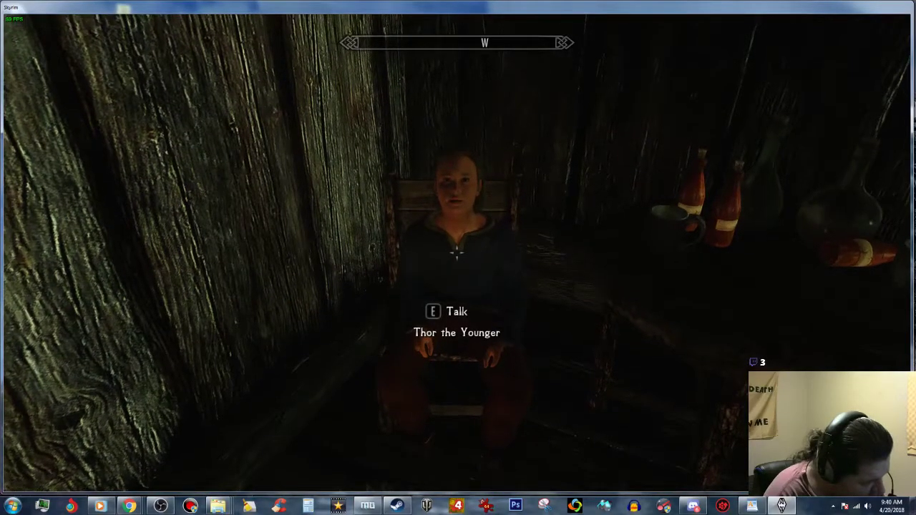
# Check the cook working in the kitchen corner and switch to third-person view while walking away.
pyautogui.press('d')
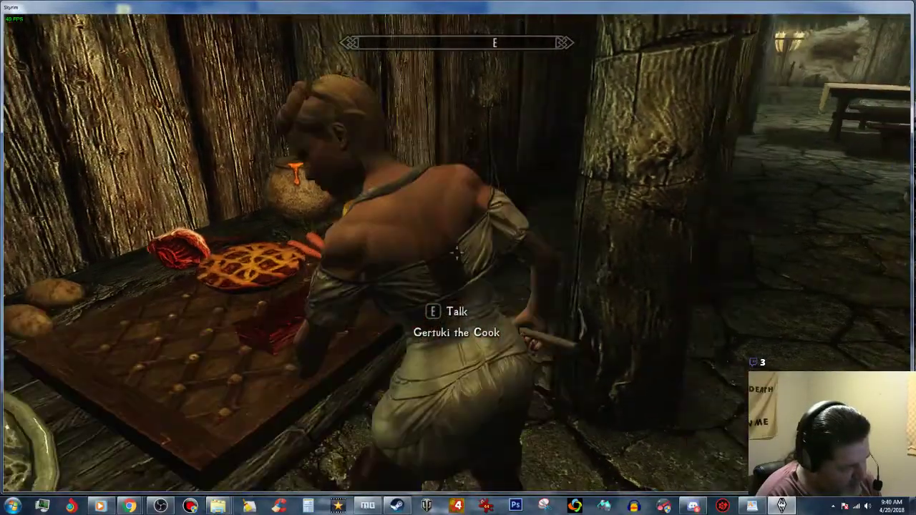
pyautogui.press('f')
pyautogui.press('s')
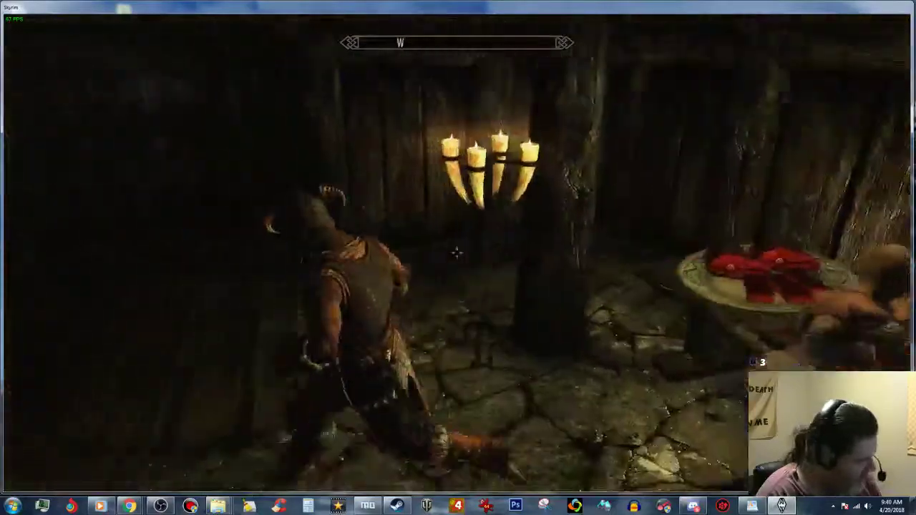
# Quit Skyrim to the desktop without saving.
pyautogui.press('Escape')
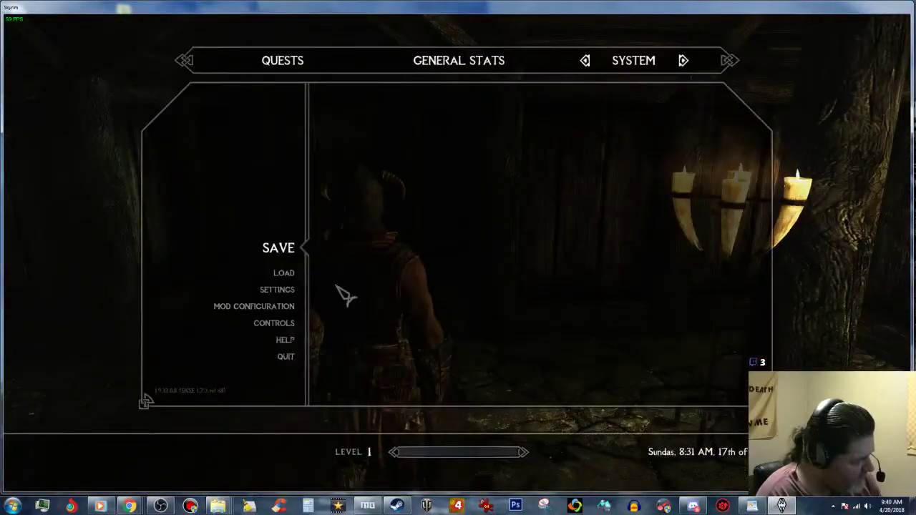
pyautogui.click(286, 356)
pyautogui.click(363, 265)
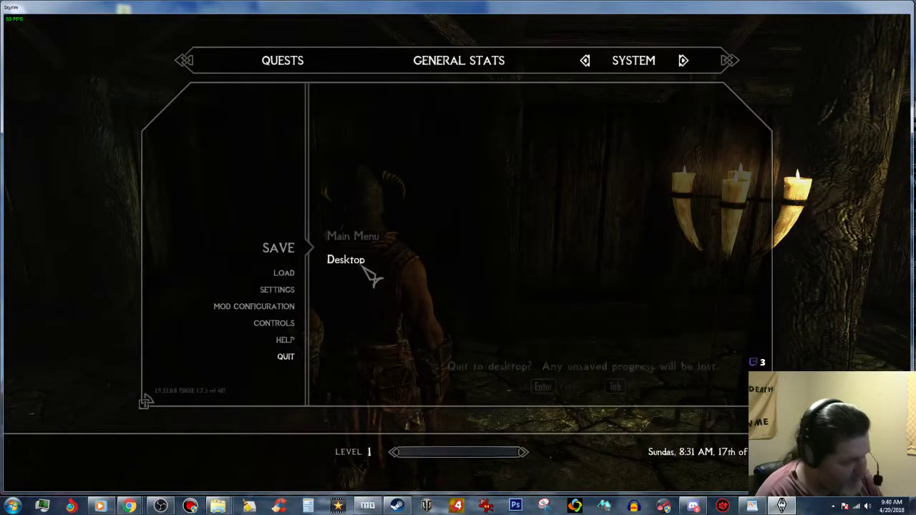
pyautogui.click(511, 387)
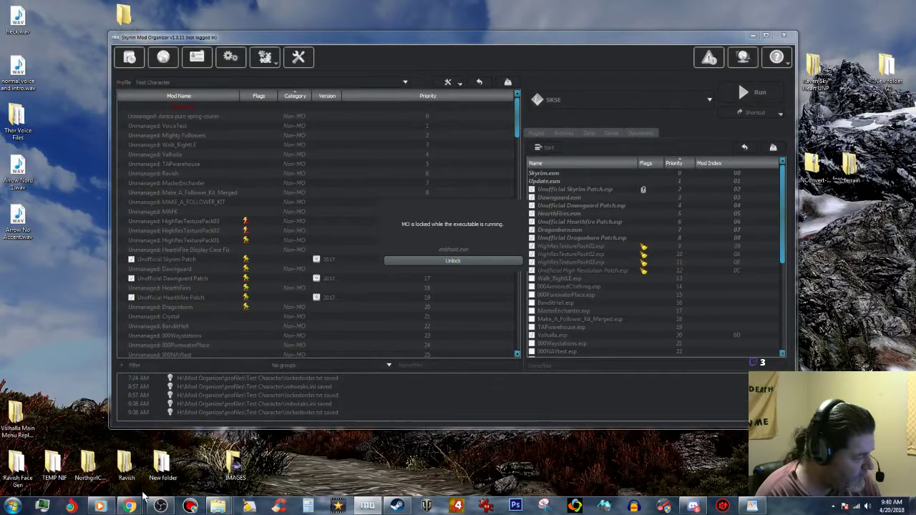
# Skip The Elder Scrolls Online soundtrack ahead to about 1:00:43 in Windows Media Player and minimize the player.
pyautogui.moveTo(129, 506)
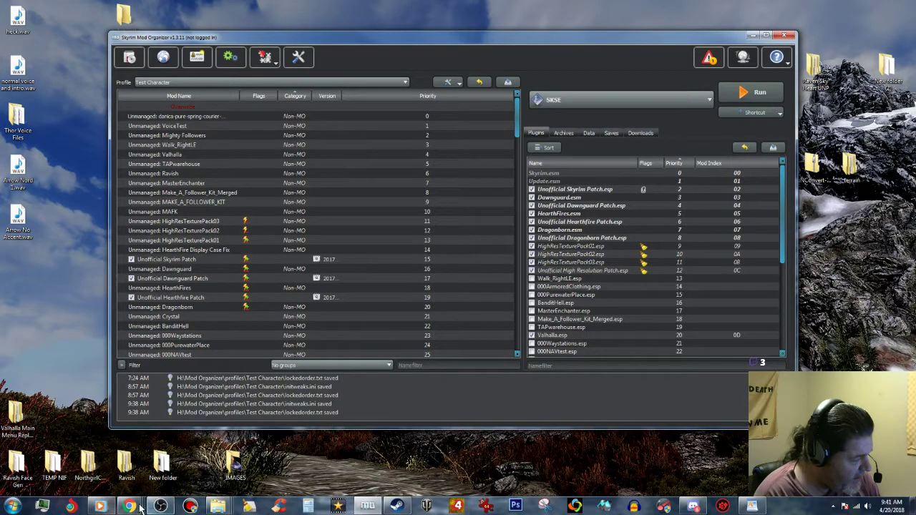
pyautogui.click(101, 506)
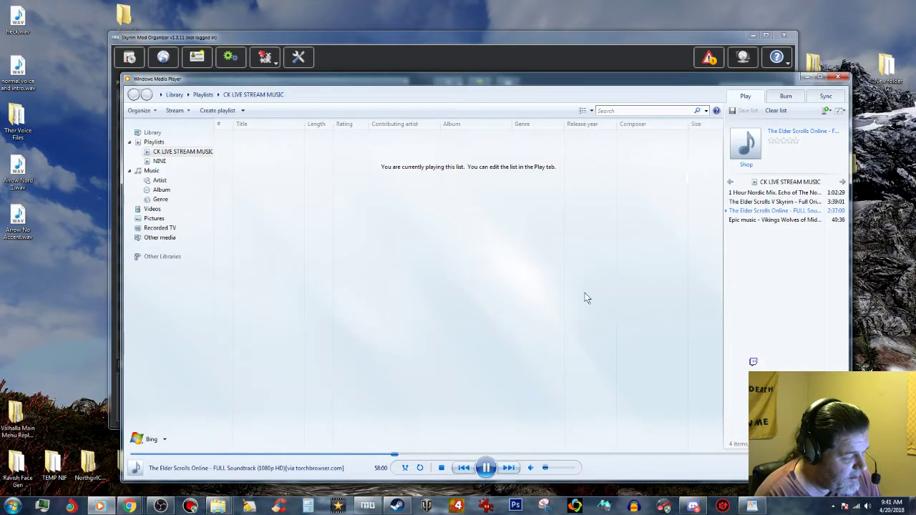
pyautogui.click(487, 469)
pyautogui.click(487, 469)
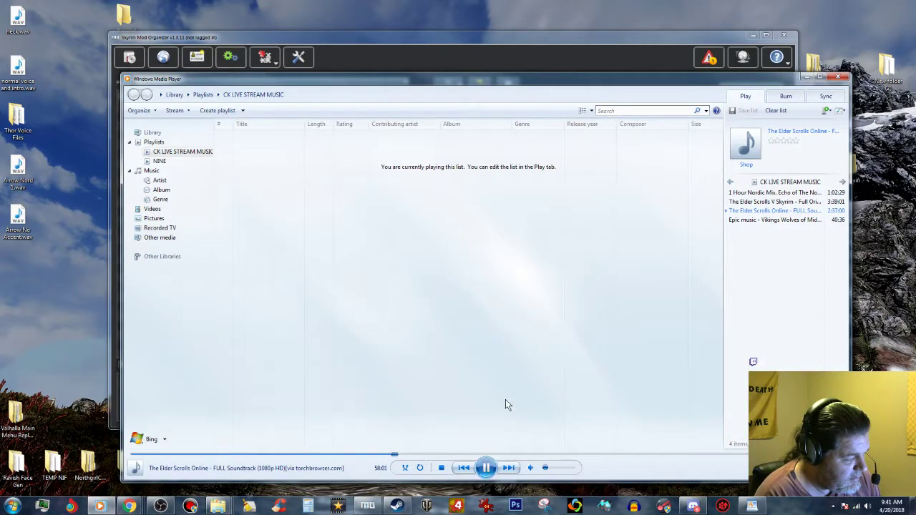
pyautogui.click(410, 456)
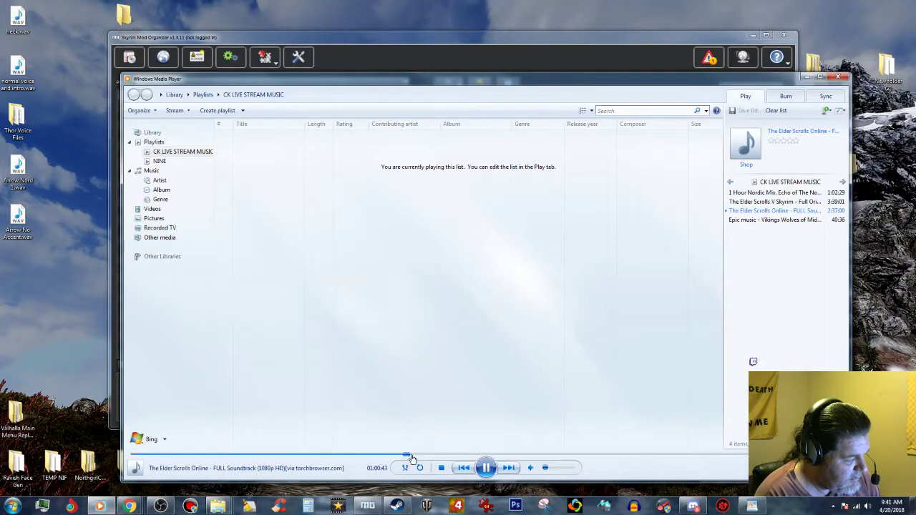
pyautogui.click(802, 76)
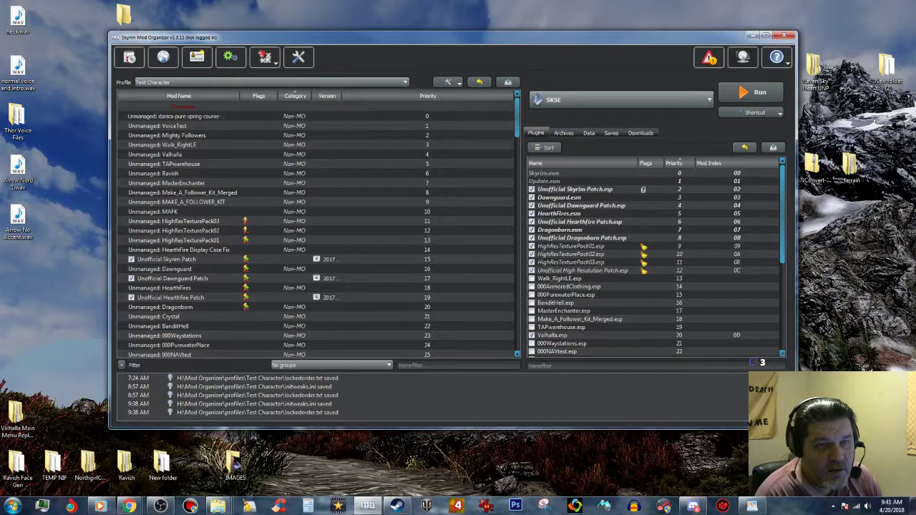
# Launch the Creation Kit through Steam and load Valhalla.esp as the active file.
pyautogui.click(397, 506)
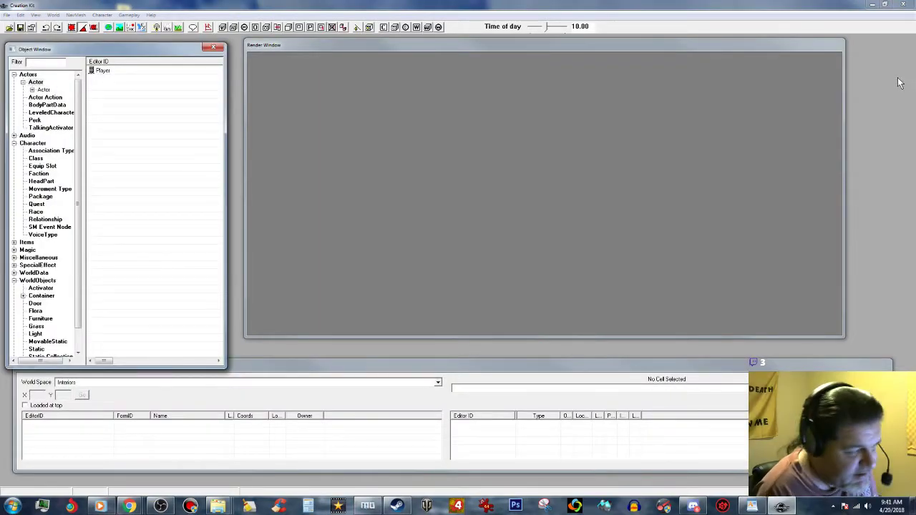
pyautogui.click(9, 28)
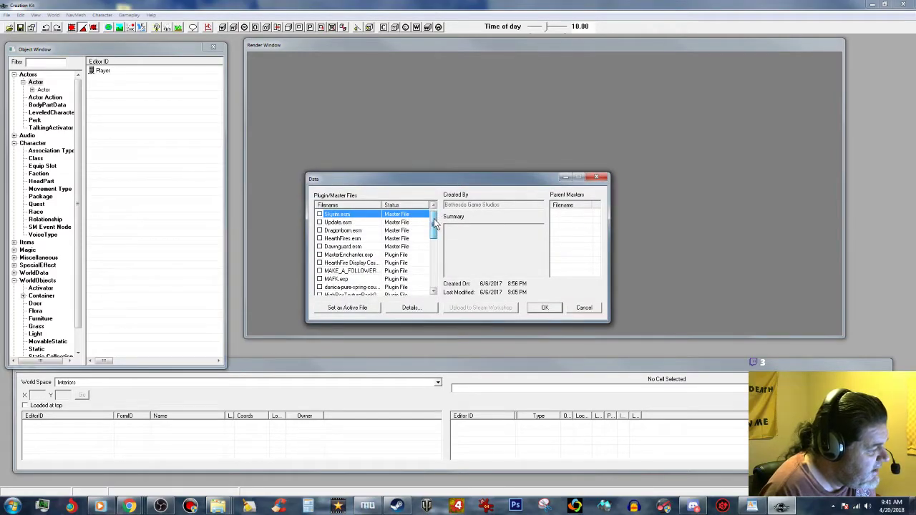
pyautogui.moveTo(434, 225); pyautogui.dragTo(443, 293)
pyautogui.click(322, 287)
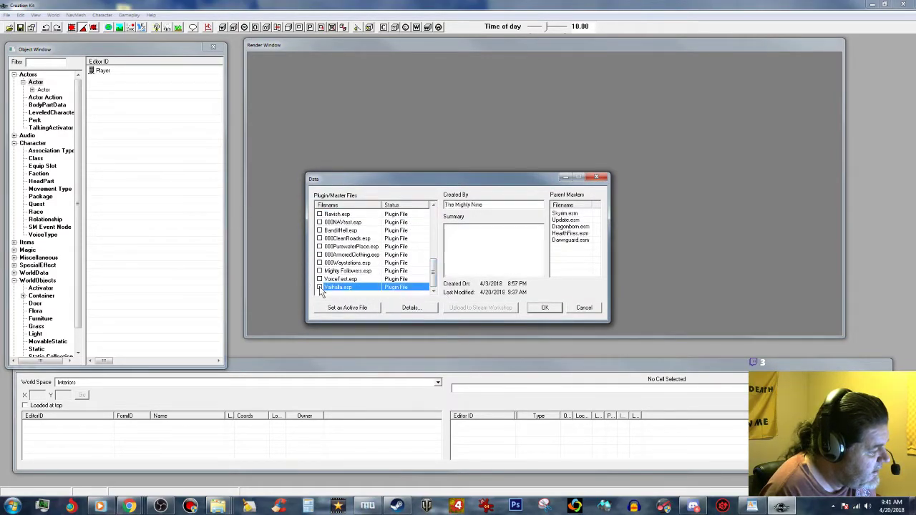
pyautogui.click(348, 308)
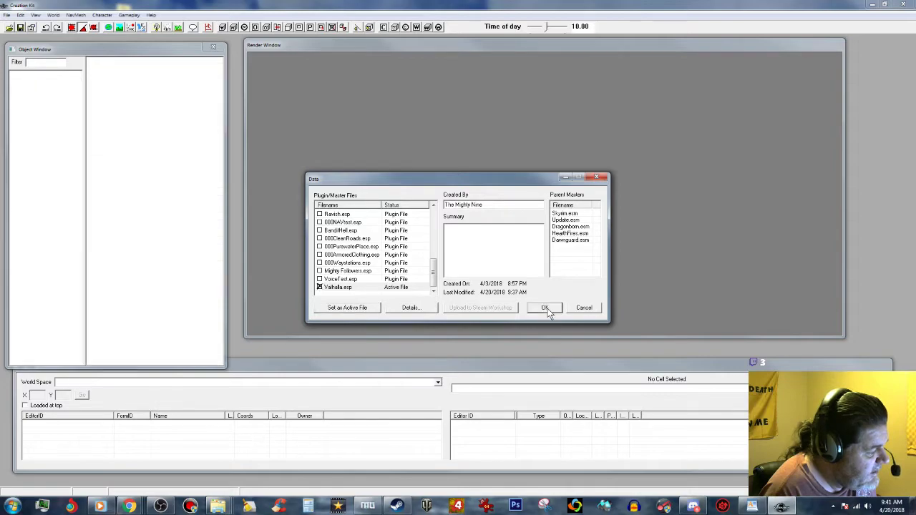
pyautogui.click(546, 308)
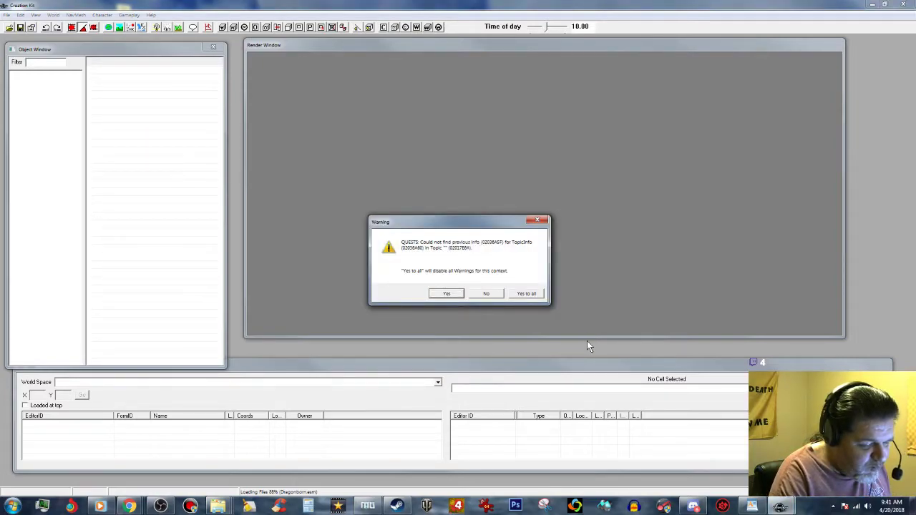
# Accept the plugin loading warnings with Yes to all for each context until the data finishes loading.
pyautogui.click(535, 293)
pyautogui.click(526, 294)
pyautogui.click(533, 300)
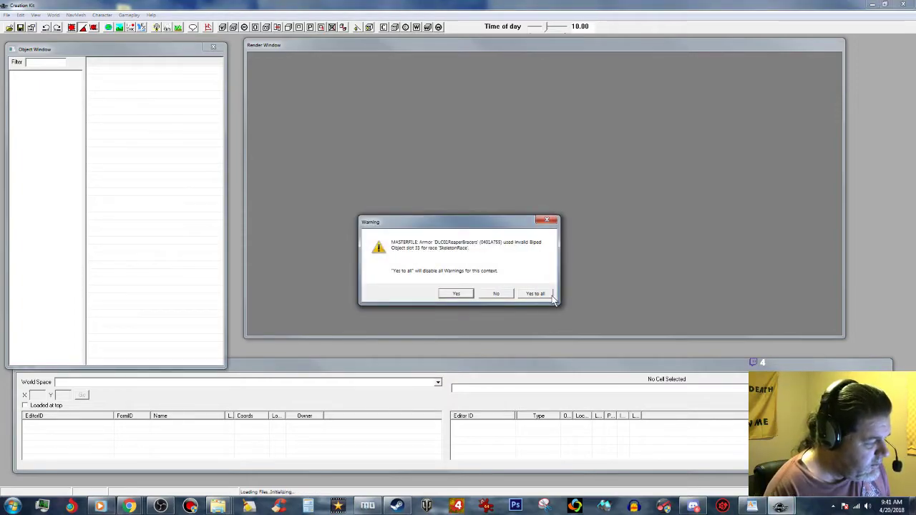
pyautogui.click(540, 294)
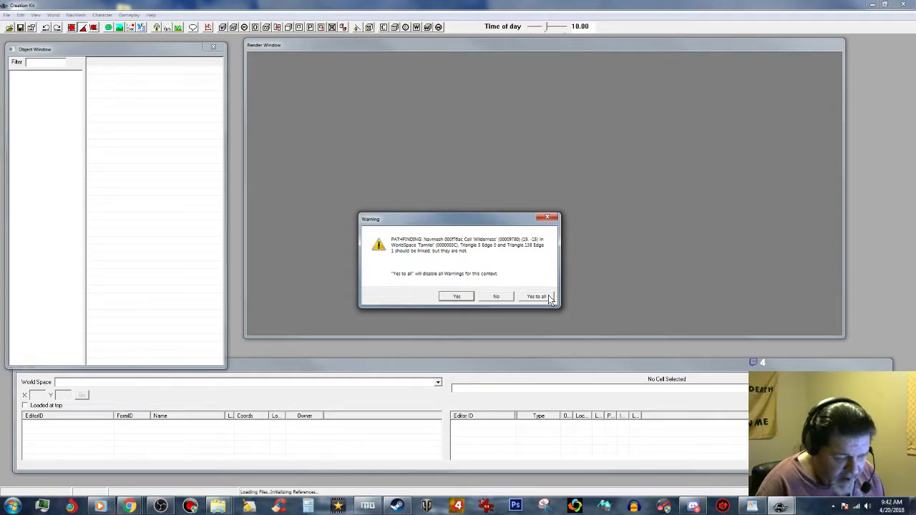
pyautogui.click(550, 298)
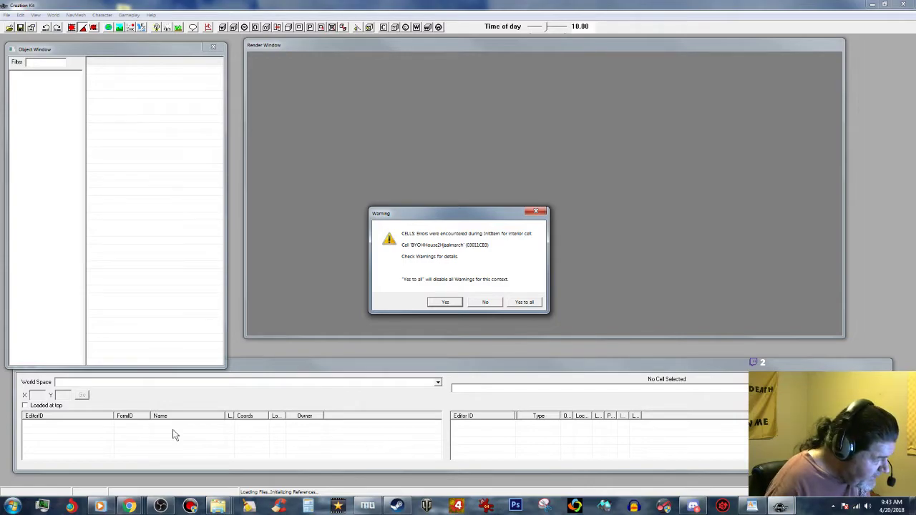
pyautogui.click(536, 303)
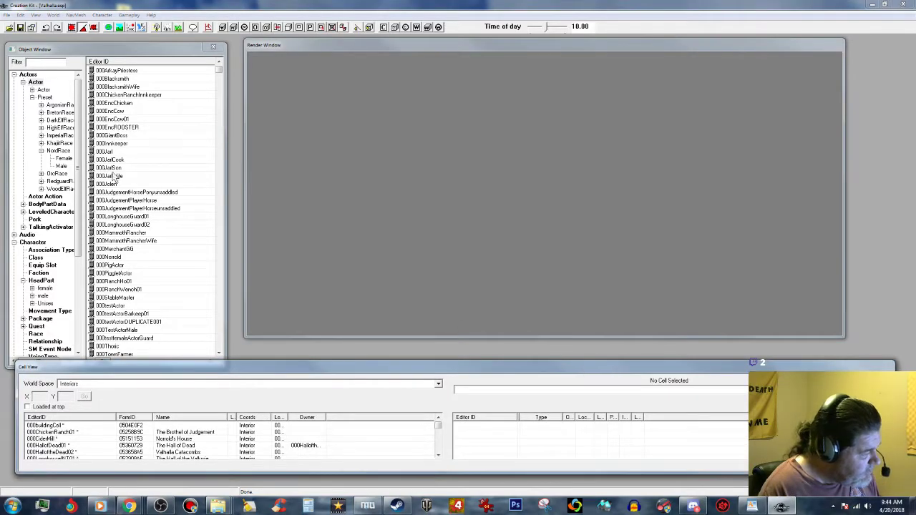
# Load the 000LonghouseExt02 cell of the Valhalla worldspace, accepting the loading warnings with Yes to all.
pyautogui.click(438, 384)
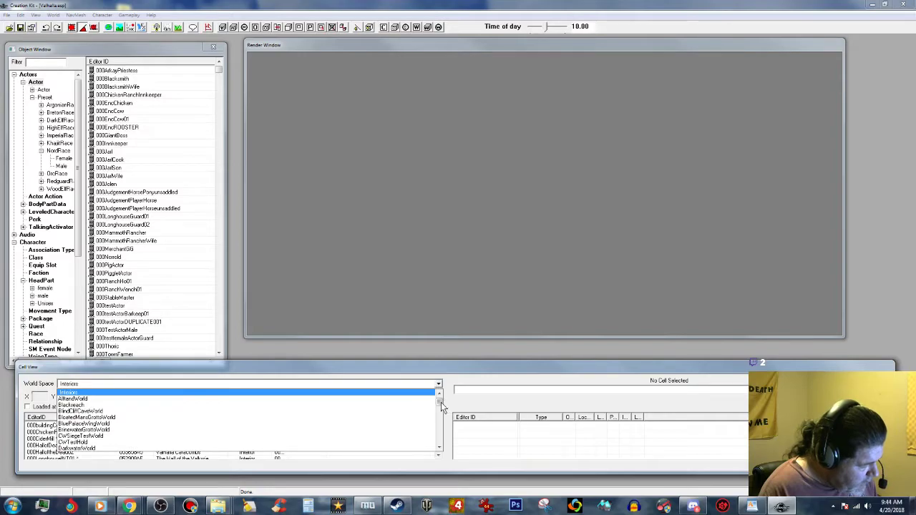
pyautogui.moveTo(441, 402); pyautogui.dragTo(443, 451)
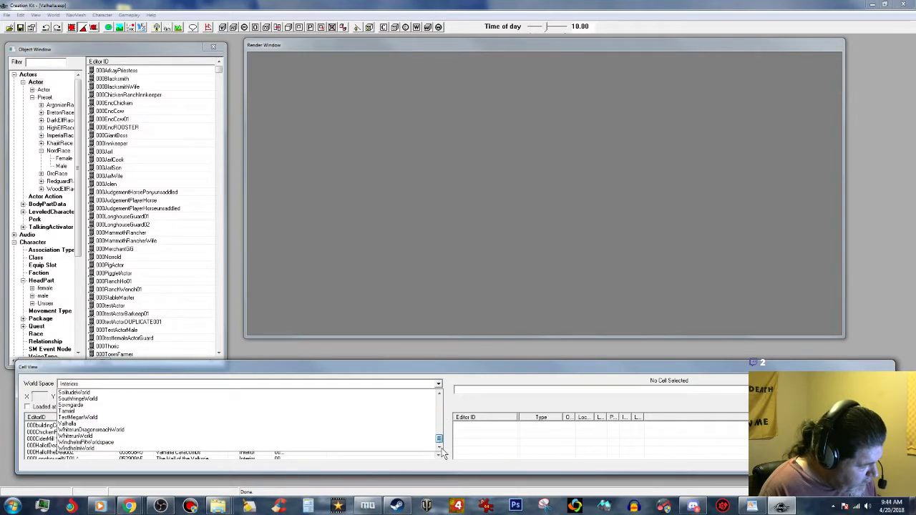
pyautogui.click(217, 424)
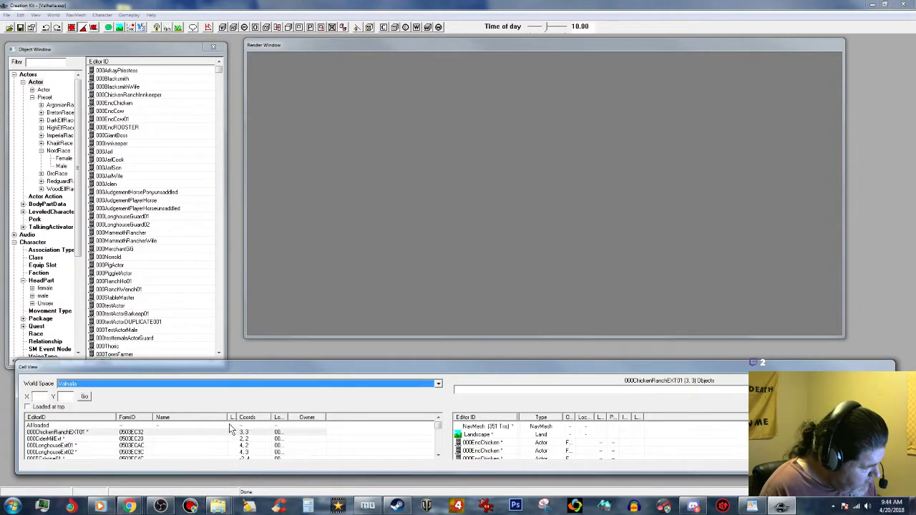
pyautogui.doubleClick(64, 453)
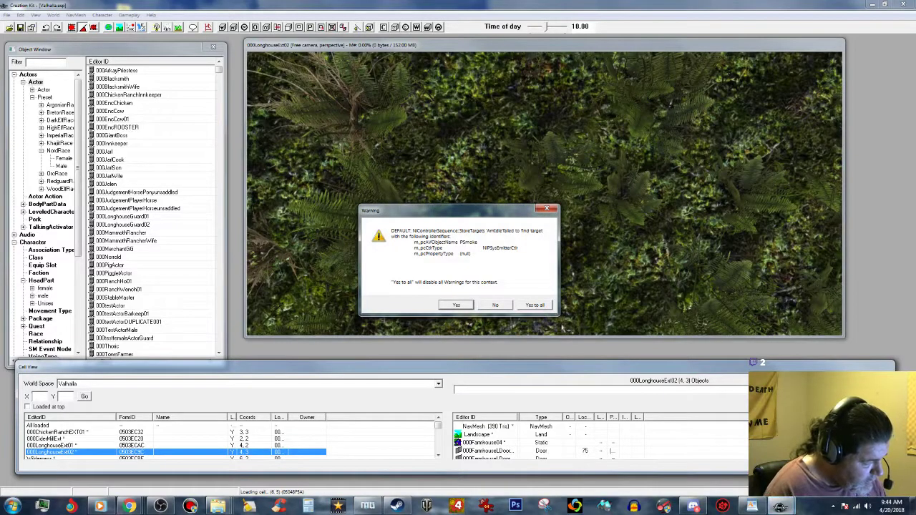
pyautogui.click(537, 305)
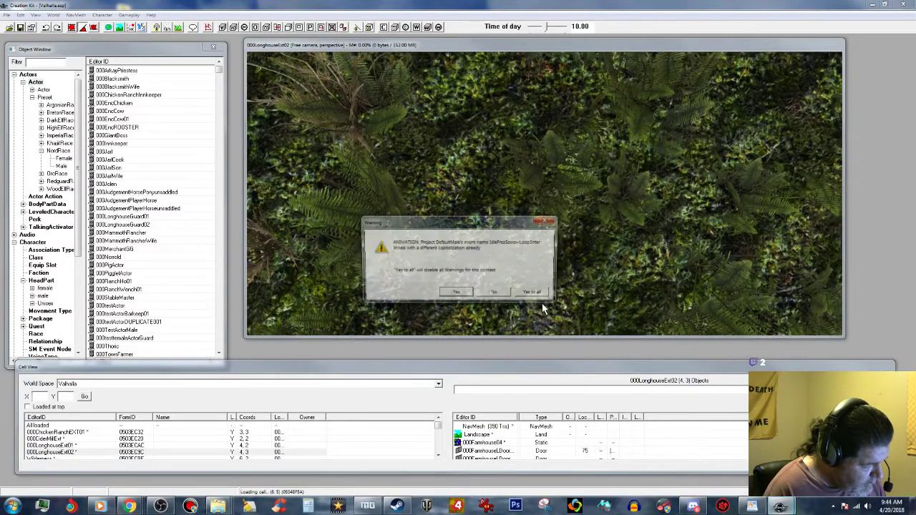
pyautogui.click(535, 294)
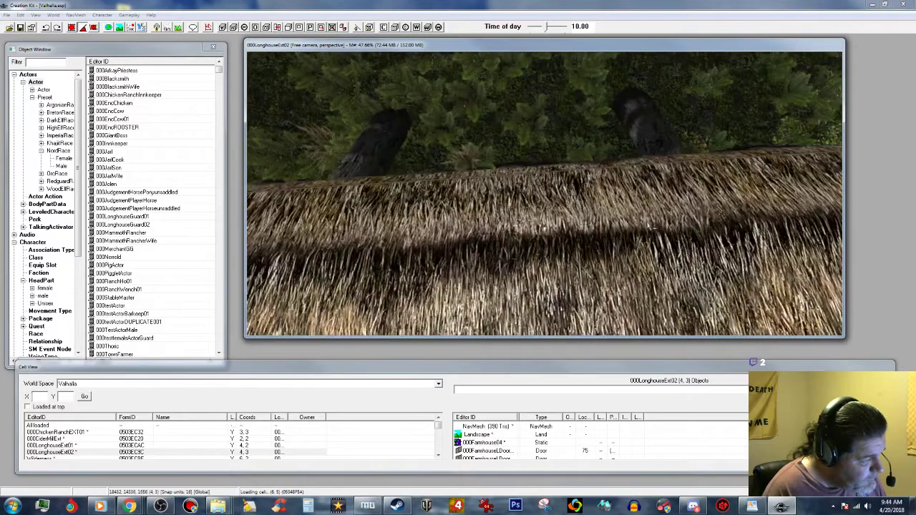
# Start landscape editing at the stilted thatched house in 000ChickenRanchEXT01 and choose the LDirt02 ground texture.
pyautogui.scroll(-1, 650, 229)
pyautogui.keyDown('shift'); pyautogui.moveTo(597, 192); pyautogui.dragTo(597, 232, button='middle'); pyautogui.keyUp('shift')
pyautogui.scroll(-1, 668, 250)
pyautogui.click(603, 229)
pyautogui.moveTo(657, 212)
pyautogui.keyDown('shift'); pyautogui.mouseDown(button='middle')
pyautogui.moveTo(718, 177)
pyautogui.moveTo(722, 160)
pyautogui.moveTo(705, 194)
pyautogui.moveTo(691, 194)
pyautogui.moveTo(718, 231)
pyautogui.moveTo(685, 224)
pyautogui.moveTo(668, 206)
pyautogui.moveTo(680, 213)
pyautogui.moveTo(673, 236)
pyautogui.moveTo(670, 203)
pyautogui.moveTo(666, 221)
pyautogui.mouseUp(button='middle'); pyautogui.keyUp('shift')
pyautogui.scroll(-2, 673, 204)
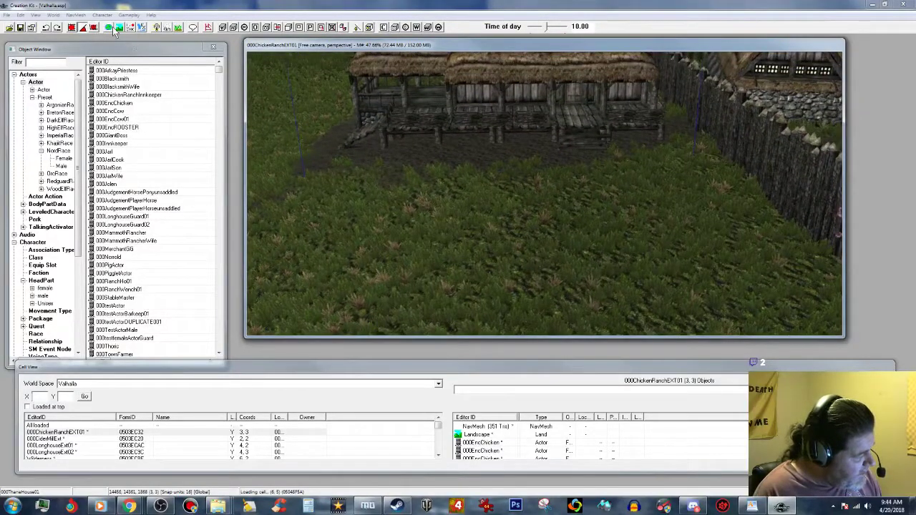
pyautogui.click(124, 31)
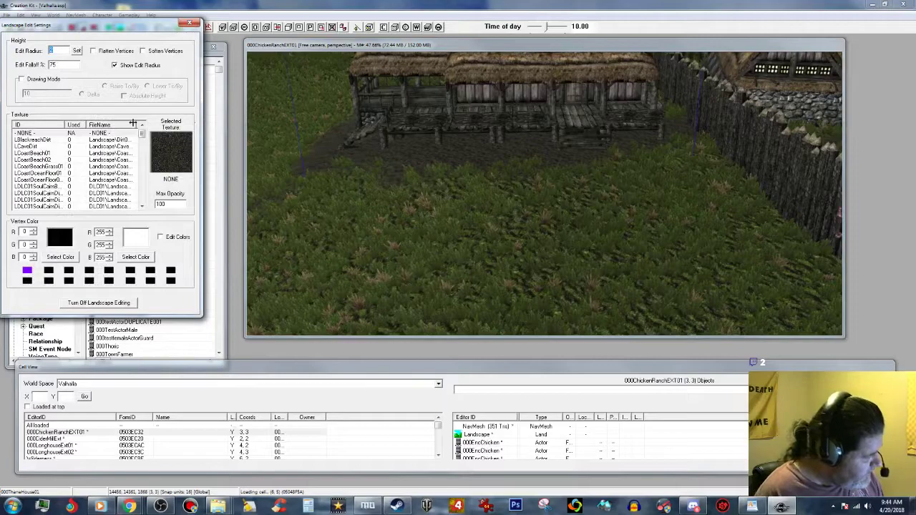
pyautogui.click(50, 160)
pyautogui.scroll(-1, 54, 170)
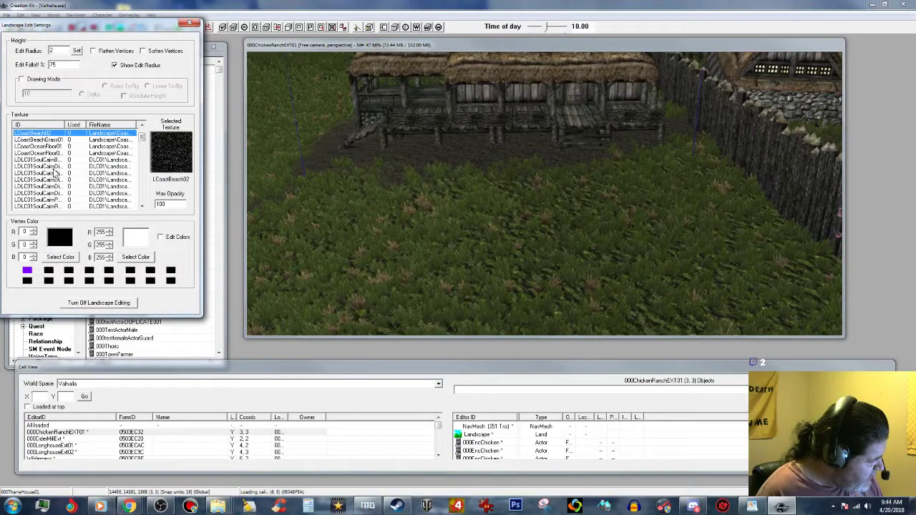
pyautogui.scroll(-2, 43, 192)
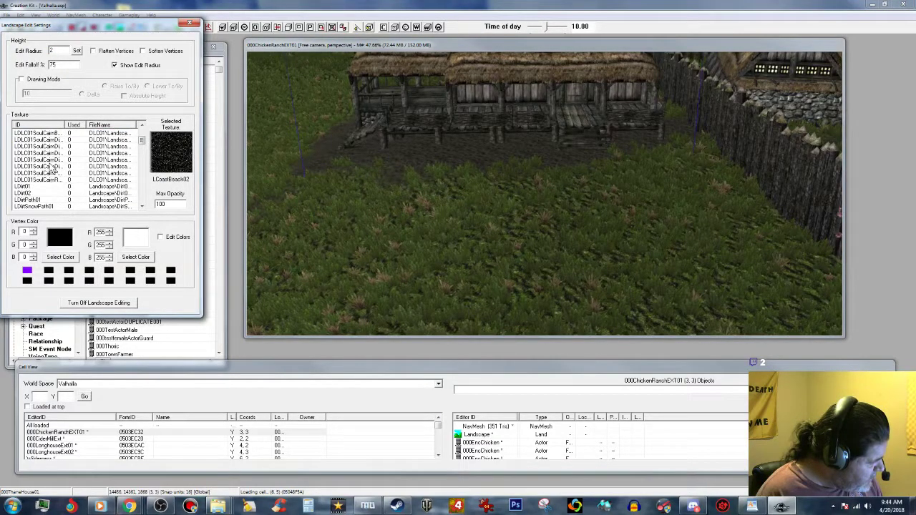
pyautogui.click(25, 193)
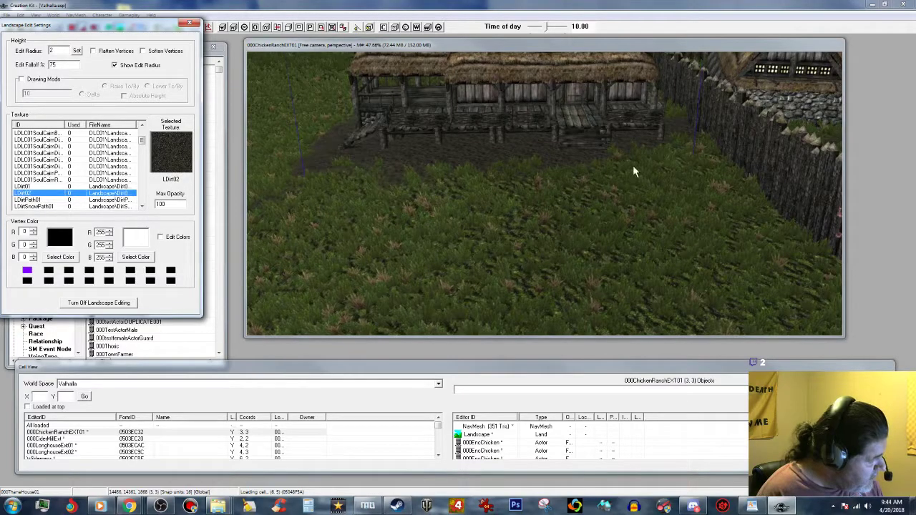
# Paint an LDirt02 path across the grass from the house steps down to the existing dirt road.
pyautogui.moveTo(584, 172); pyautogui.dragTo(571, 249)
pyautogui.moveTo(572, 251); pyautogui.dragTo(558, 329, button='right')
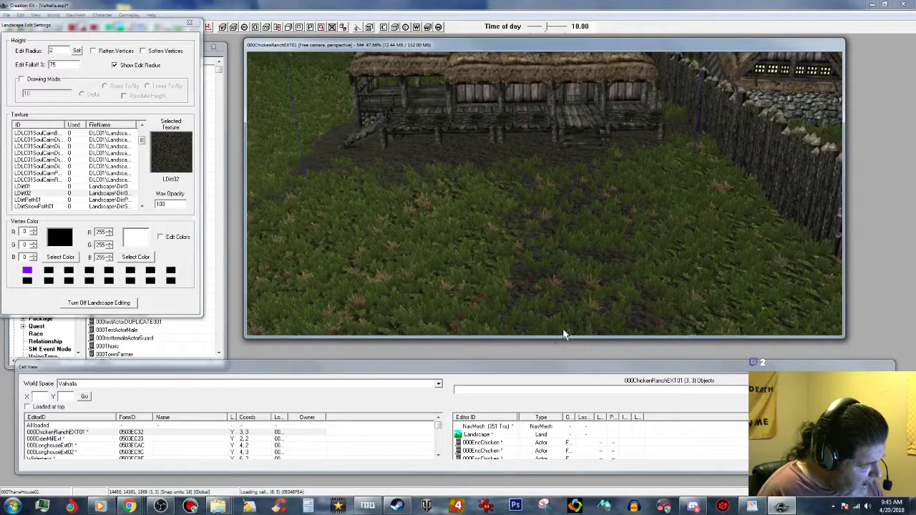
pyautogui.moveTo(569, 248)
pyautogui.mouseDown(button='right')
pyautogui.moveTo(583, 182)
pyautogui.moveTo(583, 237)
pyautogui.mouseUp(button='right')
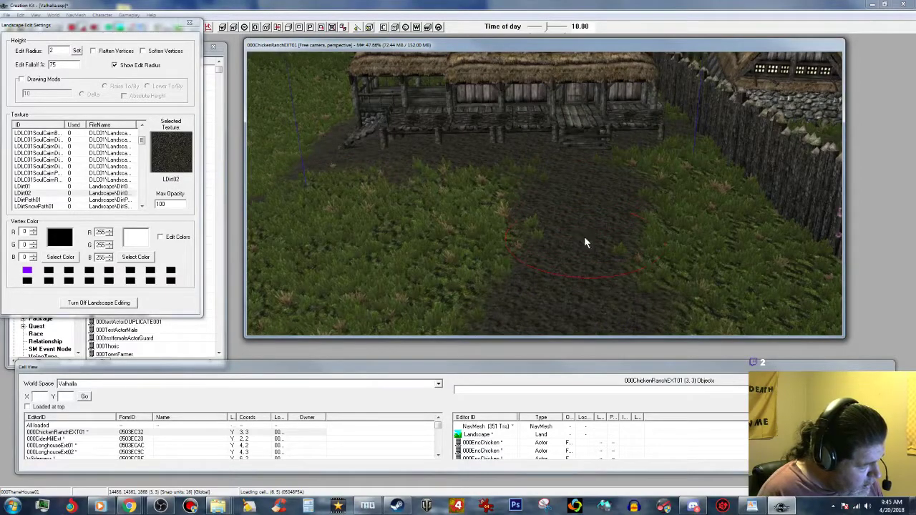
pyautogui.rightClick(600, 157)
pyautogui.moveTo(553, 250); pyautogui.dragTo(566, 219, button='middle')
pyautogui.moveTo(566, 219); pyautogui.dragTo(572, 227, button='right')
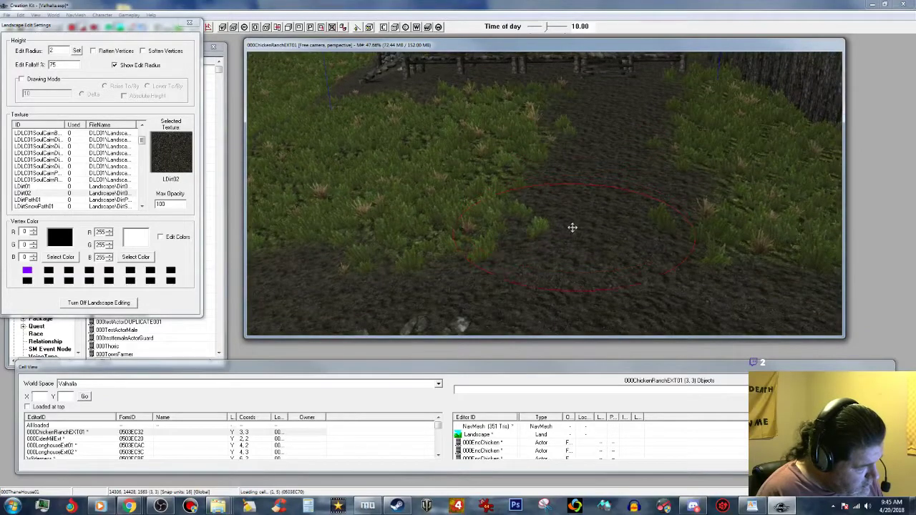
# Check the dirt path, accept the FaceGen warning with Yes to all, turn off landscape editing and save the plugin.
pyautogui.scroll(-5, 607, 192)
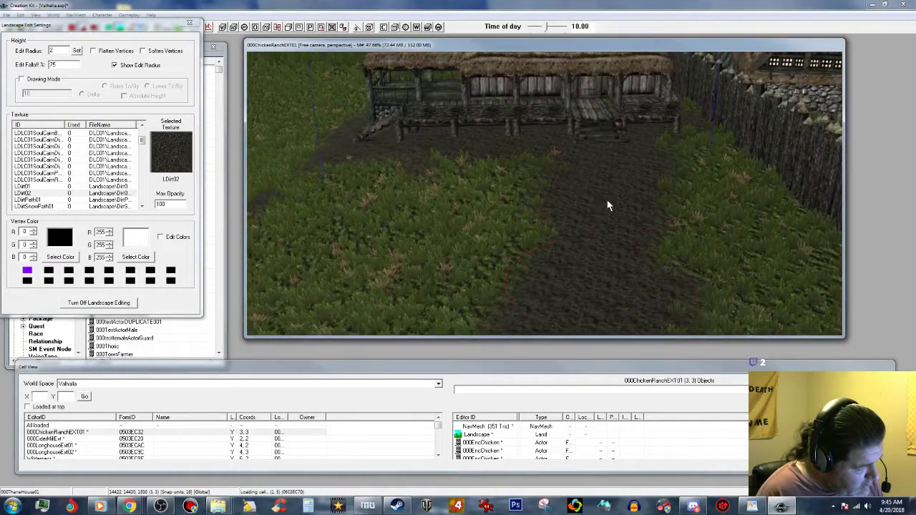
pyautogui.scroll(2, 605, 201)
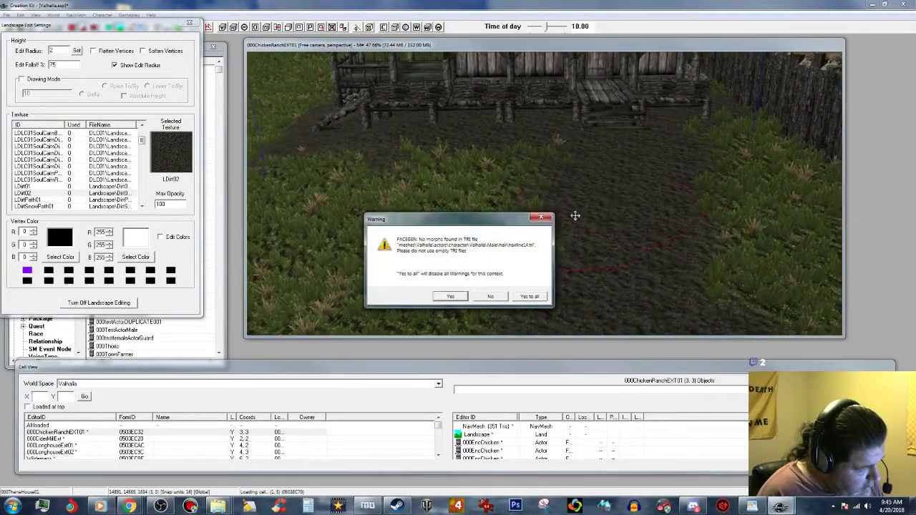
pyautogui.click(530, 297)
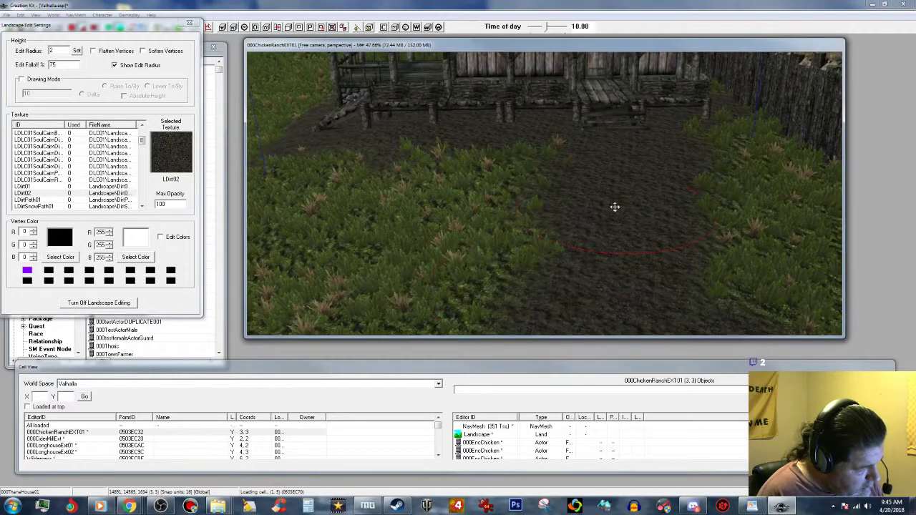
pyautogui.scroll(2, 614, 206)
pyautogui.scroll(-3, 618, 204)
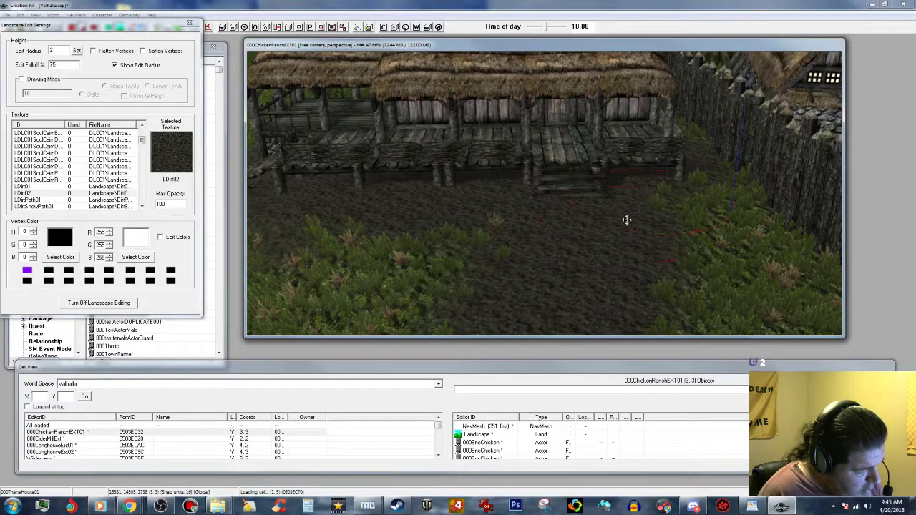
pyautogui.scroll(3, 630, 215)
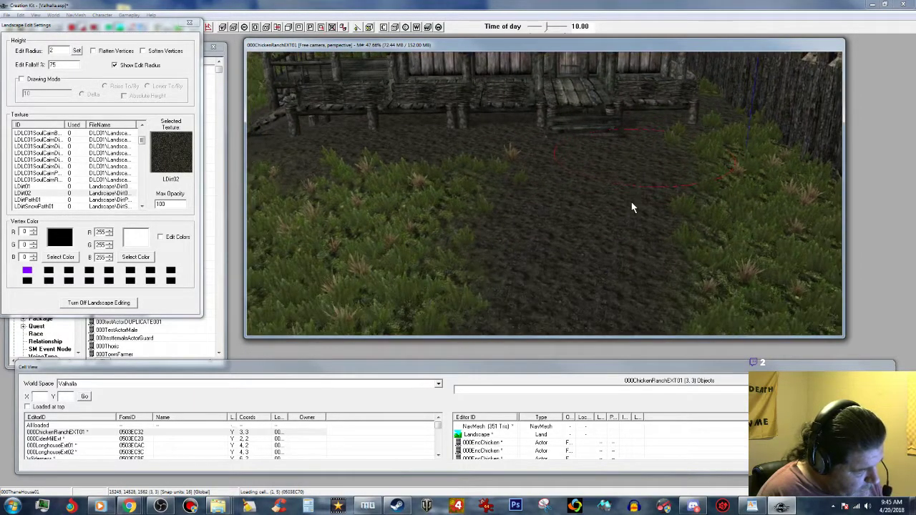
pyautogui.click(88, 303)
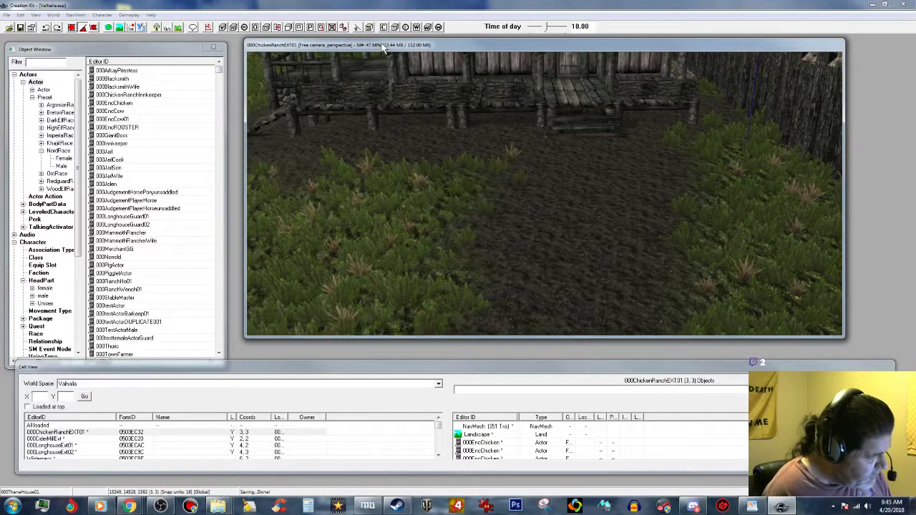
# Start navmesh editing and drop the navmesh edge beside the house's stone foundation to the ground.
pyautogui.click(207, 26)
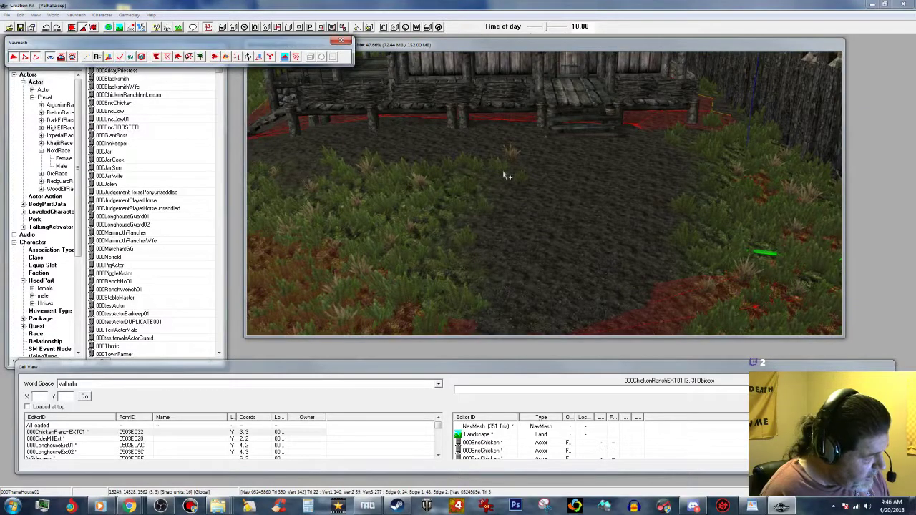
pyautogui.press('d')
pyautogui.click(696, 48)
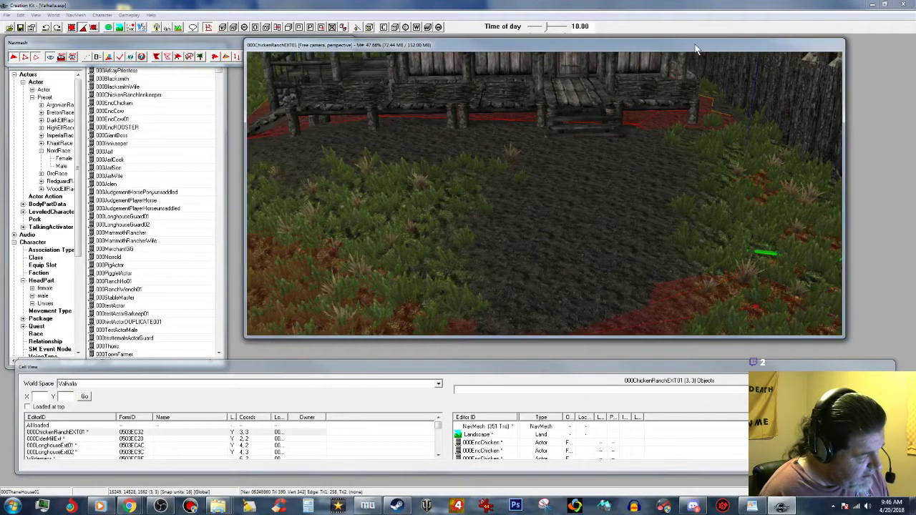
pyautogui.moveTo(693, 76); pyautogui.dragTo(691, 126, button='middle')
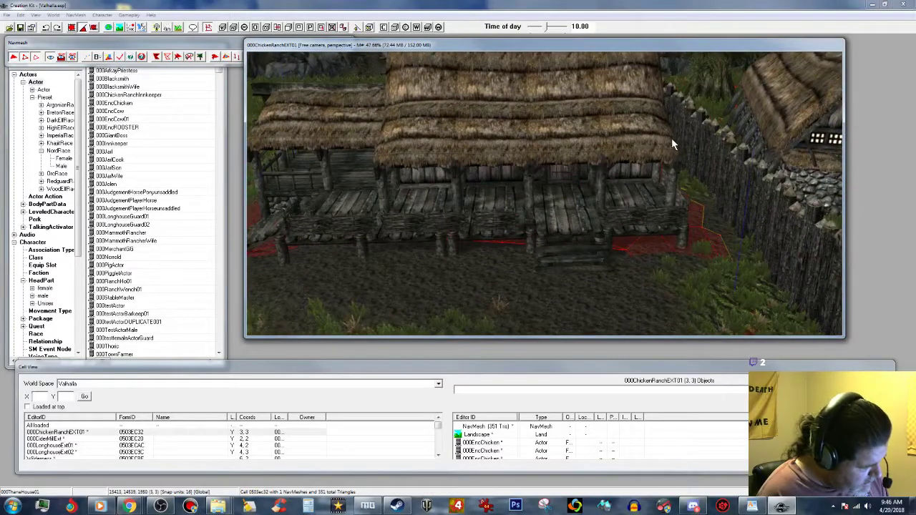
pyautogui.keyDown('shift'); pyautogui.moveTo(607, 225); pyautogui.dragTo(672, 246, button='middle'); pyautogui.keyUp('shift')
pyautogui.keyDown('shift'); pyautogui.moveTo(603, 236); pyautogui.dragTo(681, 174, button='middle'); pyautogui.keyUp('shift')
pyautogui.scroll(-4, 805, 166)
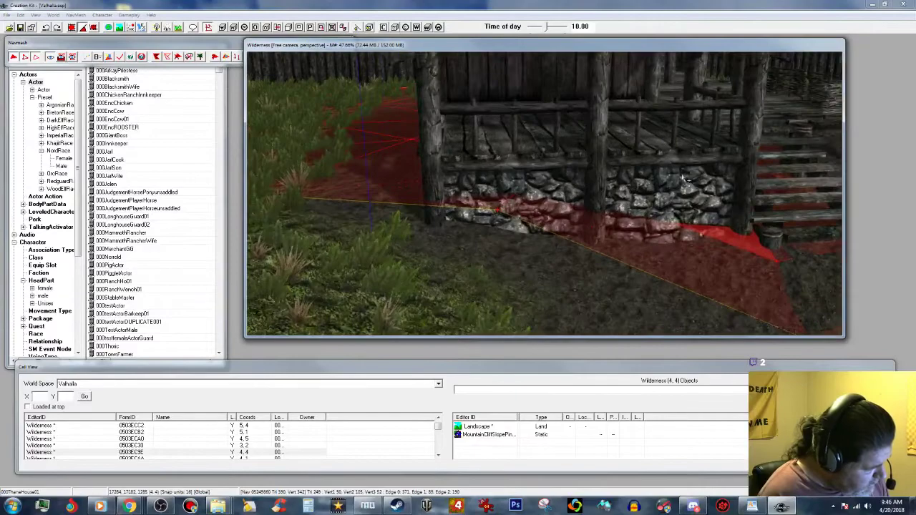
pyautogui.scroll(3, 661, 178)
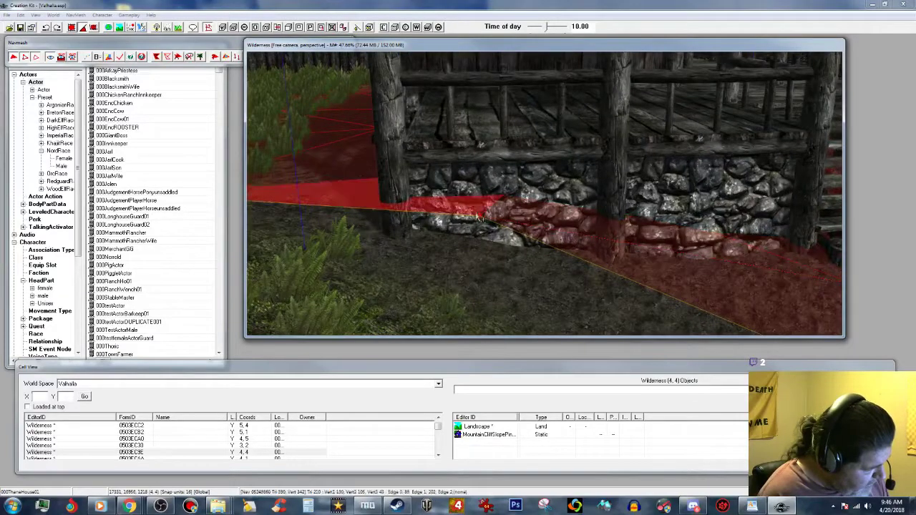
pyautogui.press('f')
pyautogui.keyDown('shift'); pyautogui.moveTo(477, 218); pyautogui.dragTo(559, 179, button='middle'); pyautogui.keyUp('shift')
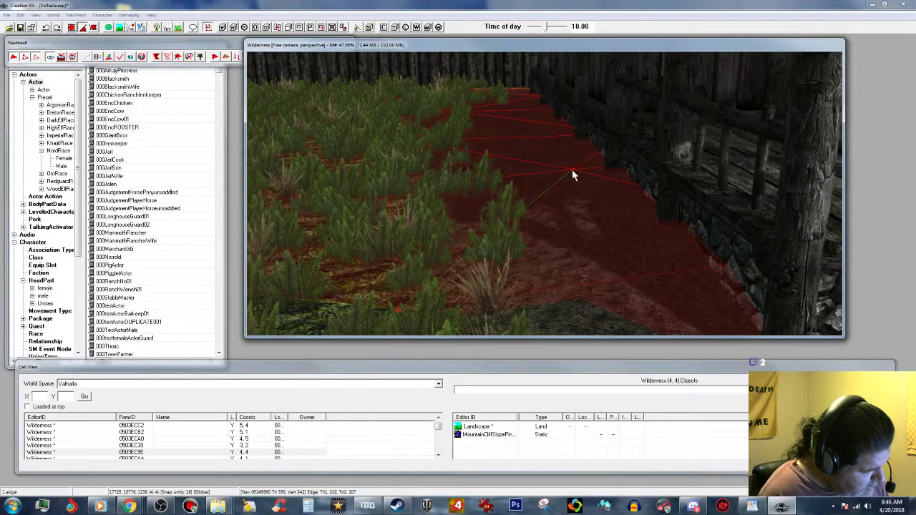
# Switch navmesh editing to vertices and select the vertex on the dirt strip beside the building's wall.
pyautogui.click(36, 57)
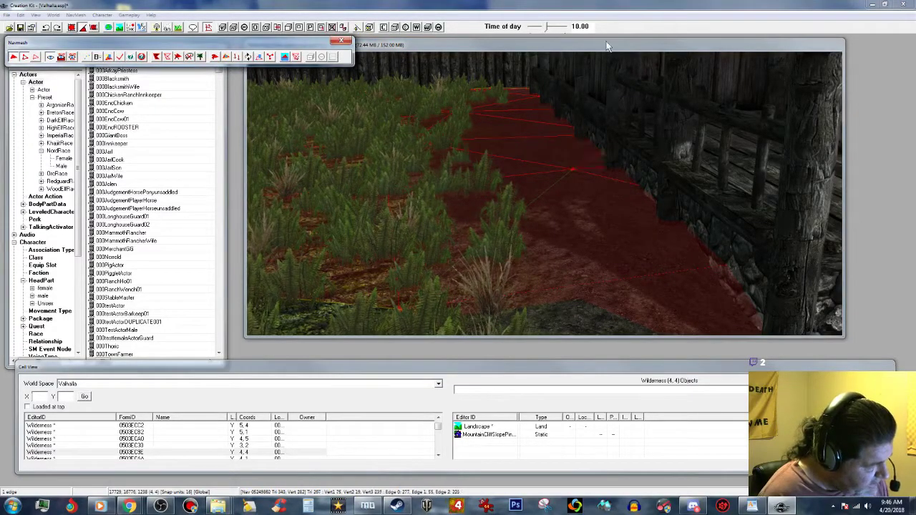
pyautogui.click(638, 49)
pyautogui.scroll(1, 628, 110)
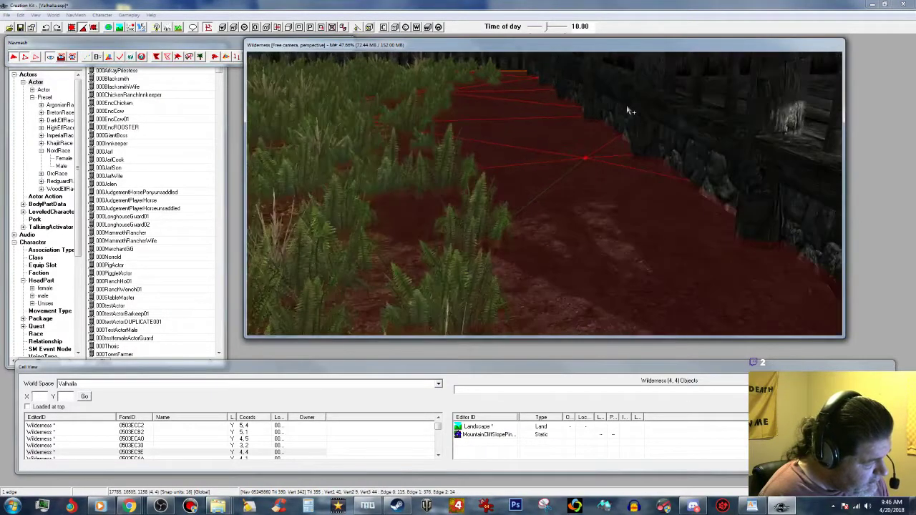
pyautogui.click(585, 158)
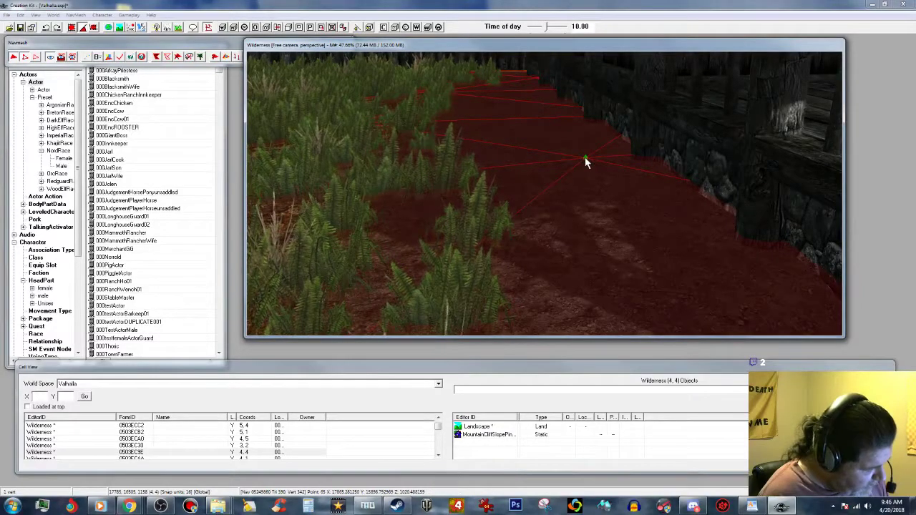
pyautogui.moveTo(568, 100); pyautogui.dragTo(614, 55, button='middle')
pyautogui.moveTo(664, 144); pyautogui.dragTo(644, 188, button='middle')
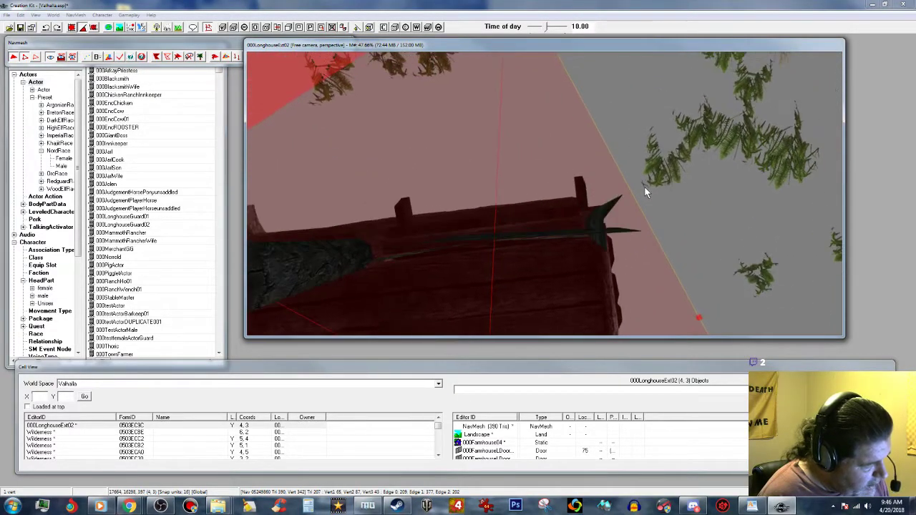
# Split the navmesh edges with new vertices just outside the roof line along the building's first long side.
pyautogui.click(34, 58)
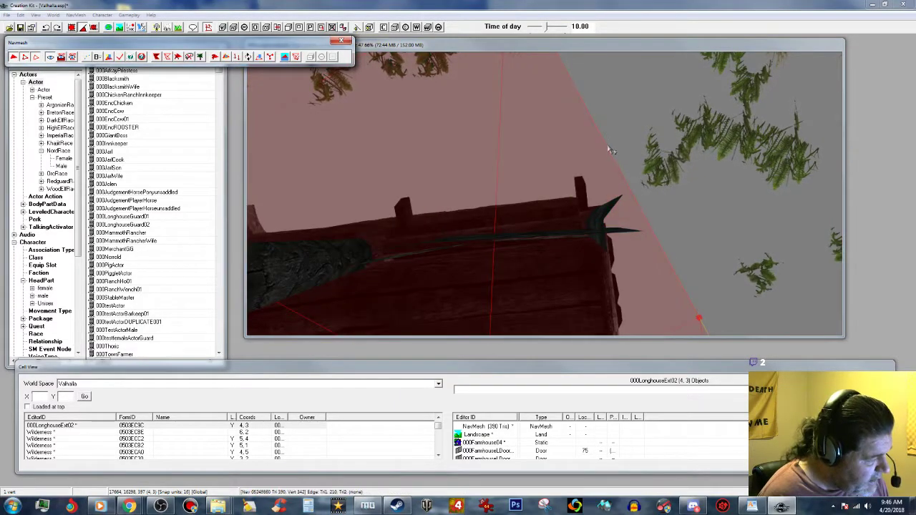
pyautogui.keyDown('ctrl'); pyautogui.rightClick(608, 150); pyautogui.keyUp('ctrl')
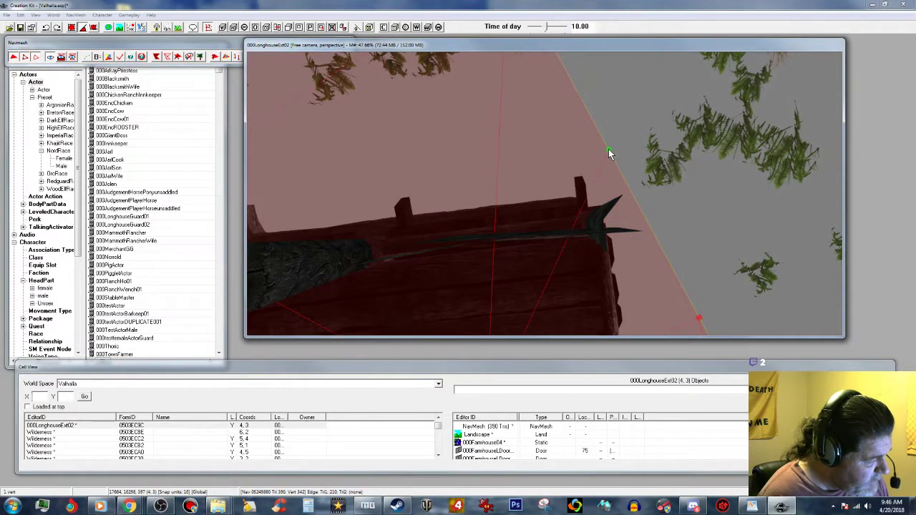
pyautogui.keyDown('ctrl'); pyautogui.rightClick(499, 159); pyautogui.keyUp('ctrl')
pyautogui.keyDown('shift'); pyautogui.moveTo(511, 158); pyautogui.dragTo(584, 149, button='middle'); pyautogui.keyUp('shift')
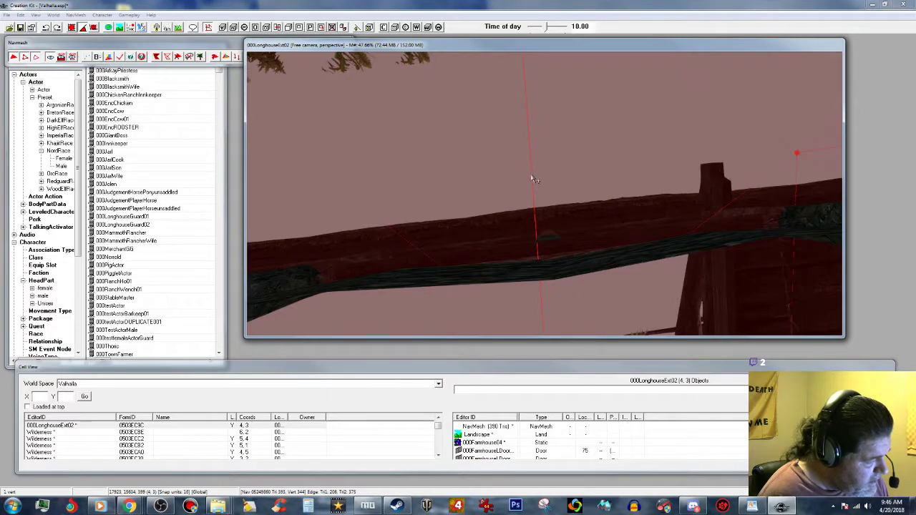
pyautogui.click(529, 174)
pyautogui.keyDown('shift'); pyautogui.moveTo(484, 182); pyautogui.dragTo(549, 184, button='middle'); pyautogui.keyUp('shift')
pyautogui.keyDown('ctrl'); pyautogui.rightClick(547, 187); pyautogui.keyUp('ctrl')
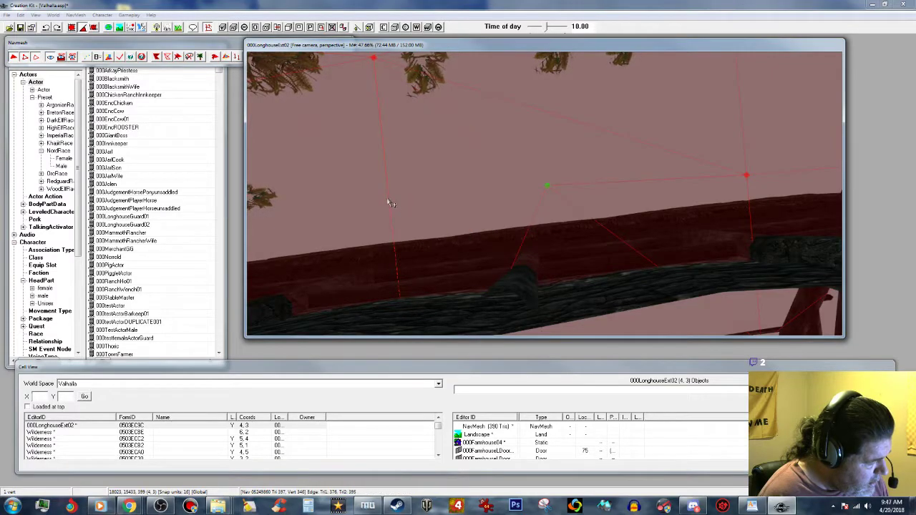
# Add more navmesh vertices past the end of the roof, up to the building corner facing the spiked palisade.
pyautogui.moveTo(388, 197); pyautogui.dragTo(445, 195, button='middle')
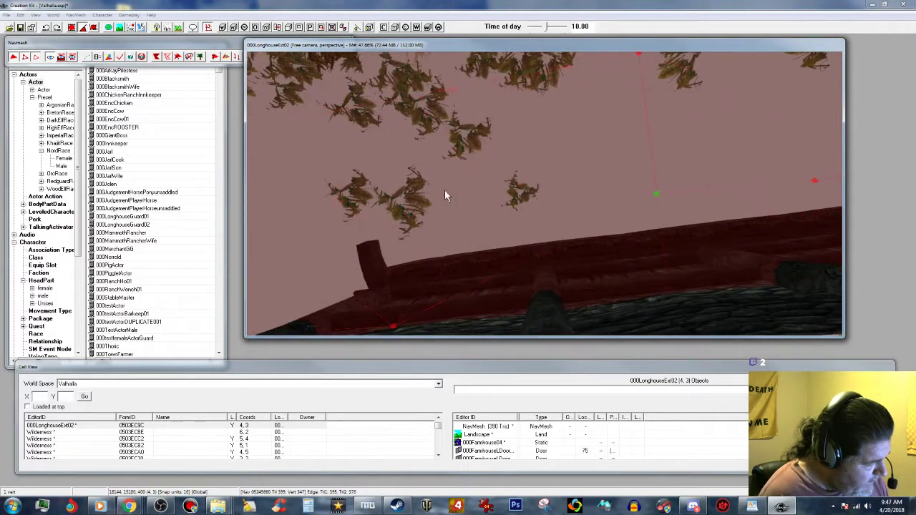
pyautogui.keyDown('ctrl'); pyautogui.rightClick(498, 209); pyautogui.keyUp('ctrl')
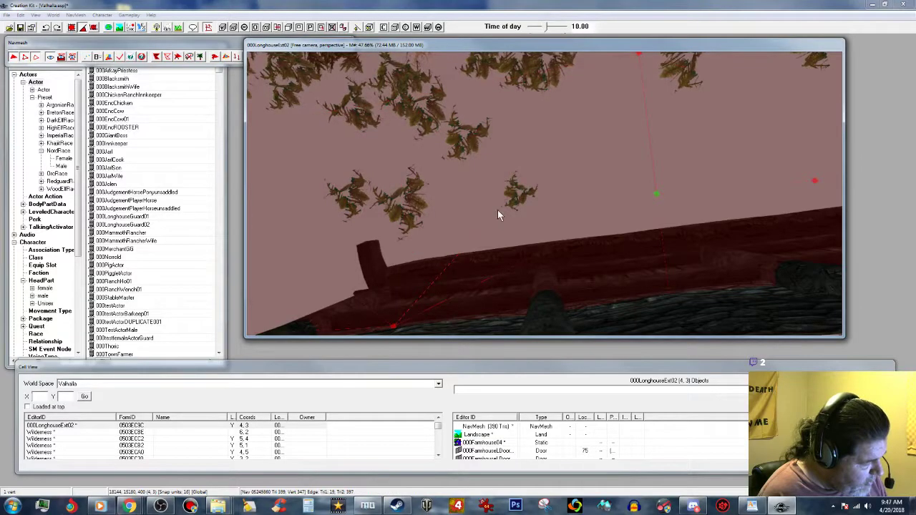
pyautogui.keyDown('shift'); pyautogui.moveTo(506, 209); pyautogui.dragTo(499, 142, button='middle'); pyautogui.keyUp('shift')
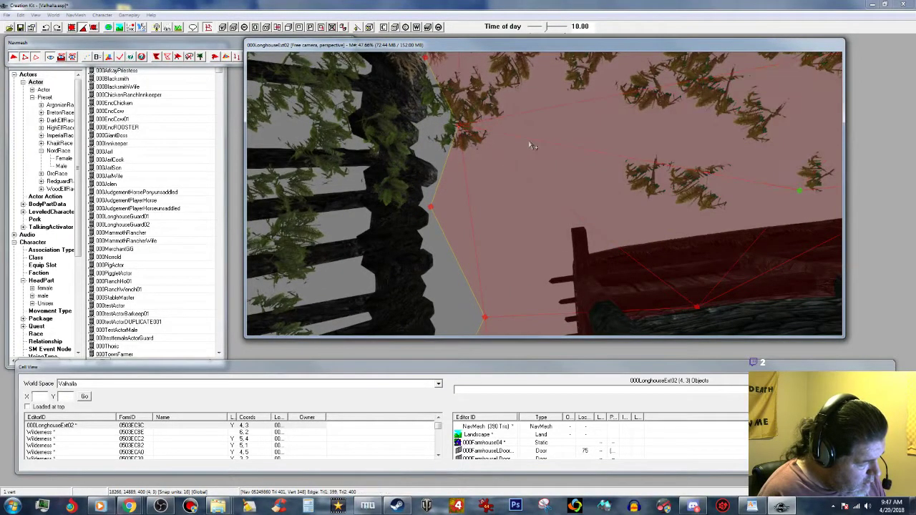
pyautogui.keyDown('ctrl'); pyautogui.rightClick(535, 141); pyautogui.keyUp('ctrl')
pyautogui.keyDown('ctrl'); pyautogui.rightClick(531, 180); pyautogui.keyUp('ctrl')
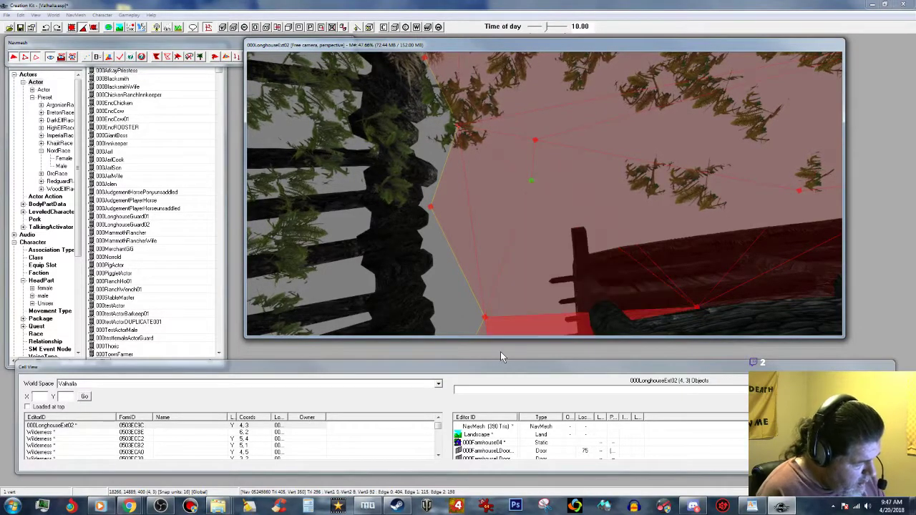
# Add navmesh vertices outside the eave on the porch side, from the palisade end to the entrance porch.
pyautogui.moveTo(554, 321); pyautogui.dragTo(534, 249, button='middle')
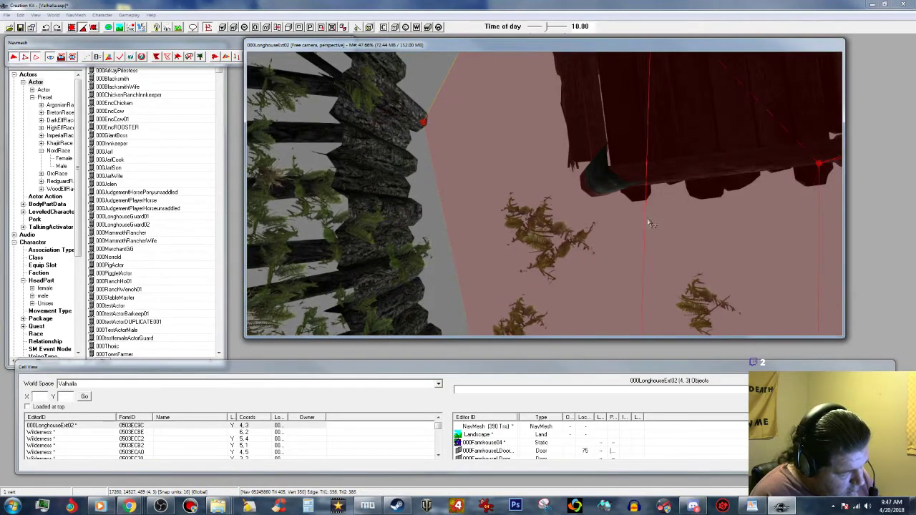
pyautogui.click(570, 219)
pyautogui.rightClick(493, 222)
pyautogui.click(444, 224)
pyautogui.moveTo(585, 205); pyautogui.dragTo(563, 208, button='middle')
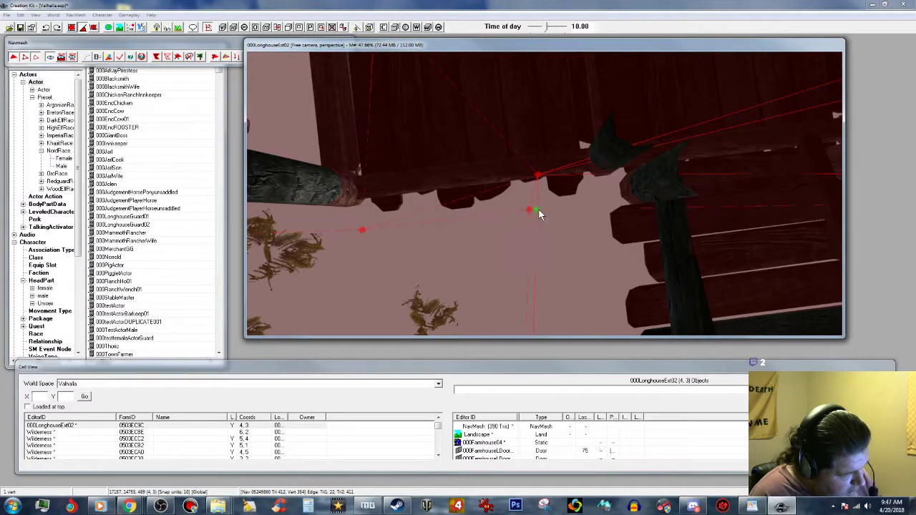
pyautogui.keyDown('ctrl'); pyautogui.rightClick(538, 211); pyautogui.keyUp('ctrl')
pyautogui.moveTo(553, 236); pyautogui.dragTo(552, 210, button='middle')
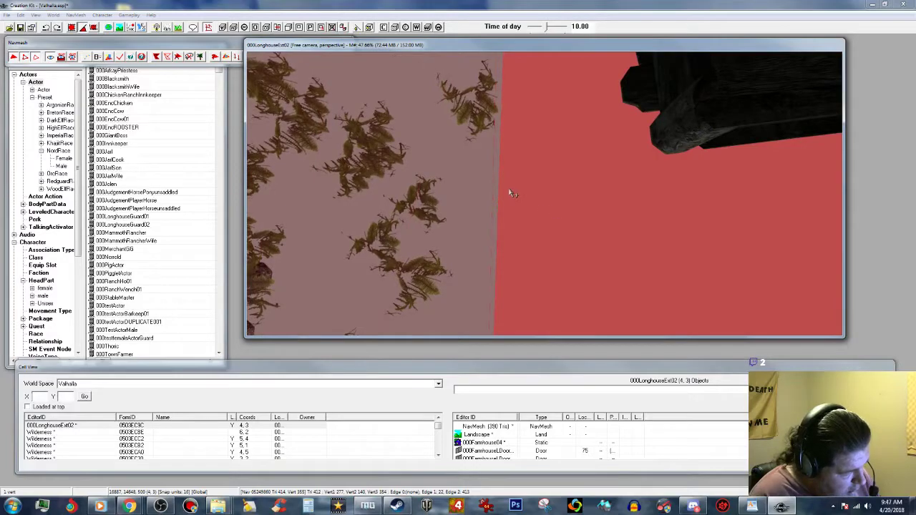
# Split the navmesh edges with vertices around the outer corners of the log entrance porch.
pyautogui.keyDown('ctrl'); pyautogui.rightClick(499, 190); pyautogui.keyUp('ctrl')
pyautogui.moveTo(639, 189); pyautogui.dragTo(603, 198, button='middle')
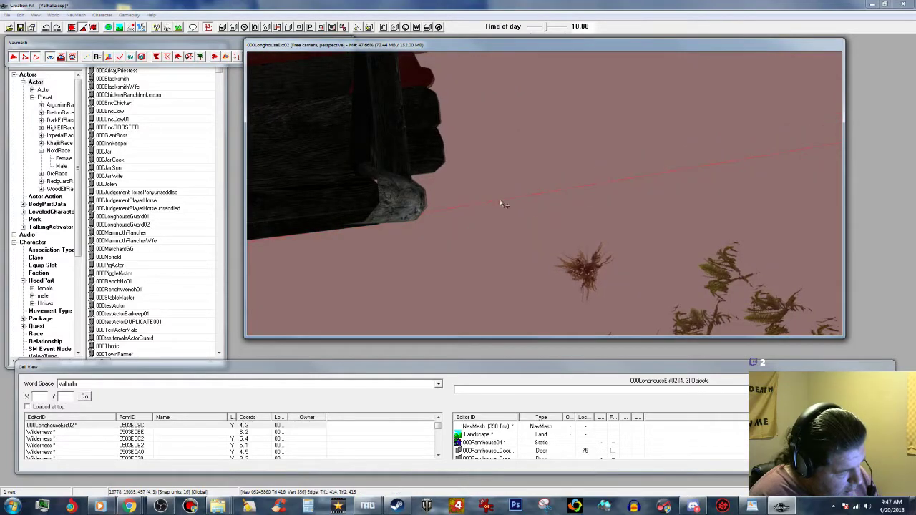
pyautogui.moveTo(528, 177)
pyautogui.mouseDown(button='middle')
pyautogui.moveTo(527, 194)
pyautogui.moveTo(517, 182)
pyautogui.mouseUp(button='middle')
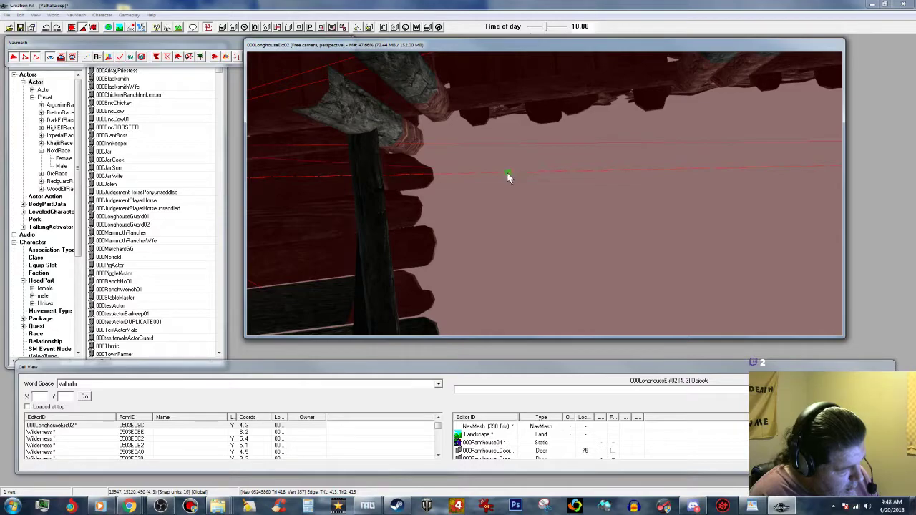
pyautogui.moveTo(630, 167); pyautogui.dragTo(450, 217, button='middle')
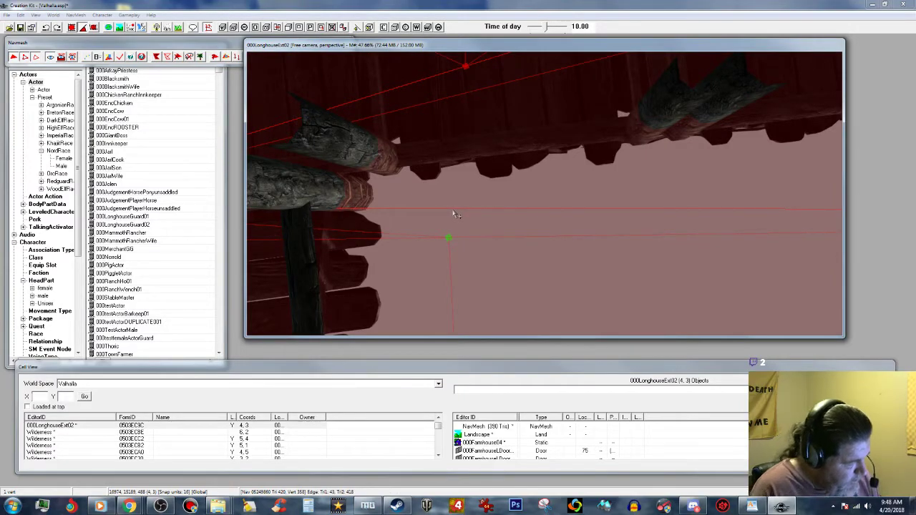
pyautogui.press('f')
pyautogui.moveTo(710, 221); pyautogui.dragTo(680, 224, button='middle')
pyautogui.click(695, 232)
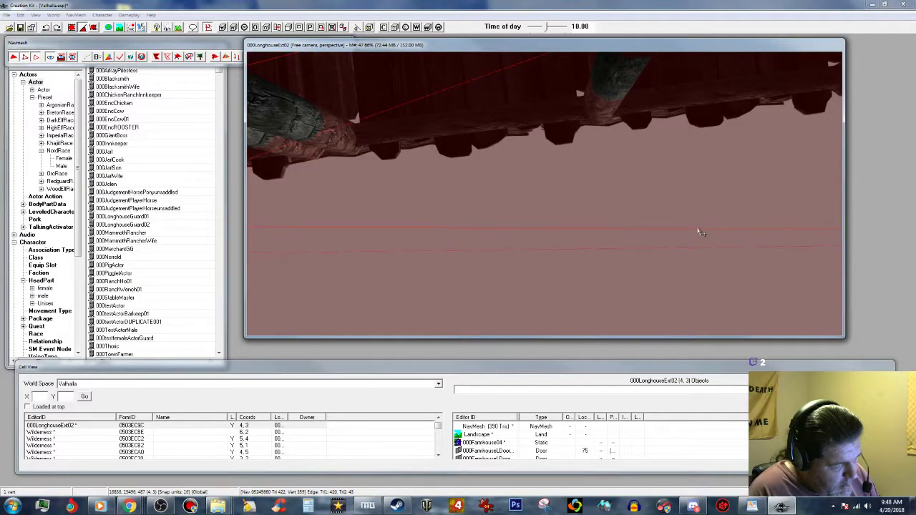
# Add navmesh vertices along the remaining eave beyond the porch and around the corner of the roof extension.
pyautogui.keyDown('ctrl'); pyautogui.rightClick(699, 232); pyautogui.keyUp('ctrl')
pyautogui.moveTo(746, 227); pyautogui.dragTo(719, 228, button='middle')
pyautogui.click(662, 248)
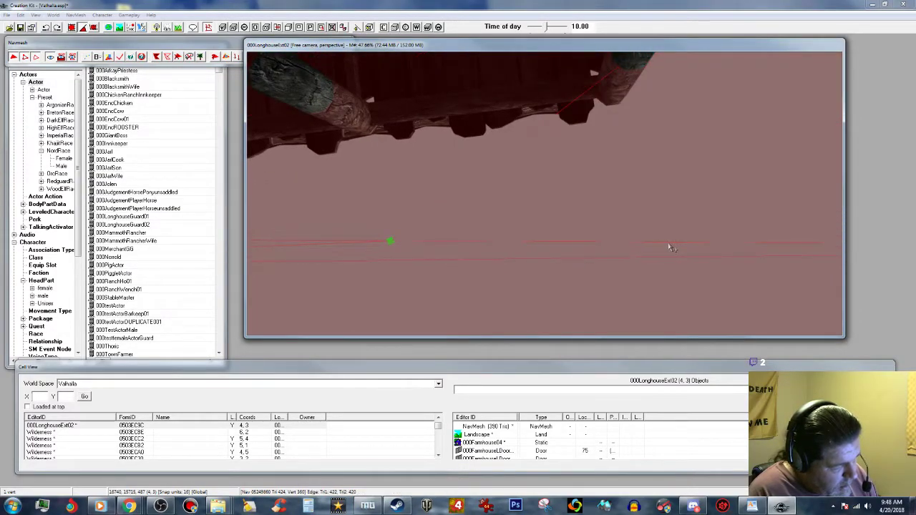
pyautogui.rightClick(665, 190)
pyautogui.click(722, 163)
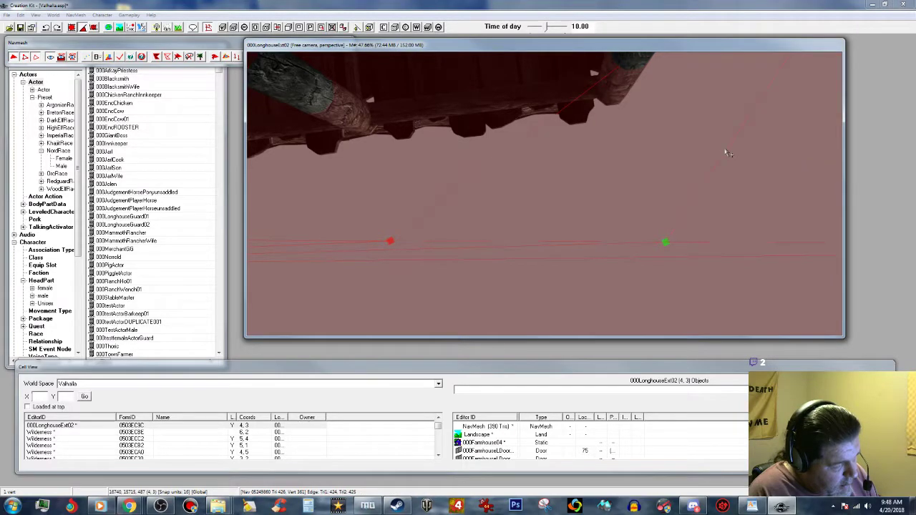
pyautogui.moveTo(725, 150); pyautogui.dragTo(718, 170, button='middle')
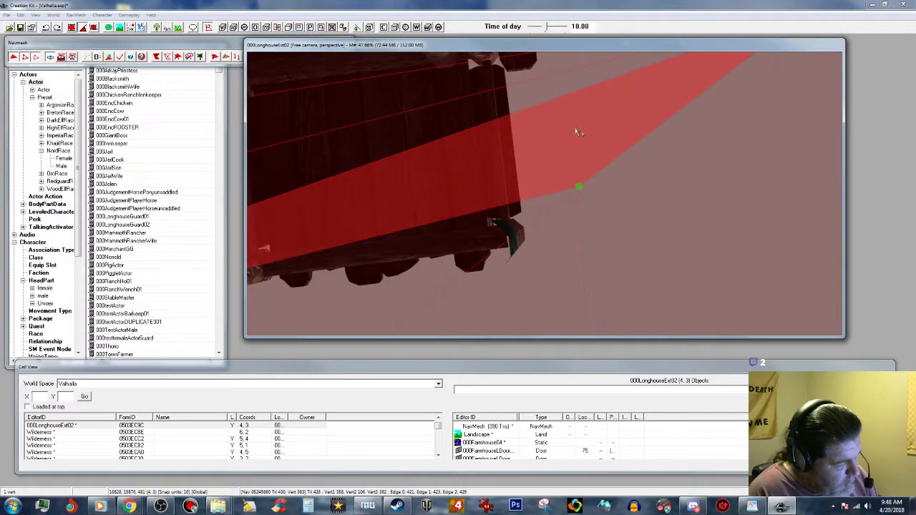
pyautogui.moveTo(571, 95); pyautogui.dragTo(571, 143, button='middle')
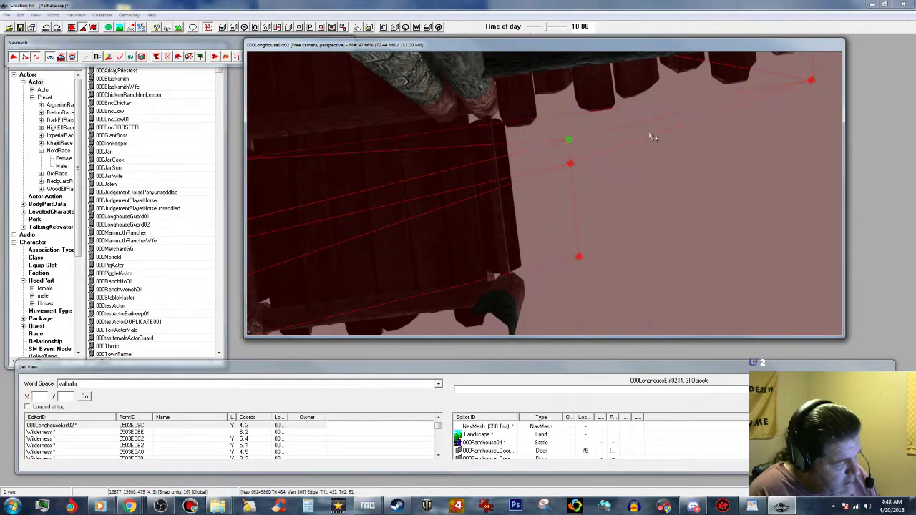
# Switch to triangle selection and select the navmesh triangles covering the far end of the roof extension.
pyautogui.moveTo(717, 112); pyautogui.dragTo(666, 157, button='middle')
pyautogui.click(662, 154)
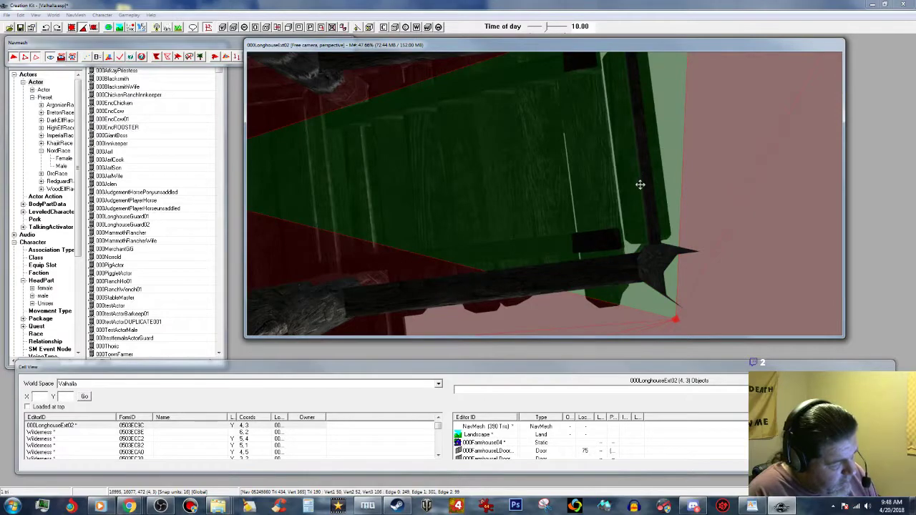
pyautogui.scroll(-2, 638, 187)
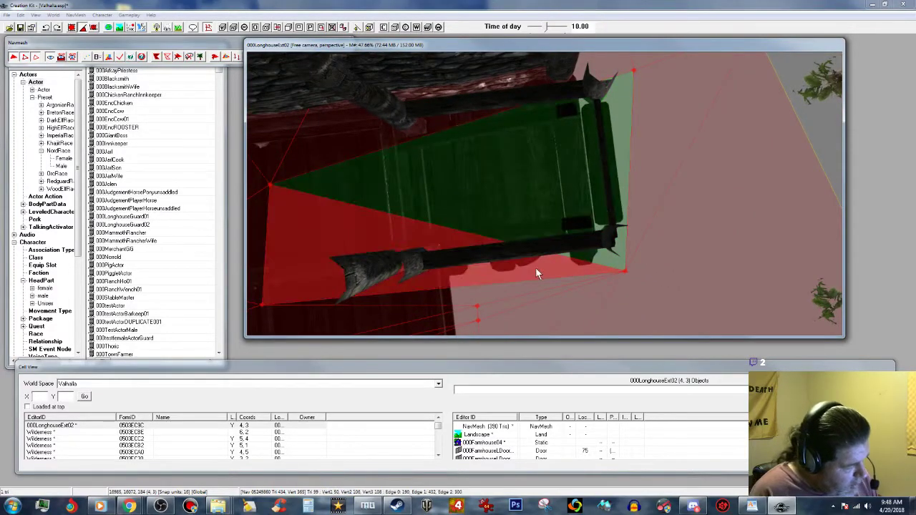
pyautogui.keyDown('ctrl'); pyautogui.click(517, 278); pyautogui.keyUp('ctrl')
pyautogui.keyDown('ctrl'); pyautogui.click(481, 296); pyautogui.keyUp('ctrl')
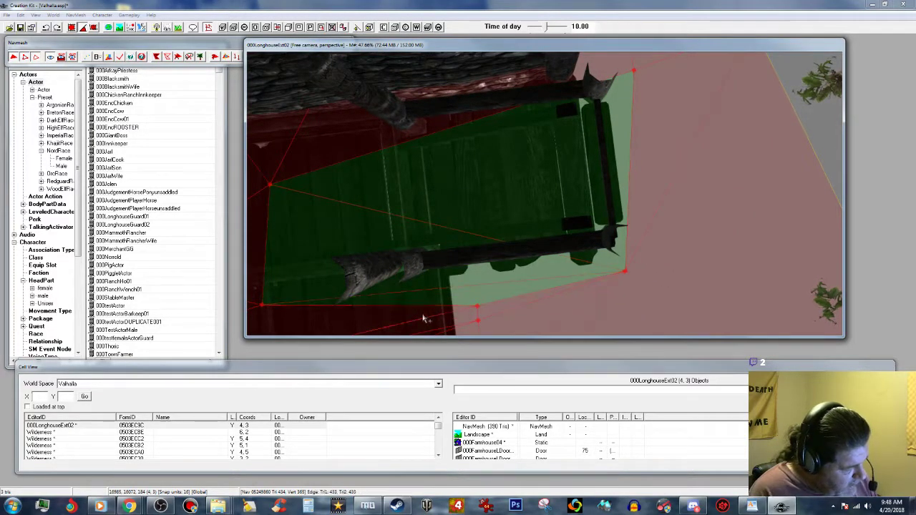
pyautogui.click(32, 62)
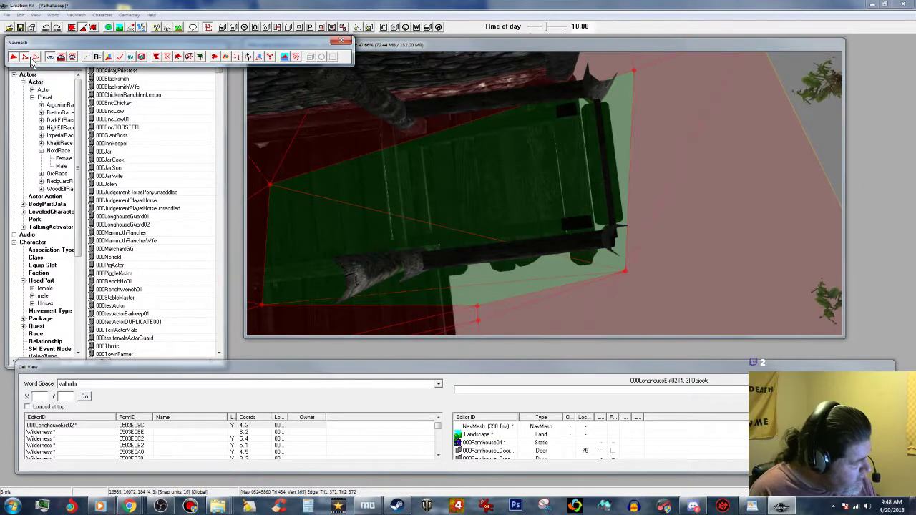
pyautogui.keyDown('ctrl'); pyautogui.click(364, 322); pyautogui.keyUp('ctrl')
# Add the narrow navmesh triangles across the lower roof section and towards the porch to the selection.
pyautogui.moveTo(422, 287); pyautogui.dragTo(440, 276, button='middle')
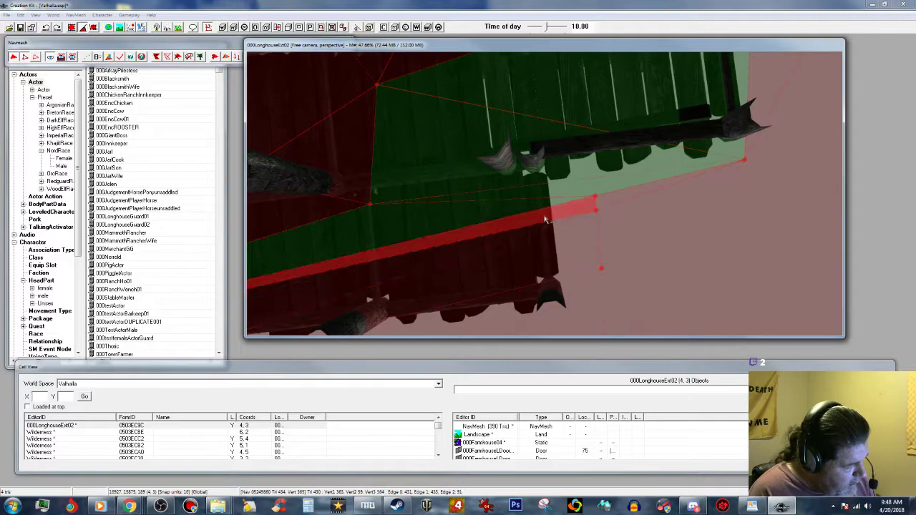
pyautogui.click(523, 277)
pyautogui.rightClick(538, 302)
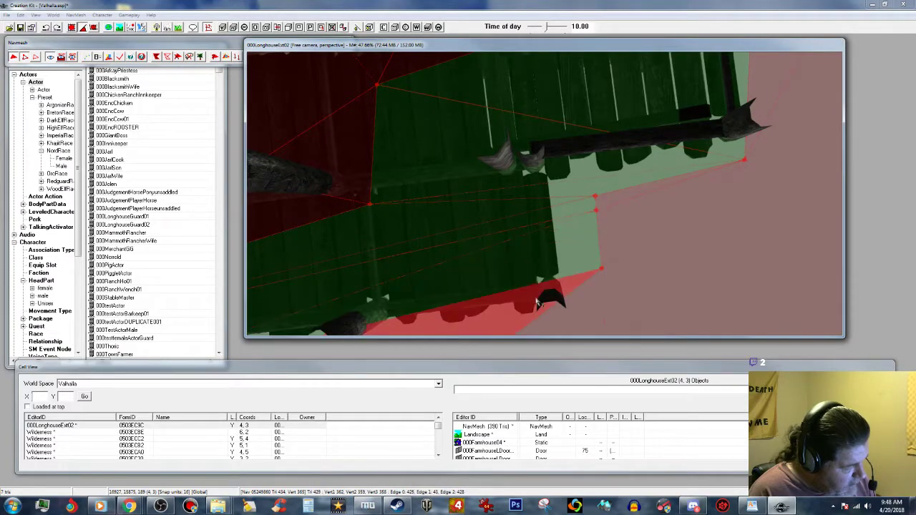
pyautogui.keyDown('ctrl'); pyautogui.click(536, 296); pyautogui.keyUp('ctrl')
pyautogui.moveTo(539, 285); pyautogui.dragTo(616, 217, button='middle')
pyautogui.click(552, 217)
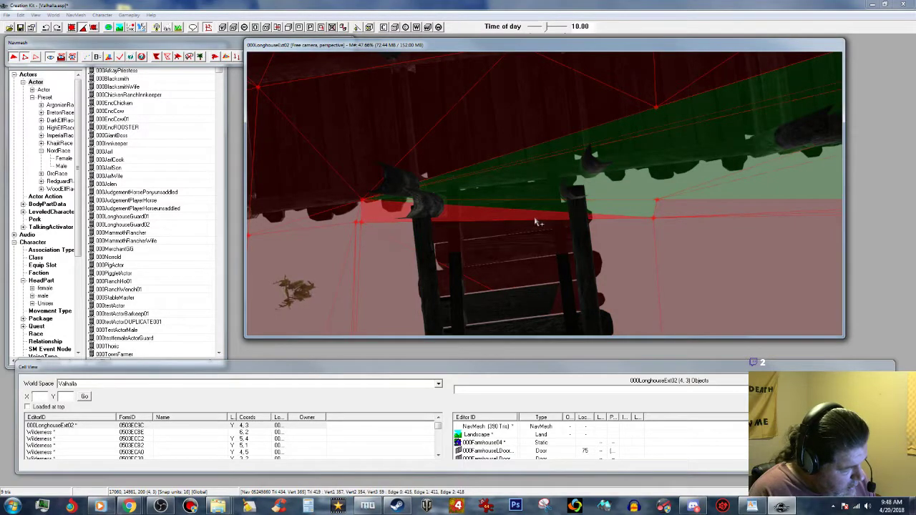
# Add the triangles covering the porch and the adjoining roof, up to the palisade end, to the selection.
pyautogui.click(480, 290)
pyautogui.moveTo(470, 290); pyautogui.dragTo(521, 231, button='middle')
pyautogui.click(522, 260)
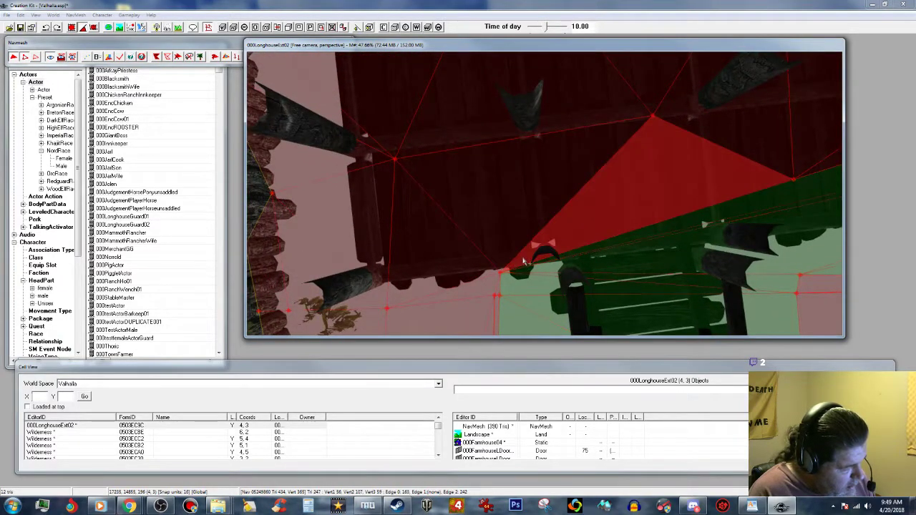
pyautogui.keyDown('ctrl'); pyautogui.click(523, 261); pyautogui.keyUp('ctrl')
pyautogui.keyDown('ctrl'); pyautogui.click(509, 226); pyautogui.keyUp('ctrl')
pyautogui.keyDown('ctrl'); pyautogui.click(446, 247); pyautogui.keyUp('ctrl')
pyautogui.keyDown('ctrl'); pyautogui.click(374, 254); pyautogui.keyUp('ctrl')
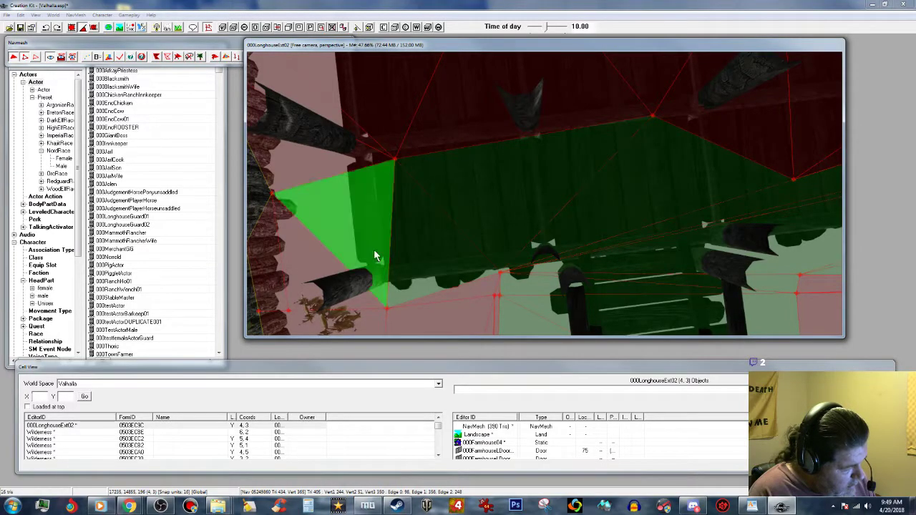
# Extend the triangle selection around the roof end beside the palisade and onto the opposite roof slope.
pyautogui.click(351, 170)
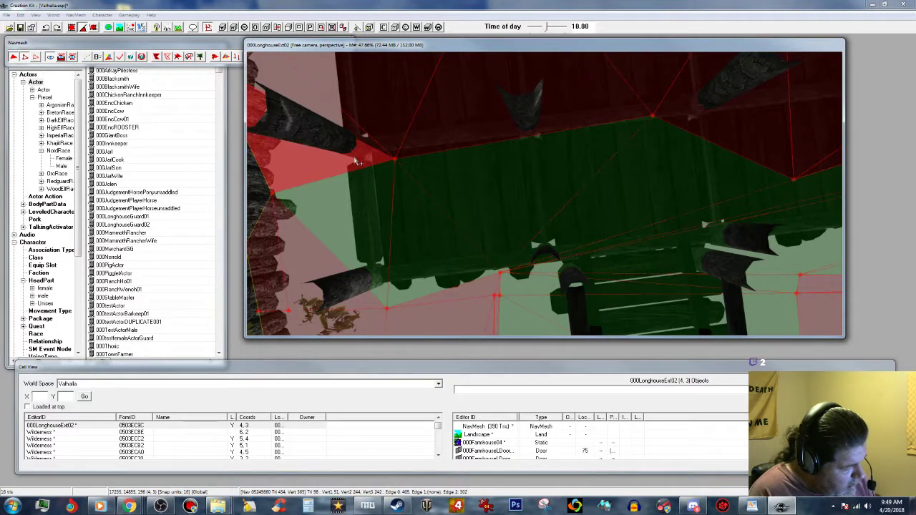
pyautogui.keyDown('ctrl'); pyautogui.click(355, 158); pyautogui.keyUp('ctrl')
pyautogui.keyDown('ctrl'); pyautogui.click(356, 134); pyautogui.keyUp('ctrl')
pyautogui.moveTo(355, 134); pyautogui.dragTo(453, 247, button='middle')
pyautogui.keyDown('ctrl'); pyautogui.click(380, 207); pyautogui.keyUp('ctrl')
pyautogui.keyDown('ctrl'); pyautogui.click(347, 141); pyautogui.keyUp('ctrl')
pyautogui.moveTo(333, 226); pyautogui.dragTo(482, 232, button='middle')
pyautogui.keyDown('ctrl'); pyautogui.click(481, 231); pyautogui.keyUp('ctrl')
pyautogui.keyDown('ctrl'); pyautogui.click(554, 191); pyautogui.keyUp('ctrl')
# Add the navmesh triangles covering the middle of the main roof to the selection.
pyautogui.moveTo(558, 189); pyautogui.dragTo(573, 201, button='middle')
pyautogui.click(572, 200)
pyautogui.press('p')
pyautogui.click(616, 196)
pyautogui.press('p')
pyautogui.moveTo(620, 180); pyautogui.dragTo(593, 191, button='middle')
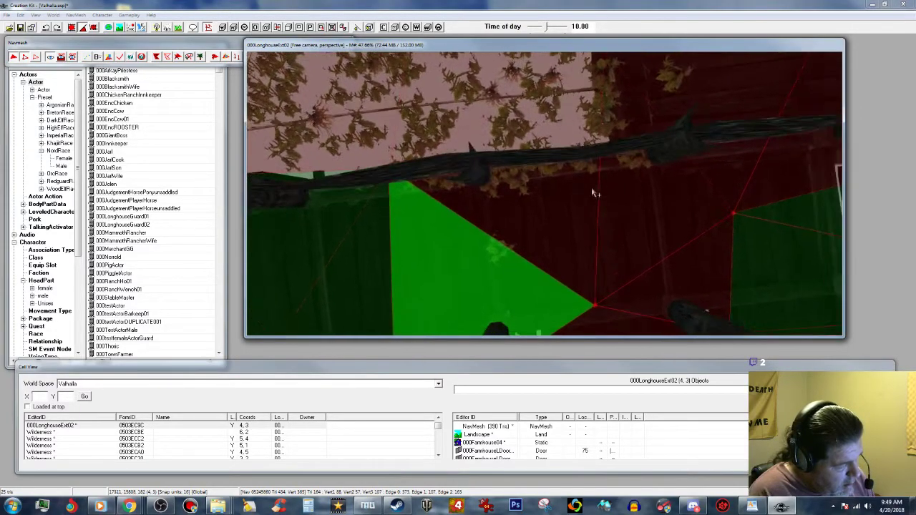
pyautogui.click(564, 204)
pyautogui.click(569, 199)
pyautogui.keyDown('ctrl'); pyautogui.click(652, 202); pyautogui.keyUp('ctrl')
pyautogui.keyDown('ctrl'); pyautogui.click(692, 275); pyautogui.keyUp('ctrl')
pyautogui.moveTo(693, 276); pyautogui.dragTo(691, 255, button='middle')
# Select the remaining central roof triangle and the triangles at the roof end farthest from the palisade.
pyautogui.click(623, 215)
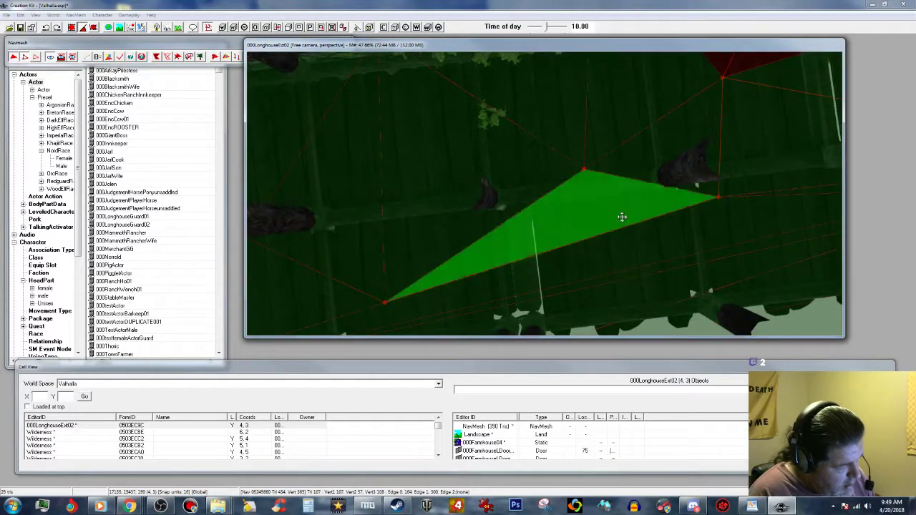
pyautogui.moveTo(622, 217); pyautogui.dragTo(596, 254, button='middle')
pyautogui.click(565, 249)
pyautogui.moveTo(628, 201); pyautogui.dragTo(608, 216, button='middle')
pyautogui.keyDown('ctrl'); pyautogui.click(636, 202); pyautogui.keyUp('ctrl')
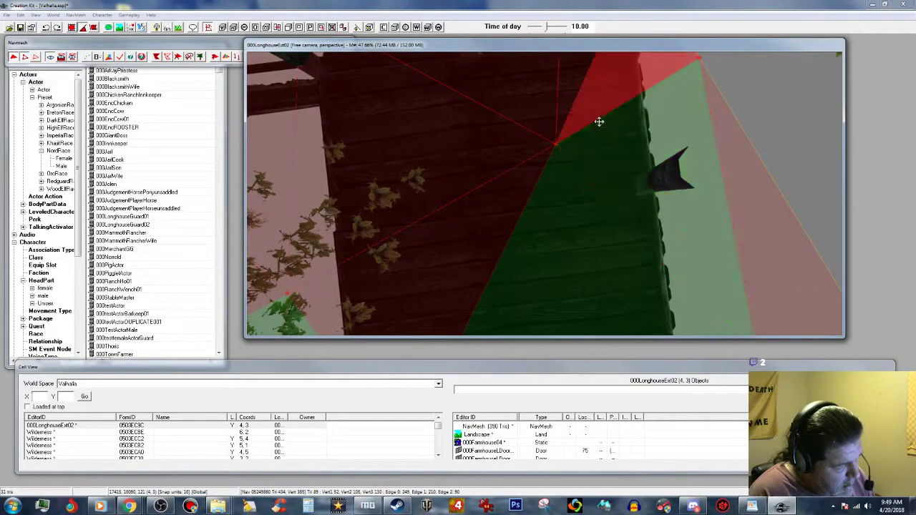
pyautogui.keyDown('ctrl'); pyautogui.click(598, 98); pyautogui.keyUp('ctrl')
# Extend the triangle selection from the roof end across the adjoining plant-covered gap to the crossbeam with the pointed posts.
pyautogui.moveTo(598, 110); pyautogui.dragTo(538, 231, button='middle')
pyautogui.click(513, 244)
pyautogui.keyDown('ctrl'); pyautogui.click(628, 287); pyautogui.keyUp('ctrl')
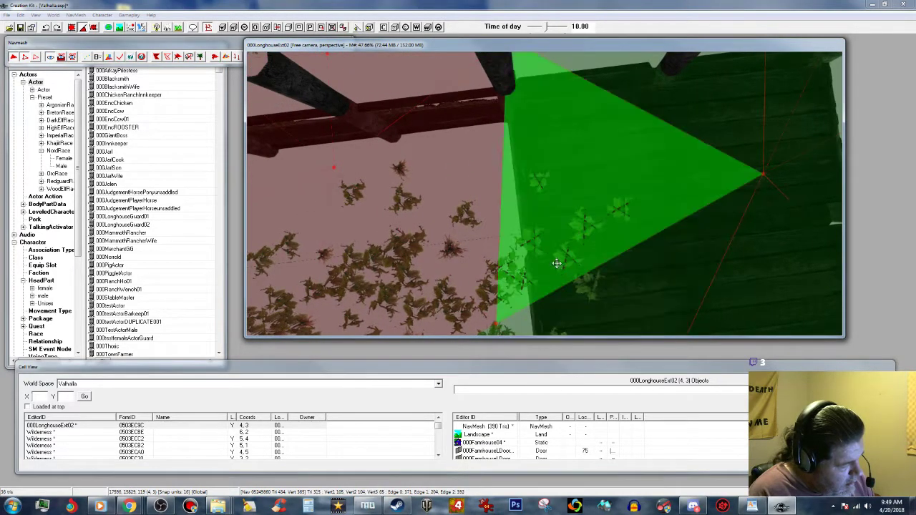
pyautogui.moveTo(558, 263); pyautogui.dragTo(697, 227, button='middle')
pyautogui.keyDown('ctrl'); pyautogui.click(598, 185); pyautogui.keyUp('ctrl')
pyautogui.keyDown('ctrl'); pyautogui.click(561, 247); pyautogui.keyUp('ctrl')
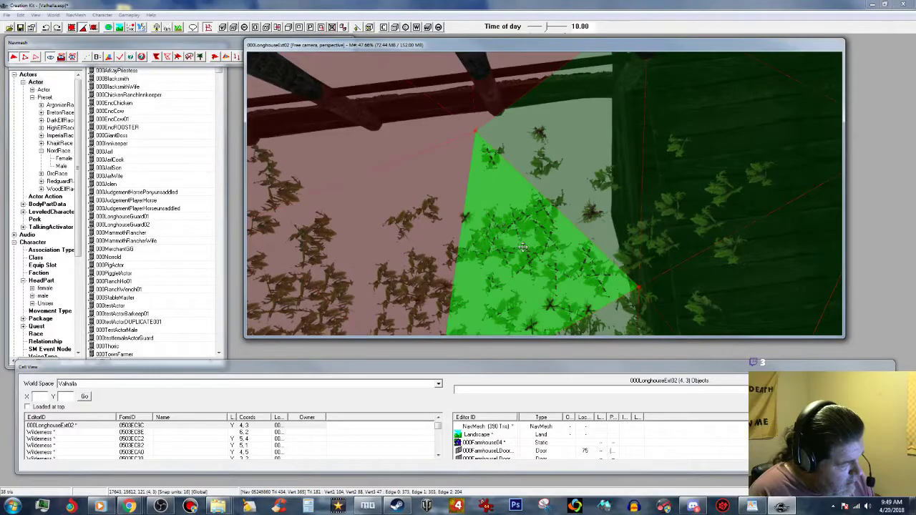
pyautogui.keyDown('ctrl'); pyautogui.click(483, 106); pyautogui.keyUp('ctrl')
pyautogui.moveTo(487, 123); pyautogui.dragTo(511, 139, button='middle')
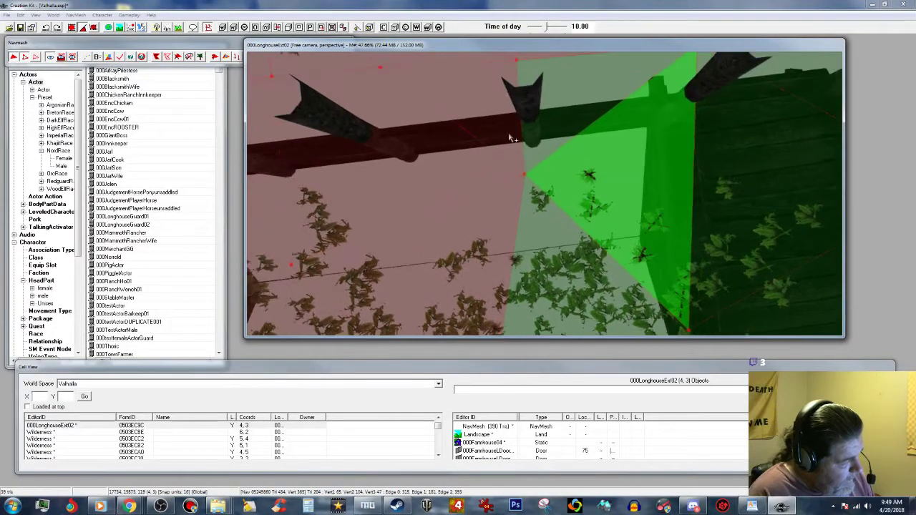
pyautogui.keyDown('ctrl'); pyautogui.click(491, 127); pyautogui.keyUp('ctrl')
# Add the navmesh triangles covering the plant-covered ground toward the palisade to the selection.
pyautogui.click(472, 247)
pyautogui.moveTo(473, 247); pyautogui.dragTo(417, 235, button='middle')
pyautogui.click(473, 278)
pyautogui.keyDown('ctrl'); pyautogui.click(451, 229); pyautogui.keyUp('ctrl')
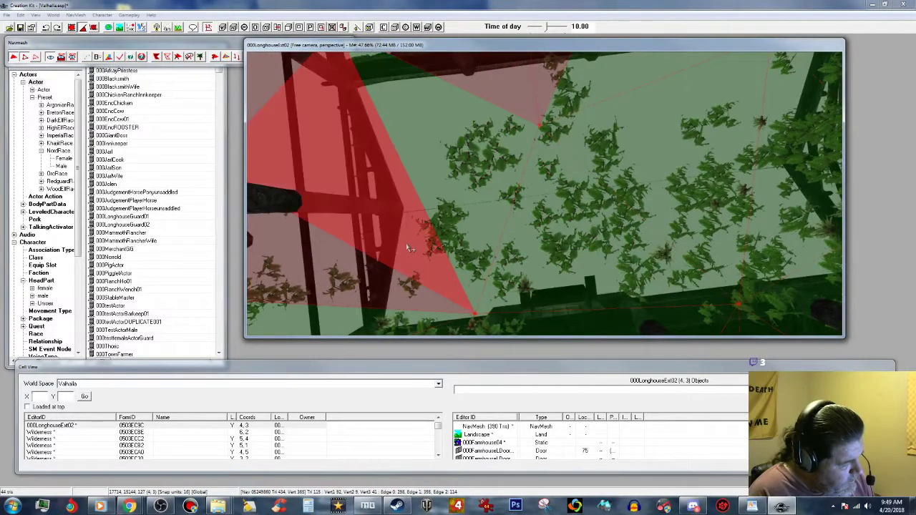
# Add the triangles between the house frame and the palisade, including the thin ones along the palisade edge, to the selection.
pyautogui.keyDown('ctrl'); pyautogui.click(407, 245); pyautogui.keyUp('ctrl')
pyautogui.keyDown('ctrl'); pyautogui.click(367, 273); pyautogui.keyUp('ctrl')
pyautogui.moveTo(370, 257); pyautogui.dragTo(432, 233, button='middle')
pyautogui.click(432, 232)
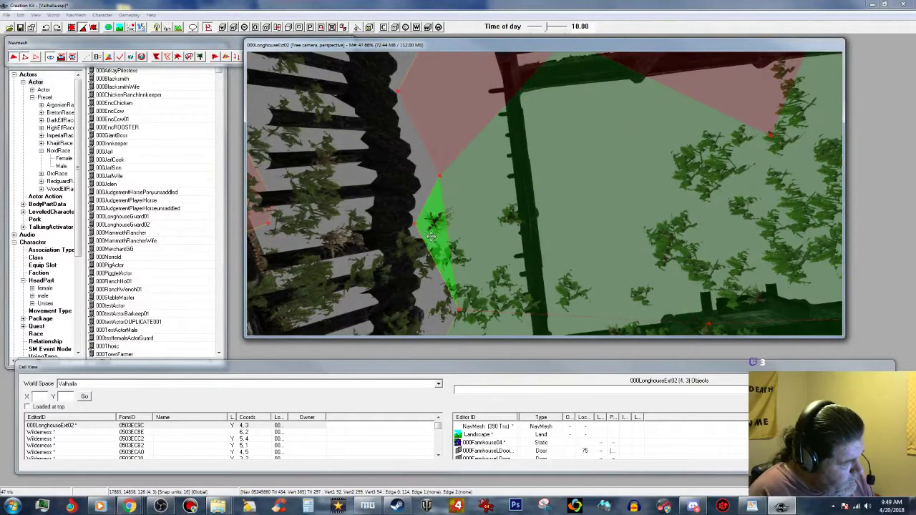
pyautogui.click(458, 119)
pyautogui.keyDown('ctrl'); pyautogui.click(427, 115); pyautogui.keyUp('ctrl')
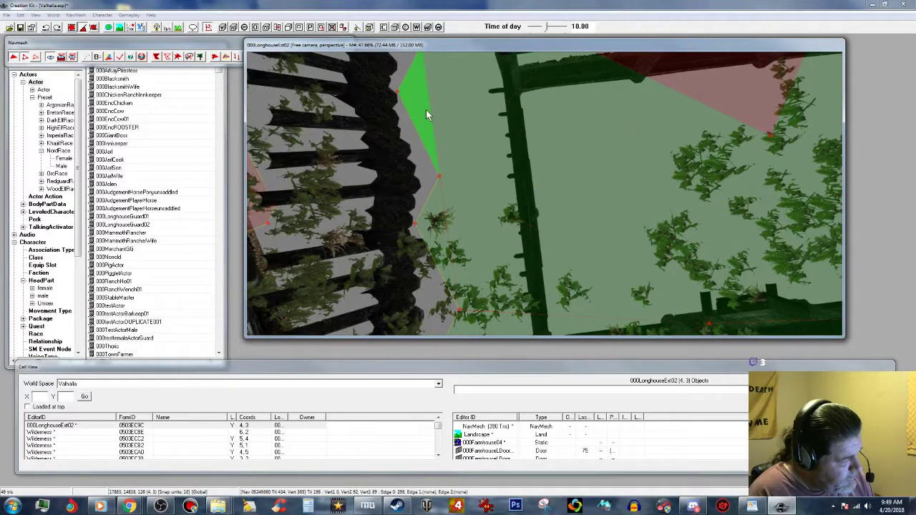
pyautogui.moveTo(486, 86); pyautogui.dragTo(476, 116, button='middle')
pyautogui.click(447, 157)
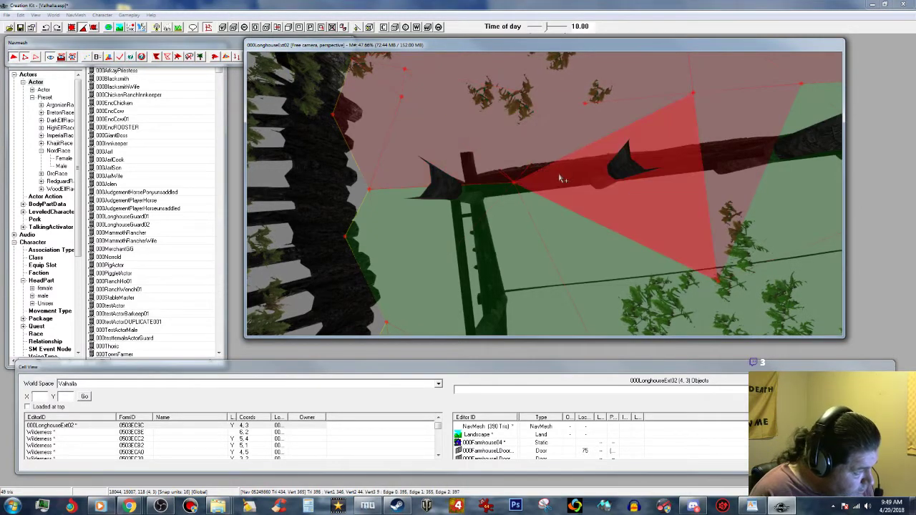
# Complete the house selection with the remaining triangles under the long crossbeam and its pointed posts.
pyautogui.click(570, 266)
pyautogui.click(474, 179)
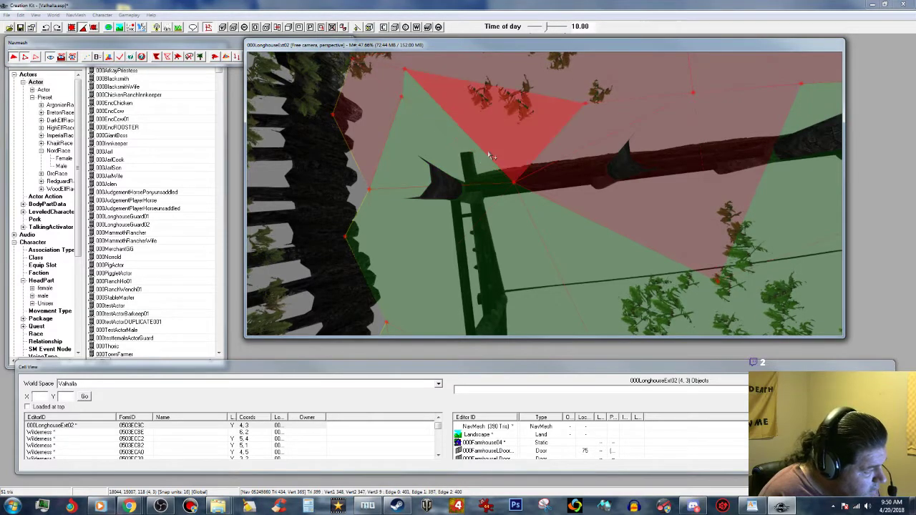
pyautogui.click(579, 166)
pyautogui.press('p')
pyautogui.moveTo(621, 165); pyautogui.dragTo(445, 178, button='middle')
pyautogui.click(592, 171)
pyautogui.press('p')
pyautogui.click(615, 194)
pyautogui.moveTo(616, 193)
pyautogui.mouseDown(button='middle')
pyautogui.moveTo(634, 198)
pyautogui.moveTo(592, 179)
pyautogui.moveTo(586, 164)
pyautogui.moveTo(546, 165)
pyautogui.moveTo(651, 117)
pyautogui.moveTo(613, 185)
pyautogui.mouseUp(button='middle')
pyautogui.scroll(-3, 613, 185)
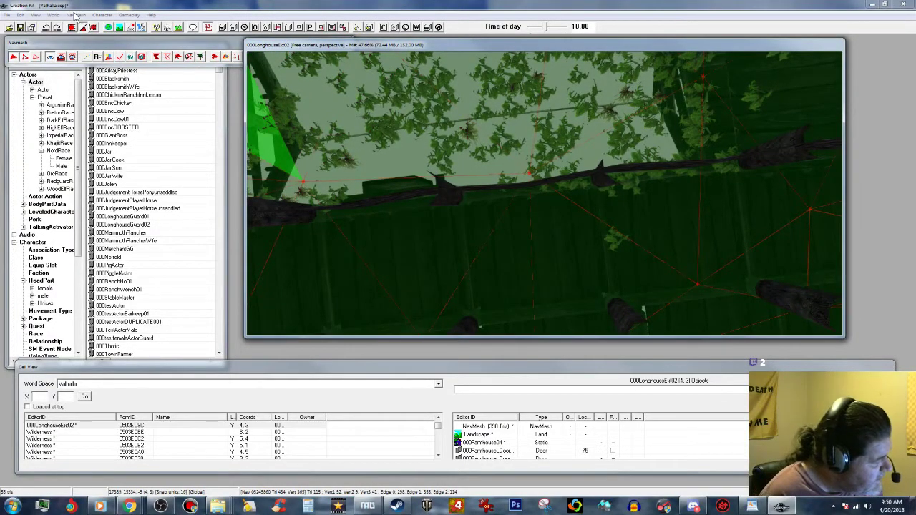
# Move the selected triangles to a separate navmesh and delete all triangles of that navmesh.
pyautogui.click(77, 15)
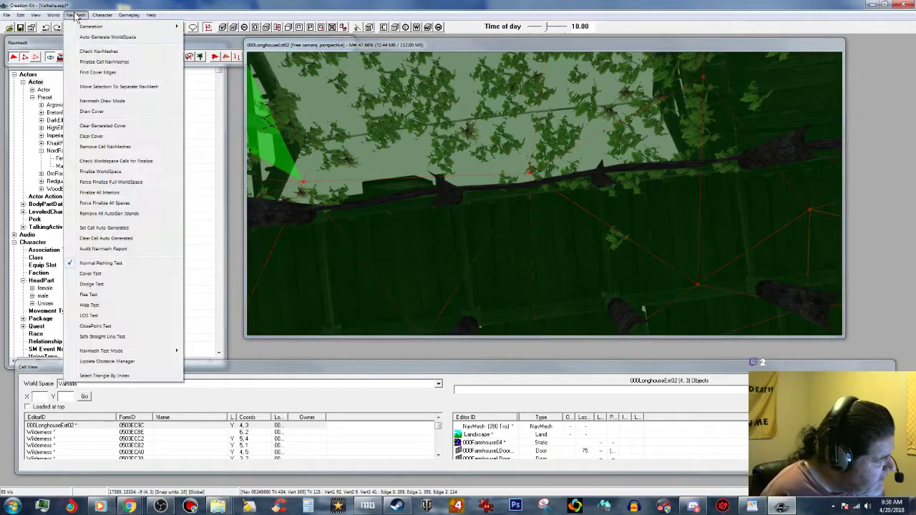
pyautogui.click(102, 86)
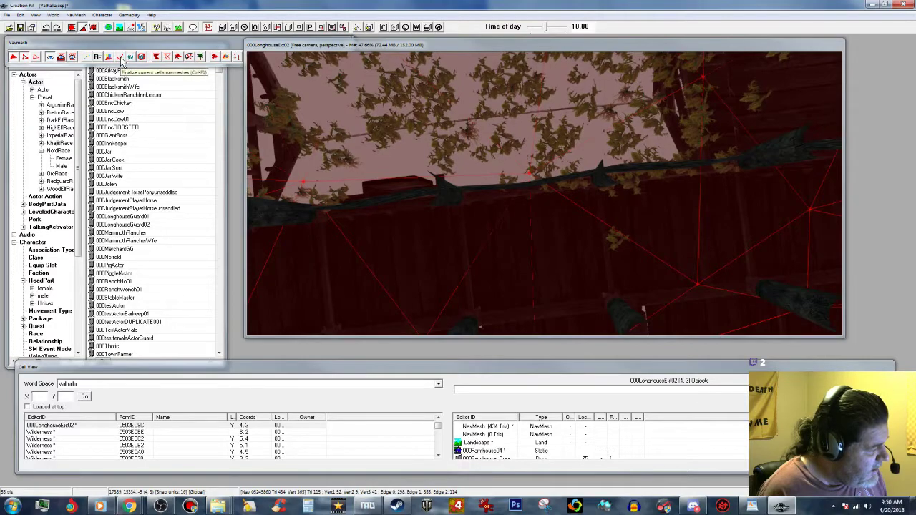
pyautogui.click(558, 210)
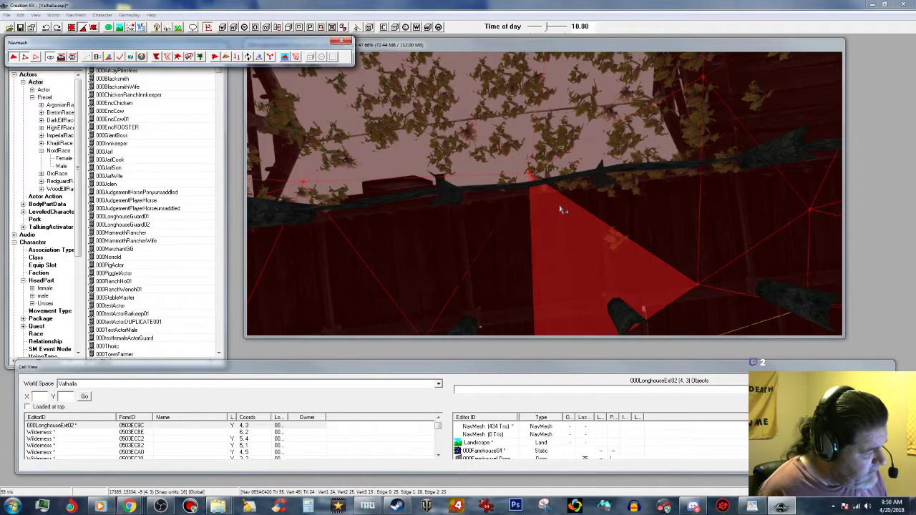
pyautogui.moveTo(563, 208); pyautogui.dragTo(560, 178, button='middle')
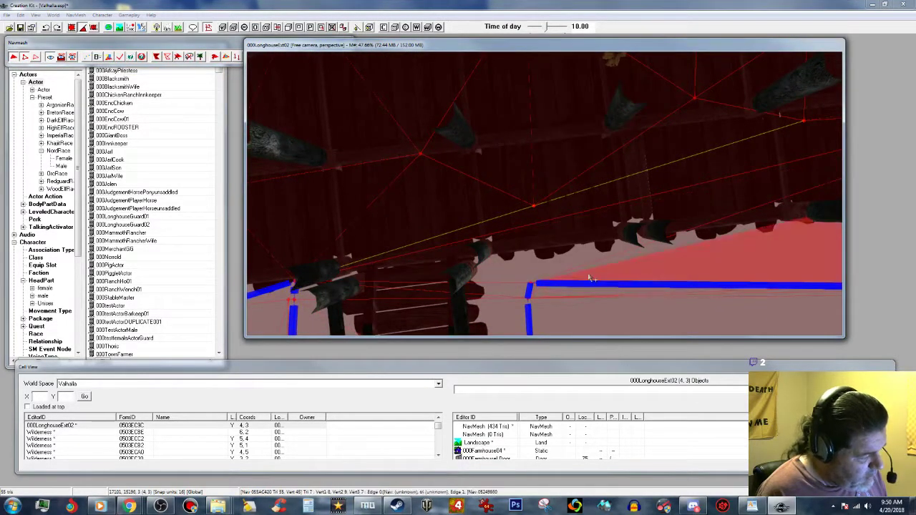
pyautogui.click(586, 233)
pyautogui.click(583, 230)
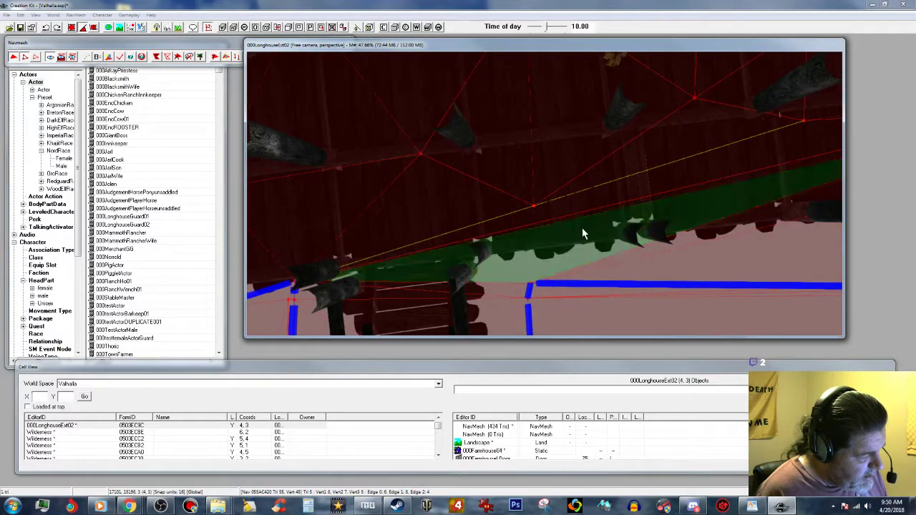
pyautogui.click(156, 57)
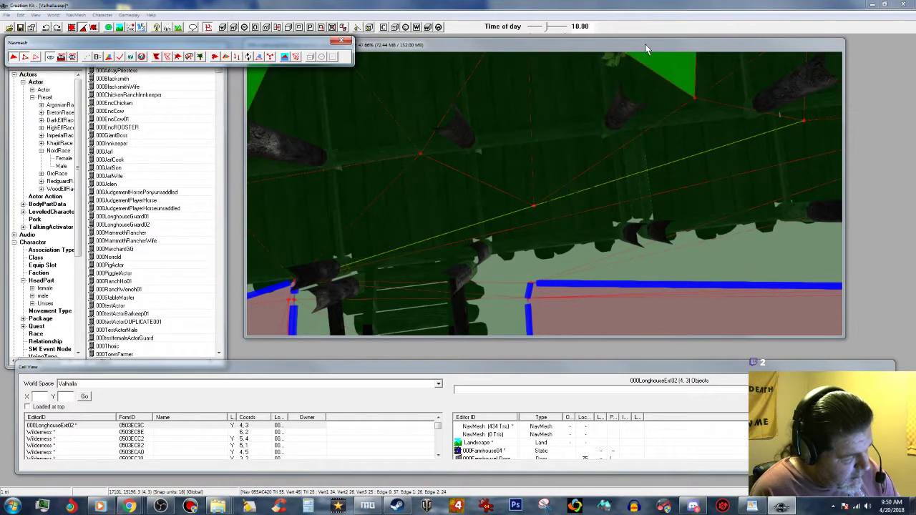
pyautogui.press('Delete')
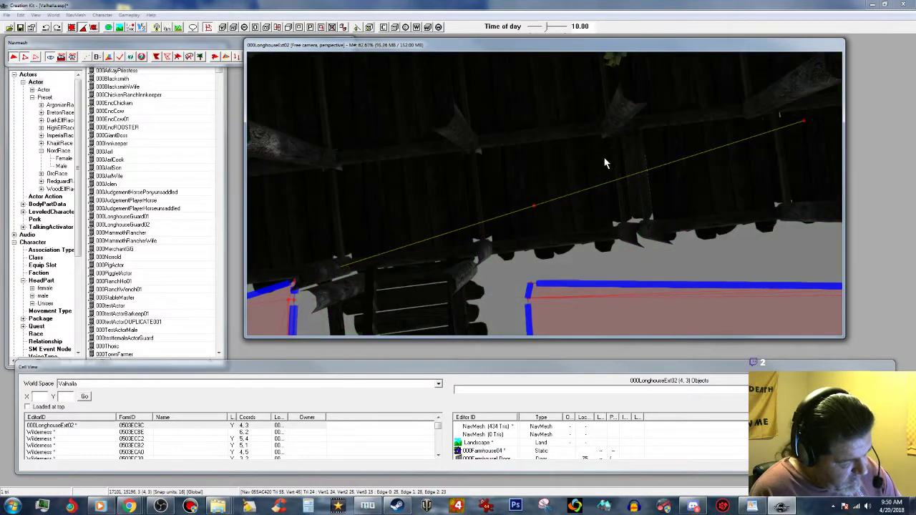
# Examine the navmesh edges around the cleared house footprint, from the stairs to the far roof end.
pyautogui.moveTo(605, 158); pyautogui.dragTo(633, 139, button='middle')
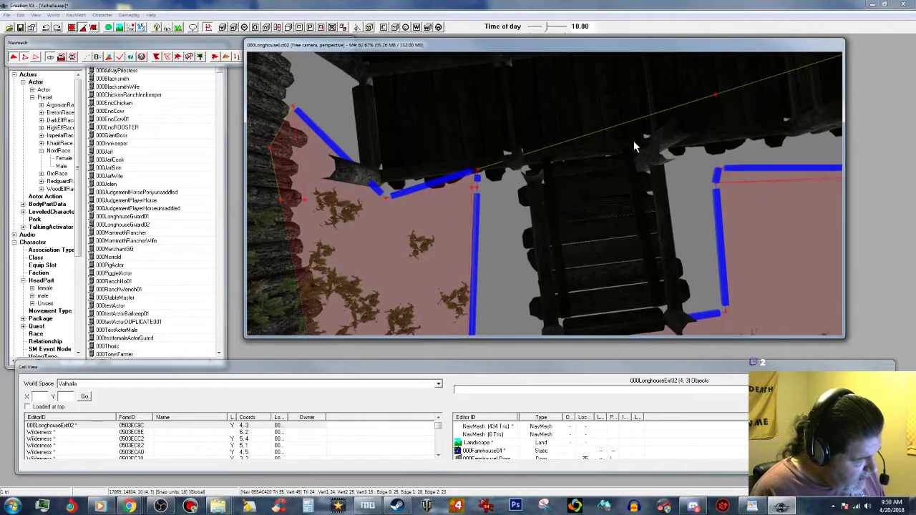
pyautogui.scroll(10, 633, 143)
pyautogui.moveTo(631, 141); pyautogui.dragTo(596, 169, button='middle')
pyautogui.scroll(-8, 621, 196)
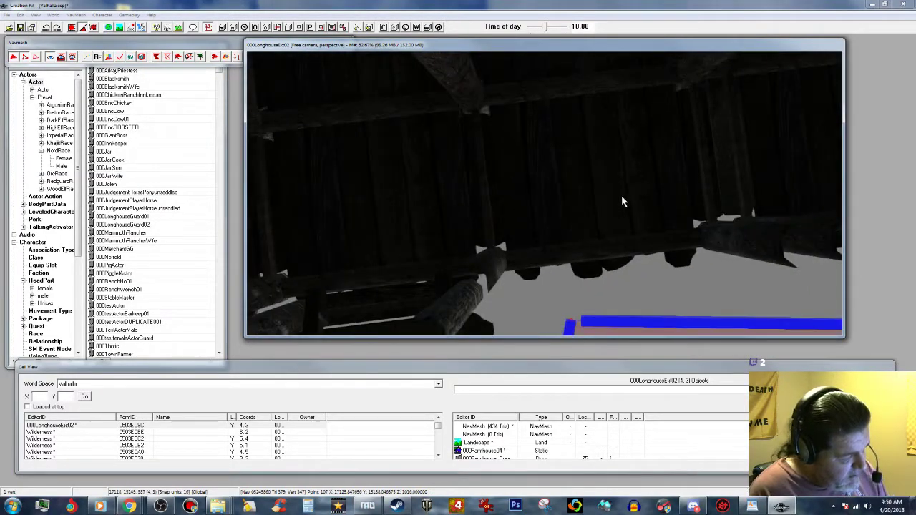
pyautogui.scroll(-6, 621, 194)
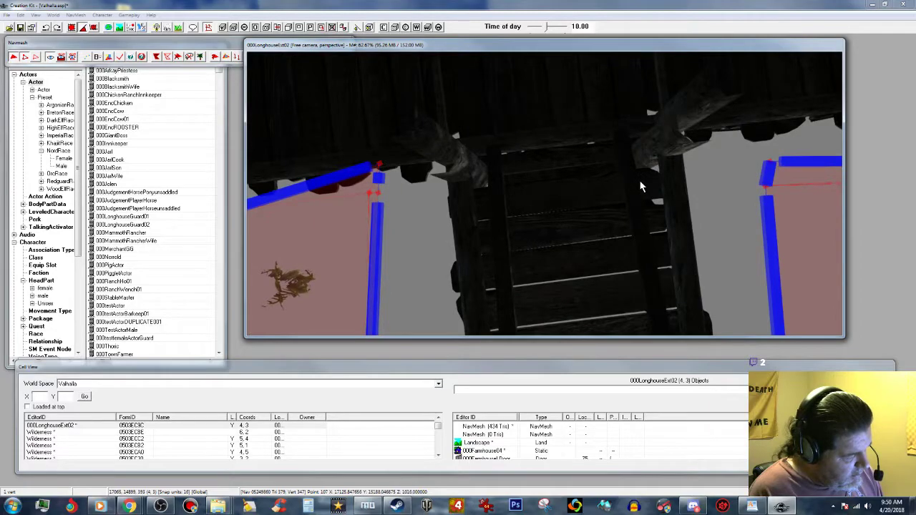
pyautogui.scroll(-2, 641, 187)
pyautogui.scroll(-6, 573, 182)
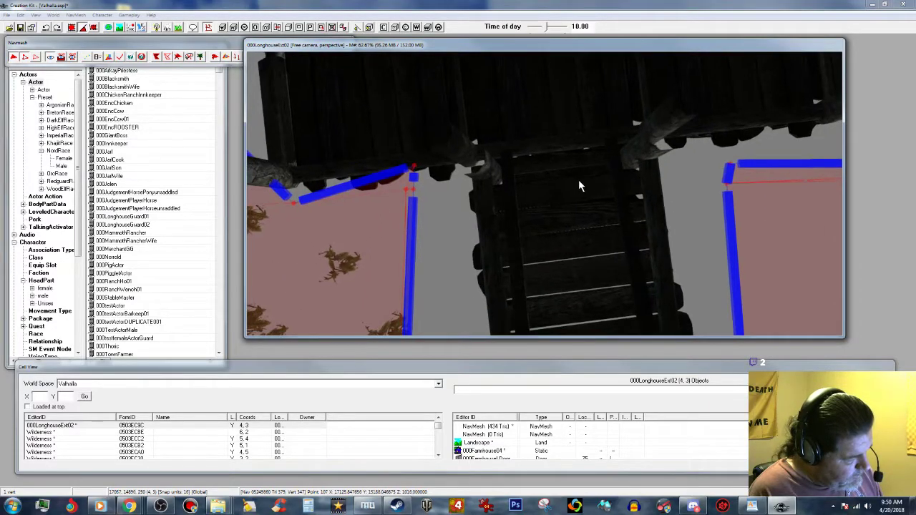
pyautogui.moveTo(584, 167); pyautogui.dragTo(550, 275, button='middle')
pyautogui.scroll(-8, 549, 280)
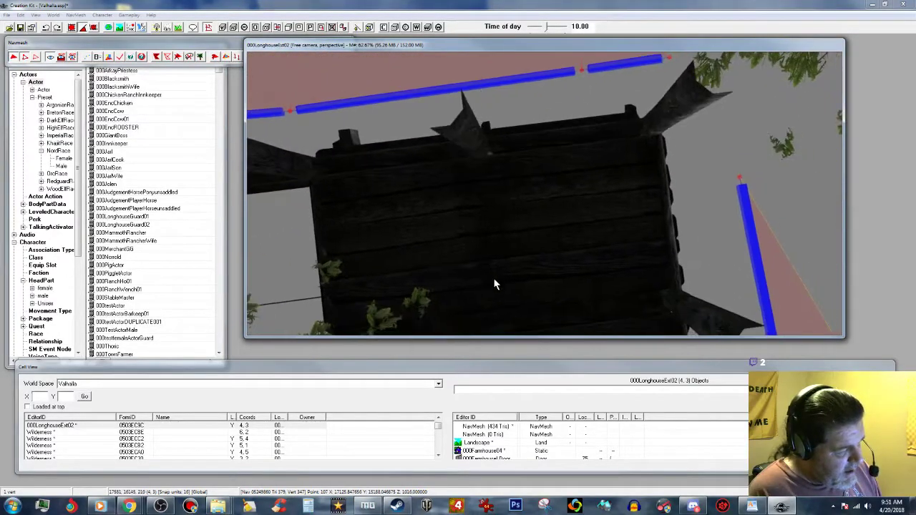
pyautogui.moveTo(475, 281); pyautogui.dragTo(473, 282, button='middle')
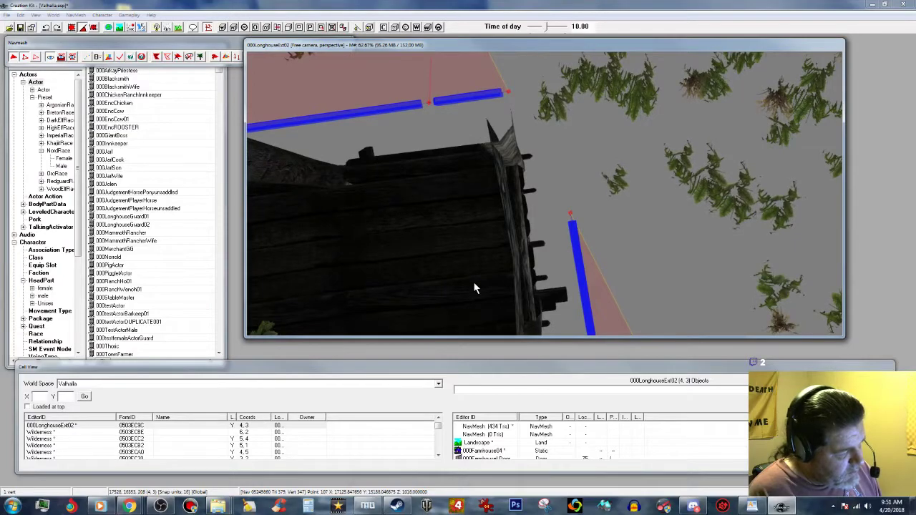
pyautogui.scroll(3, 473, 282)
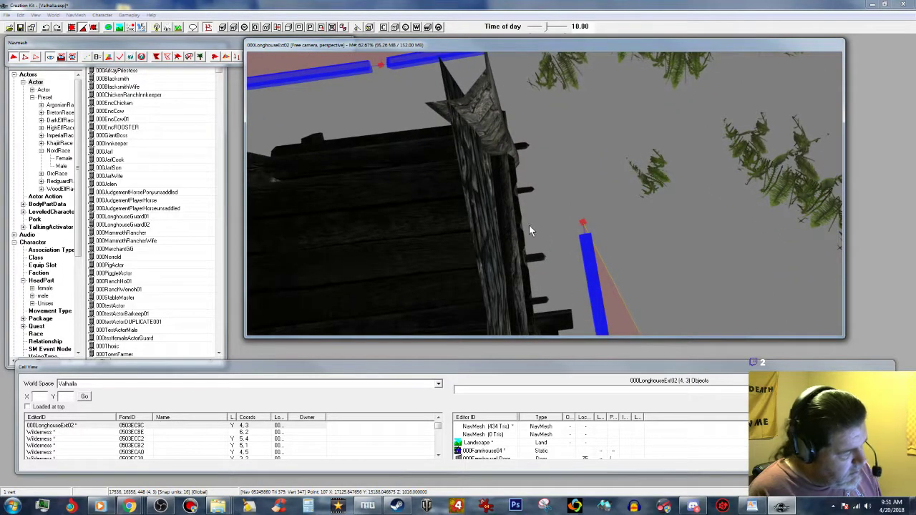
# Finalize the current cell's navmeshes and save the plugin.
pyautogui.click(120, 58)
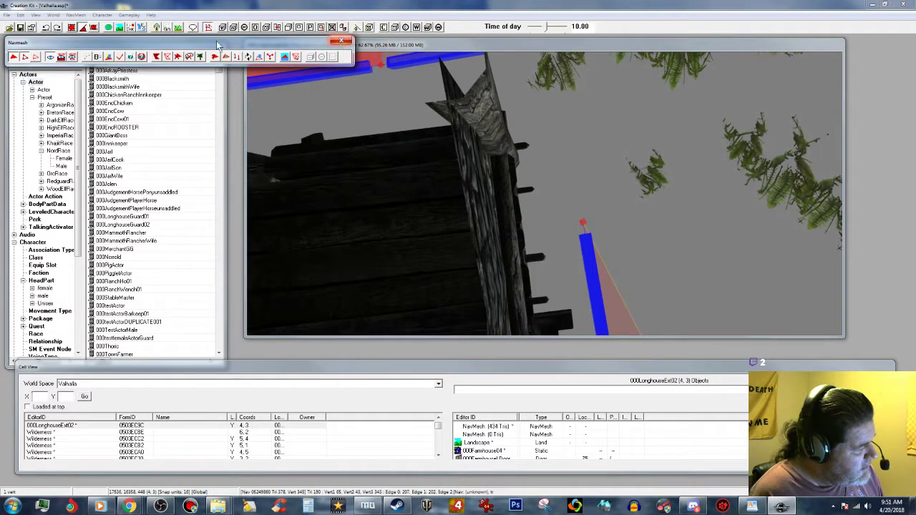
pyautogui.click(20, 27)
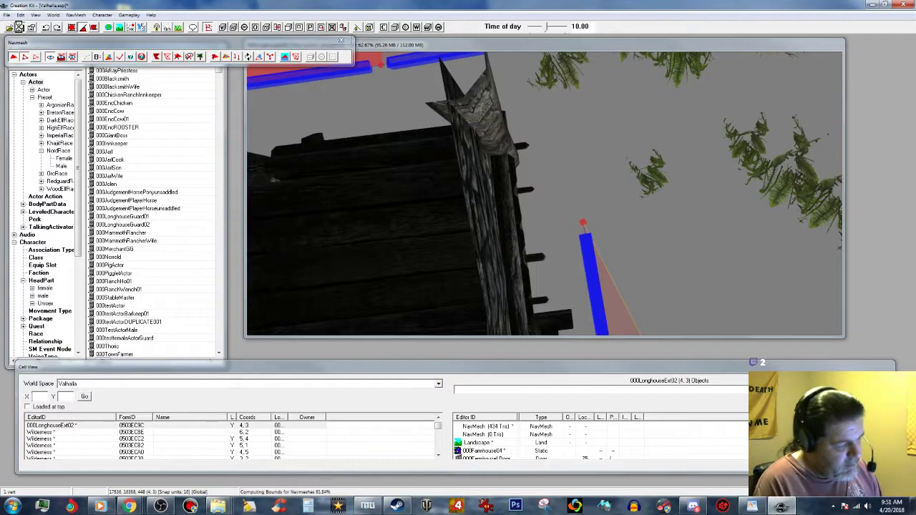
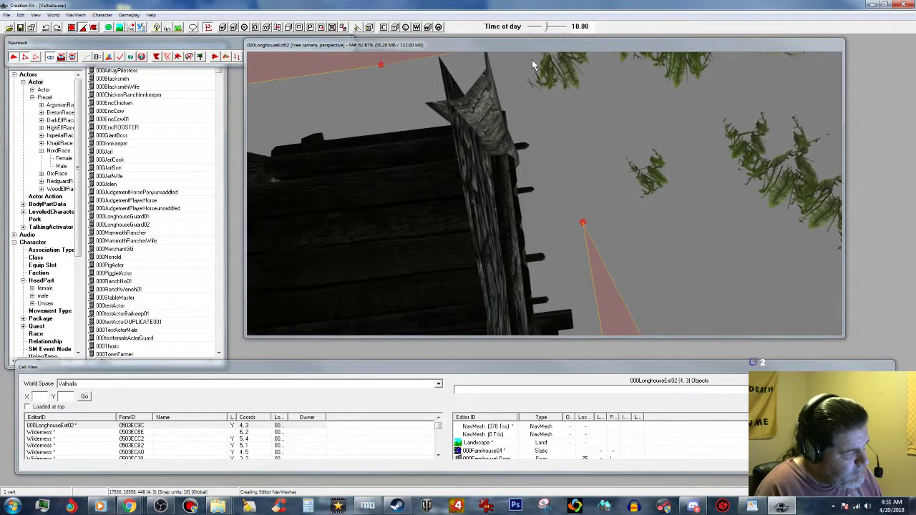
pyautogui.click(552, 46)
# Move the navmesh's outer corner vertex past the house corner, toward the tip of the narrow triangle beside the wall.
pyautogui.moveTo(544, 113); pyautogui.dragTo(549, 120, button='middle')
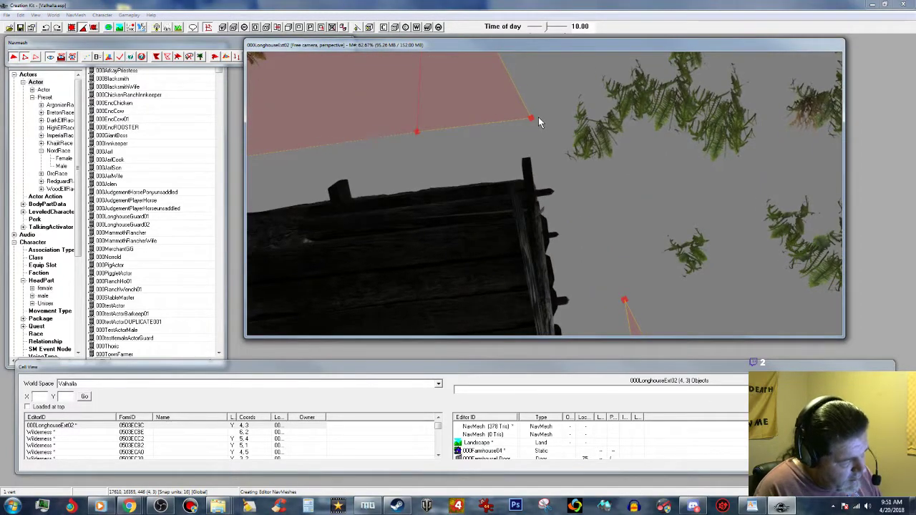
pyautogui.click(530, 118)
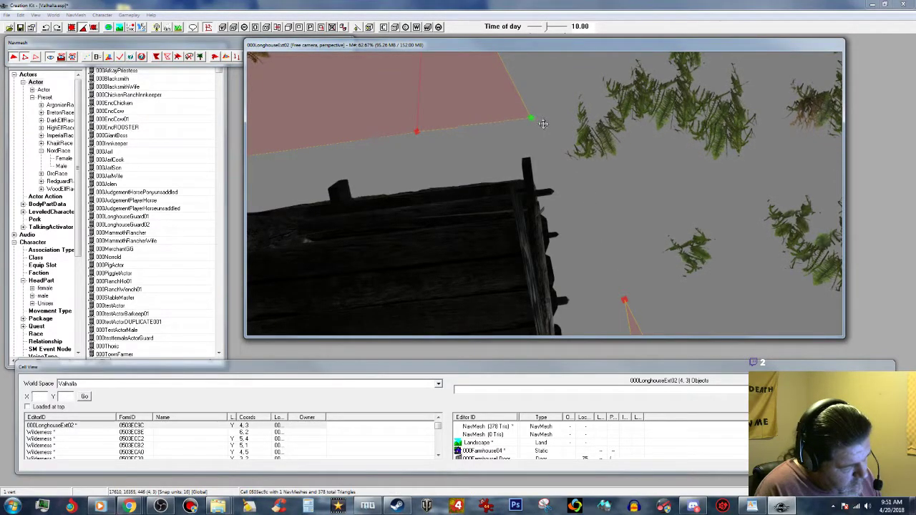
pyautogui.moveTo(541, 121); pyautogui.dragTo(569, 93)
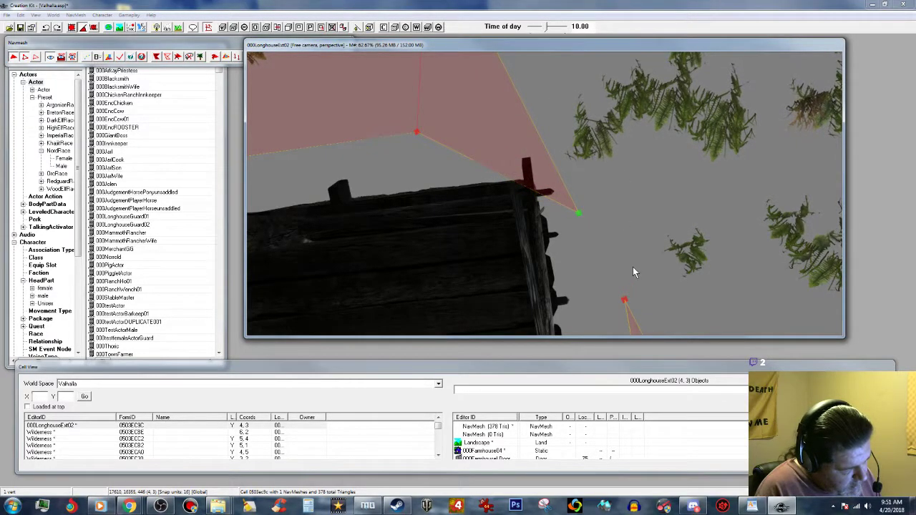
# Merge the narrow triangle's tip vertex into the moved corner vertex beside the house.
pyautogui.press('shift')
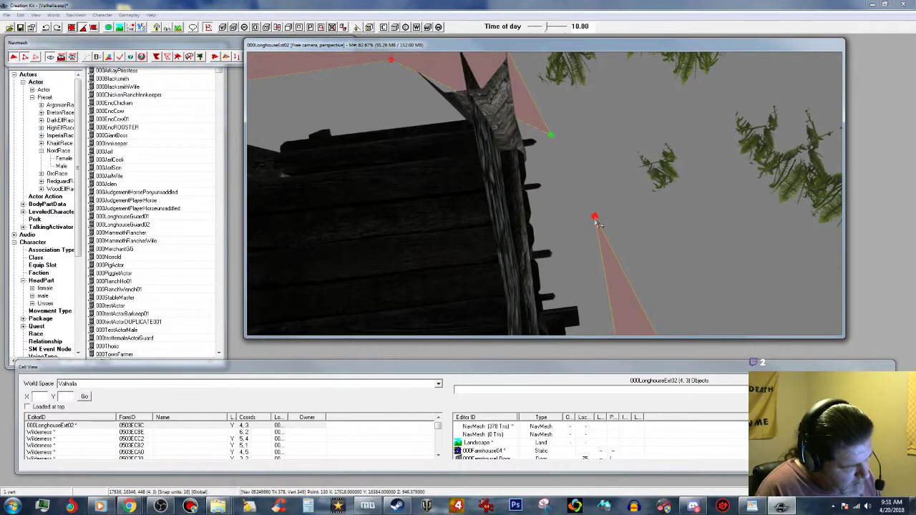
pyautogui.keyDown('ctrl'); pyautogui.click(595, 217); pyautogui.keyUp('ctrl')
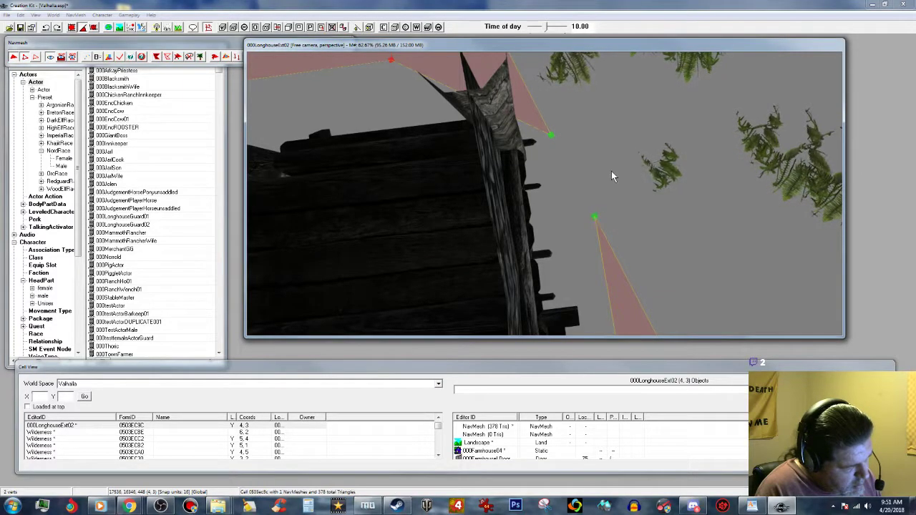
pyautogui.click(160, 44)
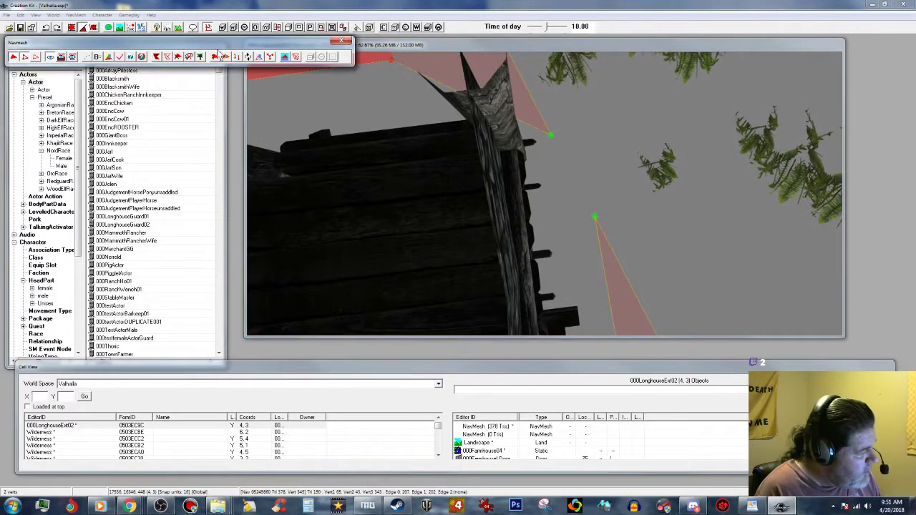
pyautogui.click(270, 58)
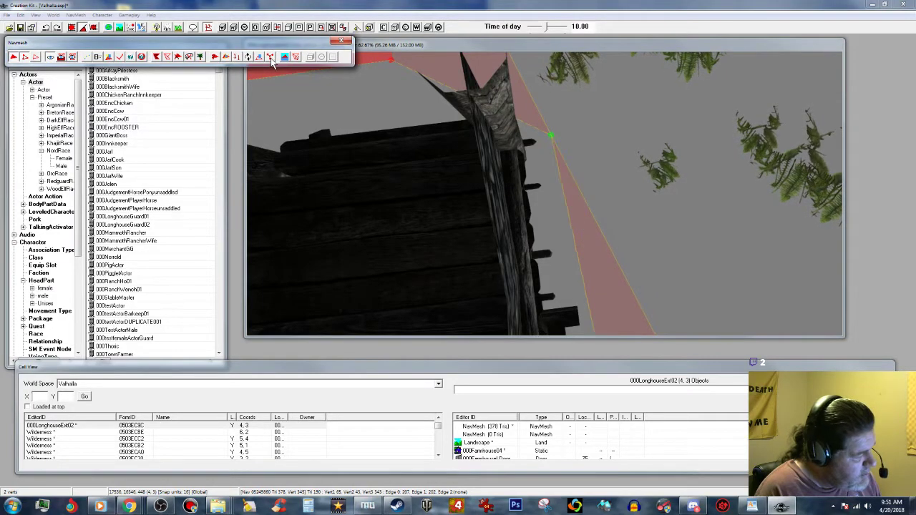
pyautogui.moveTo(307, 110); pyautogui.dragTo(312, 100, button='middle')
pyautogui.scroll(-8, 311, 100)
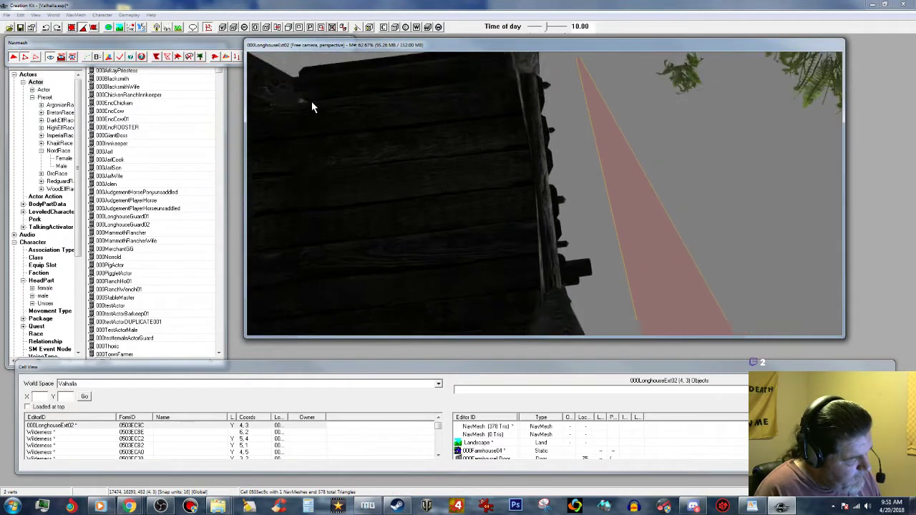
pyautogui.click(343, 129)
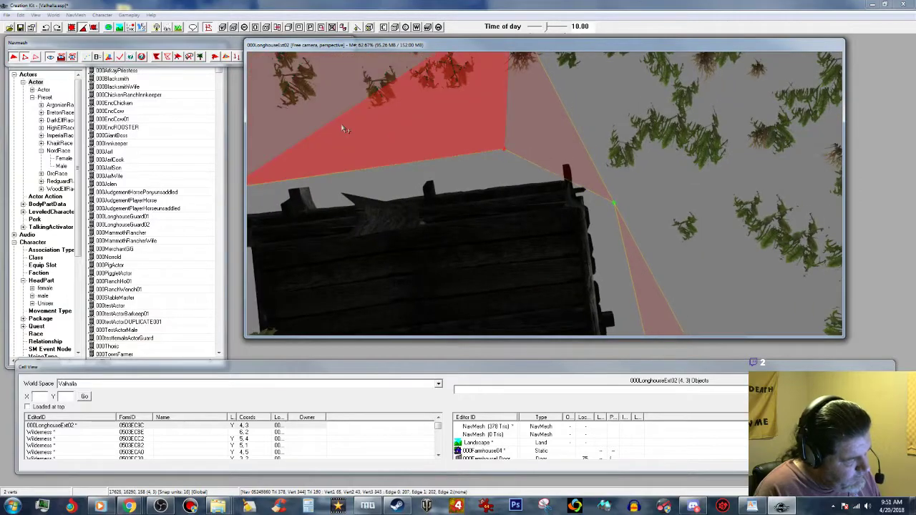
# Move the navmesh vertex at the outer foot of the stairs away from the steps and add triangles filling up to both bottom posts.
pyautogui.keyDown('shift'); pyautogui.moveTo(366, 140); pyautogui.dragTo(441, 262, button='middle'); pyautogui.keyUp('shift')
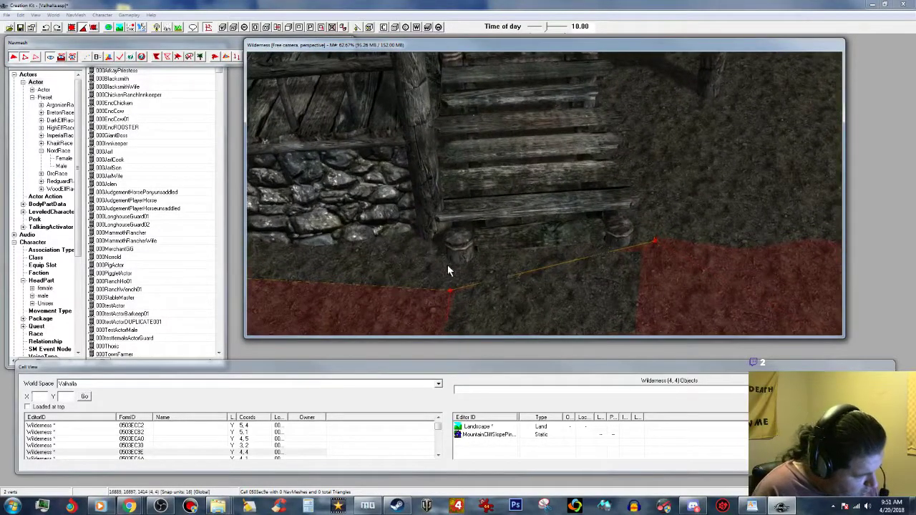
pyautogui.click(655, 241)
pyautogui.moveTo(654, 241); pyautogui.dragTo(651, 252)
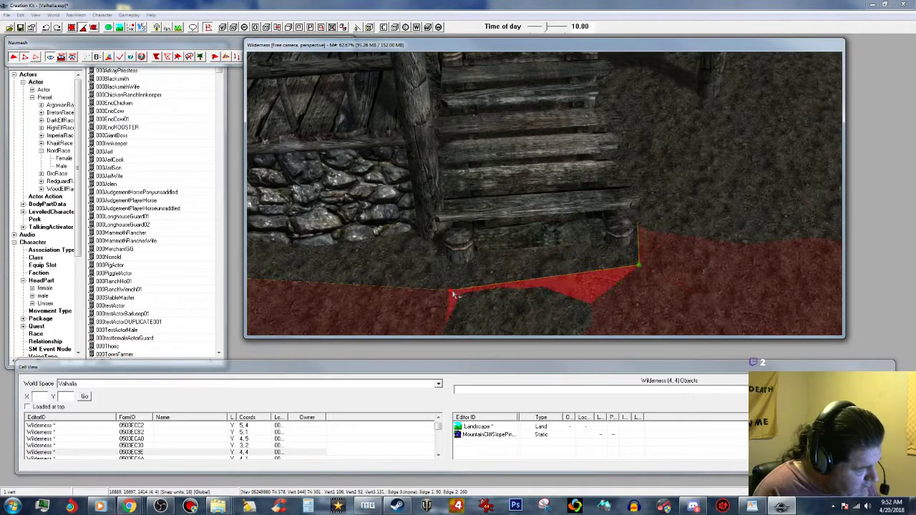
pyautogui.keyDown('ctrl'); pyautogui.rightClick(459, 234); pyautogui.keyUp('ctrl')
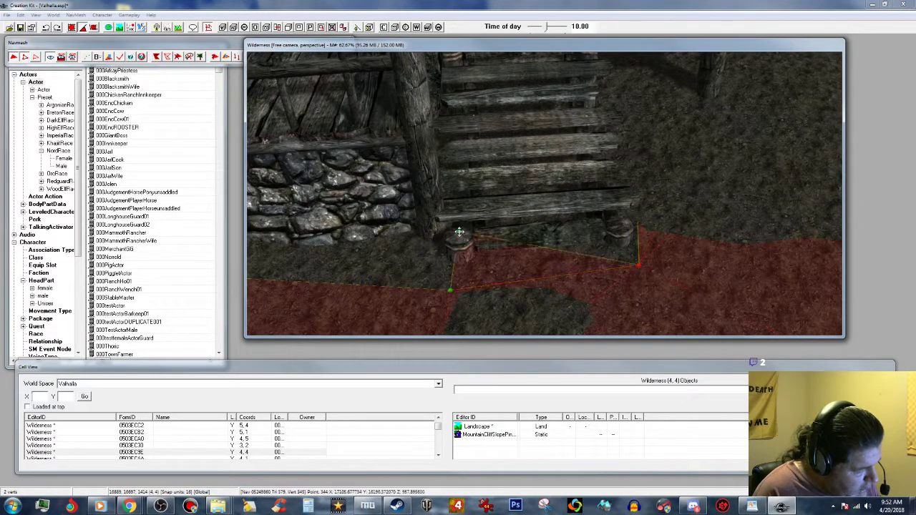
pyautogui.click(639, 266)
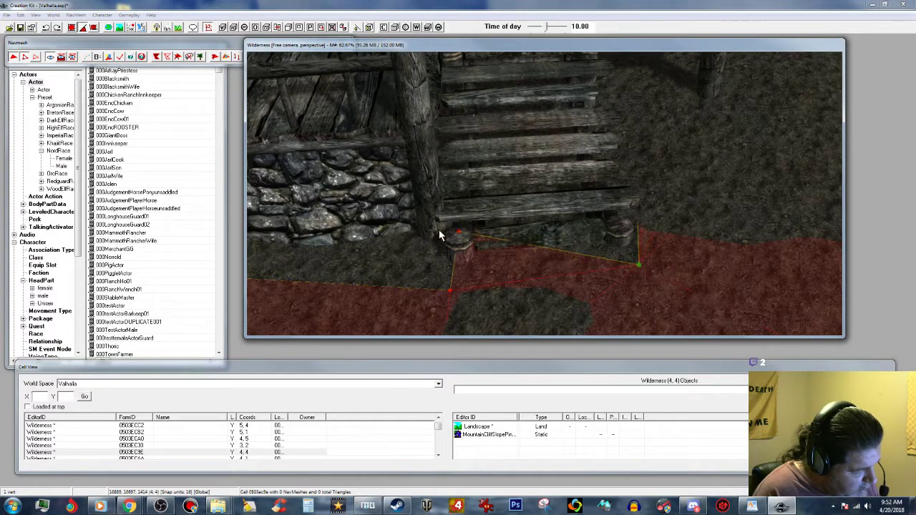
pyautogui.keyDown('ctrl'); pyautogui.click(459, 232); pyautogui.keyUp('ctrl')
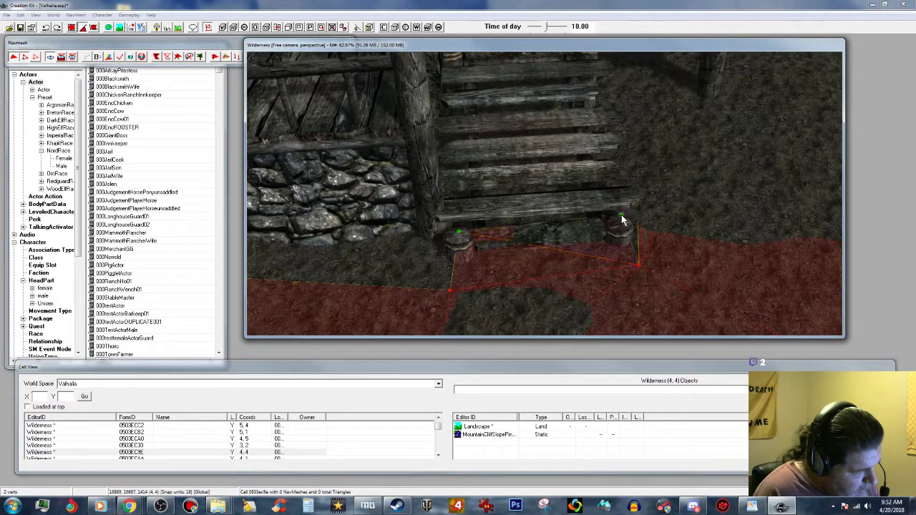
# Extend the navmesh up the full flight of stairs with triangles ending at both ends of the top step.
pyautogui.moveTo(613, 203); pyautogui.dragTo(613, 212, button='middle')
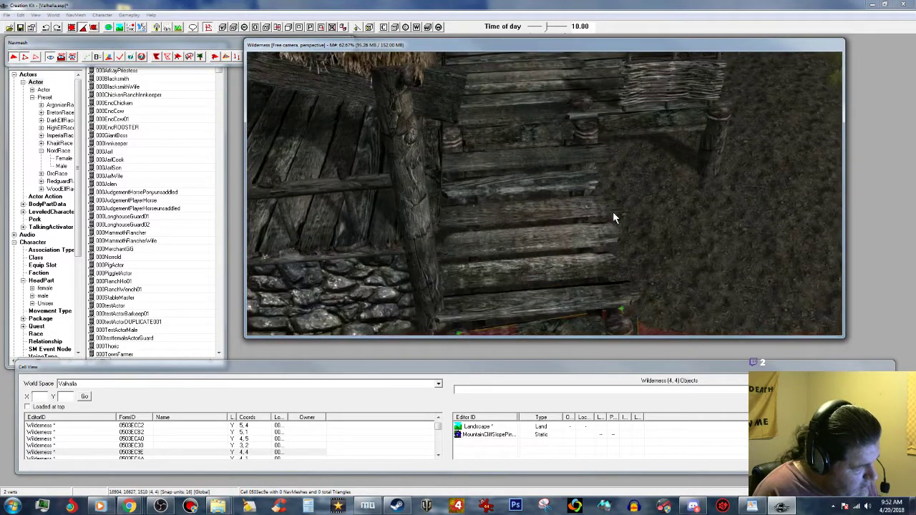
pyautogui.click(573, 147)
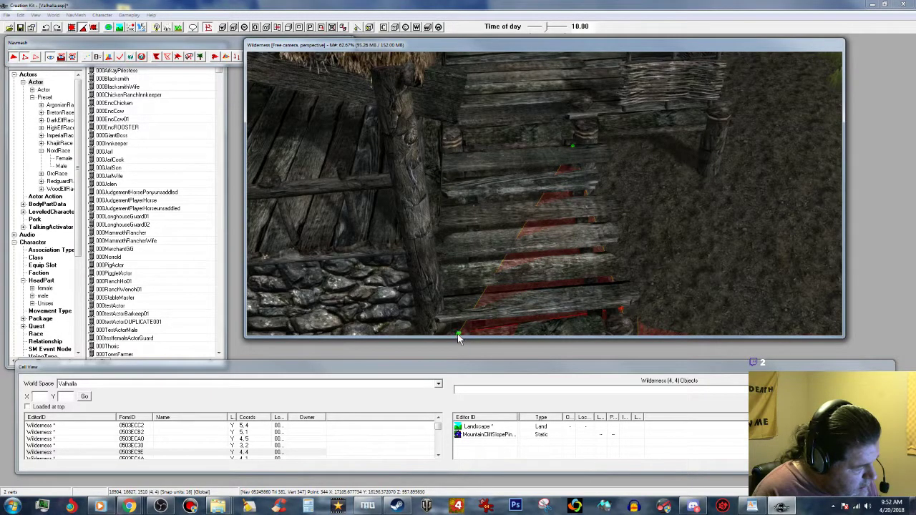
pyautogui.keyDown('ctrl'); pyautogui.rightClick(466, 152); pyautogui.keyUp('ctrl')
# Add two narrow navmesh triangles from the top step's edge to the porch riser between the two posts.
pyautogui.keyDown('shift'); pyautogui.moveTo(555, 160); pyautogui.dragTo(541, 161, button='middle'); pyautogui.keyUp('shift')
pyautogui.scroll(3, 541, 166)
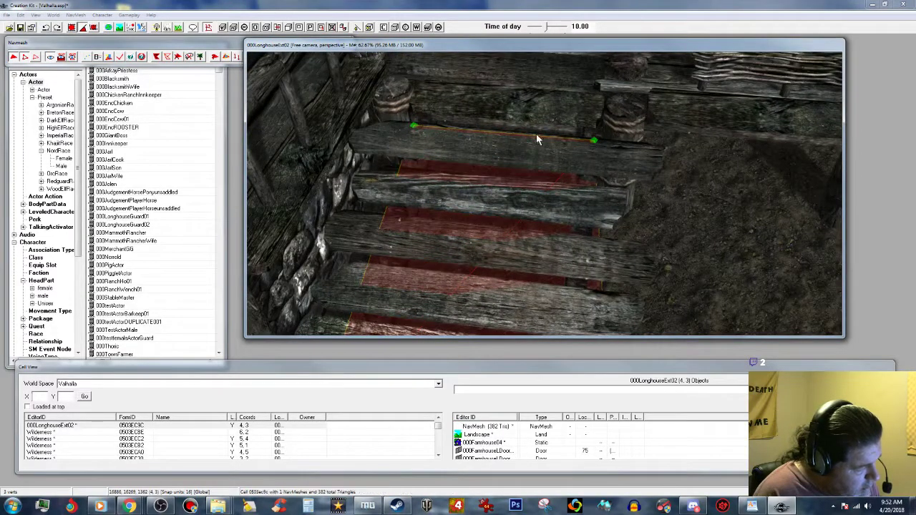
pyautogui.click(591, 140)
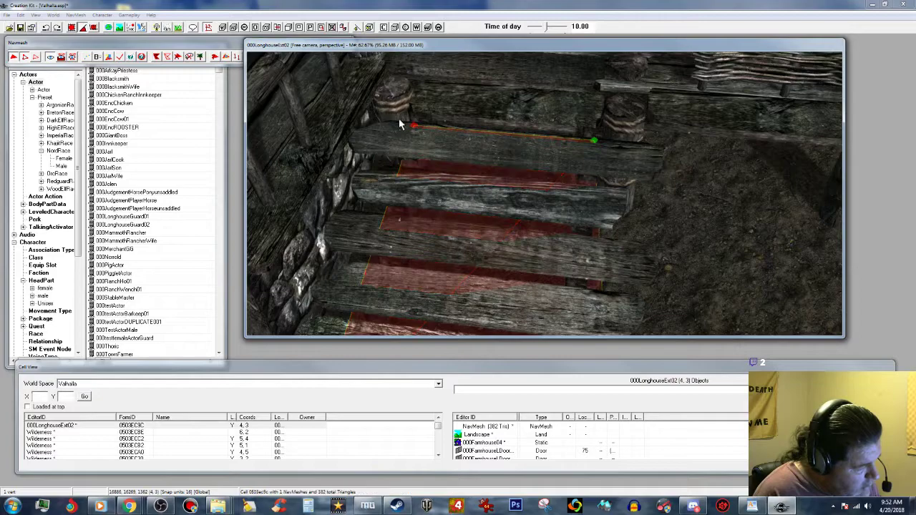
pyautogui.keyDown('ctrl'); pyautogui.rightClick(417, 104); pyautogui.keyUp('ctrl')
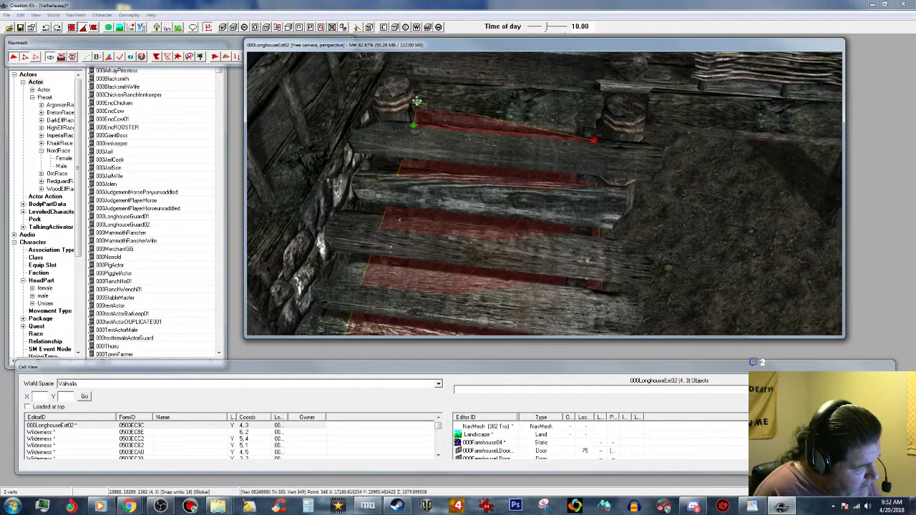
pyautogui.click(593, 141)
pyautogui.keyDown('ctrl'); pyautogui.click(595, 141); pyautogui.keyUp('ctrl')
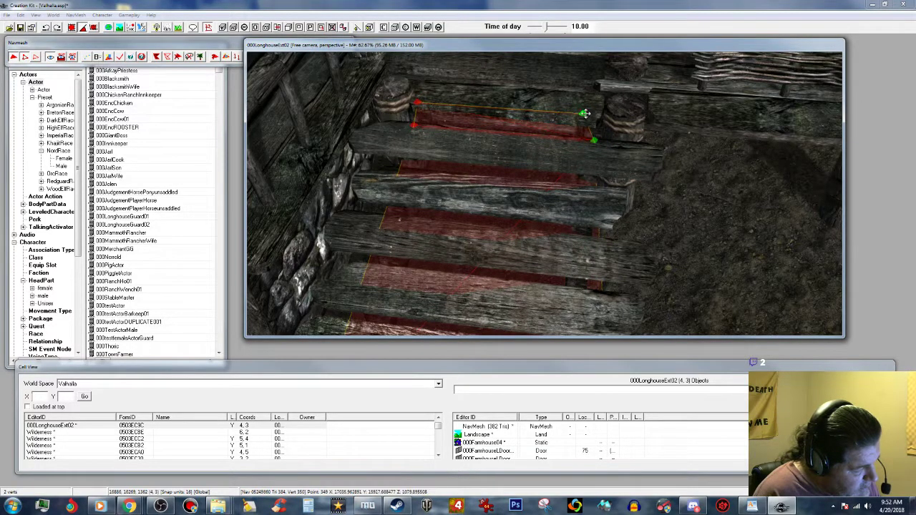
pyautogui.click(584, 113)
# Add a navmesh triangle from the stair-top edge across the porch floor to the base of the far post.
pyautogui.moveTo(589, 85); pyautogui.dragTo(591, 93, button='middle')
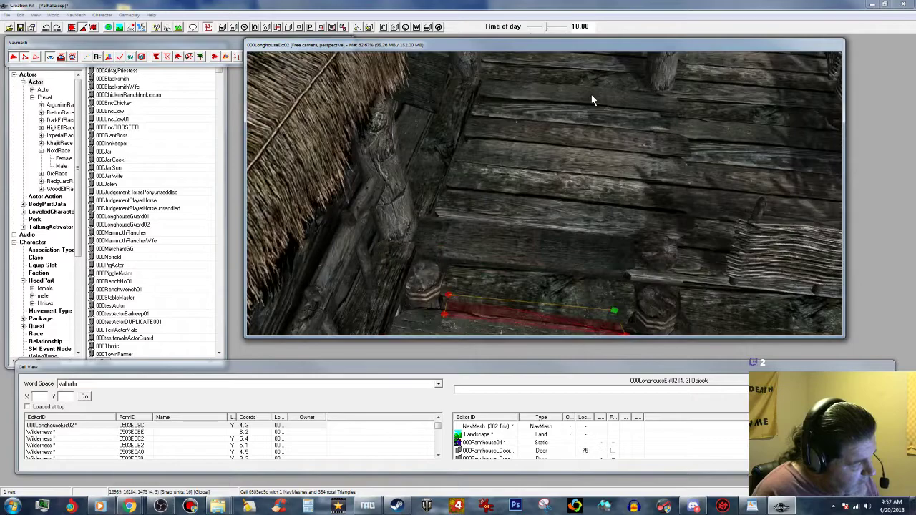
pyautogui.scroll(-2, 588, 94)
pyautogui.moveTo(562, 100)
pyautogui.keyDown('shift'); pyautogui.mouseDown(button='middle')
pyautogui.moveTo(523, 107)
pyautogui.moveTo(557, 110)
pyautogui.mouseUp(button='middle'); pyautogui.keyUp('shift')
pyautogui.click(486, 171)
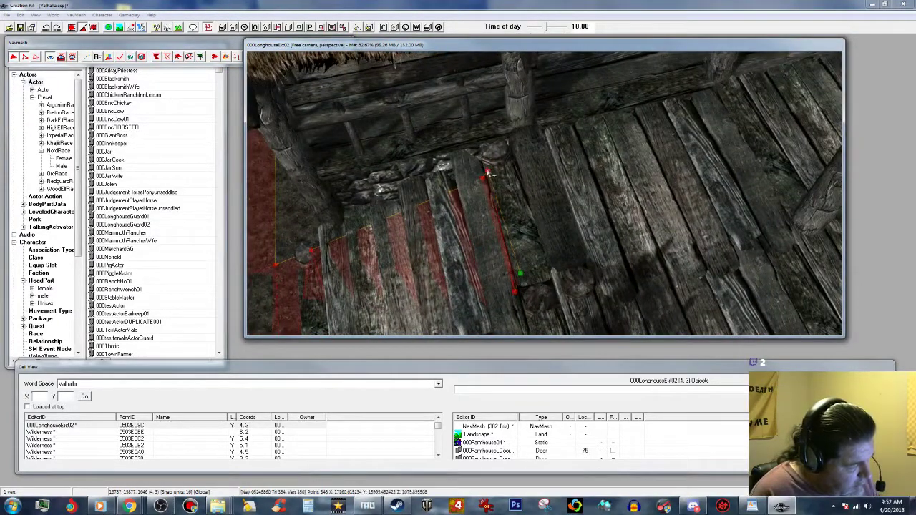
pyautogui.keyDown('ctrl'); pyautogui.click(520, 274); pyautogui.keyUp('ctrl')
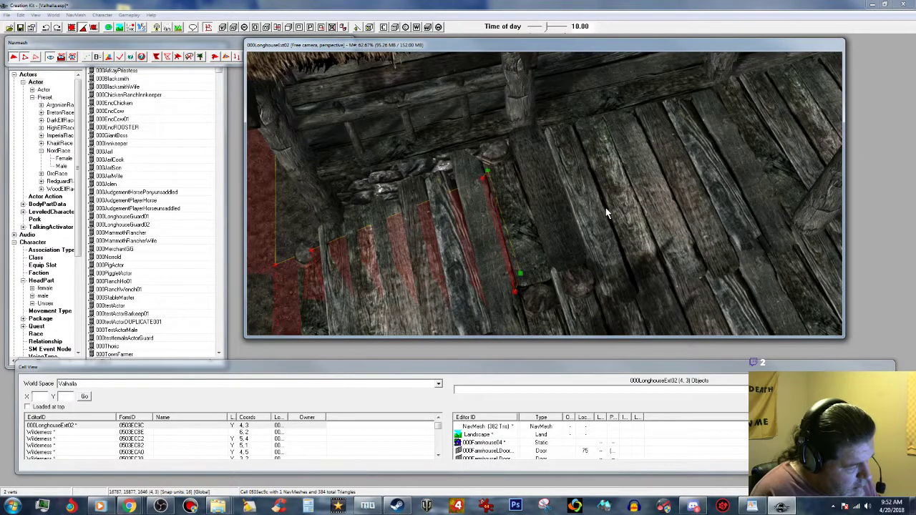
pyautogui.keyDown('ctrl'); pyautogui.rightClick(774, 207); pyautogui.keyUp('ctrl')
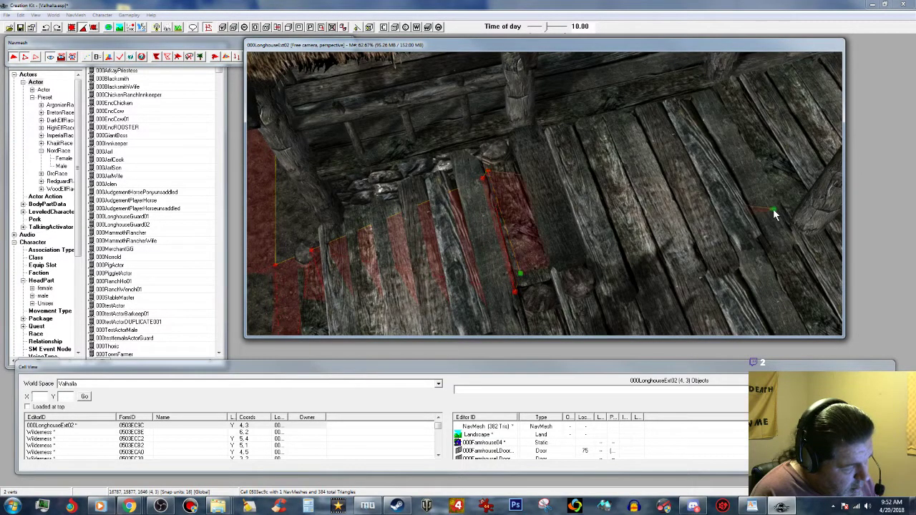
# Add two more triangles to the porch navmesh with vertices along the house wall, one by the near wall post and one farther along.
pyautogui.click(773, 209)
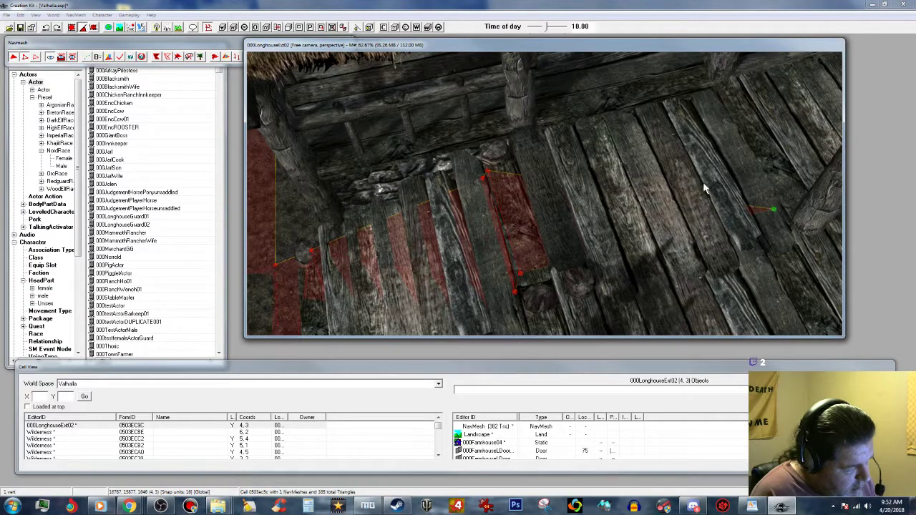
pyautogui.keyDown('ctrl'); pyautogui.click(487, 173); pyautogui.keyUp('ctrl')
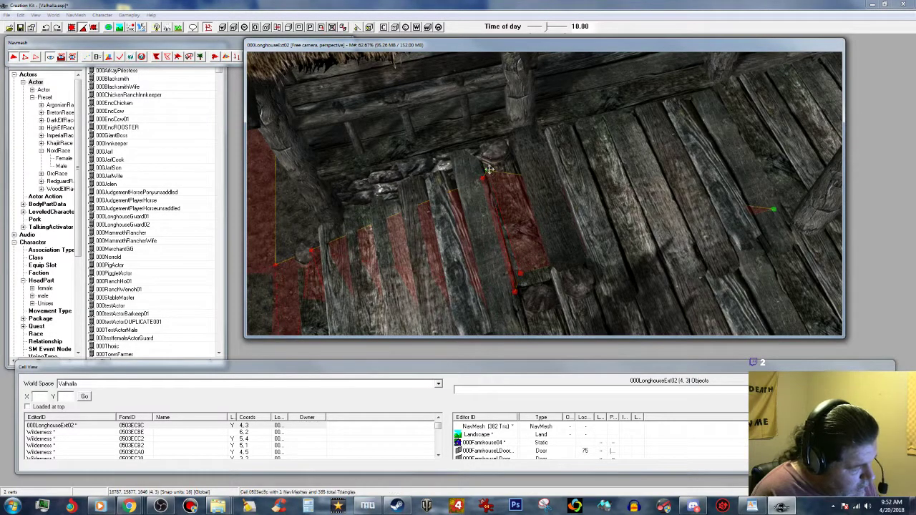
pyautogui.keyDown('ctrl'); pyautogui.rightClick(545, 136); pyautogui.keyUp('ctrl')
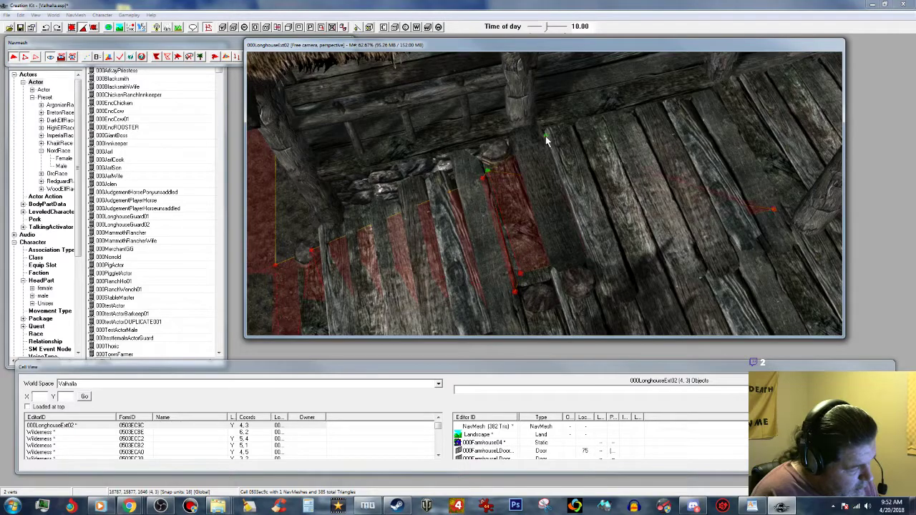
pyautogui.keyDown('ctrl'); pyautogui.click(773, 209); pyautogui.keyUp('ctrl')
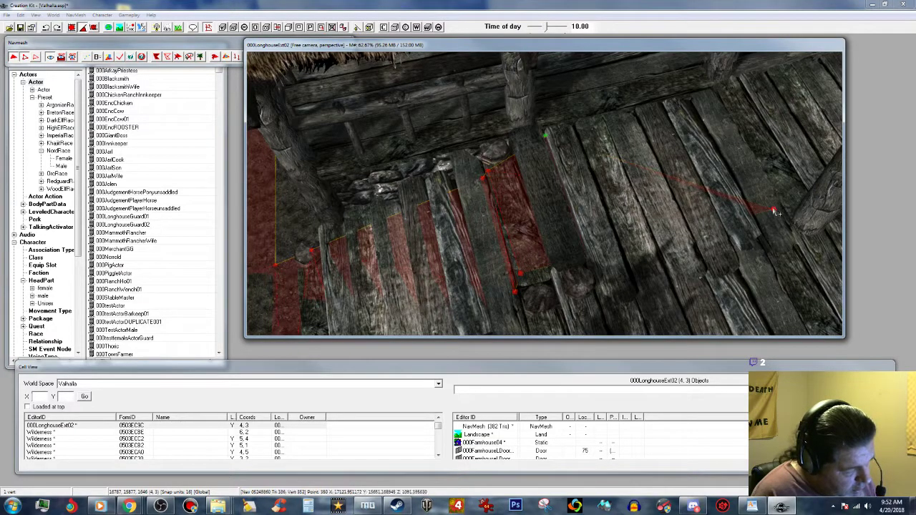
pyautogui.keyDown('ctrl'); pyautogui.rightClick(698, 106); pyautogui.keyUp('ctrl')
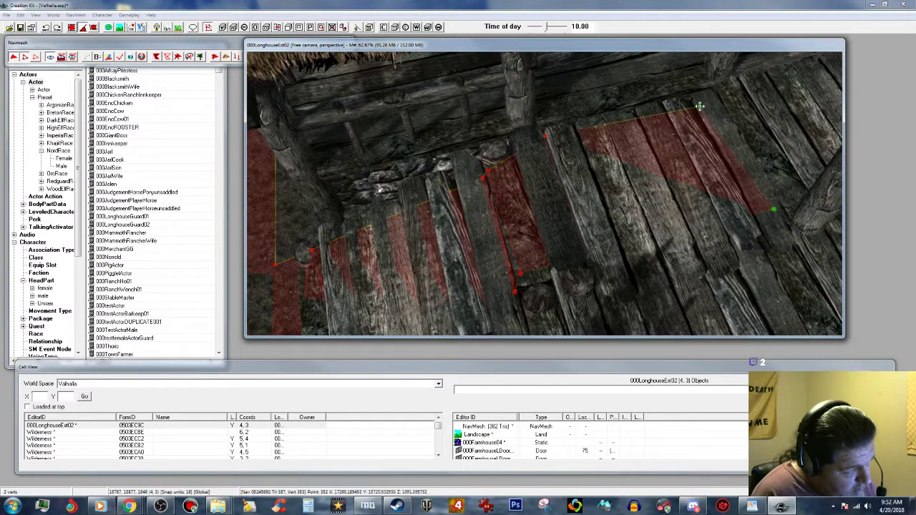
# Move the outer stair-top navmesh vertex beside the post up toward the porch floor.
pyautogui.moveTo(730, 111); pyautogui.dragTo(719, 116, button='middle')
pyautogui.keyDown('shift'); pyautogui.moveTo(683, 169); pyautogui.dragTo(739, 145, button='middle'); pyautogui.keyUp('shift')
pyautogui.click(551, 289)
pyautogui.click(550, 290)
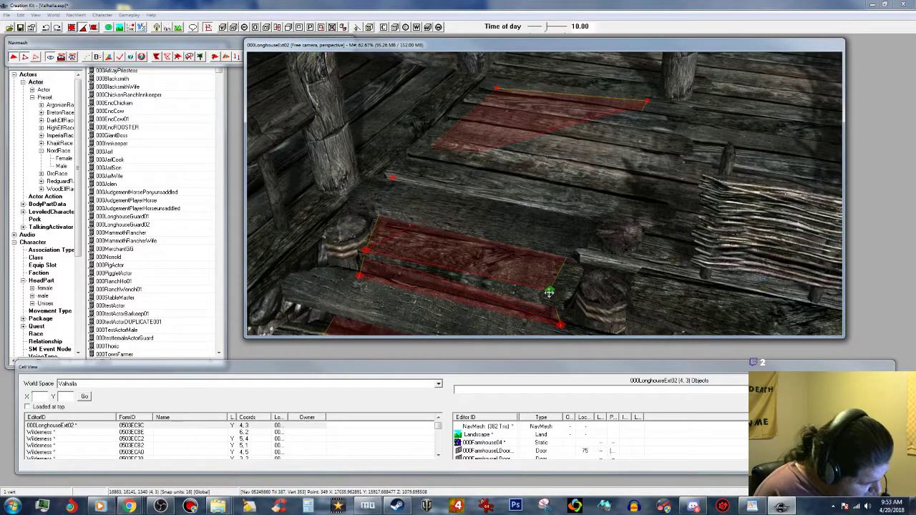
pyautogui.moveTo(549, 293); pyautogui.dragTo(549, 284)
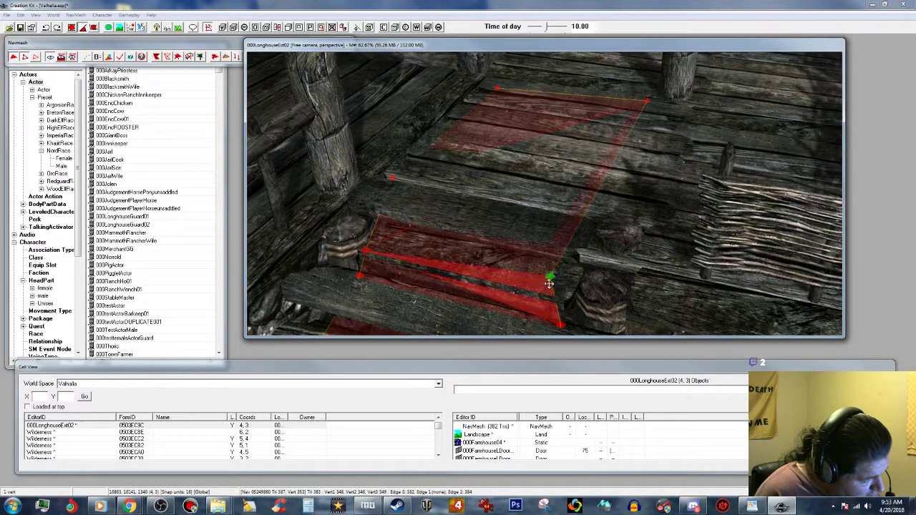
# Split the porch navmesh's long outer edge with a new vertex at the porch entrance, beside the stair post.
pyautogui.press('shift')
pyautogui.moveTo(585, 175); pyautogui.dragTo(592, 189, button='middle')
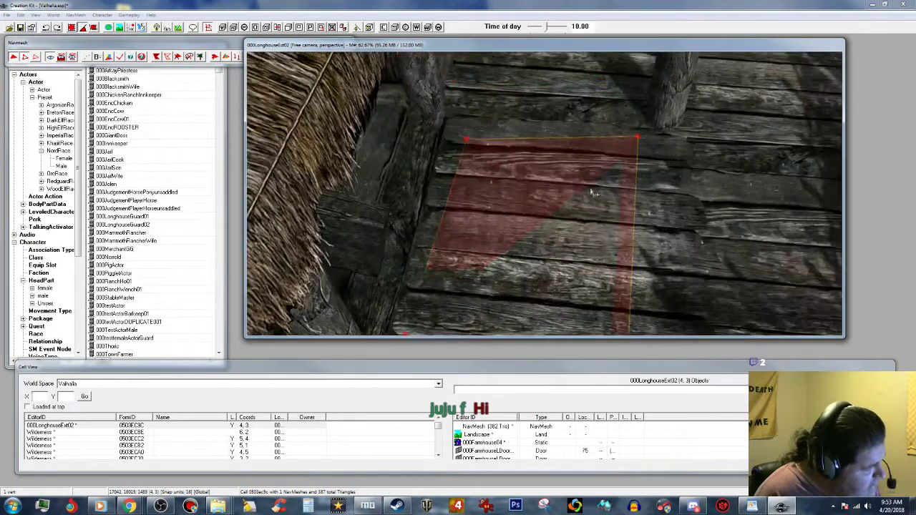
pyautogui.click(38, 58)
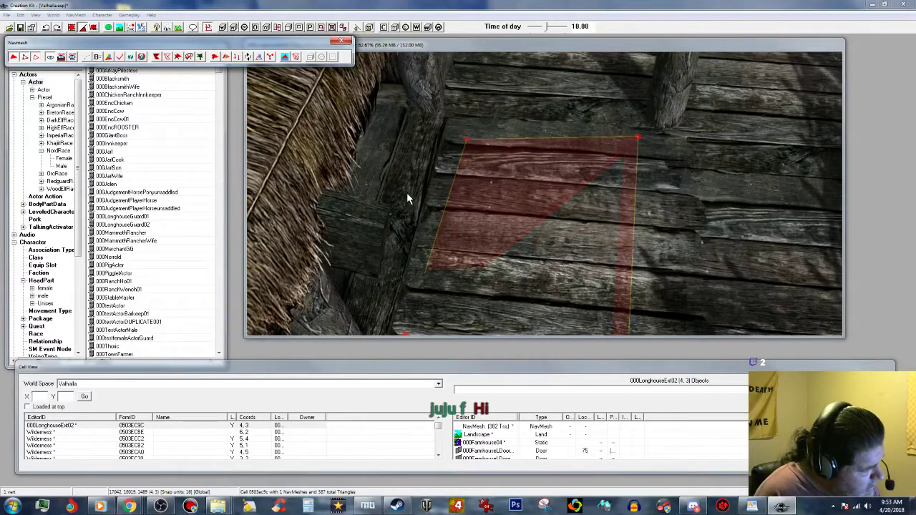
pyautogui.moveTo(407, 192); pyautogui.dragTo(353, 107, button='middle')
pyautogui.click(563, 256)
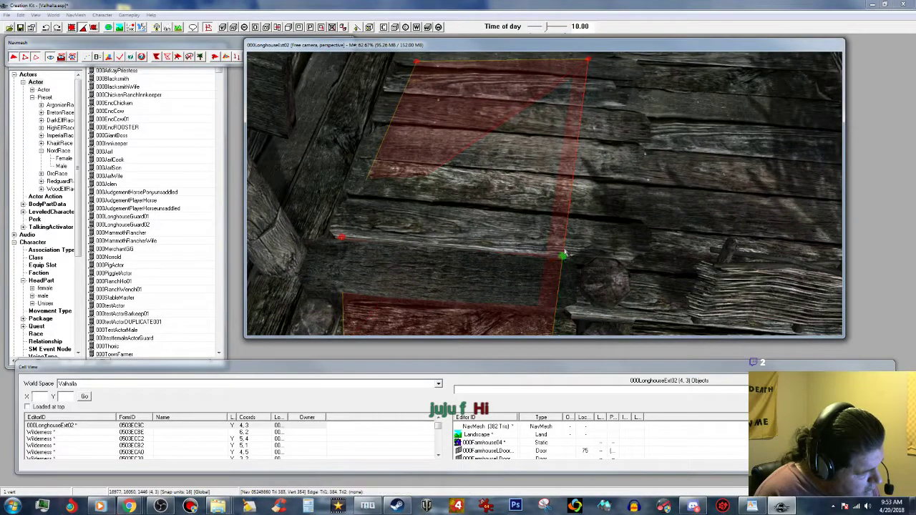
# Add two triangles widening the porch navmesh from the split edge, past the far post and out to the near railing corner.
pyautogui.click(35, 58)
pyautogui.moveTo(707, 134); pyautogui.dragTo(649, 135, button='middle')
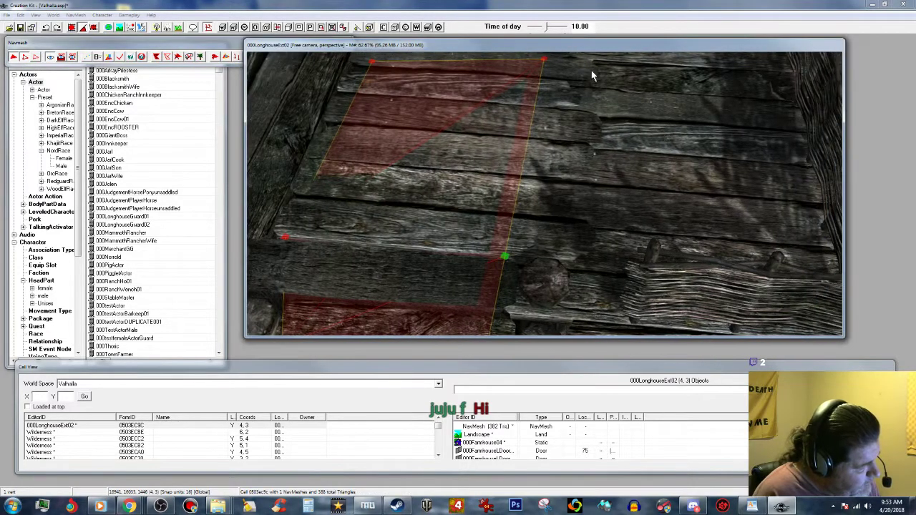
pyautogui.keyDown('ctrl'); pyautogui.click(544, 59); pyautogui.keyUp('ctrl')
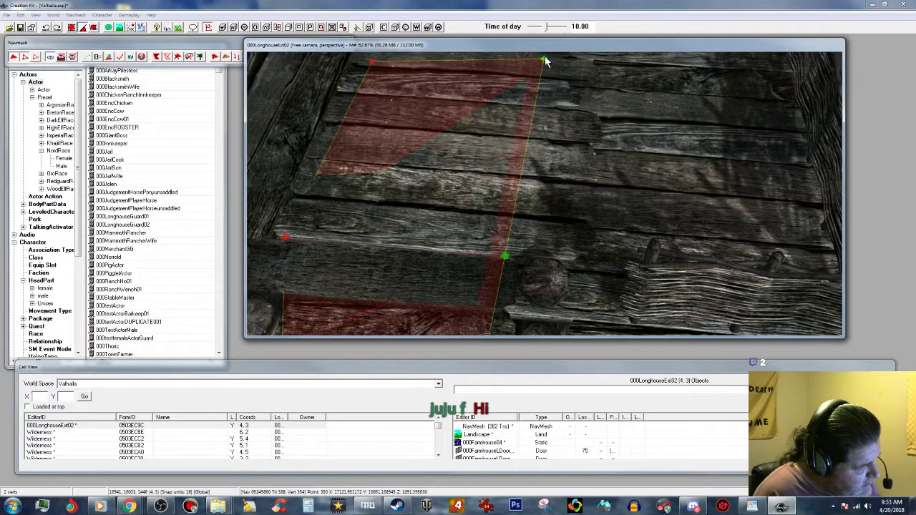
pyautogui.moveTo(602, 97); pyautogui.dragTo(642, 156, button='middle')
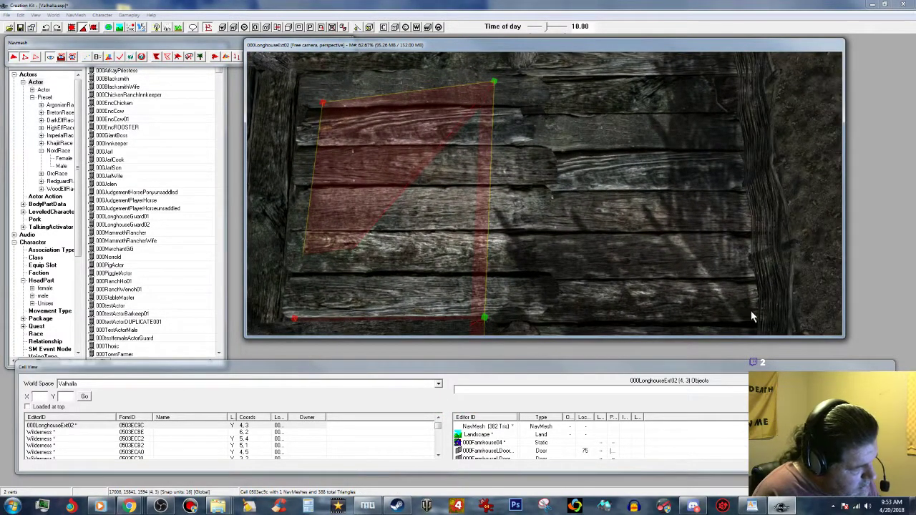
pyautogui.keyDown('ctrl'); pyautogui.rightClick(538, 79); pyautogui.keyUp('ctrl')
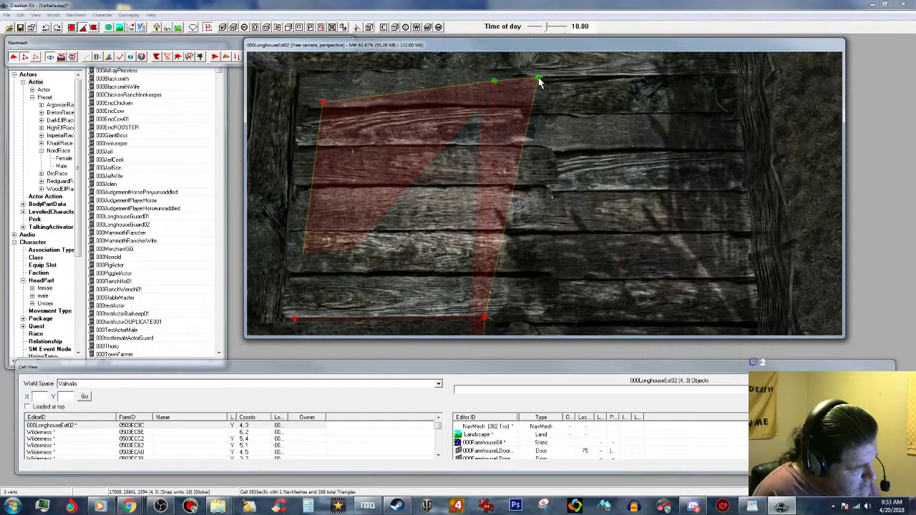
pyautogui.keyDown('ctrl'); pyautogui.click(484, 317); pyautogui.keyUp('ctrl')
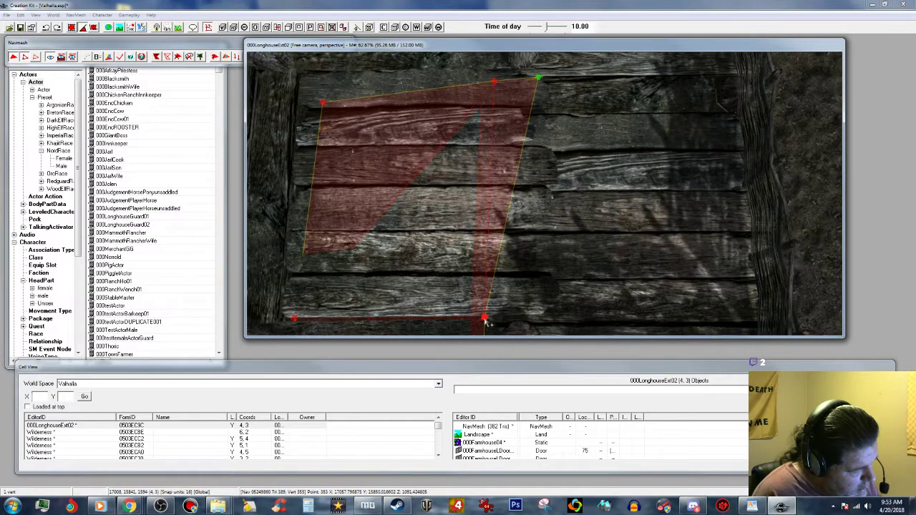
pyautogui.keyDown('ctrl'); pyautogui.rightClick(742, 322); pyautogui.keyUp('ctrl')
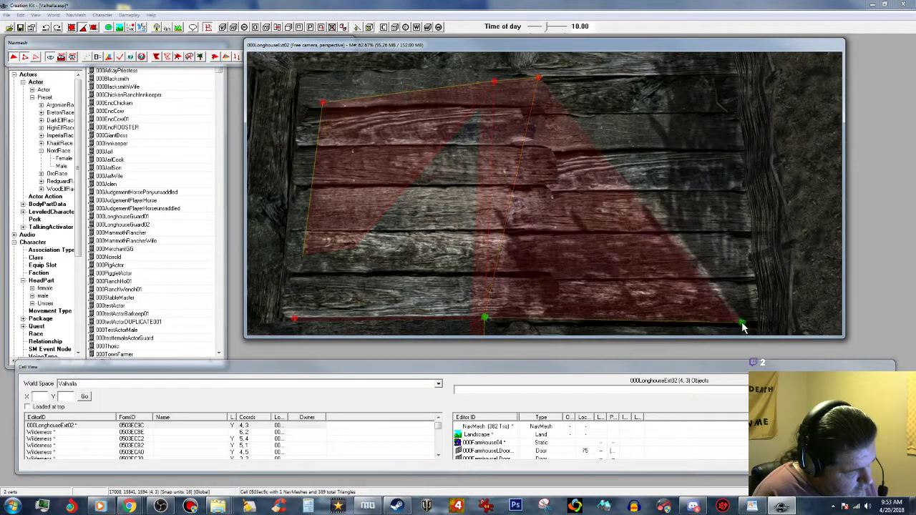
# Add a triangle filling the porch navmesh along the outer railing and nudge its new vertex outward toward the far railing corner.
pyautogui.keyDown('shift'); pyautogui.moveTo(742, 305); pyautogui.dragTo(735, 305, button='middle'); pyautogui.keyUp('shift')
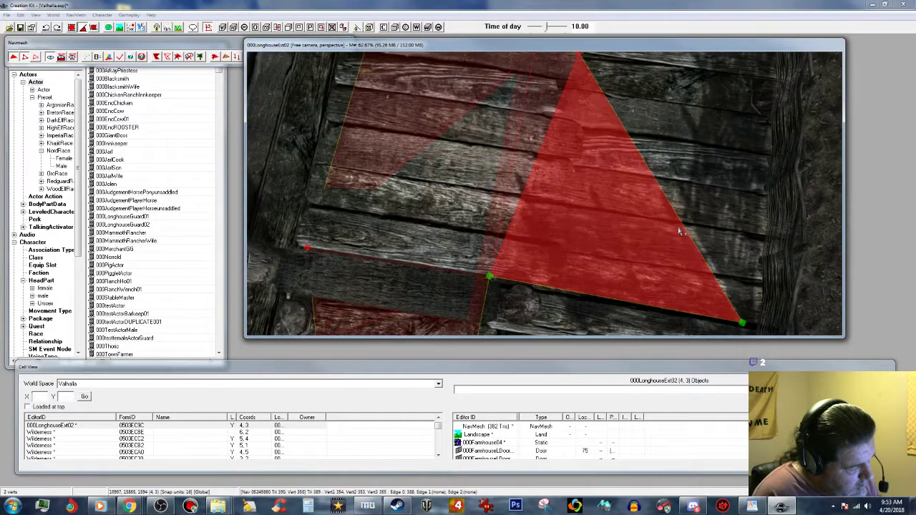
pyautogui.click(729, 211)
pyautogui.click(742, 324)
pyautogui.moveTo(725, 262); pyautogui.dragTo(726, 276, button='middle')
pyautogui.keyDown('ctrl'); pyautogui.click(584, 134); pyautogui.keyUp('ctrl')
pyautogui.rightClick(758, 160)
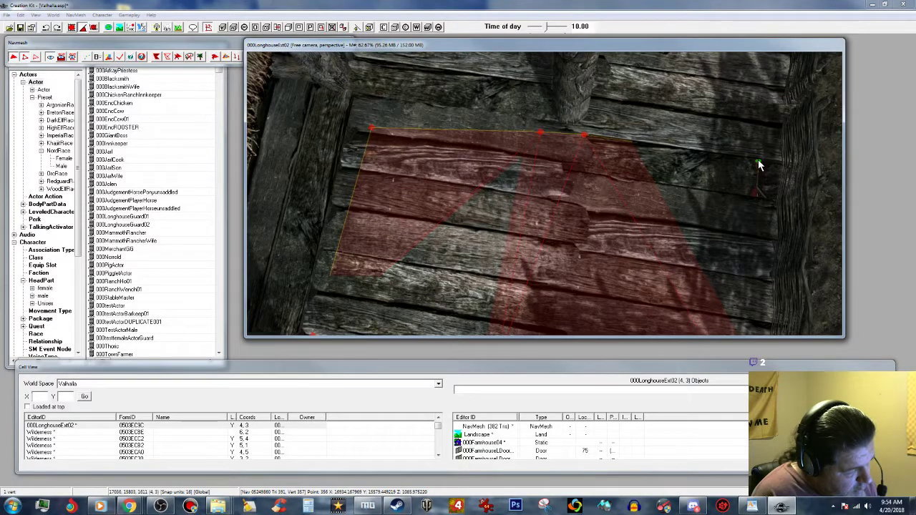
pyautogui.rightClick(760, 156)
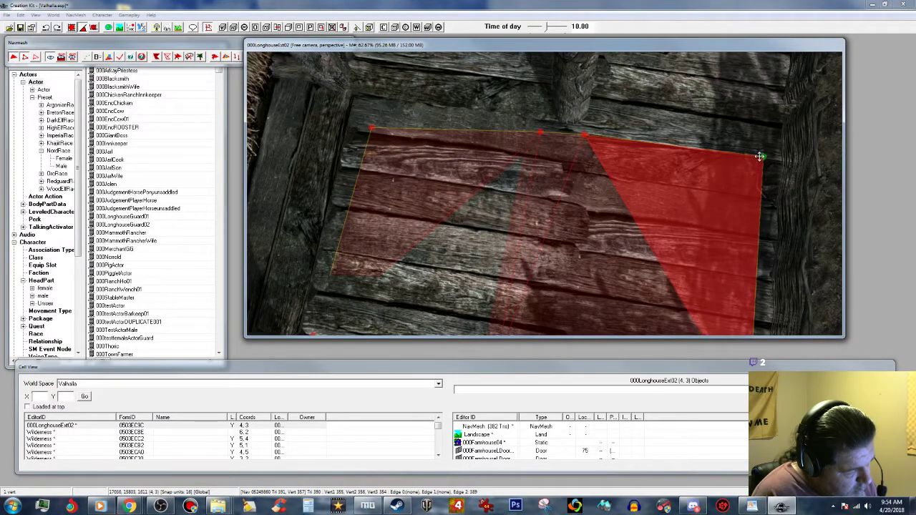
pyautogui.moveTo(762, 156); pyautogui.dragTo(762, 152)
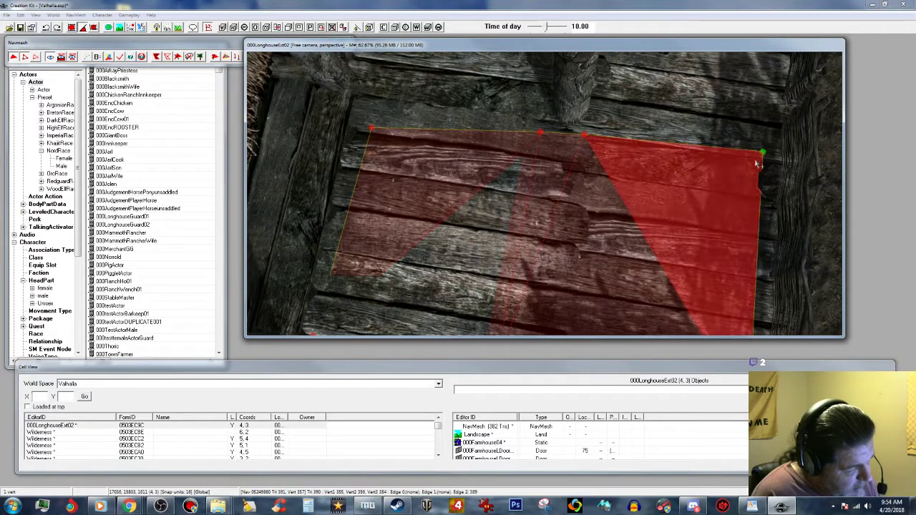
# Add a triangle from the porch navmesh's end edge, reaching past the porch post to begin the next railing bay.
pyautogui.click(458, 186)
pyautogui.click(566, 154)
pyautogui.click(586, 134)
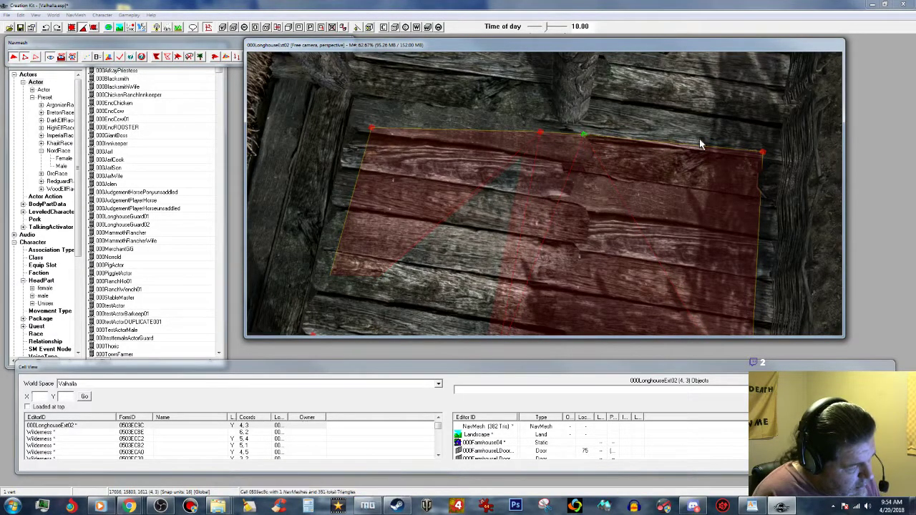
pyautogui.keyDown('ctrl'); pyautogui.click(762, 155); pyautogui.keyUp('ctrl')
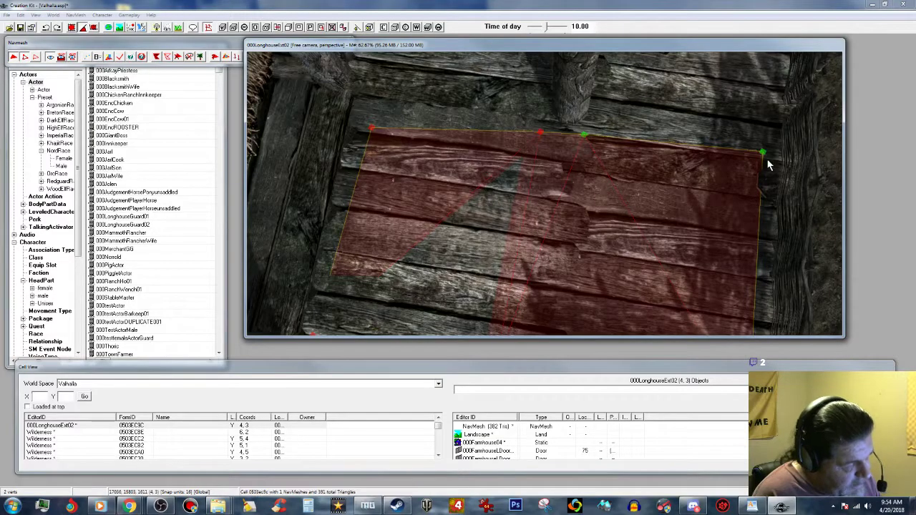
pyautogui.keyDown('shift'); pyautogui.moveTo(780, 143); pyautogui.dragTo(705, 148, button='middle'); pyautogui.keyUp('shift')
pyautogui.click(692, 146)
pyautogui.moveTo(787, 164); pyautogui.dragTo(728, 161, button='middle')
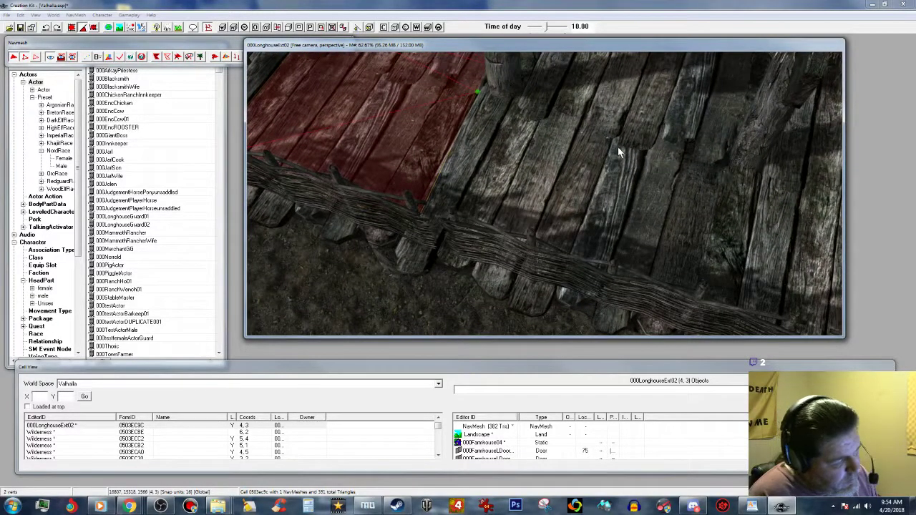
pyautogui.keyDown('ctrl'); pyautogui.rightClick(523, 104); pyautogui.keyUp('ctrl')
pyautogui.keyDown('shift'); pyautogui.moveTo(523, 104); pyautogui.dragTo(533, 123, button='middle'); pyautogui.keyUp('shift')
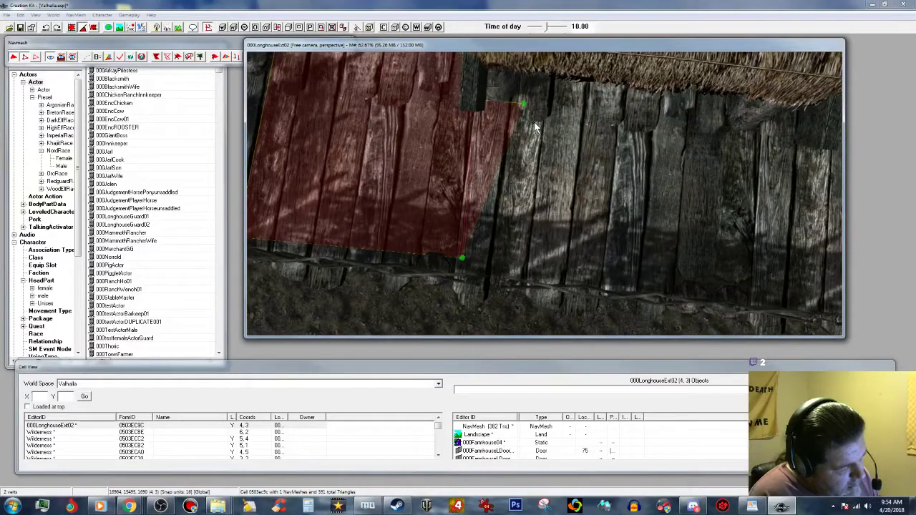
# Add two triangles extending the porch navmesh along the outer railing up to the next post.
pyautogui.keyDown('ctrl'); pyautogui.rightClick(741, 281); pyautogui.keyUp('ctrl')
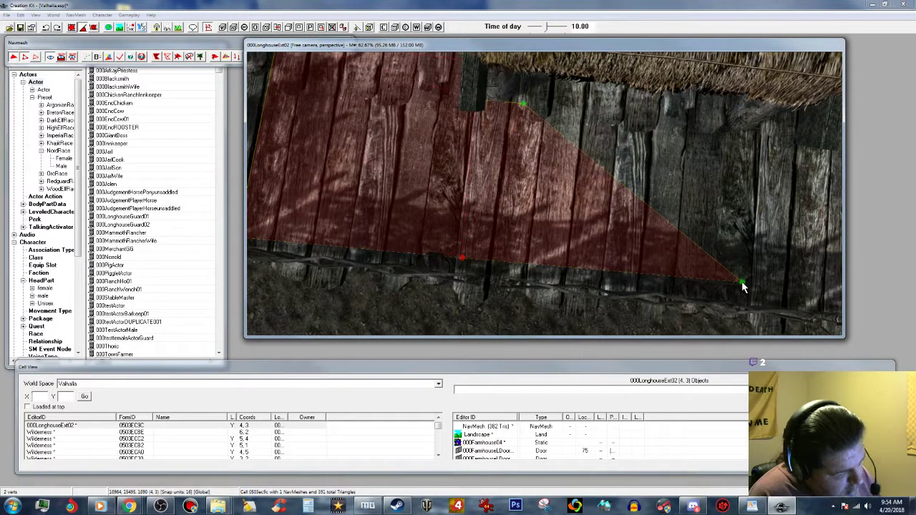
pyautogui.keyDown('ctrl'); pyautogui.rightClick(715, 127); pyautogui.keyUp('ctrl')
pyautogui.moveTo(784, 140)
pyautogui.mouseDown(button='middle')
pyautogui.moveTo(773, 145)
pyautogui.moveTo(769, 134)
pyautogui.mouseUp(button='middle')
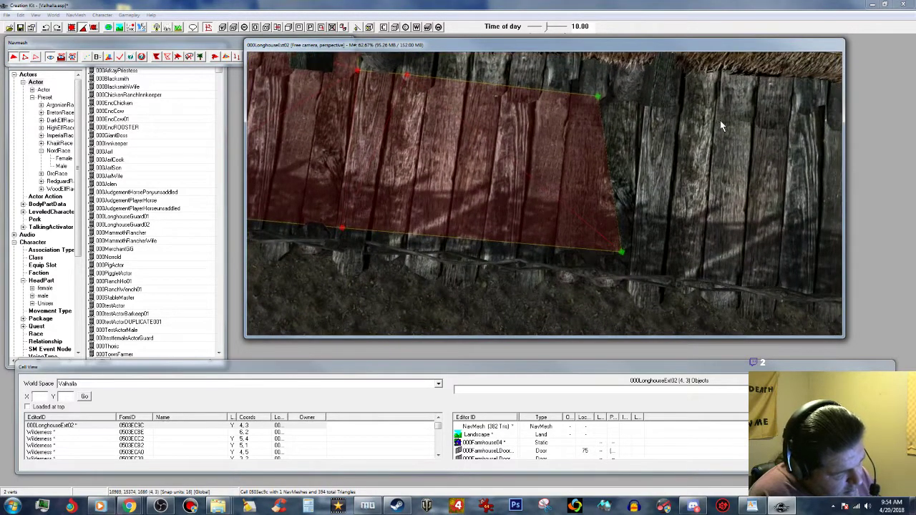
pyautogui.keyDown('ctrl'); pyautogui.rightClick(650, 103); pyautogui.keyUp('ctrl')
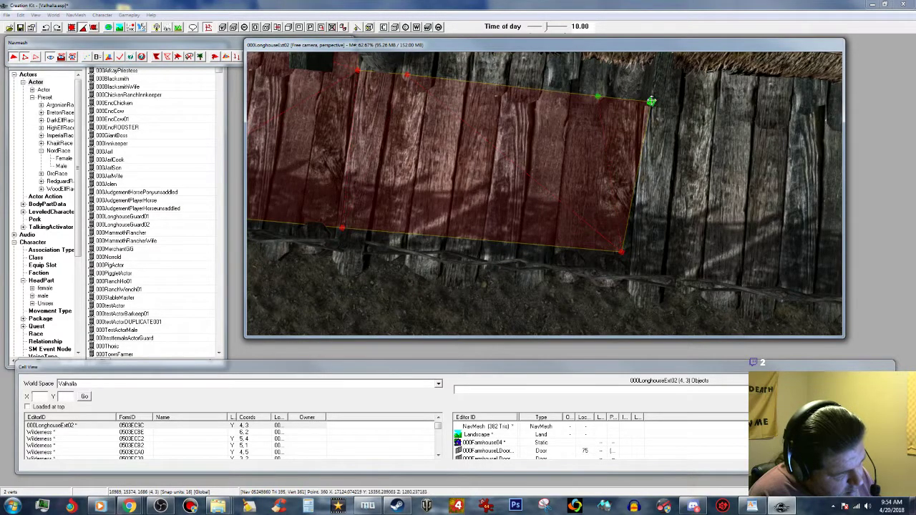
pyautogui.press('shift')
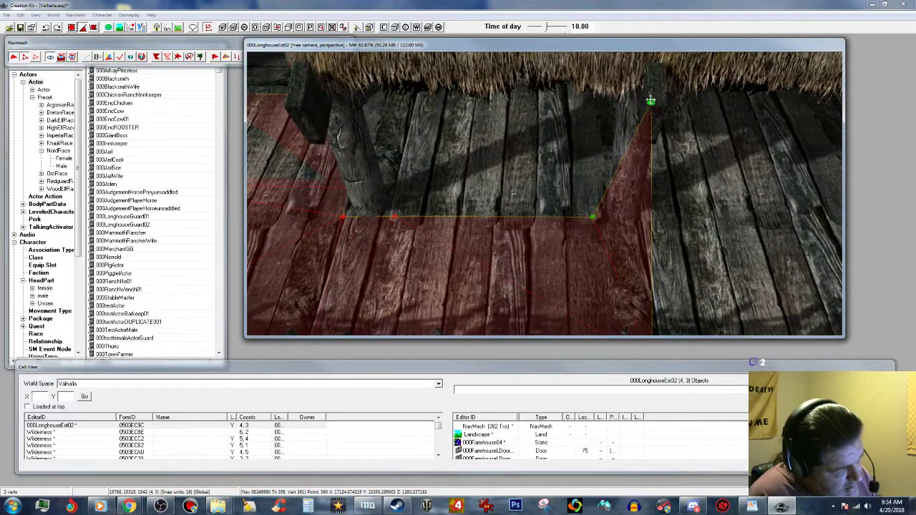
pyautogui.click(650, 102)
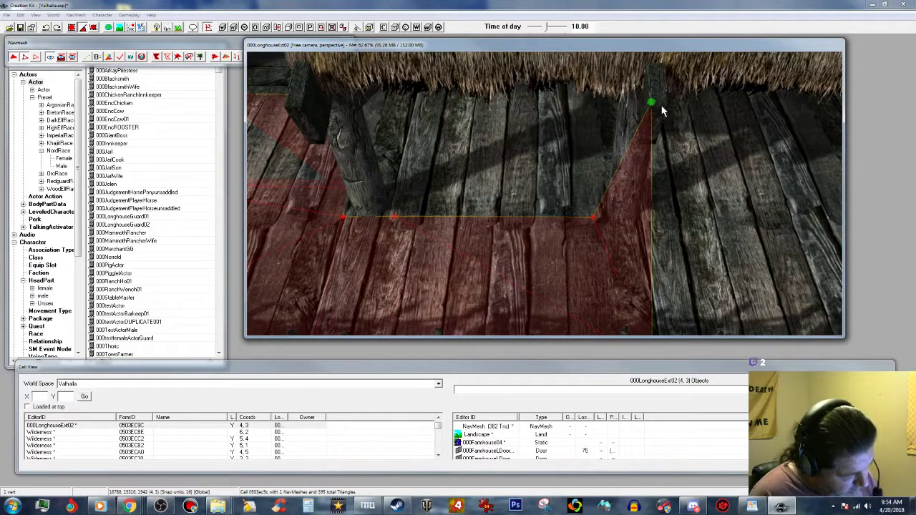
pyautogui.press('Delete')
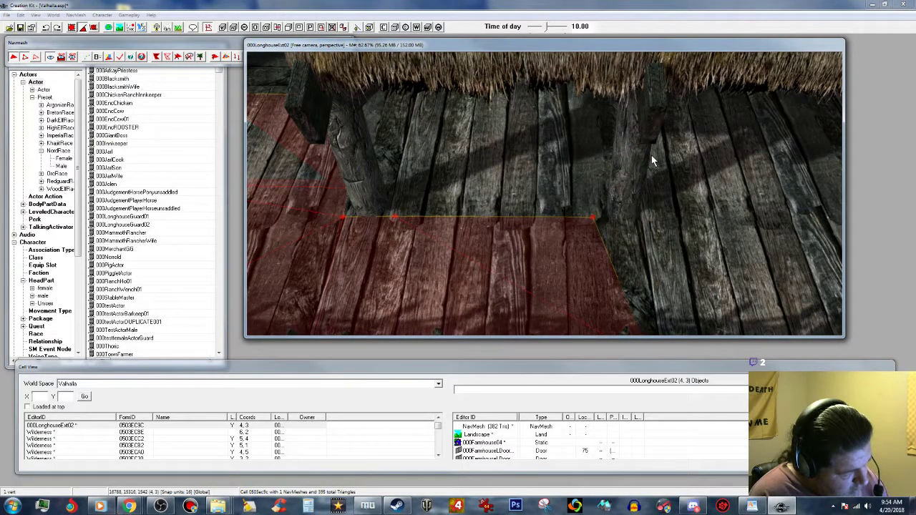
# Add a triangle from the navmesh's two end vertices, placing its new corner on the porch floor just past the post.
pyautogui.click(594, 217)
pyautogui.keyDown('shift'); pyautogui.moveTo(612, 220); pyautogui.dragTo(640, 242, button='middle'); pyautogui.keyUp('shift')
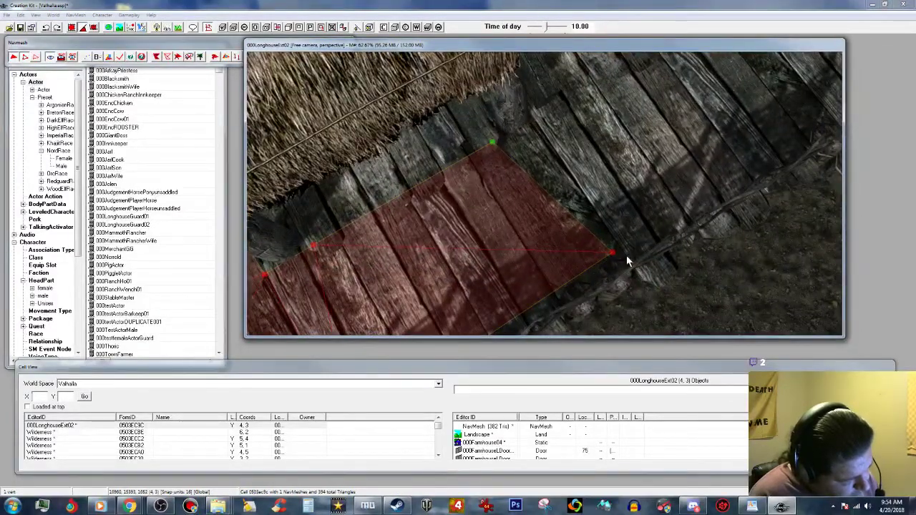
pyautogui.keyDown('ctrl'); pyautogui.click(612, 252); pyautogui.keyUp('ctrl')
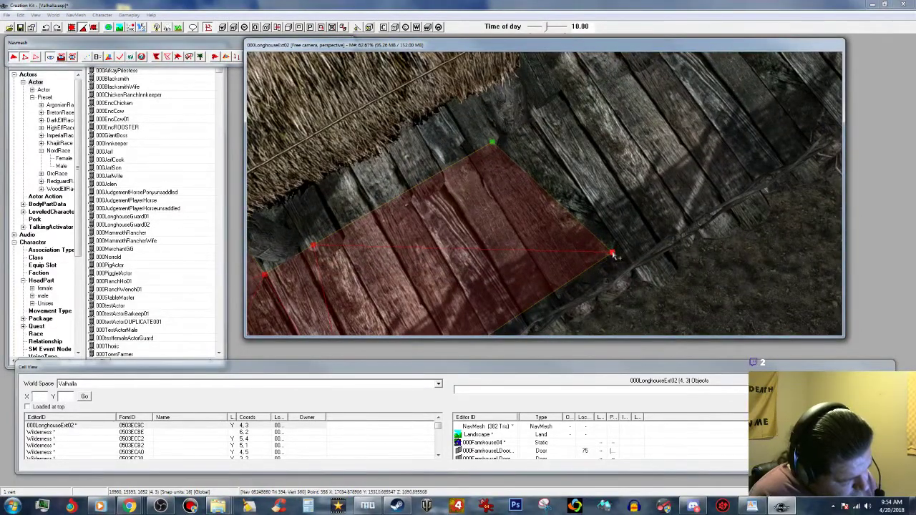
pyautogui.keyDown('ctrl'); pyautogui.rightClick(544, 118); pyautogui.keyUp('ctrl')
pyautogui.keyDown('shift'); pyautogui.moveTo(637, 153); pyautogui.dragTo(599, 152, button='middle'); pyautogui.keyUp('shift')
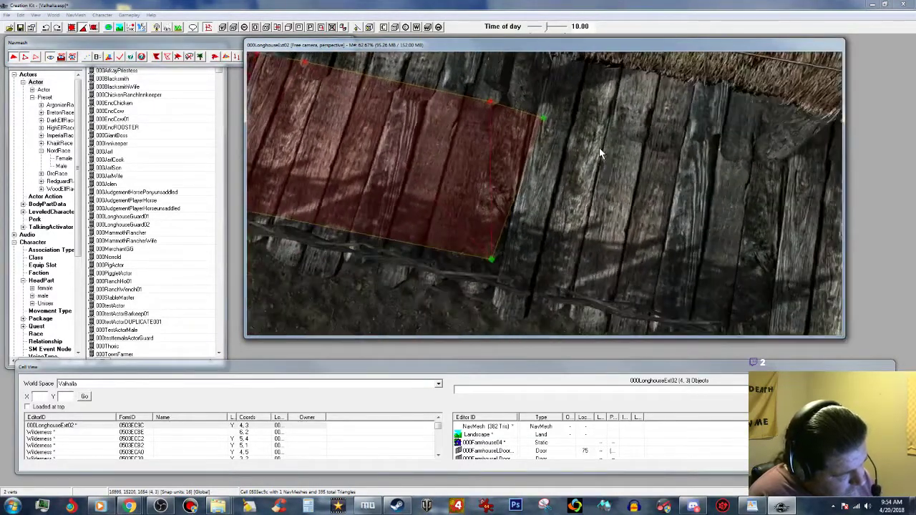
# Add two triangles filling the following railing bay, from the railing's edge across to the inner side of the porch.
pyautogui.keyDown('ctrl'); pyautogui.rightClick(715, 313); pyautogui.keyUp('ctrl')
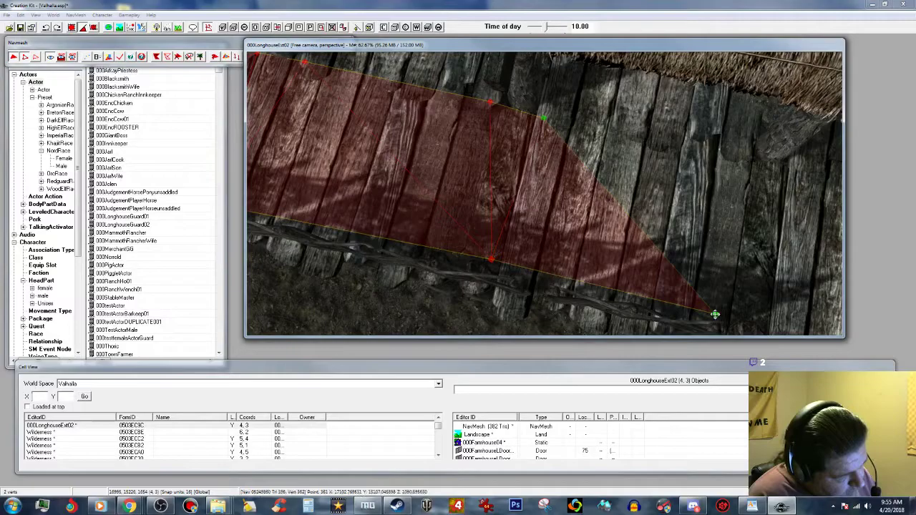
pyautogui.keyDown('ctrl'); pyautogui.rightClick(735, 164); pyautogui.keyUp('ctrl')
pyautogui.moveTo(744, 167); pyautogui.dragTo(734, 164, button='middle')
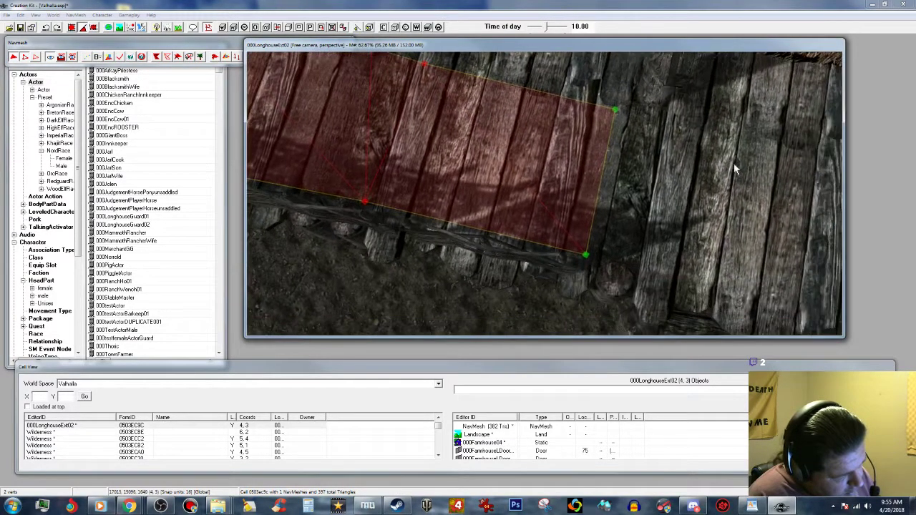
# Add two narrow triangles carrying the porch navmesh past the post at the near side of the stair opening.
pyautogui.moveTo(658, 257)
pyautogui.keyDown('shift'); pyautogui.mouseDown(button='middle')
pyautogui.moveTo(655, 238)
pyautogui.moveTo(660, 245)
pyautogui.mouseUp(button='middle'); pyautogui.keyUp('shift')
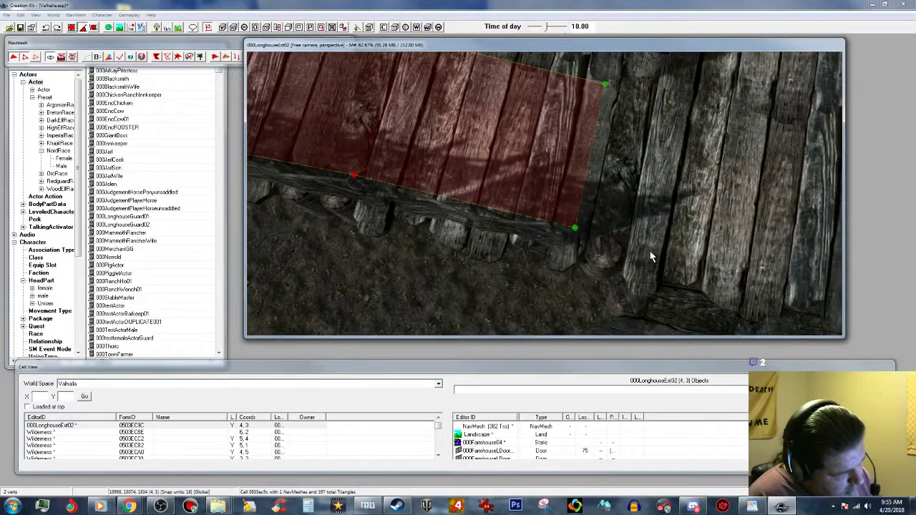
pyautogui.keyDown('ctrl'); pyautogui.rightClick(649, 248); pyautogui.keyUp('ctrl')
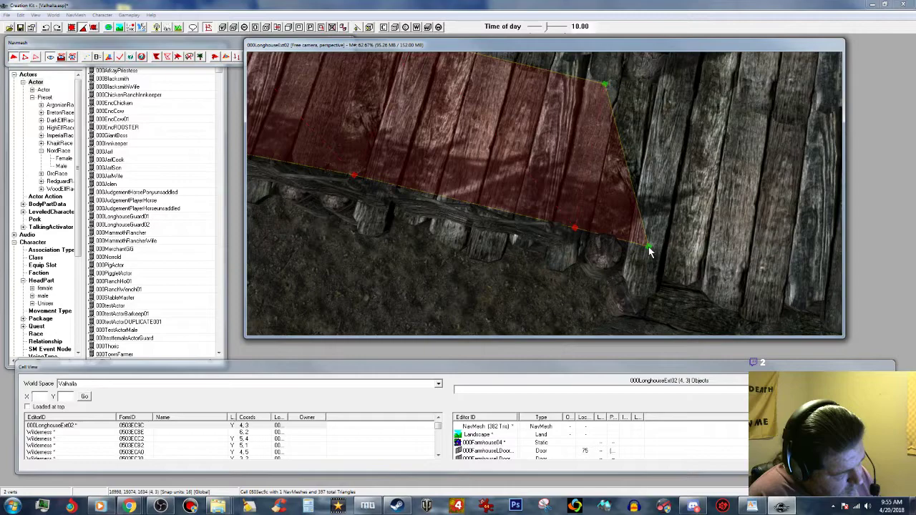
pyautogui.keyDown('ctrl'); pyautogui.rightClick(664, 83); pyautogui.keyUp('ctrl')
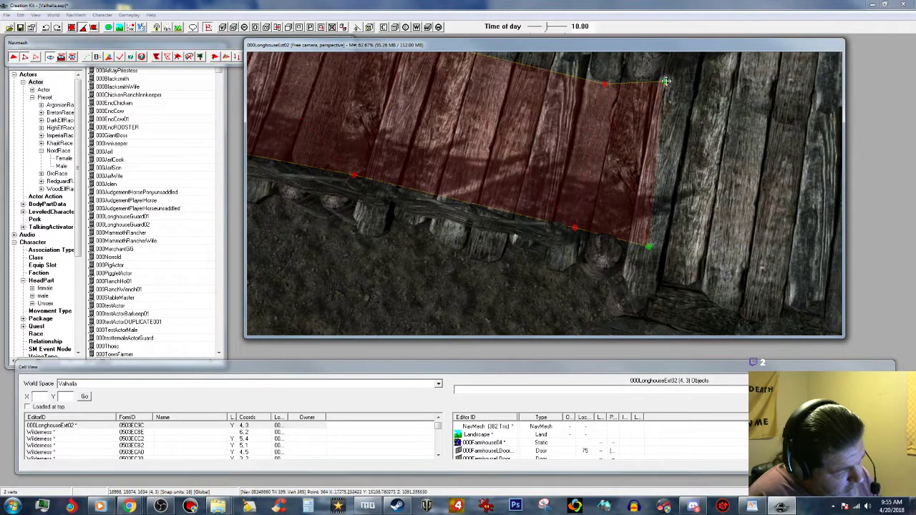
pyautogui.keyDown('shift'); pyautogui.moveTo(722, 99); pyautogui.dragTo(737, 235, button='middle'); pyautogui.keyUp('shift')
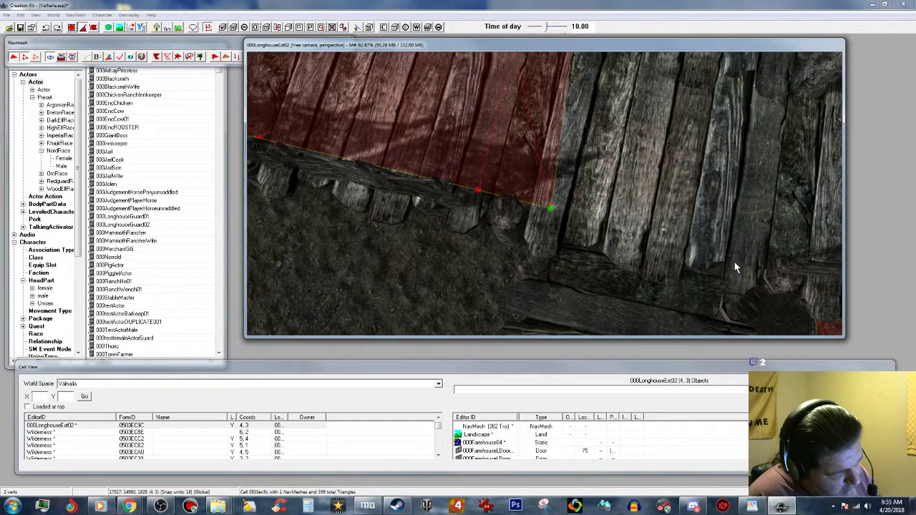
# Add two triangles spanning the porch floor across the stair opening to its far post.
pyautogui.keyDown('ctrl'); pyautogui.rightClick(750, 260); pyautogui.keyUp('ctrl')
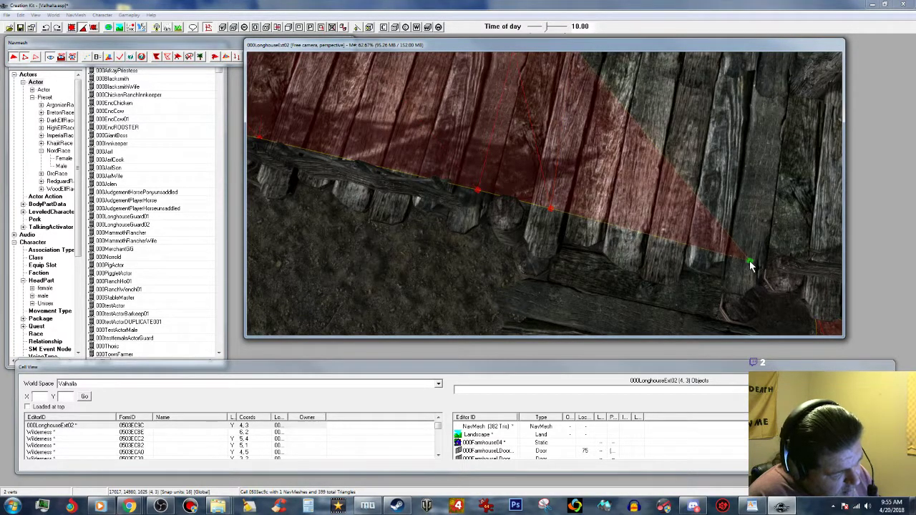
pyautogui.moveTo(754, 253); pyautogui.dragTo(759, 237, button='middle')
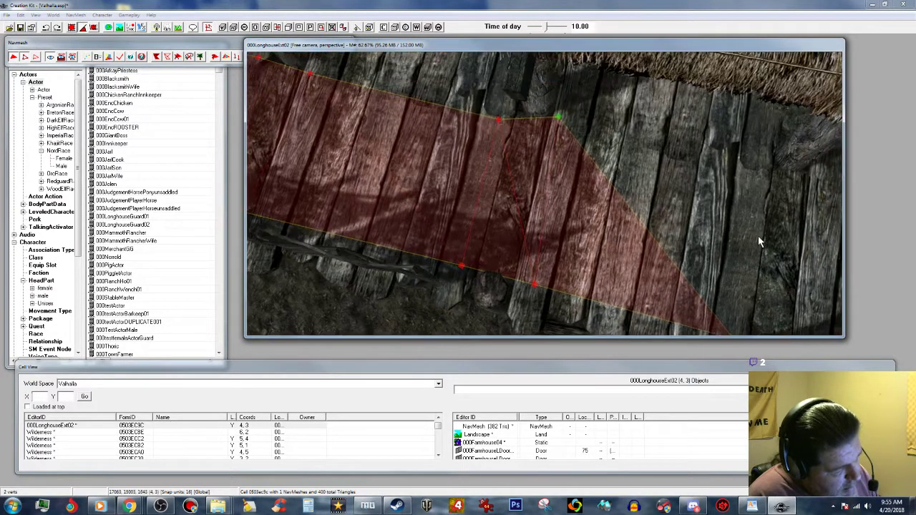
pyautogui.keyDown('ctrl'); pyautogui.rightClick(761, 175); pyautogui.keyUp('ctrl')
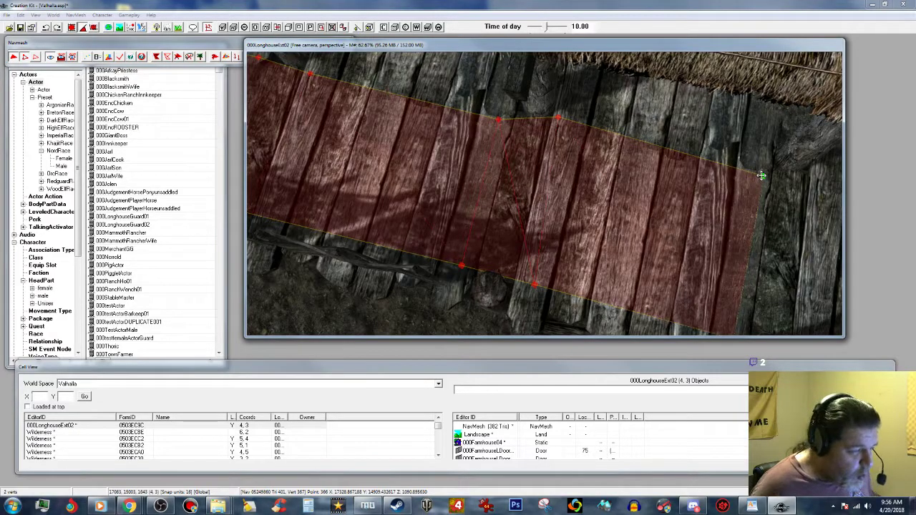
pyautogui.moveTo(768, 212); pyautogui.dragTo(757, 212, button='middle')
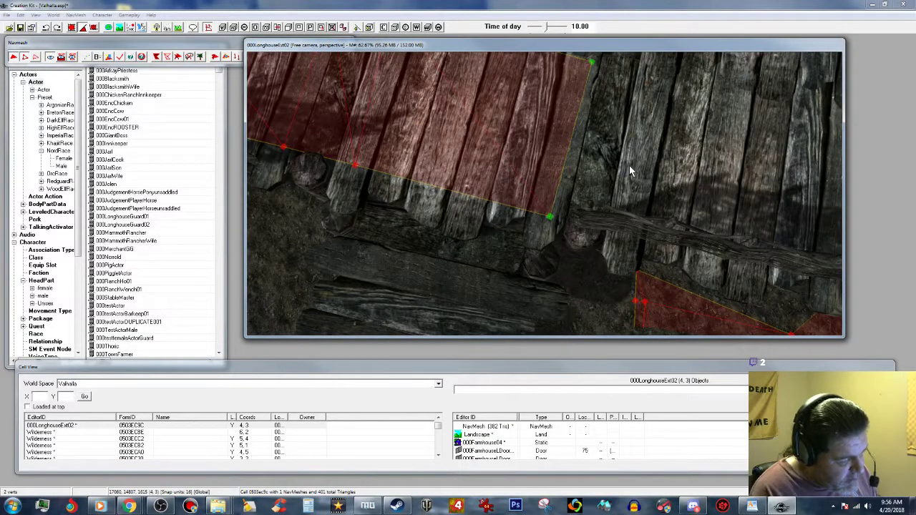
# Add triangles carrying the porch navmesh past the stair opening's far post and over the last railing bay.
pyautogui.moveTo(631, 160); pyautogui.dragTo(620, 180, button='middle')
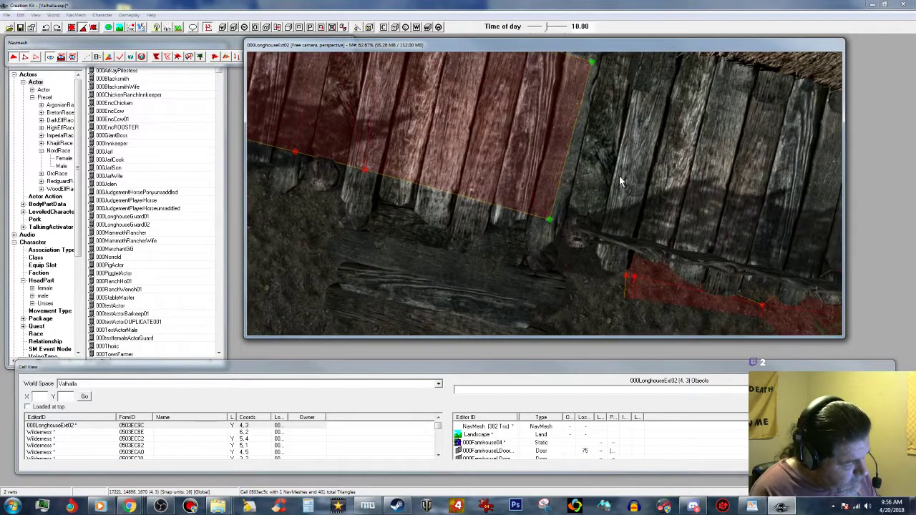
pyautogui.keyDown('ctrl'); pyautogui.rightClick(586, 207); pyautogui.keyUp('ctrl')
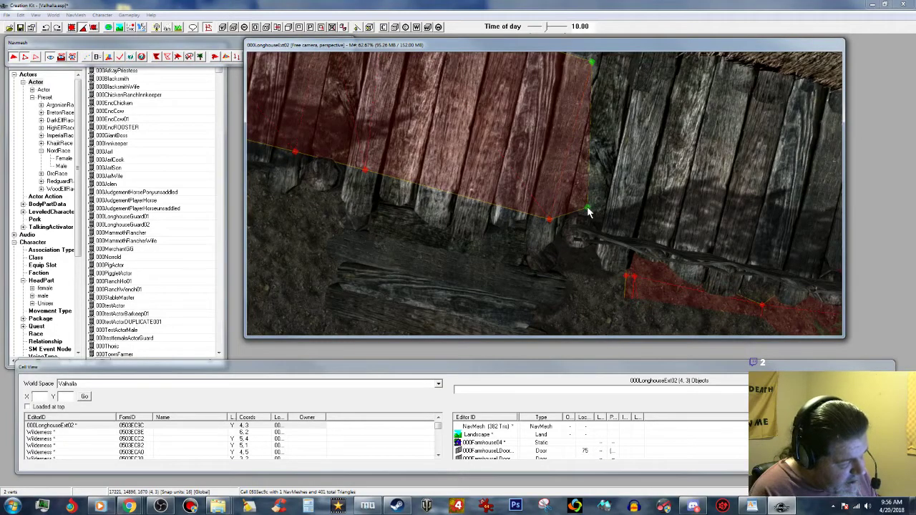
pyautogui.keyDown('shift'); pyautogui.moveTo(634, 65); pyautogui.dragTo(650, 46, button='middle'); pyautogui.keyUp('shift')
pyautogui.moveTo(601, 72); pyautogui.dragTo(570, 86, button='middle')
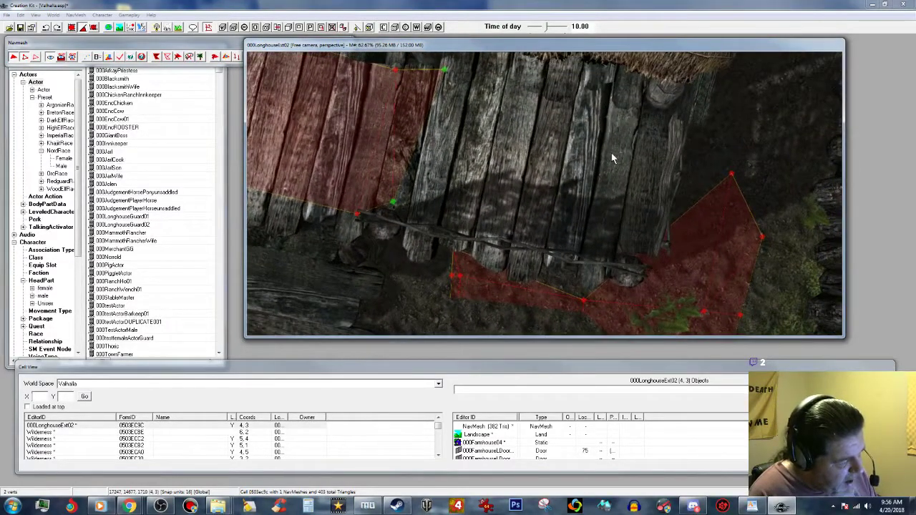
pyautogui.moveTo(643, 121); pyautogui.dragTo(634, 68, button='middle')
pyautogui.moveTo(583, 88); pyautogui.dragTo(644, 105, button='middle')
pyautogui.click(627, 97)
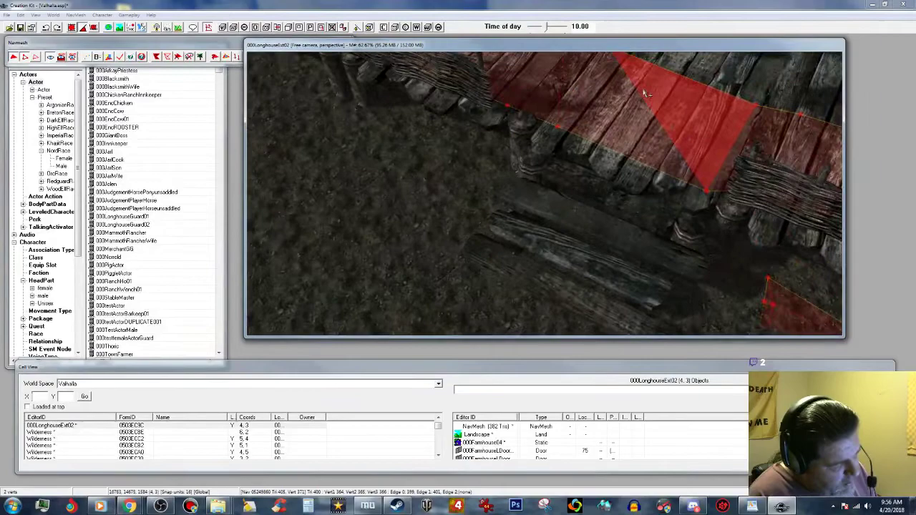
pyautogui.click(558, 127)
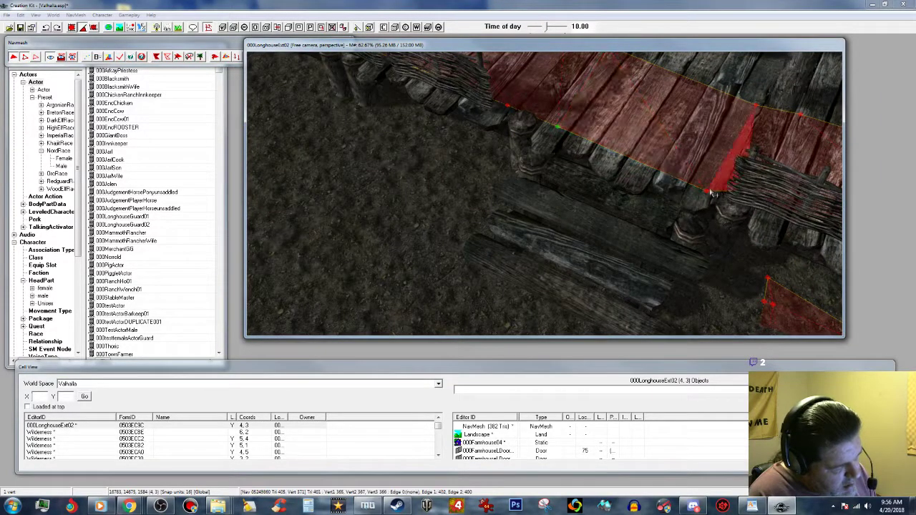
pyautogui.moveTo(707, 193); pyautogui.dragTo(714, 147, button='middle')
pyautogui.scroll(-2, 704, 152)
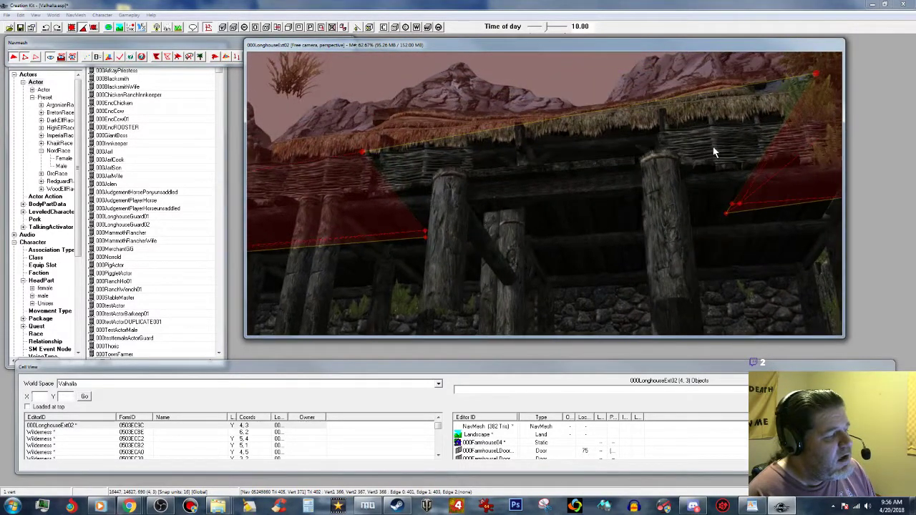
# Move the two vertices on the existing navmesh's open edge inward so they line up with the two large support posts.
pyautogui.click(816, 74)
pyautogui.moveTo(817, 74); pyautogui.dragTo(775, 60)
pyautogui.moveTo(464, 143); pyautogui.dragTo(474, 142, button='middle')
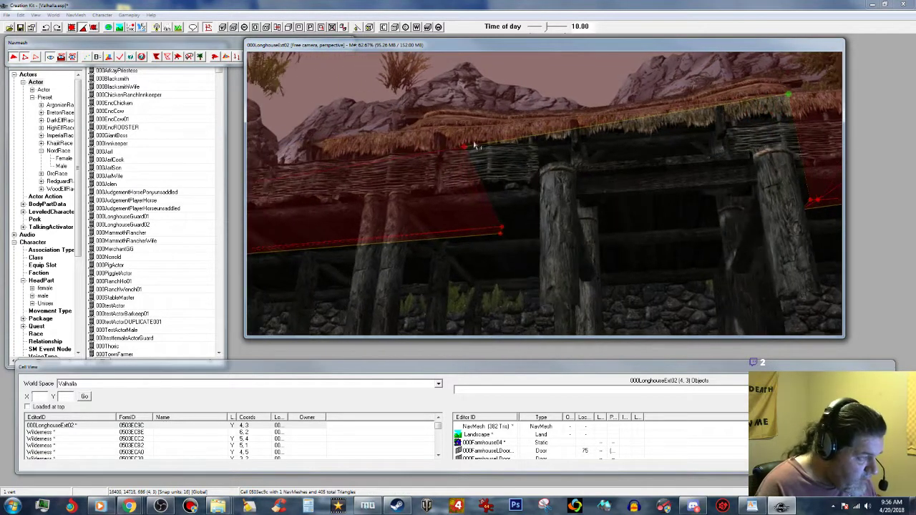
pyautogui.click(466, 146)
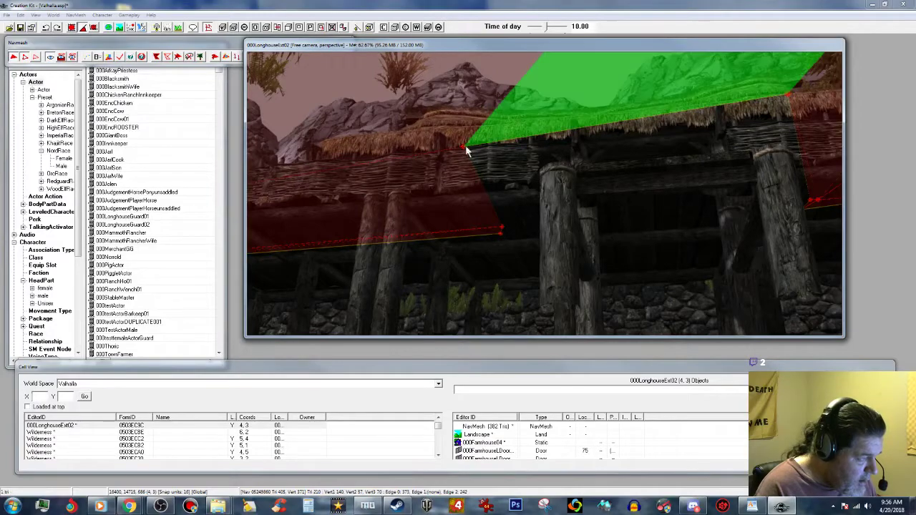
pyautogui.click(463, 147)
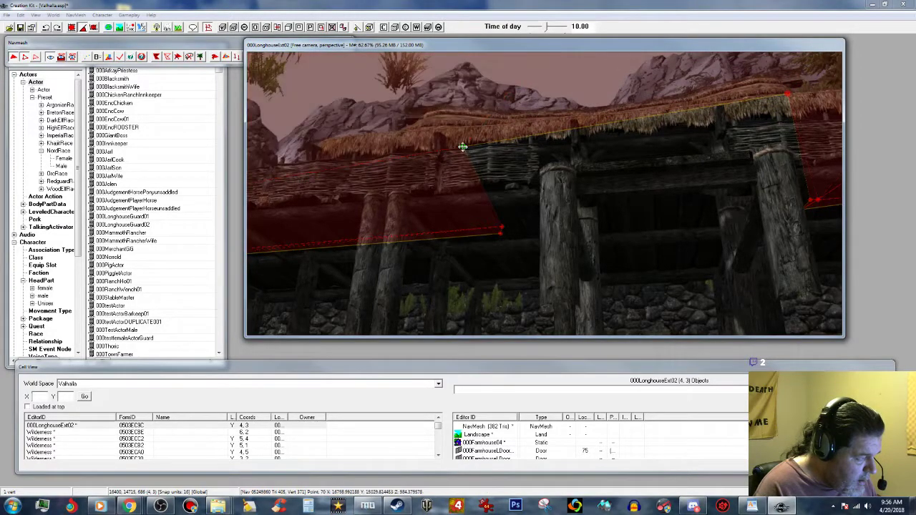
pyautogui.moveTo(463, 148); pyautogui.dragTo(491, 164)
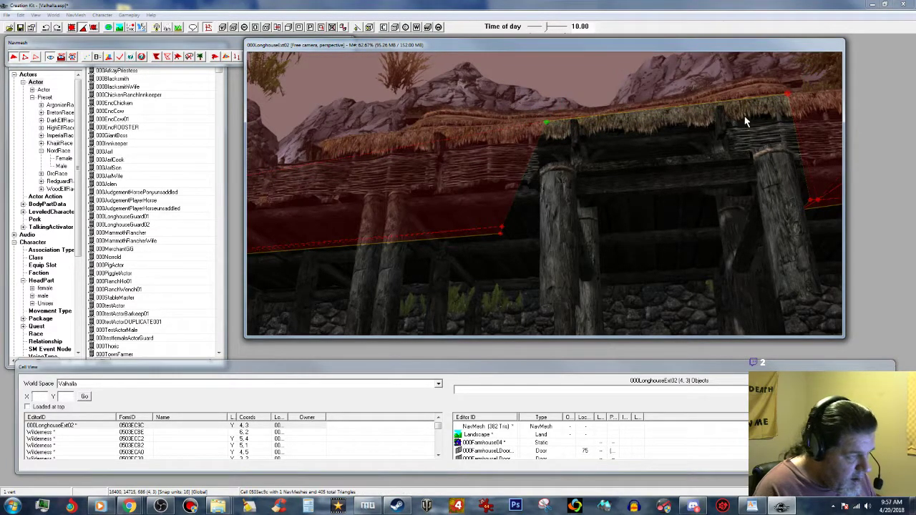
# Raise both vertices of the ground navmesh's open edge facing the porch stairs together toward the terrain surface.
pyautogui.keyDown('ctrl'); pyautogui.click(787, 94); pyautogui.keyUp('ctrl')
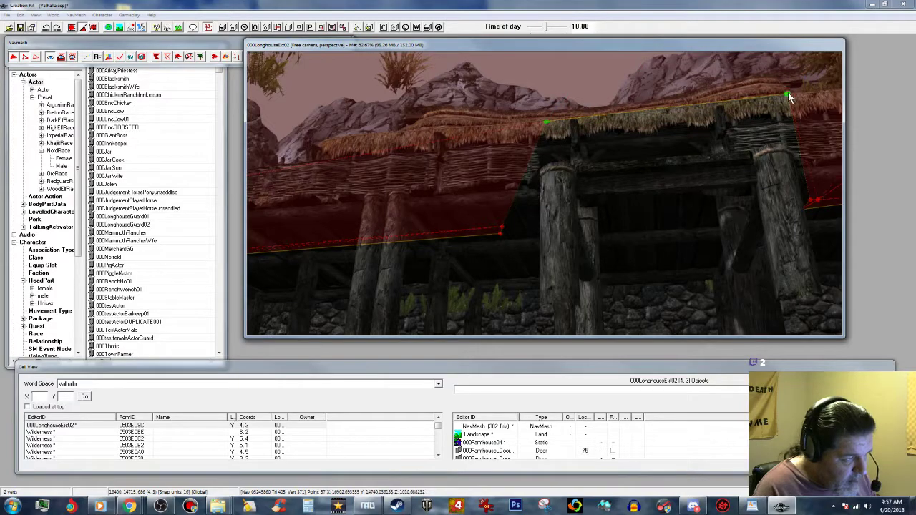
pyautogui.press('shift')
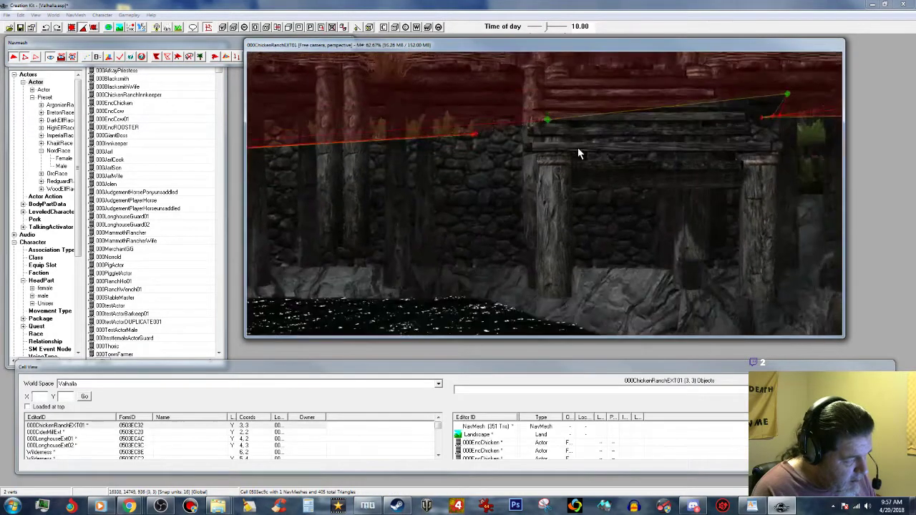
pyautogui.press('shift')
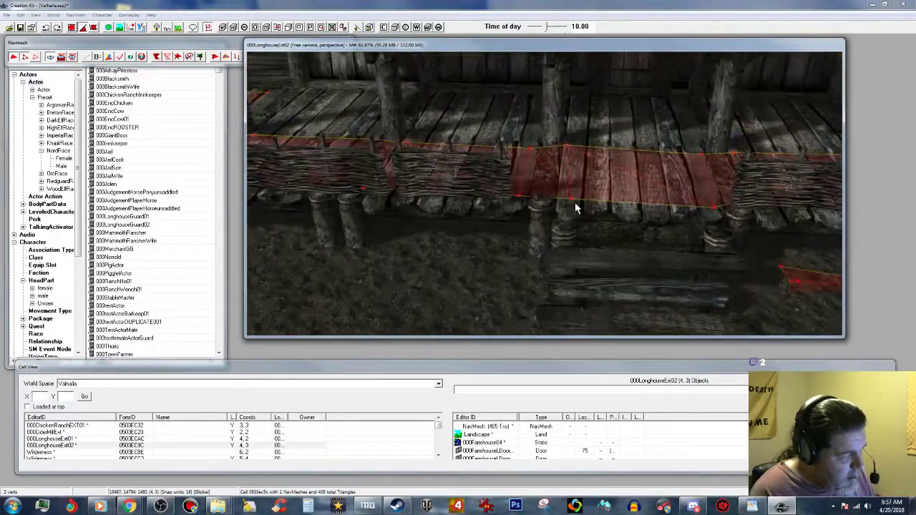
pyautogui.press('shift')
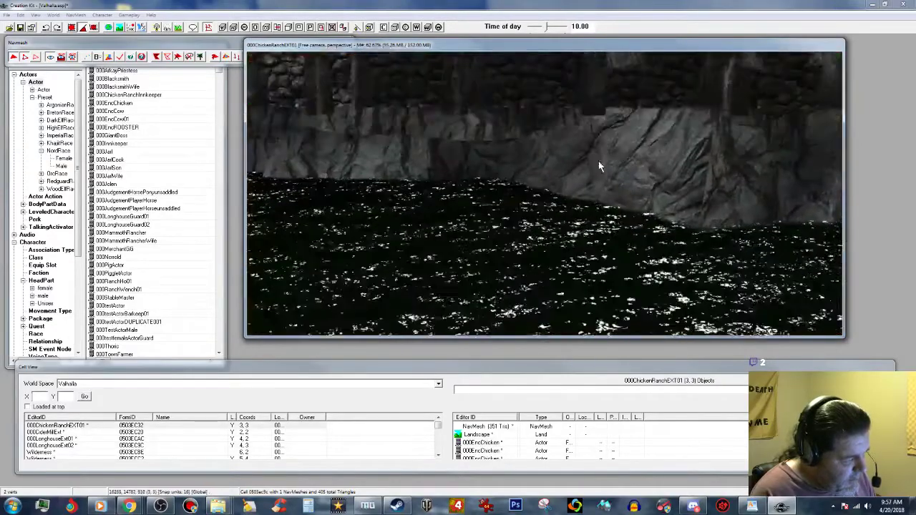
pyautogui.scroll(-5, 605, 120)
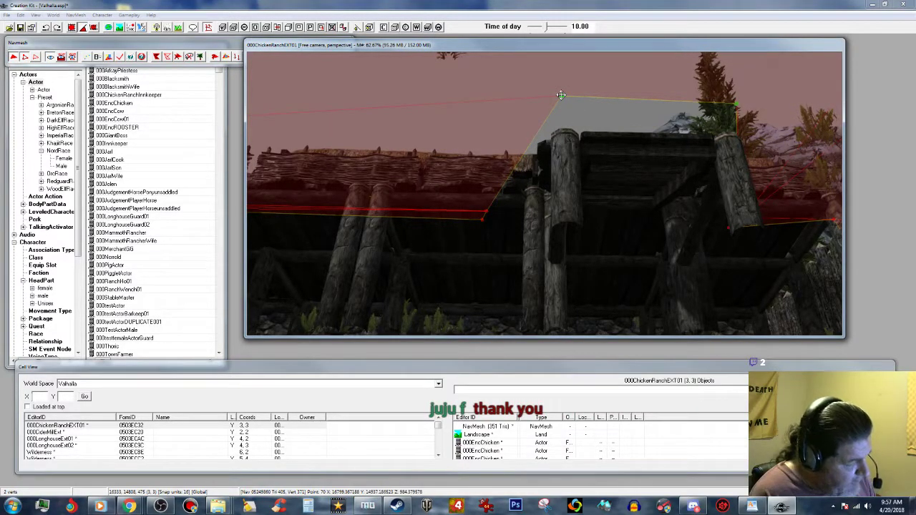
pyautogui.moveTo(561, 96); pyautogui.dragTo(562, 89)
pyautogui.keyDown('shift'); pyautogui.moveTo(562, 90); pyautogui.dragTo(553, 144, button='middle'); pyautogui.keyUp('shift')
# Raise the edge's left-hand vertex, as seen facing the stairs, on its own until it sits at ground level.
pyautogui.click(655, 150)
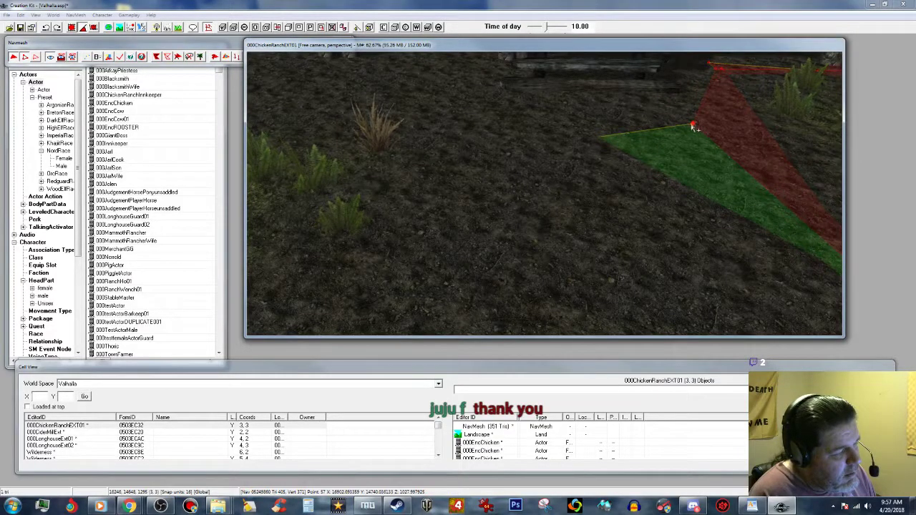
pyautogui.click(685, 149)
pyautogui.keyDown('shift'); pyautogui.moveTo(683, 146); pyautogui.dragTo(636, 115, button='middle'); pyautogui.keyUp('shift')
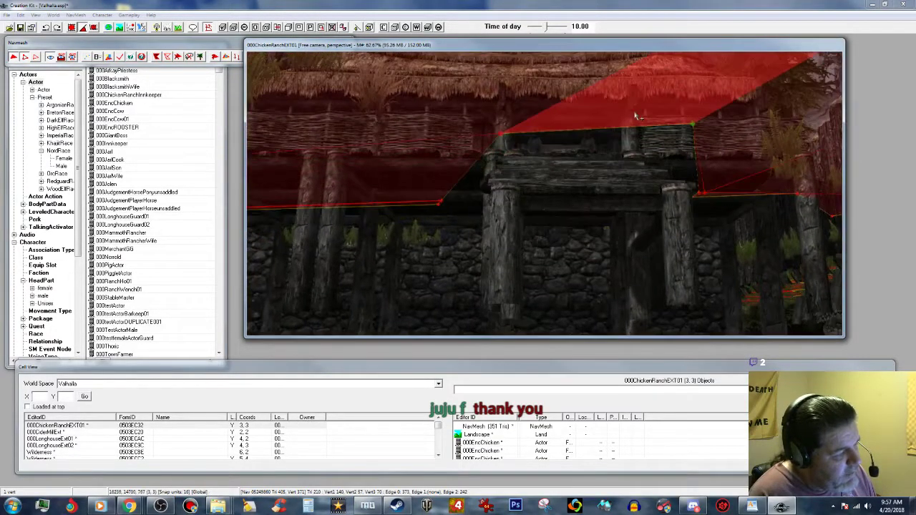
pyautogui.click(499, 133)
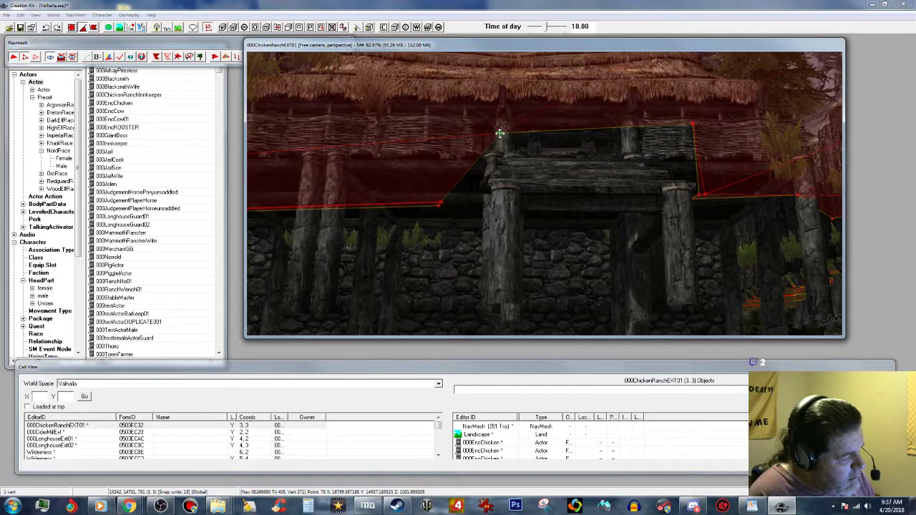
pyautogui.moveTo(501, 135); pyautogui.dragTo(500, 127)
pyautogui.press('shift')
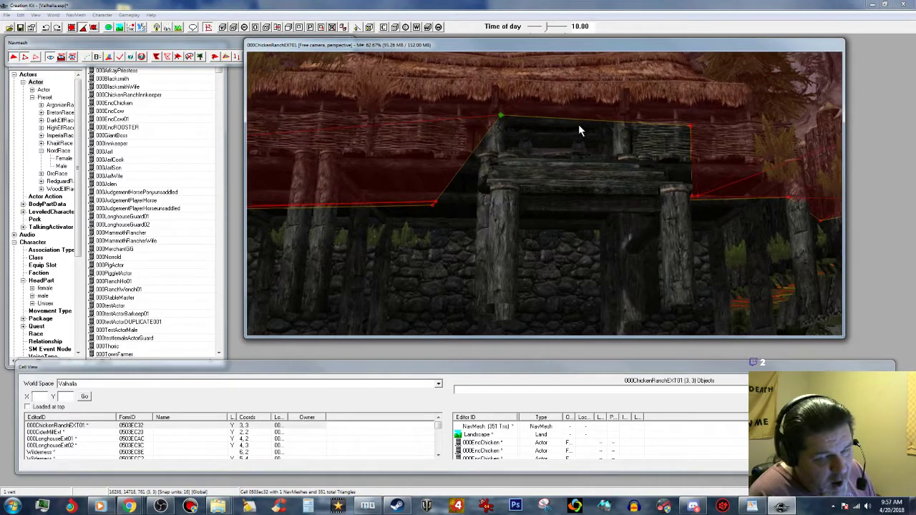
pyautogui.moveTo(604, 133); pyautogui.dragTo(598, 140, button='middle')
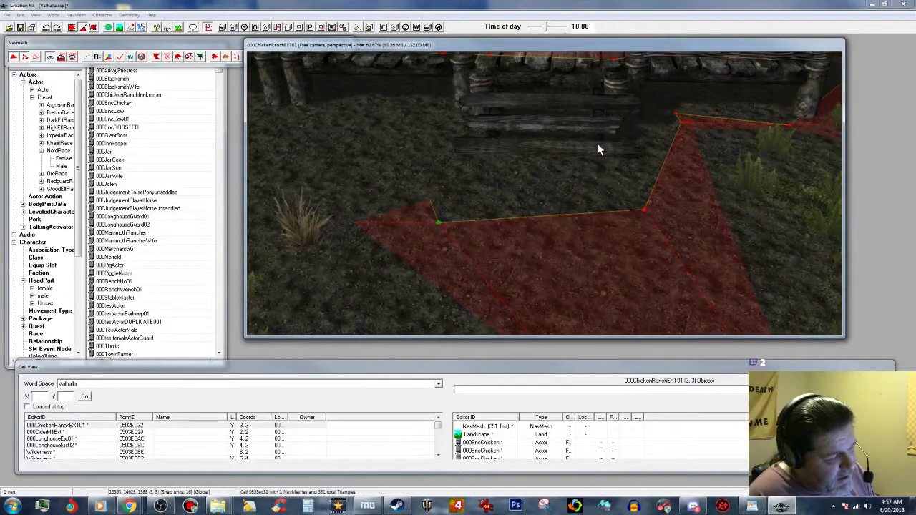
# Drop the edge's right-hand vertex, as seen facing the stairs, onto the terrain.
pyautogui.press('shift')
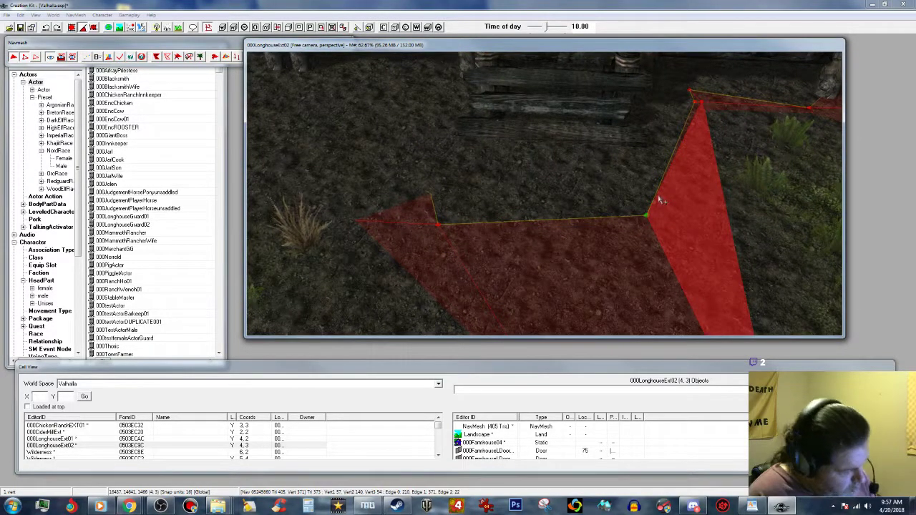
pyautogui.press('f')
pyautogui.scroll(2, 655, 199)
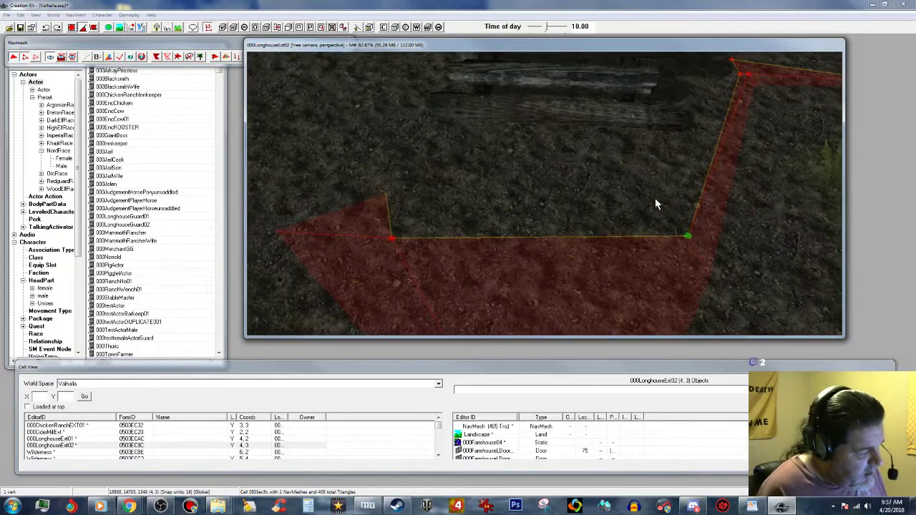
# Add two triangles extending the ground navmesh from the open edge to the foot of the porch stairs.
pyautogui.keyDown('ctrl'); pyautogui.click(391, 237); pyautogui.keyUp('ctrl')
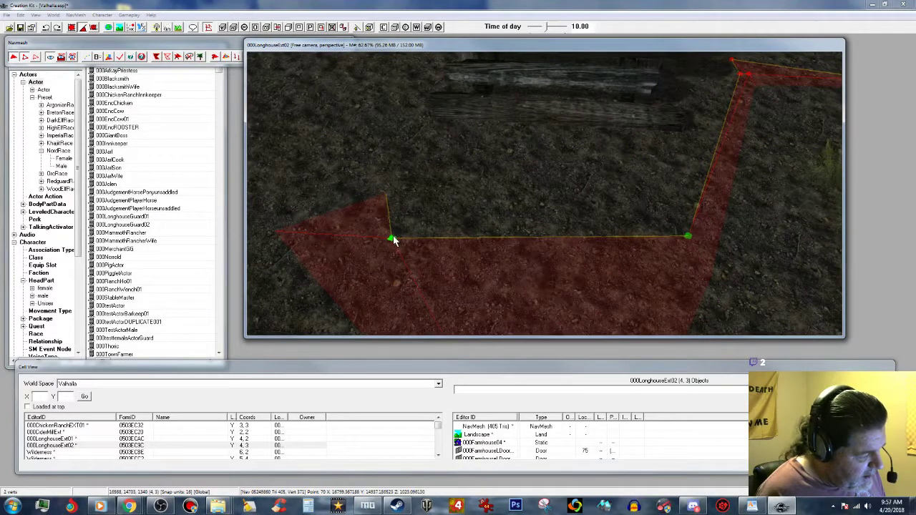
pyautogui.keyDown('ctrl'); pyautogui.rightClick(437, 131); pyautogui.keyUp('ctrl')
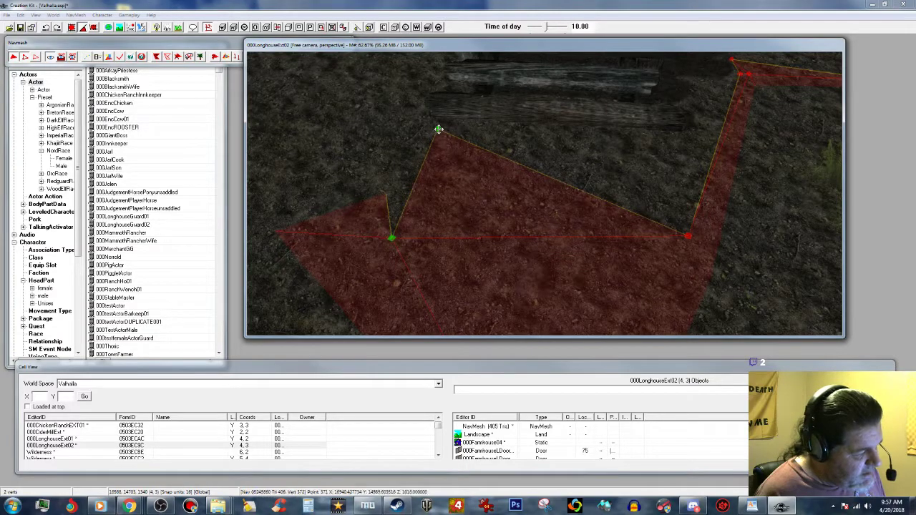
pyautogui.keyDown('ctrl'); pyautogui.click(687, 236); pyautogui.keyUp('ctrl')
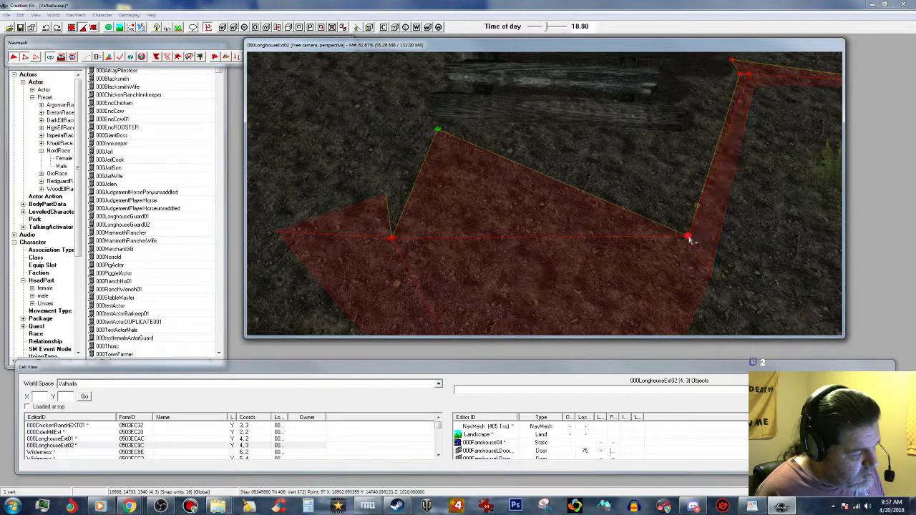
pyautogui.keyDown('ctrl'); pyautogui.rightClick(661, 149); pyautogui.keyUp('ctrl')
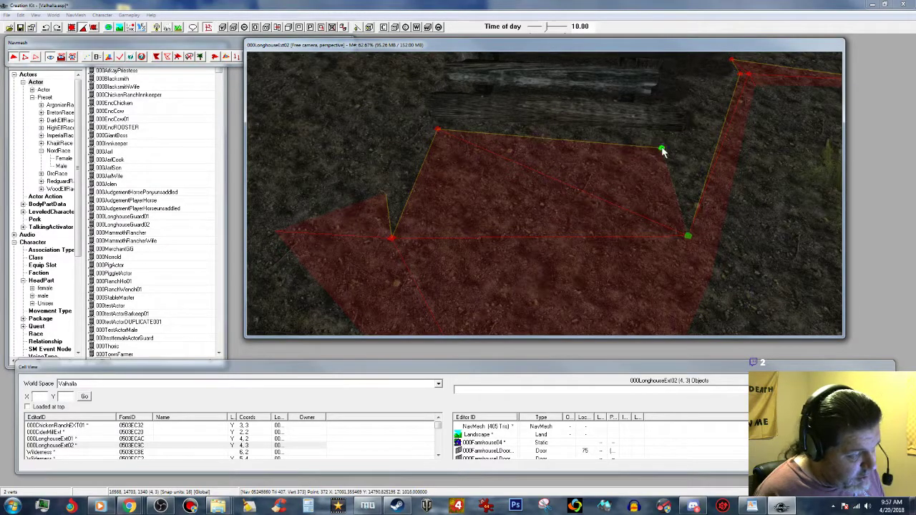
# Add two triangles covering the stairs, from the bottom step up to the posts beside the top step.
pyautogui.keyDown('ctrl'); pyautogui.click(438, 129); pyautogui.keyUp('ctrl')
pyautogui.moveTo(524, 96); pyautogui.dragTo(524, 108, button='middle')
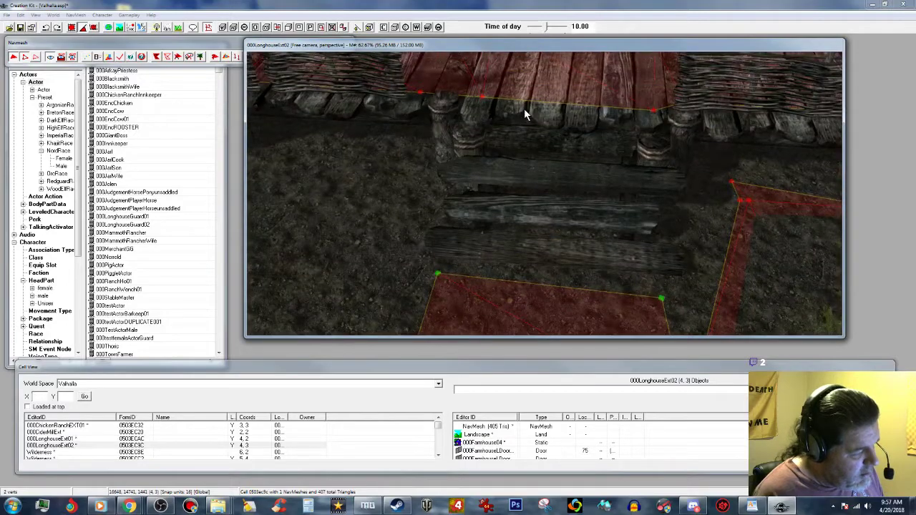
pyautogui.keyDown('ctrl'); pyautogui.rightClick(475, 134); pyautogui.keyUp('ctrl')
pyautogui.moveTo(542, 158); pyautogui.dragTo(542, 154, button='middle')
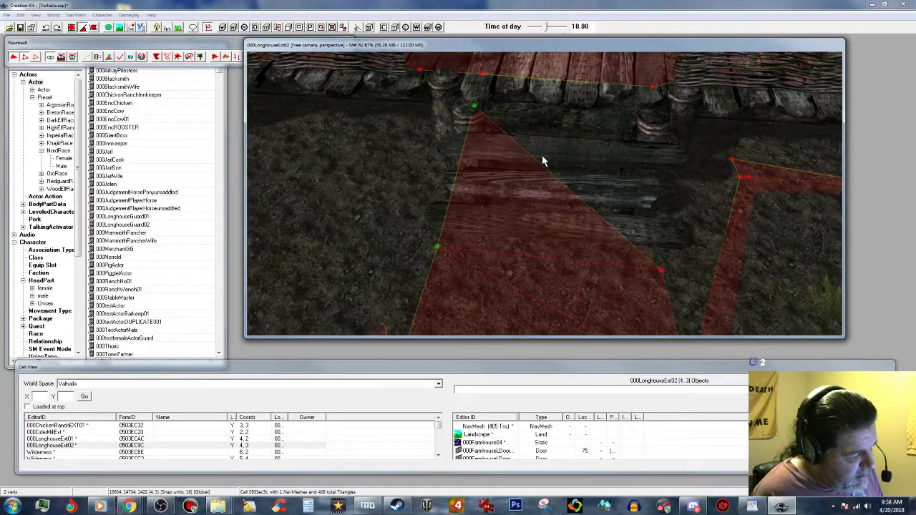
pyautogui.click(475, 107)
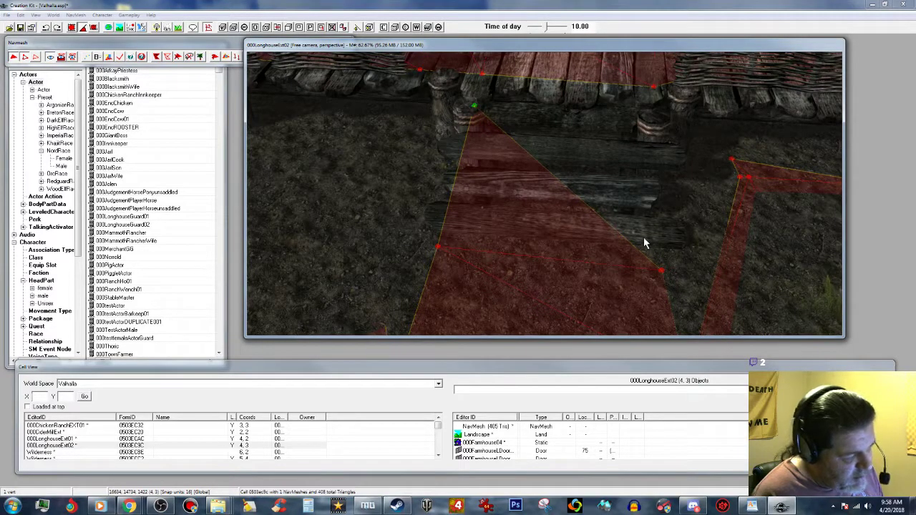
pyautogui.keyDown('ctrl'); pyautogui.rightClick(653, 118); pyautogui.keyUp('ctrl')
pyautogui.moveTo(655, 122); pyautogui.dragTo(657, 123, button='middle')
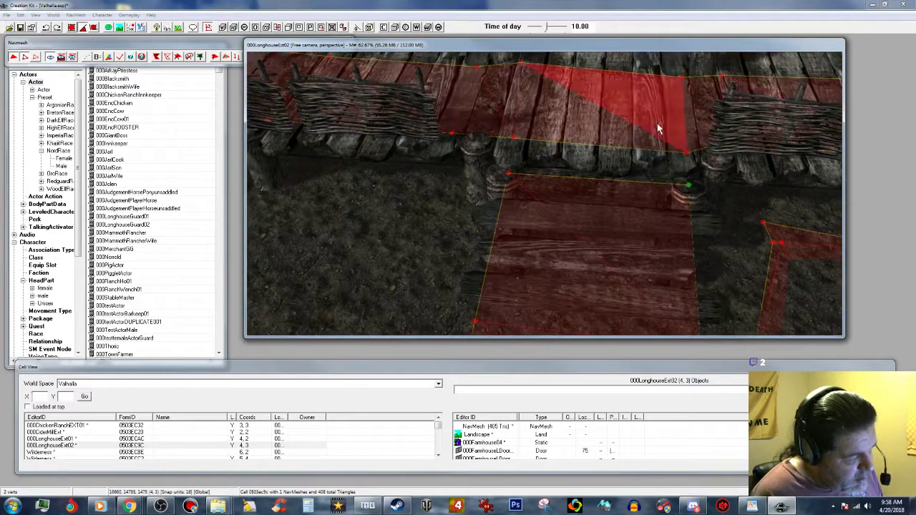
# Bridge the top edge of the stair navmesh to the porch floor's outer edge with two triangles.
pyautogui.click(523, 180)
pyautogui.click(508, 175)
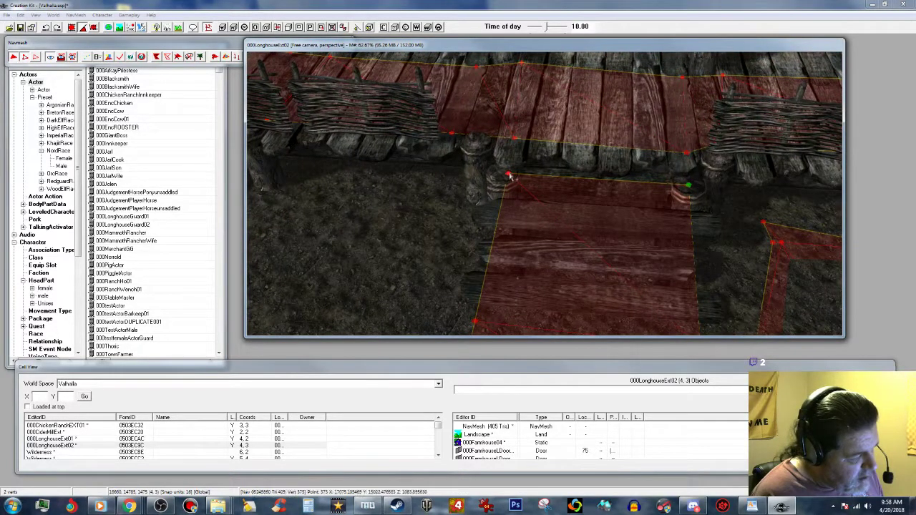
pyautogui.keyDown('ctrl'); pyautogui.click(514, 140); pyautogui.keyUp('ctrl')
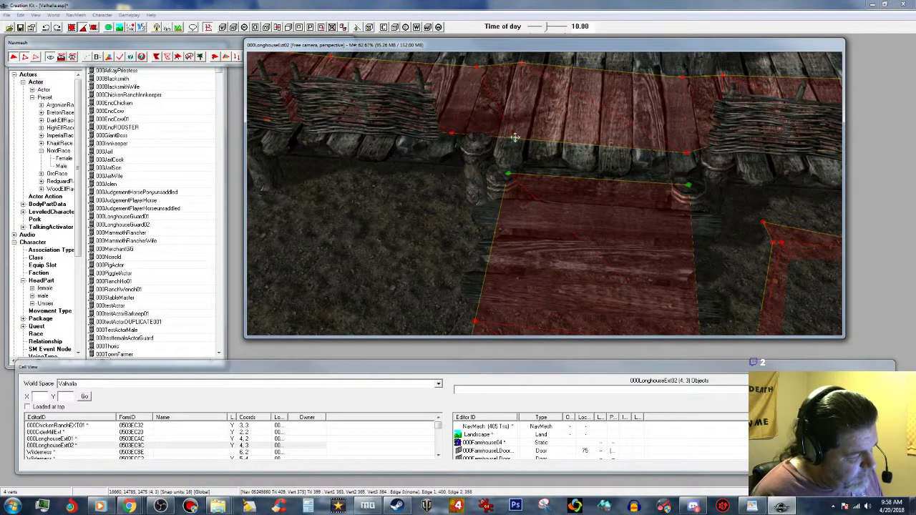
pyautogui.press('d')
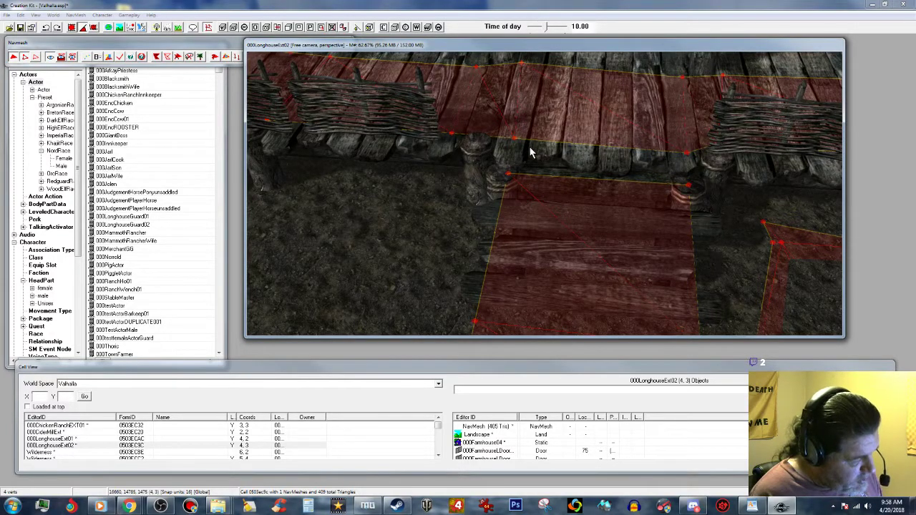
pyautogui.click(515, 139)
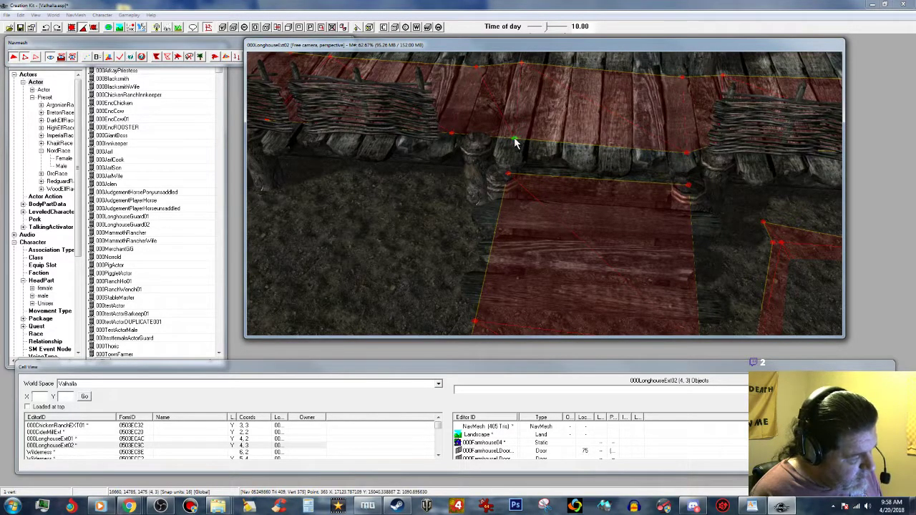
pyautogui.keyDown('ctrl'); pyautogui.click(508, 174); pyautogui.keyUp('ctrl')
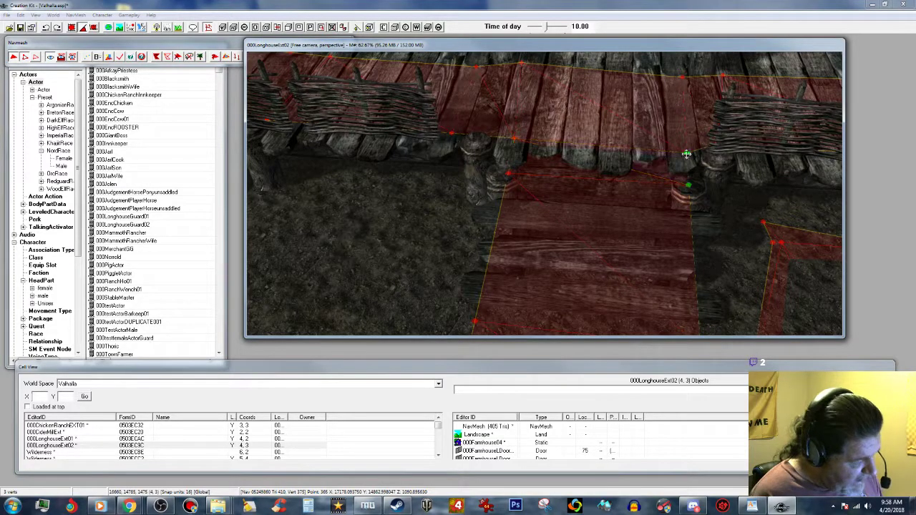
pyautogui.click(687, 154)
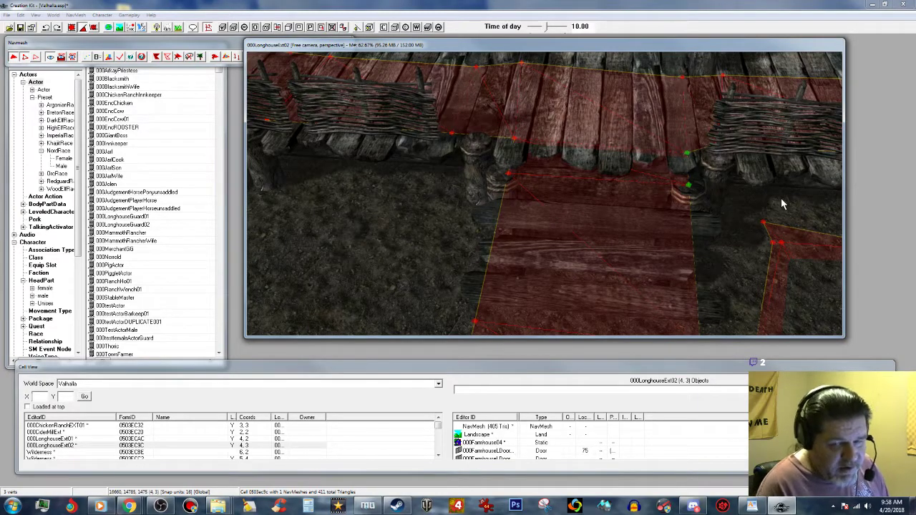
# Add a triangle extending the porch navmesh inward past the post, over the floor boards between the two posts.
pyautogui.moveTo(677, 149); pyautogui.dragTo(620, 176, button='middle')
pyautogui.click(656, 154)
pyautogui.scroll(3, 656, 155)
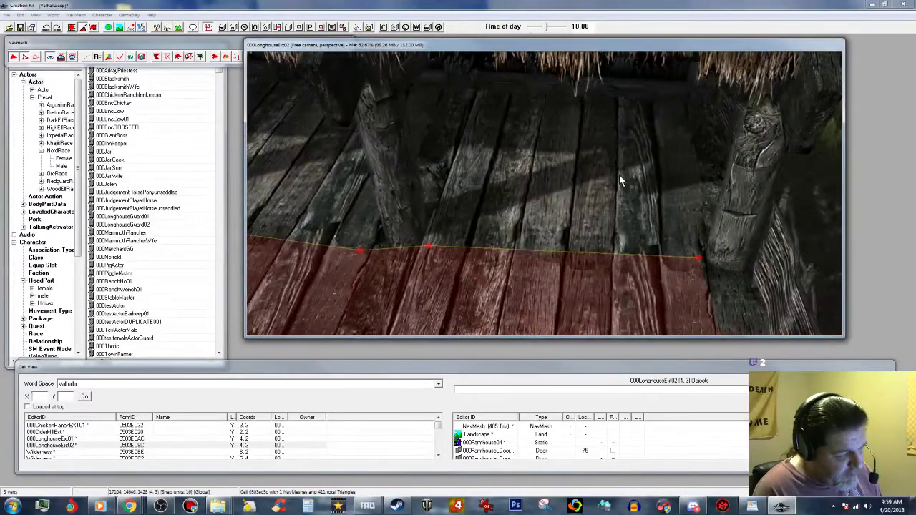
pyautogui.click(429, 248)
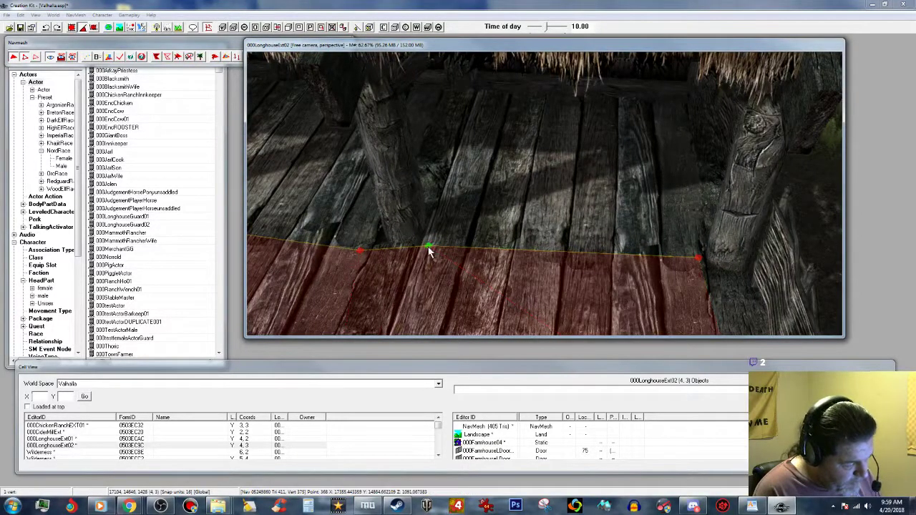
pyautogui.keyDown('ctrl'); pyautogui.click(699, 257); pyautogui.keyUp('ctrl')
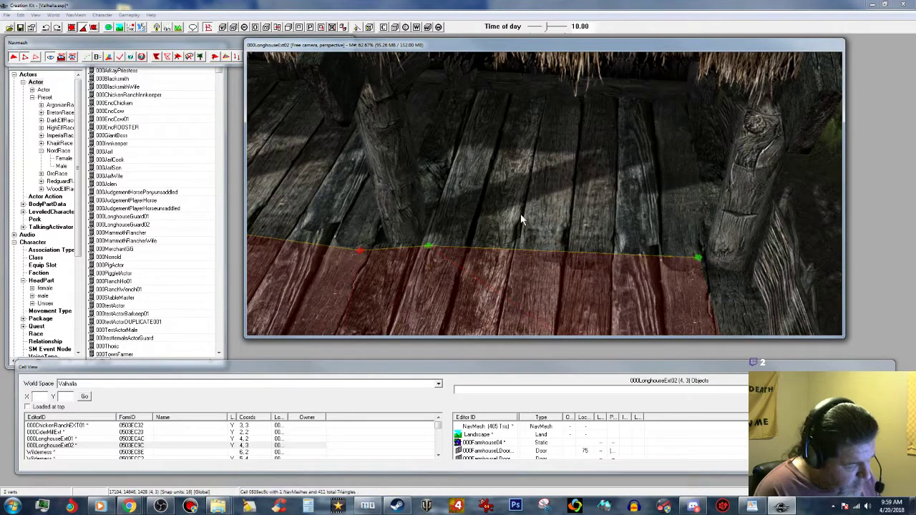
pyautogui.rightClick(440, 207)
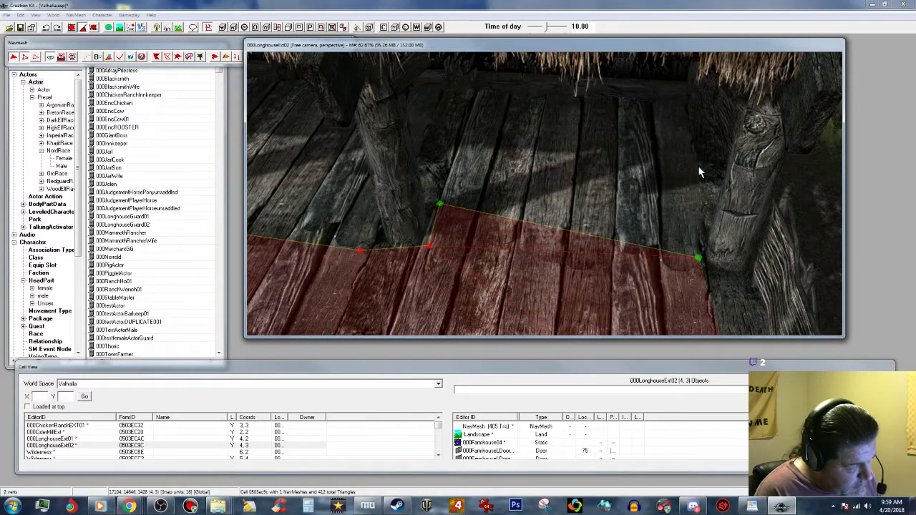
pyautogui.rightClick(681, 108)
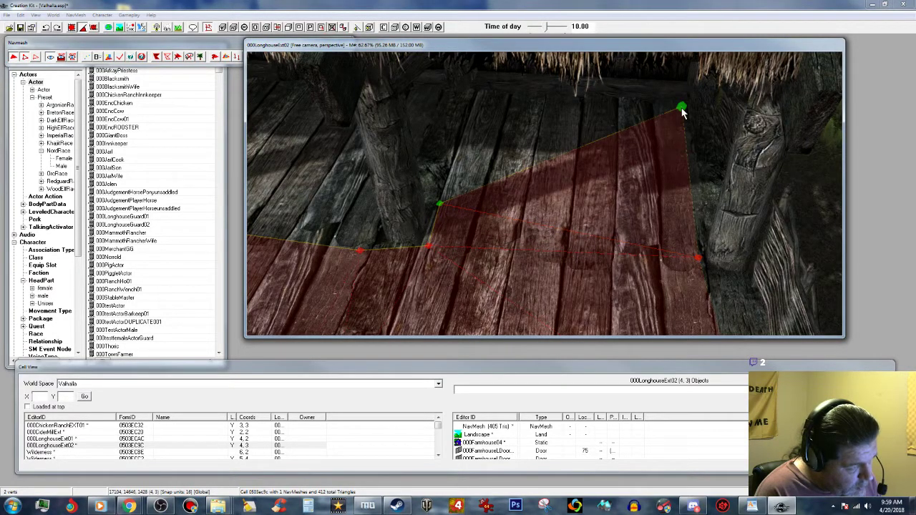
pyautogui.click(681, 107)
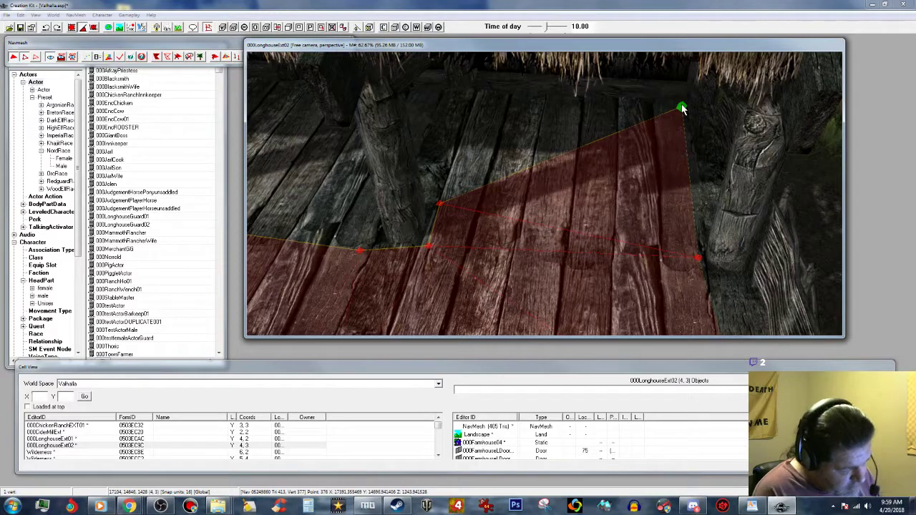
pyautogui.press('Delete')
# Rebuild the porch navmesh triangle from the edge between the two posts, placing its far corner deeper on the floor boards.
pyautogui.click(699, 258)
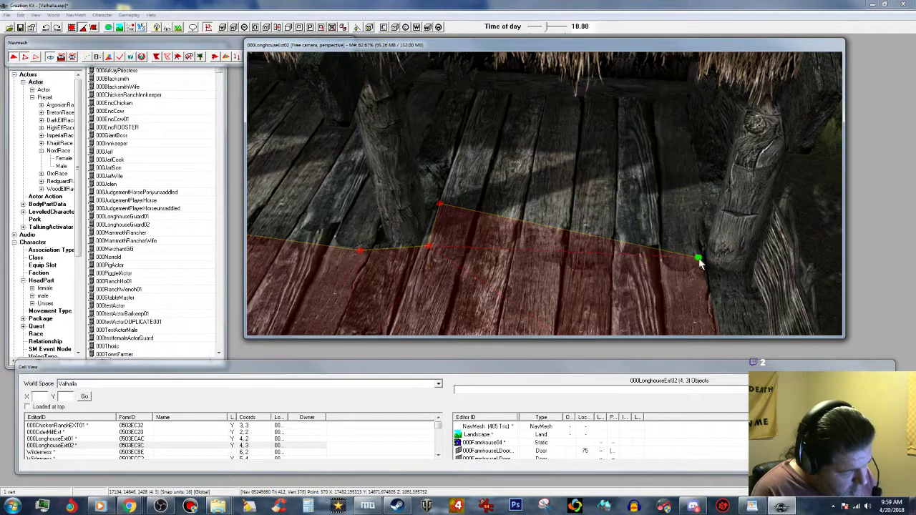
pyautogui.keyDown('ctrl'); pyautogui.click(440, 206); pyautogui.keyUp('ctrl')
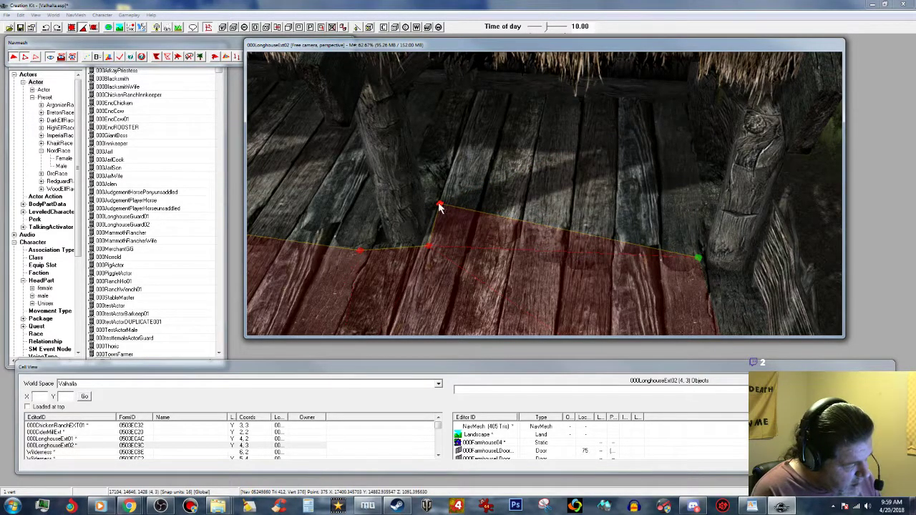
pyautogui.scroll(2, 564, 198)
pyautogui.scroll(5, 650, 172)
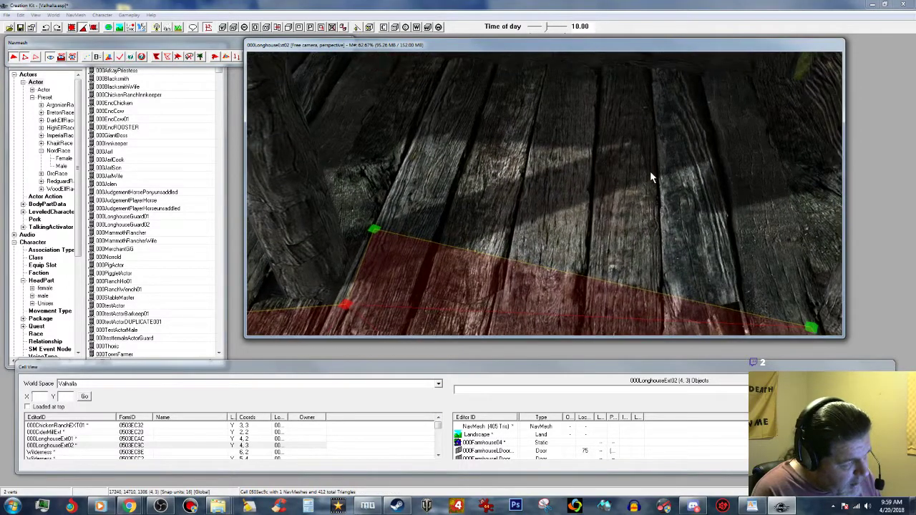
pyautogui.click(695, 130)
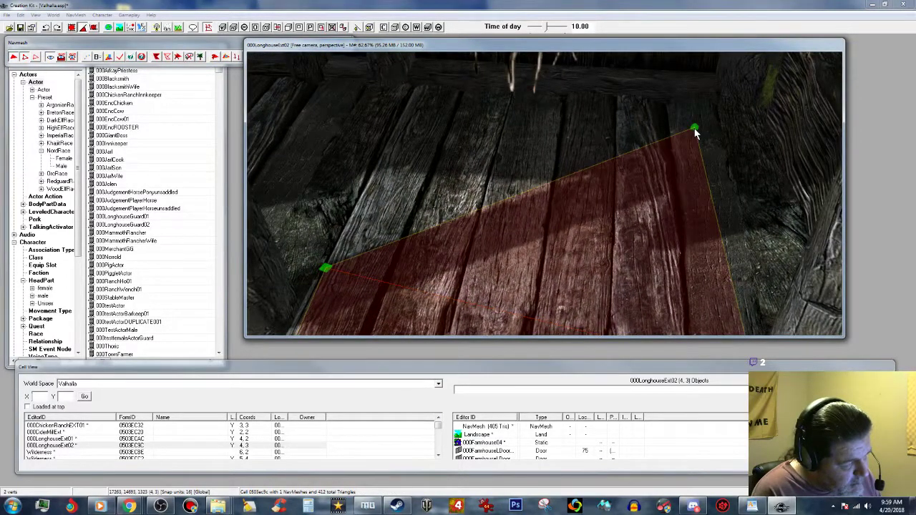
# Extend the porch navmesh along the wall-side floor boards with triangles fanning out from the vertex beside the post.
pyautogui.keyDown('shift'); pyautogui.moveTo(695, 129); pyautogui.dragTo(653, 156, button='middle'); pyautogui.keyUp('shift')
pyautogui.scroll(5, 623, 134)
pyautogui.keyDown('ctrl'); pyautogui.rightClick(653, 159); pyautogui.keyUp('ctrl')
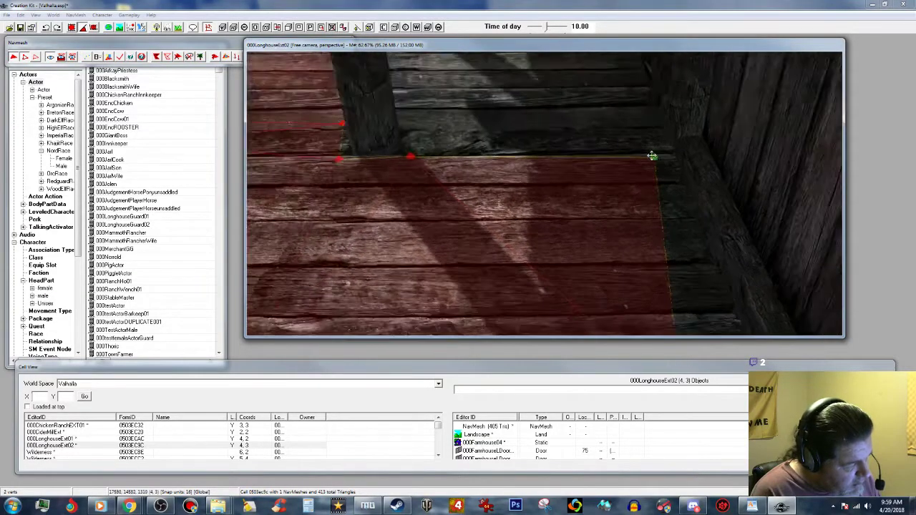
pyautogui.click(410, 157)
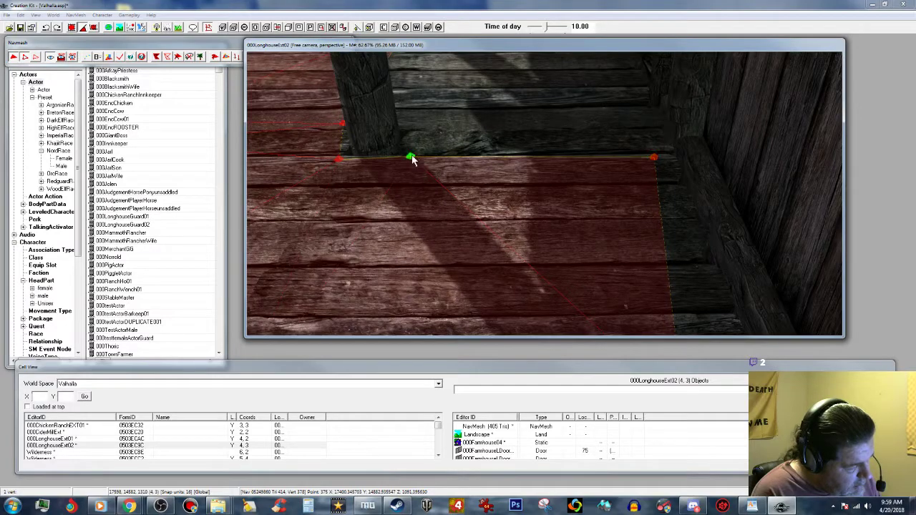
pyautogui.keyDown('ctrl'); pyautogui.click(654, 157); pyautogui.keyUp('ctrl')
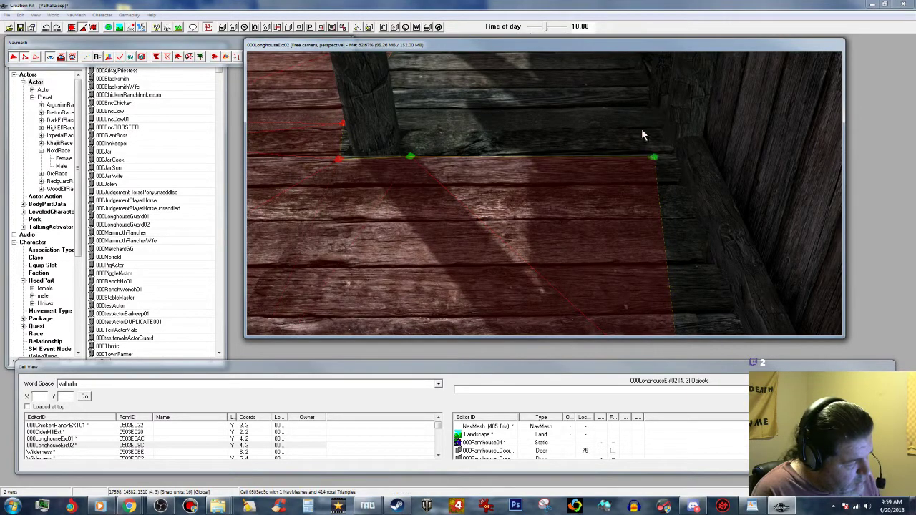
pyautogui.keyDown('ctrl'); pyautogui.rightClick(644, 107); pyautogui.keyUp('ctrl')
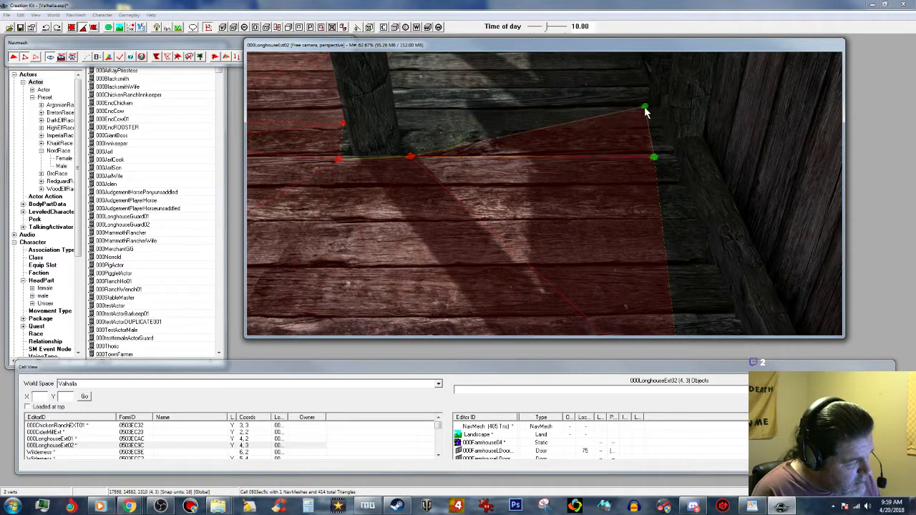
pyautogui.click(409, 157)
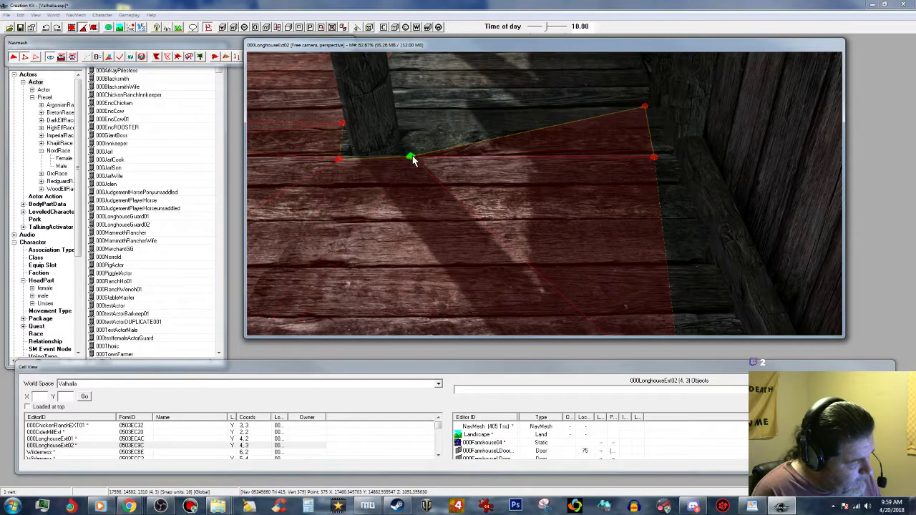
pyautogui.keyDown('ctrl'); pyautogui.click(645, 108); pyautogui.keyUp('ctrl')
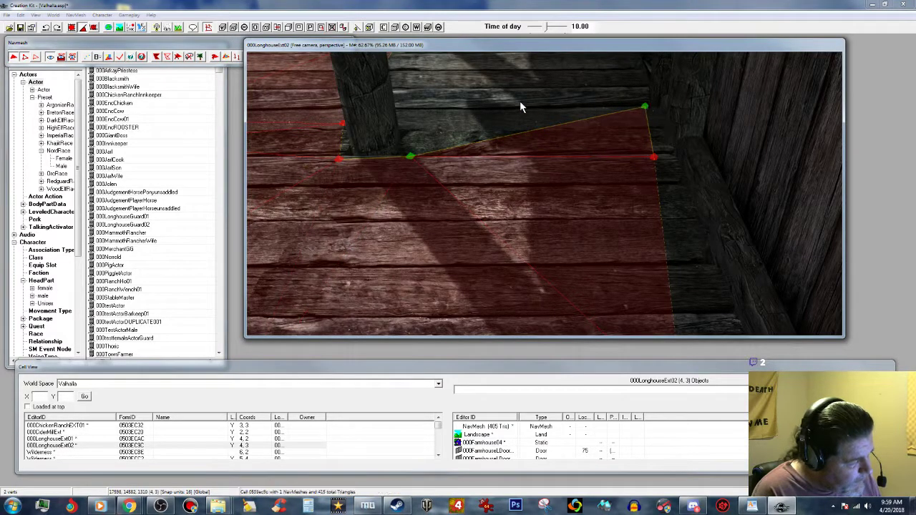
# Add a navmesh vertex beside the support post and fill the triangle joining it to the walkway edge of the uncovered bay.
pyautogui.keyDown('ctrl'); pyautogui.rightClick(419, 110); pyautogui.keyUp('ctrl')
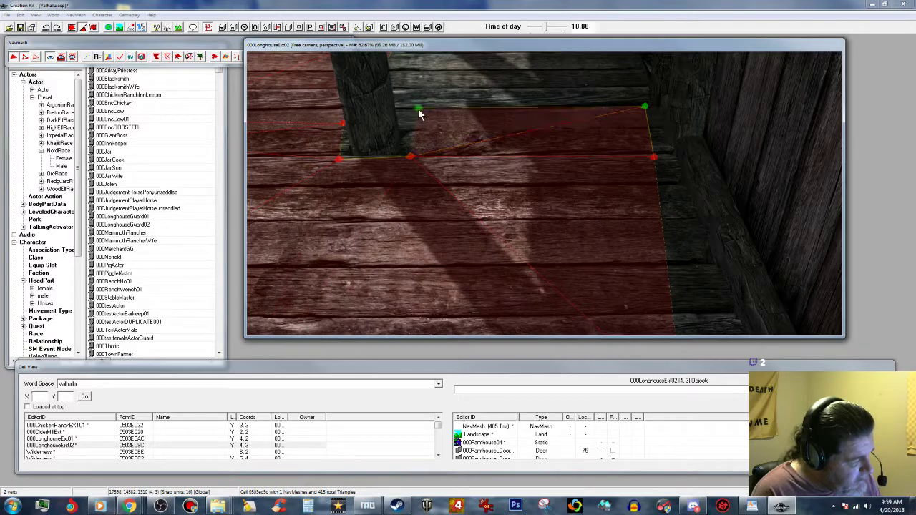
pyautogui.press('shift')
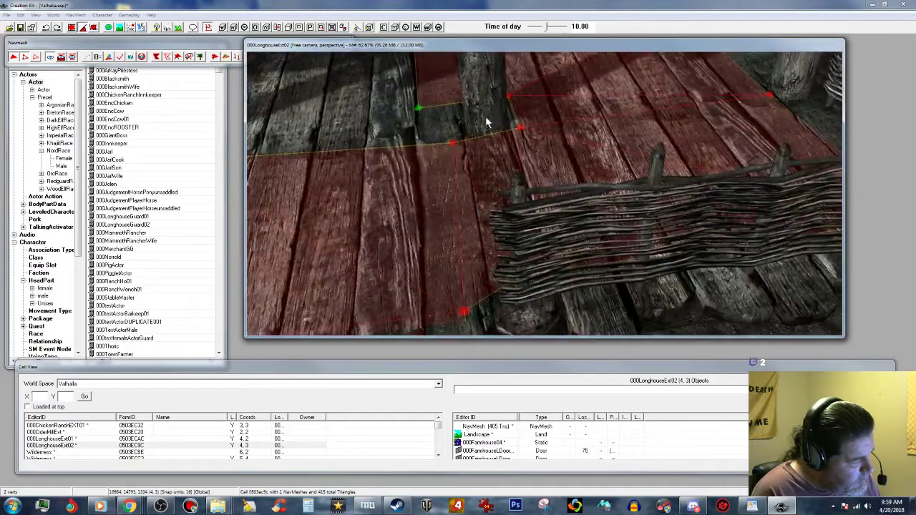
pyautogui.moveTo(466, 116); pyautogui.dragTo(515, 134, button='middle')
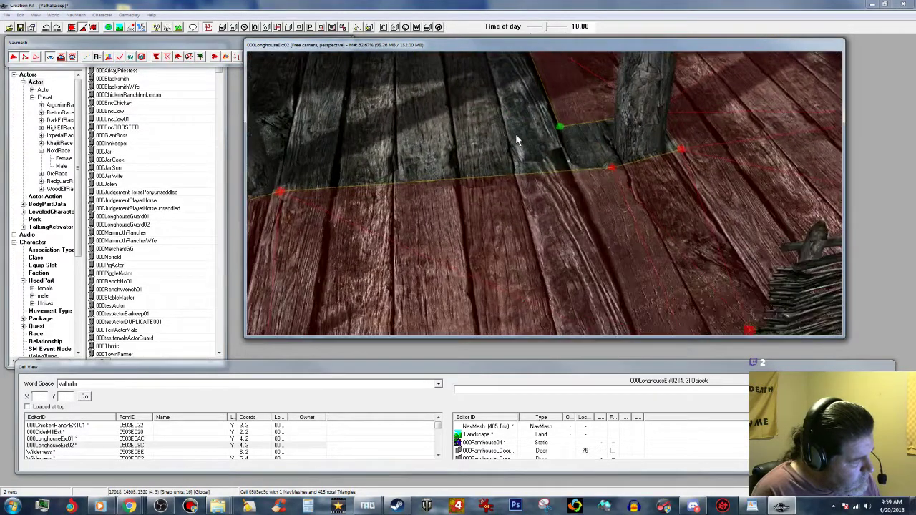
pyautogui.click(613, 169)
pyautogui.keyDown('ctrl'); pyautogui.click(561, 128); pyautogui.keyUp('ctrl')
pyautogui.keyDown('ctrl'); pyautogui.click(279, 192); pyautogui.keyUp('ctrl')
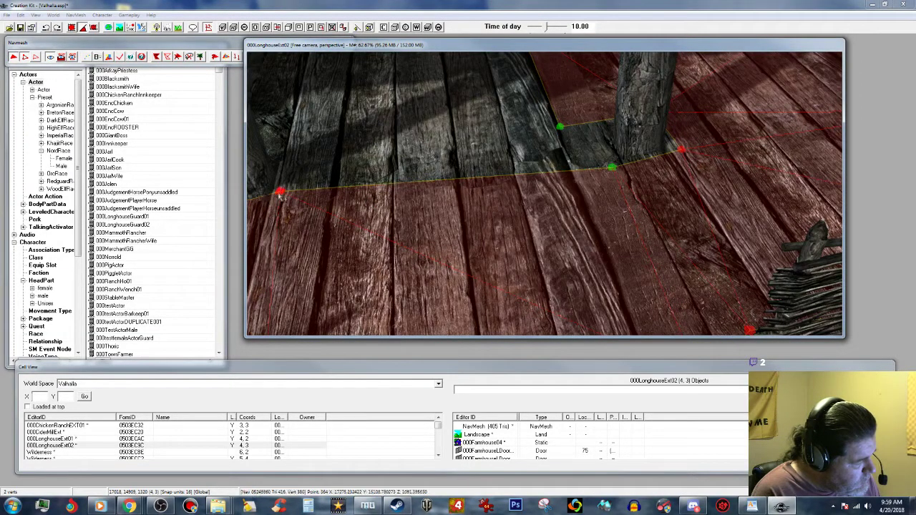
pyautogui.press('a')
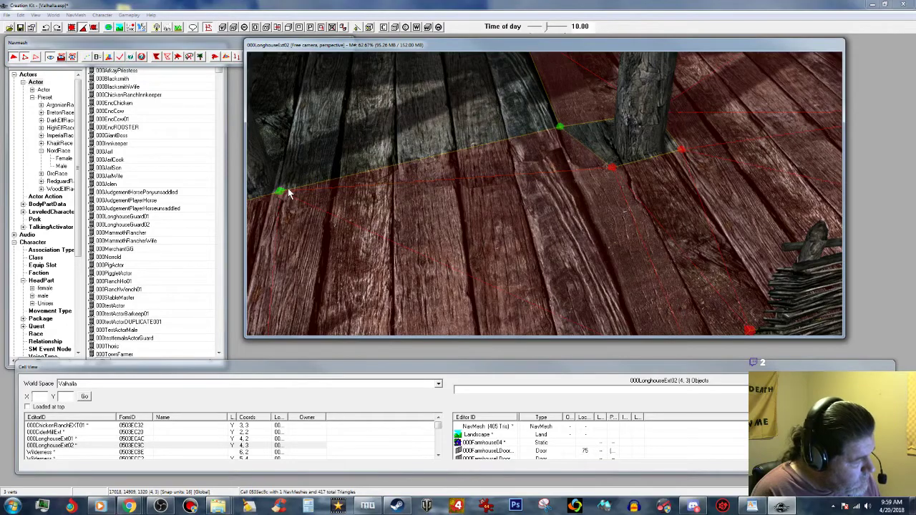
# Cover the bay's floor with navmesh by joining the near wall corner and adding a vertex at the far wall corner.
pyautogui.moveTo(299, 162); pyautogui.dragTo(301, 171, button='middle')
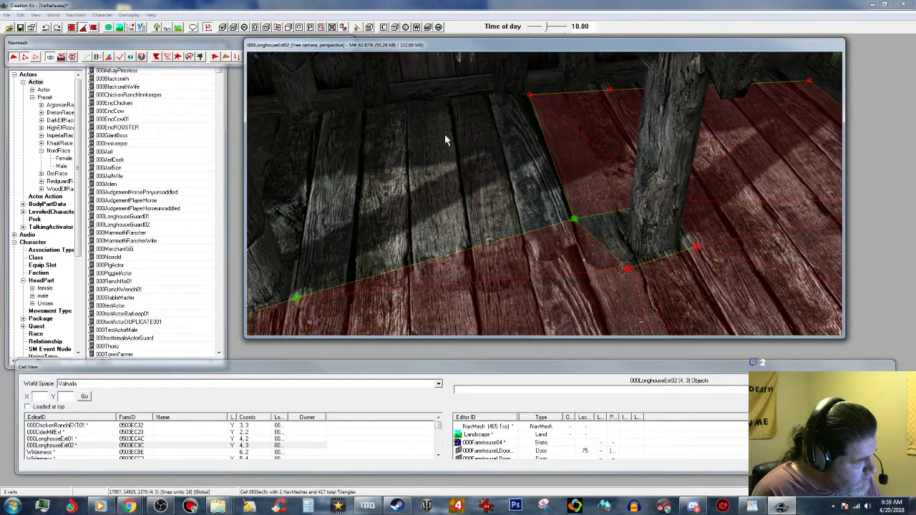
pyautogui.keyDown('ctrl'); pyautogui.click(529, 96); pyautogui.keyUp('ctrl')
pyautogui.press('f')
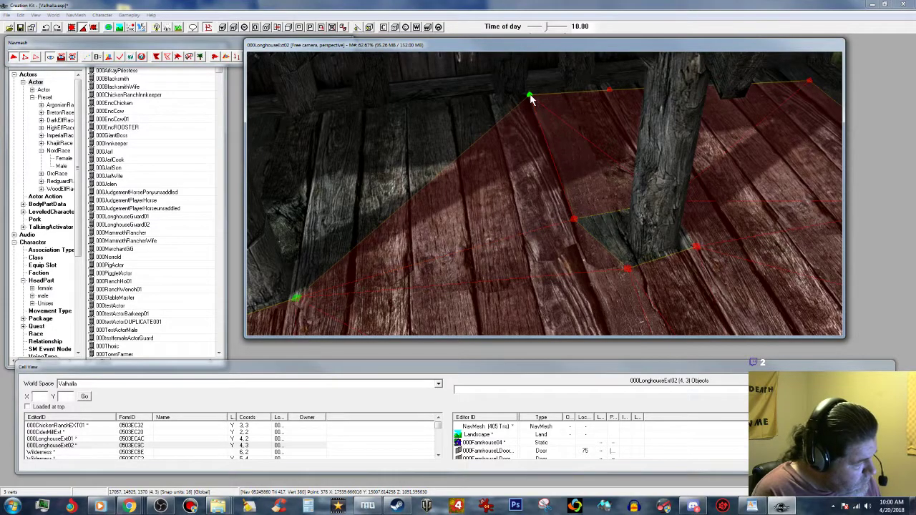
pyautogui.keyDown('ctrl'); pyautogui.rightClick(357, 113); pyautogui.keyUp('ctrl')
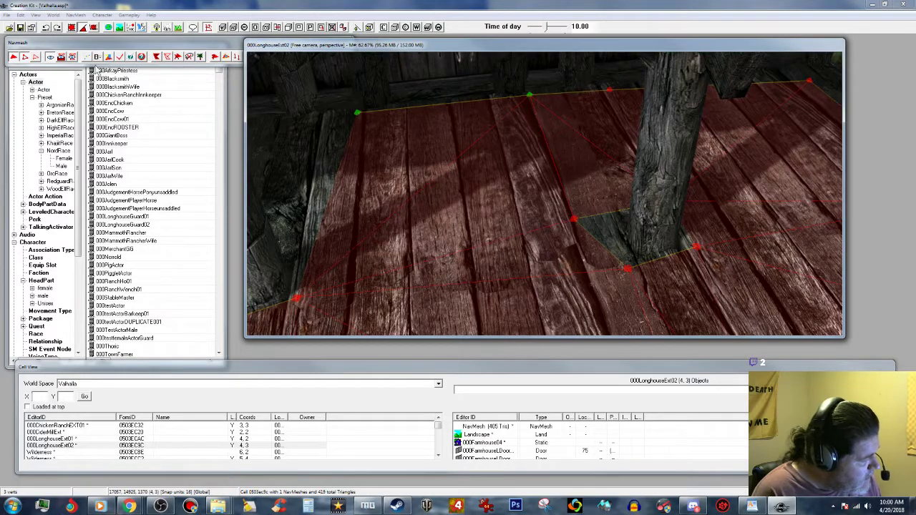
# Add a navmesh vertex on the bay's open side next to the post and shift it slightly toward the wall.
pyautogui.click(36, 58)
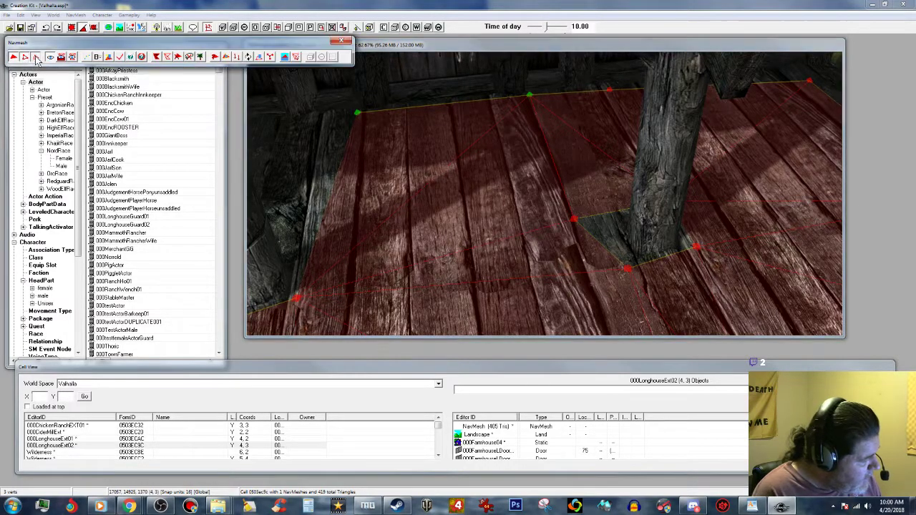
pyautogui.keyDown('ctrl'); pyautogui.rightClick(310, 258); pyautogui.keyUp('ctrl')
pyautogui.click(310, 259)
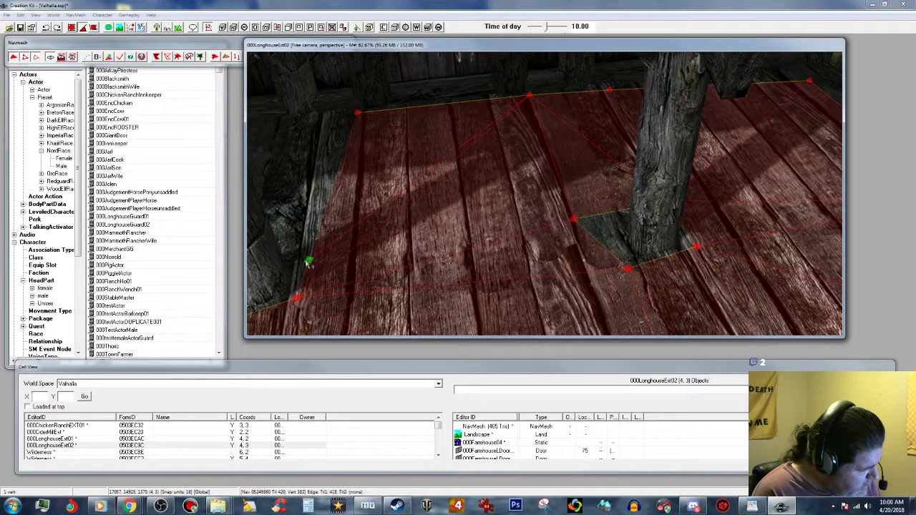
pyautogui.moveTo(308, 259); pyautogui.dragTo(306, 248)
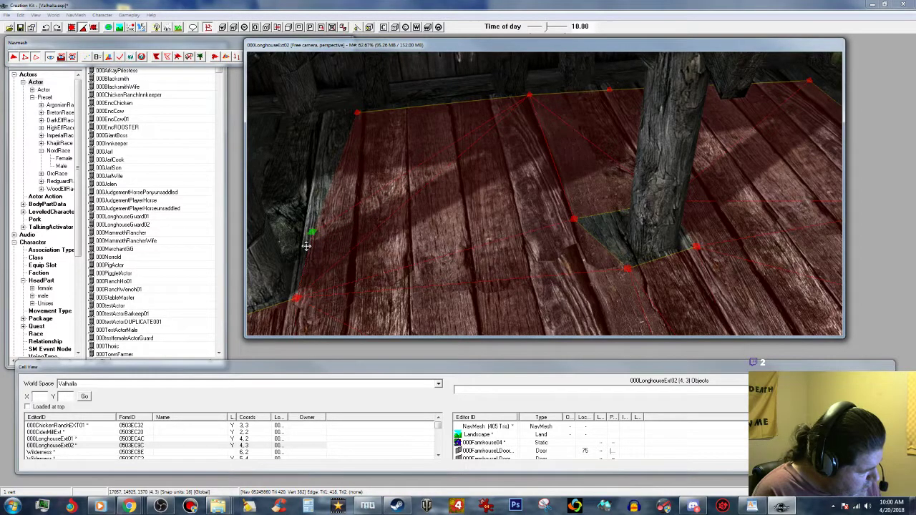
# Extend the navmesh behind the post from the bay's far side to a new vertex in the next bay.
pyautogui.moveTo(317, 218); pyautogui.dragTo(343, 213, button='middle')
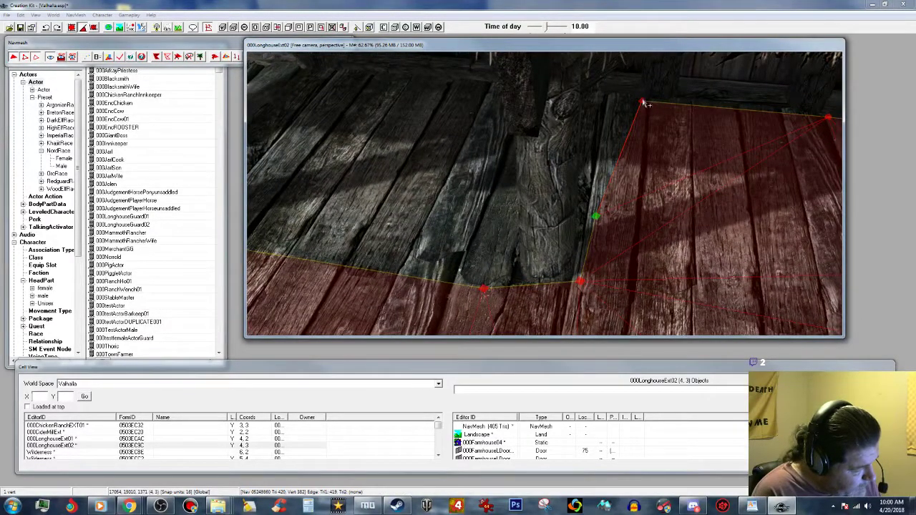
pyautogui.click(44, 60)
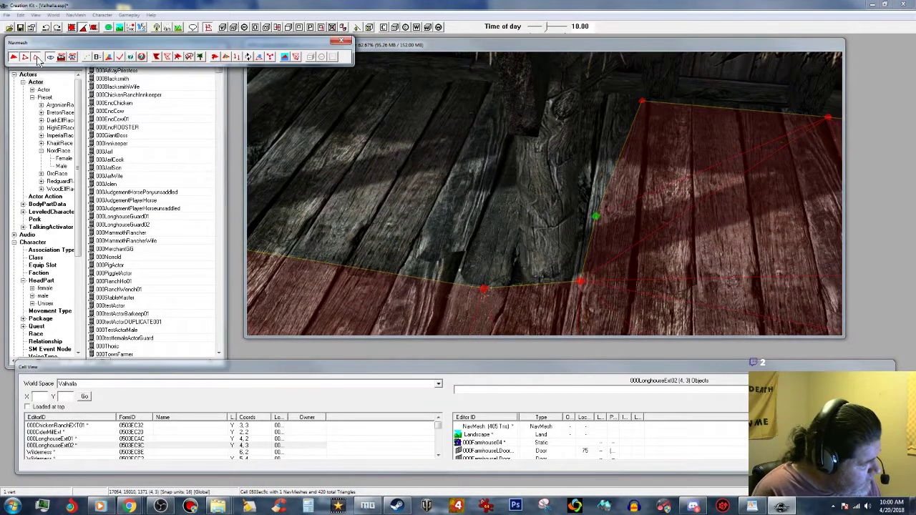
pyautogui.keyDown('ctrl'); pyautogui.click(642, 103); pyautogui.keyUp('ctrl')
pyautogui.moveTo(614, 150); pyautogui.dragTo(627, 153, button='middle')
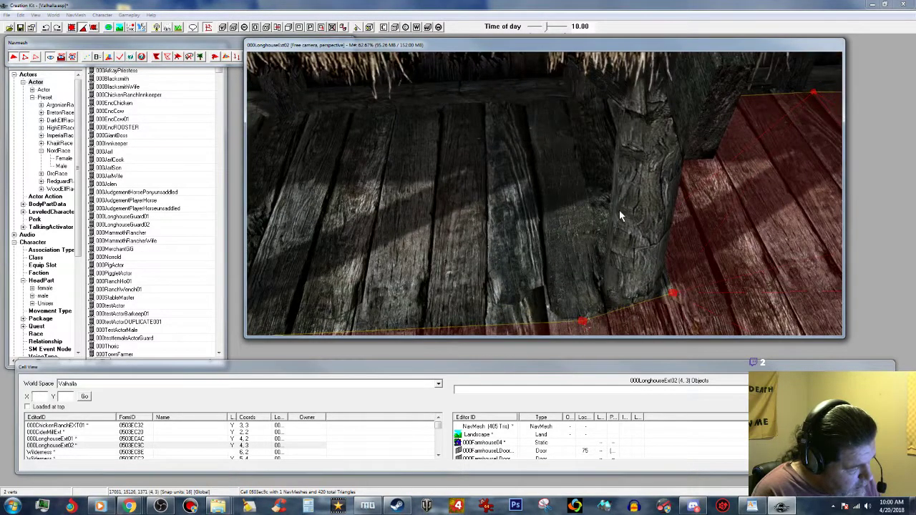
pyautogui.keyDown('ctrl'); pyautogui.rightClick(591, 235); pyautogui.keyUp('ctrl')
pyautogui.moveTo(592, 236)
pyautogui.keyDown('shift'); pyautogui.mouseDown(button='middle')
pyautogui.moveTo(557, 235)
pyautogui.moveTo(589, 231)
pyautogui.mouseUp(button='middle'); pyautogui.keyUp('shift')
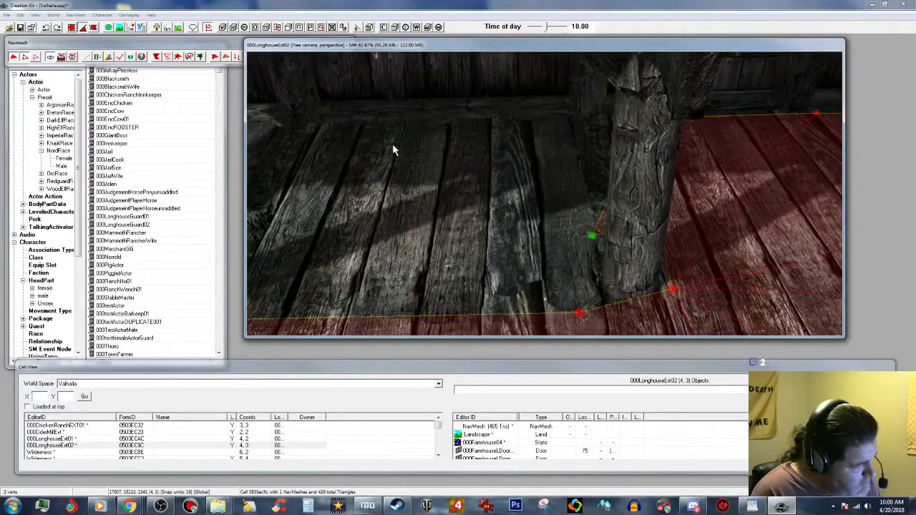
# Fill the second bay with navmesh triangles, adding vertices at its far wall corner and beside the next post, down to the walkway edge.
pyautogui.moveTo(390, 143); pyautogui.dragTo(396, 143, button='middle')
pyautogui.keyDown('ctrl'); pyautogui.rightClick(376, 133); pyautogui.keyUp('ctrl')
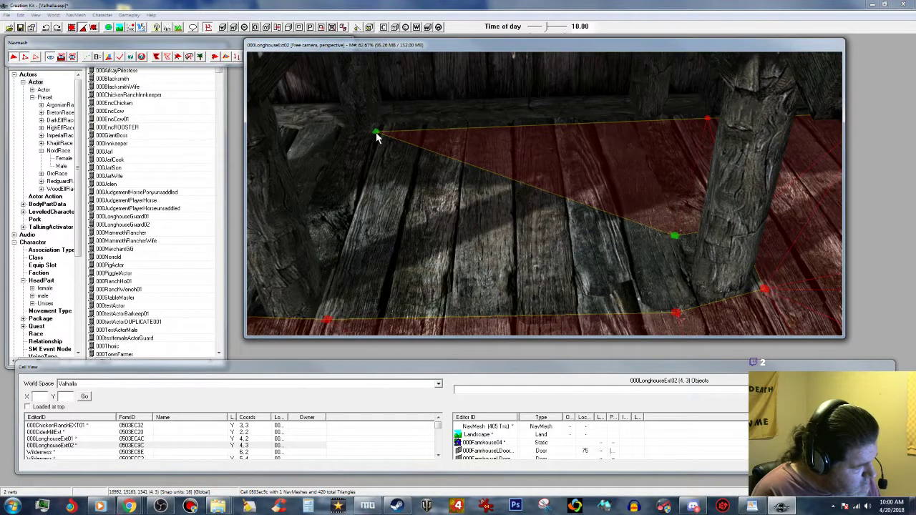
pyautogui.keyDown('shift'); pyautogui.click(676, 313); pyautogui.keyUp('shift')
pyautogui.press('F2')
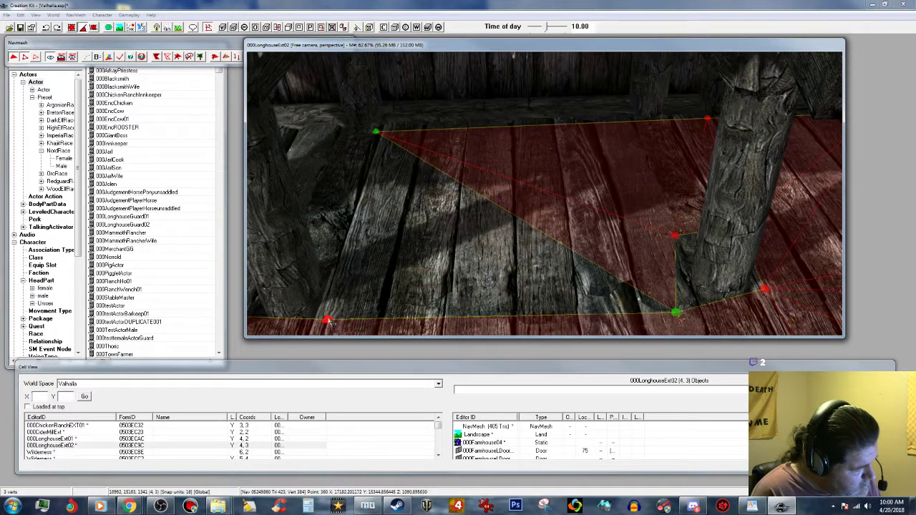
pyautogui.keyDown('ctrl'); pyautogui.rightClick(342, 247); pyautogui.keyUp('ctrl')
pyautogui.keyDown('ctrl'); pyautogui.click(327, 321); pyautogui.keyUp('ctrl')
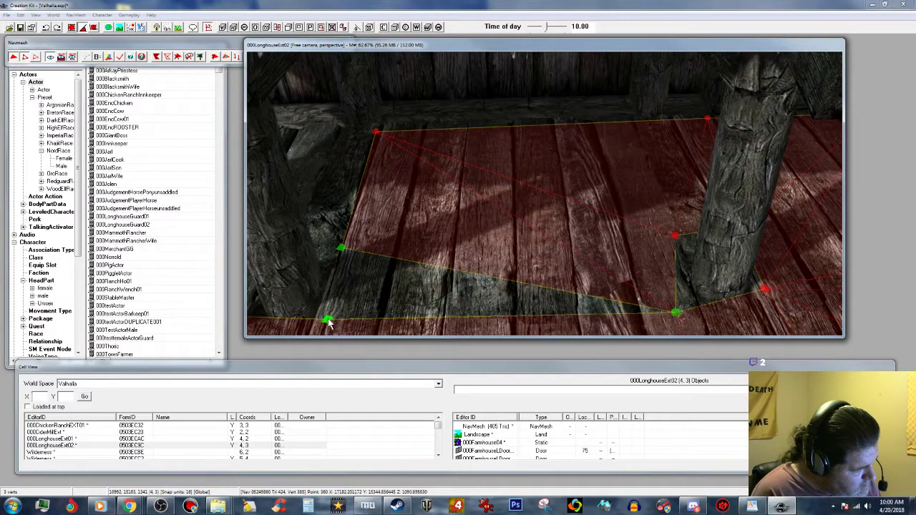
pyautogui.press('f')
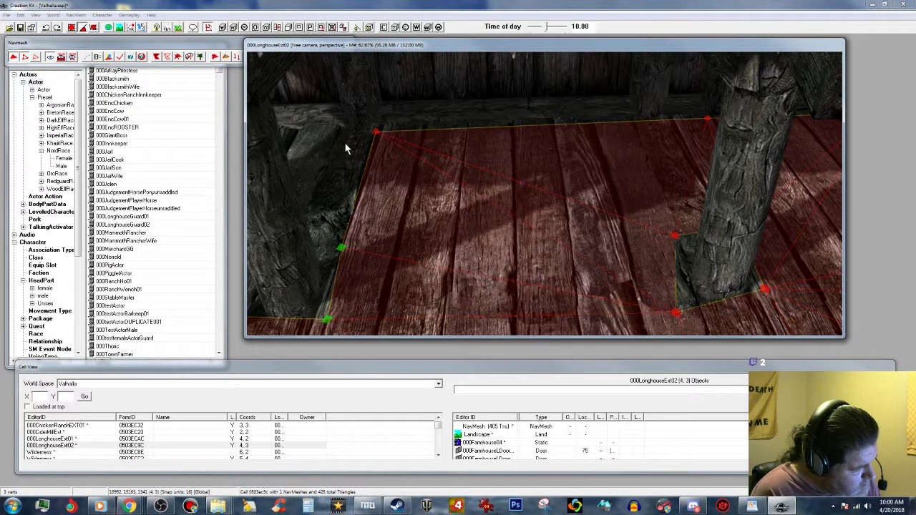
# Extend the second bay's far side behind the next post to a new navmesh vertex in the third bay.
pyautogui.click(374, 133)
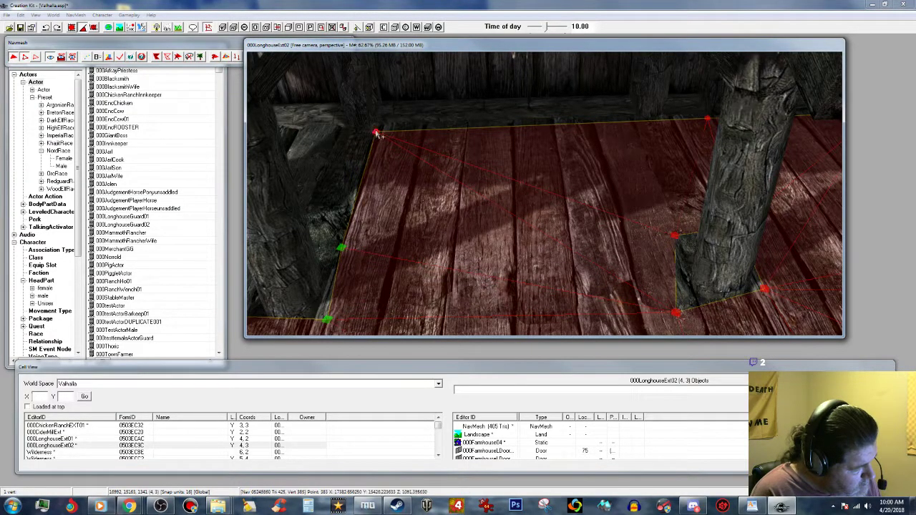
pyautogui.keyDown('ctrl'); pyautogui.click(341, 247); pyautogui.keyUp('ctrl')
pyautogui.moveTo(340, 248); pyautogui.dragTo(358, 245, button='middle')
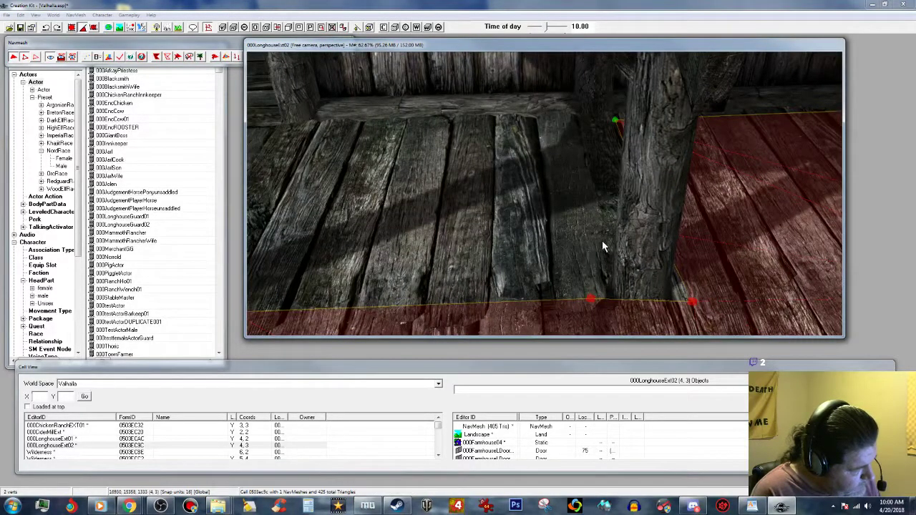
pyautogui.rightClick(597, 241)
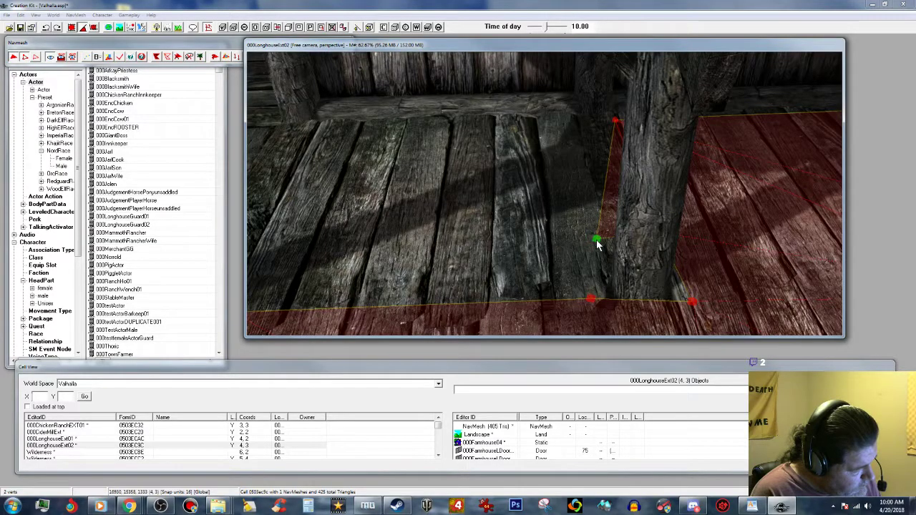
# Fill the triangle between the new vertex behind the post and the two walkway-edge vertices of the third bay.
pyautogui.click(599, 243)
pyautogui.click(597, 240)
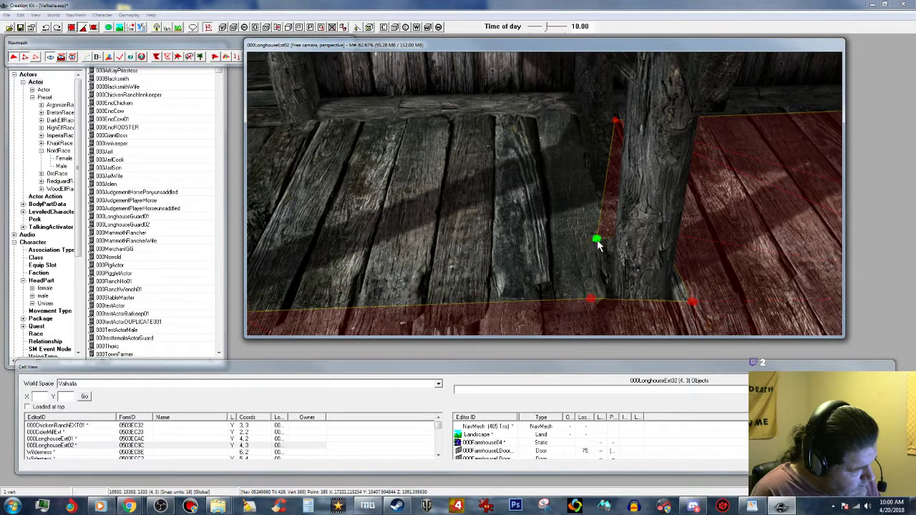
pyautogui.keyDown('ctrl'); pyautogui.click(590, 299); pyautogui.keyUp('ctrl')
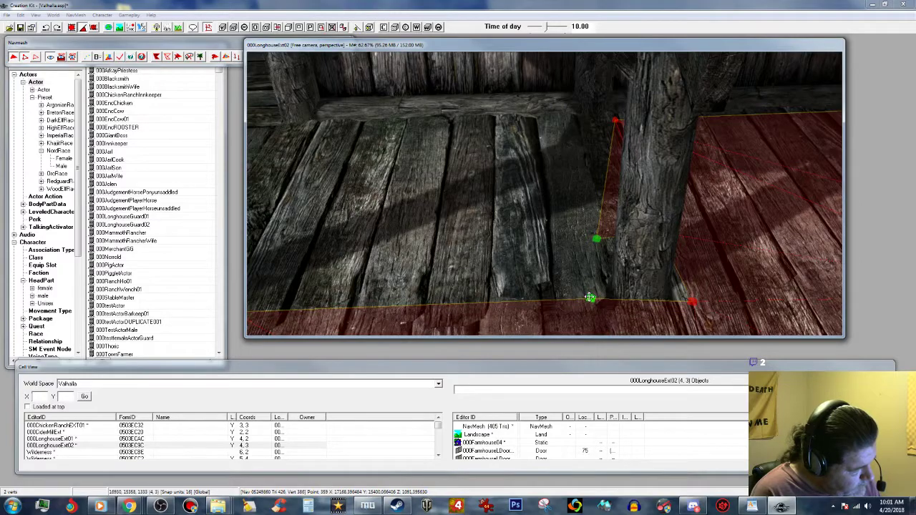
pyautogui.moveTo(591, 300); pyautogui.dragTo(680, 281, button='middle')
pyautogui.keyDown('ctrl'); pyautogui.click(379, 278); pyautogui.keyUp('ctrl')
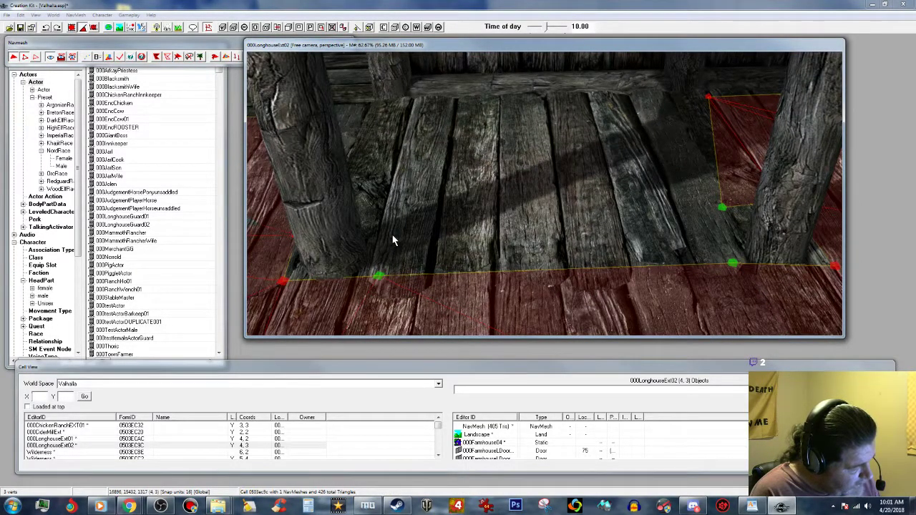
pyautogui.press('f')
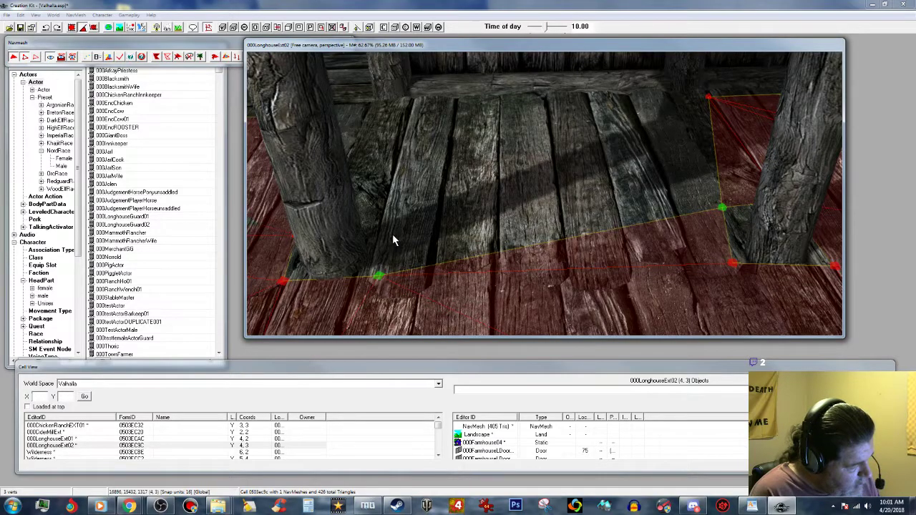
# Cover the rest of the third bay with triangles, adding vertices beside its far post and at its far wall corner.
pyautogui.keyDown('ctrl'); pyautogui.click(708, 97); pyautogui.keyUp('ctrl')
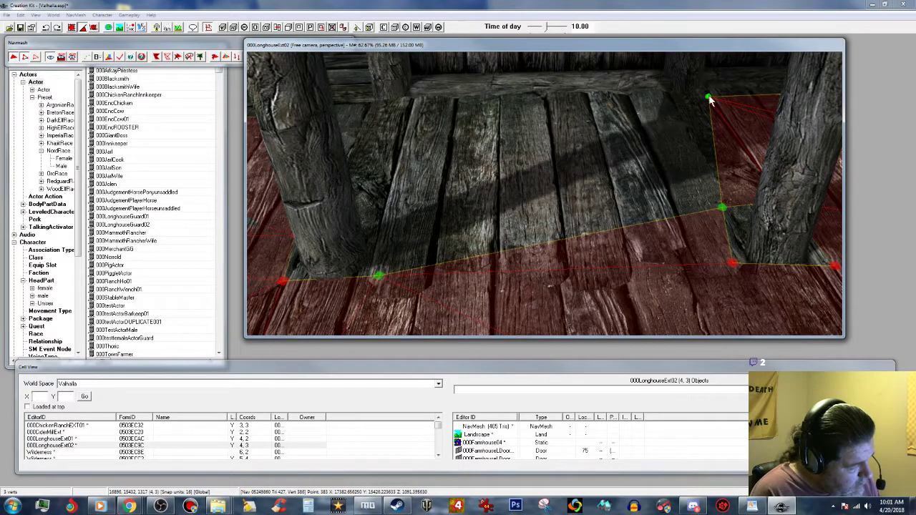
pyautogui.press('f')
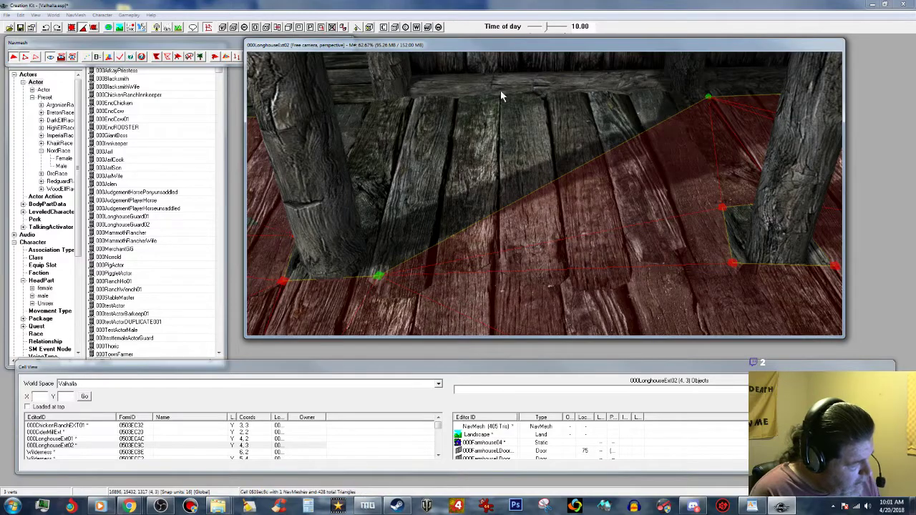
pyautogui.keyDown('ctrl'); pyautogui.rightClick(378, 224); pyautogui.keyUp('ctrl')
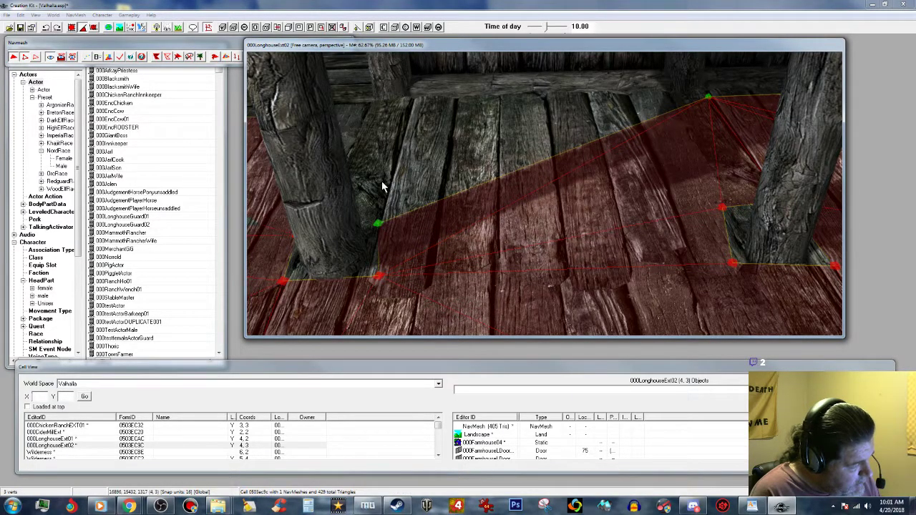
pyautogui.keyDown('ctrl'); pyautogui.rightClick(409, 105); pyautogui.keyUp('ctrl')
# Connect the third bay's far side to the existing navmesh beyond the post with a triangle.
pyautogui.moveTo(420, 145); pyautogui.dragTo(486, 155, button='middle')
pyautogui.keyDown('ctrl'); pyautogui.click(497, 187); pyautogui.keyUp('ctrl')
pyautogui.press('f')
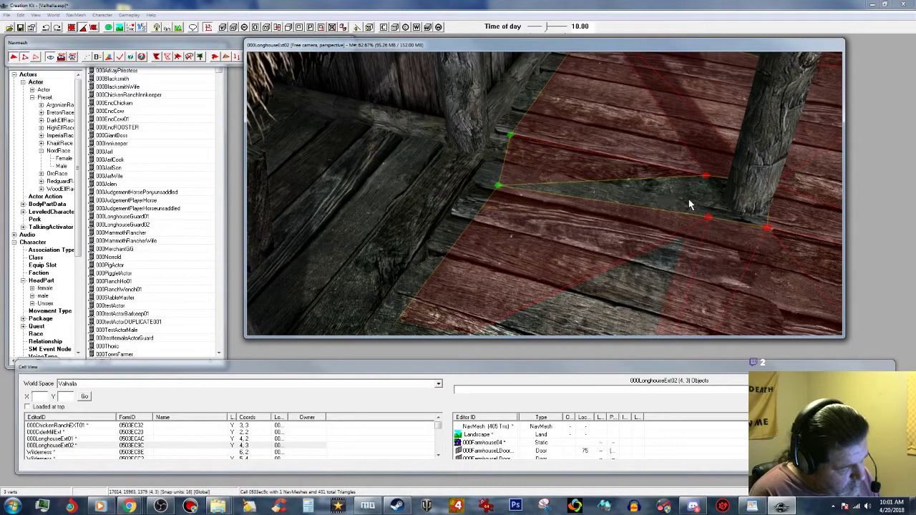
# Fill the remaining narrow gap next to the post with a triangle between the two post-side vertices and the wall-side vertex.
pyautogui.click(499, 185)
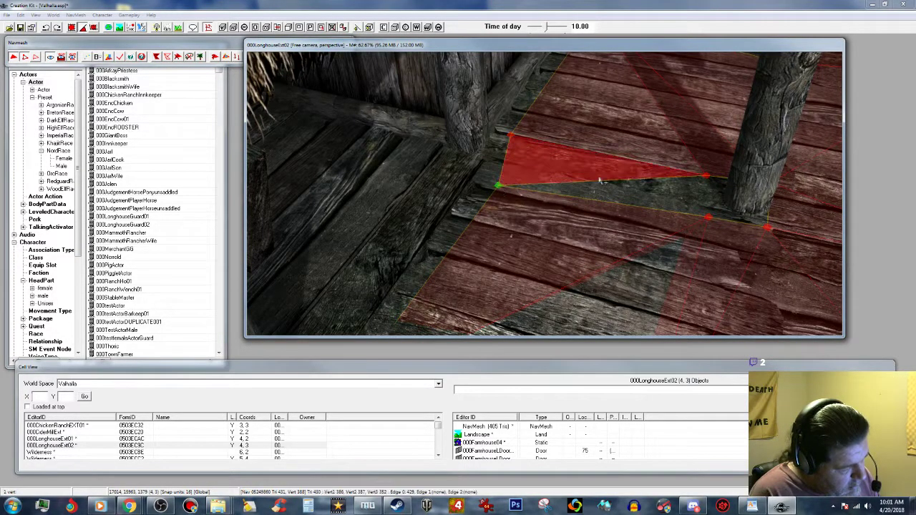
pyautogui.keyDown('ctrl'); pyautogui.click(706, 177); pyautogui.keyUp('ctrl')
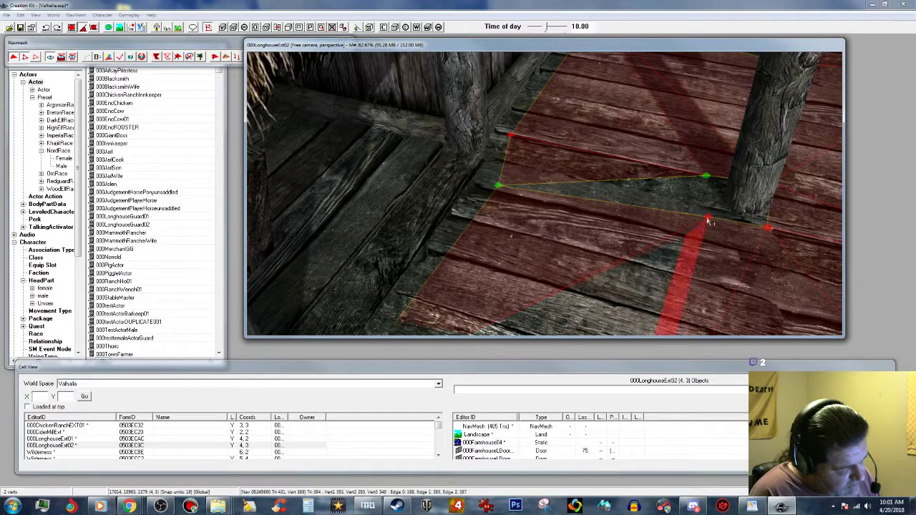
pyautogui.keyDown('ctrl'); pyautogui.click(707, 217); pyautogui.keyUp('ctrl')
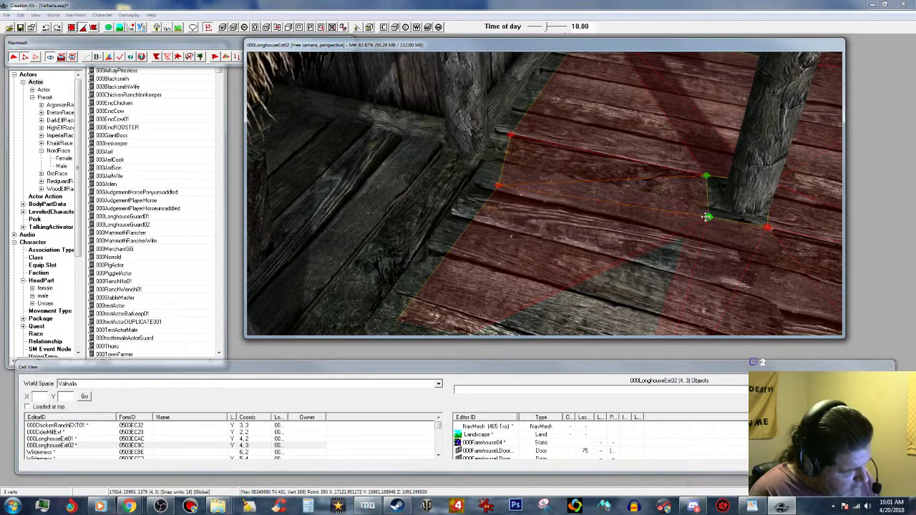
pyautogui.hotkey('ctrl', 'a')
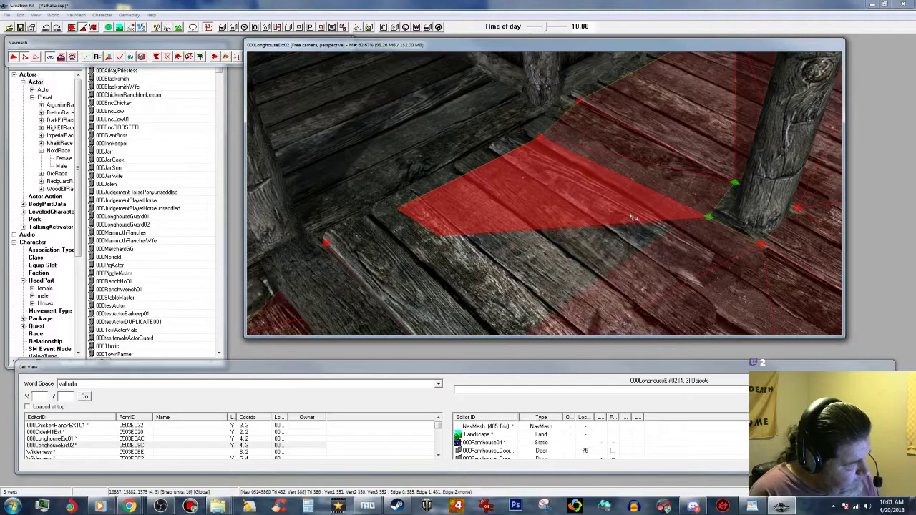
pyautogui.moveTo(449, 173); pyautogui.dragTo(454, 179, button='middle')
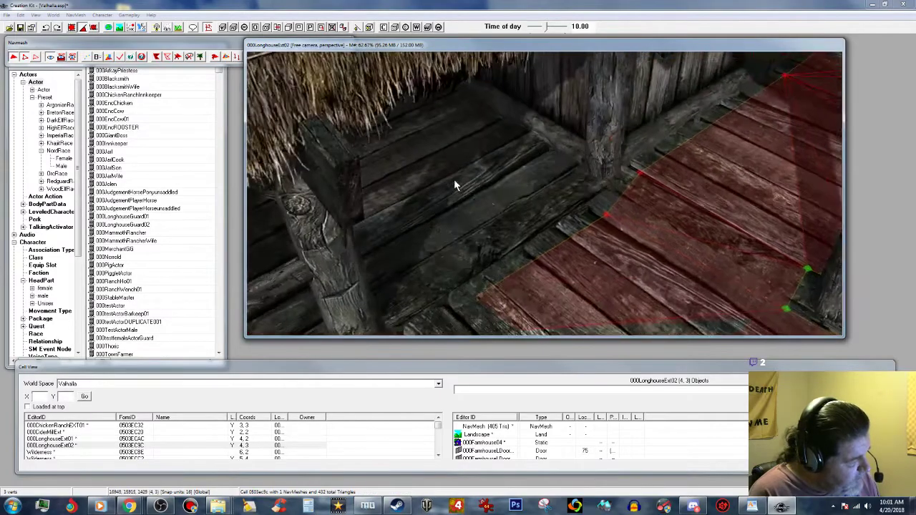
# Finalize the longhouse exterior cell's navmesh, leave navmesh editing and save the plugin.
pyautogui.click(119, 57)
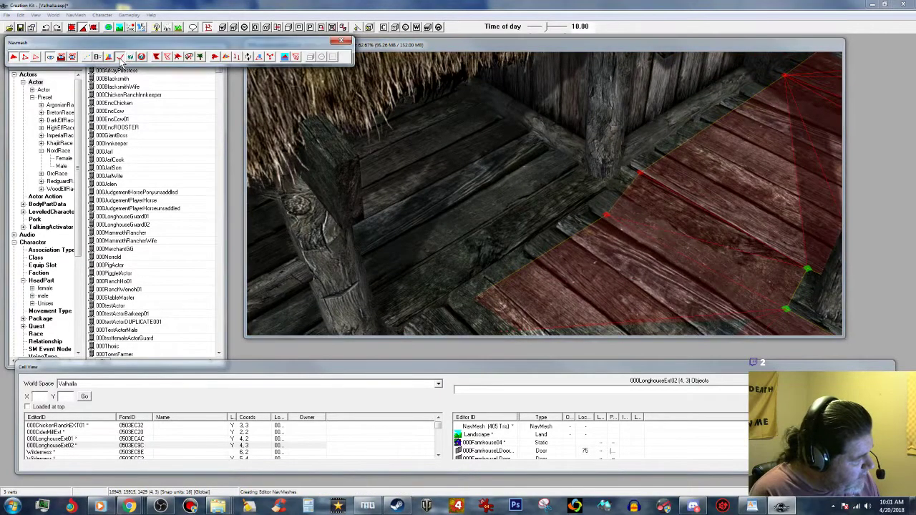
pyautogui.click(346, 40)
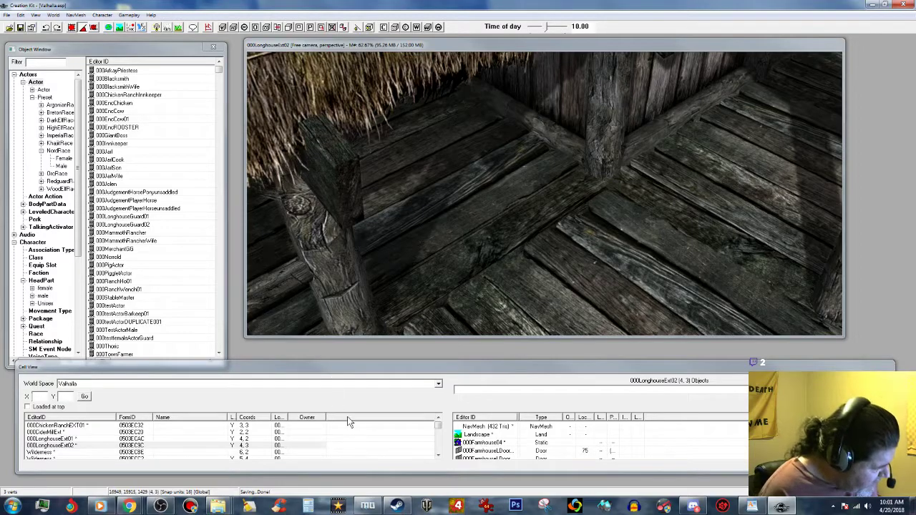
# Switch the Cell View's world space from Valhalla to Interiors.
pyautogui.click(438, 385)
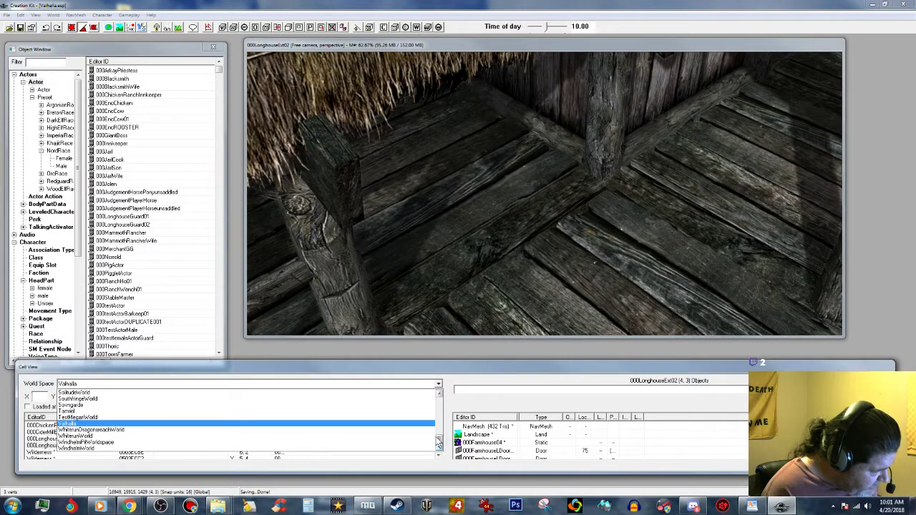
pyautogui.moveTo(441, 443); pyautogui.dragTo(446, 395)
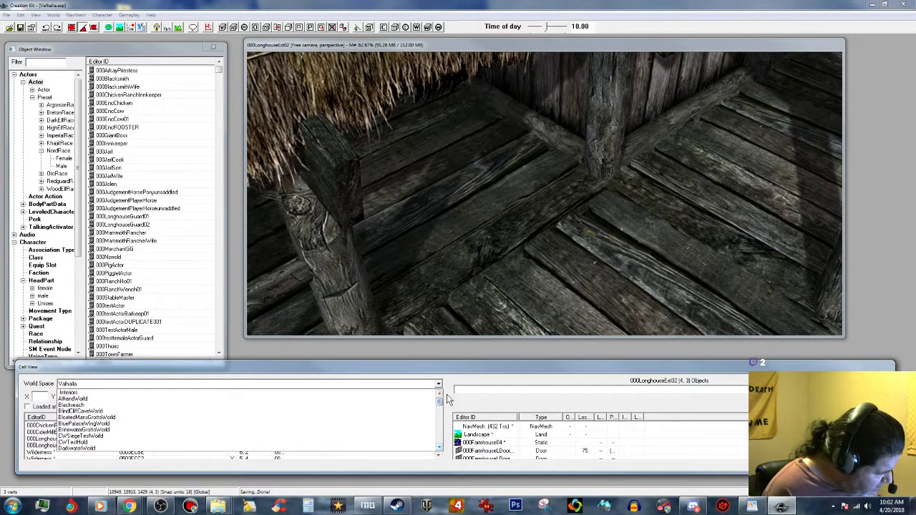
pyautogui.click(330, 391)
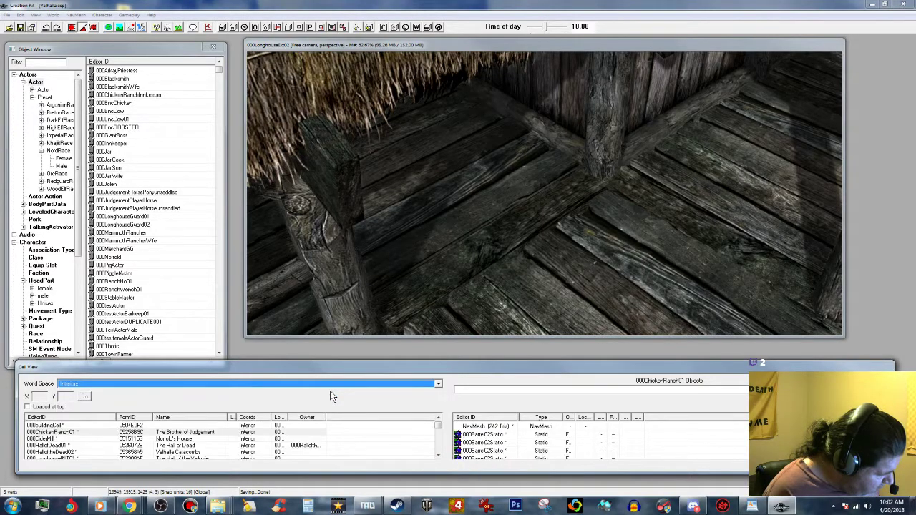
# Find the 0a1warehouse interior cell and load it in the render window, accepting all texture, Havok and model warnings.
pyautogui.click(44, 446)
pyautogui.scroll(-2, 128, 445)
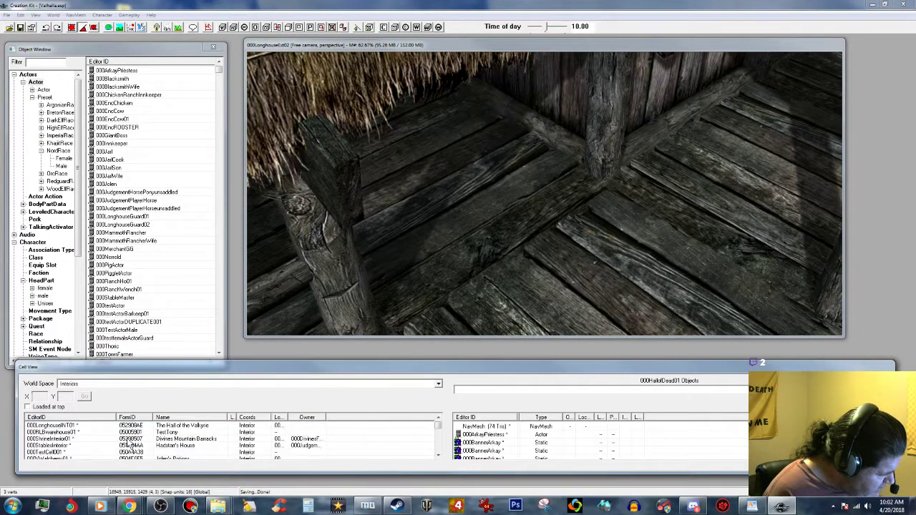
pyautogui.scroll(-3, 129, 445)
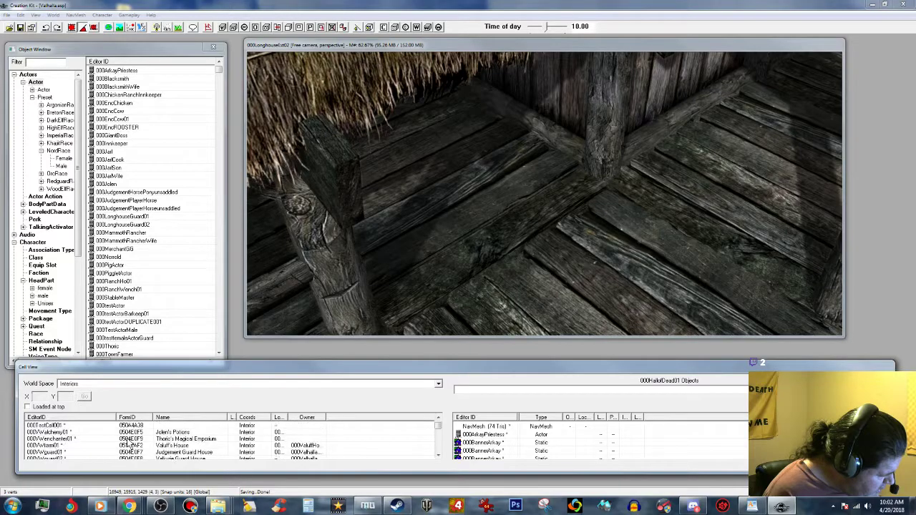
pyautogui.scroll(-1, 129, 445)
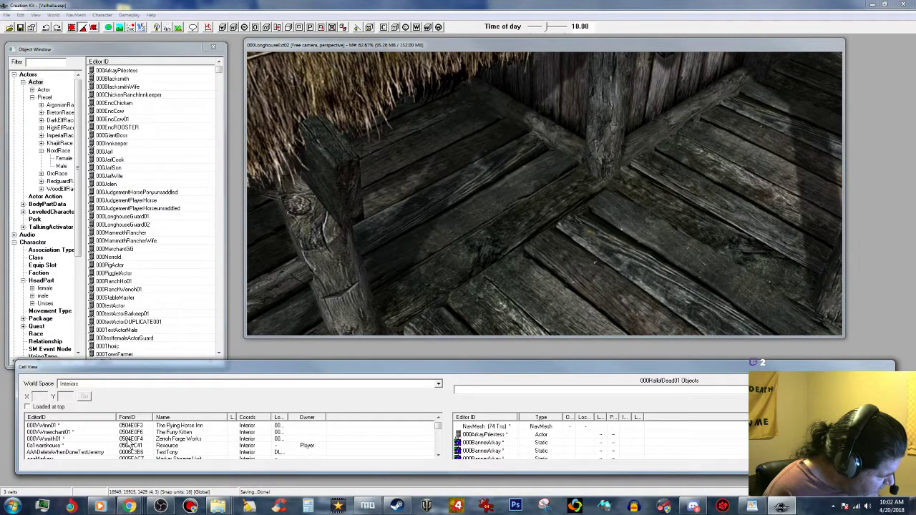
pyautogui.click(52, 446)
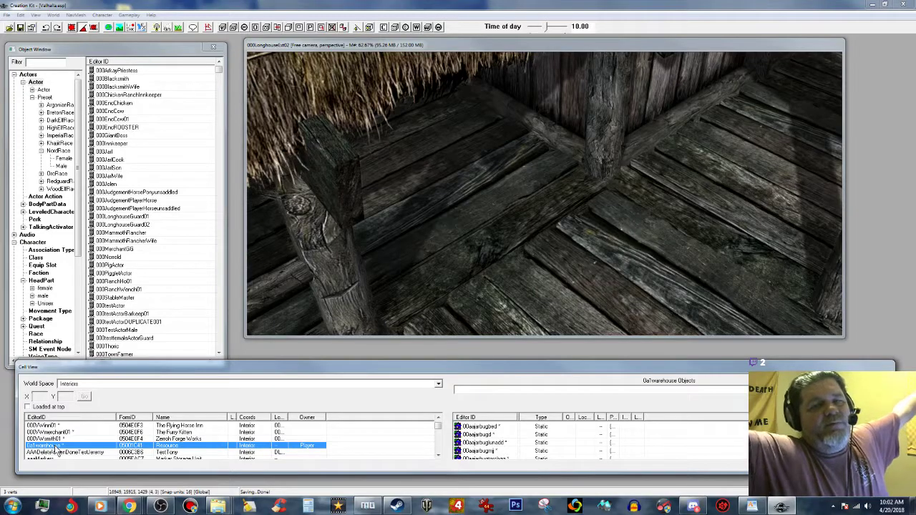
pyautogui.doubleClick(54, 447)
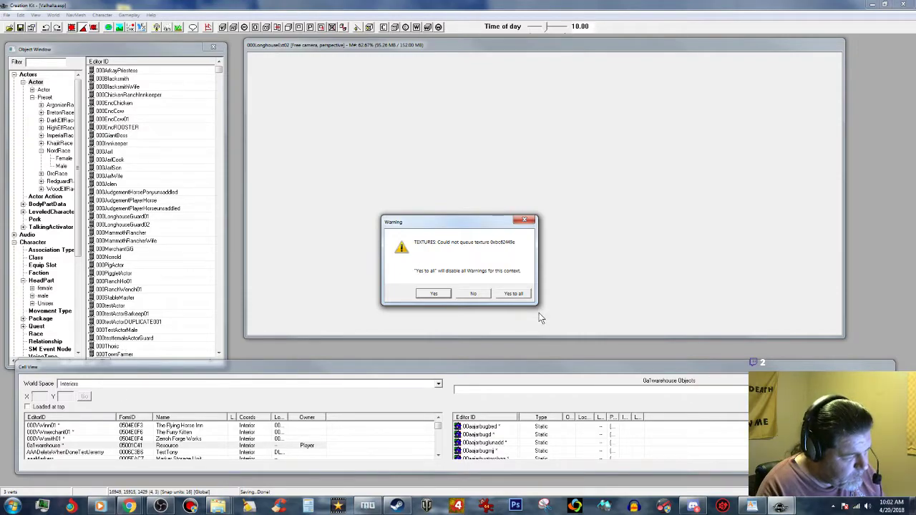
pyautogui.click(513, 294)
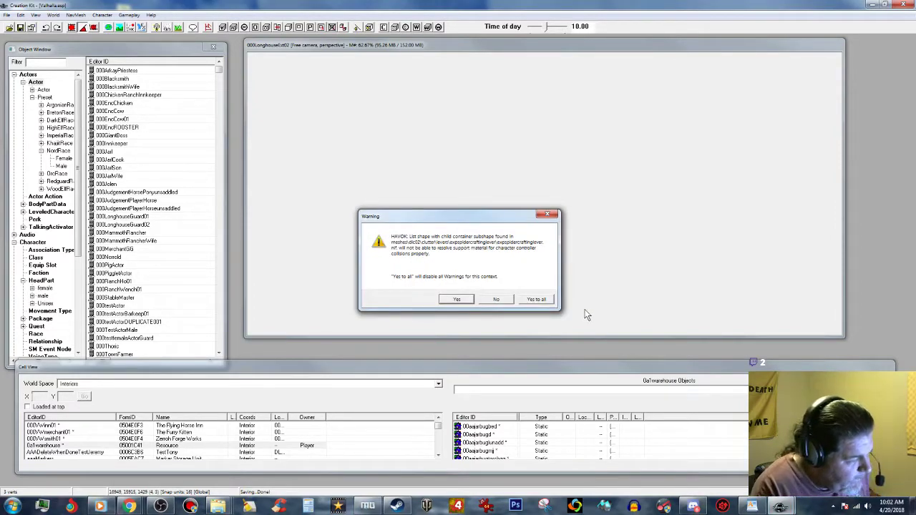
pyautogui.click(537, 300)
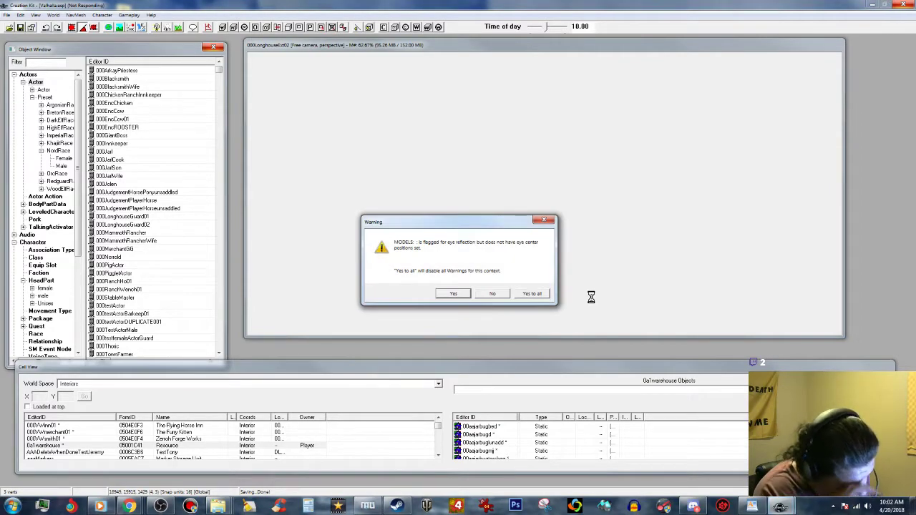
pyautogui.click(533, 295)
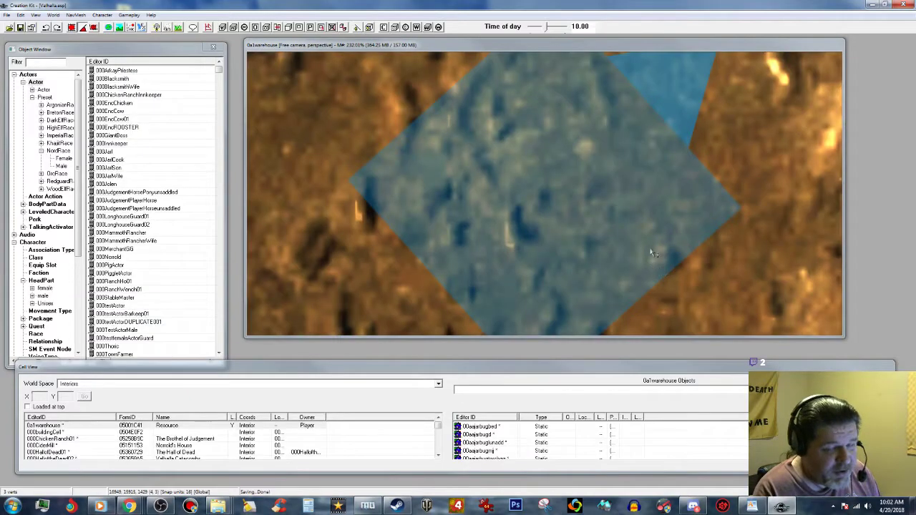
# Turn on bright lighting for the warehouse cell and bring its prebuilt furniture displays into view from the COC marker.
pyautogui.click(561, 184)
pyautogui.scroll(-5, 559, 183)
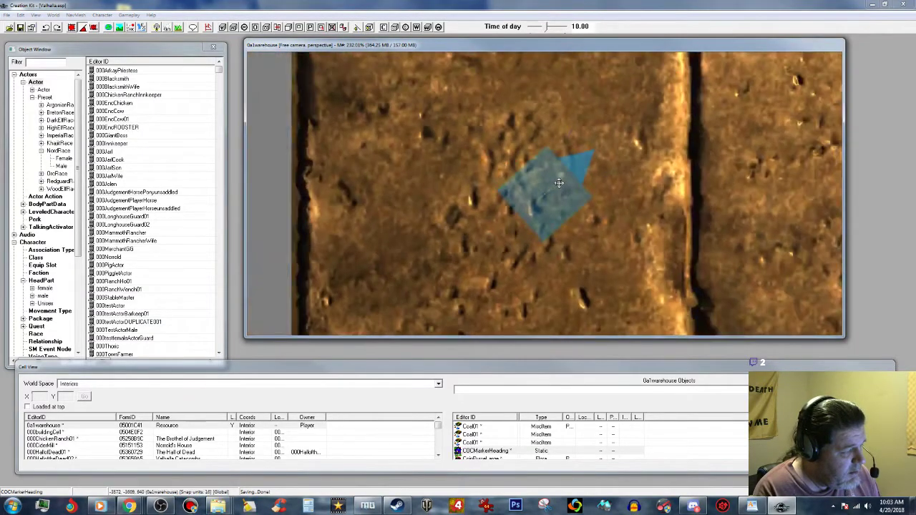
pyautogui.scroll(-1, 565, 189)
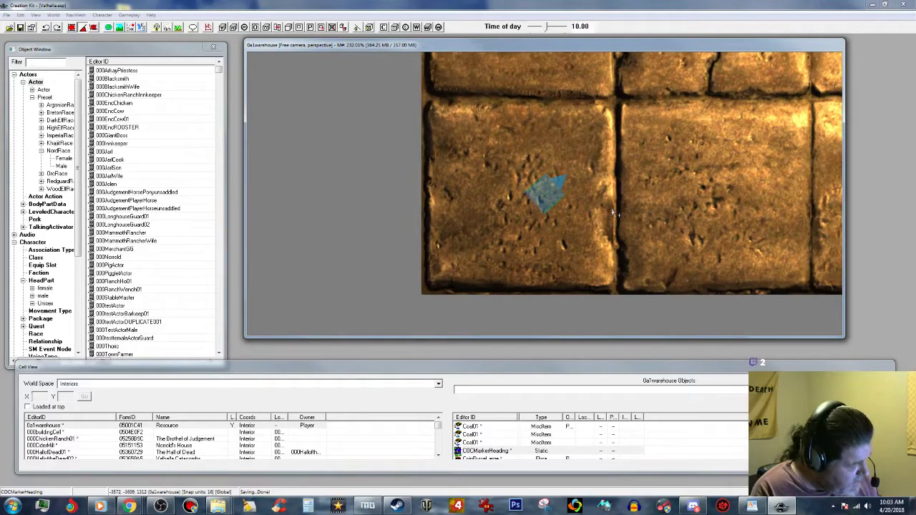
pyautogui.moveTo(613, 213)
pyautogui.keyDown('shift'); pyautogui.mouseDown(button='middle')
pyautogui.moveTo(640, 122)
pyautogui.moveTo(620, 248)
pyautogui.moveTo(627, 206)
pyautogui.moveTo(700, 179)
pyautogui.moveTo(588, 200)
pyautogui.moveTo(560, 196)
pyautogui.moveTo(699, 211)
pyautogui.moveTo(646, 251)
pyautogui.moveTo(632, 229)
pyautogui.moveTo(519, 212)
pyautogui.moveTo(582, 264)
pyautogui.moveTo(558, 233)
pyautogui.moveTo(568, 219)
pyautogui.moveTo(583, 223)
pyautogui.moveTo(501, 248)
pyautogui.moveTo(433, 299)
pyautogui.mouseUp(button='middle'); pyautogui.keyUp('shift')
pyautogui.press('a')
pyautogui.scroll(4, 690, 207)
pyautogui.scroll(3, 646, 251)
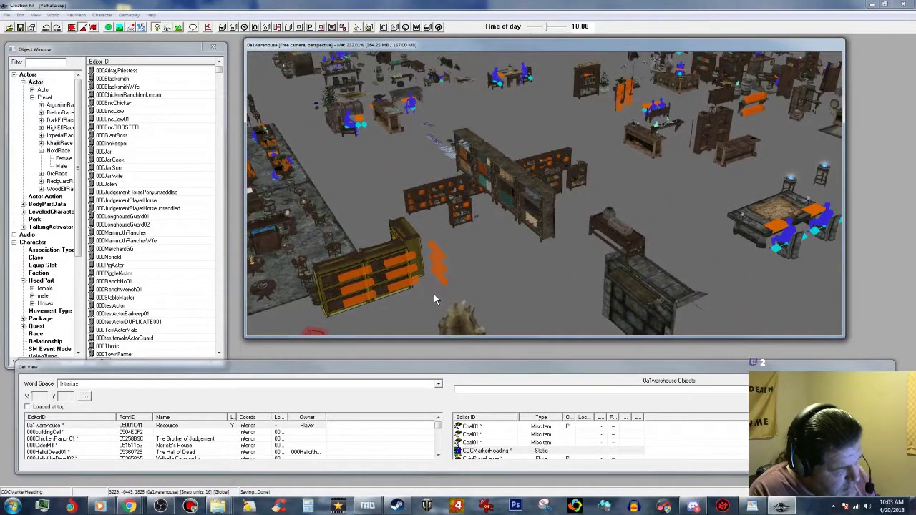
# Look over the warehouse's prebuilt shelving, desk, bed and seating groups, including the round dining table with two chairs.
pyautogui.keyDown('shift'); pyautogui.moveTo(456, 252); pyautogui.dragTo(474, 242, button='middle'); pyautogui.keyUp('shift')
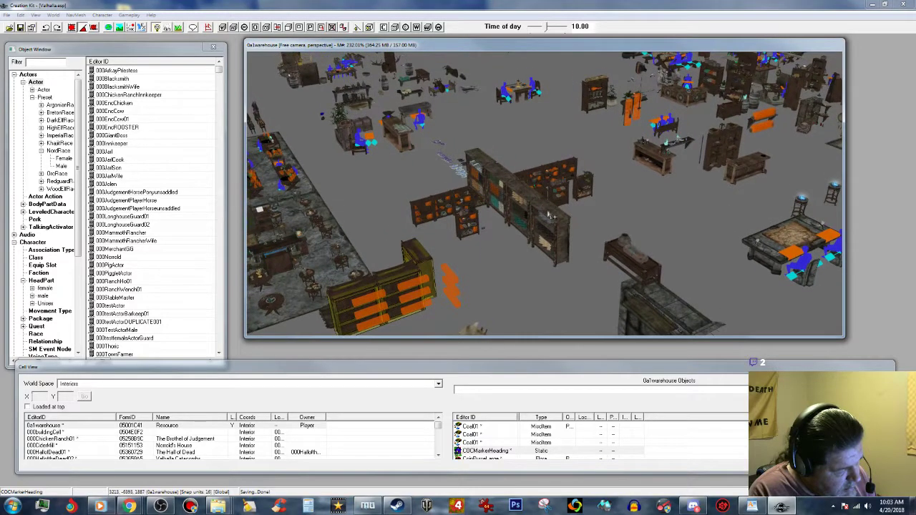
pyautogui.keyDown('shift'); pyautogui.moveTo(663, 209); pyautogui.dragTo(653, 272, button='middle'); pyautogui.keyUp('shift')
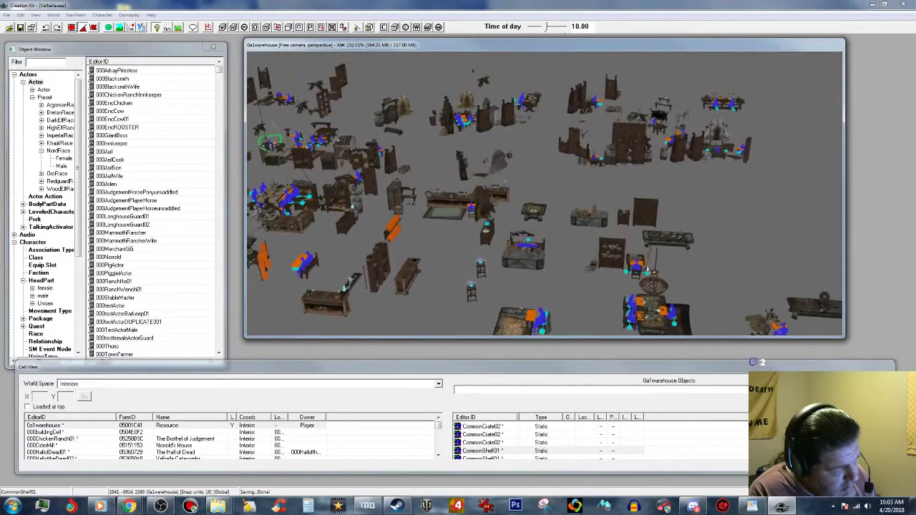
pyautogui.scroll(5, 662, 280)
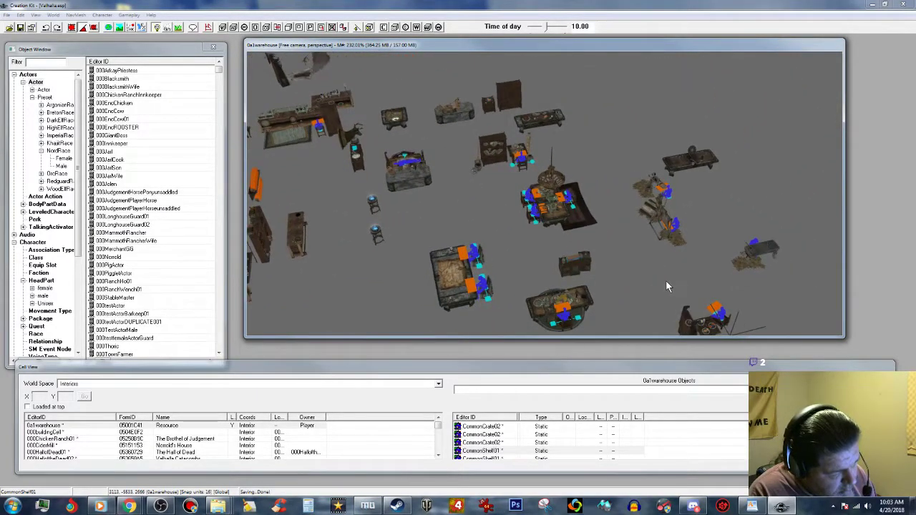
pyautogui.scroll(1, 666, 280)
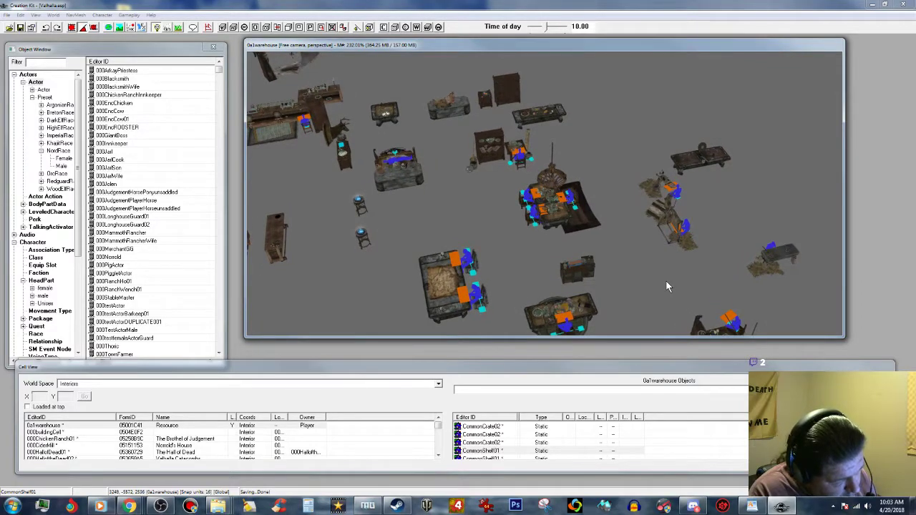
pyautogui.keyDown('shift'); pyautogui.moveTo(665, 280); pyautogui.dragTo(668, 279, button='middle'); pyautogui.keyUp('shift')
pyautogui.scroll(-2, 668, 283)
pyautogui.scroll(3, 662, 276)
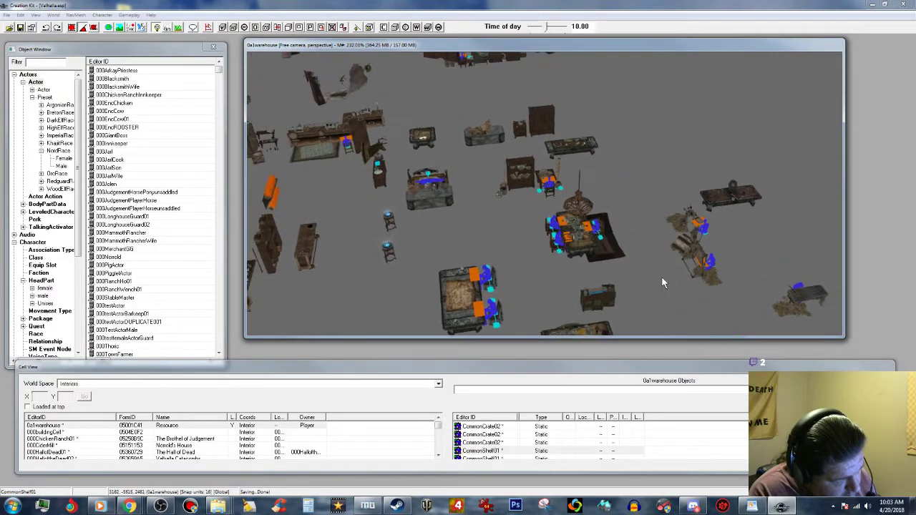
pyautogui.scroll(2, 662, 275)
pyautogui.moveTo(650, 167); pyautogui.dragTo(840, 239, button='middle')
pyautogui.moveTo(584, 243); pyautogui.dragTo(711, 263, button='middle')
pyautogui.keyDown('shift'); pyautogui.moveTo(606, 219); pyautogui.dragTo(593, 199, button='middle'); pyautogui.keyUp('shift')
pyautogui.scroll(3, 594, 199)
pyautogui.scroll(5, 593, 199)
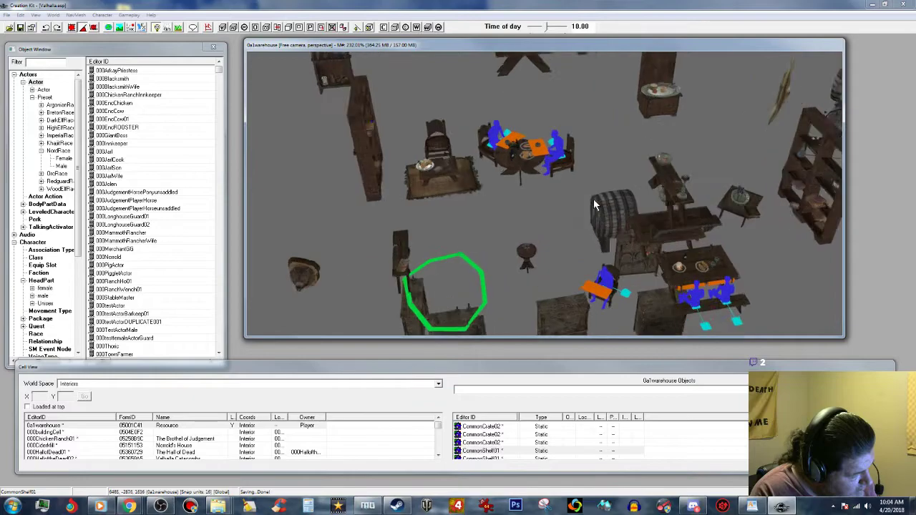
pyautogui.scroll(1, 600, 189)
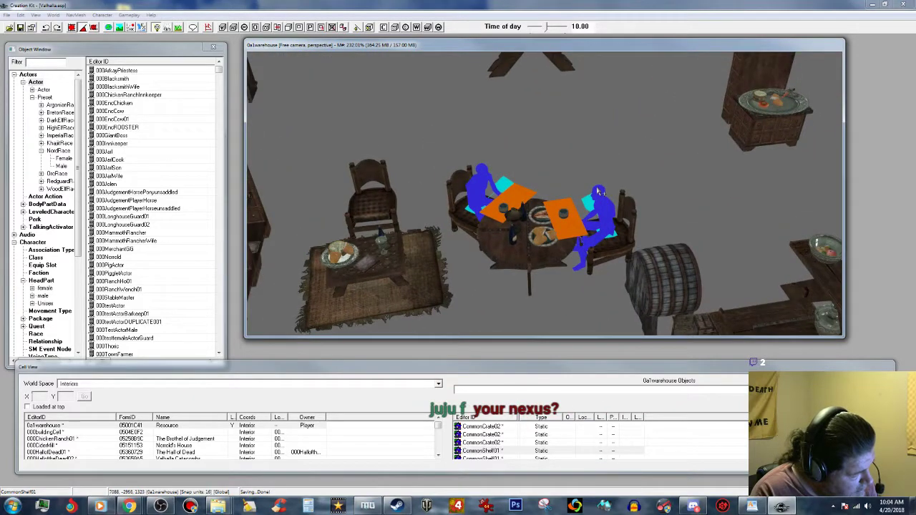
pyautogui.moveTo(598, 190); pyautogui.dragTo(597, 189, button='middle')
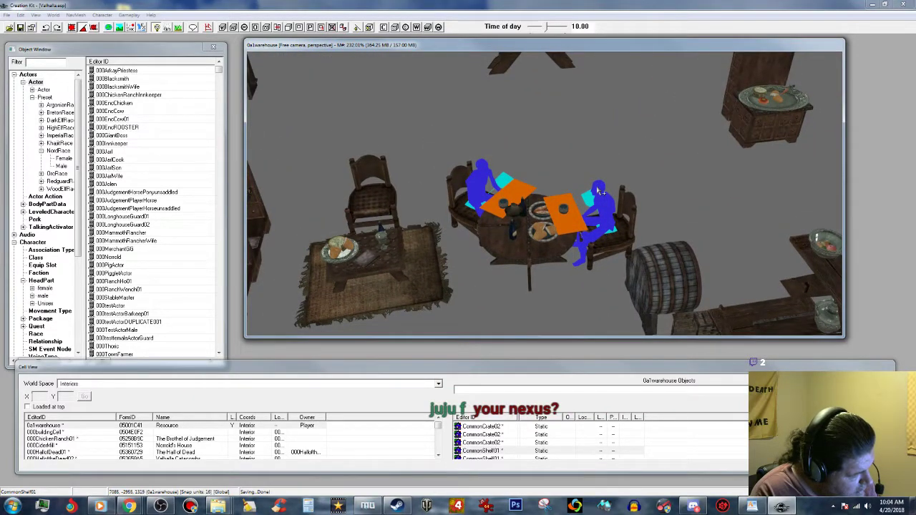
pyautogui.scroll(-2, 600, 189)
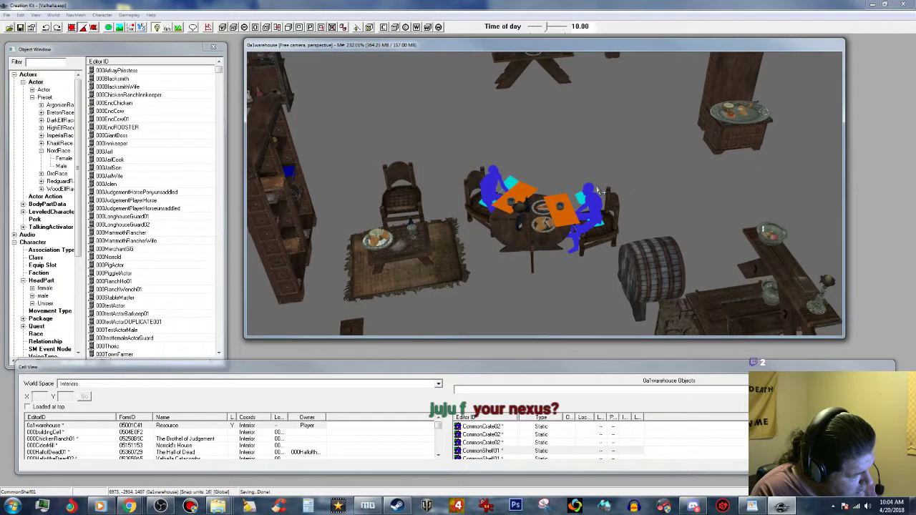
pyautogui.scroll(-1, 597, 209)
pyautogui.moveTo(597, 208); pyautogui.dragTo(594, 194, button='middle')
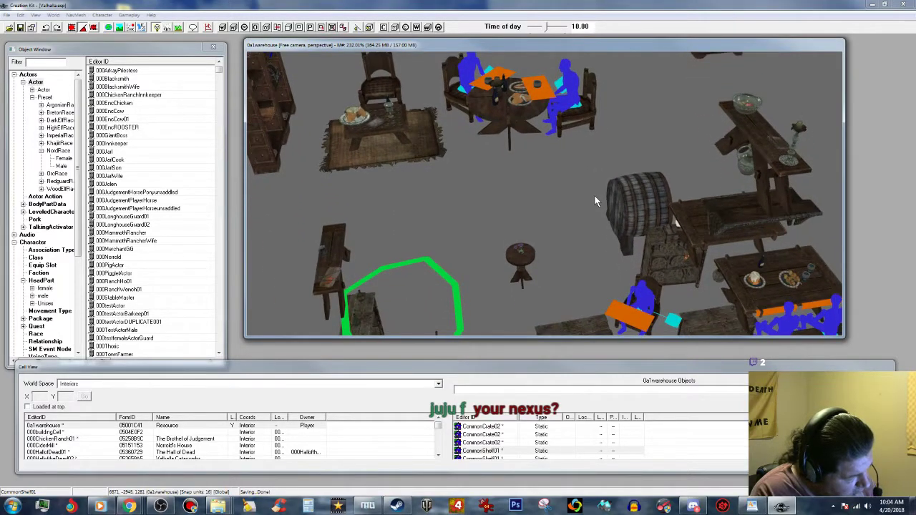
# Examine the rustic furniture group with the rough bed, benches, barrels, chest and animal hides.
pyautogui.scroll(-2, 594, 195)
pyautogui.moveTo(613, 237); pyautogui.dragTo(597, 172, button='middle')
pyautogui.scroll(-2, 615, 224)
pyautogui.scroll(-3, 612, 216)
pyautogui.scroll(-3, 606, 214)
pyautogui.scroll(-4, 583, 194)
pyautogui.moveTo(562, 220); pyautogui.dragTo(620, 170, button='middle')
pyautogui.scroll(-3, 585, 207)
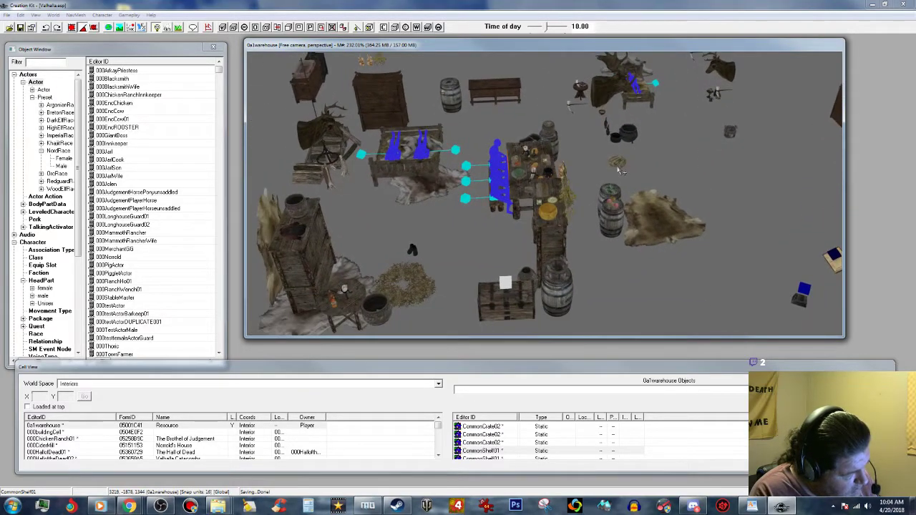
pyautogui.moveTo(541, 213); pyautogui.dragTo(550, 206, button='middle')
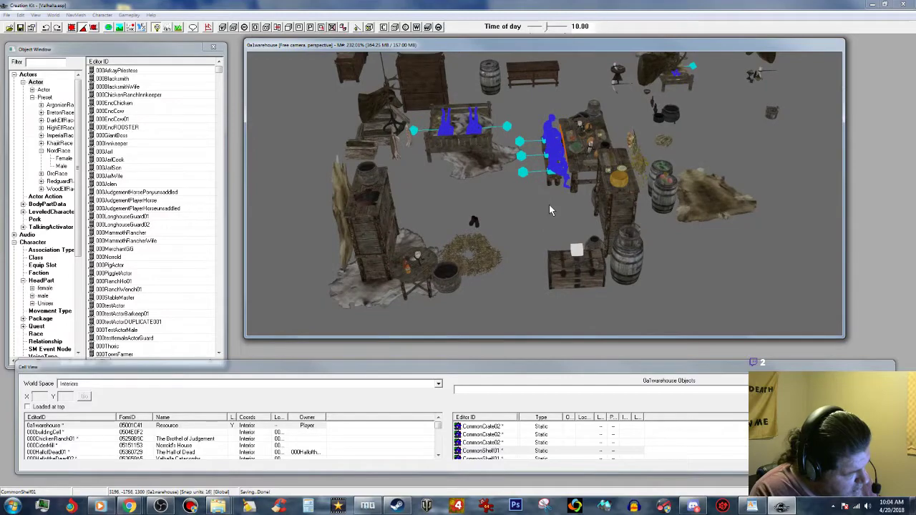
pyautogui.scroll(1, 501, 224)
pyautogui.scroll(-2, 511, 229)
pyautogui.scroll(2, 561, 260)
# Look over the warehouse's rows of small square tables dressed with prebuilt food and clutter sets.
pyautogui.moveTo(561, 260); pyautogui.dragTo(543, 205, button='middle')
pyautogui.scroll(-2, 544, 204)
pyautogui.moveTo(572, 267); pyautogui.dragTo(650, 224, button='middle')
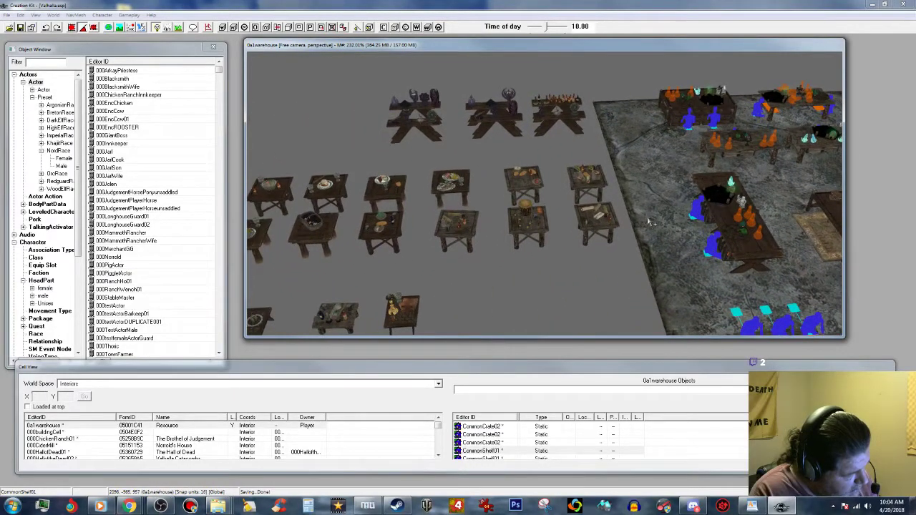
pyautogui.scroll(3, 649, 224)
pyautogui.scroll(1, 649, 223)
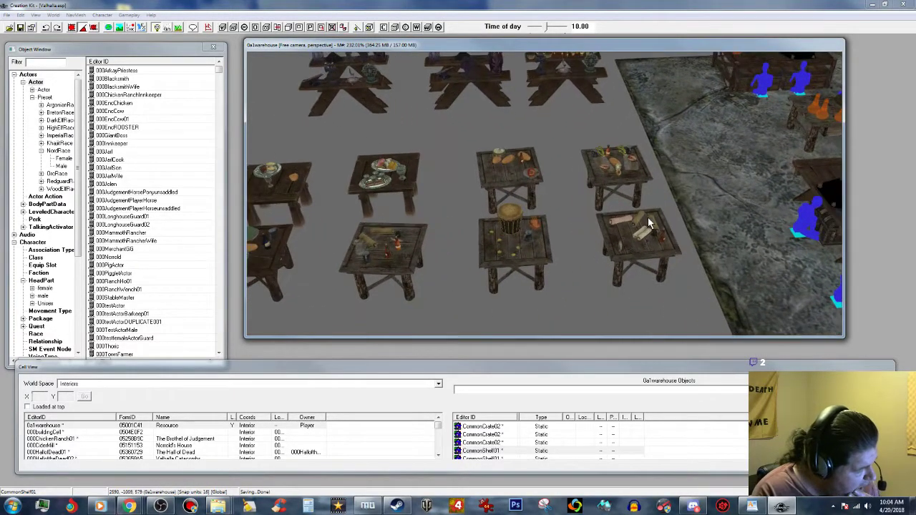
pyautogui.scroll(2, 649, 223)
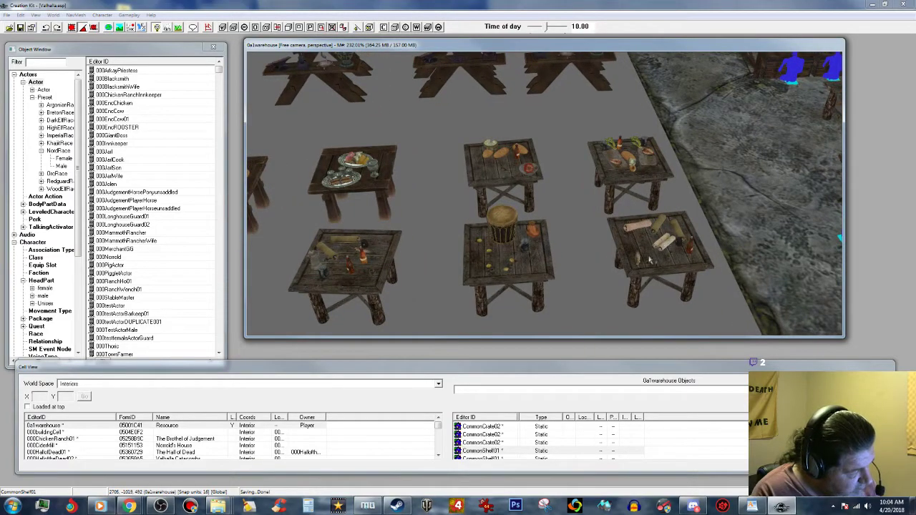
pyautogui.moveTo(538, 231)
pyautogui.mouseDown(button='middle')
pyautogui.moveTo(556, 227)
pyautogui.moveTo(564, 213)
pyautogui.moveTo(519, 230)
pyautogui.moveTo(534, 231)
pyautogui.mouseUp(button='middle')
# Examine the rustic table set with mead bottles, tankards, candles and a cutting board up close, selecting its blue bottle.
pyautogui.scroll(5, 536, 229)
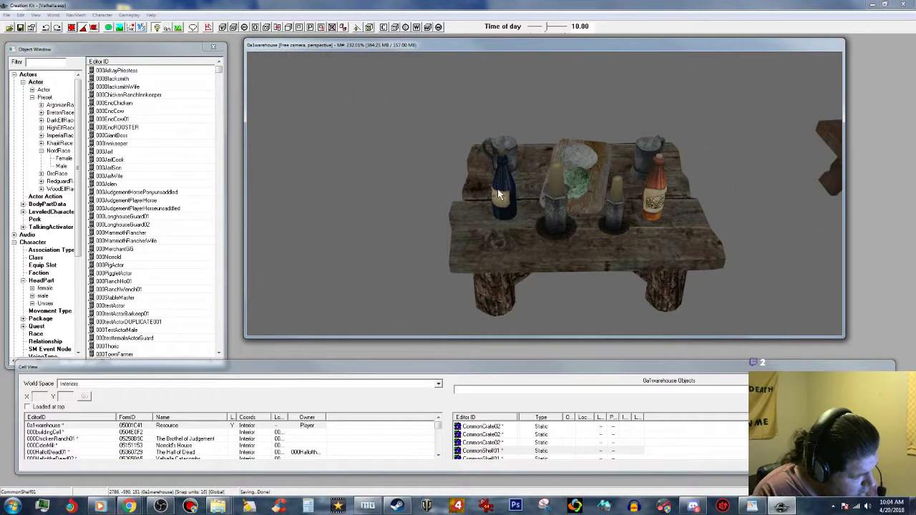
pyautogui.click(498, 190)
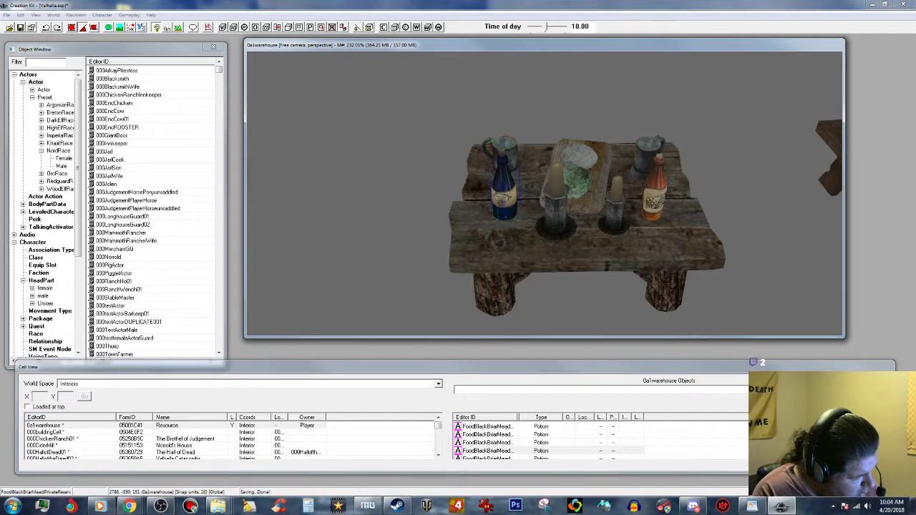
pyautogui.scroll(3, 495, 184)
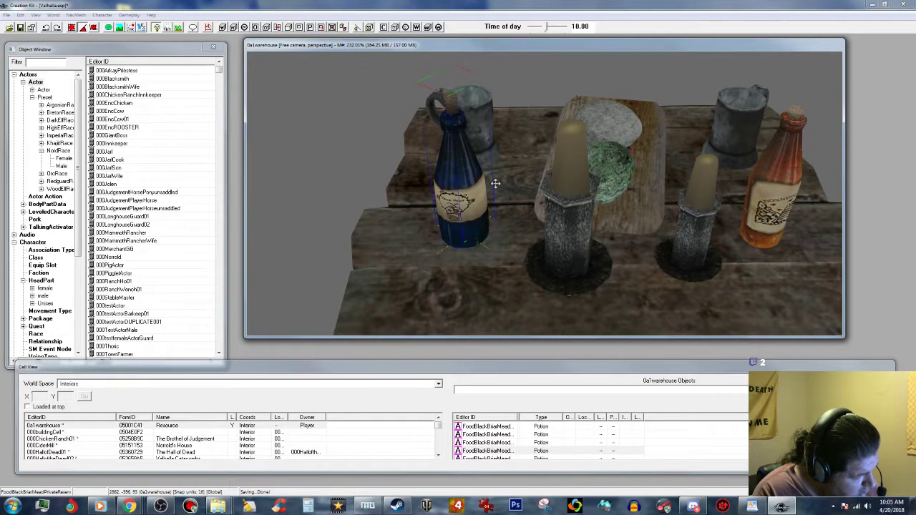
pyautogui.scroll(-5, 496, 183)
pyautogui.scroll(-5, 495, 183)
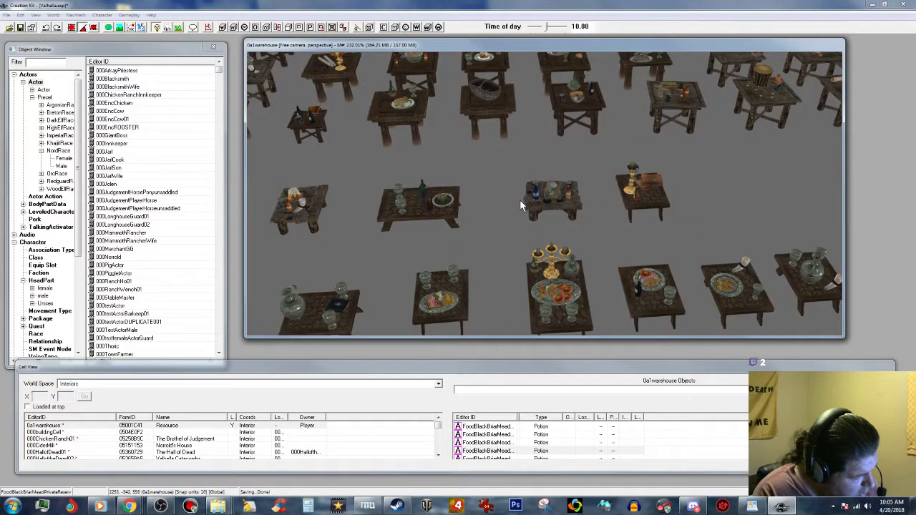
# Look over the long dining tables with benches and chairs, including the food-laden tables on the stone floor.
pyautogui.moveTo(479, 210); pyautogui.dragTo(586, 223, button='middle')
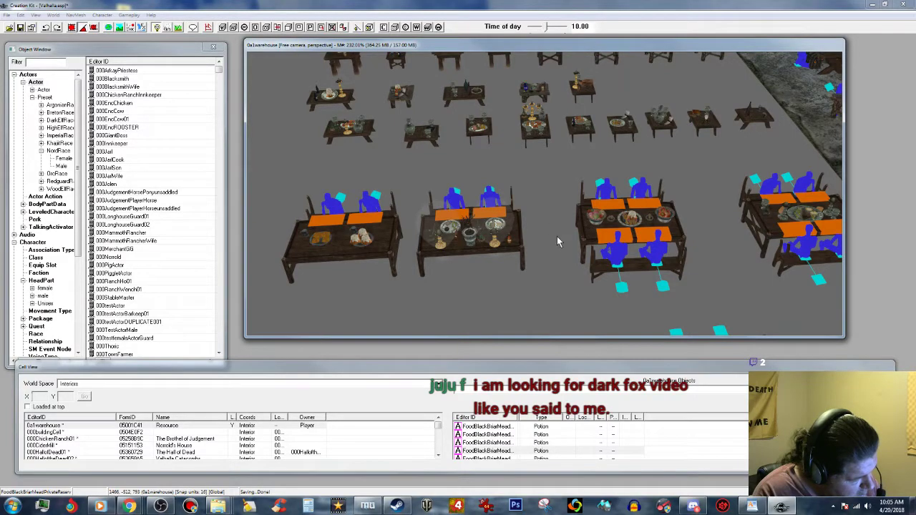
pyautogui.moveTo(612, 273); pyautogui.dragTo(595, 250, button='middle')
pyautogui.scroll(-3, 596, 249)
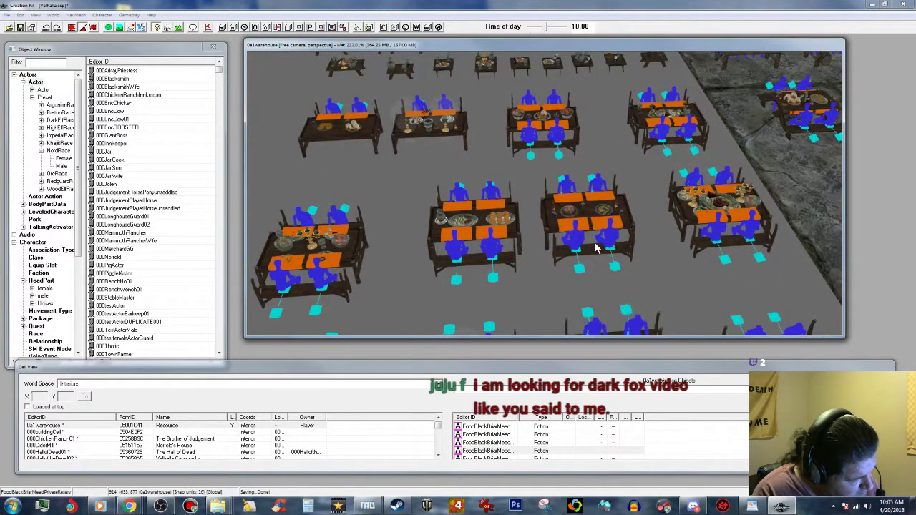
pyautogui.scroll(-2, 598, 251)
pyautogui.moveTo(598, 262)
pyautogui.mouseDown(button='middle')
pyautogui.moveTo(560, 238)
pyautogui.moveTo(583, 266)
pyautogui.mouseUp(button='middle')
pyautogui.scroll(2, 582, 266)
pyautogui.scroll(2, 586, 265)
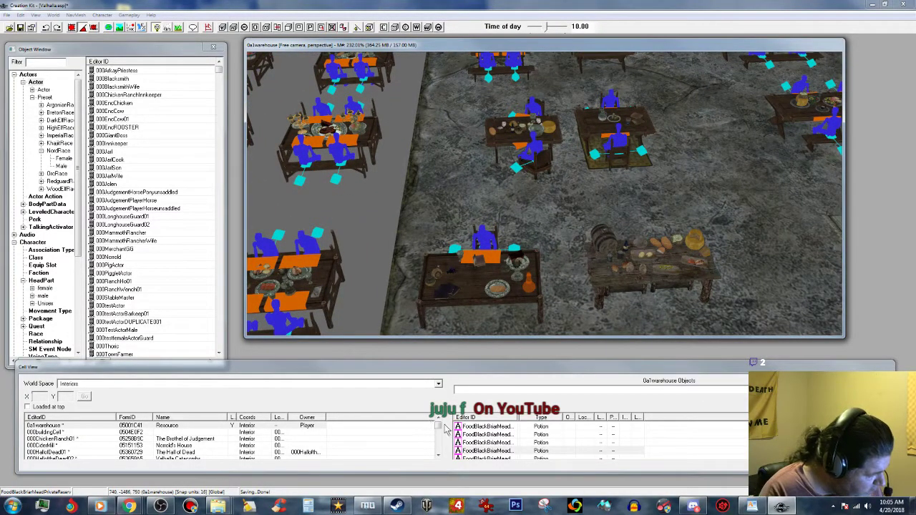
# Find the 000RLBwarehouse01 interior cell and load it in the render window, ignoring the shader assertion.
pyautogui.click(108, 439)
pyautogui.scroll(-2, 198, 448)
pyautogui.scroll(-1, 198, 451)
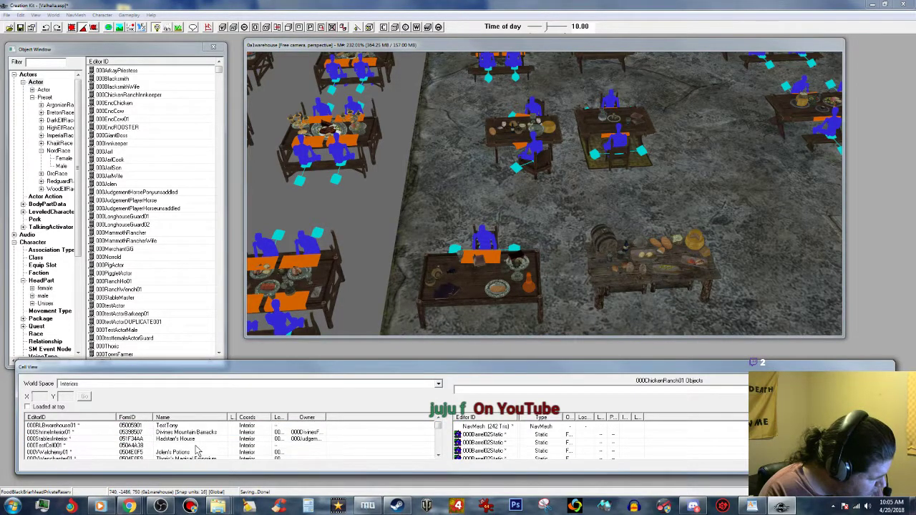
pyautogui.scroll(-1, 198, 449)
pyautogui.scroll(-3, 197, 449)
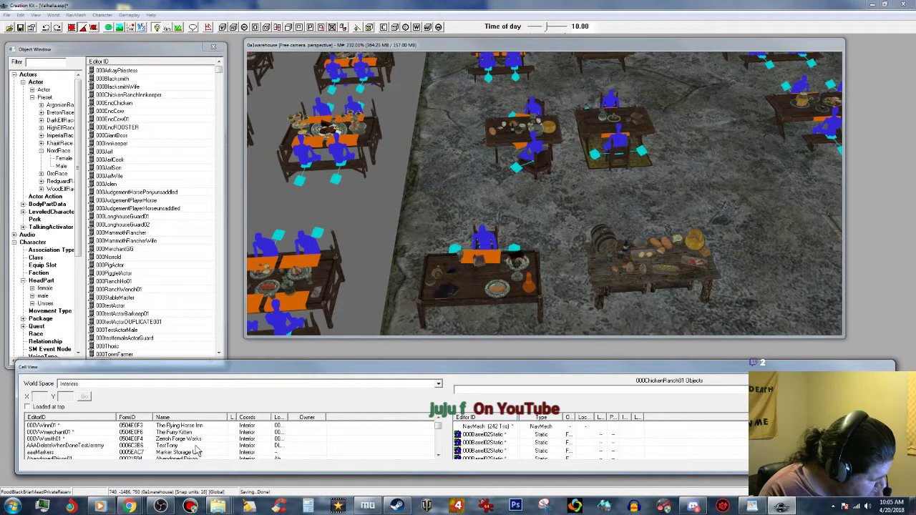
pyautogui.scroll(4, 132, 436)
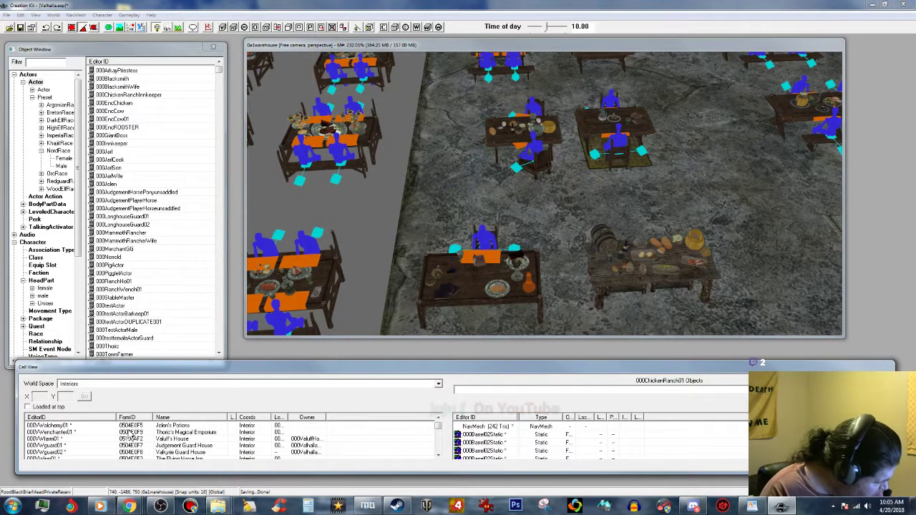
pyautogui.scroll(1, 132, 437)
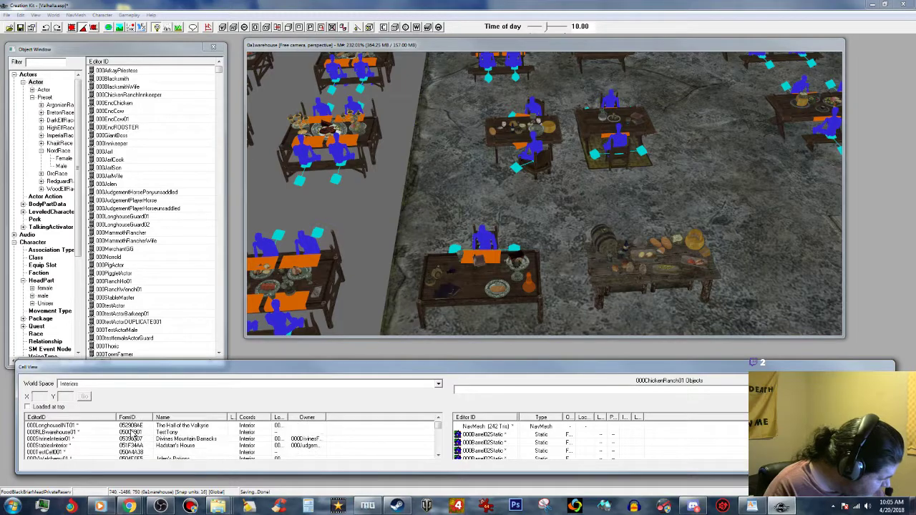
pyautogui.scroll(1, 132, 436)
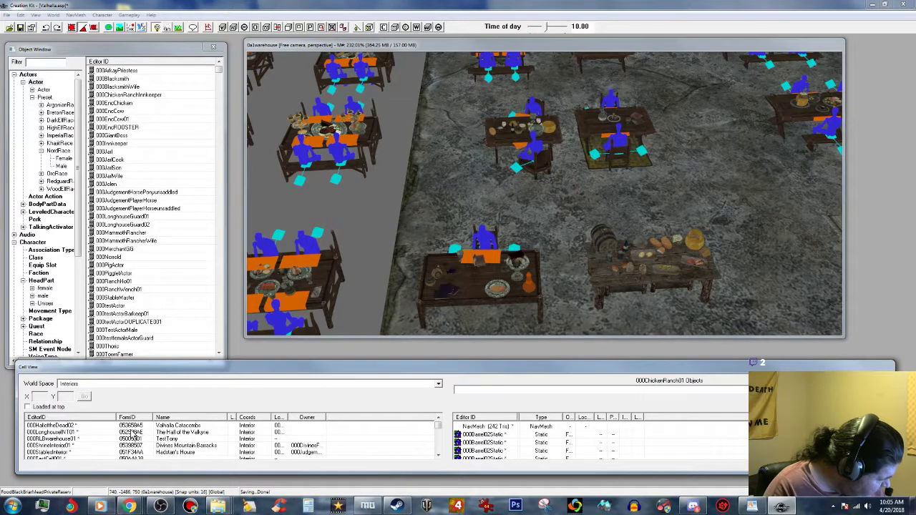
pyautogui.click(58, 438)
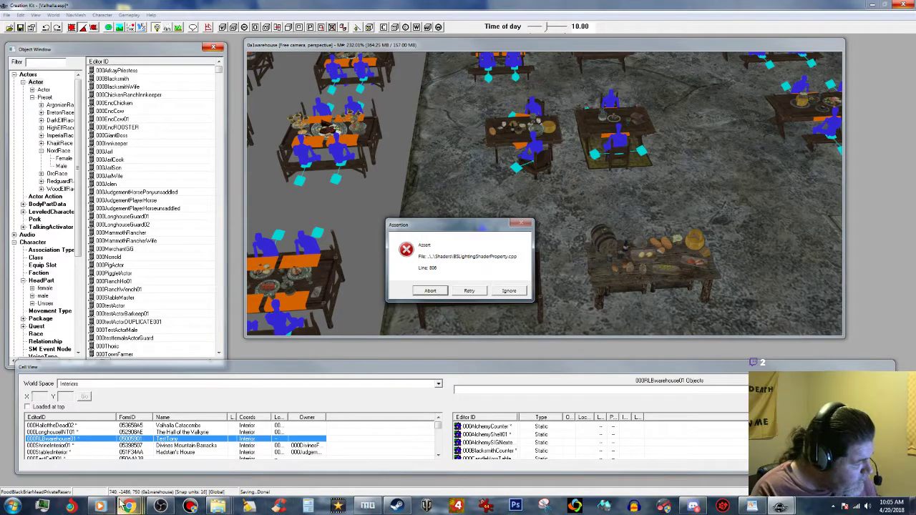
pyautogui.moveTo(129, 507)
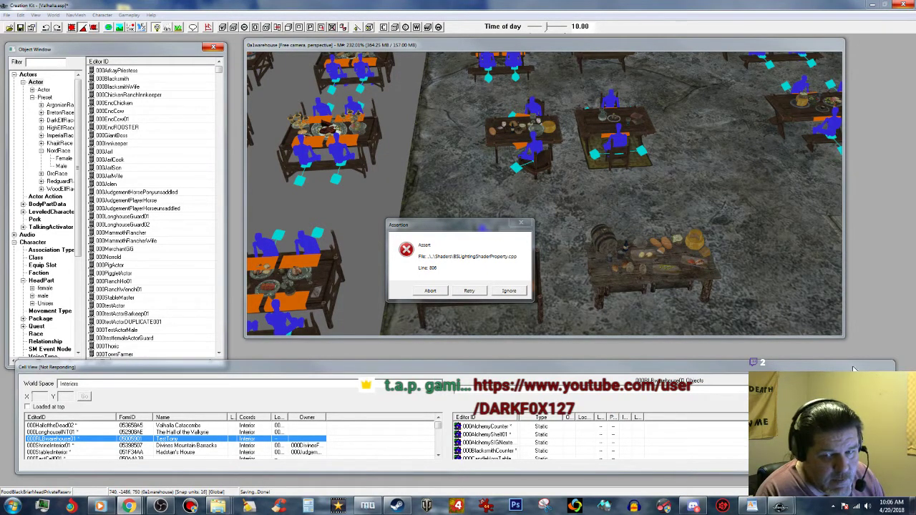
pyautogui.click(512, 292)
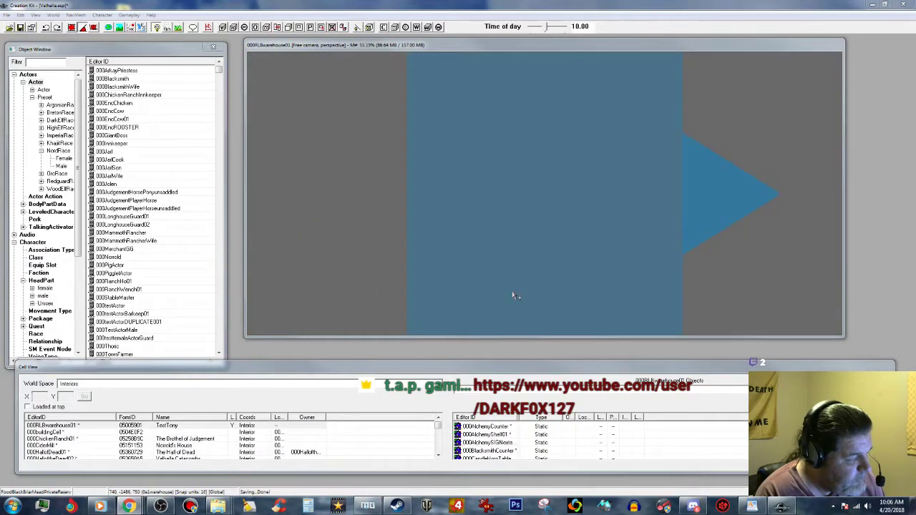
# Bring the warehouse's empty wooden floor area into view and select its corner floor piece.
pyautogui.keyDown('shift'); pyautogui.moveTo(566, 295); pyautogui.dragTo(505, 250, button='middle'); pyautogui.keyUp('shift')
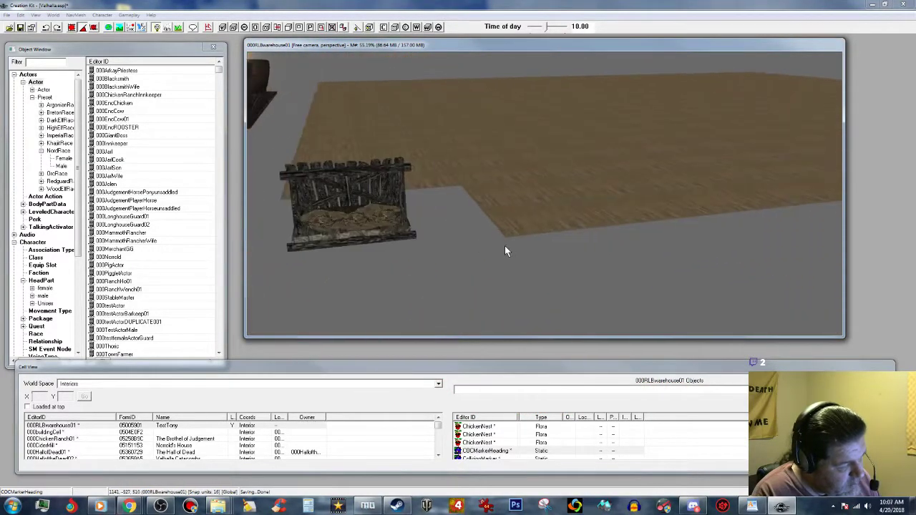
pyautogui.click(551, 208)
pyautogui.keyDown('shift'); pyautogui.moveTo(552, 208); pyautogui.dragTo(527, 219, button='middle'); pyautogui.keyUp('shift')
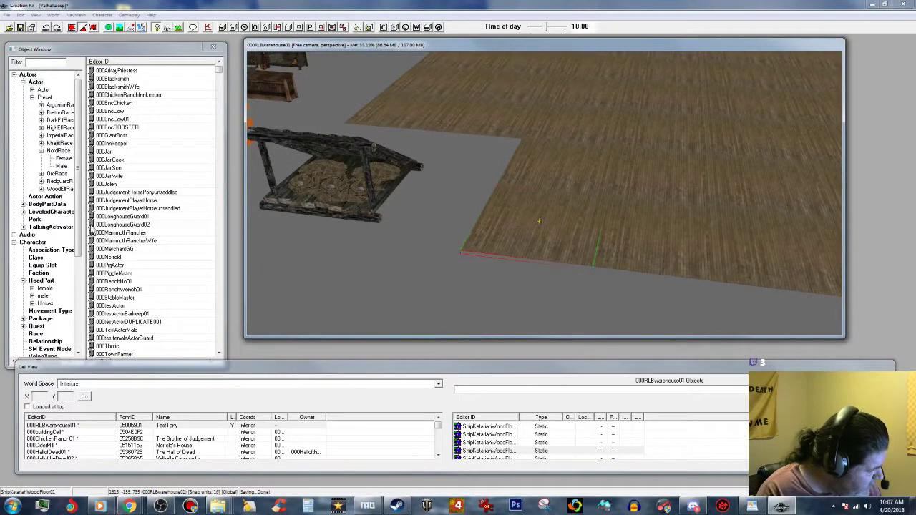
# Collapse the Actor category and list objects of all types filtered by 000.
pyautogui.click(23, 83)
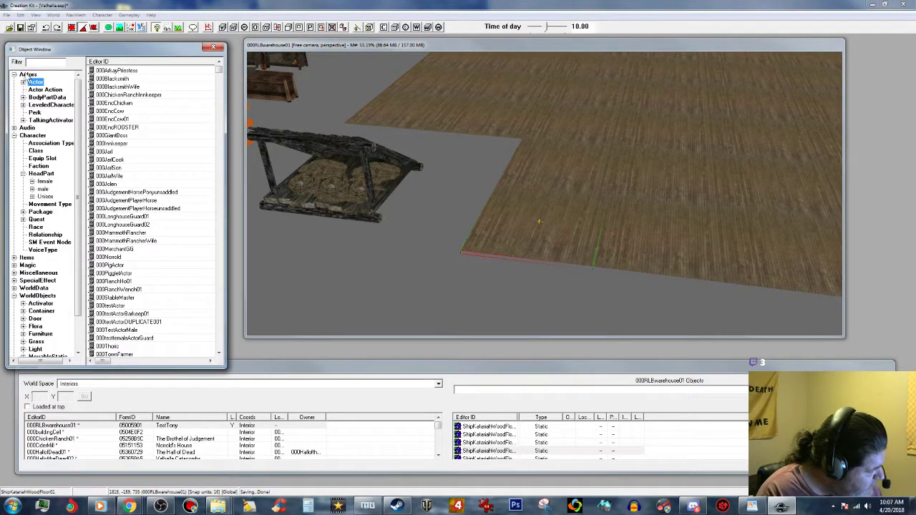
pyautogui.click(45, 61)
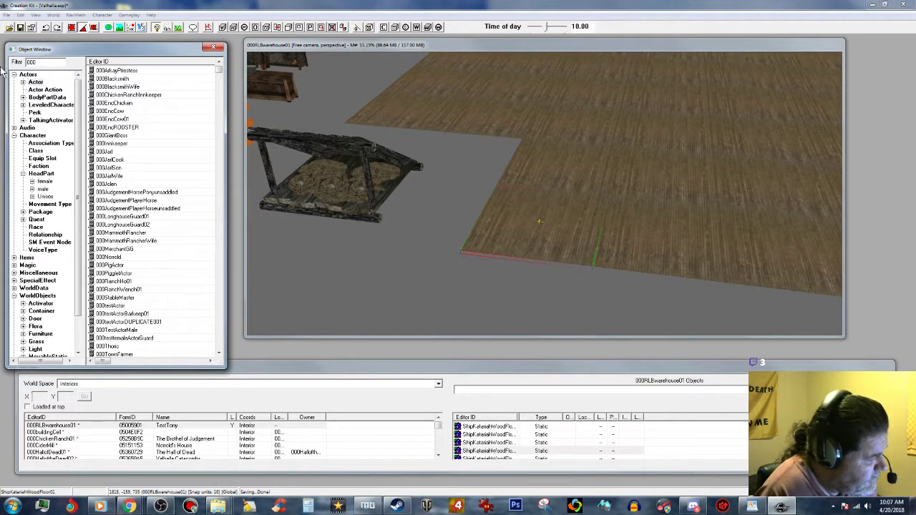
pyautogui.scroll(-2, 76, 97)
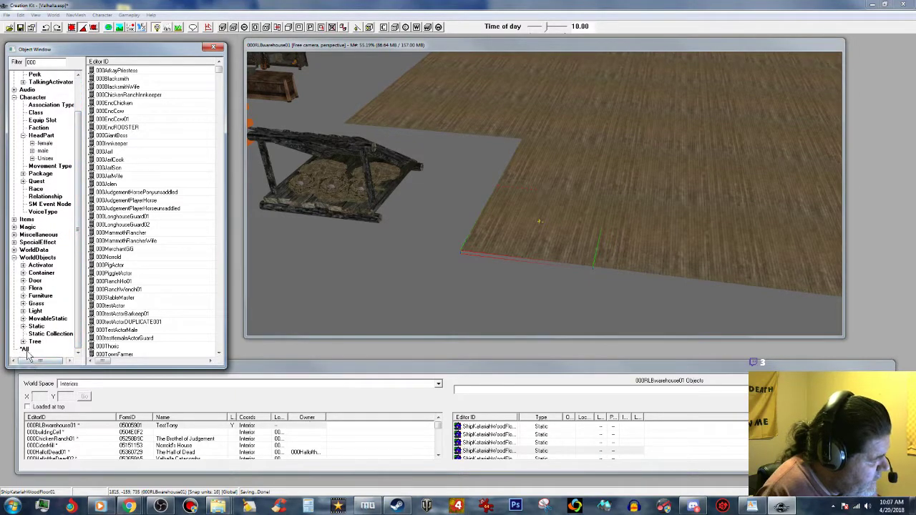
pyautogui.click(24, 349)
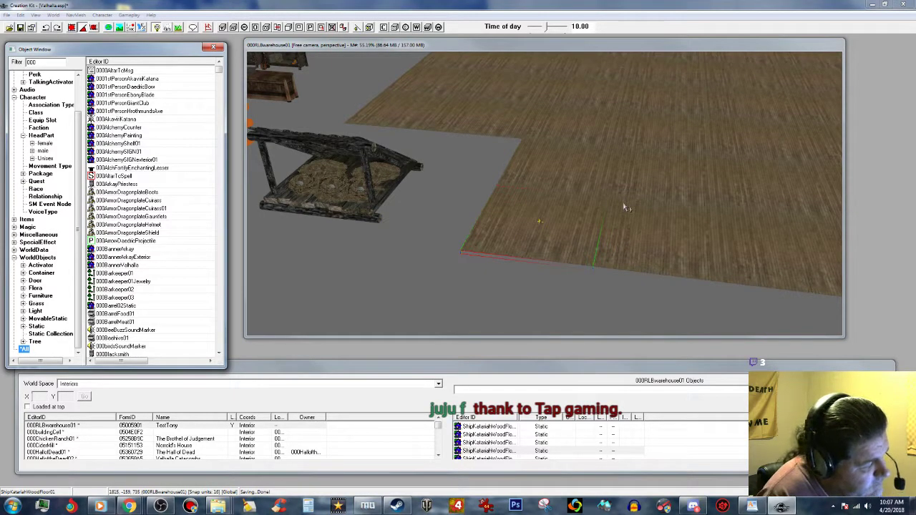
# Find the custom 000CommonTableRound01 static and place it on the empty wooden floor.
pyautogui.click(168, 200)
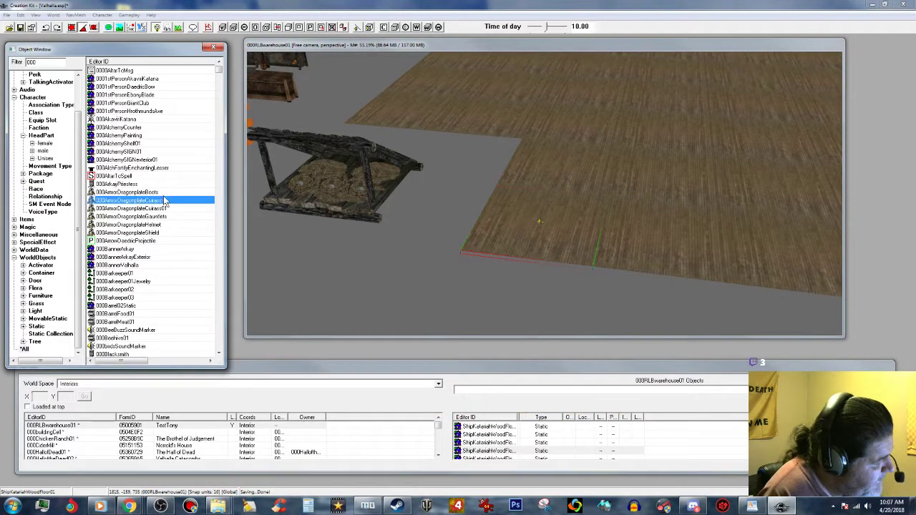
pyautogui.scroll(-5, 169, 203)
pyautogui.scroll(-10, 170, 204)
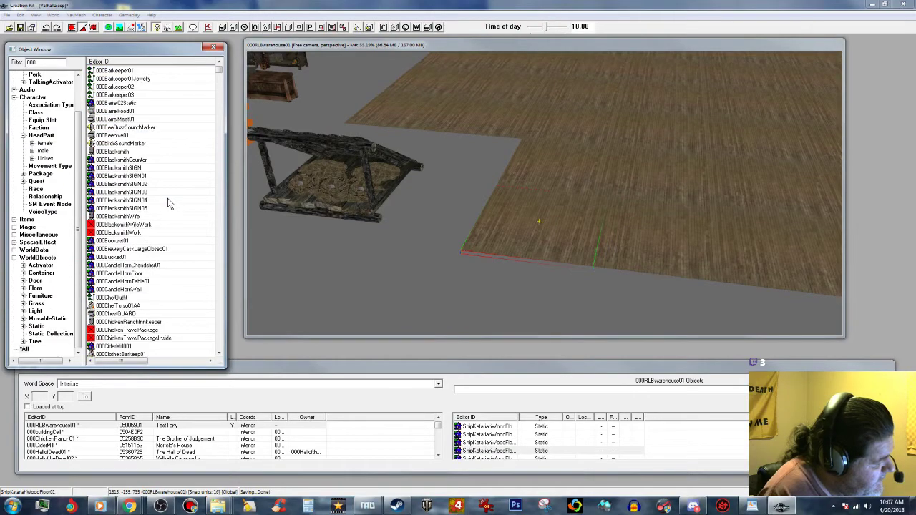
pyautogui.scroll(-9, 170, 207)
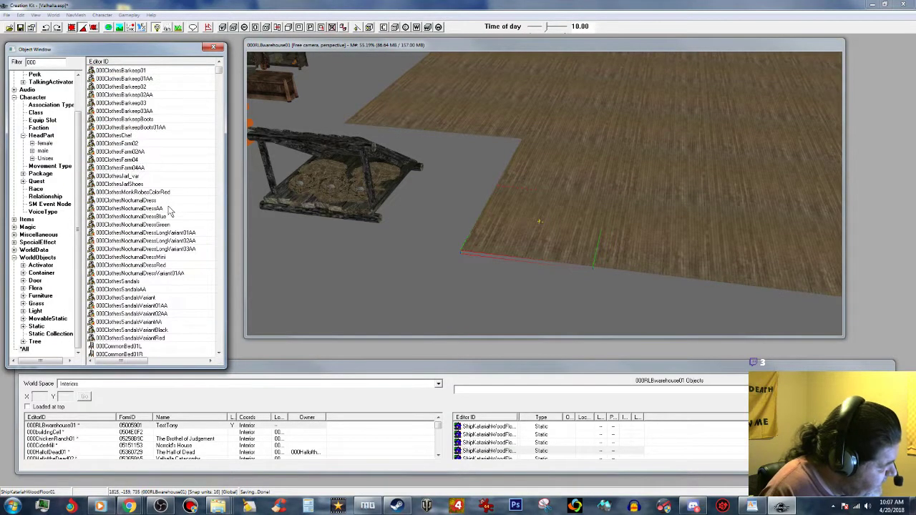
pyautogui.scroll(-5, 172, 231)
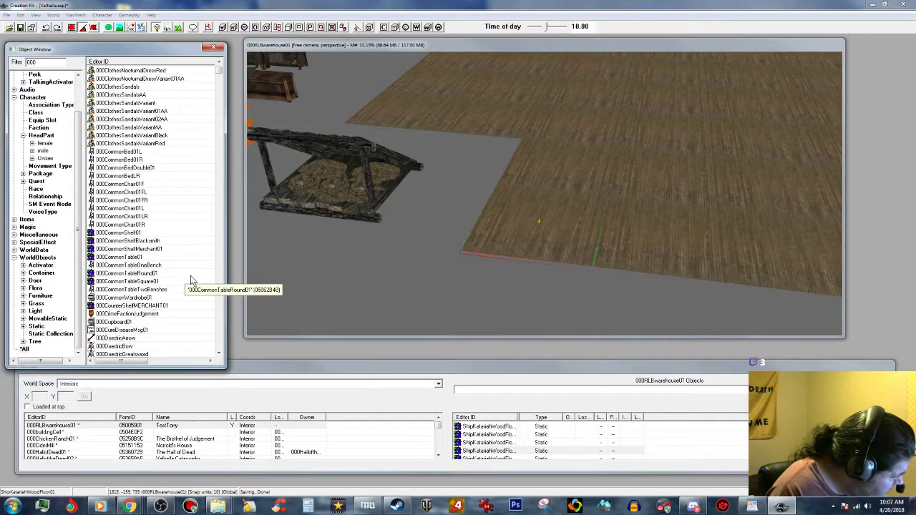
pyautogui.click(118, 281)
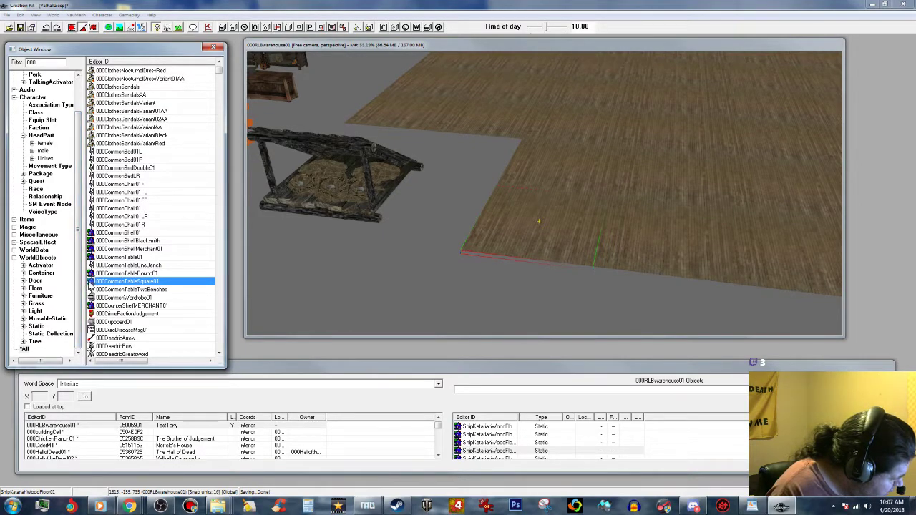
pyautogui.moveTo(91, 274); pyautogui.dragTo(582, 163)
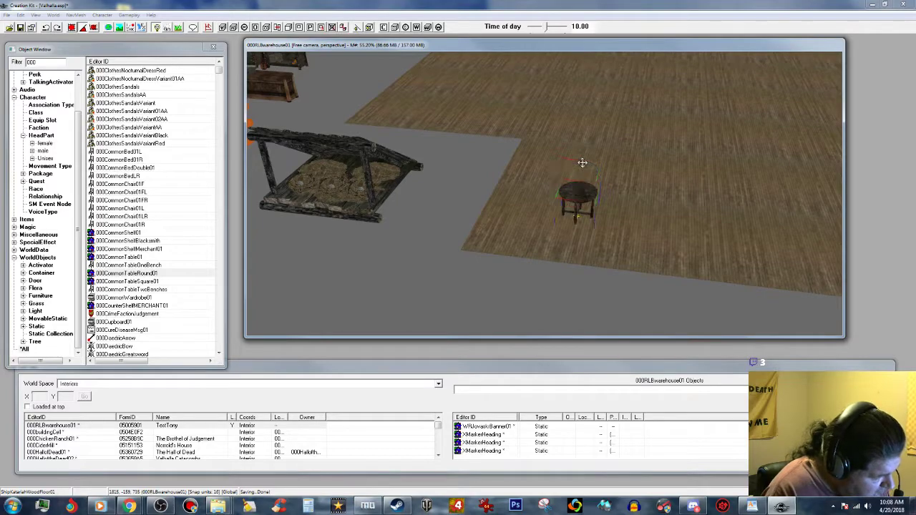
# Reposition the round table on the wooden floor near the floor's corner.
pyautogui.moveTo(576, 195); pyautogui.dragTo(535, 209)
pyautogui.scroll(5, 541, 193)
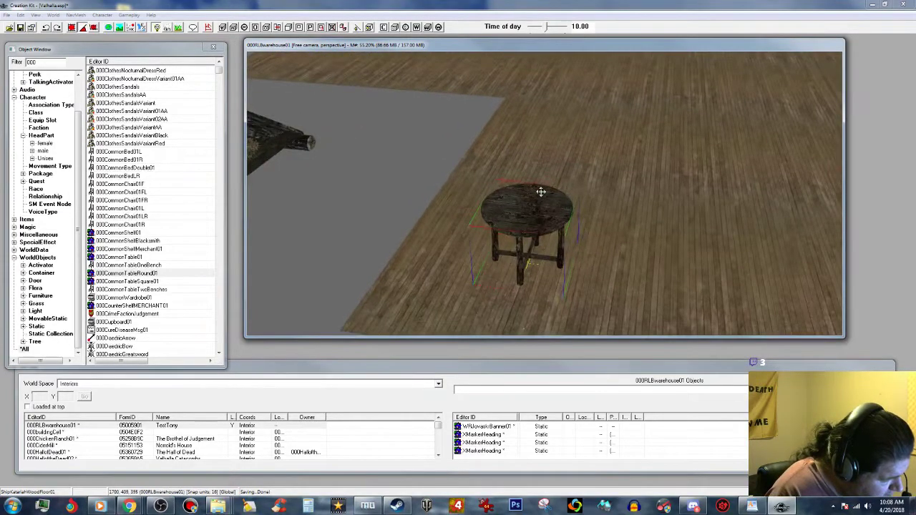
pyautogui.moveTo(542, 219); pyautogui.dragTo(593, 207)
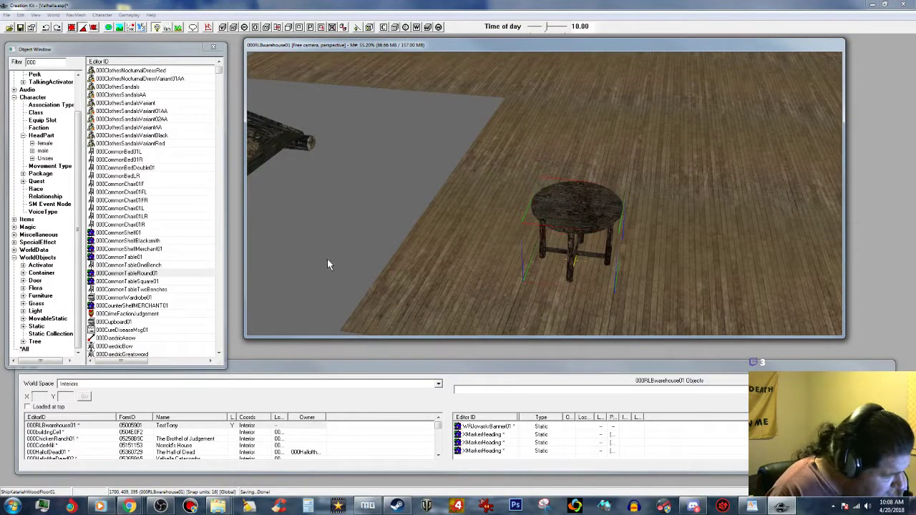
# Find the custom 000CandleHornTable01 static and place it at the middle of the round tabletop.
pyautogui.click(139, 184)
pyautogui.scroll(11, 140, 184)
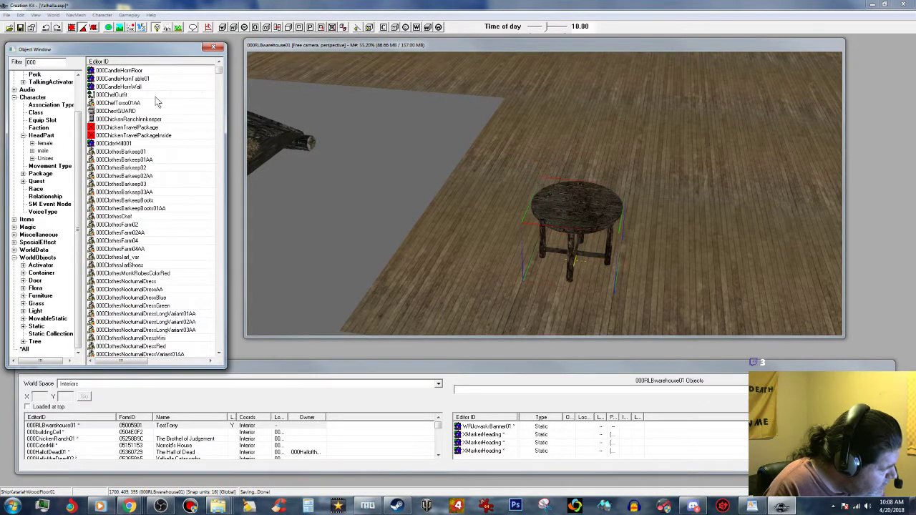
pyautogui.scroll(1, 151, 104)
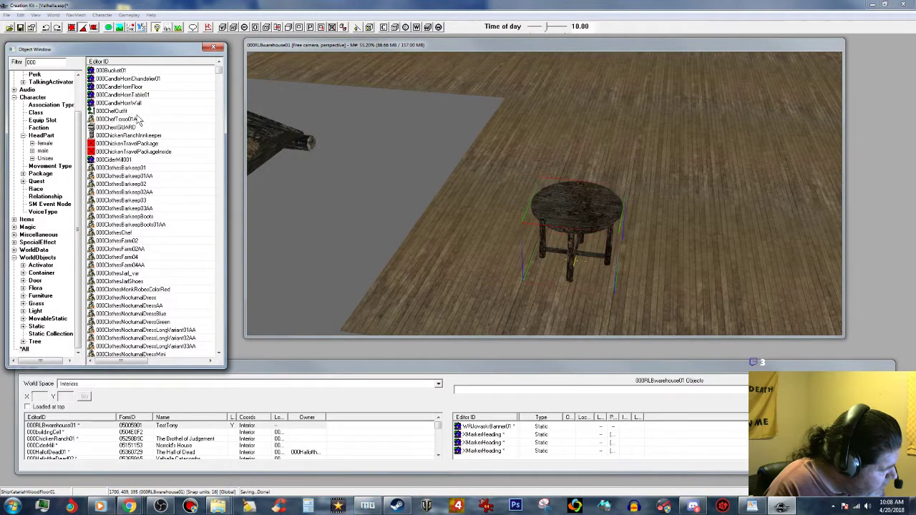
pyautogui.click(135, 96)
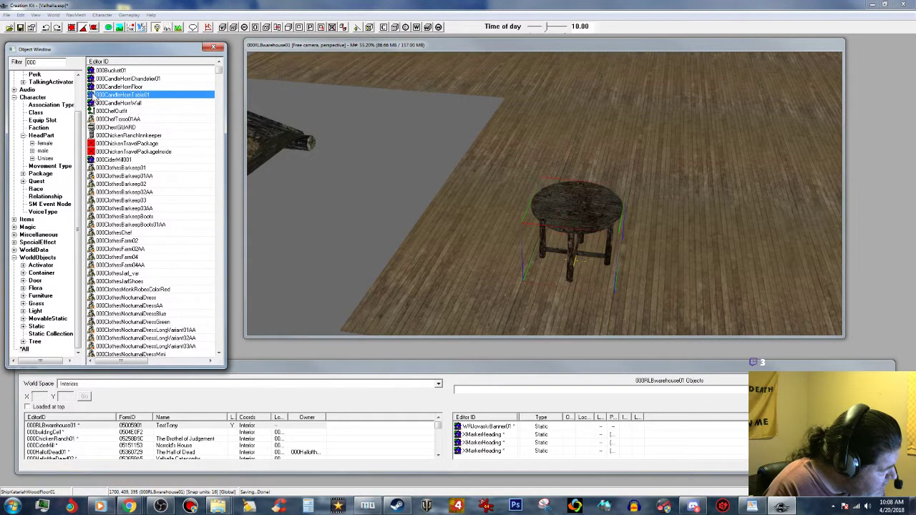
pyautogui.moveTo(92, 99); pyautogui.dragTo(578, 200)
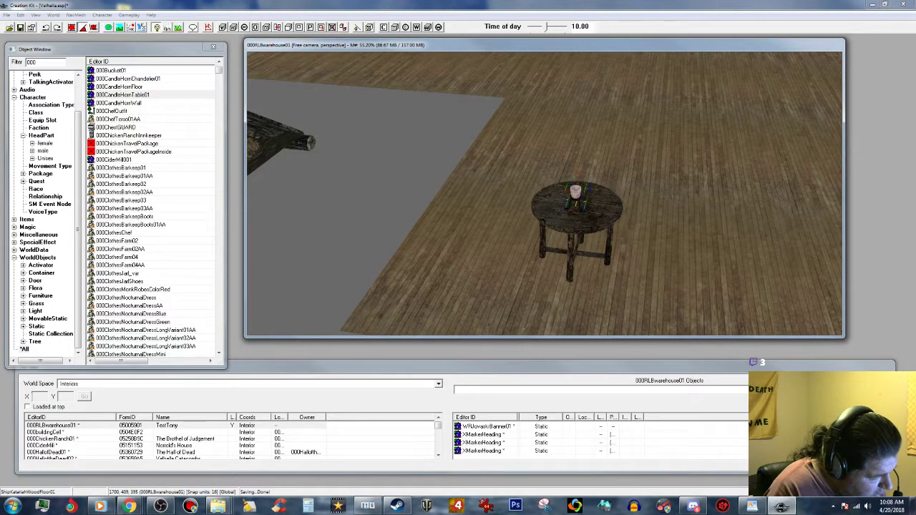
pyautogui.scroll(5, 575, 189)
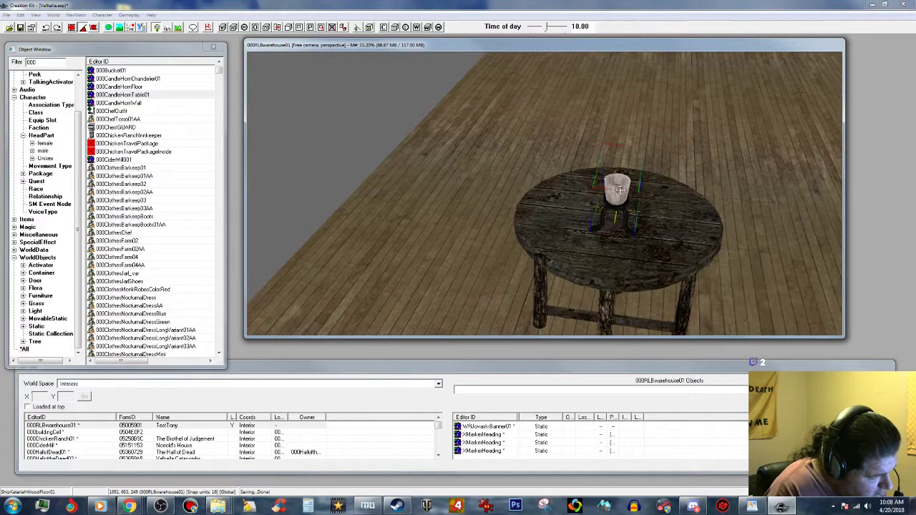
pyautogui.moveTo(633, 200)
pyautogui.mouseDown()
pyautogui.moveTo(625, 202)
pyautogui.moveTo(643, 207)
pyautogui.mouseUp()
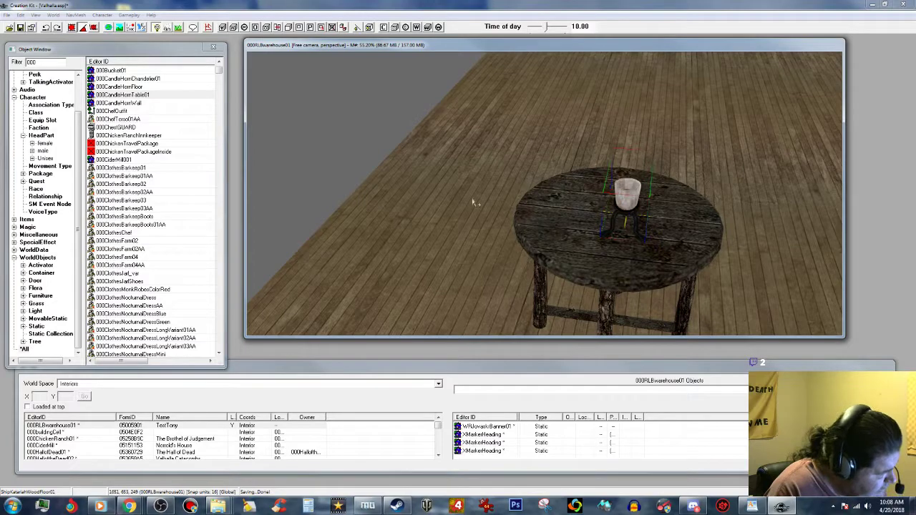
# Fine-tune the horn candle's position on the round tabletop.
pyautogui.click(174, 194)
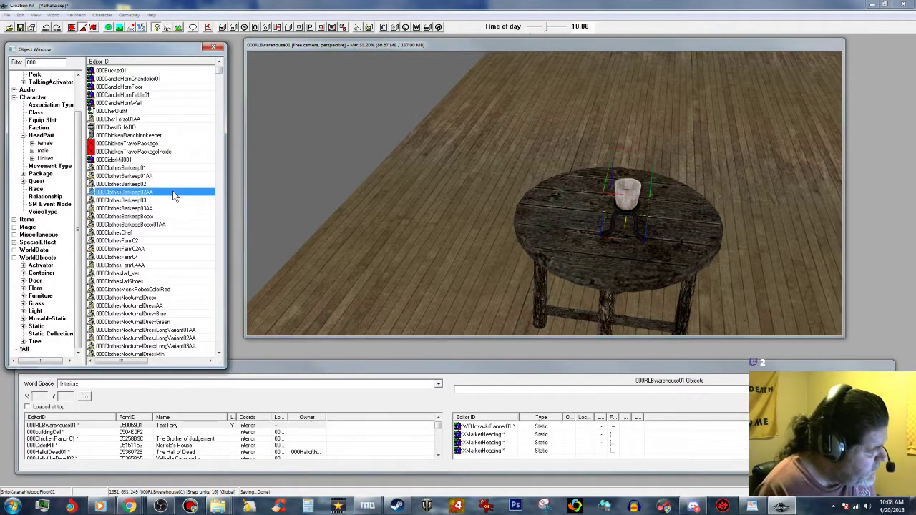
pyautogui.scroll(-4, 174, 197)
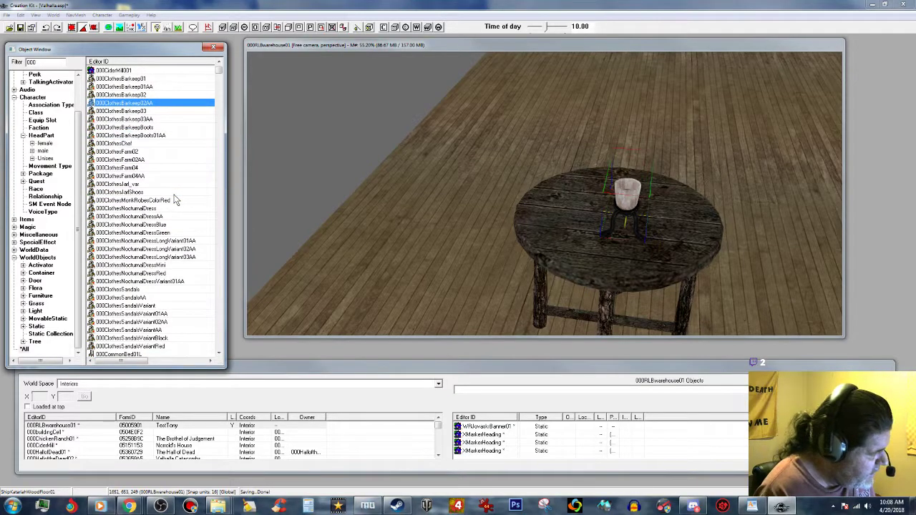
pyautogui.scroll(2, 174, 196)
pyautogui.moveTo(627, 193); pyautogui.dragTo(619, 194)
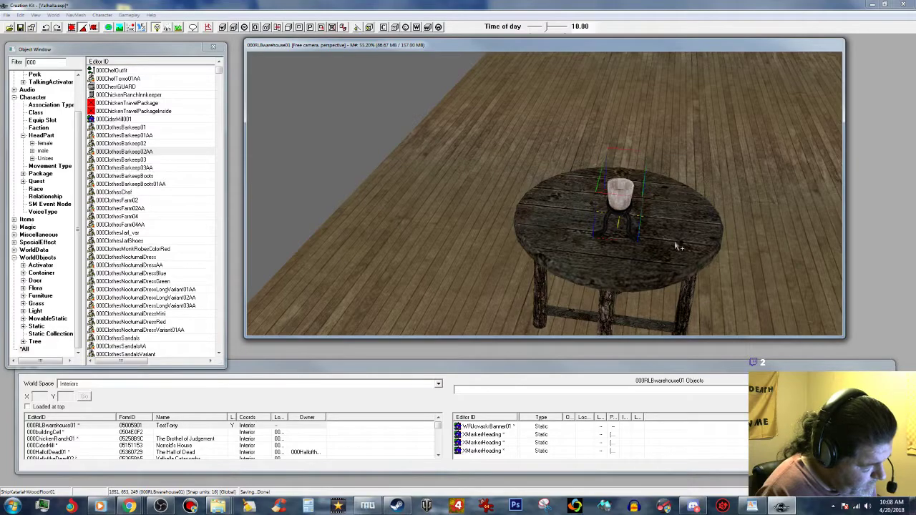
pyautogui.moveTo(619, 191); pyautogui.dragTo(627, 189)
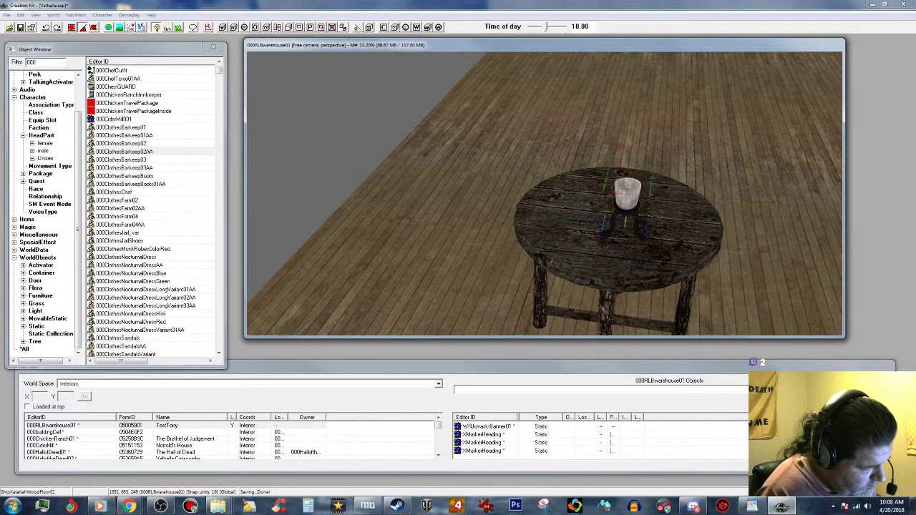
# Place a 000CommonChair01FL chair beside the round table and turn it to face the candle.
pyautogui.click(148, 191)
pyautogui.scroll(-2, 157, 201)
pyautogui.scroll(-6, 166, 205)
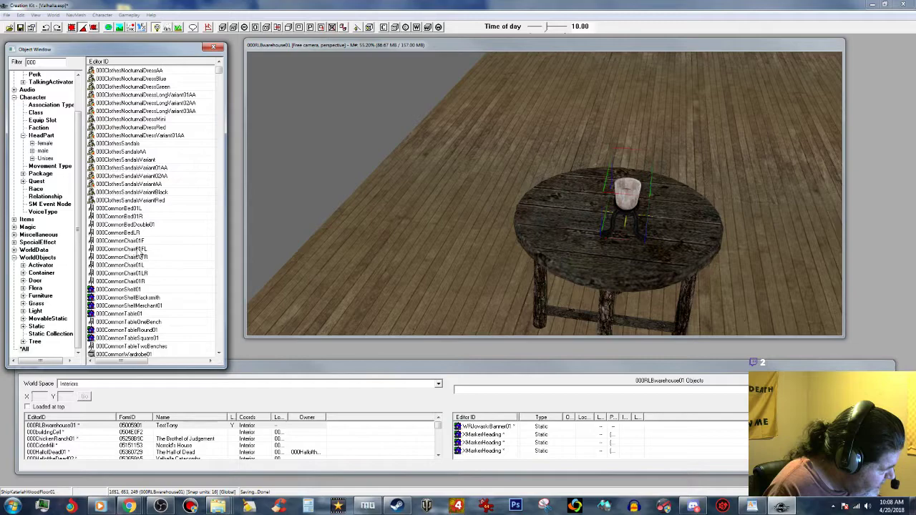
pyautogui.scroll(-1, 143, 252)
pyautogui.click(142, 234)
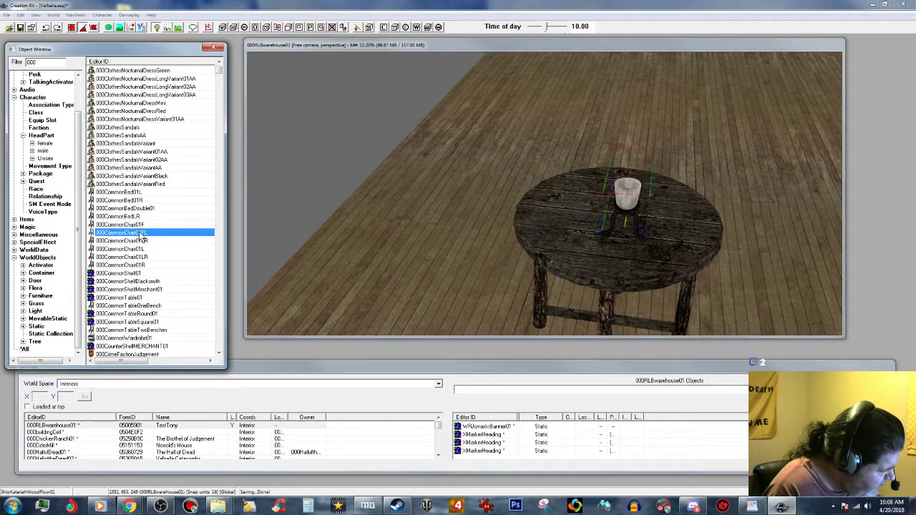
pyautogui.moveTo(98, 233)
pyautogui.mouseDown()
pyautogui.moveTo(312, 229)
pyautogui.moveTo(481, 245)
pyautogui.moveTo(462, 246)
pyautogui.mouseUp()
pyautogui.moveTo(459, 180); pyautogui.dragTo(551, 180, button='right')
pyautogui.moveTo(458, 174); pyautogui.dragTo(776, 222)
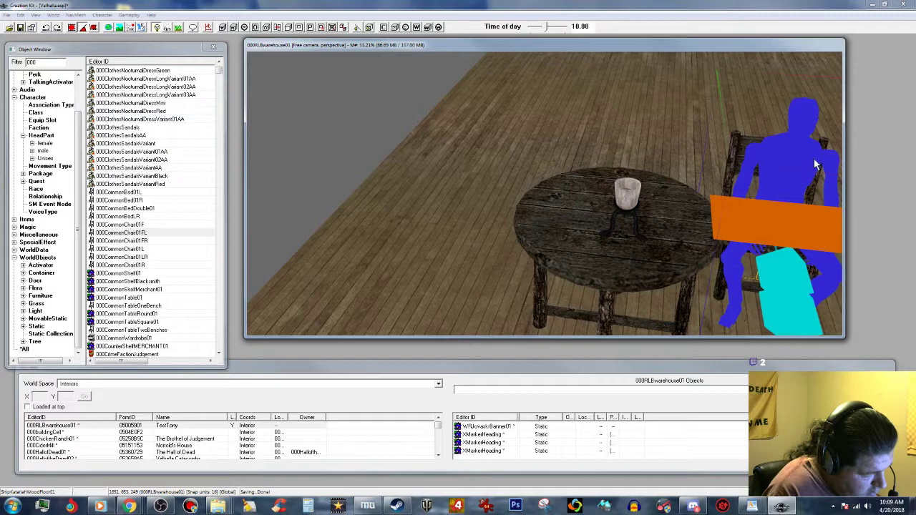
pyautogui.moveTo(814, 159); pyautogui.dragTo(838, 158, button='right')
pyautogui.moveTo(809, 157); pyautogui.dragTo(791, 163)
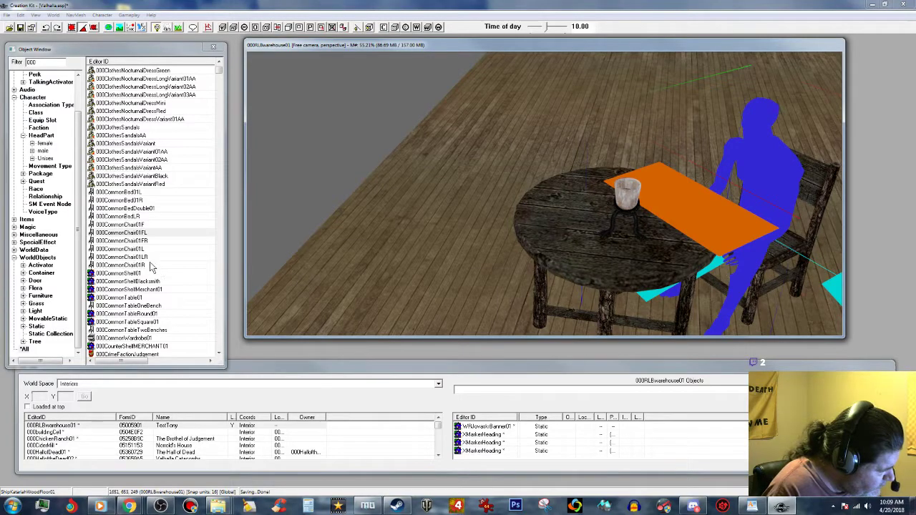
# Try a 000CommonChair01FR chair on the table's opposite side, turned inward, and delete both chairs.
pyautogui.click(126, 242)
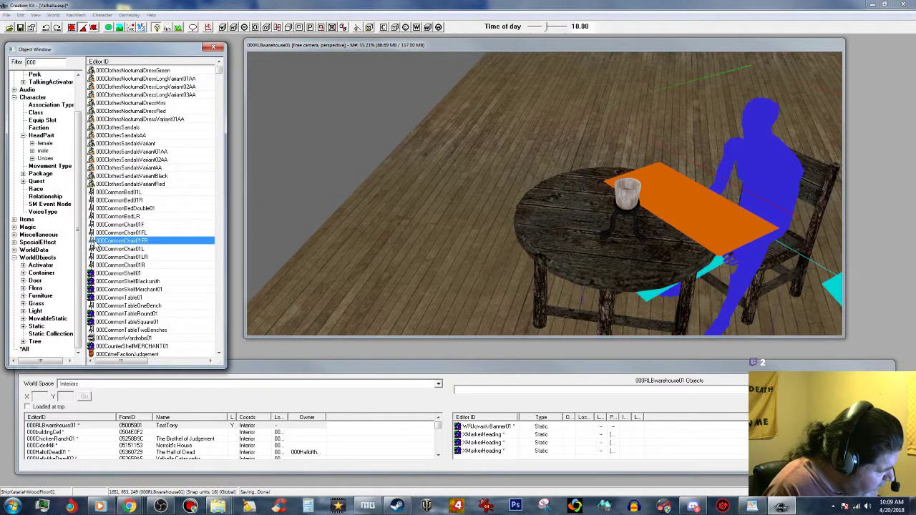
pyautogui.moveTo(124, 246); pyautogui.dragTo(425, 247)
pyautogui.moveTo(422, 192); pyautogui.dragTo(426, 192, button='right')
pyautogui.moveTo(473, 250); pyautogui.dragTo(523, 250)
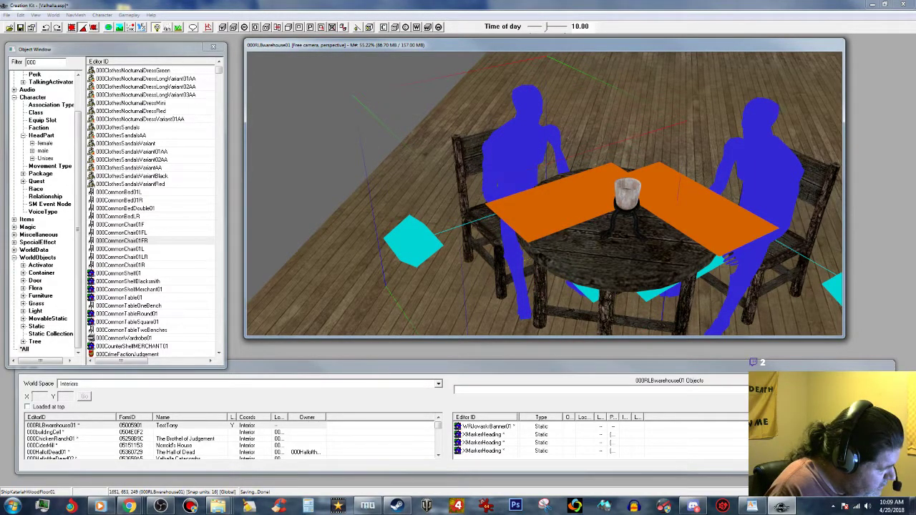
pyautogui.moveTo(523, 250); pyautogui.dragTo(521, 249)
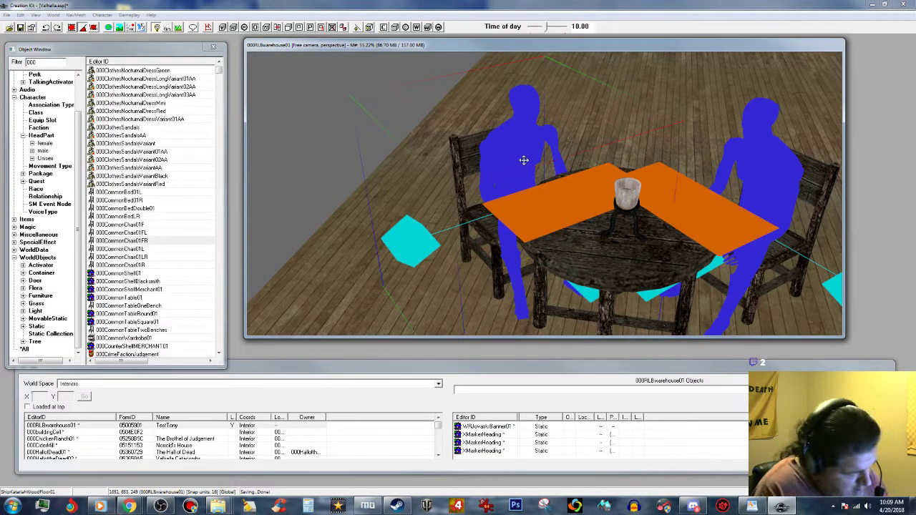
pyautogui.press('Delete')
pyautogui.press('Delete')
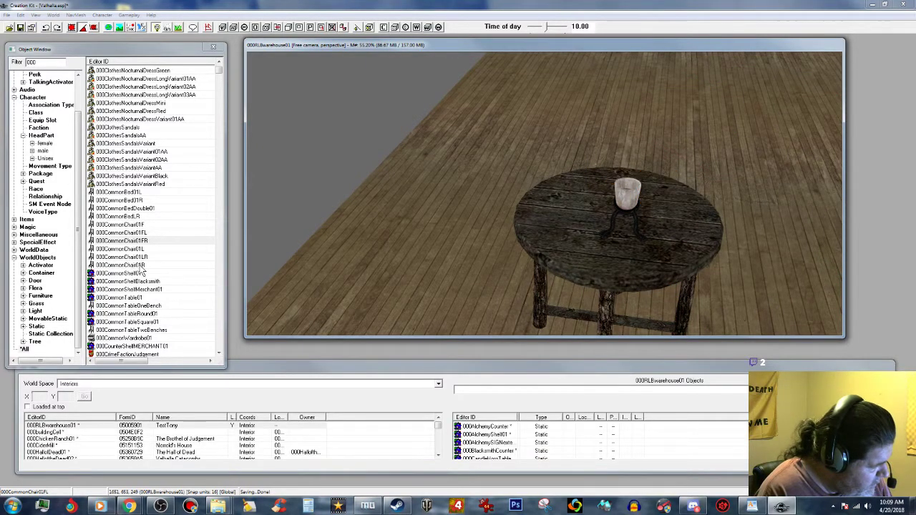
# Place a 000CommonChair01L chair beside the round table, turned to face the candle.
pyautogui.click(136, 250)
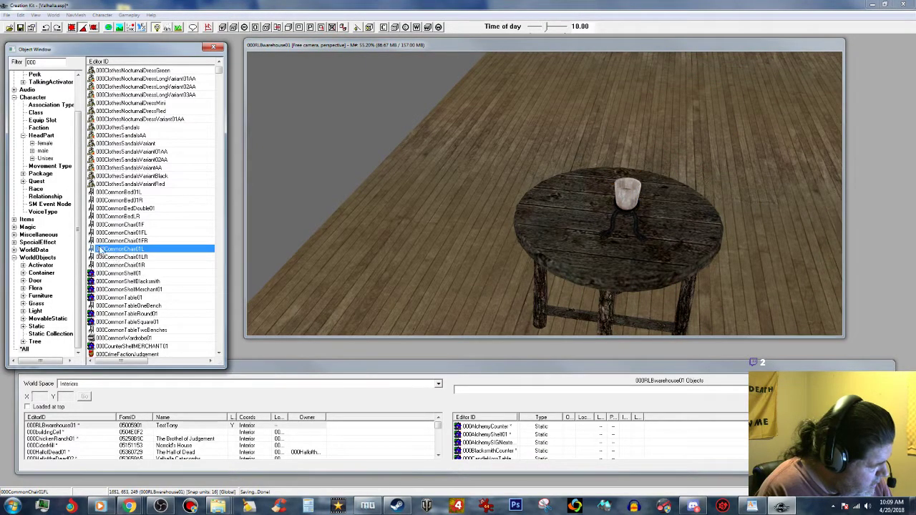
pyautogui.moveTo(94, 252); pyautogui.dragTo(761, 251)
pyautogui.moveTo(771, 208); pyautogui.dragTo(771, 194, button='right')
pyautogui.moveTo(774, 155); pyautogui.dragTo(715, 181)
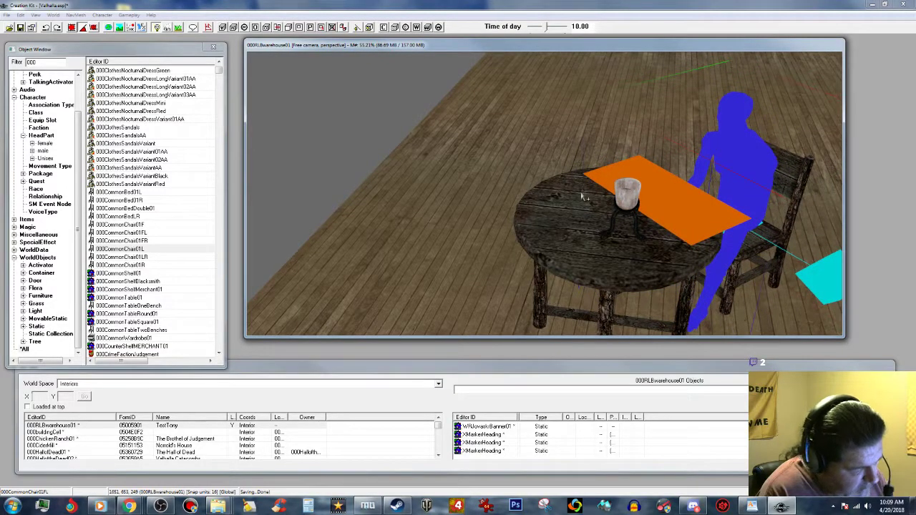
# Place a 000CommonChair01R chair on the table's opposite side and rotate it to face the tabletop.
pyautogui.moveTo(120, 265); pyautogui.dragTo(449, 201)
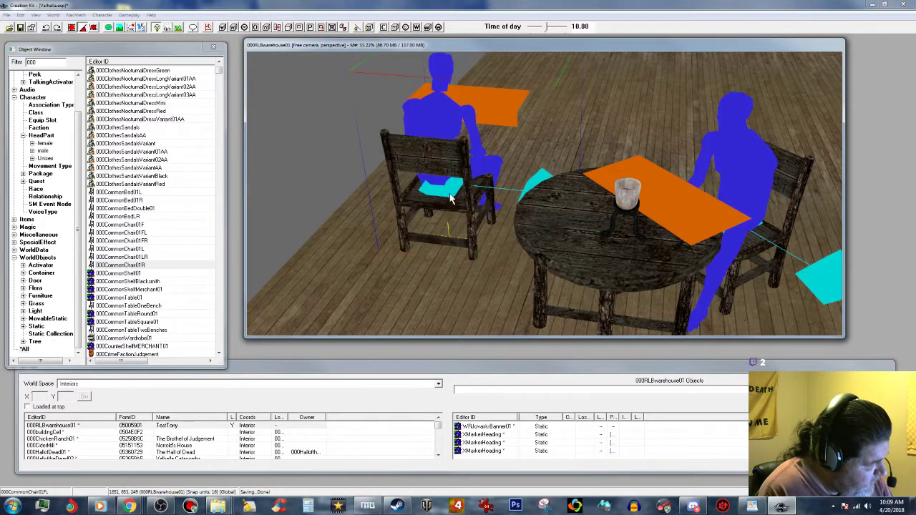
pyautogui.moveTo(449, 198); pyautogui.dragTo(501, 199, button='right')
pyautogui.moveTo(446, 185); pyautogui.dragTo(534, 193)
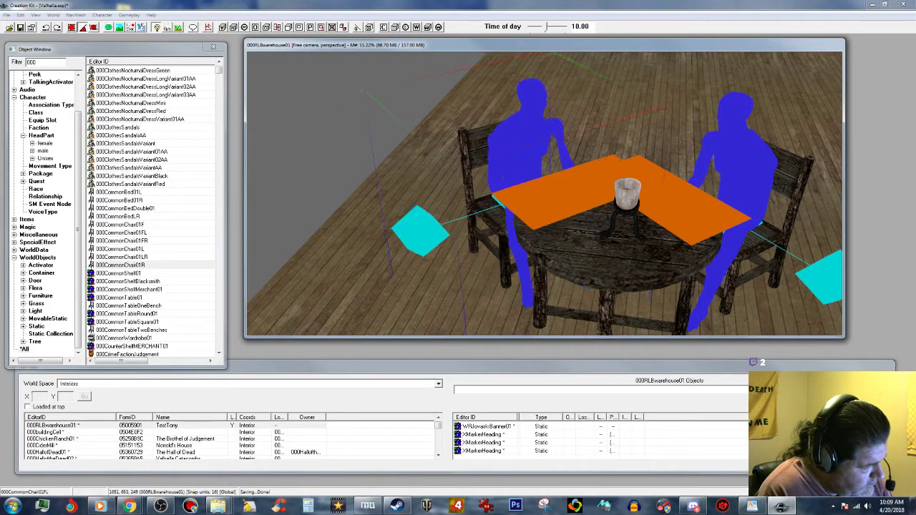
# Nudge both chairs slightly to even out their spacing around the round table.
pyautogui.click(755, 186)
pyautogui.moveTo(755, 187); pyautogui.dragTo(762, 189)
pyautogui.moveTo(794, 188); pyautogui.dragTo(805, 188, button='right')
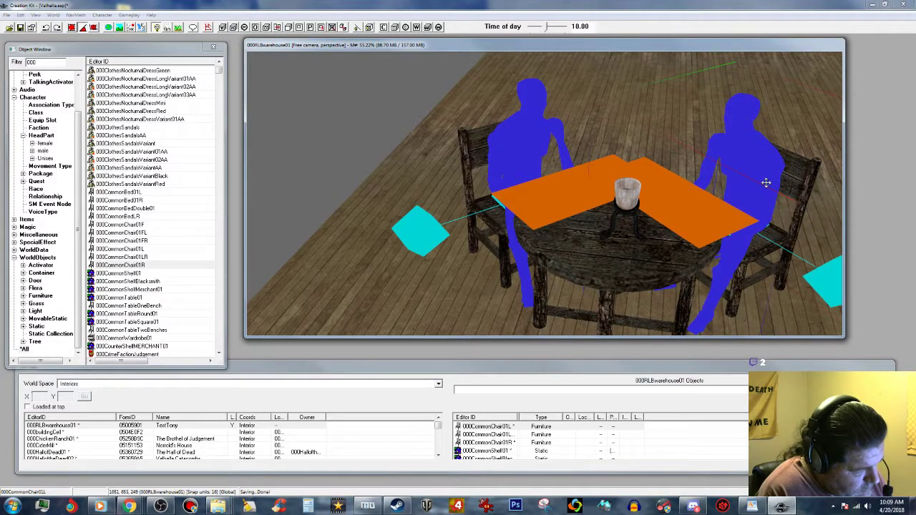
pyautogui.scroll(-2, 515, 143)
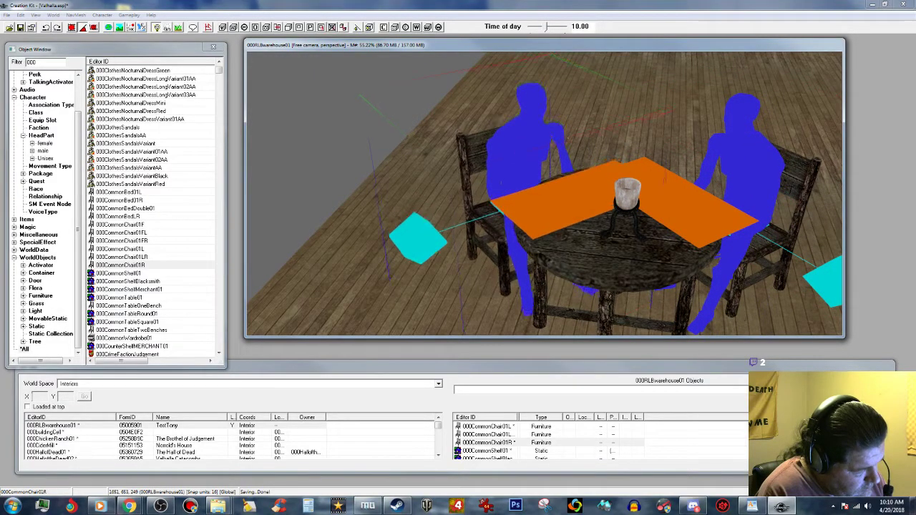
pyautogui.scroll(-3, 529, 149)
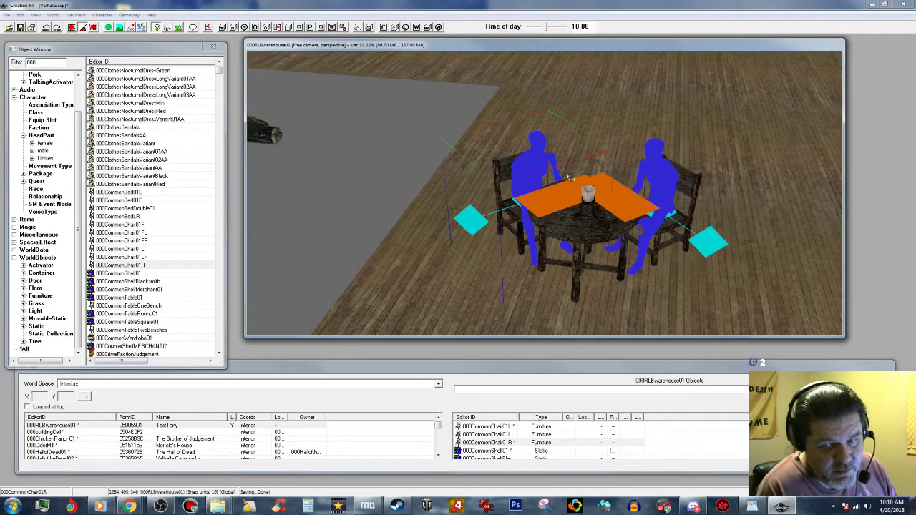
pyautogui.scroll(3, 579, 209)
pyautogui.scroll(-2, 593, 224)
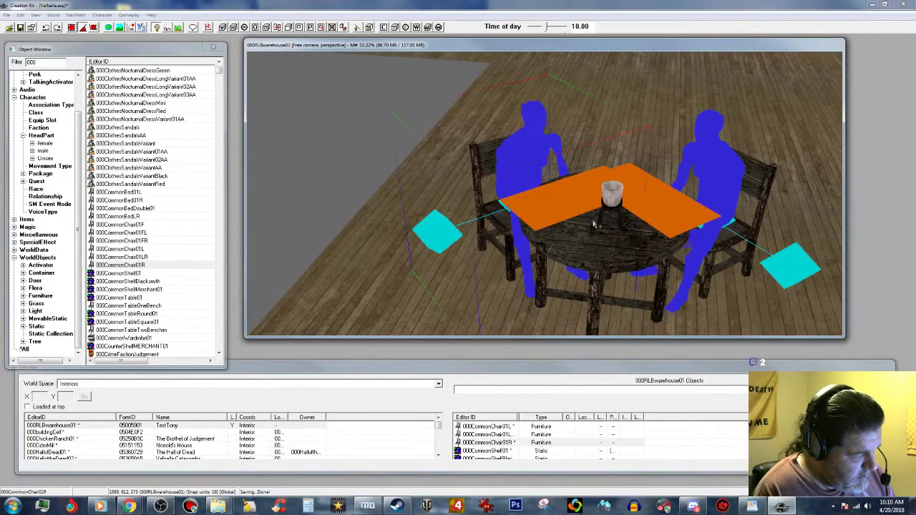
pyautogui.scroll(-3, 469, 203)
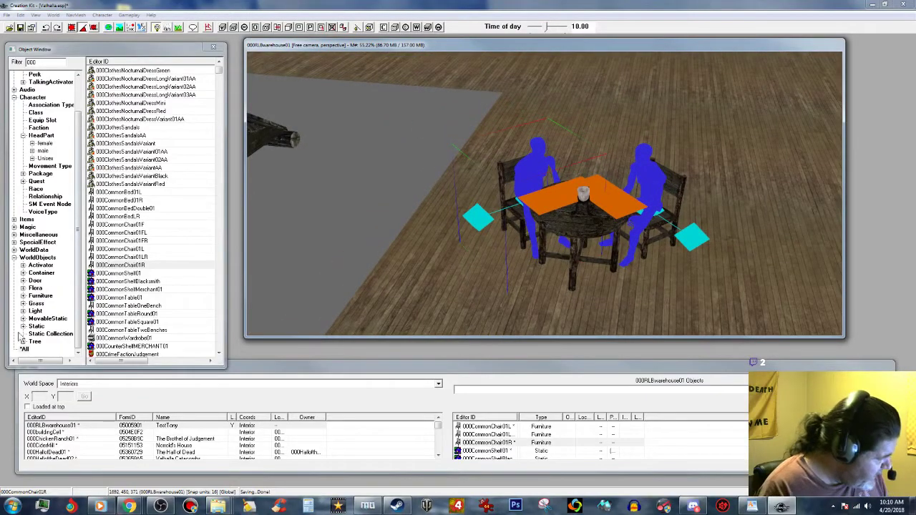
# List the Light objects filtered by torch and look through them for a suitable light.
pyautogui.click(37, 312)
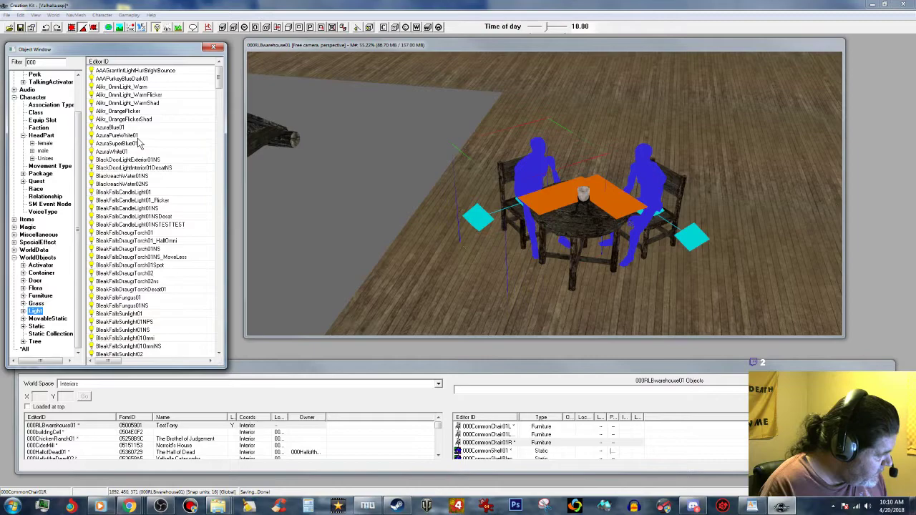
pyautogui.click(48, 63)
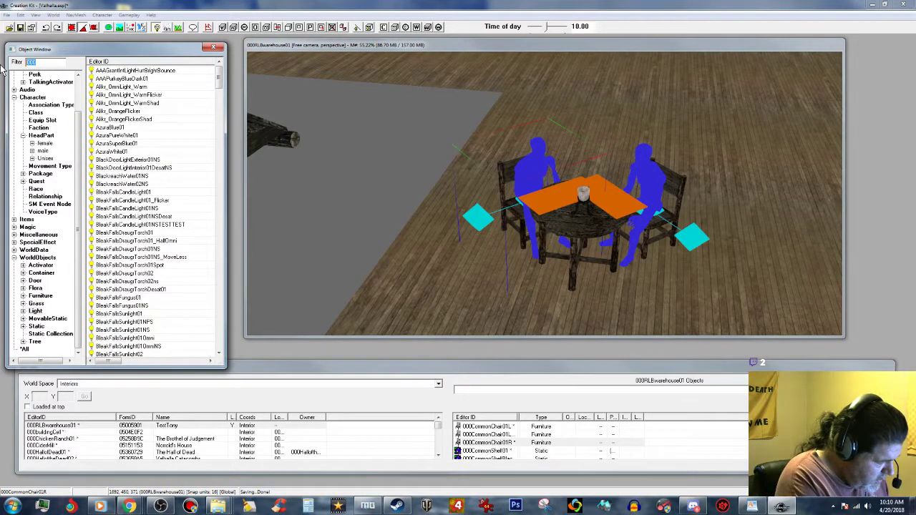
pyautogui.write('torch')
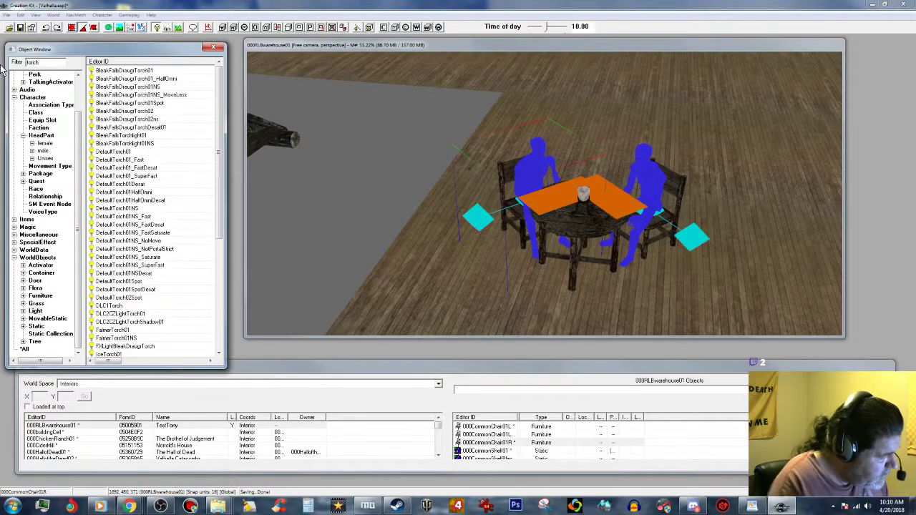
pyautogui.click(146, 241)
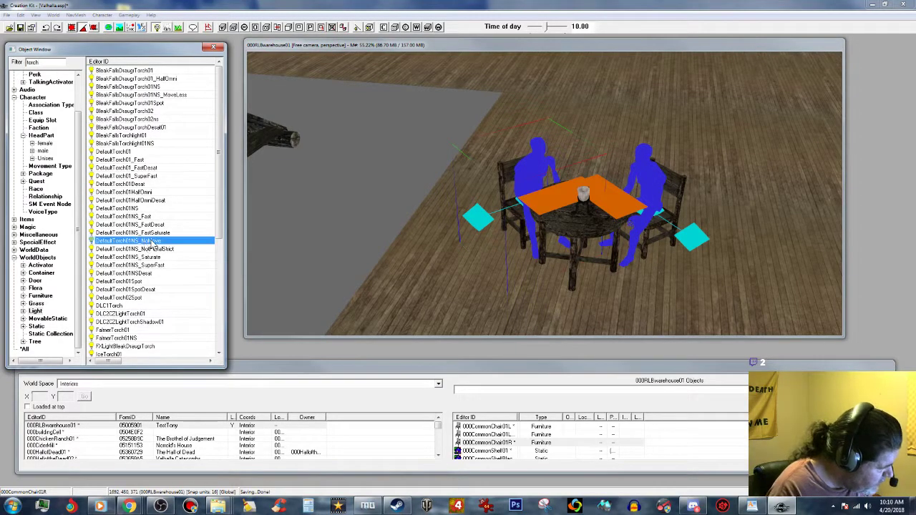
pyautogui.scroll(-5, 151, 245)
pyautogui.scroll(-2, 151, 245)
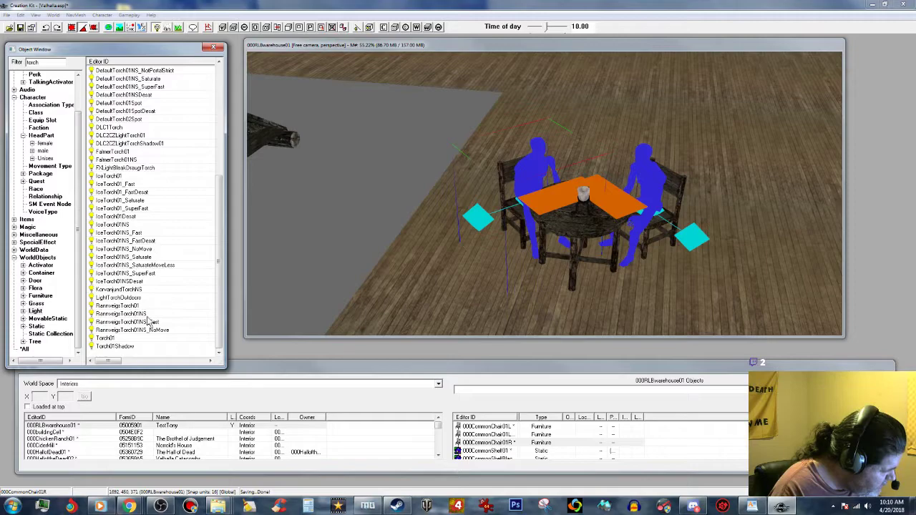
# Place a LightTorchOutdoors light at the candle on the round table and select it for moving.
pyautogui.click(115, 297)
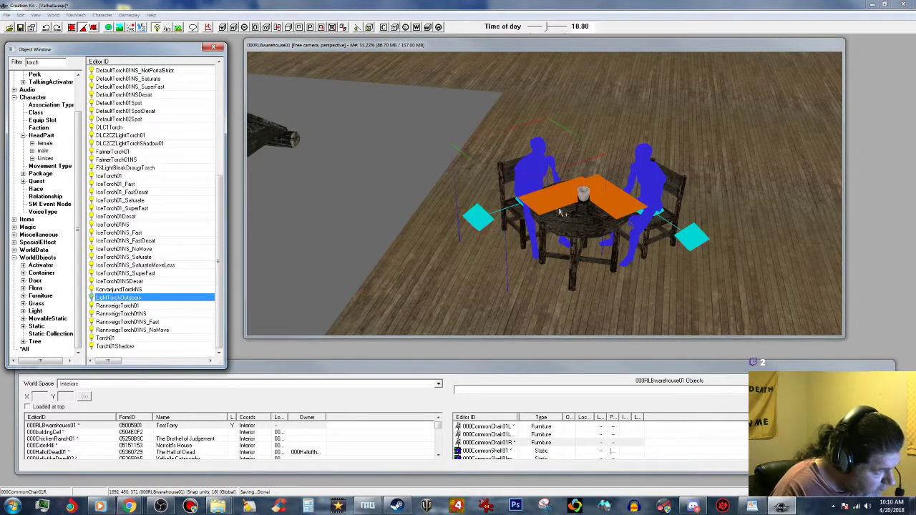
pyautogui.moveTo(585, 198); pyautogui.dragTo(584, 194)
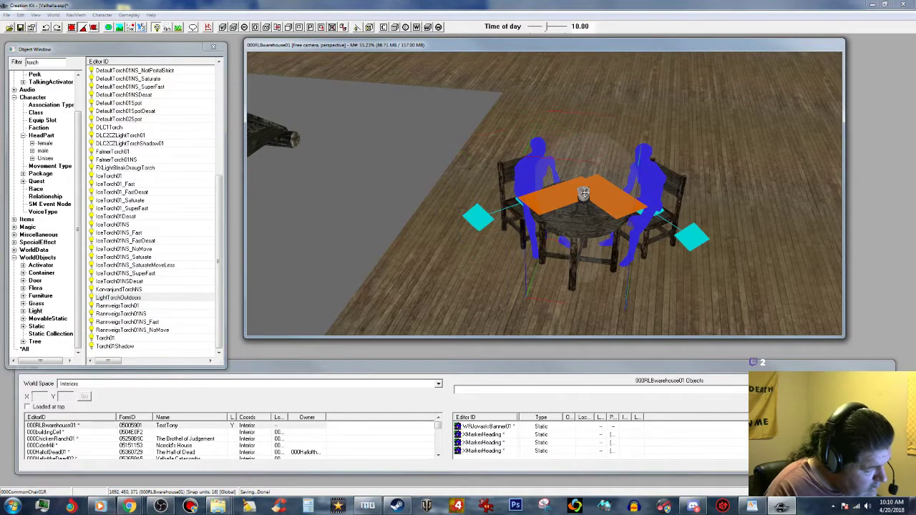
pyautogui.click(584, 192)
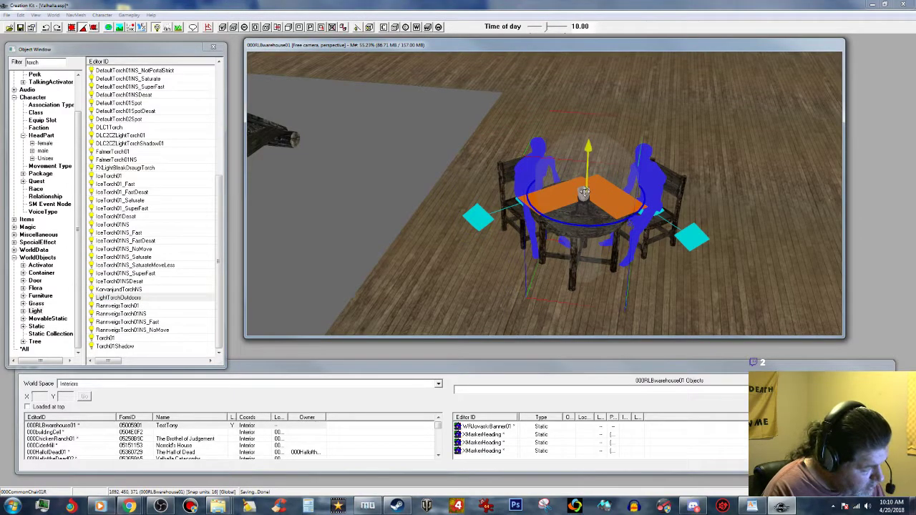
# Raise the LightTorchOutdoors light above the candle, fine-tuning its position with the cell's actual lighting previewed.
pyautogui.moveTo(590, 101); pyautogui.dragTo(589, 126)
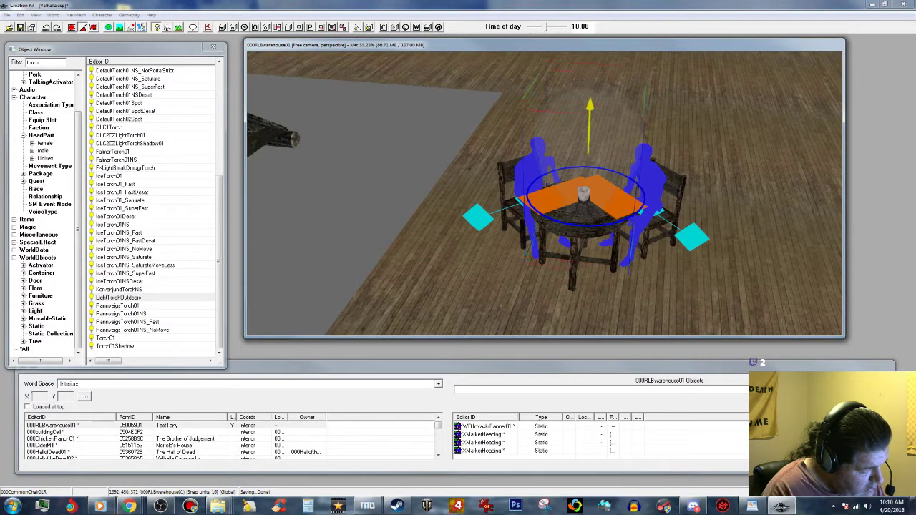
pyautogui.click(586, 138)
pyautogui.press('a')
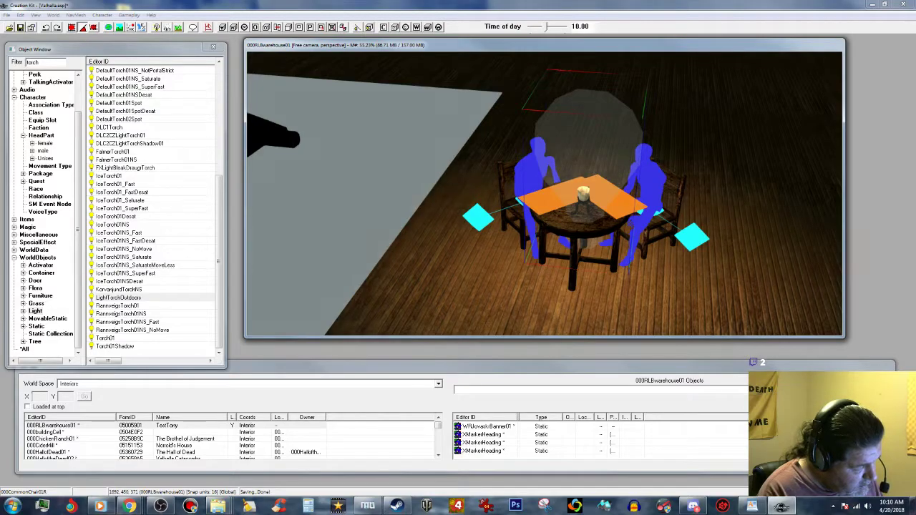
pyautogui.moveTo(591, 159); pyautogui.dragTo(585, 150)
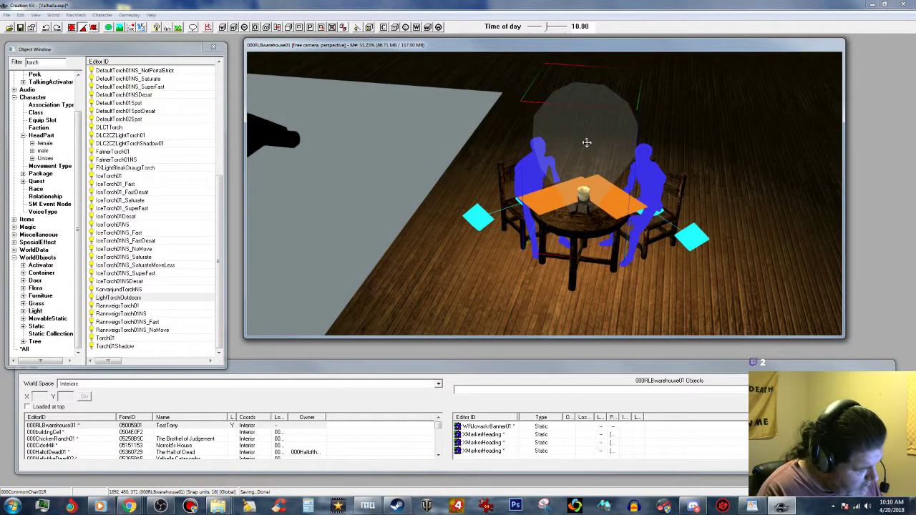
pyautogui.press('a')
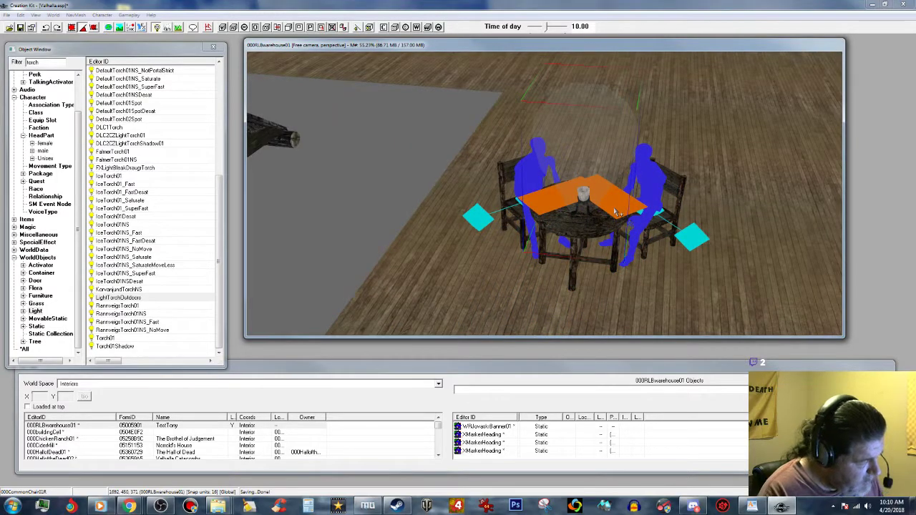
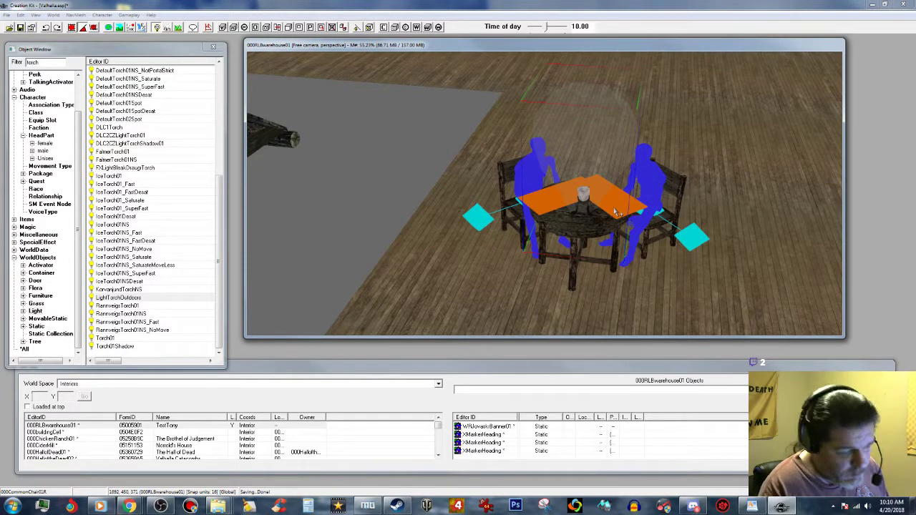
# Delete the ShipKatariahWoodFloor01 floor pieces beneath and around the table set, accepting removal from the form lists that use them.
pyautogui.moveTo(708, 292); pyautogui.dragTo(707, 280, button='middle')
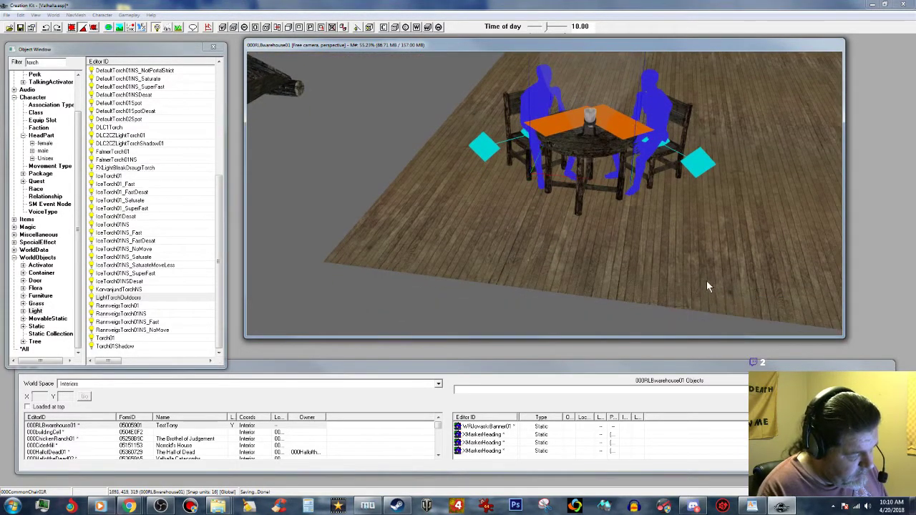
pyautogui.scroll(-2, 706, 281)
pyautogui.click(571, 252)
pyautogui.keyDown('ctrl'); pyautogui.click(716, 207); pyautogui.keyUp('ctrl')
pyautogui.moveTo(725, 199); pyautogui.dragTo(722, 209, button='middle')
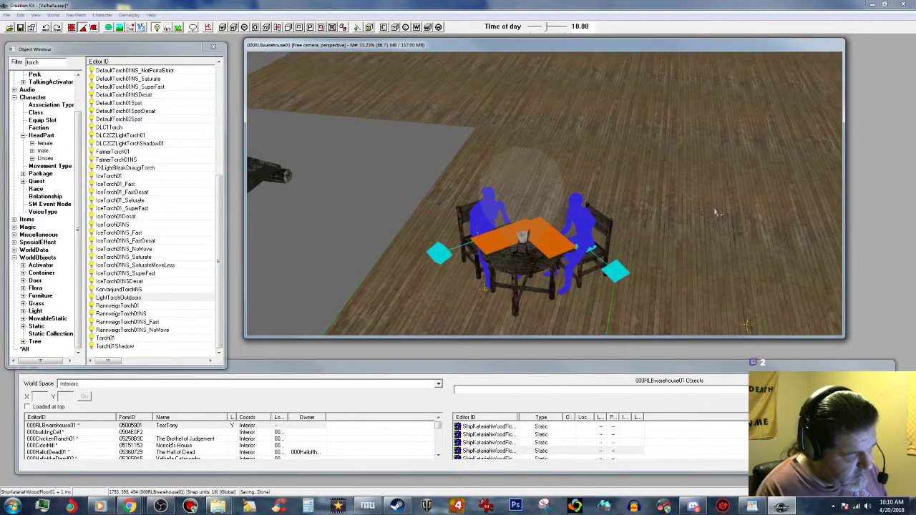
pyautogui.keyDown('shift'); pyautogui.moveTo(629, 209); pyautogui.dragTo(619, 235, button='middle'); pyautogui.keyUp('shift')
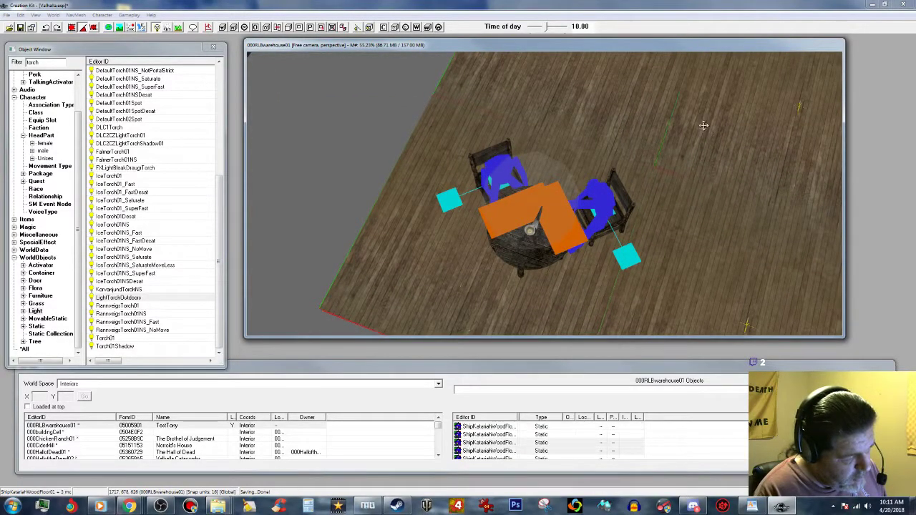
pyautogui.press('Delete')
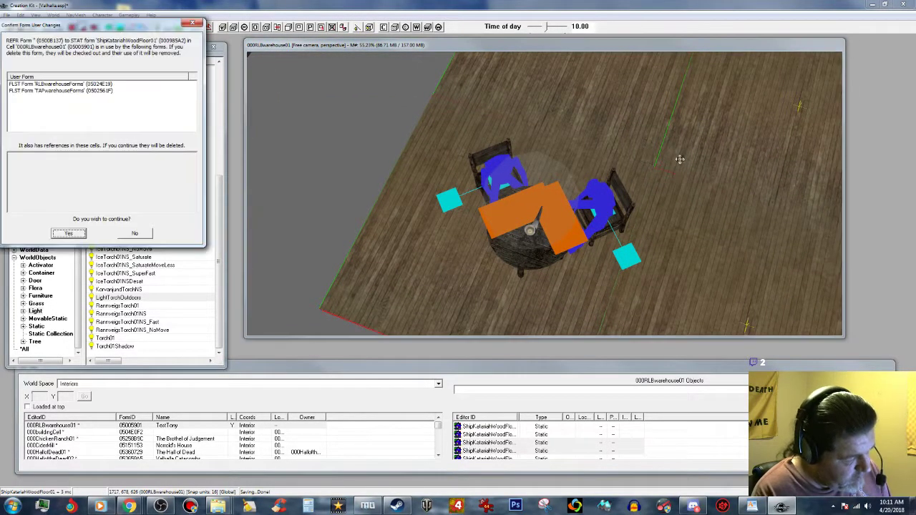
pyautogui.click(71, 234)
pyautogui.click(69, 235)
pyautogui.click(68, 235)
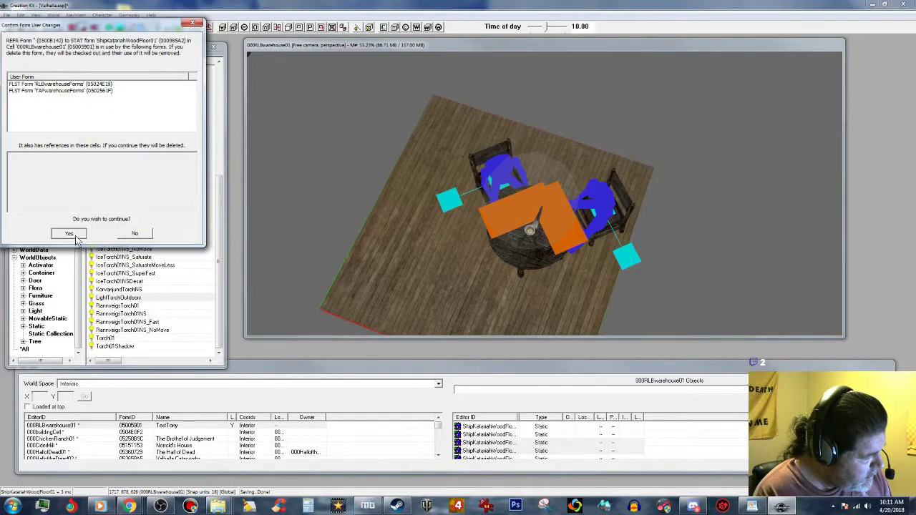
pyautogui.click(68, 235)
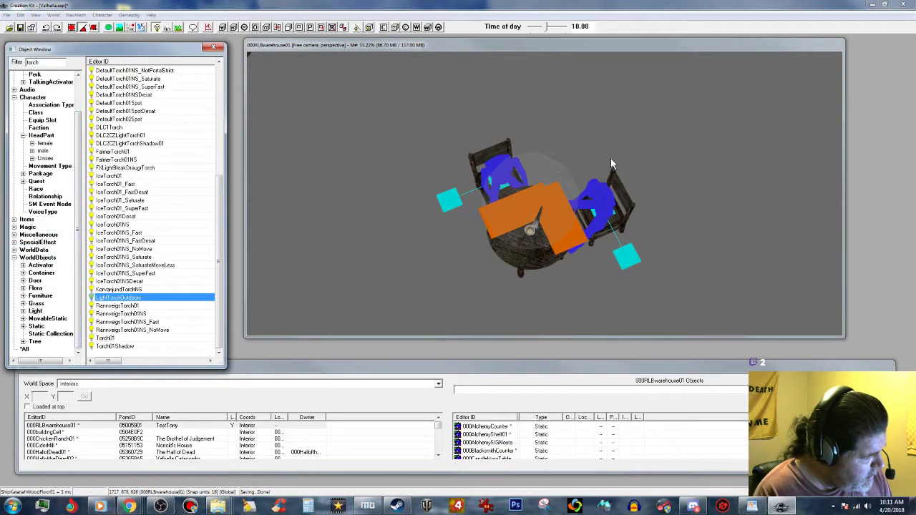
# Select the whole table set with its chairs, candle and light, and copy it.
pyautogui.click(659, 192)
pyautogui.moveTo(415, 95); pyautogui.dragTo(644, 313)
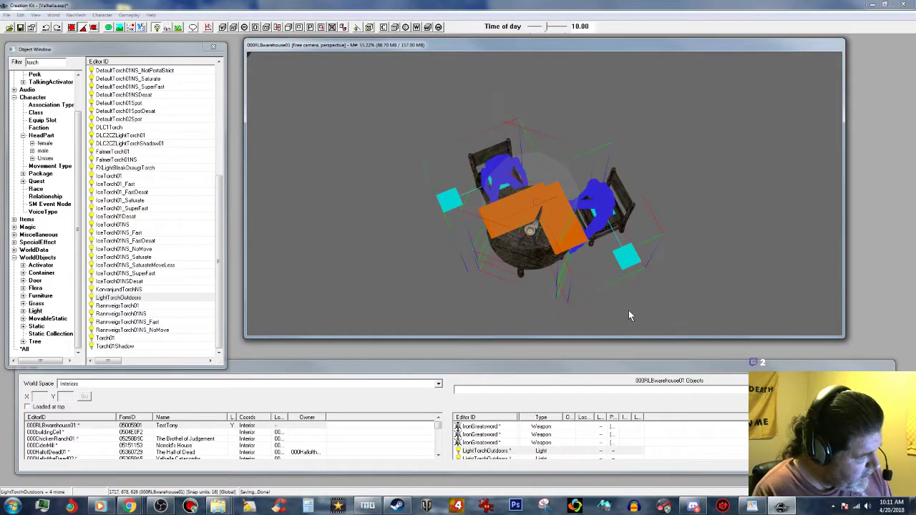
pyautogui.rightClick(526, 211)
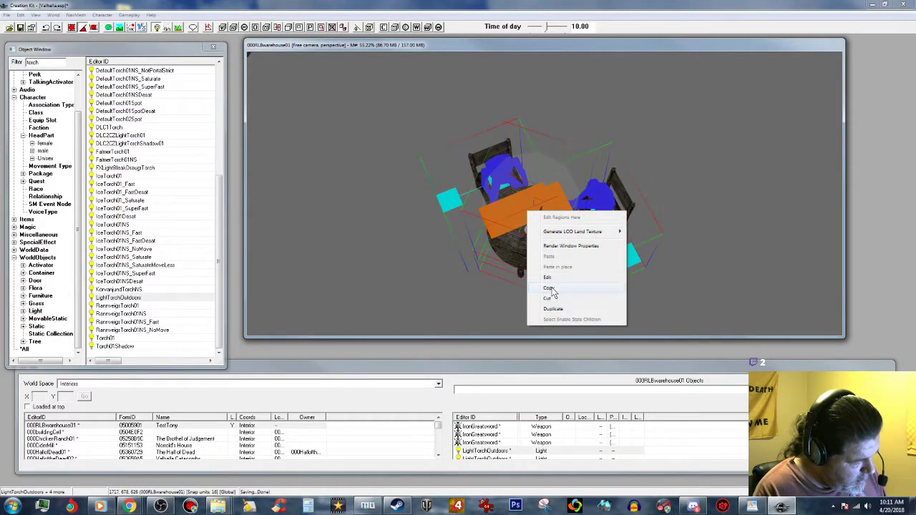
pyautogui.click(550, 289)
pyautogui.rightClick(549, 263)
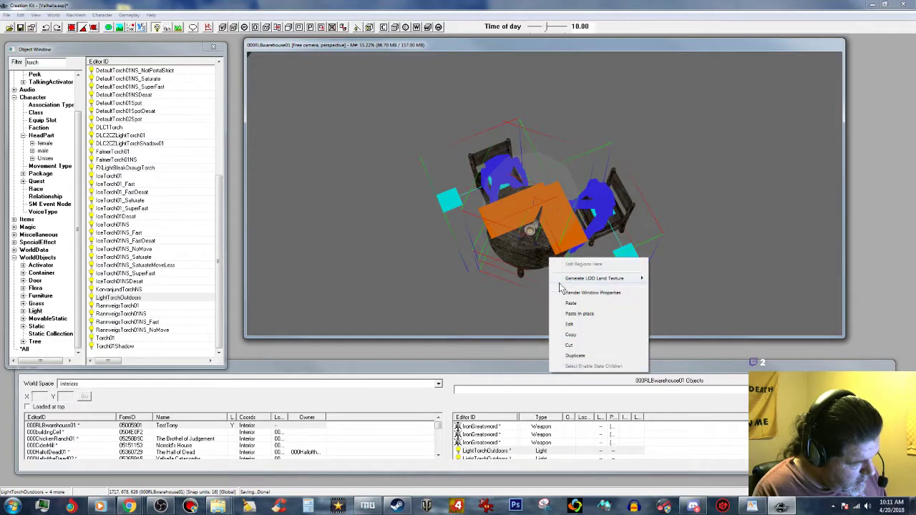
pyautogui.click(574, 334)
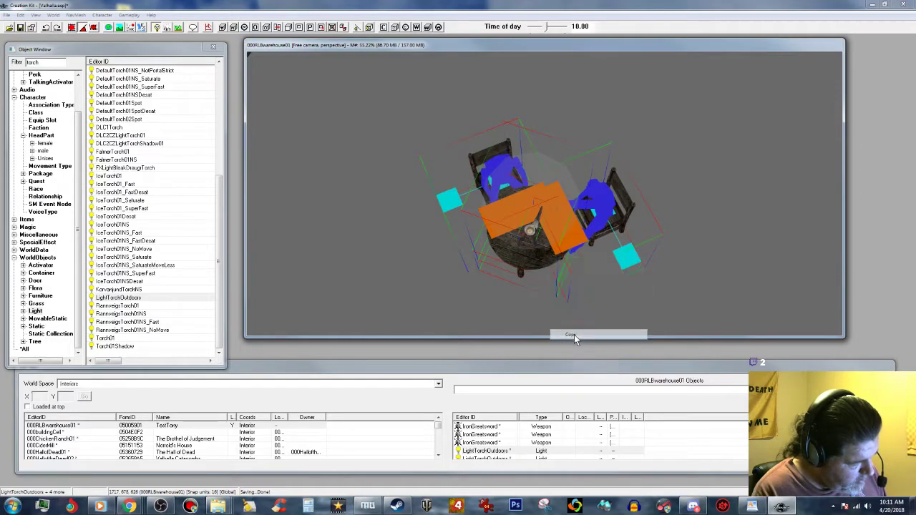
# Switch to the Valhalla world space and load the 000LonghouseExt02 cell.
pyautogui.click(439, 385)
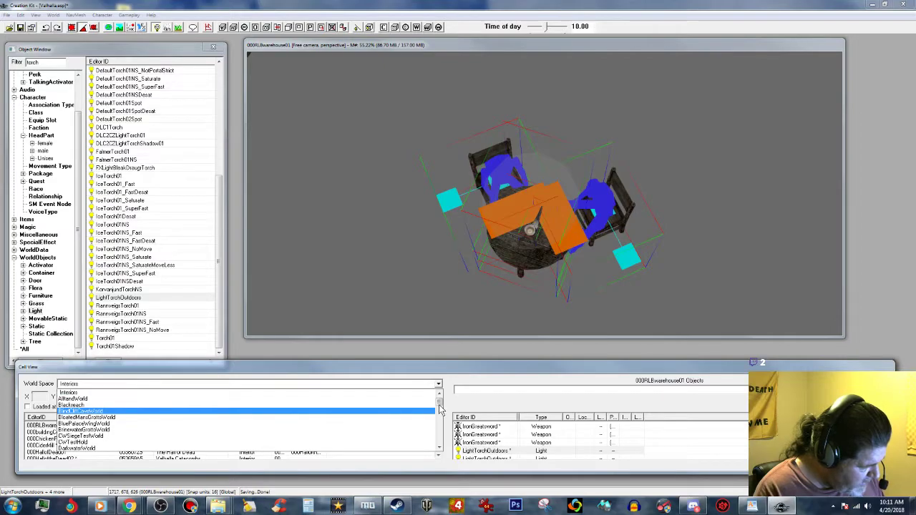
pyautogui.moveTo(440, 402); pyautogui.dragTo(444, 445)
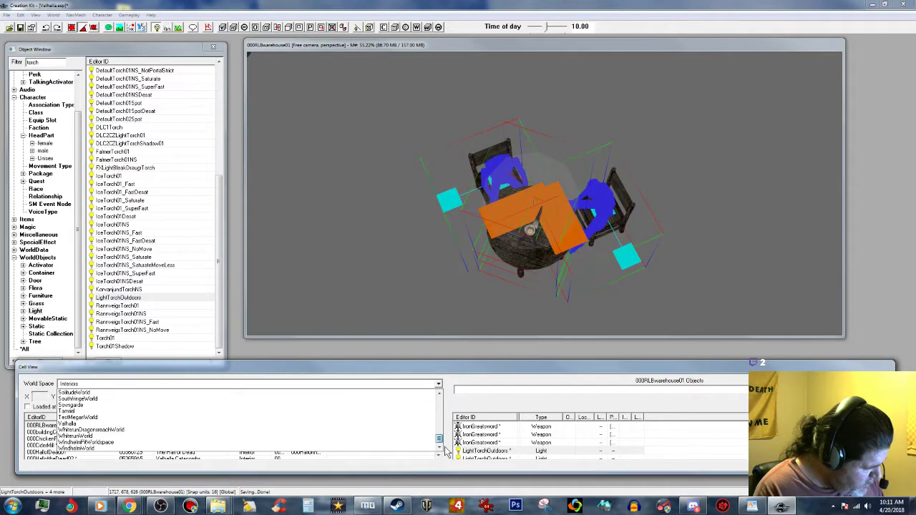
pyautogui.click(312, 424)
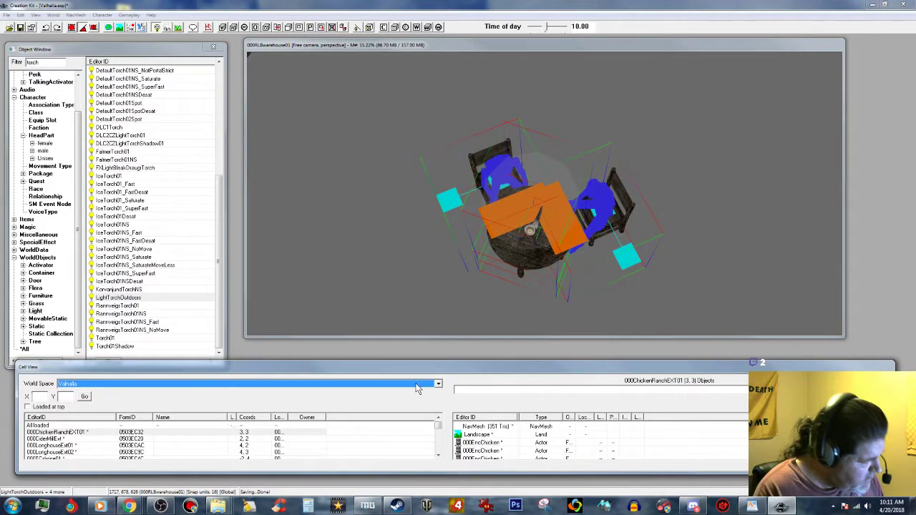
pyautogui.doubleClick(70, 452)
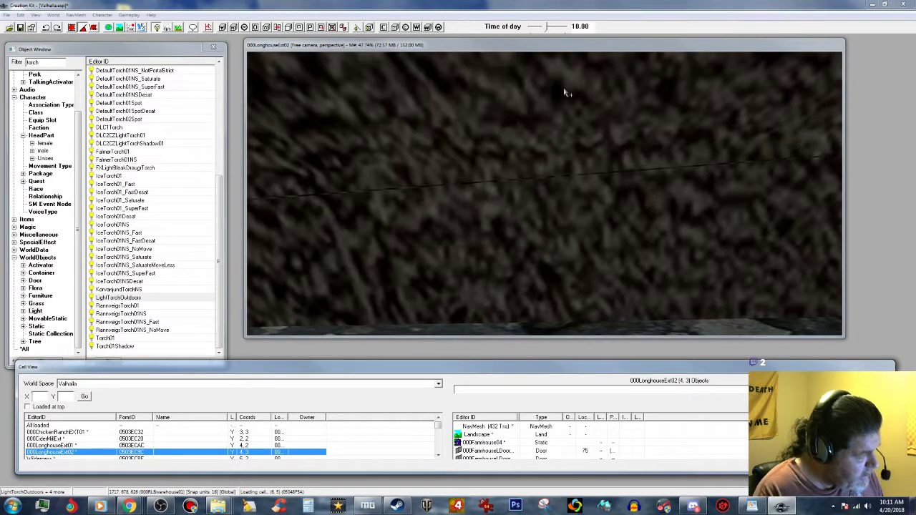
# Examine the wooden porch of 000ThaneHouse01 up close as a spot for the copied table set.
pyautogui.click(655, 49)
pyautogui.scroll(-4, 635, 136)
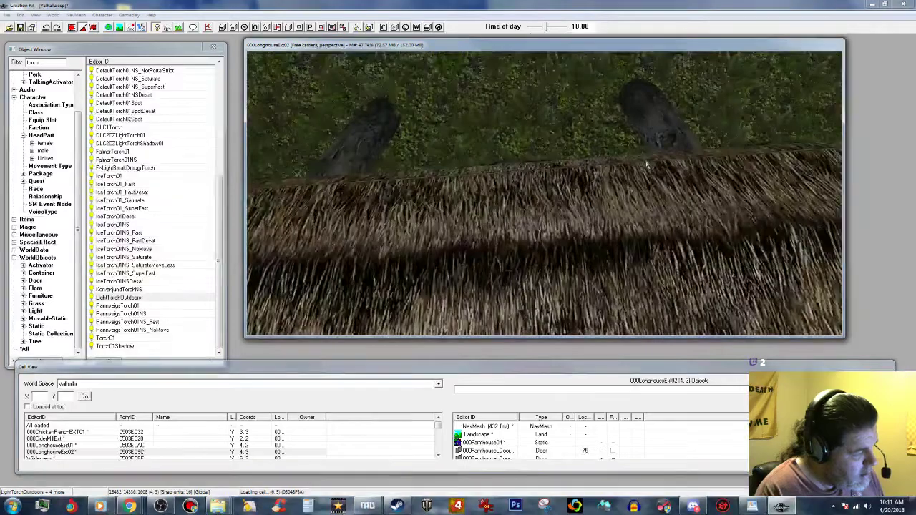
pyautogui.keyDown('shift'); pyautogui.moveTo(644, 161); pyautogui.dragTo(672, 181, button='middle'); pyautogui.keyUp('shift')
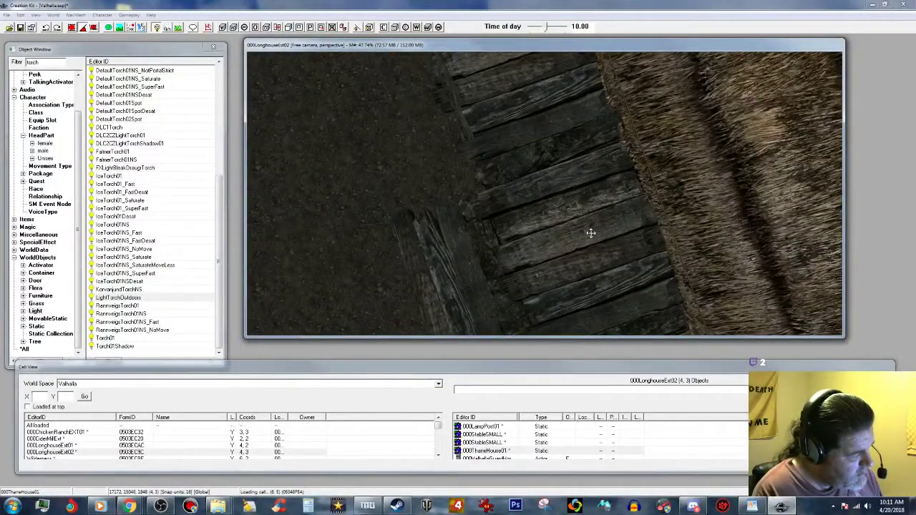
pyautogui.moveTo(573, 236); pyautogui.dragTo(628, 236, button='middle')
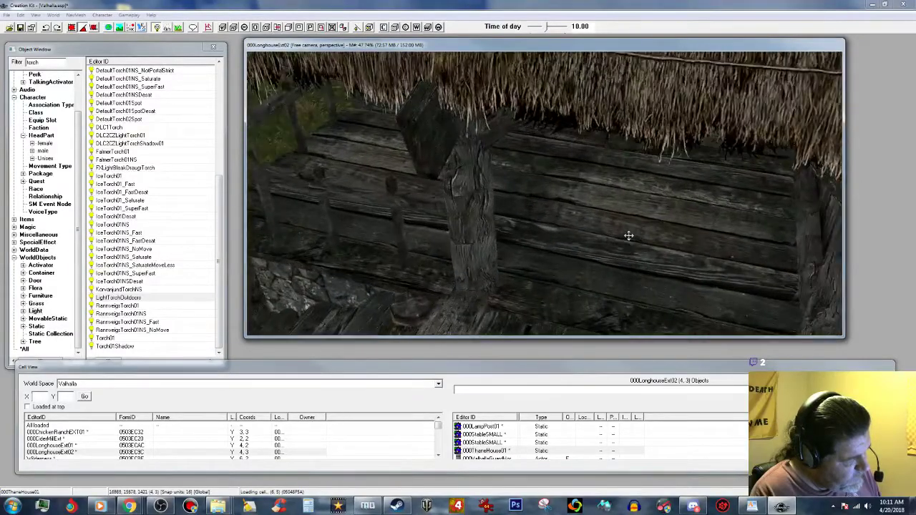
pyautogui.scroll(2, 628, 235)
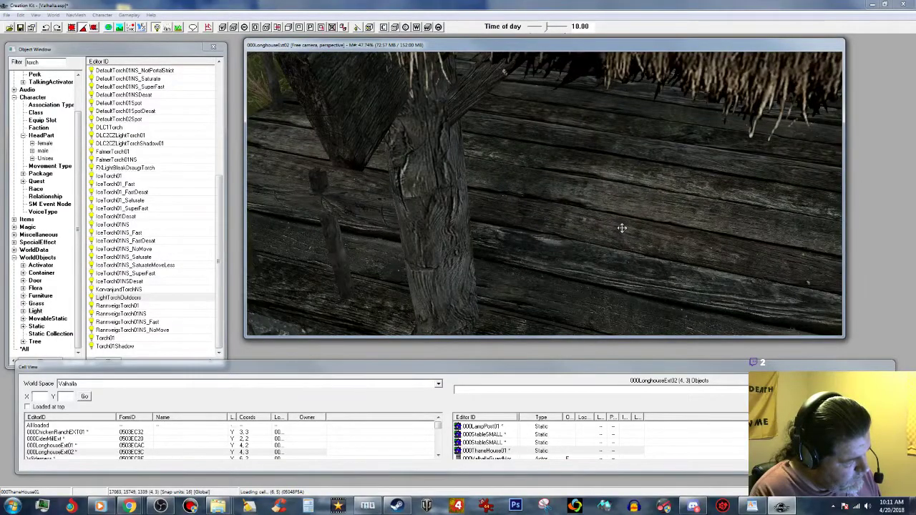
pyautogui.scroll(2, 622, 229)
pyautogui.moveTo(620, 170); pyautogui.dragTo(619, 168, button='middle')
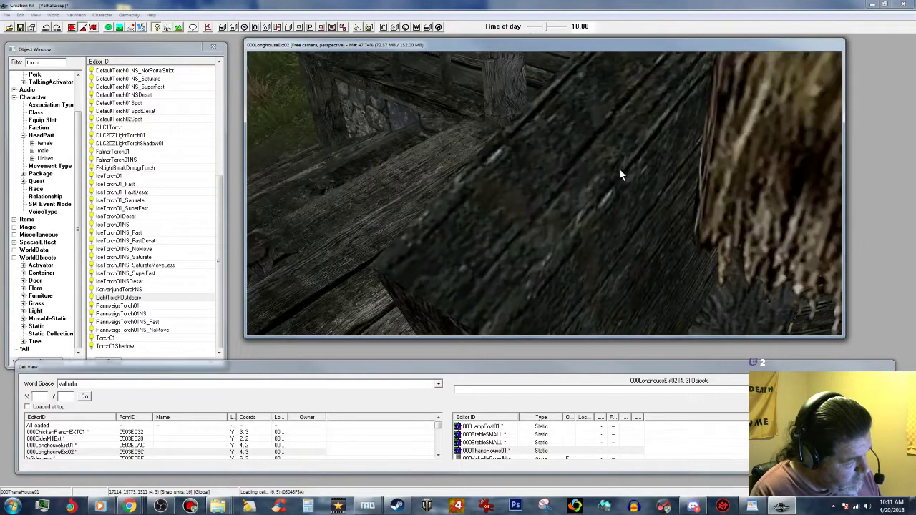
pyautogui.rightClick(621, 171)
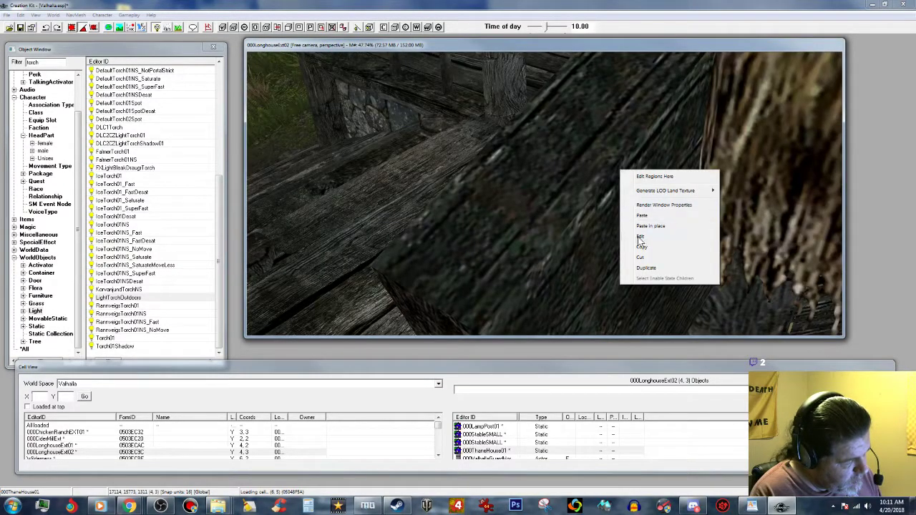
pyautogui.click(601, 52)
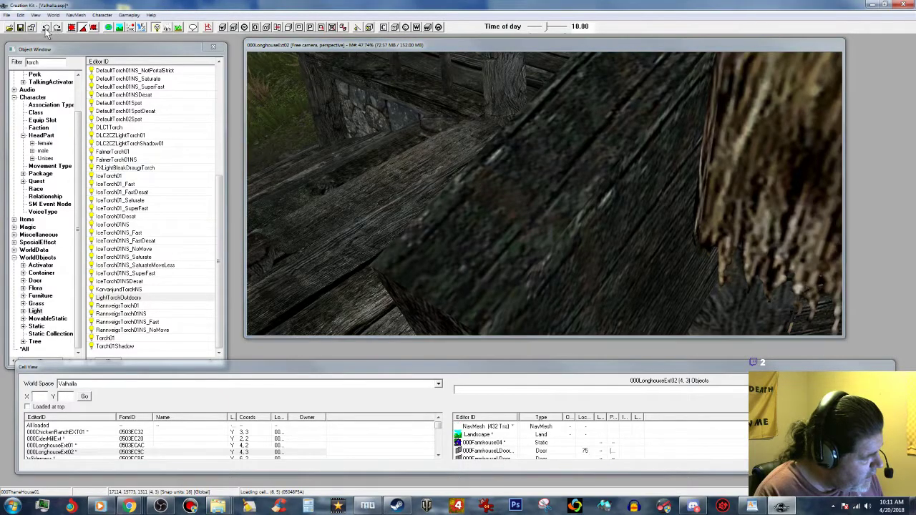
pyautogui.click(538, 50)
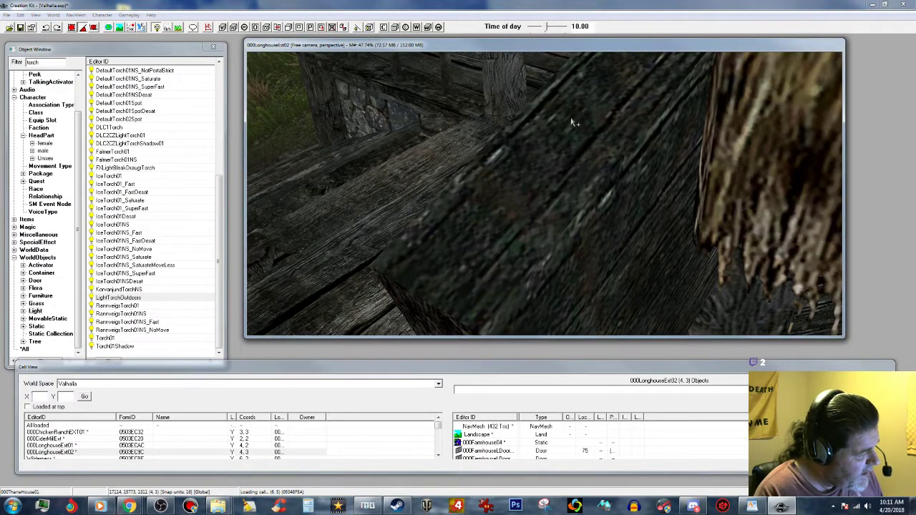
# Look over the surrounding houses and stables, ending with a front view of the 000ThaneHouse01 porch and door.
pyautogui.scroll(-3, 582, 135)
pyautogui.scroll(-4, 588, 147)
pyautogui.moveTo(625, 210); pyautogui.dragTo(618, 161, button='middle')
pyautogui.scroll(3, 619, 174)
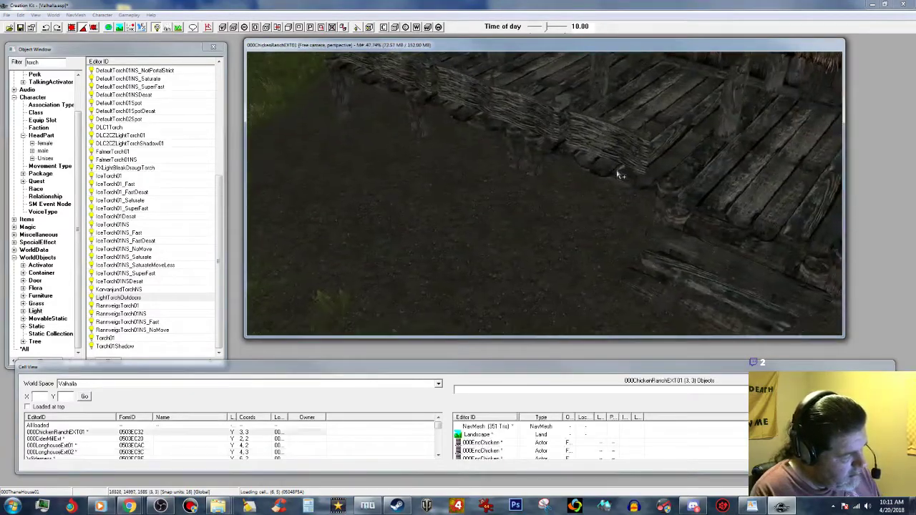
pyautogui.scroll(-4, 614, 160)
pyautogui.scroll(-3, 618, 162)
pyautogui.scroll(2, 620, 161)
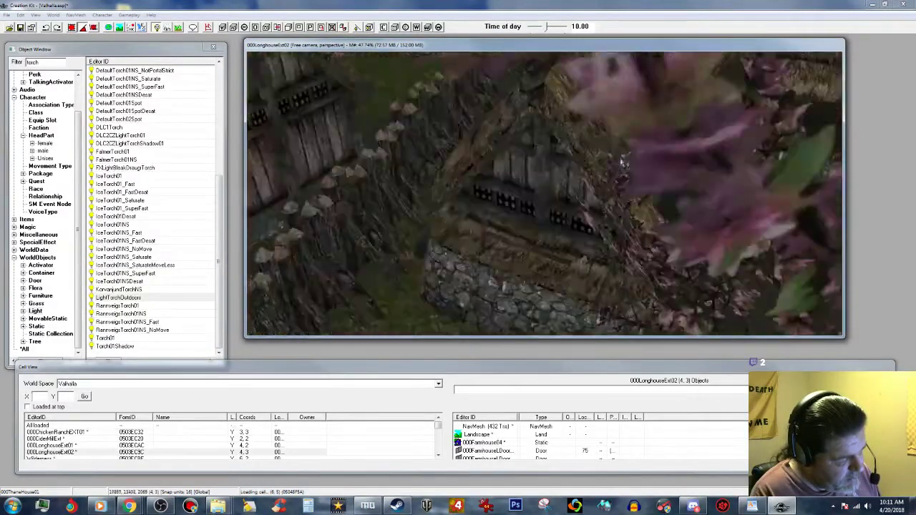
pyautogui.moveTo(618, 162); pyautogui.dragTo(664, 146, button='middle')
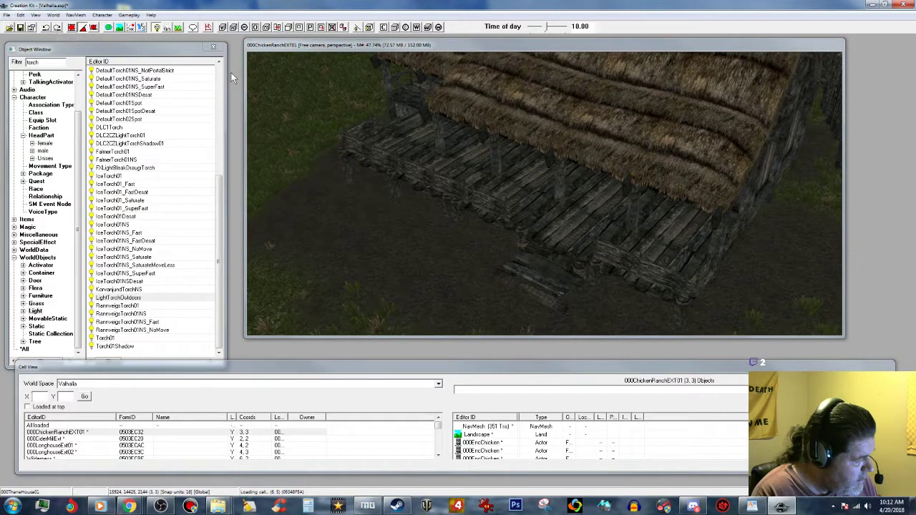
pyautogui.moveTo(626, 164)
pyautogui.keyDown('shift'); pyautogui.mouseDown(button='middle')
pyautogui.moveTo(634, 153)
pyautogui.moveTo(628, 162)
pyautogui.mouseUp(button='middle'); pyautogui.keyUp('shift')
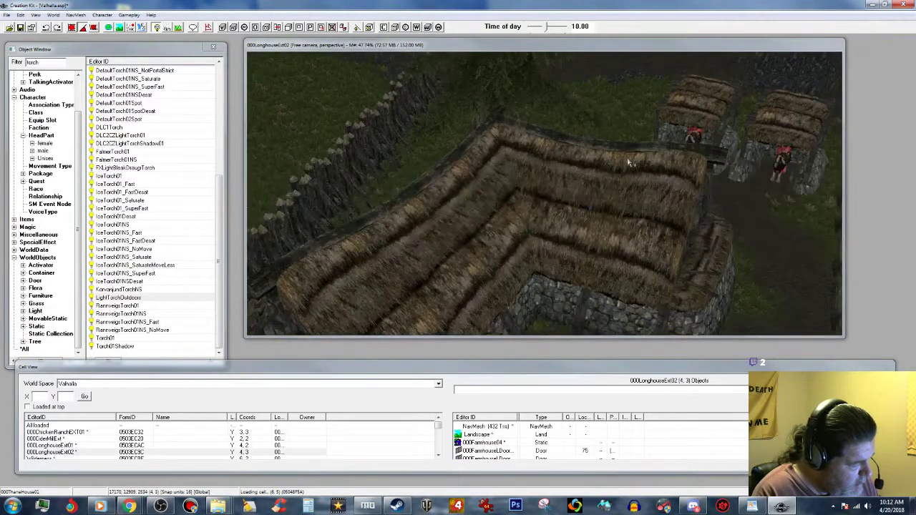
pyautogui.click(591, 220)
pyautogui.keyDown('shift'); pyautogui.moveTo(591, 215); pyautogui.dragTo(779, 196, button='middle'); pyautogui.keyUp('shift')
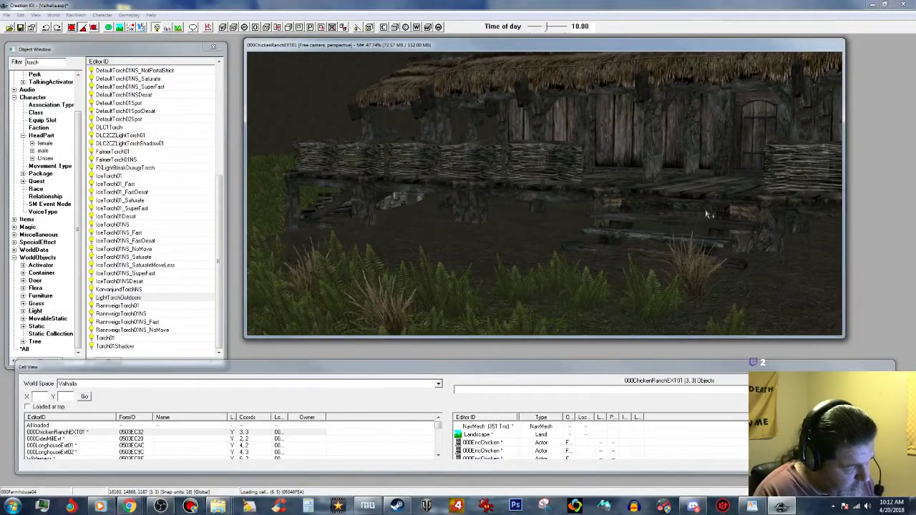
pyautogui.moveTo(708, 204); pyautogui.dragTo(711, 205, button='middle')
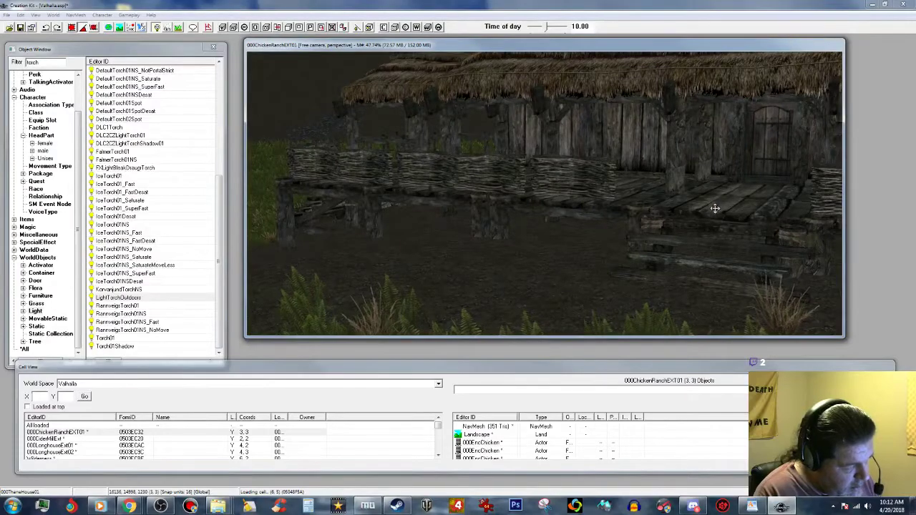
pyautogui.rightClick(665, 153)
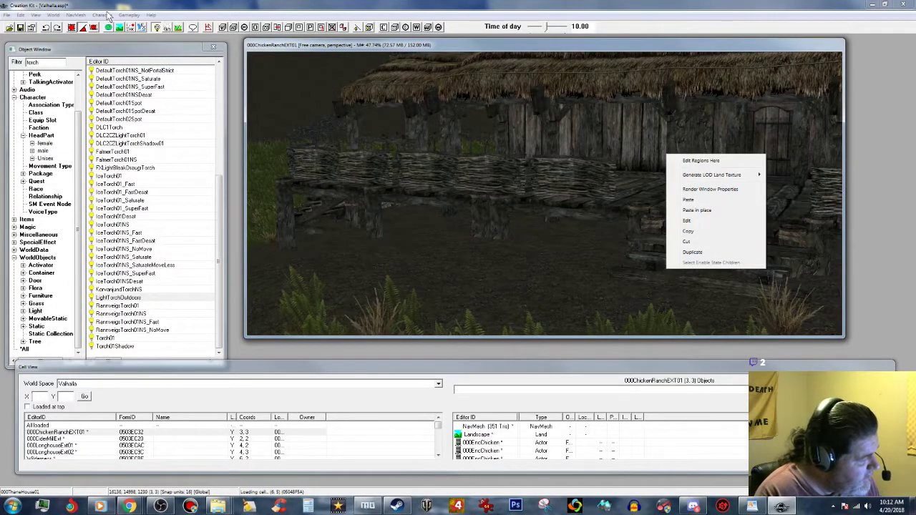
pyautogui.click(86, 26)
pyautogui.click(43, 26)
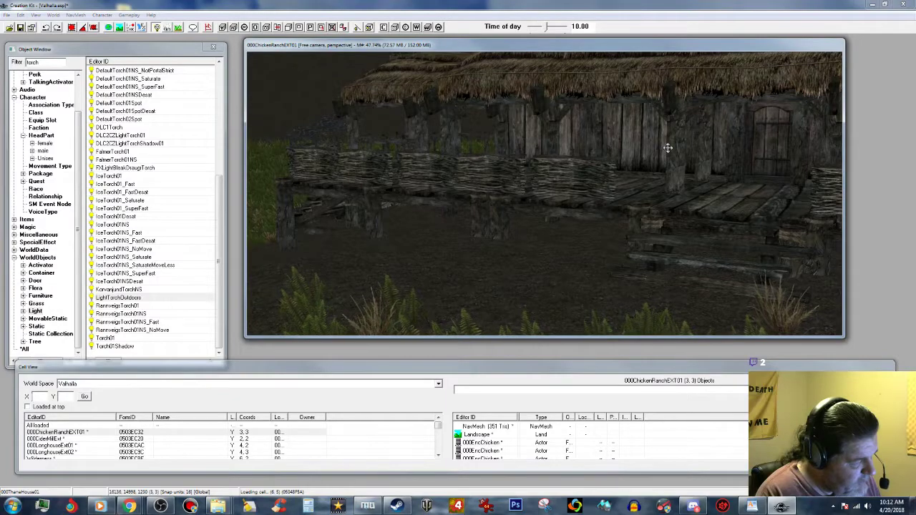
# Move 000ThaneHouse01 sideways over its navmesh and compare the porch and pillars with the navmesh outline.
pyautogui.keyDown('shift'); pyautogui.moveTo(667, 147); pyautogui.dragTo(705, 147, button='middle'); pyautogui.keyUp('shift')
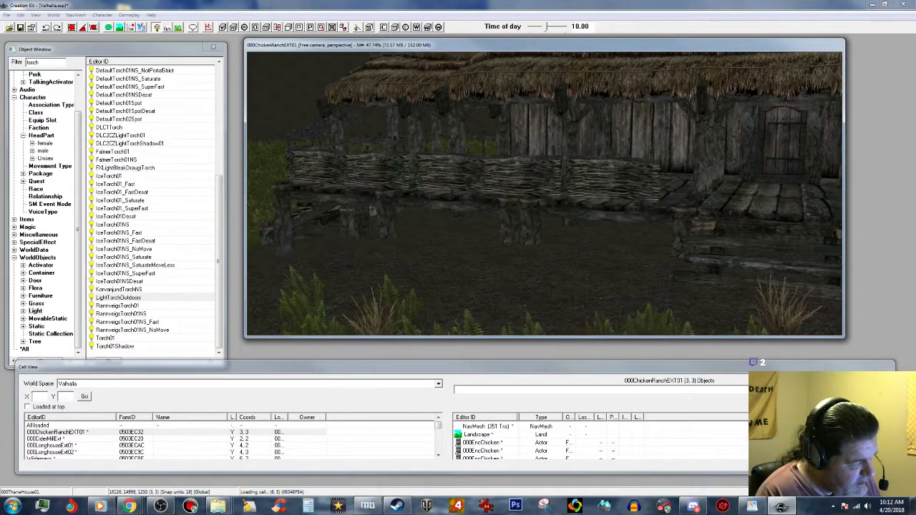
pyautogui.click(210, 29)
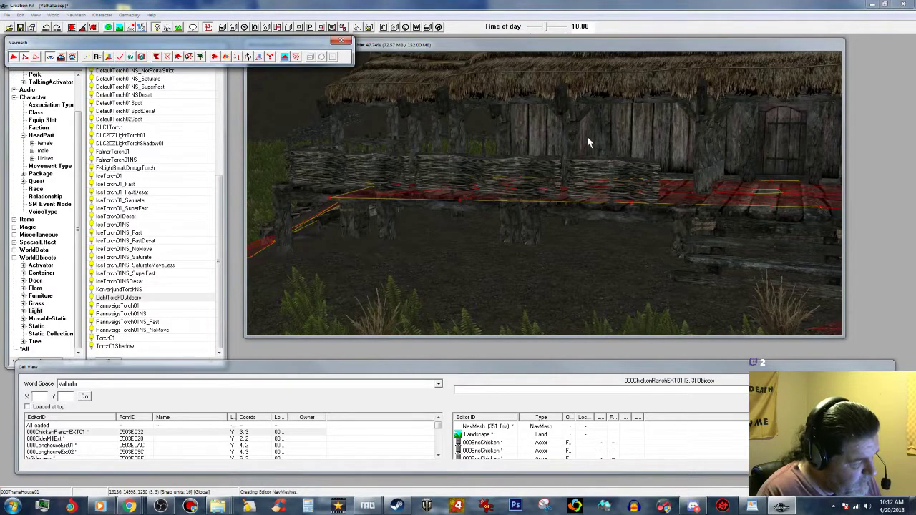
pyautogui.moveTo(623, 144); pyautogui.dragTo(639, 179, button='middle')
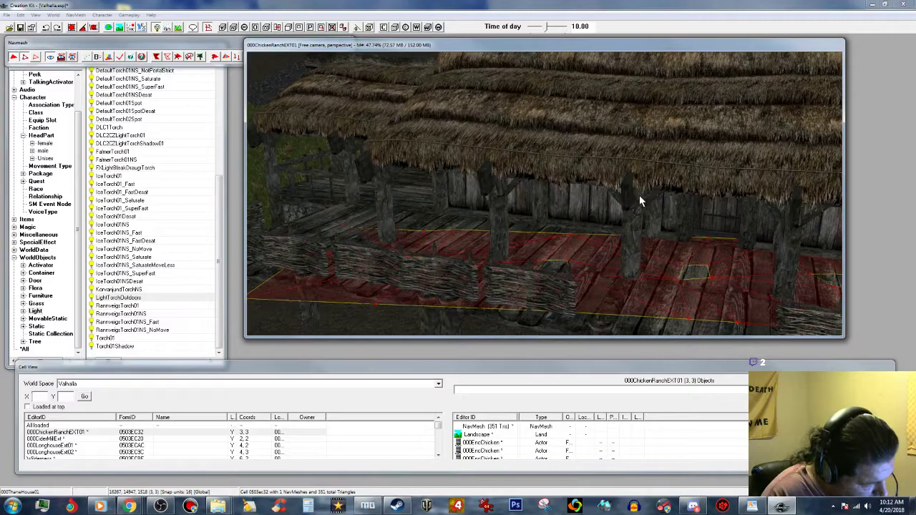
pyautogui.moveTo(656, 205); pyautogui.dragTo(644, 199, button='middle')
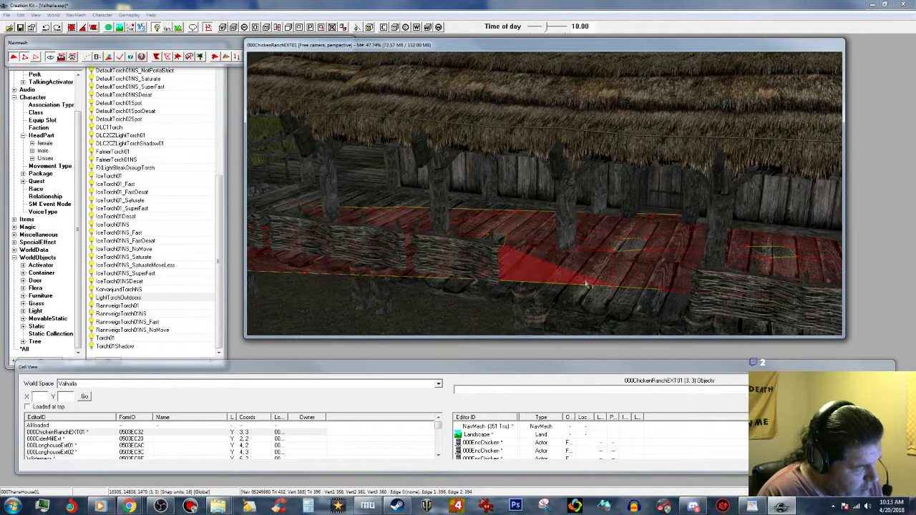
pyautogui.click(244, 40)
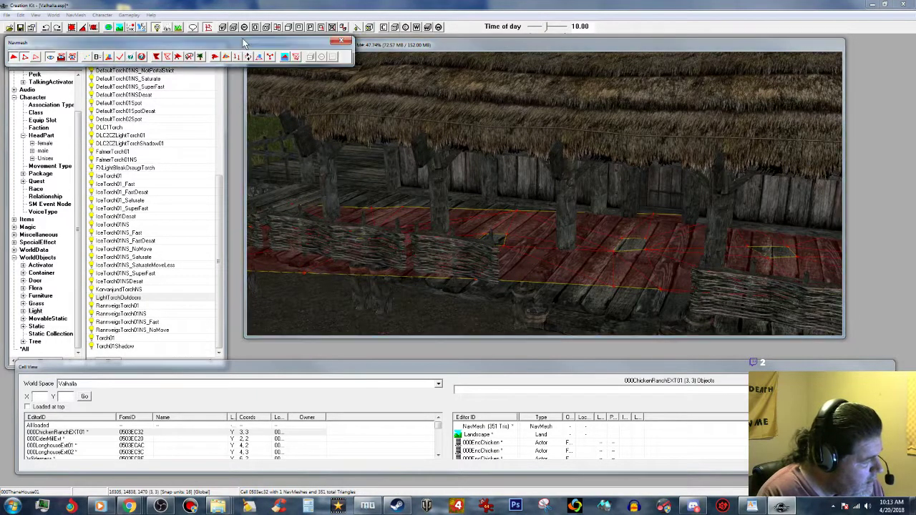
pyautogui.click(341, 43)
# Shift the house along its front so the entrance stairs line up with the navmesh ramp, and check the fit.
pyautogui.keyDown('shift'); pyautogui.moveTo(643, 141); pyautogui.dragTo(663, 108, button='middle'); pyautogui.keyUp('shift')
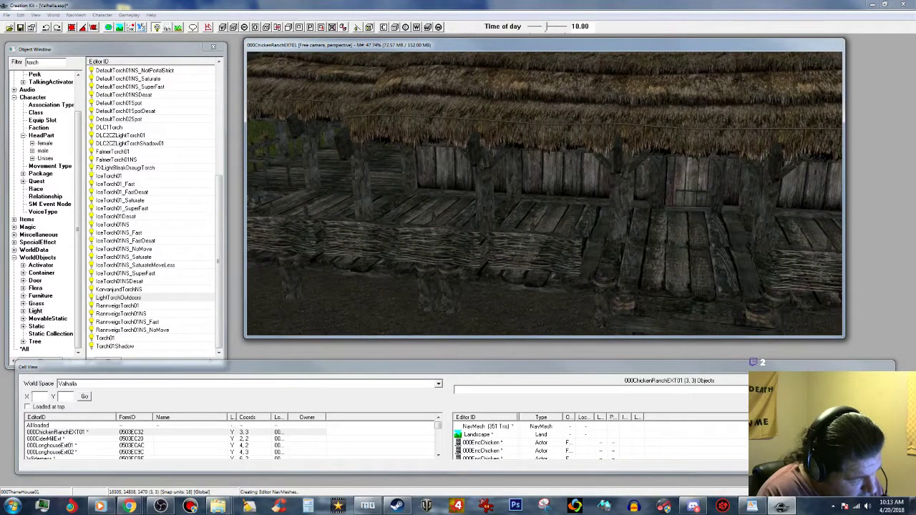
pyautogui.click(209, 28)
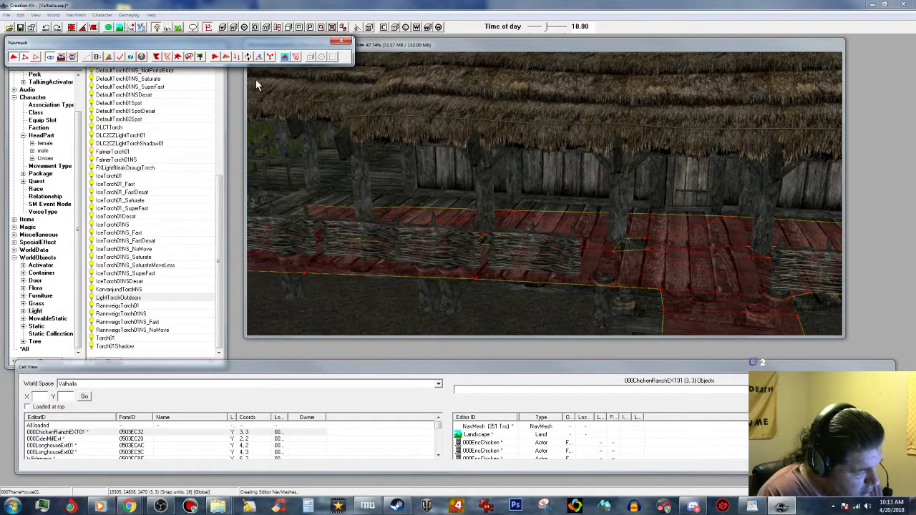
pyautogui.click(342, 41)
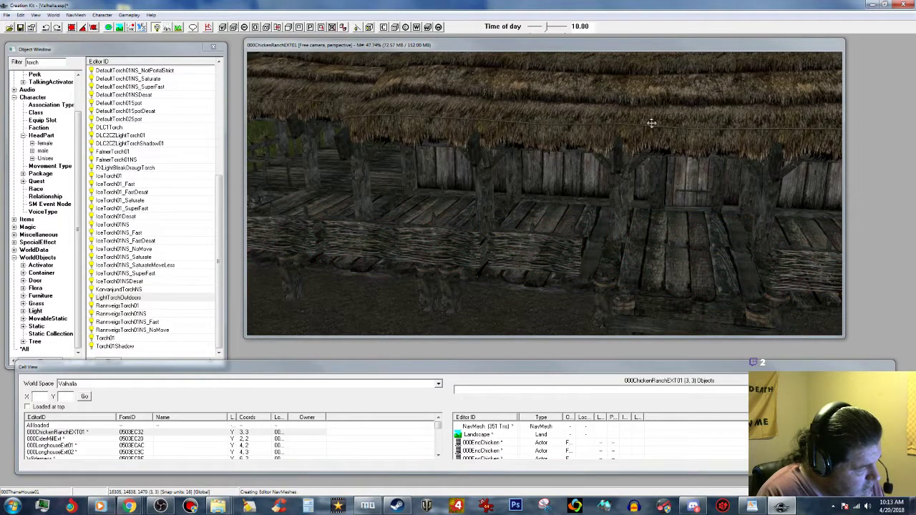
# Nudge the house in small amounts to bring the porch pillars closer to the cut-outs in the navmesh.
pyautogui.press('shift')
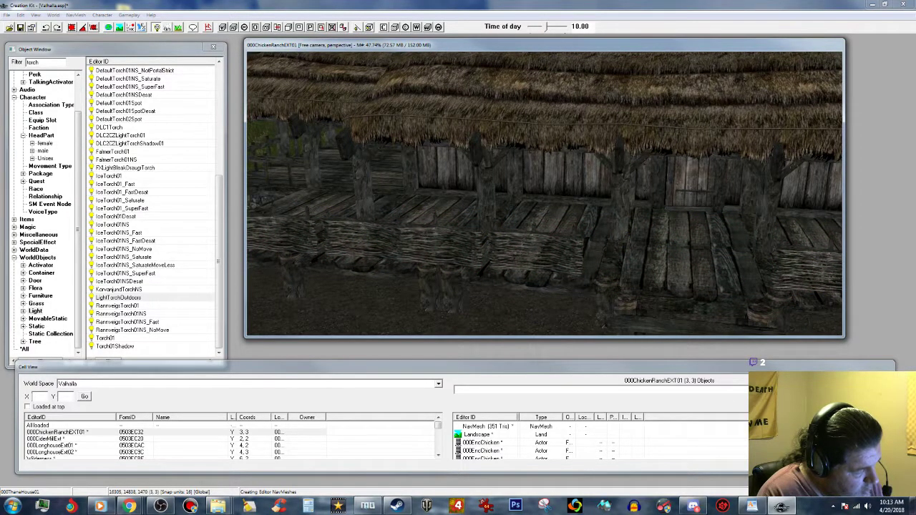
pyautogui.press('shift')
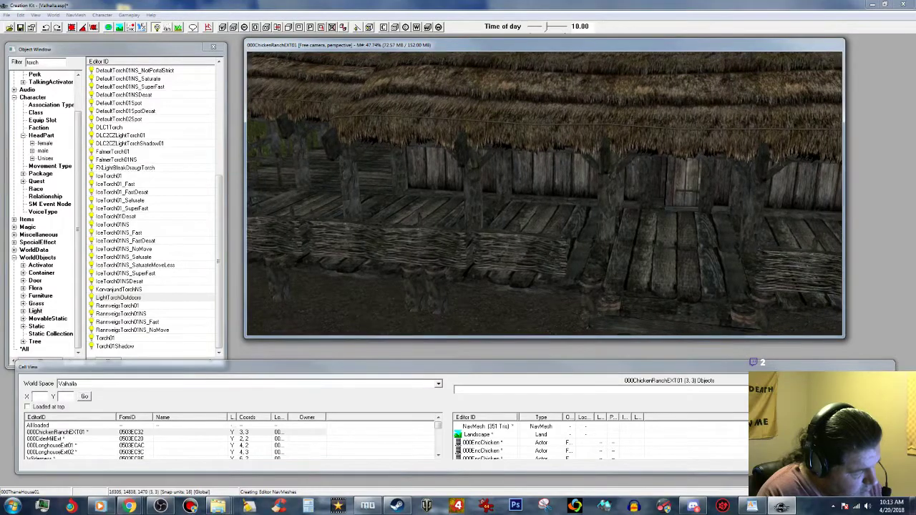
pyautogui.press('shift')
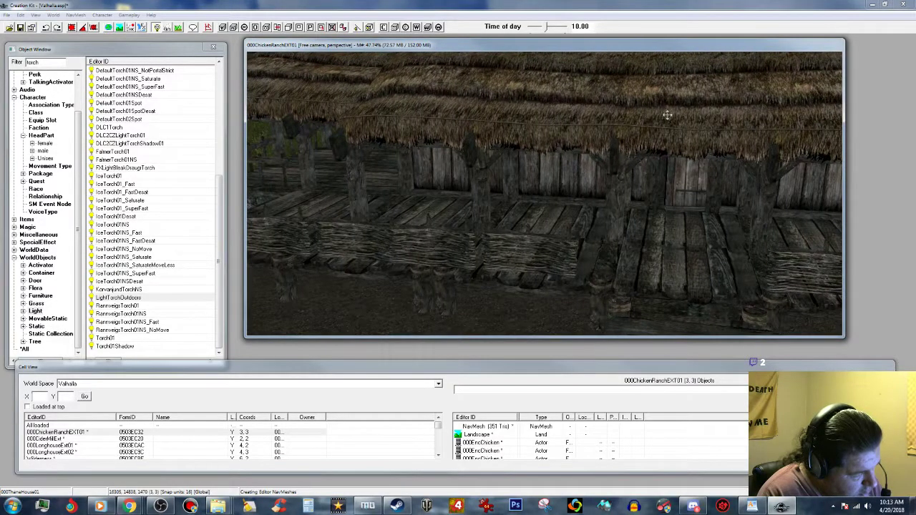
pyautogui.moveTo(668, 115); pyautogui.dragTo(676, 119, button='middle')
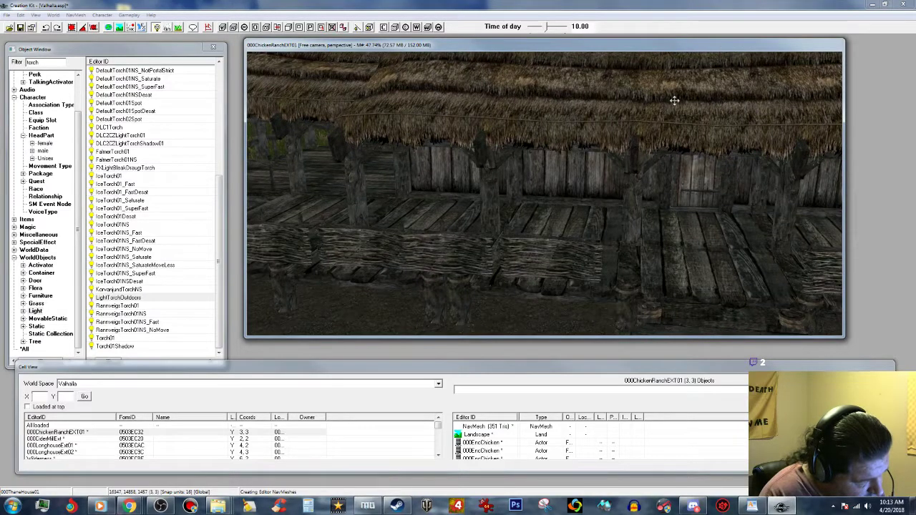
# Examine how the porch deck, pillars and entrance stairs sit against the navmesh triangles from the front.
pyautogui.click(208, 28)
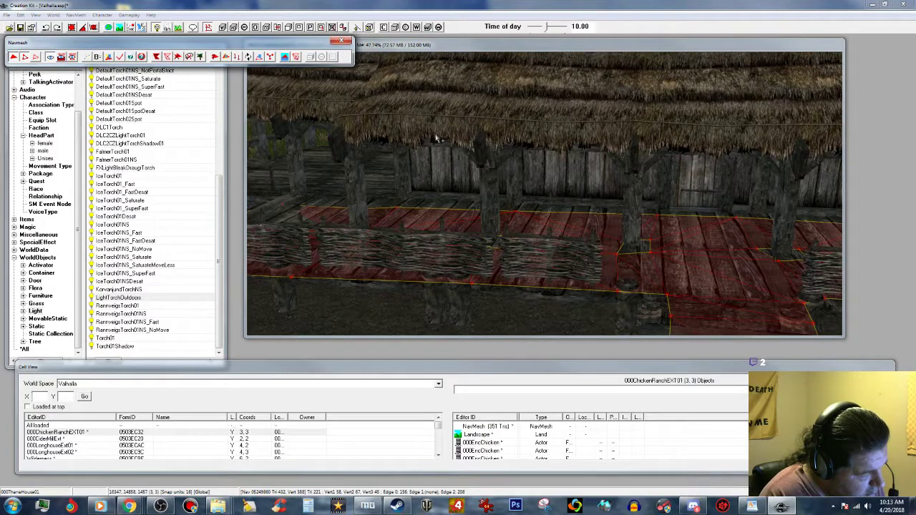
pyautogui.moveTo(496, 177); pyautogui.dragTo(489, 166, button='middle')
pyautogui.click(486, 169)
pyautogui.click(490, 171)
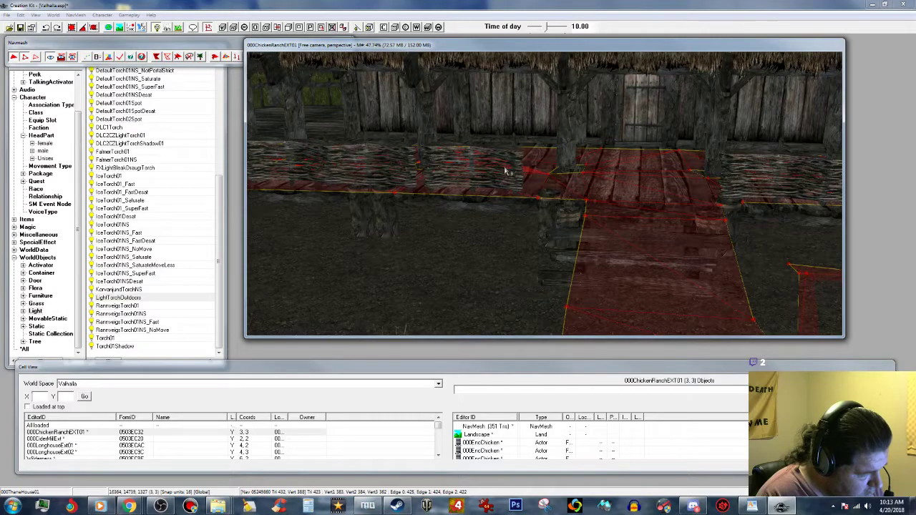
pyautogui.click(677, 225)
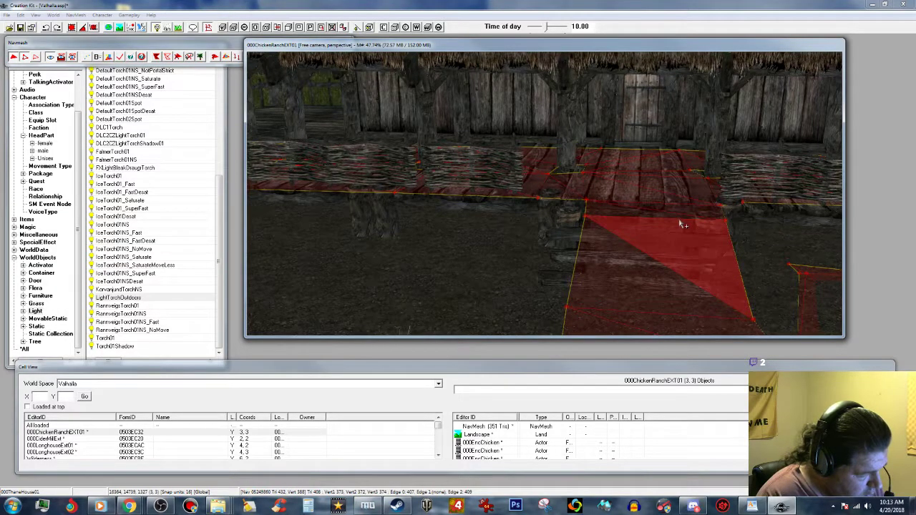
pyautogui.click(683, 224)
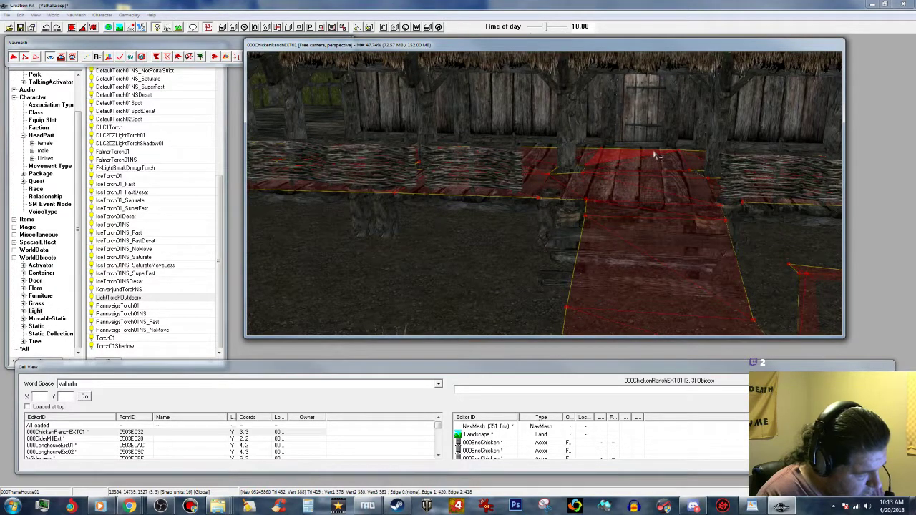
pyautogui.click(200, 39)
pyautogui.click(338, 39)
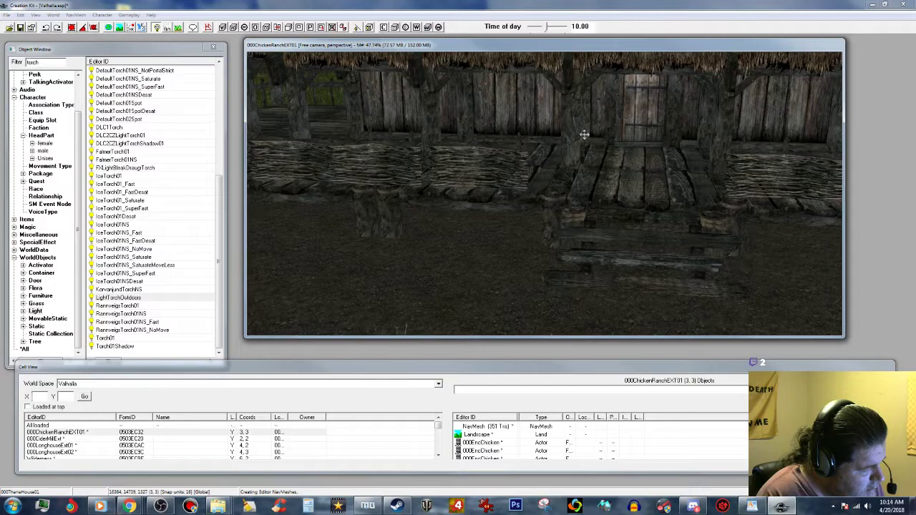
# Move the house slightly forward at the entrance stairs and recheck its position against the navmesh.
pyautogui.click(207, 28)
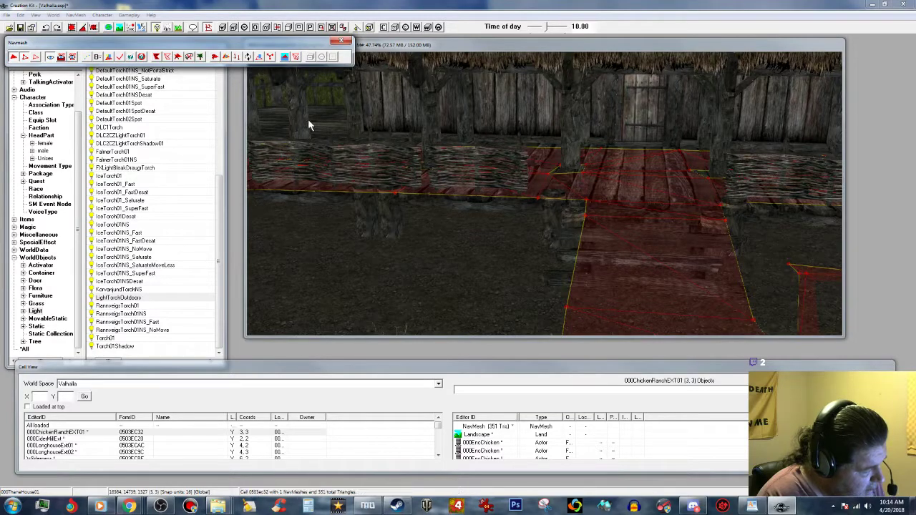
pyautogui.click(345, 41)
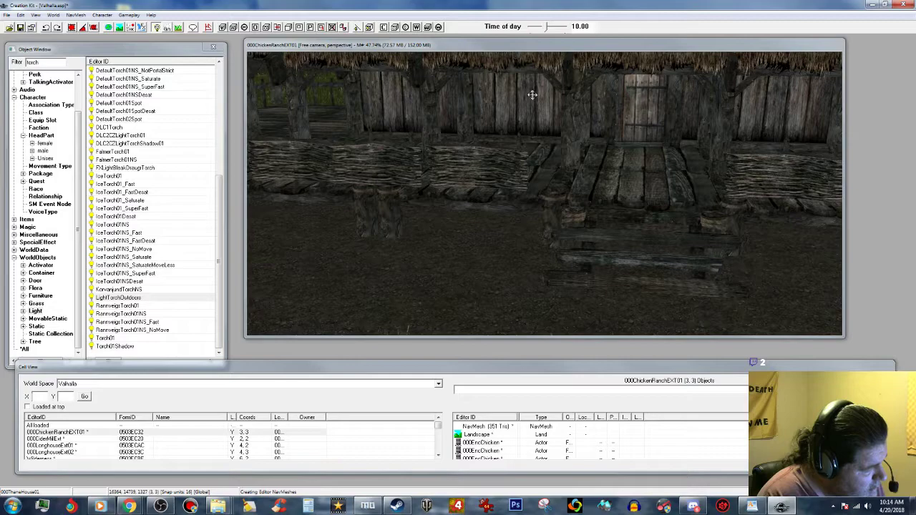
pyautogui.click(577, 46)
pyautogui.keyDown('shift'); pyautogui.moveTo(579, 103); pyautogui.dragTo(584, 113, button='middle'); pyautogui.keyUp('shift')
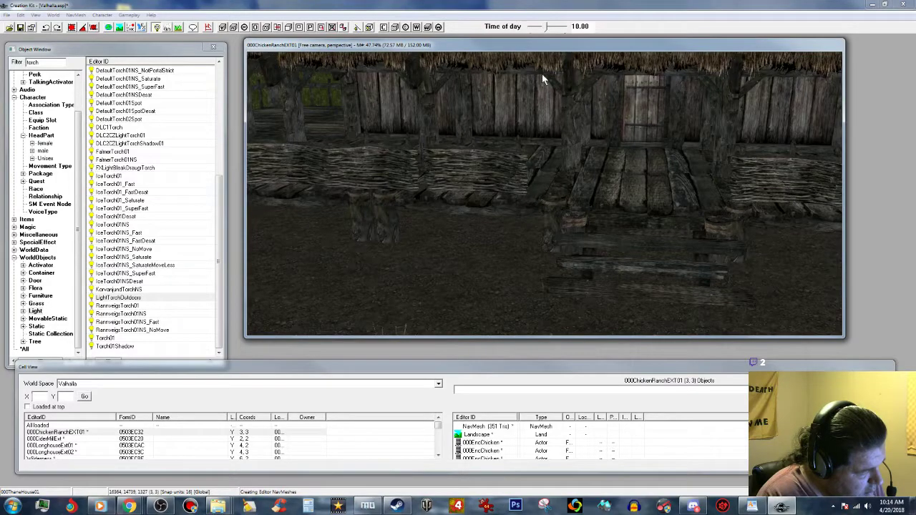
pyautogui.click(208, 28)
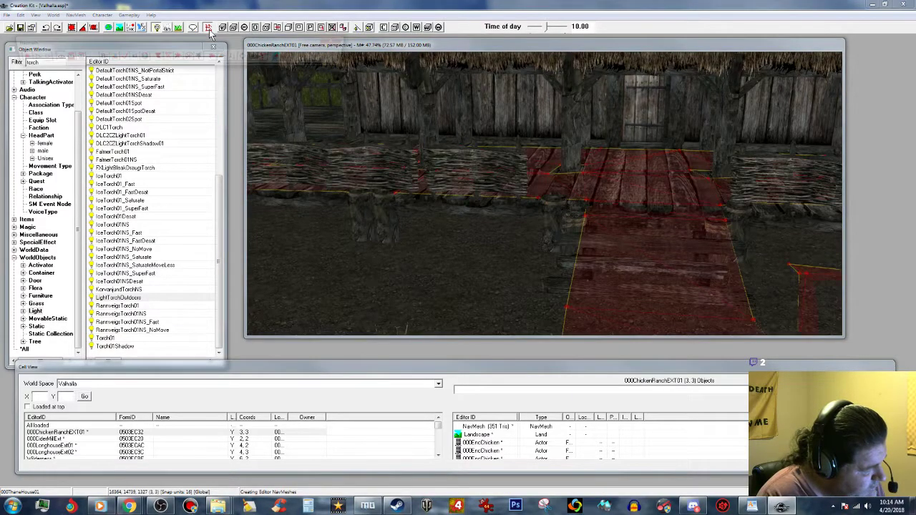
# Reposition the house from an elevated view so the far end of the fenced porch matches the navmesh edge.
pyautogui.moveTo(505, 176); pyautogui.dragTo(542, 220, button='middle')
pyautogui.scroll(-3, 513, 189)
pyautogui.click(528, 216)
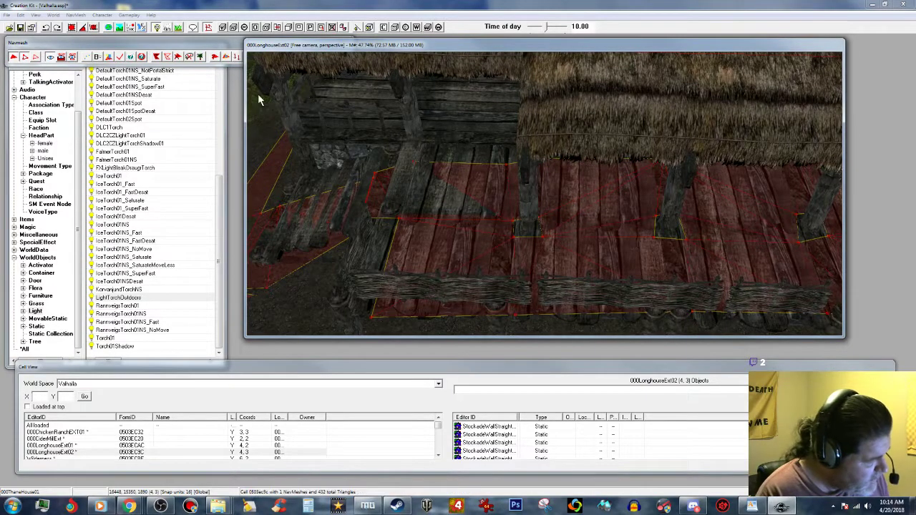
pyautogui.click(226, 44)
pyautogui.click(343, 41)
pyautogui.press('shift')
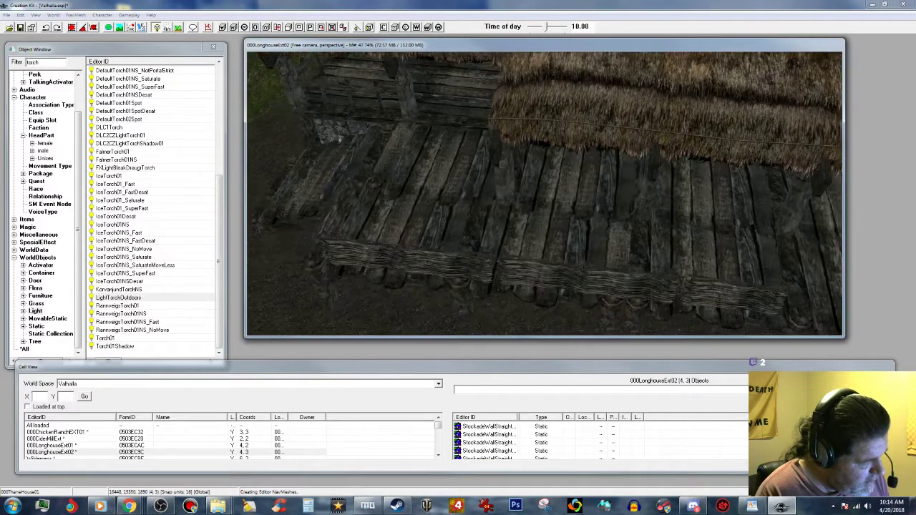
pyautogui.press('shift')
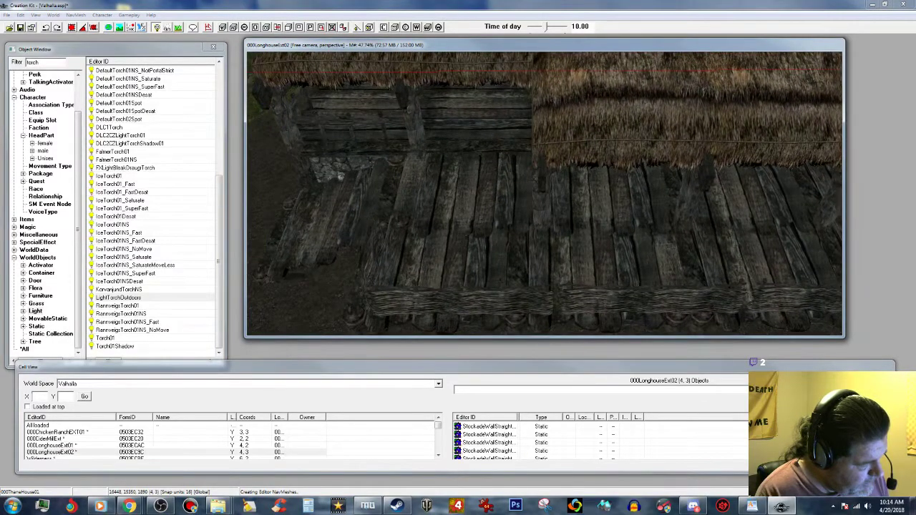
pyautogui.click(208, 27)
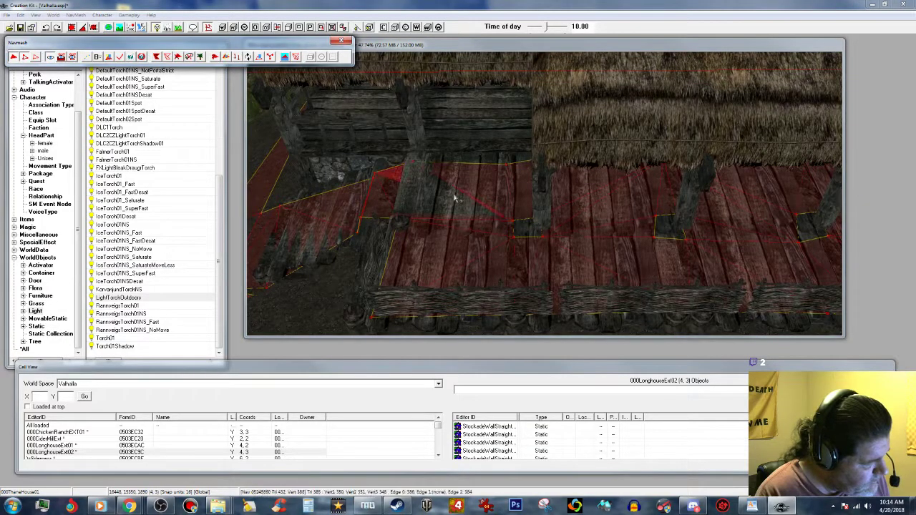
# Compare the porch with the navmesh along to the stairs, and nudge the house slightly sideways to correct it.
pyautogui.moveTo(455, 198); pyautogui.dragTo(426, 194, button='middle')
pyautogui.click(703, 170)
pyautogui.click(702, 164)
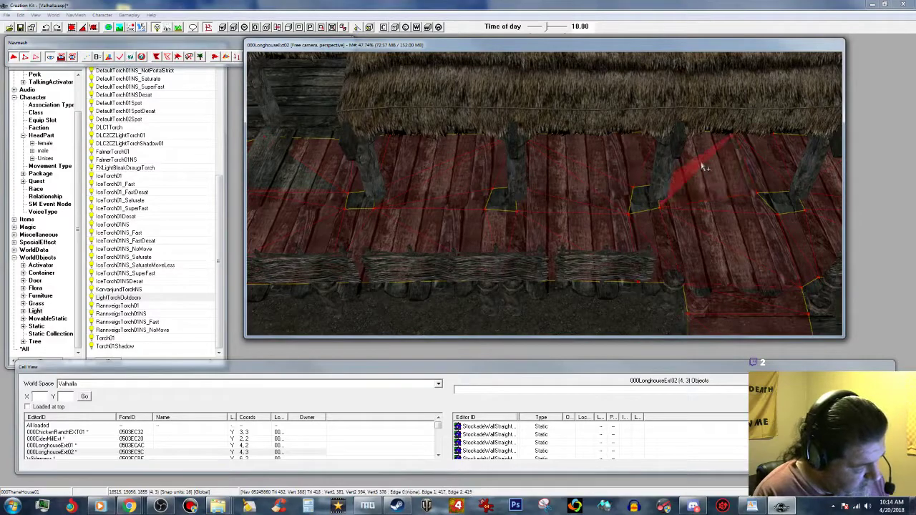
pyautogui.moveTo(701, 163); pyautogui.dragTo(684, 153, button='middle')
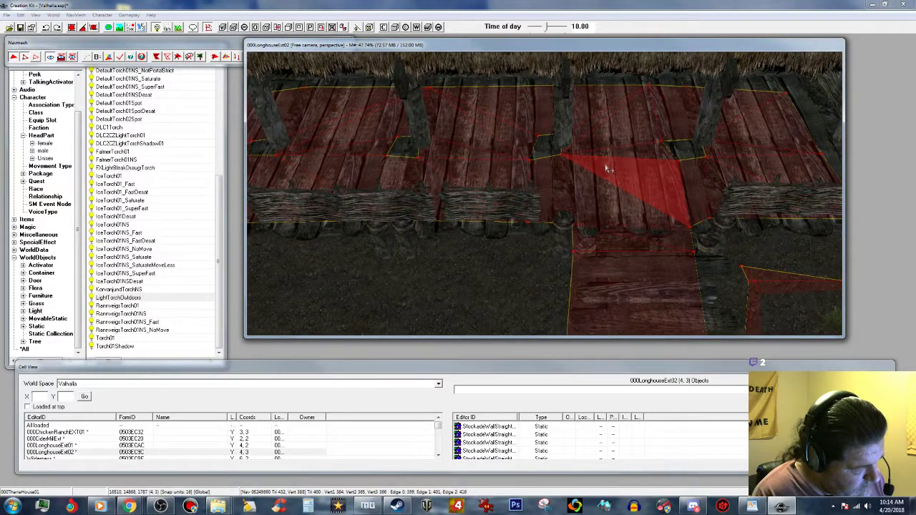
pyautogui.click(216, 43)
pyautogui.click(345, 40)
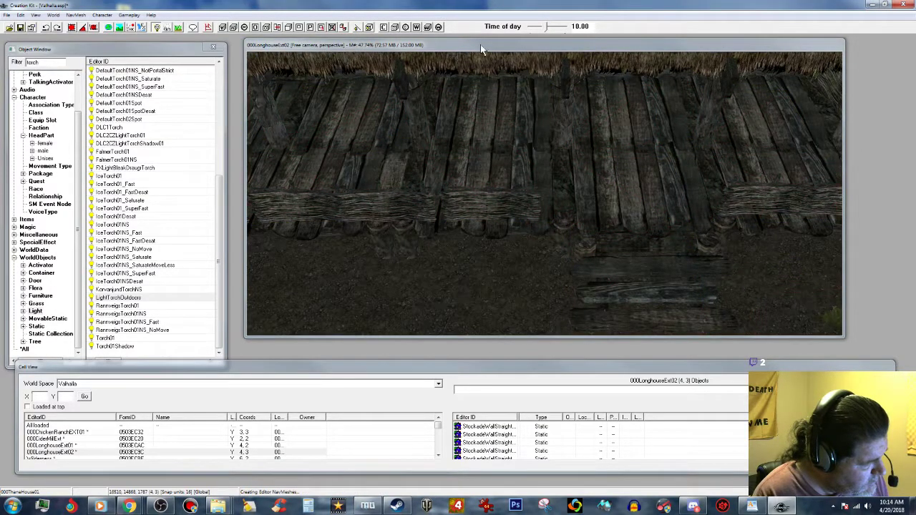
pyautogui.moveTo(496, 62); pyautogui.dragTo(501, 62, button='middle')
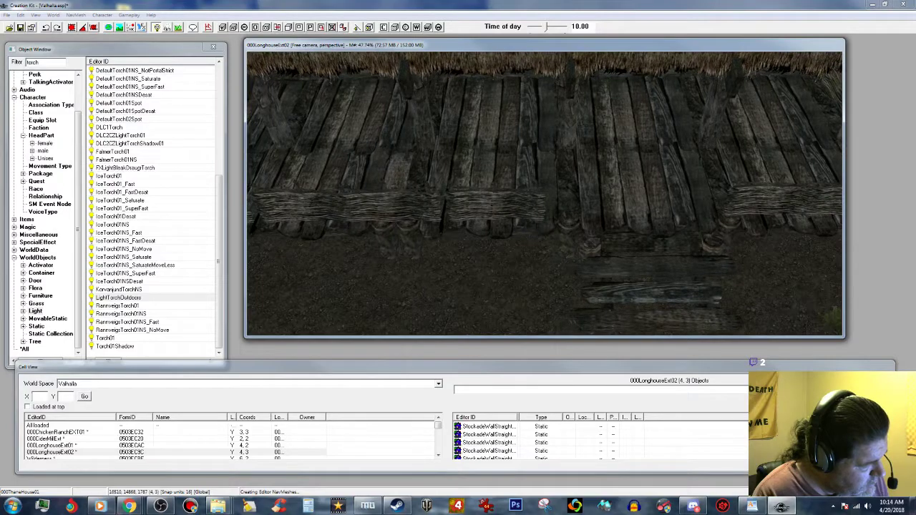
pyautogui.click(208, 27)
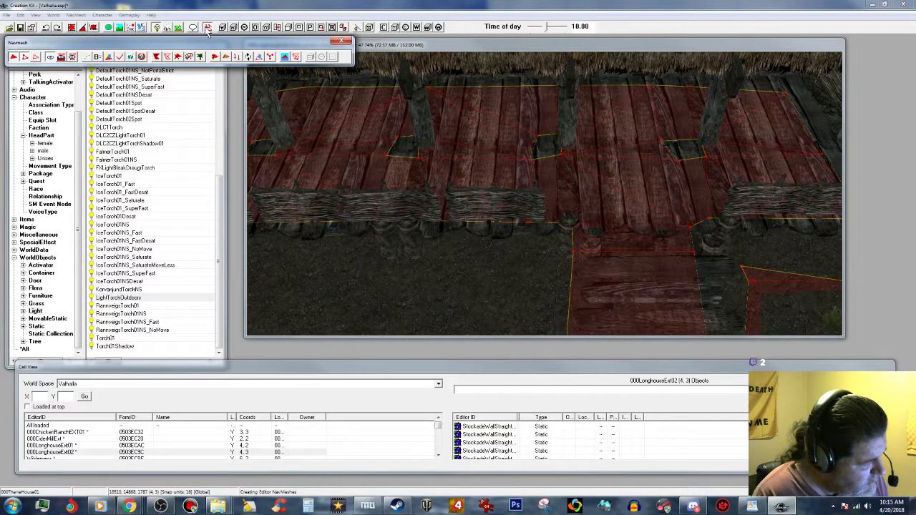
pyautogui.click(344, 41)
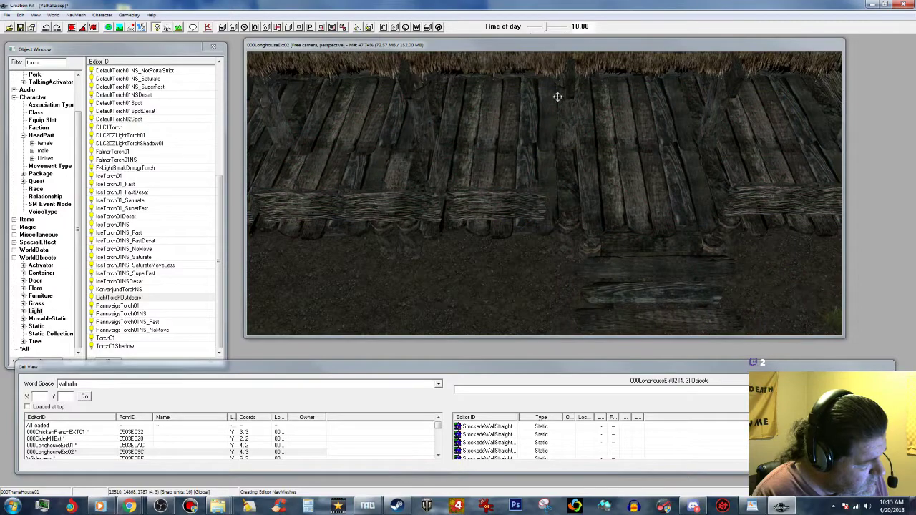
# Fine-tune the house sideways and forward from above until the pillars and stairs fit the navmesh cut-outs.
pyautogui.moveTo(571, 102); pyautogui.dragTo(561, 106, button='middle')
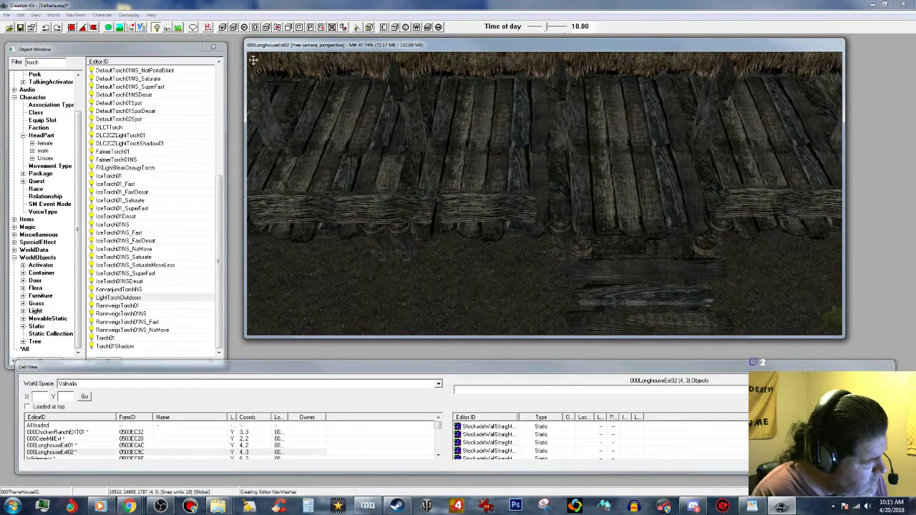
pyautogui.click(210, 27)
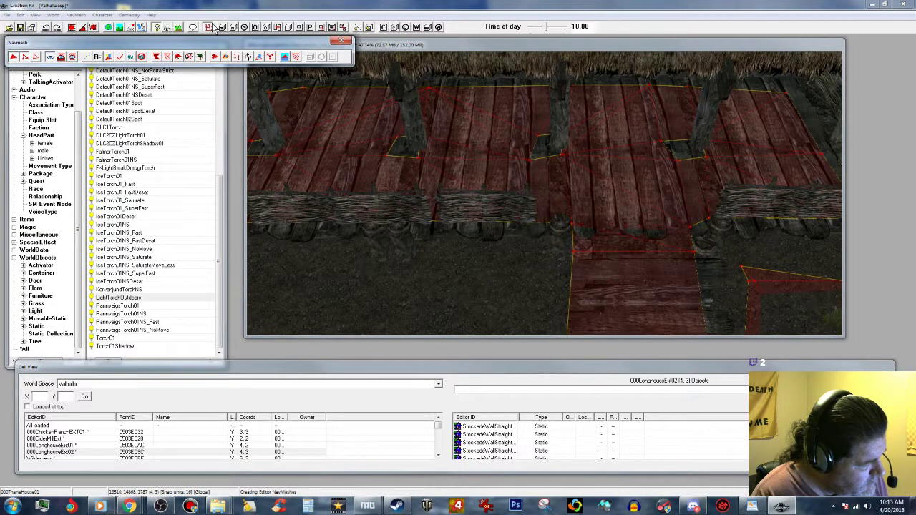
pyautogui.click(344, 40)
pyautogui.moveTo(499, 62); pyautogui.dragTo(502, 69, button='middle')
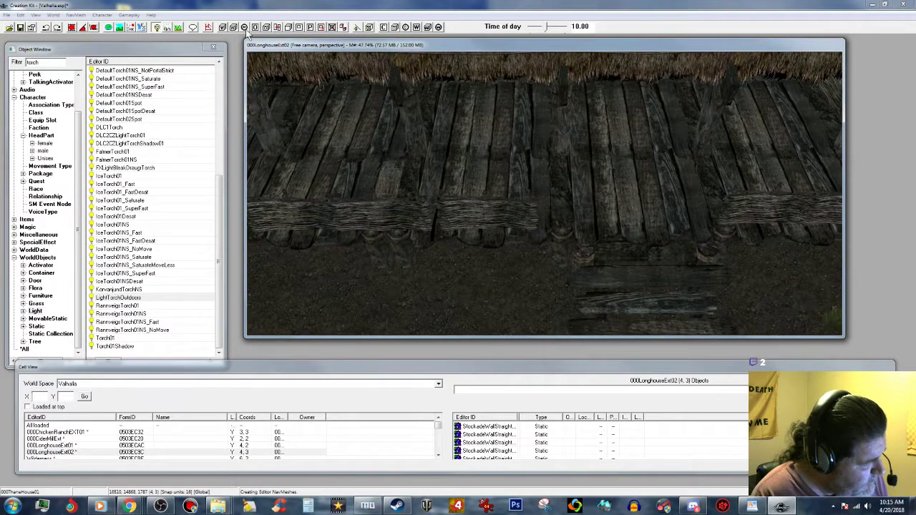
pyautogui.click(209, 27)
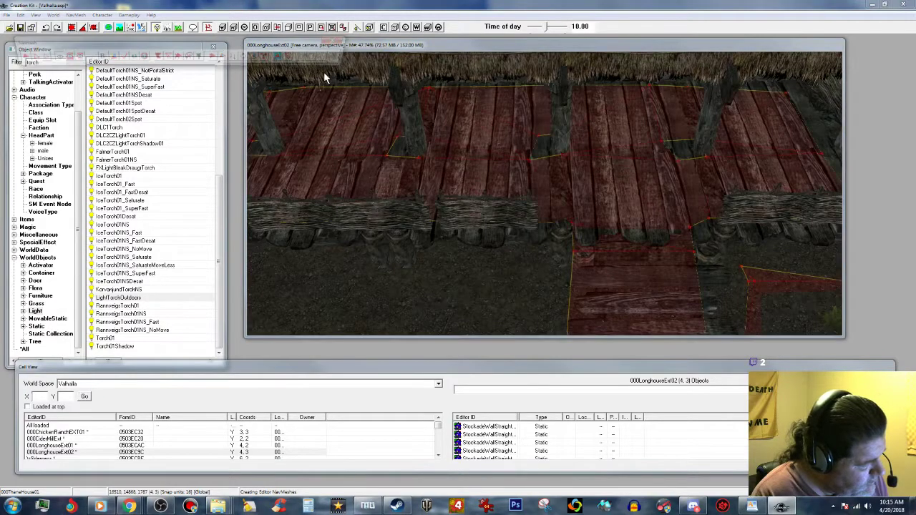
# Try moving the house slightly sideways along its porch, and recheck the pillars against the navmesh cut-outs.
pyautogui.click(345, 40)
pyautogui.click(493, 43)
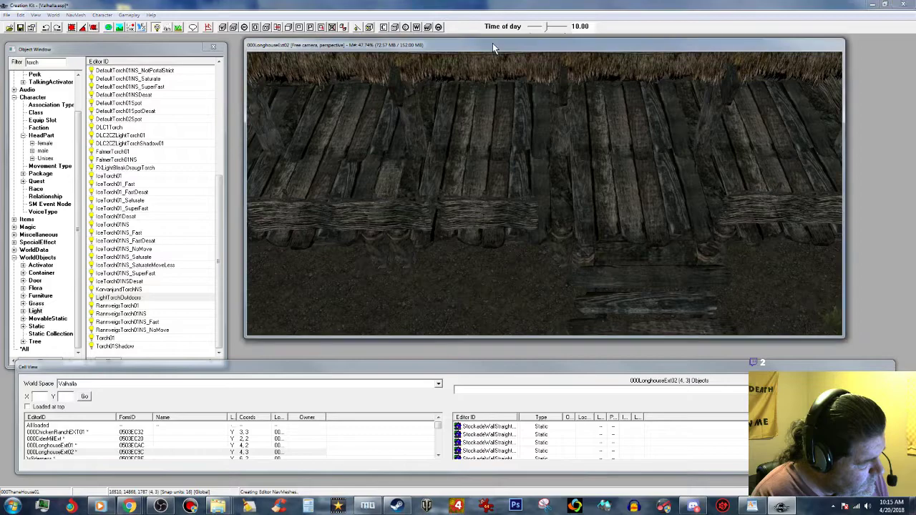
pyautogui.moveTo(495, 63); pyautogui.dragTo(507, 67, button='middle')
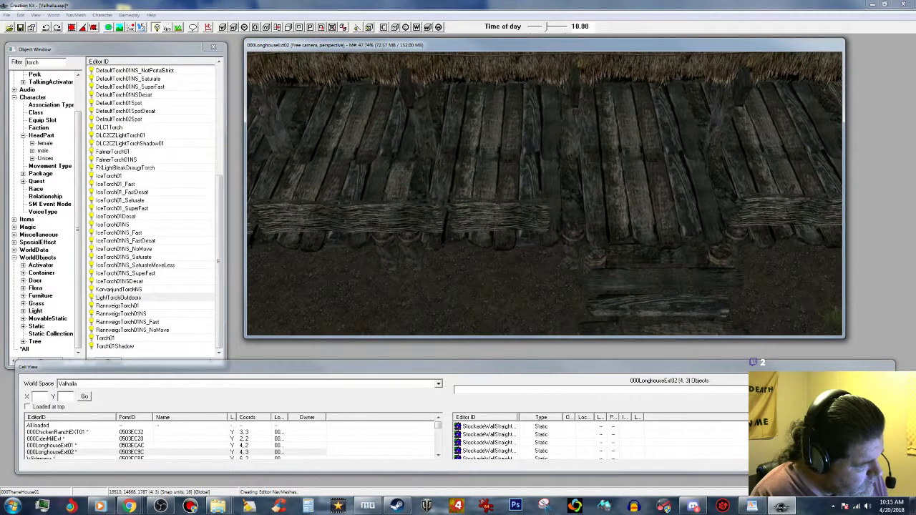
pyautogui.click(207, 28)
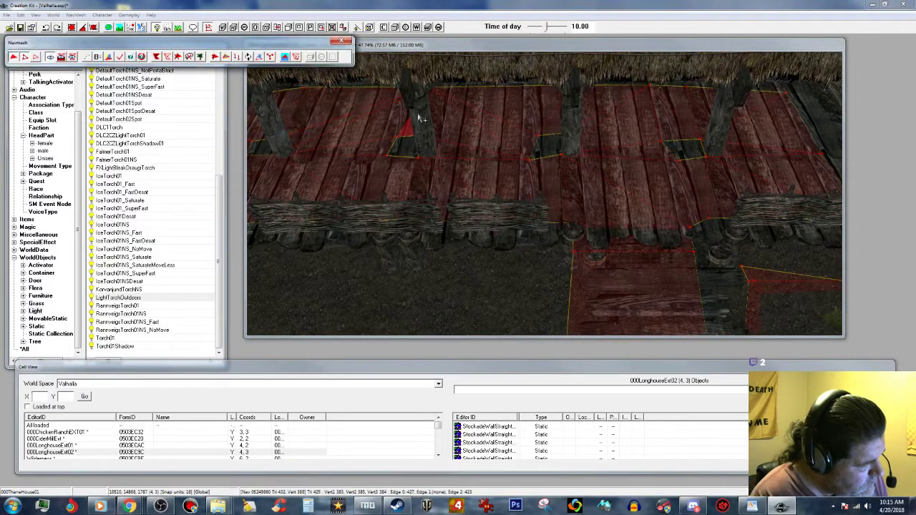
# Shift the house sideways in the opposite direction until its pillars and entrance stairs match the navmesh cut-outs.
pyautogui.click(344, 41)
pyautogui.moveTo(563, 74); pyautogui.dragTo(548, 60, button='middle')
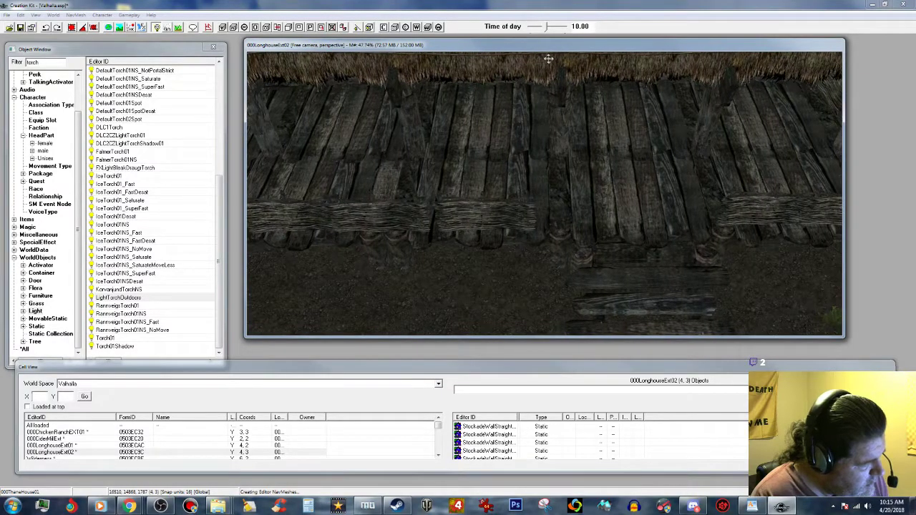
pyautogui.click(208, 27)
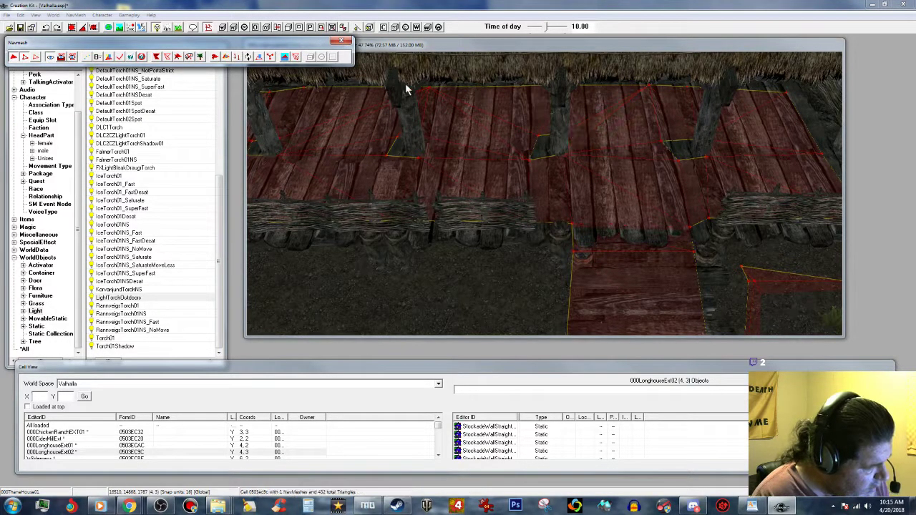
pyautogui.click(342, 43)
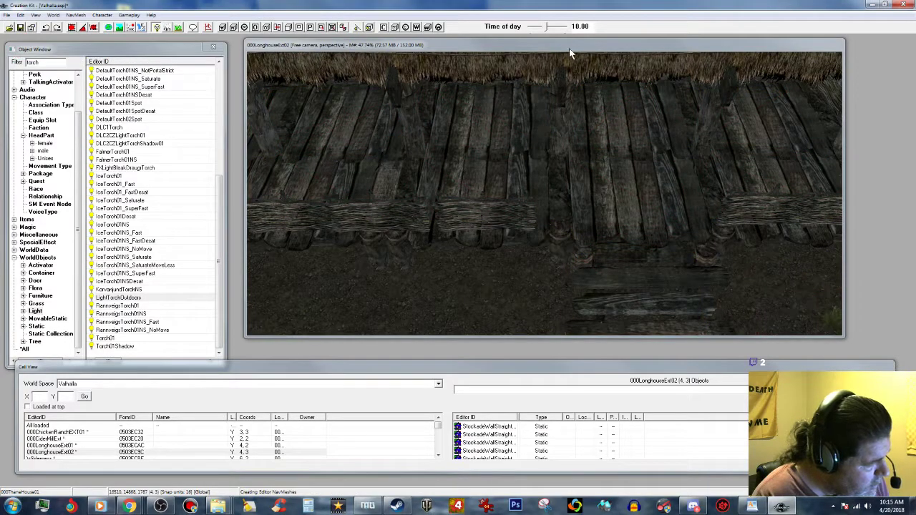
pyautogui.moveTo(603, 86); pyautogui.dragTo(588, 85, button='middle')
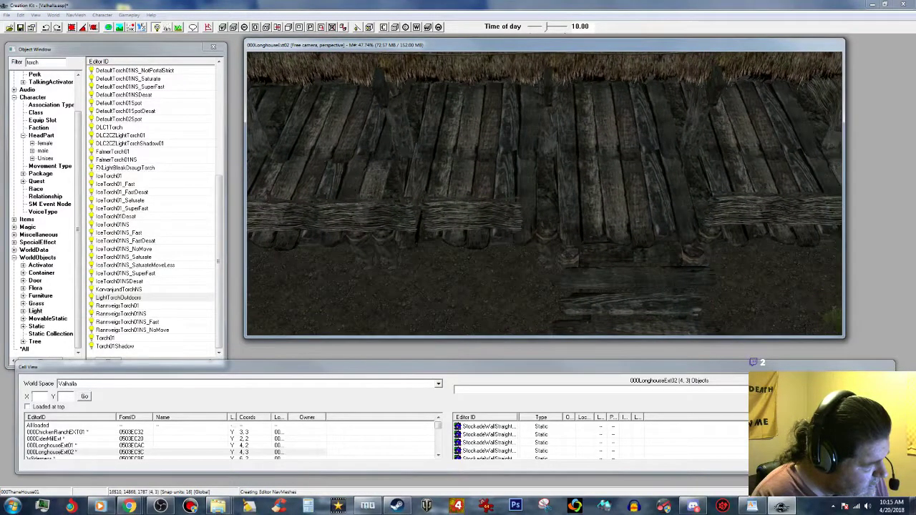
pyautogui.click(206, 27)
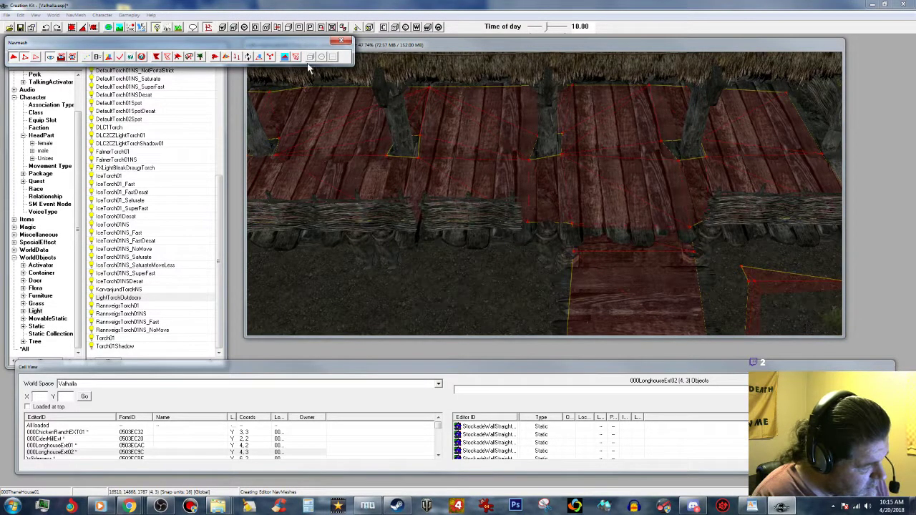
# Examine up close how the navmesh fits around the porch pillars and along the wall by the door.
pyautogui.click(601, 65)
pyautogui.moveTo(601, 61); pyautogui.dragTo(619, 115, button='middle')
pyautogui.scroll(5, 619, 123)
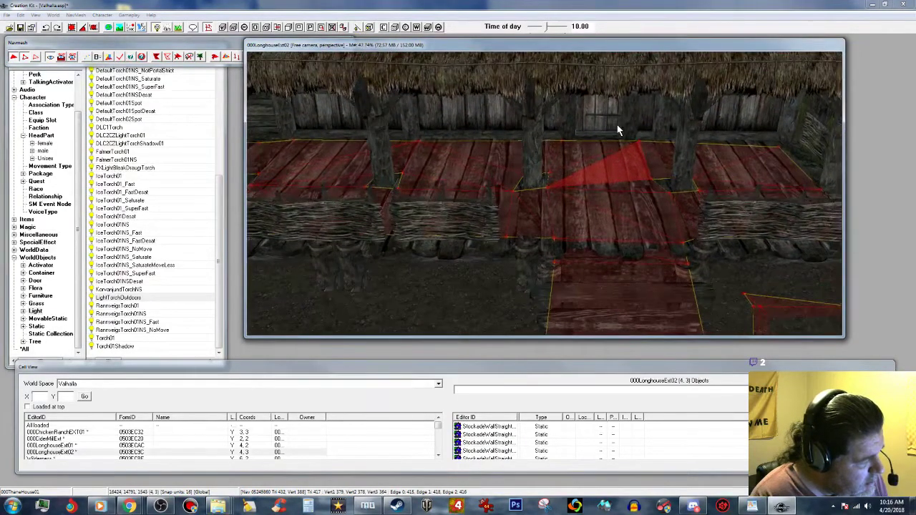
pyautogui.scroll(-4, 617, 122)
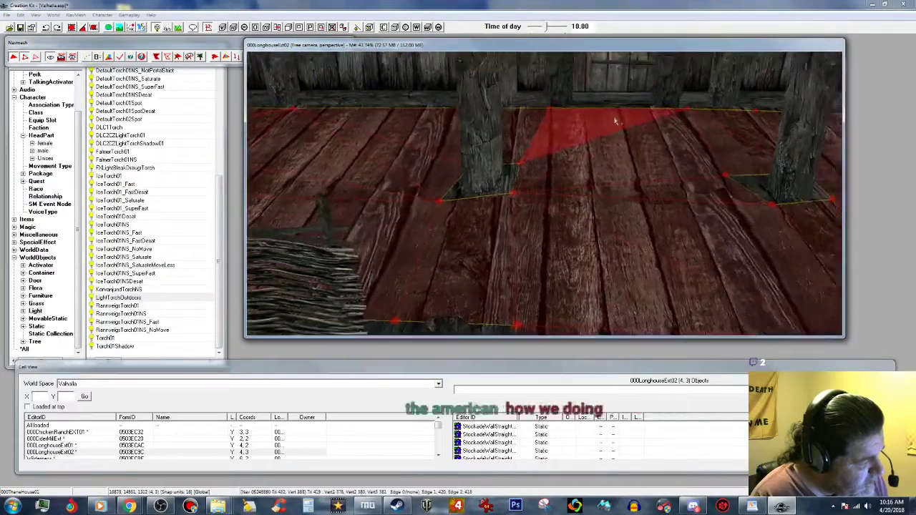
pyautogui.click(592, 131)
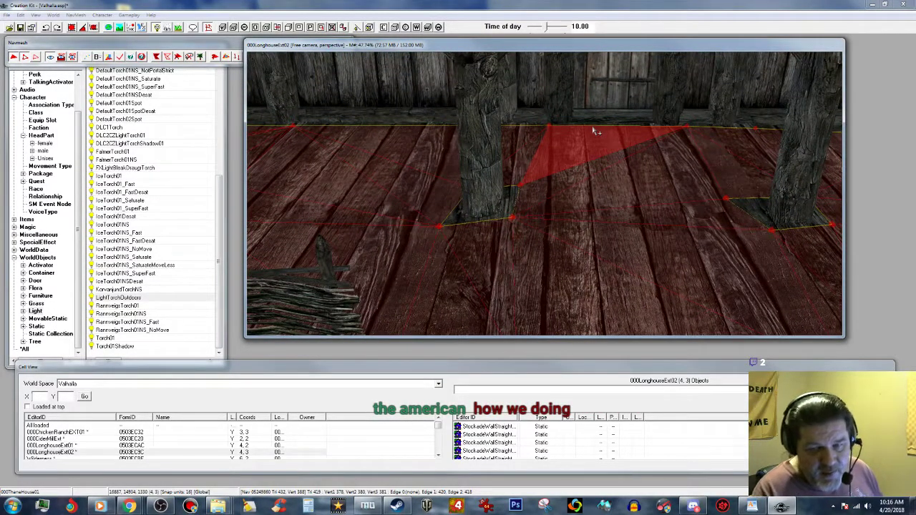
pyautogui.click(609, 123)
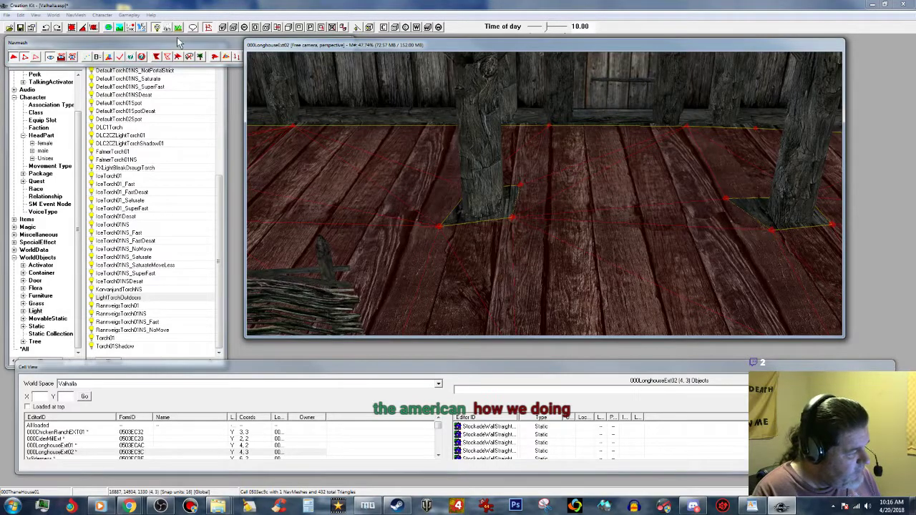
# Leave navmesh editing, select the entrance door 000FarmhouseLDoor01 and move it sideways into the doorway.
pyautogui.click(349, 39)
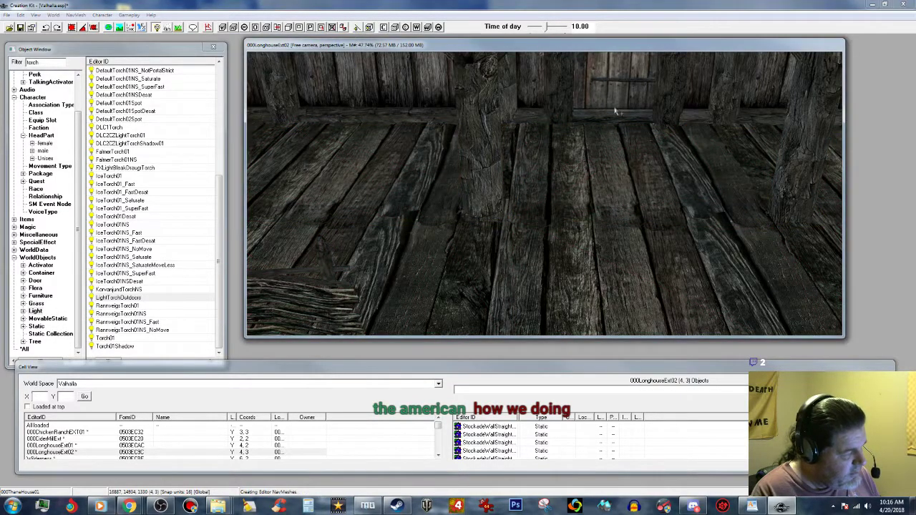
pyautogui.moveTo(616, 111); pyautogui.dragTo(607, 112, button='middle')
pyautogui.scroll(3, 601, 113)
pyautogui.click(585, 86)
pyautogui.moveTo(588, 85); pyautogui.dragTo(579, 86)
pyautogui.scroll(-2, 579, 86)
pyautogui.keyDown('shift'); pyautogui.moveTo(578, 86); pyautogui.dragTo(584, 92, button='middle'); pyautogui.keyUp('shift')
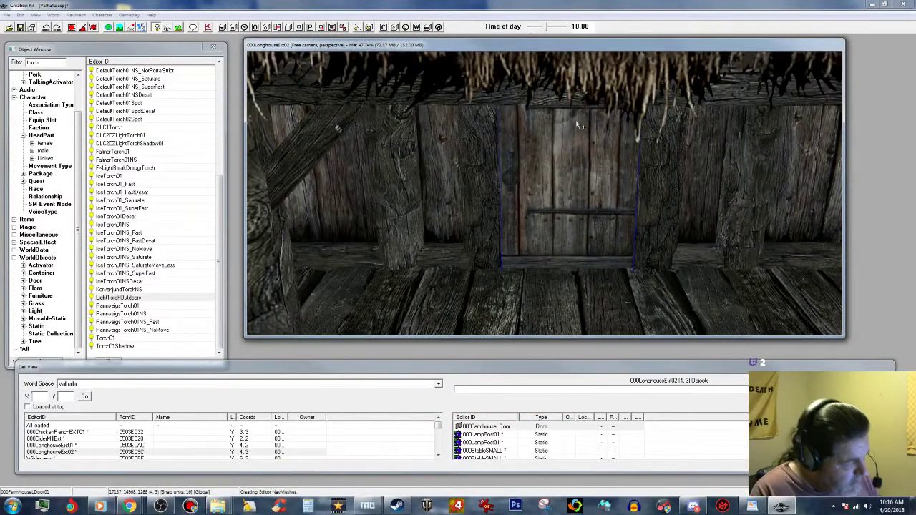
# Fine-tune the entrance door's position so it sits centred between the doorway's wooden posts.
pyautogui.scroll(3, 580, 126)
pyautogui.scroll(-1, 559, 153)
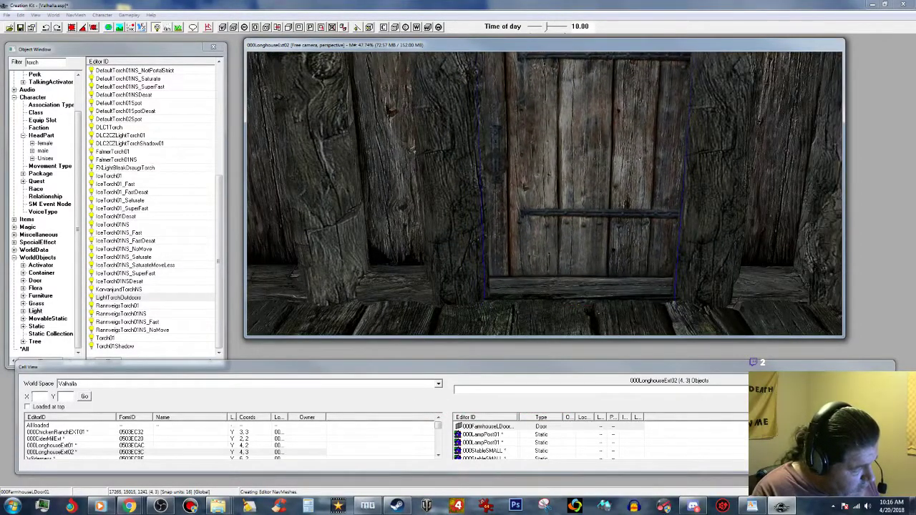
pyautogui.moveTo(559, 153); pyautogui.dragTo(564, 155)
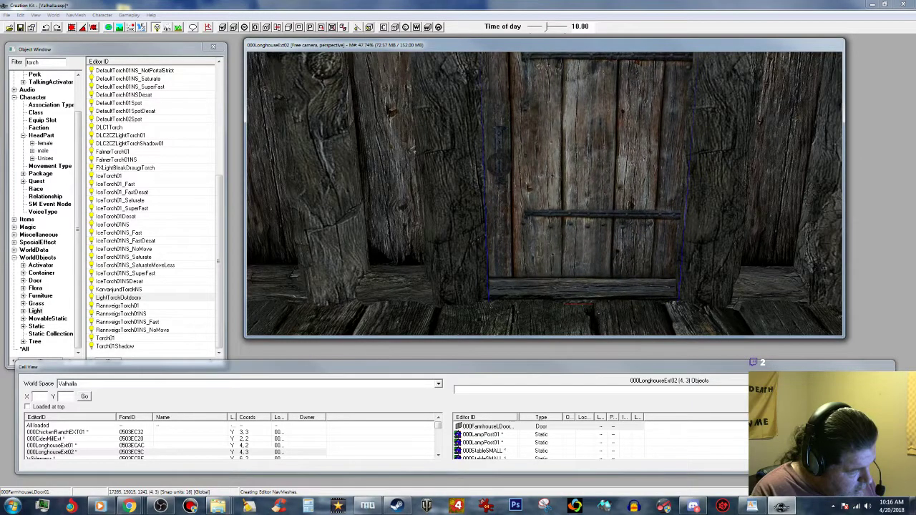
pyautogui.moveTo(563, 140)
pyautogui.keyDown('shift'); pyautogui.mouseDown(button='middle')
pyautogui.moveTo(623, 138)
pyautogui.moveTo(565, 141)
pyautogui.mouseUp(button='middle'); pyautogui.keyUp('shift')
pyautogui.moveTo(566, 169); pyautogui.dragTo(565, 188)
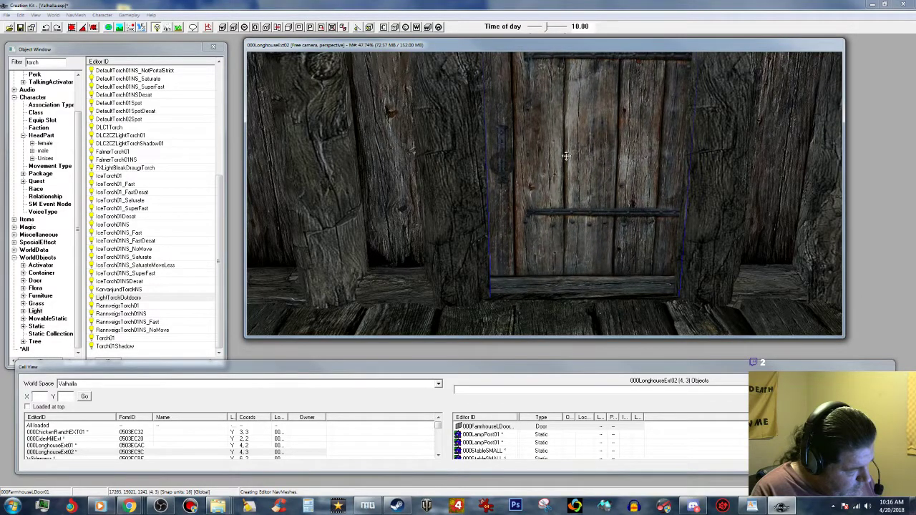
# Recheck the porch and stairs against the navmesh from farther out, and save the Valhalla.esp plugin.
pyautogui.scroll(-3, 565, 156)
pyautogui.moveTo(557, 165); pyautogui.dragTo(578, 157, button='middle')
pyautogui.scroll(-2, 577, 157)
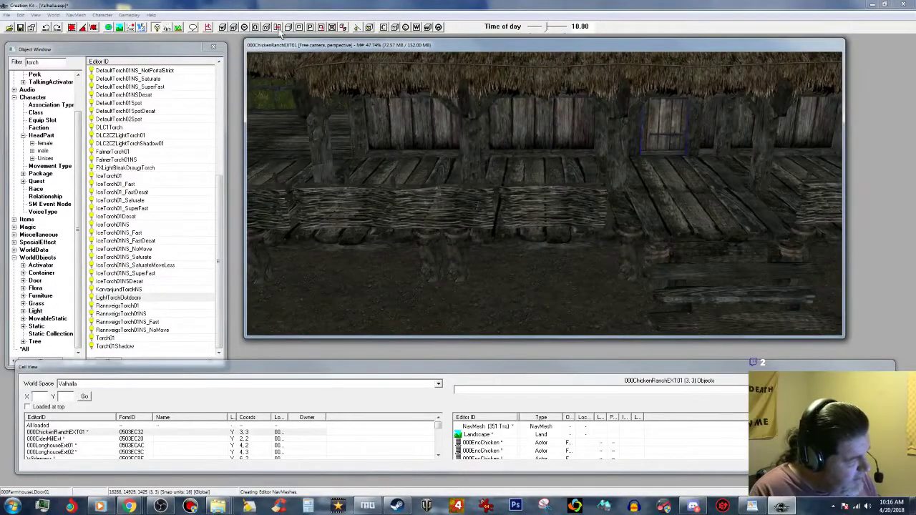
pyautogui.click(208, 28)
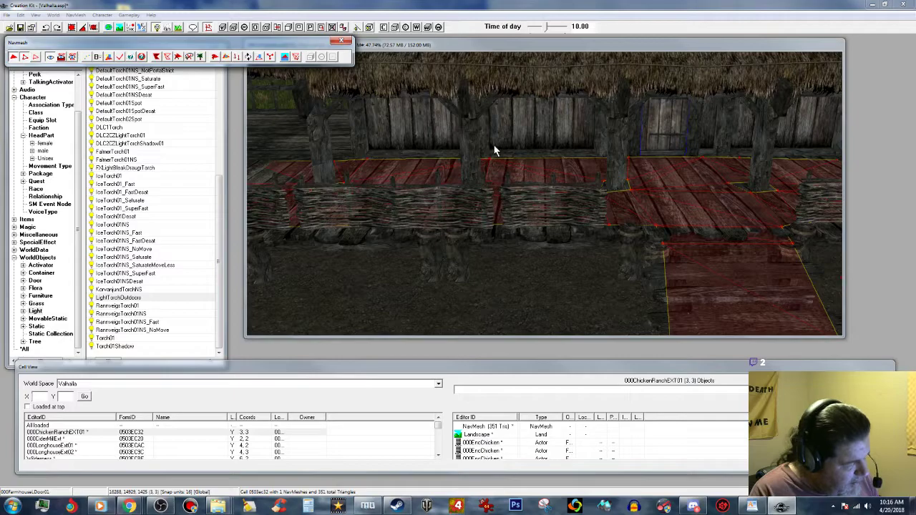
pyautogui.keyDown('shift'); pyautogui.moveTo(493, 146); pyautogui.dragTo(468, 150, button='middle'); pyautogui.keyUp('shift')
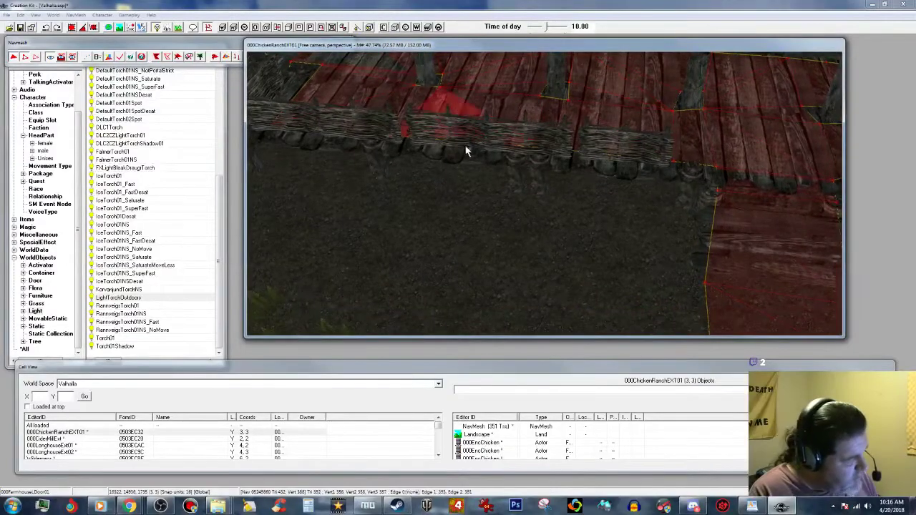
pyautogui.click(118, 60)
pyautogui.click(343, 41)
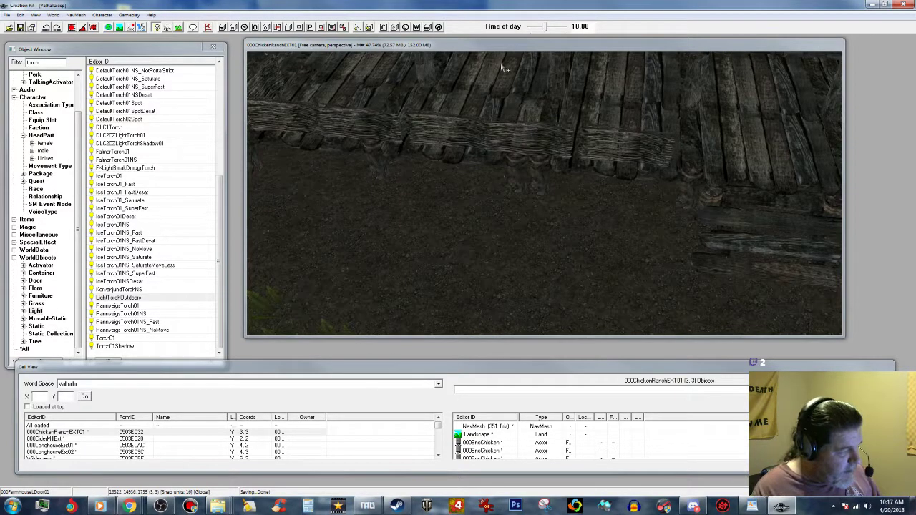
pyautogui.click(524, 45)
pyautogui.moveTo(659, 210); pyautogui.dragTo(642, 212, button='middle')
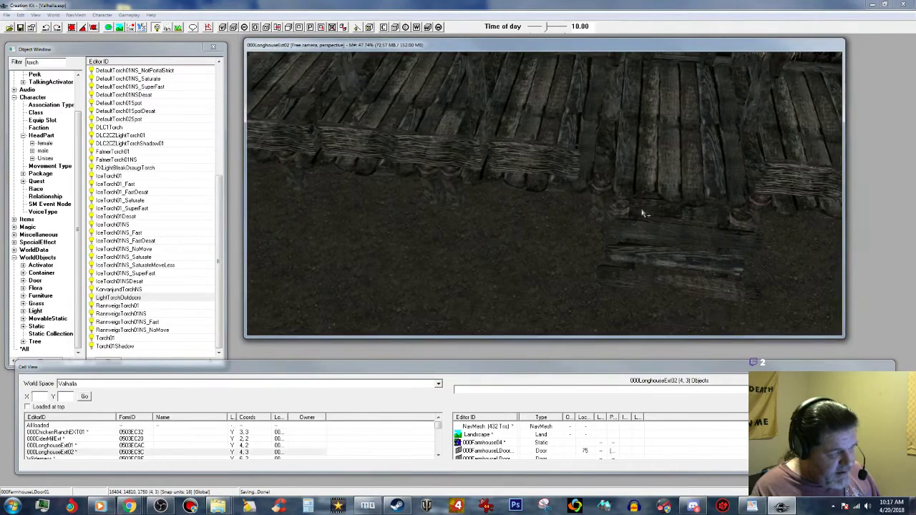
pyautogui.scroll(-1, 642, 212)
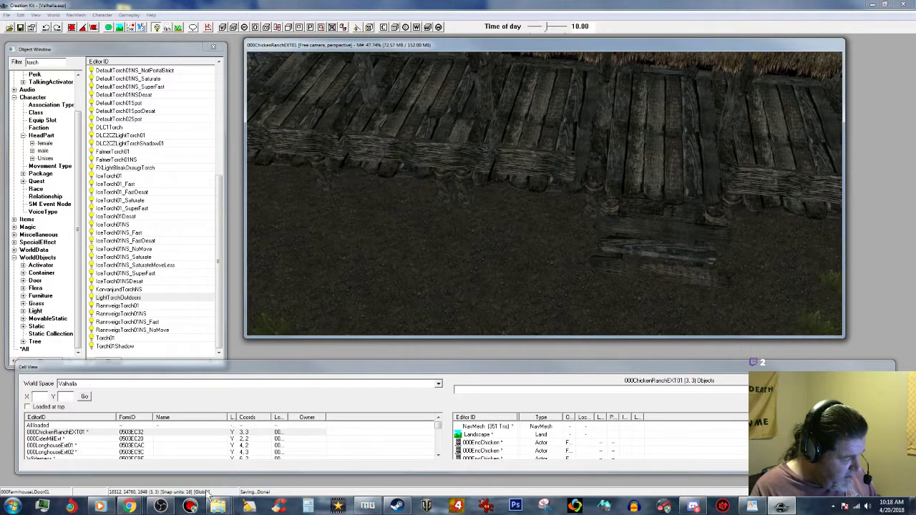
# Switch to File Explorer and copy Valhalla.esp from the Skyrim Data folder.
pyautogui.moveTo(219, 508)
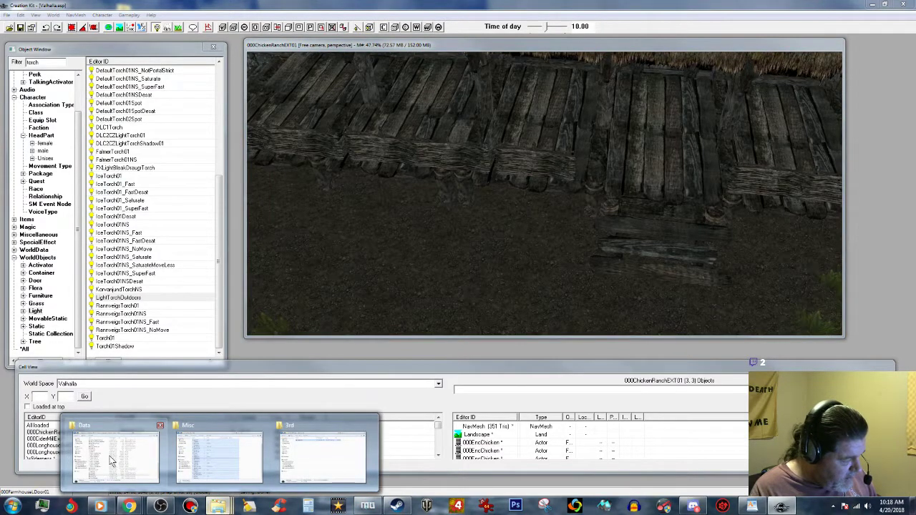
pyautogui.click(213, 433)
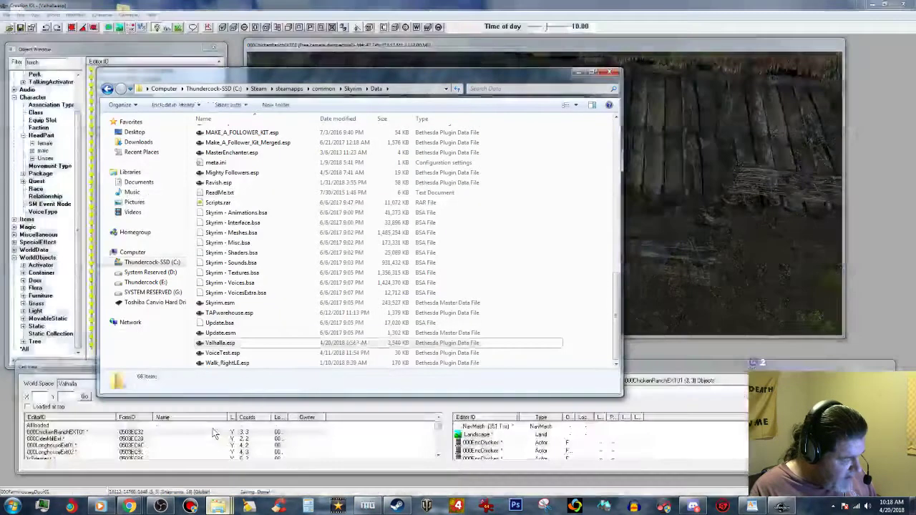
pyautogui.click(493, 345)
pyautogui.rightClick(492, 347)
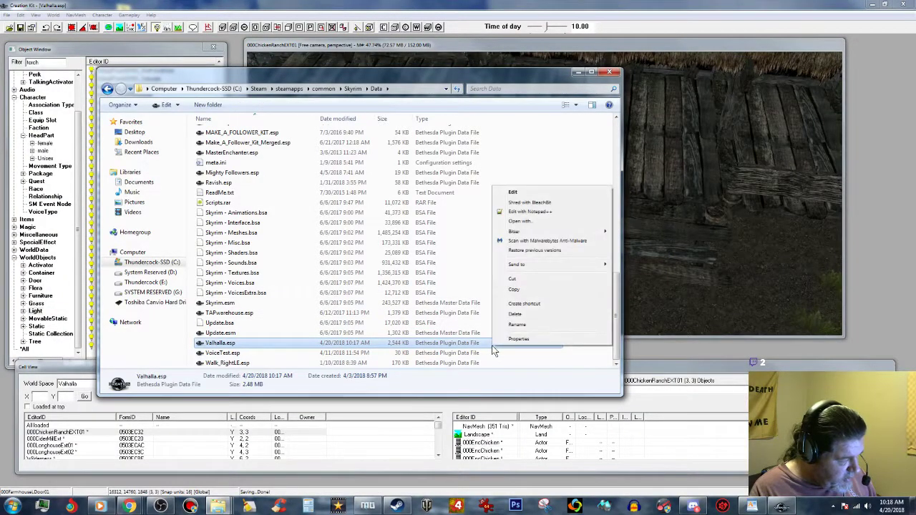
pyautogui.click(515, 290)
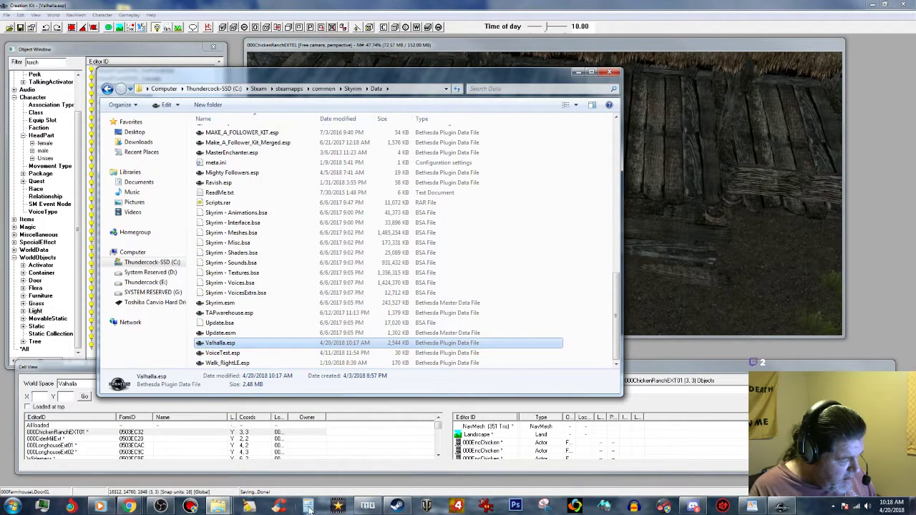
# Paste Valhalla.esp into the Valhalla\3rd backup folder, replacing the older copy, and return to the Creation Kit.
pyautogui.click(314, 457)
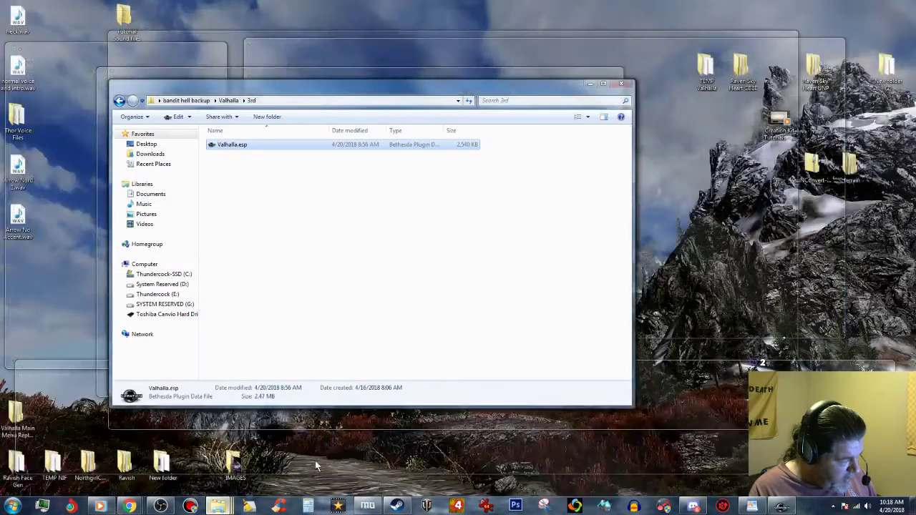
pyautogui.rightClick(425, 217)
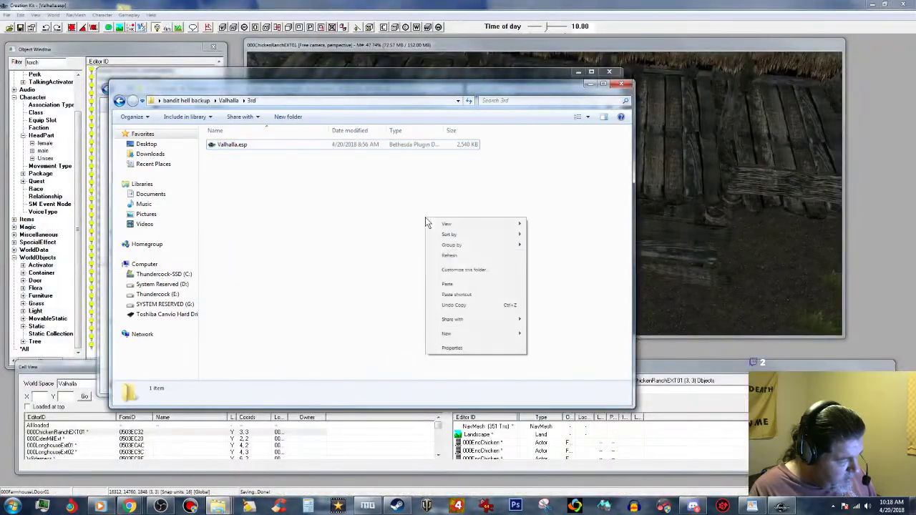
pyautogui.click(451, 286)
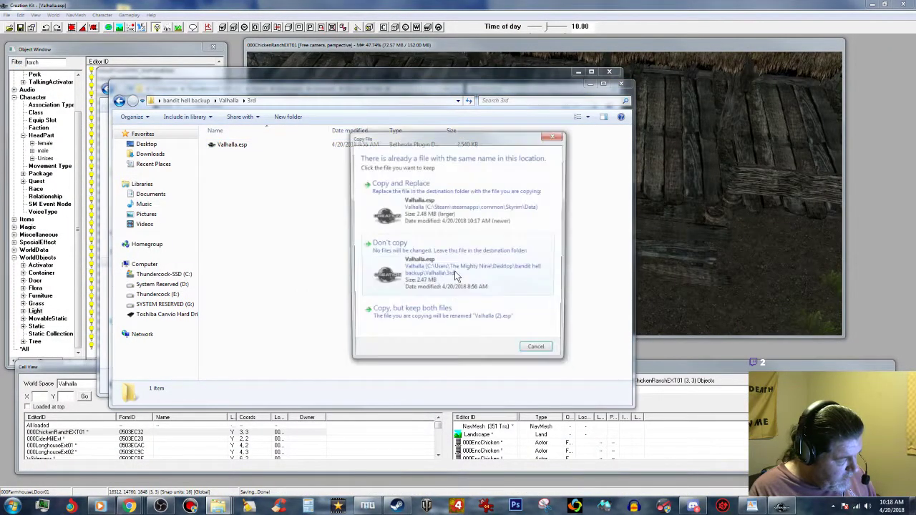
pyautogui.click(519, 207)
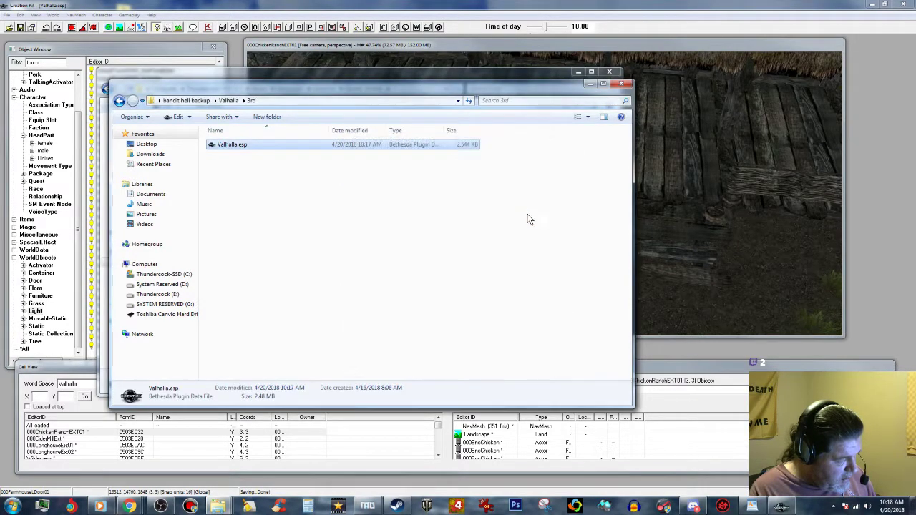
pyautogui.click(589, 85)
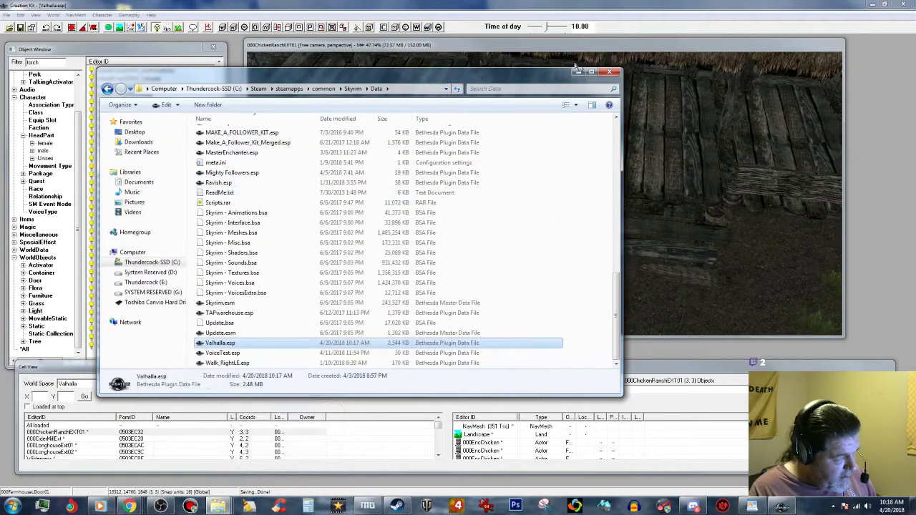
pyautogui.click(578, 71)
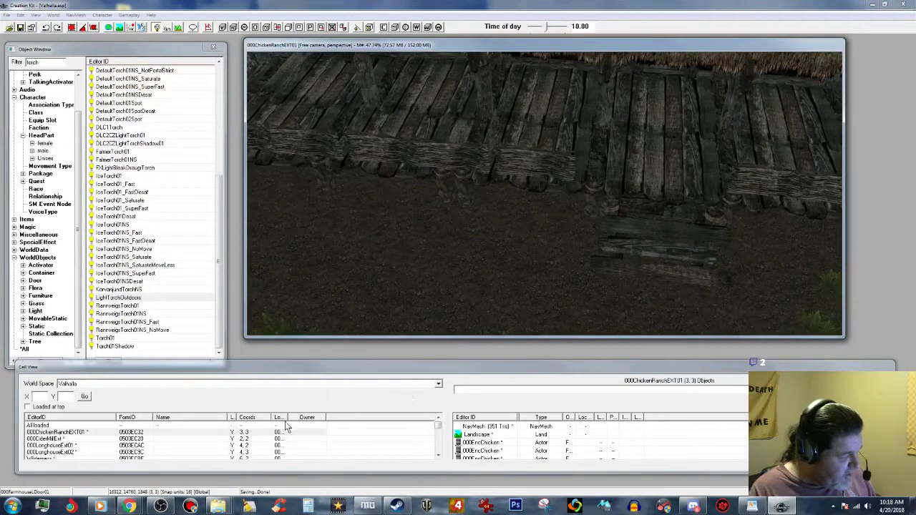
# Switch the cell list's world space from Valhalla to Interiors.
pyautogui.click(438, 384)
pyautogui.moveTo(439, 441); pyautogui.dragTo(446, 417)
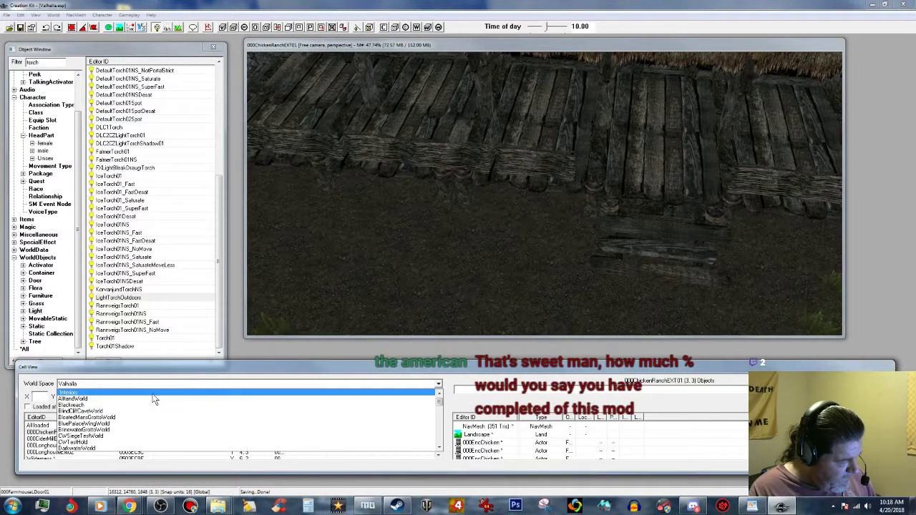
pyautogui.press('Return')
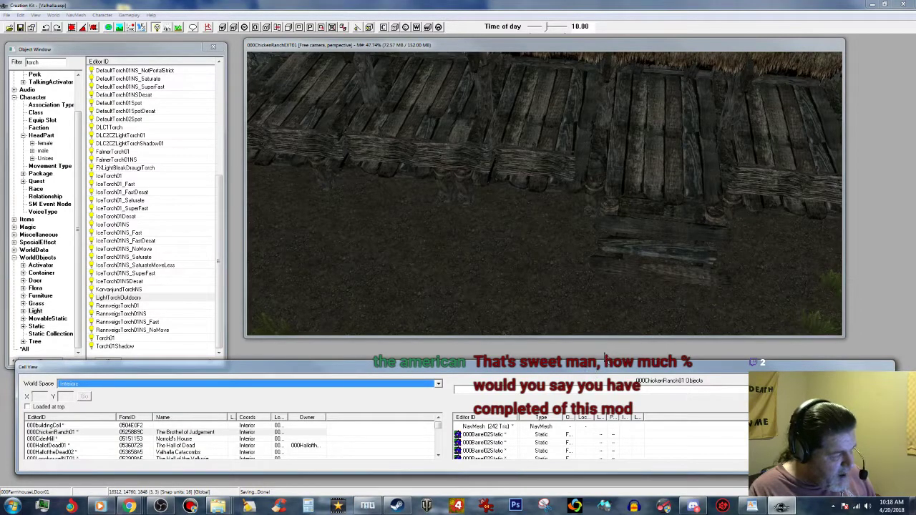
# Copy the 000LampPost01 lamp post together with its light from beside the stone road.
pyautogui.click(662, 50)
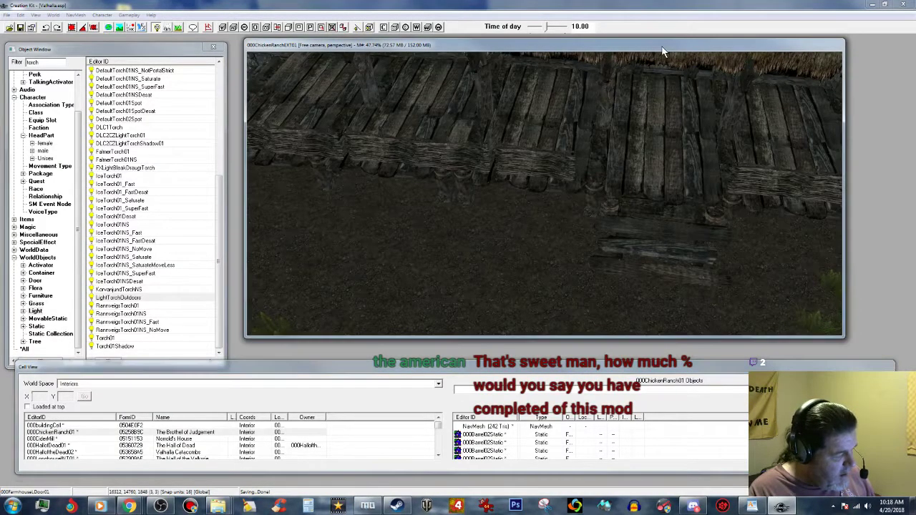
pyautogui.scroll(-4, 659, 147)
pyautogui.moveTo(672, 209); pyautogui.dragTo(608, 143, button='middle')
pyautogui.scroll(-2, 659, 194)
pyautogui.scroll(-2, 637, 182)
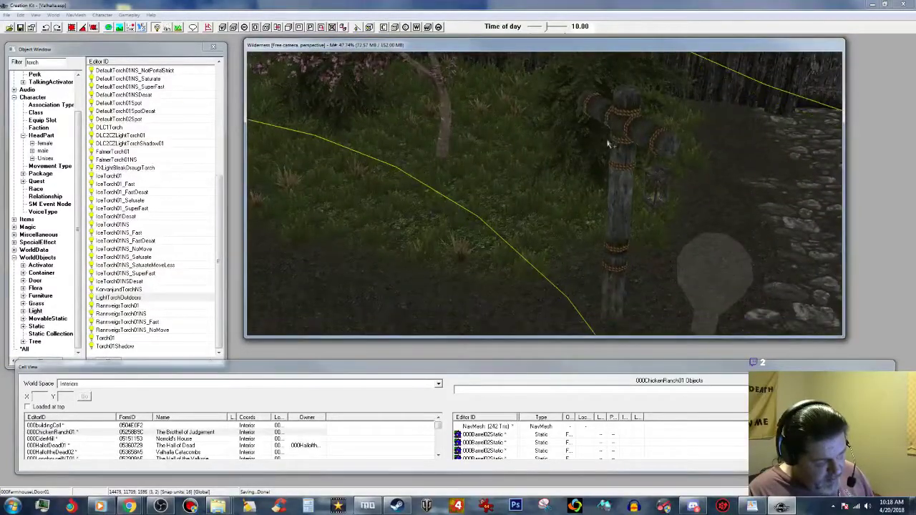
pyautogui.click(641, 125)
pyautogui.rightClick(641, 125)
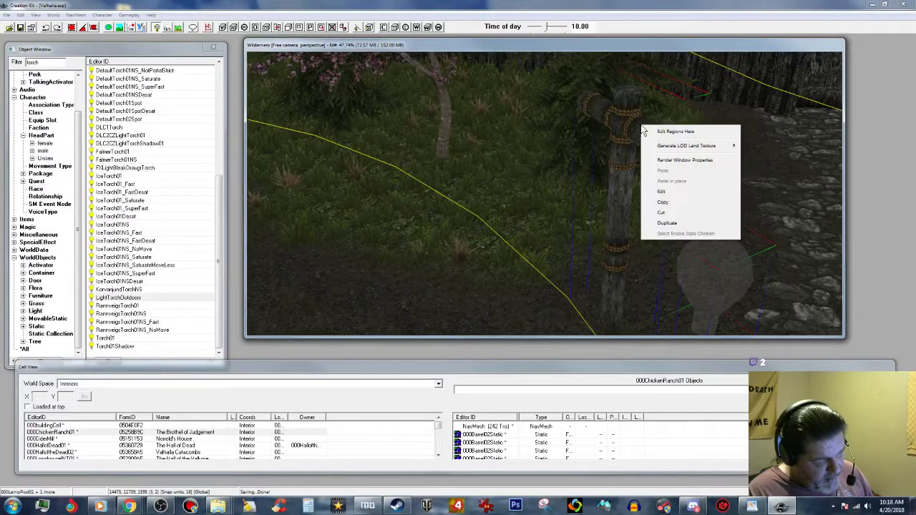
pyautogui.click(667, 198)
# Paste the copied lamp post and light on the ground in front of the 000ChickenRanchEXT01 porch stairs.
pyautogui.moveTo(537, 164); pyautogui.dragTo(761, 279, button='middle')
pyautogui.scroll(2, 724, 217)
pyautogui.scroll(4, 697, 188)
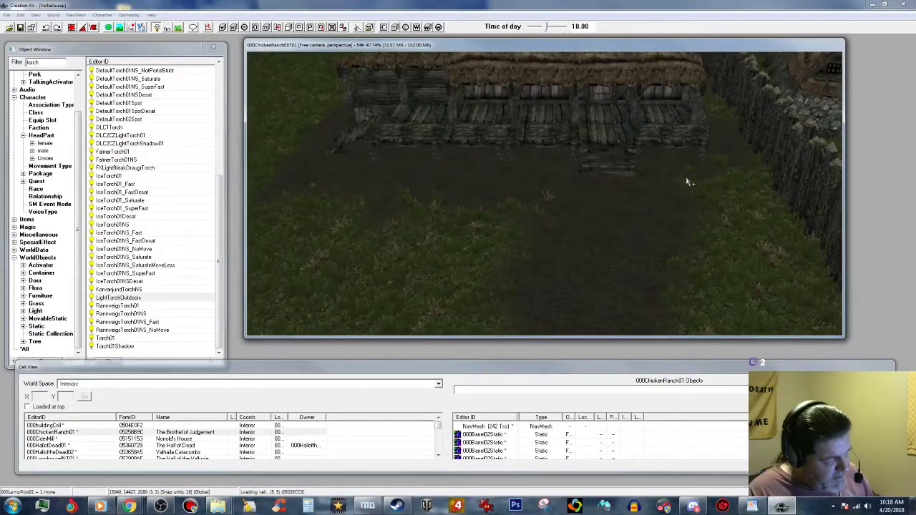
pyautogui.scroll(3, 695, 184)
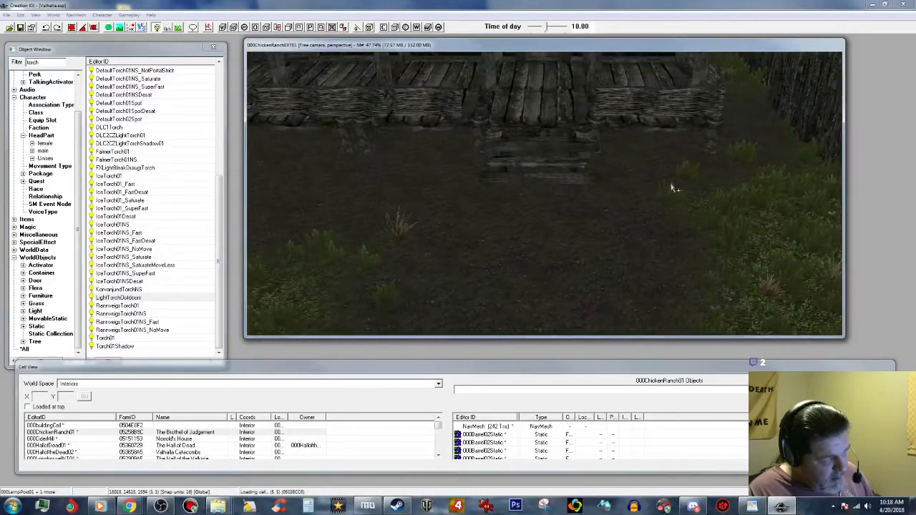
pyautogui.rightClick(643, 207)
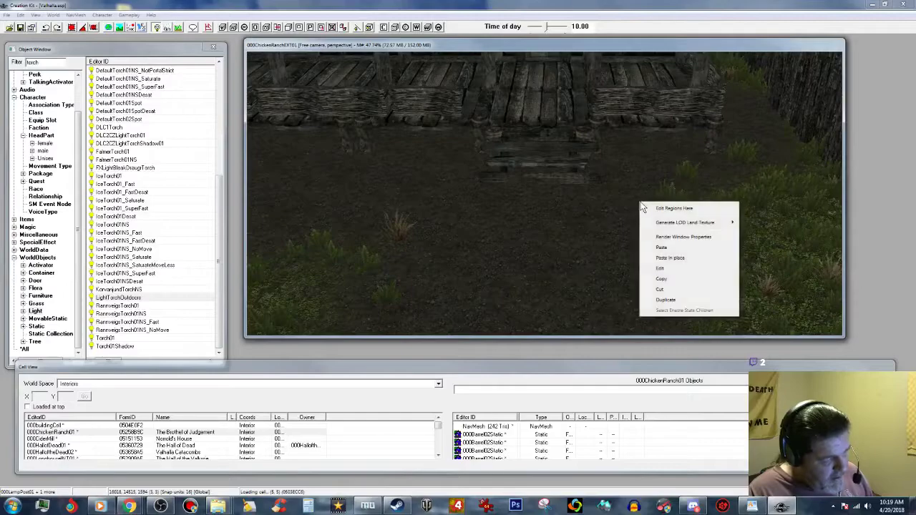
pyautogui.click(659, 248)
# Rotate the pasted lamp post and light, adjust their height, and place the post right beside the porch stairs.
pyautogui.moveTo(619, 107); pyautogui.dragTo(693, 113, button='right')
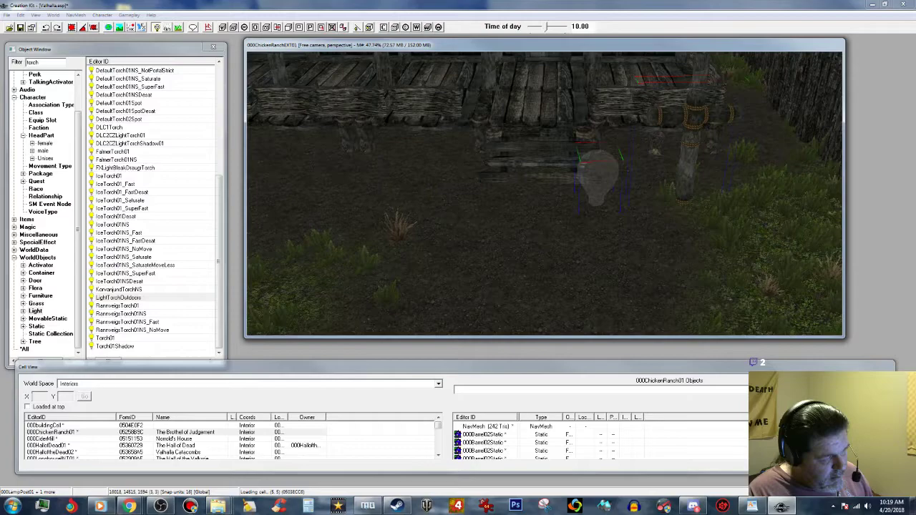
pyautogui.moveTo(654, 152); pyautogui.dragTo(654, 151, button='right')
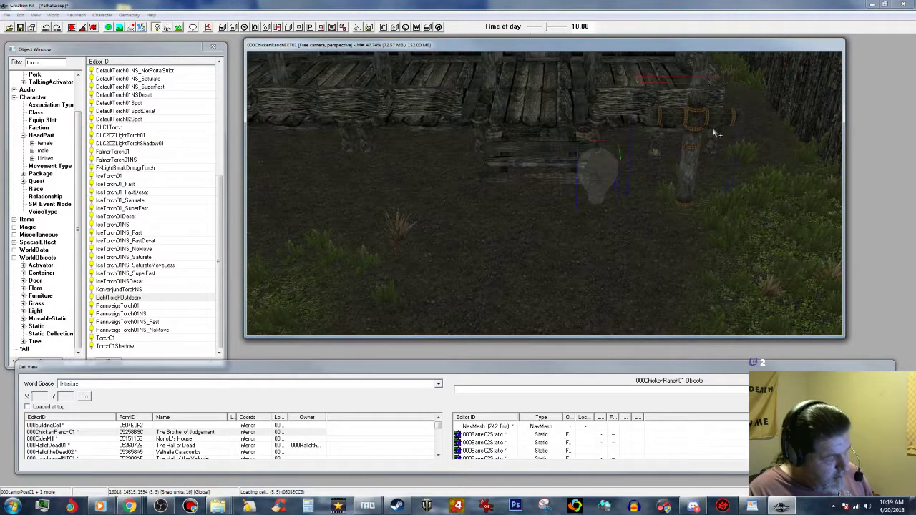
pyautogui.press('z')
pyautogui.moveTo(700, 119); pyautogui.dragTo(619, 114)
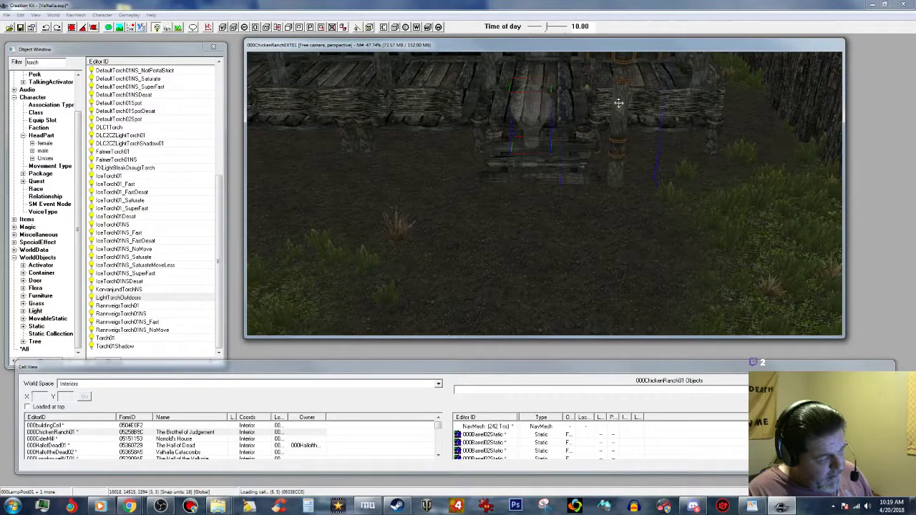
# Check the lamp post's placement against the navmesh and preview the porch area with scene lighting on.
pyautogui.click(208, 28)
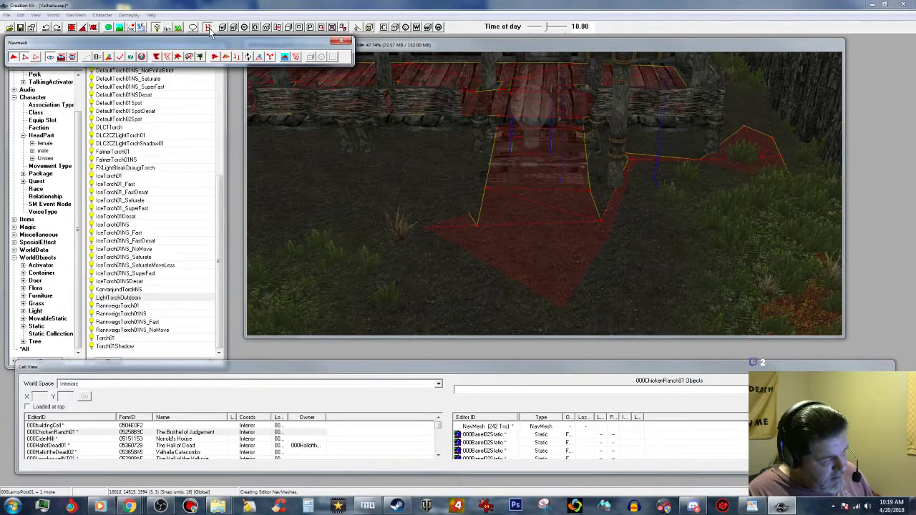
pyautogui.click(344, 40)
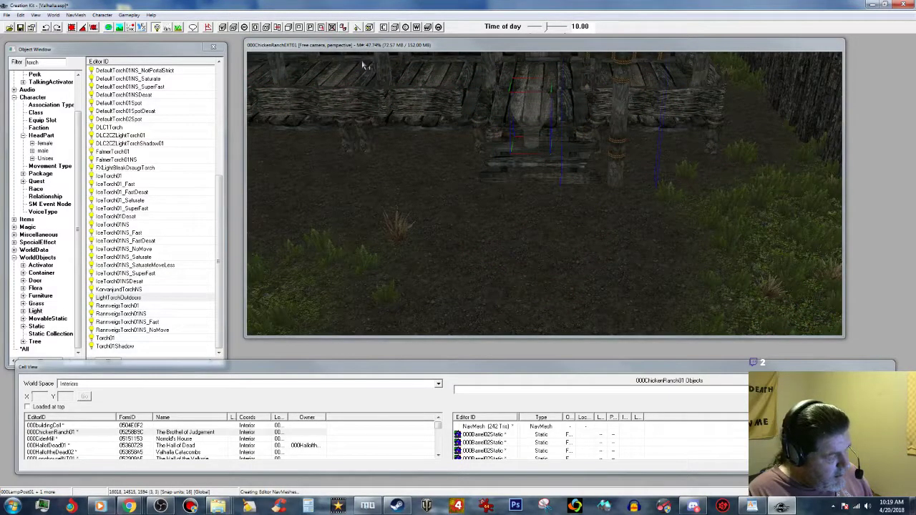
pyautogui.click(551, 47)
pyautogui.press('a')
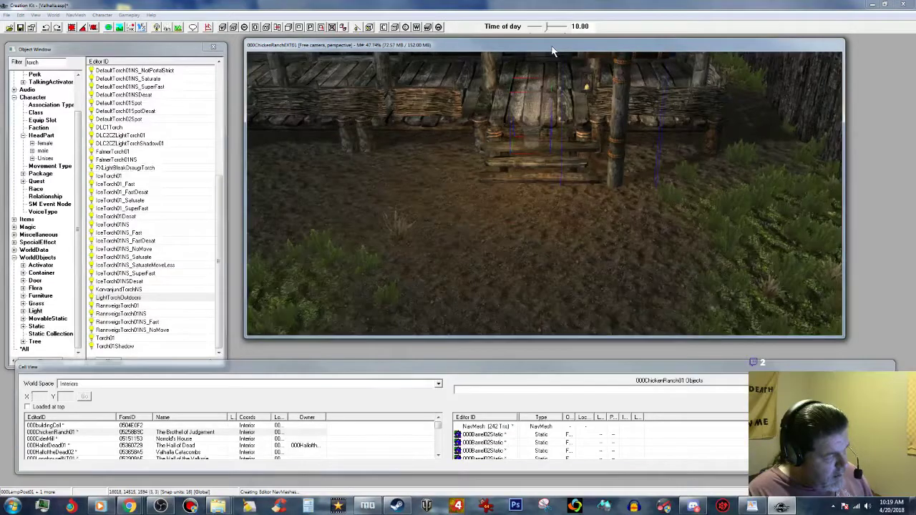
pyautogui.press('a')
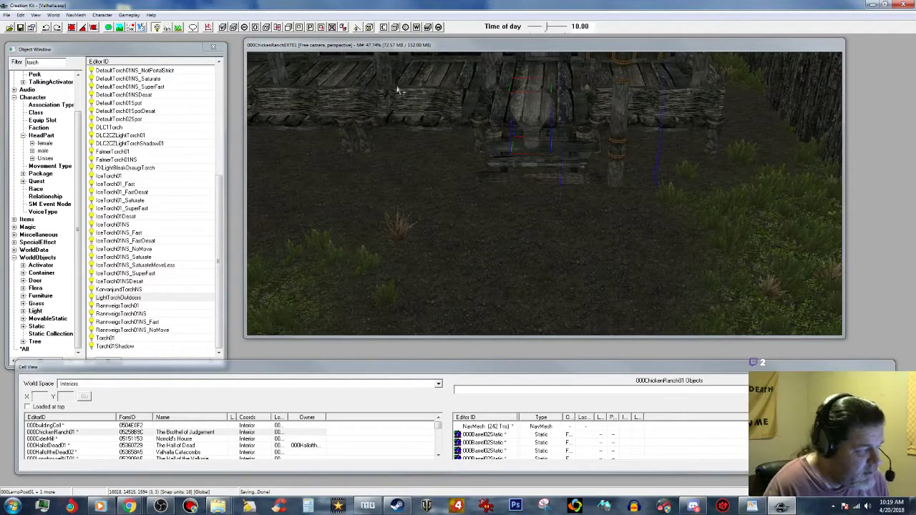
# Look over the far end of the porch and save the Valhalla.esp plugin.
pyautogui.scroll(3, 530, 133)
pyautogui.moveTo(538, 143); pyautogui.dragTo(559, 153, button='middle')
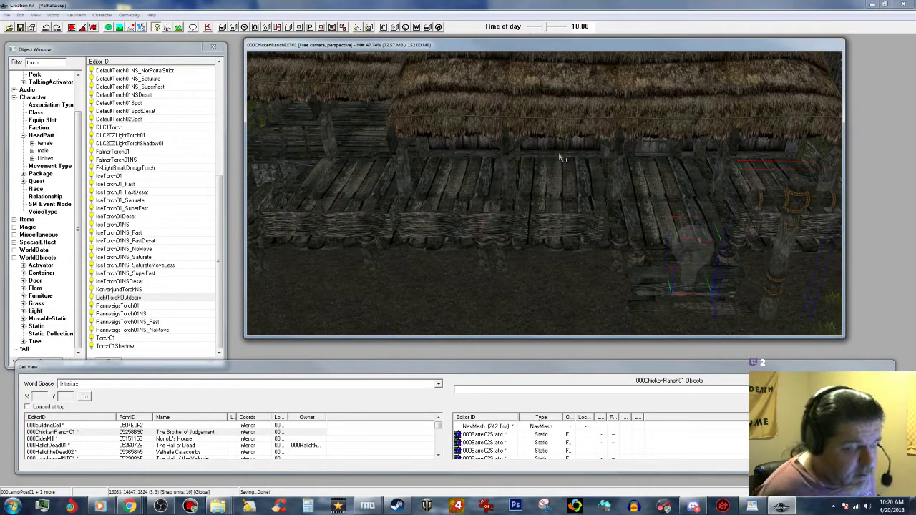
pyautogui.moveTo(546, 158); pyautogui.dragTo(581, 159, button='middle')
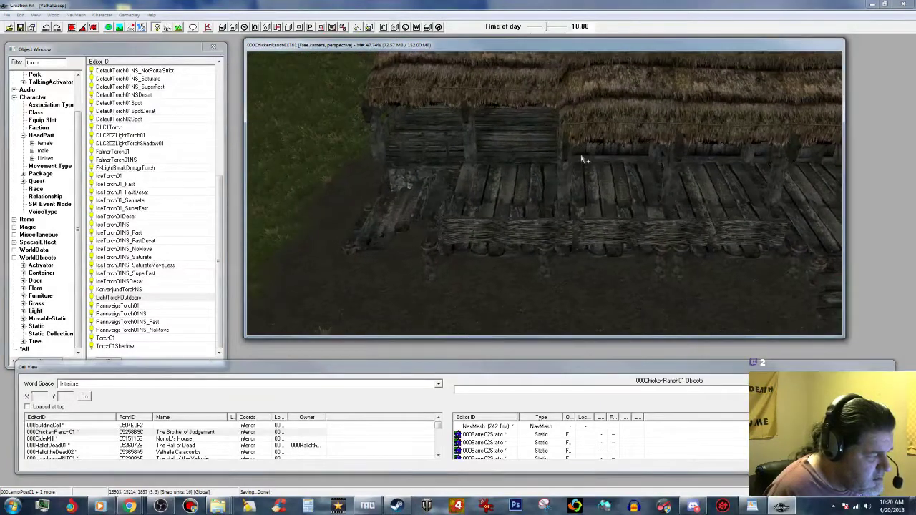
pyautogui.scroll(4, 581, 160)
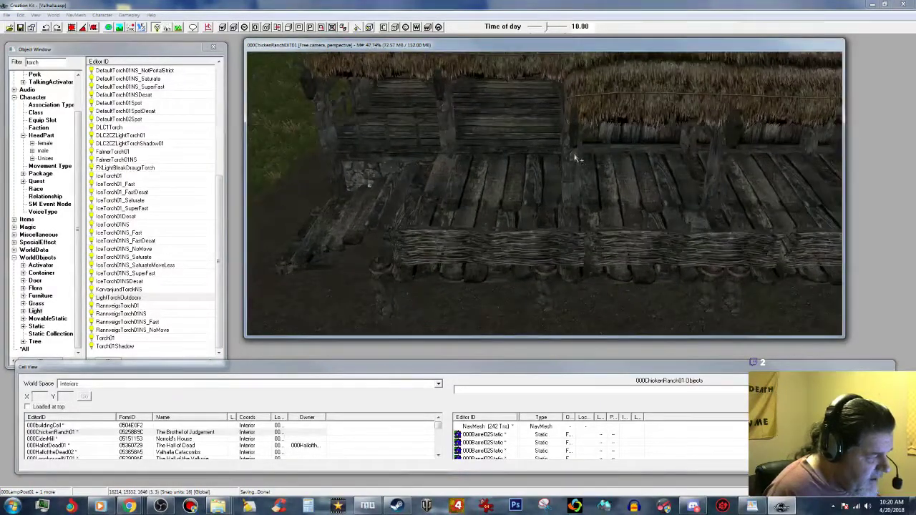
pyautogui.click(20, 27)
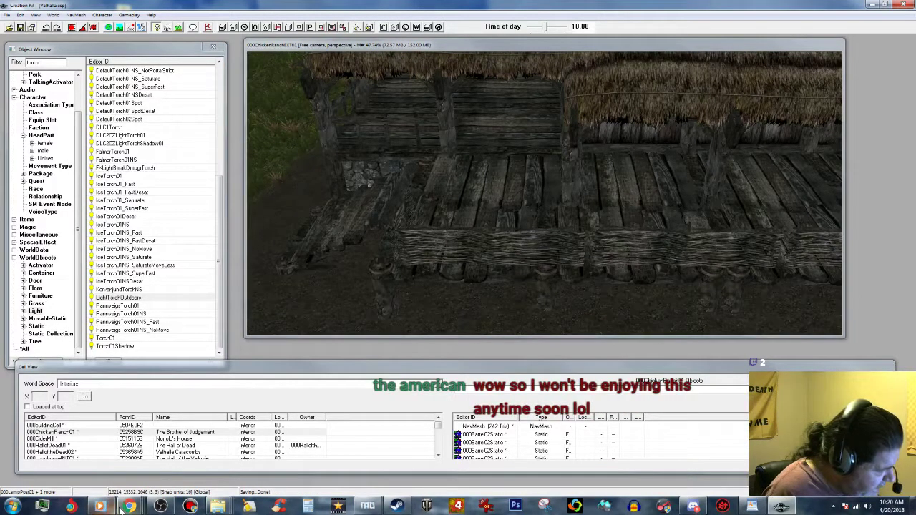
# Switch to File Explorer and copy the newly saved Valhalla.esp from the Skyrim Data folder.
pyautogui.moveTo(218, 507)
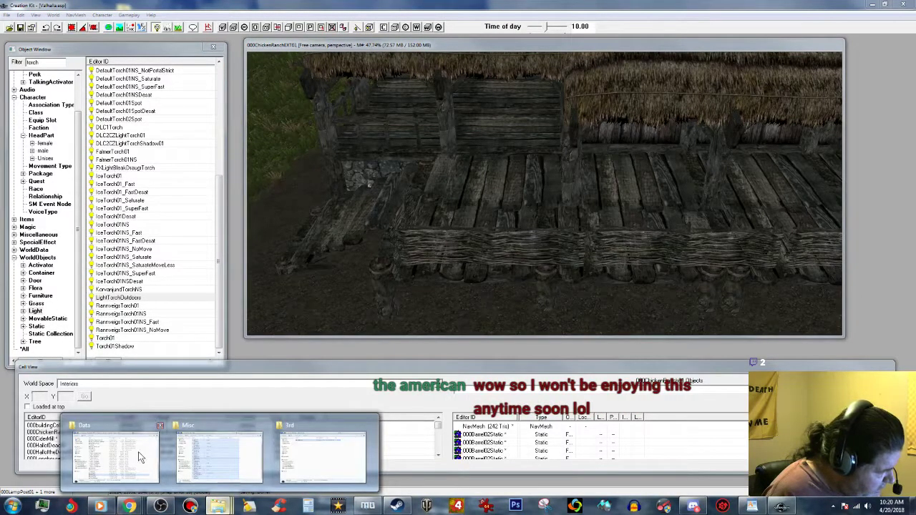
pyautogui.click(141, 458)
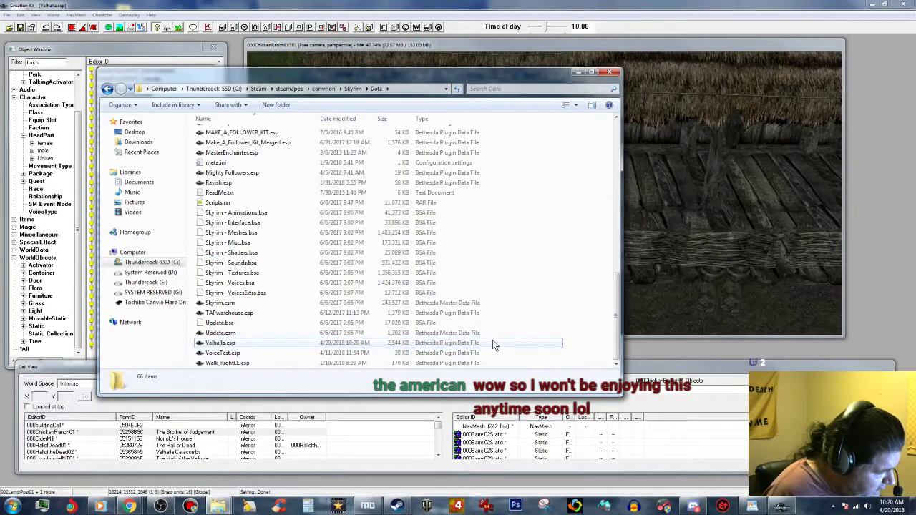
pyautogui.click(493, 340)
pyautogui.rightClick(495, 342)
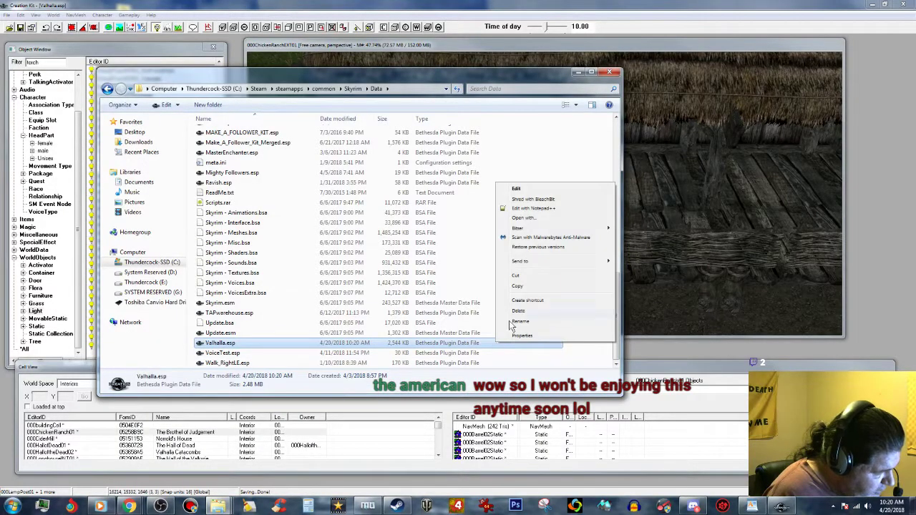
pyautogui.click(524, 286)
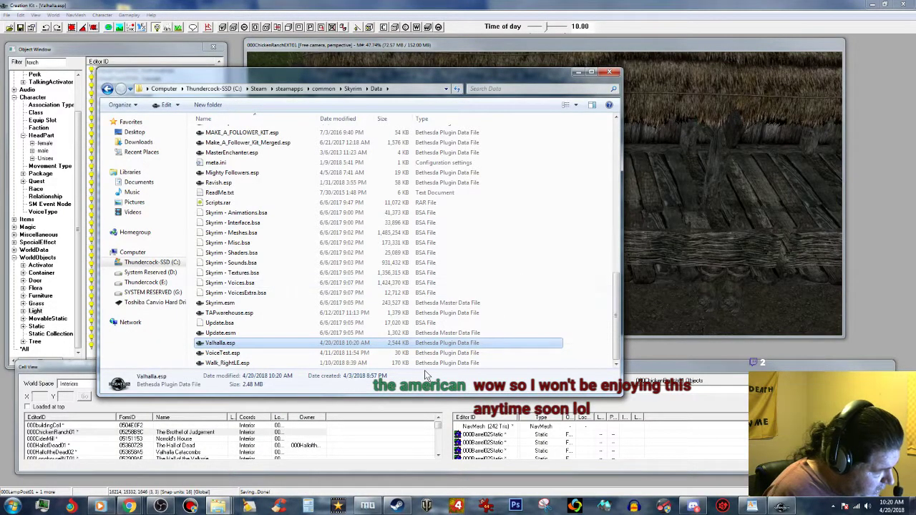
# Replace the older Valhalla.esp in the Valhalla\3rd backup folder with the copied file, and return to the Creation Kit.
pyautogui.click(217, 506)
pyautogui.click(340, 462)
pyautogui.rightClick(384, 247)
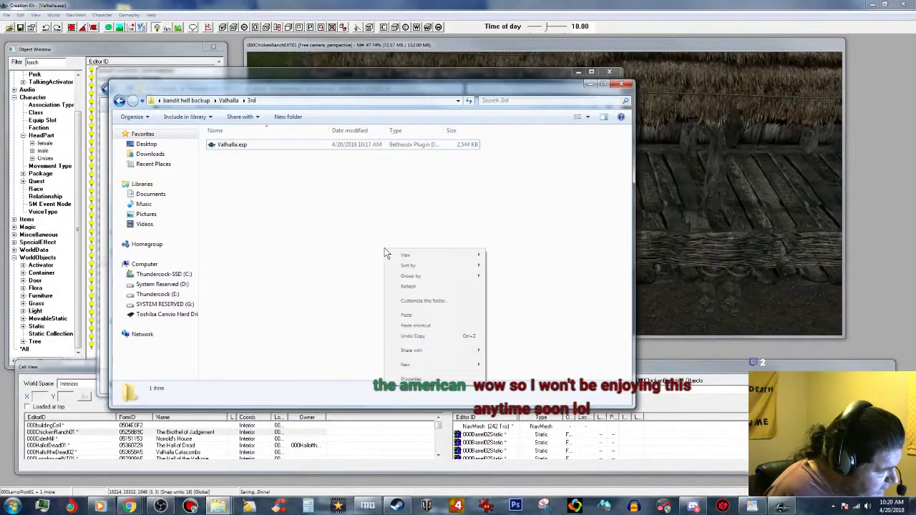
pyautogui.click(419, 317)
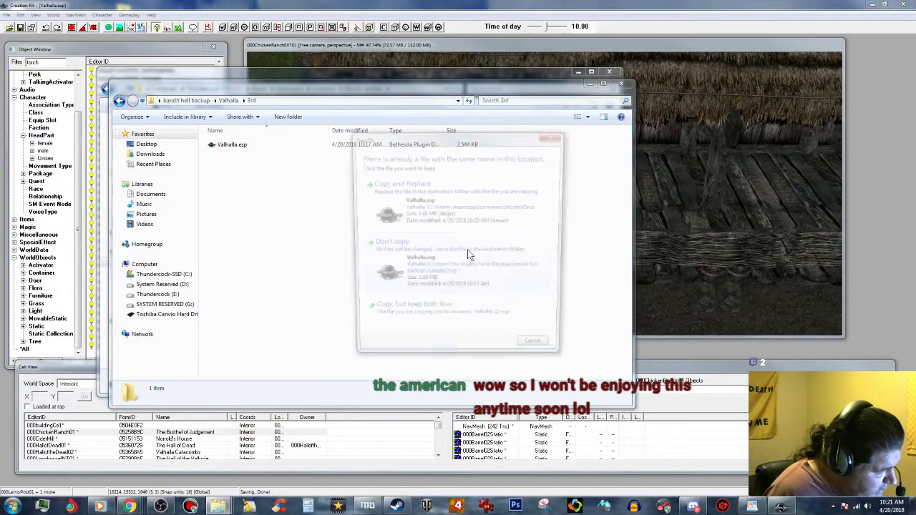
pyautogui.click(473, 194)
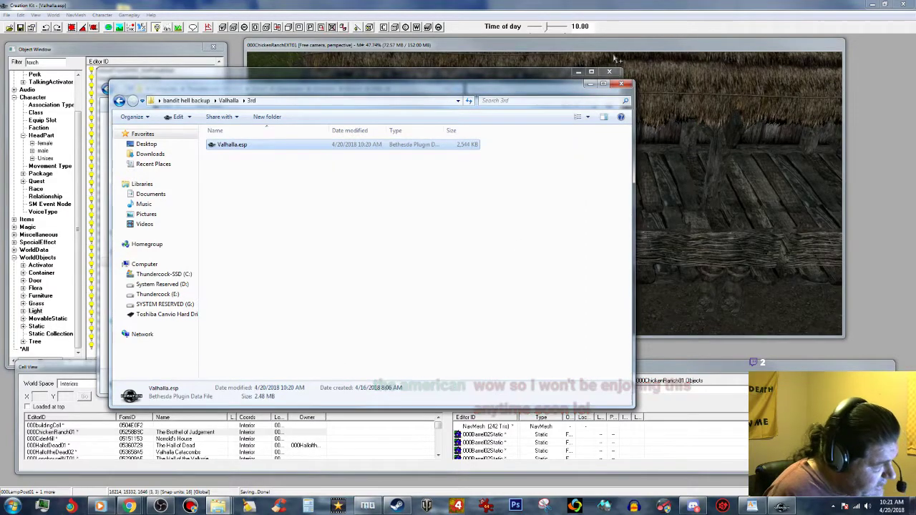
pyautogui.click(589, 84)
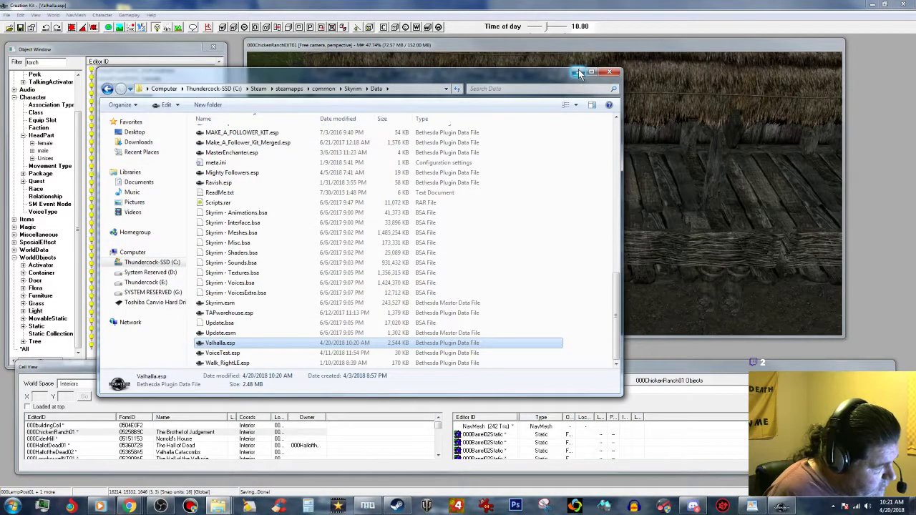
pyautogui.click(578, 71)
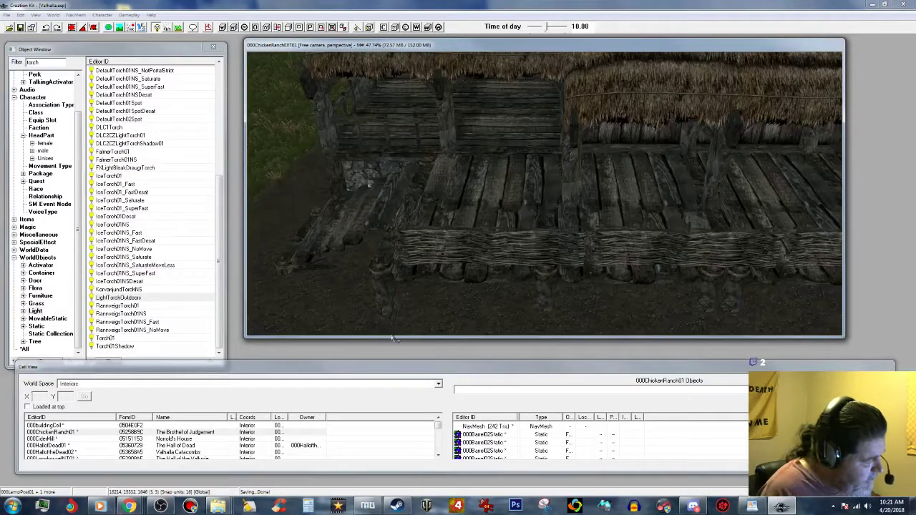
# Find the 000RLBwarehouse01 cell among the interiors and load it in the render window.
pyautogui.click(438, 384)
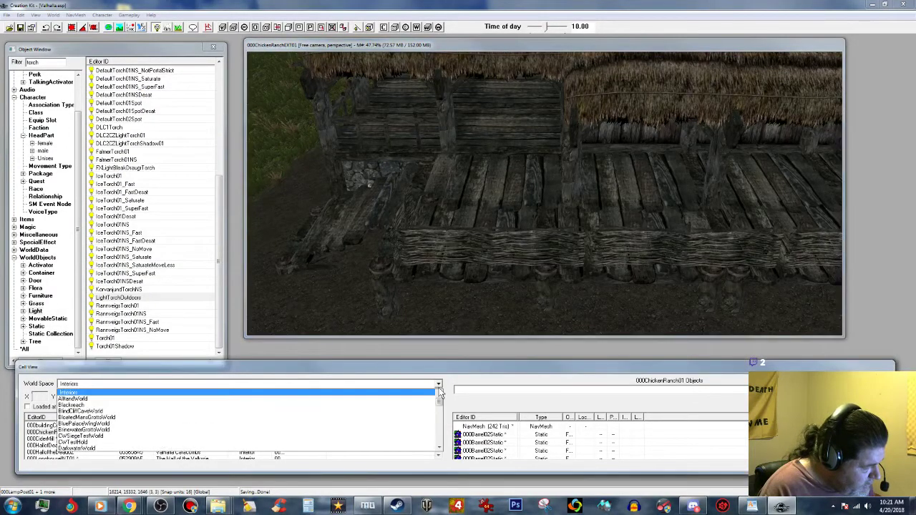
pyautogui.click(310, 392)
pyautogui.click(191, 434)
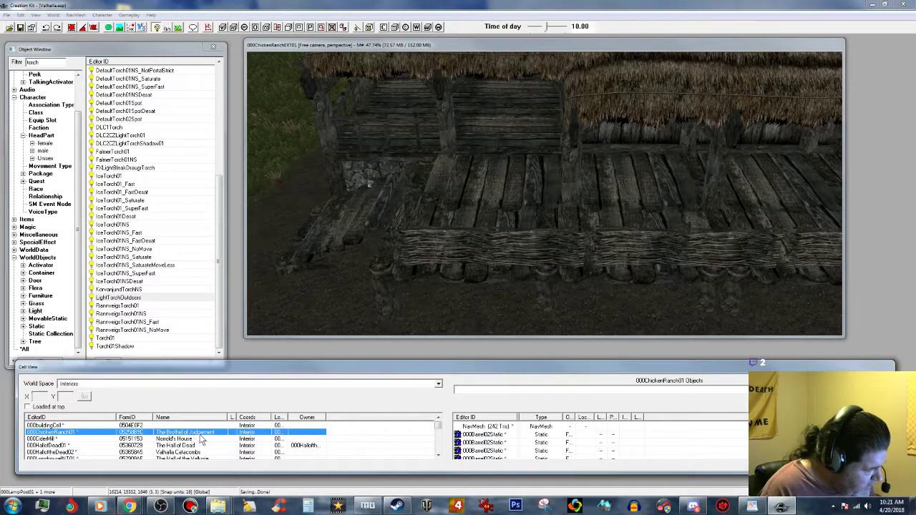
pyautogui.scroll(-3, 200, 436)
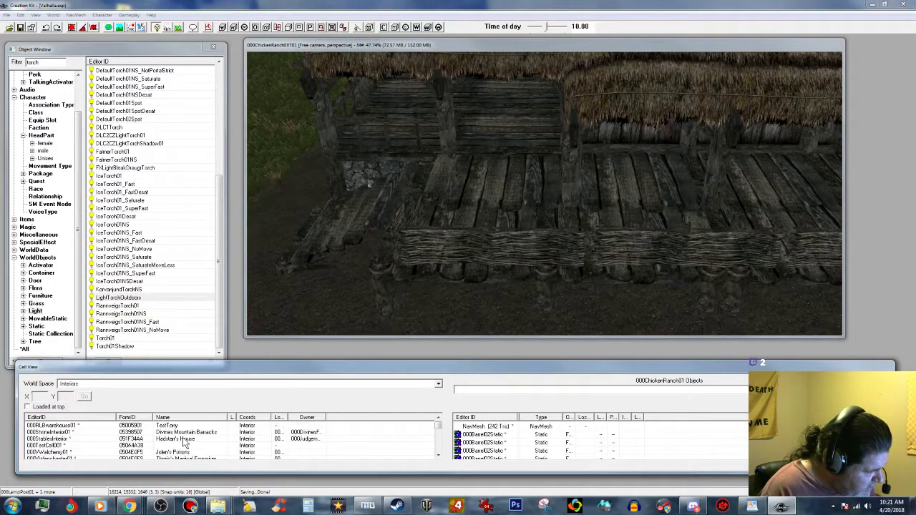
pyautogui.scroll(1, 184, 444)
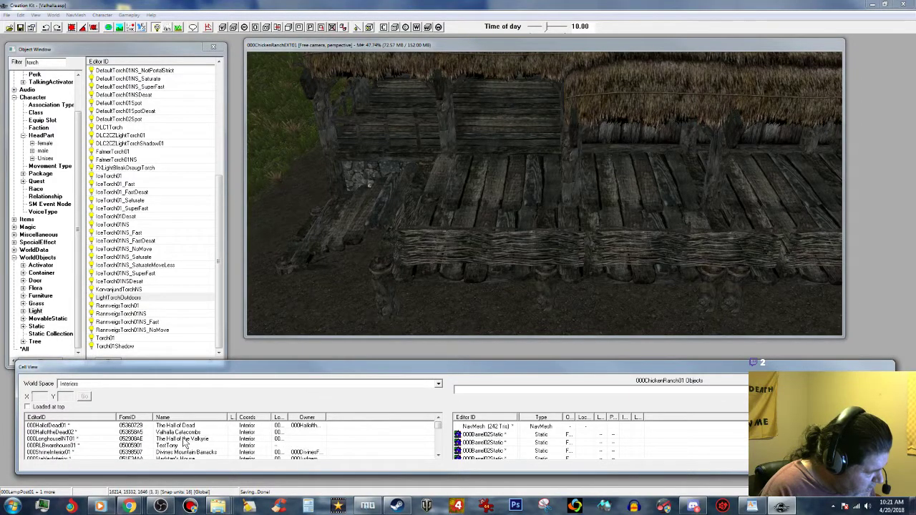
pyautogui.doubleClick(63, 446)
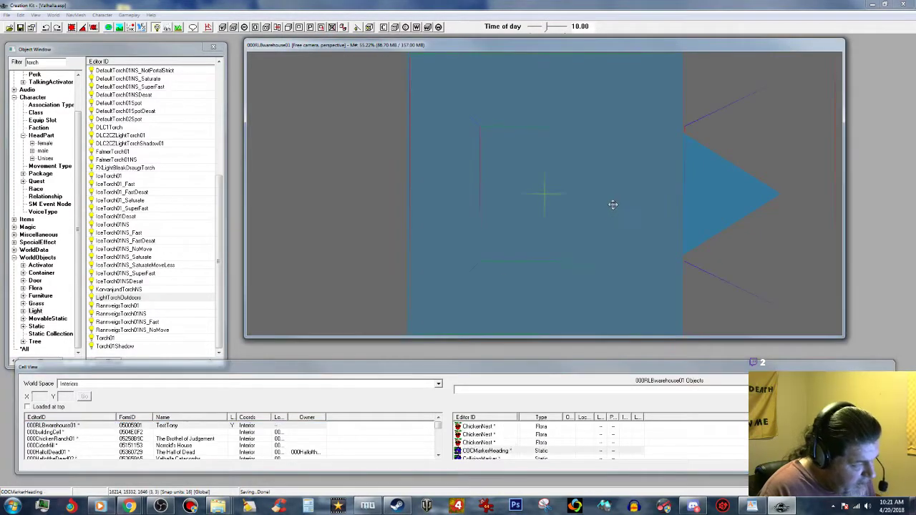
# Select the round table set with its two chairs, candle and LightTorchOutdoors light in the warehouse cell, and copy it.
pyautogui.scroll(-10, 617, 214)
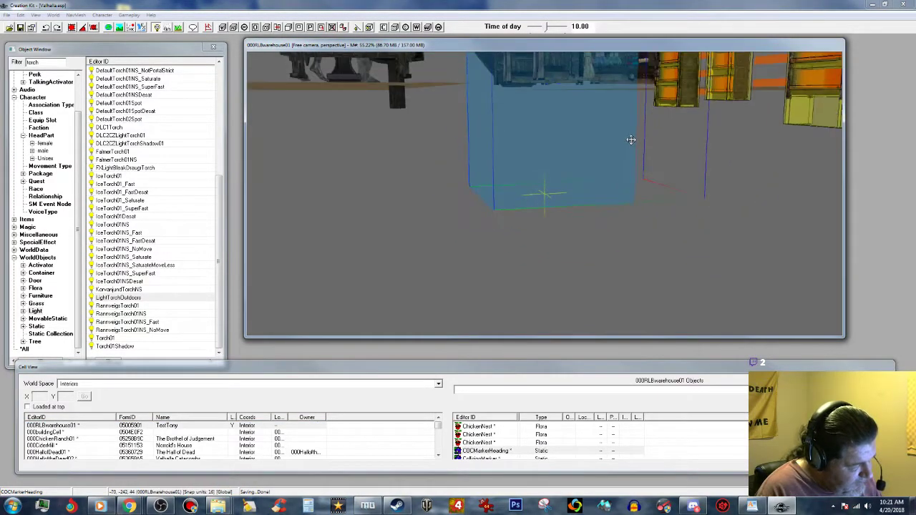
pyautogui.keyDown('shift'); pyautogui.moveTo(618, 196); pyautogui.dragTo(657, 206, button='middle'); pyautogui.keyUp('shift')
pyautogui.press('t')
pyautogui.moveTo(466, 98); pyautogui.dragTo(544, 174)
pyautogui.rightClick(506, 143)
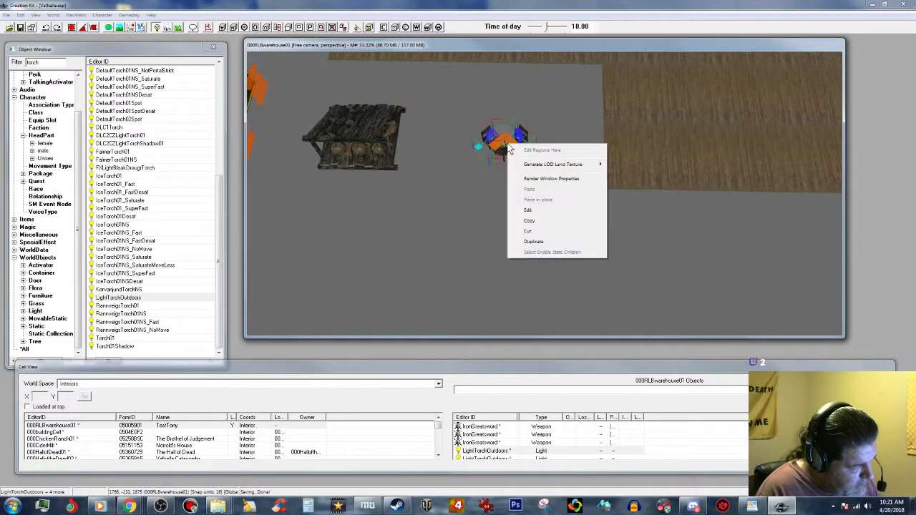
pyautogui.click(530, 223)
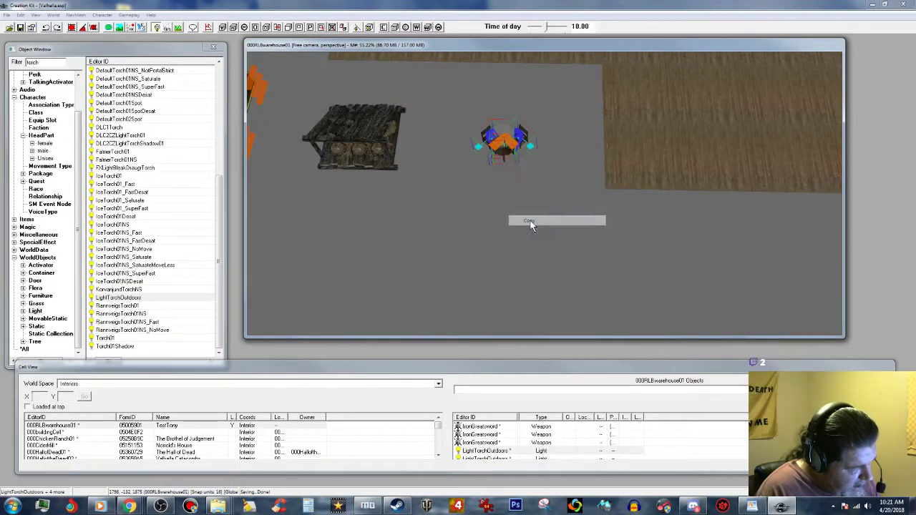
pyautogui.rightClick(509, 151)
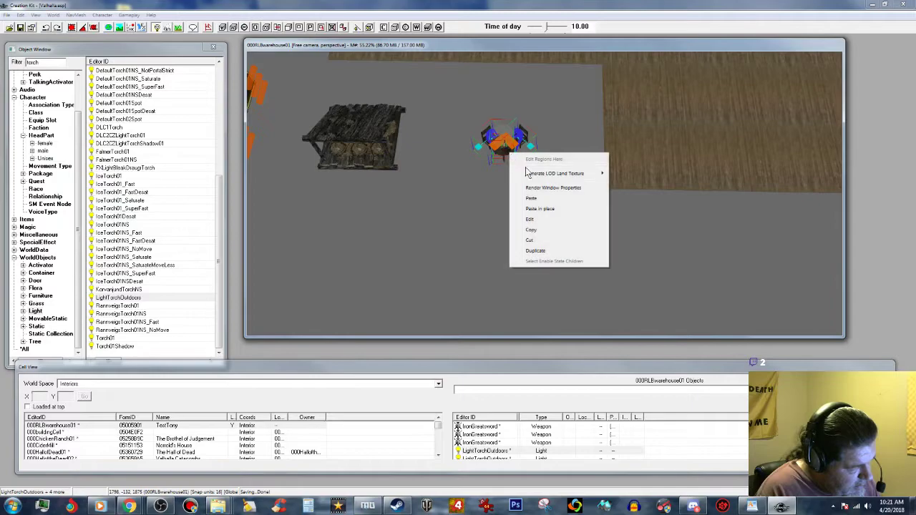
pyautogui.click(538, 230)
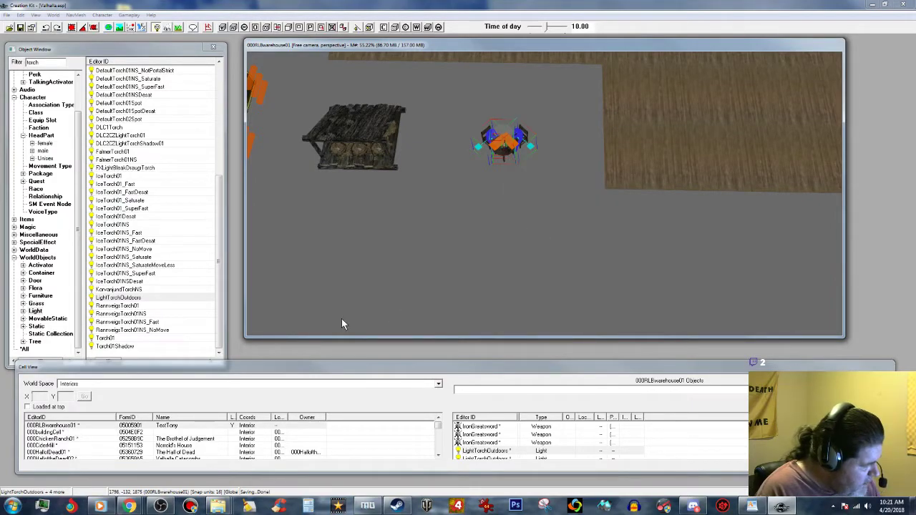
# Switch the world space to Valhalla and load the 000LonghouseExt02 cell in the render window.
pyautogui.click(437, 384)
pyautogui.scroll(-3, 437, 408)
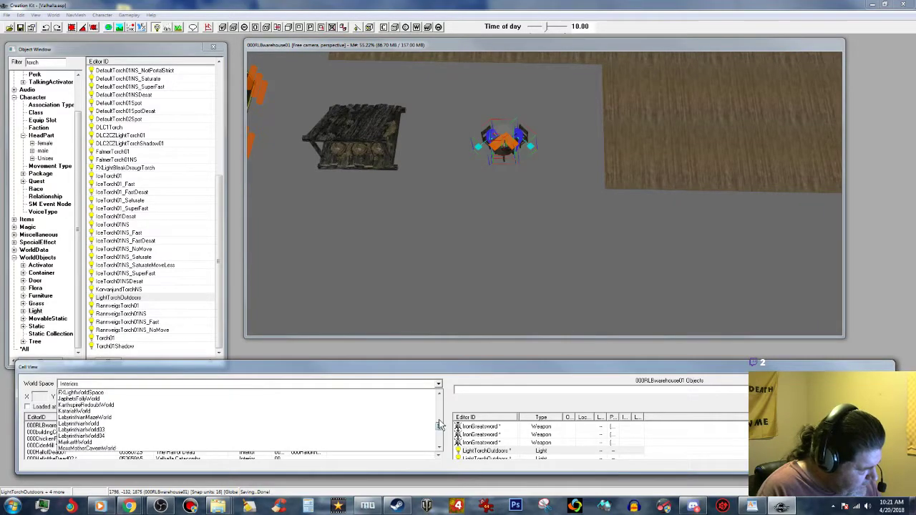
pyautogui.scroll(-6, 343, 438)
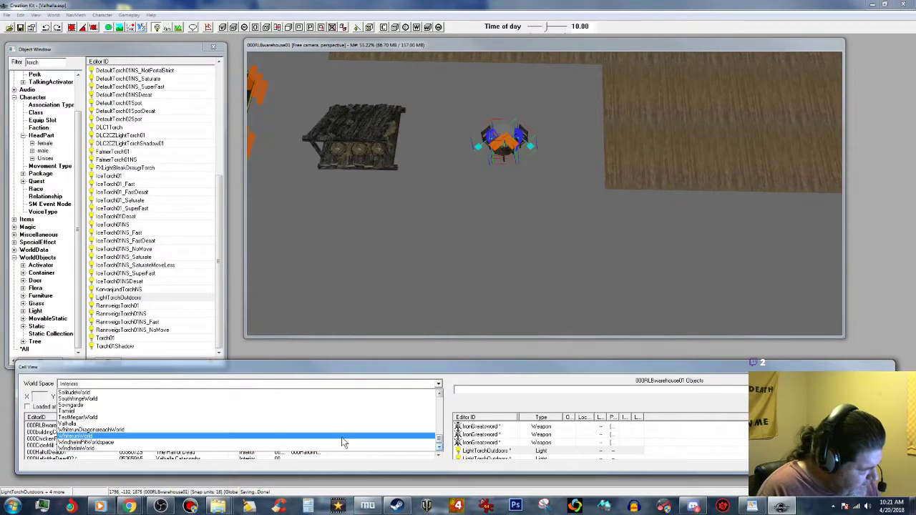
pyautogui.click(209, 425)
pyautogui.click(68, 453)
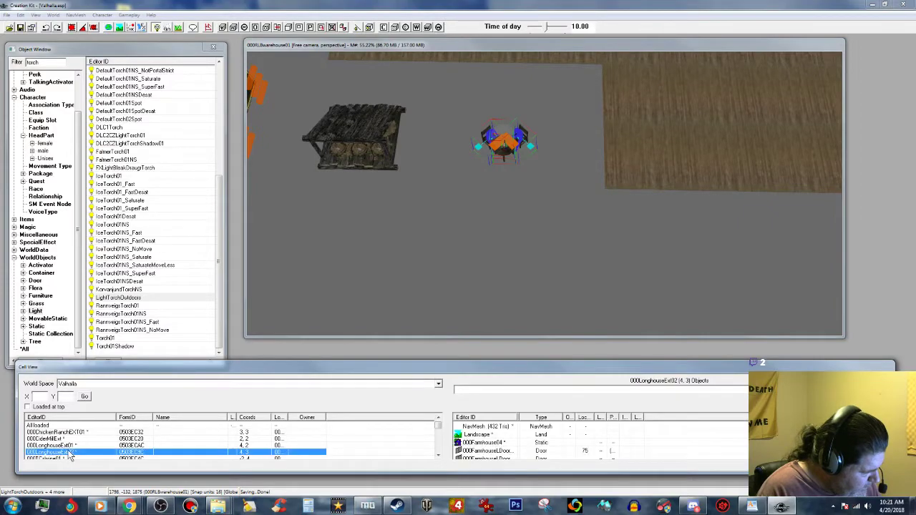
pyautogui.click(69, 453)
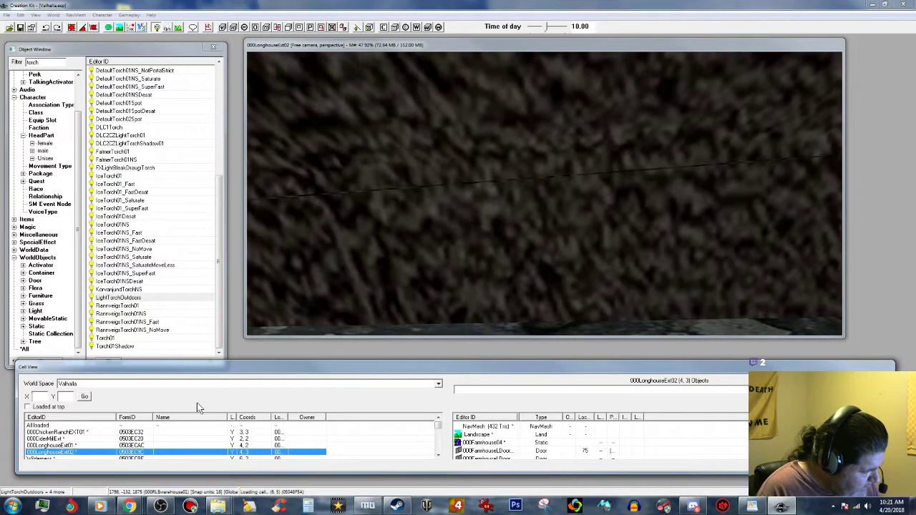
# Paste the copied table set onto the open, railed end of the longhouse porch.
pyautogui.click(554, 46)
pyautogui.scroll(-3, 551, 122)
pyautogui.moveTo(530, 116); pyautogui.dragTo(620, 153, button='middle')
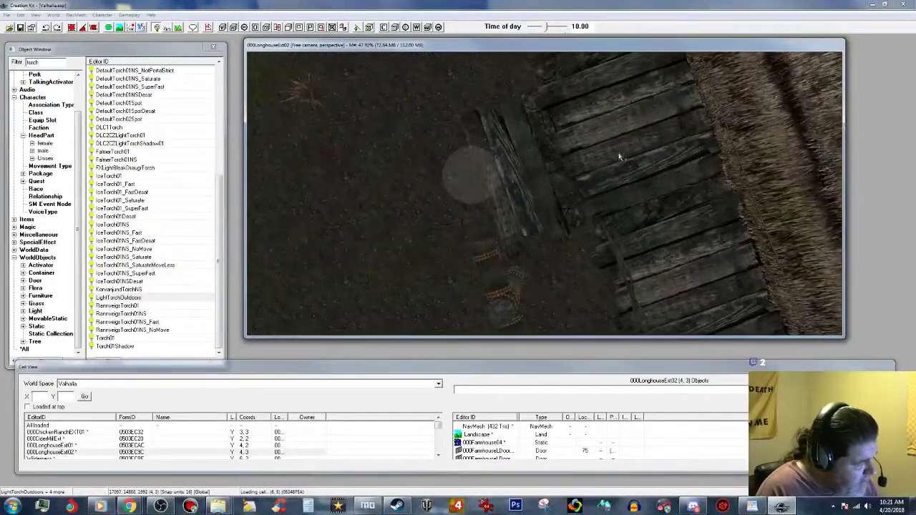
pyautogui.click(469, 185)
pyautogui.keyDown('shift'); pyautogui.moveTo(469, 183); pyautogui.dragTo(508, 122, button='middle'); pyautogui.keyUp('shift')
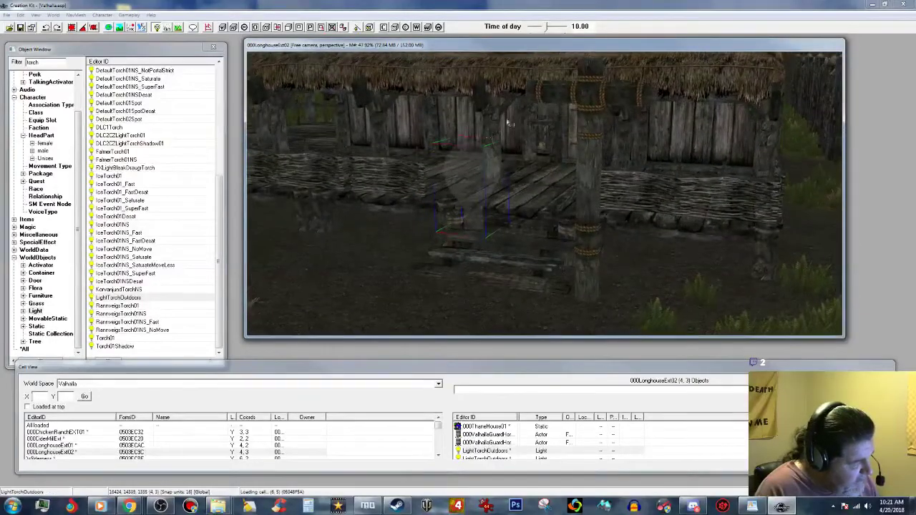
pyautogui.moveTo(439, 136); pyautogui.dragTo(497, 156, button='middle')
pyautogui.scroll(2, 484, 152)
pyautogui.scroll(3, 484, 148)
pyautogui.scroll(1, 497, 156)
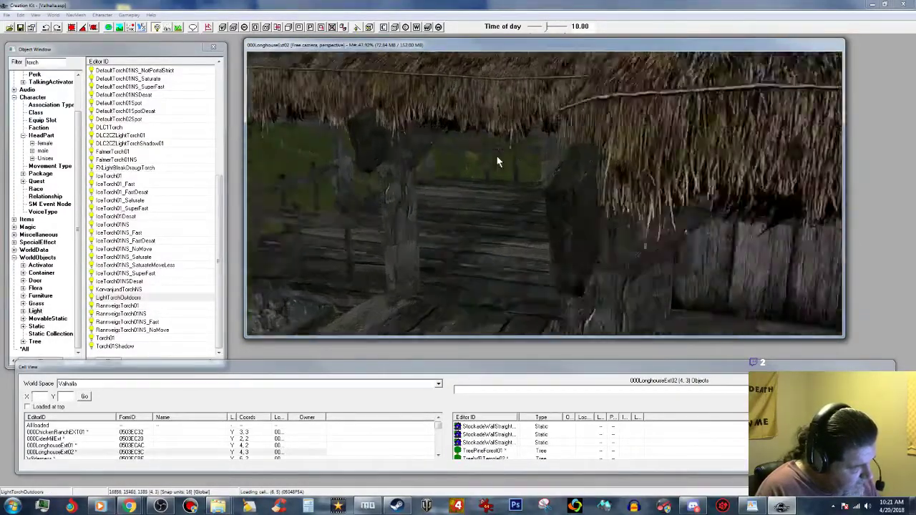
pyautogui.scroll(4, 497, 157)
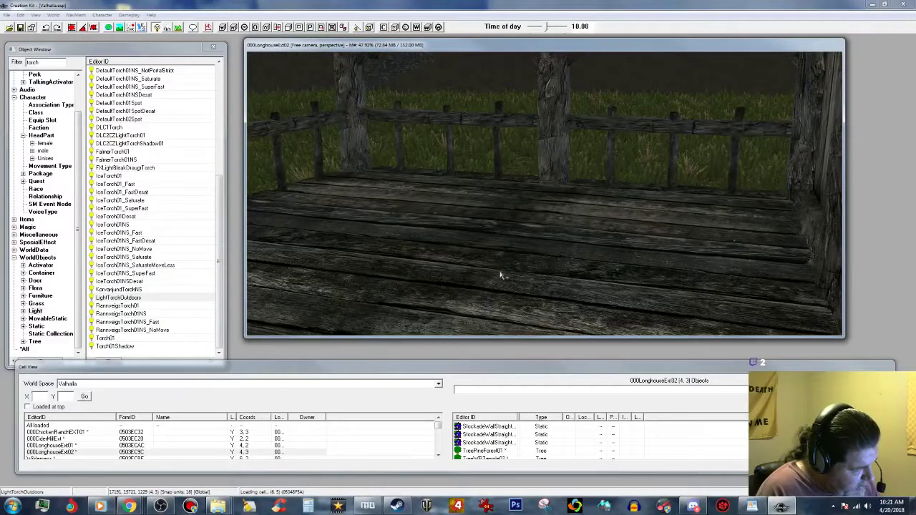
pyautogui.rightClick(501, 275)
pyautogui.click(519, 319)
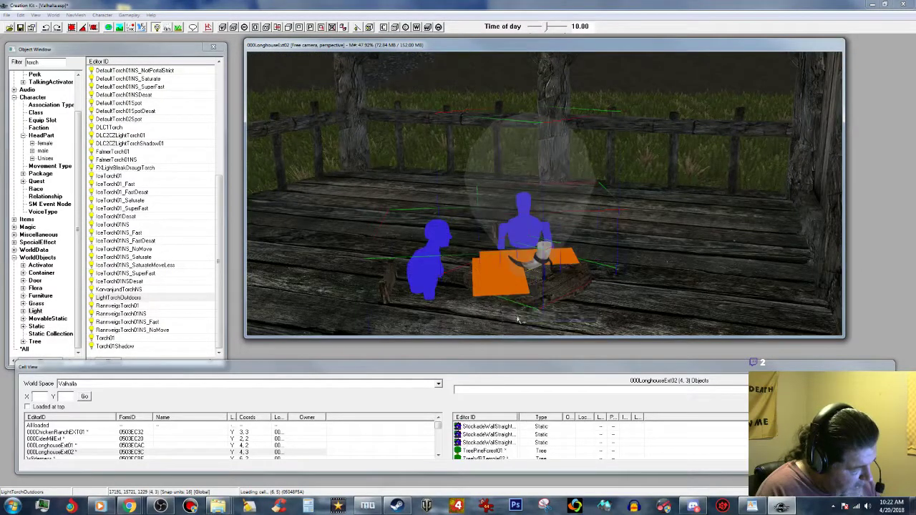
# Raise the pasted table set until it stands on the porch floorboards and rotate it.
pyautogui.click(524, 267)
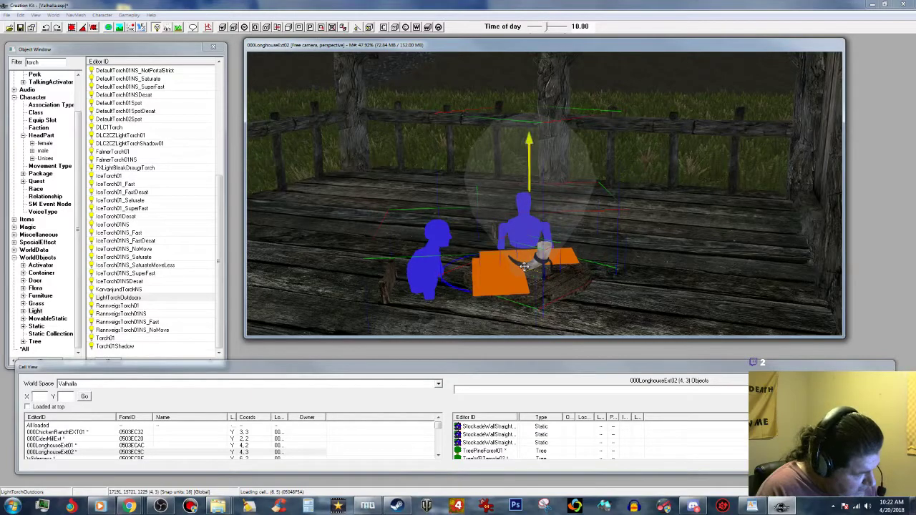
pyautogui.moveTo(524, 266); pyautogui.dragTo(530, 176)
pyautogui.moveTo(522, 220); pyautogui.dragTo(522, 213)
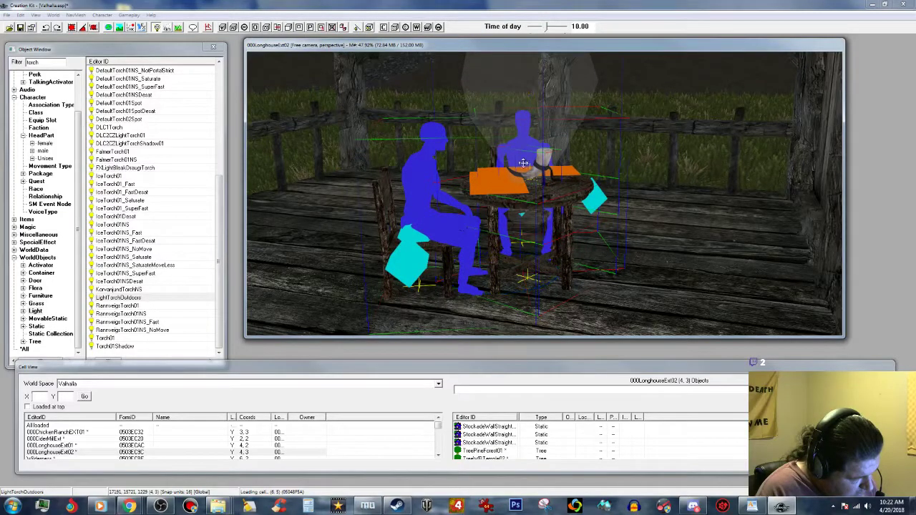
pyautogui.moveTo(524, 190); pyautogui.dragTo(574, 190, button='right')
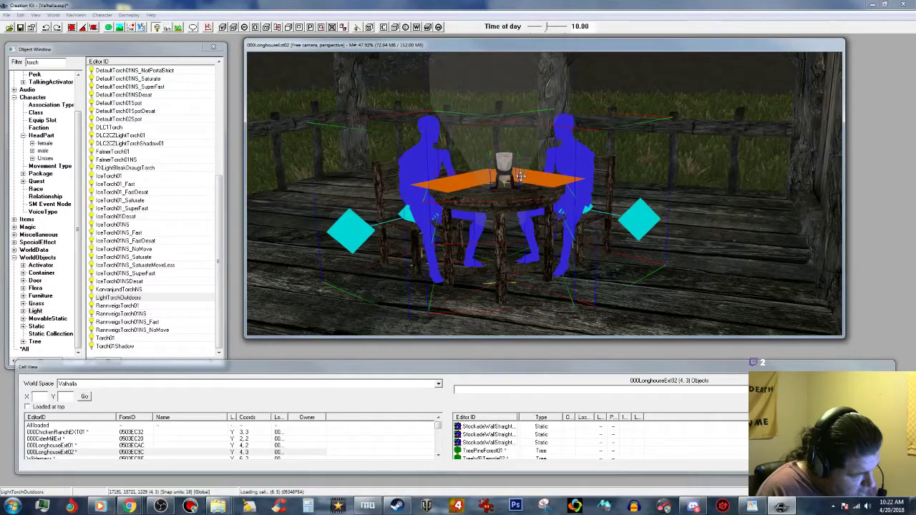
pyautogui.moveTo(520, 177); pyautogui.dragTo(511, 180, button='right')
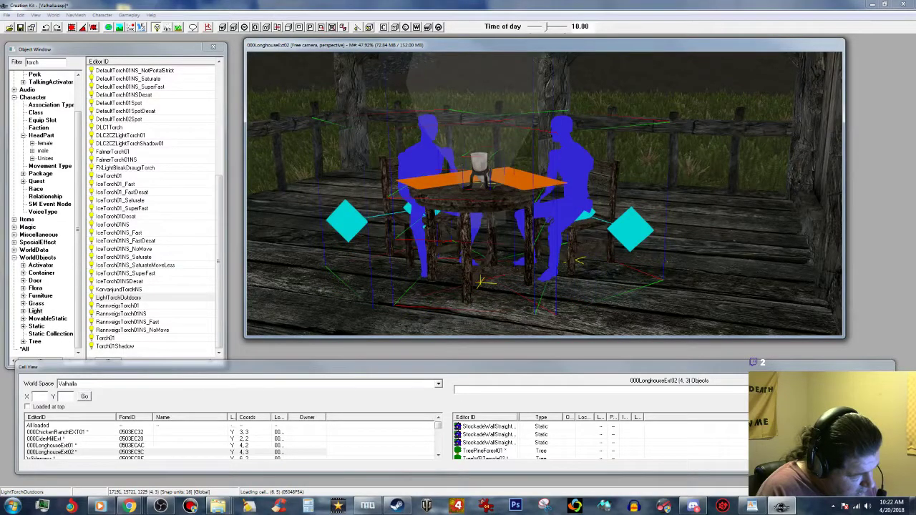
# Check the table set's placement from several sides and shift it sideways along the porch railing.
pyautogui.press('shift')
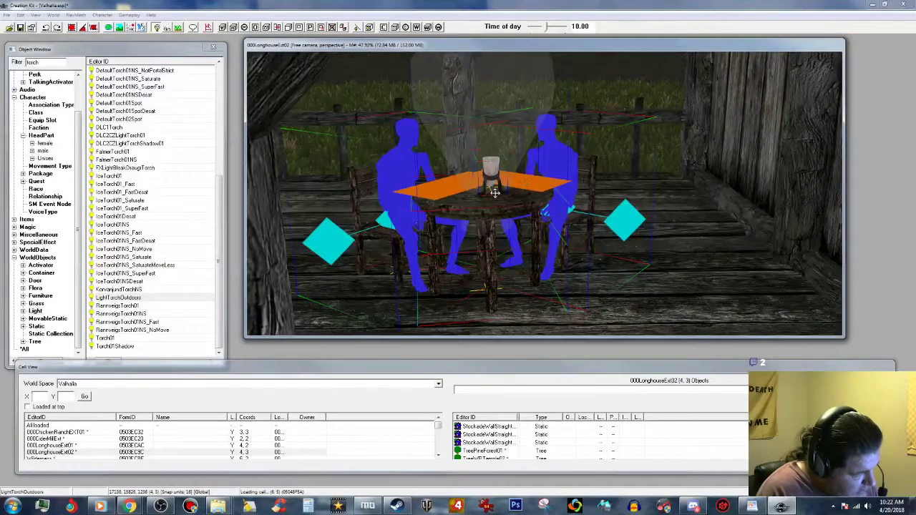
pyautogui.press('shift')
pyautogui.keyDown('shift'); pyautogui.moveTo(497, 196); pyautogui.dragTo(477, 192, button='middle'); pyautogui.keyUp('shift')
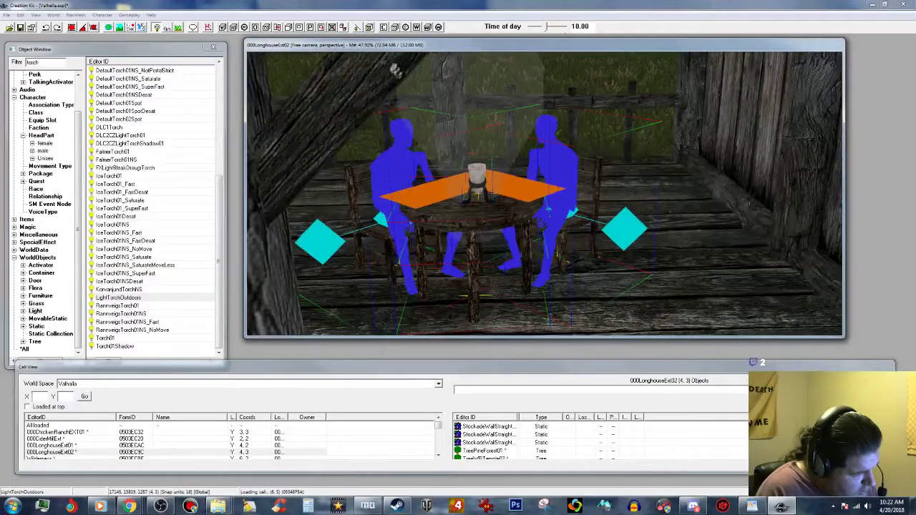
pyautogui.press('shift')
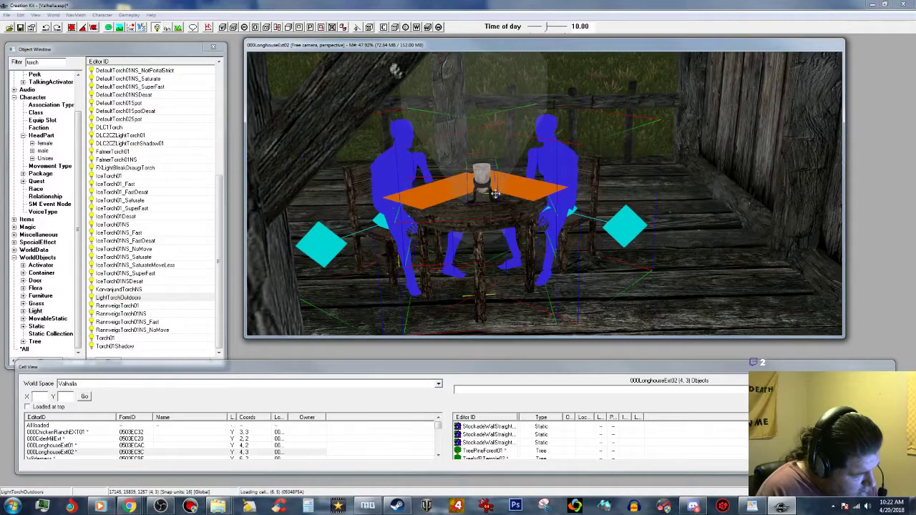
pyautogui.press('shift')
pyautogui.scroll(-3, 576, 189)
pyautogui.keyDown('shift'); pyautogui.moveTo(576, 191); pyautogui.dragTo(608, 187, button='middle'); pyautogui.keyUp('shift')
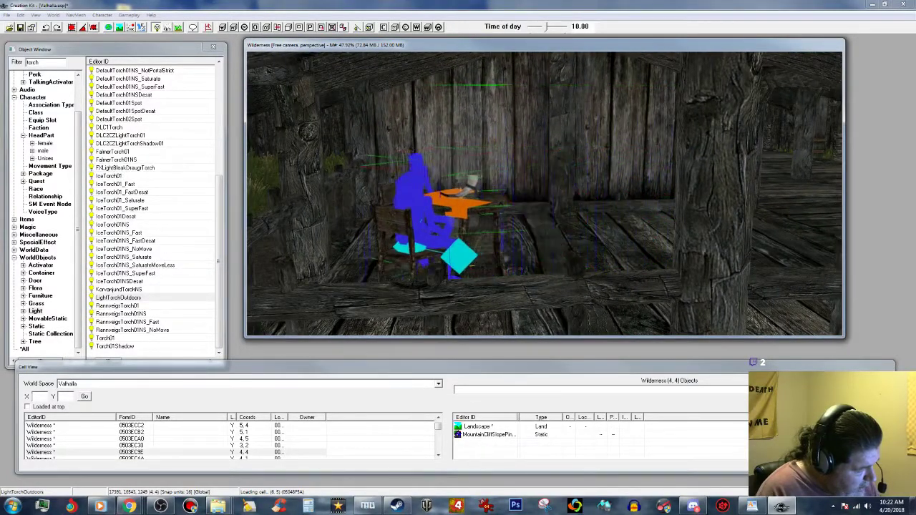
pyautogui.keyDown('shift'); pyautogui.moveTo(384, 205); pyautogui.dragTo(342, 207, button='middle'); pyautogui.keyUp('shift')
pyautogui.scroll(10, 342, 207)
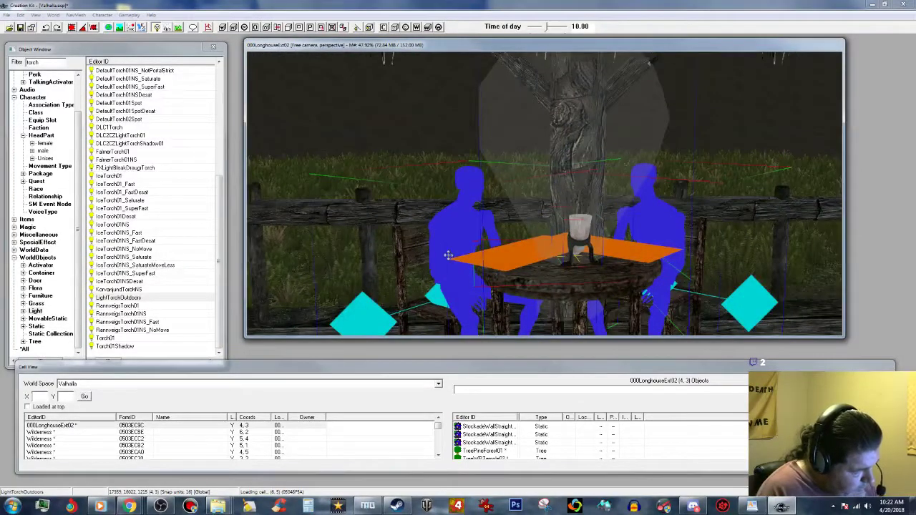
pyautogui.moveTo(557, 272); pyautogui.dragTo(601, 274)
# Filter all object types by 000 and find the 000FarmBench entries in the list.
pyautogui.scroll(-5, 294, 285)
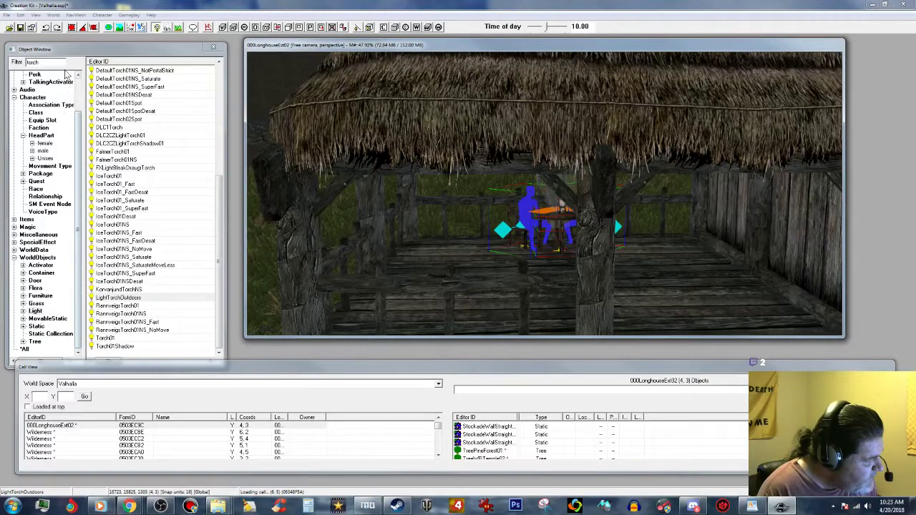
pyautogui.click(23, 348)
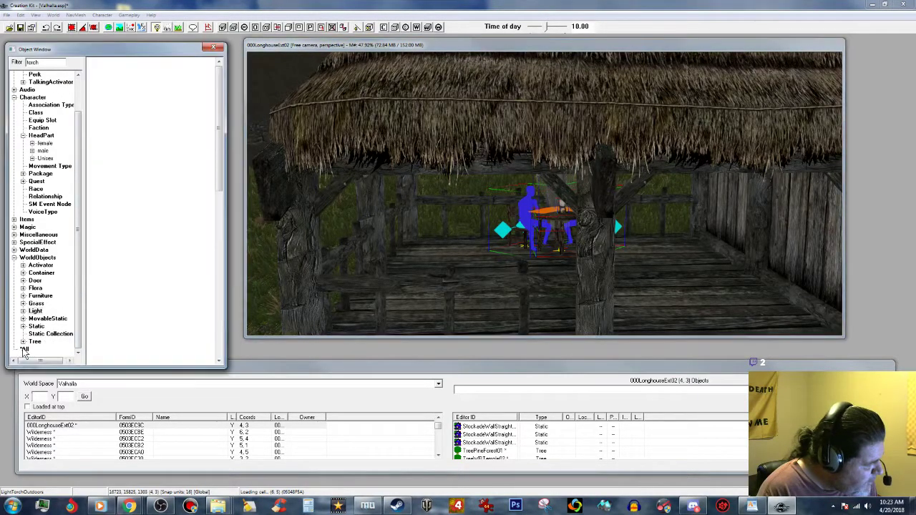
pyautogui.doubleClick(50, 62)
pyautogui.write('l')
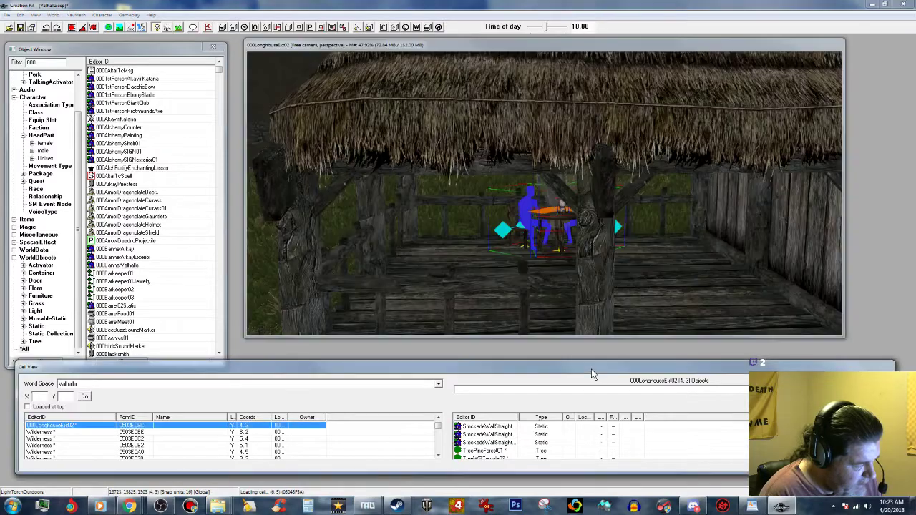
pyautogui.click(166, 216)
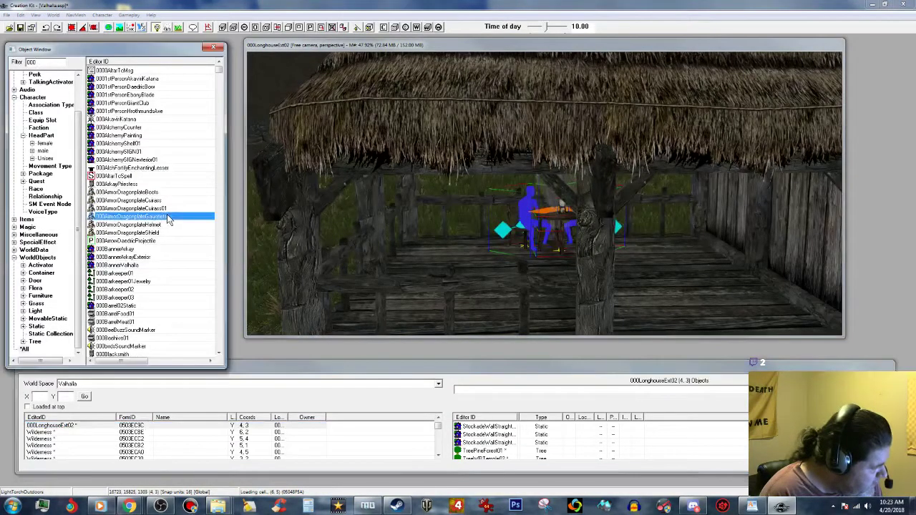
pyautogui.scroll(-5, 167, 214)
pyautogui.scroll(-5, 167, 216)
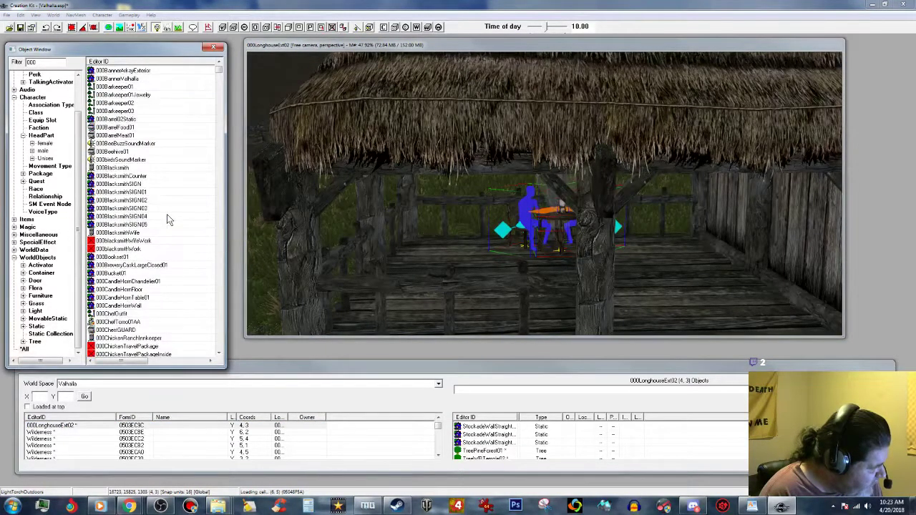
pyautogui.scroll(-7, 167, 219)
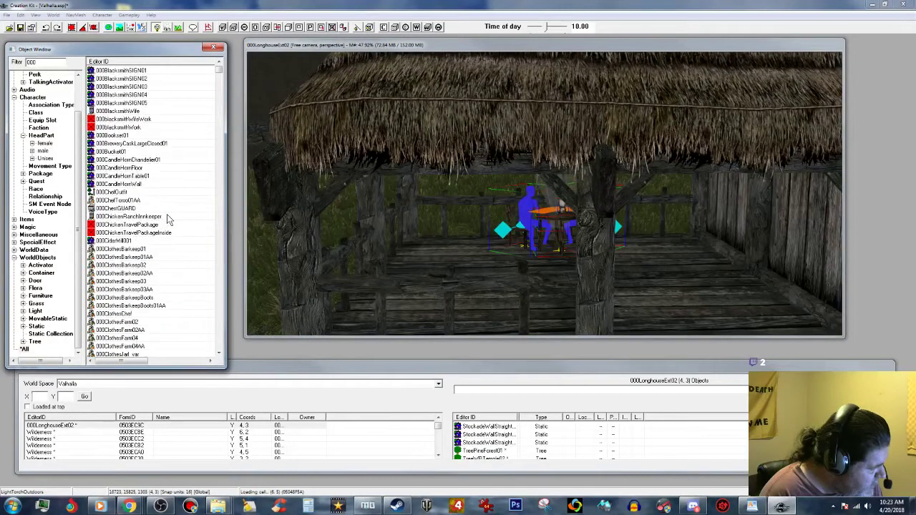
pyautogui.scroll(-8, 167, 219)
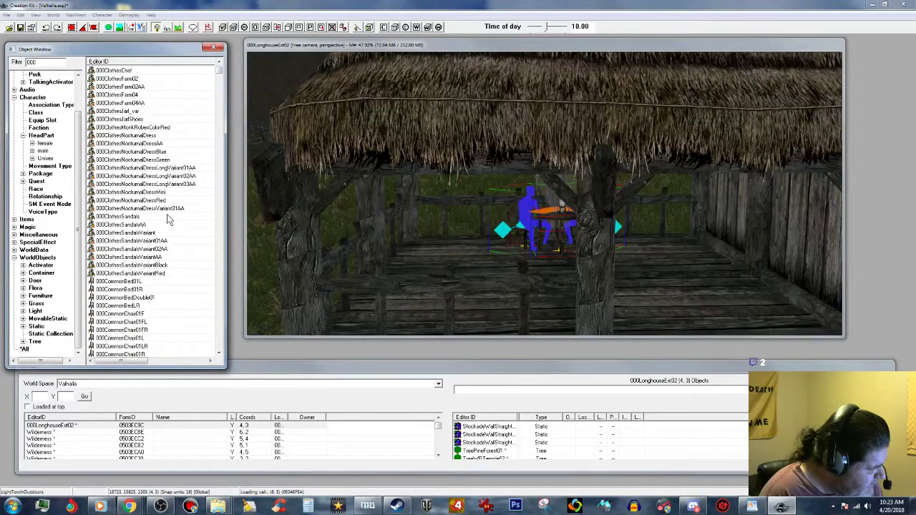
pyautogui.scroll(-4, 167, 216)
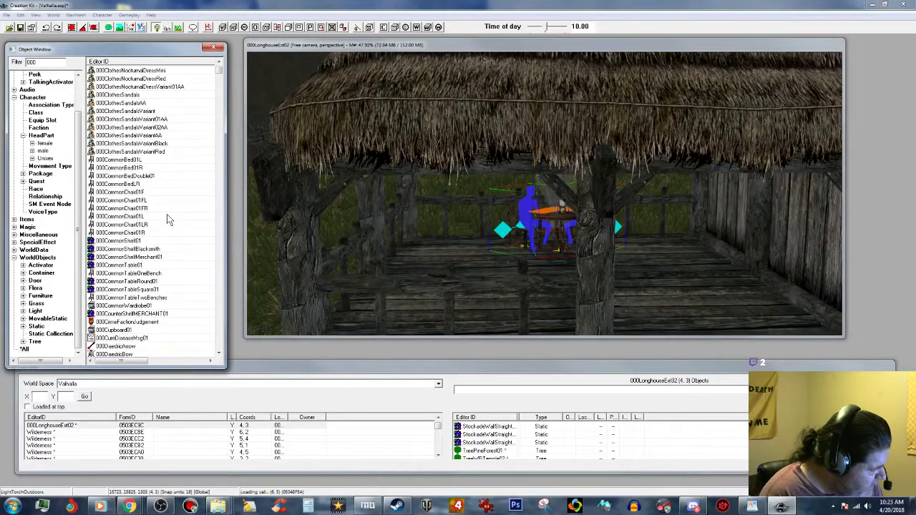
pyautogui.scroll(-9, 166, 217)
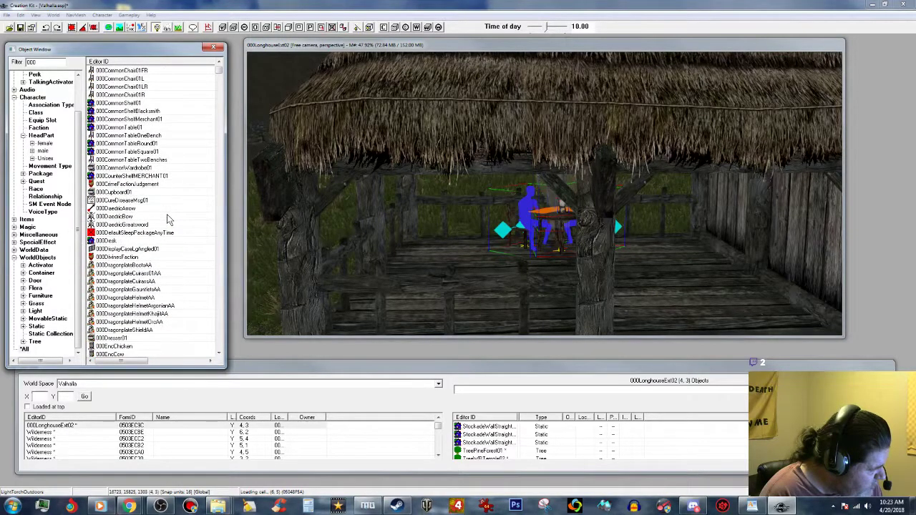
pyautogui.scroll(-6, 167, 220)
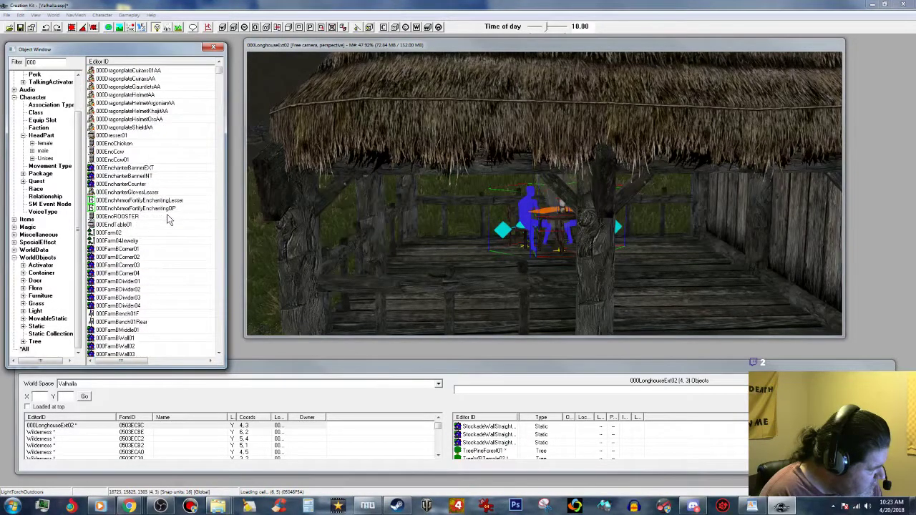
# Place a 000FarmBench01F on the porch by the house wall and turn it to face away from the wall.
pyautogui.moveTo(133, 249); pyautogui.dragTo(401, 256)
pyautogui.moveTo(401, 256); pyautogui.dragTo(392, 255, button='middle')
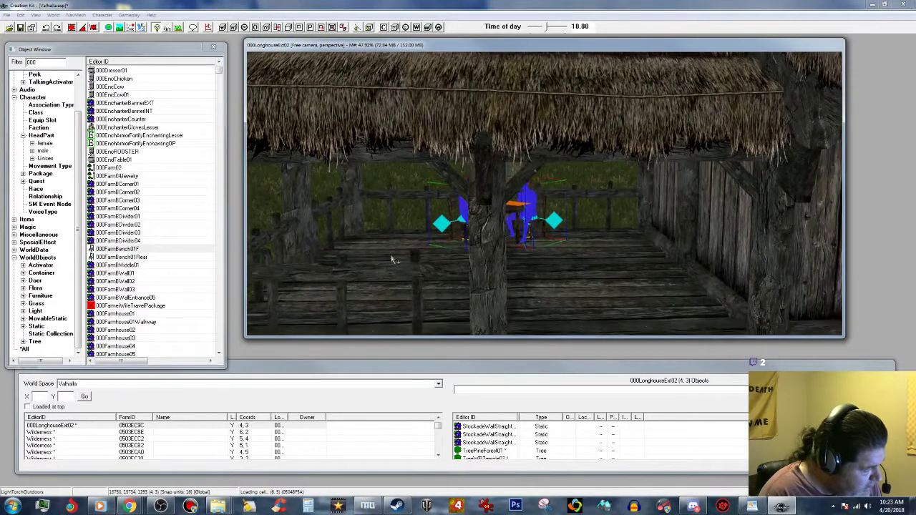
pyautogui.moveTo(92, 250); pyautogui.dragTo(688, 299)
pyautogui.moveTo(701, 279); pyautogui.dragTo(737, 279, button='right')
pyautogui.moveTo(686, 298); pyautogui.dragTo(700, 279, button='right')
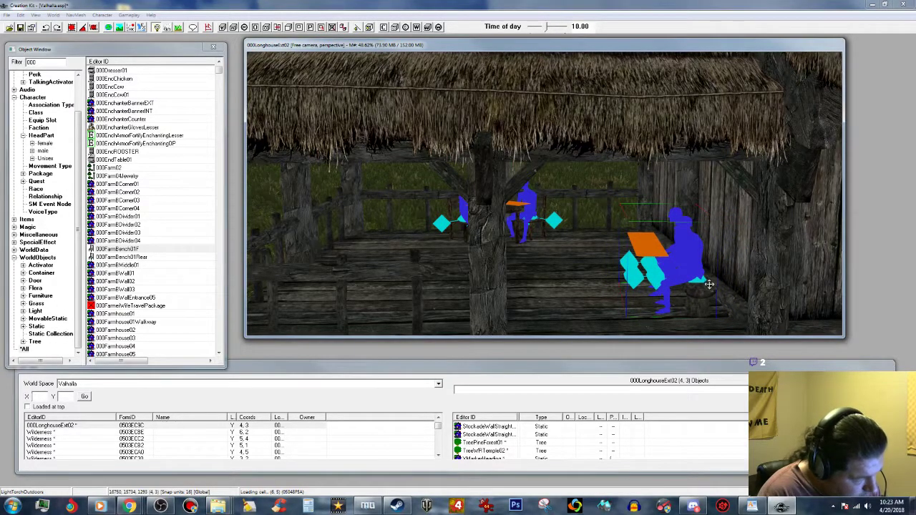
# Straighten the 000FarmBench01F to face squarely away from the house wall and shift it closer to the wall.
pyautogui.scroll(2, 709, 284)
pyautogui.moveTo(709, 284); pyautogui.dragTo(697, 289, button='middle')
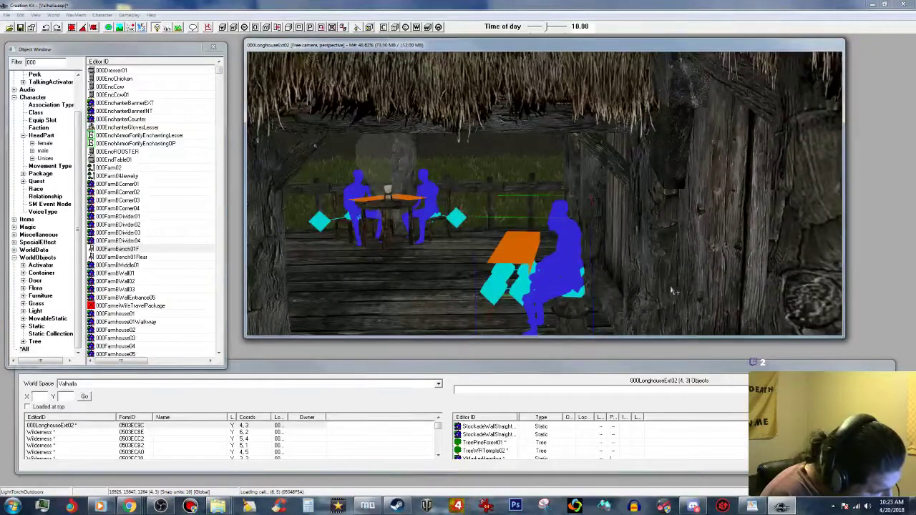
pyautogui.moveTo(577, 292); pyautogui.dragTo(626, 277, button='right')
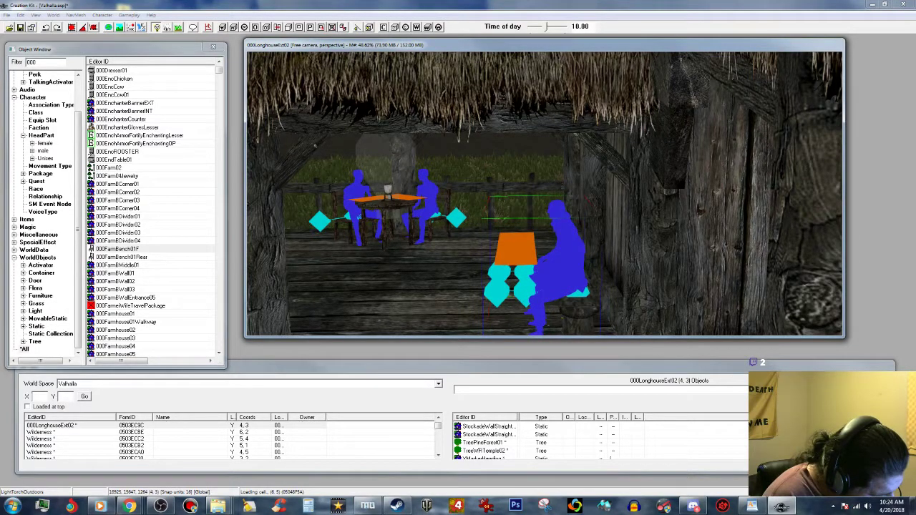
pyautogui.moveTo(581, 291); pyautogui.dragTo(594, 285)
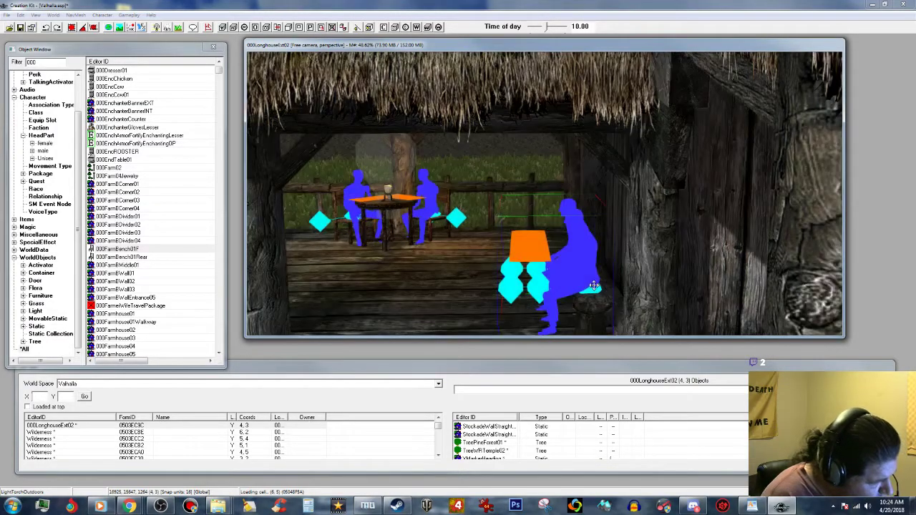
pyautogui.scroll(-8, 594, 286)
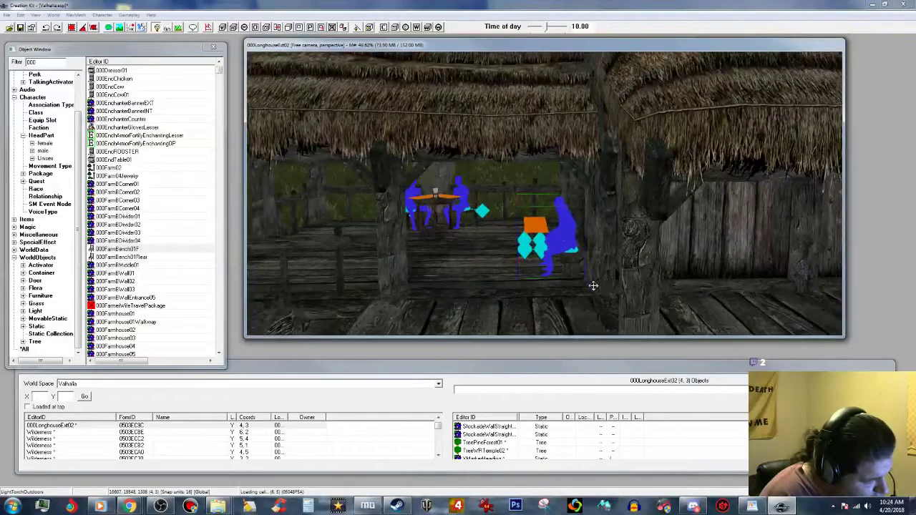
# Check the bench and table set on the porch from outside and save the plugin.
pyautogui.moveTo(531, 269); pyautogui.dragTo(552, 274, button='middle')
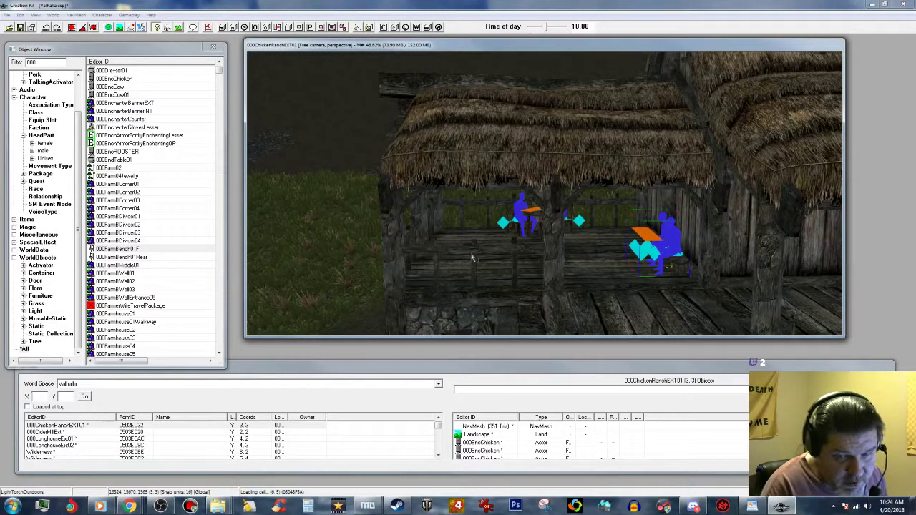
pyautogui.moveTo(548, 271); pyautogui.dragTo(564, 270, button='middle')
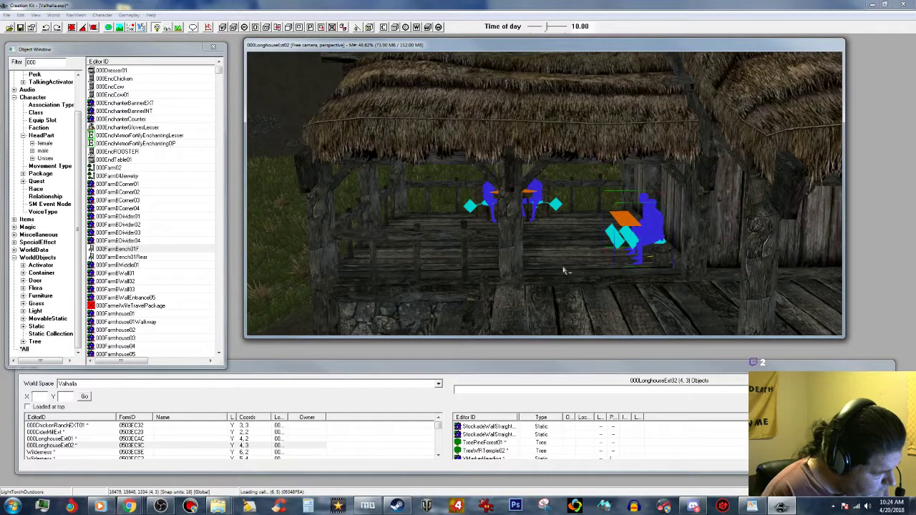
pyautogui.moveTo(563, 270); pyautogui.dragTo(557, 265, button='middle')
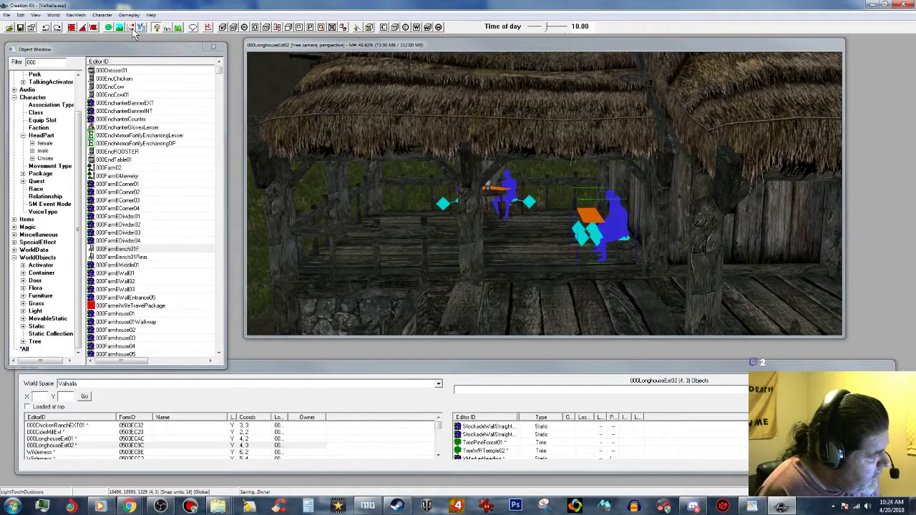
# Start navmesh editing and add a triangle from the walkway's navmesh edge onto the porch floor on the bench side.
pyautogui.click(209, 27)
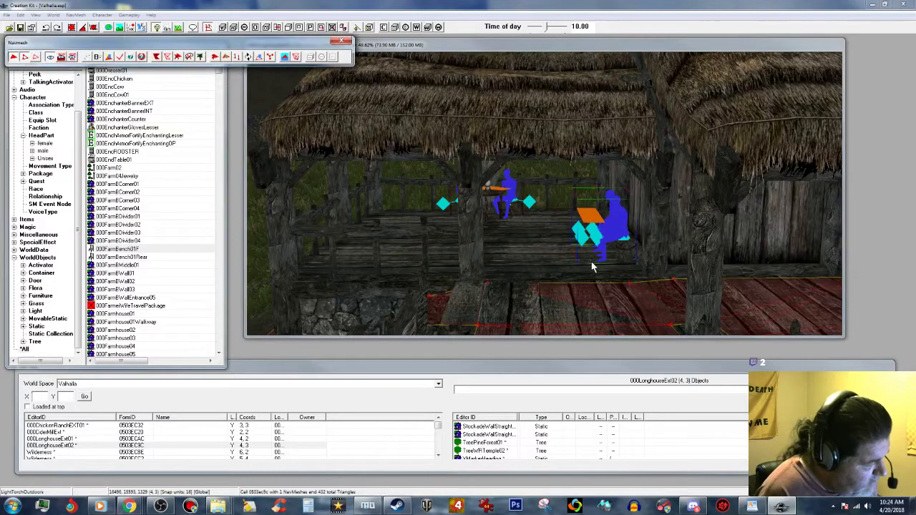
pyautogui.click(611, 290)
pyautogui.moveTo(611, 290)
pyautogui.keyDown('shift'); pyautogui.mouseDown(button='middle')
pyautogui.moveTo(617, 323)
pyautogui.moveTo(612, 304)
pyautogui.mouseUp(button='middle'); pyautogui.keyUp('shift')
pyautogui.click(571, 103)
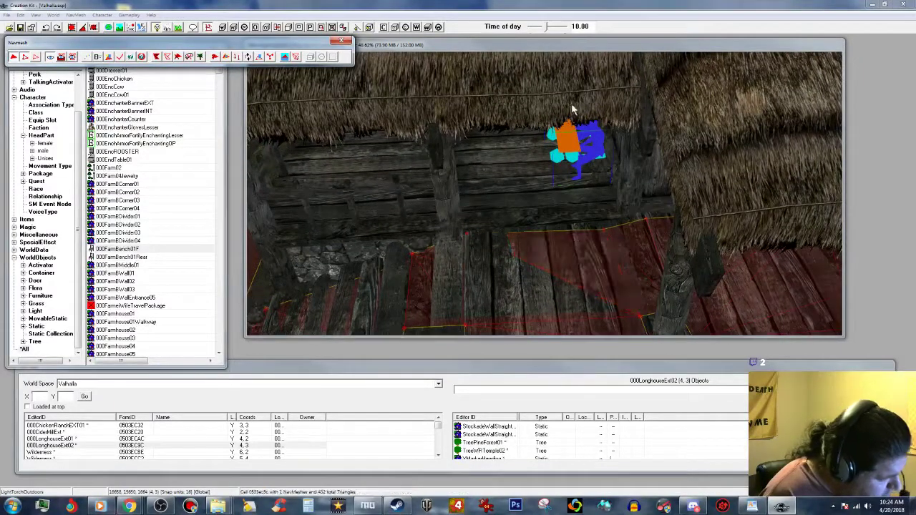
pyautogui.click(609, 63)
pyautogui.scroll(3, 577, 179)
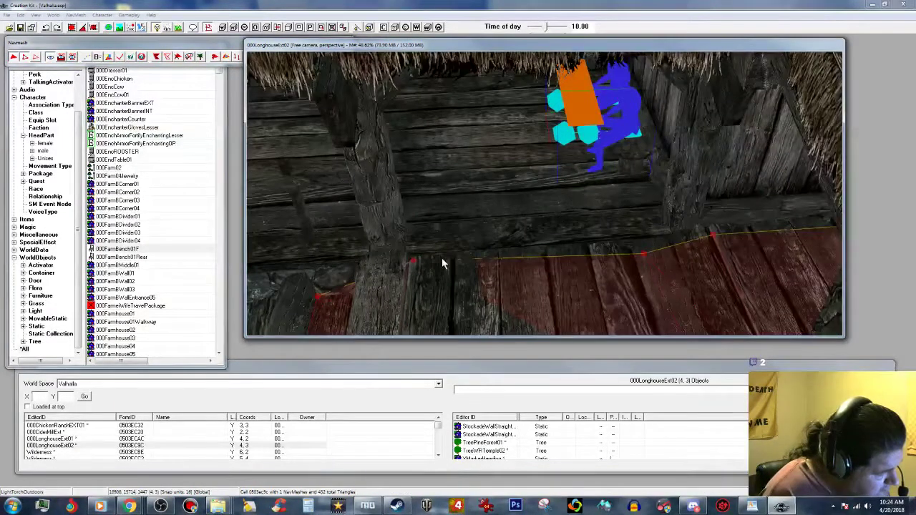
pyautogui.click(414, 262)
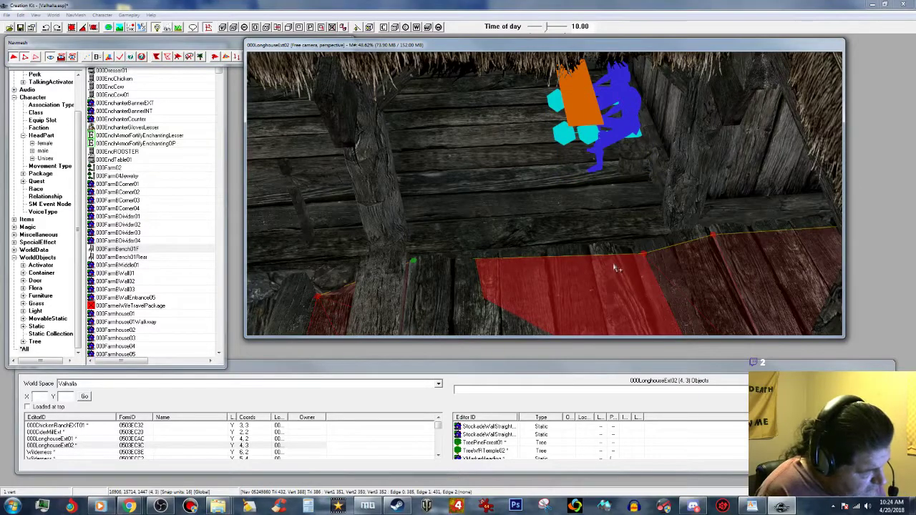
pyautogui.keyDown('ctrl'); pyautogui.rightClick(633, 205); pyautogui.keyUp('ctrl')
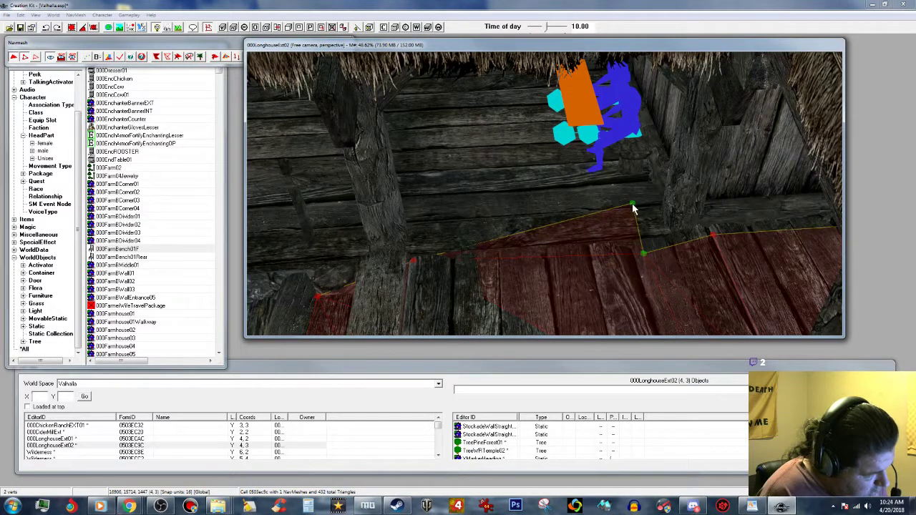
# Add a second navmesh triangle next to the porch post to complete the strip across the porch entrance.
pyautogui.click(634, 202)
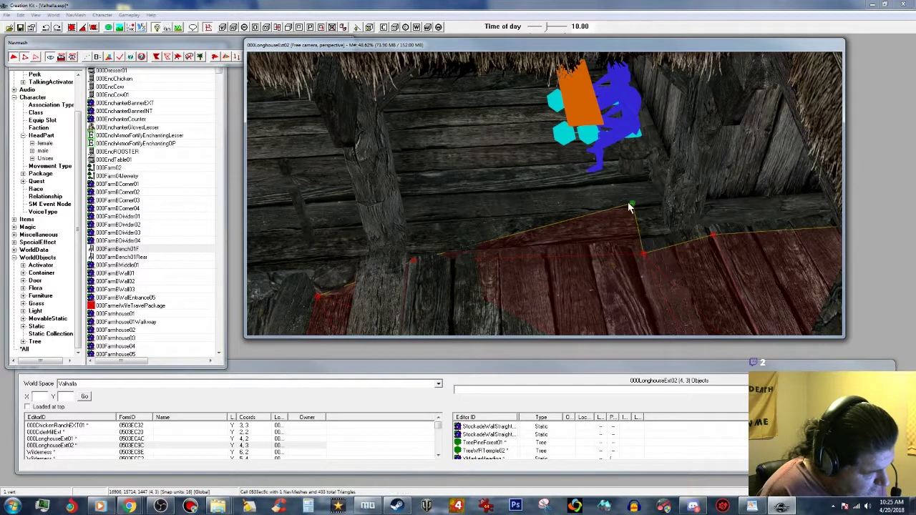
pyautogui.keyDown('ctrl'); pyautogui.click(413, 260); pyautogui.keyUp('ctrl')
pyautogui.keyDown('ctrl'); pyautogui.rightClick(415, 215); pyautogui.keyUp('ctrl')
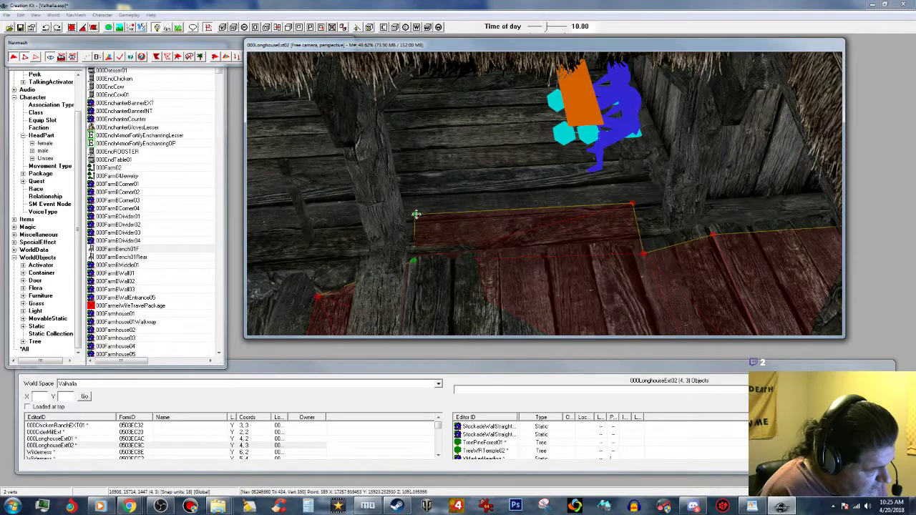
# Extend the porch navmesh with two triangles, one to the bench's foot and one towards the far corner by the house wall.
pyautogui.click(633, 205)
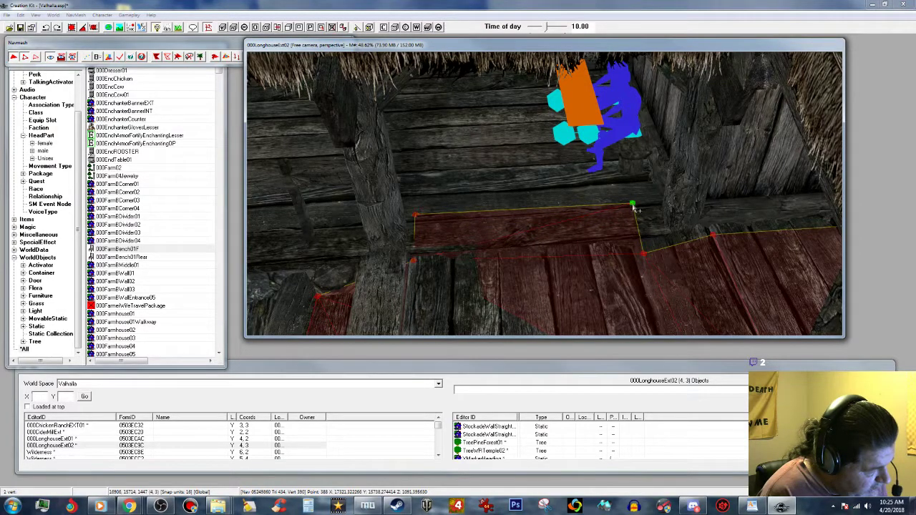
pyautogui.keyDown('ctrl'); pyautogui.click(414, 216); pyautogui.keyUp('ctrl')
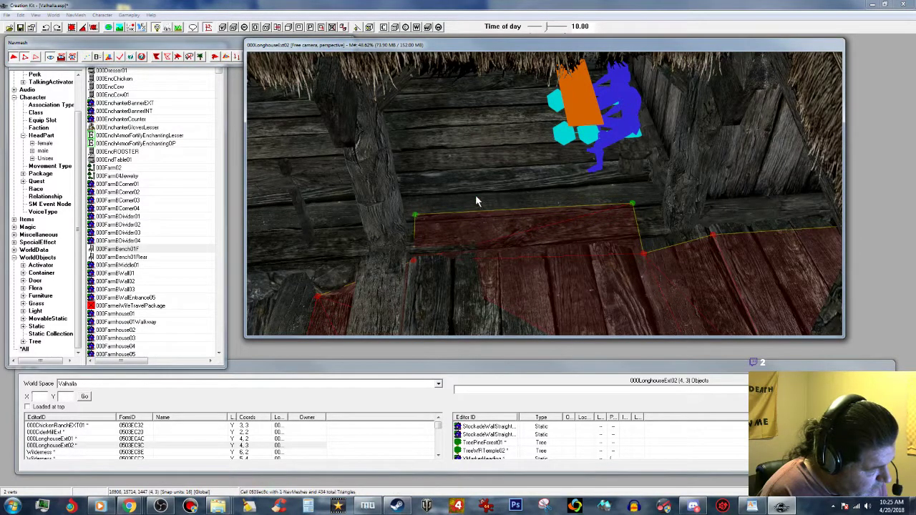
pyautogui.keyDown('ctrl'); pyautogui.rightClick(606, 175); pyautogui.keyUp('ctrl')
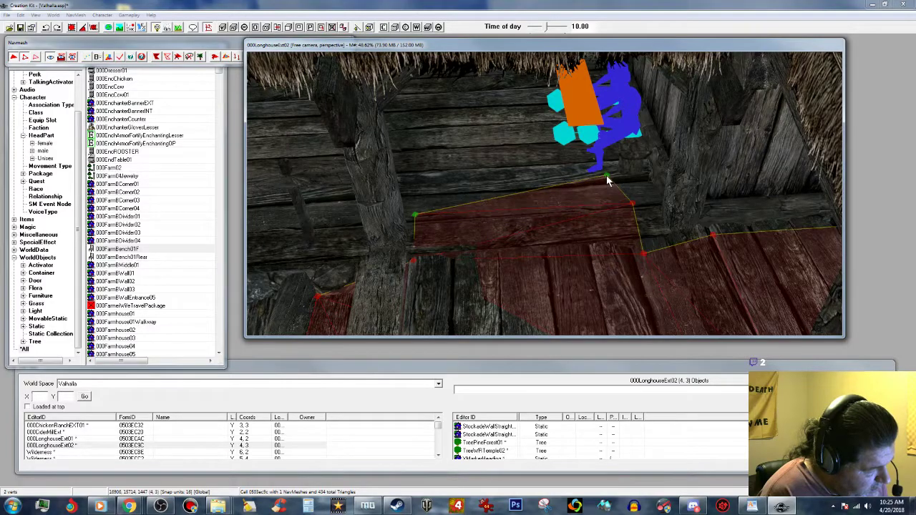
pyautogui.keyDown('shift'); pyautogui.moveTo(544, 111); pyautogui.dragTo(558, 125, button='middle'); pyautogui.keyUp('shift')
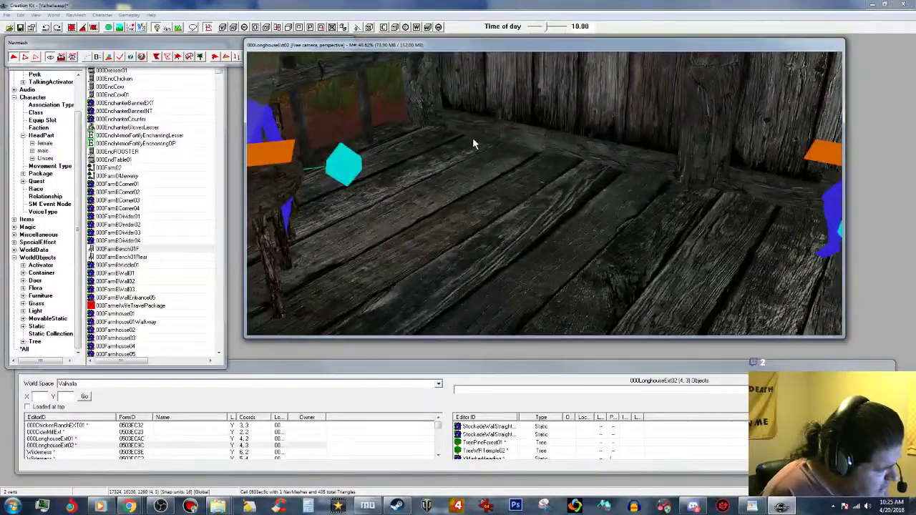
pyautogui.keyDown('ctrl'); pyautogui.rightClick(446, 153); pyautogui.keyUp('ctrl')
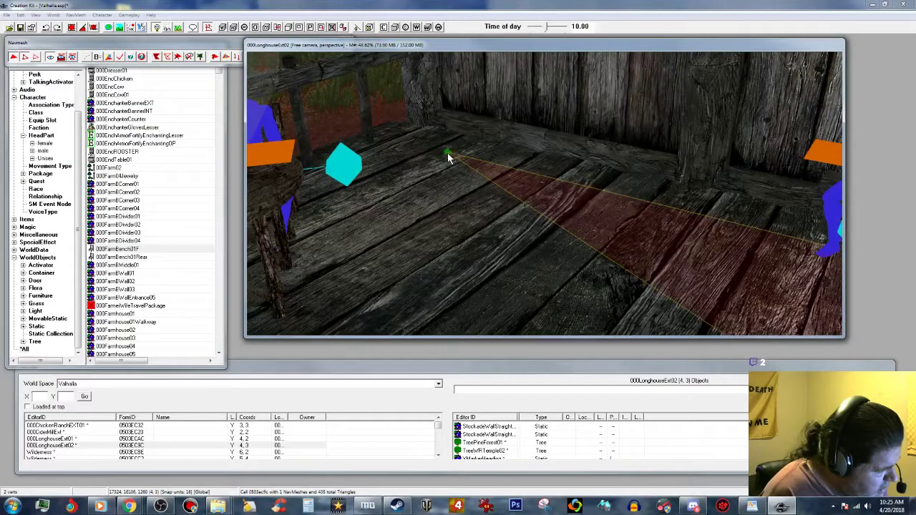
# Add a navmesh triangle from the far-corner vertex and the porch entrance vertex to the floor beside the nearest table chair.
pyautogui.scroll(-3, 447, 152)
pyautogui.moveTo(448, 153)
pyautogui.mouseDown(button='middle')
pyautogui.moveTo(451, 159)
pyautogui.moveTo(449, 145)
pyautogui.mouseUp(button='middle')
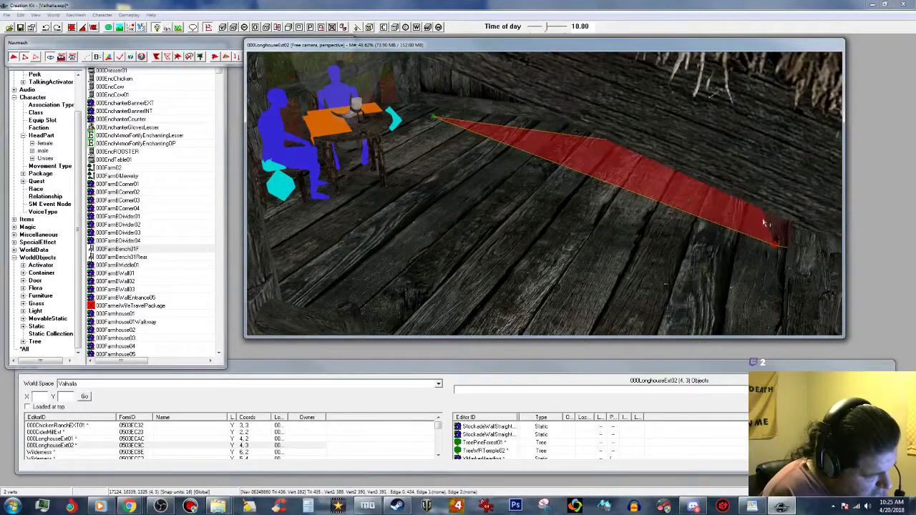
pyautogui.click(778, 245)
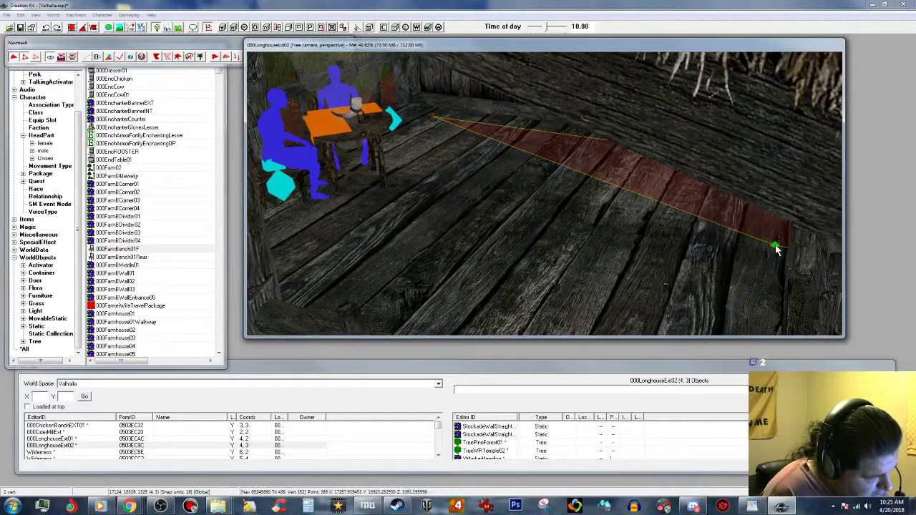
pyautogui.keyDown('ctrl'); pyautogui.click(434, 117); pyautogui.keyUp('ctrl')
pyautogui.moveTo(427, 117); pyautogui.dragTo(363, 126, button='middle')
pyautogui.scroll(2, 349, 125)
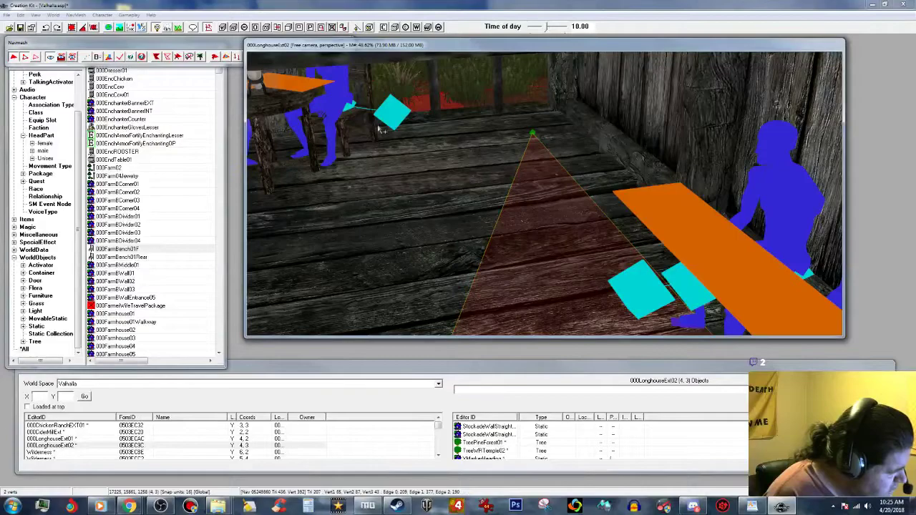
pyautogui.keyDown('shift'); pyautogui.moveTo(396, 153); pyautogui.dragTo(396, 166, button='middle'); pyautogui.keyUp('shift')
pyautogui.scroll(1, 397, 166)
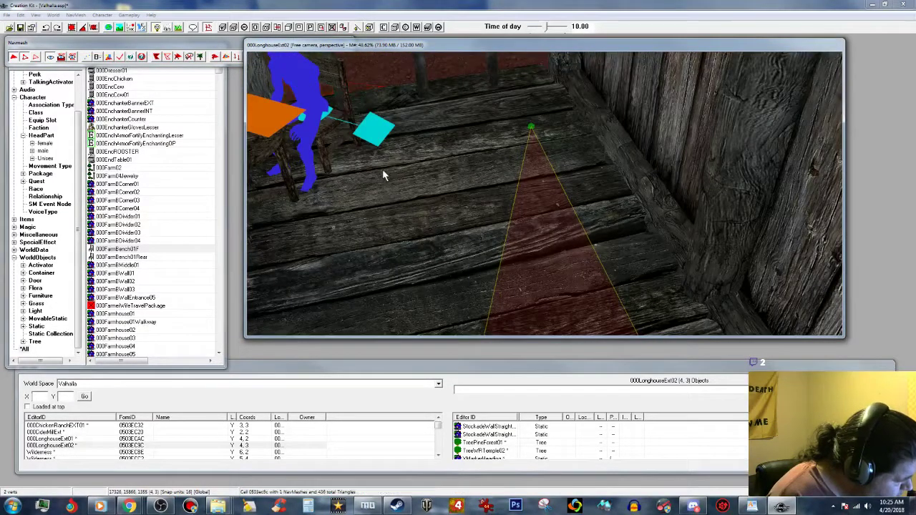
pyautogui.keyDown('ctrl'); pyautogui.rightClick(371, 186); pyautogui.keyUp('ctrl')
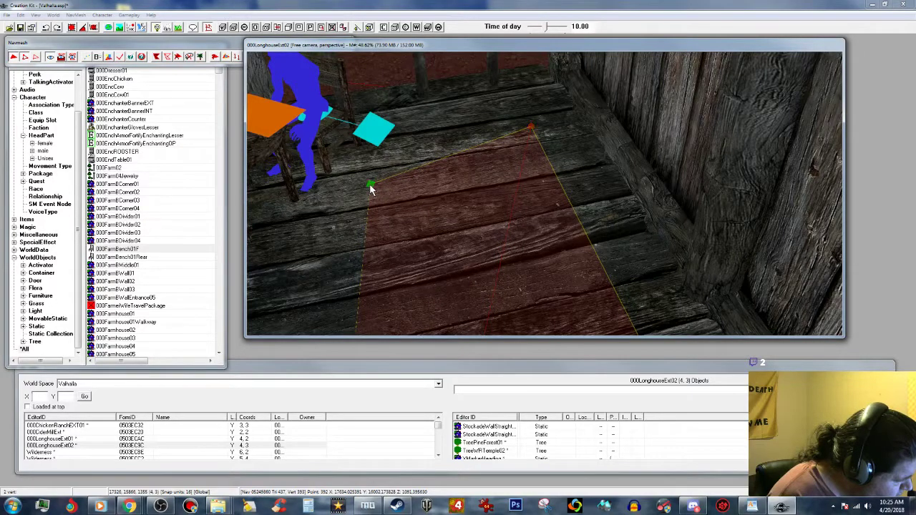
# Move the vertex beside the chair back towards the railing, behind the chair.
pyautogui.moveTo(370, 182); pyautogui.dragTo(361, 151)
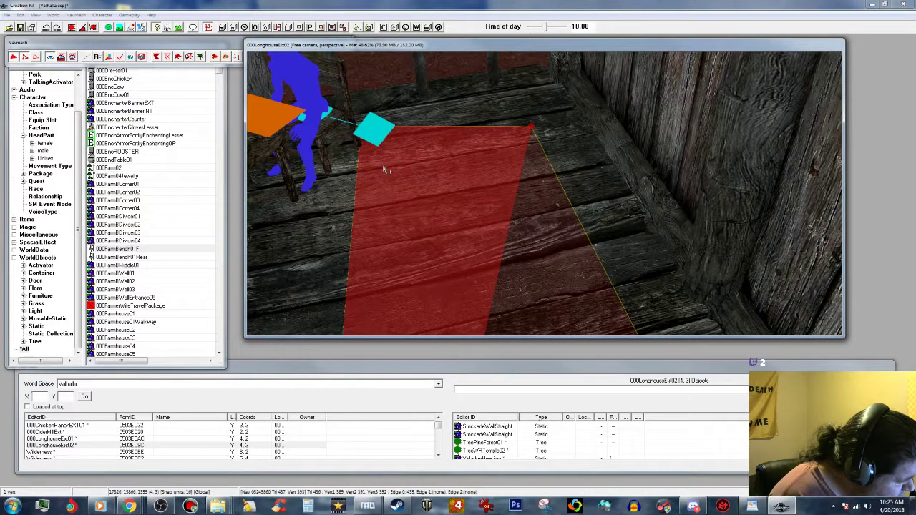
pyautogui.scroll(5, 386, 170)
pyautogui.moveTo(387, 167); pyautogui.dragTo(373, 192, button='middle')
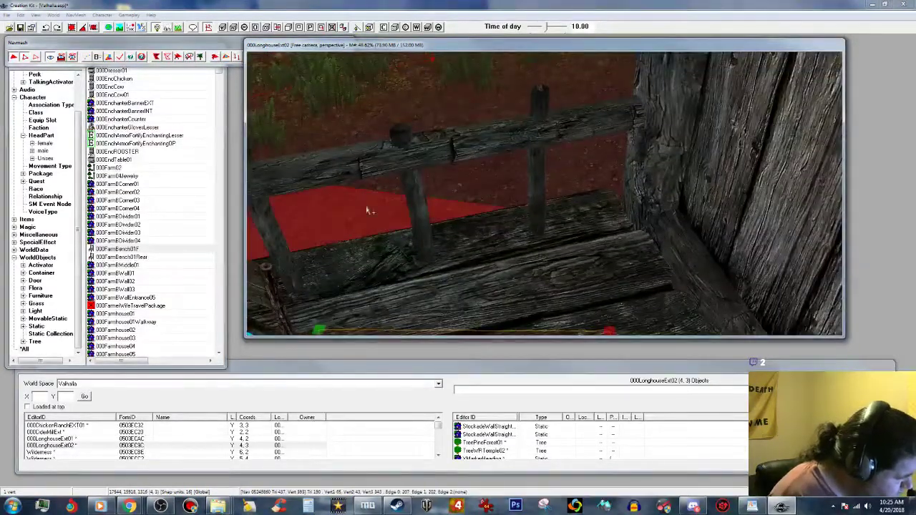
pyautogui.moveTo(339, 278); pyautogui.dragTo(336, 262, button='middle')
pyautogui.moveTo(328, 265); pyautogui.dragTo(337, 265)
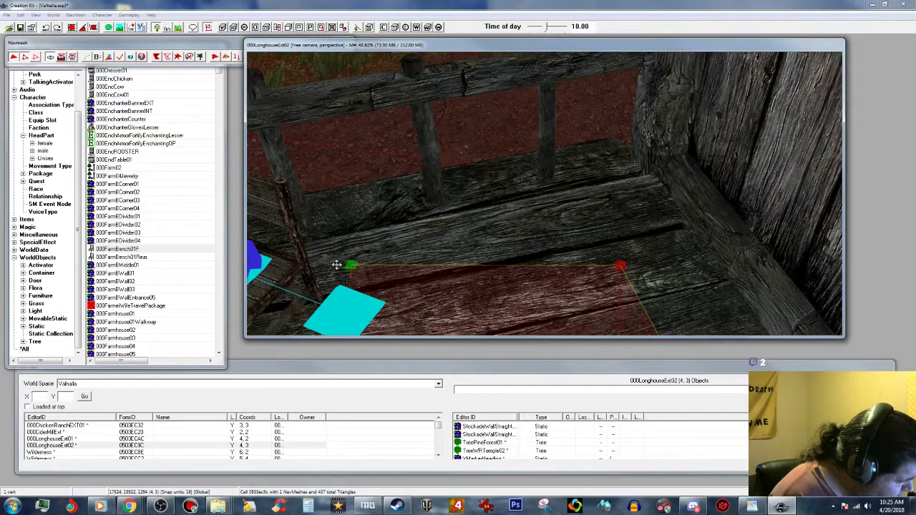
# Add a navmesh triangle from the chair-side vertex and the porch entrance vertex to the floor at the chair legs.
pyautogui.moveTo(350, 280); pyautogui.dragTo(347, 244, button='middle')
pyautogui.keyDown('ctrl'); pyautogui.click(407, 320); pyautogui.keyUp('ctrl')
pyautogui.scroll(4, 399, 287)
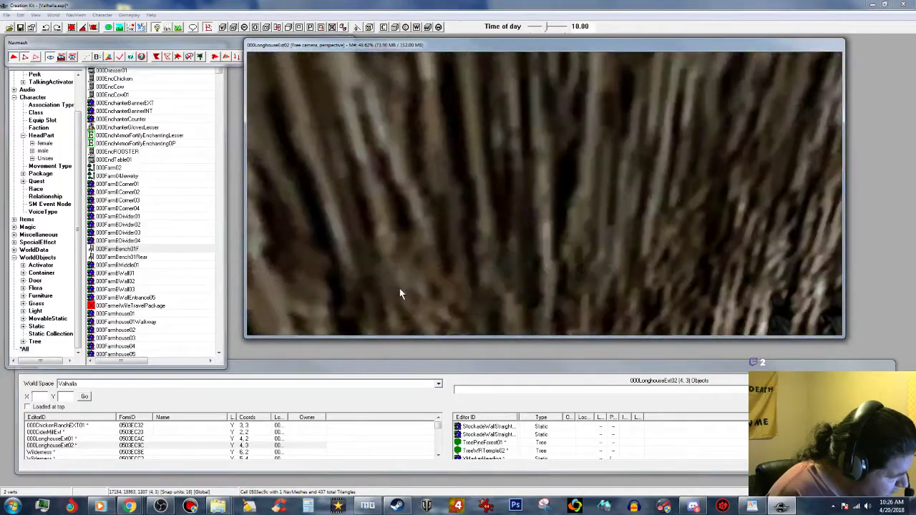
pyautogui.scroll(-3, 401, 264)
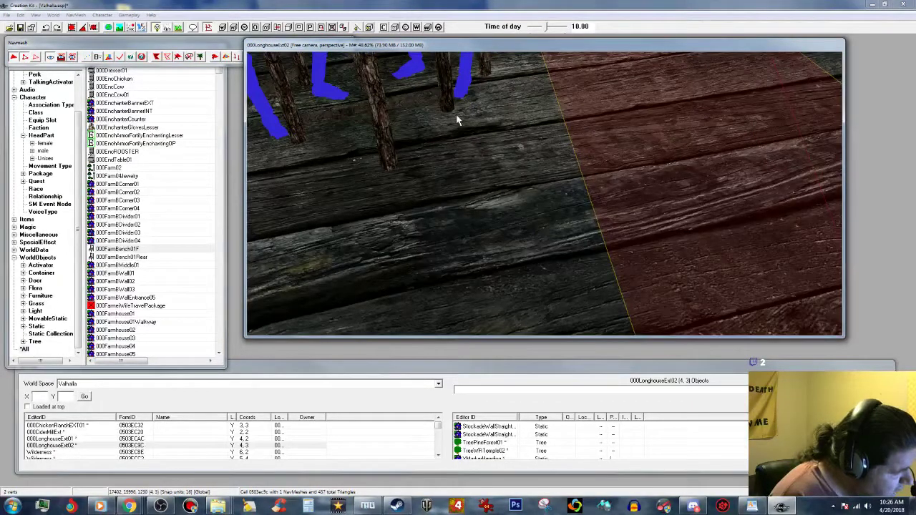
pyautogui.keyDown('ctrl'); pyautogui.rightClick(460, 115); pyautogui.keyUp('ctrl')
# Add another navmesh triangle whose new vertex lies on the open floor in front of the table.
pyautogui.press('shift')
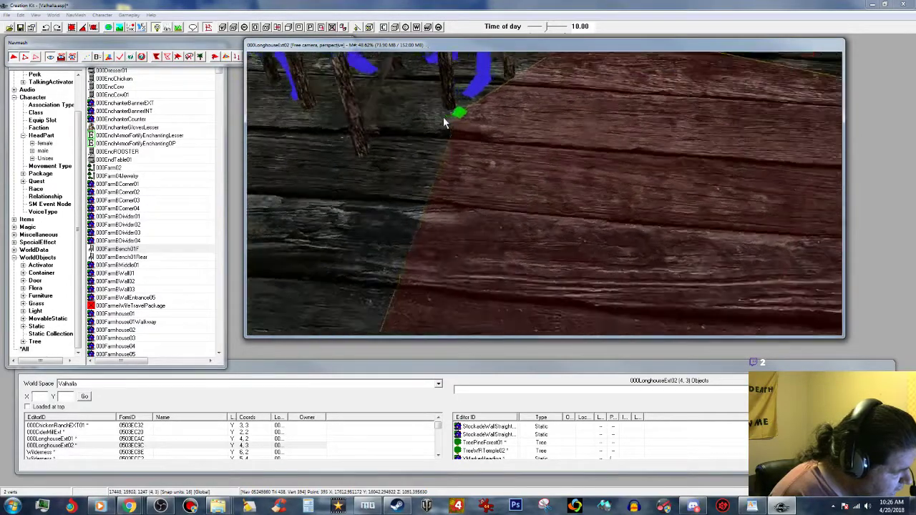
pyautogui.press('shift')
pyautogui.keyDown('shift'); pyautogui.moveTo(400, 120); pyautogui.dragTo(372, 122, button='middle'); pyautogui.keyUp('shift')
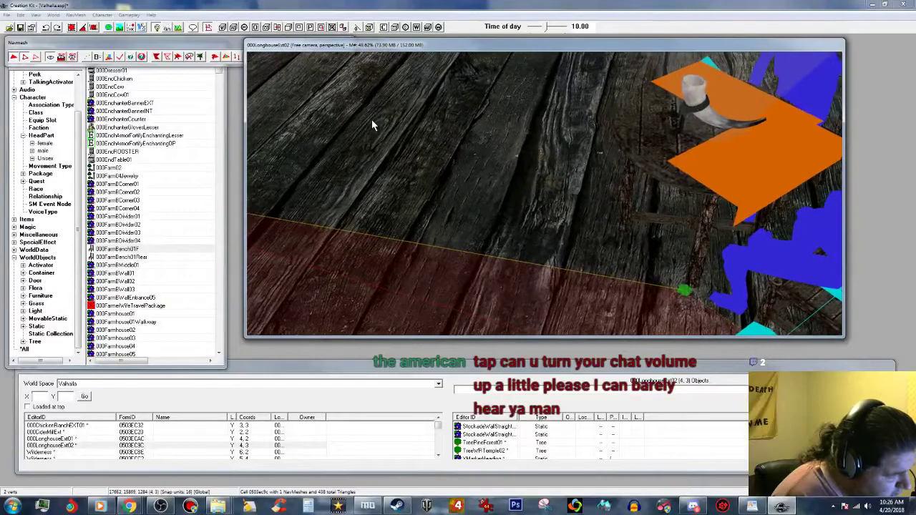
pyautogui.keyDown('ctrl'); pyautogui.rightClick(599, 218); pyautogui.keyUp('ctrl')
pyautogui.keyDown('ctrl'); pyautogui.click(601, 217); pyautogui.keyUp('ctrl')
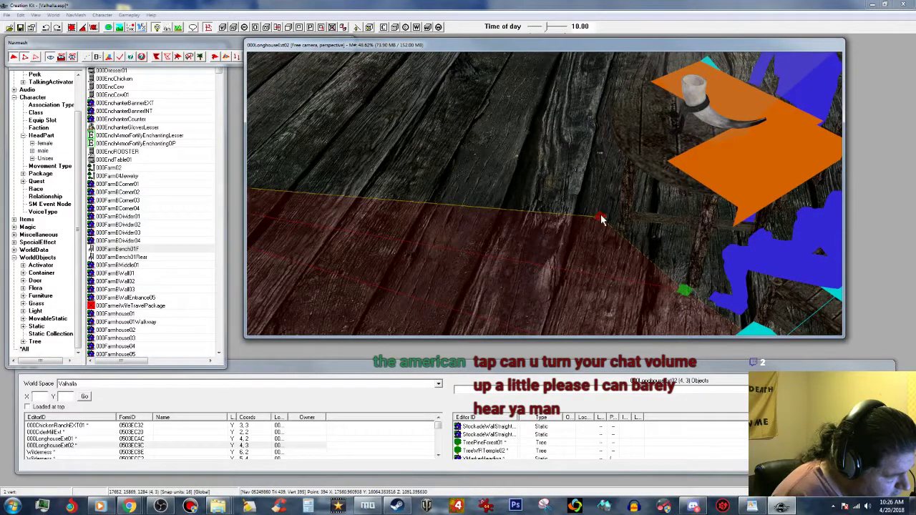
# Select the vertex in front of the table and the one by the porch post for the next navmesh triangle.
pyautogui.click(600, 218)
pyautogui.moveTo(601, 217)
pyautogui.keyDown('shift'); pyautogui.mouseDown(button='middle')
pyautogui.moveTo(588, 212)
pyautogui.moveTo(595, 215)
pyautogui.mouseUp(button='middle'); pyautogui.keyUp('shift')
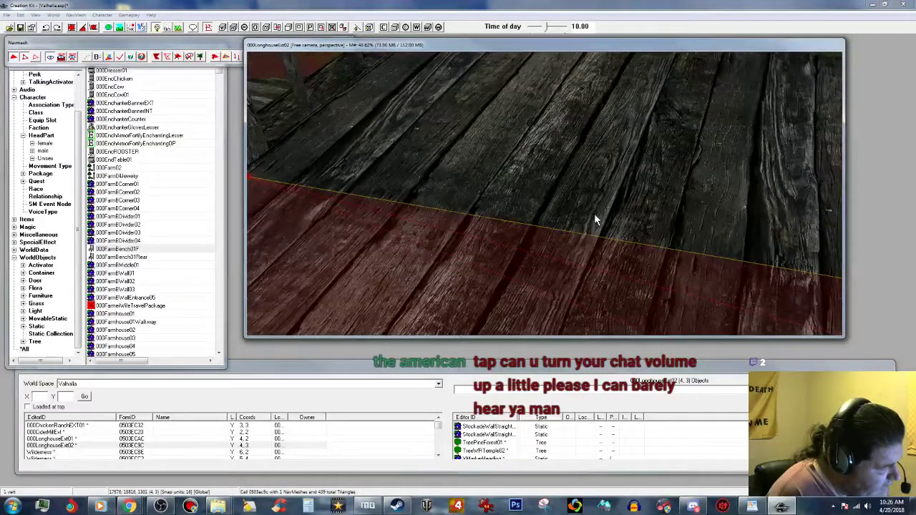
pyautogui.moveTo(387, 176); pyautogui.dragTo(388, 175, button='middle')
pyautogui.click(322, 178)
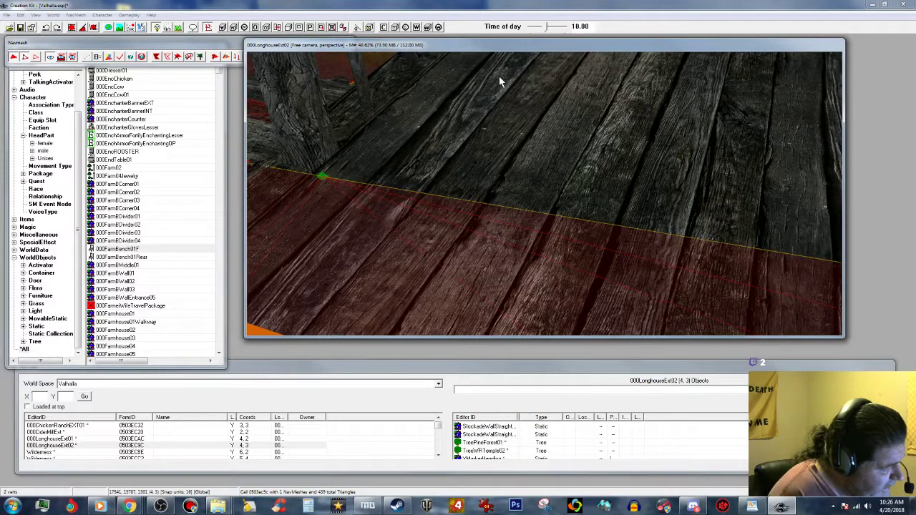
# Try to extend the longhouse porch navmesh with a triangle across the uncovered deck boards beyond its existing edge.
pyautogui.moveTo(551, 76)
pyautogui.keyDown('shift'); pyautogui.mouseDown(button='middle')
pyautogui.moveTo(554, 66)
pyautogui.moveTo(514, 134)
pyautogui.mouseUp(button='middle'); pyautogui.keyUp('shift')
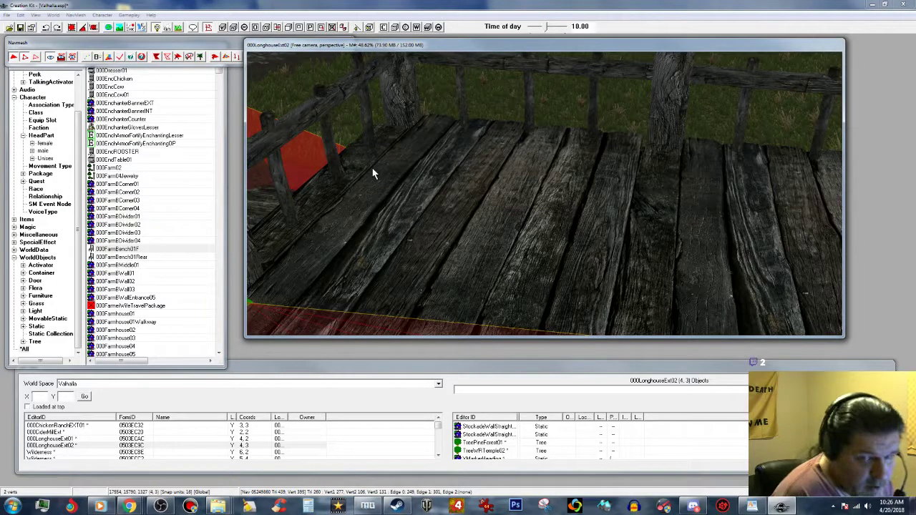
pyautogui.keyDown('shift'); pyautogui.moveTo(391, 184); pyautogui.dragTo(408, 190, button='middle'); pyautogui.keyUp('shift')
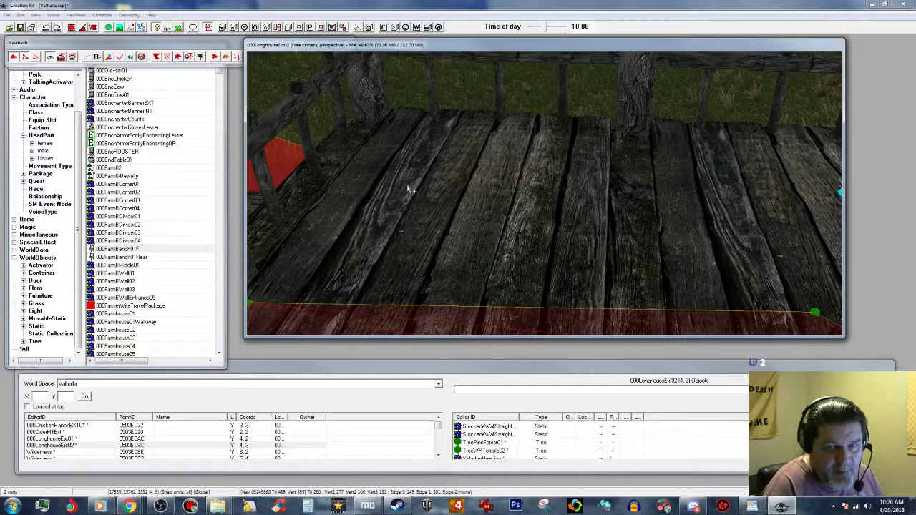
pyautogui.moveTo(425, 194)
pyautogui.mouseDown(button='middle')
pyautogui.moveTo(415, 193)
pyautogui.moveTo(423, 196)
pyautogui.mouseUp(button='middle')
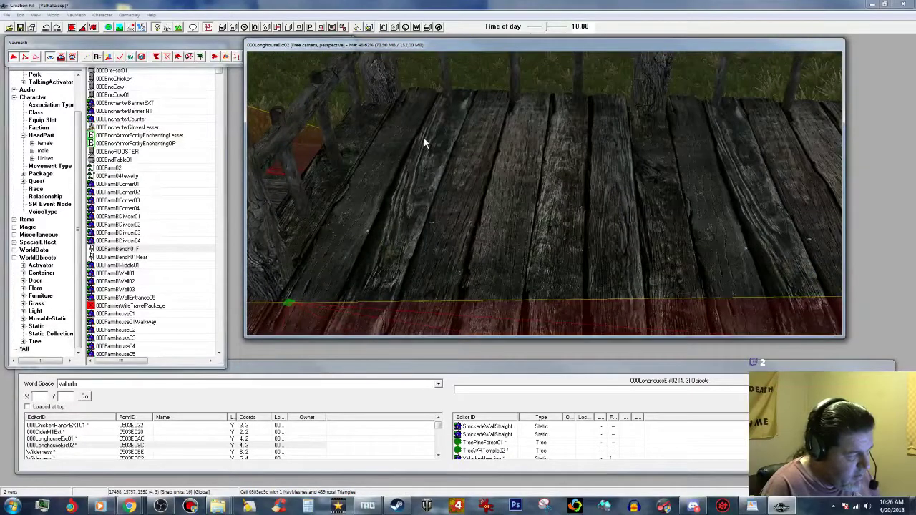
pyautogui.press('w')
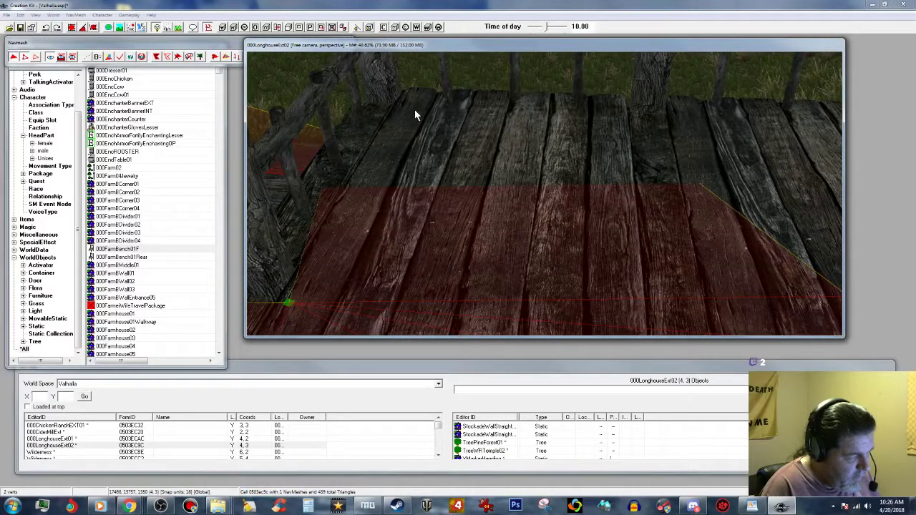
pyautogui.press('q')
pyautogui.keyDown('shift'); pyautogui.moveTo(630, 249); pyautogui.dragTo(636, 245, button='middle'); pyautogui.keyUp('shift')
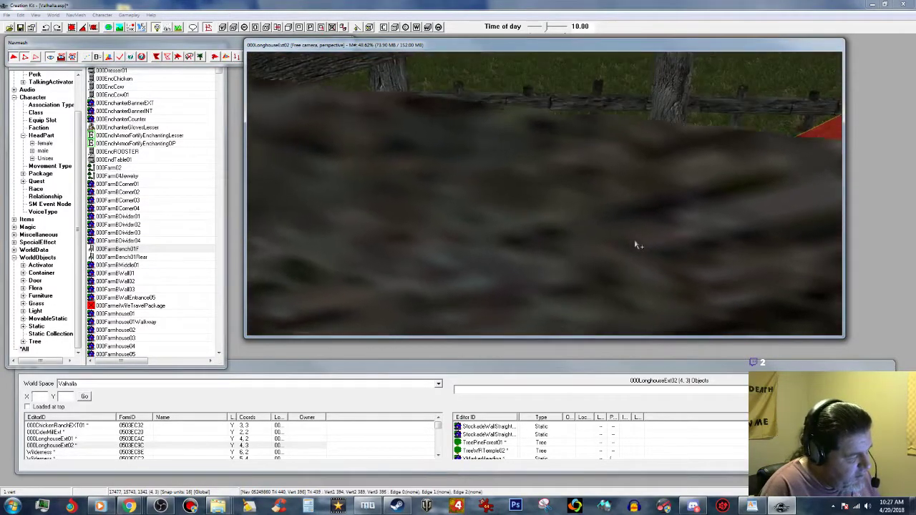
# Select the misplaced navmesh triangle on the porch deck and delete it.
pyautogui.scroll(5, 634, 246)
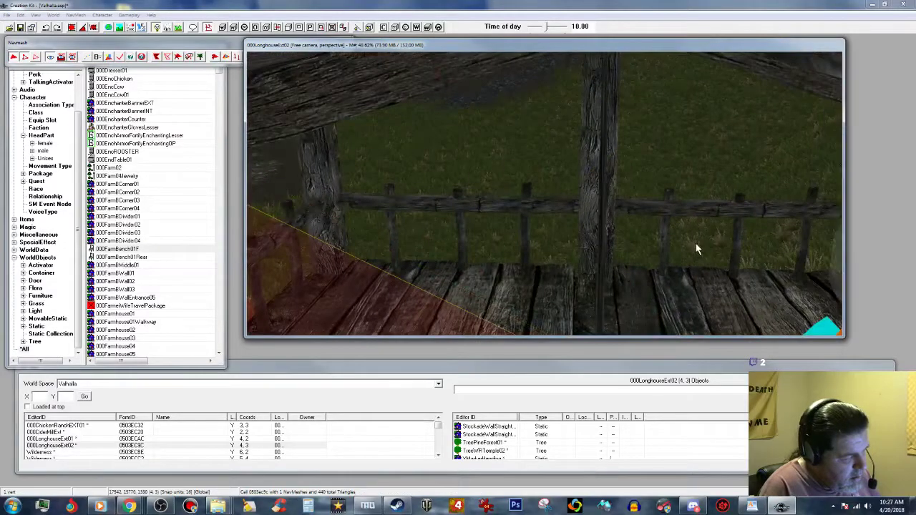
pyautogui.scroll(5, 697, 248)
pyautogui.keyDown('shift'); pyautogui.moveTo(698, 241); pyautogui.dragTo(666, 197, button='middle'); pyautogui.keyUp('shift')
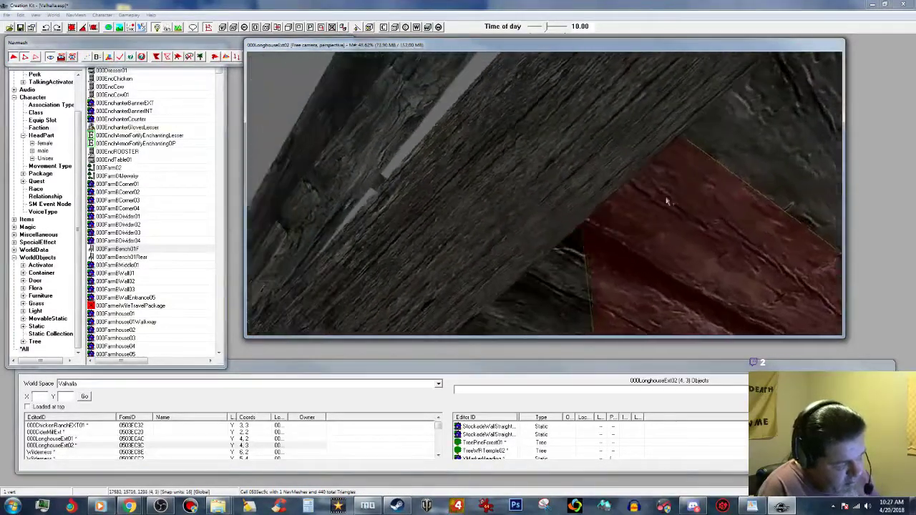
pyautogui.scroll(5, 666, 202)
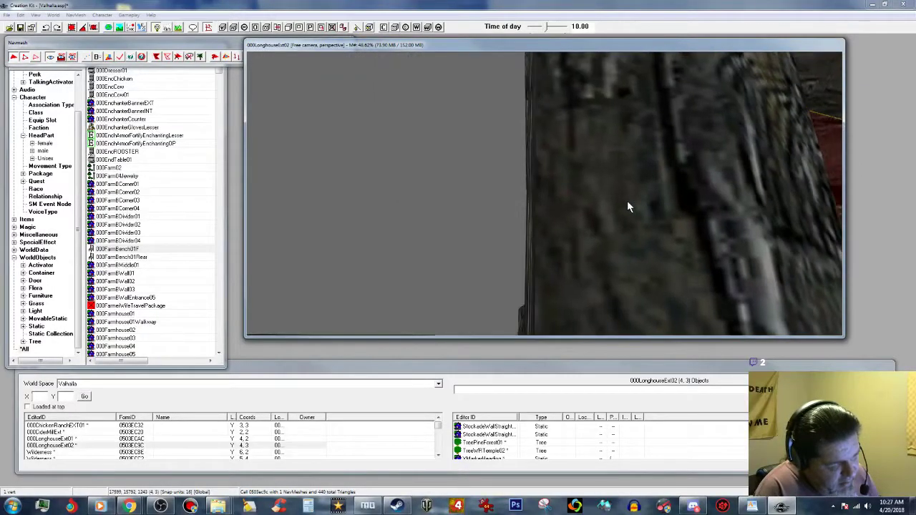
pyautogui.scroll(-2, 627, 202)
pyautogui.click(631, 277)
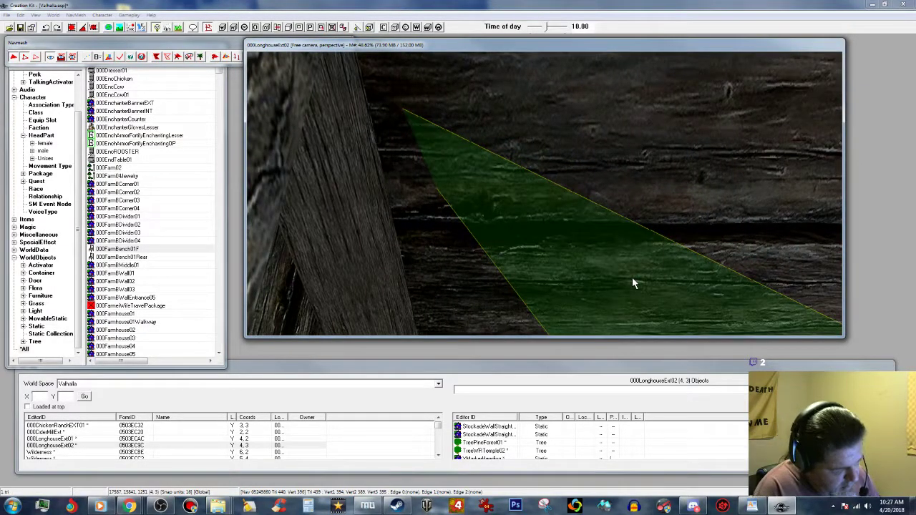
pyautogui.press('Delete')
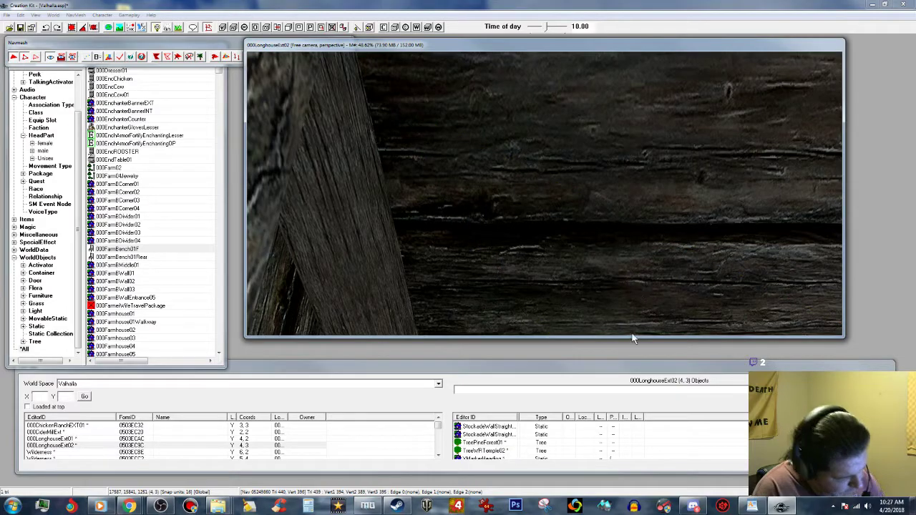
# Select the two end vertices of the porch navmesh edge and add a triangle from them onto the uncovered deck.
pyautogui.keyDown('shift'); pyautogui.moveTo(641, 343); pyautogui.dragTo(728, 299, button='middle'); pyautogui.keyUp('shift')
pyautogui.scroll(4, 729, 298)
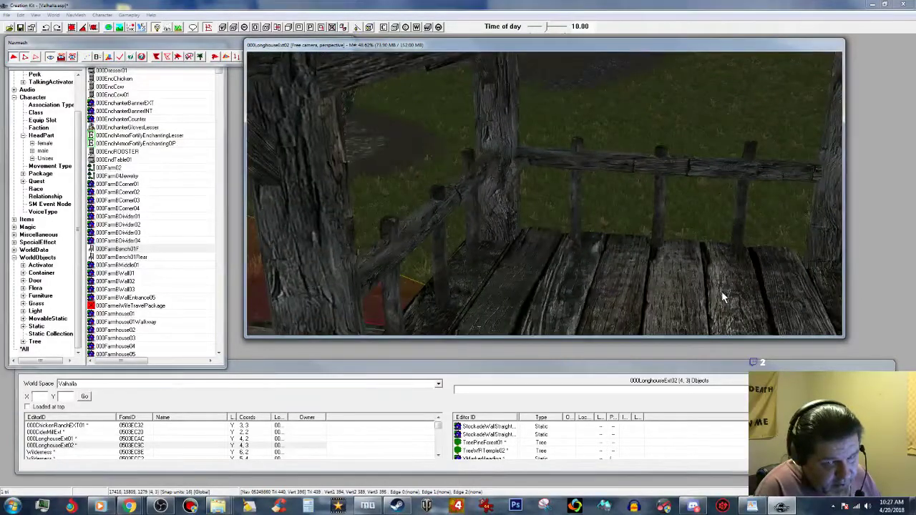
pyautogui.scroll(4, 707, 292)
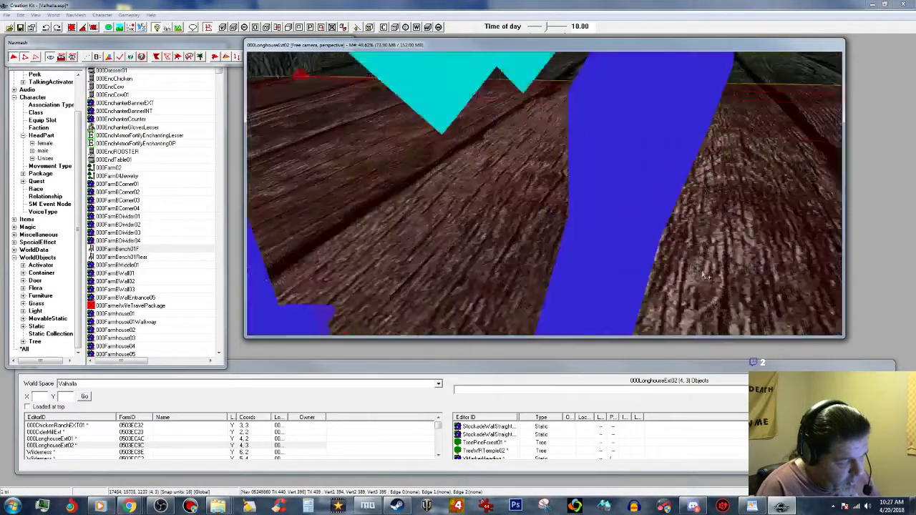
pyautogui.scroll(-3, 702, 274)
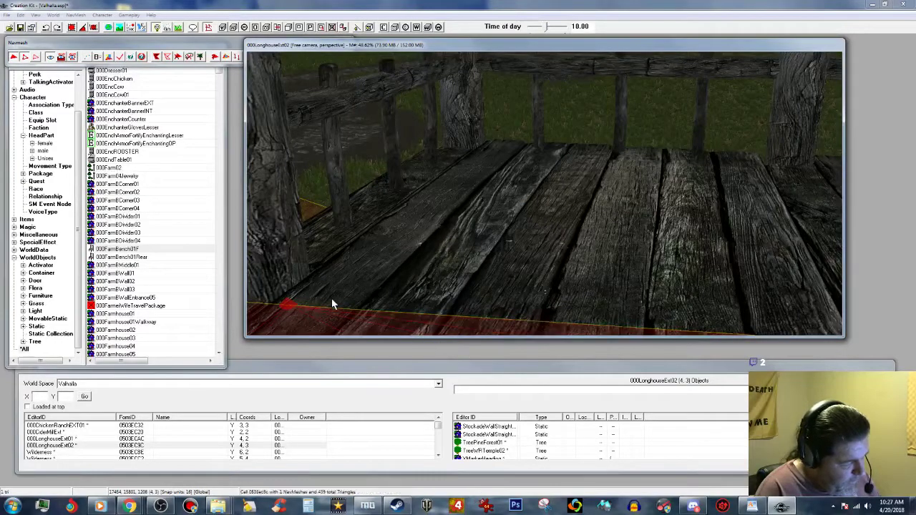
pyautogui.click(287, 307)
pyautogui.moveTo(552, 295); pyautogui.dragTo(568, 288, button='middle')
pyautogui.scroll(-2, 567, 287)
pyautogui.moveTo(632, 285); pyautogui.dragTo(624, 285, button='middle')
pyautogui.keyDown('ctrl'); pyautogui.click(752, 280); pyautogui.keyUp('ctrl')
pyautogui.moveTo(658, 252)
pyautogui.mouseDown(button='middle')
pyautogui.moveTo(680, 267)
pyautogui.moveTo(658, 259)
pyautogui.mouseUp(button='middle')
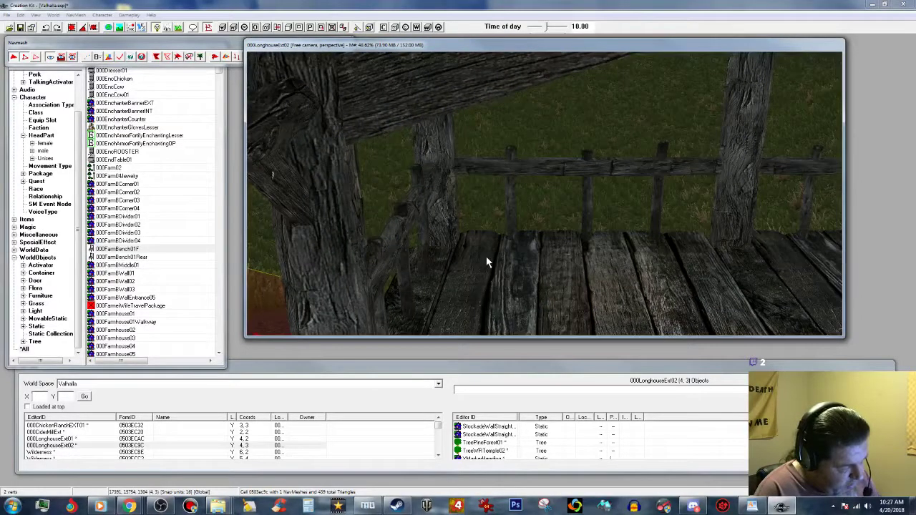
pyautogui.moveTo(490, 258)
pyautogui.mouseDown(button='middle')
pyautogui.moveTo(531, 272)
pyautogui.moveTo(511, 270)
pyautogui.moveTo(624, 281)
pyautogui.moveTo(695, 227)
pyautogui.mouseUp(button='middle')
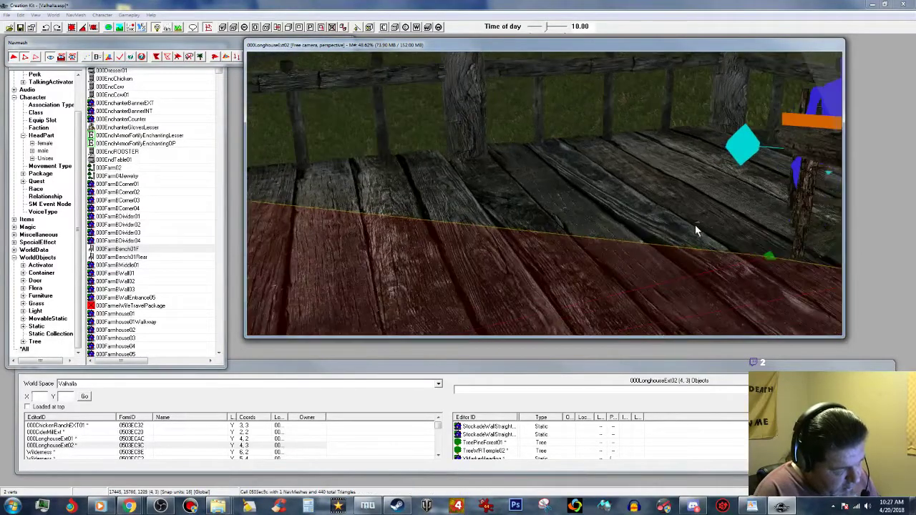
# Extend the porch navmesh by adding connected vertices across the remaining deck boards and around the table seating.
pyautogui.keyDown('shift'); pyautogui.moveTo(739, 221); pyautogui.dragTo(738, 232, button='middle'); pyautogui.keyUp('shift')
pyautogui.keyDown('ctrl'); pyautogui.rightClick(740, 237); pyautogui.keyUp('ctrl')
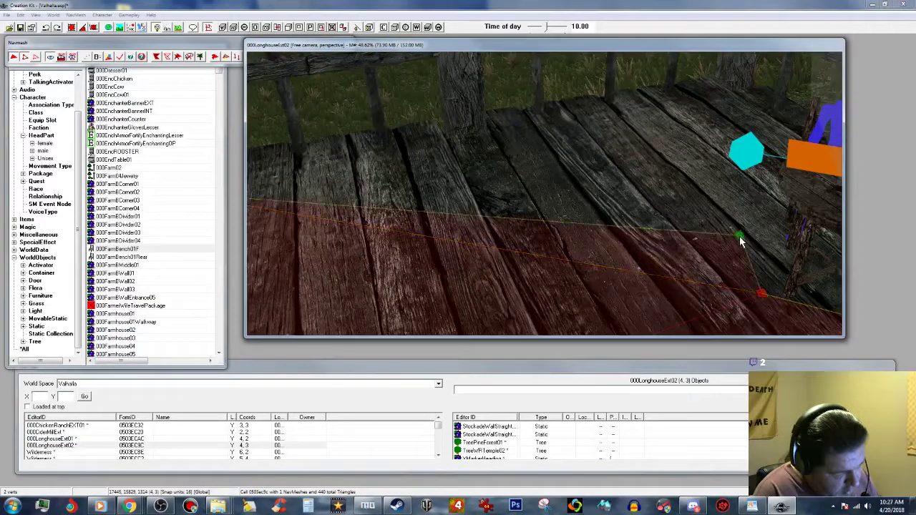
pyautogui.keyDown('ctrl'); pyautogui.rightClick(642, 133); pyautogui.keyUp('ctrl')
pyautogui.moveTo(642, 131)
pyautogui.keyDown('shift'); pyautogui.mouseDown(button='middle')
pyautogui.moveTo(664, 138)
pyautogui.moveTo(645, 139)
pyautogui.mouseUp(button='middle'); pyautogui.keyUp('shift')
pyautogui.scroll(5, 645, 139)
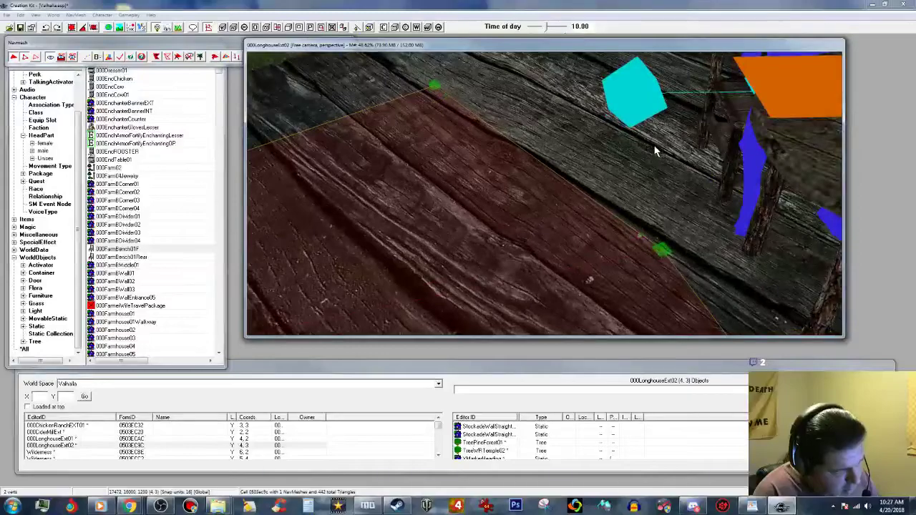
pyautogui.keyDown('ctrl'); pyautogui.rightClick(706, 194); pyautogui.keyUp('ctrl')
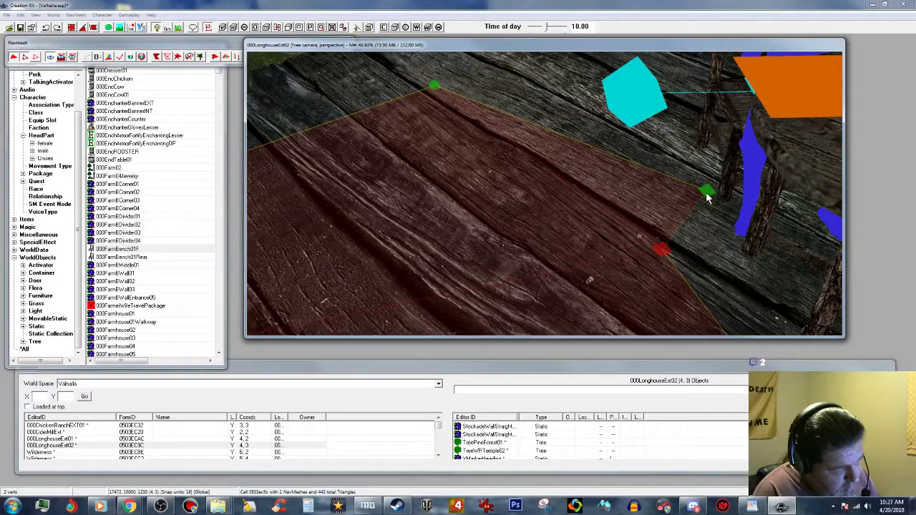
pyautogui.keyDown('ctrl'); pyautogui.rightClick(686, 113); pyautogui.keyUp('ctrl')
# Clear the navmesh selection and finalize the navmesh of the 000LonghouseExt02 cell.
pyautogui.keyDown('shift'); pyautogui.moveTo(686, 114); pyautogui.dragTo(725, 83, button='middle'); pyautogui.keyUp('shift')
pyautogui.scroll(-5, 735, 118)
pyautogui.scroll(-3, 735, 123)
pyautogui.scroll(-5, 714, 76)
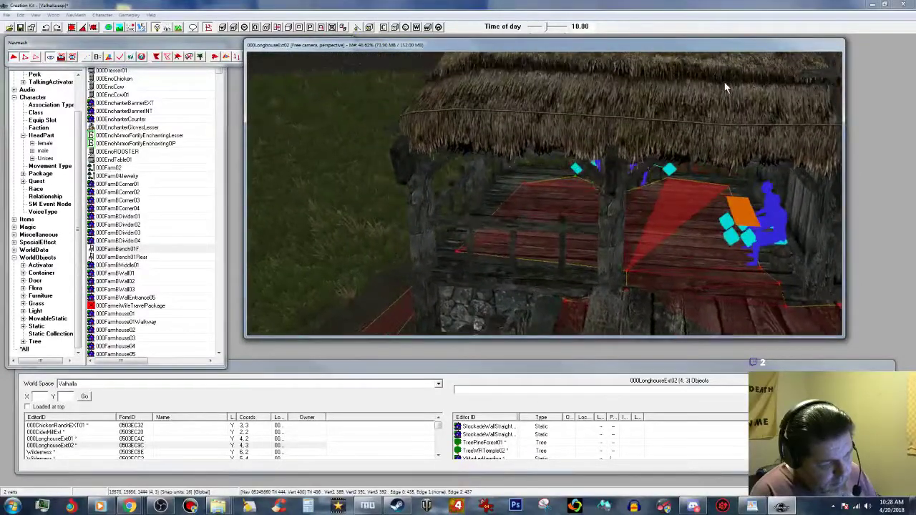
pyautogui.click(700, 73)
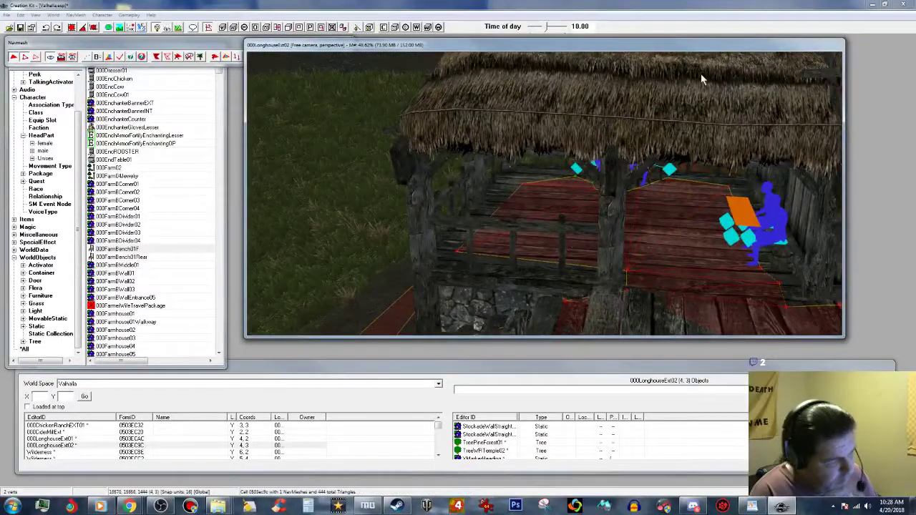
pyautogui.click(117, 60)
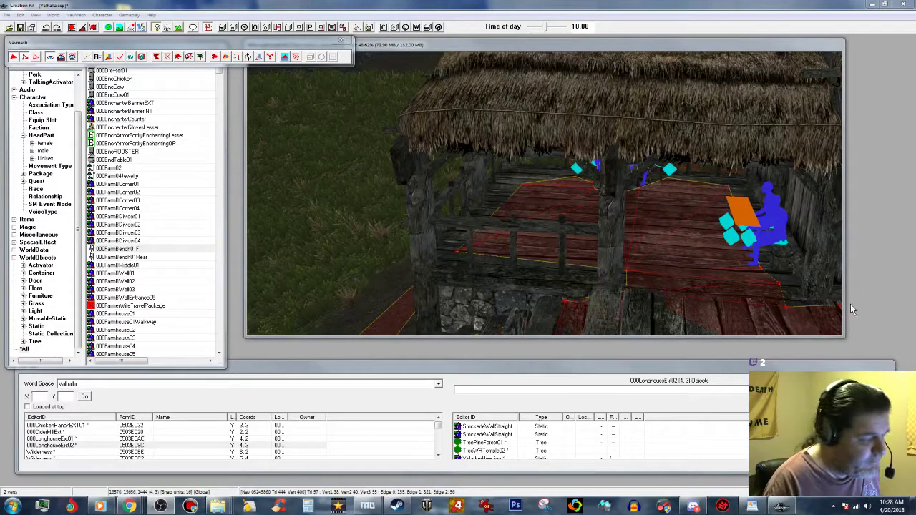
pyautogui.click(121, 59)
pyautogui.click(427, 199)
# Examine the navmesh coverage on the longhouse ramp, the adjoining porch and the ground around them.
pyautogui.moveTo(427, 193); pyautogui.dragTo(419, 180, button='middle')
pyautogui.scroll(-2, 419, 181)
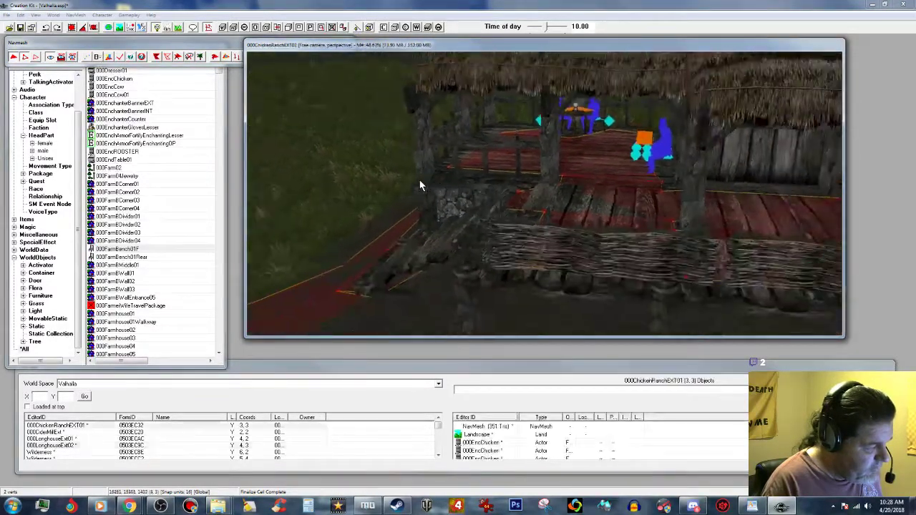
pyautogui.scroll(-1, 419, 181)
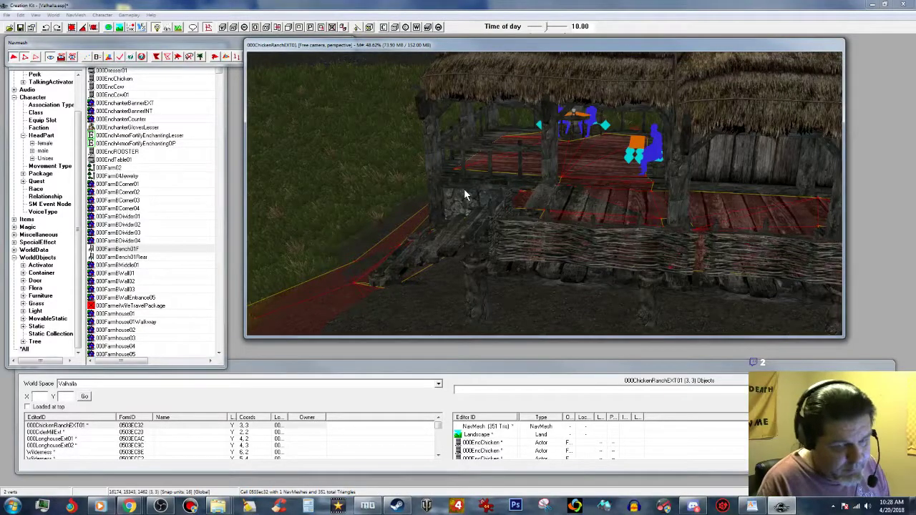
pyautogui.keyDown('shift'); pyautogui.moveTo(506, 219); pyautogui.dragTo(514, 232, button='middle'); pyautogui.keyUp('shift')
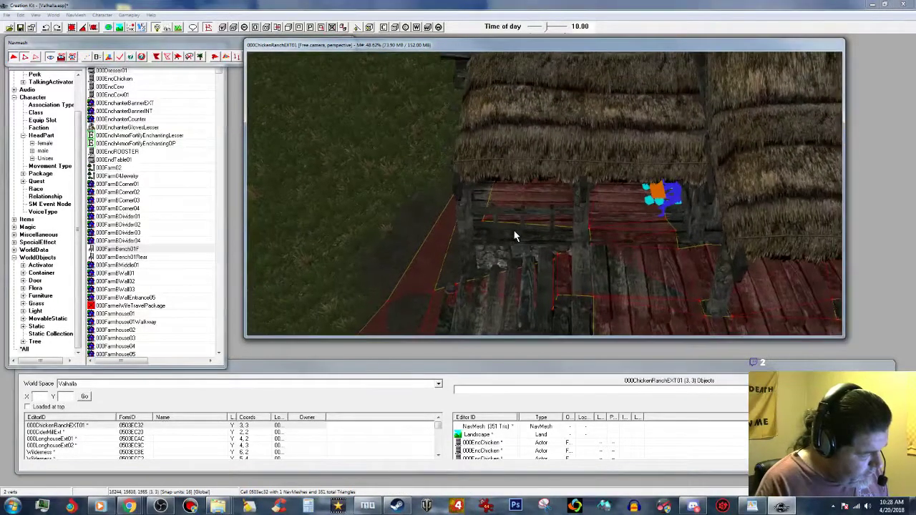
pyautogui.scroll(3, 526, 247)
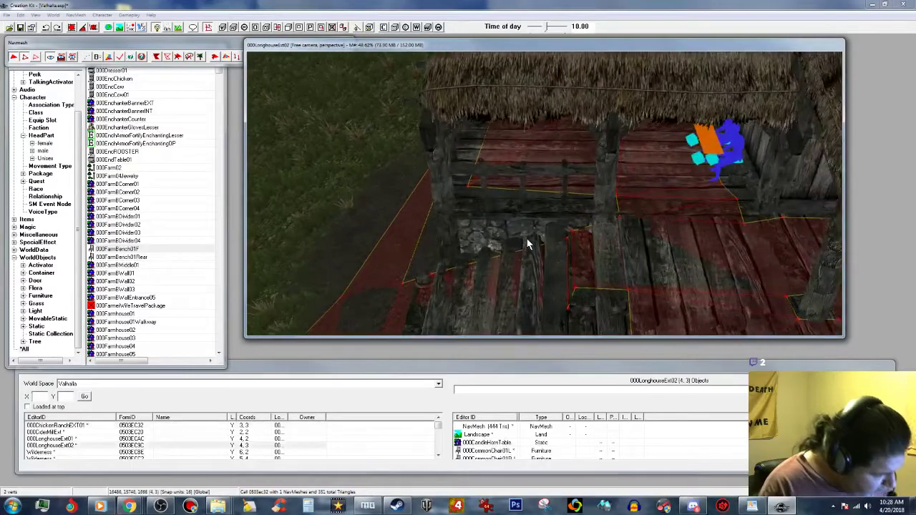
pyautogui.scroll(4, 533, 247)
pyautogui.scroll(4, 568, 258)
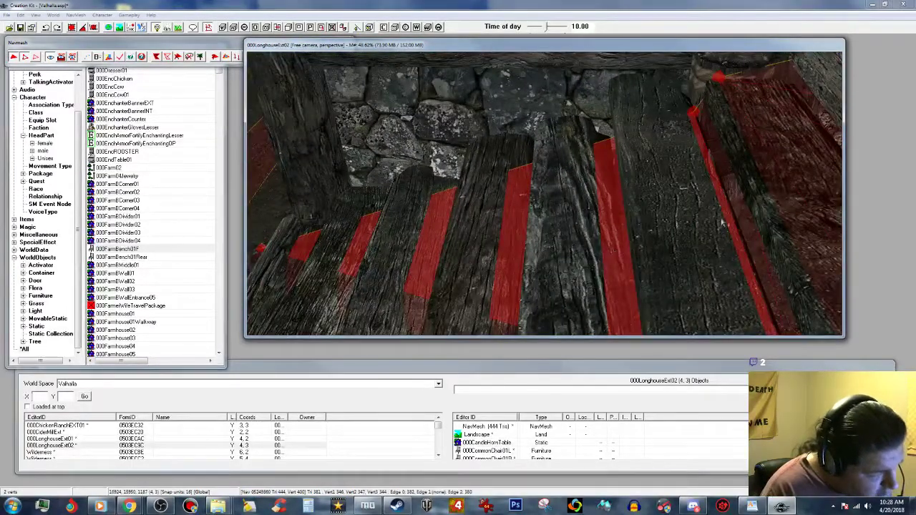
pyautogui.click(768, 206)
pyautogui.click(752, 207)
pyautogui.click(751, 207)
pyautogui.click(738, 149)
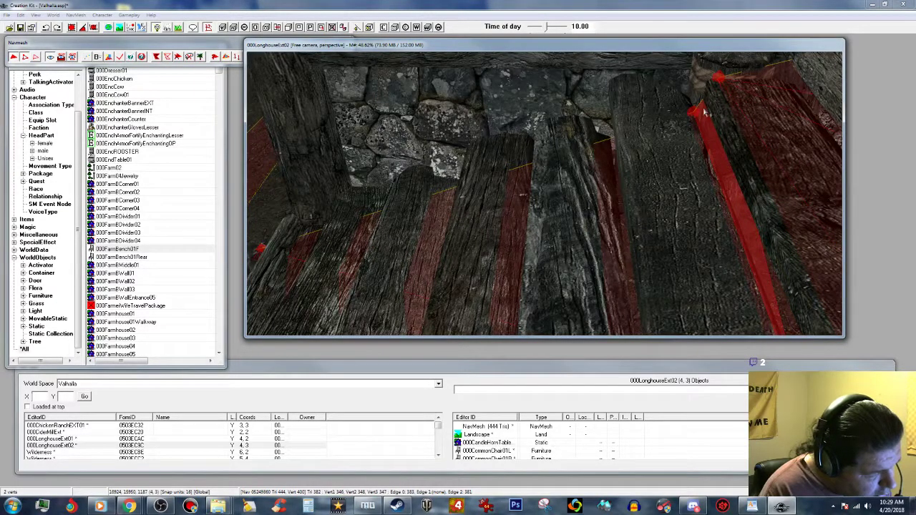
pyautogui.scroll(-3, 705, 112)
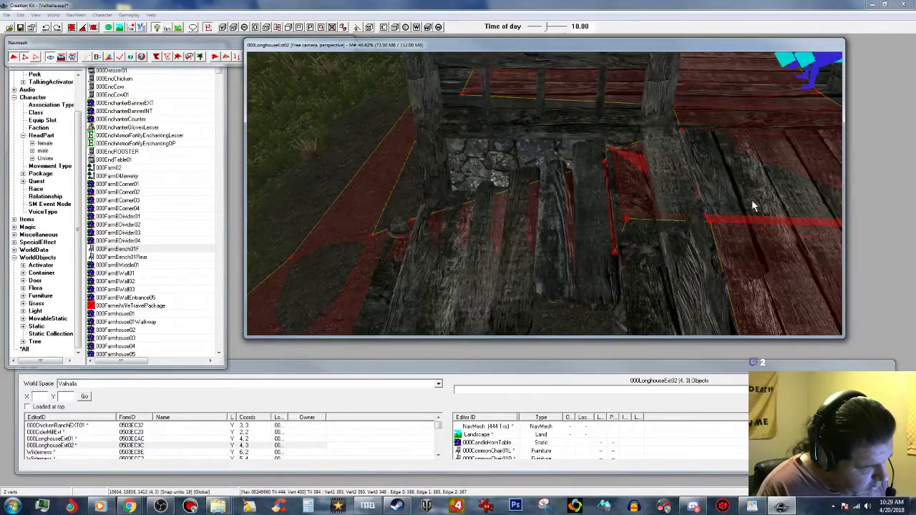
pyautogui.scroll(3, 751, 207)
pyautogui.scroll(-3, 758, 192)
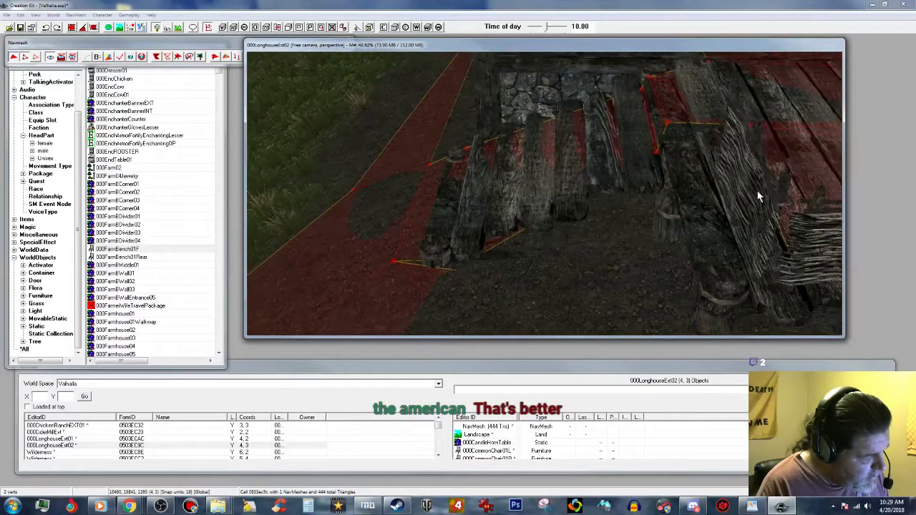
pyautogui.moveTo(757, 190); pyautogui.dragTo(748, 207, button='middle')
pyautogui.scroll(-3, 742, 184)
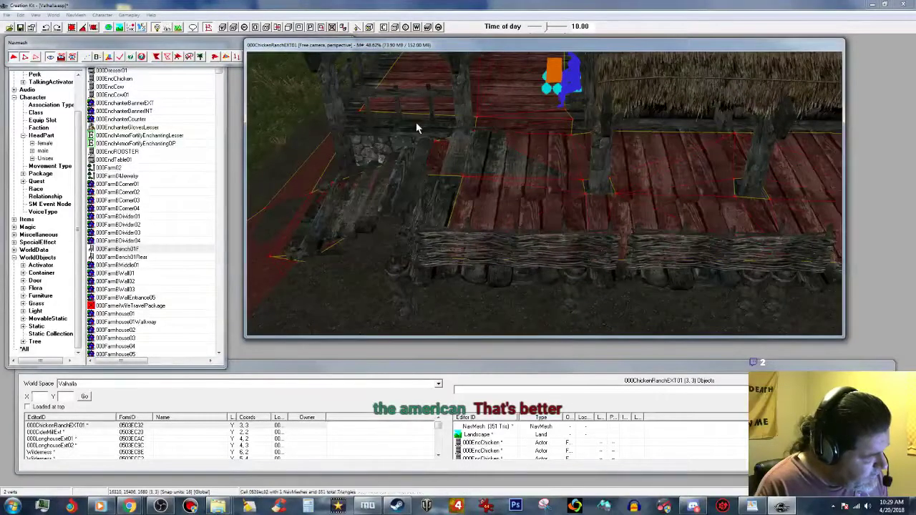
# Finalize the navmesh of the 000ChickenRanchEXT01 cell and leave navmesh editing.
pyautogui.click(129, 58)
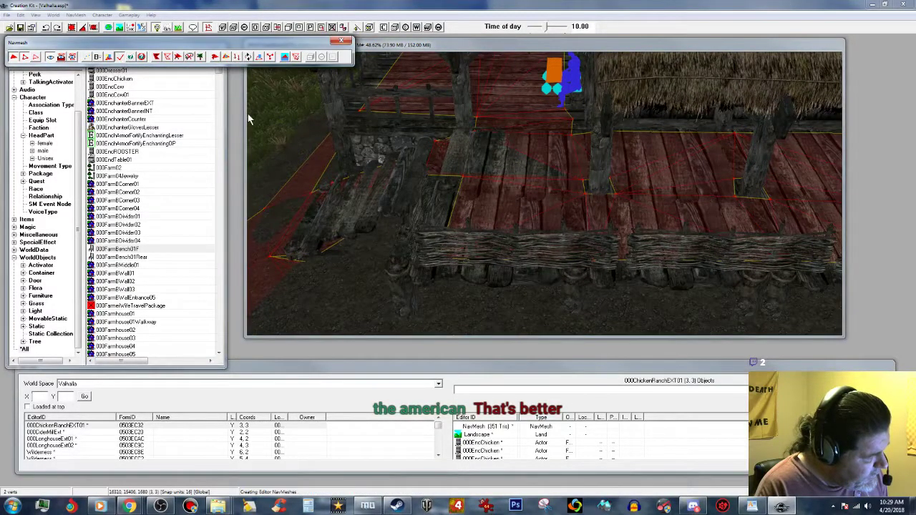
pyautogui.click(344, 40)
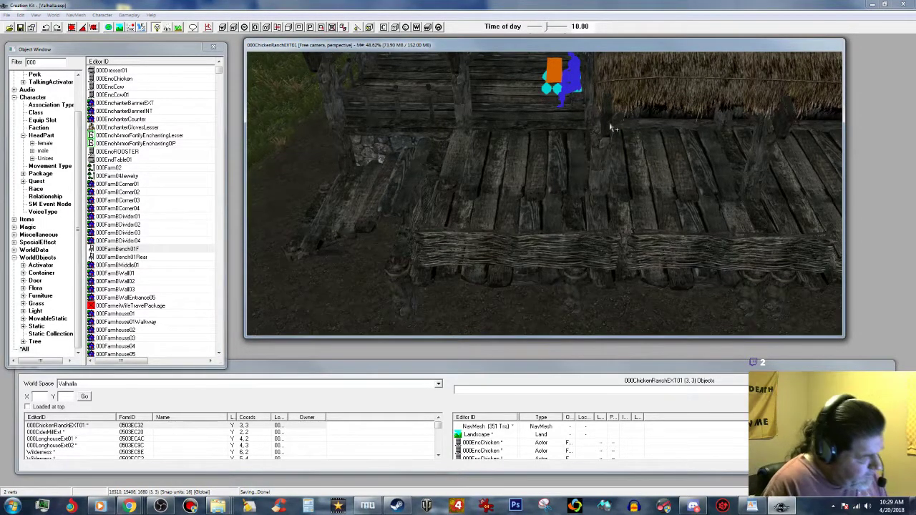
pyautogui.scroll(-3, 603, 129)
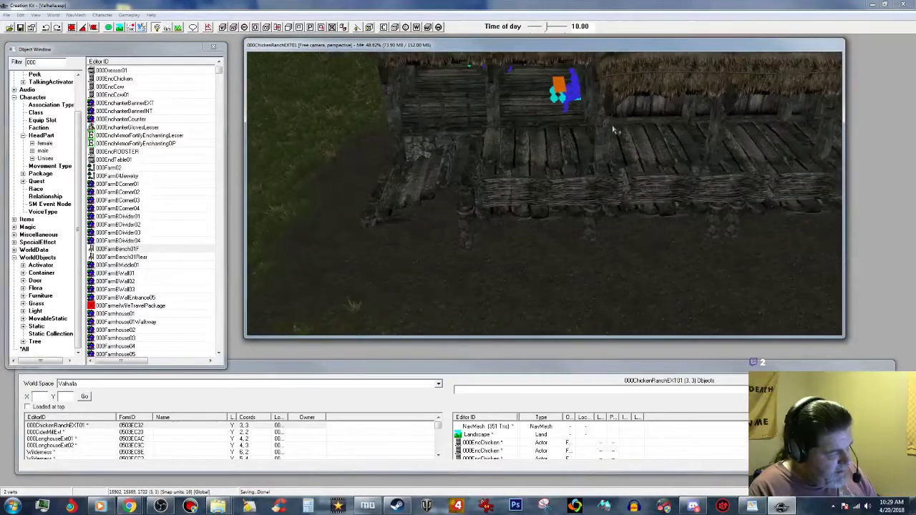
pyautogui.scroll(5, 653, 148)
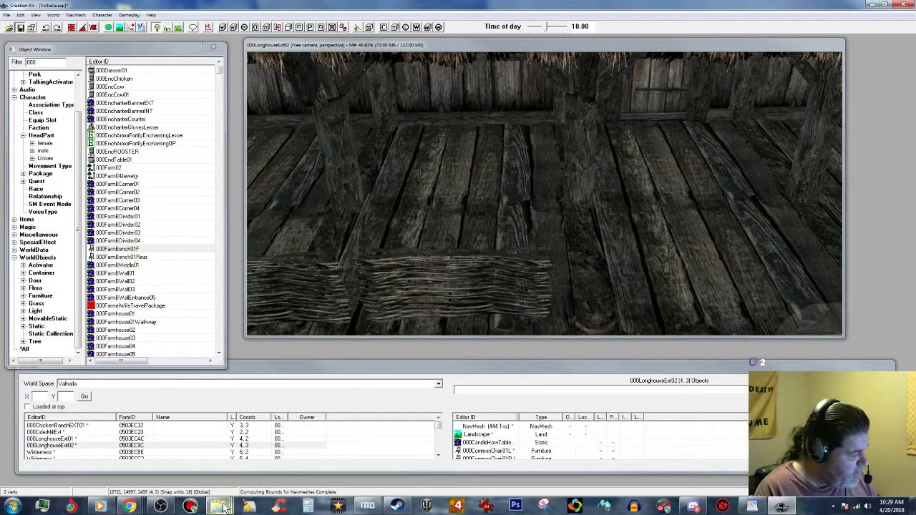
pyautogui.moveTo(223, 508)
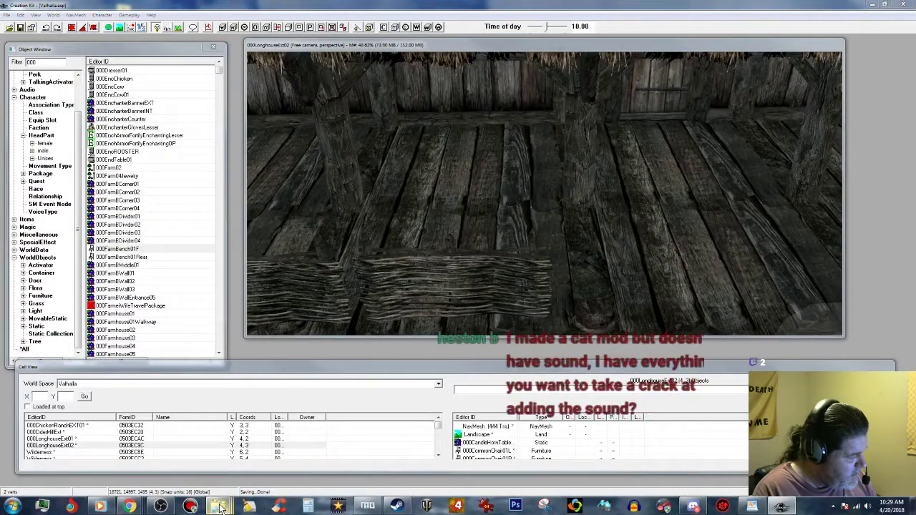
# Back up Valhalla.esp from the Skyrim Data folder into the Valhalla\3rd backup folder, replacing the existing copy.
pyautogui.click(133, 463)
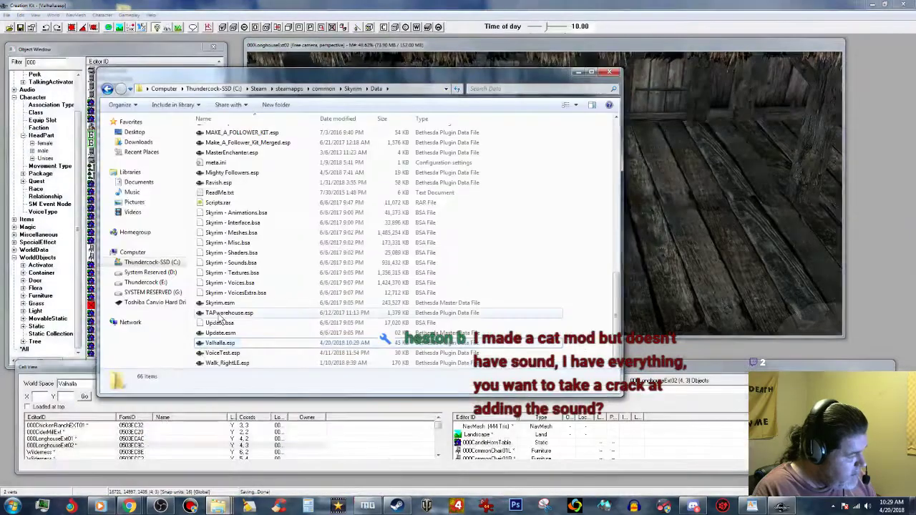
pyautogui.click(441, 345)
pyautogui.rightClick(442, 349)
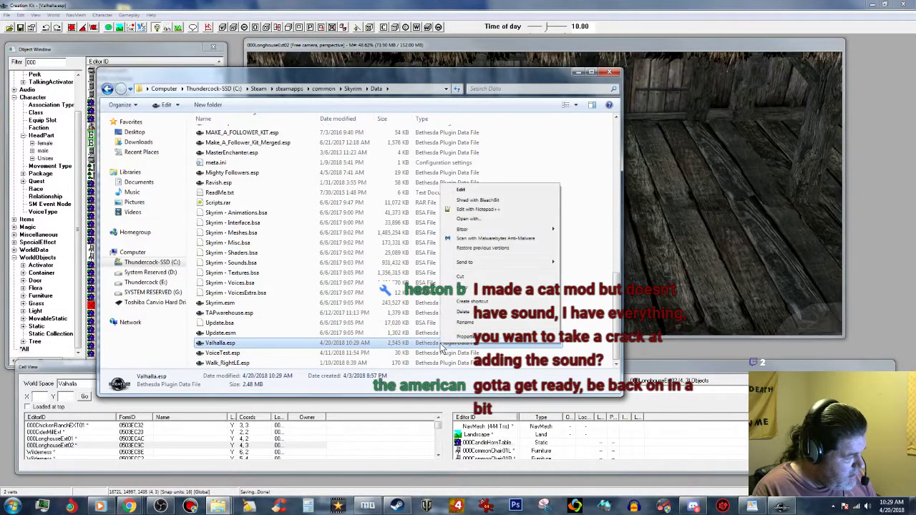
pyautogui.click(461, 294)
pyautogui.moveTo(219, 506)
pyautogui.click(293, 459)
pyautogui.rightClick(382, 280)
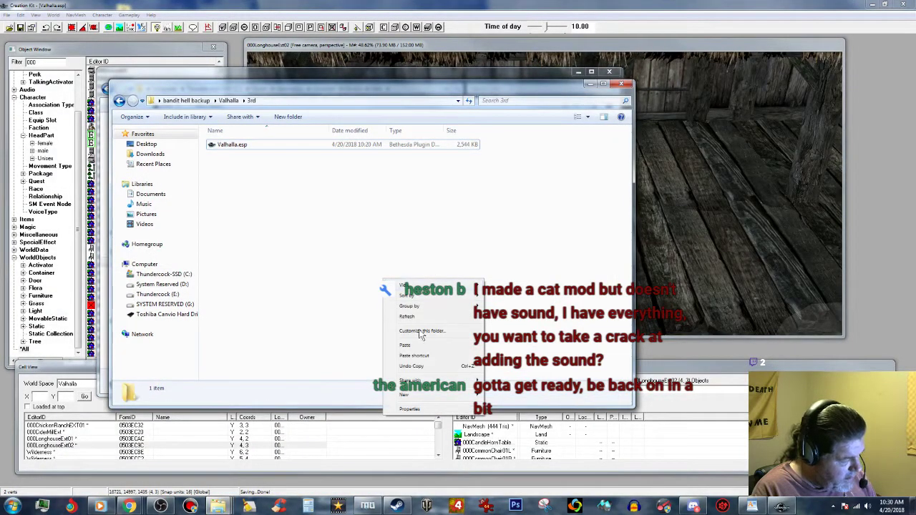
pyautogui.click(419, 348)
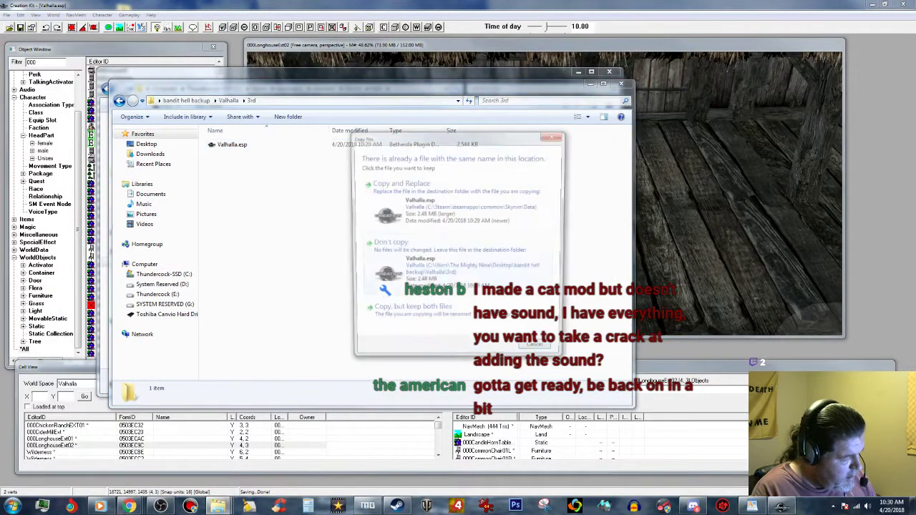
pyautogui.click(468, 204)
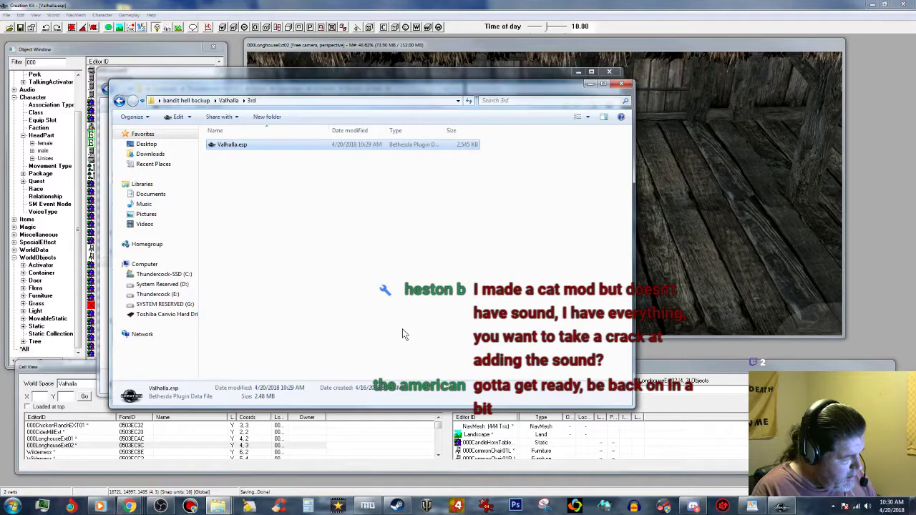
pyautogui.click(589, 84)
pyautogui.click(578, 73)
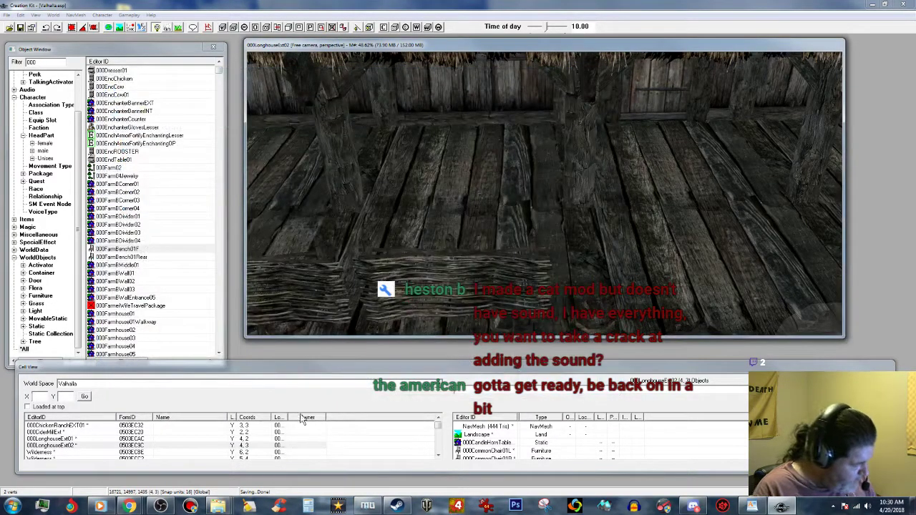
# Open the cell settings dialog and list the cells of the Interiors world space.
pyautogui.click(440, 387)
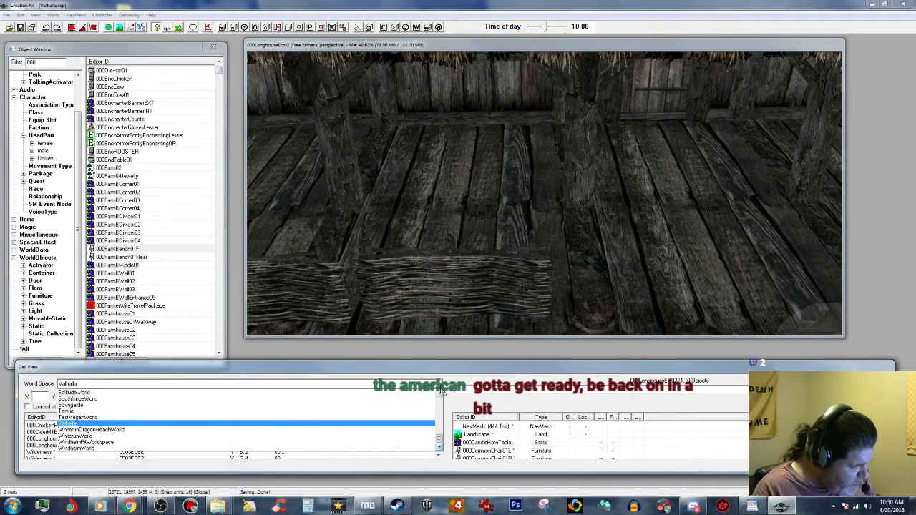
pyautogui.click(441, 387)
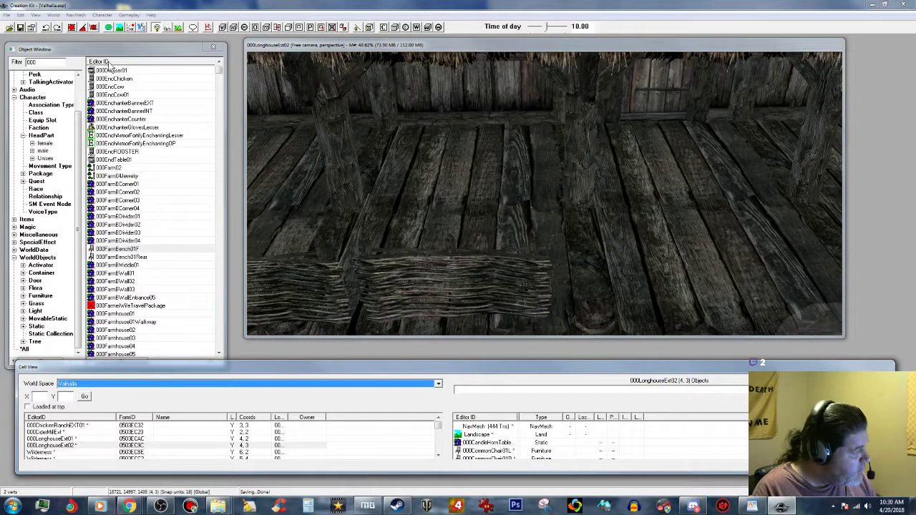
pyautogui.click(57, 16)
pyautogui.click(66, 38)
pyautogui.click(400, 107)
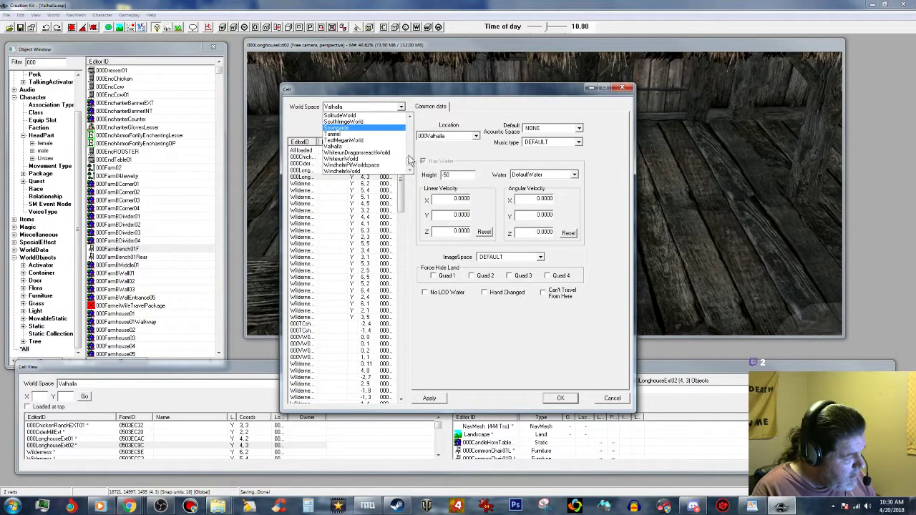
pyautogui.moveTo(410, 163); pyautogui.dragTo(410, 117)
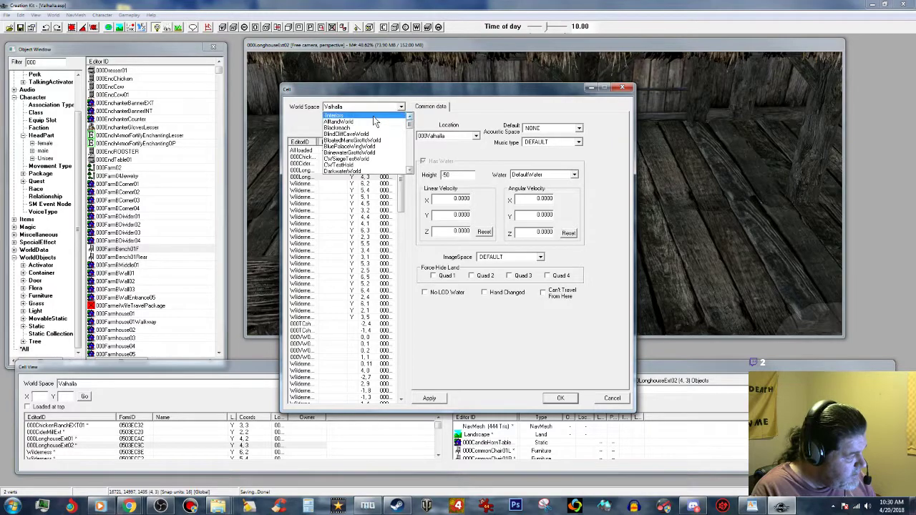
pyautogui.click(373, 118)
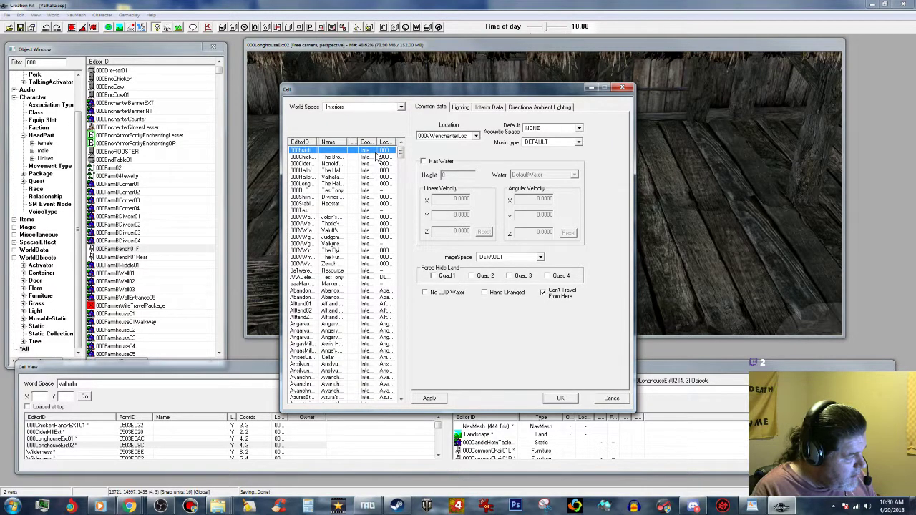
# Create a new interior cell with the editor ID 0000VWthaneHouse01 and apply it.
pyautogui.rightClick(350, 177)
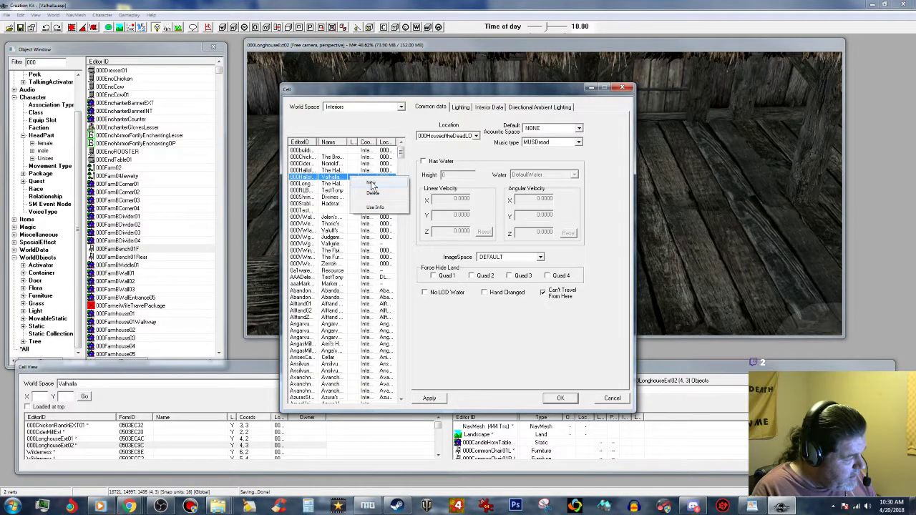
pyautogui.click(371, 184)
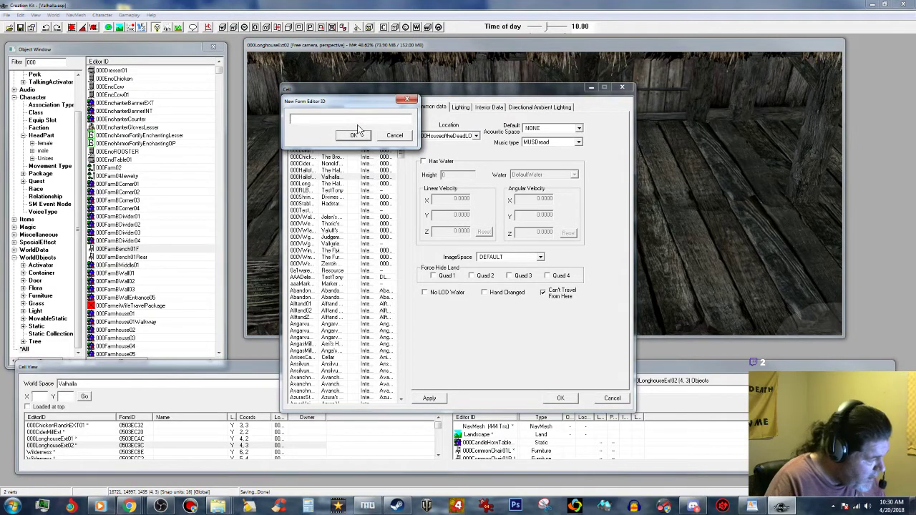
pyautogui.write('000VVThaneHouse01')
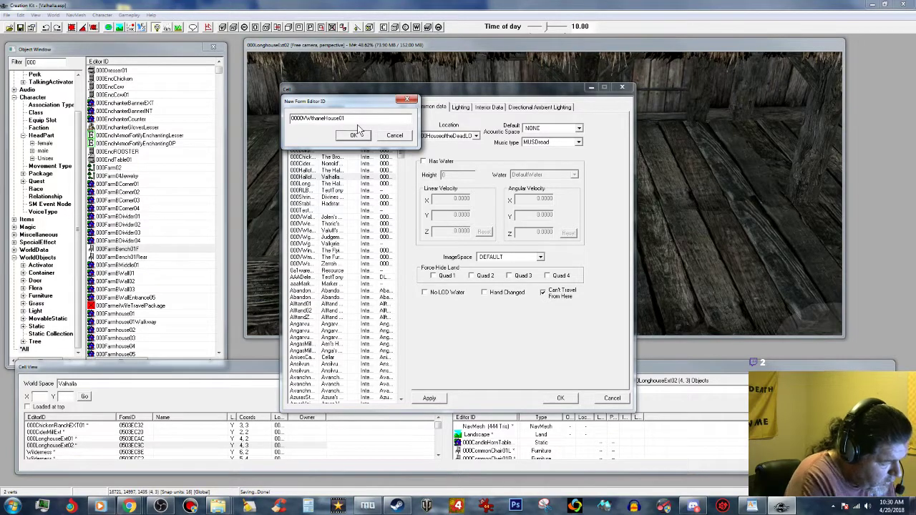
pyautogui.click(358, 134)
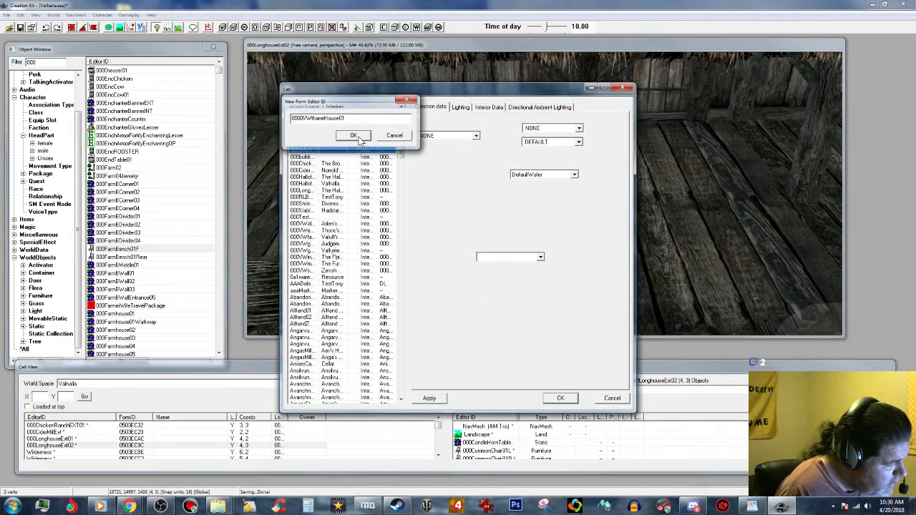
pyautogui.click(443, 399)
pyautogui.click(560, 398)
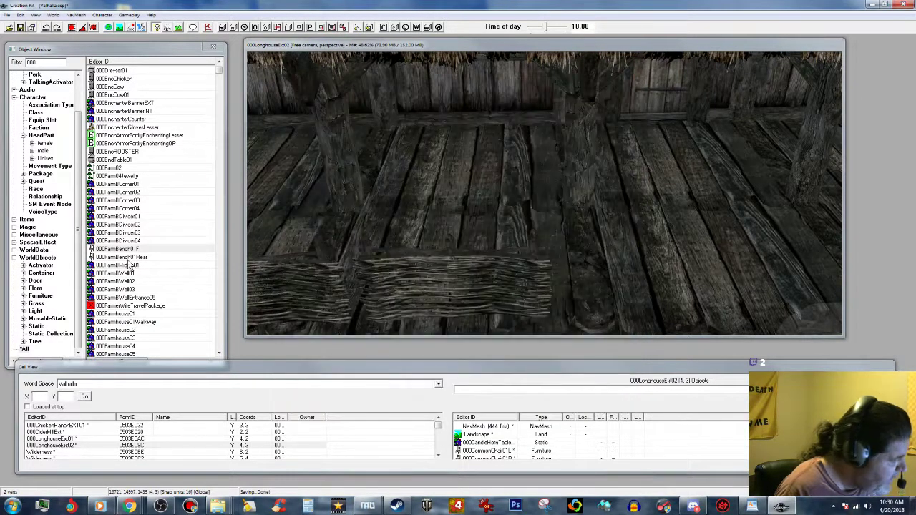
# Find the Location records under WorldData and review the settings of 000VWguardhouseLOC.
pyautogui.click(79, 240)
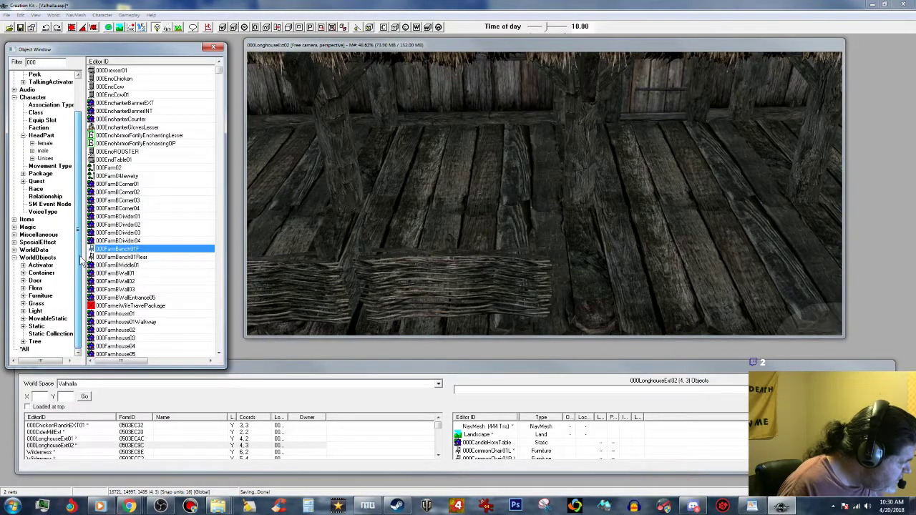
pyautogui.click(13, 258)
pyautogui.click(14, 281)
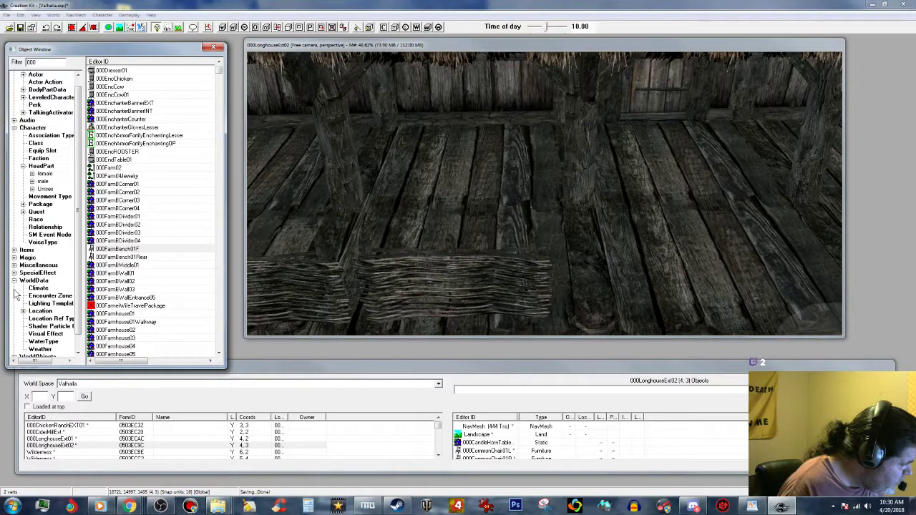
pyautogui.click(42, 312)
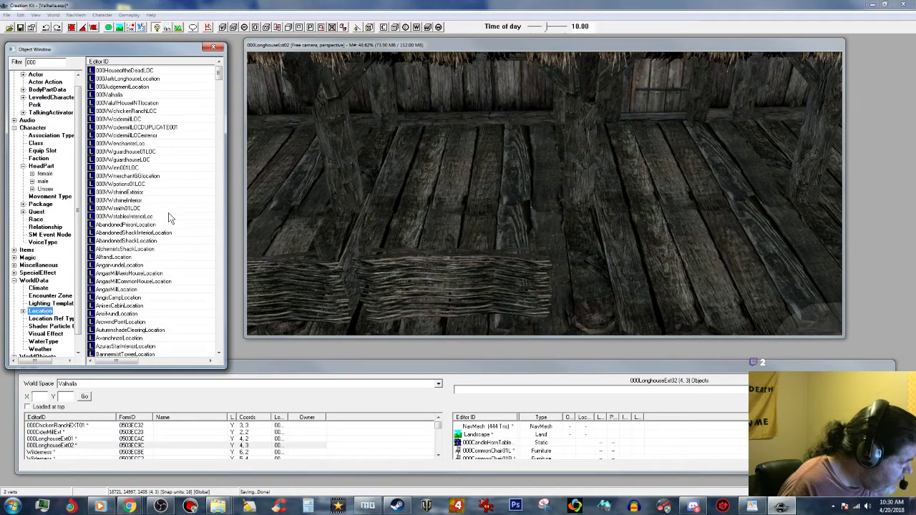
pyautogui.doubleClick(168, 159)
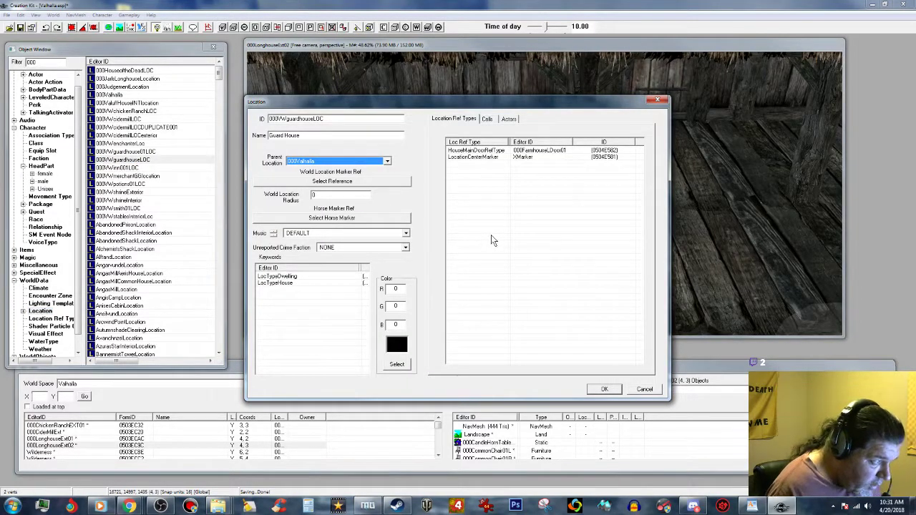
pyautogui.click(604, 390)
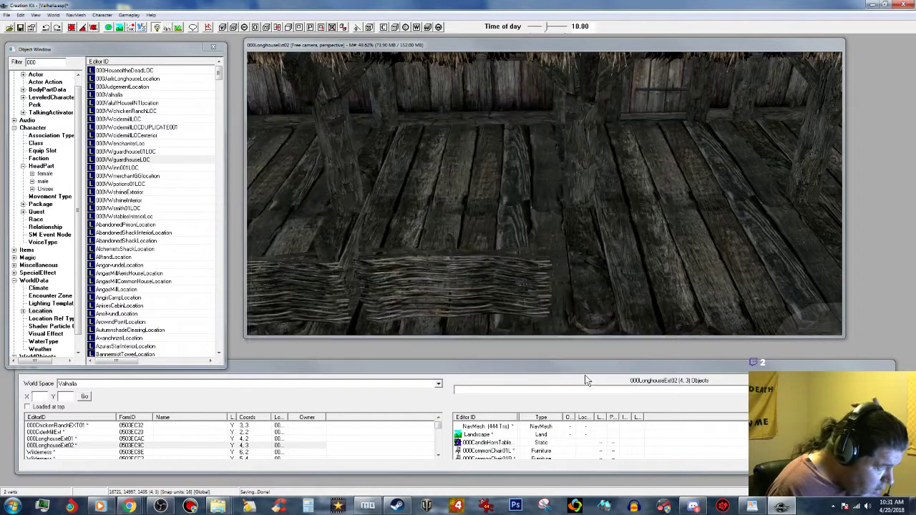
# Duplicate the 000VWguardhouseLOC location and rename the duplicate 000VWthaneHouse01LOC without creating another new object.
pyautogui.rightClick(151, 160)
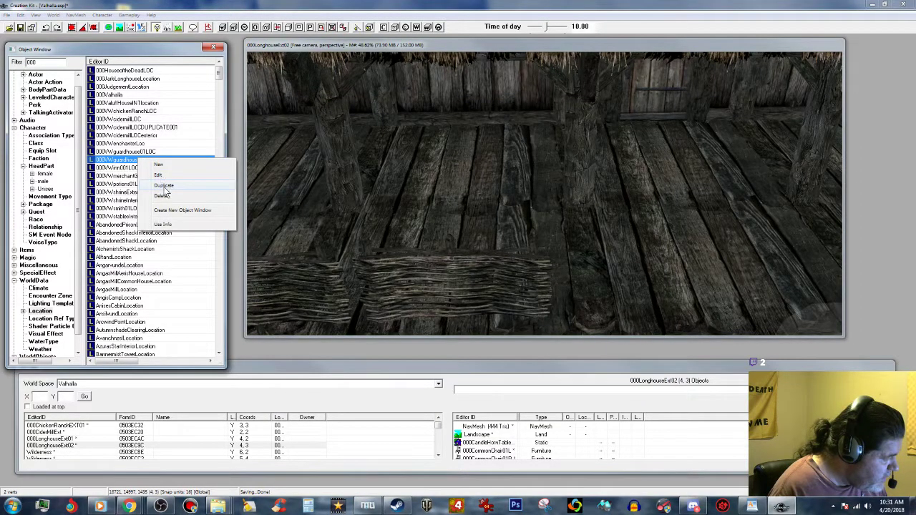
pyautogui.click(163, 186)
pyautogui.click(132, 169)
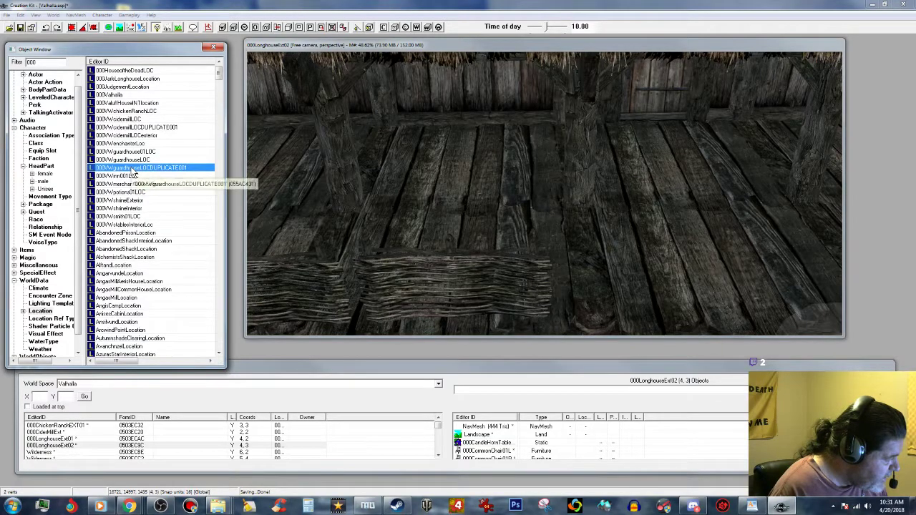
pyautogui.click(132, 171)
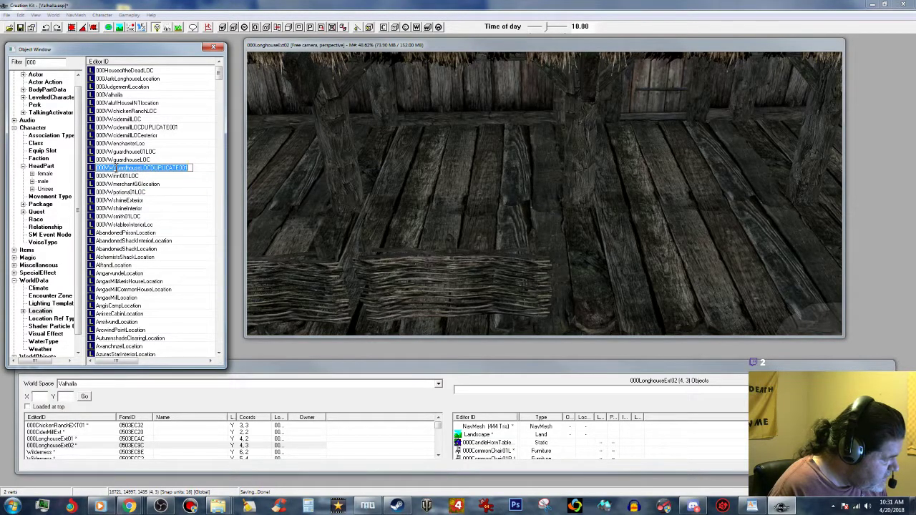
pyautogui.moveTo(111, 167); pyautogui.dragTo(229, 174)
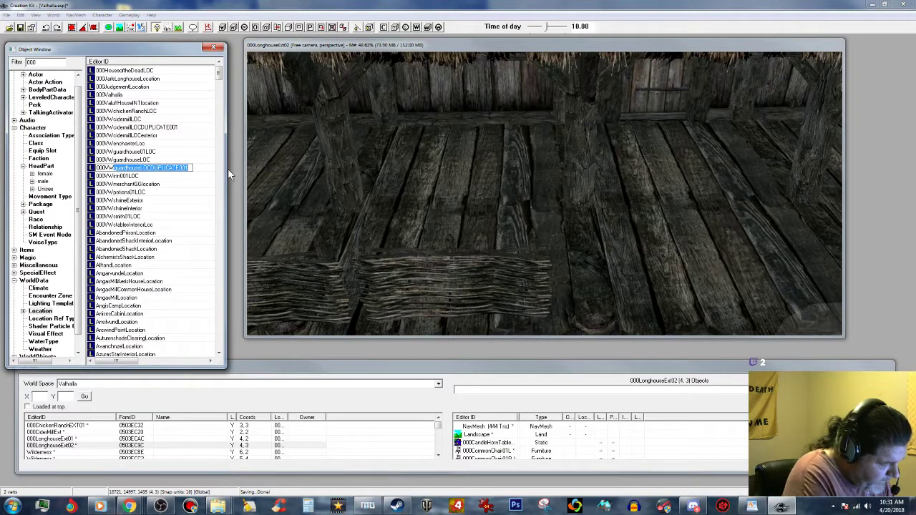
pyautogui.write('whoreHouse')
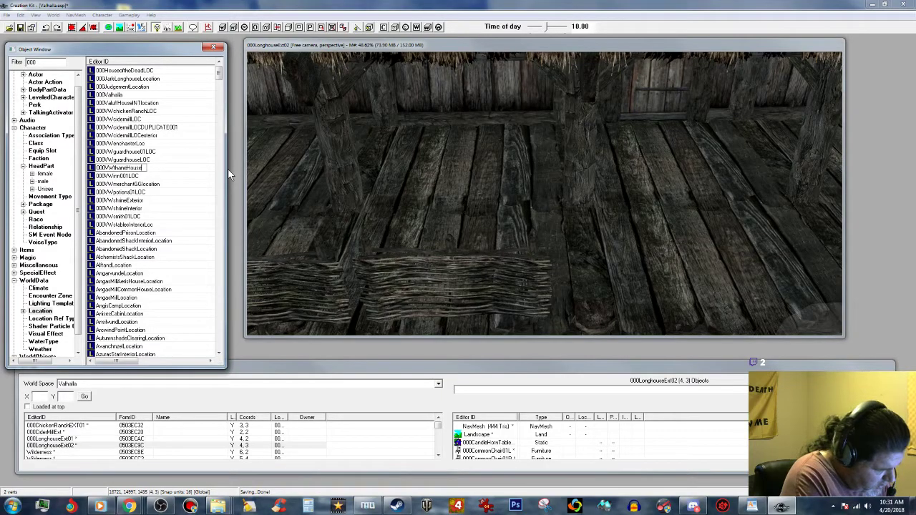
pyautogui.write('01LOC')
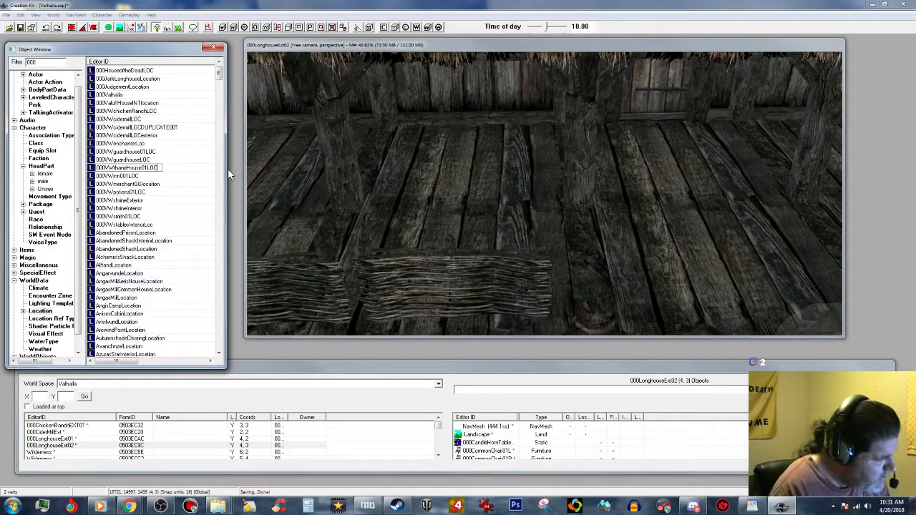
pyautogui.press('Return')
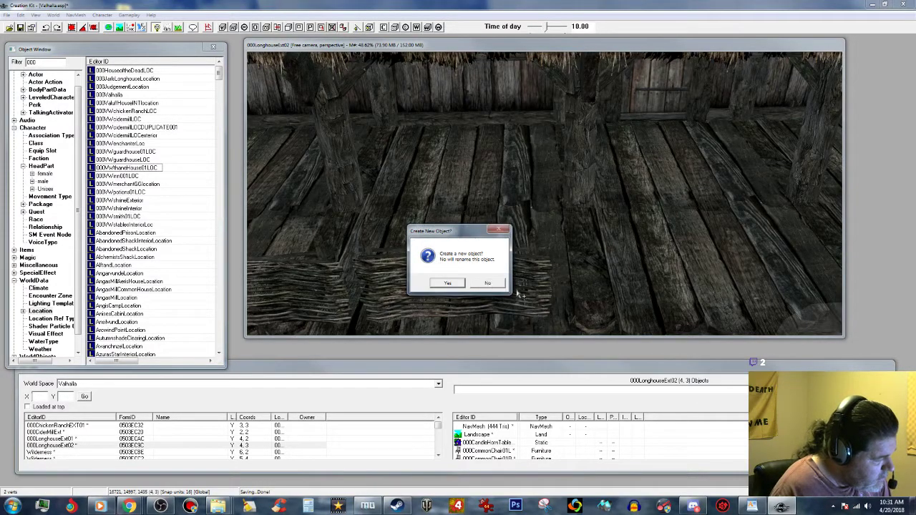
pyautogui.click(485, 282)
pyautogui.click(485, 285)
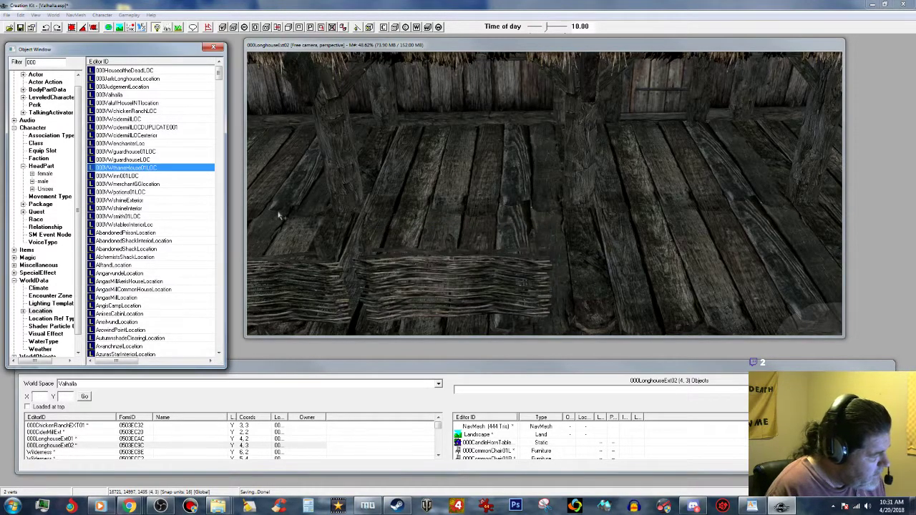
# Set the display name of the 000VWthaneHouse01LOC location to Thane's House.
pyautogui.doubleClick(167, 171)
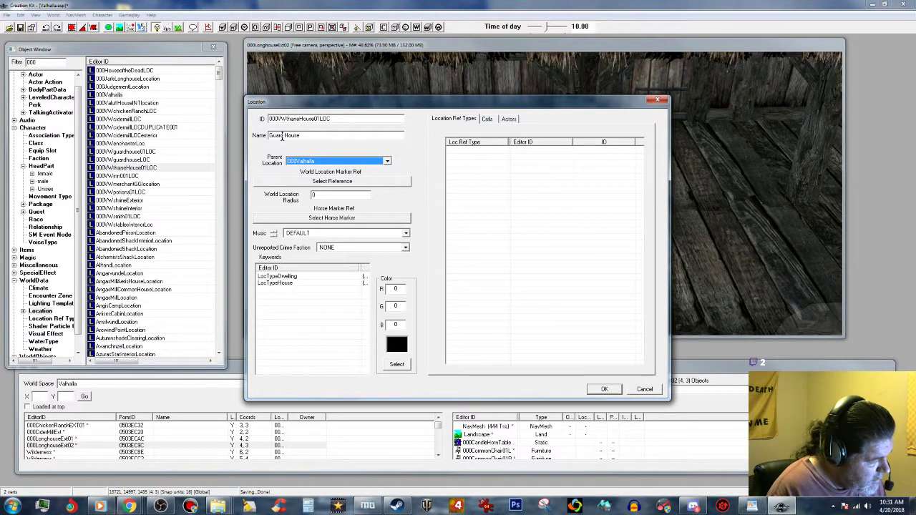
pyautogui.moveTo(282, 137); pyautogui.dragTo(251, 136)
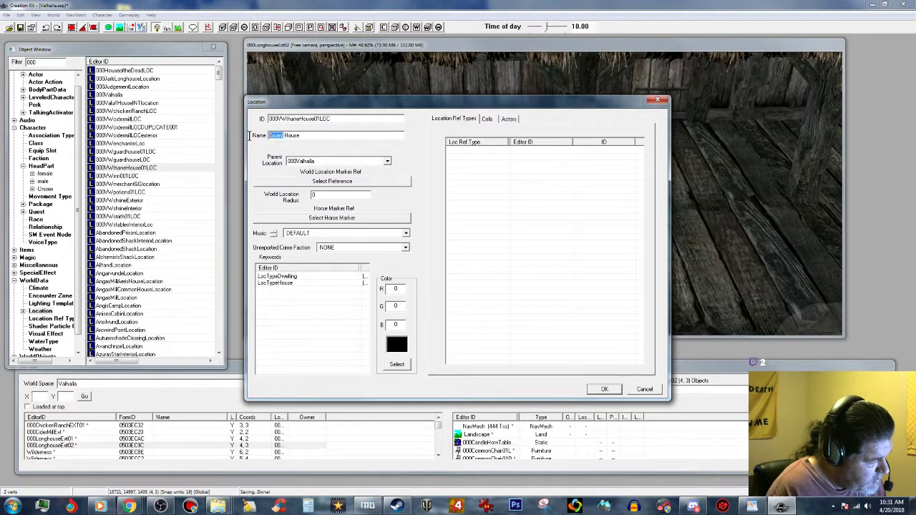
pyautogui.write("Thane's")
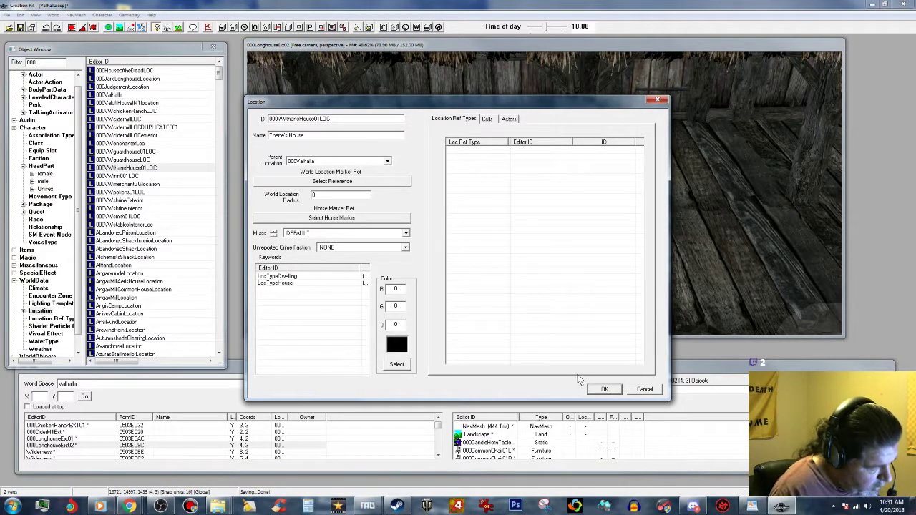
pyautogui.click(607, 389)
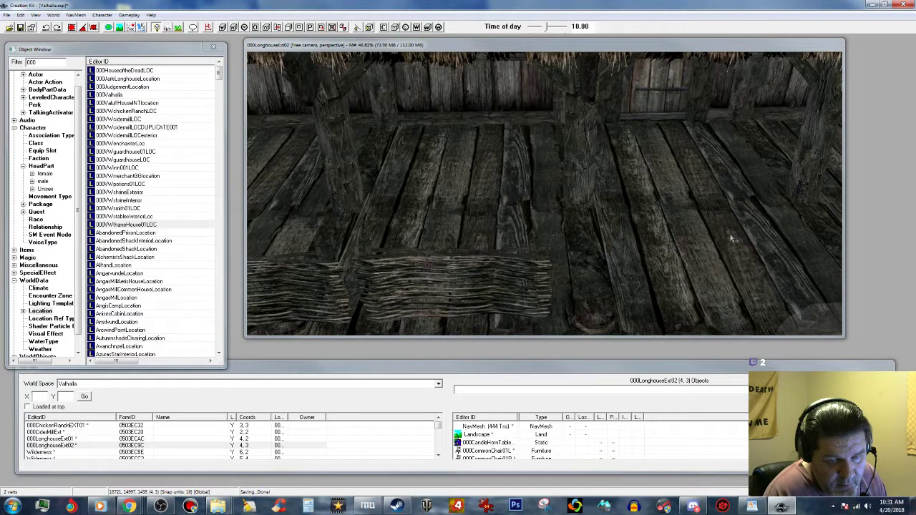
# Find the CreatureDialogueDog quest among the Quest records and open it.
pyautogui.moveTo(708, 234); pyautogui.dragTo(691, 236, button='middle')
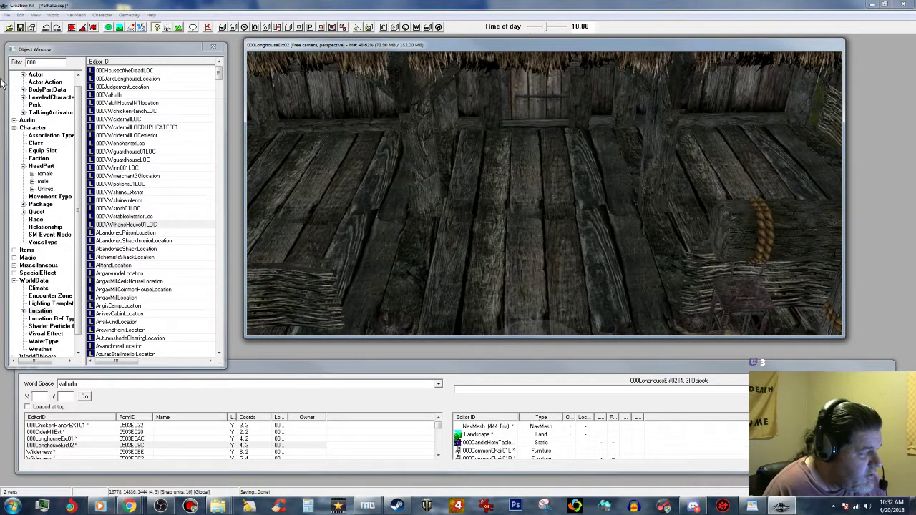
pyautogui.click(36, 212)
pyautogui.moveTo(220, 71); pyautogui.dragTo(221, 84)
pyautogui.click(110, 134)
pyautogui.scroll(3, 109, 134)
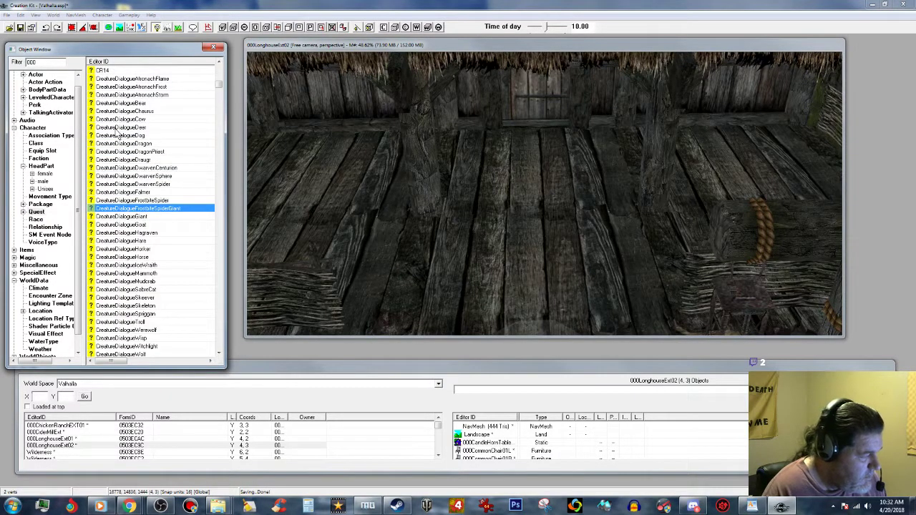
pyautogui.doubleClick(133, 136)
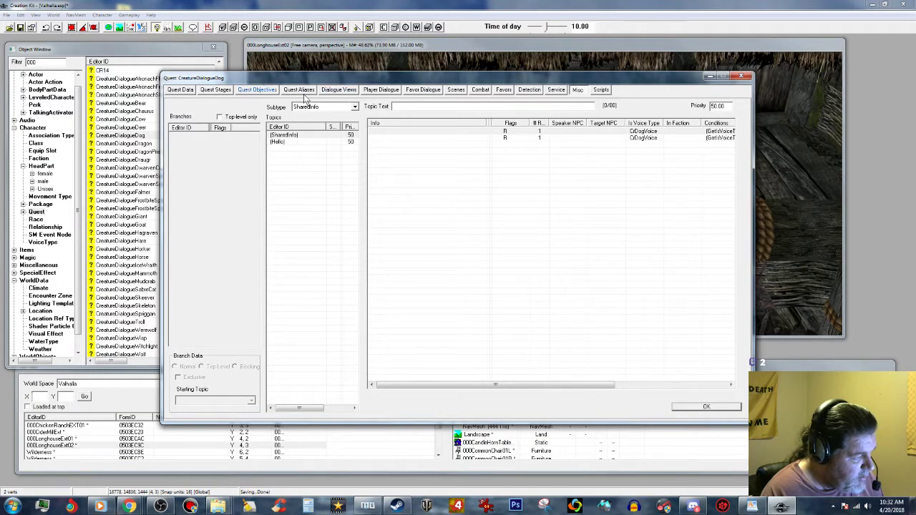
# Look through the stages, objectives, aliases and dialogue views of the CreatureDialogueDog quest.
pyautogui.click(207, 90)
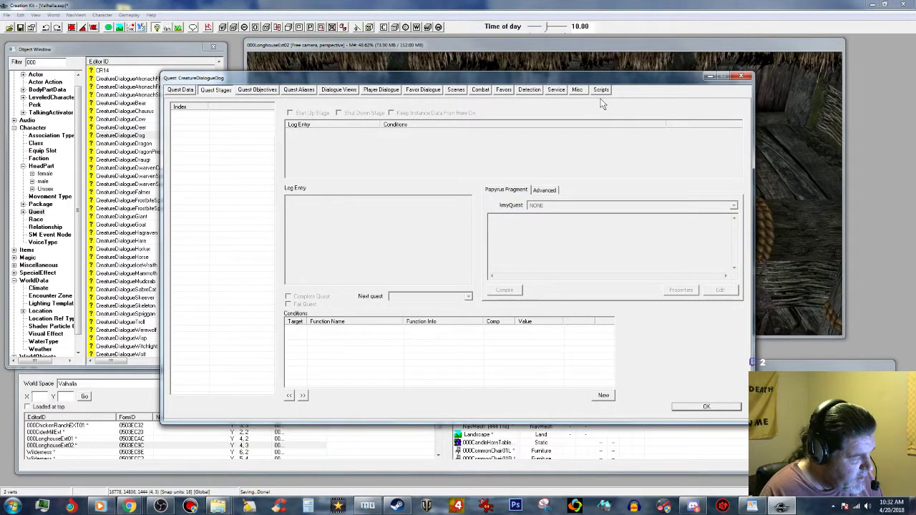
pyautogui.click(259, 91)
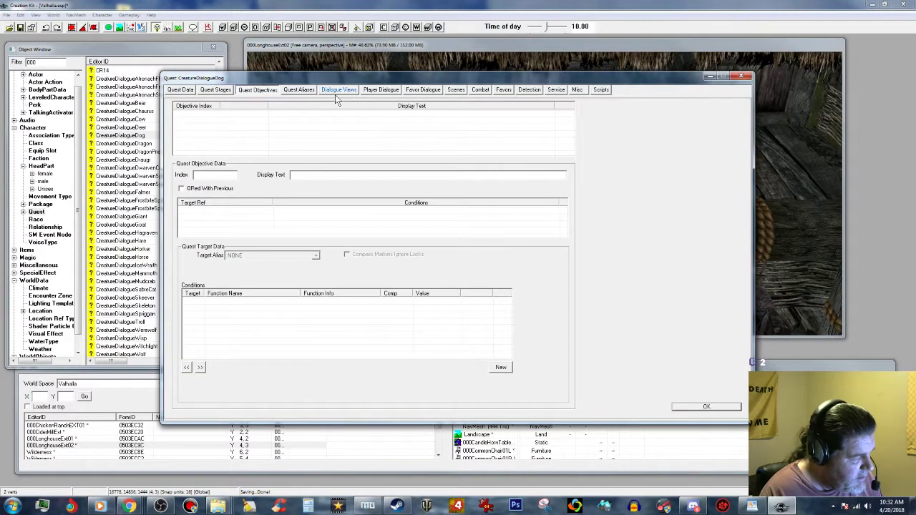
pyautogui.click(310, 90)
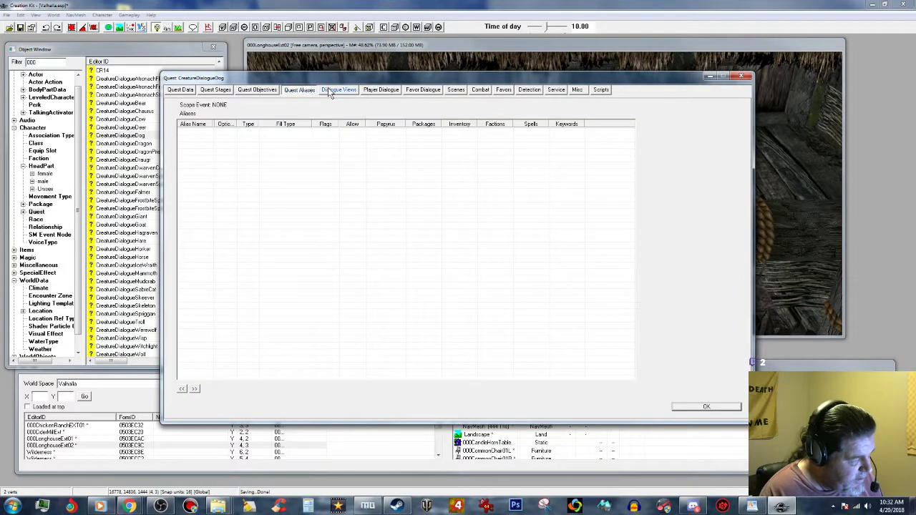
pyautogui.click(329, 91)
# Examine the infos under the SharedInfo and Hello topics in the quest's miscellaneous dialogue.
pyautogui.click(577, 90)
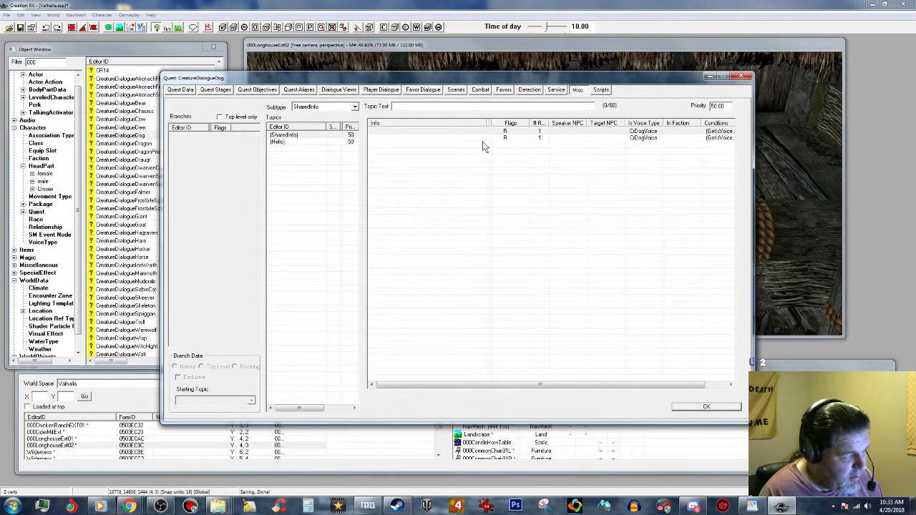
pyautogui.click(294, 136)
pyautogui.click(287, 141)
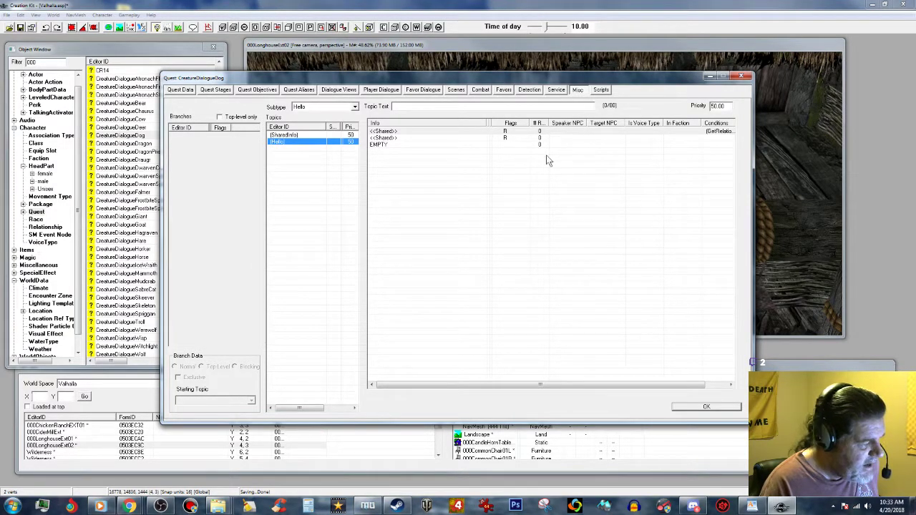
# Inspect the Hello topic's EMPTY info, including its new response and new condition settings, and cancel without adding anything.
pyautogui.doubleClick(399, 145)
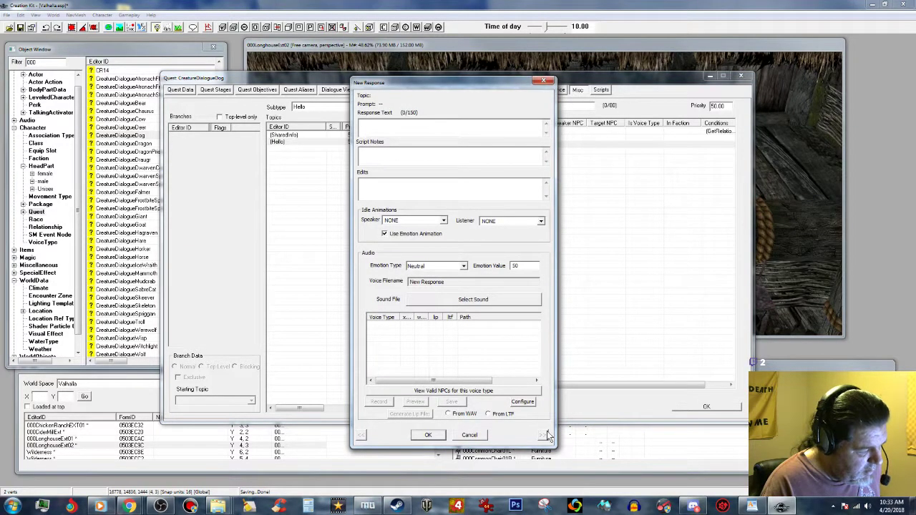
pyautogui.click(469, 435)
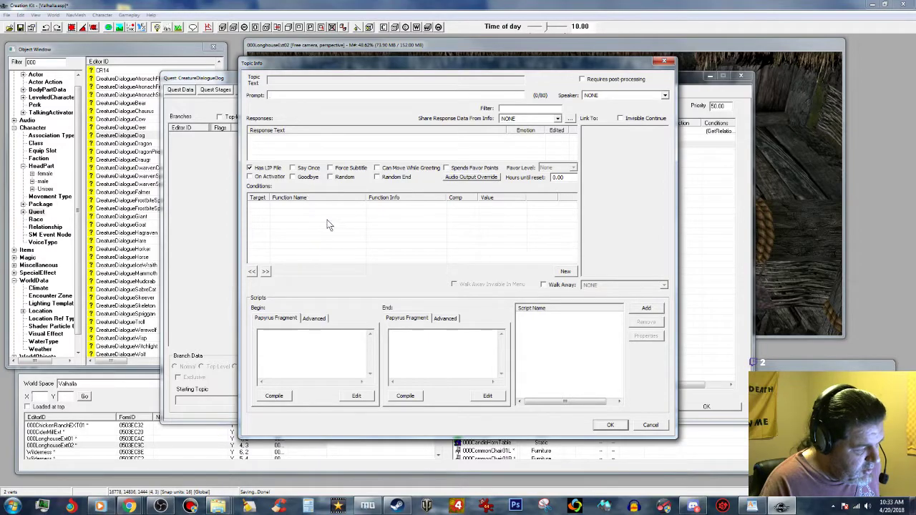
pyautogui.rightClick(350, 225)
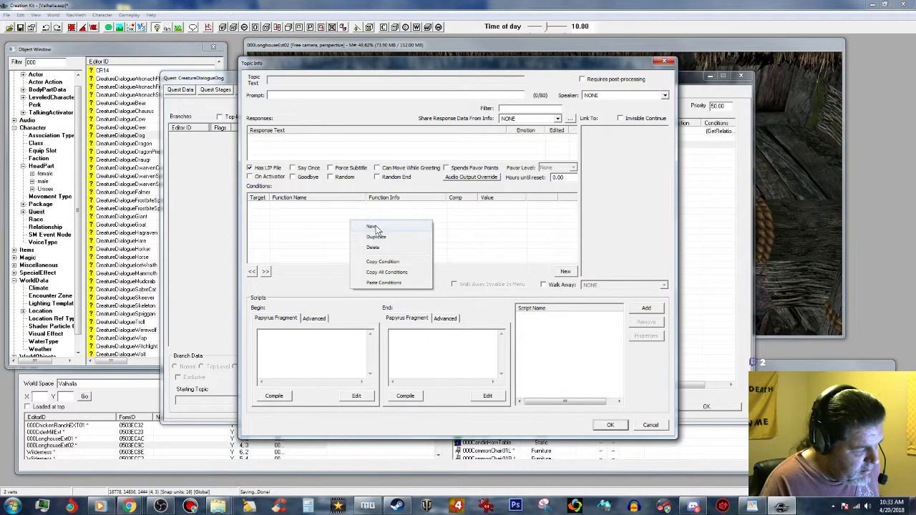
pyautogui.click(369, 230)
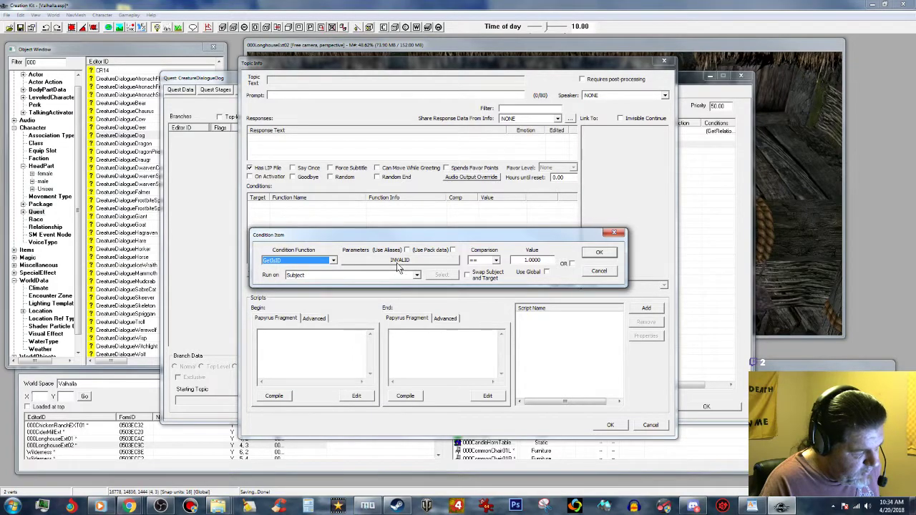
pyautogui.click(599, 271)
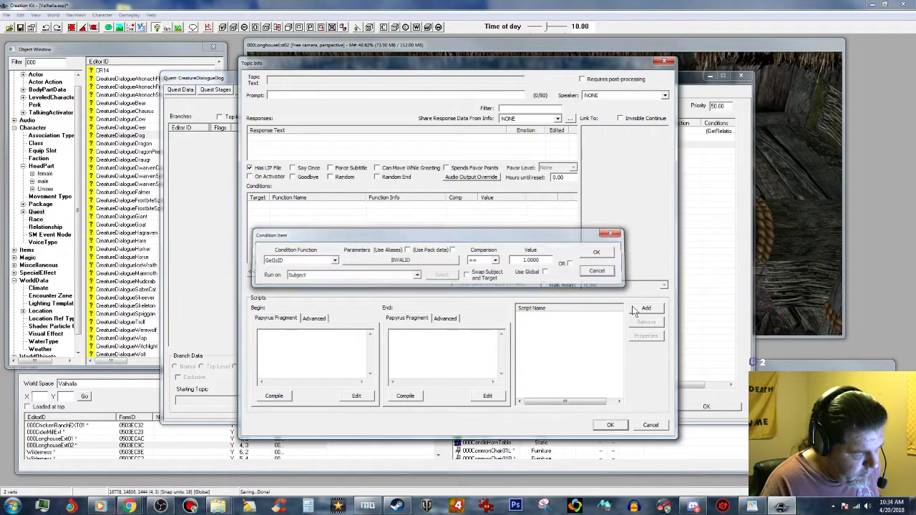
pyautogui.click(651, 426)
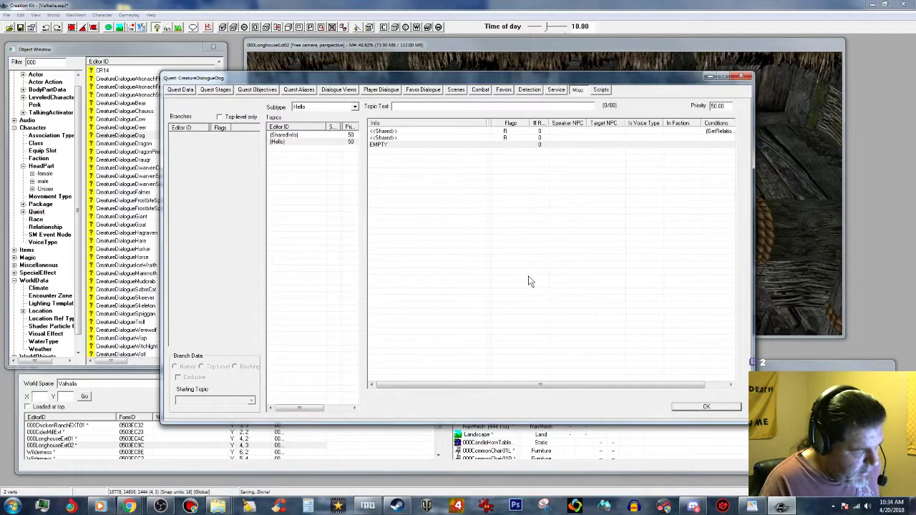
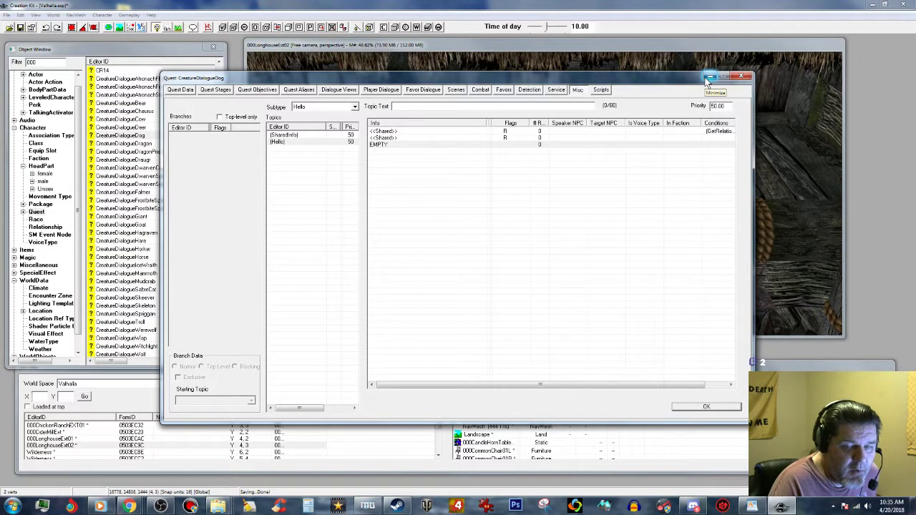
# Minimize the quest window, switch to Audacity and record a sound clip about 3 seconds long, pausing the recording at its end.
pyautogui.click(708, 77)
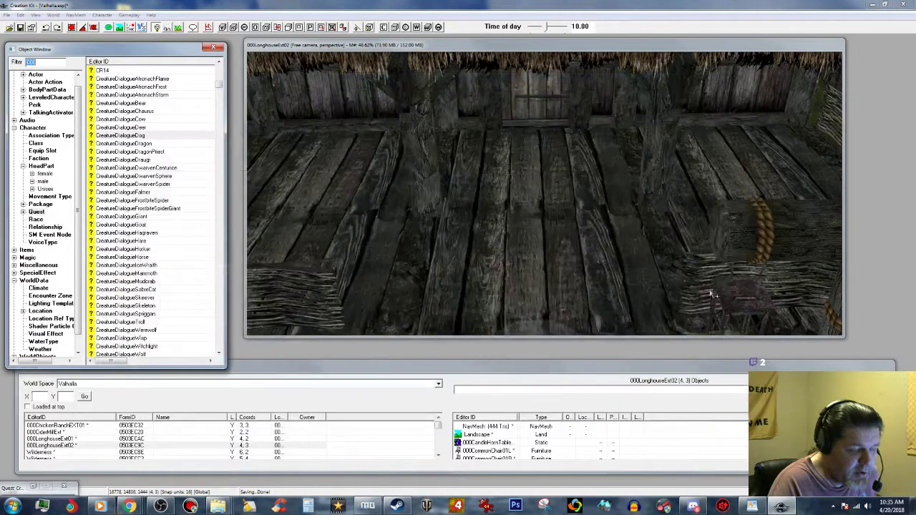
pyautogui.click(635, 507)
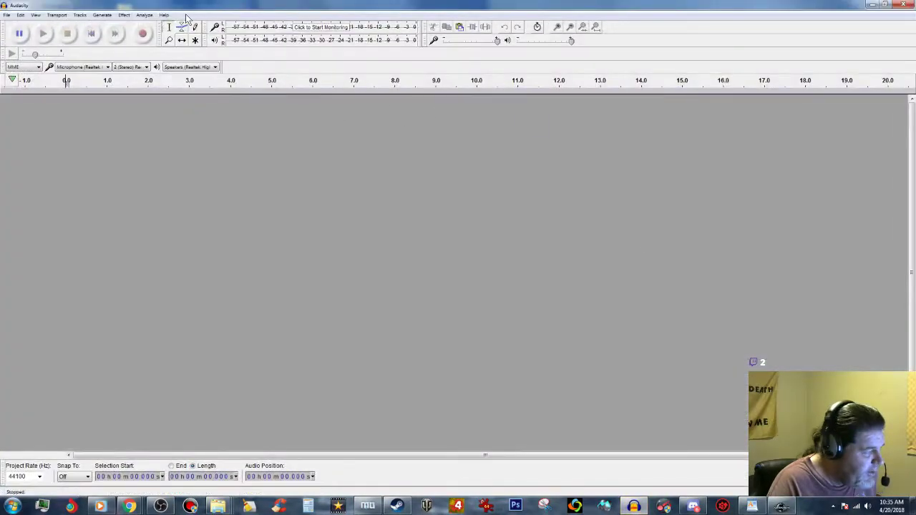
pyautogui.click(17, 37)
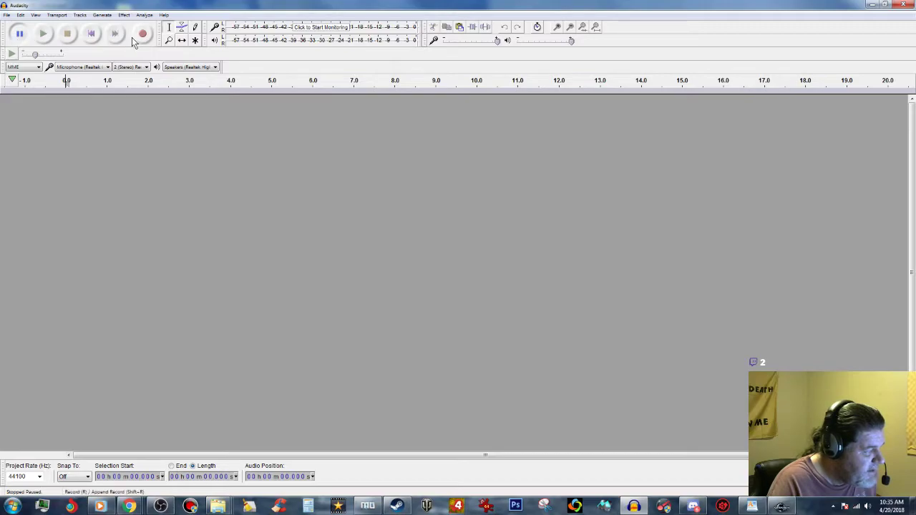
pyautogui.click(143, 34)
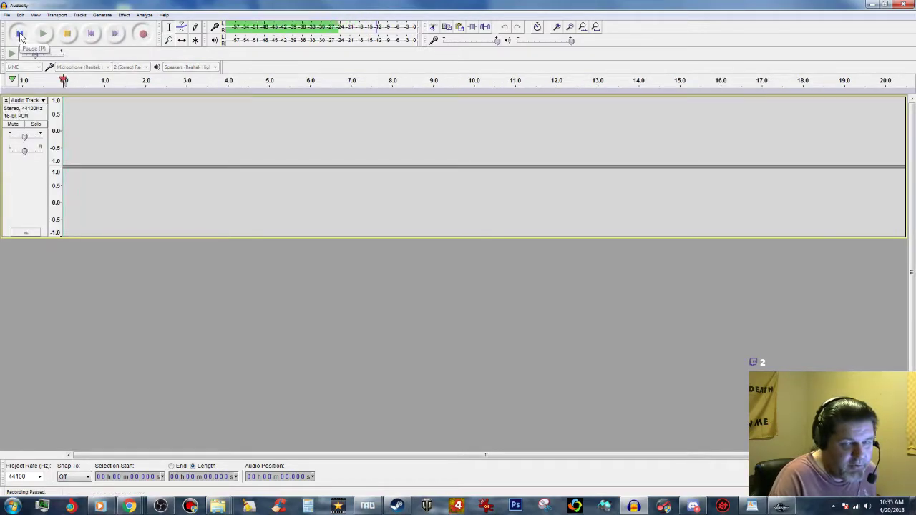
pyautogui.moveTo(98, 507)
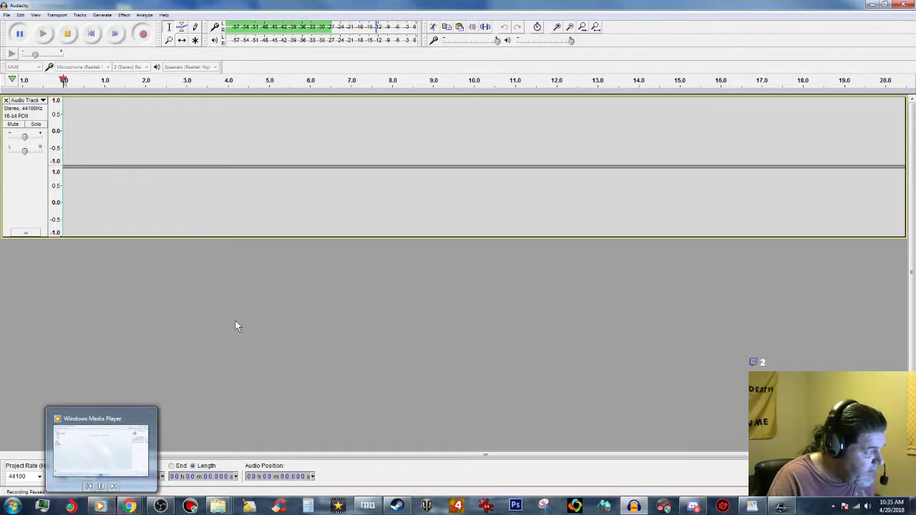
pyautogui.click(20, 30)
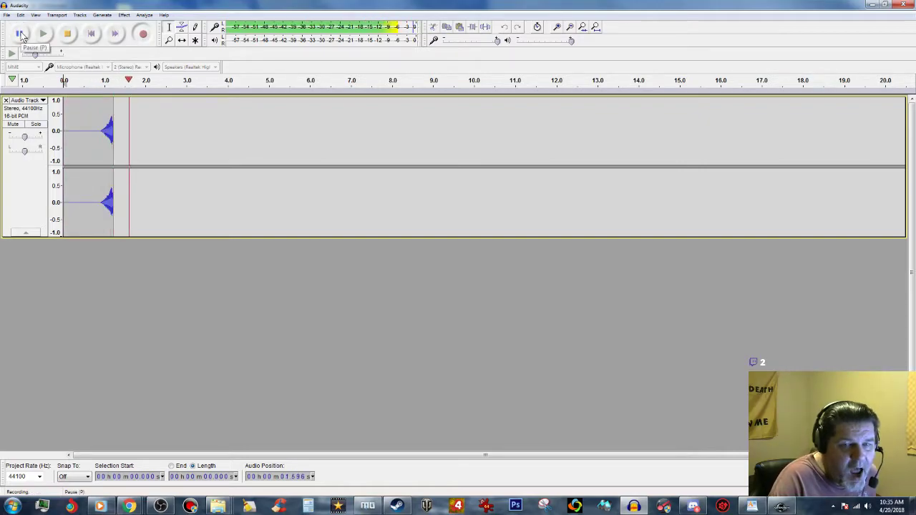
pyautogui.click(20, 33)
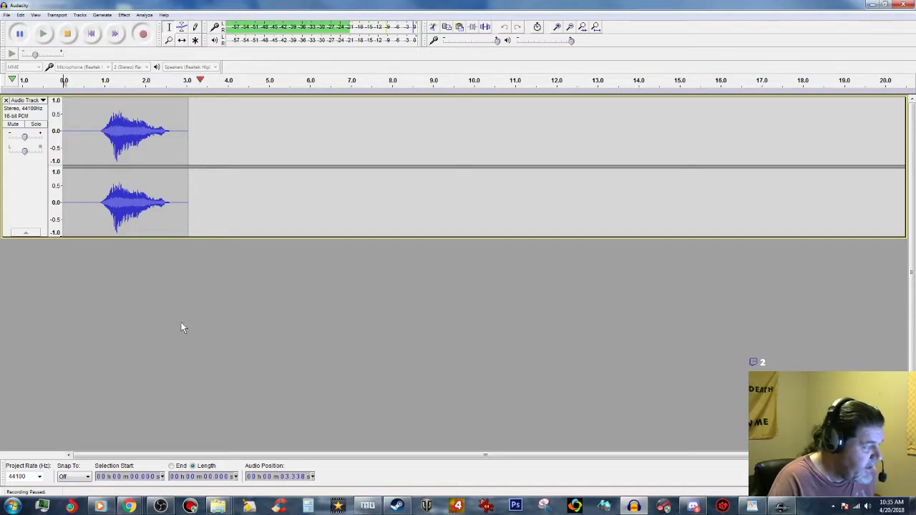
# Split the recorded stereo track to mono and delete the second of the two mono tracks.
pyautogui.click(43, 100)
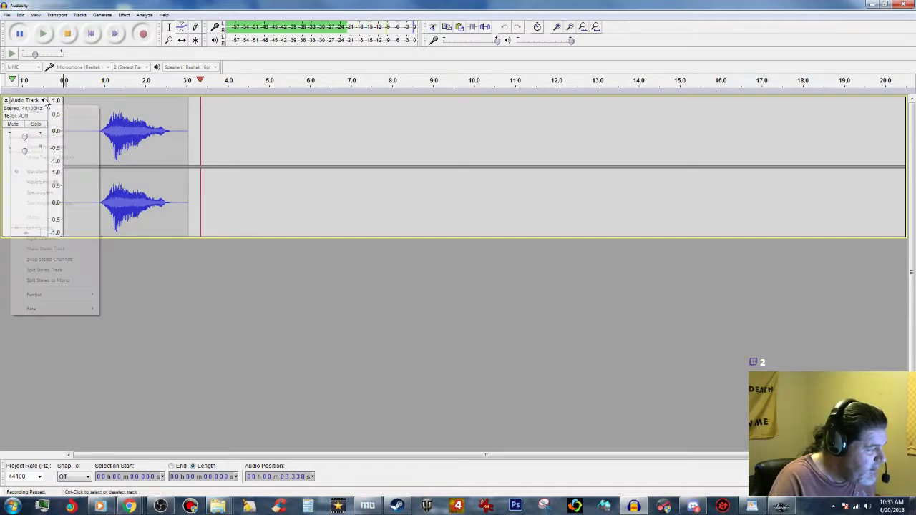
pyautogui.click(52, 280)
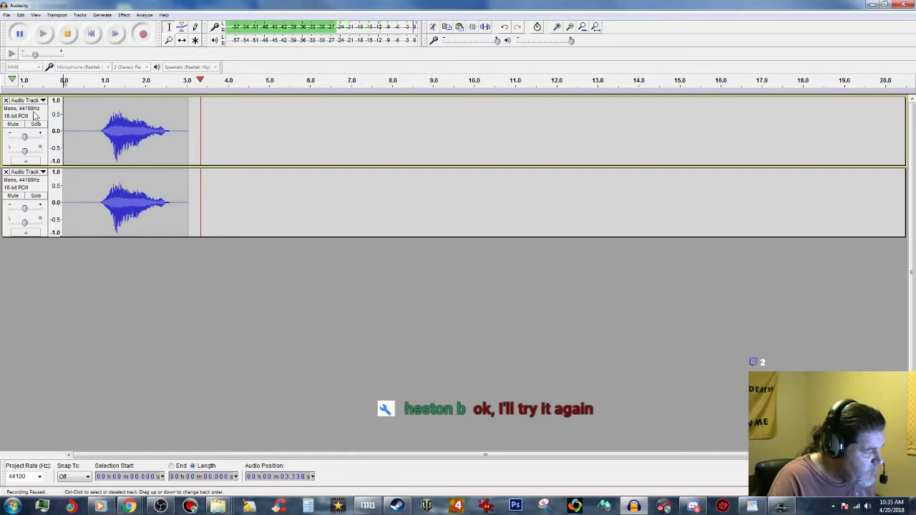
pyautogui.click(5, 171)
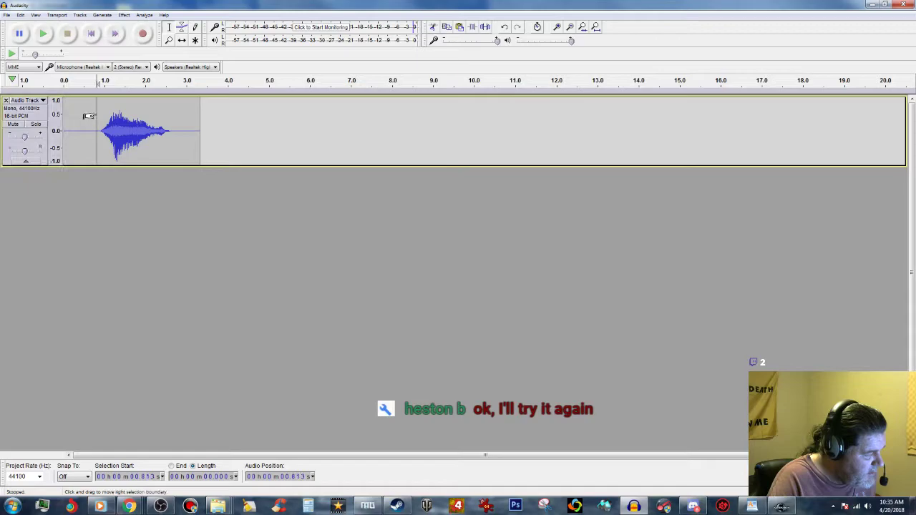
# Cut about 0.74 s of silence from the start of the clip and the silent end from about 2.15 s onward.
pyautogui.doubleClick(82, 114)
pyautogui.click(223, 119)
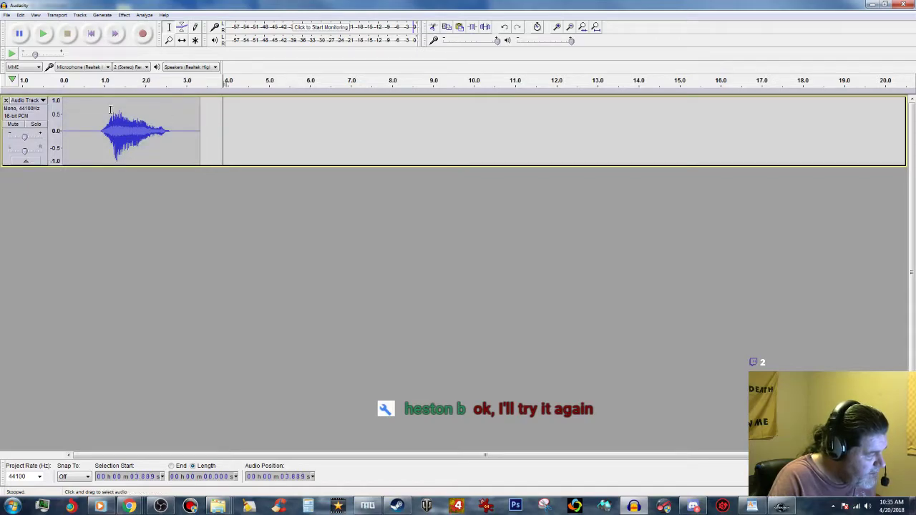
pyautogui.moveTo(93, 119); pyautogui.dragTo(10, 118)
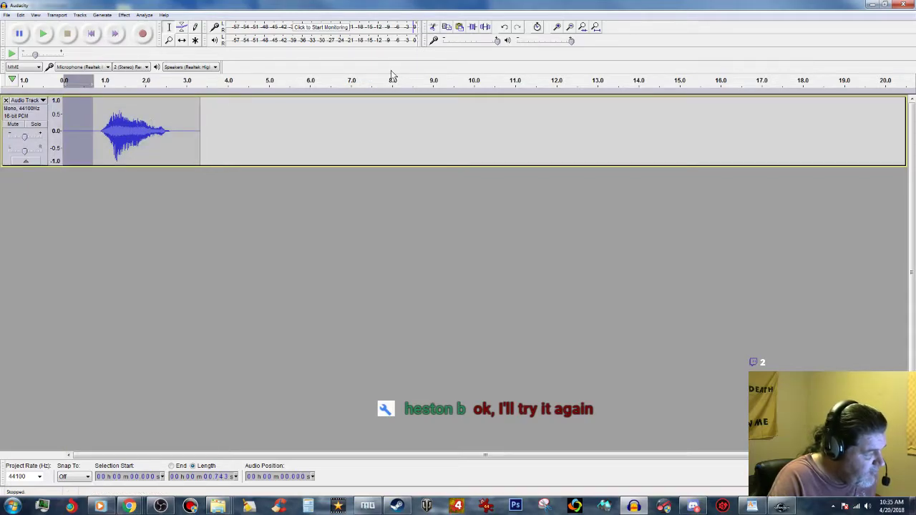
pyautogui.click(435, 27)
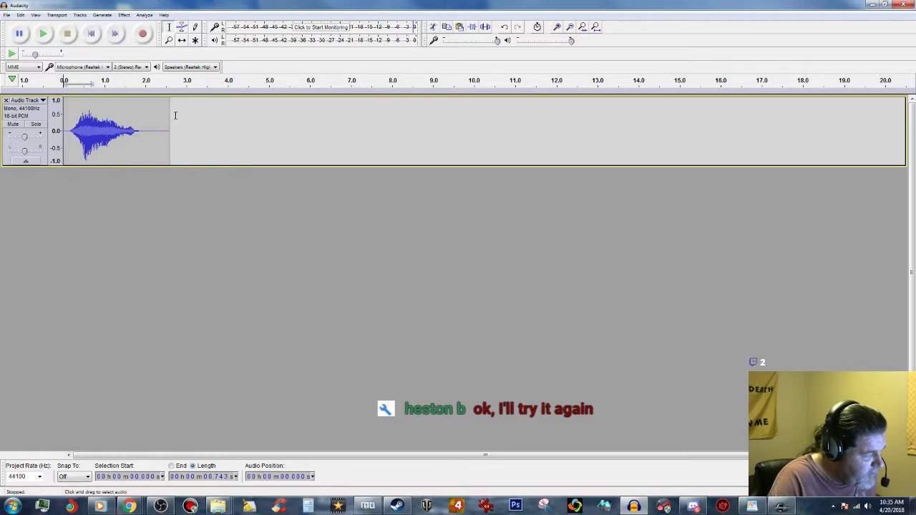
pyautogui.click(151, 109)
pyautogui.moveTo(151, 109); pyautogui.dragTo(203, 109)
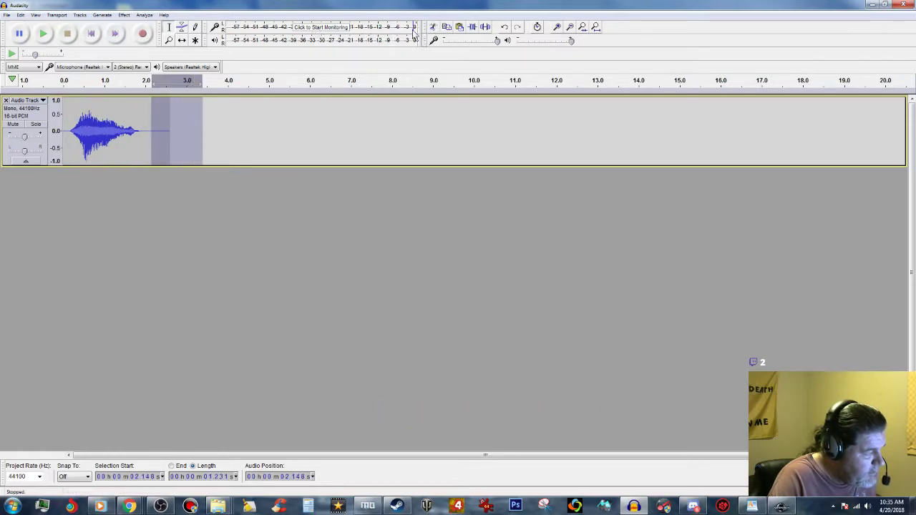
pyautogui.click(434, 27)
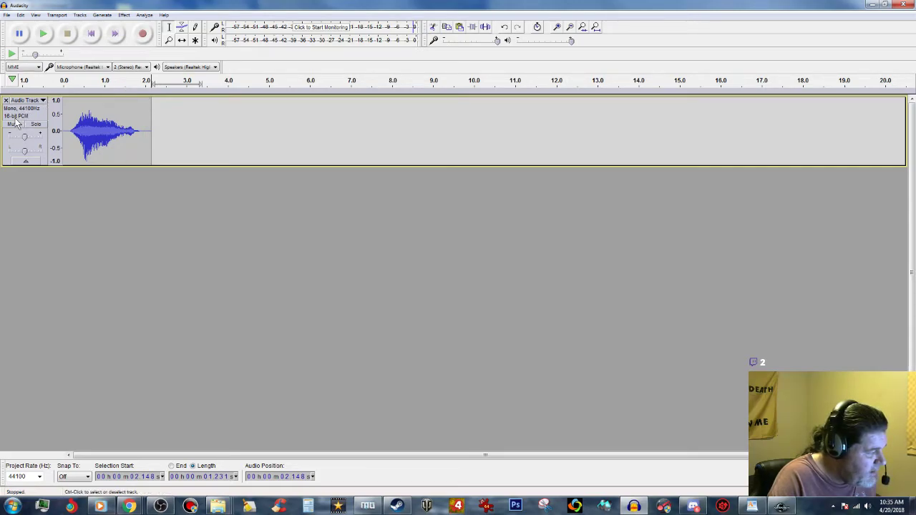
# Check the mono track's sample format options and play back the trimmed clip.
pyautogui.click(43, 100)
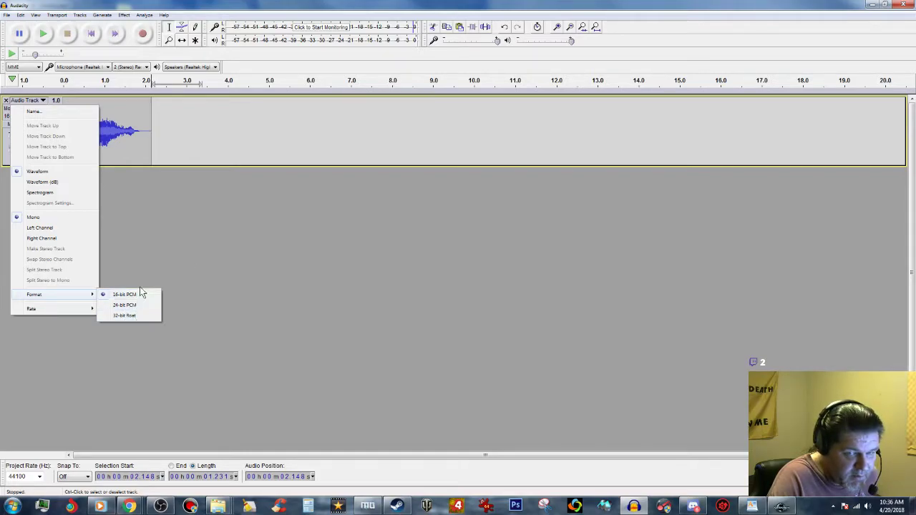
pyautogui.click(205, 252)
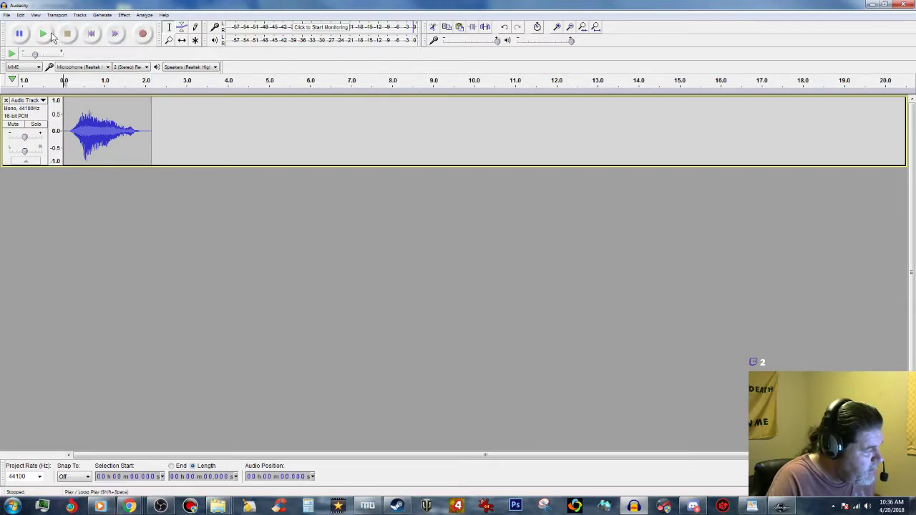
pyautogui.click(44, 35)
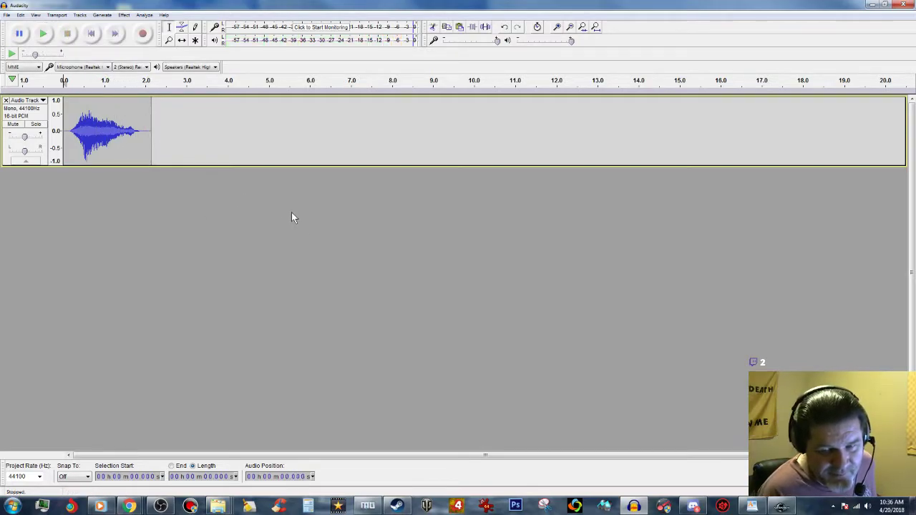
# Close Audacity without saving the project and return to the Creation Kit.
pyautogui.click(896, 6)
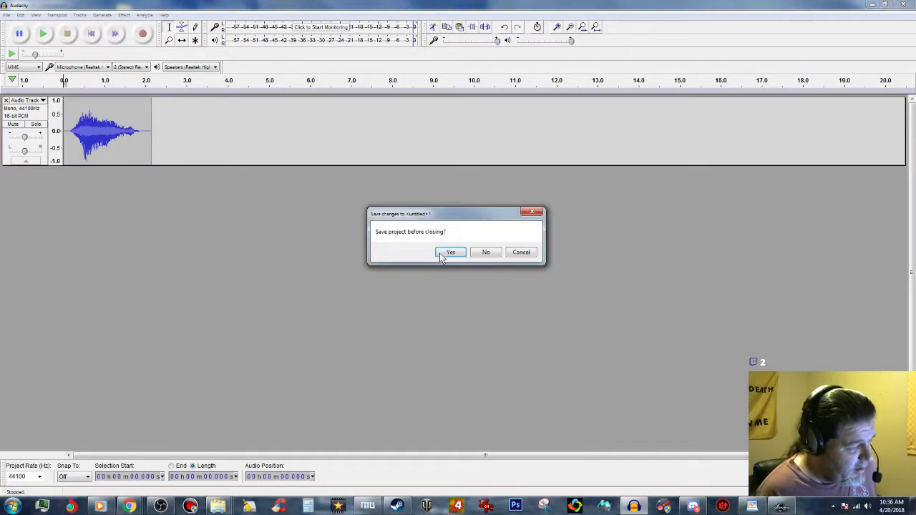
pyautogui.click(486, 252)
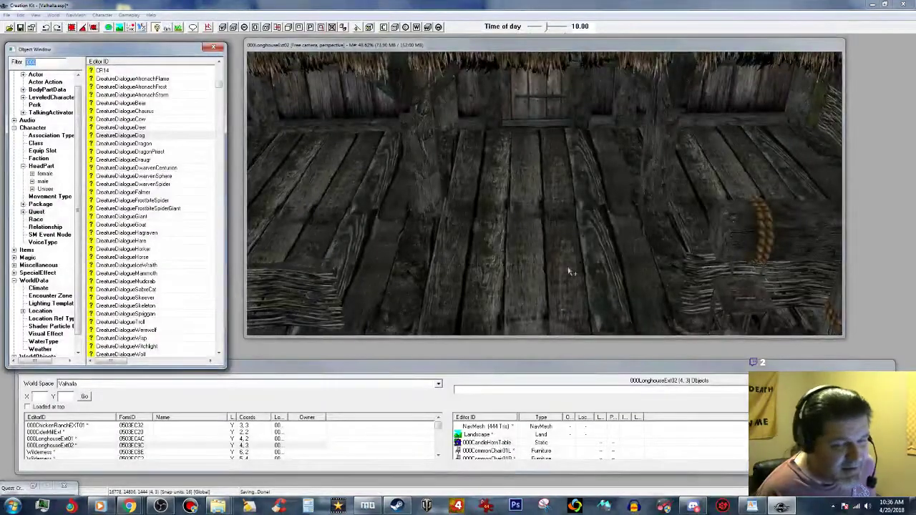
# Select the thane's house cell among the interior cells in the cell editor and name it Thane's House.
pyautogui.click(644, 44)
pyautogui.moveTo(634, 177); pyautogui.dragTo(648, 205, button='middle')
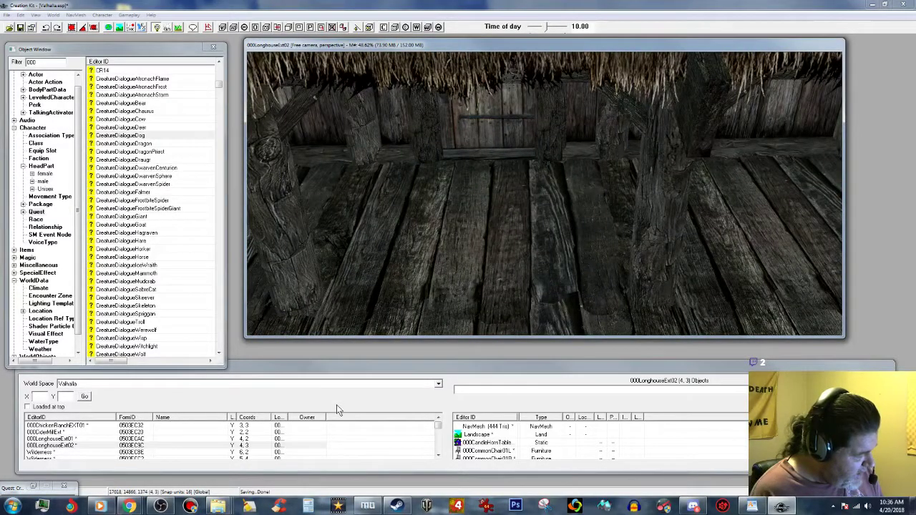
pyautogui.click(54, 15)
pyautogui.click(66, 48)
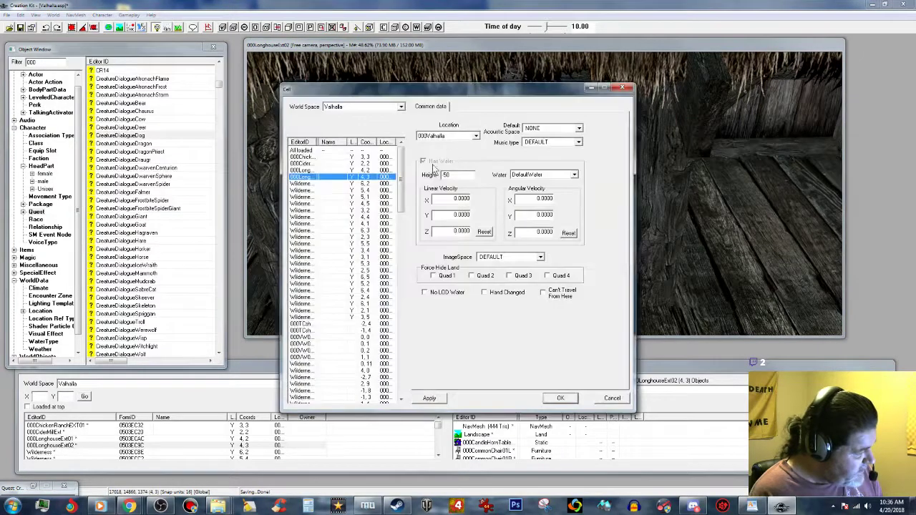
pyautogui.click(401, 106)
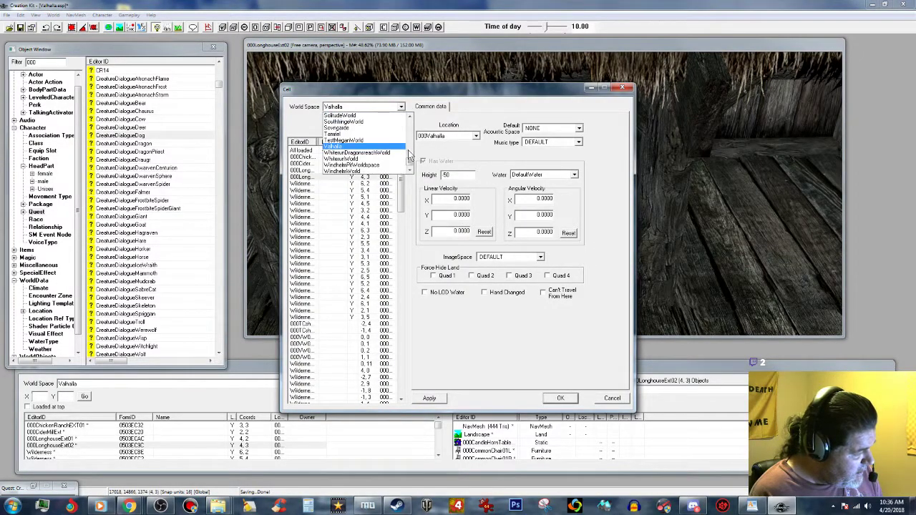
pyautogui.moveTo(411, 161); pyautogui.dragTo(408, 114)
pyautogui.click(388, 116)
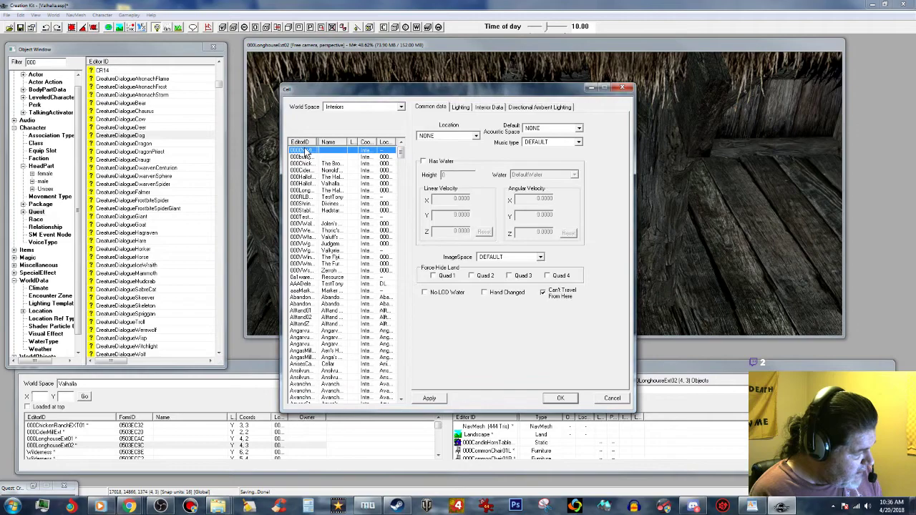
pyautogui.moveTo(319, 142); pyautogui.dragTo(338, 142)
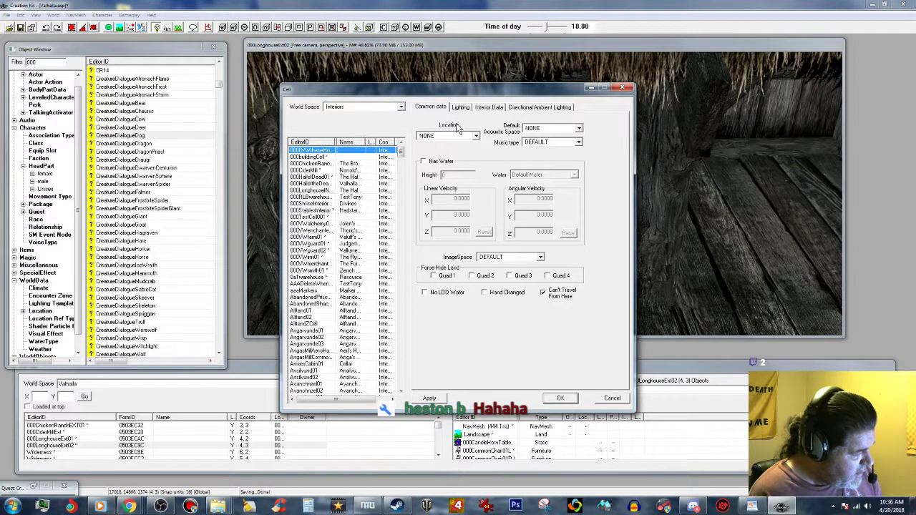
pyautogui.click(484, 106)
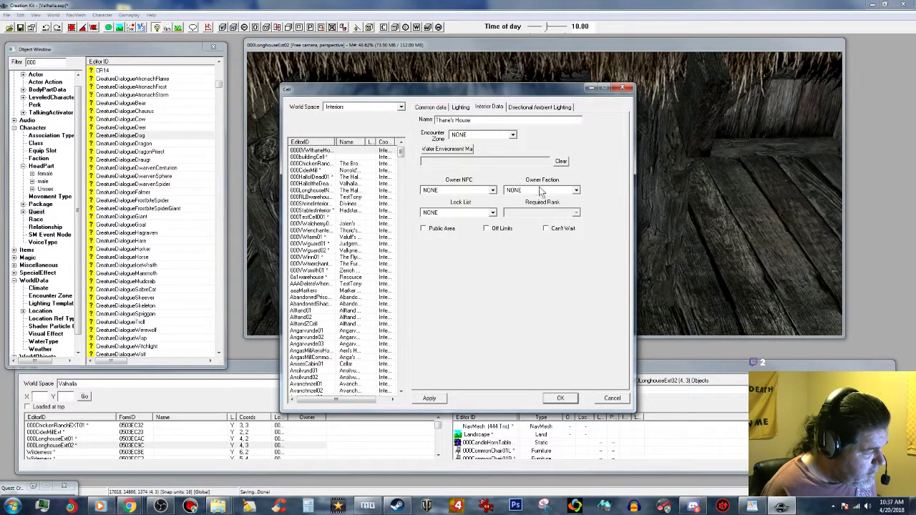
pyautogui.click(432, 399)
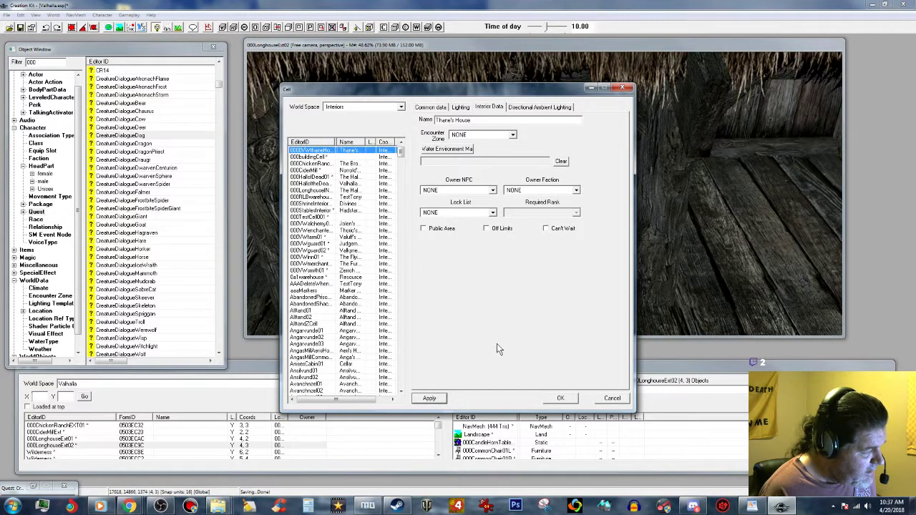
# Set the thane's house cell's lighting template to FarmLightingTemplate, apply the change and close the cell editor.
pyautogui.click(460, 106)
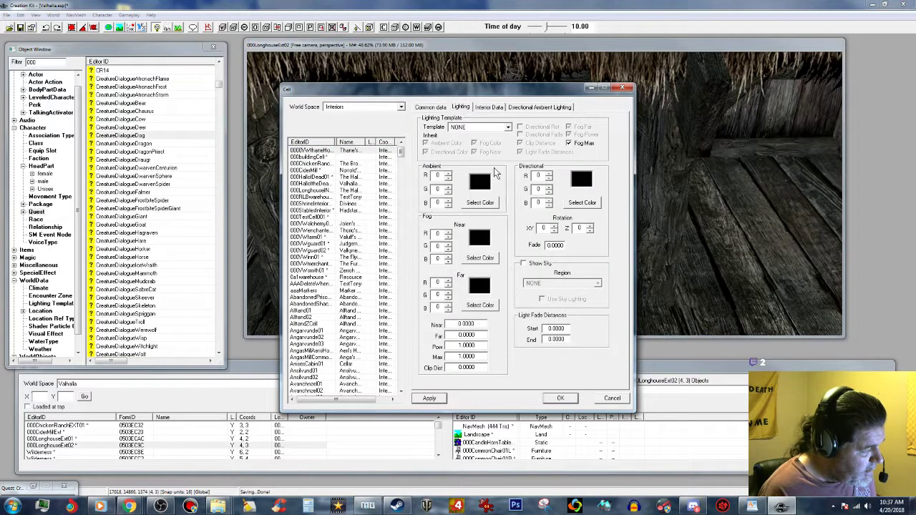
pyautogui.click(507, 127)
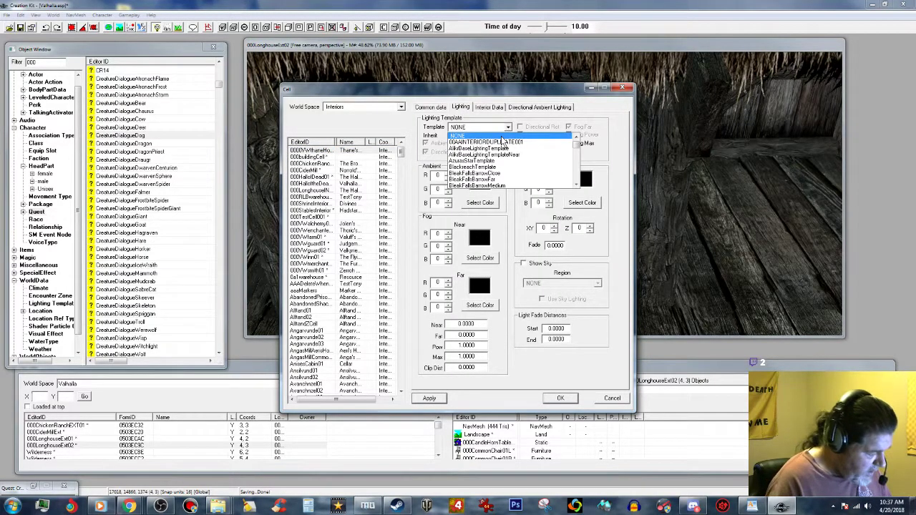
pyautogui.scroll(-2, 501, 136)
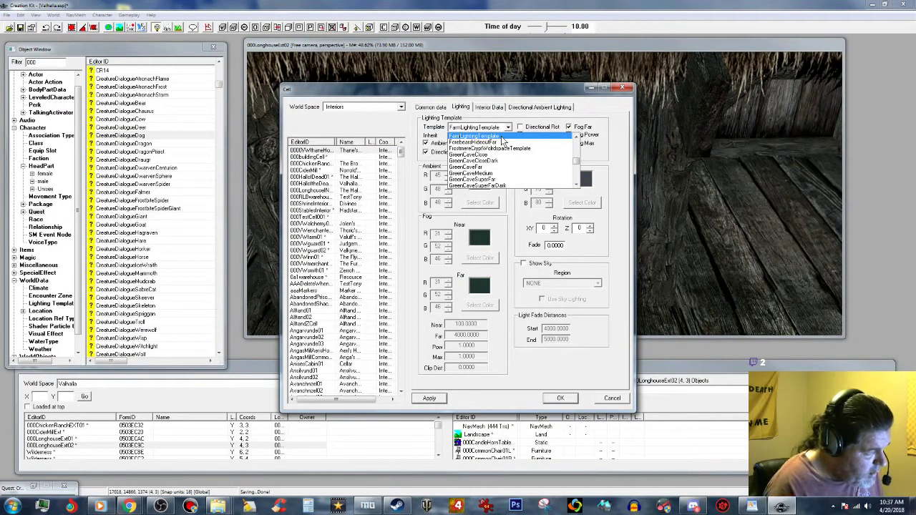
pyautogui.click(502, 137)
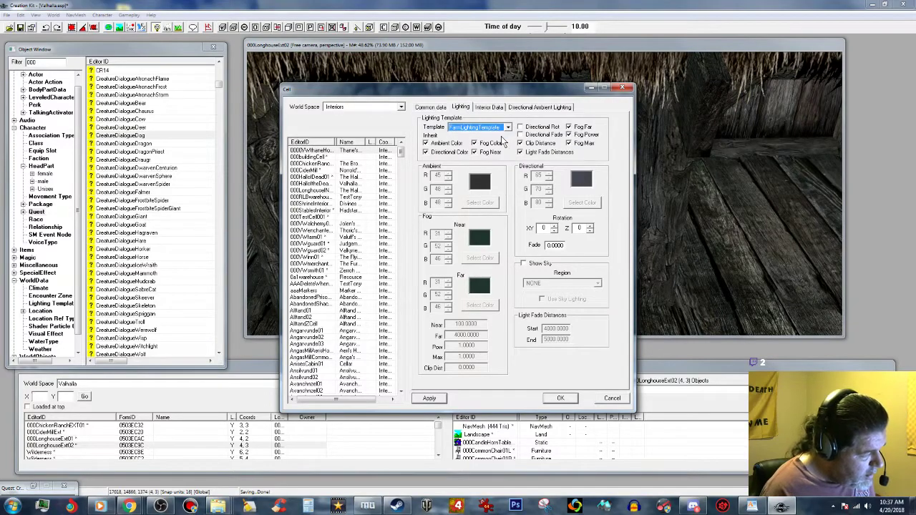
pyautogui.click(429, 398)
pyautogui.click(575, 397)
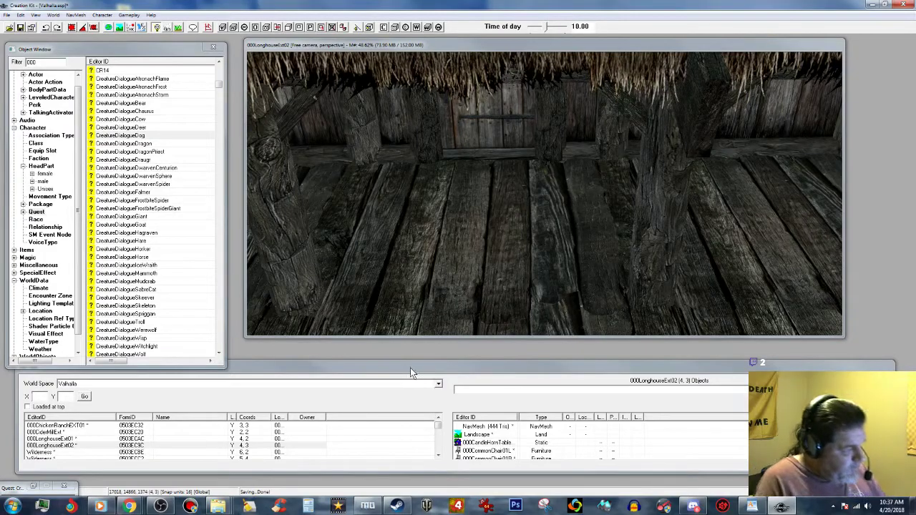
# List the interior cells in the cell view and load 000VWsmith01, the forge interior, into the render window.
pyautogui.doubleClick(70, 440)
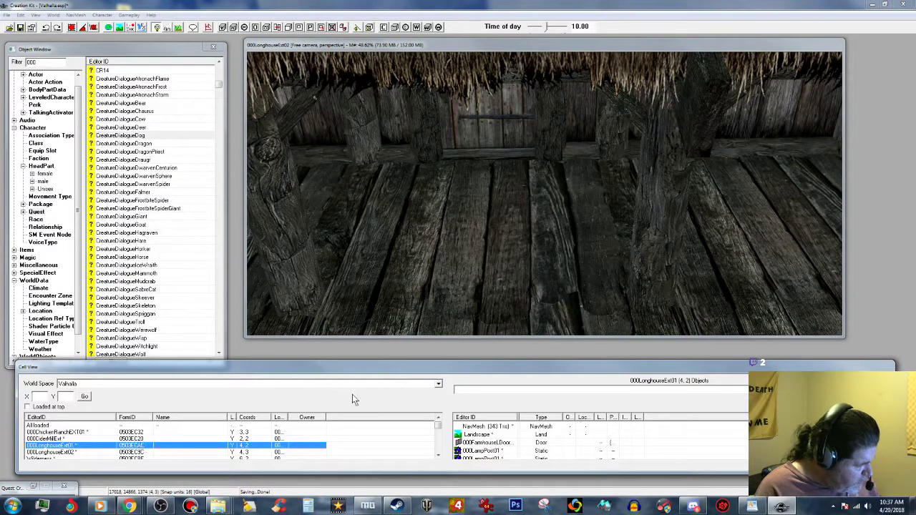
pyautogui.click(439, 384)
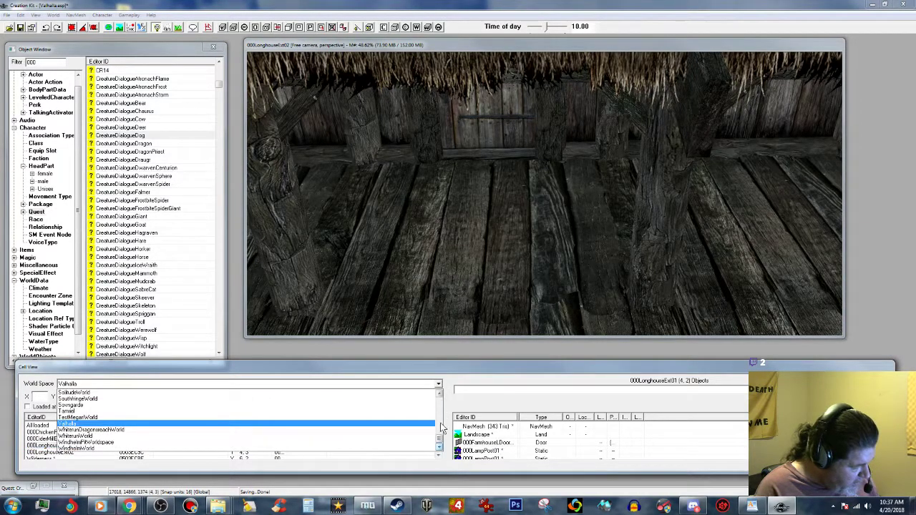
pyautogui.scroll(5, 439, 444)
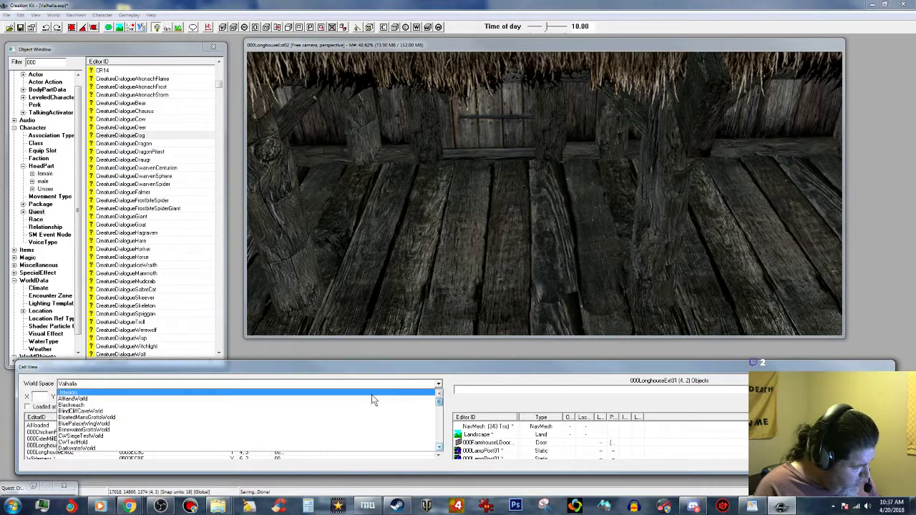
pyautogui.click(330, 396)
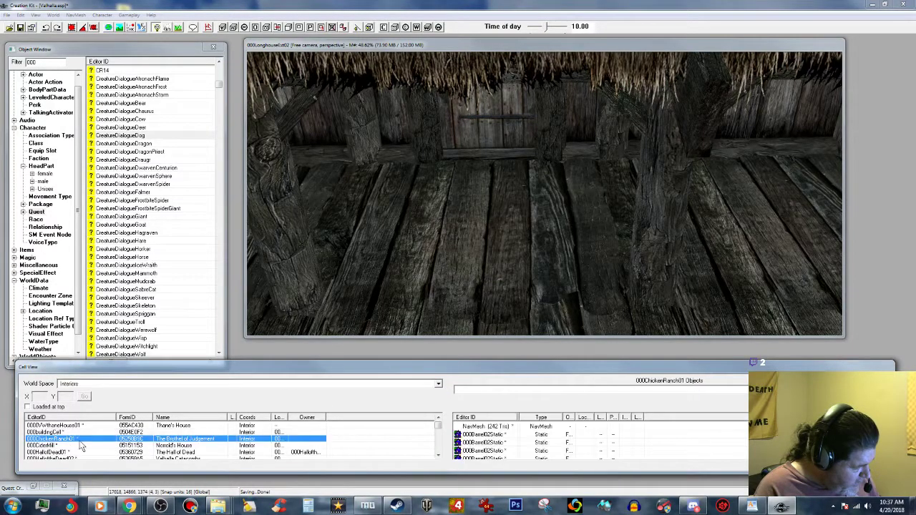
pyautogui.scroll(-3, 96, 440)
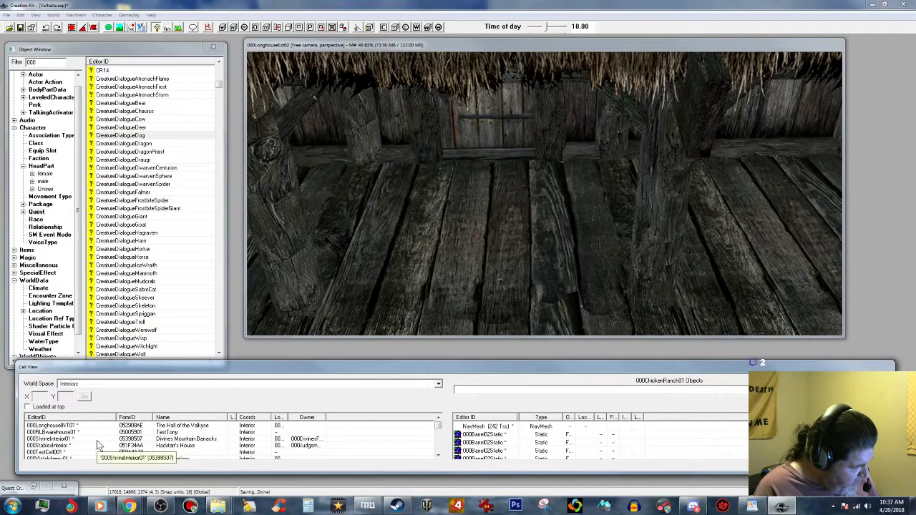
pyautogui.scroll(-5, 96, 440)
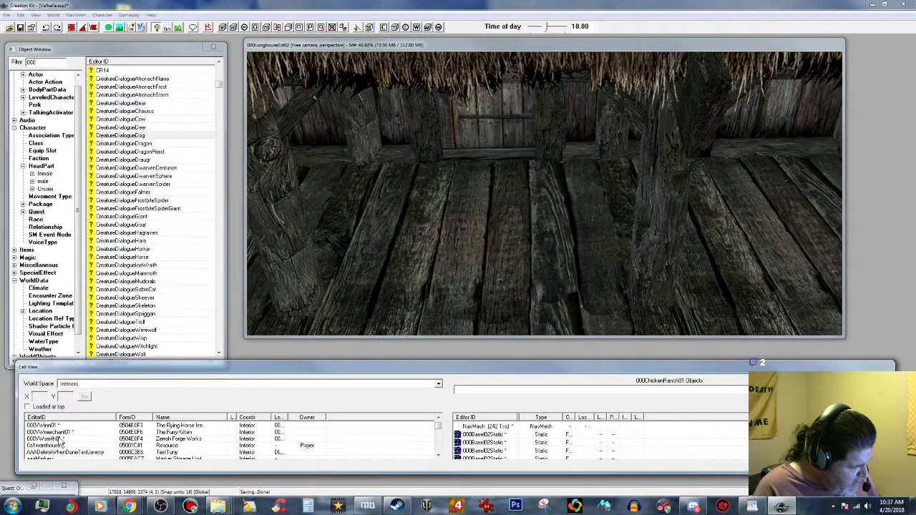
pyautogui.click(96, 439)
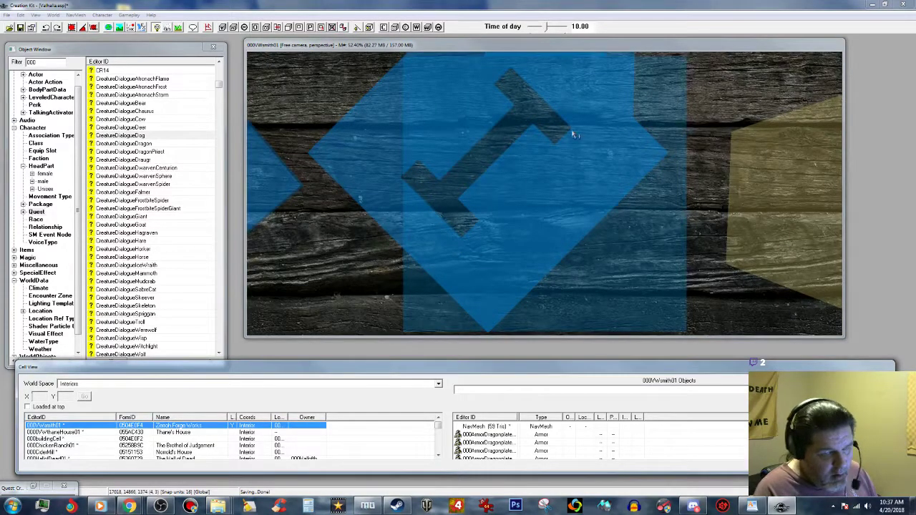
# Multi-select the forge interior's north marker and its building shell sections, including the end, doorway and hearth pieces.
pyautogui.scroll(-10, 624, 63)
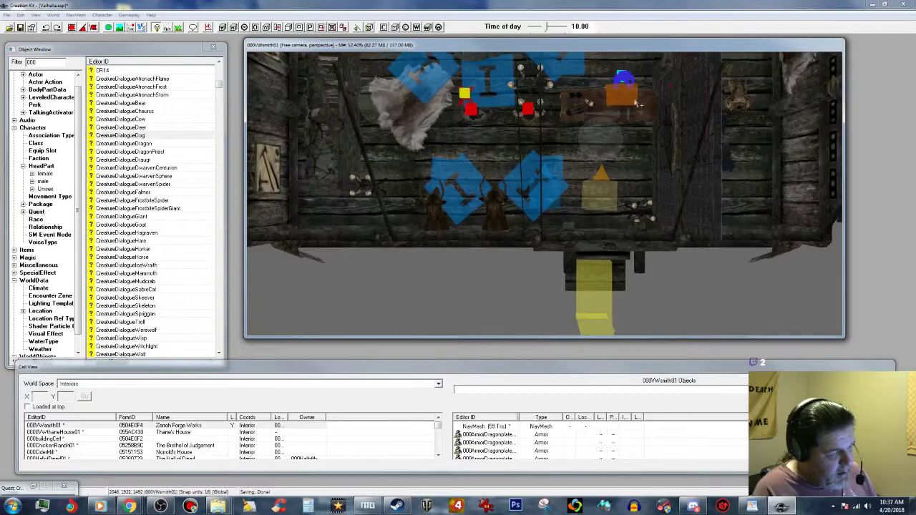
pyautogui.scroll(5, 631, 107)
pyautogui.scroll(-4, 631, 106)
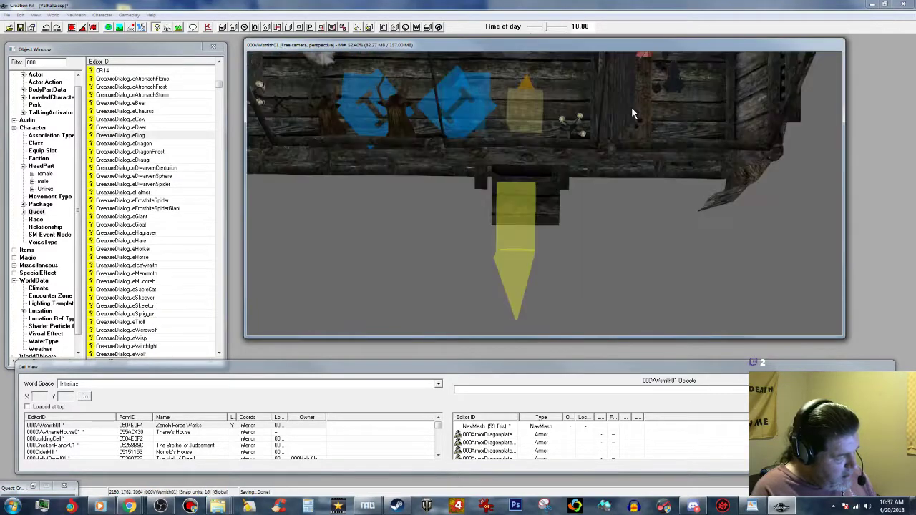
pyautogui.scroll(-5, 631, 107)
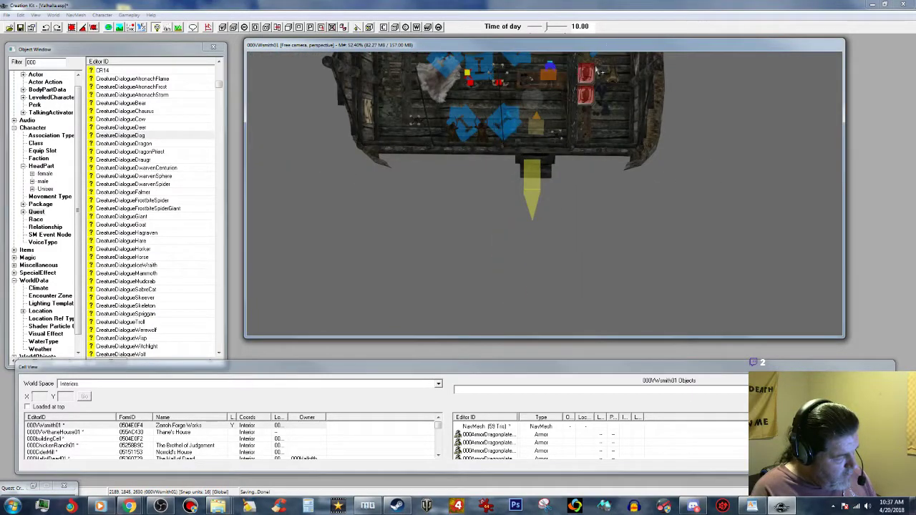
pyautogui.moveTo(534, 177)
pyautogui.keyDown('shift'); pyautogui.mouseDown(button='middle')
pyautogui.moveTo(533, 155)
pyautogui.moveTo(537, 189)
pyautogui.mouseUp(button='middle'); pyautogui.keyUp('shift')
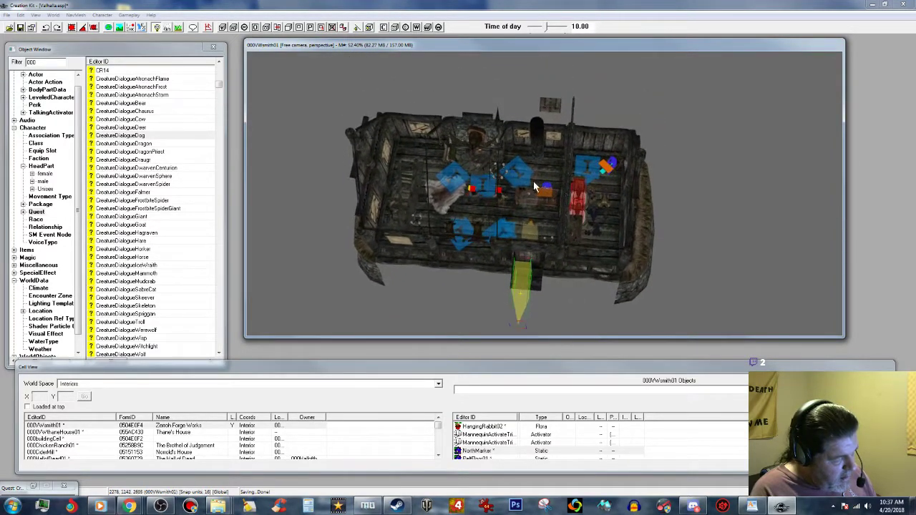
pyautogui.click(620, 143)
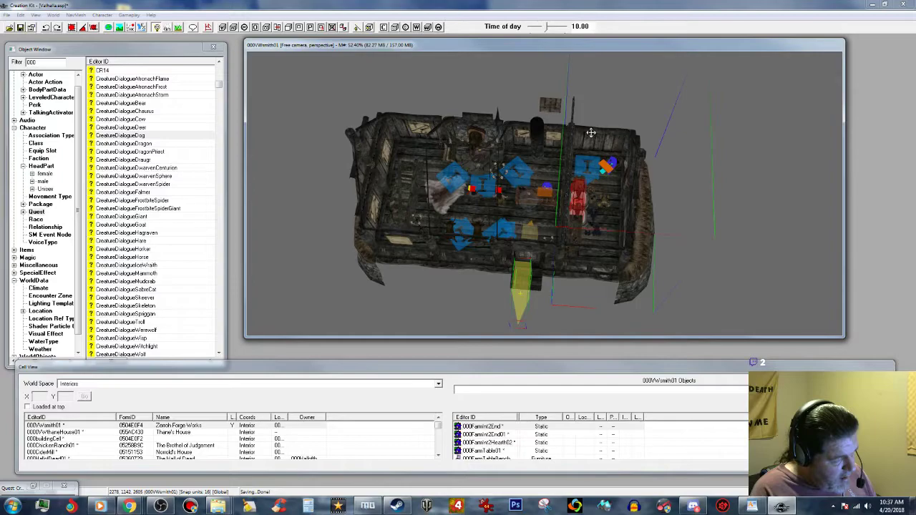
pyautogui.click(510, 123)
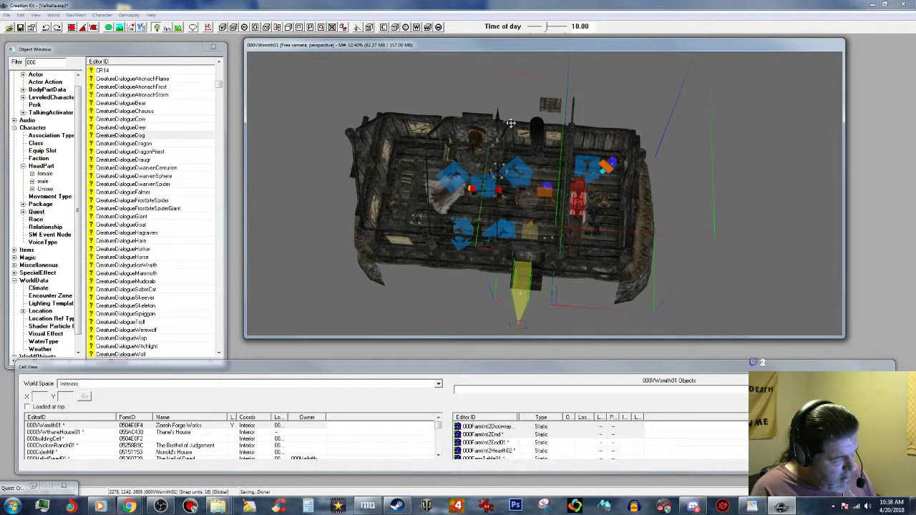
pyautogui.click(472, 124)
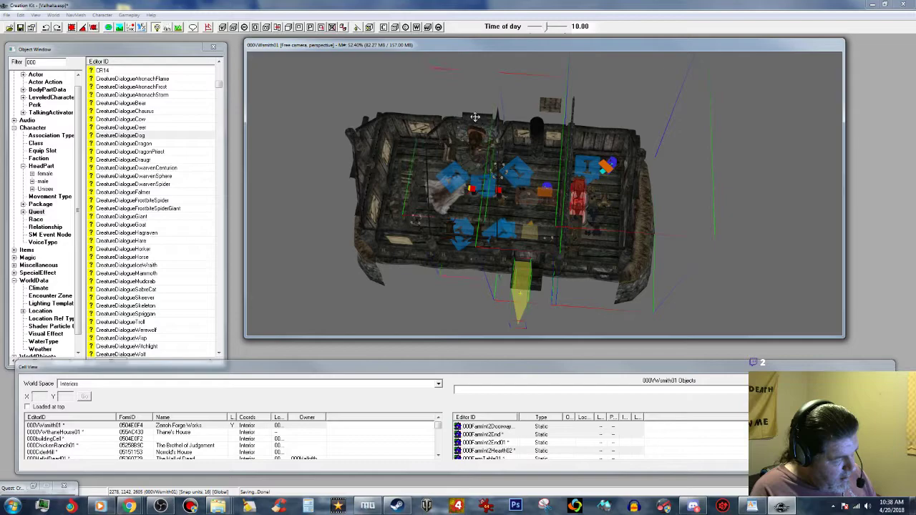
pyautogui.keyDown('ctrl'); pyautogui.click(405, 118); pyautogui.keyUp('ctrl')
# Add the farm interior lights around the main room and the farmhouse entrance door to the selection.
pyautogui.keyDown('shift'); pyautogui.moveTo(569, 169); pyautogui.dragTo(483, 159, button='middle'); pyautogui.keyUp('shift')
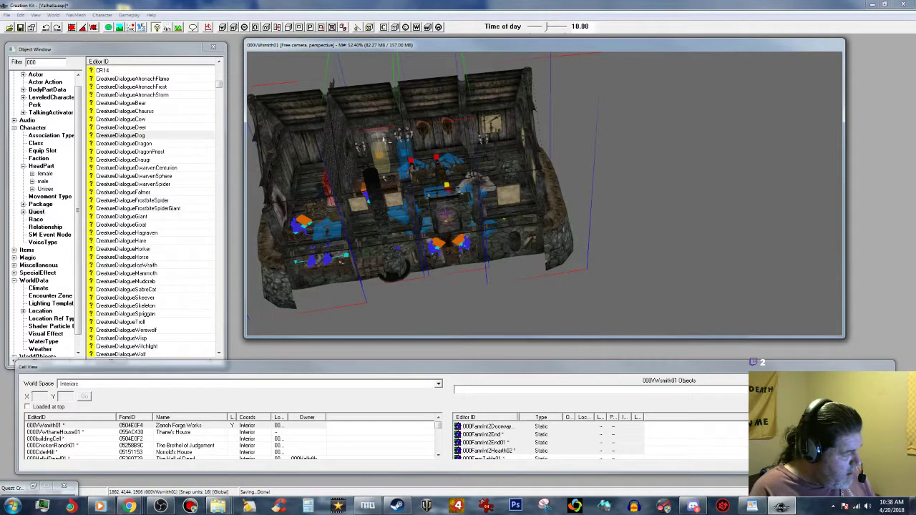
pyautogui.keyDown('shift'); pyautogui.moveTo(499, 147); pyautogui.dragTo(530, 148, button='middle'); pyautogui.keyUp('shift')
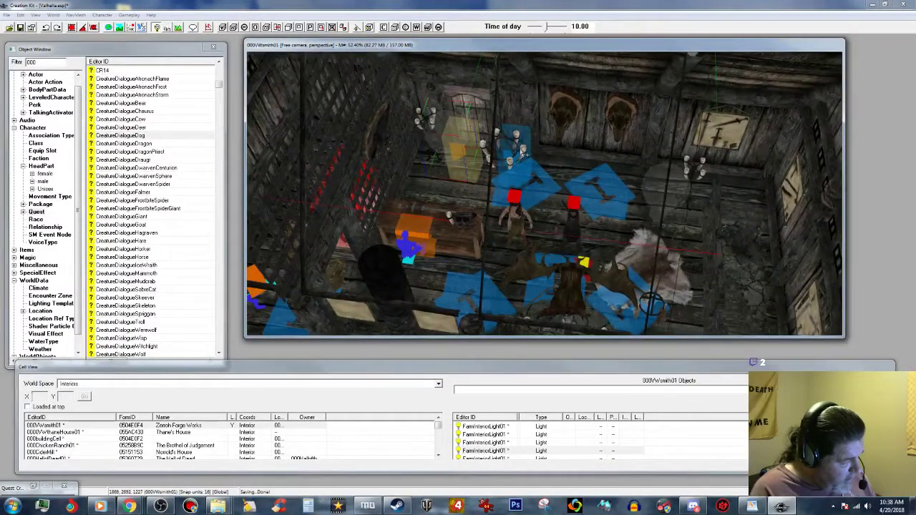
pyautogui.click(692, 174)
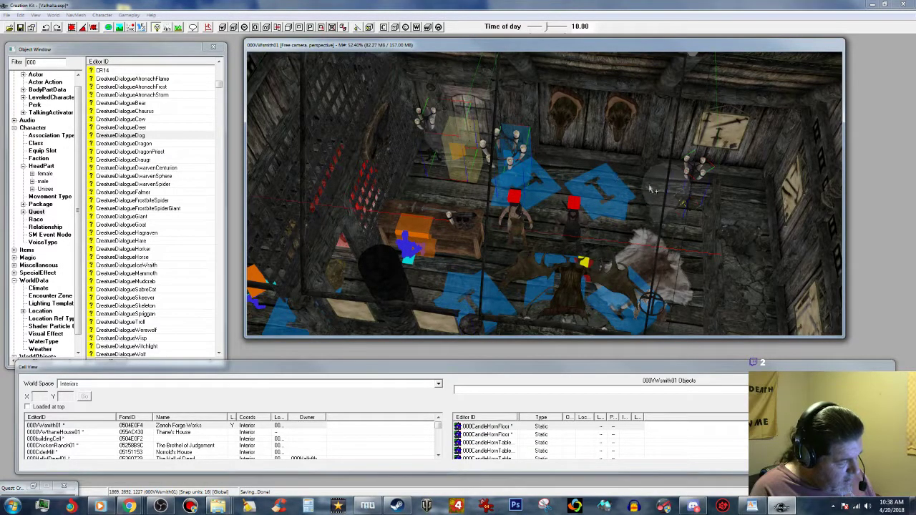
pyautogui.click(658, 189)
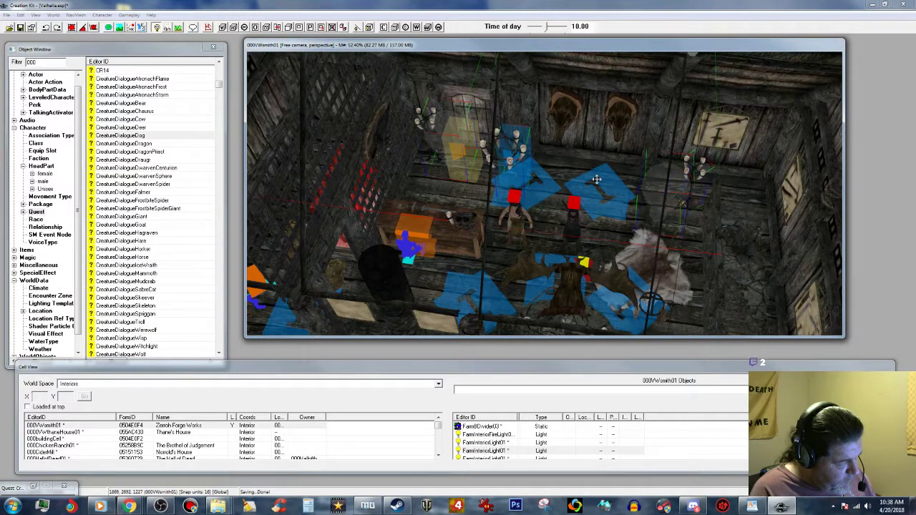
pyautogui.click(481, 101)
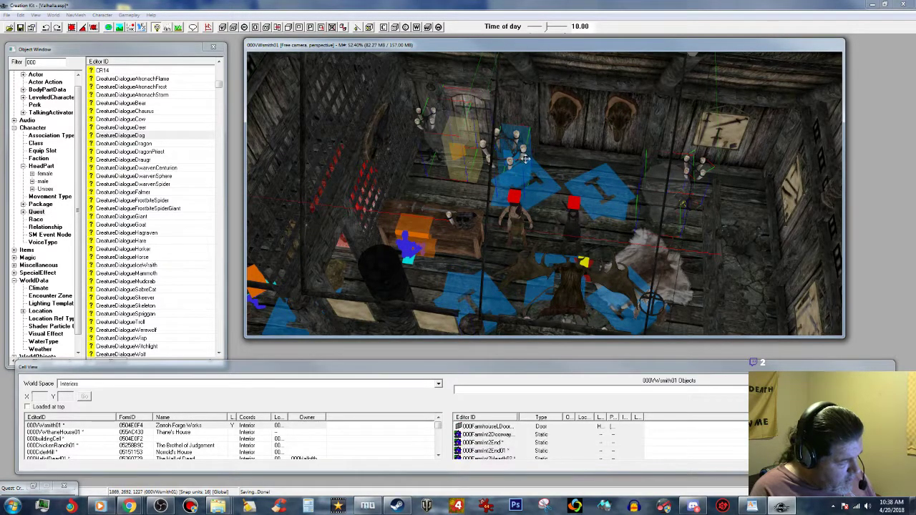
pyautogui.moveTo(527, 162); pyautogui.dragTo(548, 159, button='middle')
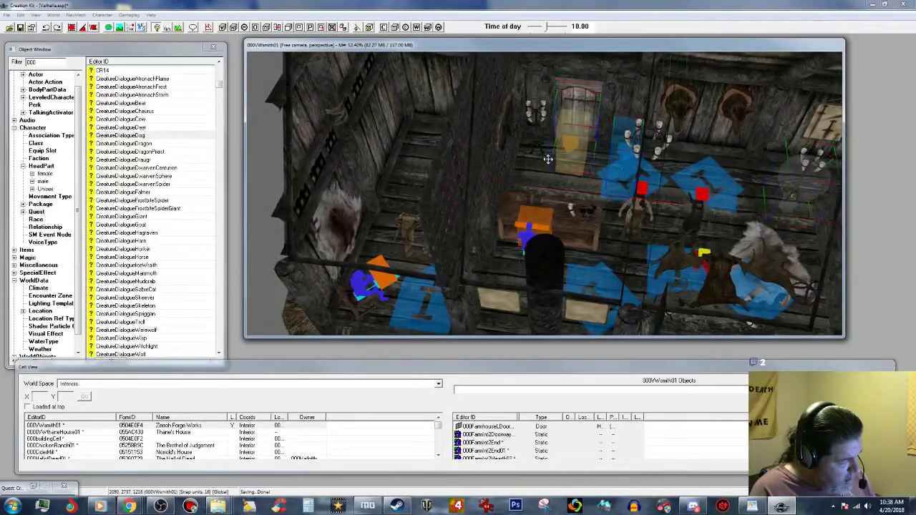
# Add the hanging pelt on the end wall and the hearth's fire and fire light to the selection.
pyautogui.click(330, 224)
pyautogui.scroll(-3, 342, 215)
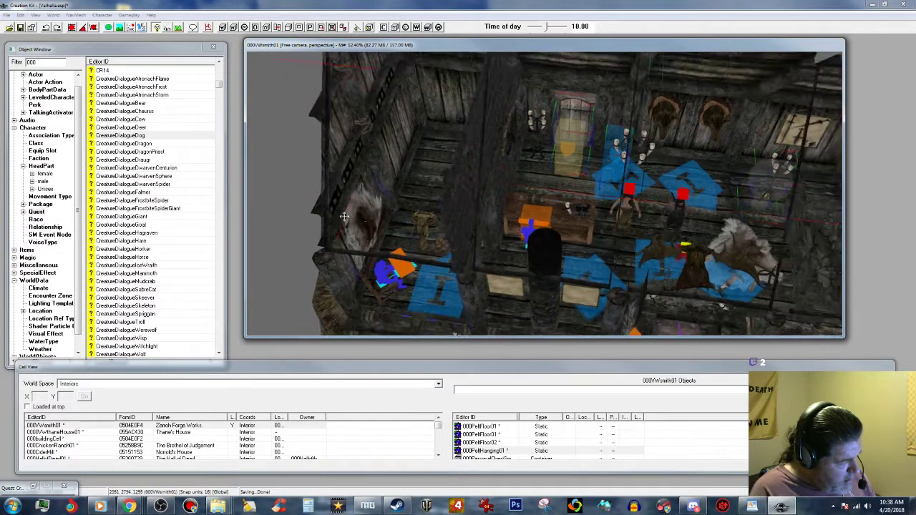
pyautogui.moveTo(605, 209); pyautogui.dragTo(580, 184, button='middle')
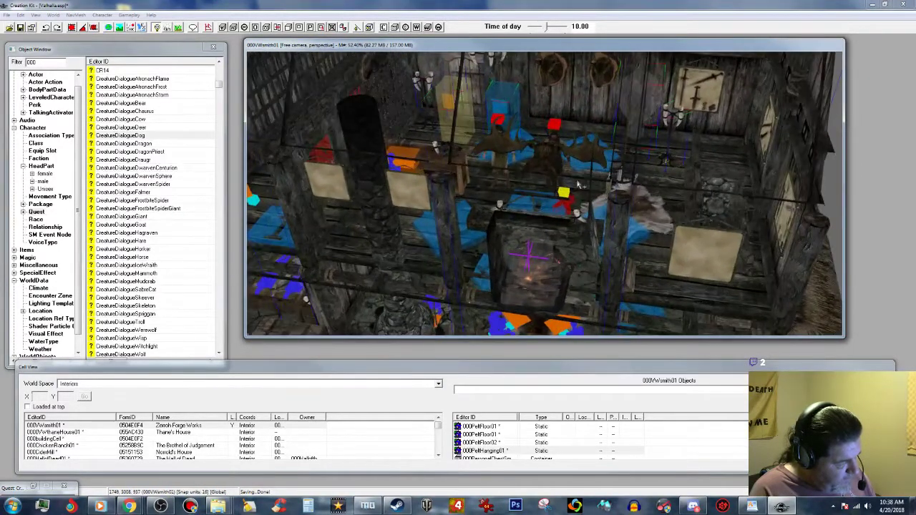
pyautogui.click(554, 304)
pyautogui.click(532, 270)
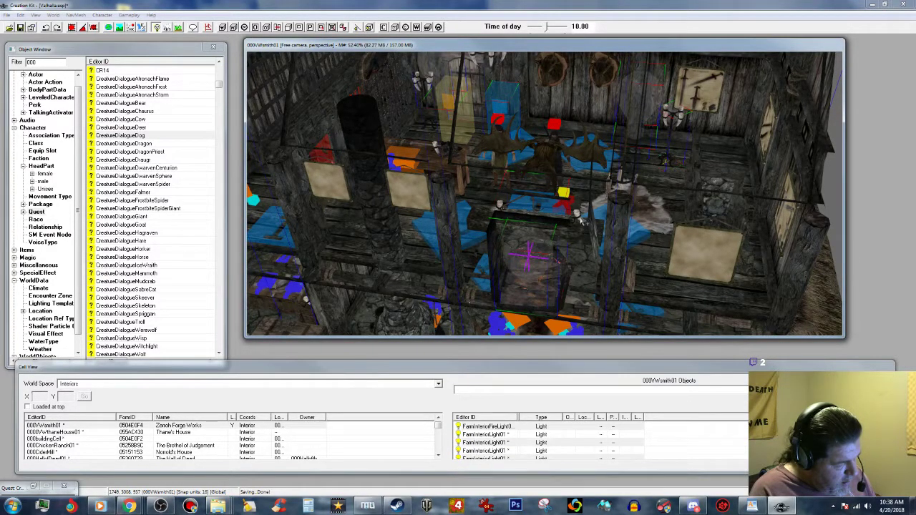
# Add the two table candle horns by the hearth, the wall-mounted elk piece and the XMarker to the selection.
pyautogui.click(581, 221)
pyautogui.keyDown('ctrl'); pyautogui.click(501, 209); pyautogui.keyUp('ctrl')
pyautogui.keyDown('shift'); pyautogui.moveTo(534, 229); pyautogui.dragTo(524, 258, button='middle'); pyautogui.keyUp('shift')
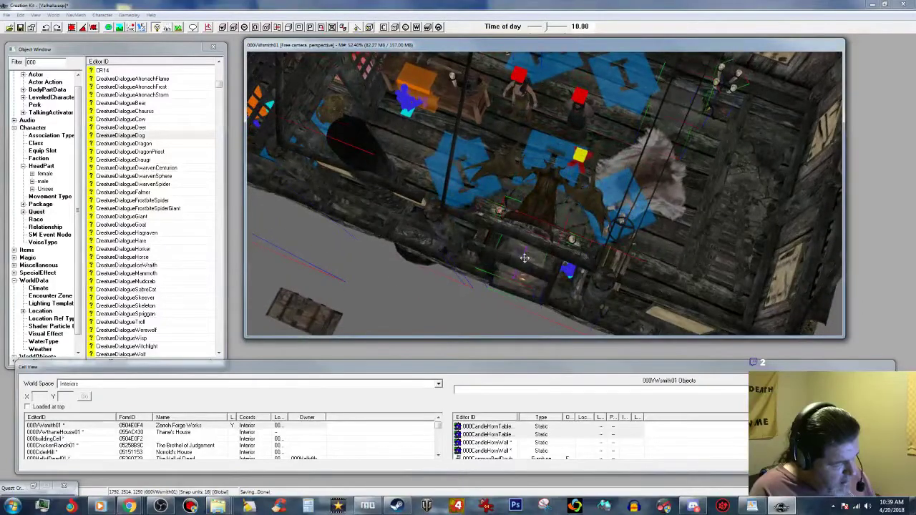
pyautogui.click(542, 199)
pyautogui.keyDown('shift'); pyautogui.moveTo(607, 168); pyautogui.dragTo(574, 156, button='middle'); pyautogui.keyUp('shift')
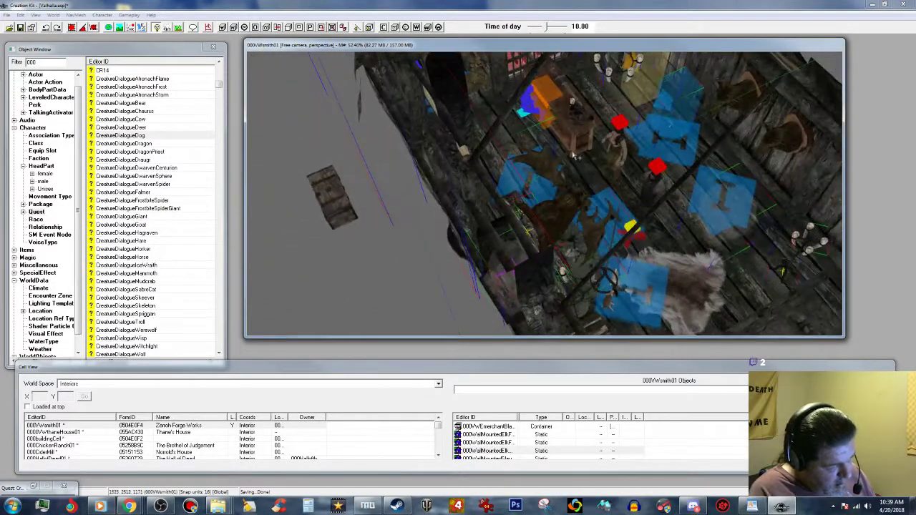
pyautogui.click(642, 240)
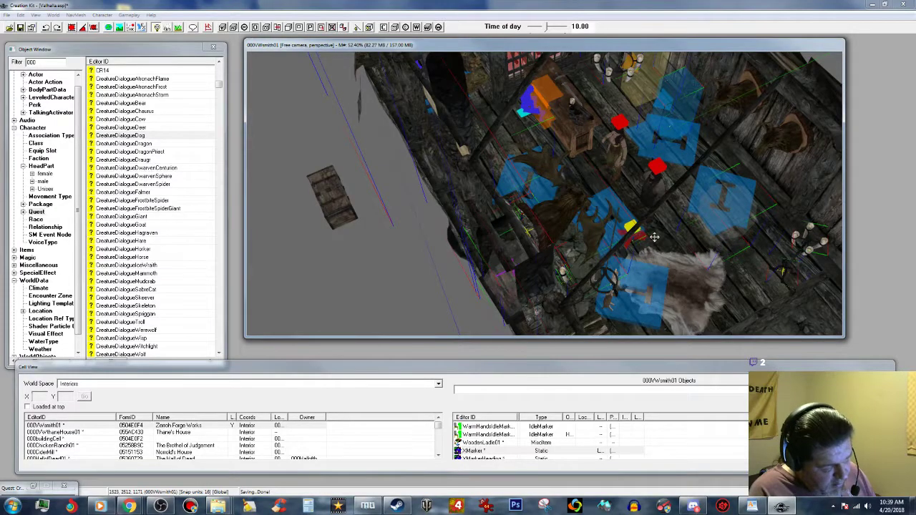
pyautogui.keyDown('shift'); pyautogui.moveTo(648, 238); pyautogui.dragTo(656, 238, button='middle'); pyautogui.keyUp('shift')
pyautogui.keyDown('shift'); pyautogui.moveTo(655, 193); pyautogui.dragTo(676, 194, button='middle'); pyautogui.keyUp('shift')
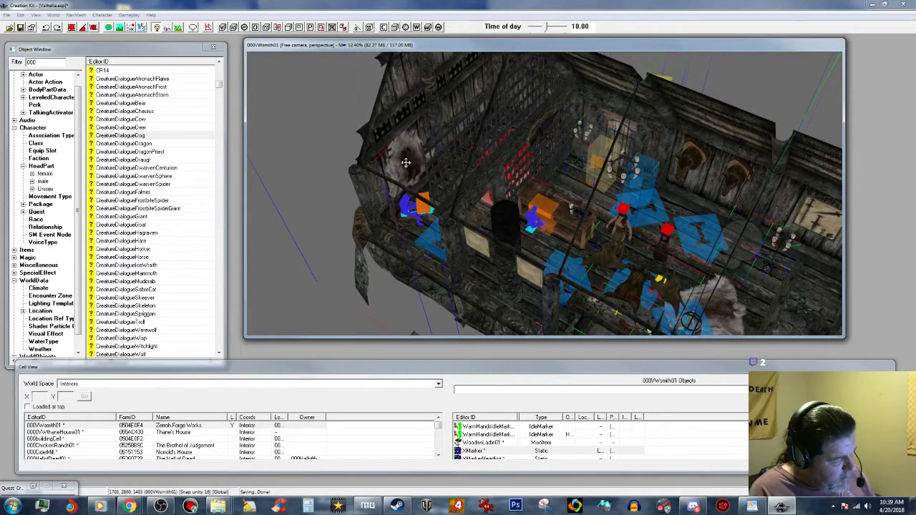
# Add the lower level's wooden divider wall and the FarmInteriorLight01 at the doorway beside it to the selection.
pyautogui.keyDown('shift'); pyautogui.moveTo(438, 171); pyautogui.dragTo(516, 138, button='middle'); pyautogui.keyUp('shift')
pyautogui.keyDown('shift'); pyautogui.moveTo(517, 139); pyautogui.dragTo(436, 145, button='middle'); pyautogui.keyUp('shift')
pyautogui.scroll(10, 471, 153)
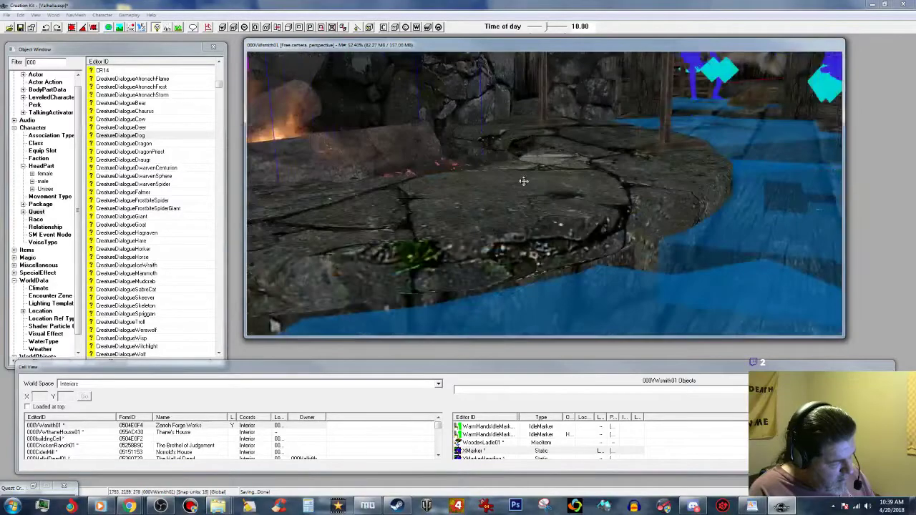
pyautogui.keyDown('shift'); pyautogui.moveTo(554, 200); pyautogui.dragTo(524, 197, button='middle'); pyautogui.keyUp('shift')
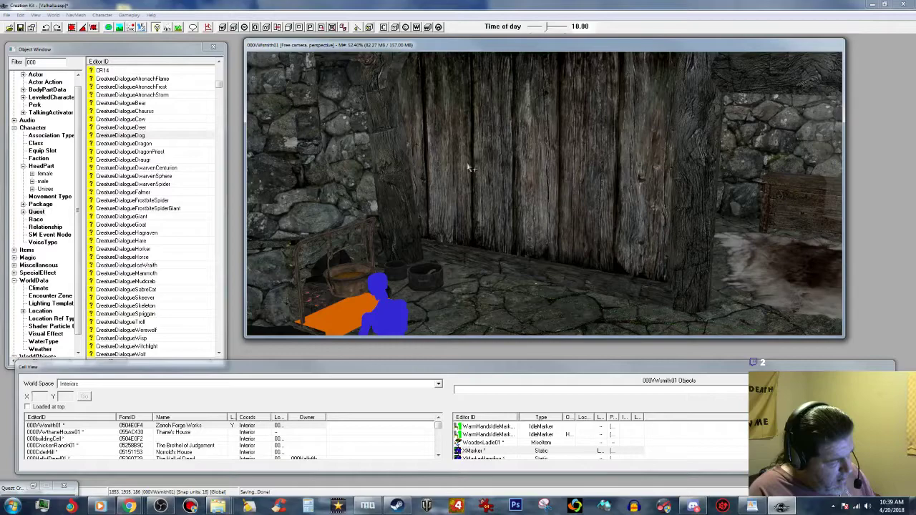
pyautogui.click(441, 146)
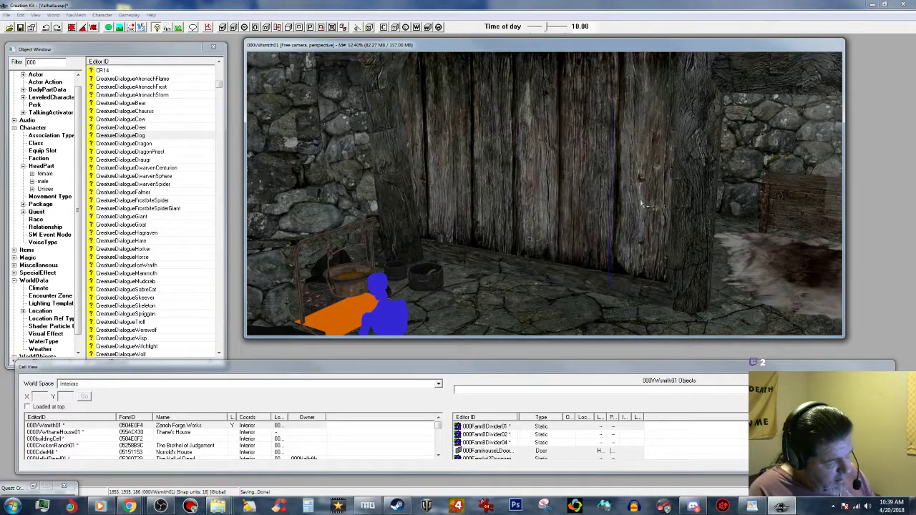
pyautogui.moveTo(641, 199)
pyautogui.mouseDown(button='middle')
pyautogui.moveTo(652, 200)
pyautogui.moveTo(641, 201)
pyautogui.mouseUp(button='middle')
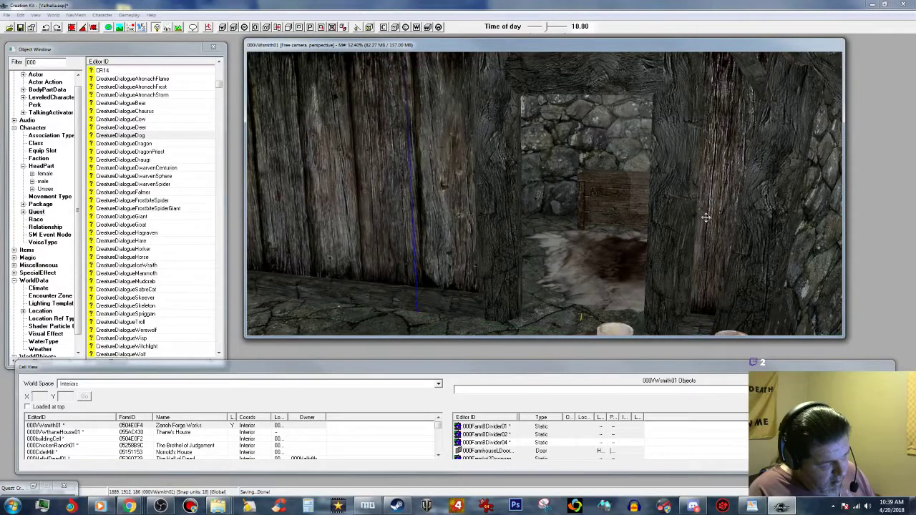
pyautogui.keyDown('shift'); pyautogui.moveTo(703, 169); pyautogui.dragTo(719, 163, button='middle'); pyautogui.keyUp('shift')
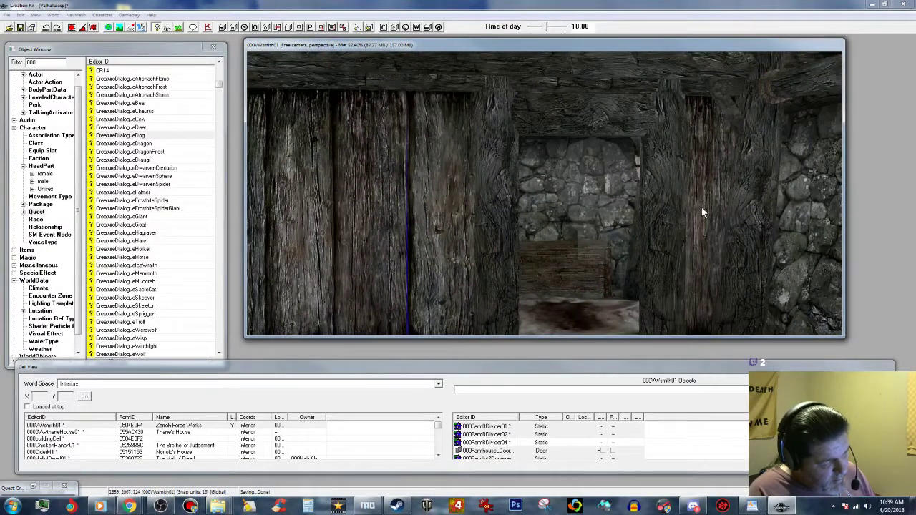
pyautogui.moveTo(586, 215); pyautogui.dragTo(506, 216, button='middle')
pyautogui.click(533, 202)
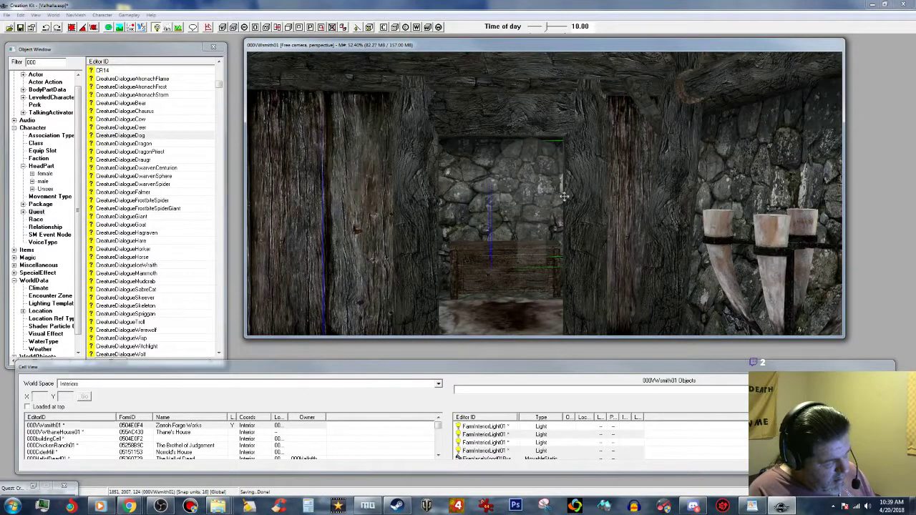
# Add the standing floor candle horn and the brown floor pelt on the lower level to the selection.
pyautogui.scroll(-2, 628, 197)
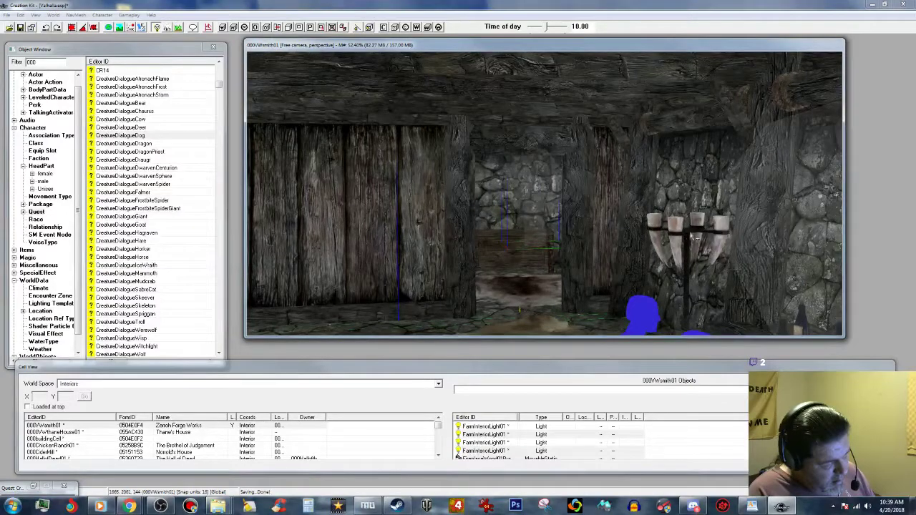
pyautogui.click(679, 234)
pyautogui.keyDown('shift'); pyautogui.moveTo(743, 245); pyautogui.dragTo(734, 242, button='middle'); pyautogui.keyUp('shift')
pyautogui.scroll(-2, 735, 242)
pyautogui.scroll(5, 735, 242)
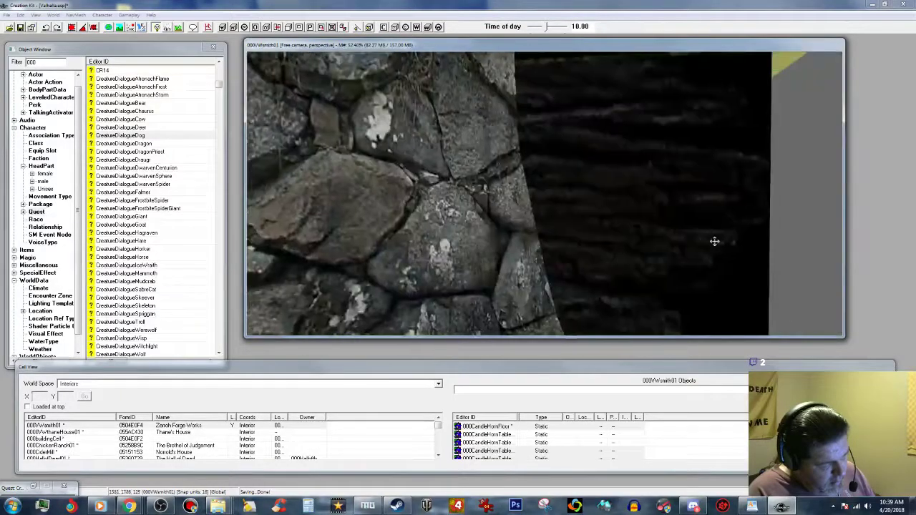
pyautogui.scroll(-5, 714, 242)
pyautogui.keyDown('shift'); pyautogui.moveTo(684, 244); pyautogui.dragTo(642, 257, button='middle'); pyautogui.keyUp('shift')
pyautogui.click(684, 274)
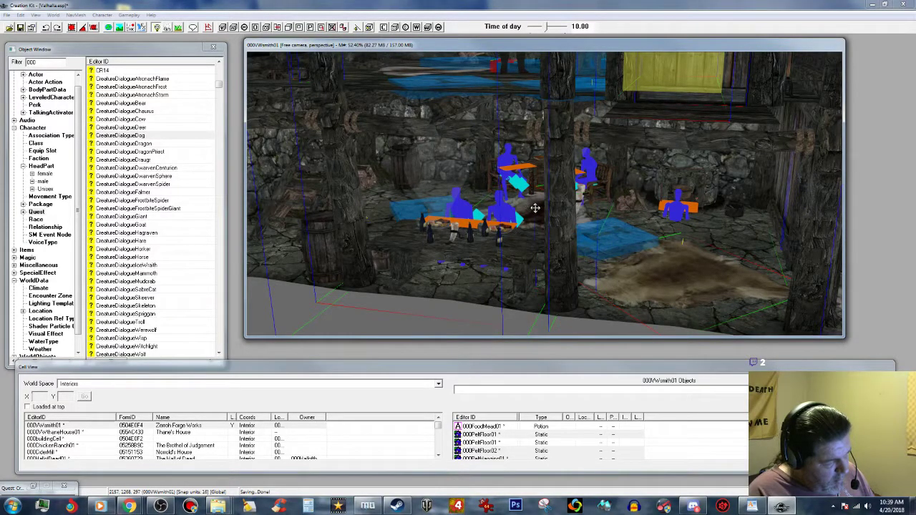
# Add the lower level's firewood piles, including the small one between the chair and the cooking fireplace, to the selection.
pyautogui.click(403, 162)
pyautogui.keyDown('shift'); pyautogui.moveTo(403, 159); pyautogui.dragTo(445, 194, button='middle'); pyautogui.keyUp('shift')
pyautogui.click(312, 205)
pyautogui.click(368, 177)
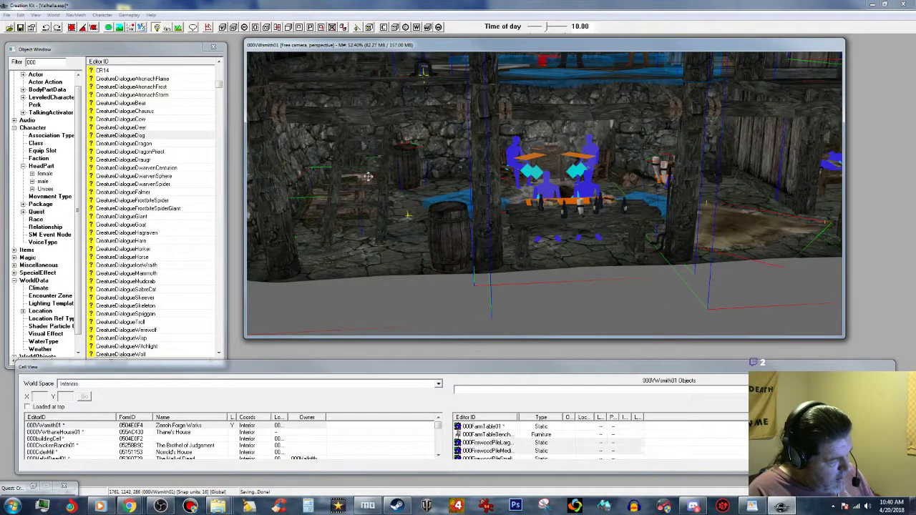
pyautogui.moveTo(488, 231); pyautogui.dragTo(458, 226, button='middle')
pyautogui.scroll(4, 407, 191)
pyautogui.moveTo(404, 186); pyautogui.dragTo(413, 194, button='middle')
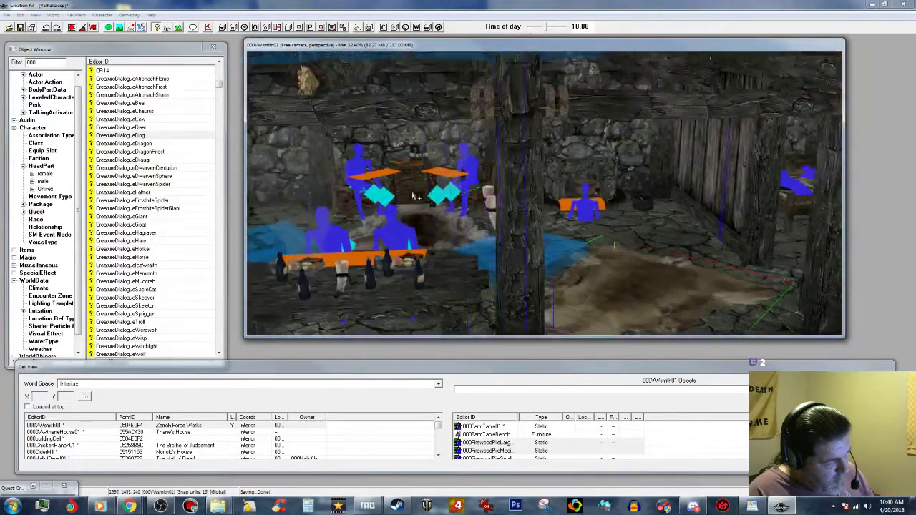
pyautogui.scroll(5, 415, 196)
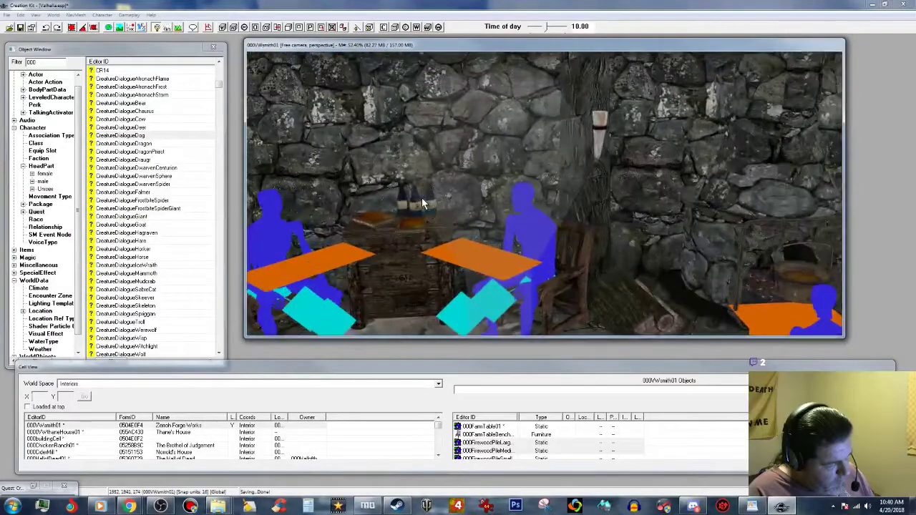
pyautogui.scroll(3, 423, 196)
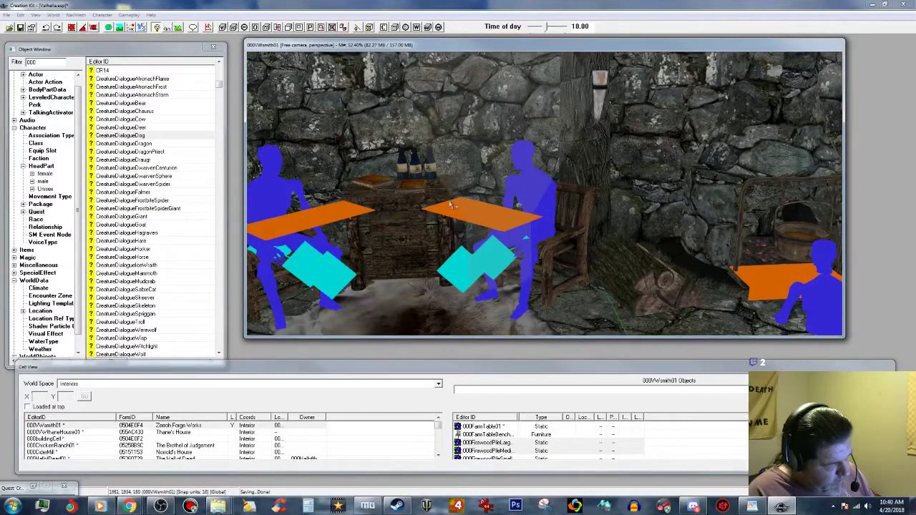
pyautogui.click(644, 275)
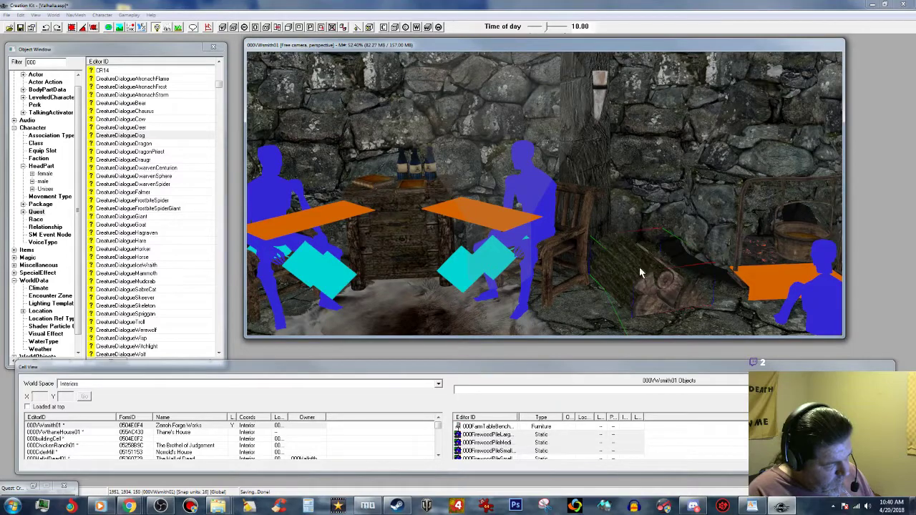
# Add the wooden chair beside the firewood, the candle horn on the post and the end table to the selection.
pyautogui.click(538, 236)
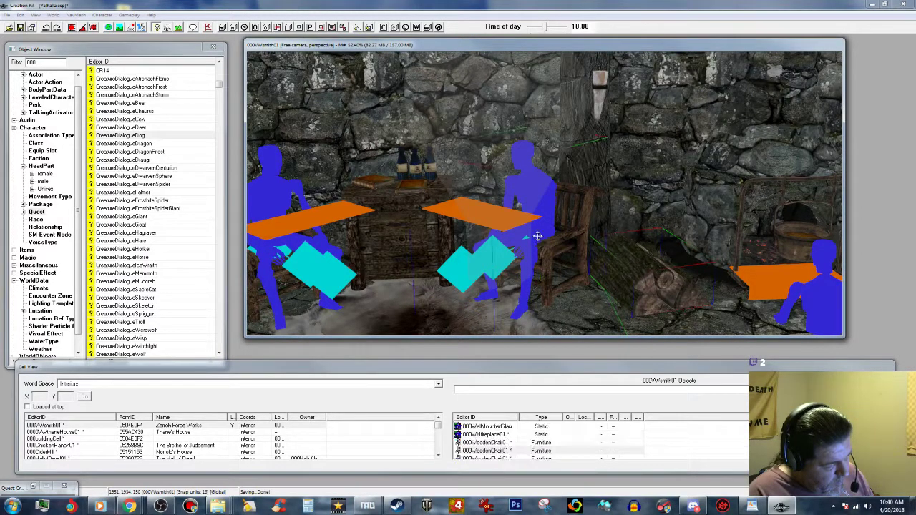
pyautogui.click(603, 99)
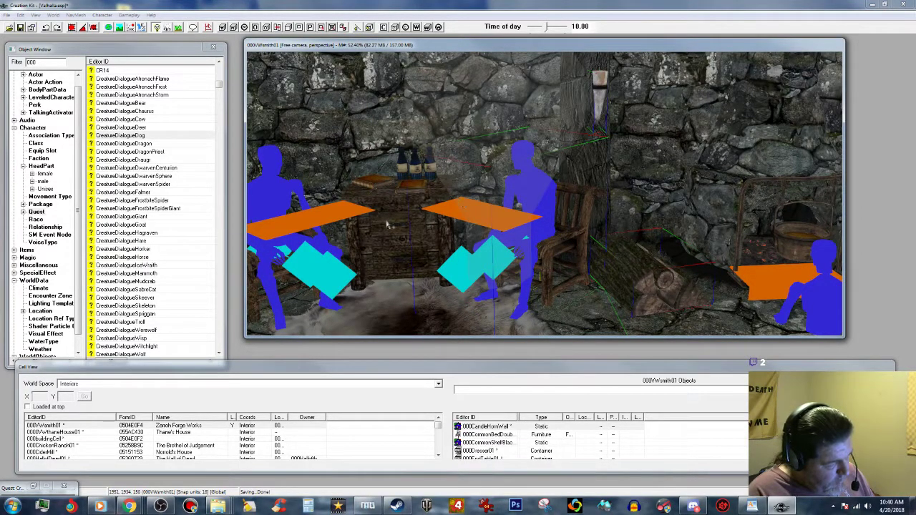
pyautogui.click(395, 198)
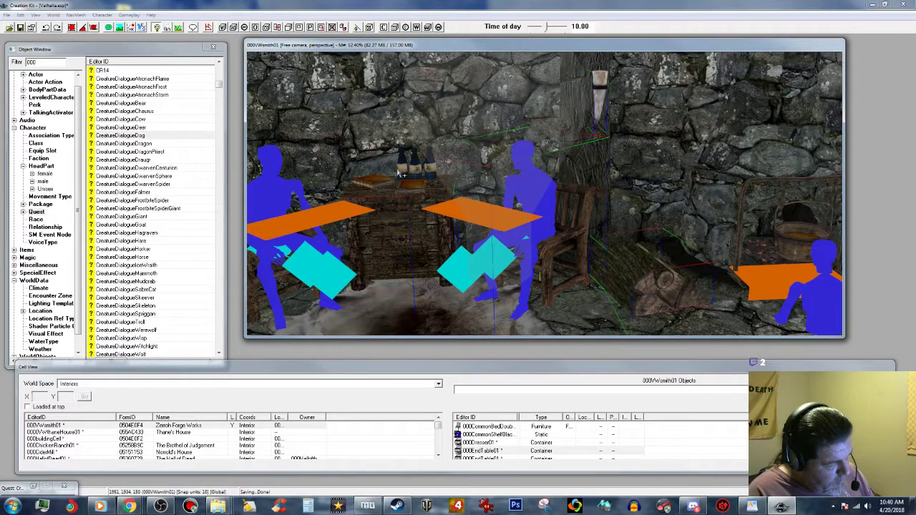
# Add the book and mead bottles on the end table and the wooden chair on its other side to the selection.
pyautogui.click(402, 169)
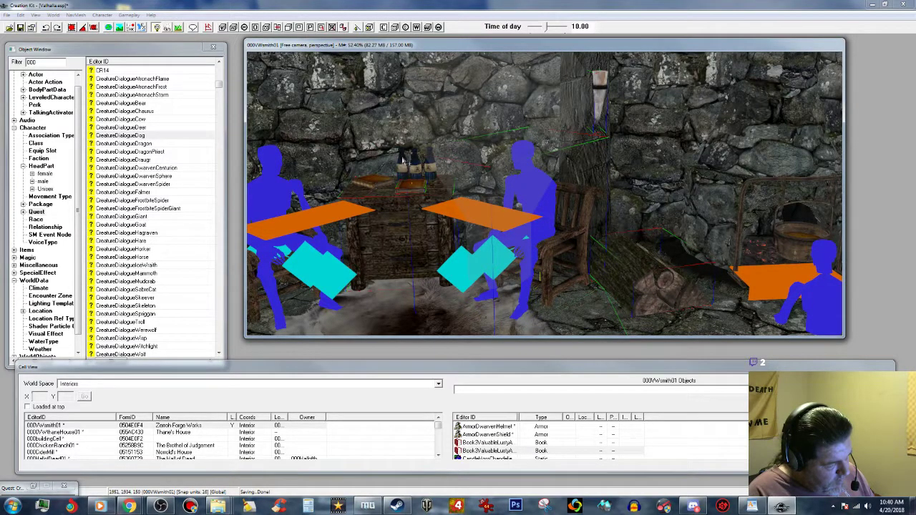
pyautogui.click(402, 157)
pyautogui.click(418, 163)
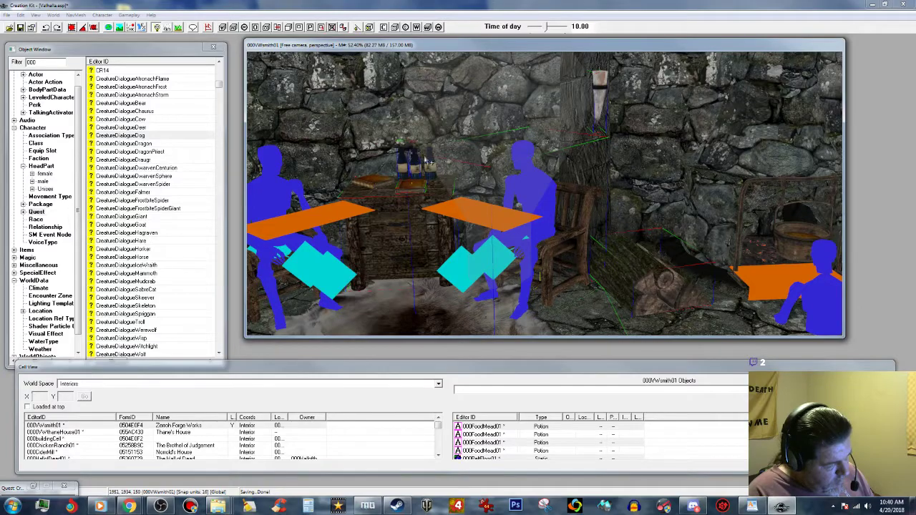
pyautogui.click(429, 157)
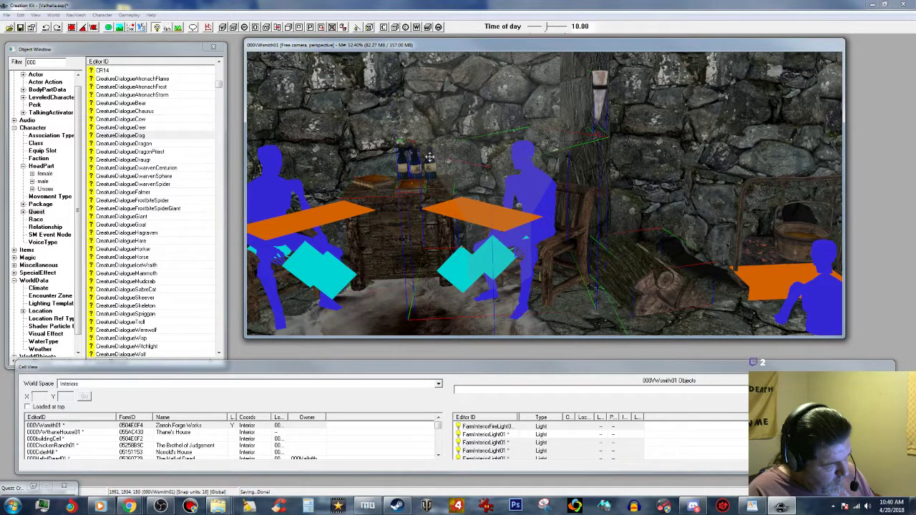
pyautogui.press('f')
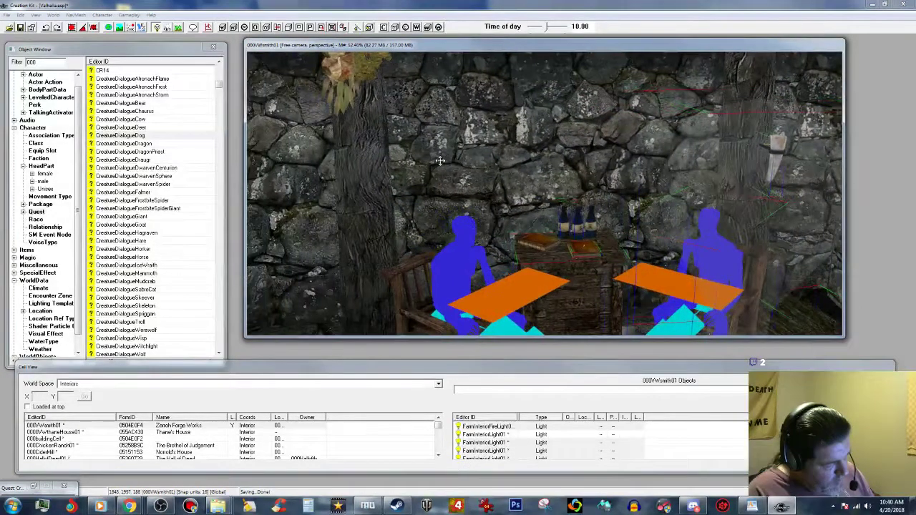
pyautogui.click(596, 225)
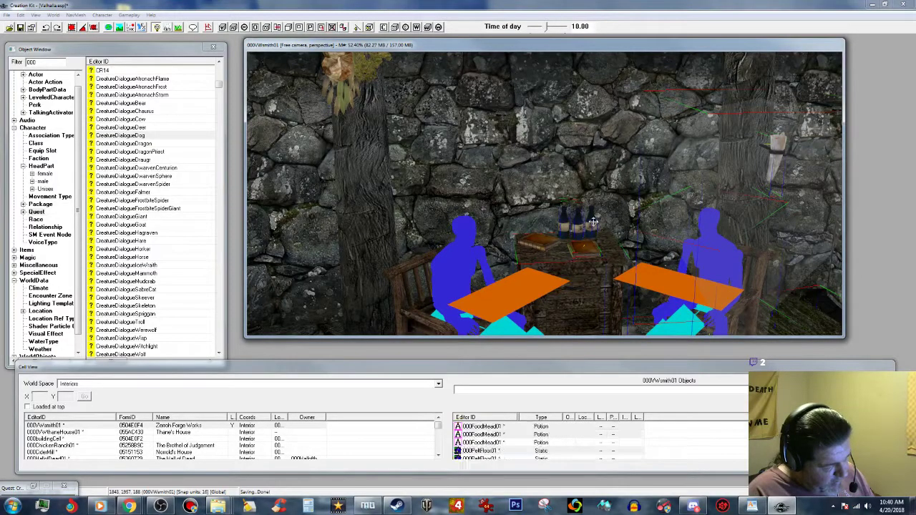
pyautogui.click(464, 272)
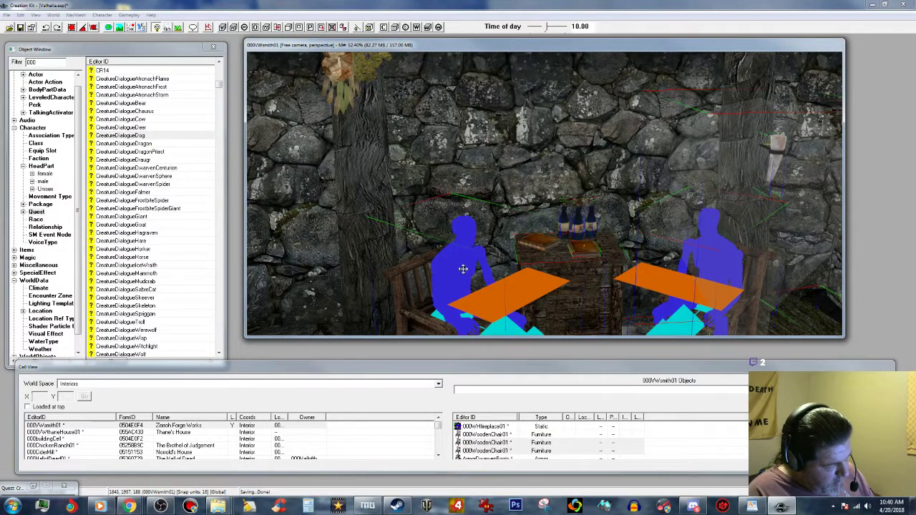
# Add the floor pelt and furnishings of the lower-level bed area, including its wall candle horn, to the selection.
pyautogui.scroll(-10, 463, 268)
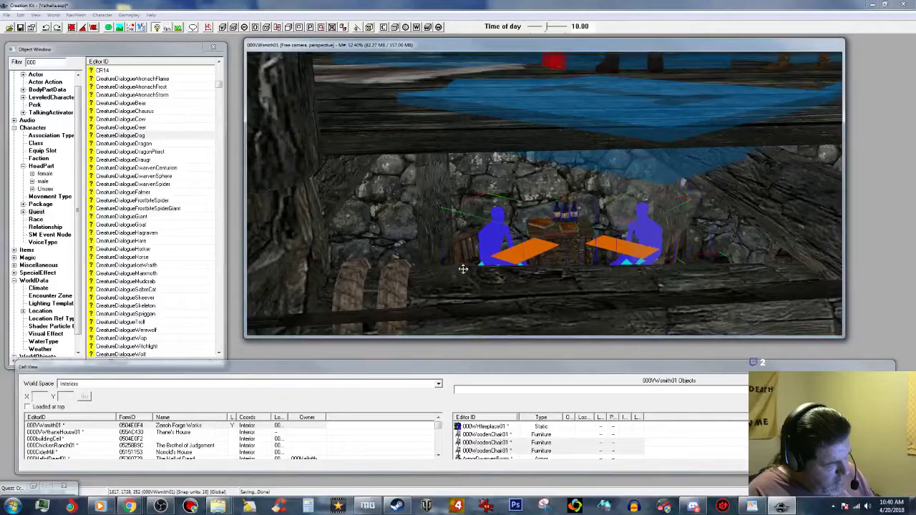
pyautogui.scroll(-10, 463, 268)
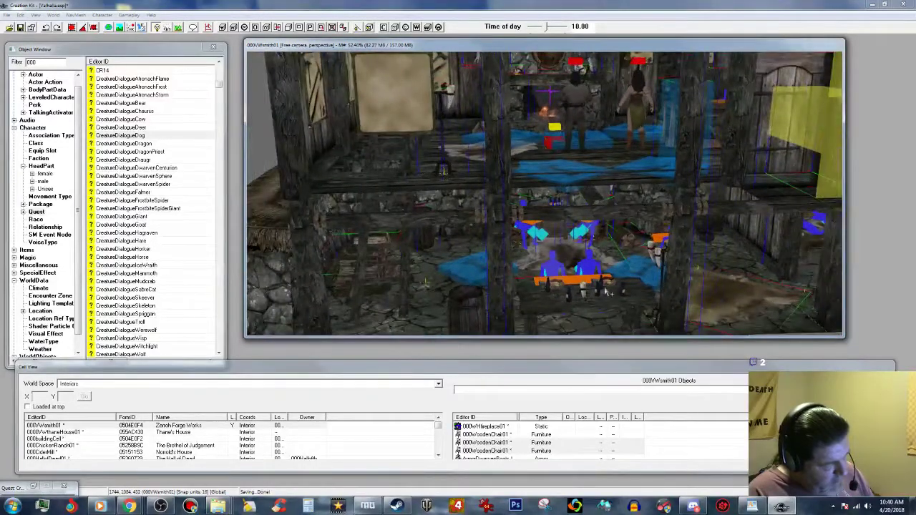
pyautogui.moveTo(597, 284); pyautogui.dragTo(564, 276, button='middle')
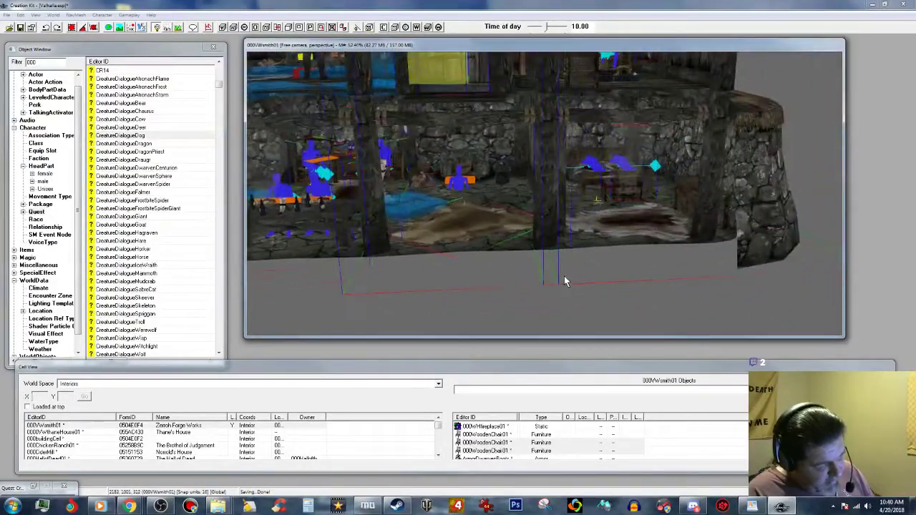
pyautogui.click(644, 222)
pyautogui.keyDown('shift'); pyautogui.moveTo(679, 239); pyautogui.dragTo(694, 239, button='middle'); pyautogui.keyUp('shift')
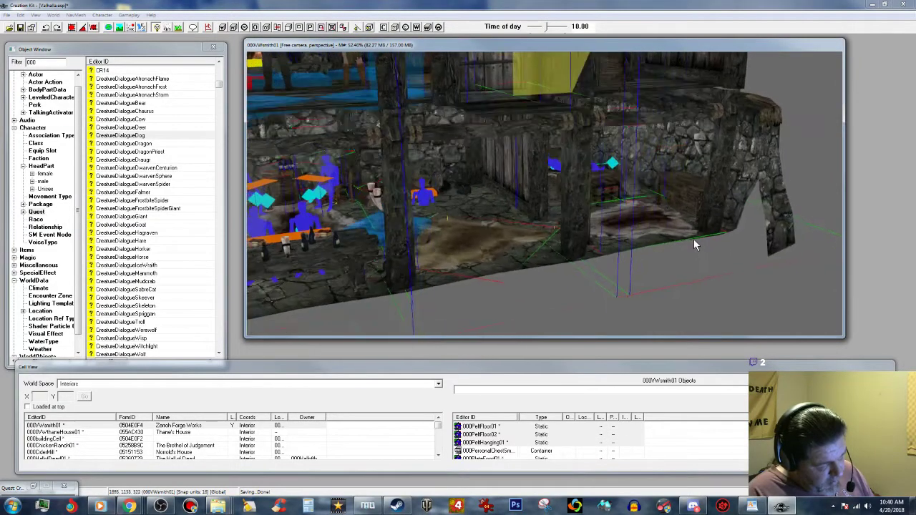
pyautogui.click(694, 181)
pyautogui.click(696, 138)
pyautogui.keyDown('shift'); pyautogui.moveTo(754, 198); pyautogui.dragTo(715, 193, button='middle'); pyautogui.keyUp('shift')
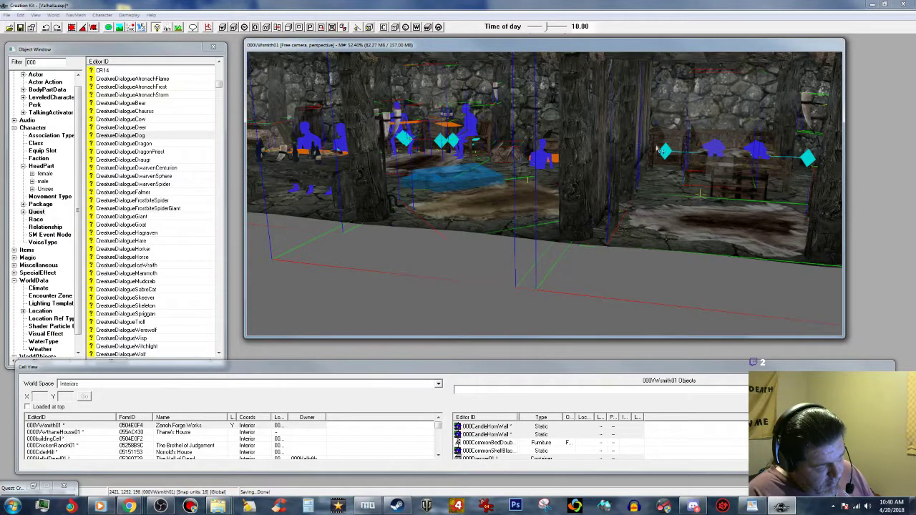
# Add the lower-level bed area's end table, neighbouring furniture and wooden divider wall to the selection.
pyautogui.moveTo(744, 172); pyautogui.dragTo(749, 173, button='middle')
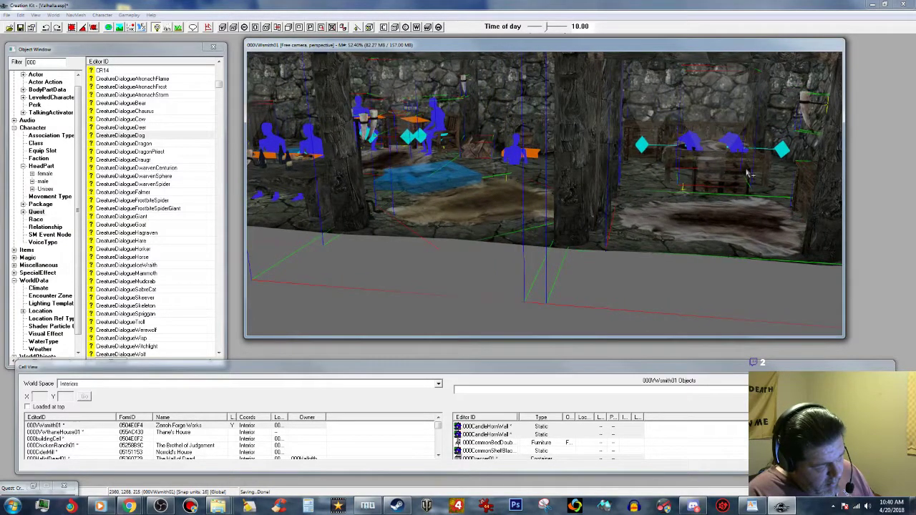
pyautogui.click(742, 180)
pyautogui.click(763, 165)
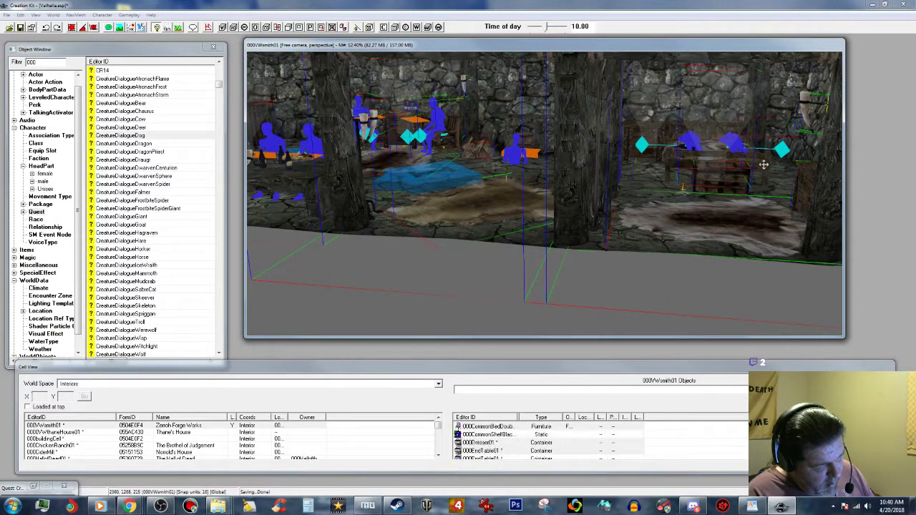
pyautogui.click(629, 129)
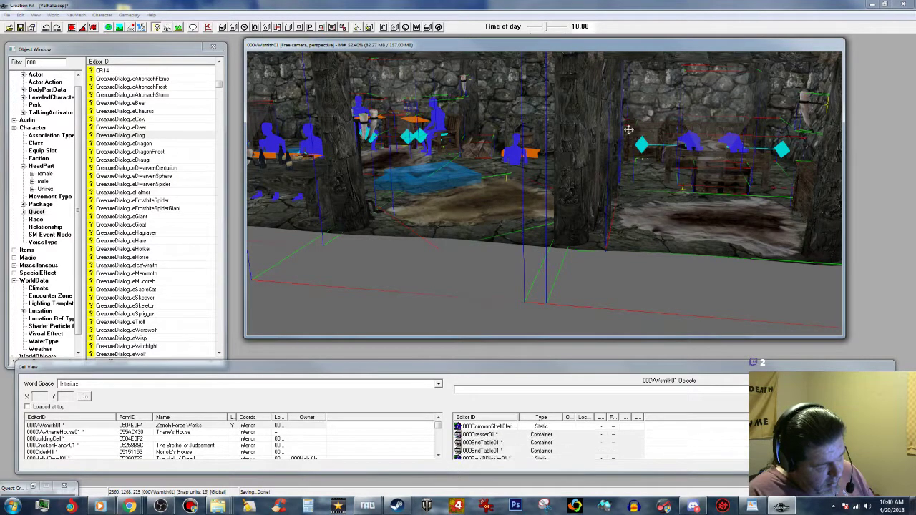
pyautogui.click(648, 115)
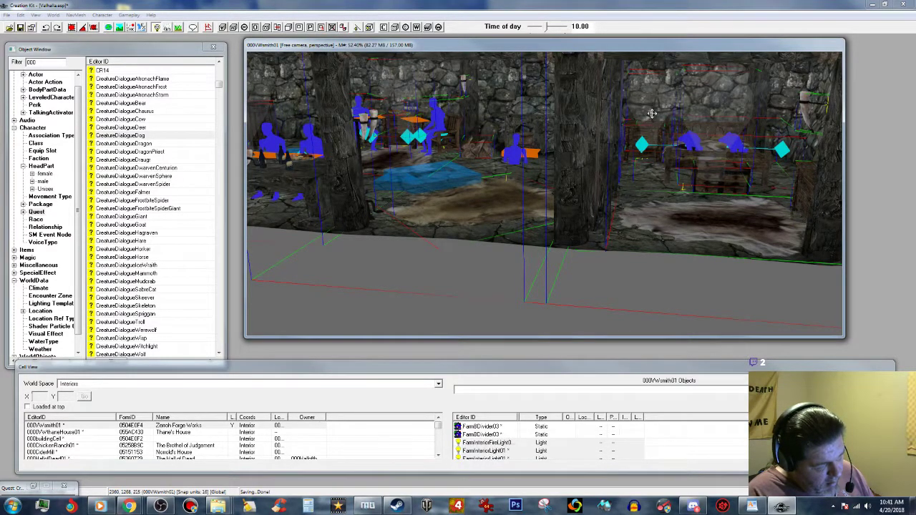
# Add the candle horn standing on the end table beside the double bed to the selection.
pyautogui.press('shift')
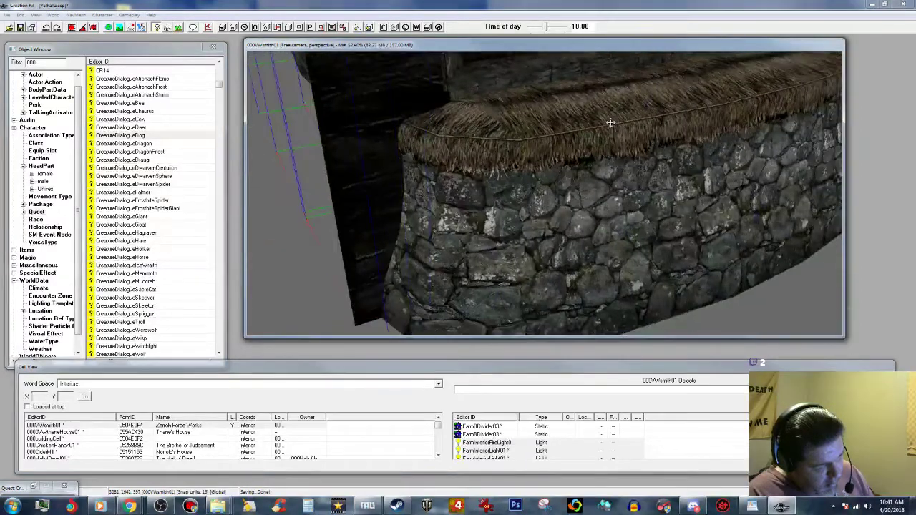
pyautogui.scroll(6, 610, 123)
pyautogui.press('shift')
pyautogui.moveTo(645, 169); pyautogui.dragTo(628, 174, button='middle')
pyautogui.scroll(1, 639, 180)
pyautogui.click(661, 82)
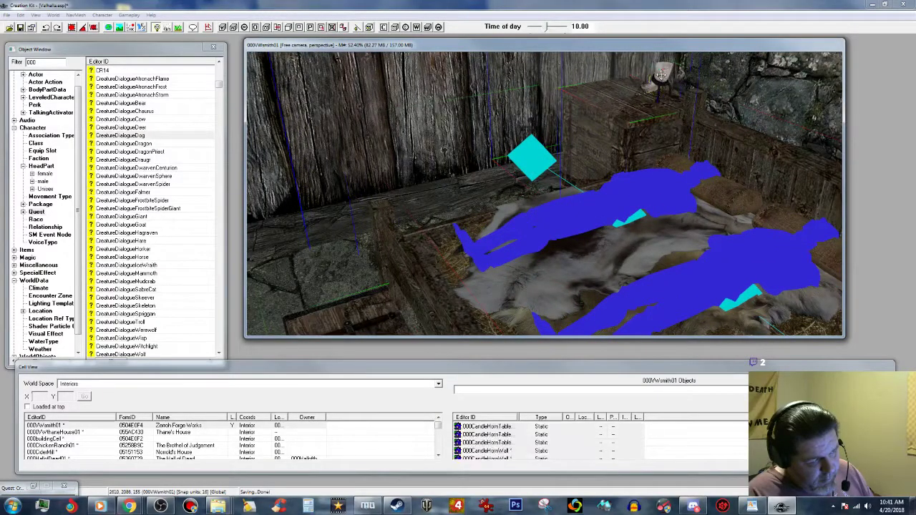
# Add the barrel beside the support post on the lower level to the selection.
pyautogui.scroll(6, 644, 111)
pyautogui.scroll(-3, 664, 101)
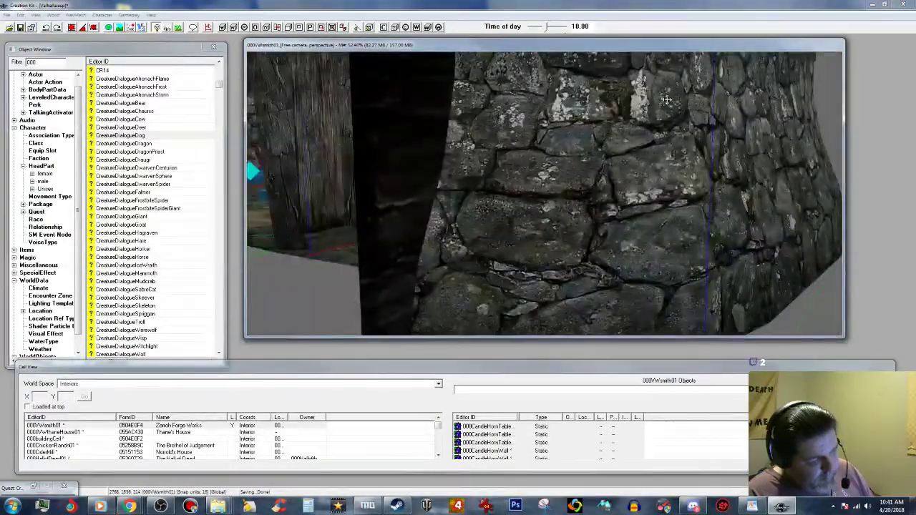
pyautogui.scroll(-6, 633, 132)
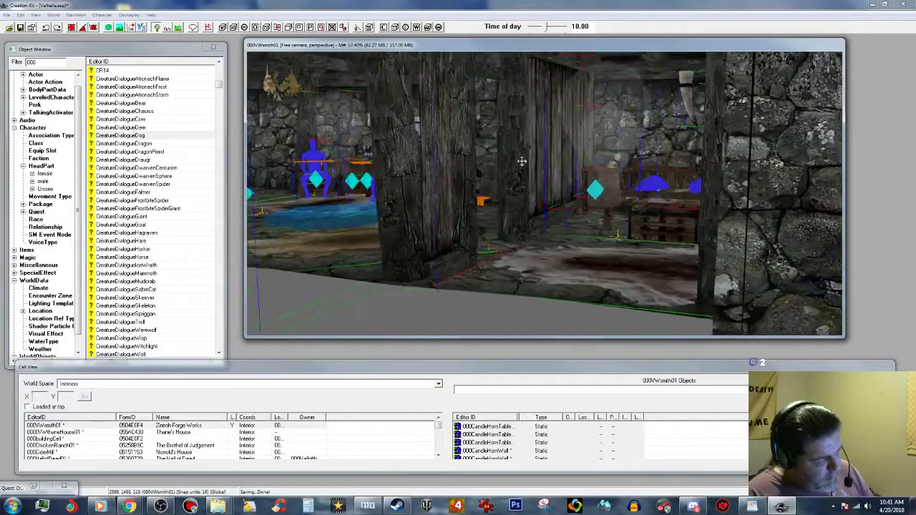
pyautogui.moveTo(537, 162); pyautogui.dragTo(550, 191, button='middle')
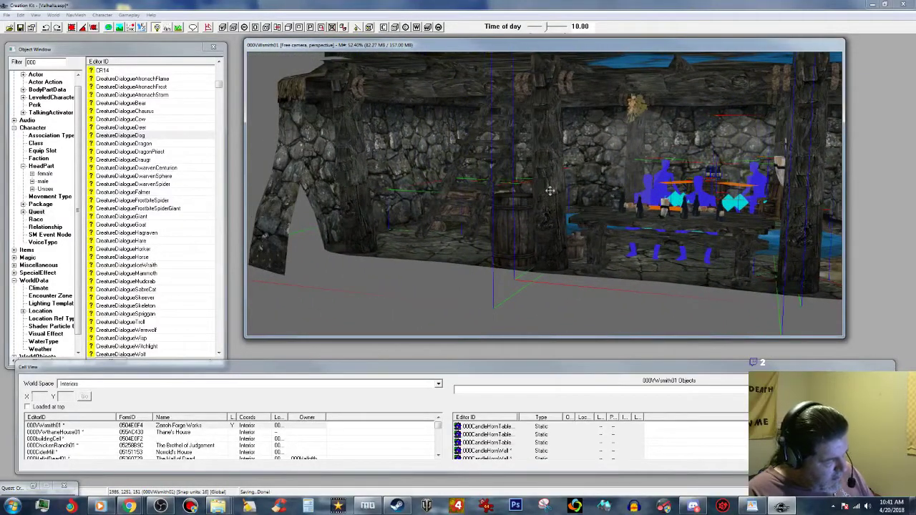
pyautogui.click(509, 223)
pyautogui.moveTo(509, 223); pyautogui.dragTo(500, 267, button='middle')
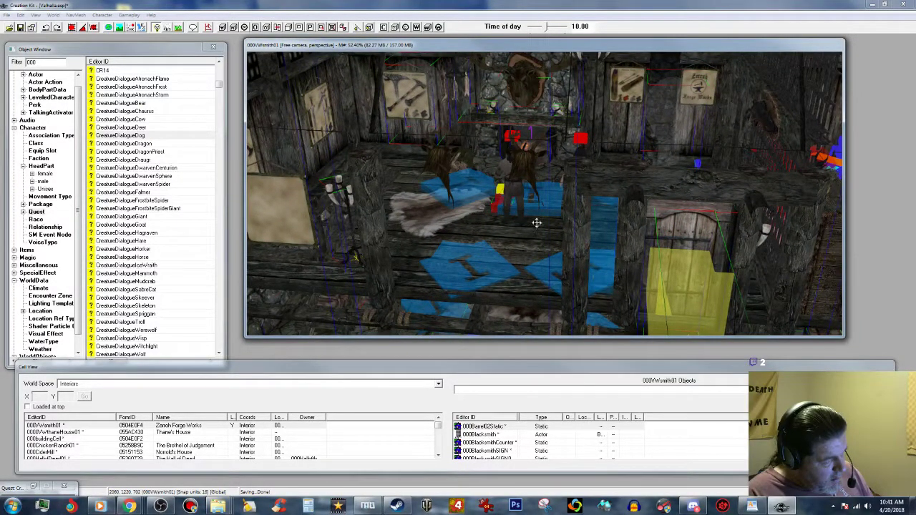
# Add the candle horn chandelier hanging near the upper-level fireplace to the selection.
pyautogui.moveTo(538, 228)
pyautogui.mouseDown(button='middle')
pyautogui.moveTo(503, 214)
pyautogui.moveTo(524, 236)
pyautogui.mouseUp(button='middle')
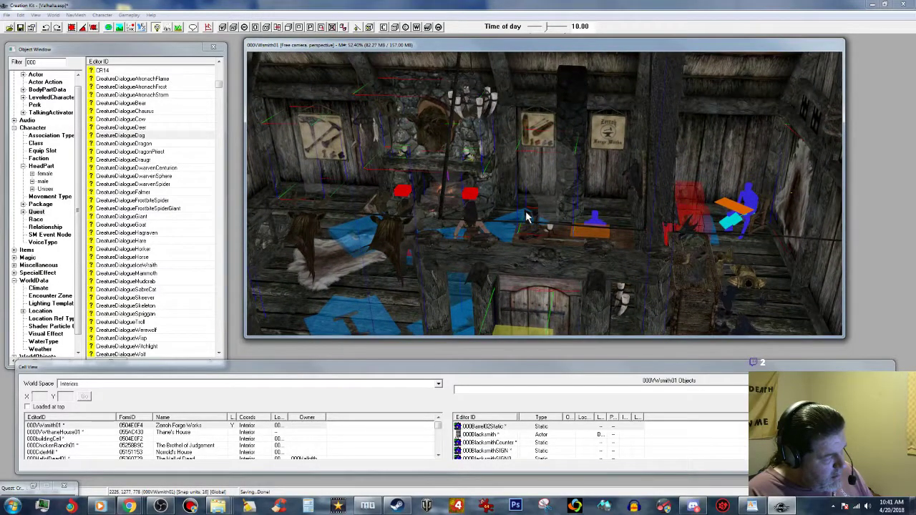
pyautogui.click(484, 105)
pyautogui.moveTo(480, 103); pyautogui.dragTo(507, 112, button='middle')
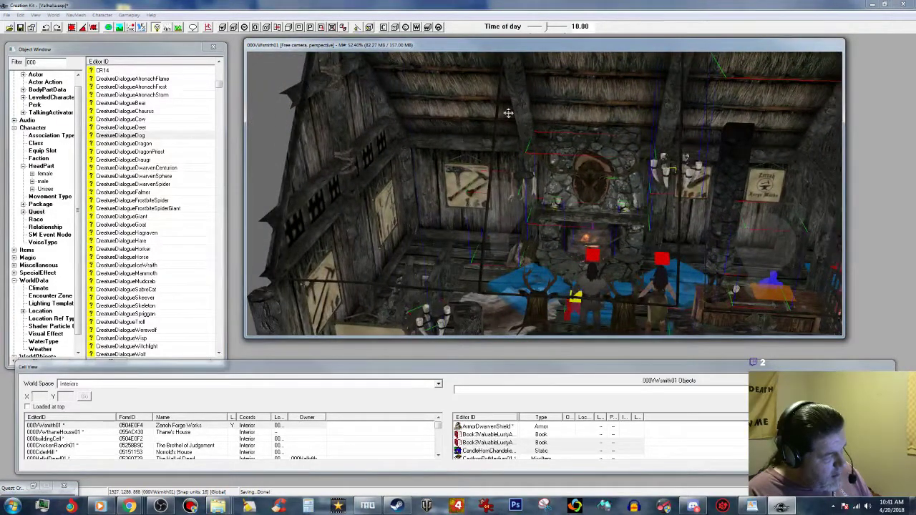
# Add the hanging rabbits beside the upper fireplace and the animal ring they hang from to the selection.
pyautogui.scroll(6, 510, 114)
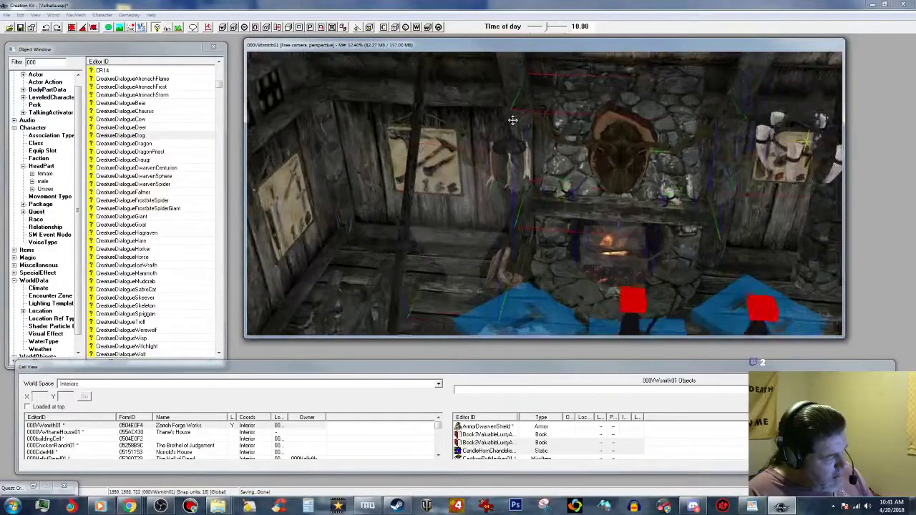
pyautogui.scroll(2, 514, 126)
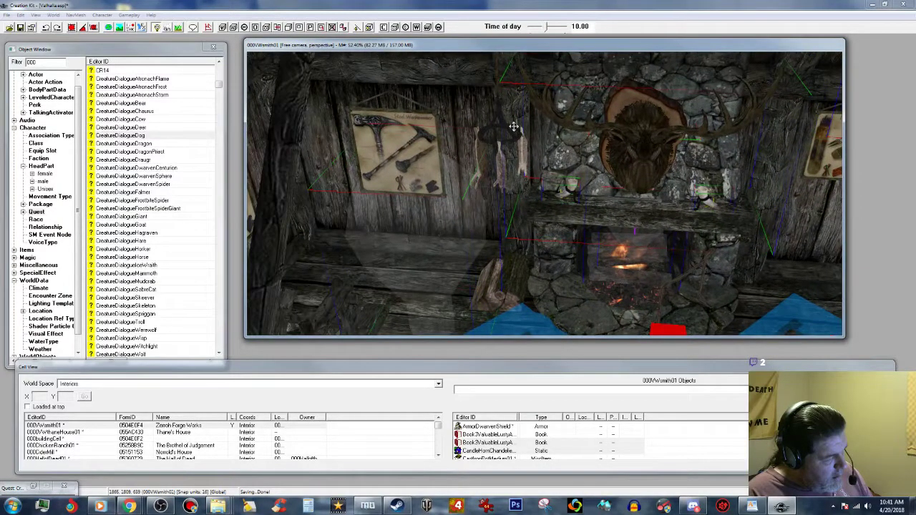
pyautogui.moveTo(529, 156)
pyautogui.mouseDown(button='middle')
pyautogui.moveTo(499, 149)
pyautogui.moveTo(517, 158)
pyautogui.mouseUp(button='middle')
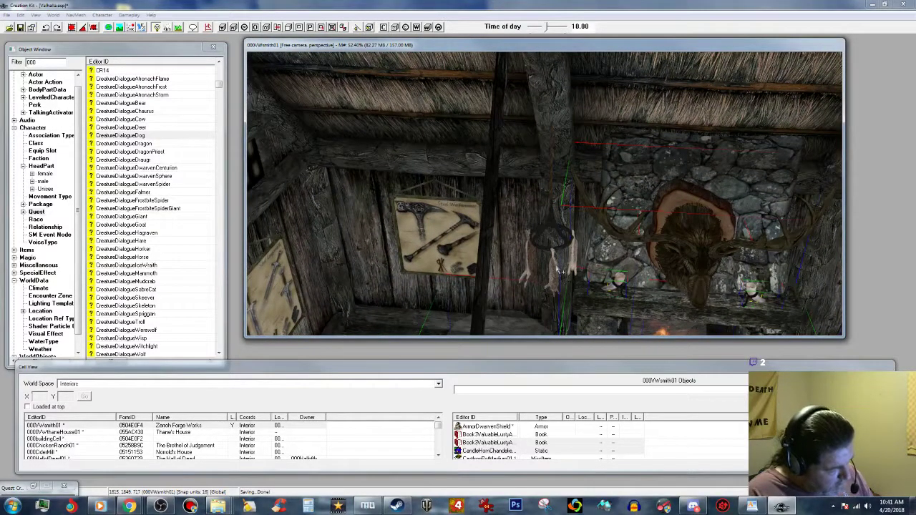
pyautogui.click(559, 273)
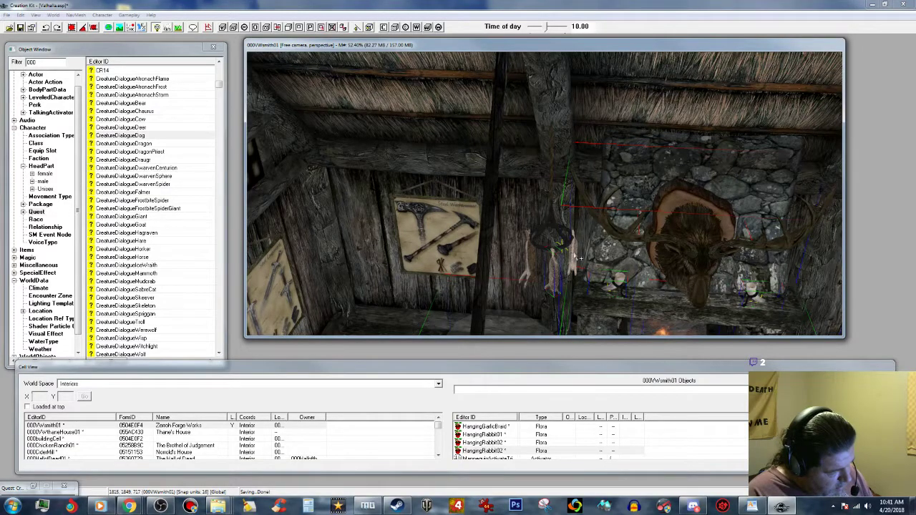
pyautogui.click(573, 255)
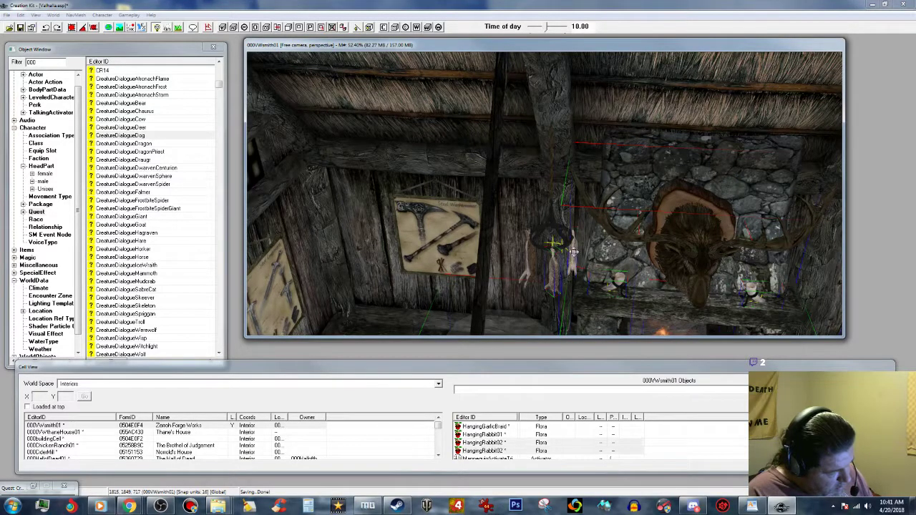
pyautogui.keyDown('shift'); pyautogui.moveTo(529, 271); pyautogui.dragTo(551, 270, button='middle'); pyautogui.keyUp('shift')
pyautogui.click(527, 281)
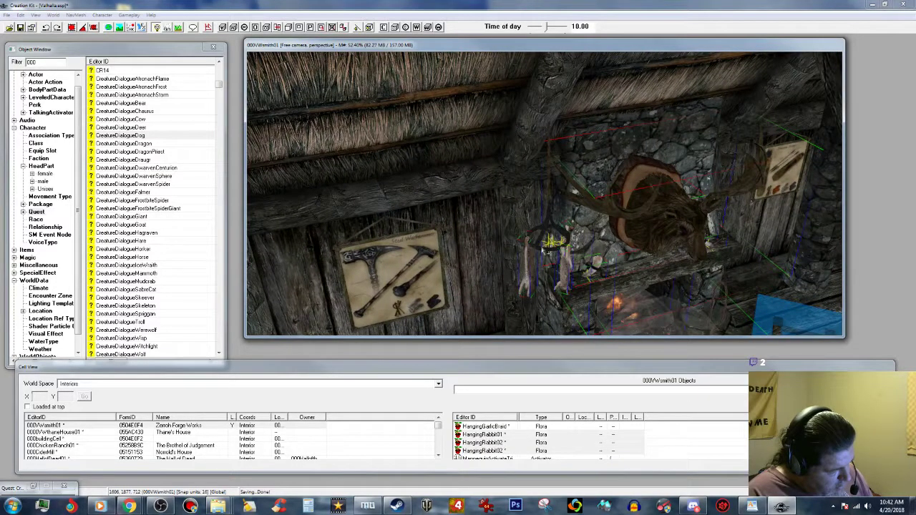
pyautogui.click(546, 222)
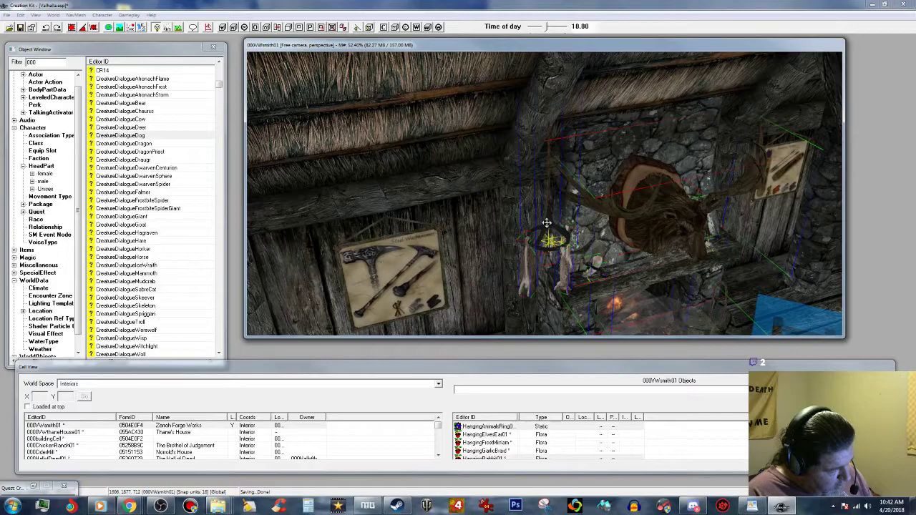
# Copy all the selected forge interior objects.
pyautogui.scroll(-3, 567, 229)
pyautogui.keyDown('shift'); pyautogui.moveTo(682, 253); pyautogui.dragTo(661, 247, button='middle'); pyautogui.keyUp('shift')
pyautogui.scroll(-2, 661, 246)
pyautogui.moveTo(727, 249); pyautogui.dragTo(711, 218, button='middle')
pyautogui.scroll(-4, 697, 186)
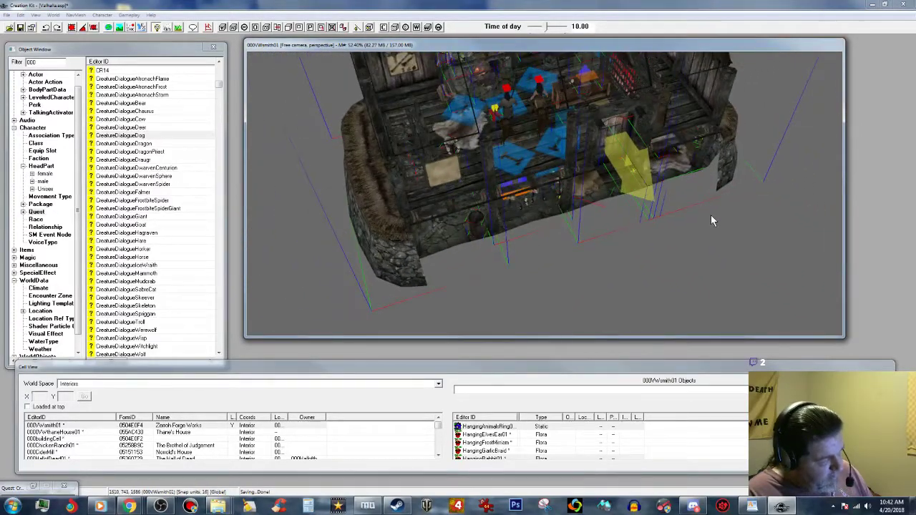
pyautogui.rightClick(629, 161)
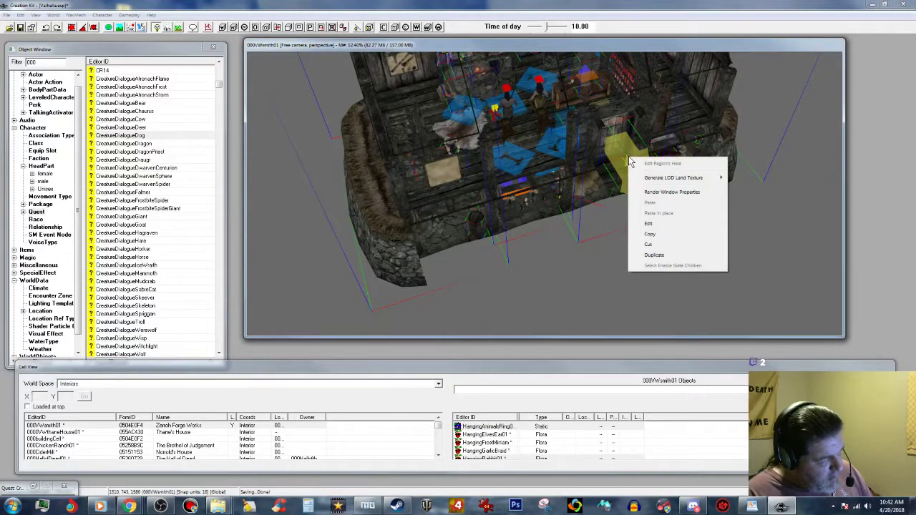
pyautogui.click(650, 234)
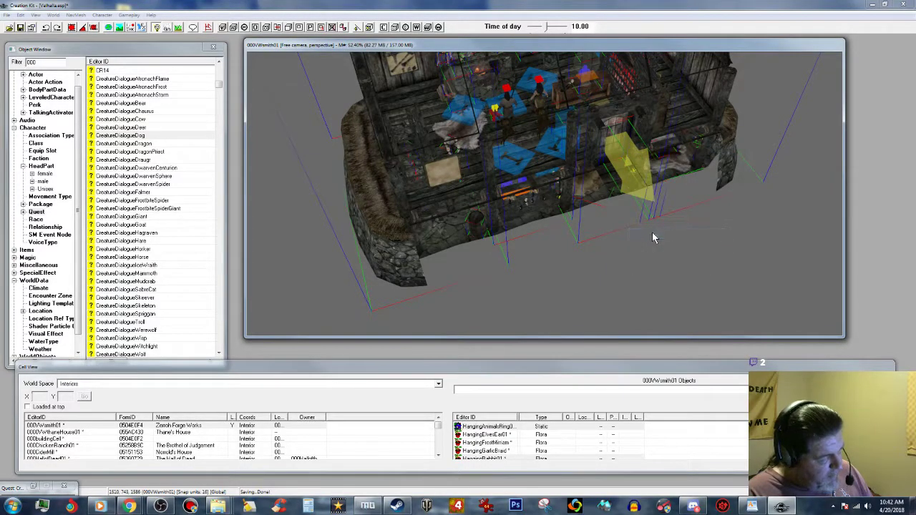
# Load the Thane's House cell 0000VWthaneHouse01 and paste the copied objects into it.
pyautogui.doubleClick(68, 433)
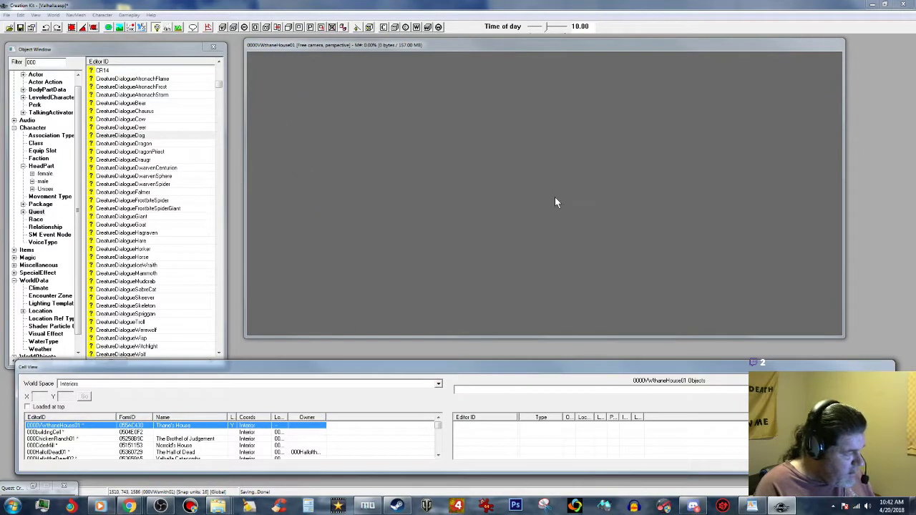
pyautogui.rightClick(556, 203)
pyautogui.click(583, 242)
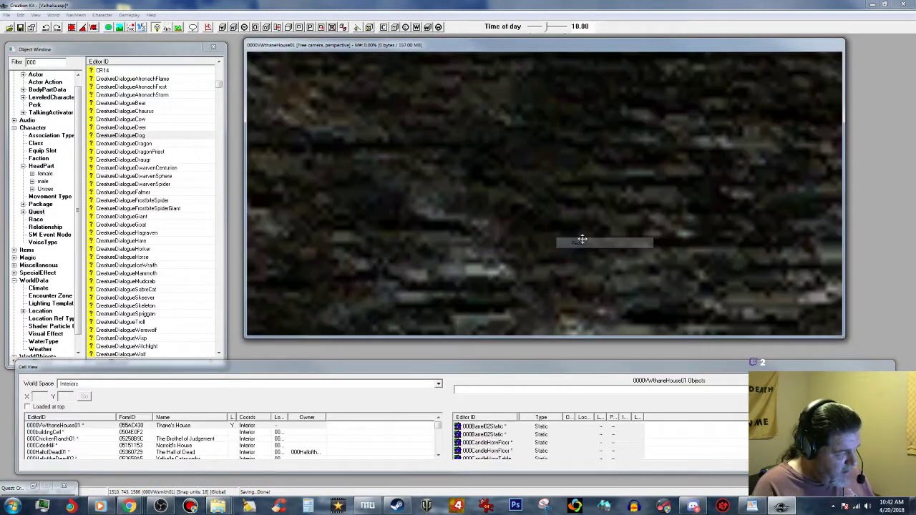
# Examine the pasted house interior, especially the furnishings on its lower level, and briefly open the navmesh tools.
pyautogui.scroll(-3, 583, 238)
pyautogui.scroll(-3, 582, 237)
pyautogui.keyDown('shift'); pyautogui.moveTo(583, 237); pyautogui.dragTo(618, 204, button='middle'); pyautogui.keyUp('shift')
pyautogui.keyDown('shift'); pyautogui.moveTo(587, 237); pyautogui.dragTo(611, 202, button='middle'); pyautogui.keyUp('shift')
pyautogui.moveTo(561, 229)
pyautogui.keyDown('shift'); pyautogui.mouseDown(button='middle')
pyautogui.moveTo(575, 200)
pyautogui.moveTo(528, 189)
pyautogui.mouseUp(button='middle'); pyautogui.keyUp('shift')
pyautogui.keyDown('shift'); pyautogui.moveTo(665, 210); pyautogui.dragTo(642, 196, button='middle'); pyautogui.keyUp('shift')
pyautogui.moveTo(638, 196); pyautogui.dragTo(627, 199, button='middle')
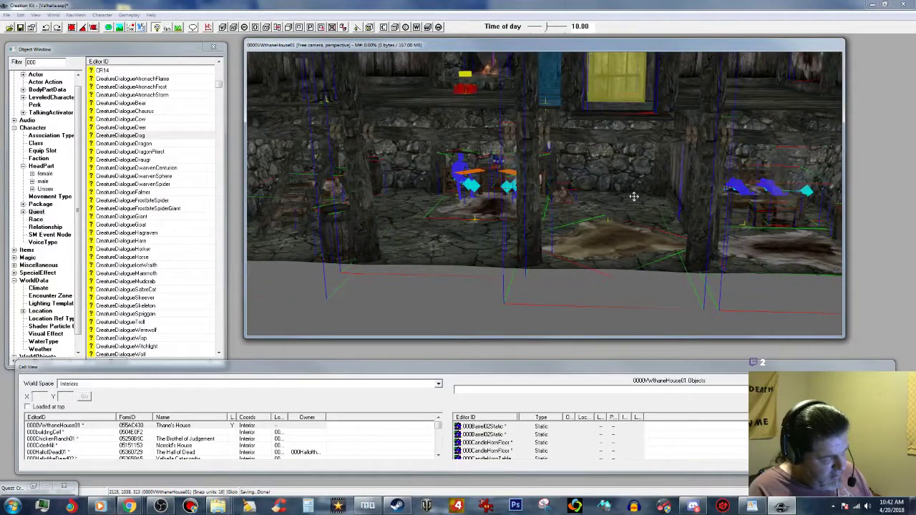
pyautogui.scroll(-2, 630, 202)
pyautogui.moveTo(611, 293)
pyautogui.keyDown('shift'); pyautogui.mouseDown(button='middle')
pyautogui.moveTo(579, 300)
pyautogui.moveTo(602, 296)
pyautogui.mouseUp(button='middle'); pyautogui.keyUp('shift')
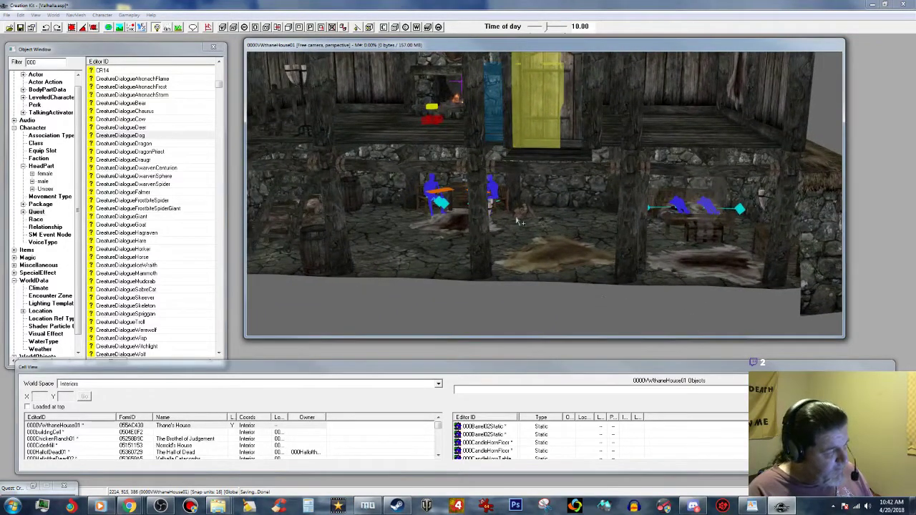
pyautogui.click(208, 27)
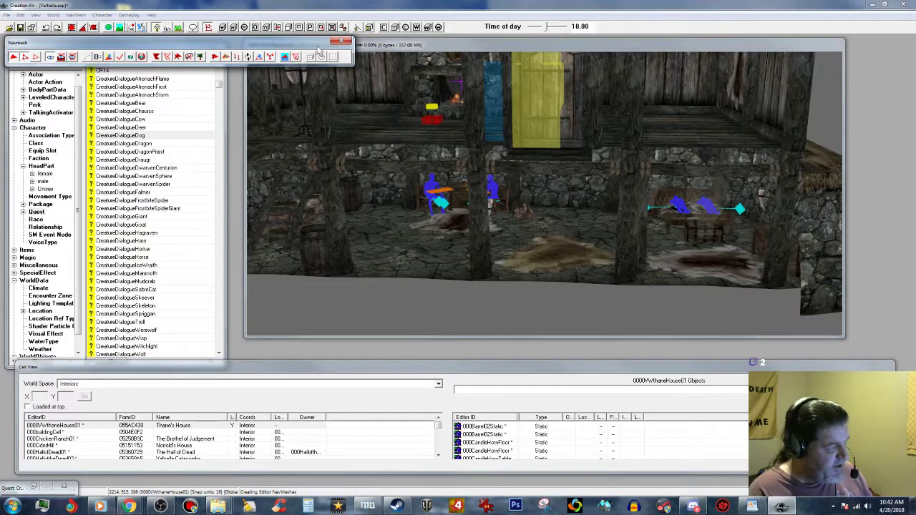
pyautogui.click(343, 40)
# Rotate the north marker arrow outside the front door about 90 degrees clockwise, parallel to the front wall.
pyautogui.keyDown('shift'); pyautogui.moveTo(576, 83); pyautogui.dragTo(578, 120, button='middle'); pyautogui.keyUp('shift')
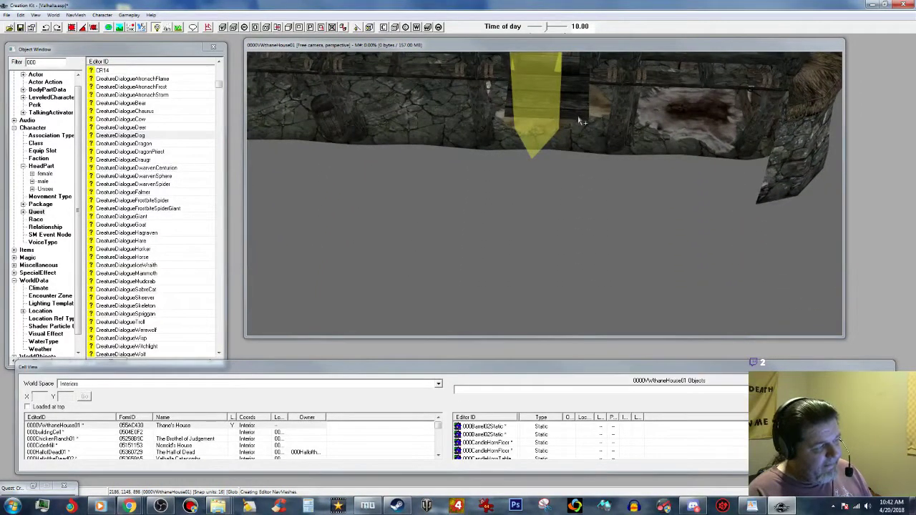
pyautogui.scroll(-3, 596, 87)
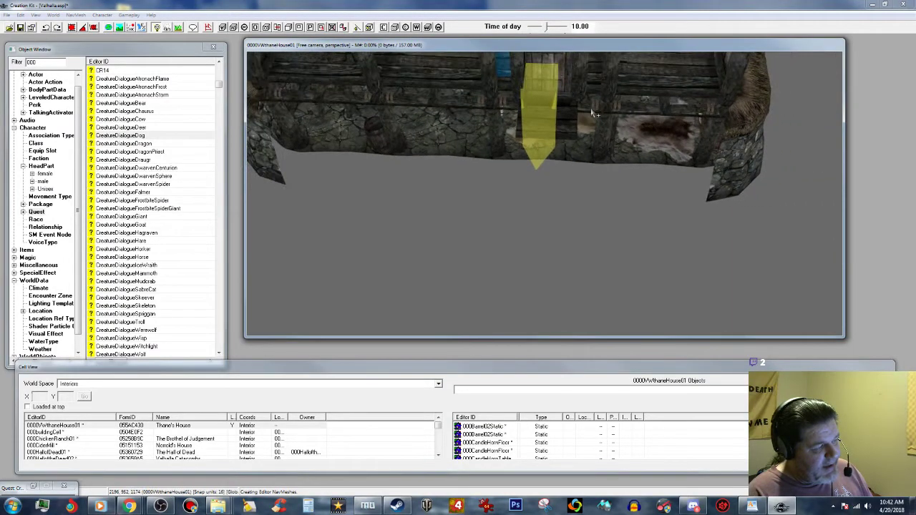
pyautogui.click(535, 109)
pyautogui.moveTo(536, 109)
pyautogui.mouseDown(button='right')
pyautogui.moveTo(501, 112)
pyautogui.moveTo(538, 116)
pyautogui.mouseUp(button='right')
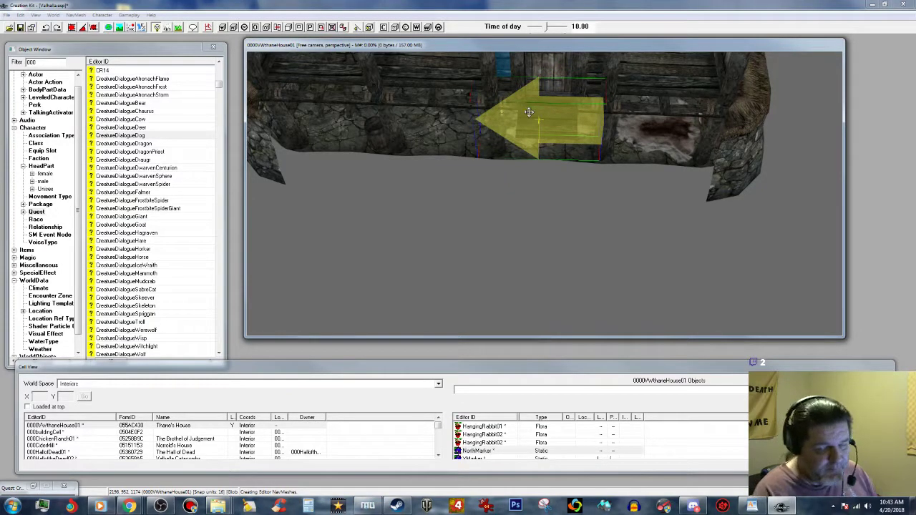
# Examine the upper floor around the fireplace, then the lower level of the thane's house interior.
pyautogui.moveTo(528, 153)
pyautogui.mouseDown(button='middle')
pyautogui.moveTo(545, 170)
pyautogui.moveTo(545, 194)
pyautogui.moveTo(566, 167)
pyautogui.mouseUp(button='middle')
pyautogui.scroll(3, 545, 174)
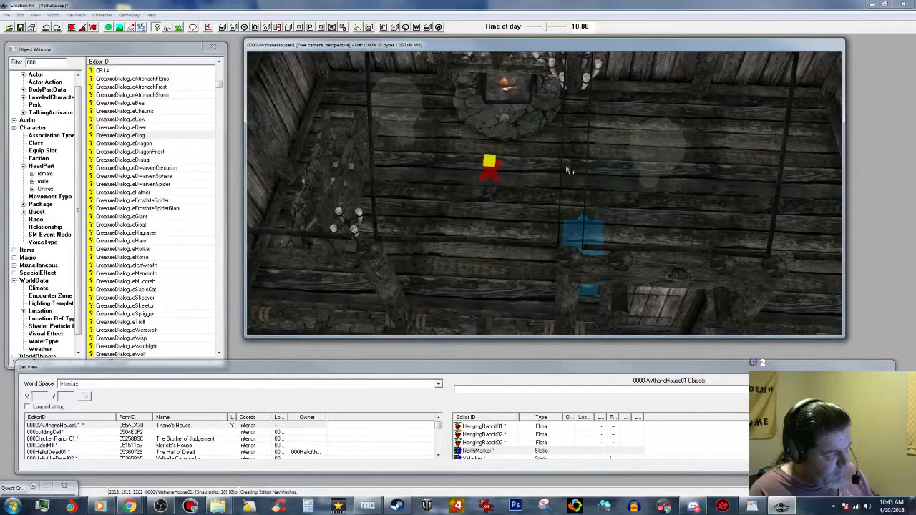
pyautogui.scroll(4, 552, 137)
pyautogui.moveTo(539, 104); pyautogui.dragTo(540, 106, button='middle')
pyautogui.scroll(-3, 544, 113)
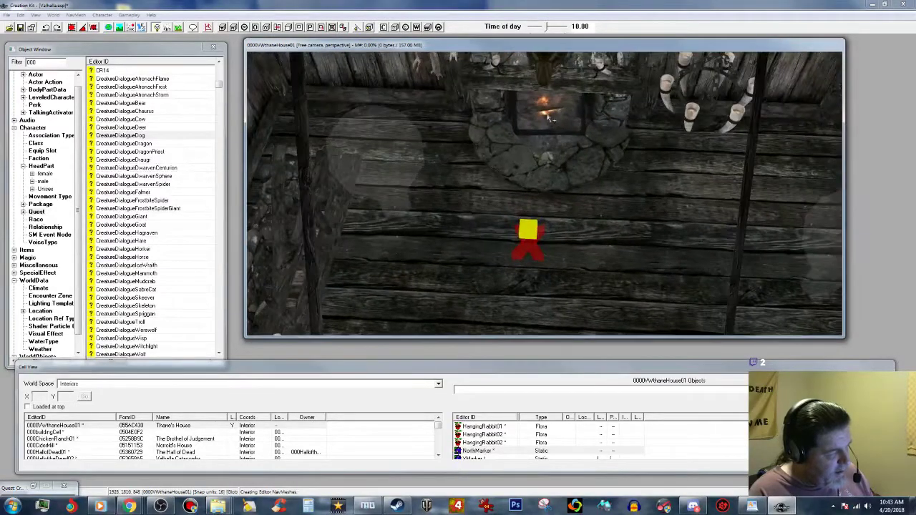
pyautogui.scroll(-4, 547, 113)
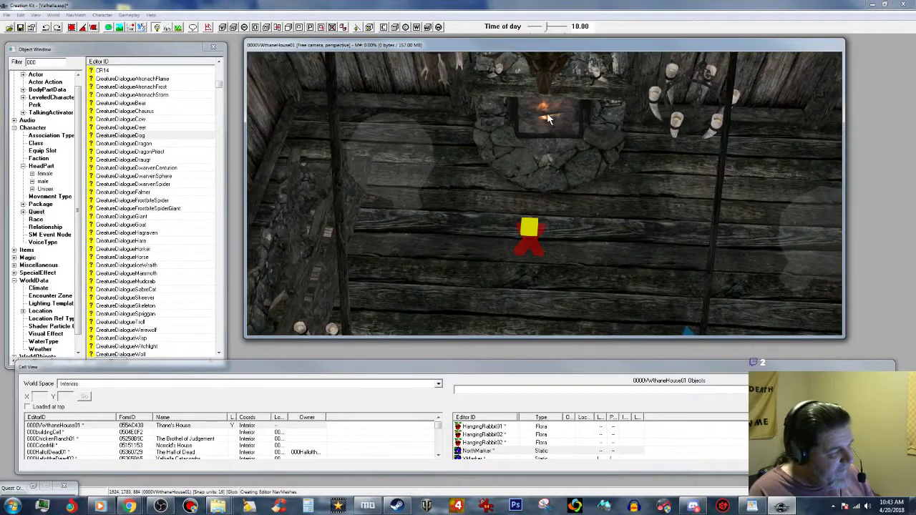
pyautogui.scroll(-2, 547, 113)
pyautogui.moveTo(639, 169); pyautogui.dragTo(620, 148, button='middle')
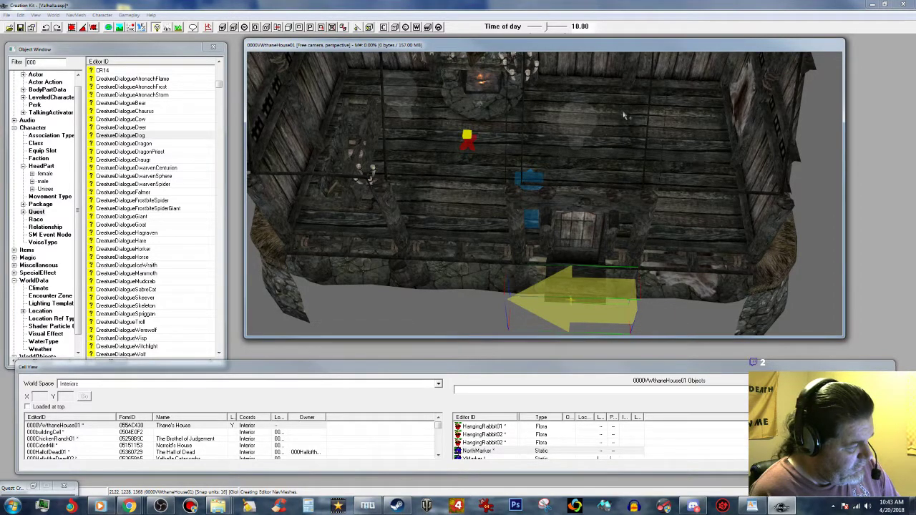
pyautogui.moveTo(695, 240)
pyautogui.keyDown('shift'); pyautogui.mouseDown(button='middle')
pyautogui.moveTo(699, 212)
pyautogui.moveTo(684, 143)
pyautogui.mouseUp(button='middle'); pyautogui.keyUp('shift')
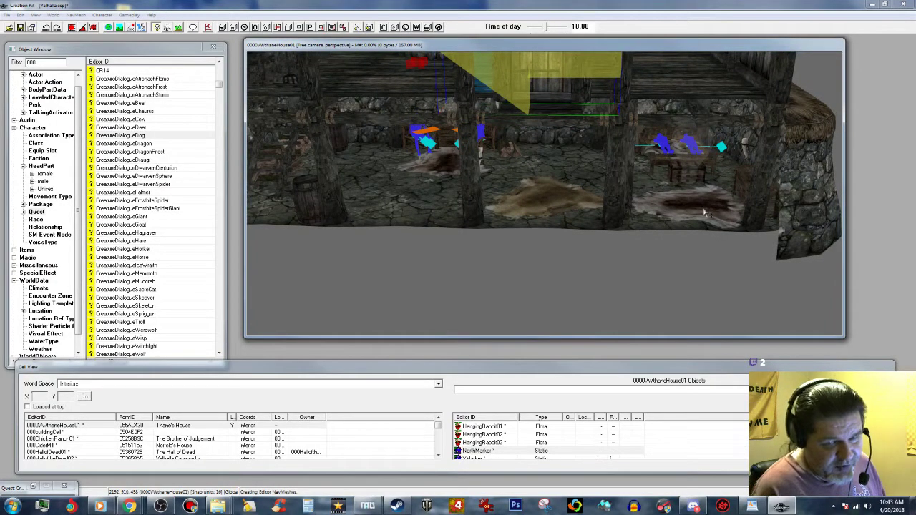
# Try to save the plugin and close the open CreatureDialogueDog quest window.
pyautogui.keyDown('shift'); pyautogui.moveTo(561, 160); pyautogui.dragTo(586, 168, button='middle'); pyautogui.keyUp('shift')
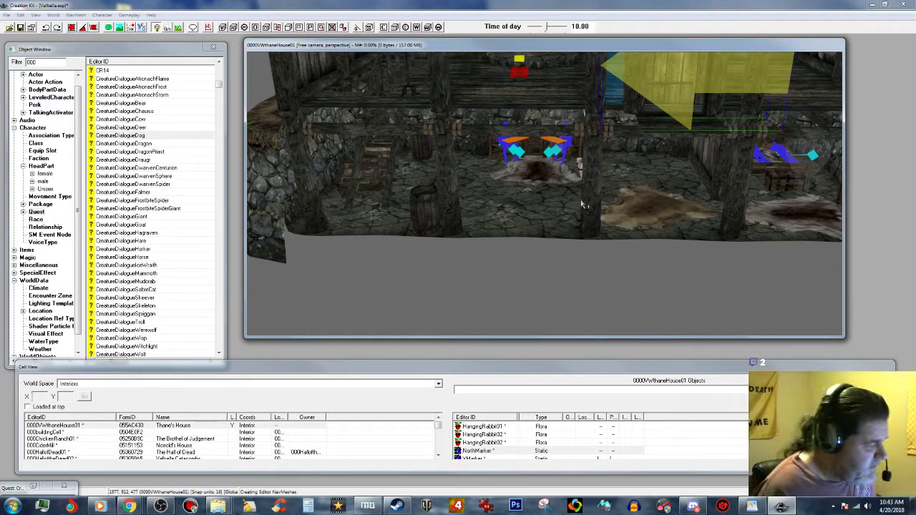
pyautogui.click(20, 28)
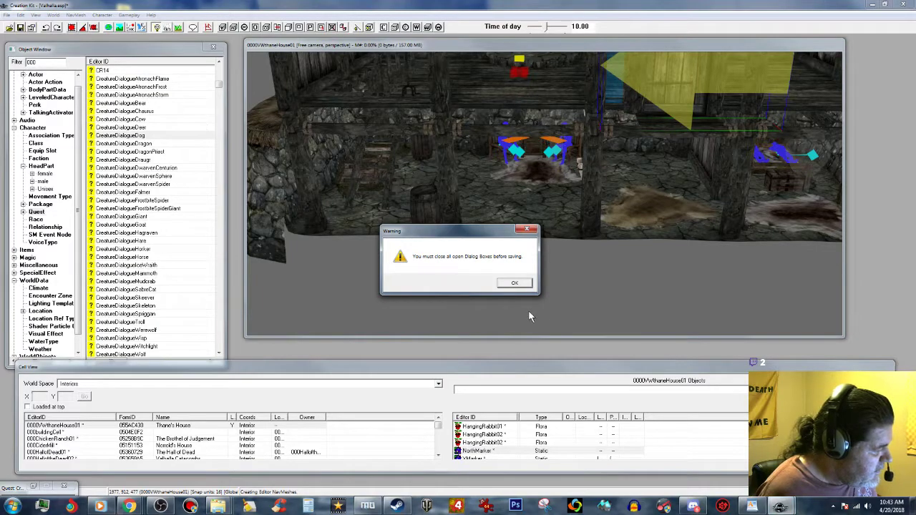
pyautogui.click(514, 285)
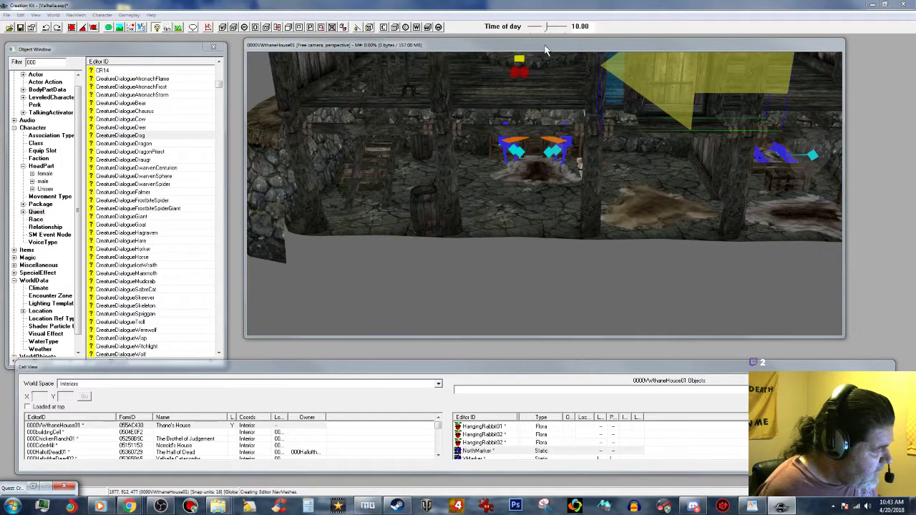
pyautogui.moveTo(552, 40); pyautogui.dragTo(576, 58)
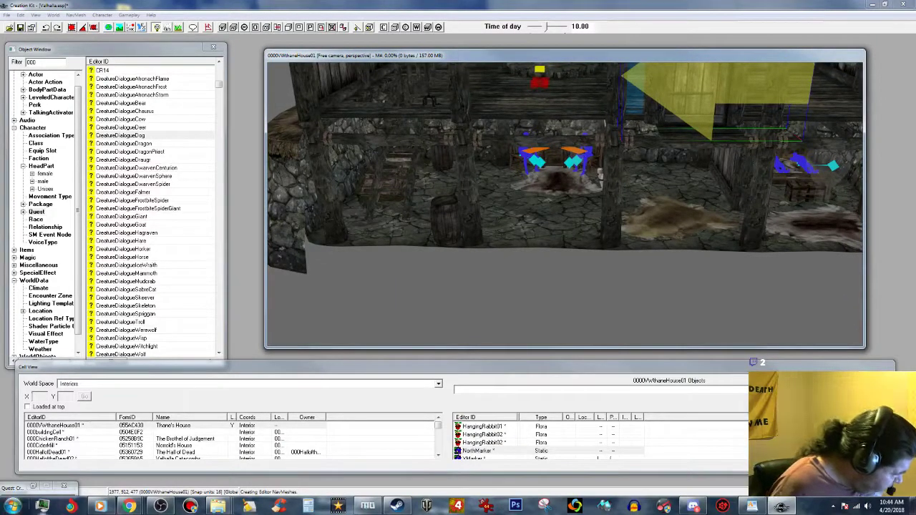
pyautogui.click(42, 489)
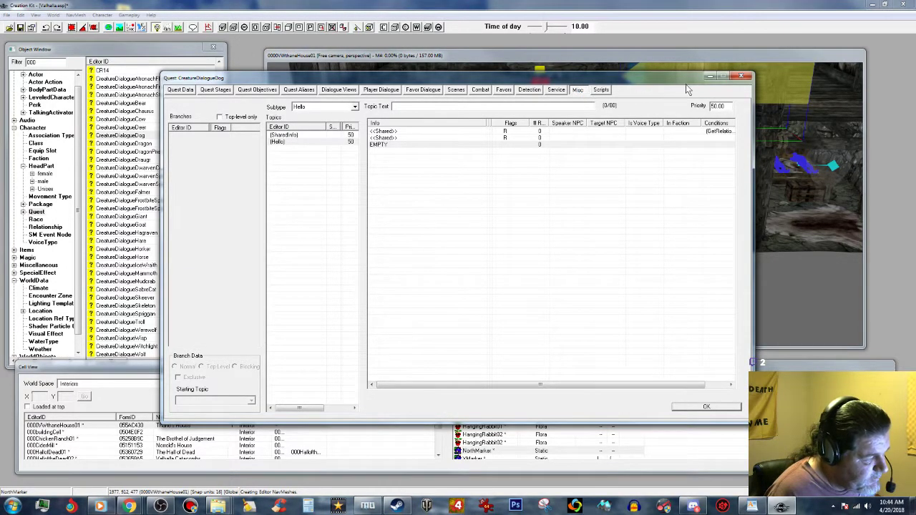
pyautogui.click(741, 76)
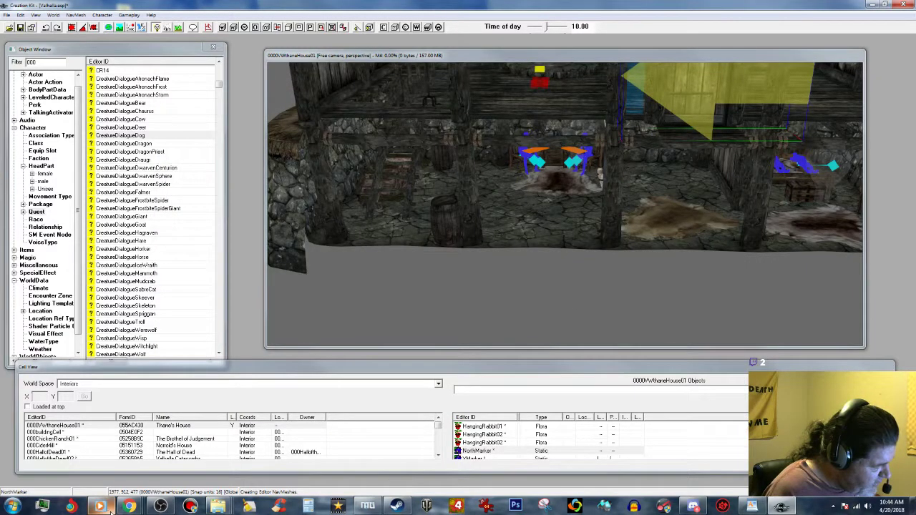
pyautogui.moveTo(107, 508)
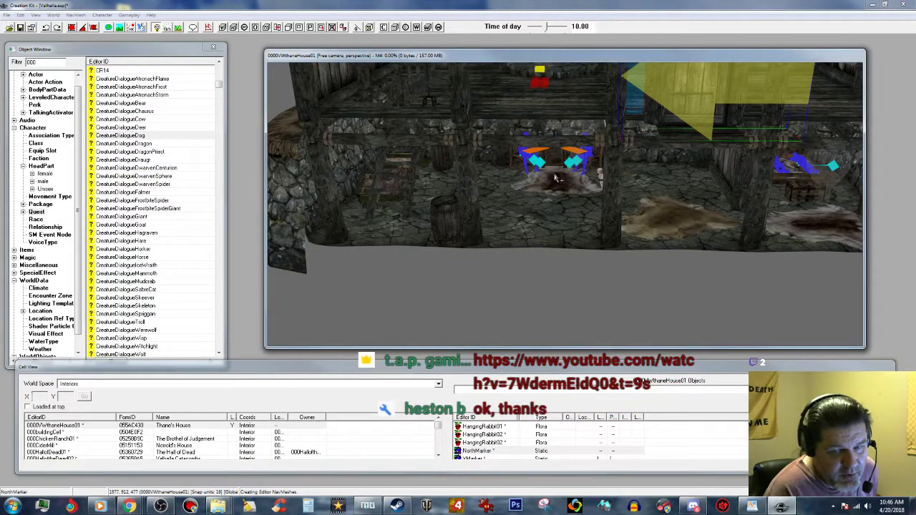
# Look over both floors of the thane's house interior from the cutaway side and save the Valhalla plugin.
pyautogui.moveTo(556, 178); pyautogui.dragTo(574, 221, button='middle')
pyautogui.scroll(-5, 563, 195)
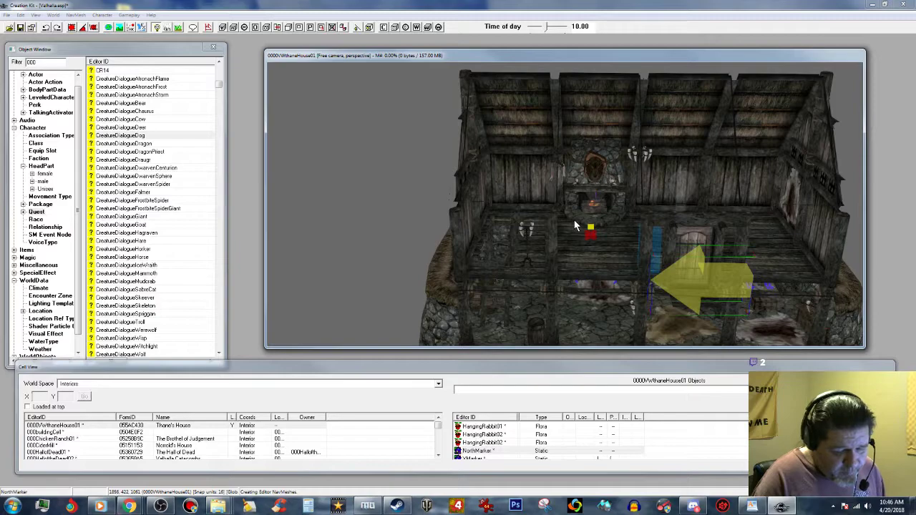
pyautogui.moveTo(688, 228); pyautogui.dragTo(675, 194, button='middle')
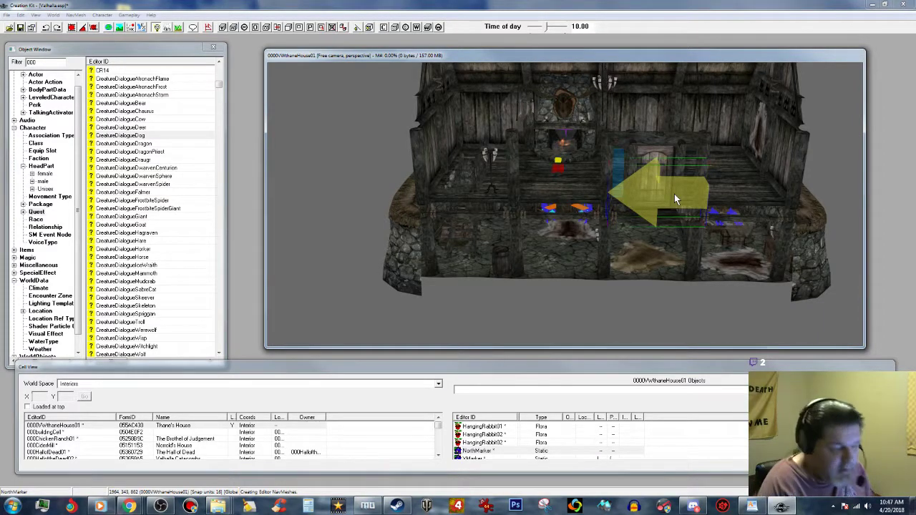
pyautogui.moveTo(723, 146); pyautogui.dragTo(721, 191, button='middle')
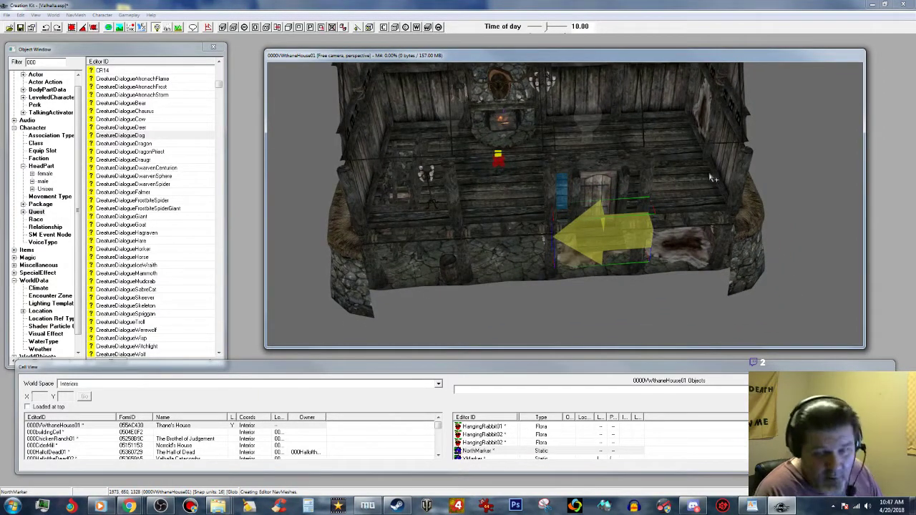
pyautogui.moveTo(656, 145); pyautogui.dragTo(660, 157, button='middle')
pyautogui.scroll(-1, 664, 151)
pyautogui.scroll(2, 660, 158)
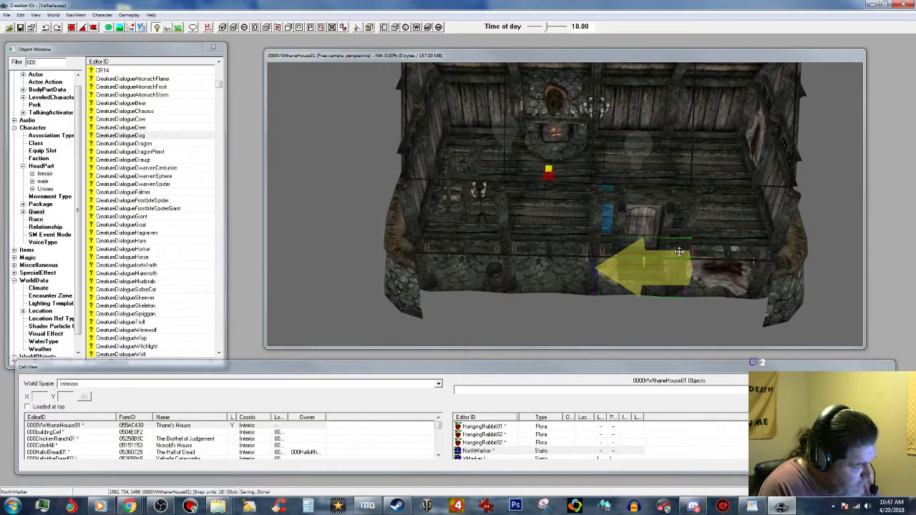
# Open the reference properties of the interior entrance door 000FarmhouseLDoor01 in the thane's house.
pyautogui.keyDown('shift'); pyautogui.moveTo(693, 246); pyautogui.dragTo(541, 219, button='middle'); pyautogui.keyUp('shift')
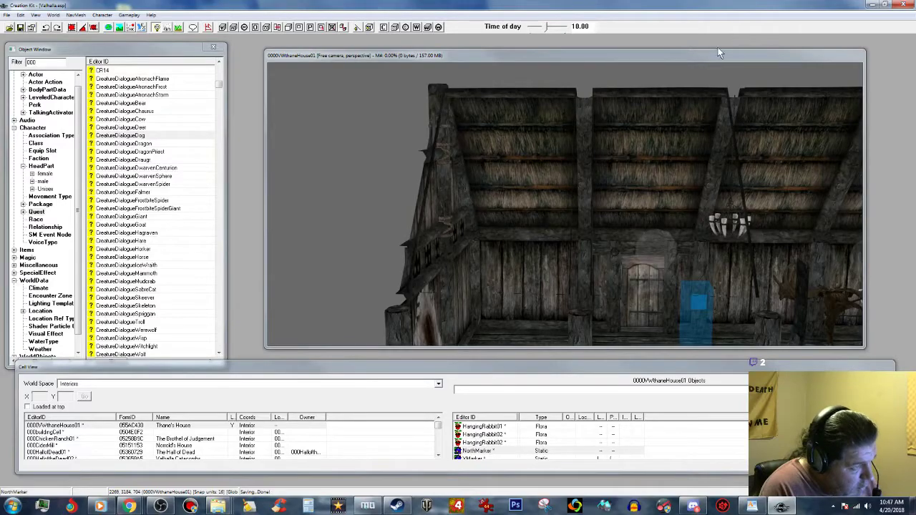
pyautogui.scroll(5, 642, 291)
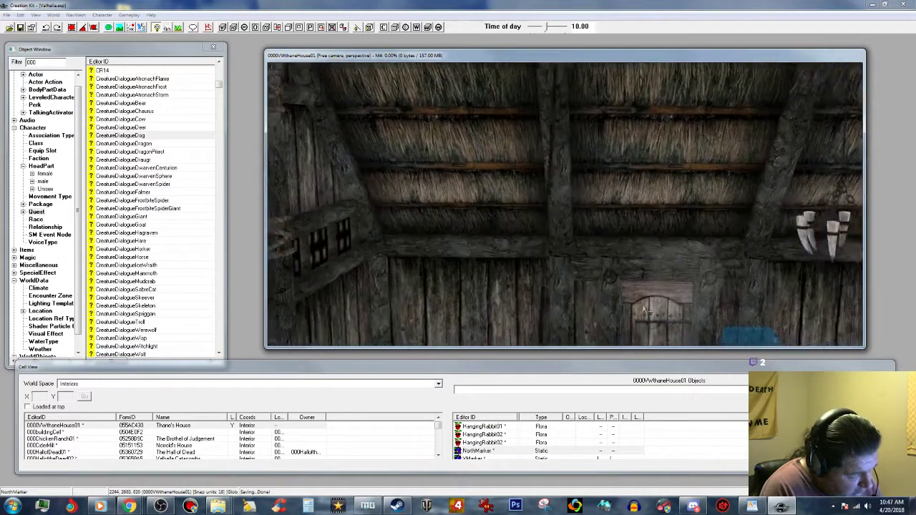
pyautogui.scroll(3, 646, 310)
pyautogui.scroll(4, 626, 291)
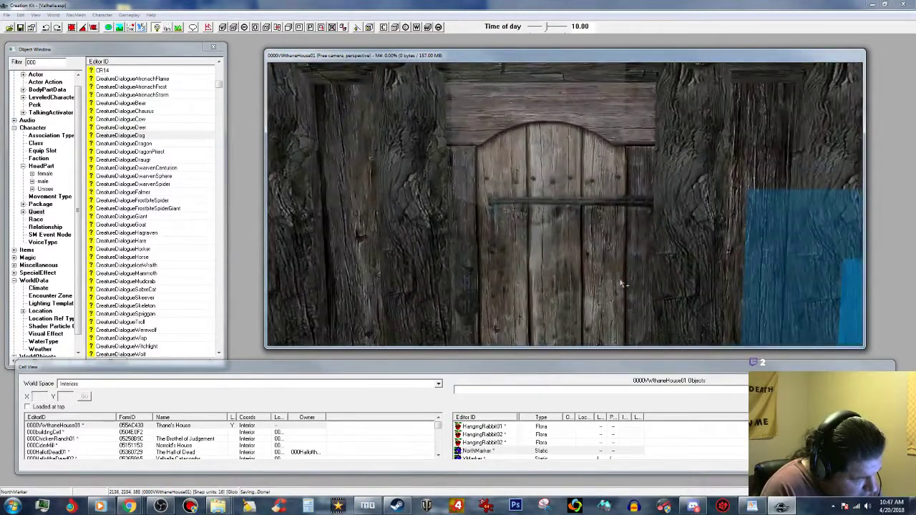
pyautogui.scroll(-3, 620, 281)
pyautogui.moveTo(620, 280); pyautogui.dragTo(629, 276, button='middle')
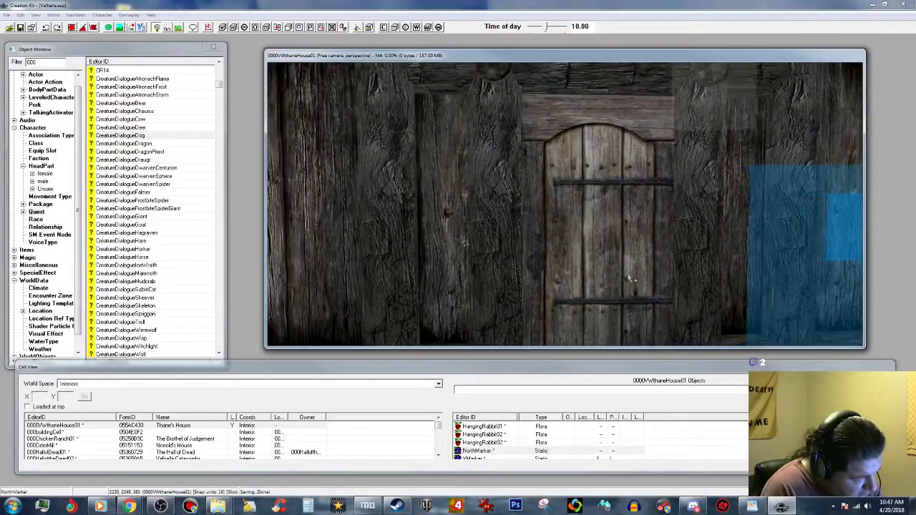
pyautogui.click(572, 230)
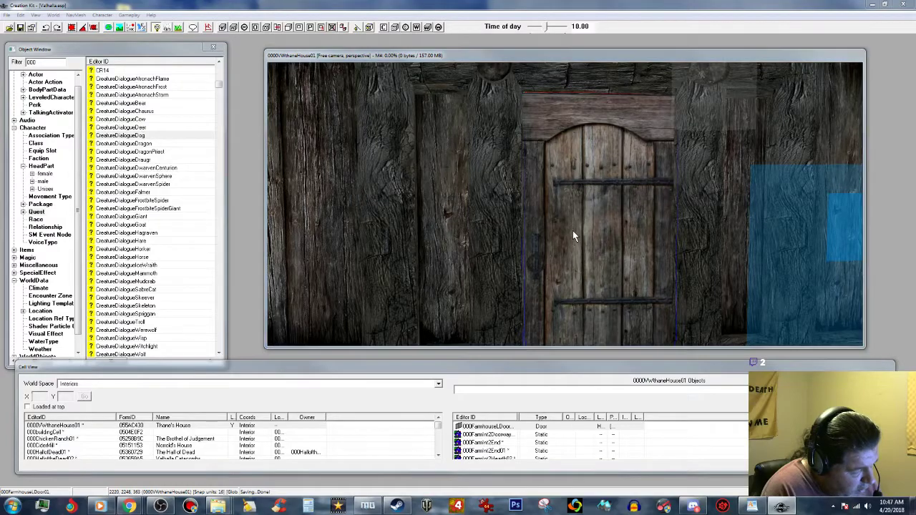
pyautogui.doubleClick(573, 230)
pyautogui.moveTo(501, 131); pyautogui.dragTo(174, 95)
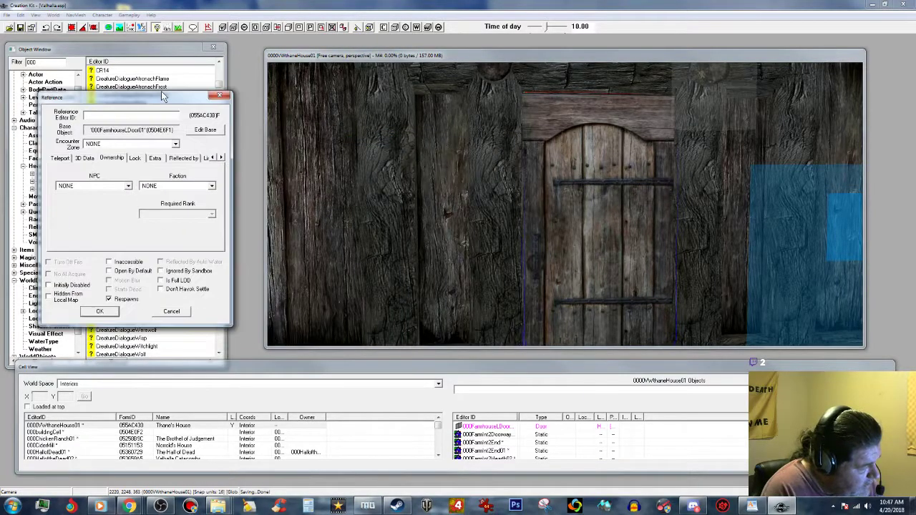
# Switch the world space to Valhalla and load the exterior cell 000LonghouseExt02.
pyautogui.click(438, 383)
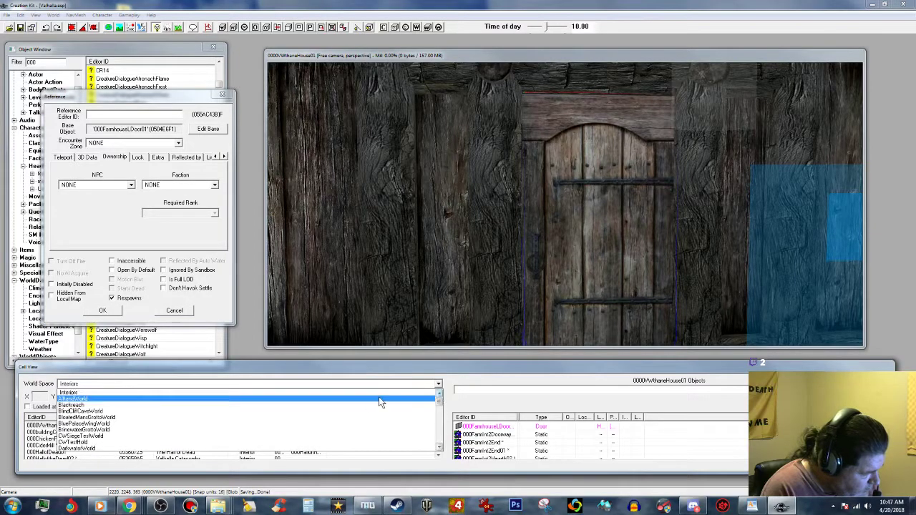
pyautogui.moveTo(444, 402); pyautogui.dragTo(443, 442)
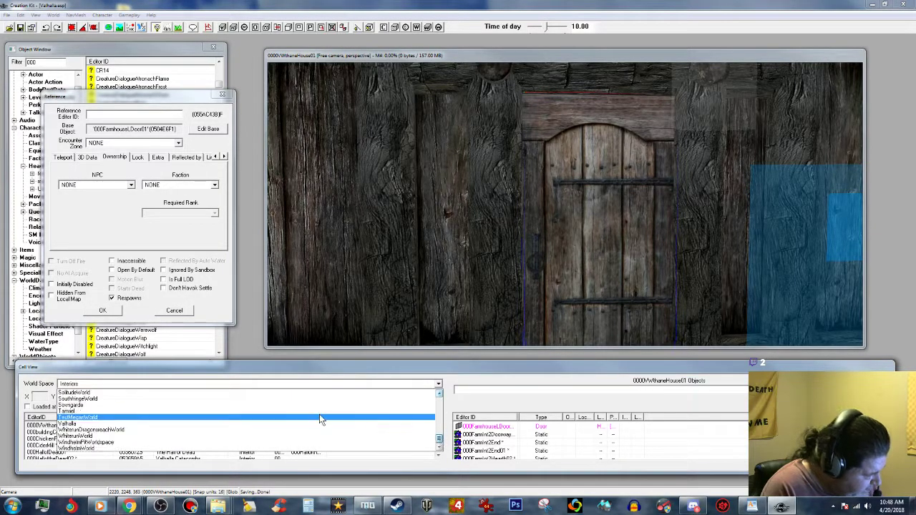
pyautogui.click(203, 423)
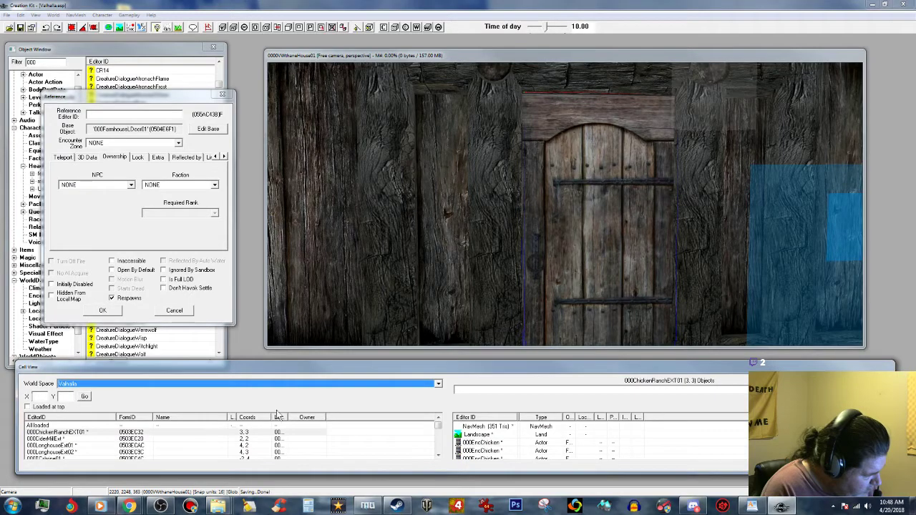
pyautogui.doubleClick(62, 452)
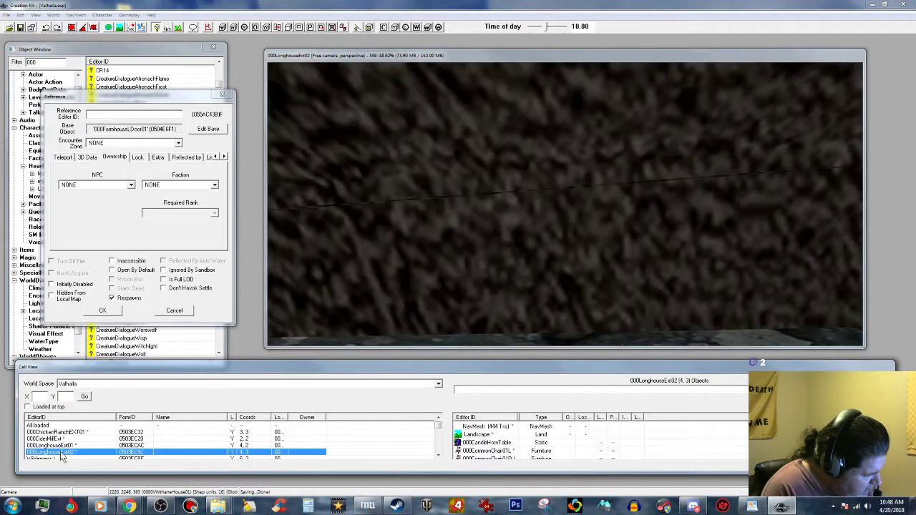
# Locate the entrance door on the wooden porch of the thatched house in the 000LonghouseExt02 cell.
pyautogui.click(611, 59)
pyautogui.scroll(-2, 599, 269)
pyautogui.scroll(-4, 606, 269)
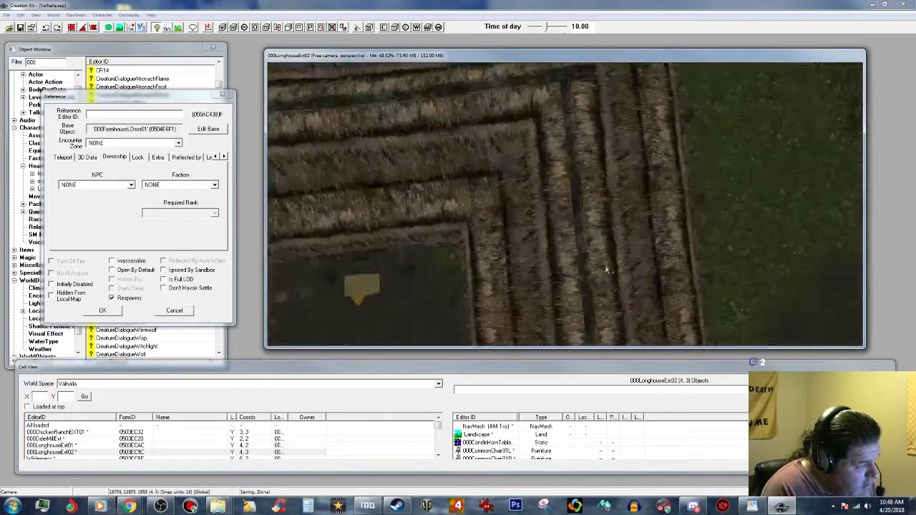
pyautogui.click(584, 237)
pyautogui.press('shift')
pyautogui.press('shift')
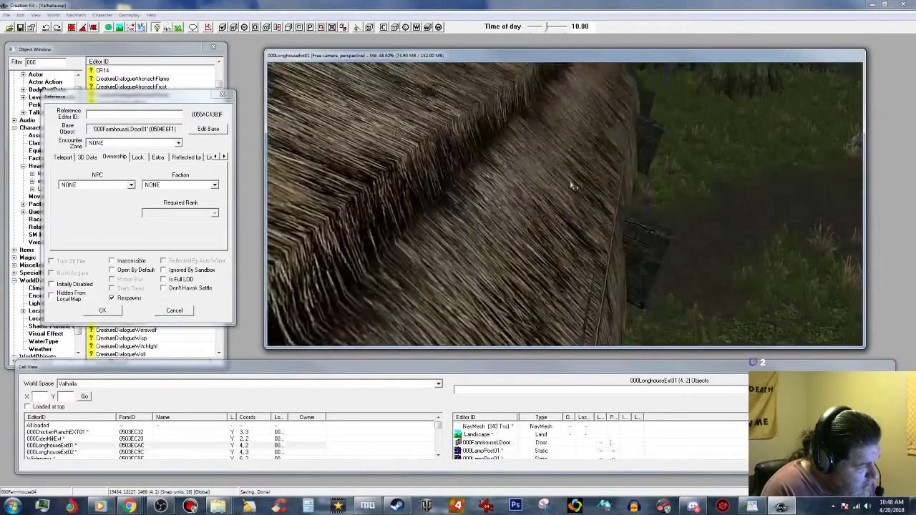
pyautogui.scroll(-2, 570, 192)
pyautogui.moveTo(570, 191); pyautogui.dragTo(758, 332, button='middle')
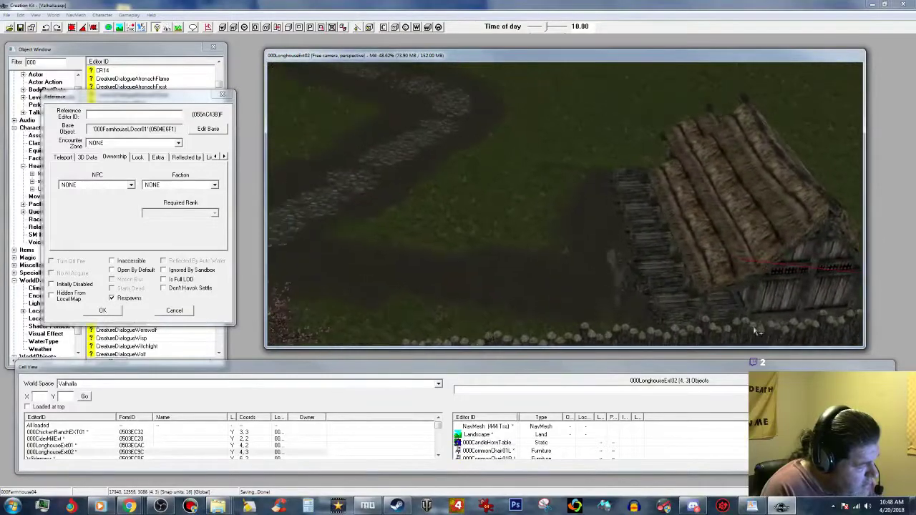
pyautogui.press('shift')
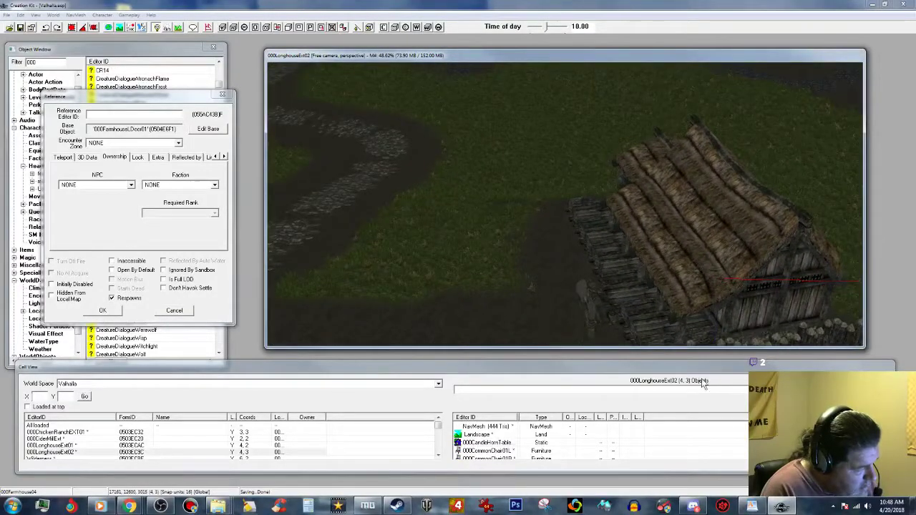
pyautogui.press('shift')
pyautogui.click(583, 304)
pyautogui.press('shift')
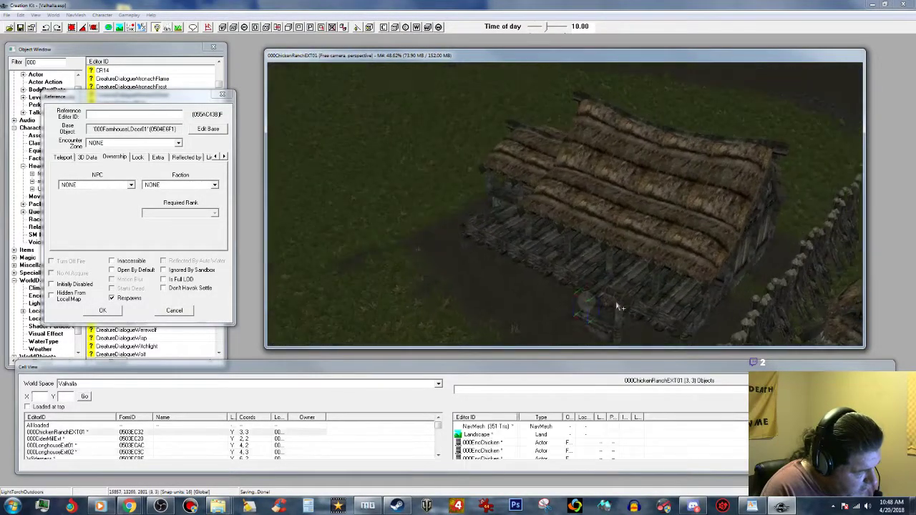
pyautogui.scroll(5, 647, 294)
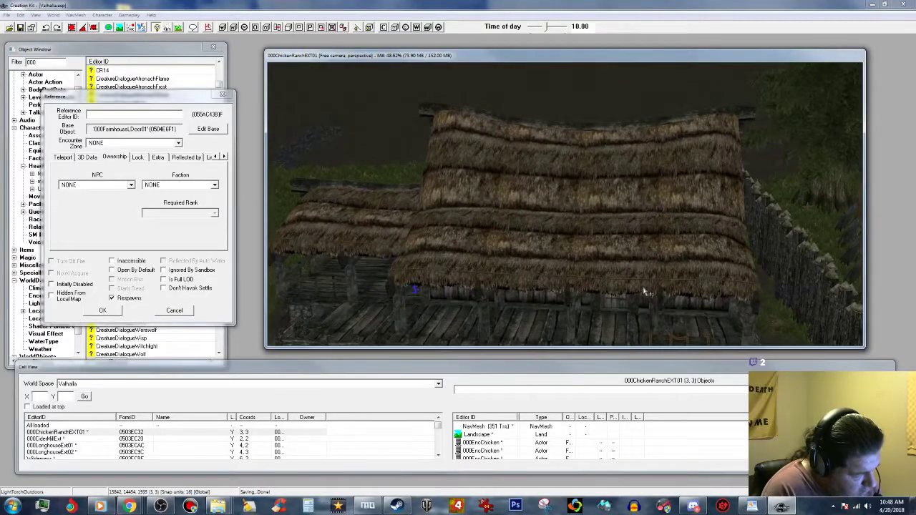
pyautogui.moveTo(745, 267); pyautogui.dragTo(738, 240, button='middle')
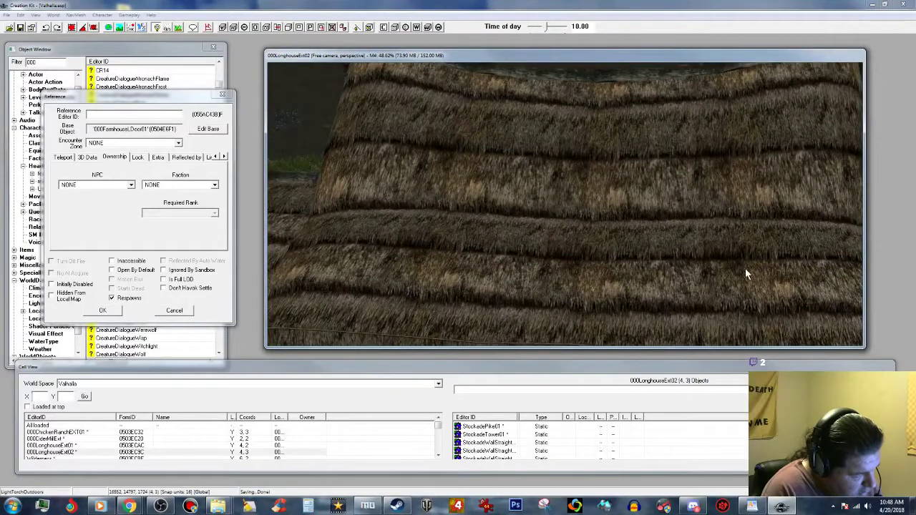
pyautogui.scroll(6, 741, 243)
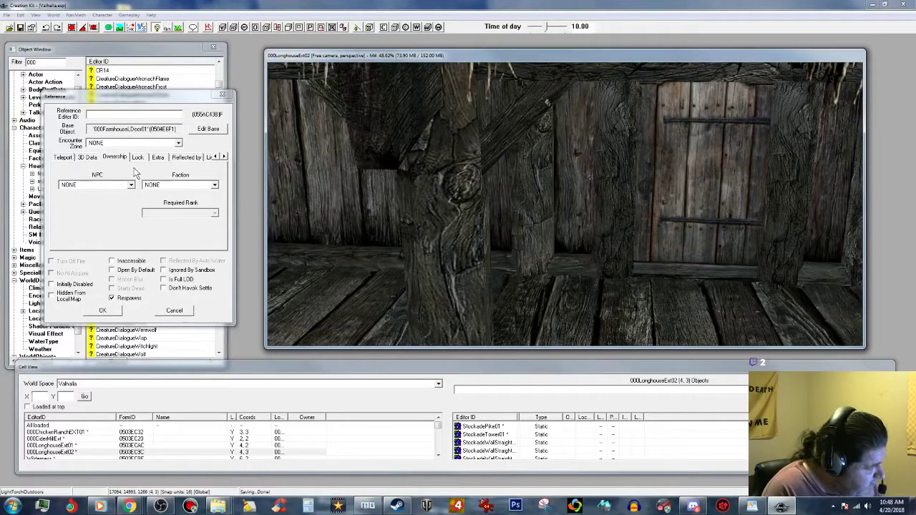
# Enable teleport on the interior door reference and link it to the exterior porch door in 000LonghouseExt02.
pyautogui.click(63, 162)
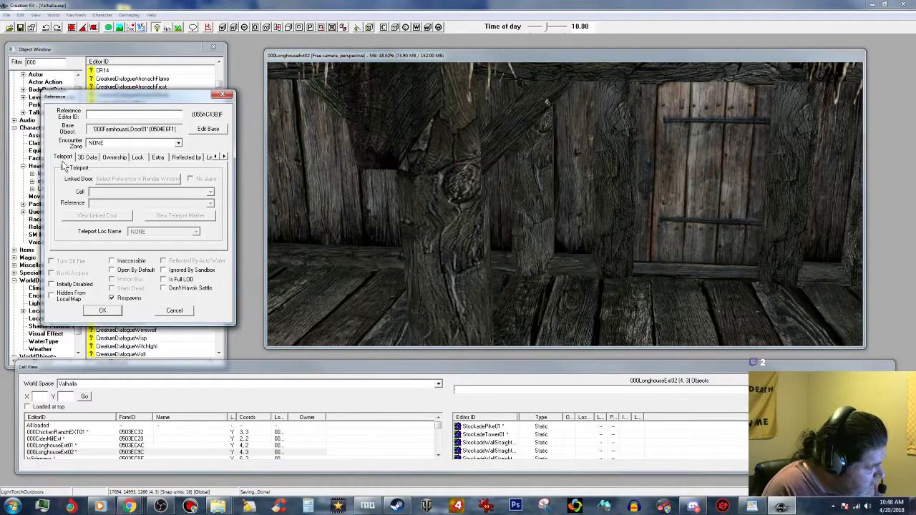
pyautogui.click(65, 167)
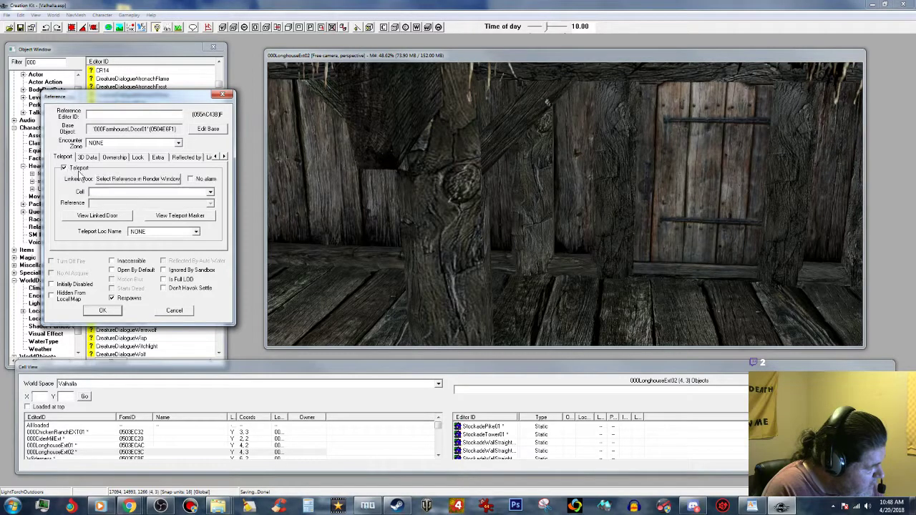
pyautogui.click(153, 181)
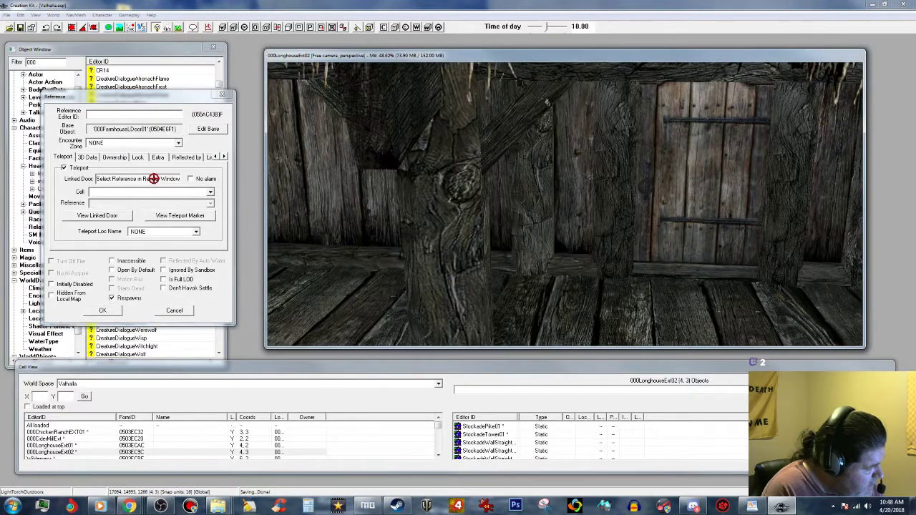
pyautogui.click(705, 196)
# Turn the teleport marker on the porch so its arrow runs perpendicular to the exterior door, and accept the door reference's settings.
pyautogui.moveTo(741, 237); pyautogui.dragTo(740, 252)
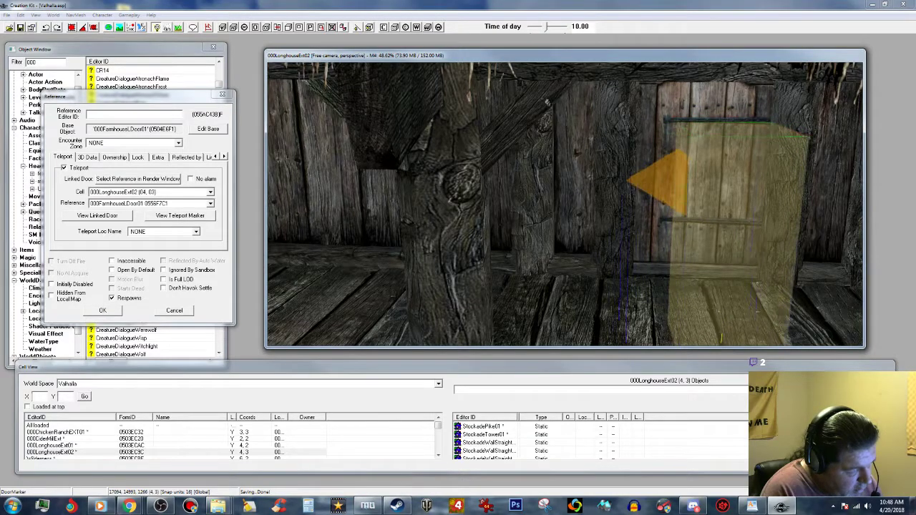
pyautogui.scroll(-3, 741, 252)
pyautogui.scroll(-1, 742, 252)
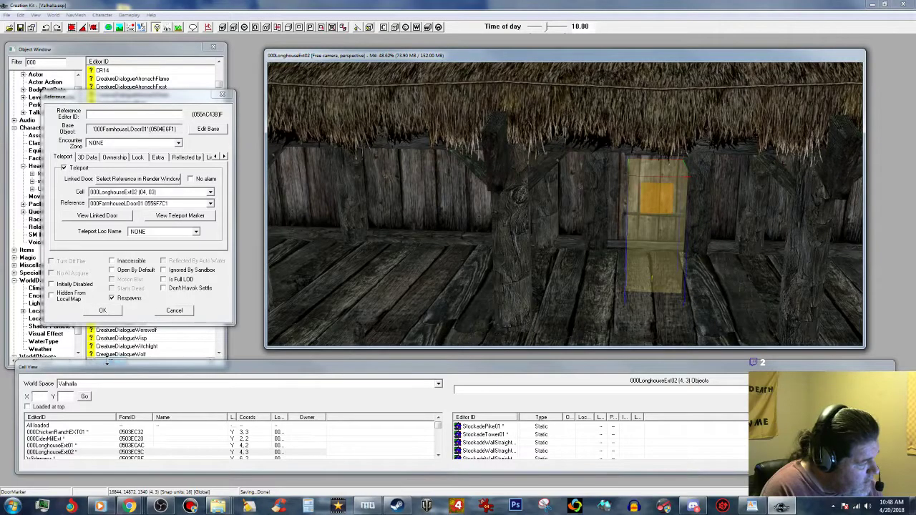
pyautogui.click(103, 310)
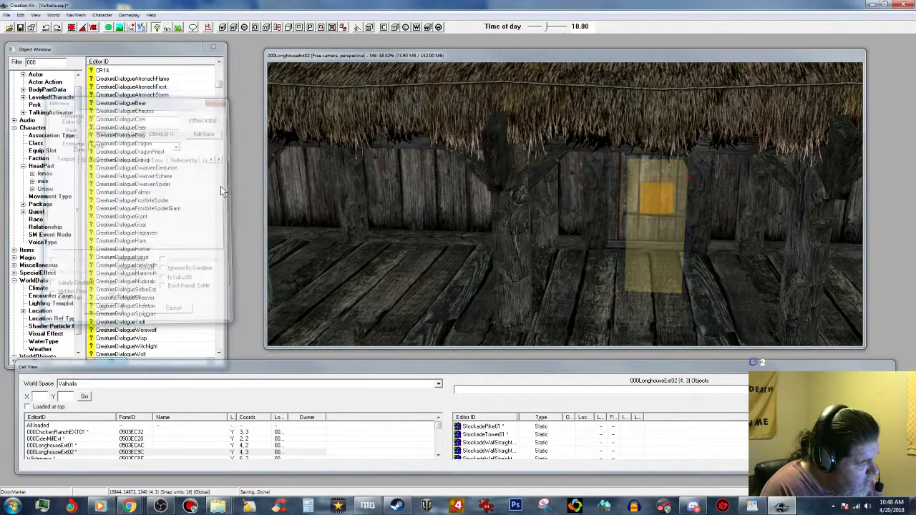
# Finalize the navmesh of the 000LonghouseExt02 cell around the porch door, and leave navmesh editing.
pyautogui.click(207, 28)
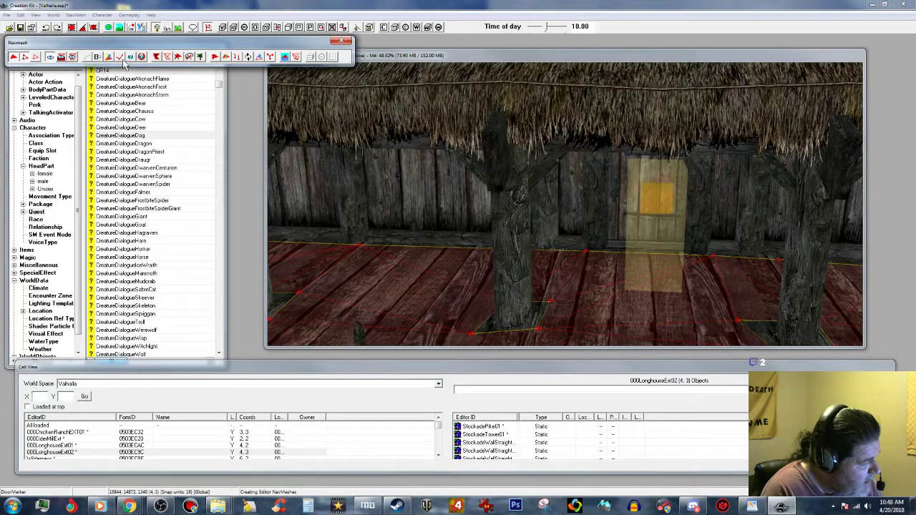
pyautogui.click(119, 58)
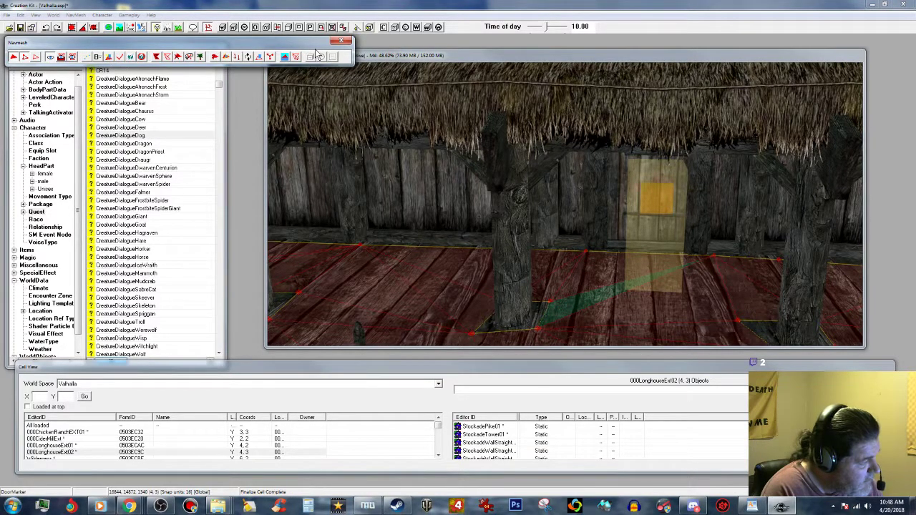
pyautogui.click(343, 43)
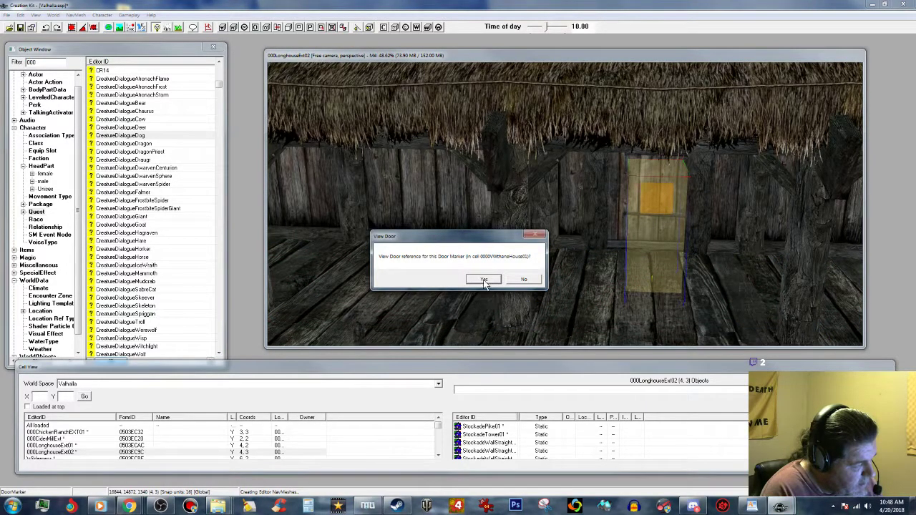
# Follow the door marker to its door in 0000VWthaneHouse01, shift the interior marker slightly away from the door, and save the plugin.
pyautogui.click(524, 279)
pyautogui.keyDown('shift'); pyautogui.moveTo(523, 279); pyautogui.dragTo(677, 289, button='middle'); pyautogui.keyUp('shift')
pyautogui.scroll(-3, 673, 293)
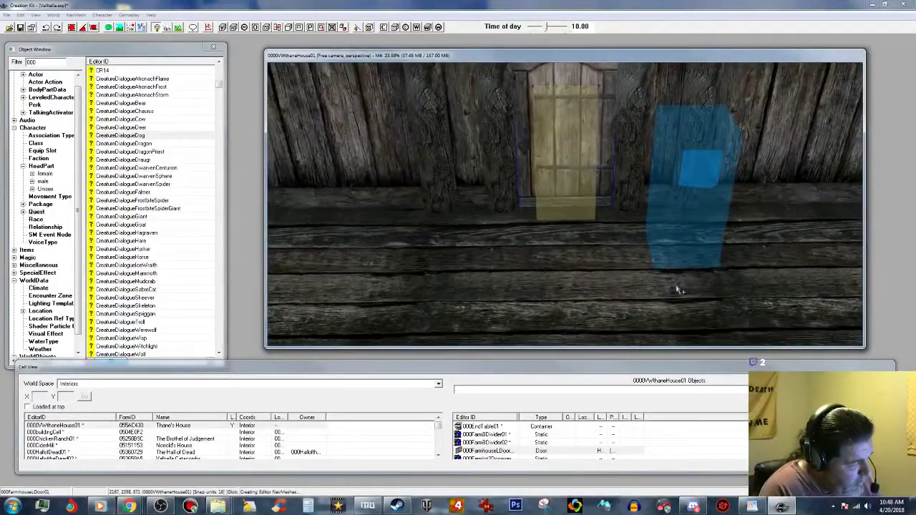
pyautogui.moveTo(567, 222); pyautogui.dragTo(569, 243)
pyautogui.moveTo(569, 243)
pyautogui.mouseDown(button='right')
pyautogui.moveTo(619, 243)
pyautogui.moveTo(568, 239)
pyautogui.mouseUp(button='right')
pyautogui.scroll(-3, 570, 239)
pyautogui.moveTo(577, 244)
pyautogui.keyDown('shift'); pyautogui.mouseDown(button='middle')
pyautogui.moveTo(522, 250)
pyautogui.moveTo(470, 286)
pyautogui.moveTo(440, 274)
pyautogui.mouseUp(button='middle'); pyautogui.keyUp('shift')
pyautogui.moveTo(660, 192); pyautogui.dragTo(661, 212, button='middle')
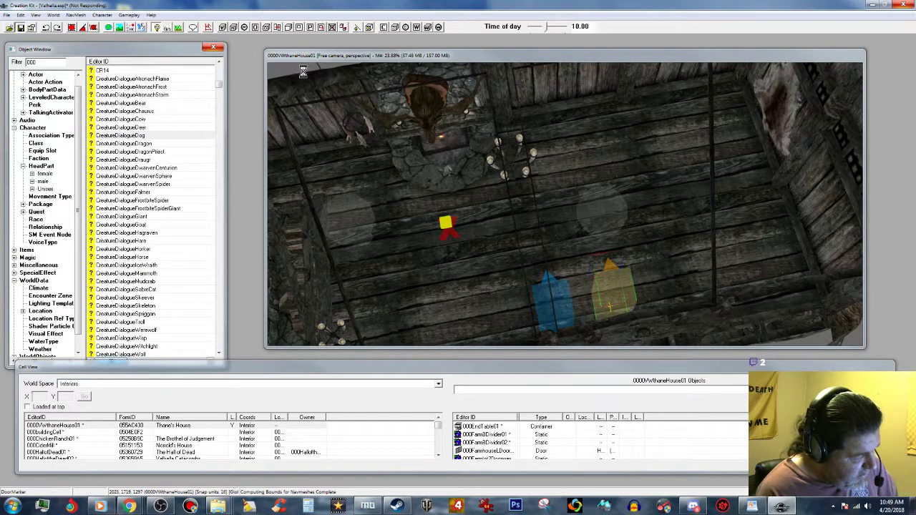
pyautogui.click(633, 56)
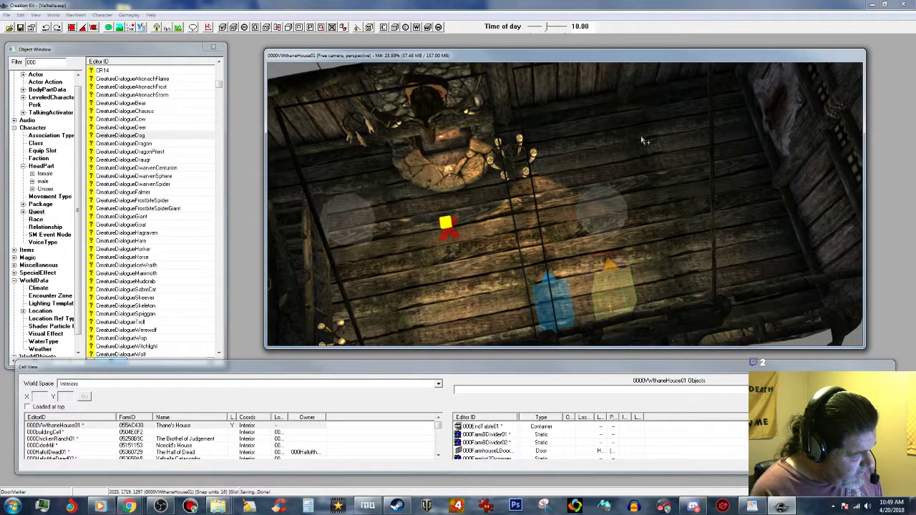
# Nudge the FarmInteriorLight01 light on the upper floor slightly away from the fireplace.
pyautogui.keyDown('shift'); pyautogui.moveTo(629, 159); pyautogui.dragTo(653, 169, button='middle'); pyautogui.keyUp('shift')
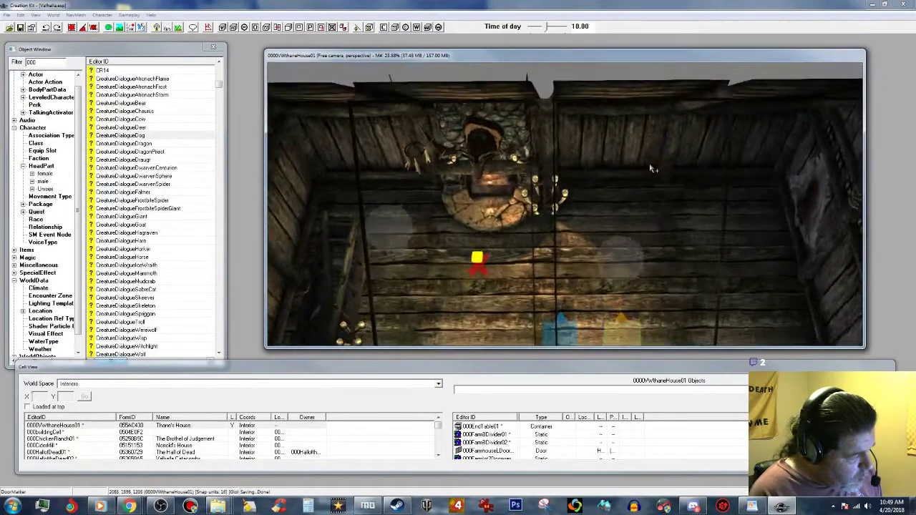
pyautogui.click(623, 256)
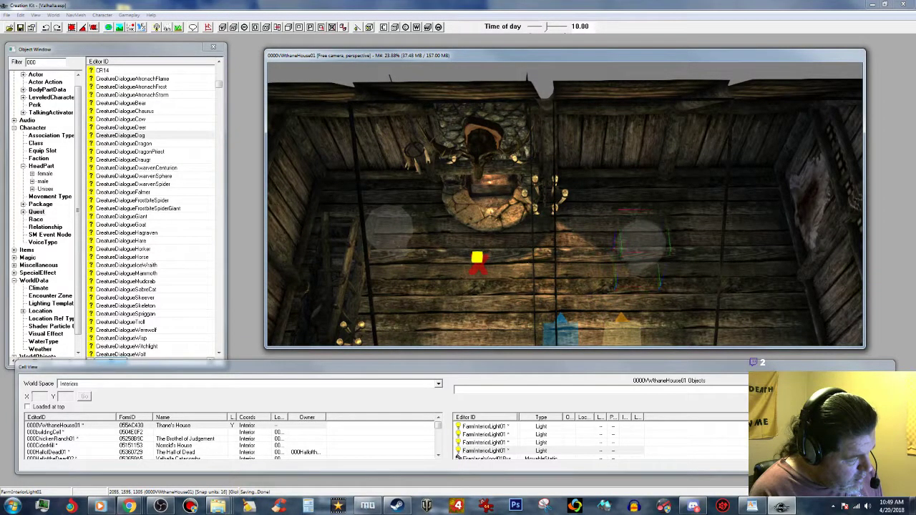
pyautogui.moveTo(648, 240); pyautogui.dragTo(654, 236)
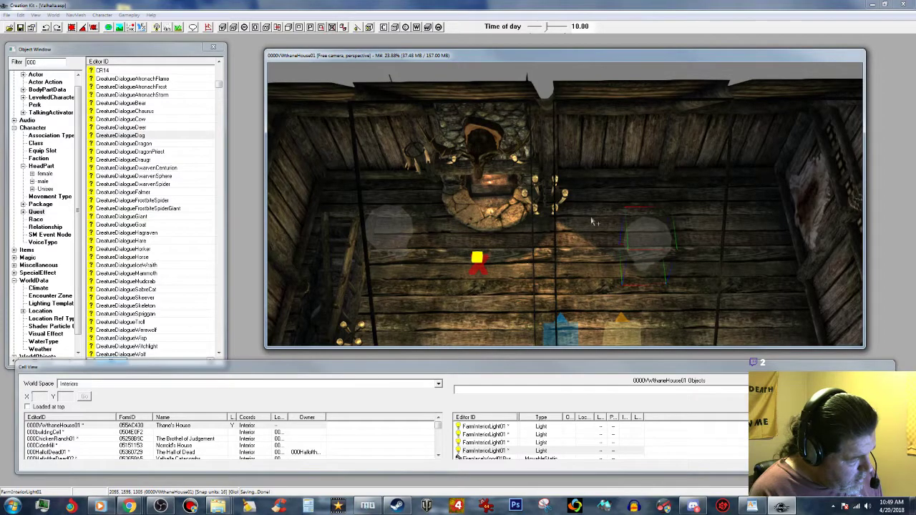
# Slide the horn chandelier along the X axis to the ladder side of the fireplace.
pyautogui.click(554, 207)
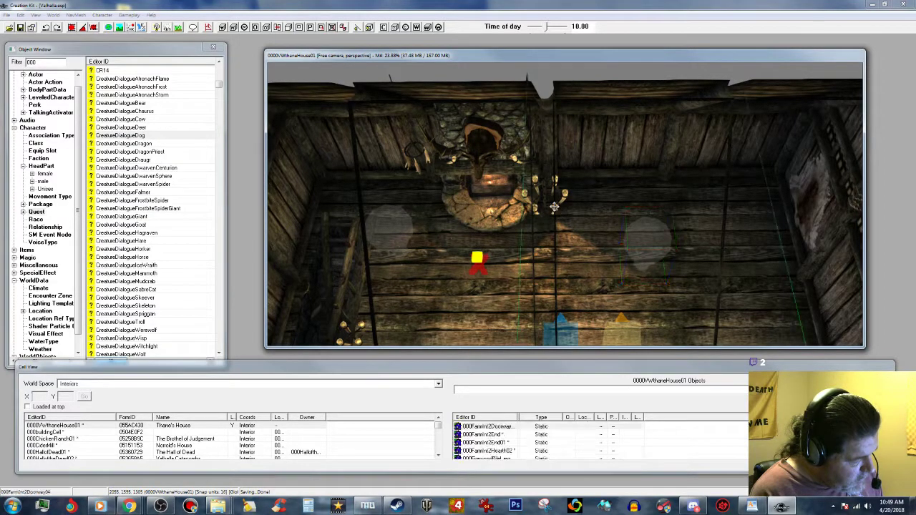
pyautogui.keyDown('shift'); pyautogui.moveTo(554, 207); pyautogui.dragTo(533, 202, button='middle'); pyautogui.keyUp('shift')
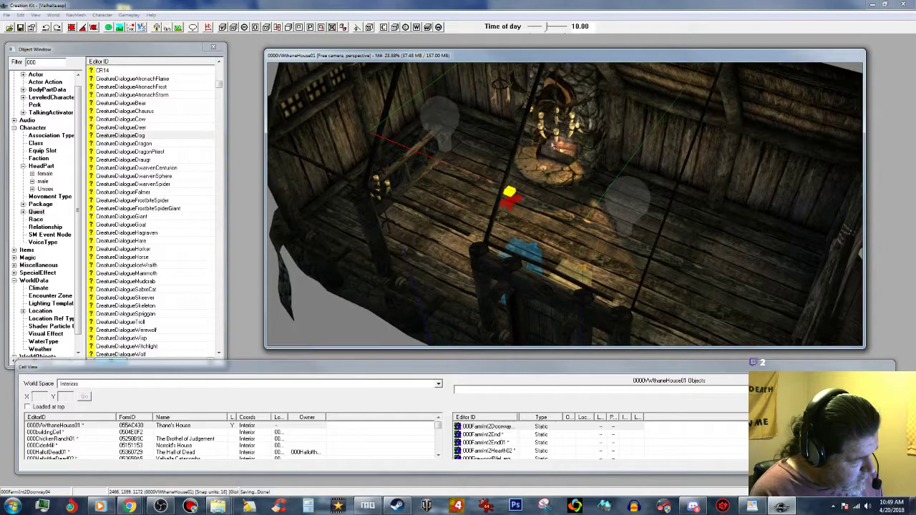
pyautogui.click(559, 137)
pyautogui.keyDown('shift'); pyautogui.moveTo(559, 137); pyautogui.dragTo(594, 144, button='middle'); pyautogui.keyUp('shift')
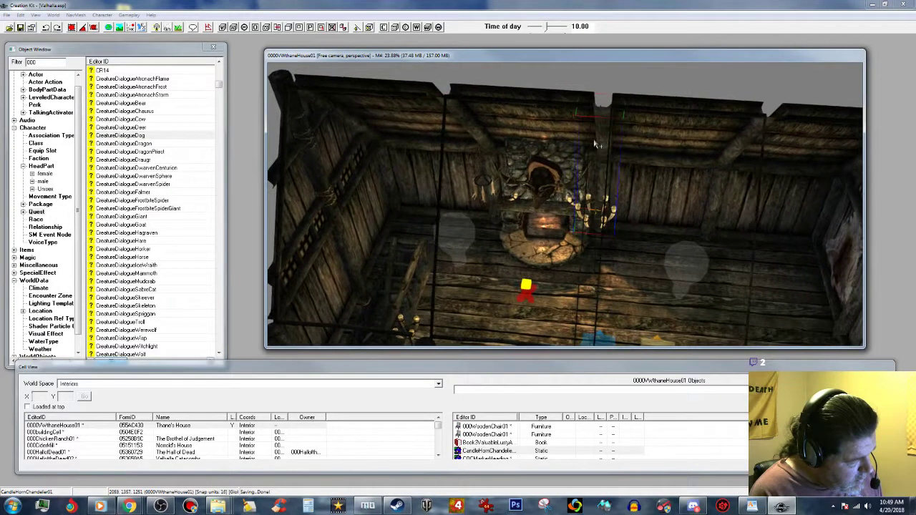
pyautogui.keyDown('shift'); pyautogui.moveTo(617, 229); pyautogui.dragTo(603, 221, button='middle'); pyautogui.keyUp('shift')
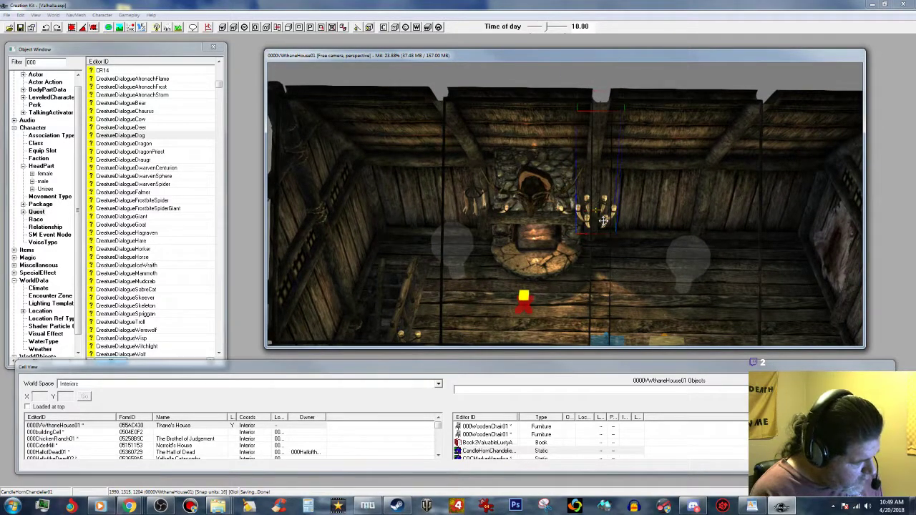
pyautogui.press('x')
pyautogui.moveTo(603, 220); pyautogui.dragTo(502, 219)
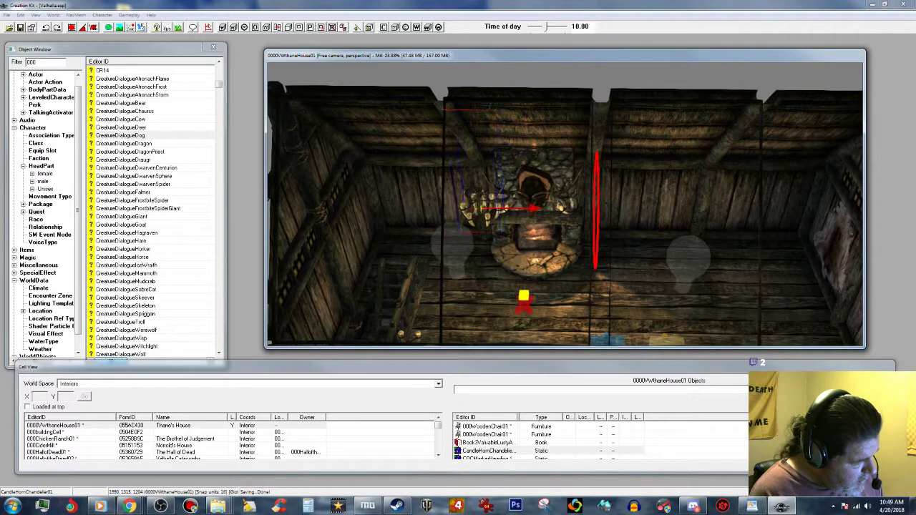
# Duplicate the horn chandelier, place the copy toward the opposite end of the room, and shift the nearby light beneath it.
pyautogui.rightClick(490, 218)
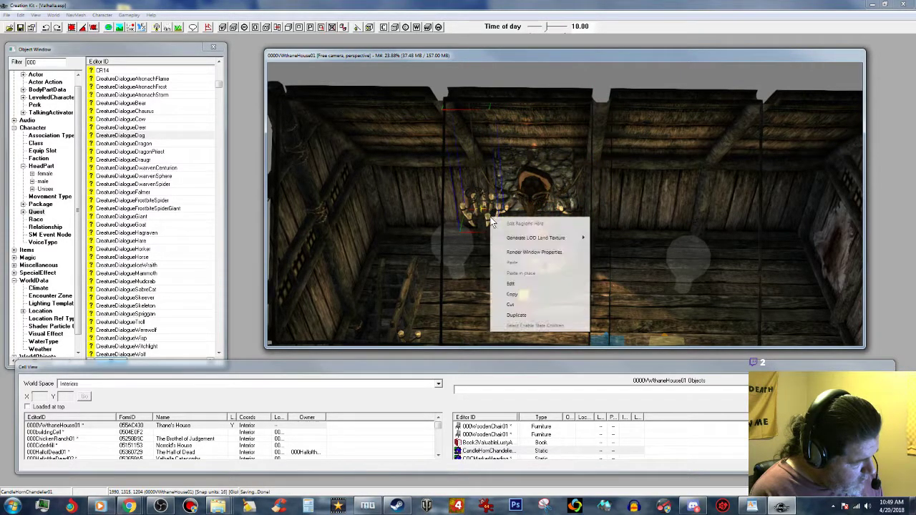
pyautogui.click(528, 316)
pyautogui.moveTo(486, 218); pyautogui.dragTo(746, 216)
pyautogui.click(683, 266)
pyautogui.moveTo(689, 261); pyautogui.dragTo(731, 261)
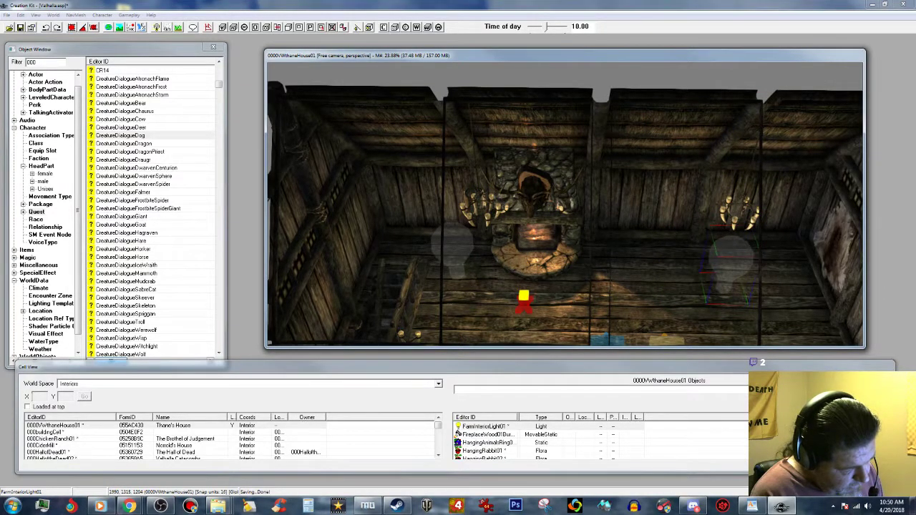
# Save the Valhalla plugin and close the Creation Kit, dismissing its error dialog.
pyautogui.keyDown('shift'); pyautogui.moveTo(737, 260); pyautogui.dragTo(757, 208, button='middle'); pyautogui.keyUp('shift')
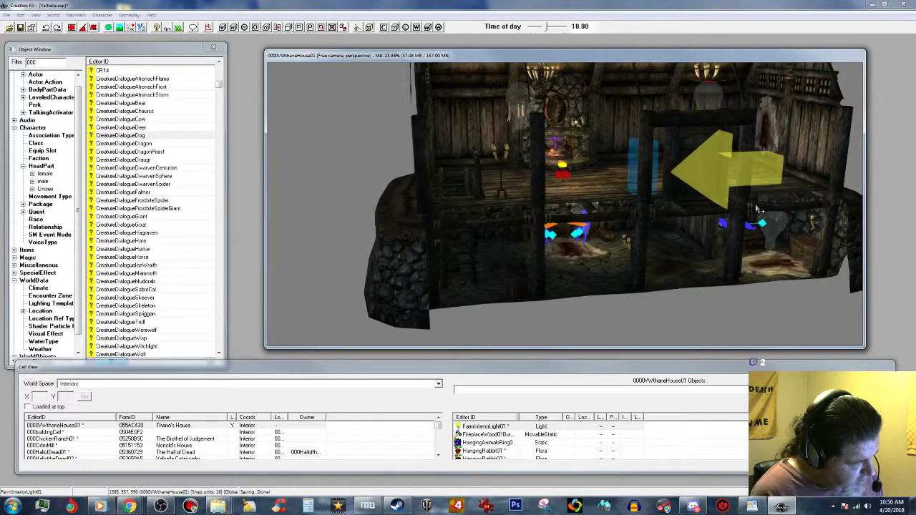
pyautogui.click(20, 28)
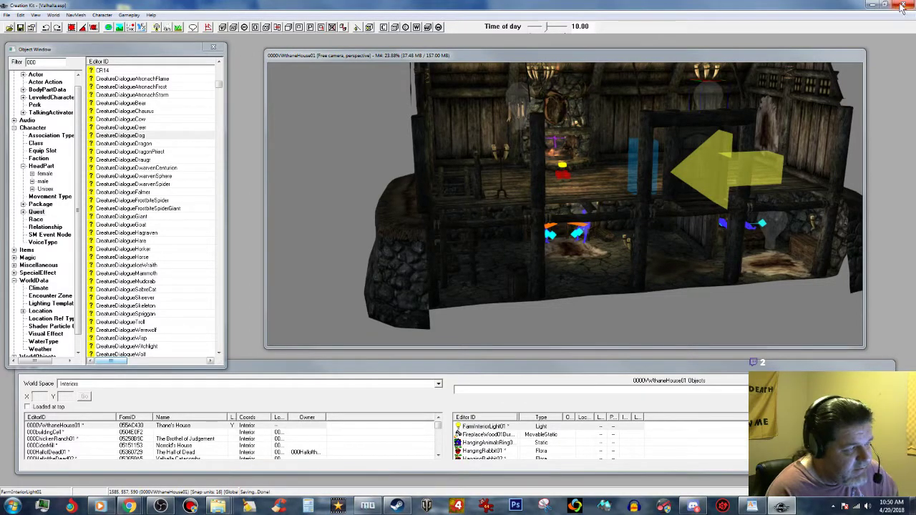
pyautogui.click(903, 6)
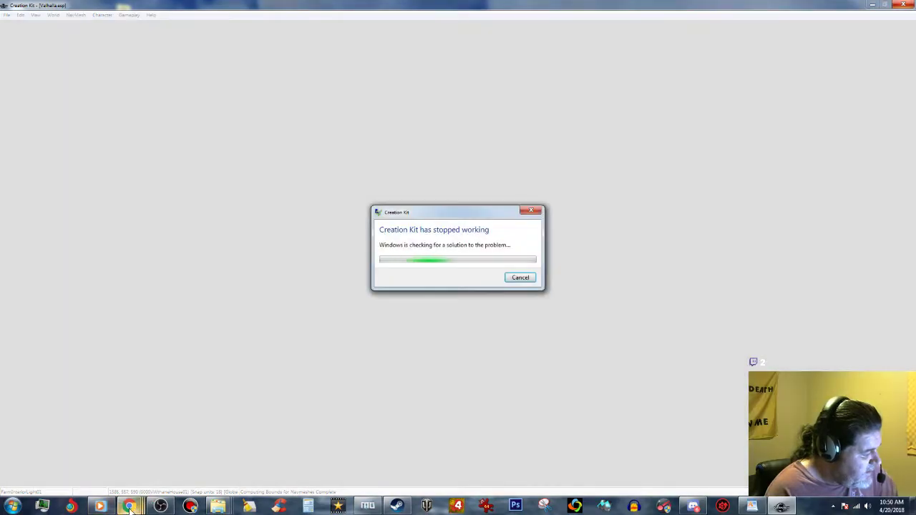
pyautogui.click(522, 278)
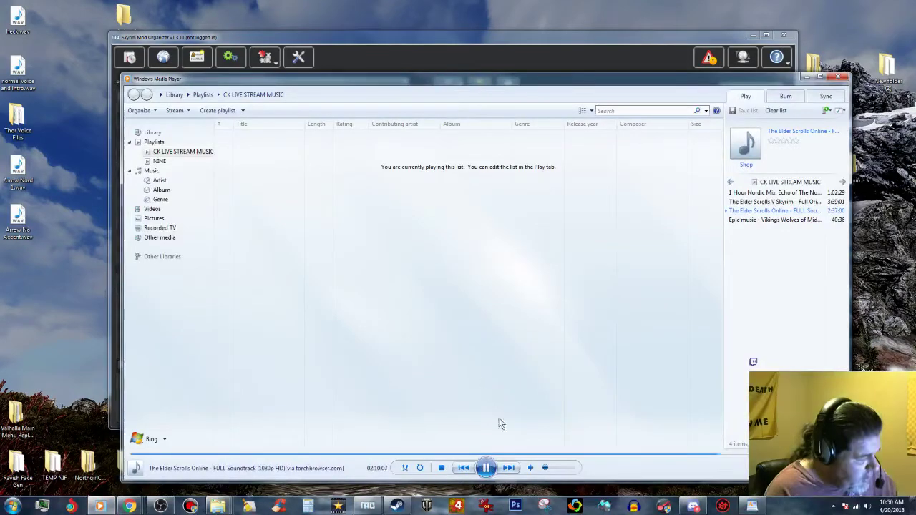
# Pause the music in Windows Media Player and launch Skyrim through SKSE from Mod Organizer.
pyautogui.click(486, 468)
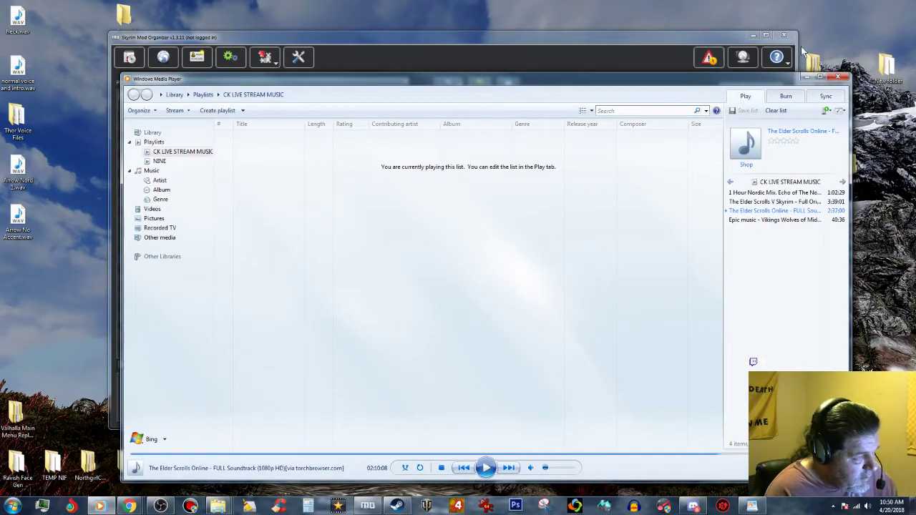
pyautogui.click(806, 77)
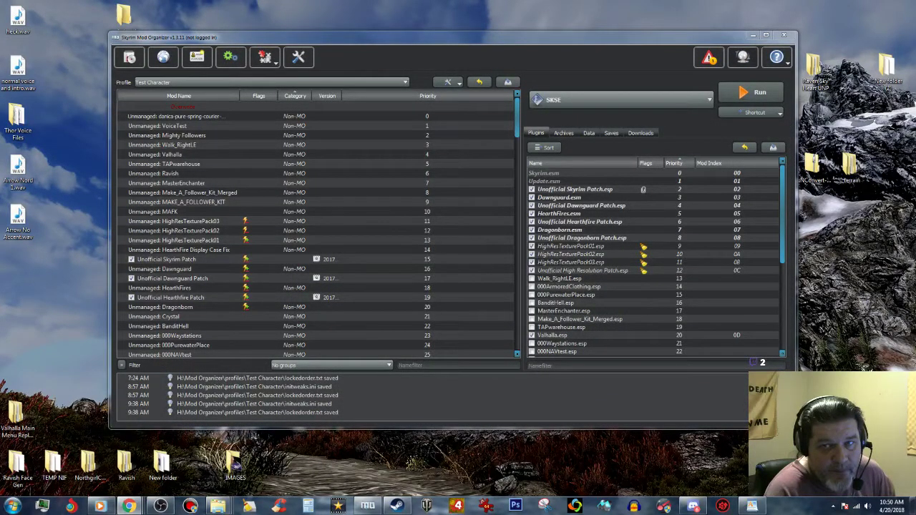
pyautogui.click(760, 93)
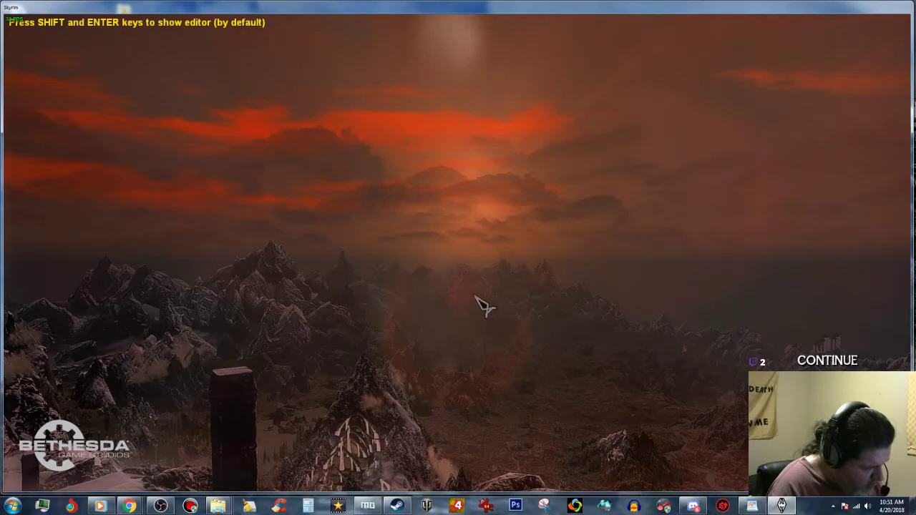
# Load the exterior cell in Skyrim with the console command coc 000longhouseext01.
pyautogui.write('coc 000')
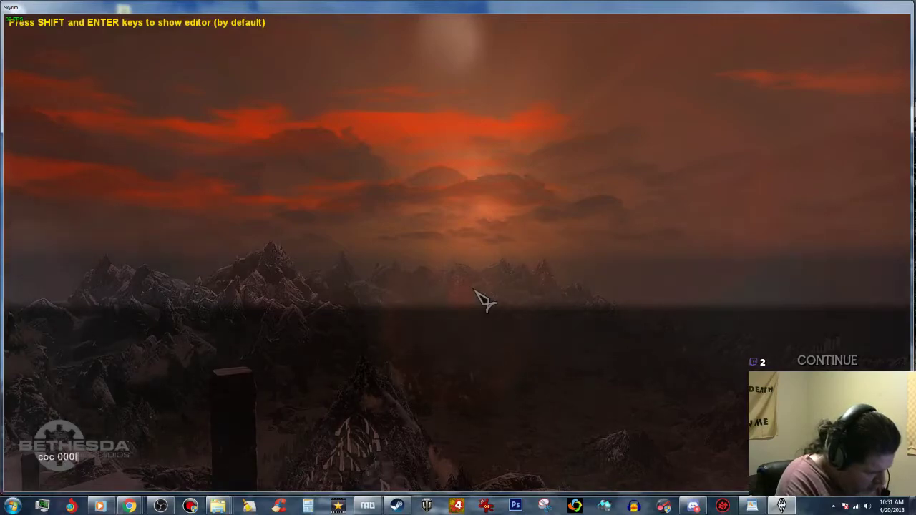
pyautogui.write('longhouse')
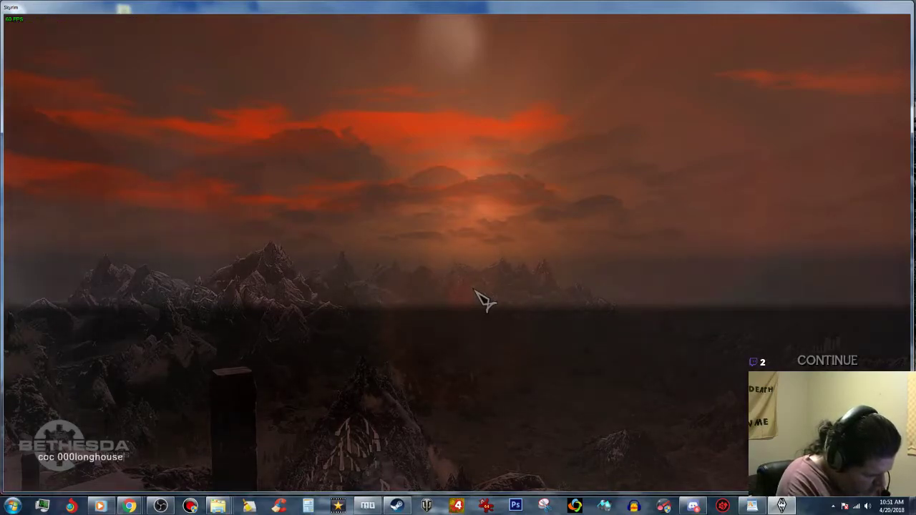
pyautogui.write('e')
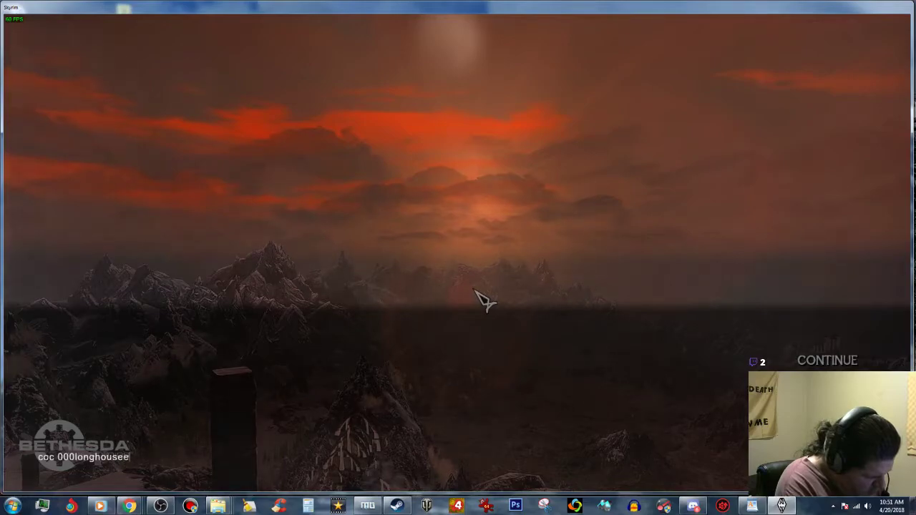
pyautogui.write('xt01')
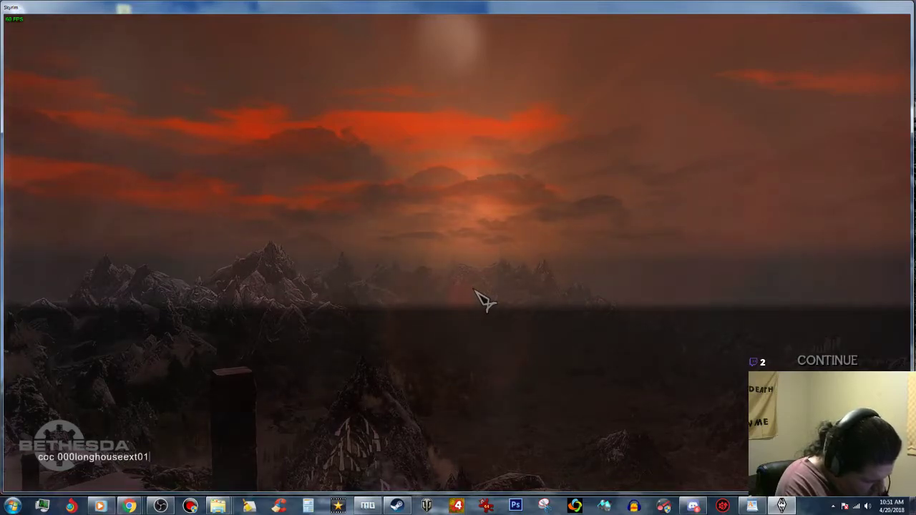
pyautogui.press('Return')
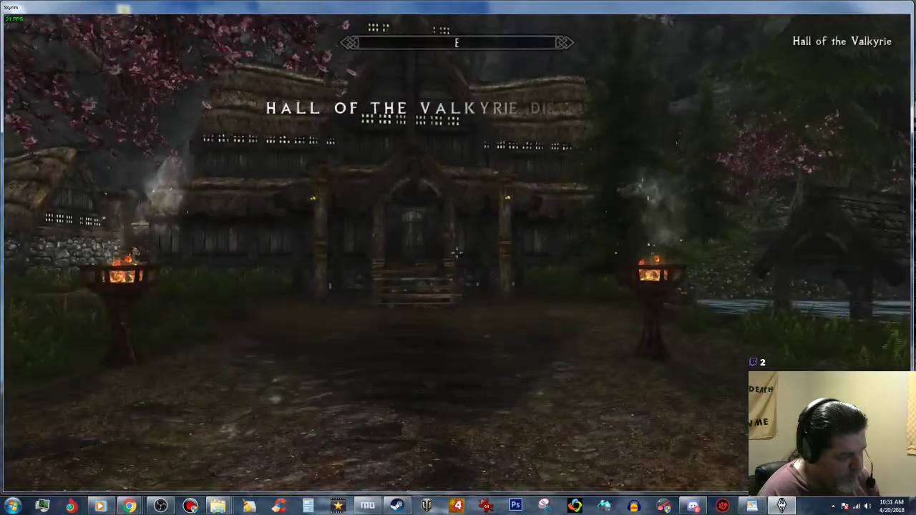
# Switch to third-person view and walk from the Hall of the Valkyrie through the village to the thane's house.
pyautogui.press('f')
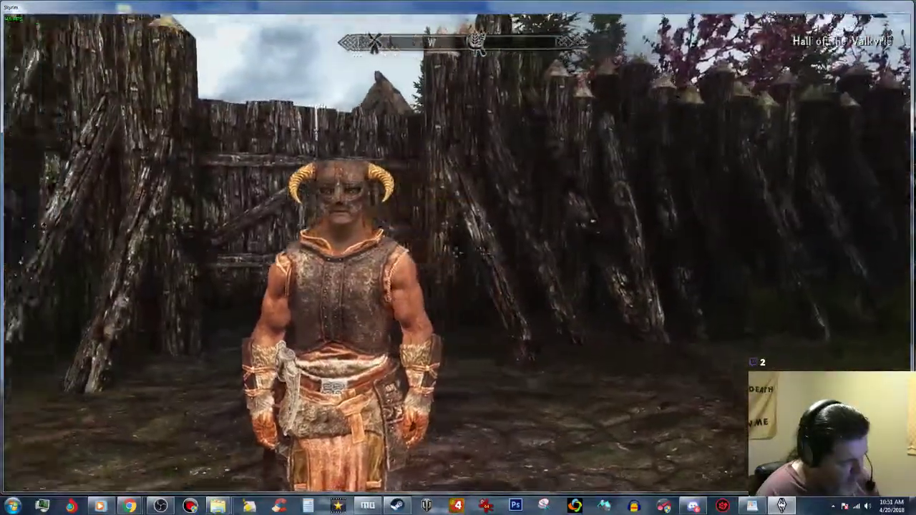
pyautogui.press('w')
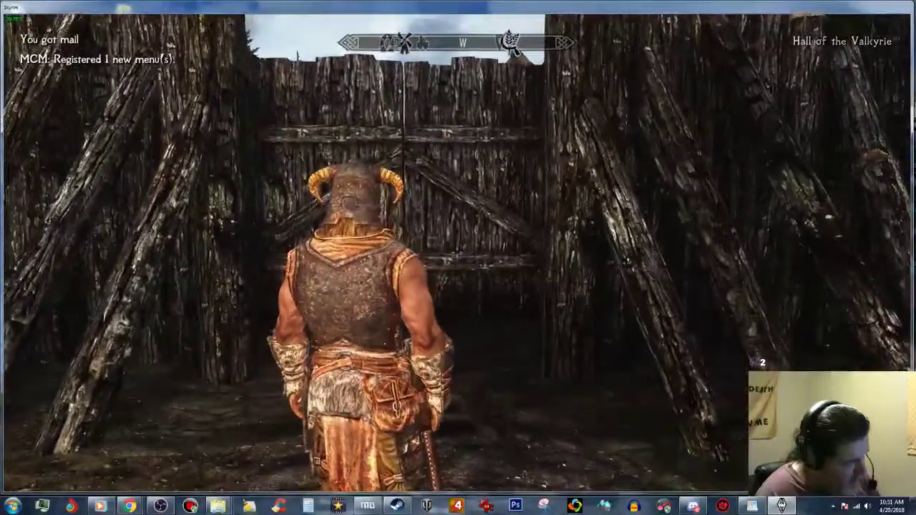
pyautogui.press('w')
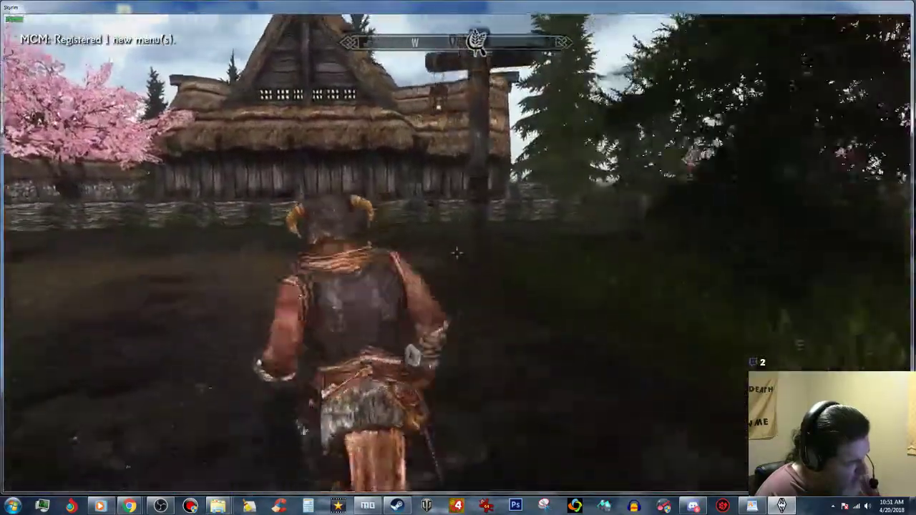
pyautogui.press('w')
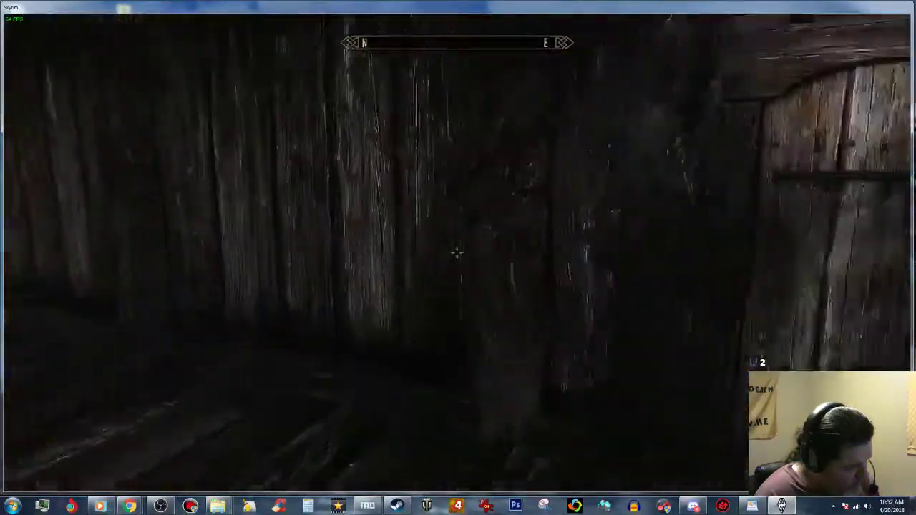
# Check the porch table and chairs, then enter the Thane's House through its front door to test the door link.
pyautogui.moveTo(456, 253)
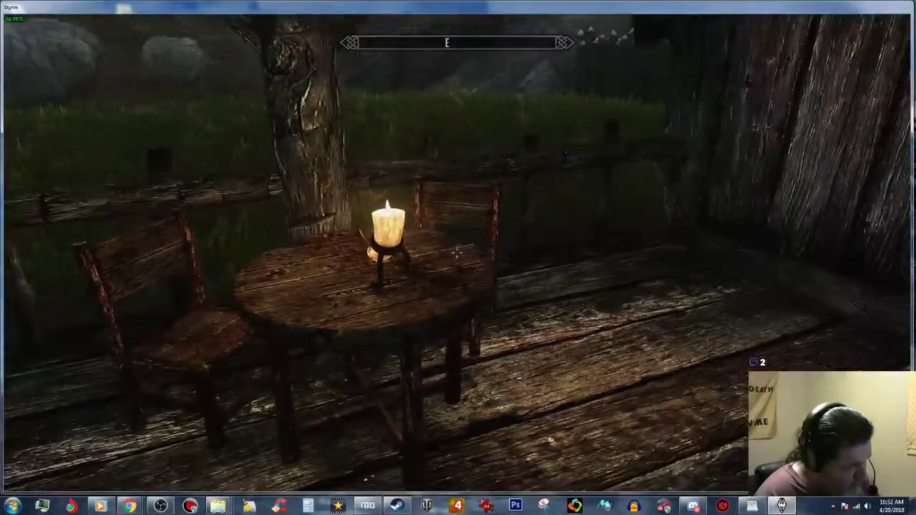
pyautogui.press('f')
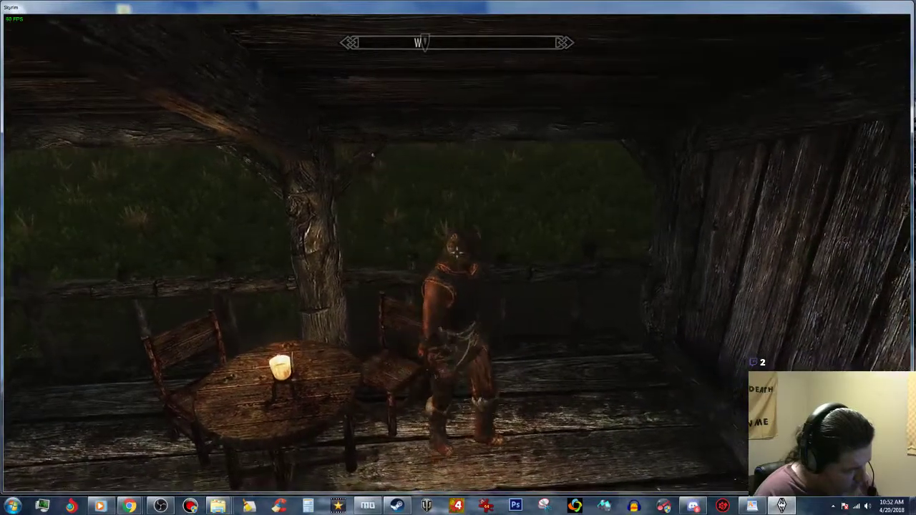
pyautogui.press('w')
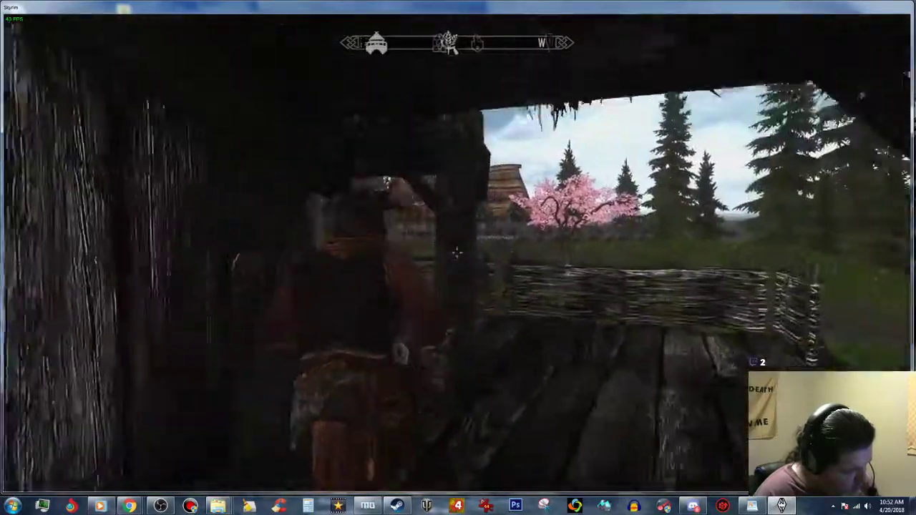
pyautogui.press('w')
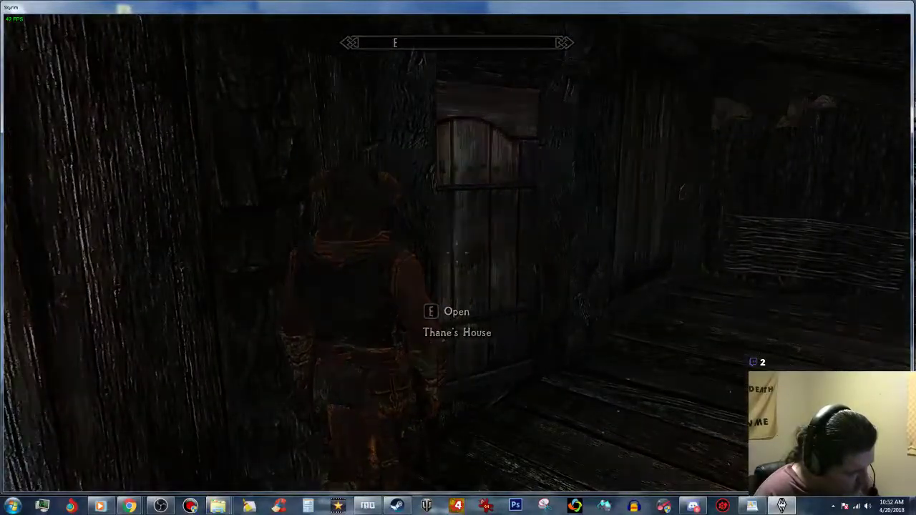
pyautogui.press('e')
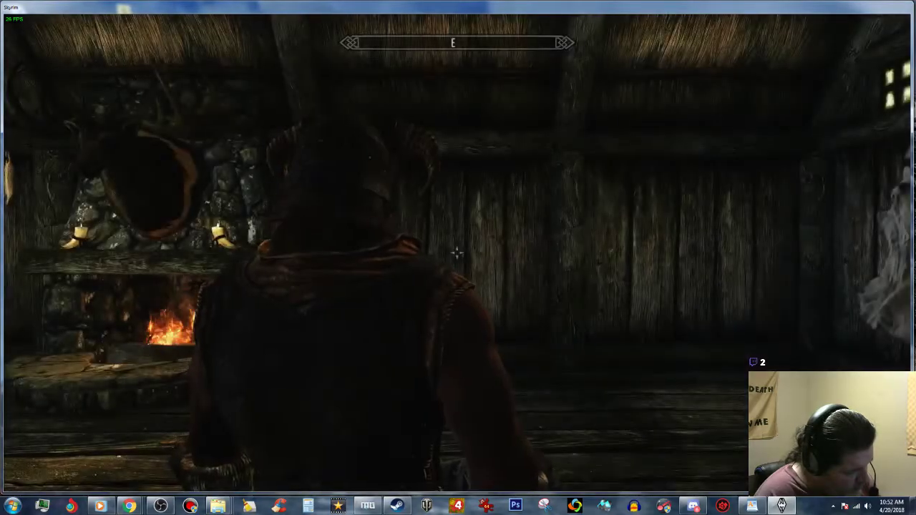
# Inspect the main room's fireplace, horn candles, chandeliers and hanging rabbits, switching to first-person view for a closer look.
pyautogui.press('w')
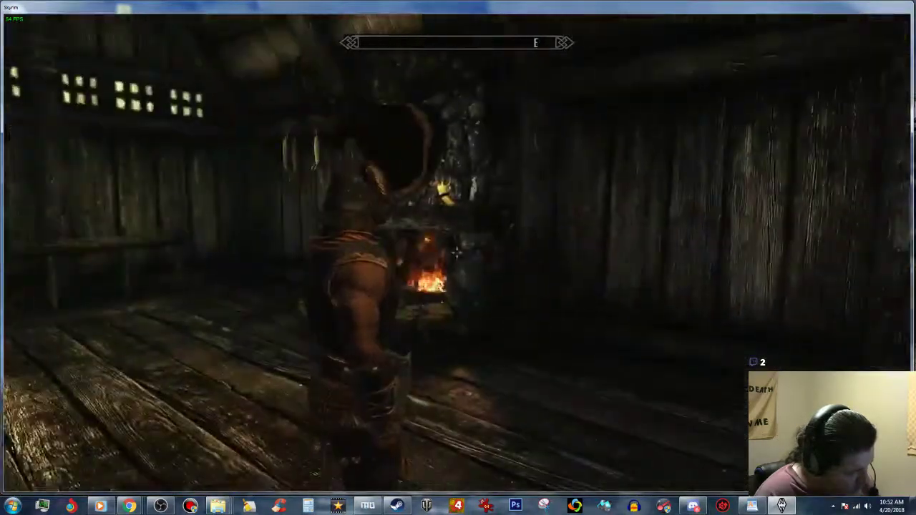
pyautogui.press('w')
pyautogui.press('w')
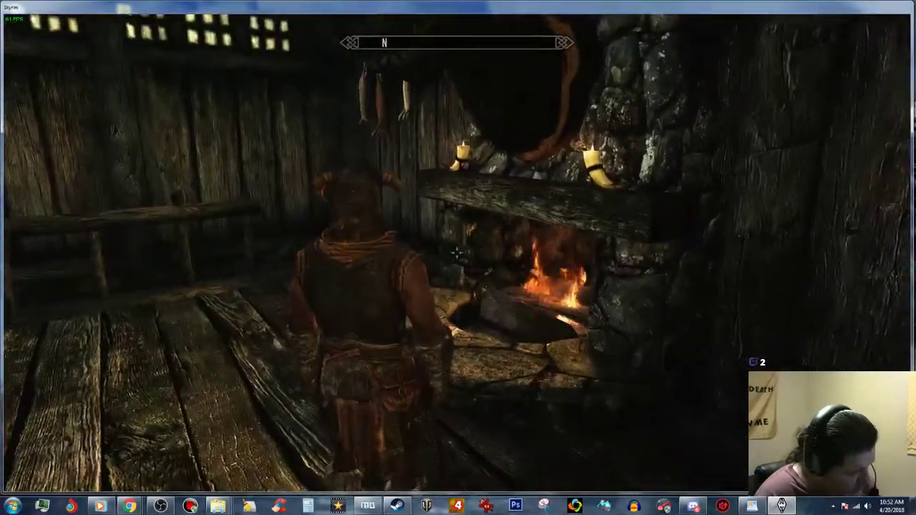
pyautogui.press('w')
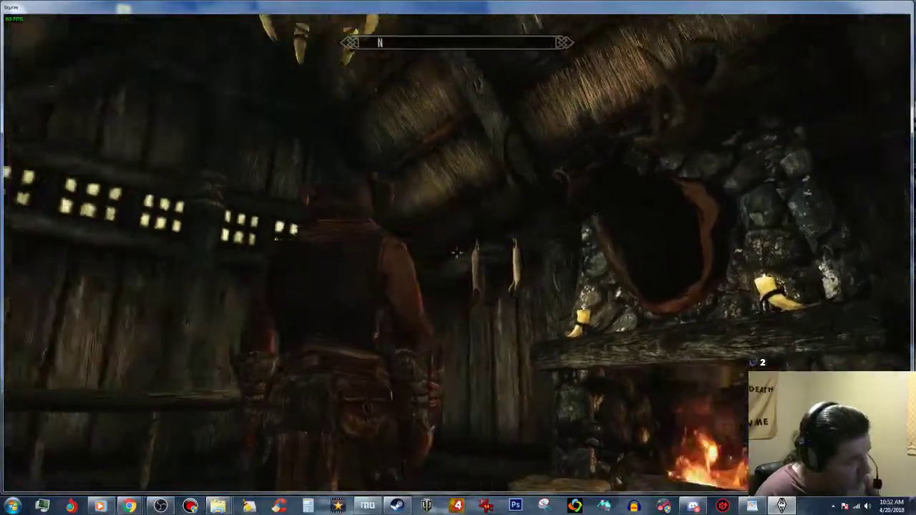
pyautogui.scroll(3, 457, 252)
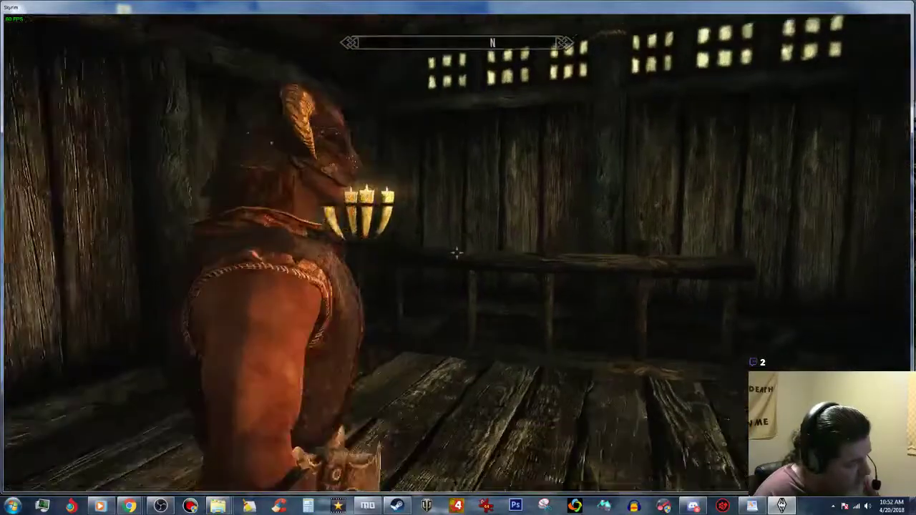
pyautogui.press('w')
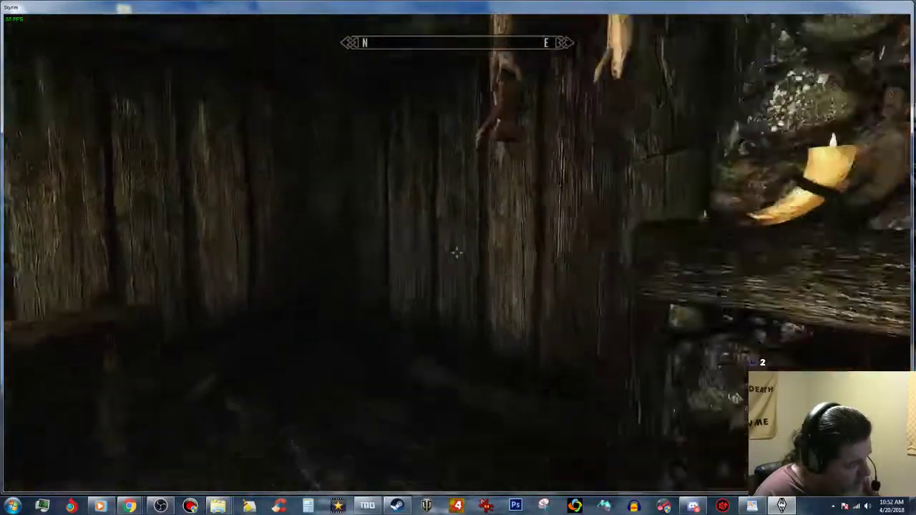
pyautogui.press('w')
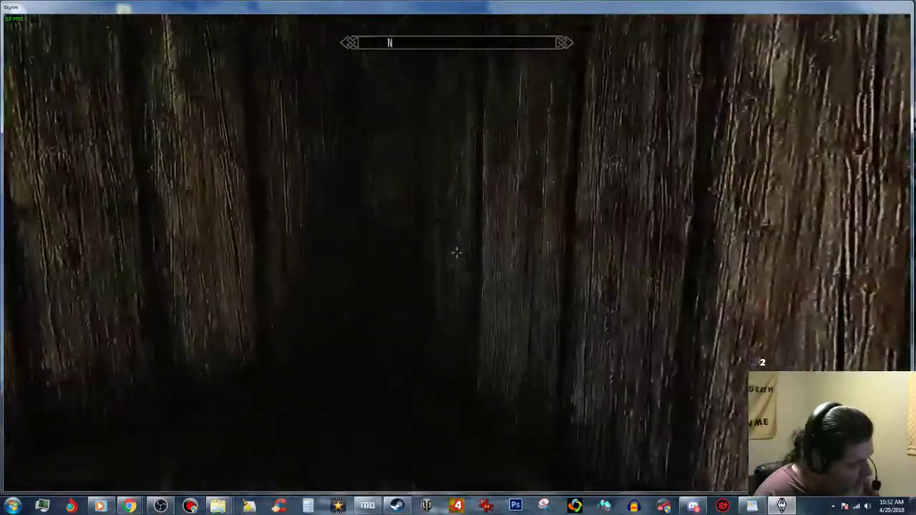
pyautogui.press('s')
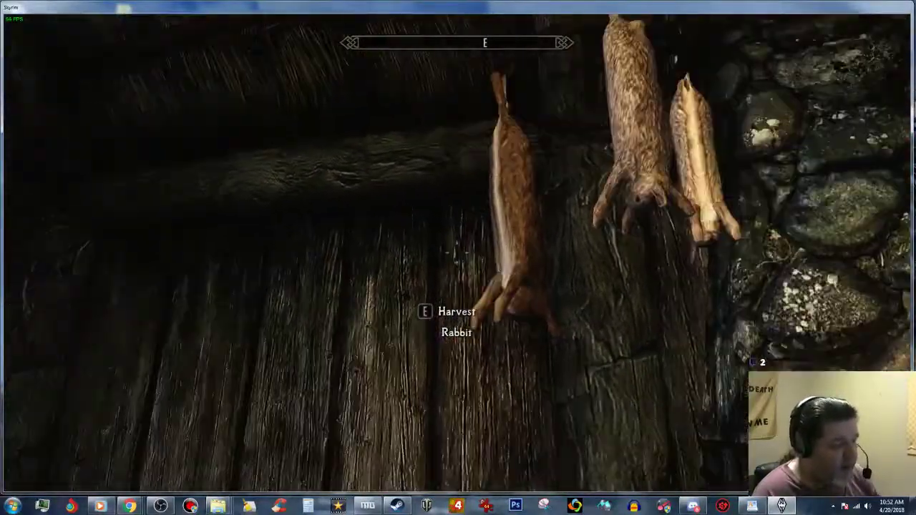
# Walk through the stone-walled room, inspecting the chairs, books, fur rug and wood pile, and continue into the bedroom.
pyautogui.press('w')
pyautogui.press('w')
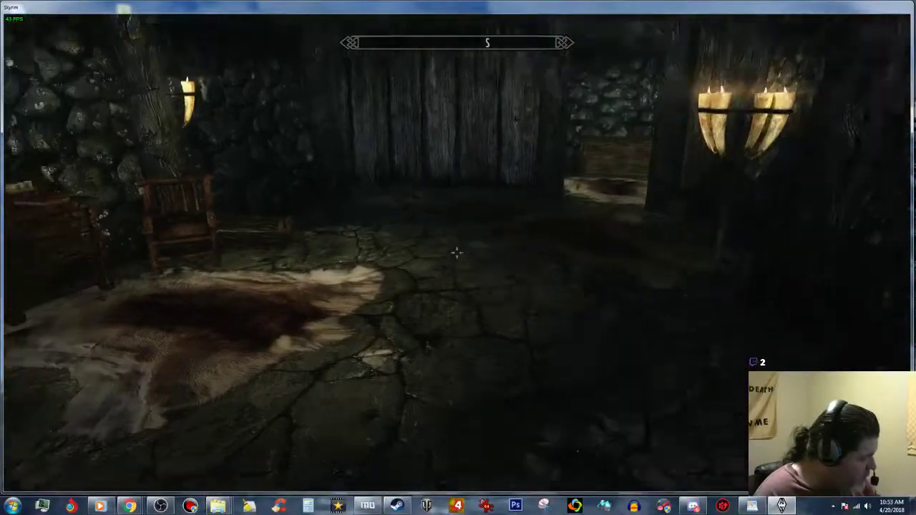
pyautogui.press('w')
pyautogui.press('w')
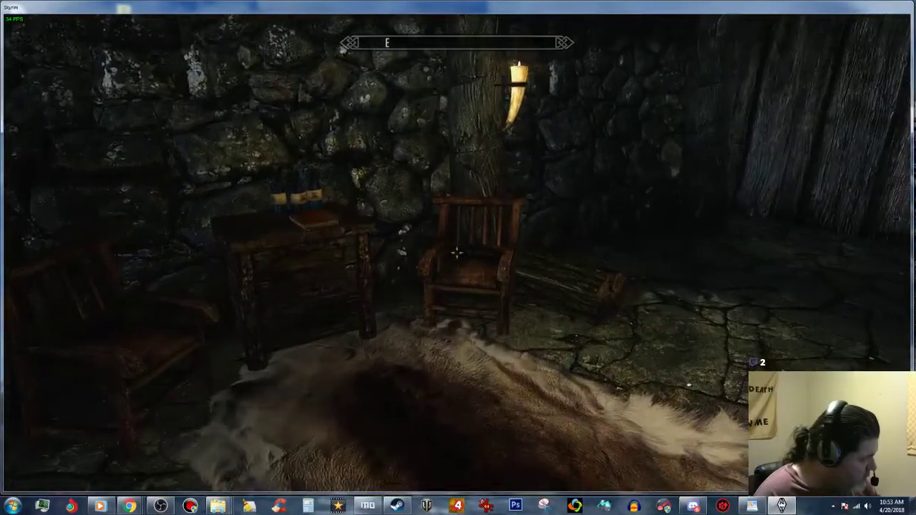
pyautogui.press('w')
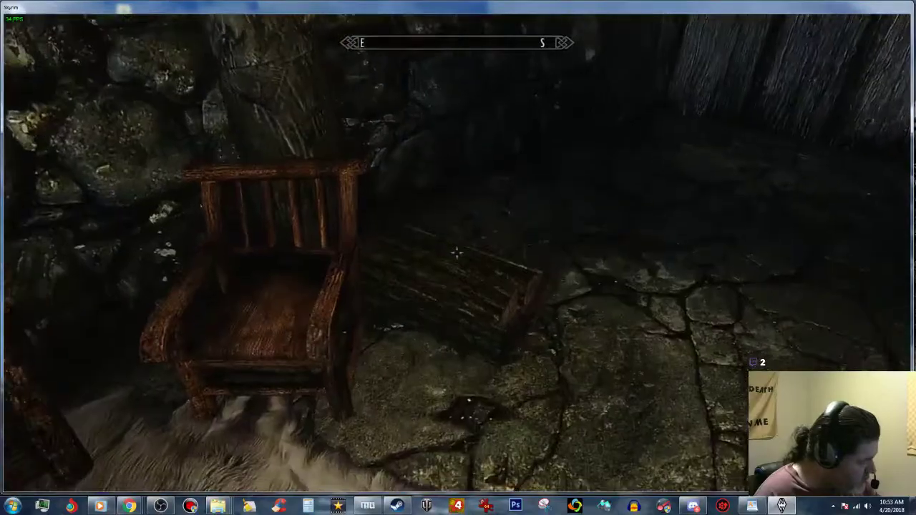
pyautogui.press('w')
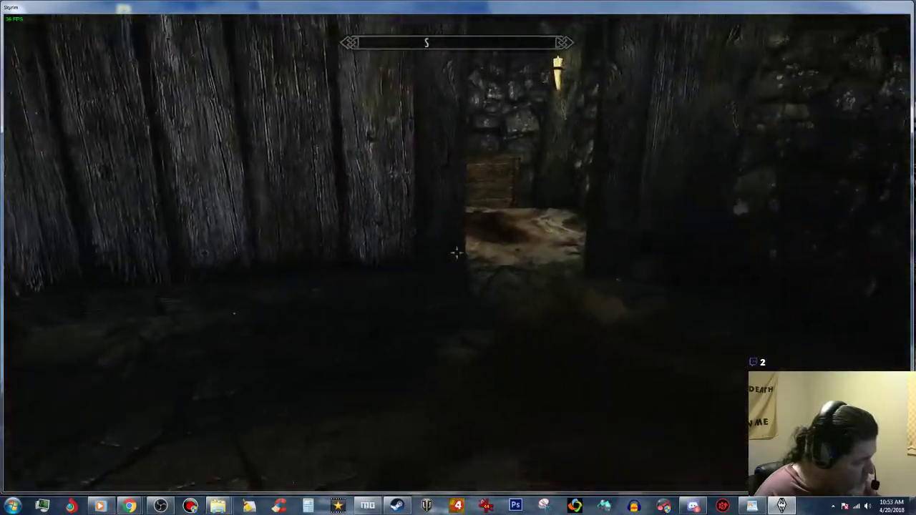
pyautogui.press('w')
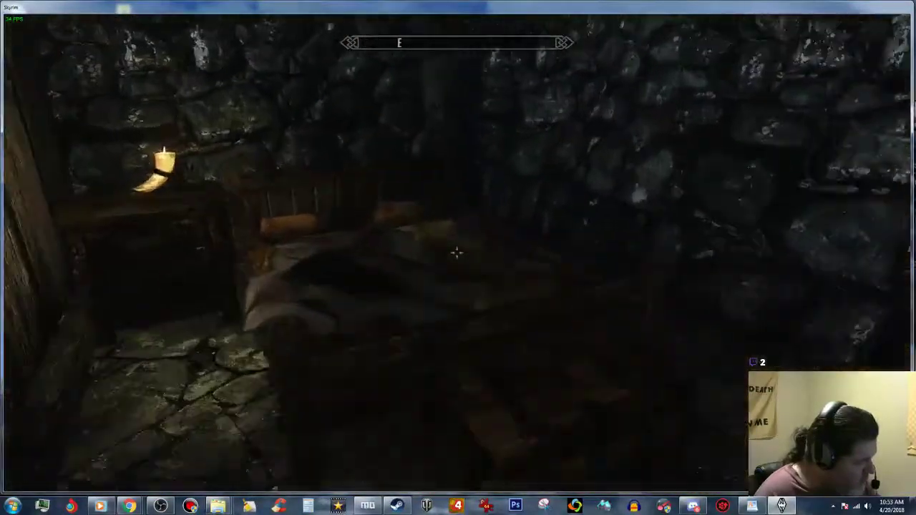
# Examine the bed and check the contents of the bedroom's end table and chest without taking anything.
pyautogui.press('w')
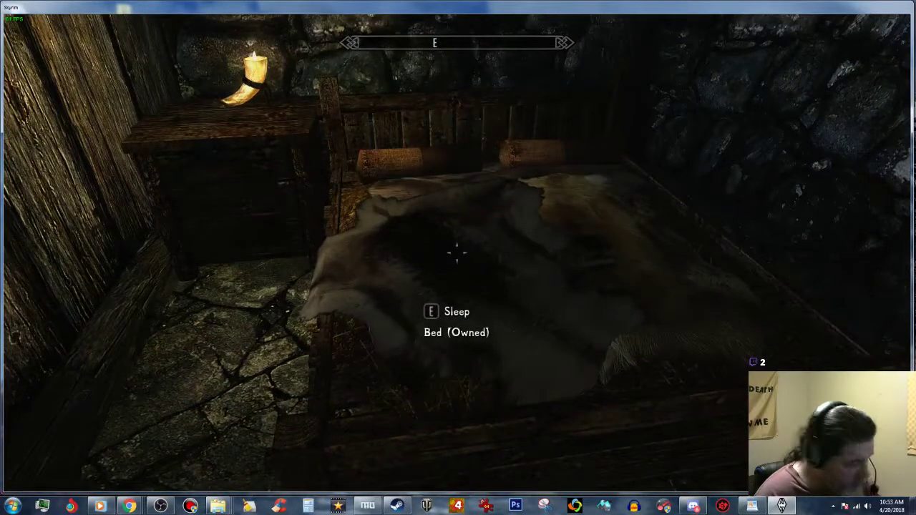
pyautogui.press('a')
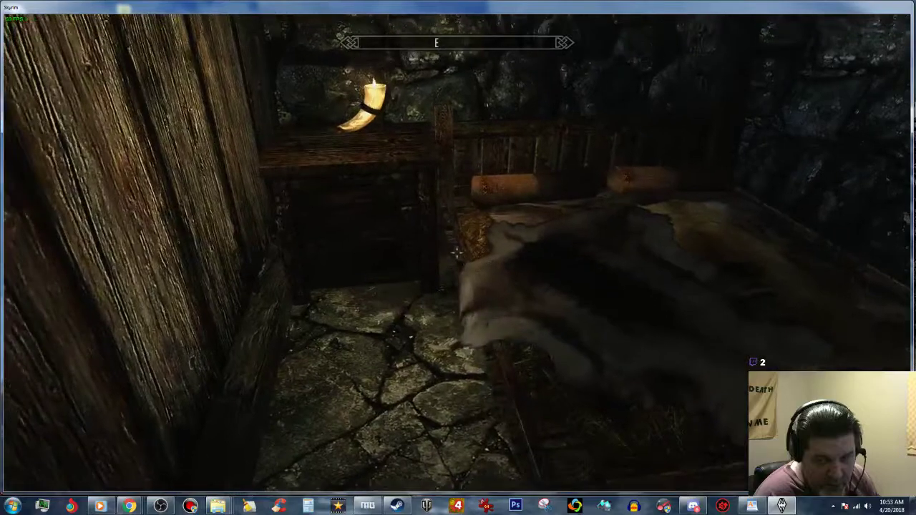
pyautogui.press('w')
pyautogui.press('w')
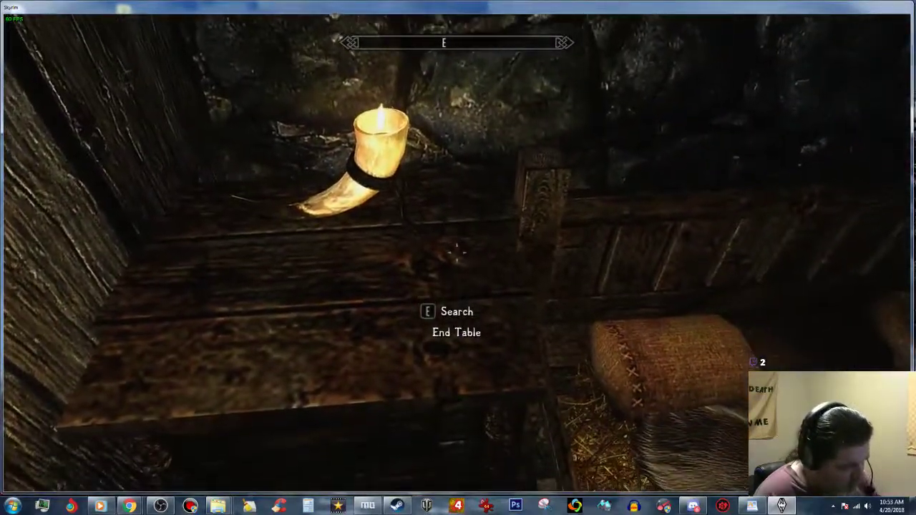
pyautogui.press('e')
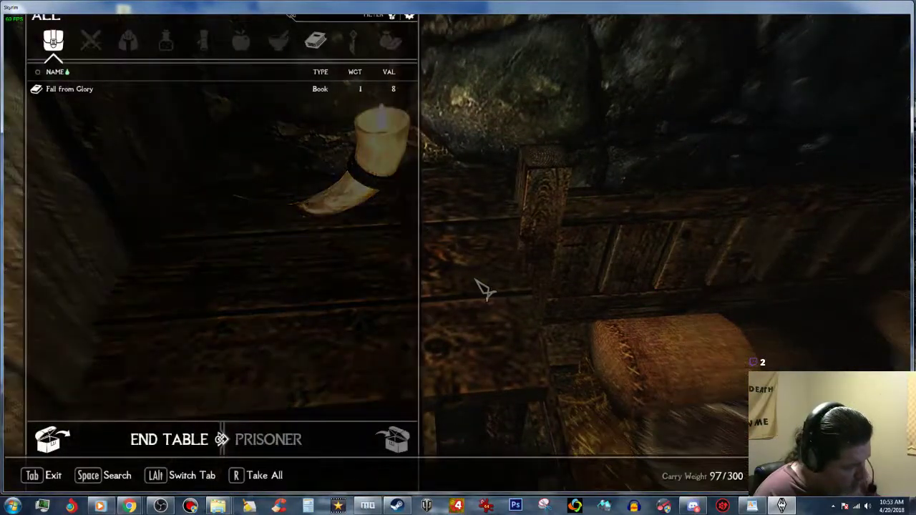
pyautogui.press('Tab')
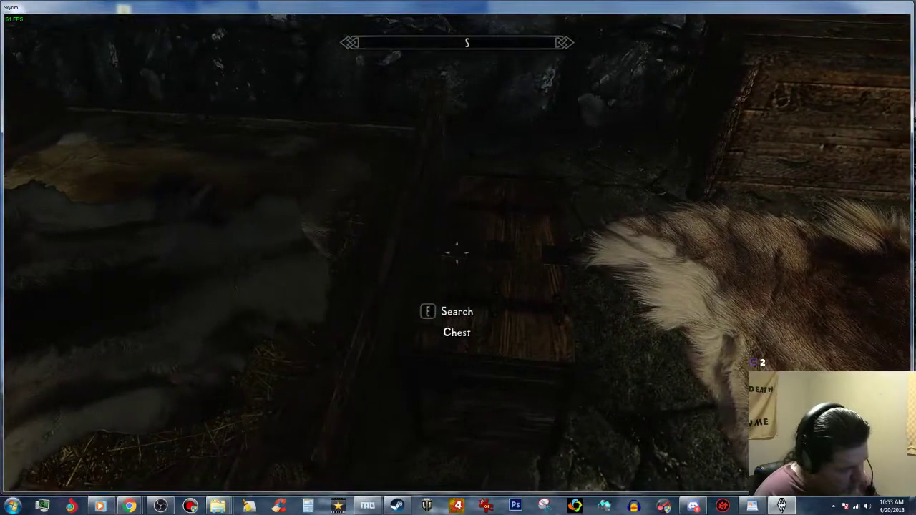
pyautogui.press('e')
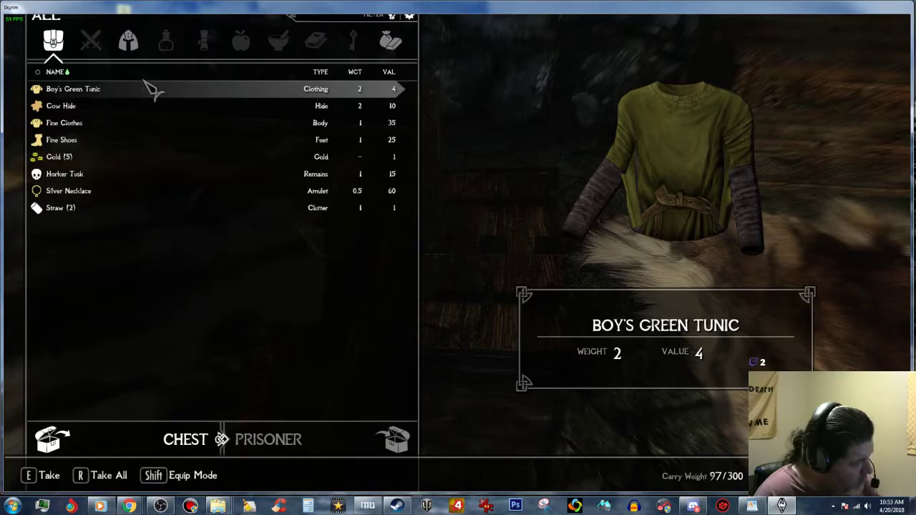
pyautogui.press('Tab')
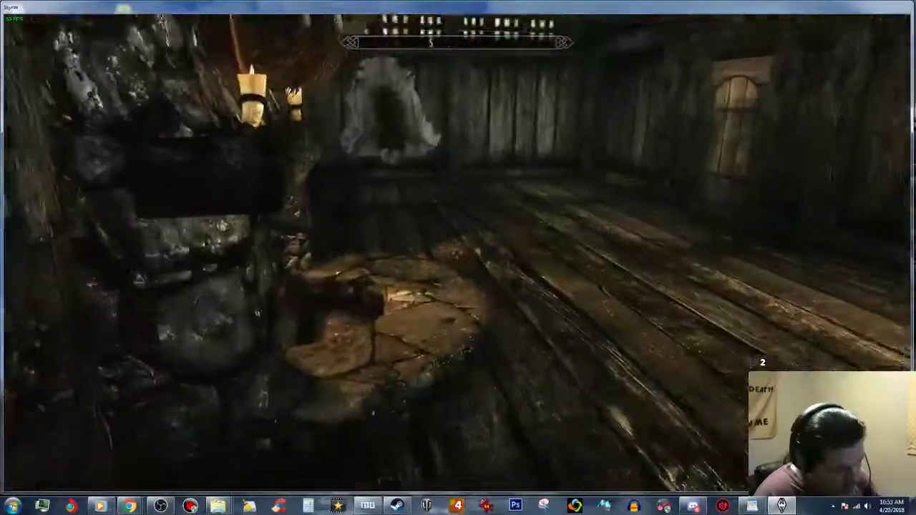
# Leave the house through the door to Valhalla and look over the paths and grounds outside.
pyautogui.press('w')
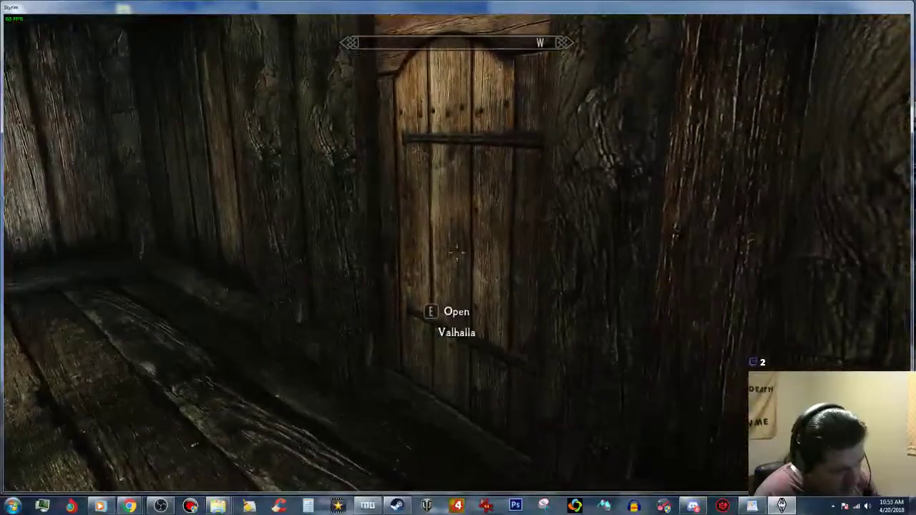
pyautogui.press('e')
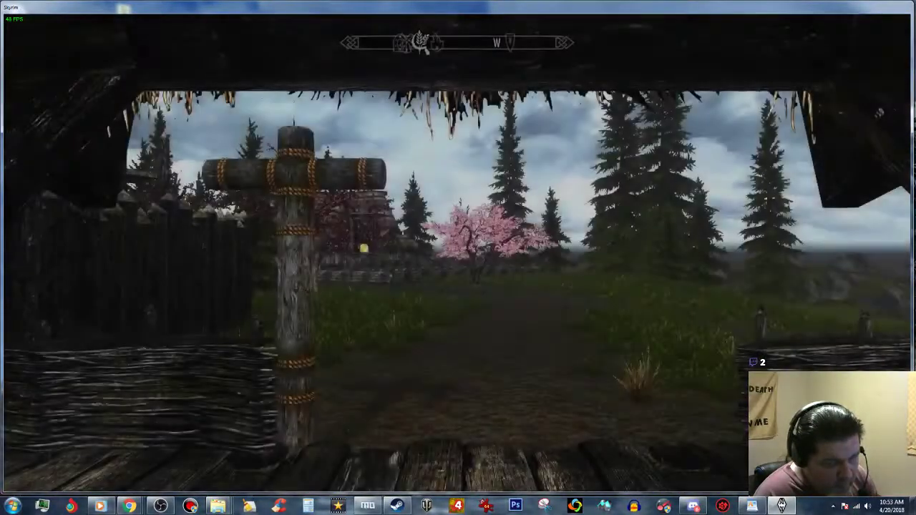
pyautogui.press('w')
pyautogui.press('w')
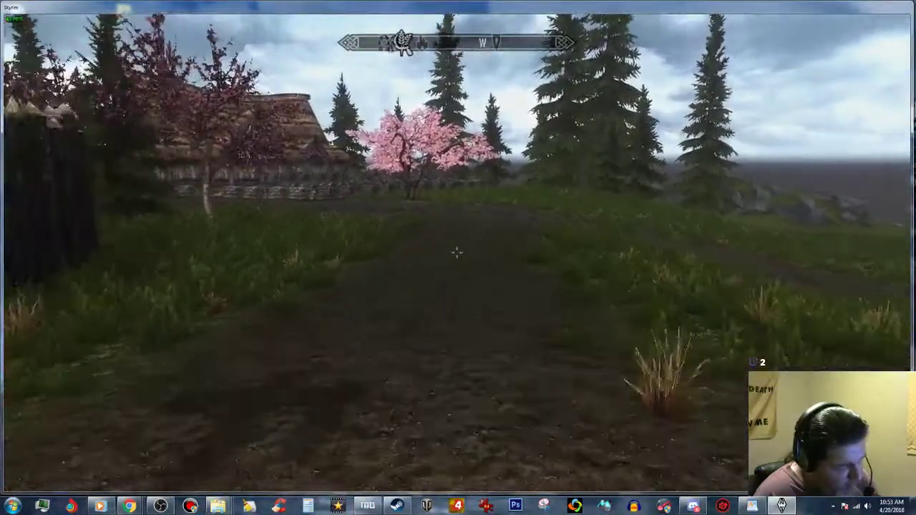
pyautogui.press('w')
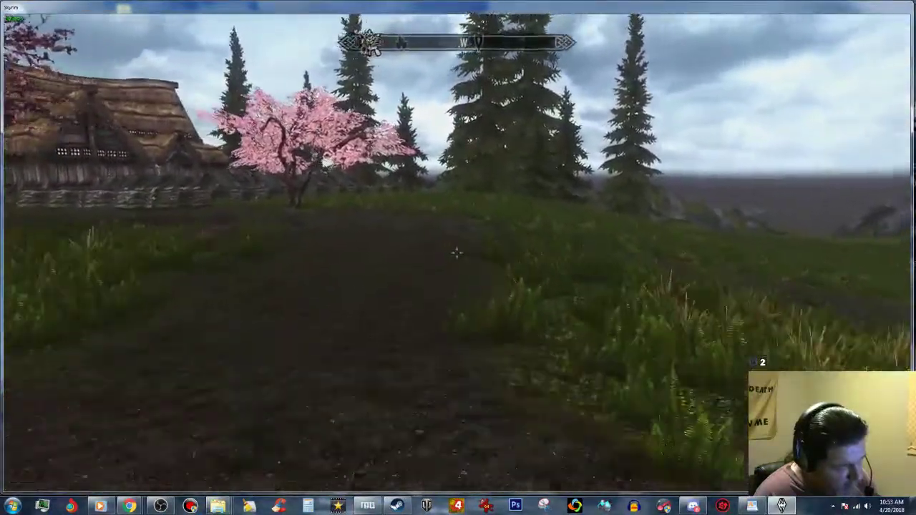
pyautogui.press('w')
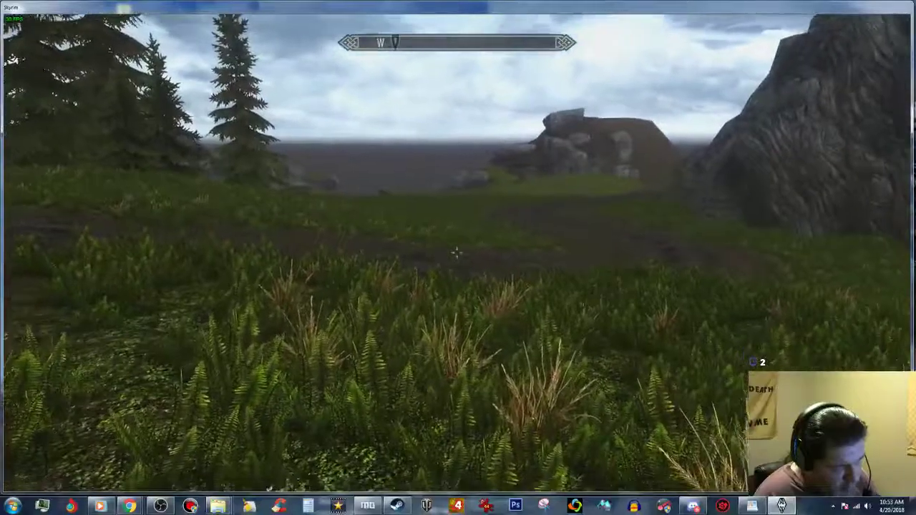
pyautogui.press('w')
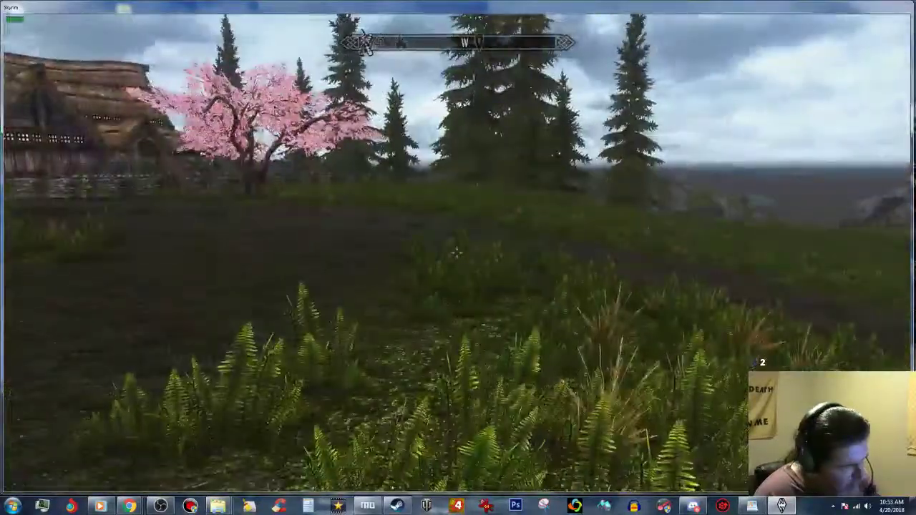
pyautogui.press('w')
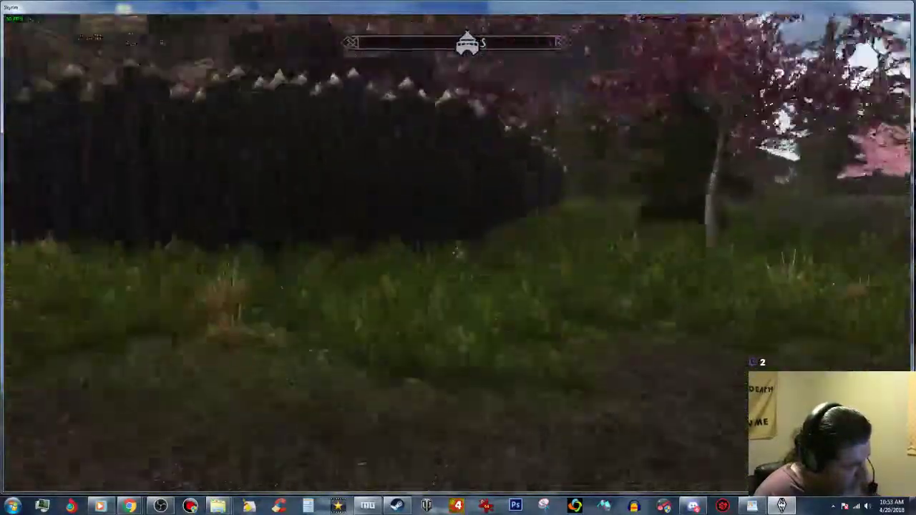
# Walk up to the thane's house and inspect its front porch, railings, wicker walls and surrounding ground up close.
pyautogui.press('w')
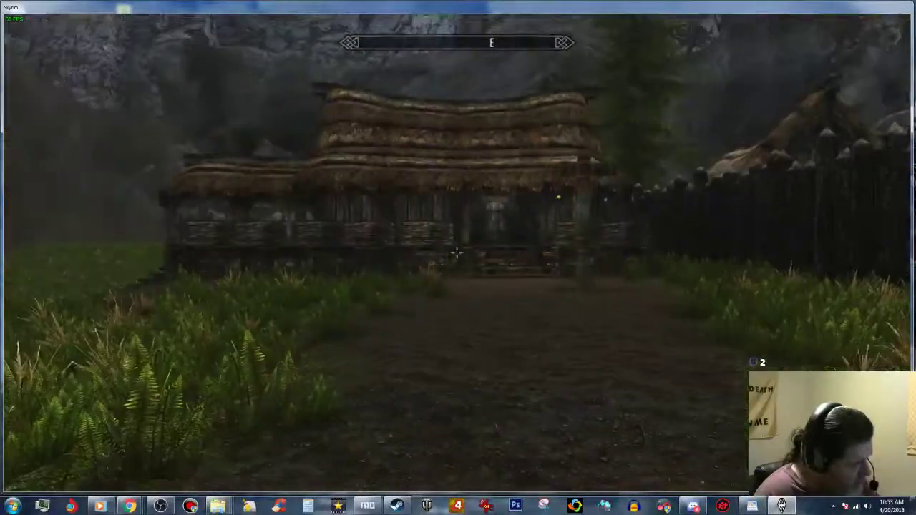
pyautogui.press('w')
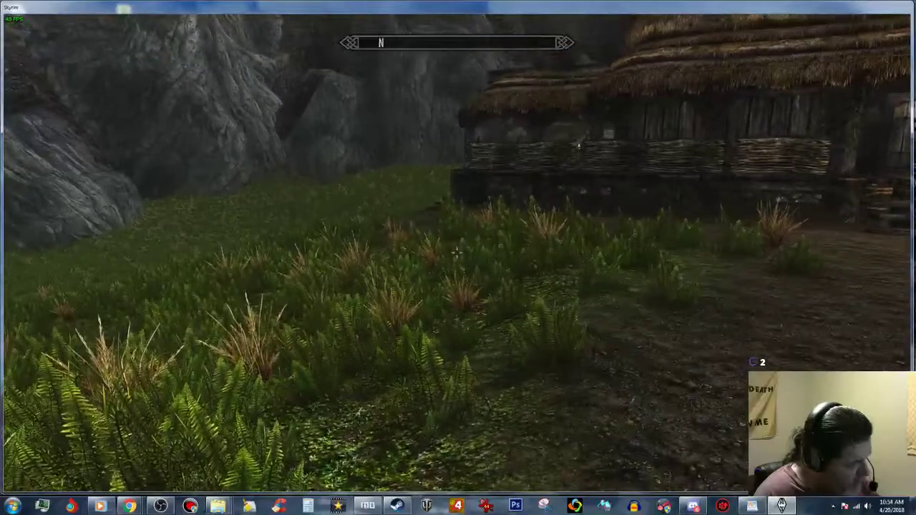
pyautogui.press('w')
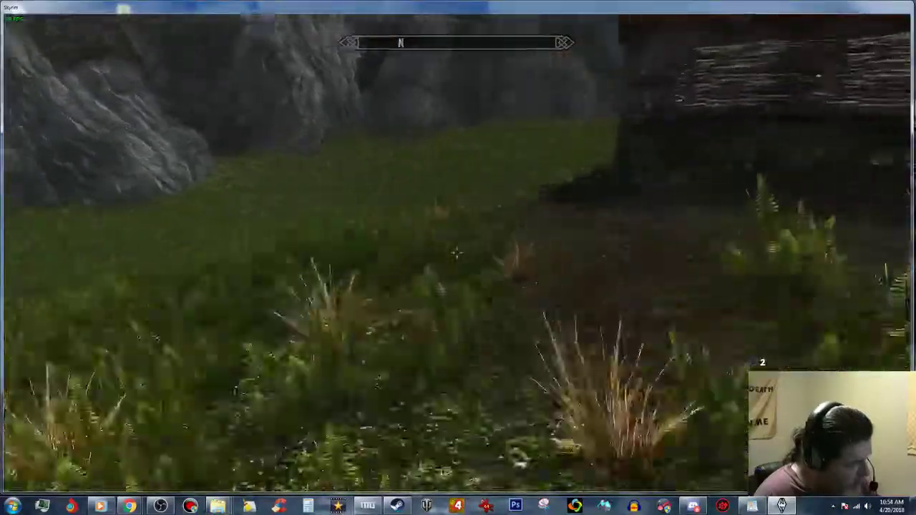
pyautogui.press('w')
pyautogui.press('w')
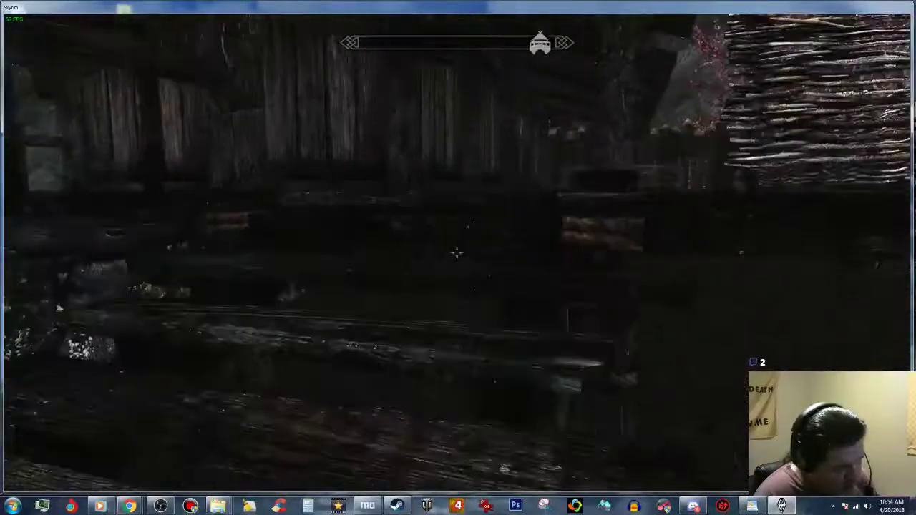
pyautogui.press('s')
pyautogui.press('w')
pyautogui.press('w')
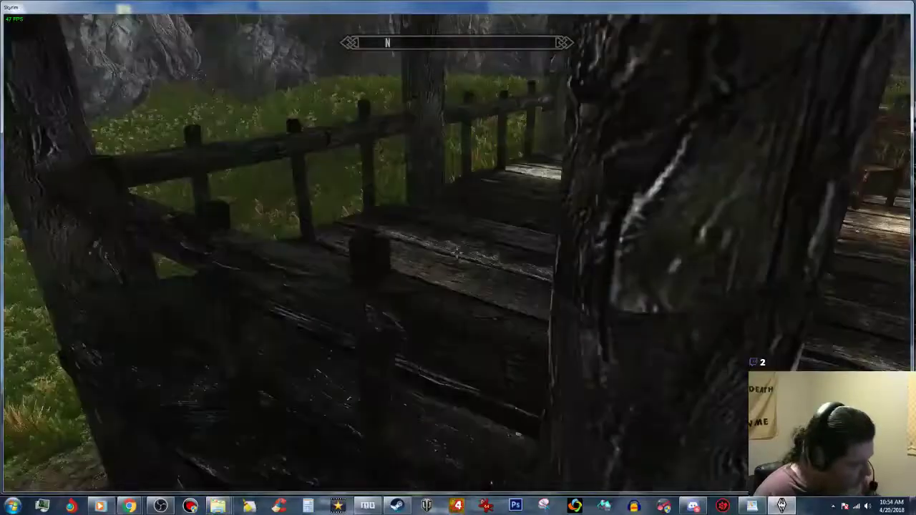
pyautogui.press('w')
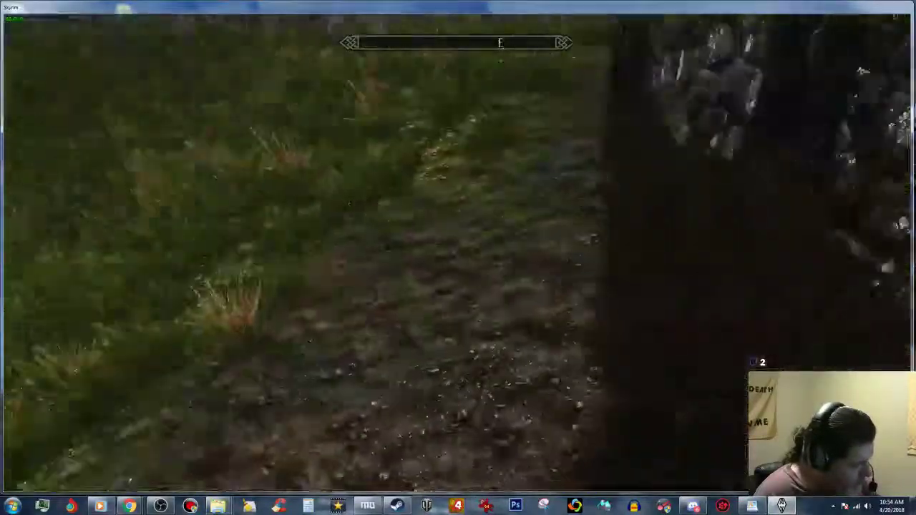
pyautogui.press('w')
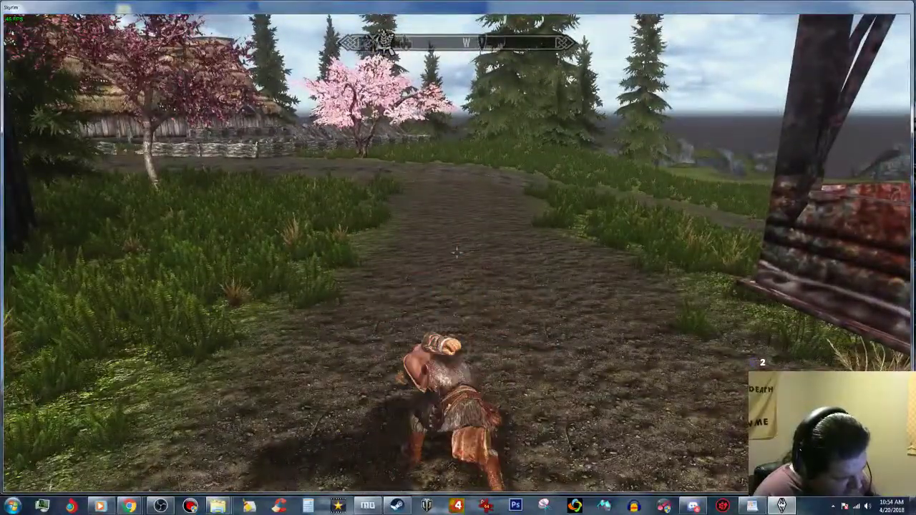
# Check the house's front steps and entrance in third-person view, and look back along the dirt path.
pyautogui.press('w')
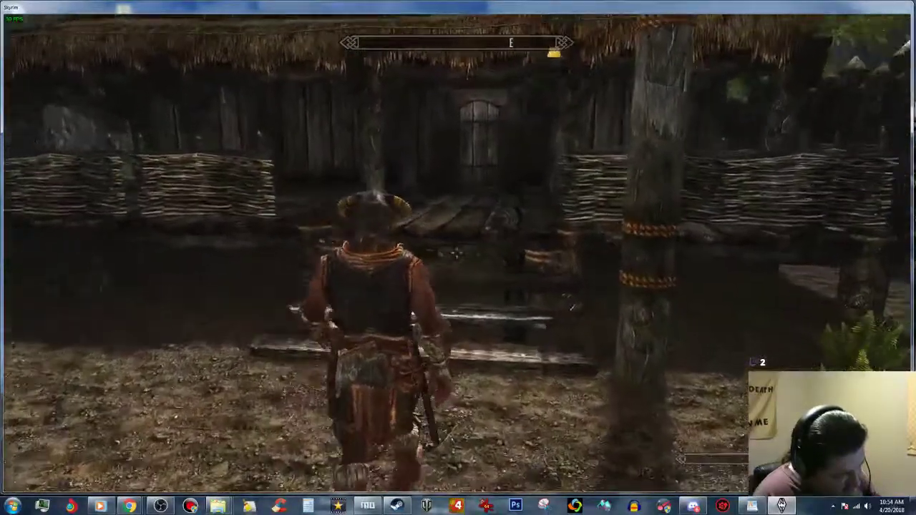
pyautogui.press('w')
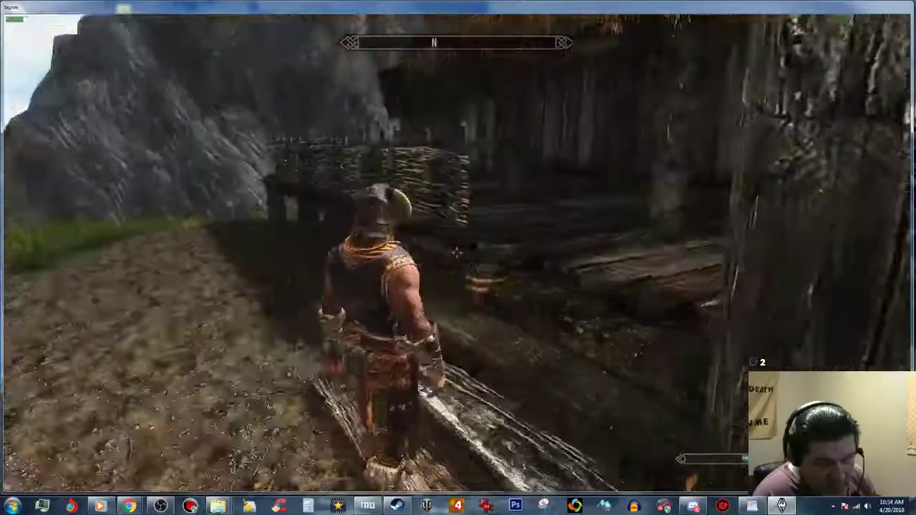
pyautogui.press('w')
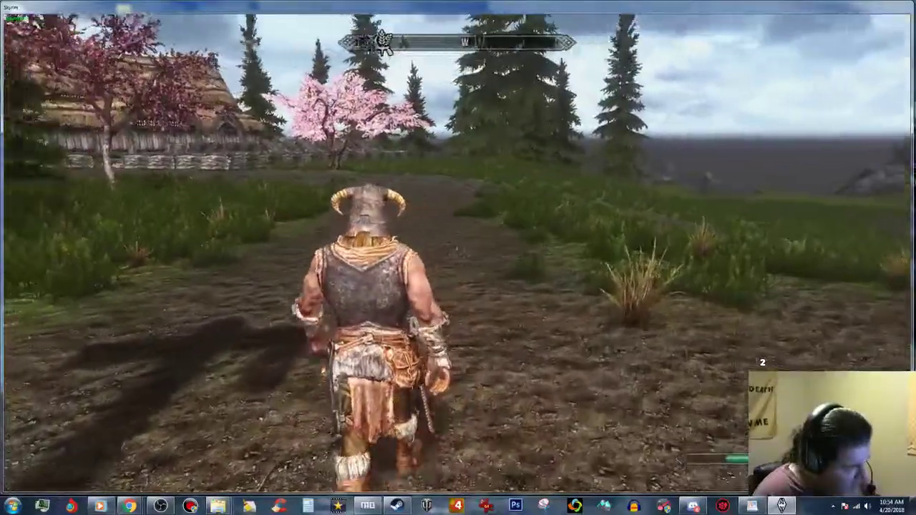
pyautogui.press('w')
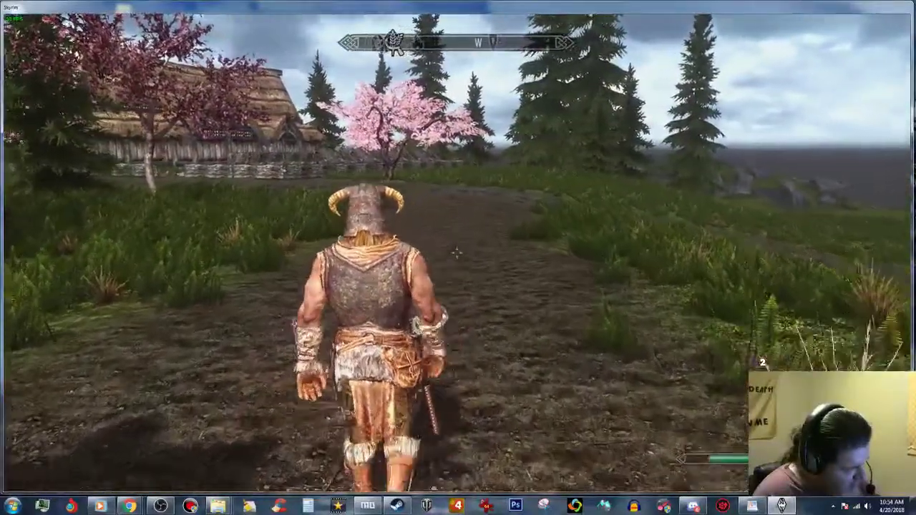
# Follow the palisade to its wooden gate, open it, cross the courtyard and enter The Hall of the Valkyrie.
pyautogui.press('w')
pyautogui.press('w')
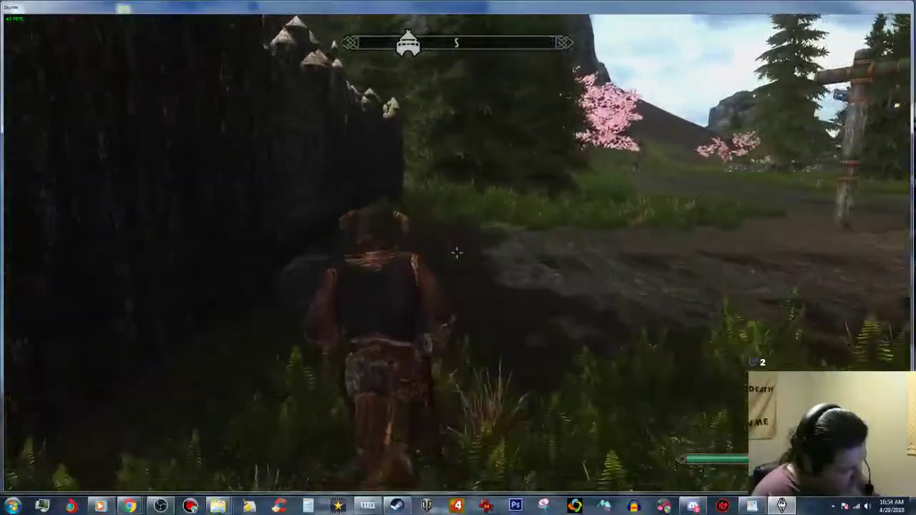
pyautogui.press('w')
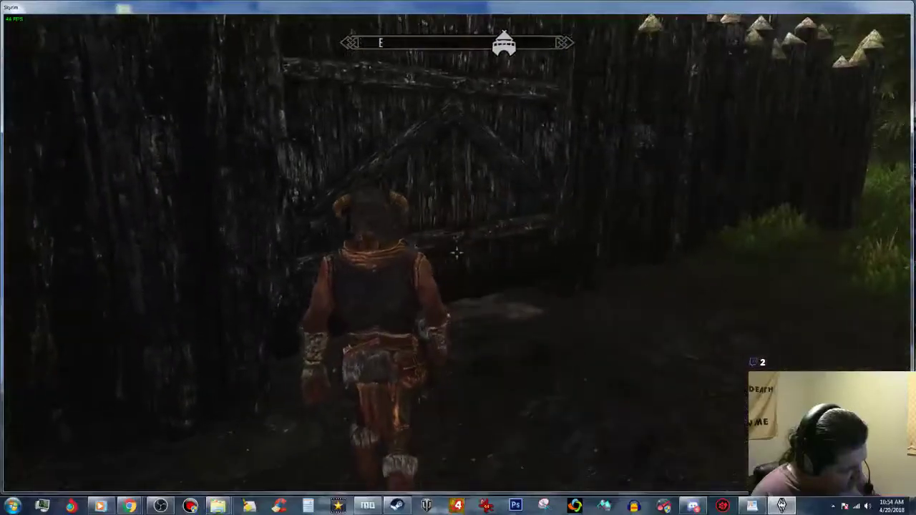
pyautogui.press('e')
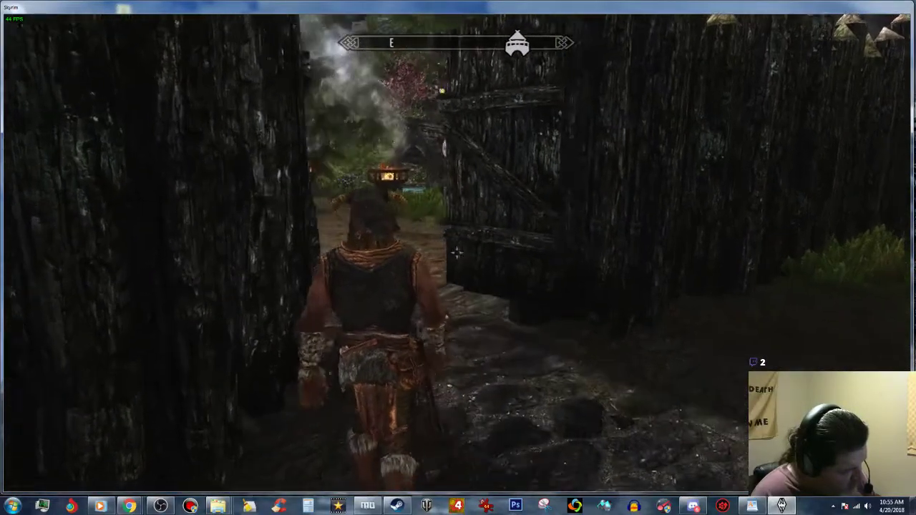
pyautogui.press('w')
pyautogui.press('w')
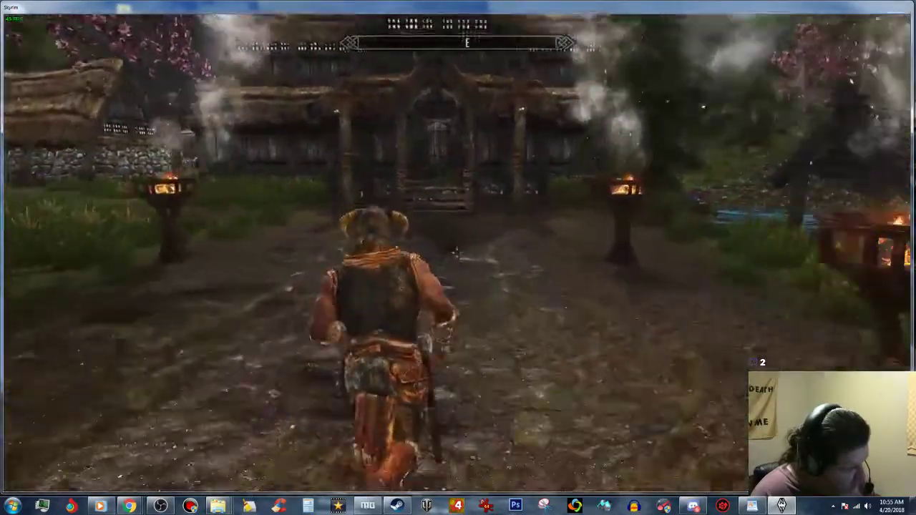
pyautogui.press('w')
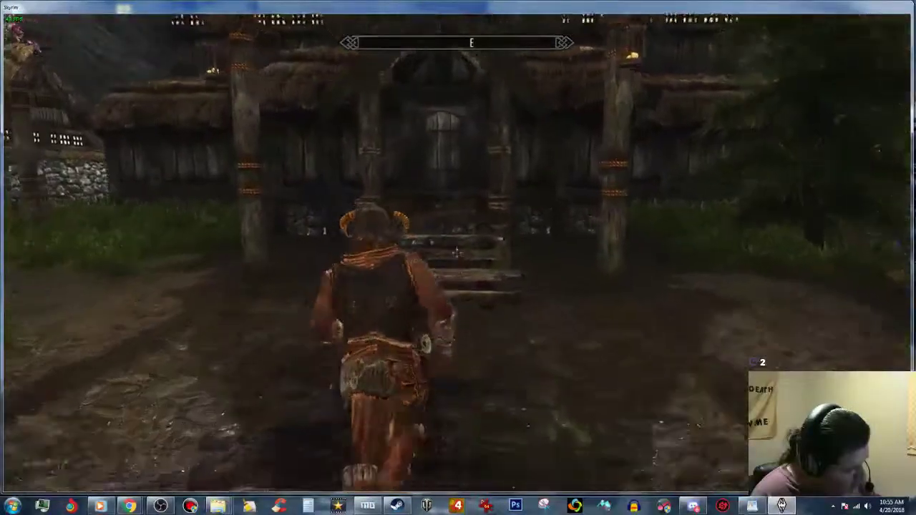
pyautogui.press('w')
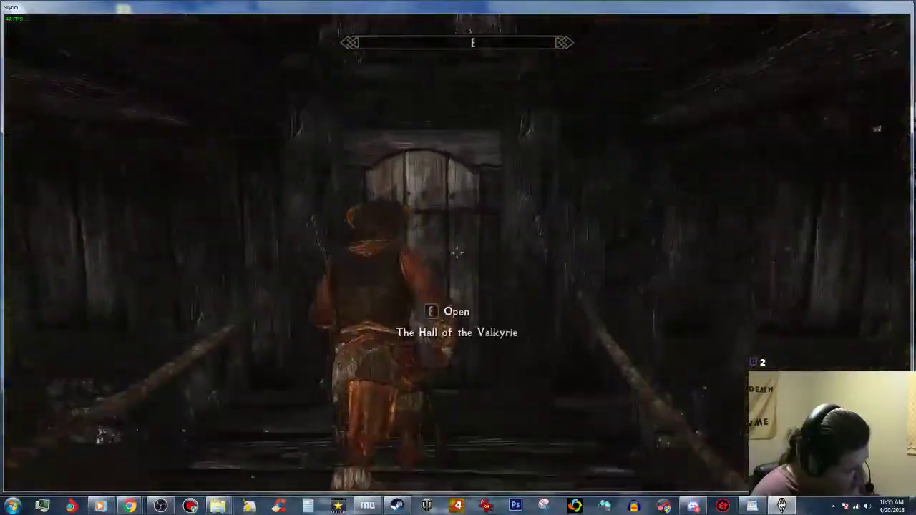
pyautogui.press('e')
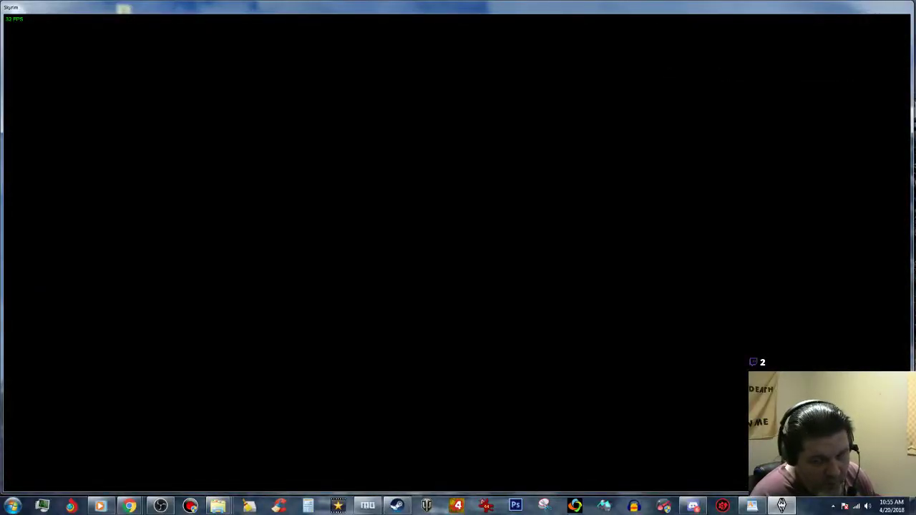
# Walk through the hall past the roasting fire pit and look over the long dining table, throne and wall decorations.
pyautogui.press('w')
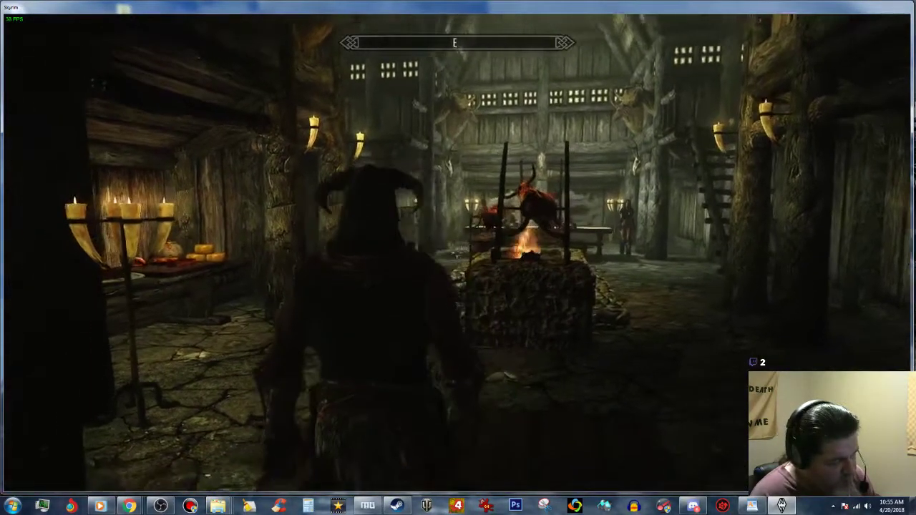
pyautogui.press('w')
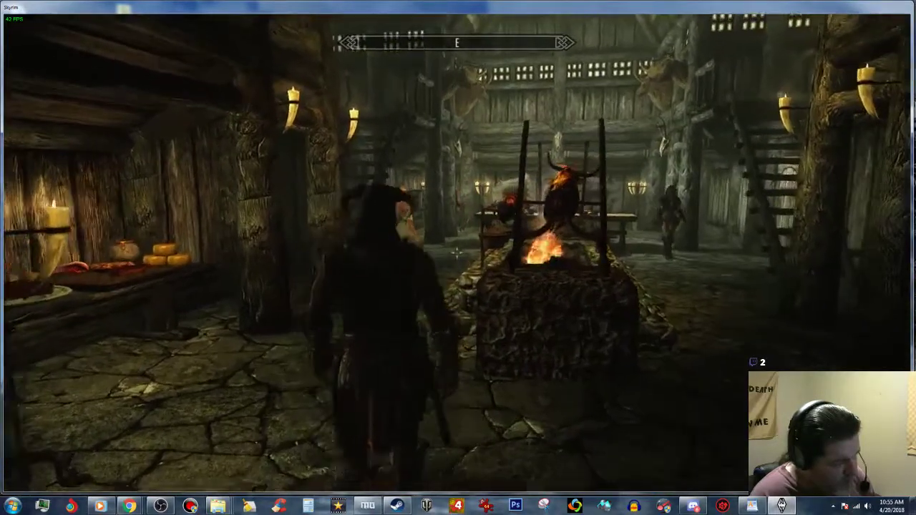
pyautogui.press('w')
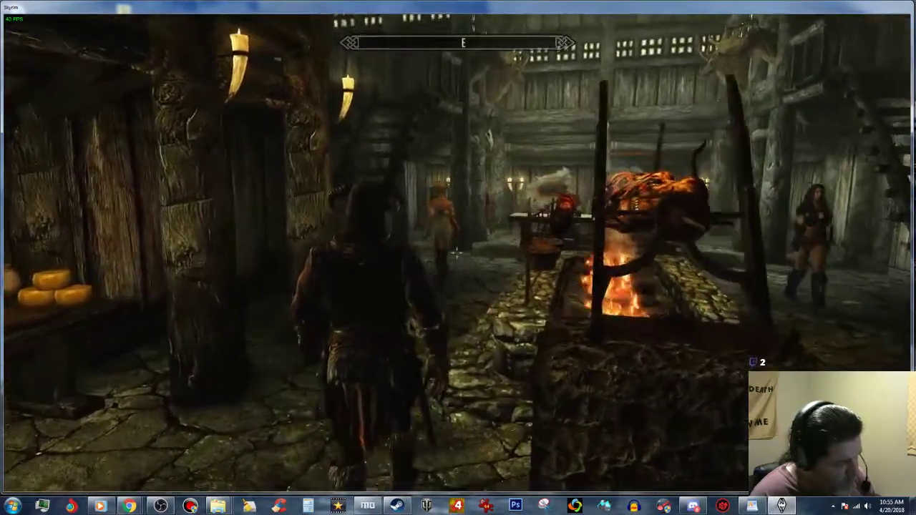
pyautogui.press('w')
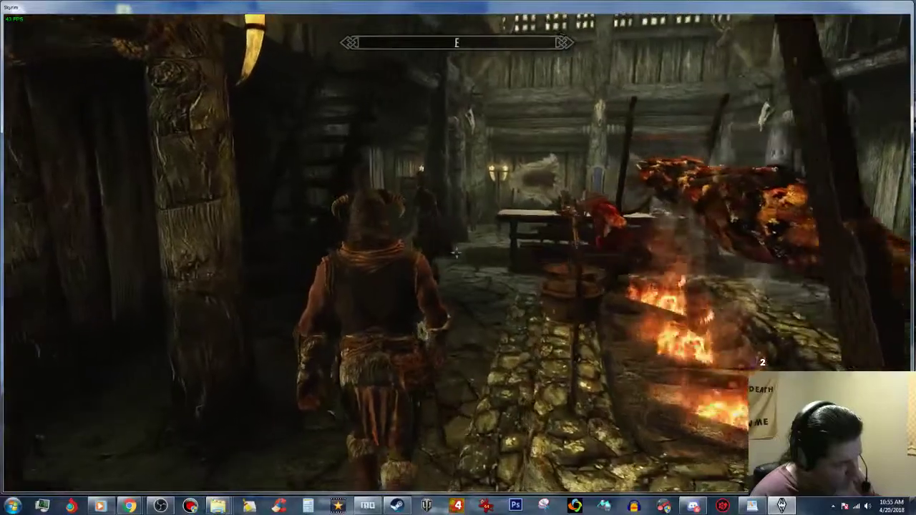
pyautogui.press('w')
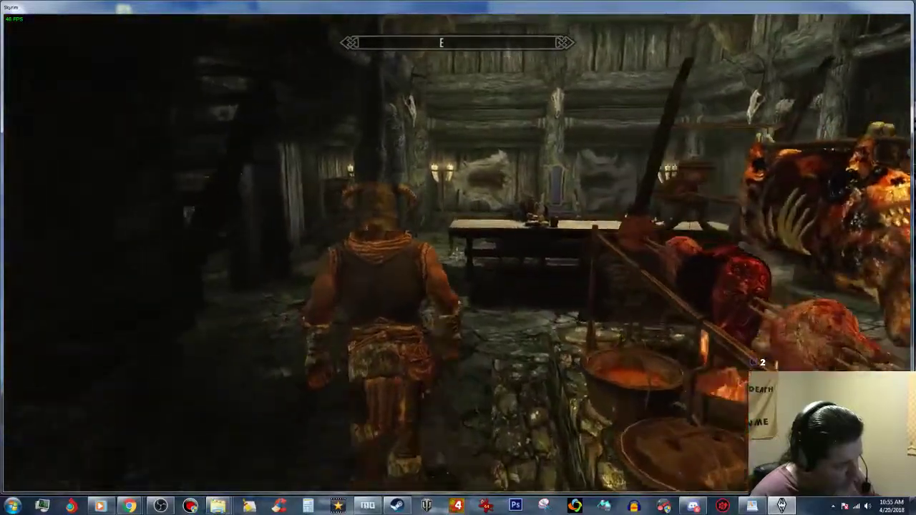
pyautogui.press('w')
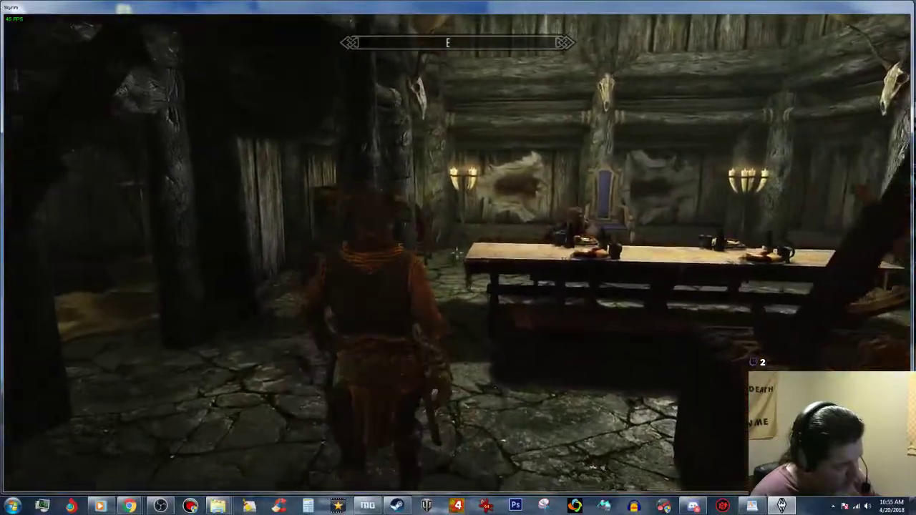
pyautogui.press('w')
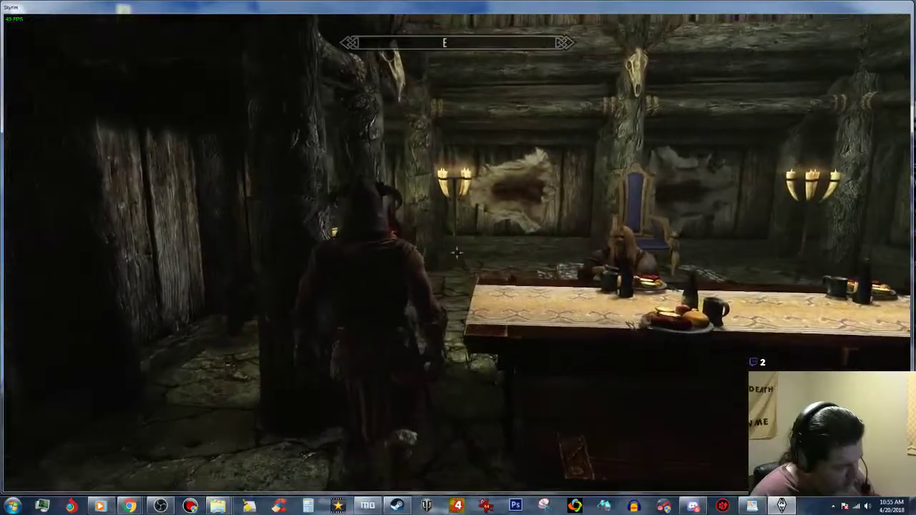
pyautogui.press('w')
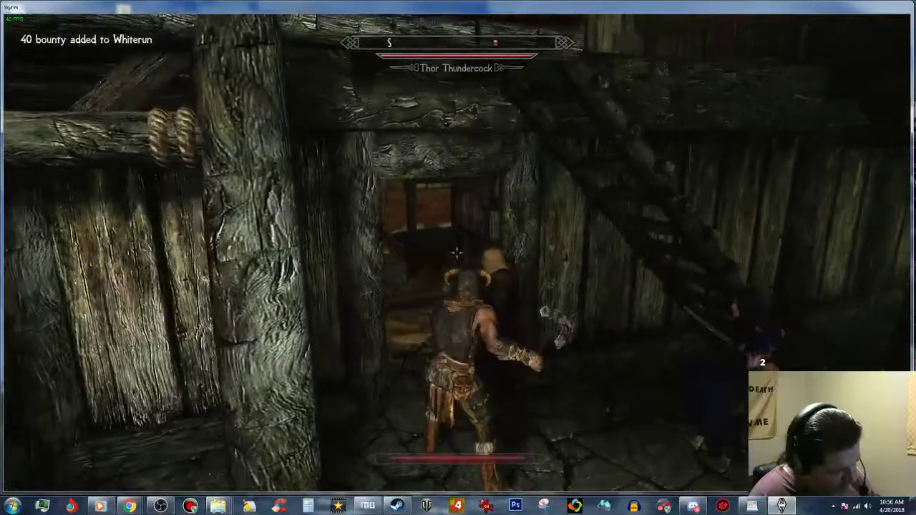
# Strike at the opponent in the hall, and quit Skyrim to the desktop from the main menu.
pyautogui.click(456, 253)
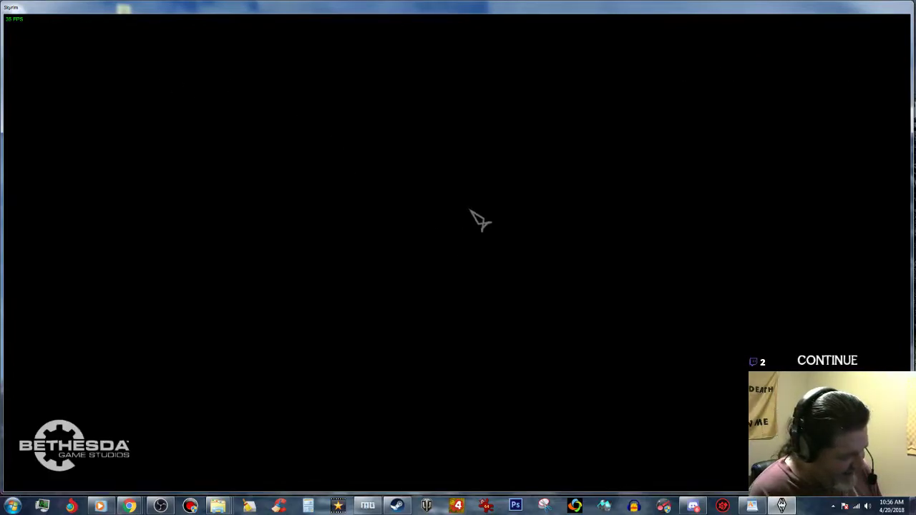
pyautogui.click(621, 313)
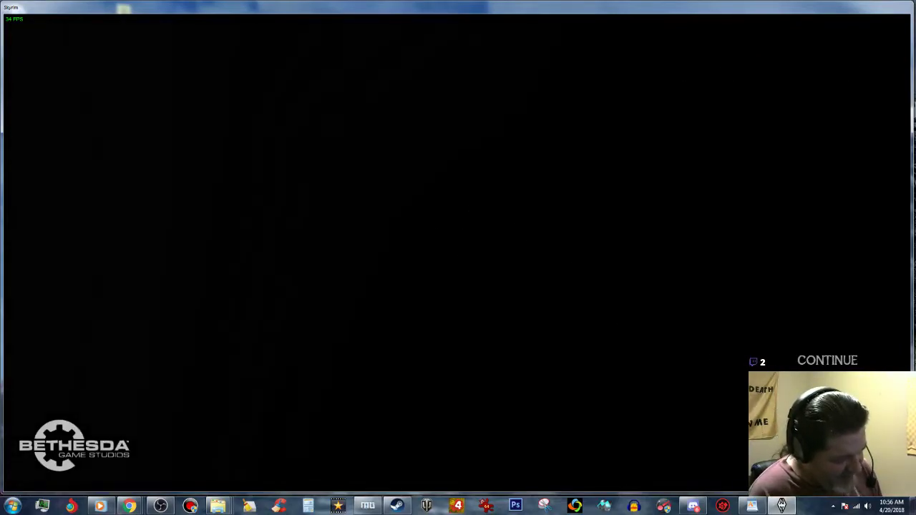
pyautogui.click(827, 461)
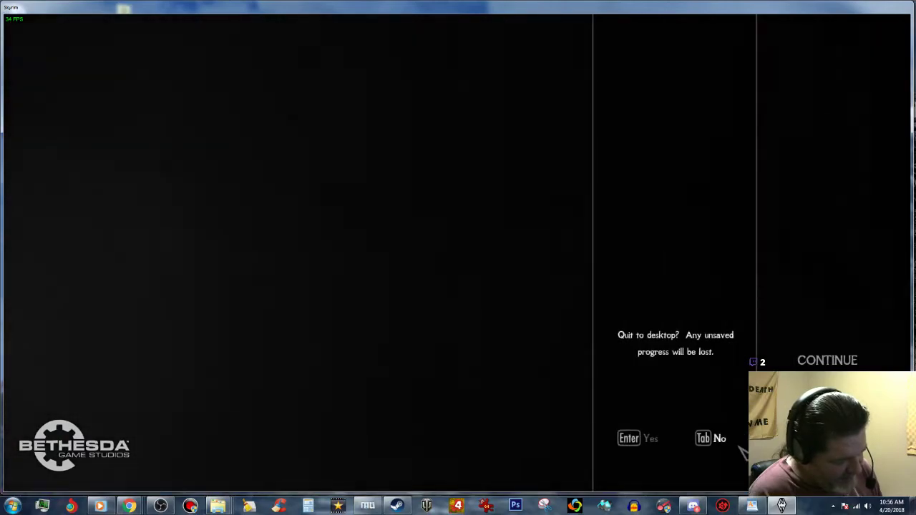
pyautogui.click(630, 438)
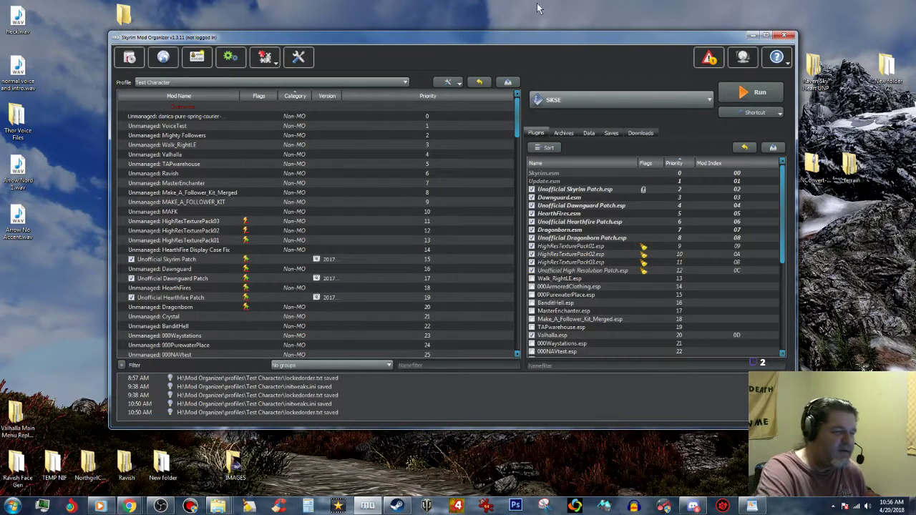
# Minimize the Mod Organizer window and close Windows Media Player.
pyautogui.click(751, 35)
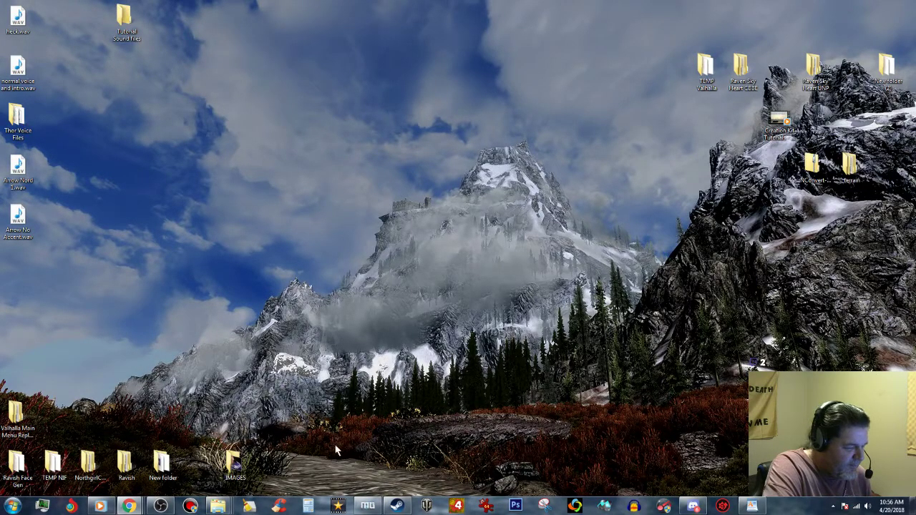
pyautogui.click(99, 506)
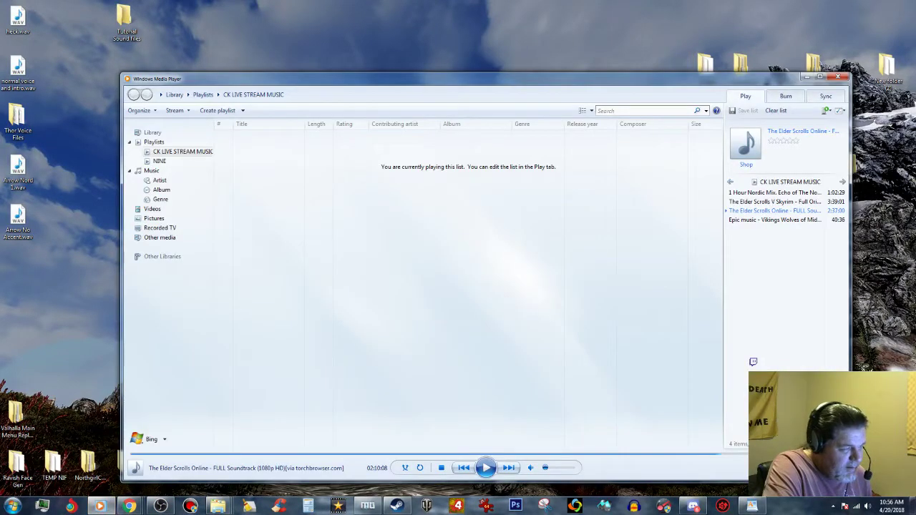
pyautogui.click(838, 78)
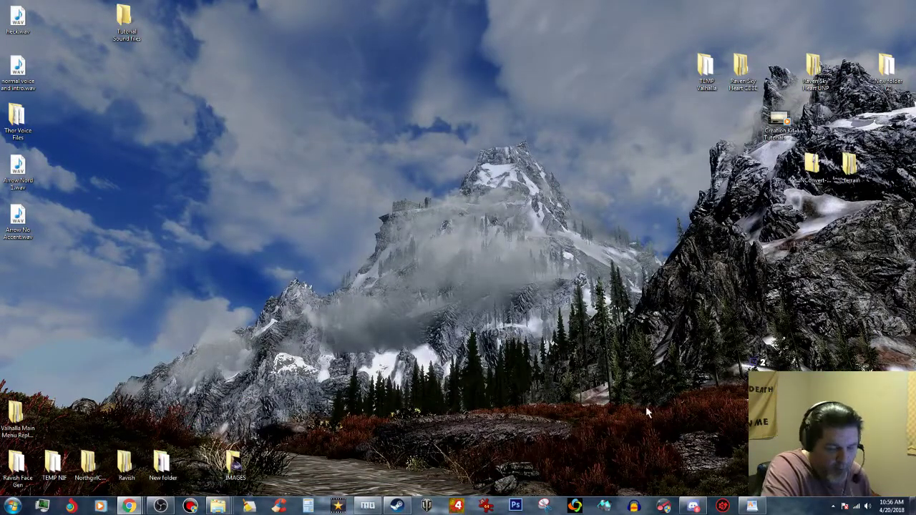